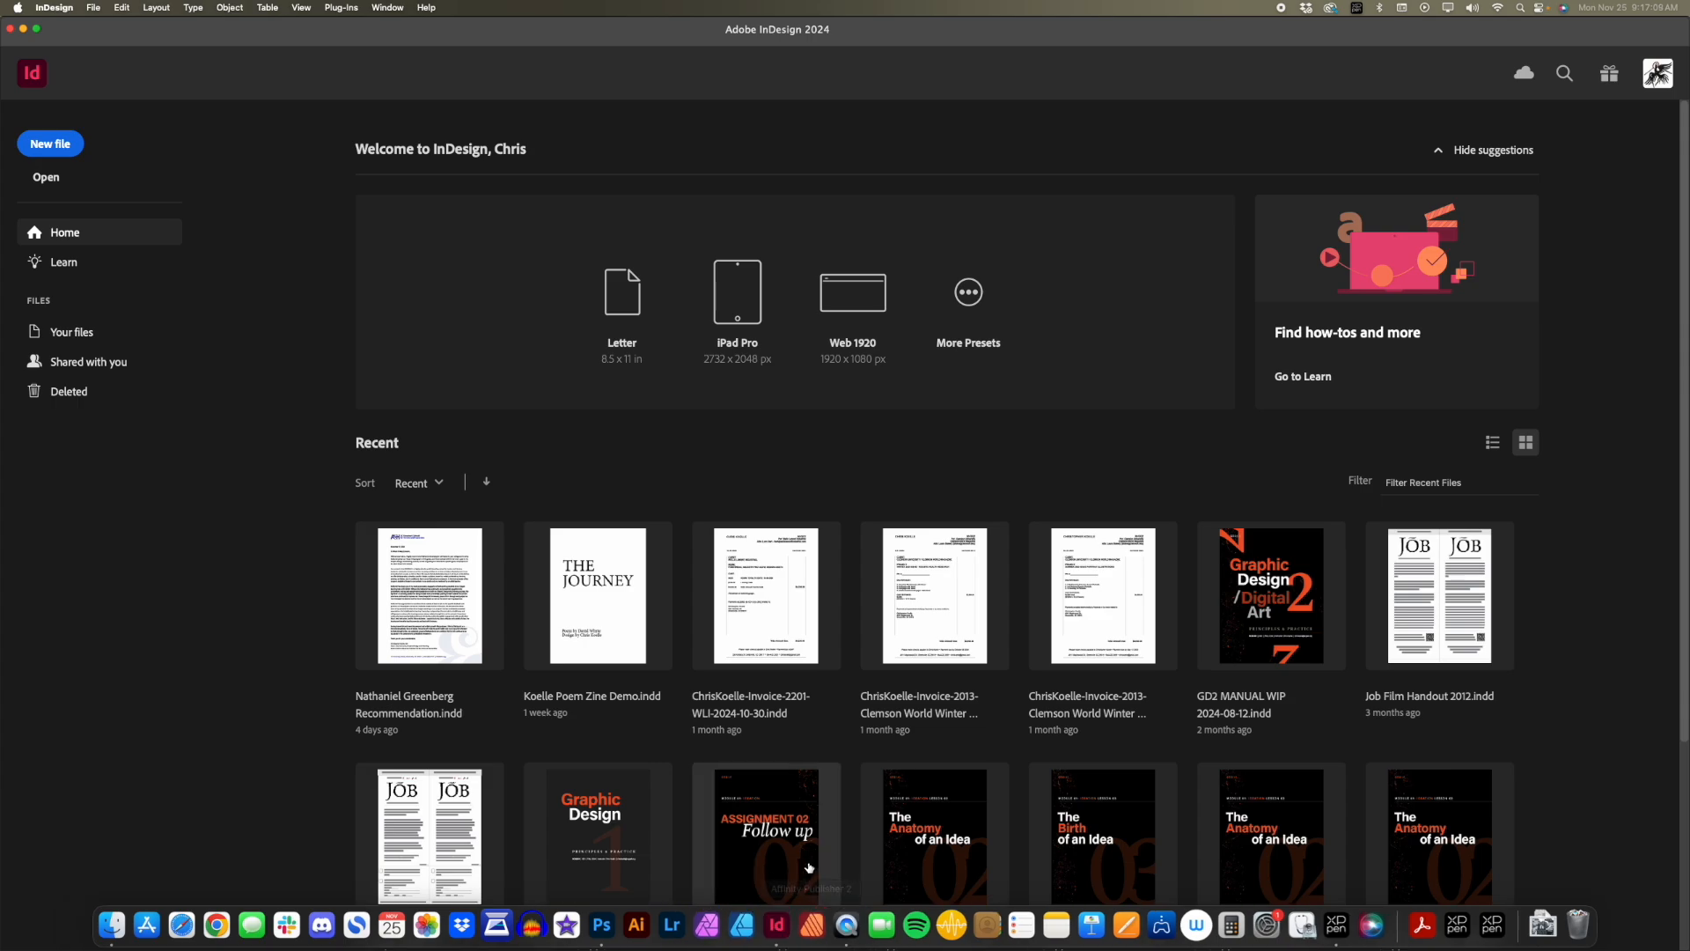
Start a new document and try to set its units to inches and its width to 5.
{"action": "left_click", "coordinate": [51, 146]}
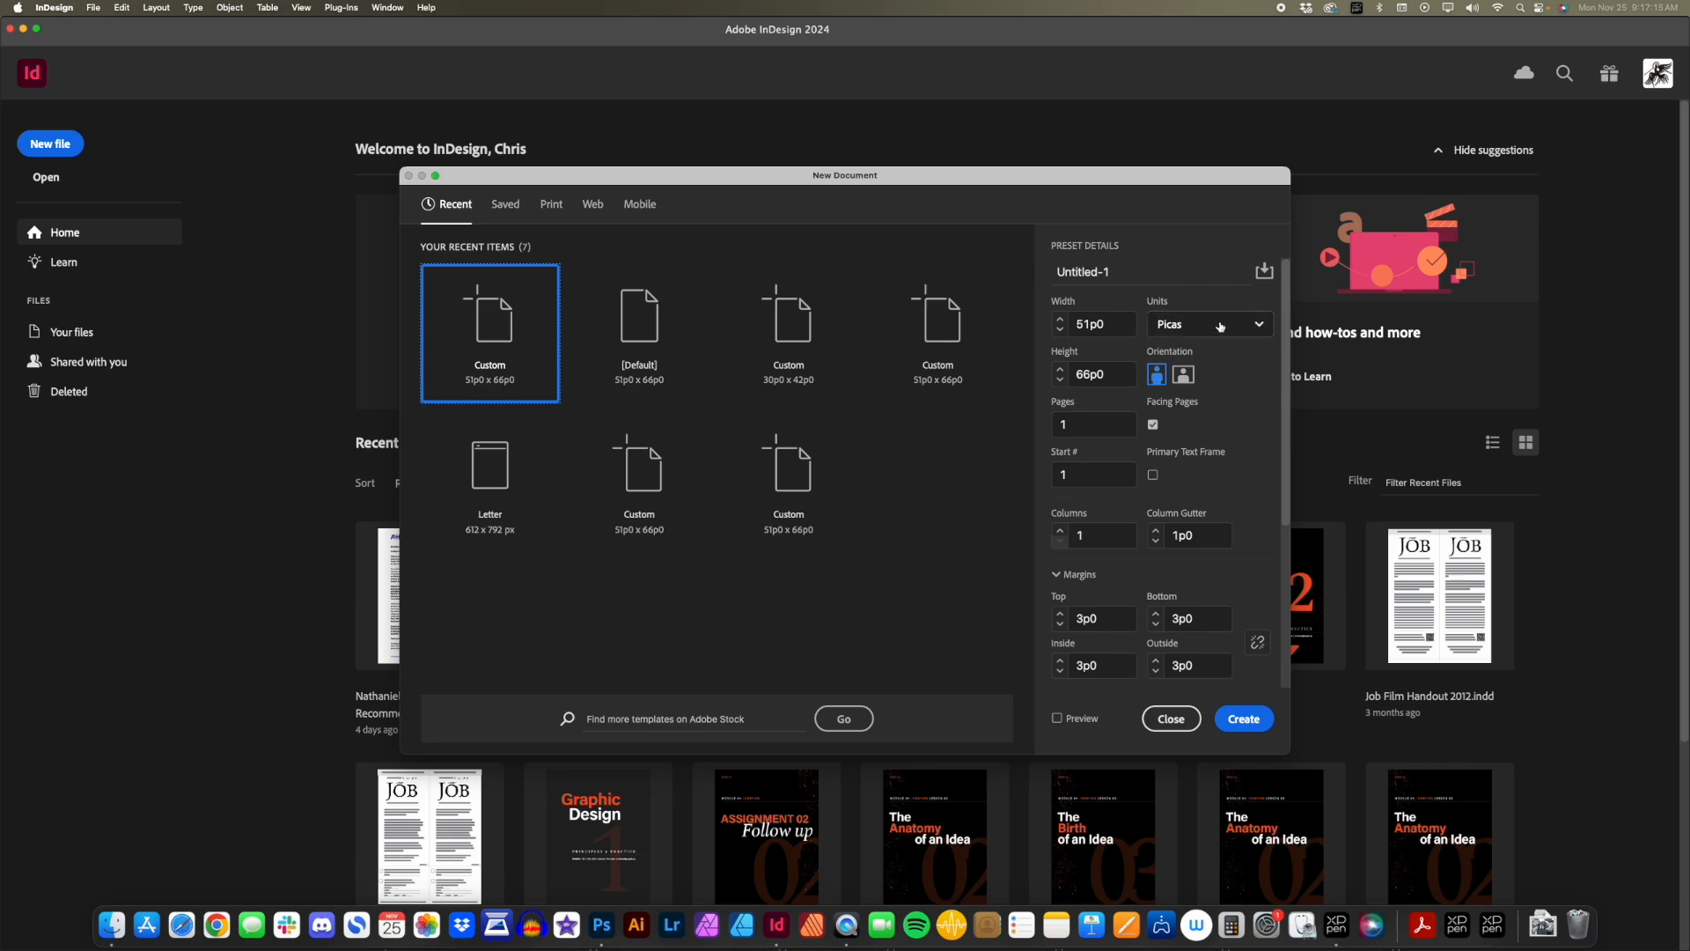
{"action": "left_click", "coordinate": [1180, 329]}
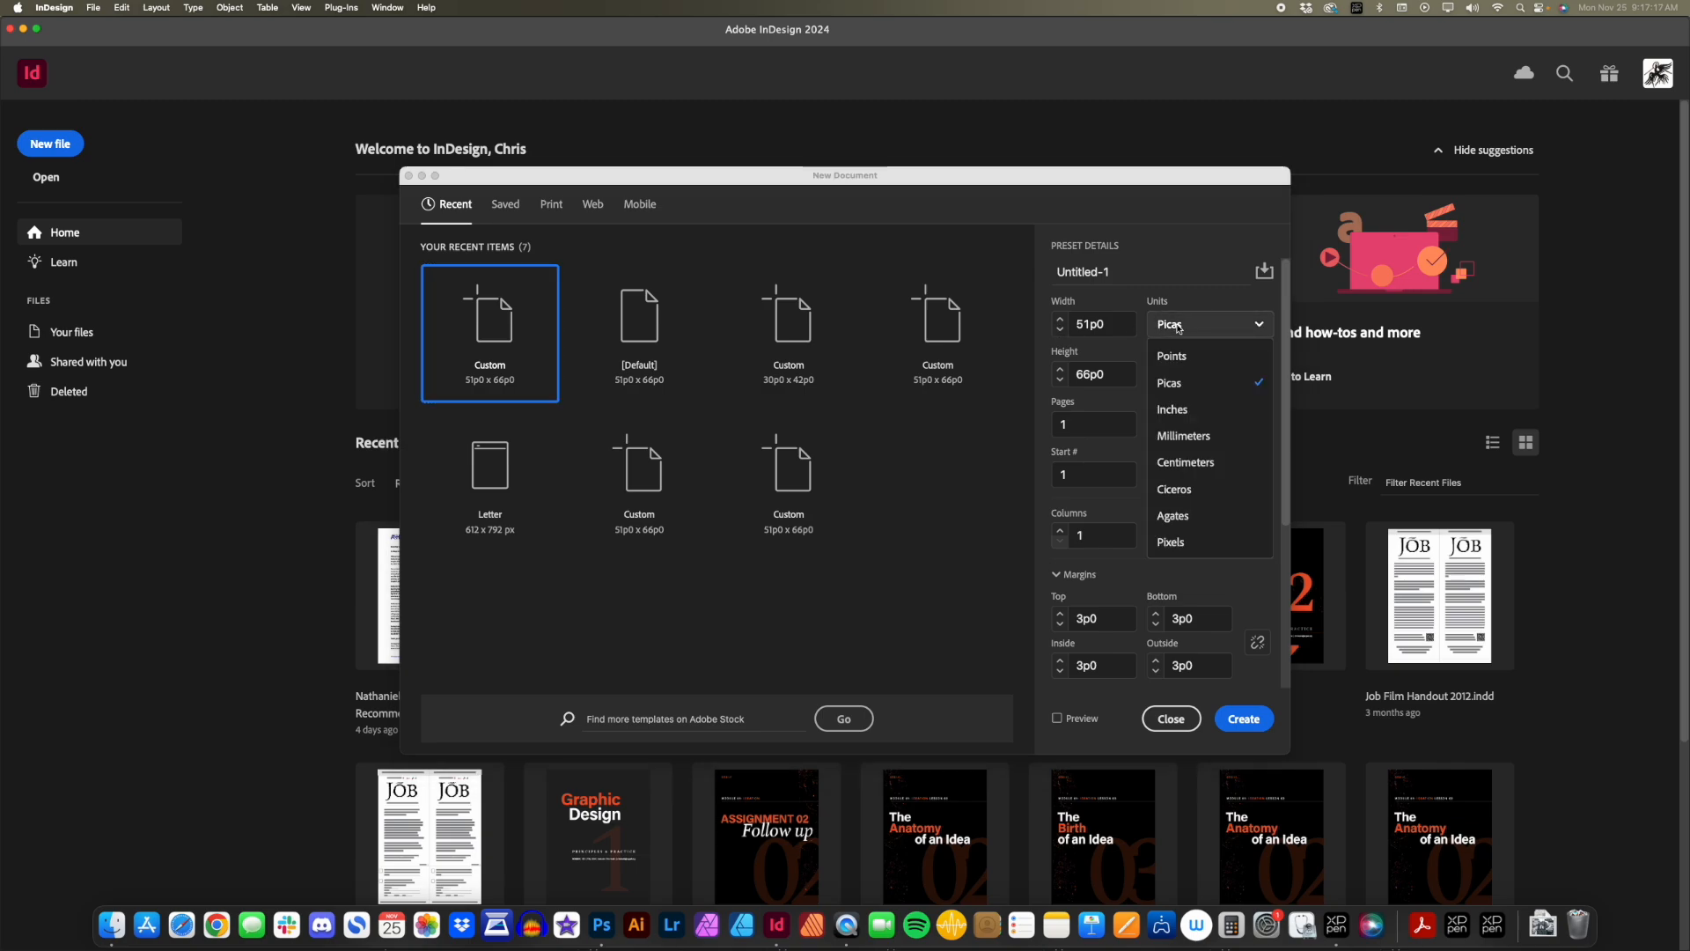
{"action": "left_click", "coordinate": [1171, 410]}
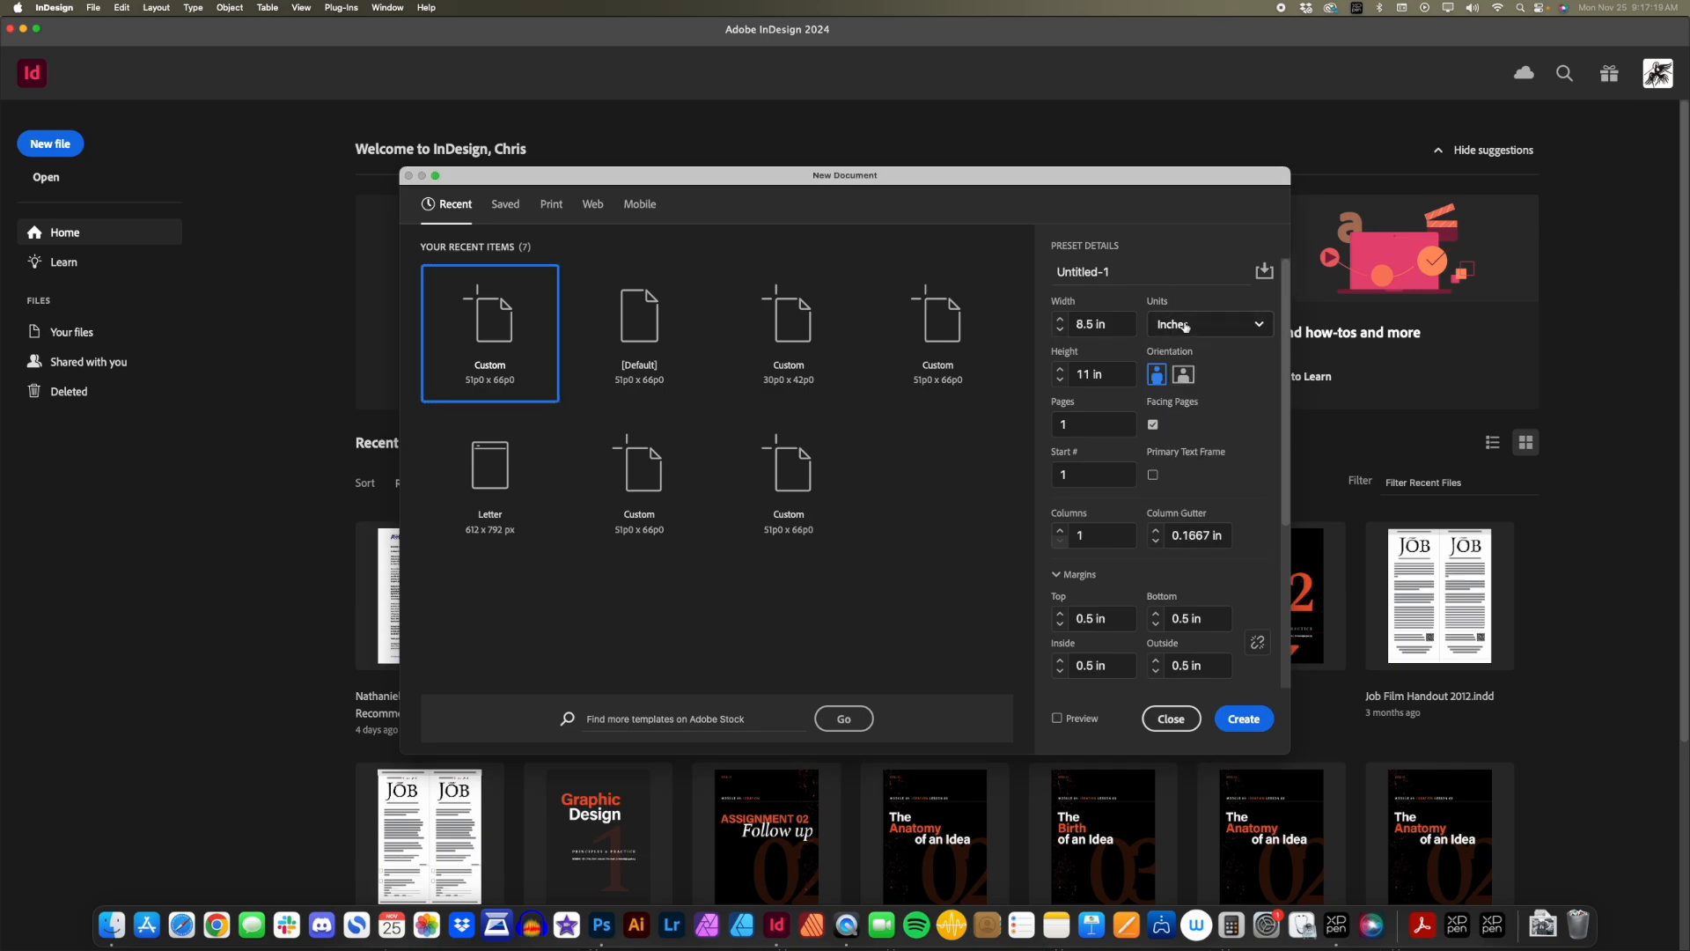
{"action": "left_click", "coordinate": [1115, 323]}
{"action": "type", "text": "5"}
{"action": "key", "text": "Tab"}
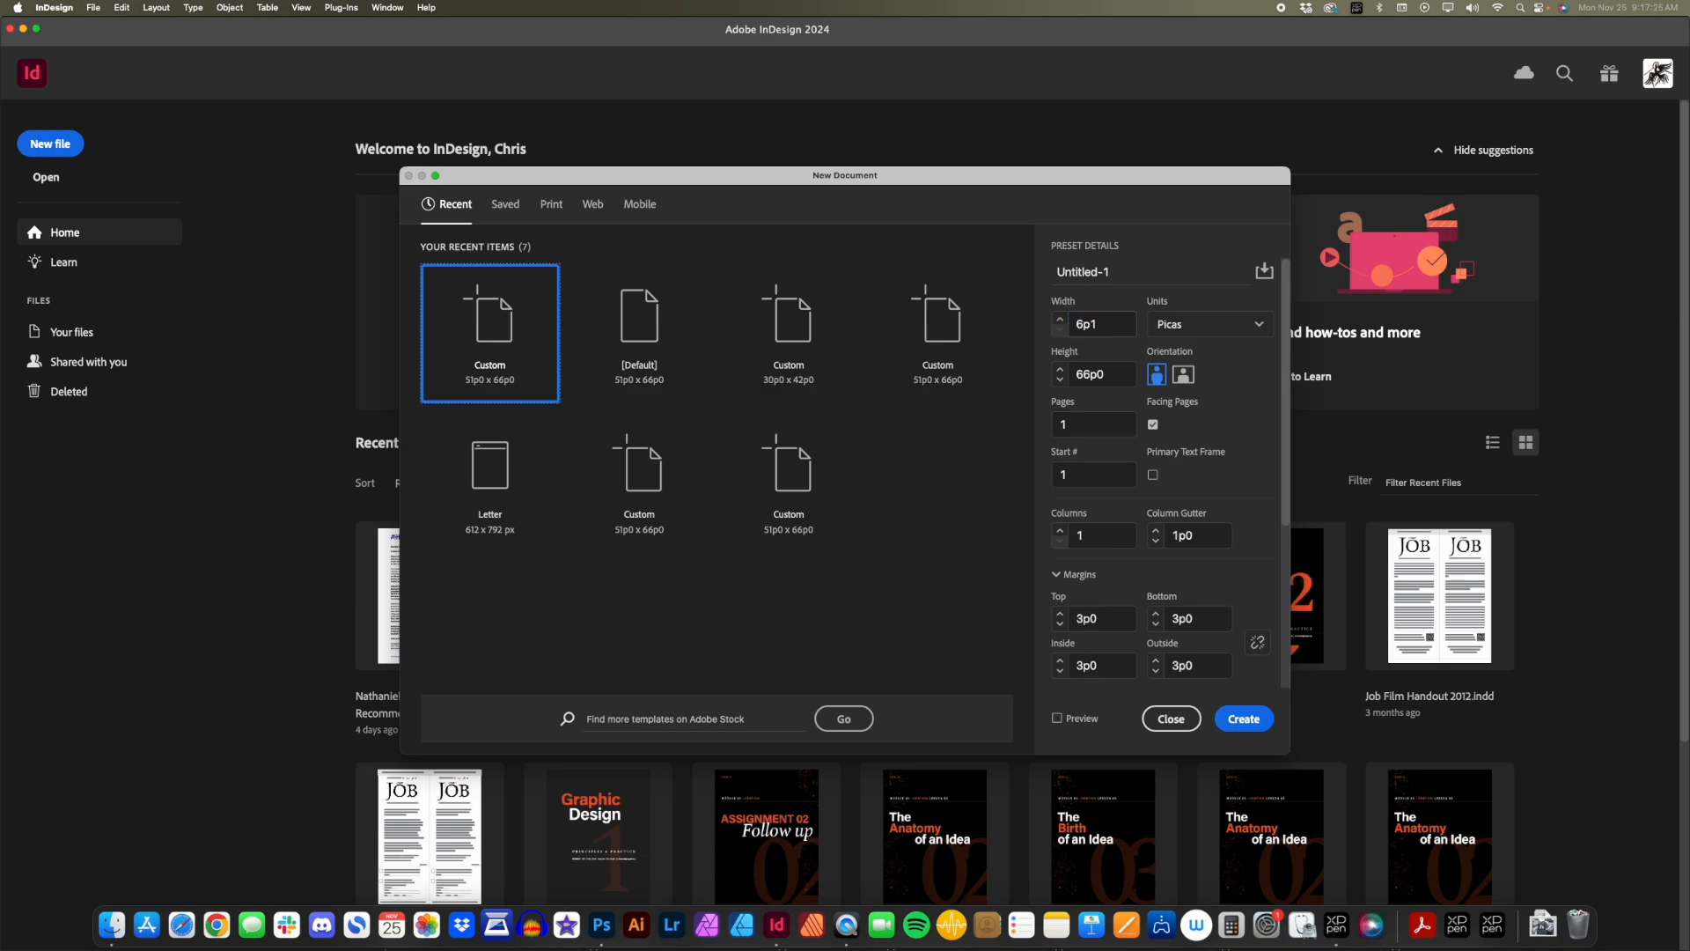
Set the new document's units to inches, its width to 5 in and its height to 7 in.
{"action": "left_click", "coordinate": [1208, 324]}
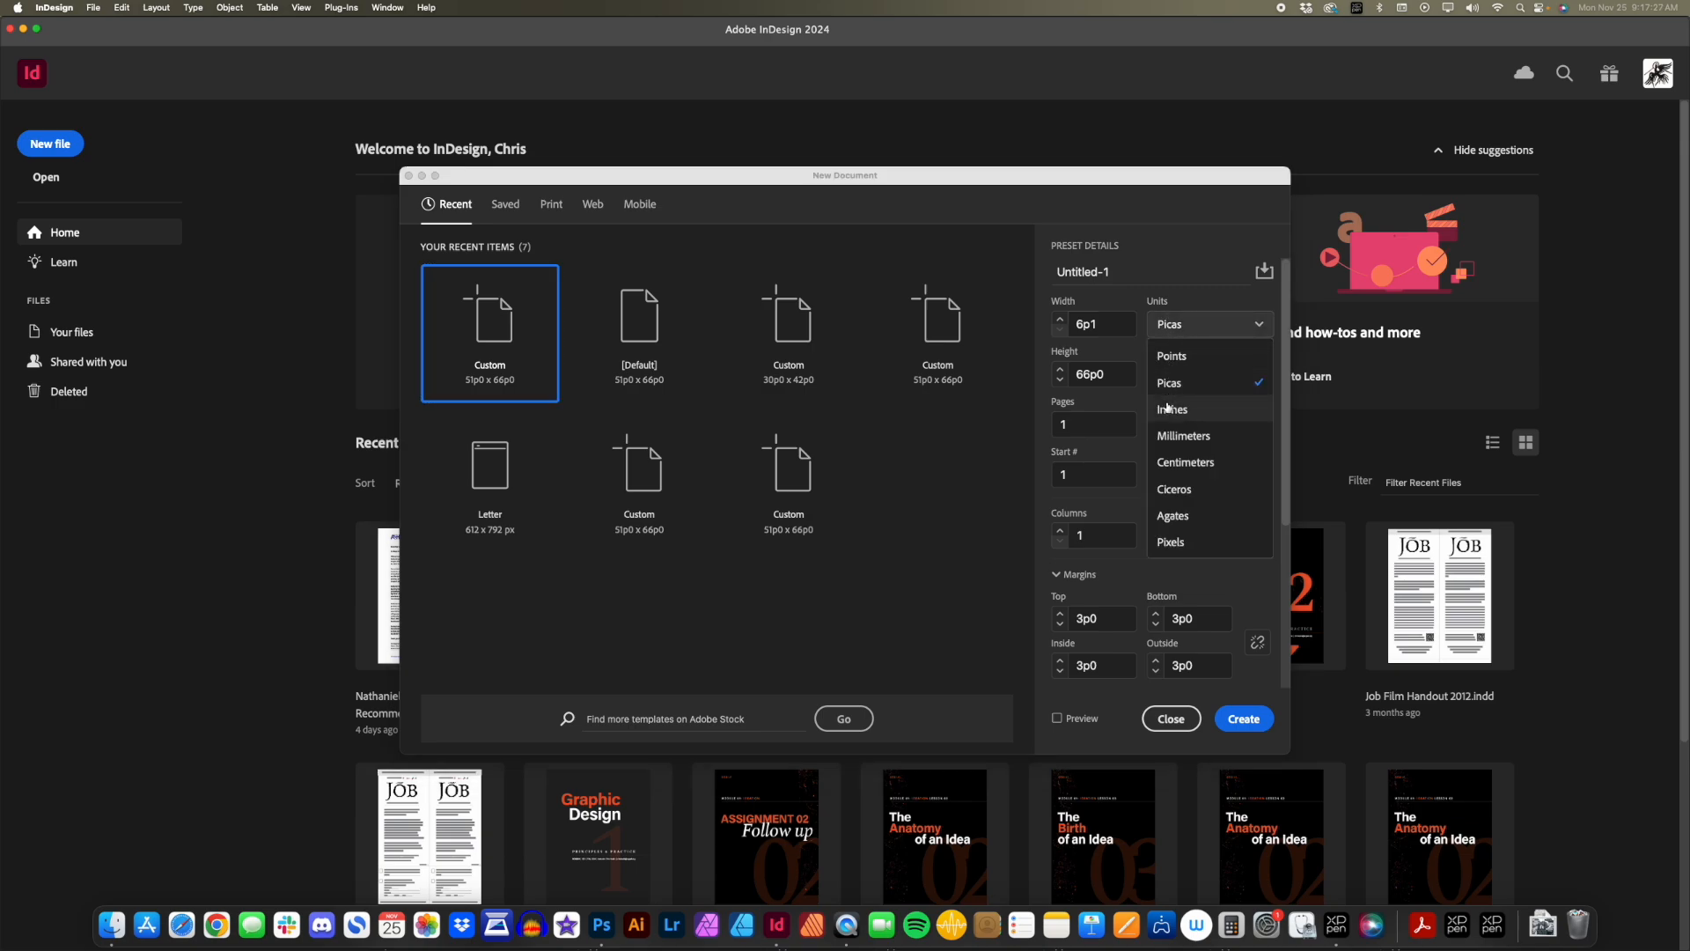
{"action": "left_click", "coordinate": [1175, 407]}
{"action": "left_click", "coordinate": [1104, 326]}
{"action": "type", "text": "5"}
{"action": "key", "text": "Tab"}
{"action": "key", "text": "Tab"}
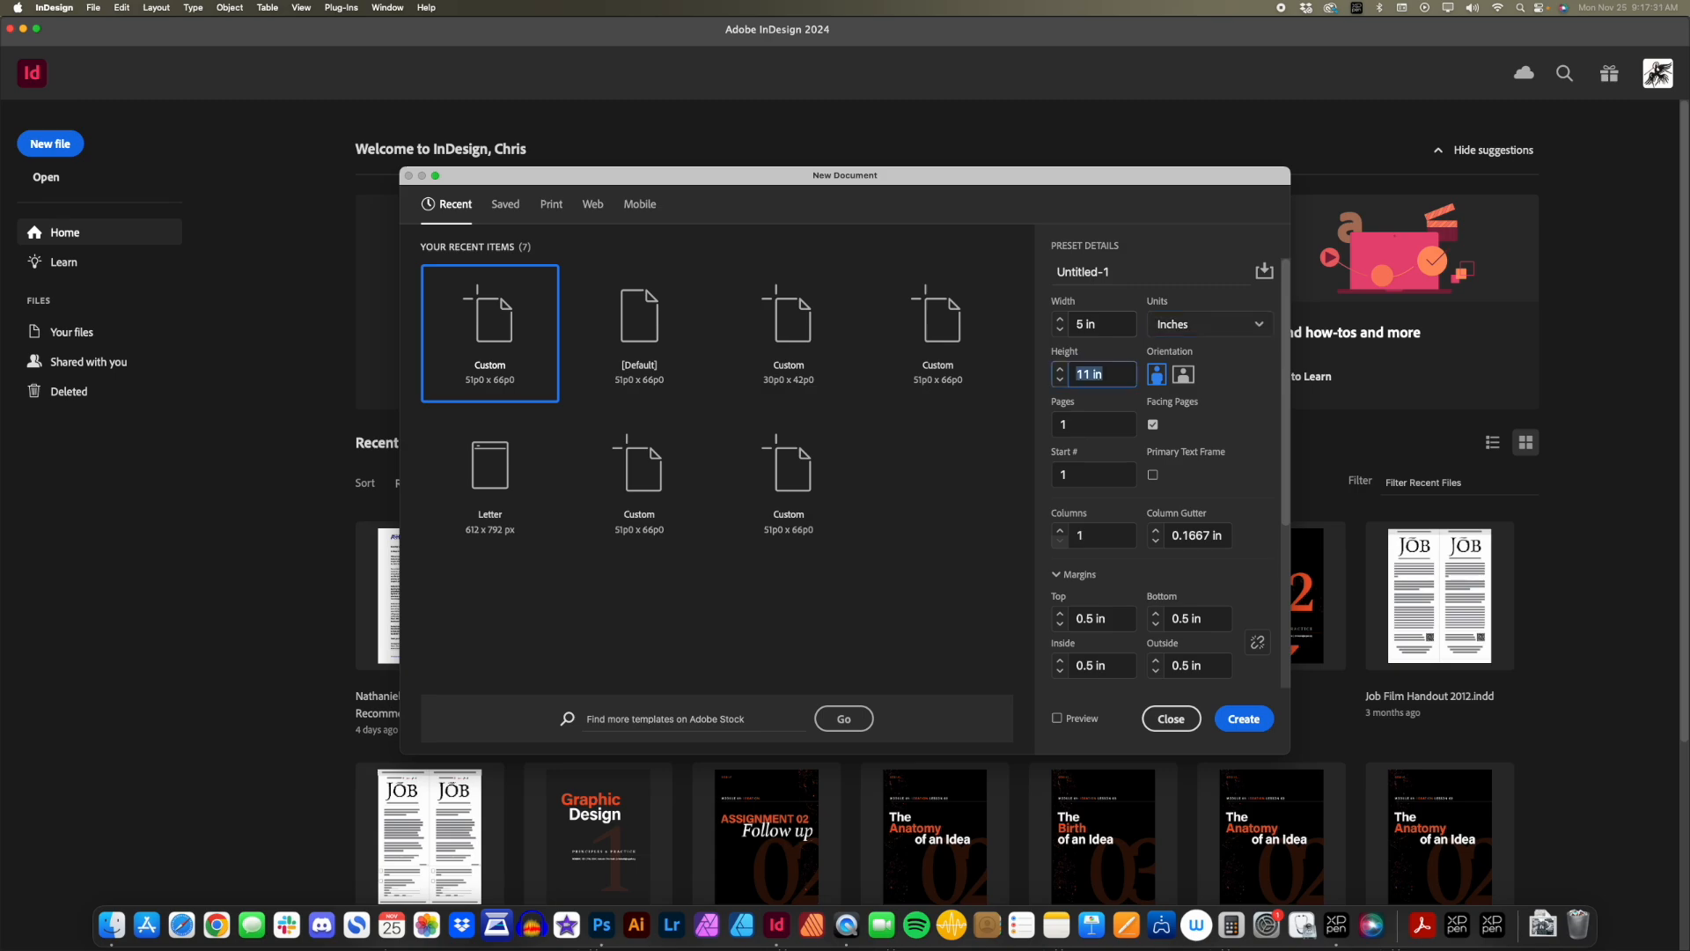
{"action": "type", "text": "7in"}
Set the new document to 8 pages with facing pages enabled.
{"action": "left_click", "coordinate": [1153, 425]}
{"action": "left_click", "coordinate": [1153, 427]}
{"action": "left_click", "coordinate": [1062, 427]}
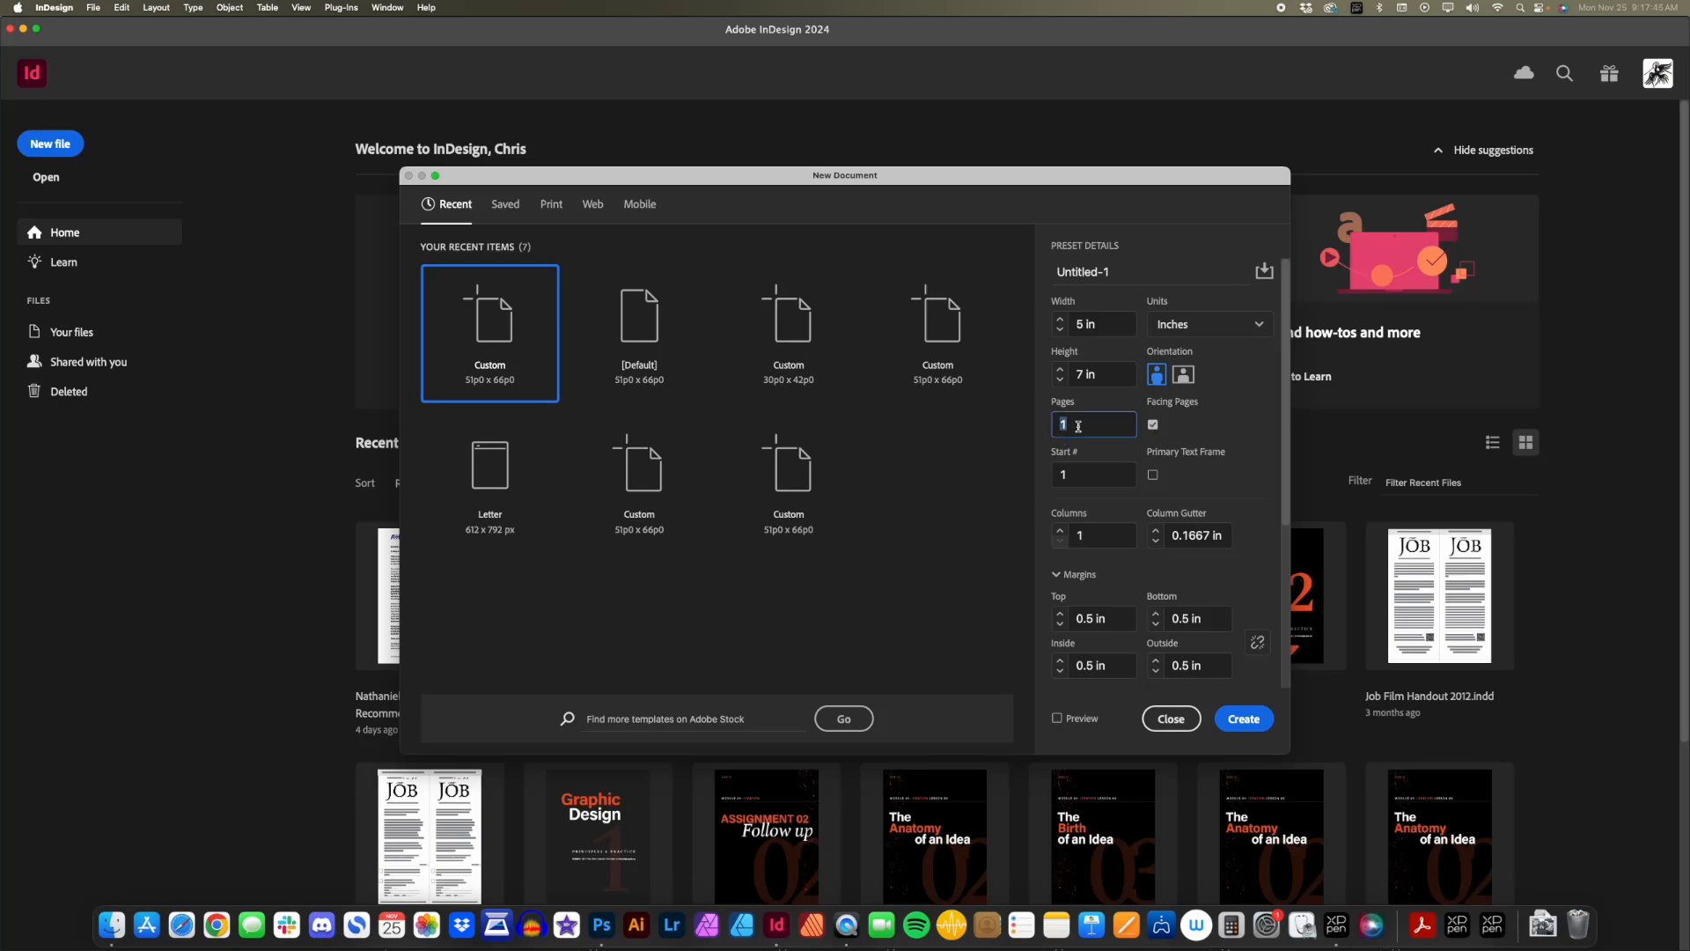
{"action": "type", "text": "8"}
Link the four page margins and set them all to 0.625 in.
{"action": "scroll", "coordinate": [1140, 515], "scroll_direction": "down", "scroll_amount": 4}
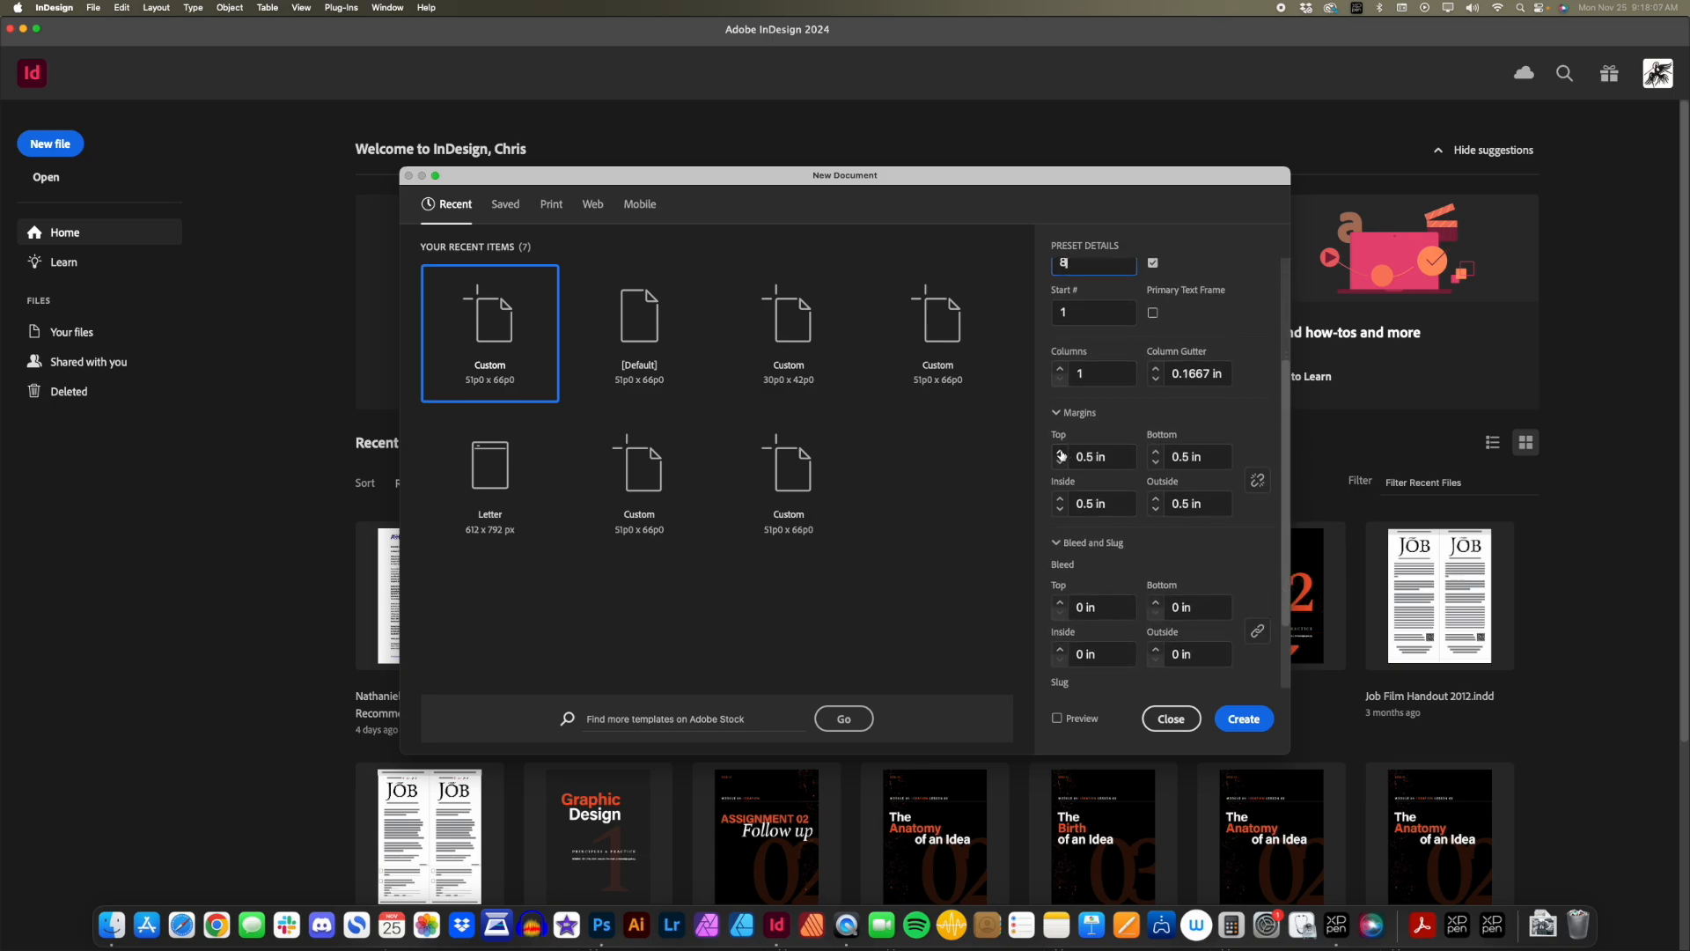
{"action": "left_click", "coordinate": [1061, 455]}
{"action": "left_click", "coordinate": [1061, 452]}
{"action": "left_click", "coordinate": [1061, 464]}
{"action": "left_click", "coordinate": [1258, 481]}
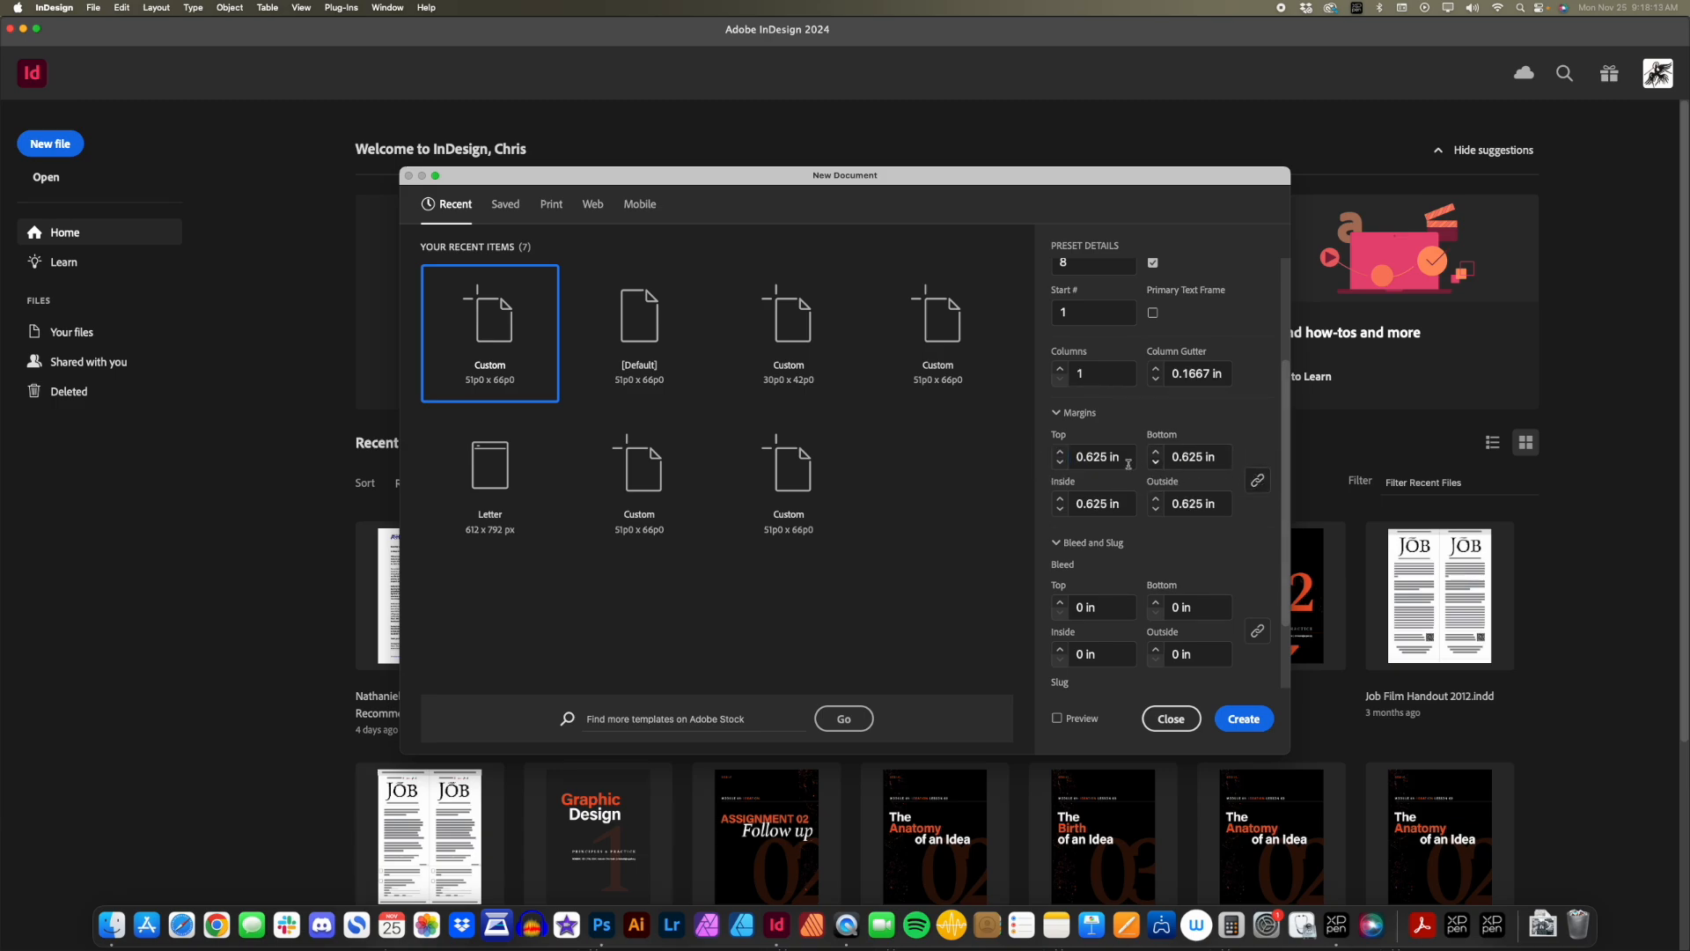
{"action": "left_click", "coordinate": [1060, 455]}
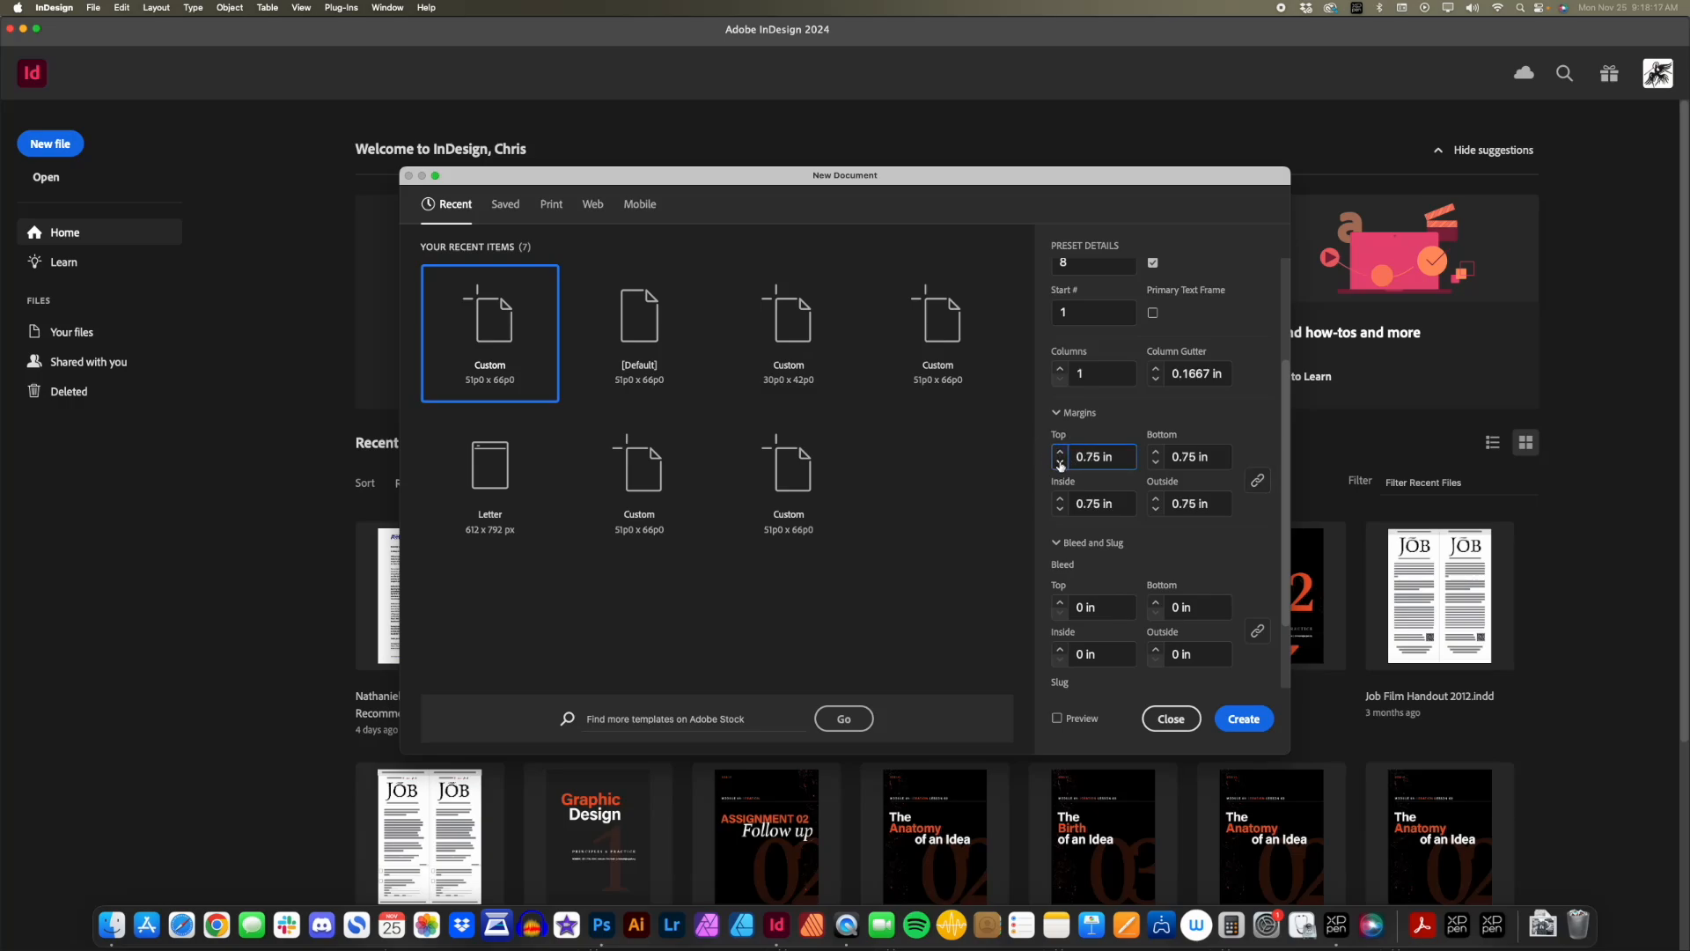
{"action": "left_click", "coordinate": [1061, 462]}
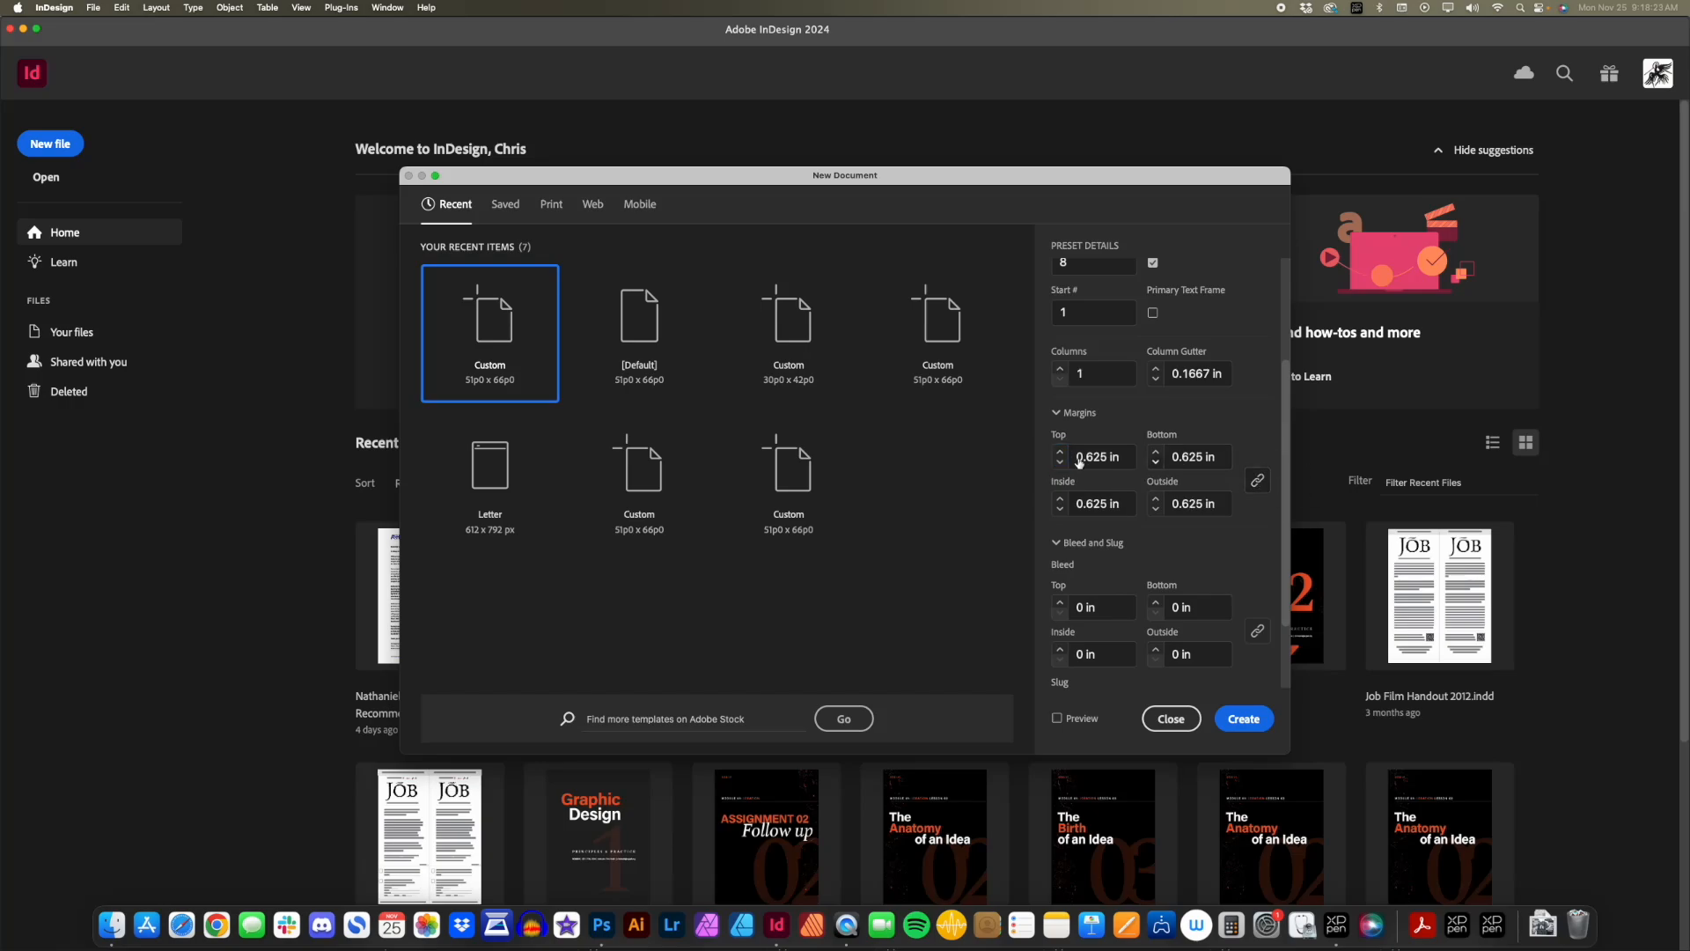
{"action": "left_click", "coordinate": [1060, 462]}
{"action": "left_click", "coordinate": [1060, 452]}
{"action": "left_click", "coordinate": [1060, 452]}
{"action": "left_click", "coordinate": [1060, 462]}
Set the bleed to 0.25 in on all sides.
{"action": "scroll", "coordinate": [1288, 574], "scroll_direction": "down", "scroll_amount": 2}
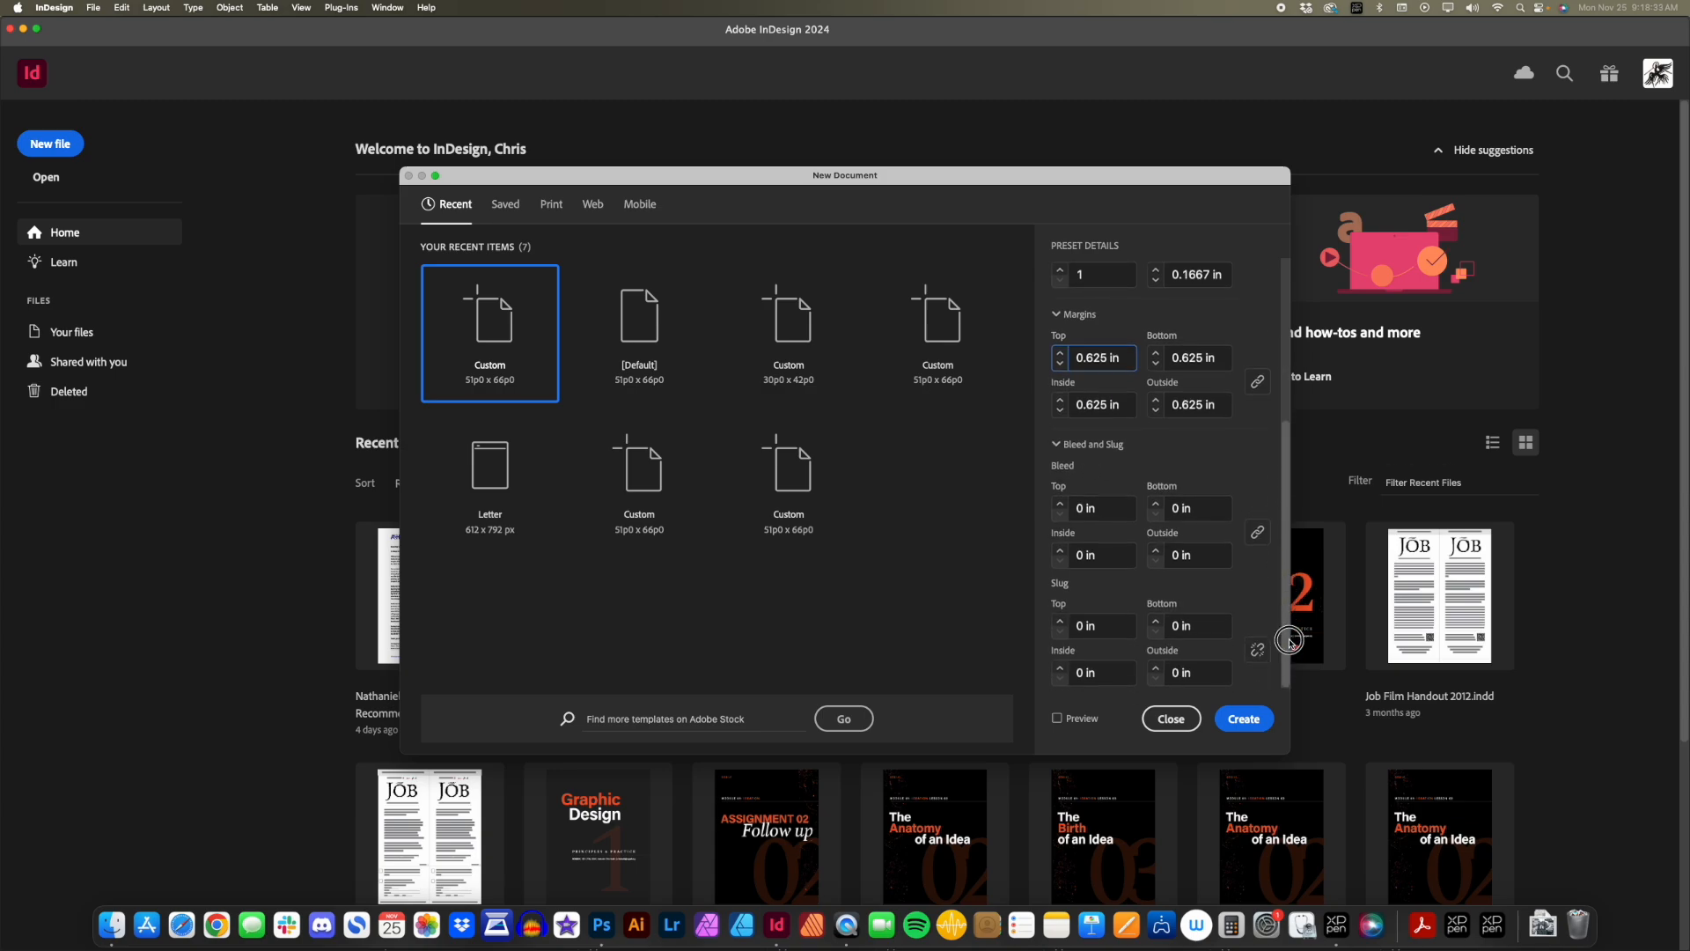
{"action": "left_click", "coordinate": [1061, 503]}
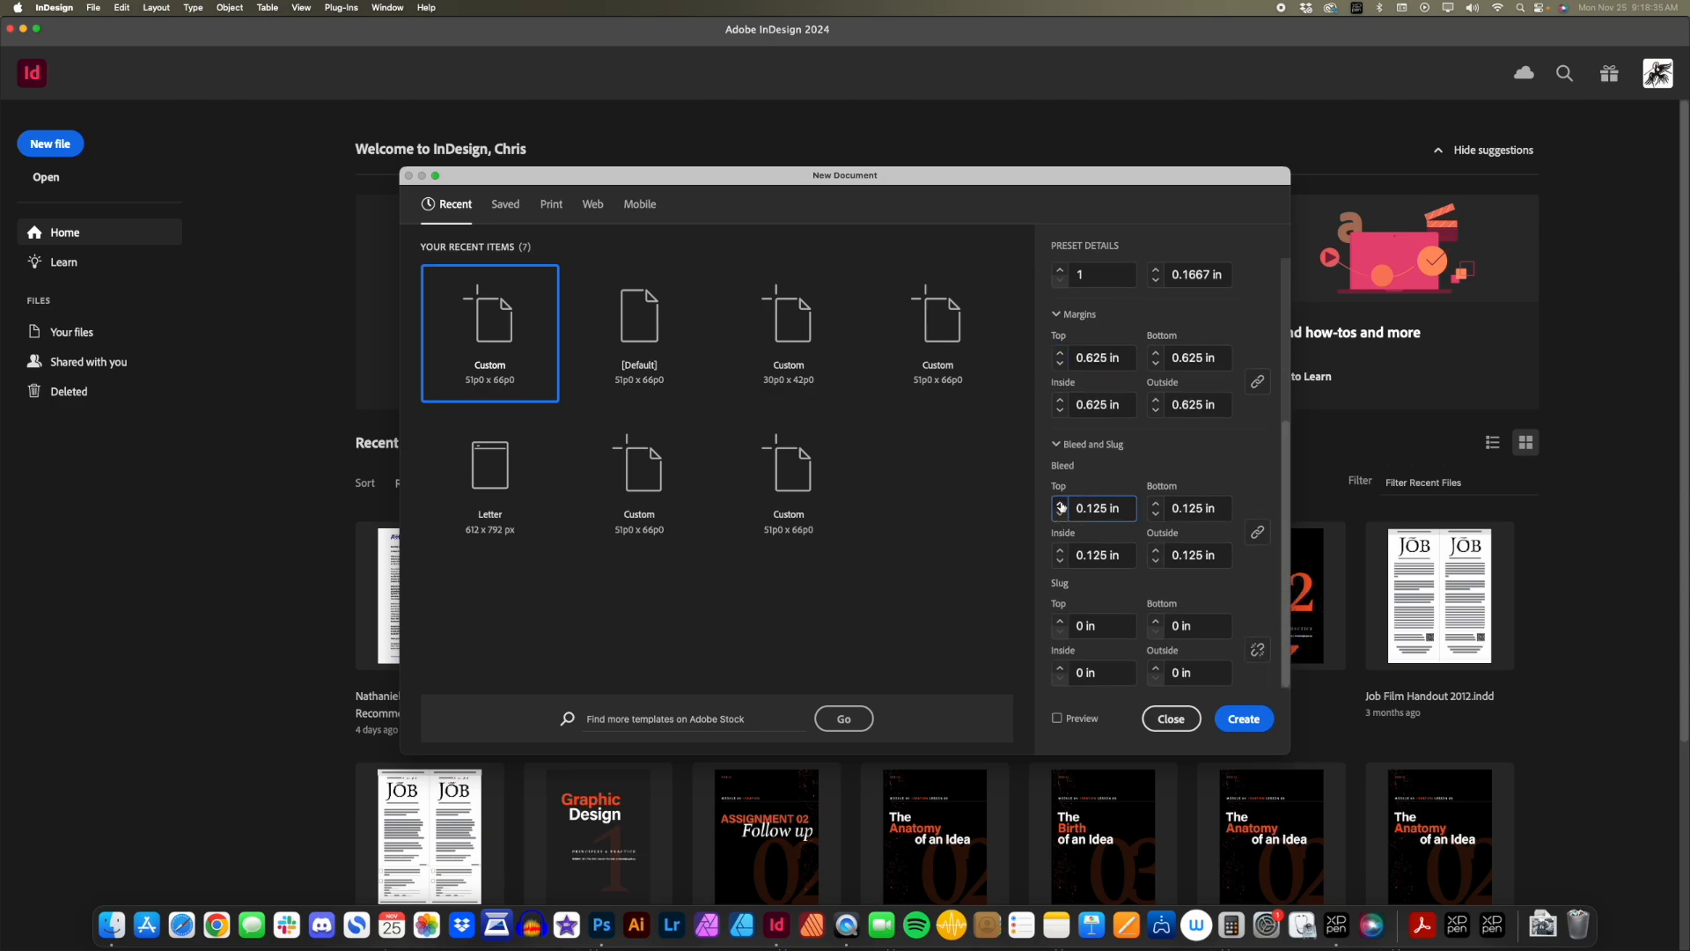
{"action": "left_click", "coordinate": [1061, 503]}
Name the document with the designer's initial and surname followed by 99_PROJECT02_ZINE_V01, and create it.
{"action": "left_click_drag", "start_coordinate": [1287, 509], "coordinate": [1268, 370]}
{"action": "left_click", "coordinate": [1058, 270]}
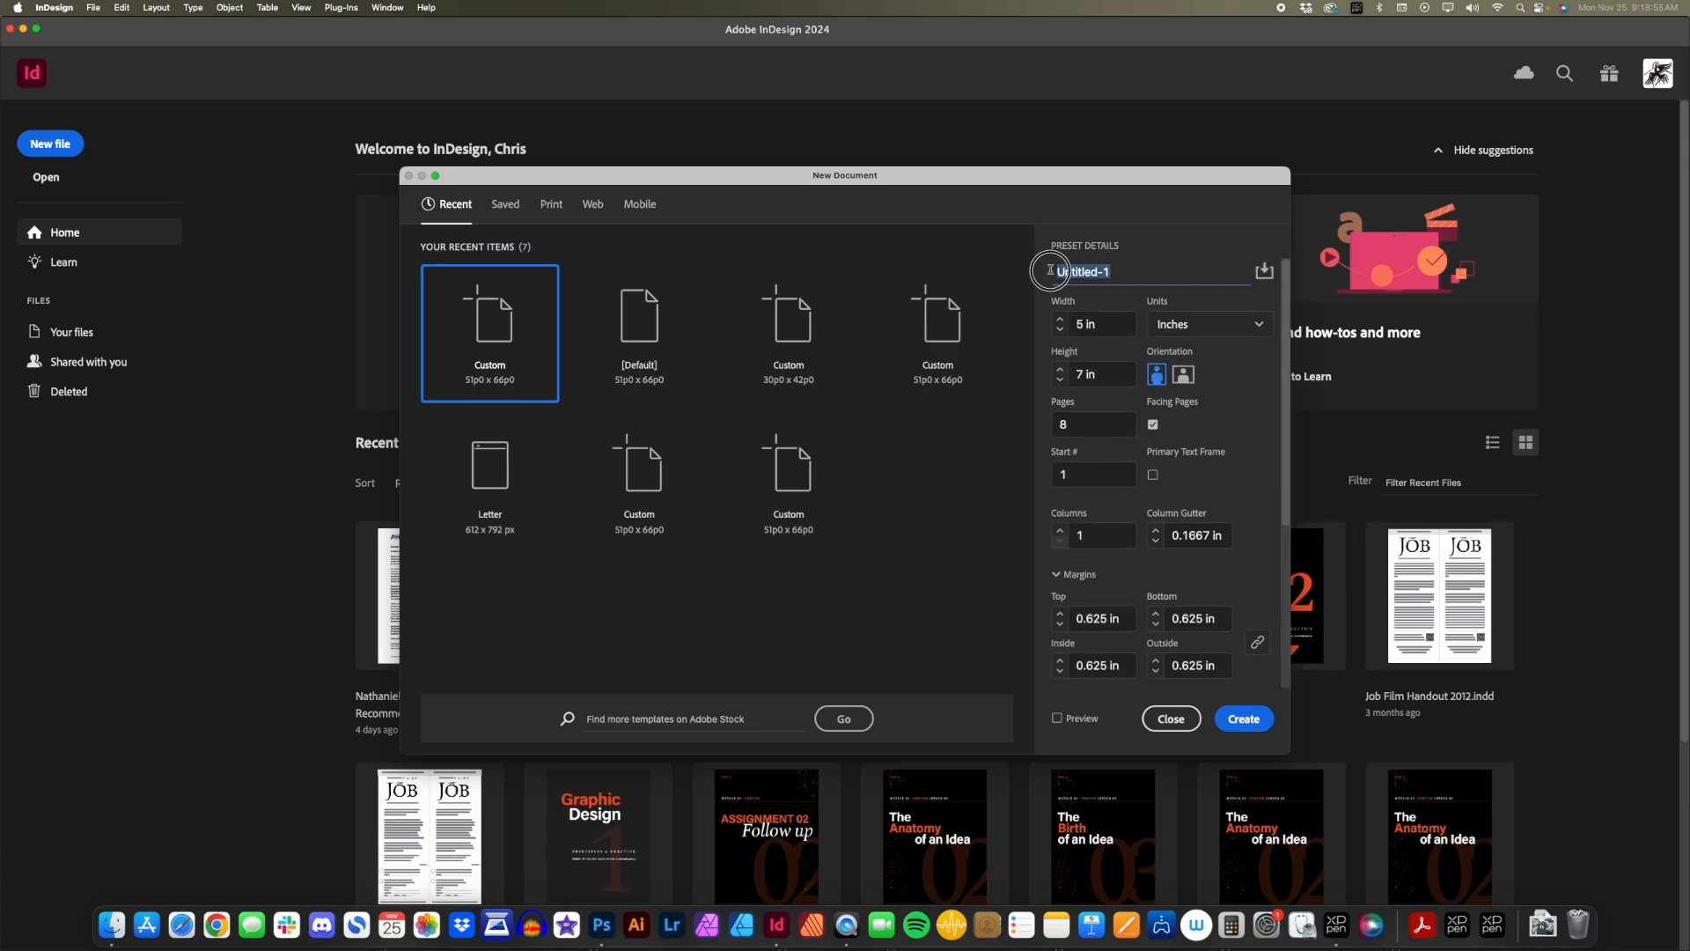
{"action": "type", "text": "CKOELLE_99_"}
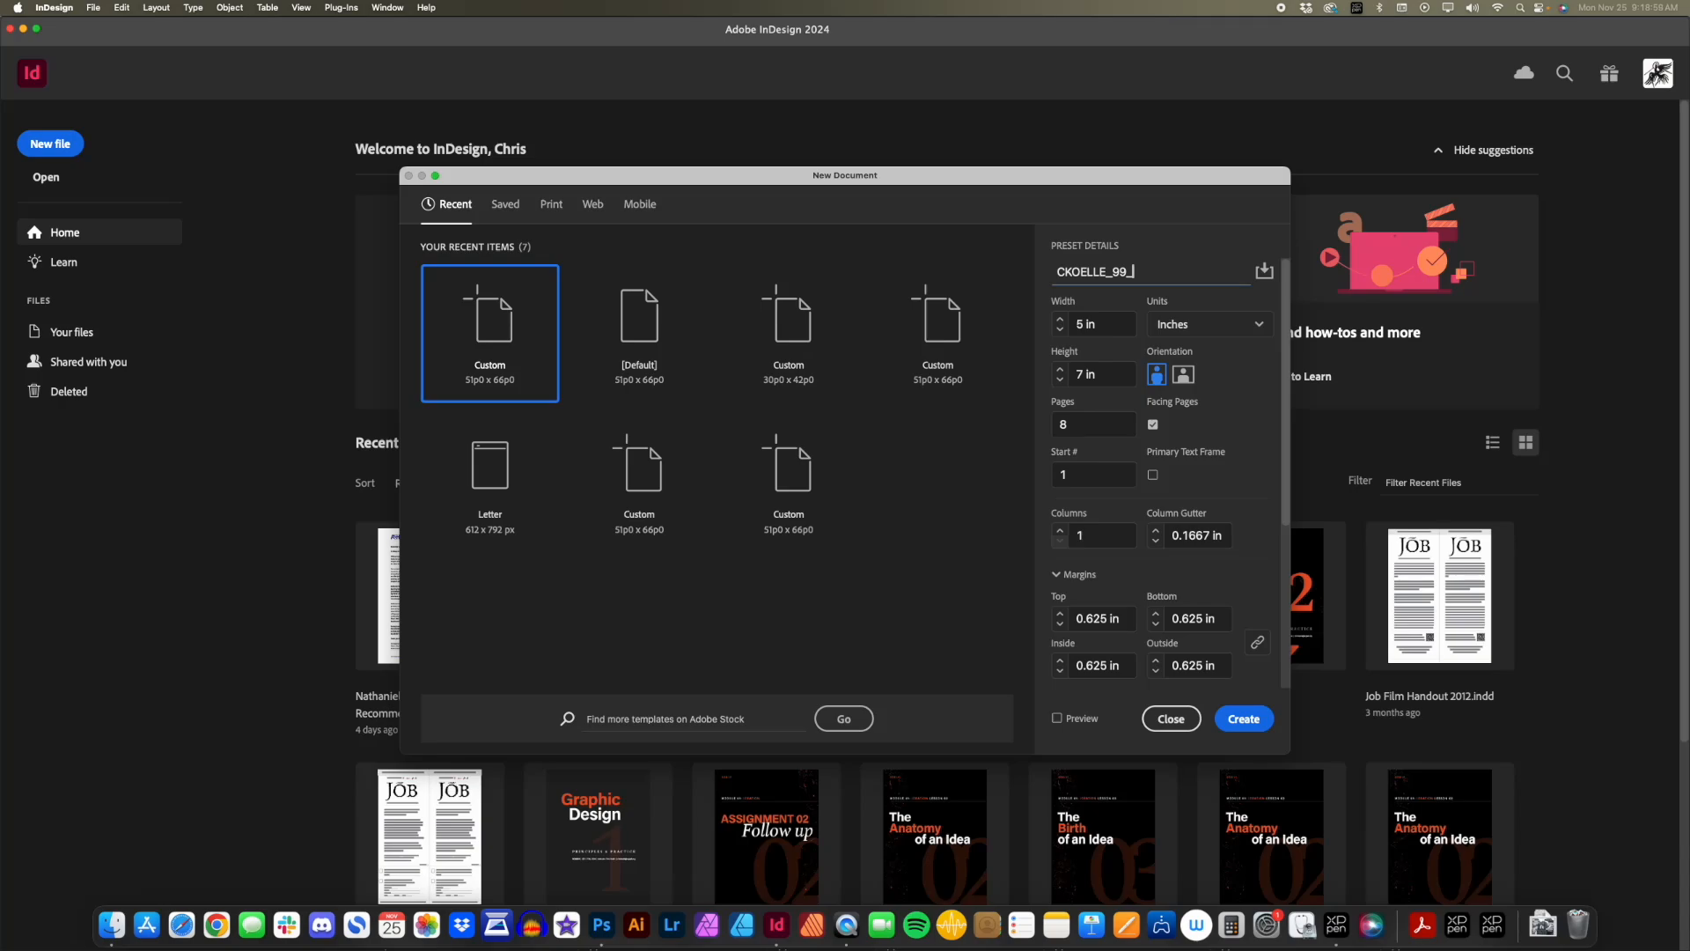
{"action": "type", "text": "PROJECT02_ZINE_V01"}
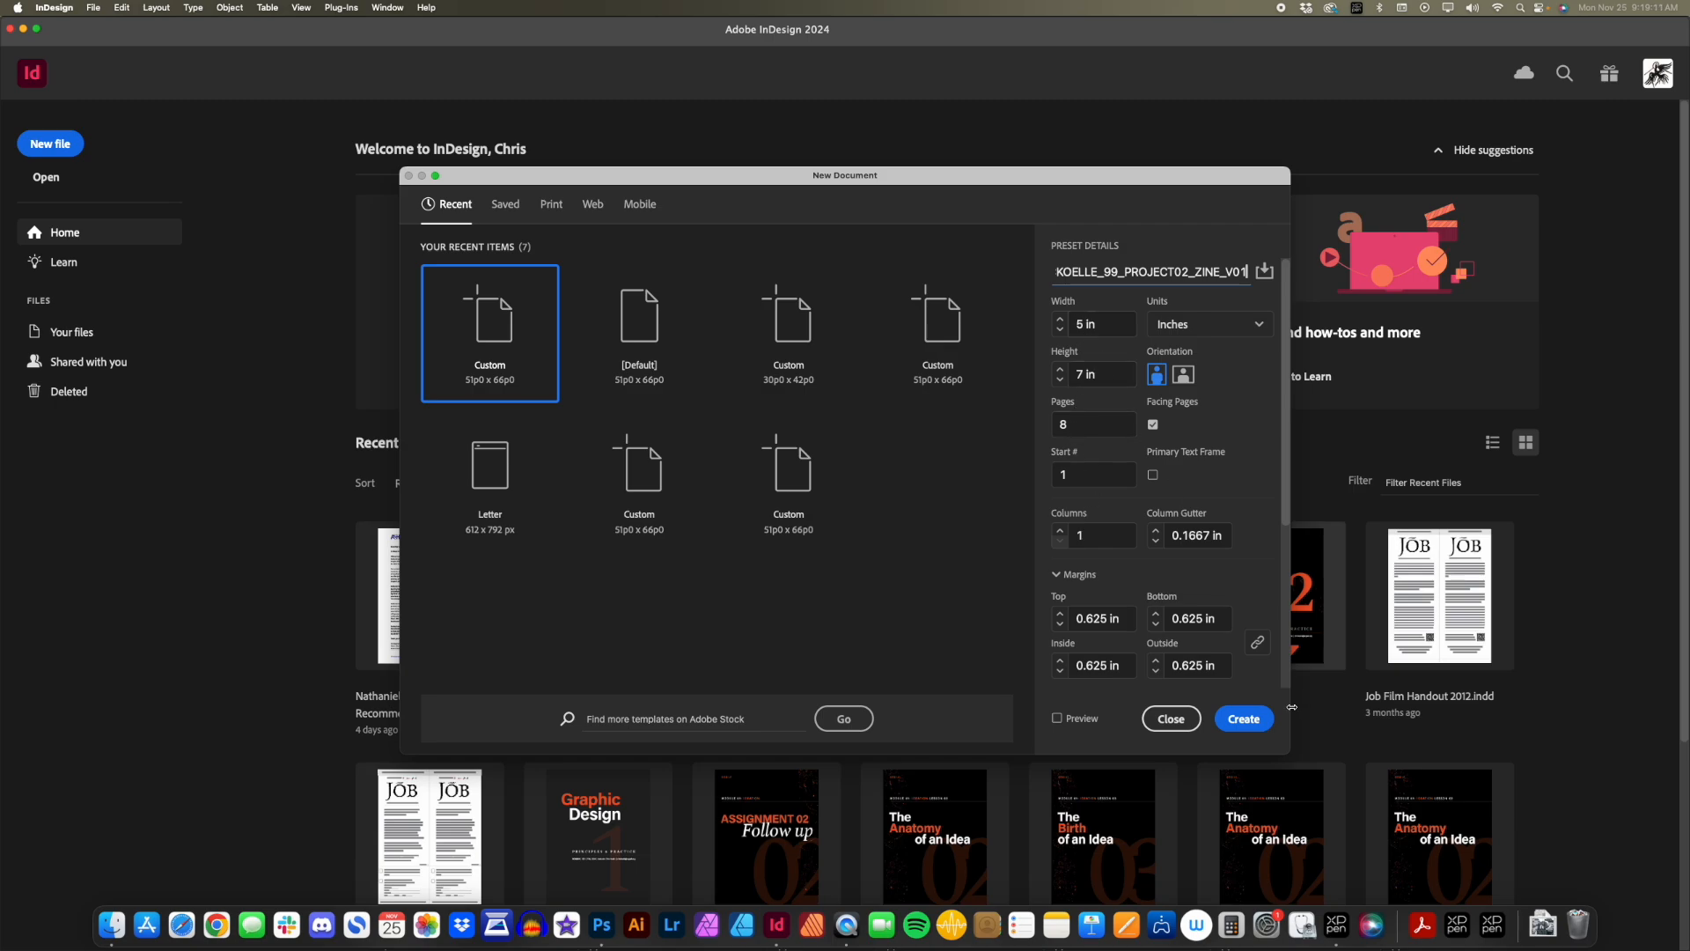
{"action": "left_click", "coordinate": [1244, 718]}
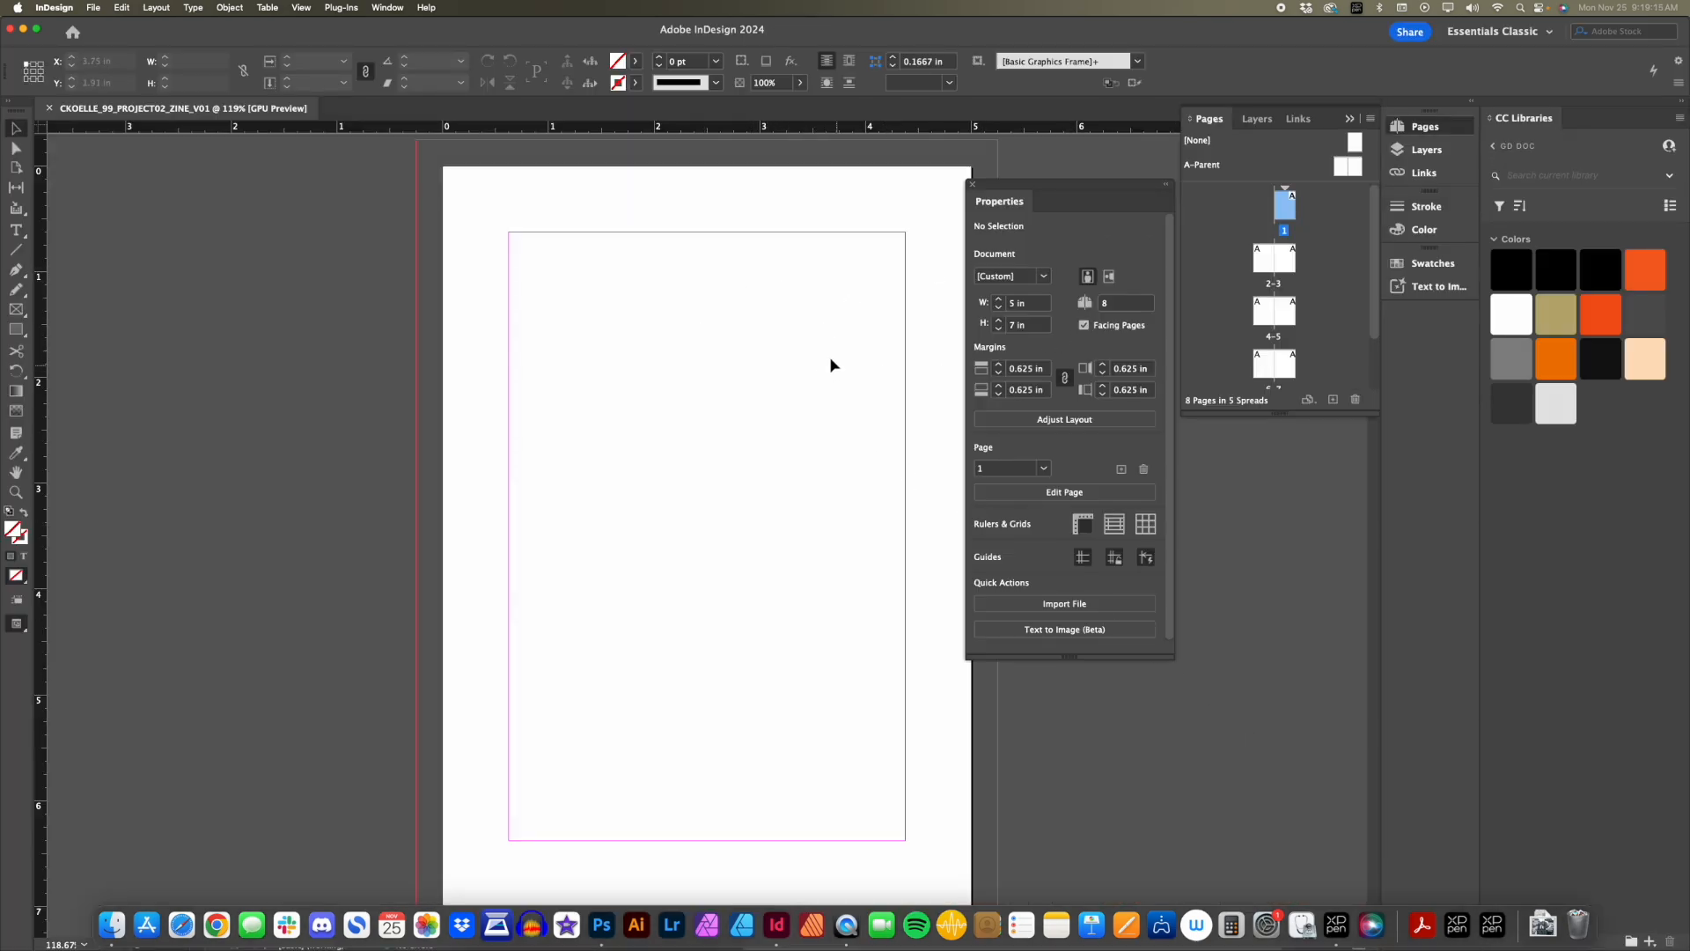
Examine the first page and the thumbnails of all the document's spreads.
{"action": "scroll", "coordinate": [830, 365], "scroll_direction": "right", "scroll_amount": 3}
{"action": "scroll", "coordinate": [831, 365], "scroll_direction": "down", "scroll_amount": 1}
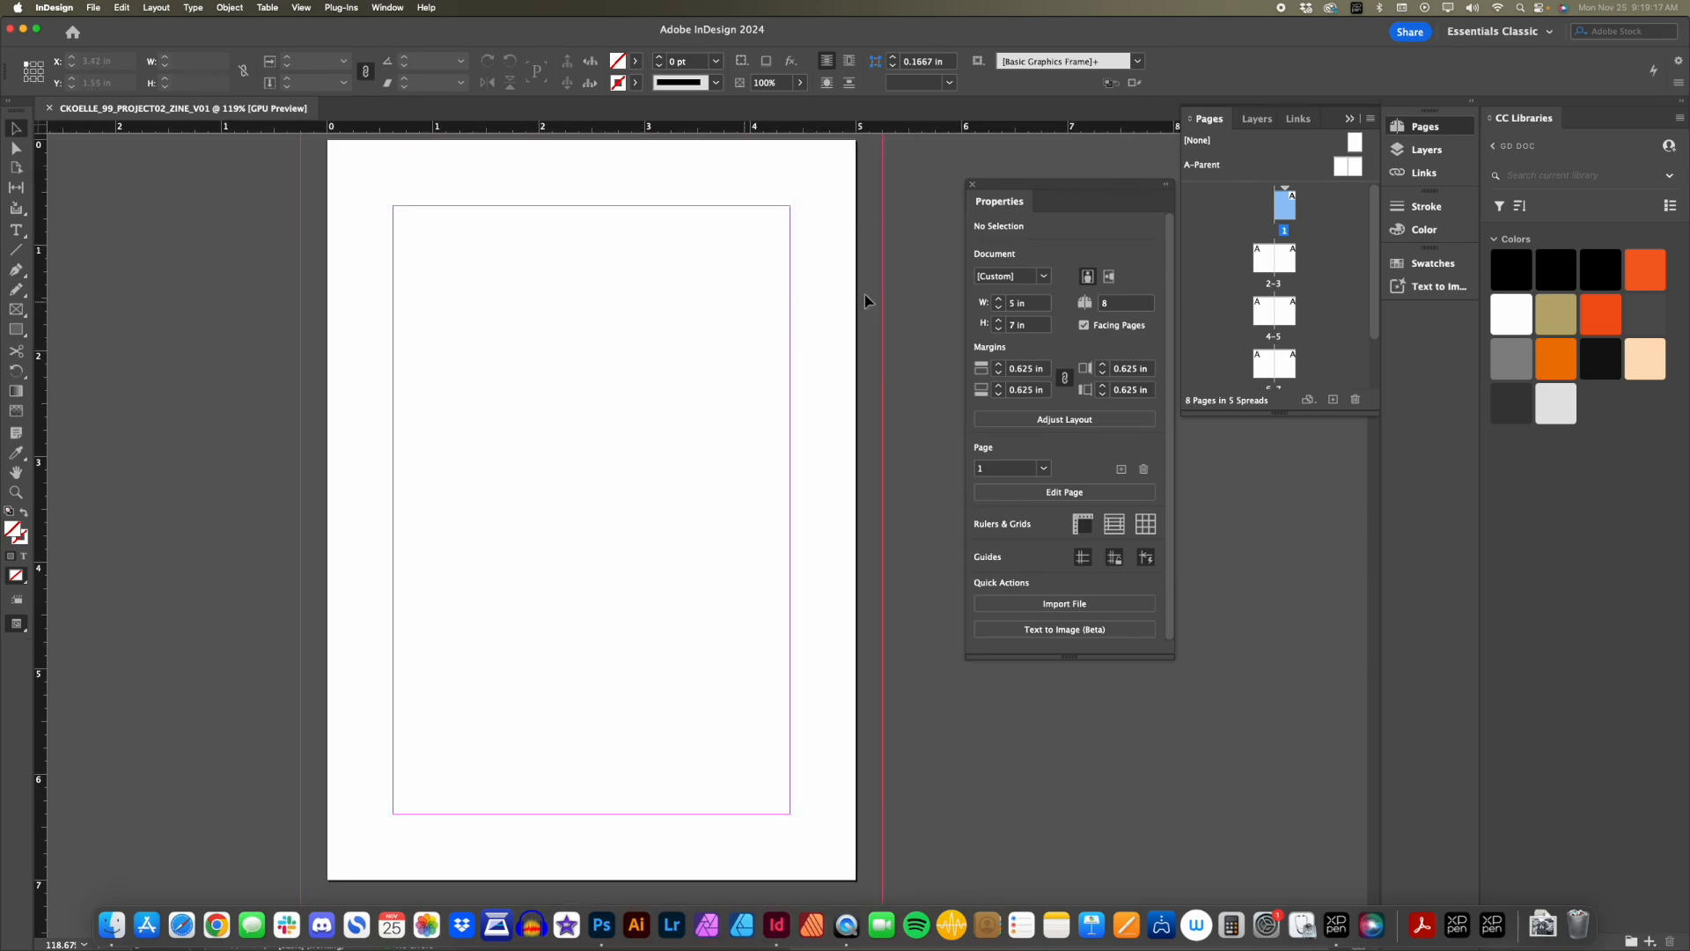
{"action": "left_click", "coordinate": [1260, 259]}
{"action": "left_click", "coordinate": [1350, 118]}
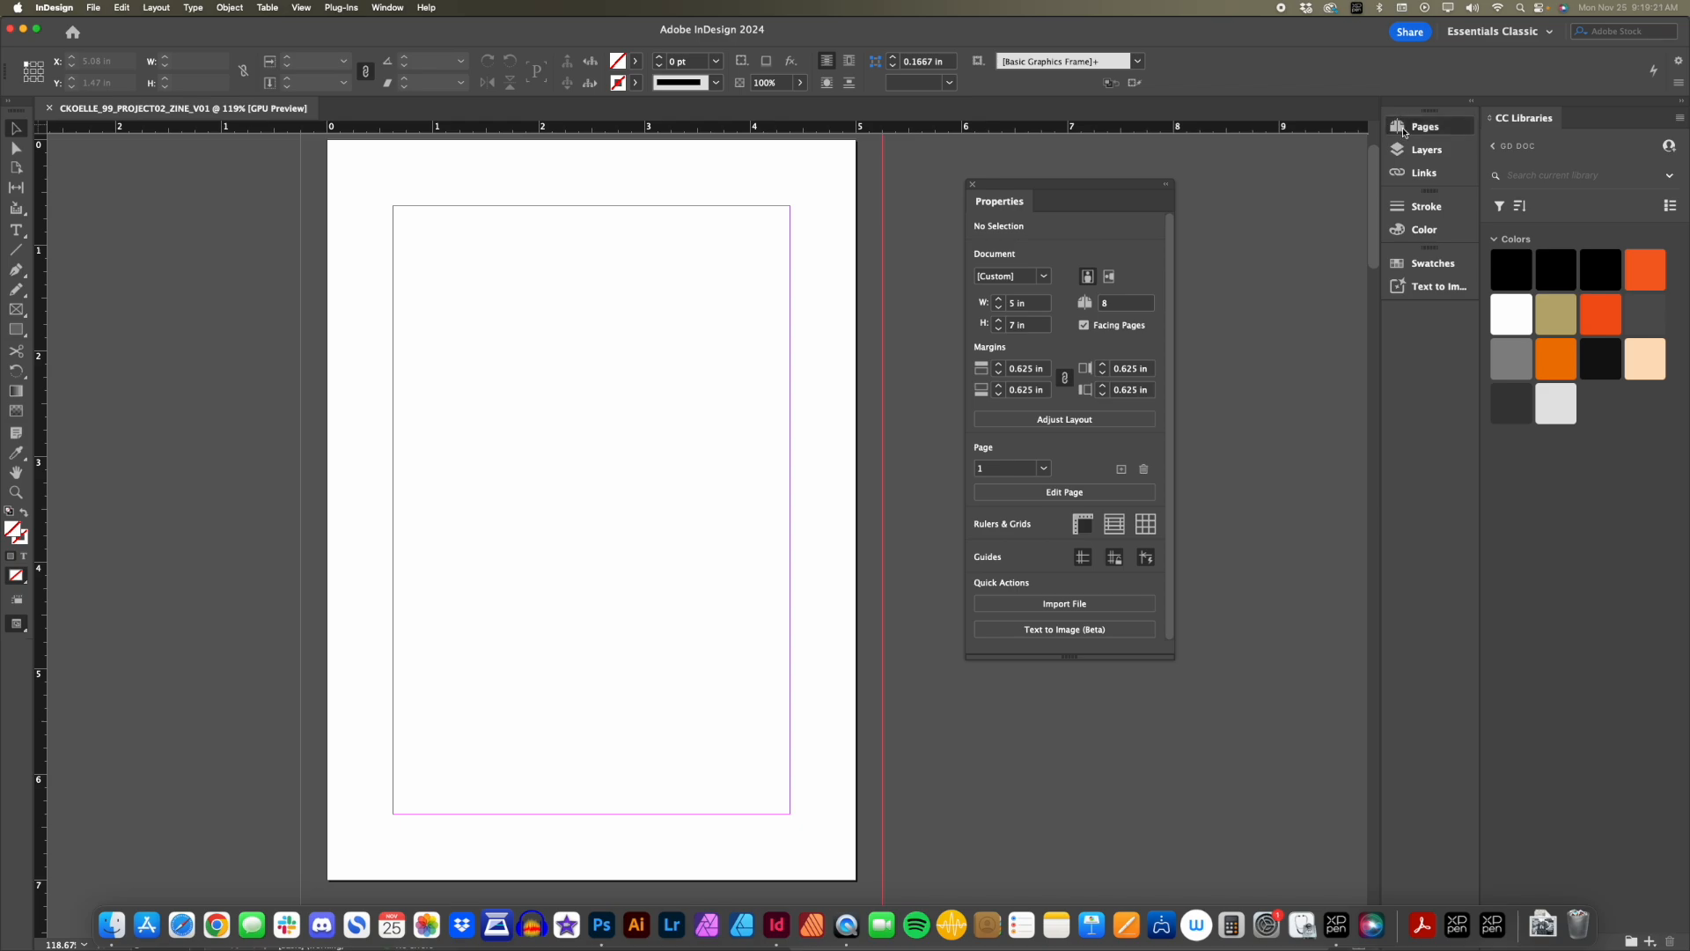
{"action": "left_click", "coordinate": [1403, 130]}
{"action": "scroll", "coordinate": [1261, 284], "scroll_direction": "down", "scroll_amount": 3}
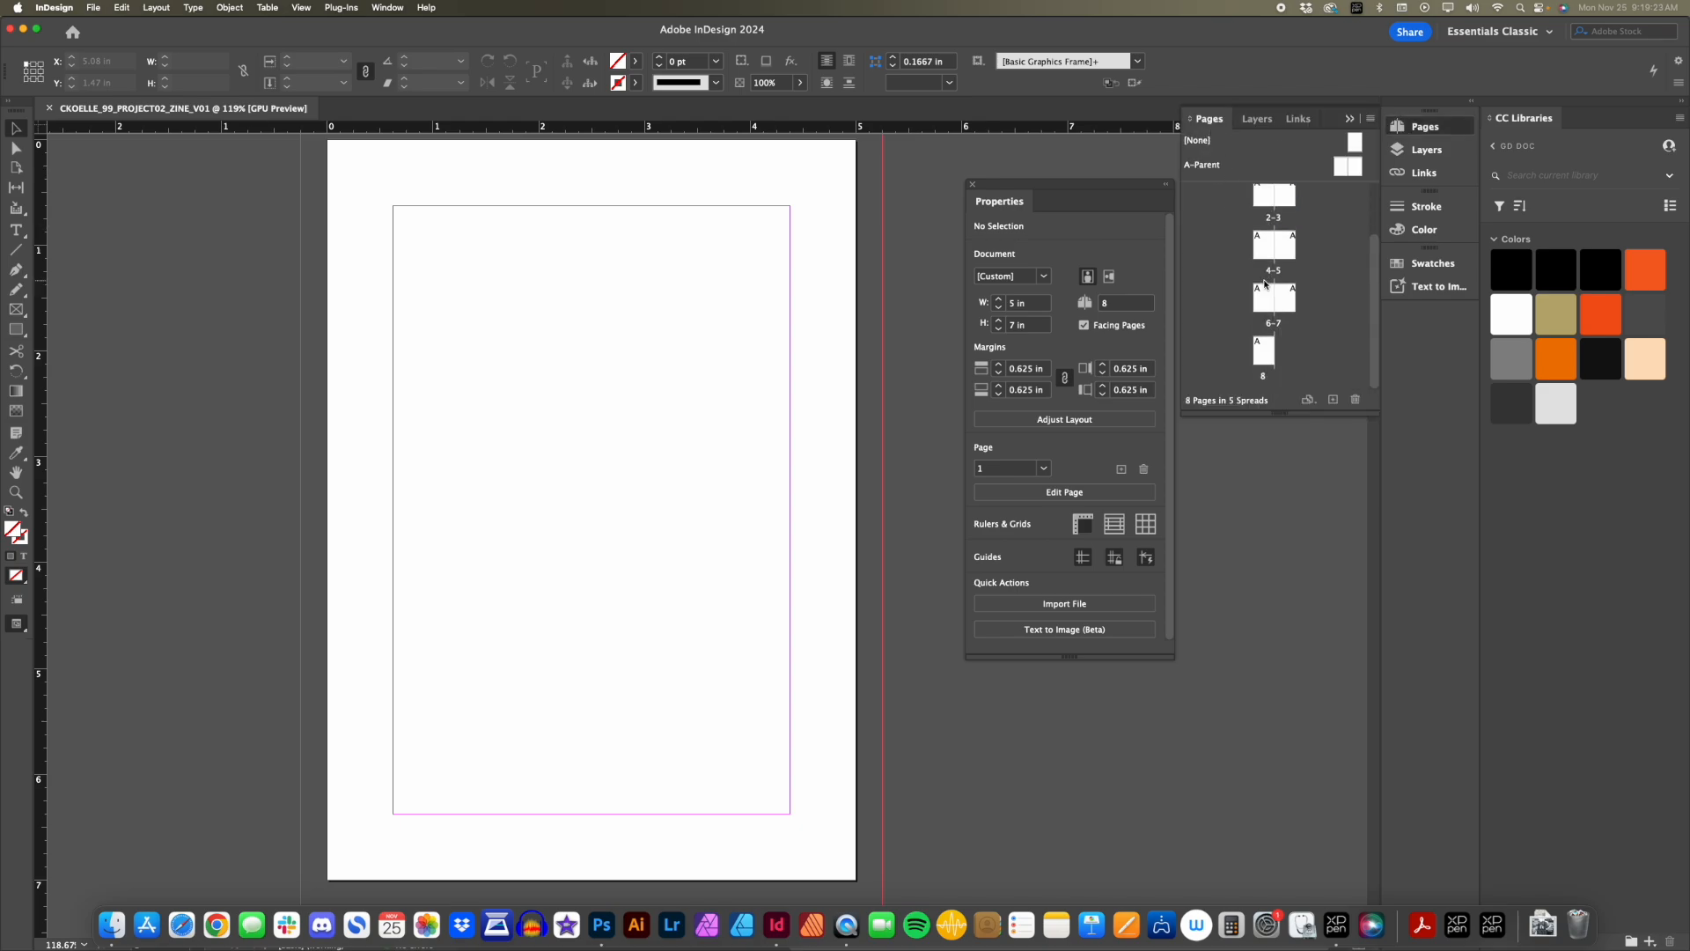
{"action": "scroll", "coordinate": [1265, 297], "scroll_direction": "up", "scroll_amount": 3}
{"action": "scroll", "coordinate": [1265, 286], "scroll_direction": "down", "scroll_amount": 3}
Select the Essentials Classic workspace.
{"action": "left_click", "coordinate": [1542, 34]}
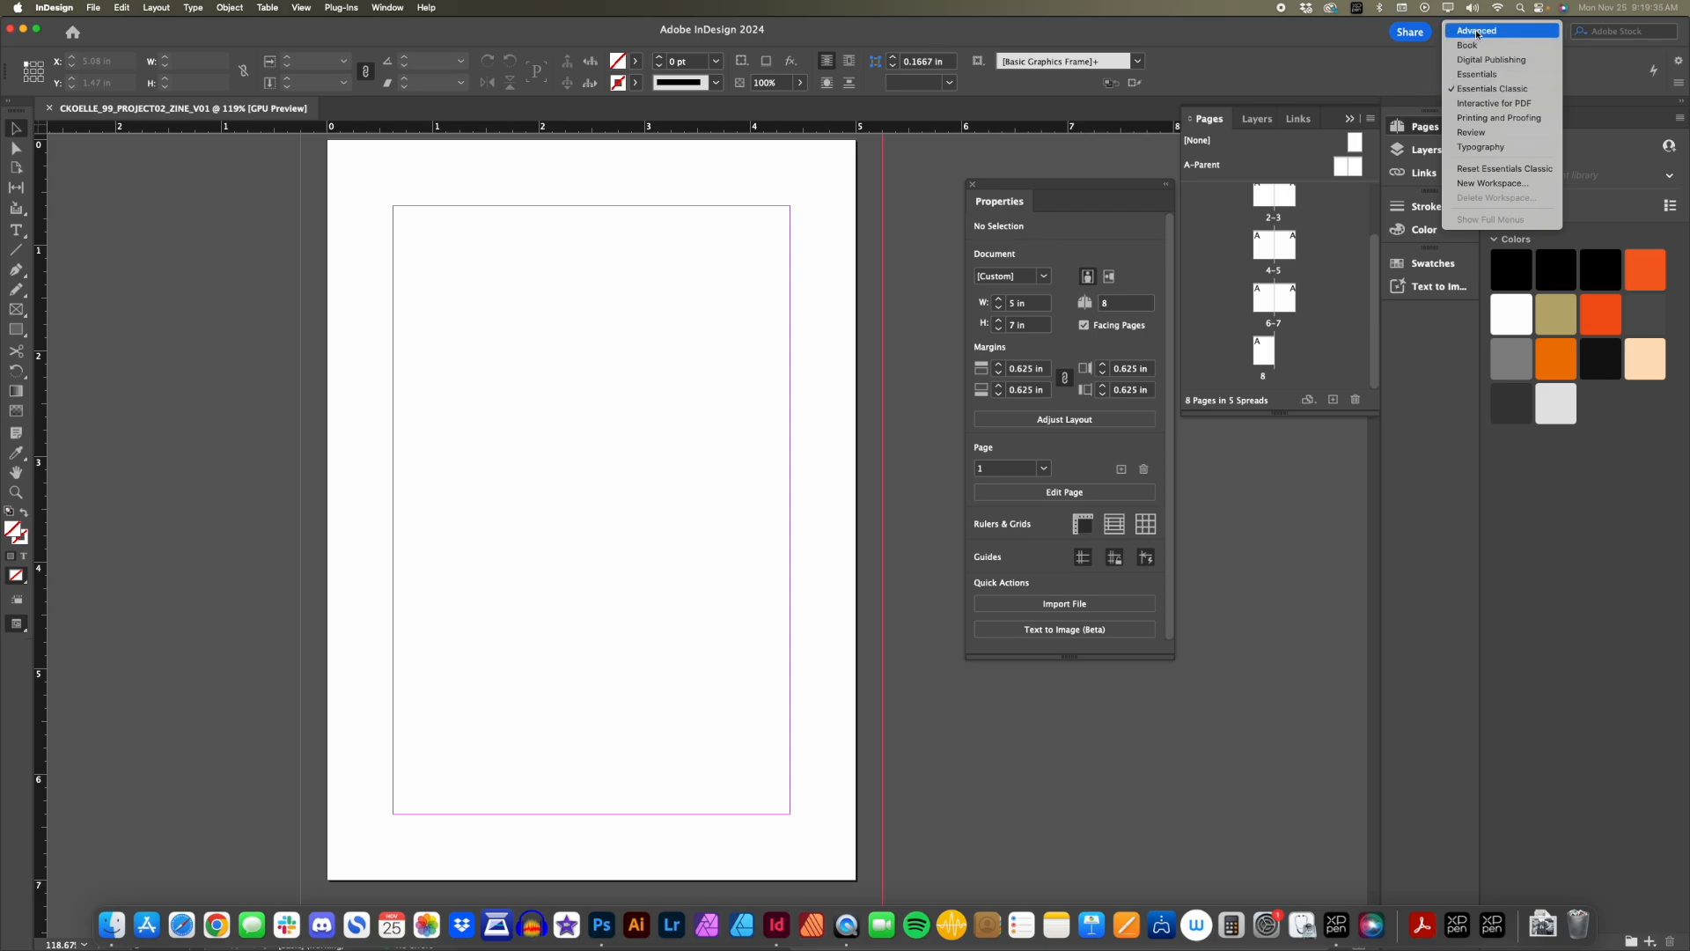
{"action": "left_click", "coordinate": [1335, 64]}
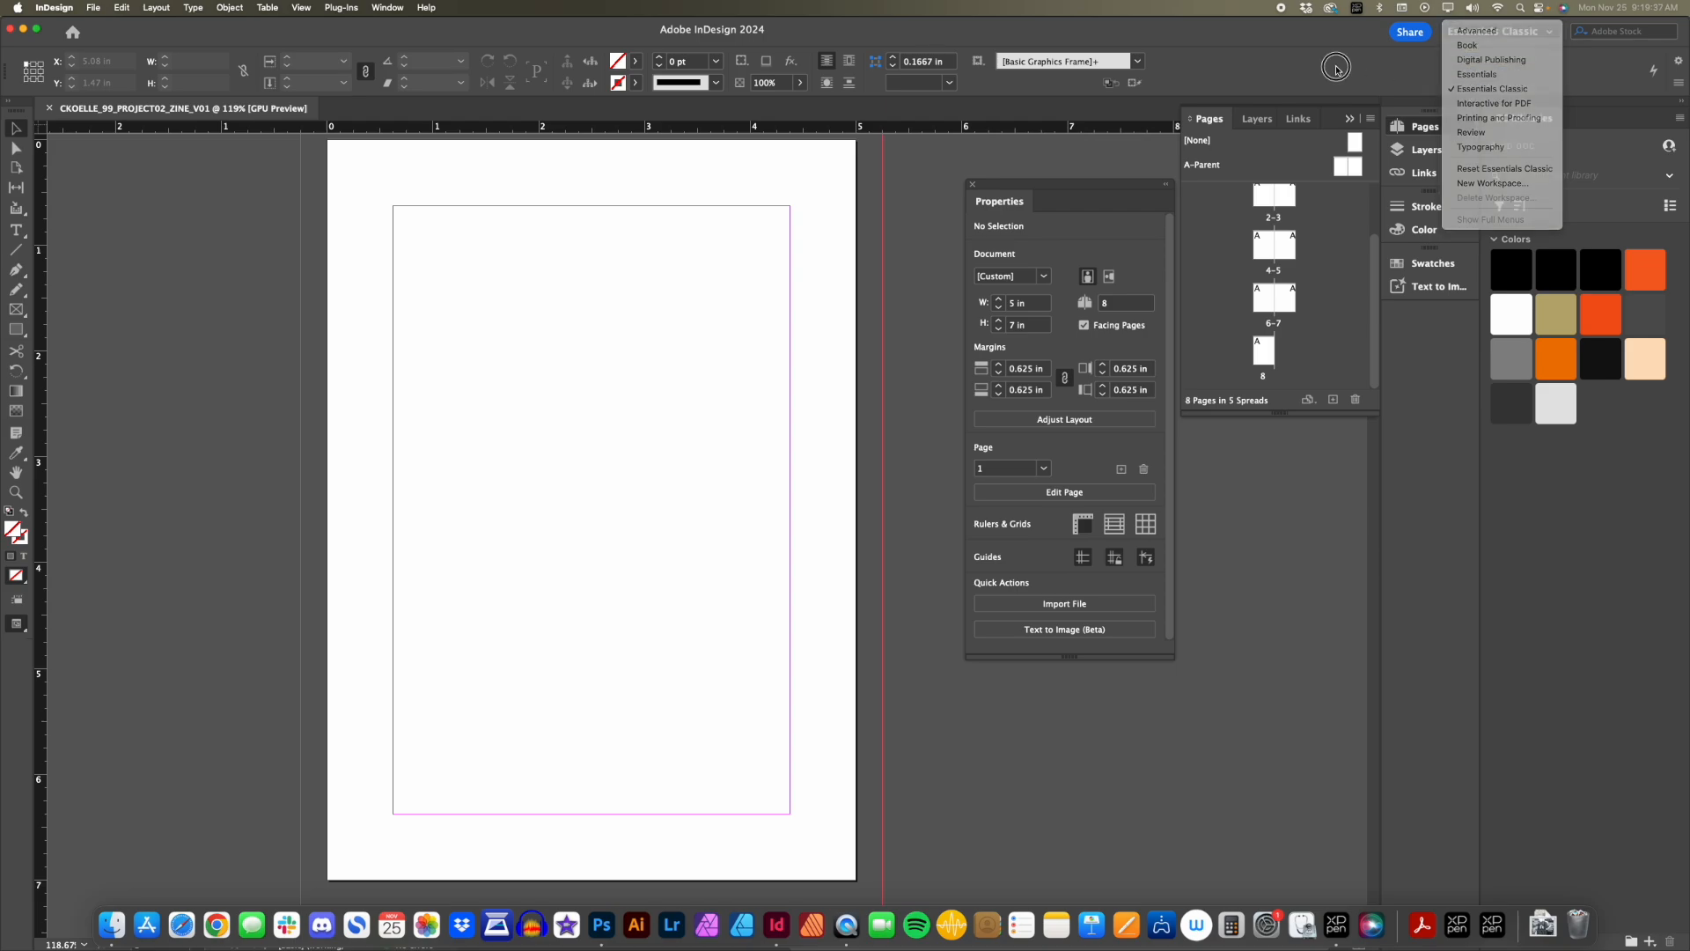
{"action": "left_click", "coordinate": [1535, 33]}
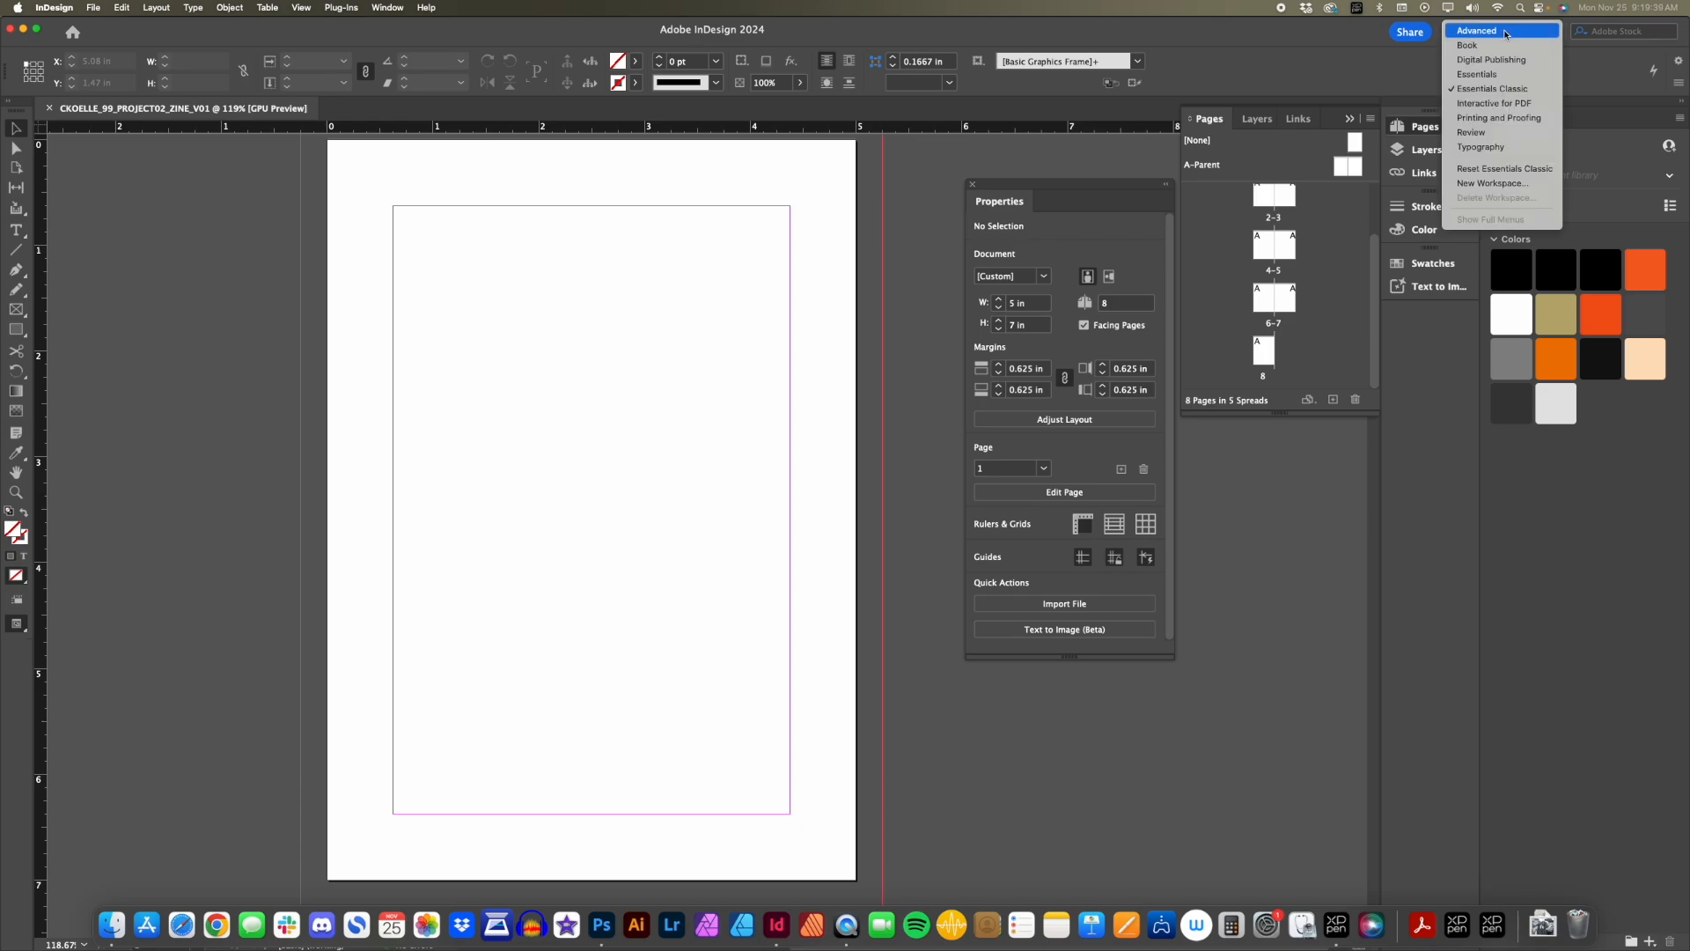
{"action": "left_click", "coordinate": [1488, 89]}
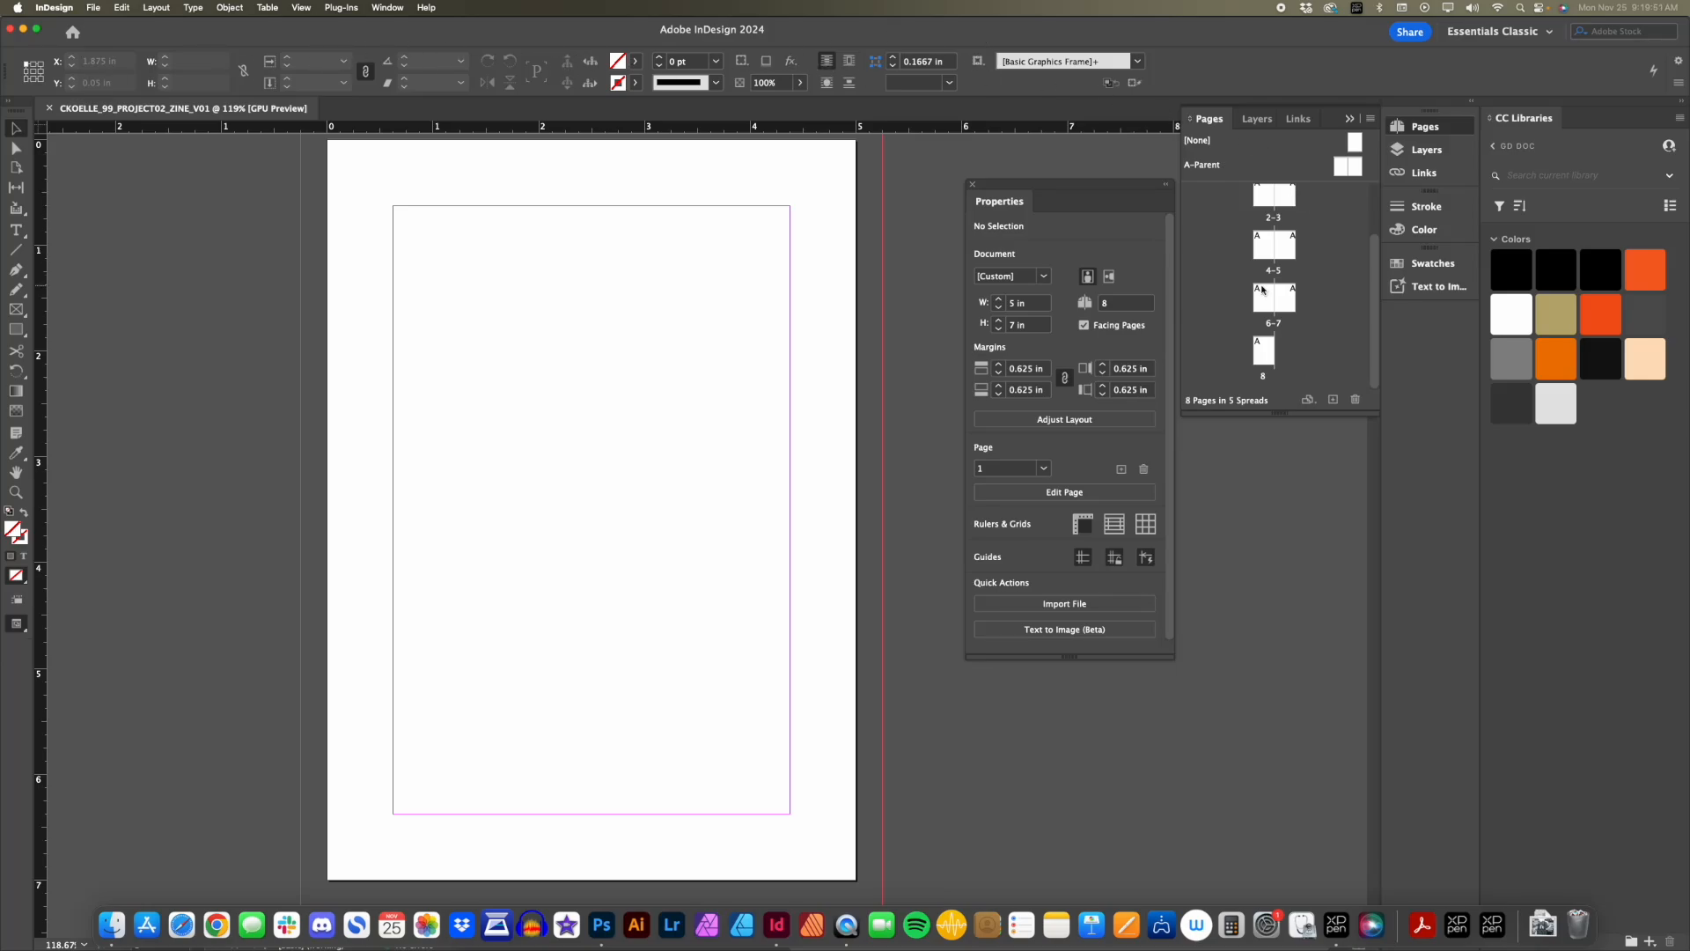
Set the page thumbnails to Extra Large and lengthen the Pages panel to fit all five spreads.
{"action": "left_click_drag", "start_coordinate": [1278, 412], "coordinate": [1277, 548]}
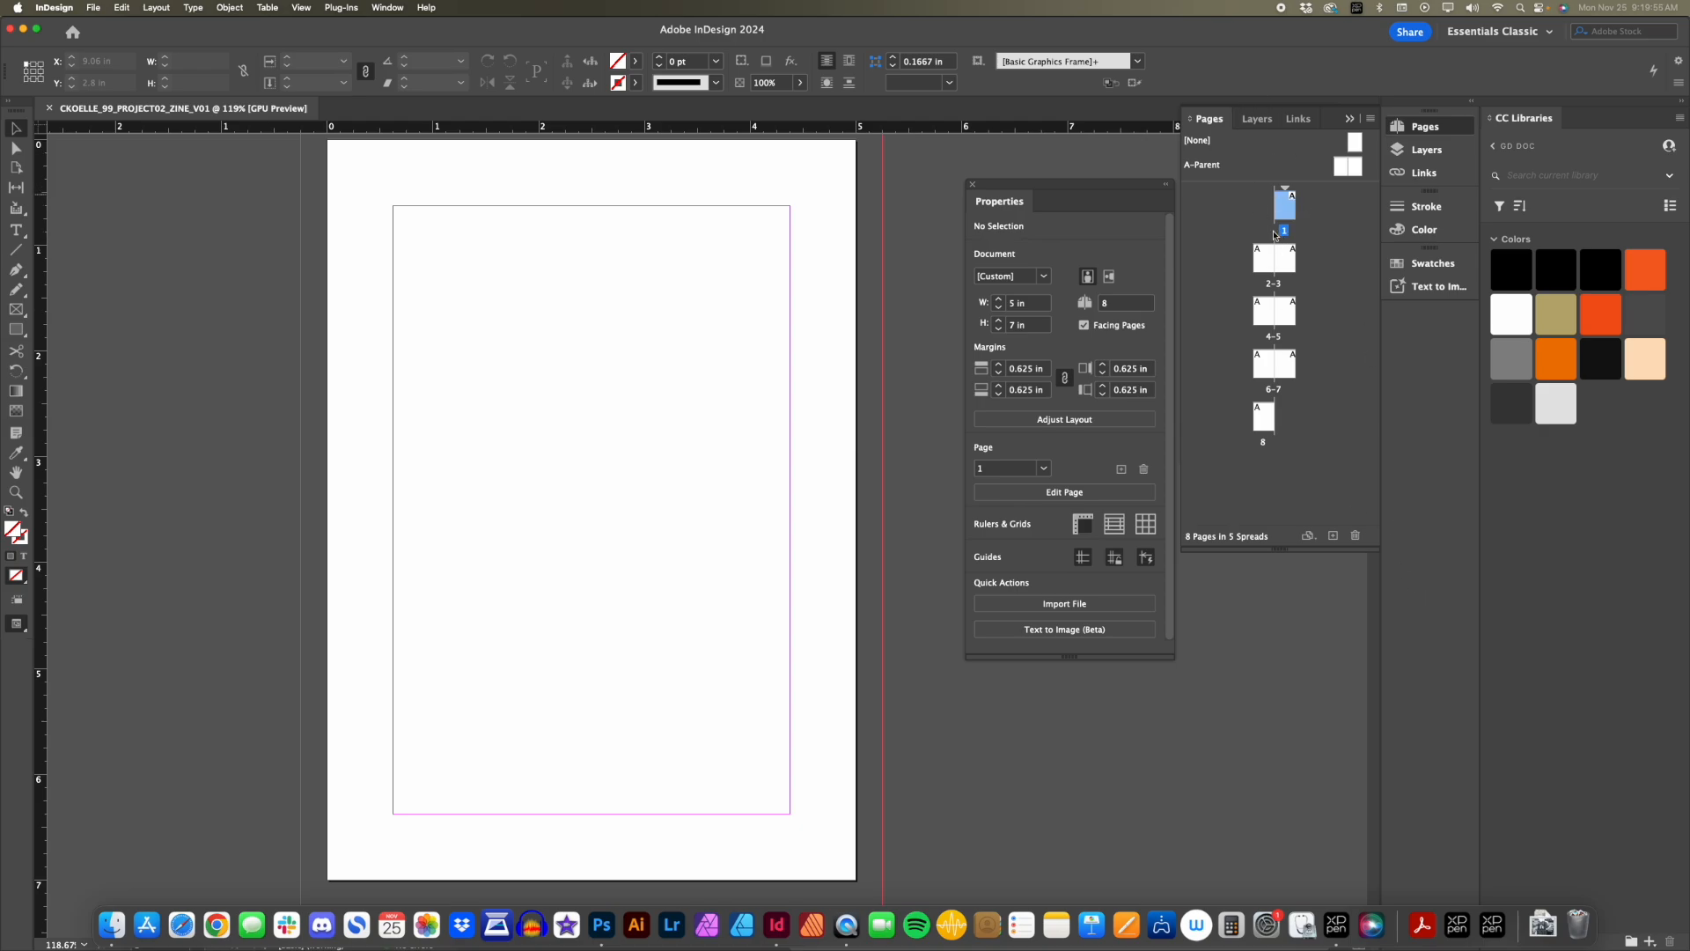
{"action": "left_click", "coordinate": [1371, 120]}
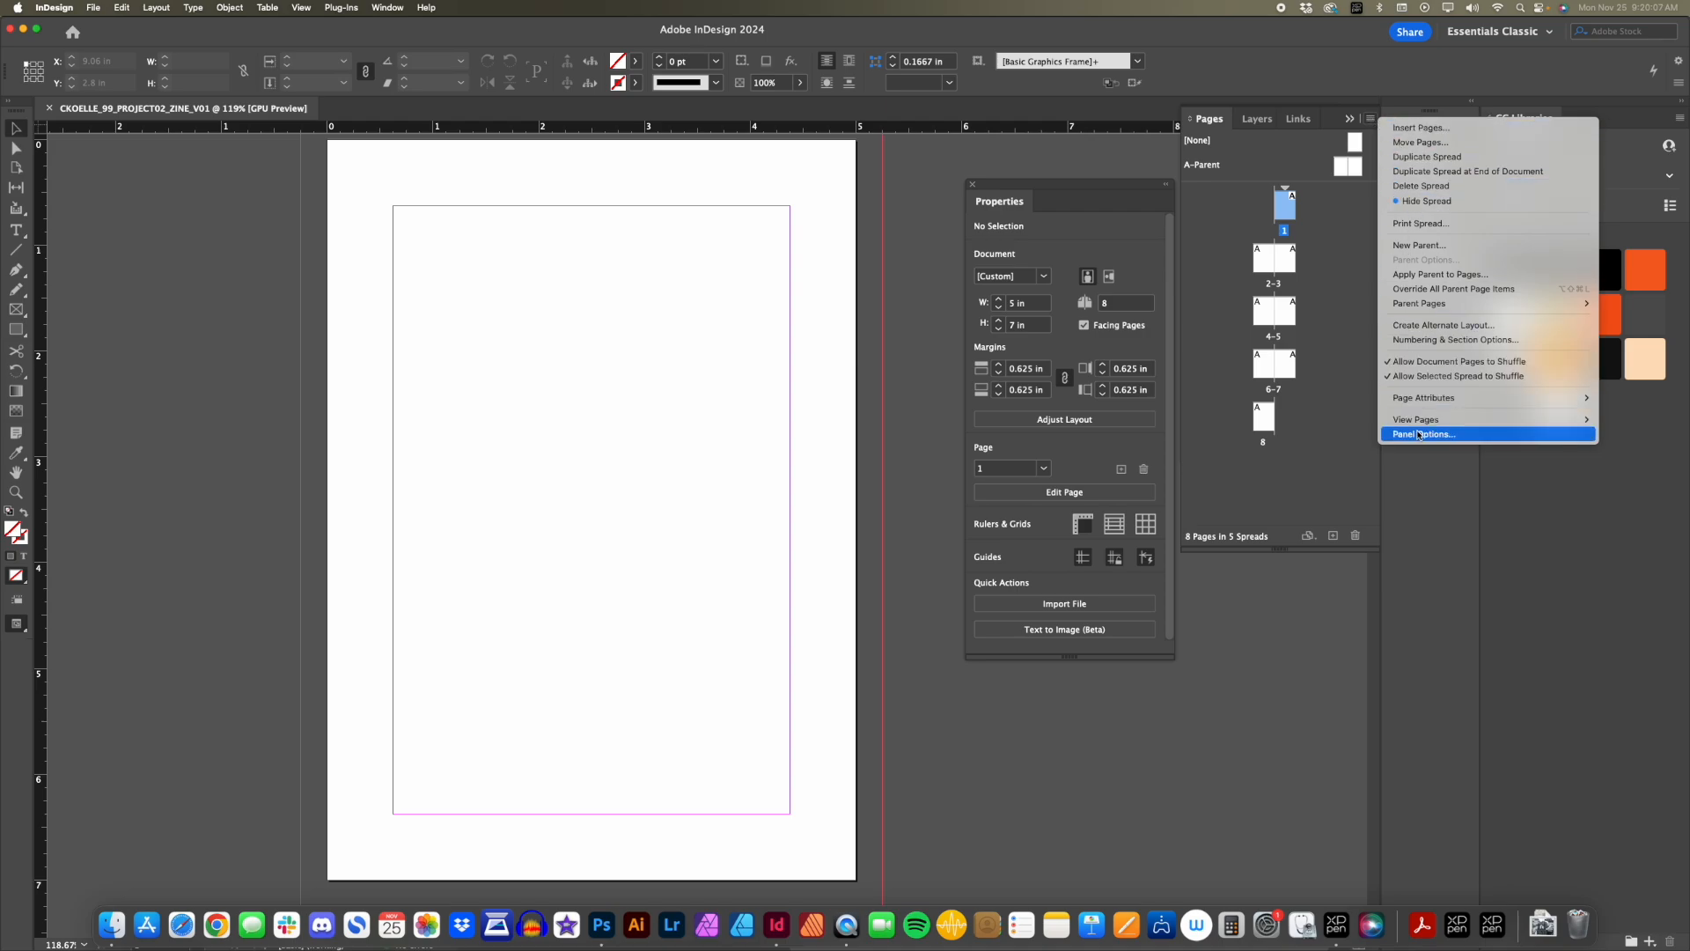
{"action": "mouse_move", "coordinate": [1406, 428]}
{"action": "left_click", "coordinate": [1407, 438]}
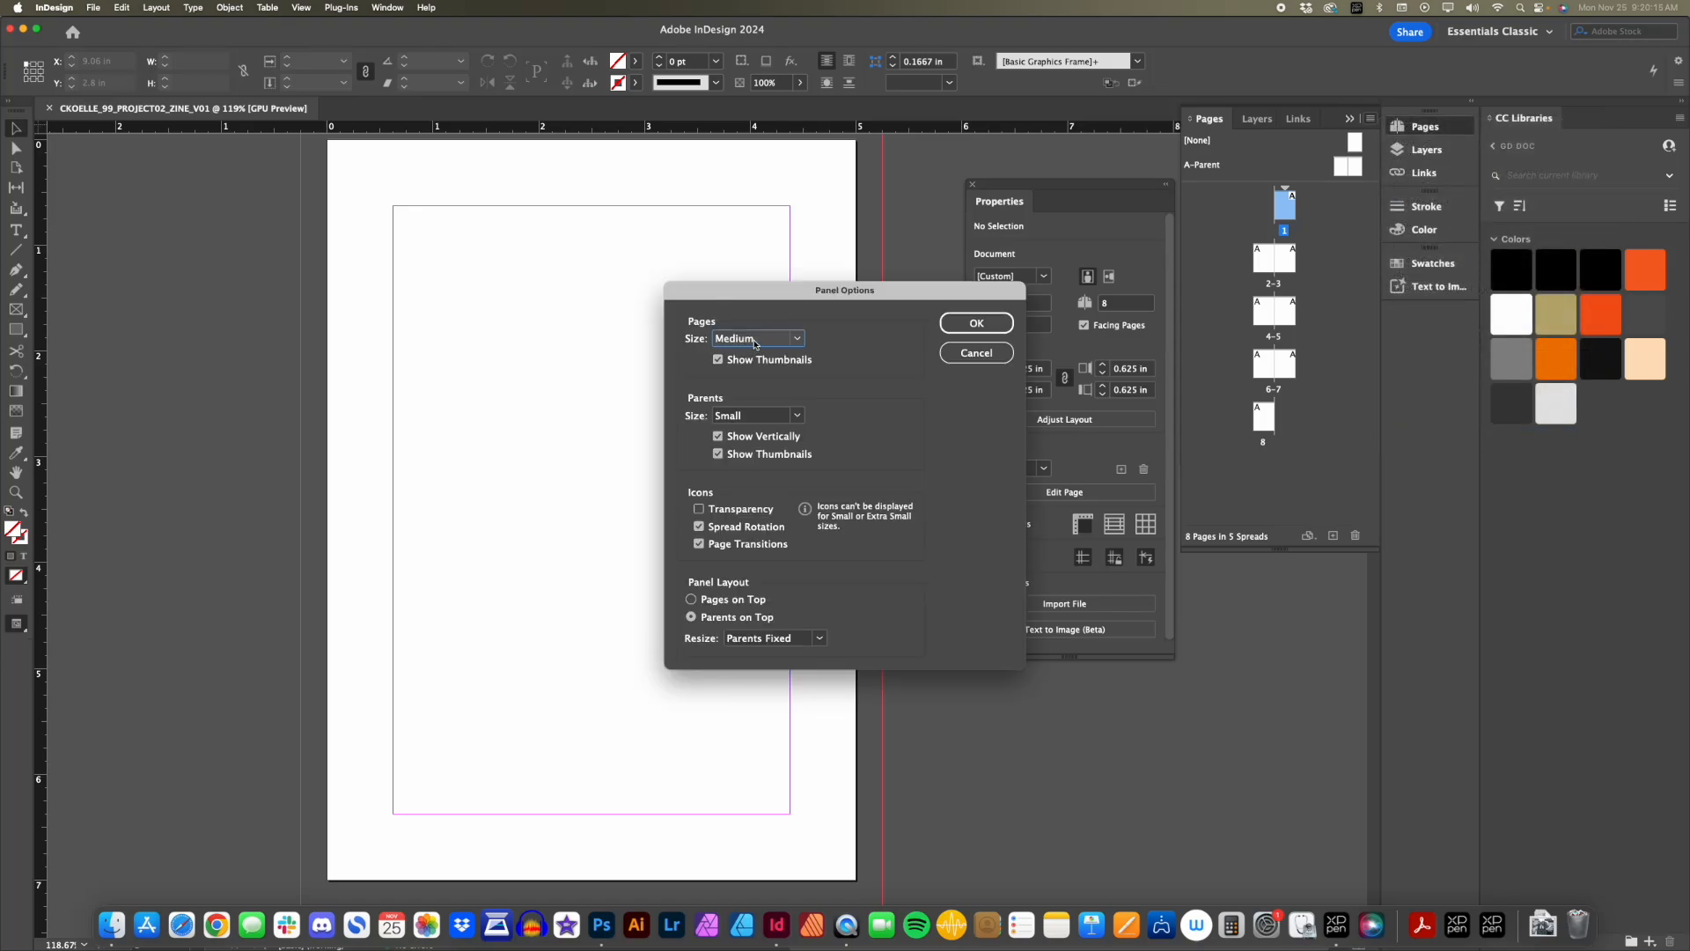
{"action": "left_click", "coordinate": [755, 339]}
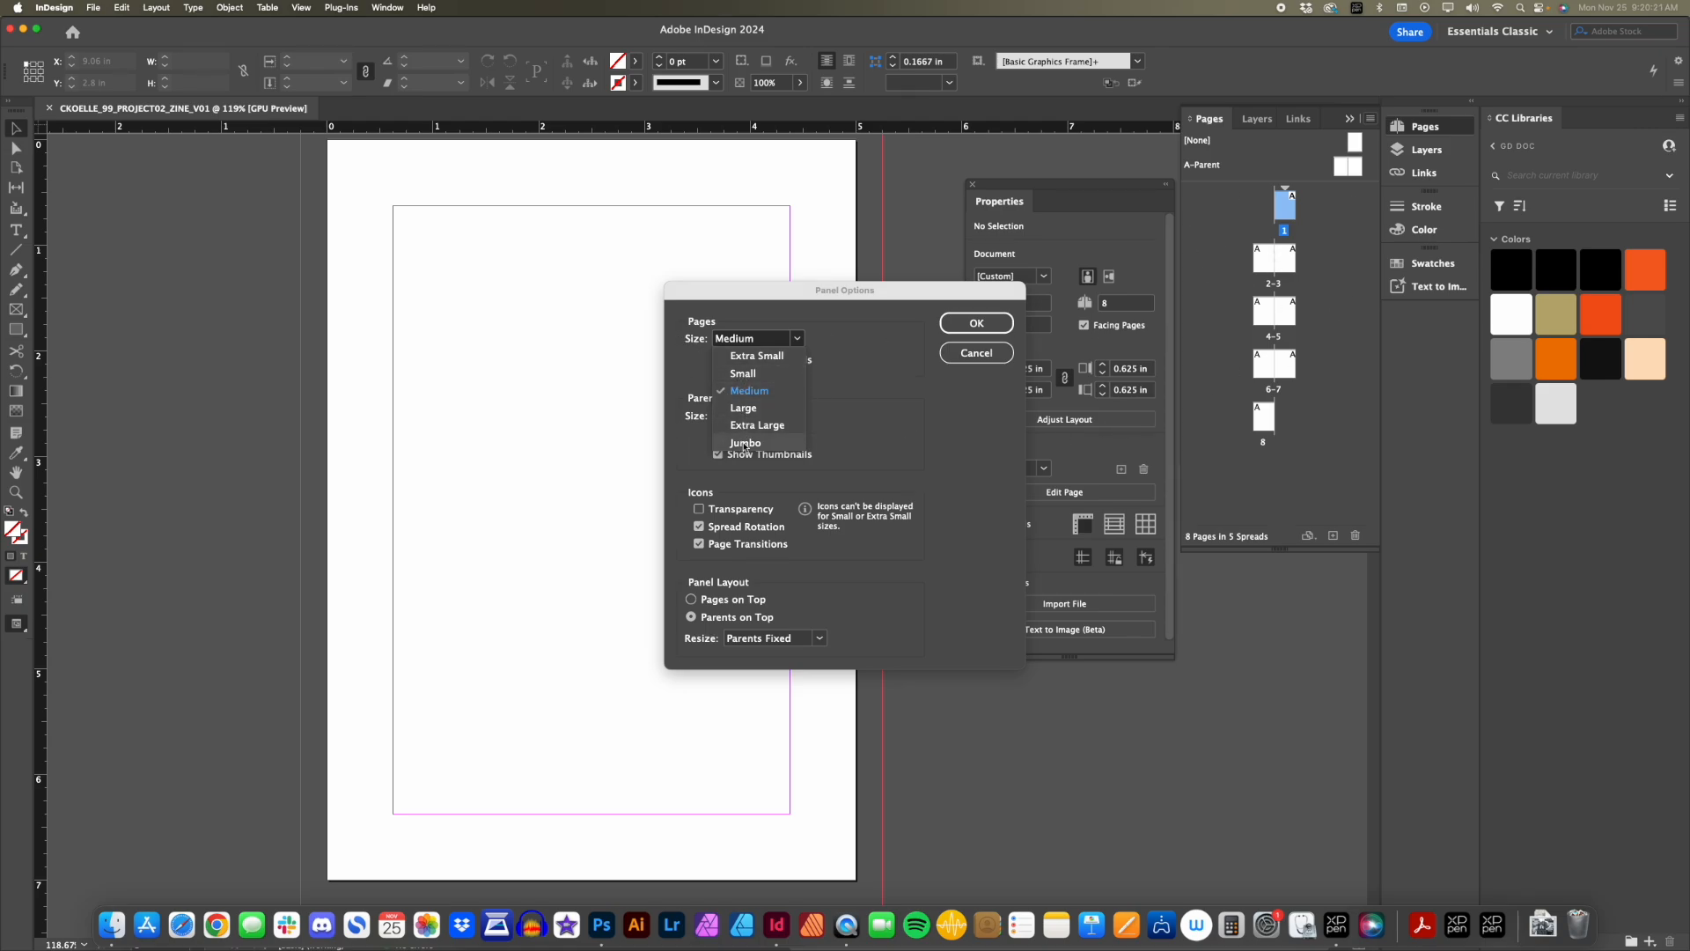
{"action": "left_click", "coordinate": [747, 425]}
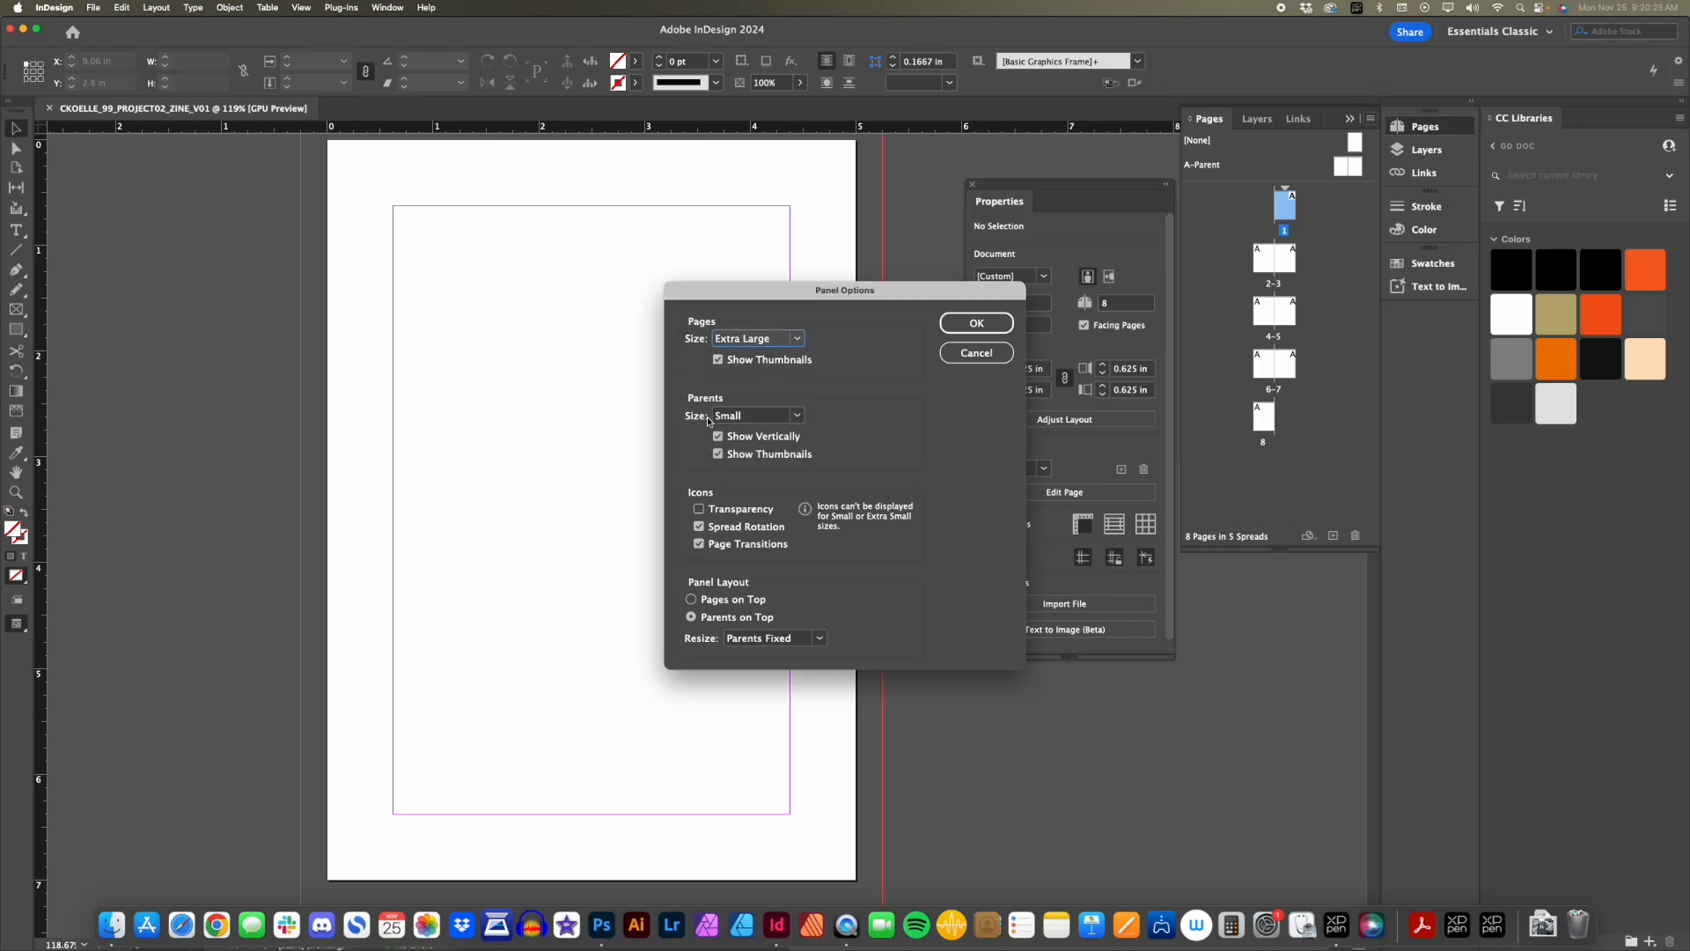
{"action": "left_click", "coordinate": [977, 326]}
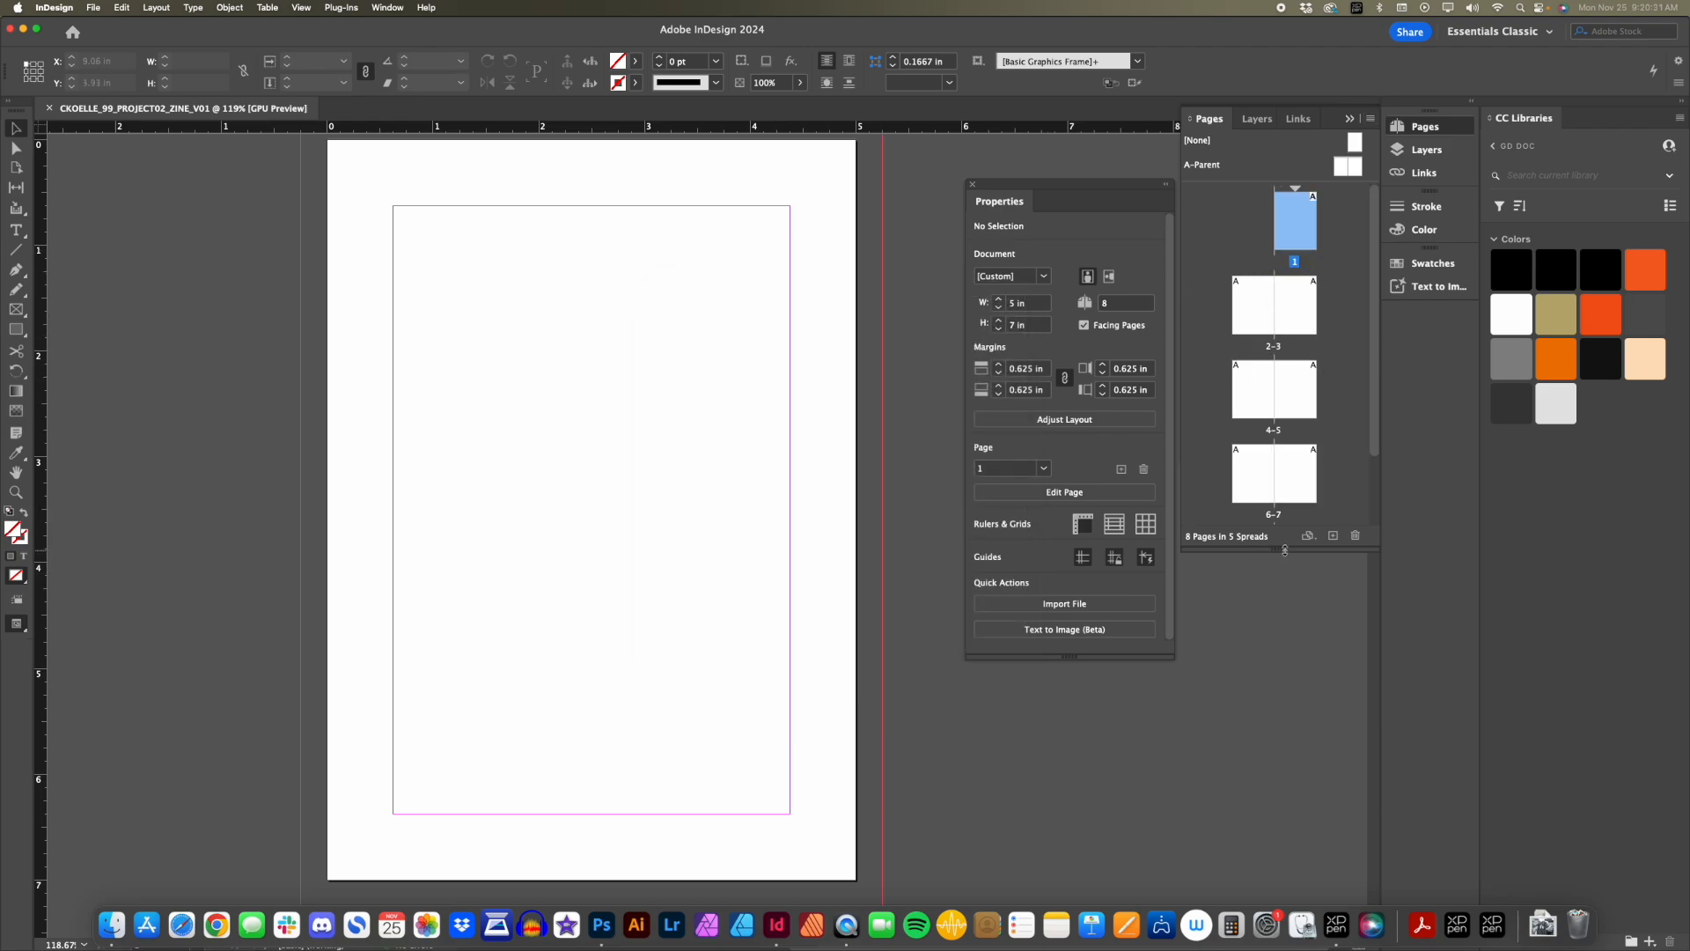
{"action": "left_click_drag", "start_coordinate": [1286, 550], "coordinate": [1273, 646]}
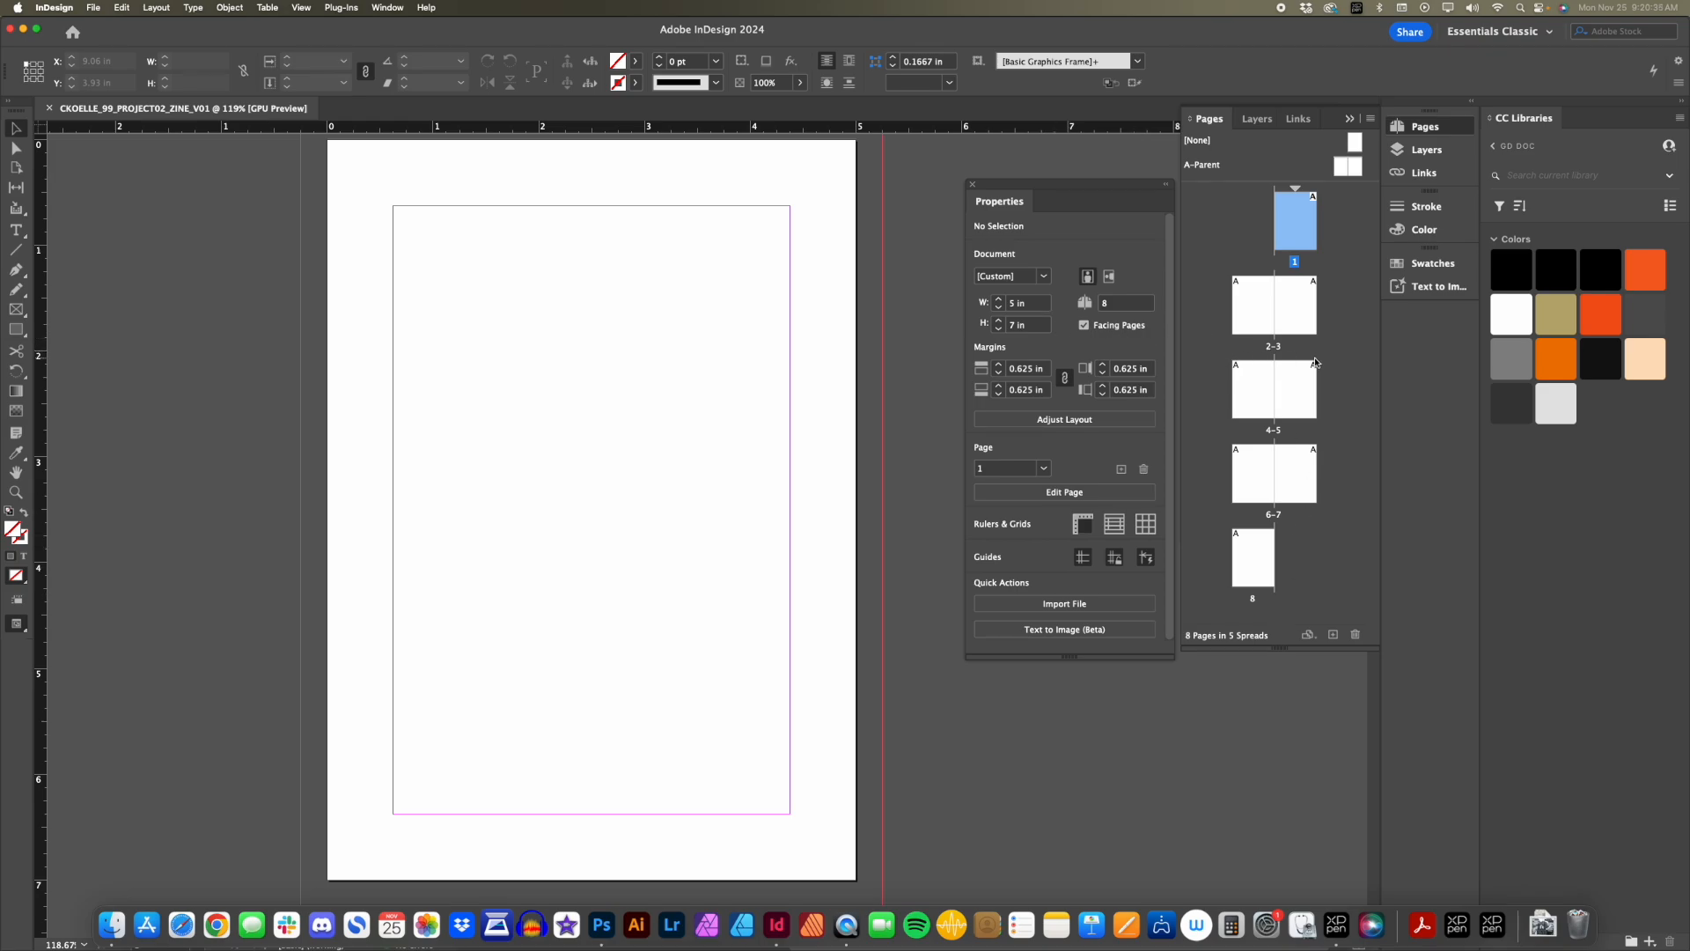
Examine the layout of the document's spreads at 50% zoom.
{"action": "key", "text": "z"}
{"action": "left_click", "coordinate": [528, 383]}
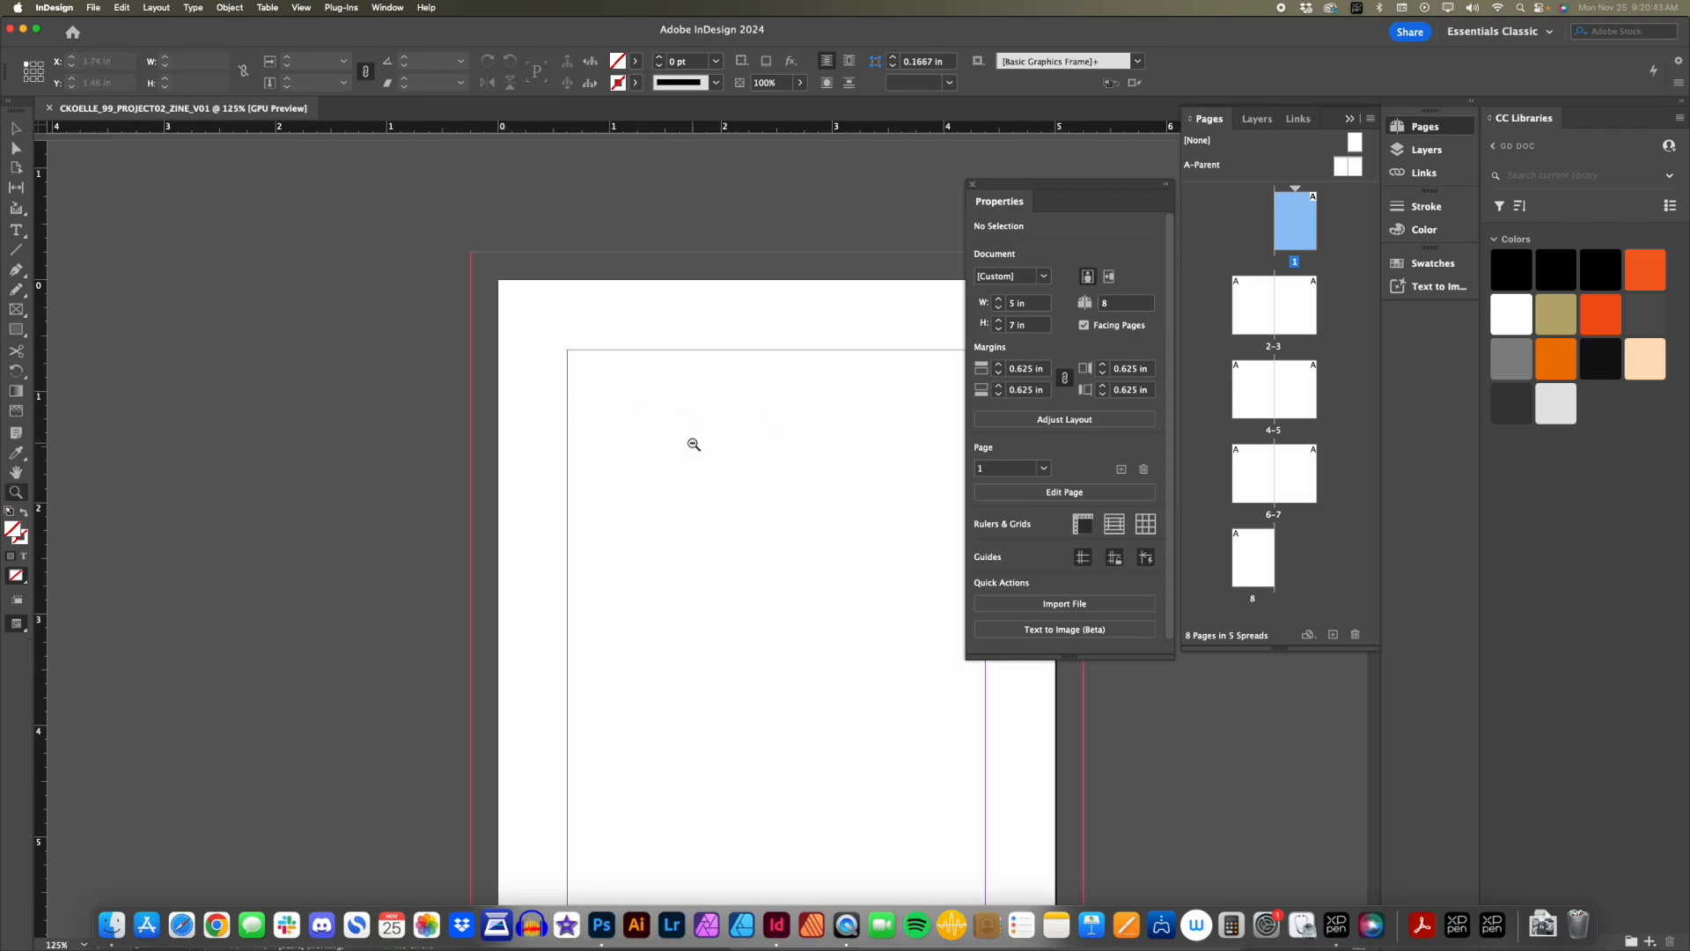
{"action": "left_click", "coordinate": [693, 445], "text": "alt"}
{"action": "left_click", "coordinate": [694, 445], "text": "alt"}
{"action": "left_click", "coordinate": [694, 445], "text": "alt"}
{"action": "left_click_drag", "start_coordinate": [760, 484], "coordinate": [676, 423]}
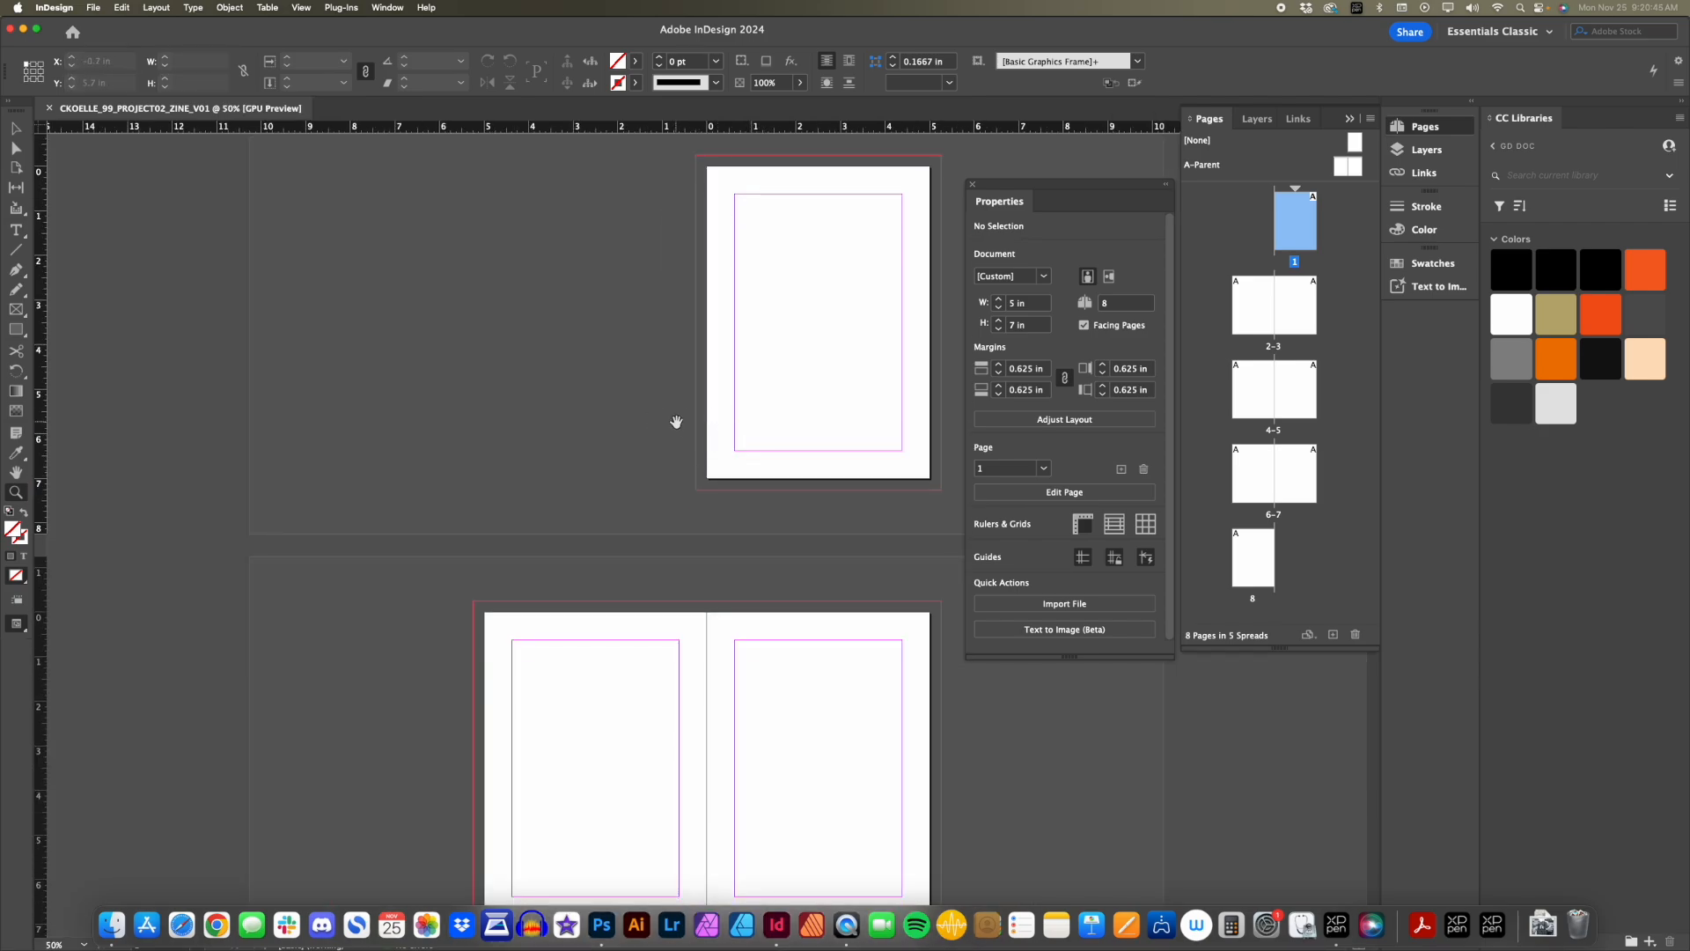
{"action": "scroll", "coordinate": [704, 464], "scroll_direction": "down", "scroll_amount": 12}
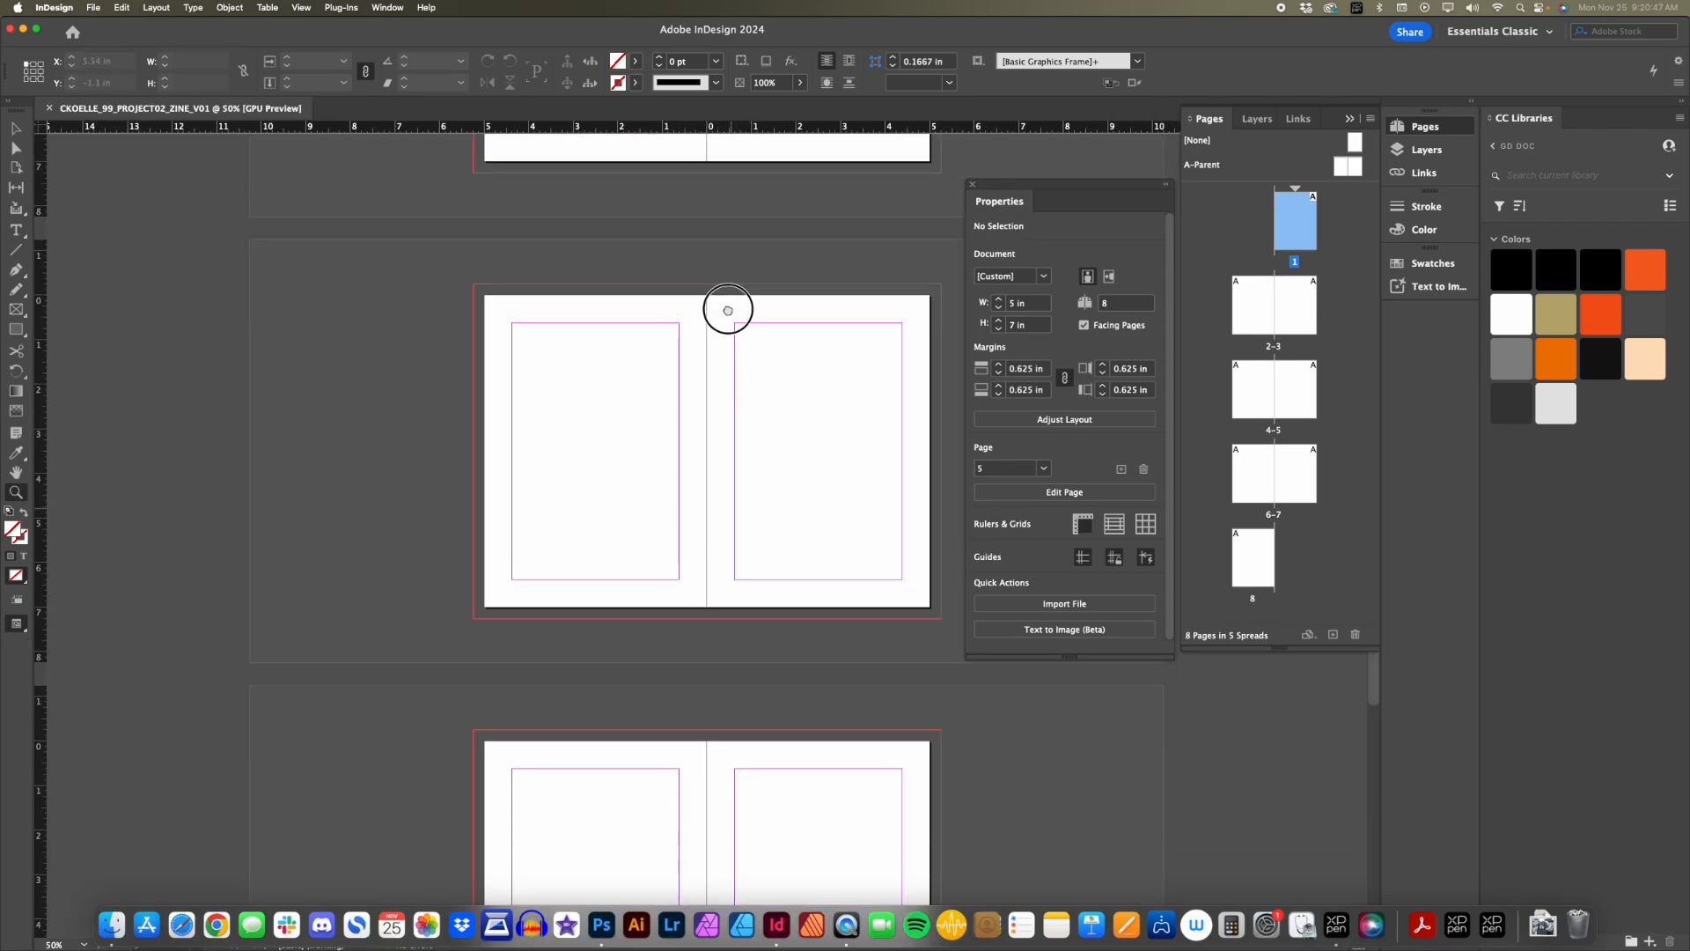
{"action": "scroll", "coordinate": [722, 268], "scroll_direction": "up", "scroll_amount": 10}
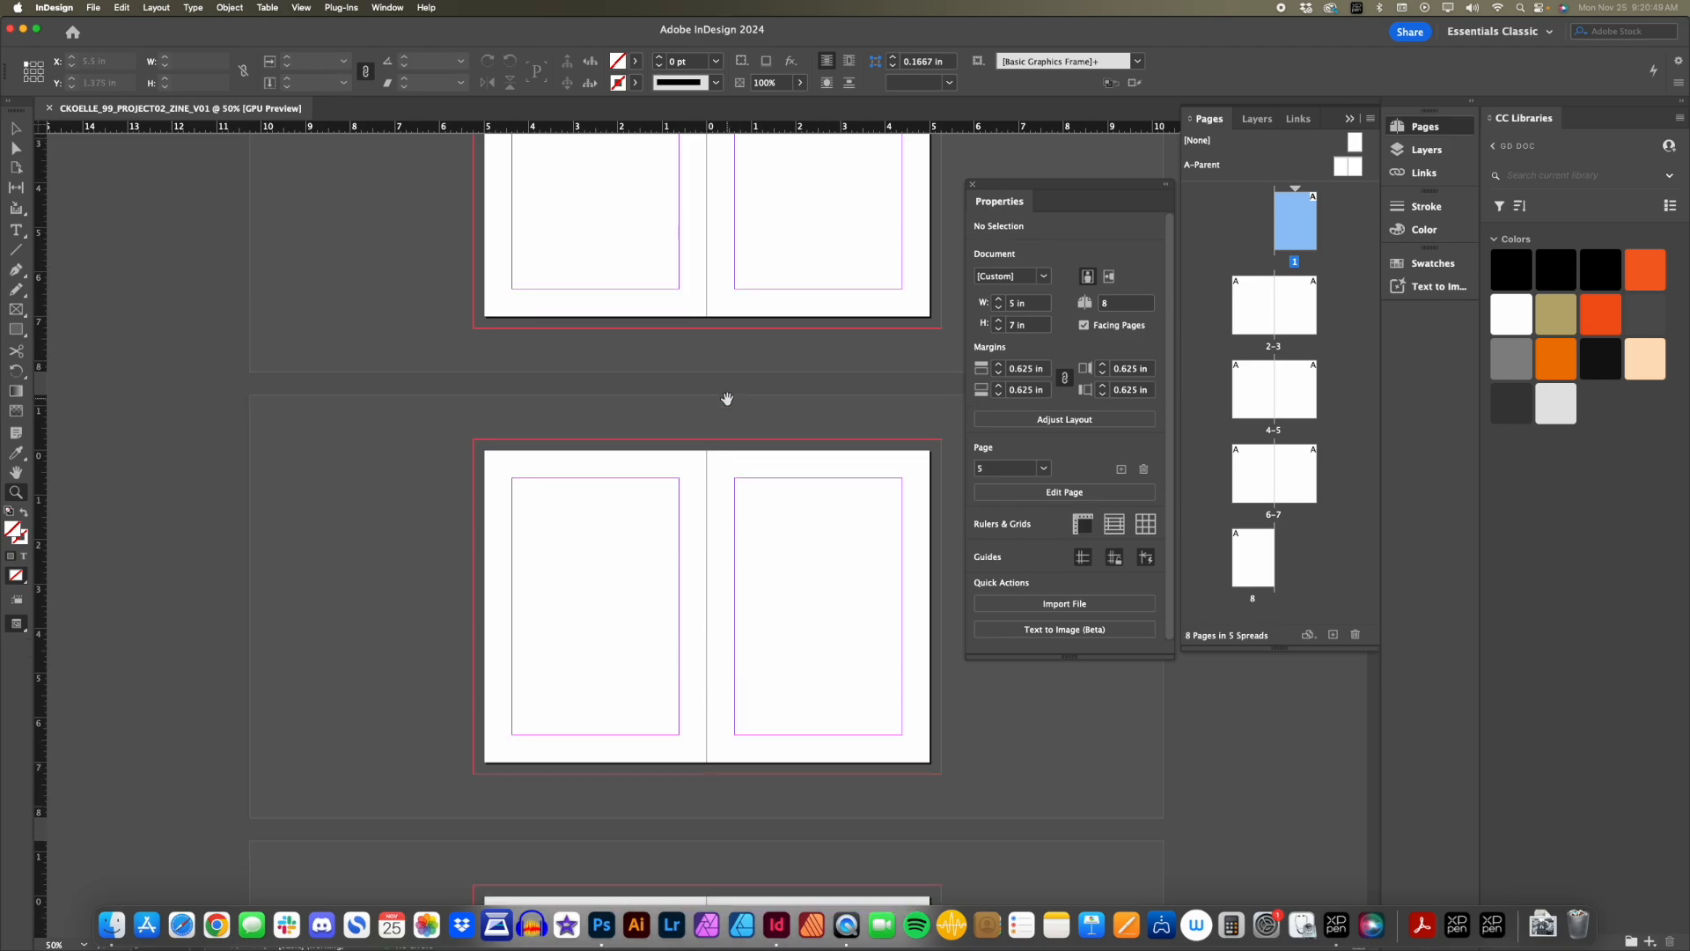
{"action": "mouse_move", "coordinate": [727, 482]}
{"action": "left_mouse_down"}
{"action": "mouse_move", "coordinate": [724, 752]}
{"action": "mouse_move", "coordinate": [713, 457]}
{"action": "left_mouse_up"}
{"action": "left_click_drag", "start_coordinate": [725, 644], "coordinate": [705, 788]}
{"action": "scroll", "coordinate": [701, 750], "scroll_direction": "up", "scroll_amount": 2}
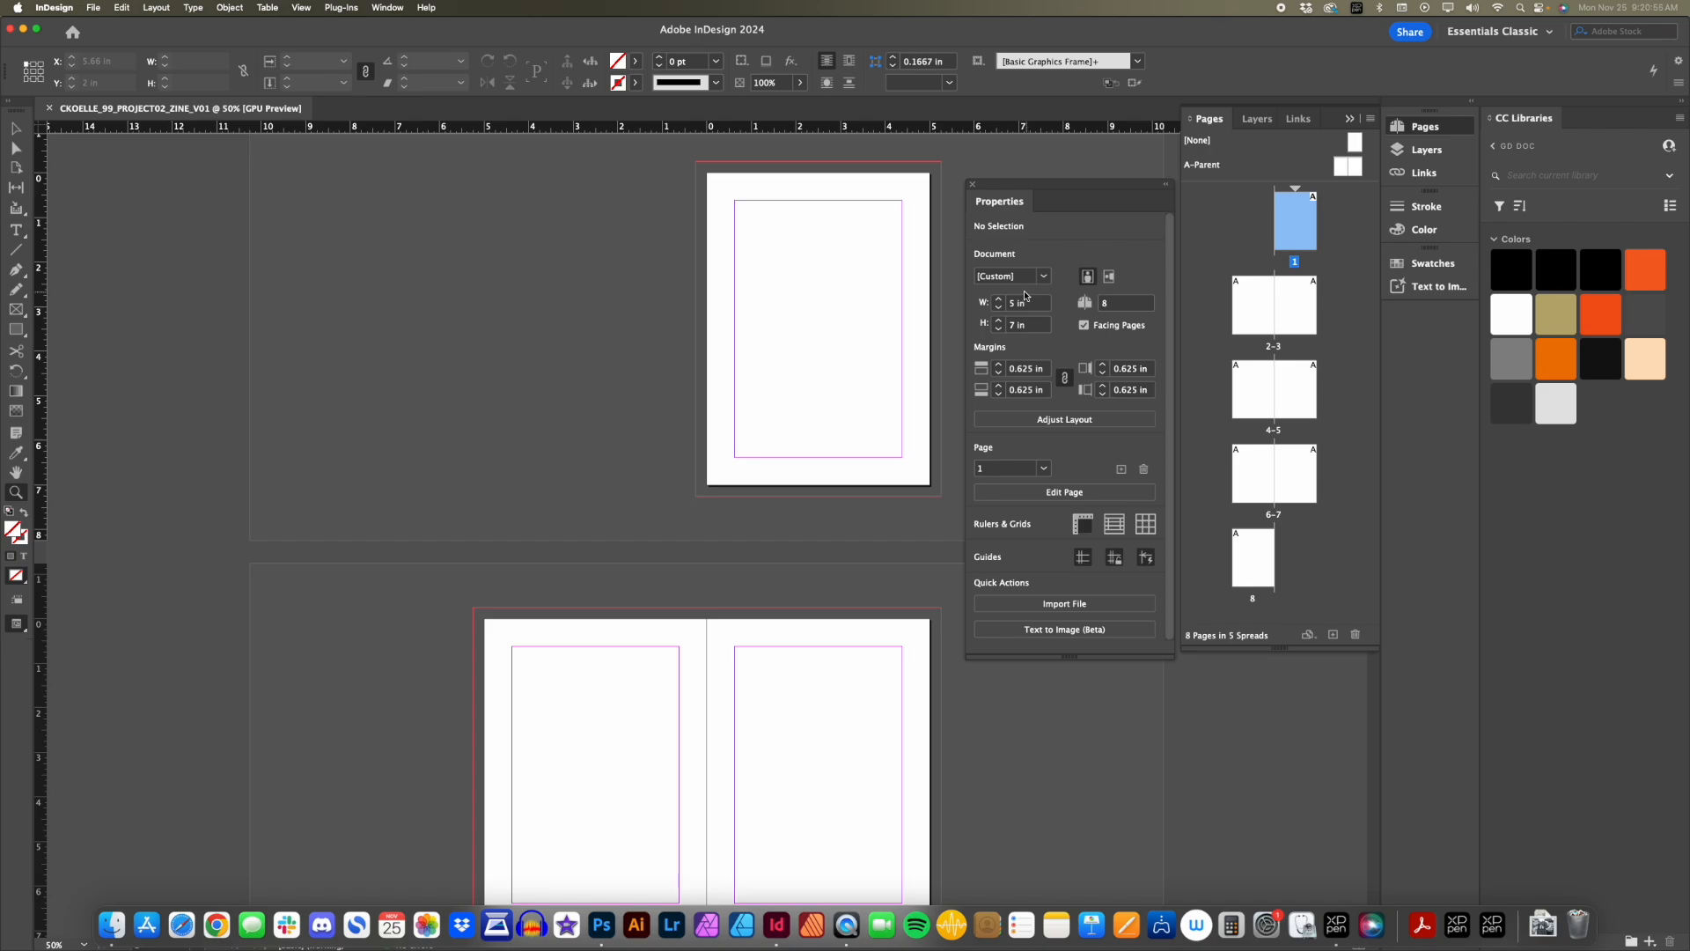
{"action": "left_click_drag", "start_coordinate": [785, 477], "coordinate": [782, 436]}
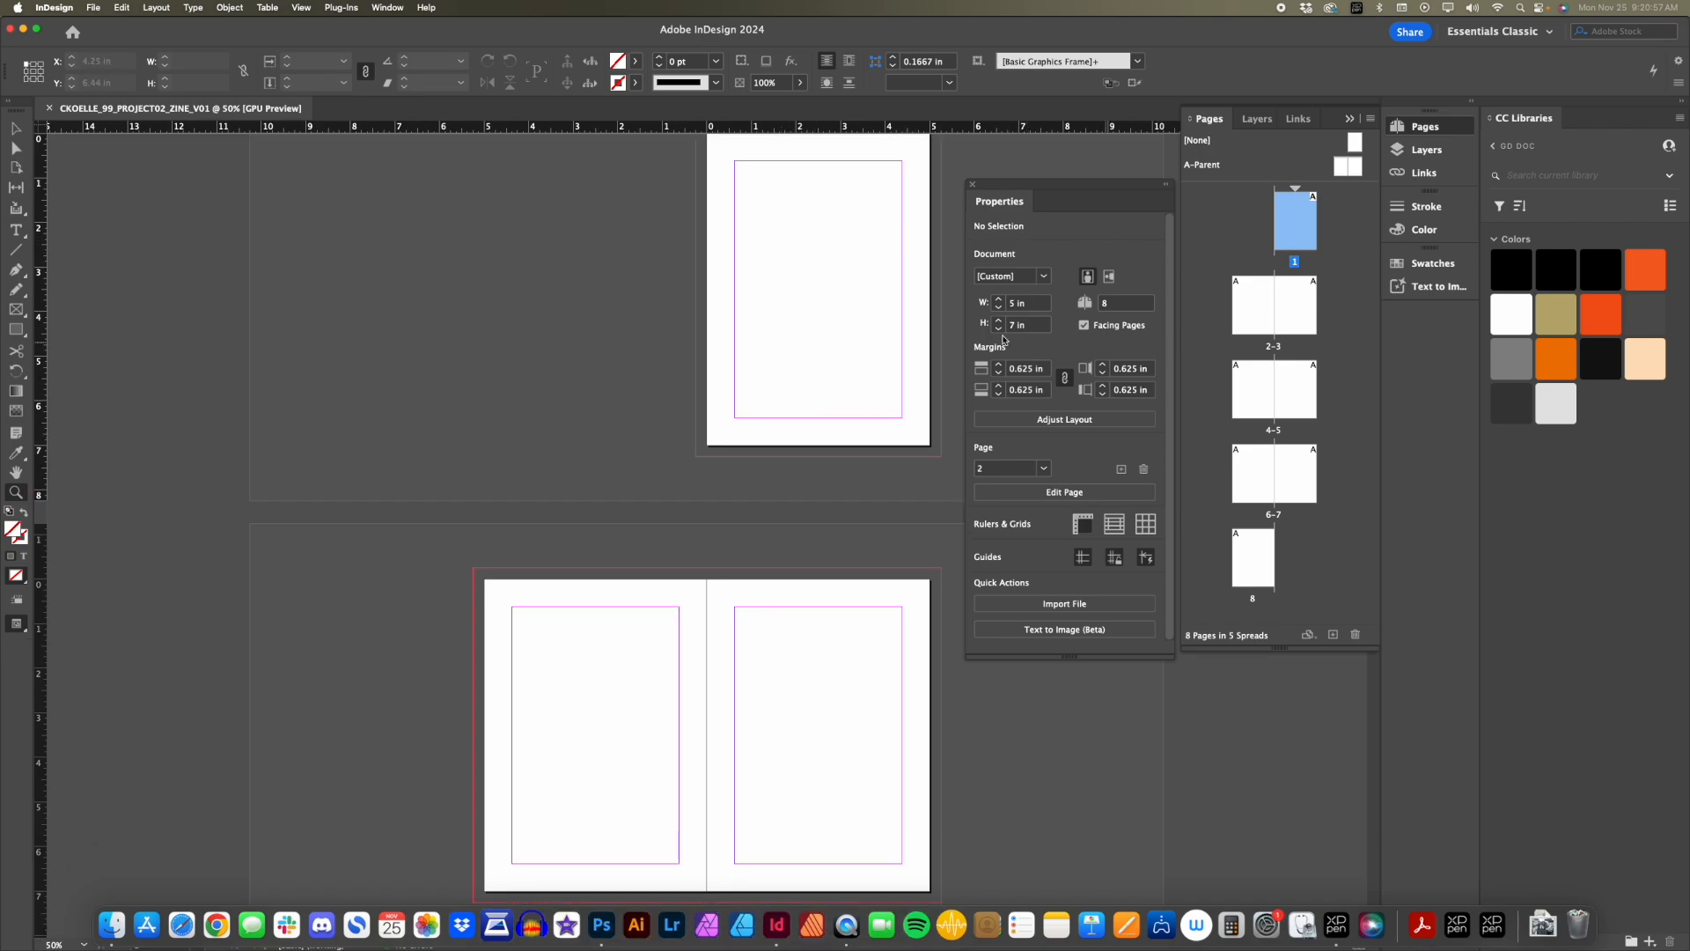
Switch to Safari and open Making Pancakes _ Breakfast.docx from its author's folder within Senior Poems in Google Drive.
{"action": "left_click", "coordinate": [182, 923]}
{"action": "key", "text": "super+w"}
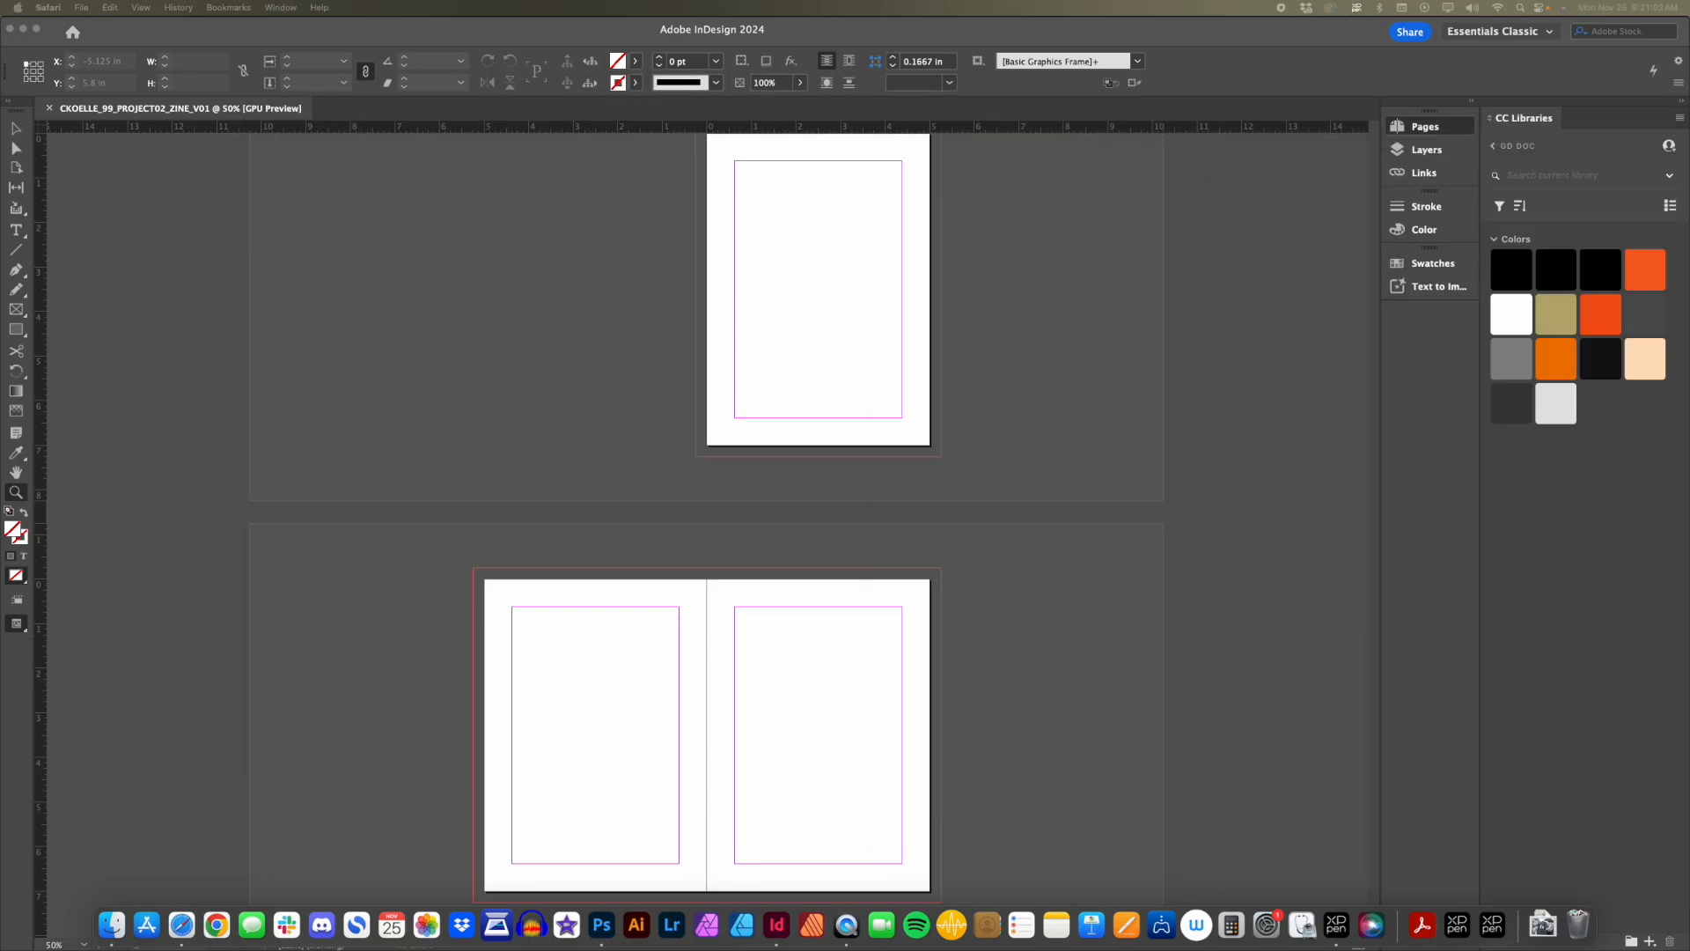
{"action": "left_click_drag", "start_coordinate": [552, 133], "coordinate": [614, 145]}
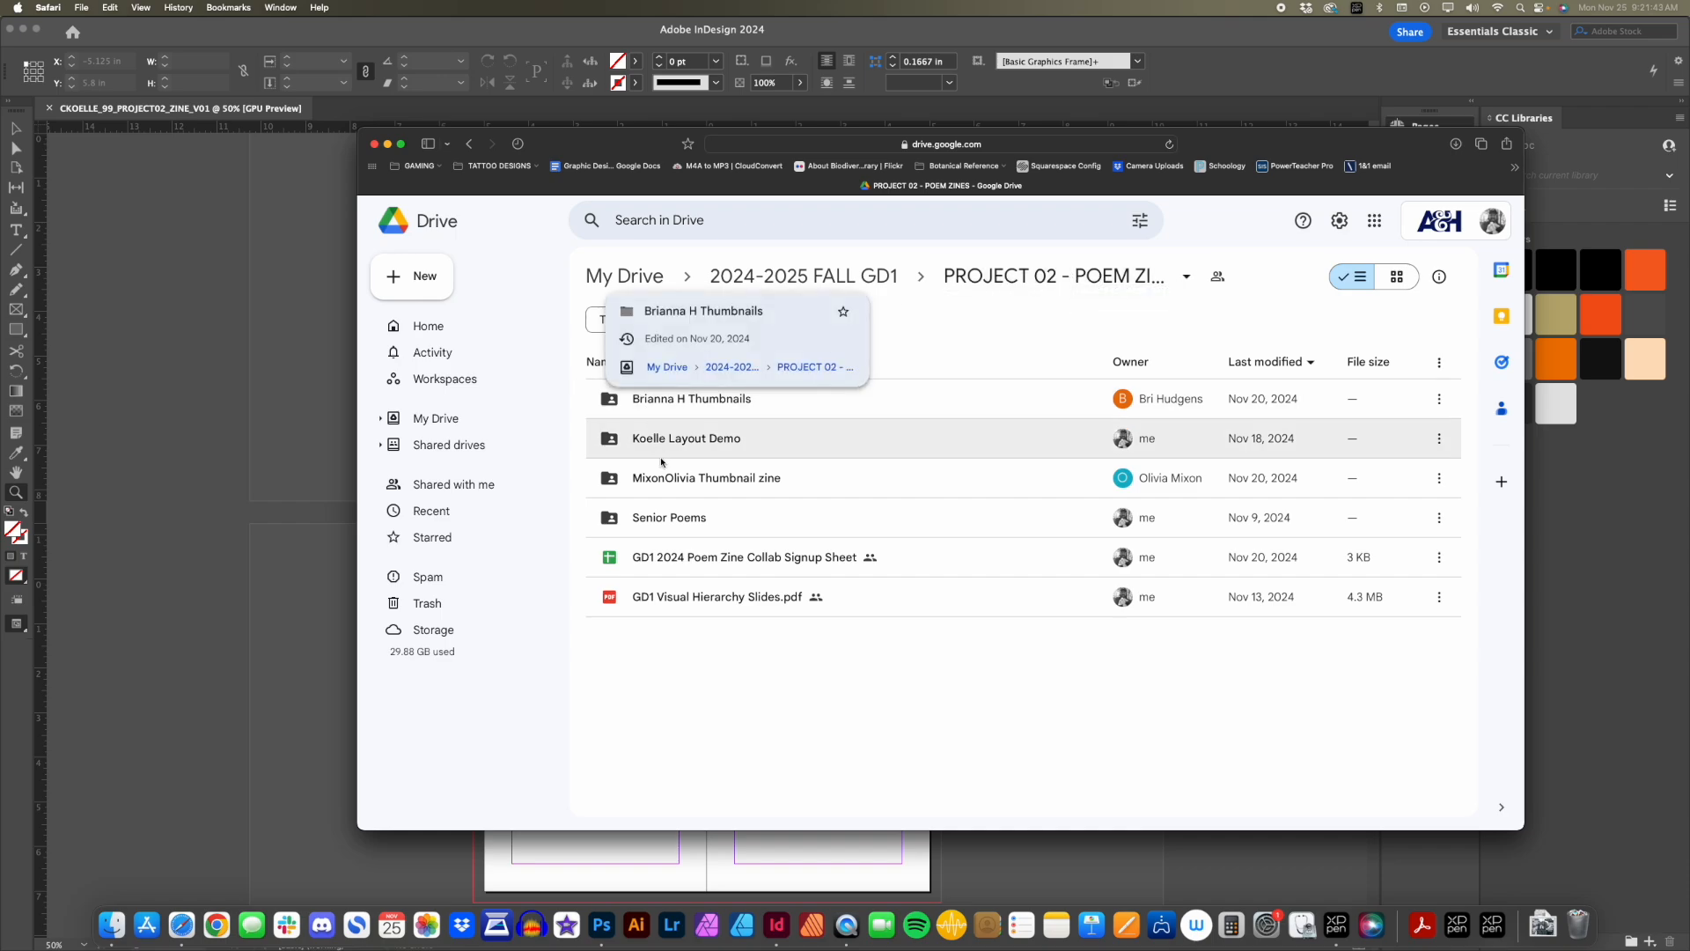
{"action": "double_click", "coordinate": [675, 520]}
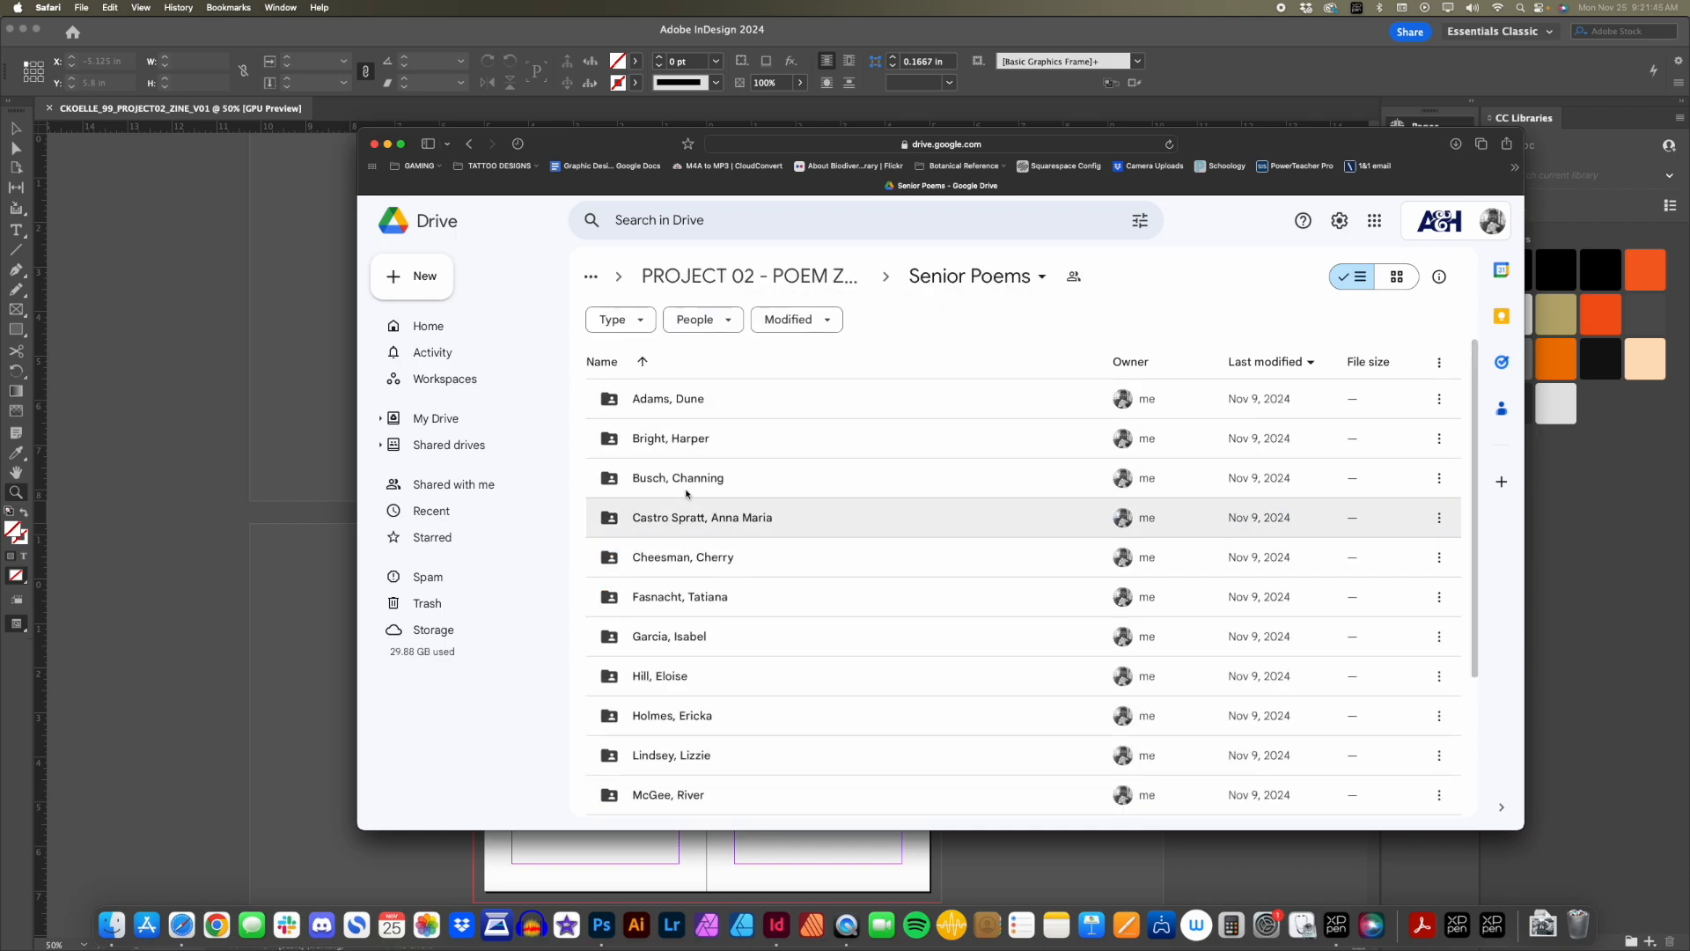
{"action": "scroll", "coordinate": [669, 589], "scroll_direction": "down", "scroll_amount": 5}
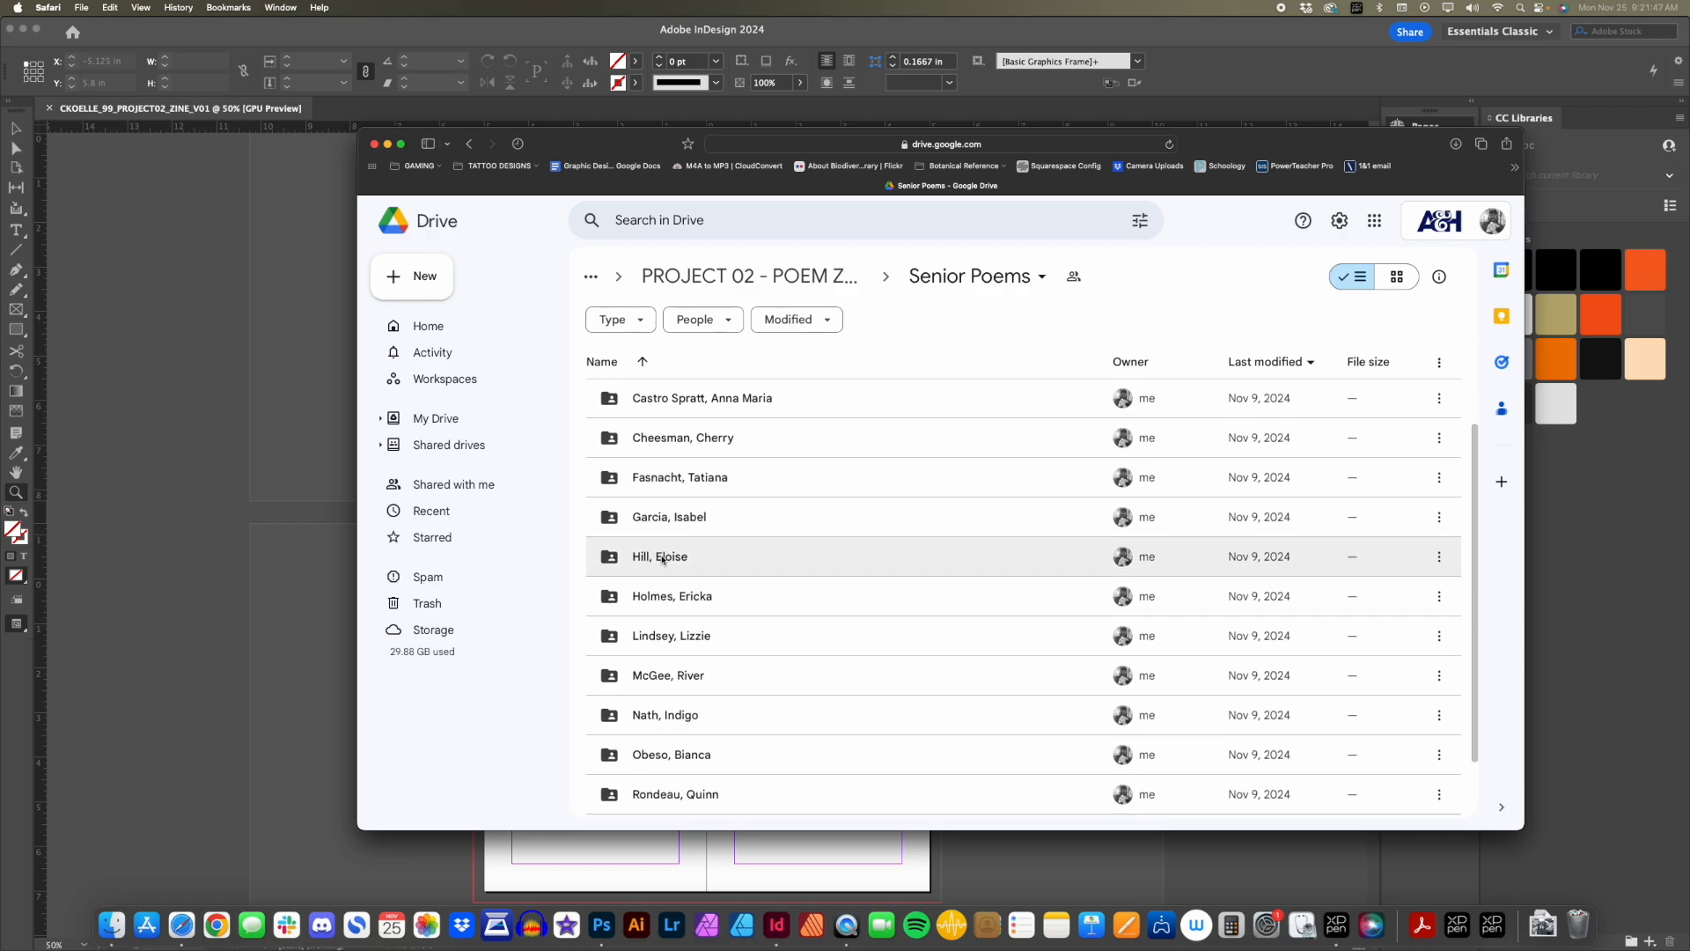
{"action": "double_click", "coordinate": [648, 579]}
{"action": "left_click", "coordinate": [685, 441]}
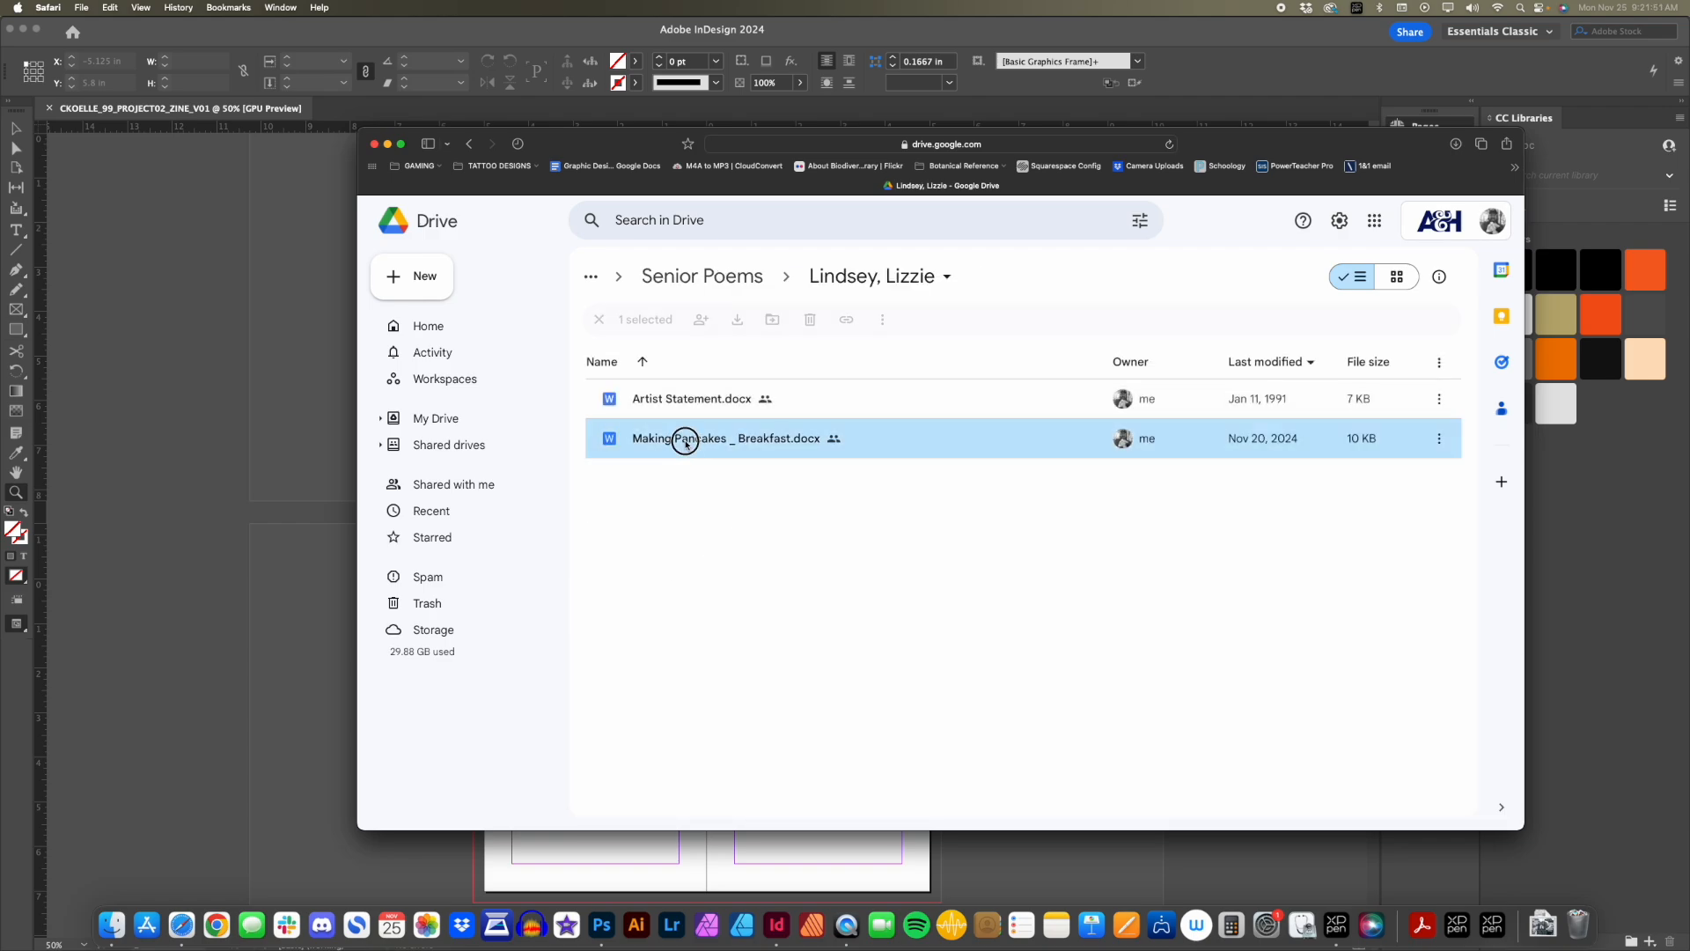
{"action": "double_click", "coordinate": [686, 441]}
Copy the whole poem below its title, through the final line on the last page, and switch back to InDesign.
{"action": "scroll", "coordinate": [718, 459], "scroll_direction": "down", "scroll_amount": 10}
{"action": "scroll", "coordinate": [718, 459], "scroll_direction": "down", "scroll_amount": 10}
{"action": "scroll", "coordinate": [718, 459], "scroll_direction": "up", "scroll_amount": 20}
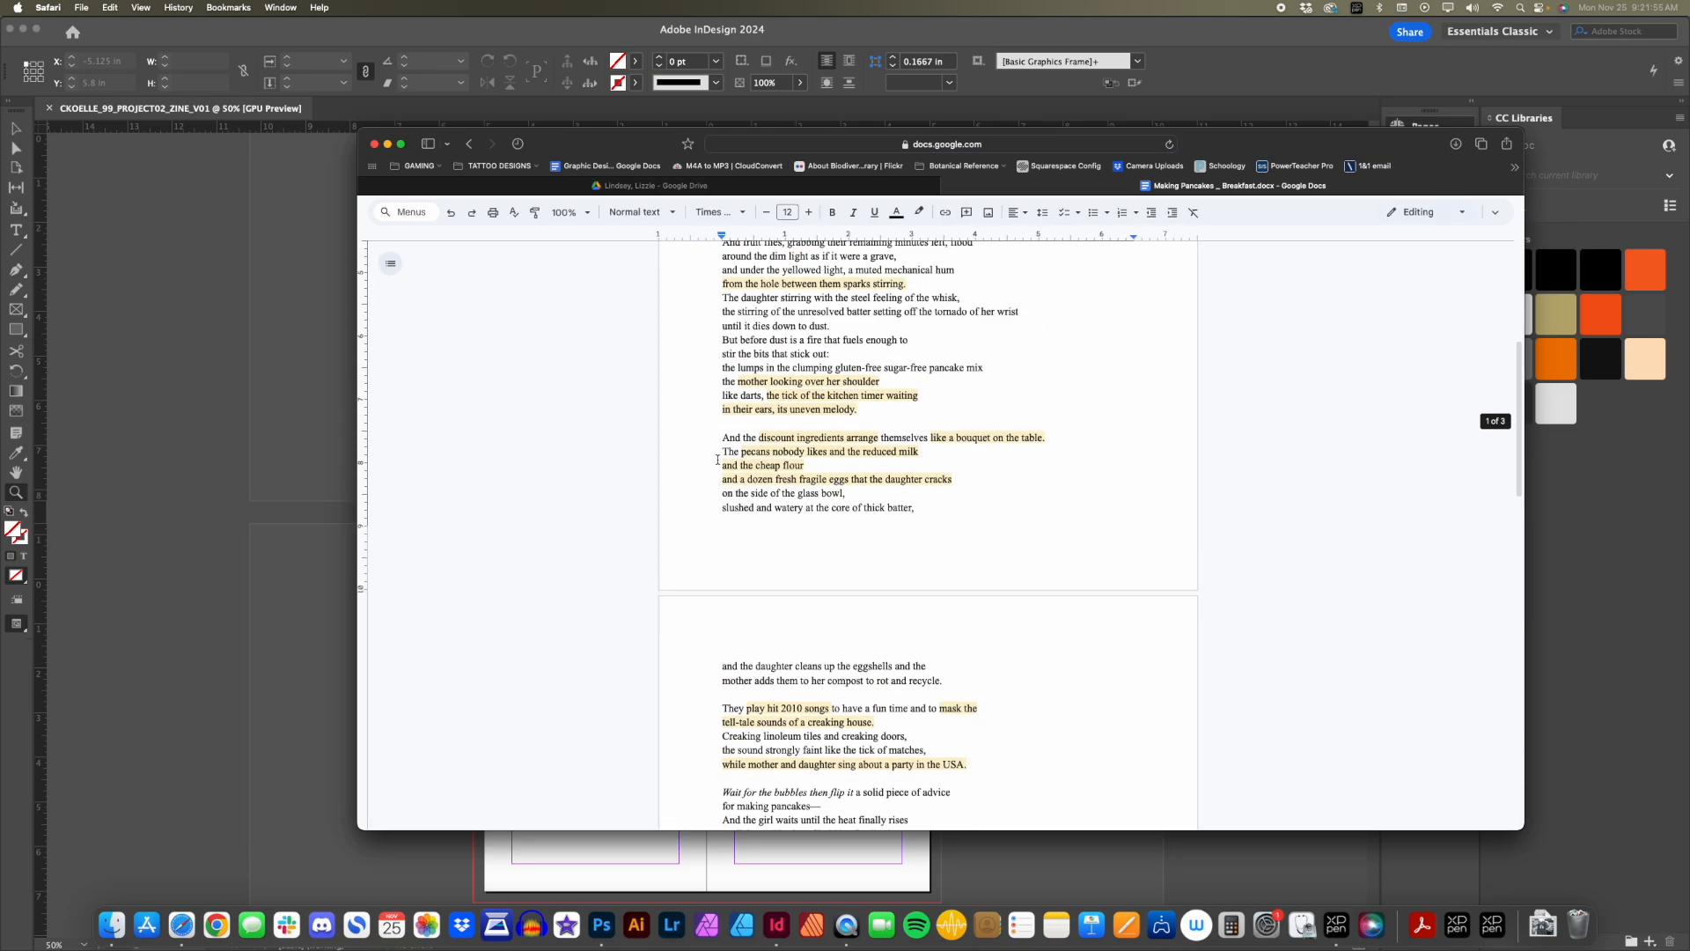
{"action": "left_click_drag", "start_coordinate": [723, 348], "coordinate": [772, 446]}
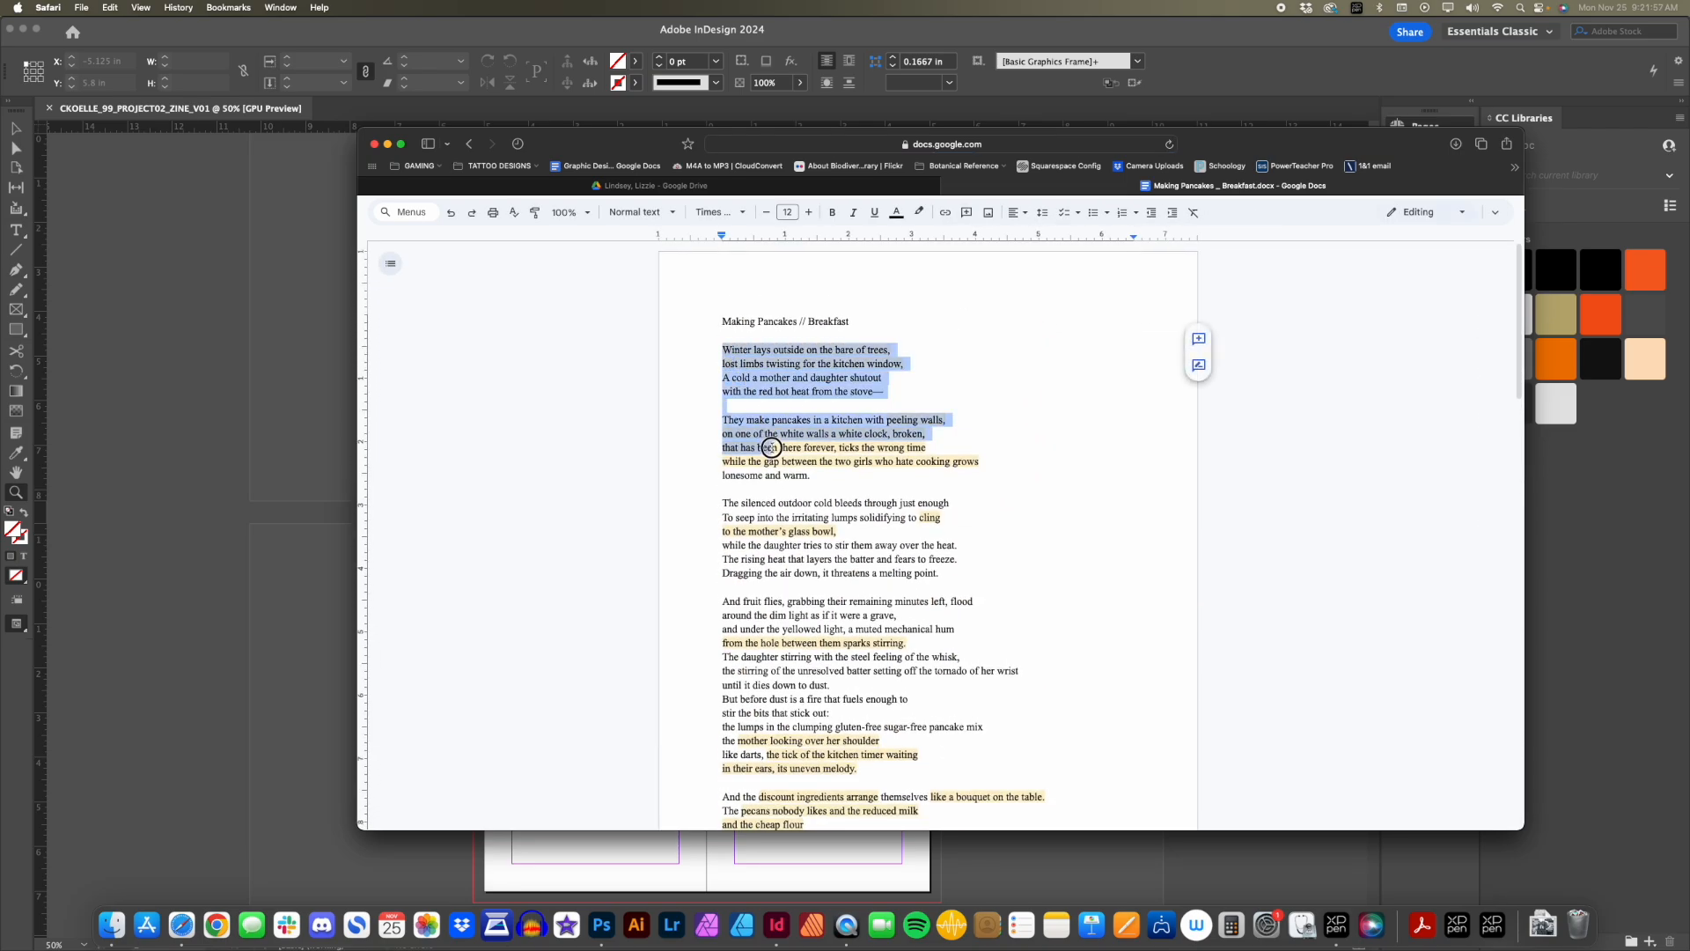
{"action": "left_click", "coordinate": [759, 403]}
{"action": "left_click_drag", "start_coordinate": [724, 348], "coordinate": [857, 759]}
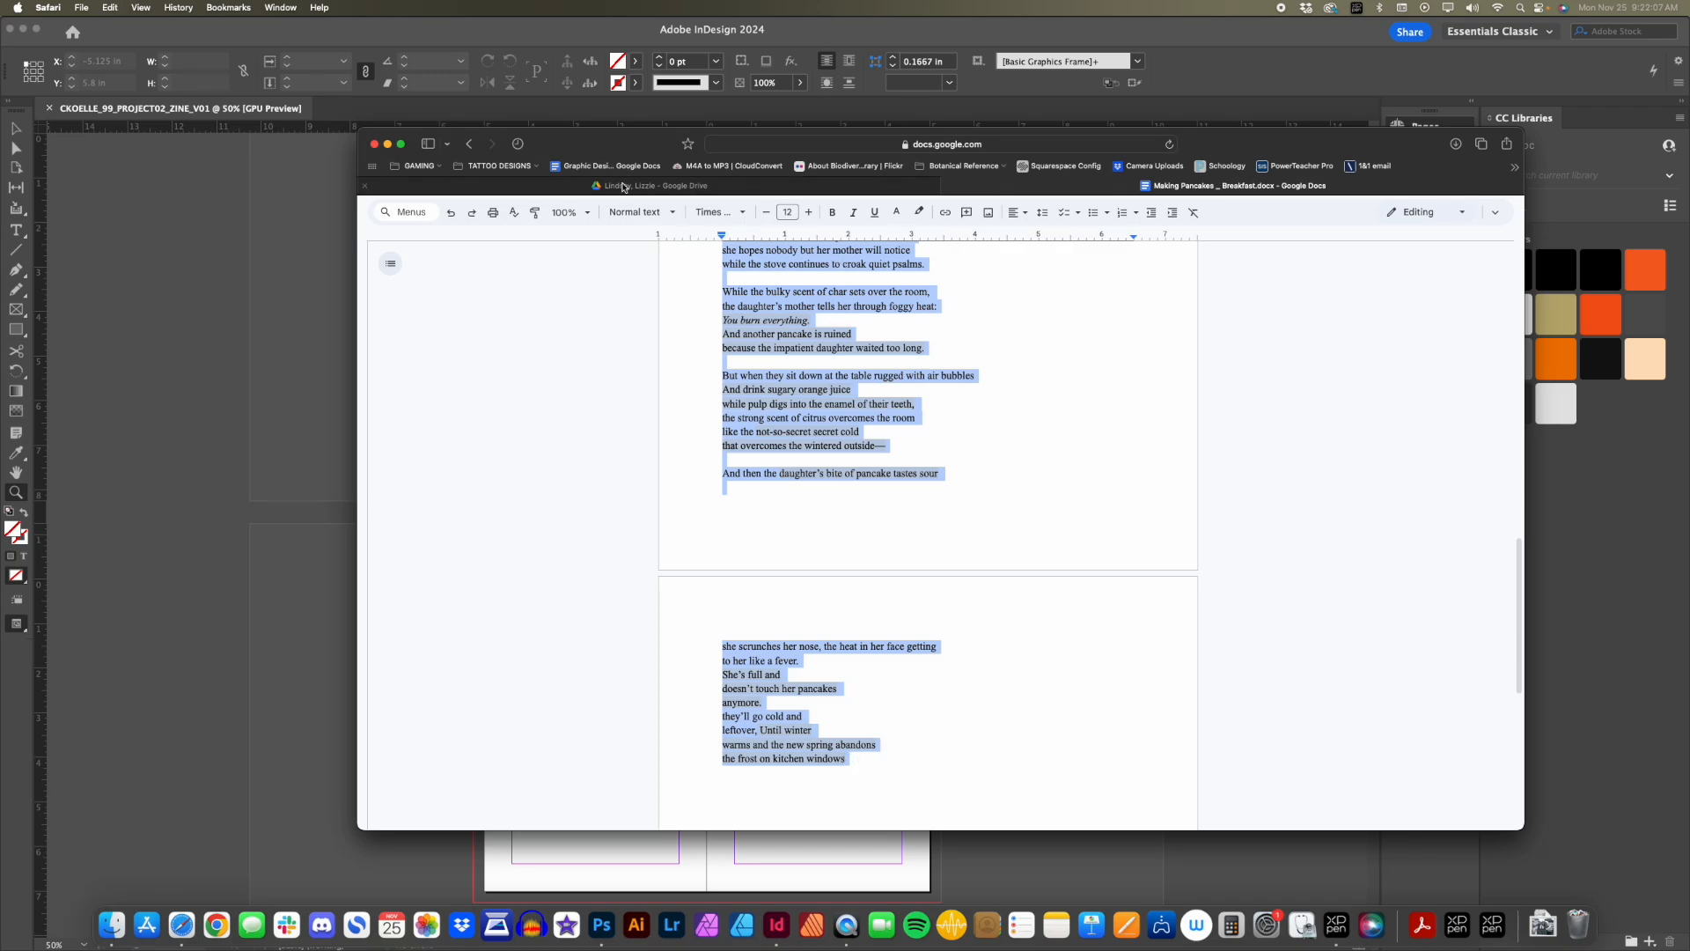
{"action": "key", "text": "super+m"}
{"action": "left_click", "coordinate": [907, 280]}
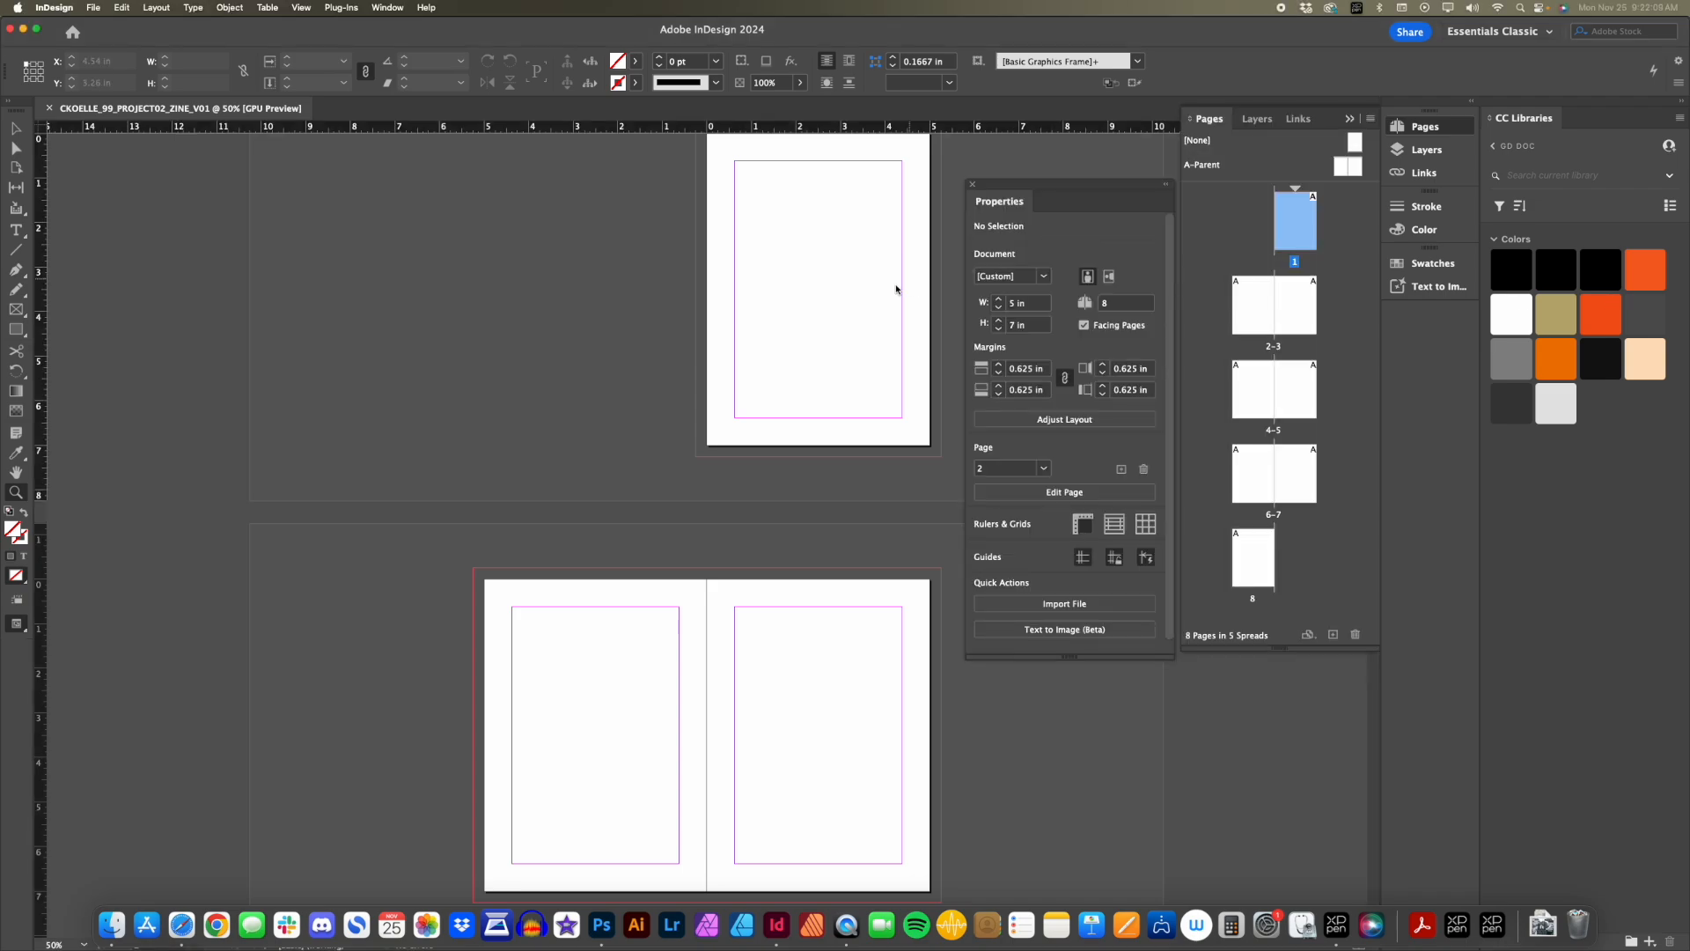
Draw a text frame about 2.5 × 2.325 in inside page 2's margins and paste the copied poem into it.
{"action": "scroll", "coordinate": [801, 325], "scroll_direction": "up", "scroll_amount": 1}
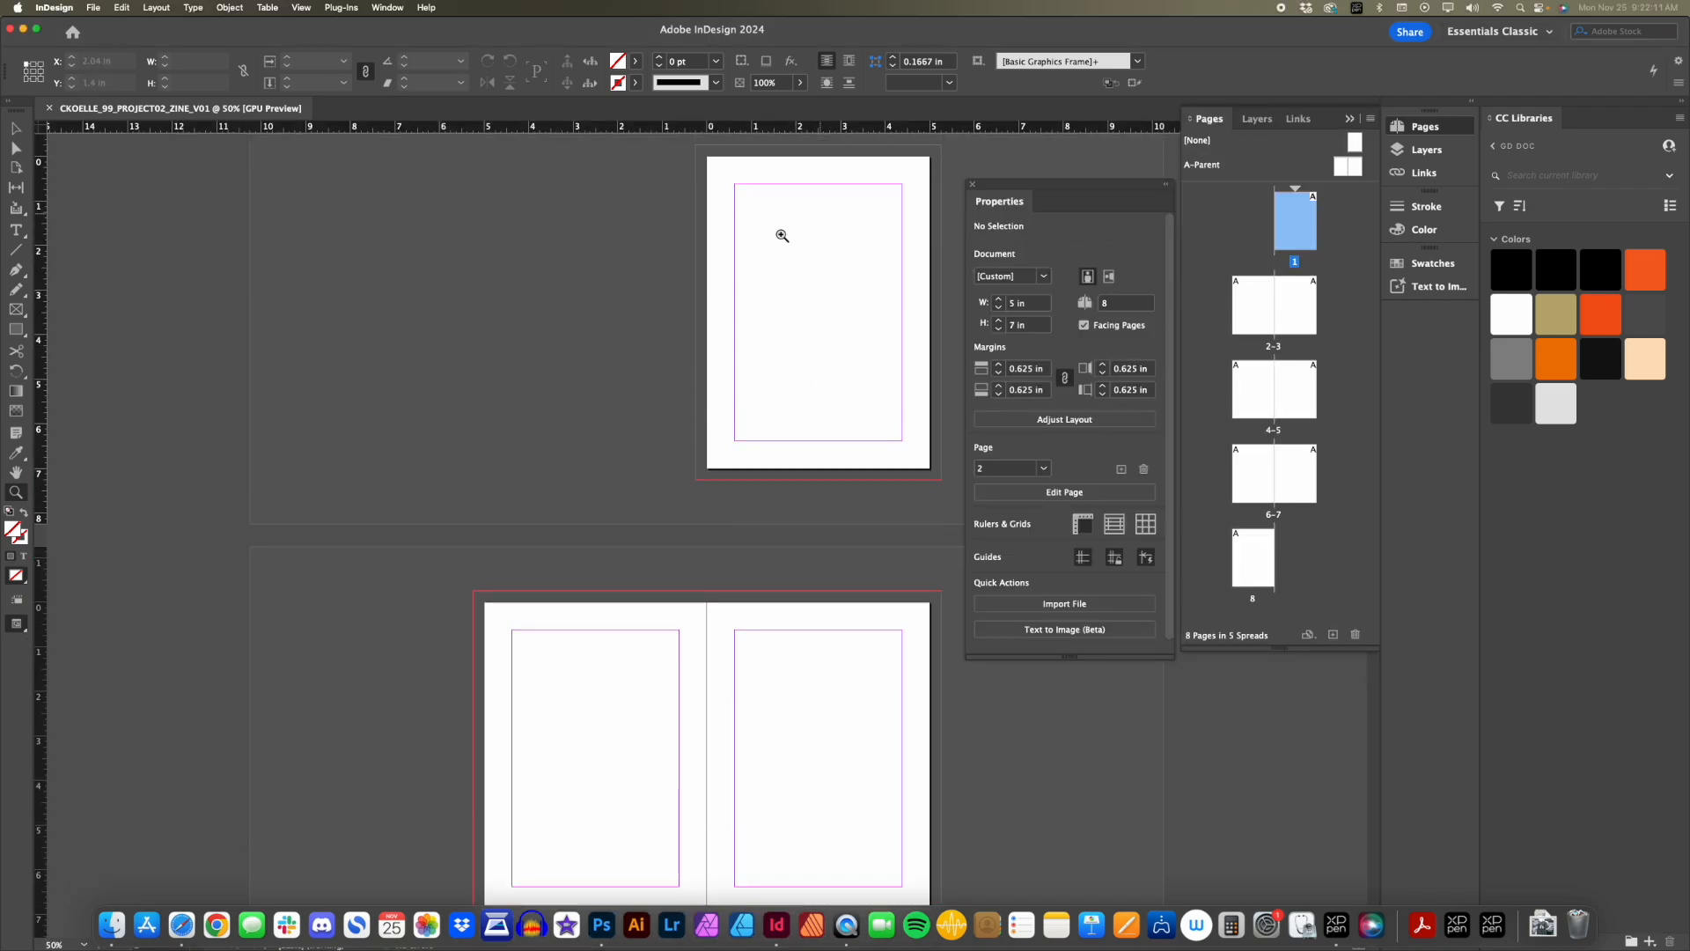
{"action": "scroll", "coordinate": [824, 351], "scroll_direction": "down", "scroll_amount": 6}
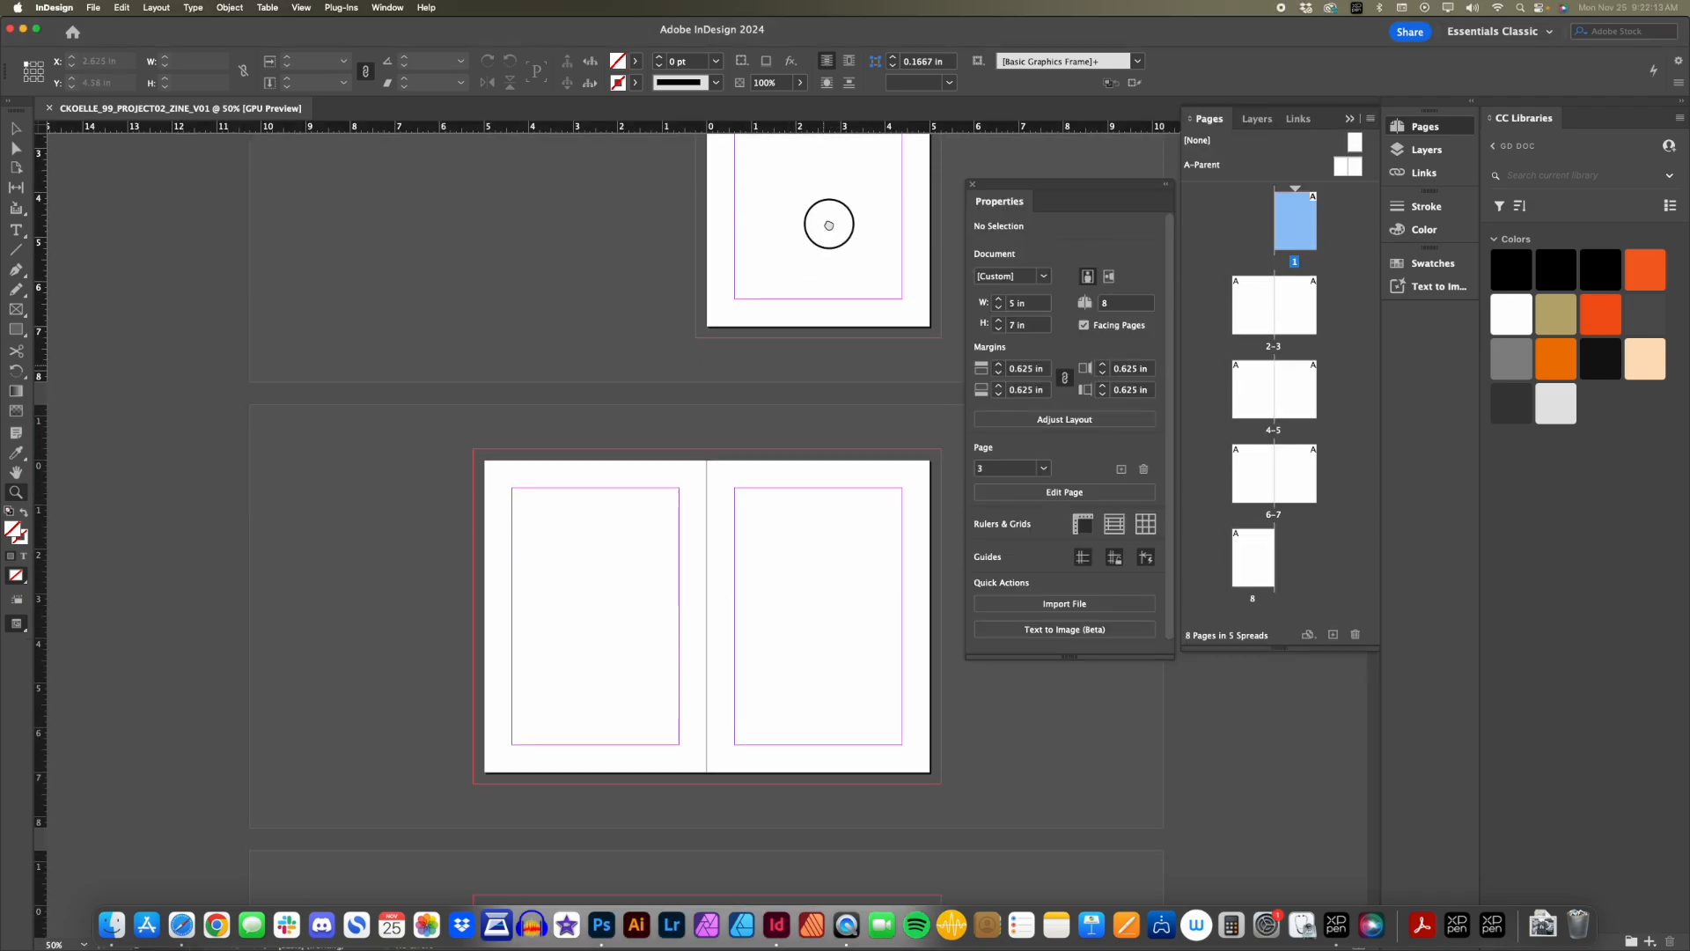
{"action": "left_click", "coordinate": [766, 557], "text": "alt"}
{"action": "left_click_drag", "start_coordinate": [769, 588], "coordinate": [739, 494]}
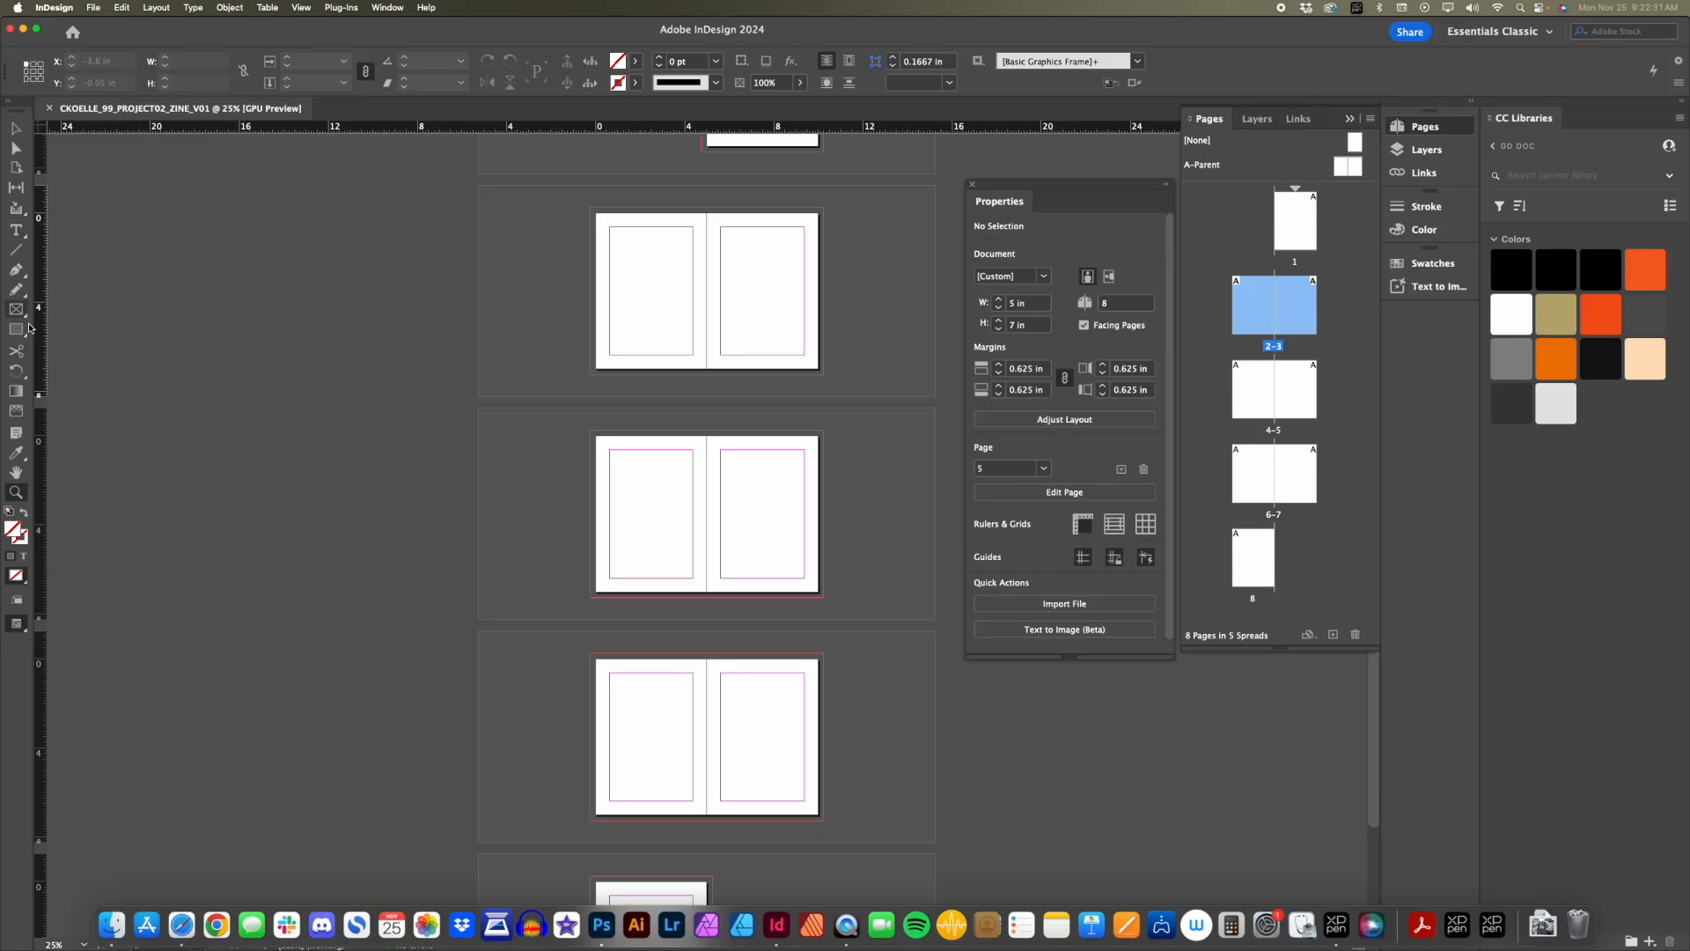
{"action": "left_click", "coordinate": [16, 230]}
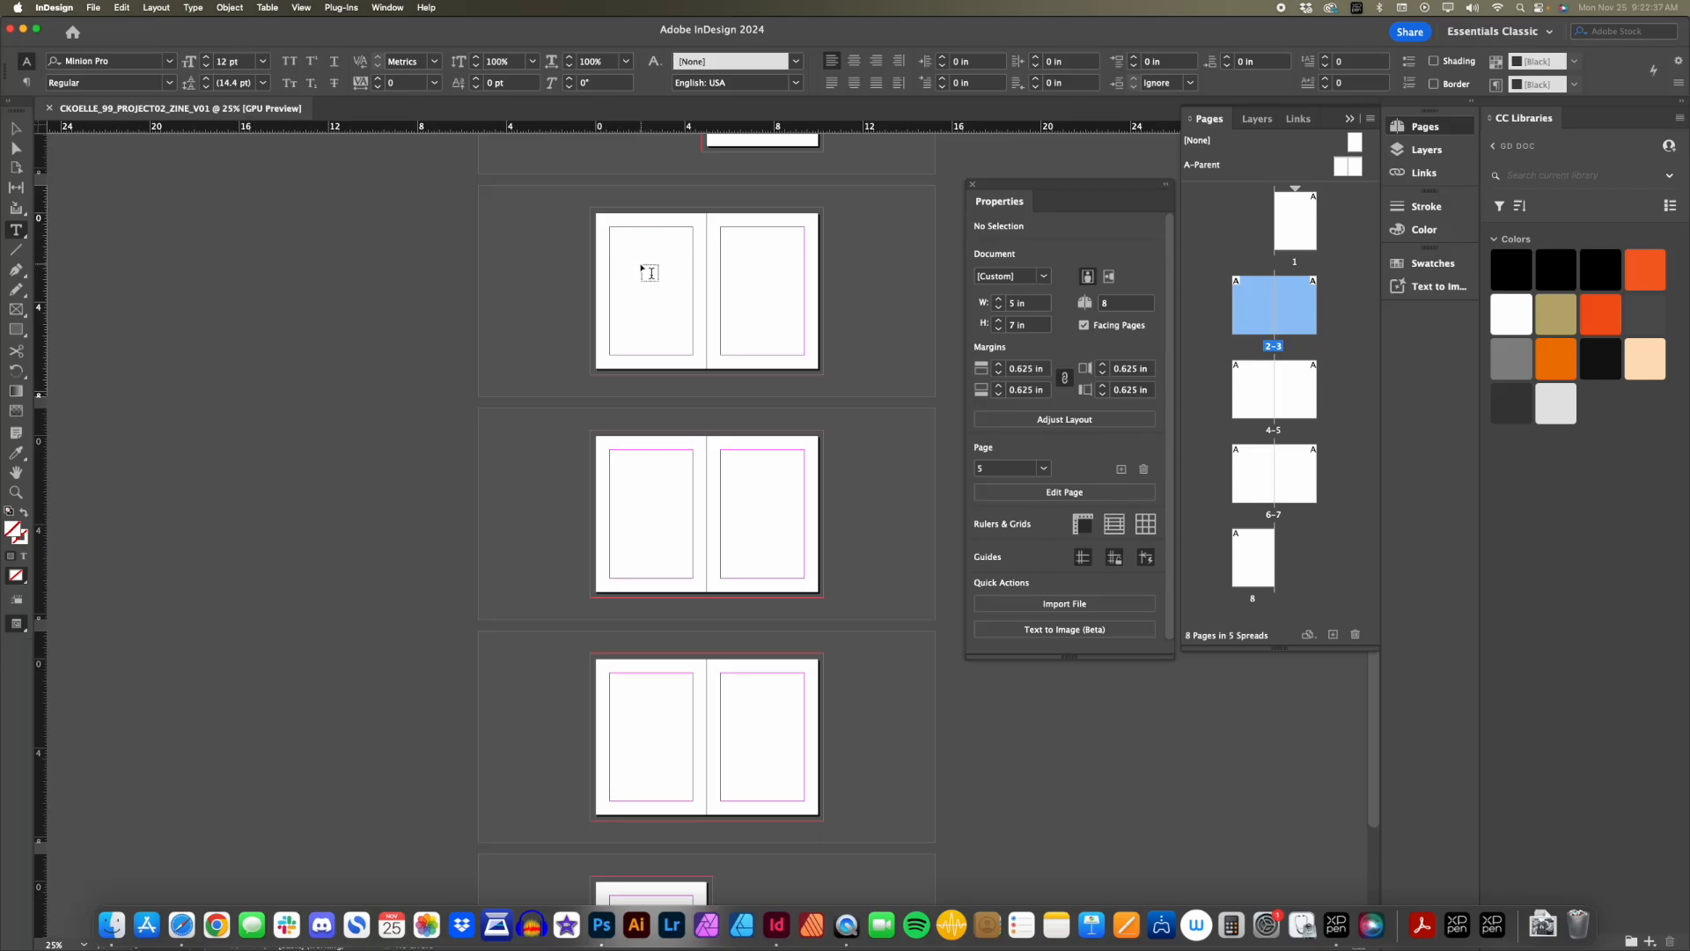
{"action": "left_click_drag", "start_coordinate": [617, 246], "coordinate": [674, 296]}
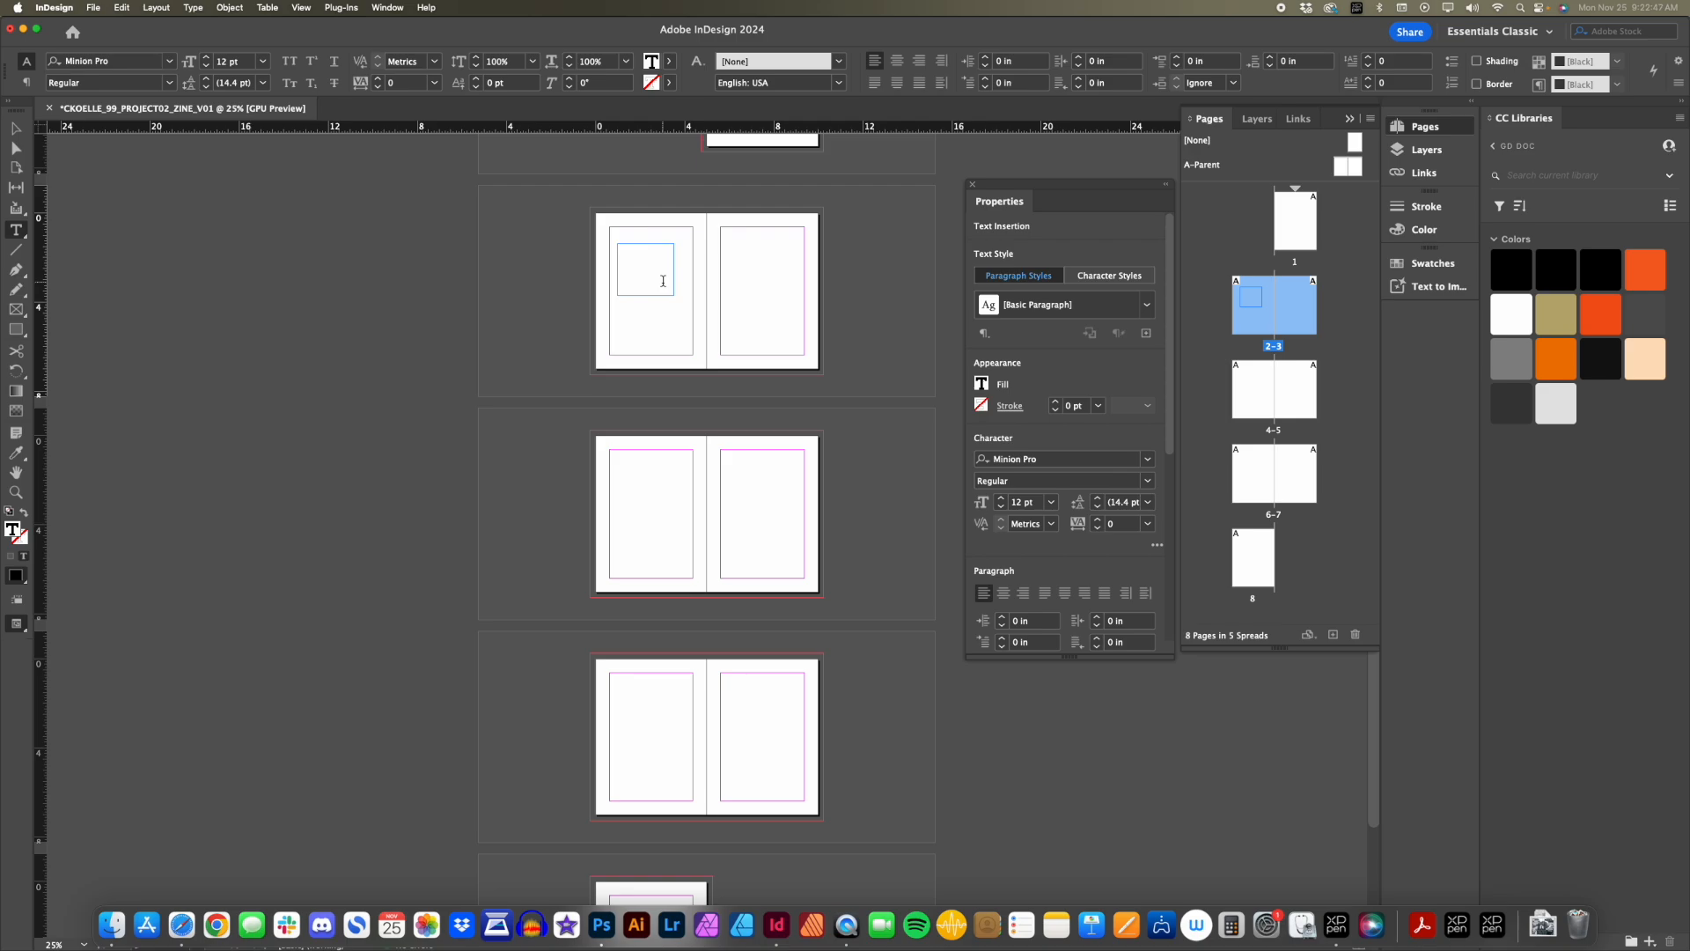
{"action": "key", "text": "super+v"}
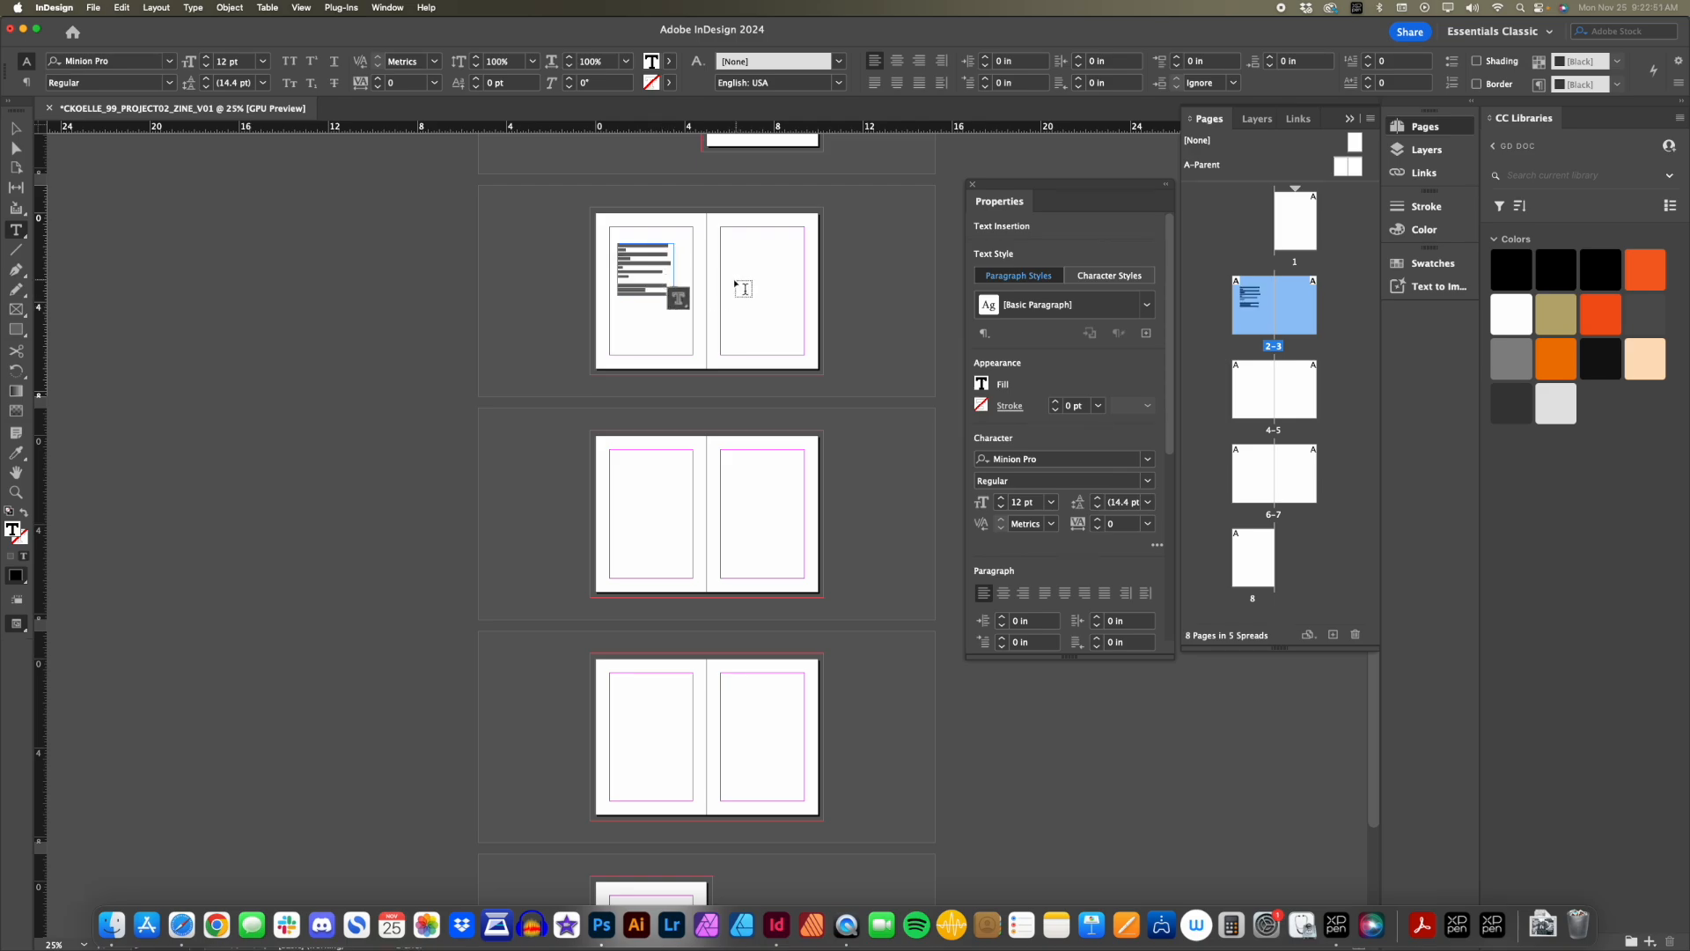
{"action": "key", "text": "Escape"}
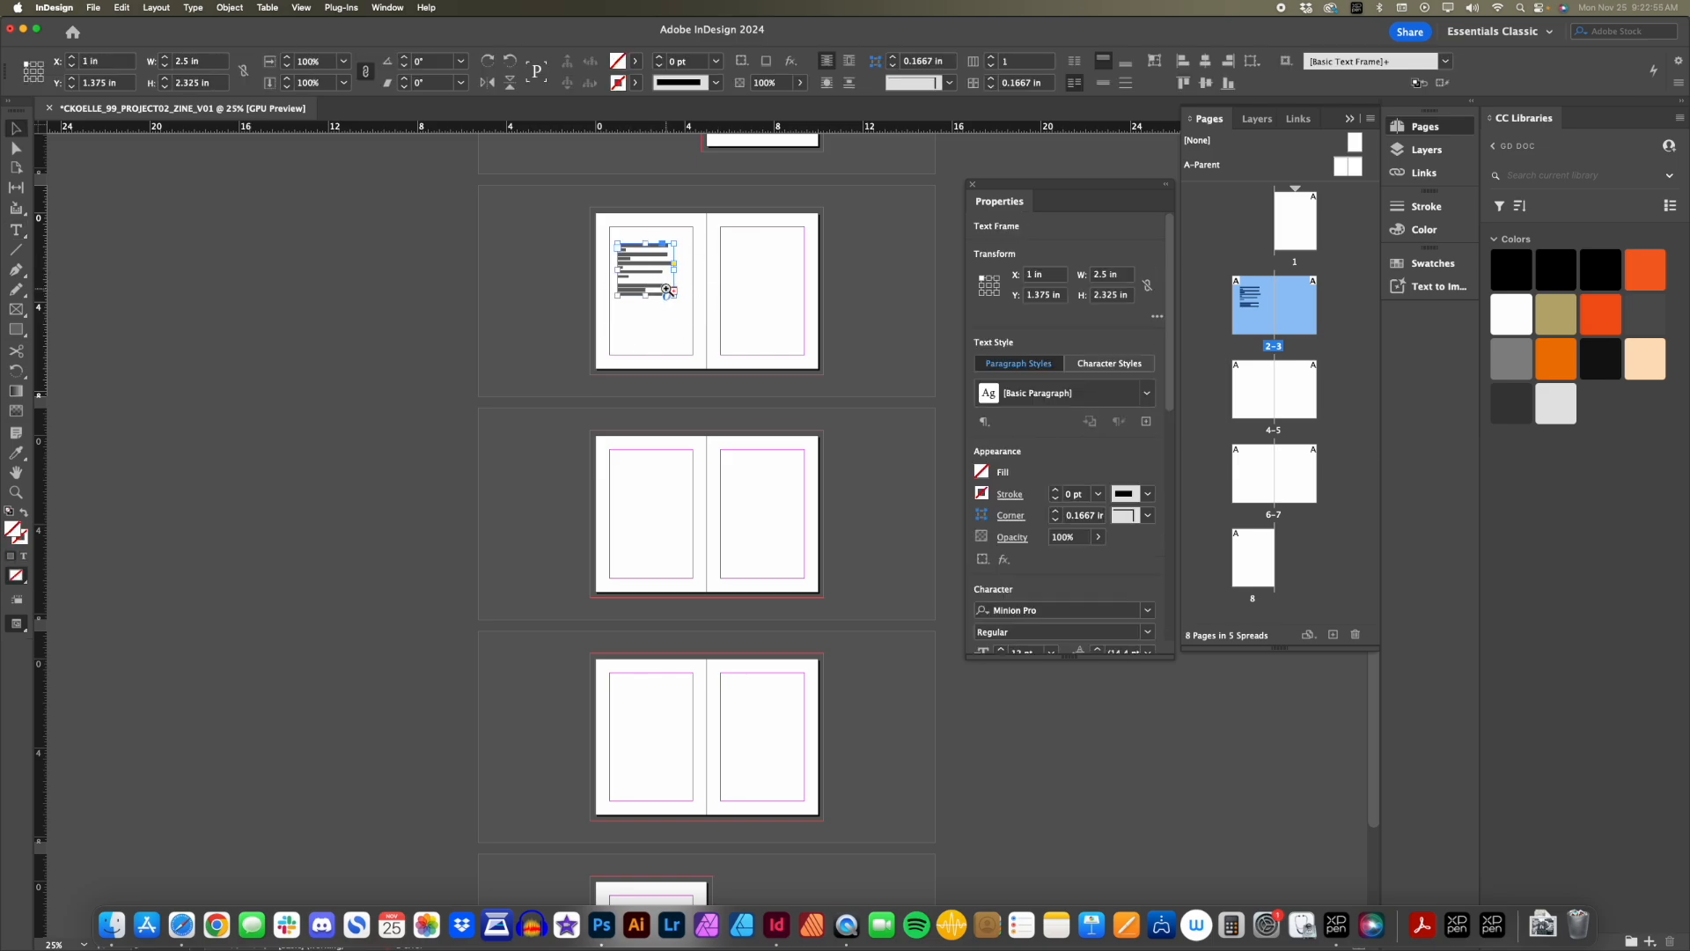
Examine the poem's text frame on page 2 and the neighbouring pages at 75% zoom.
{"action": "key", "text": "z"}
{"action": "left_click", "coordinate": [662, 296]}
{"action": "left_click", "coordinate": [647, 523]}
{"action": "scroll", "coordinate": [622, 523], "scroll_direction": "down", "scroll_amount": 3}
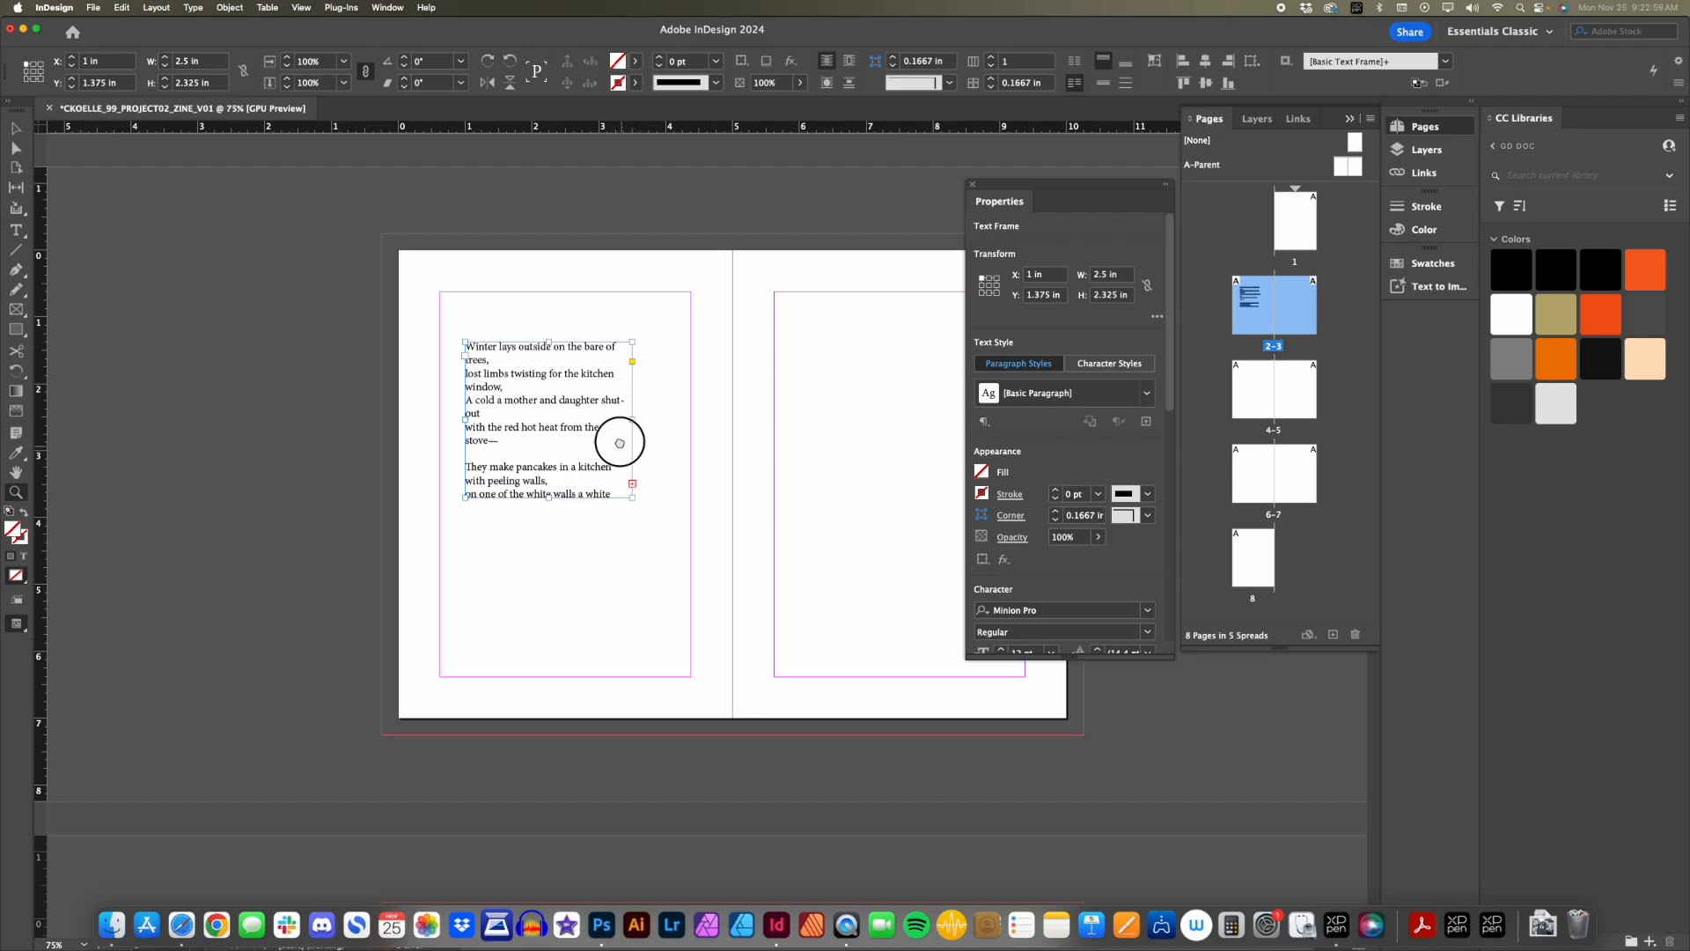
{"action": "scroll", "coordinate": [636, 451], "scroll_direction": "down", "scroll_amount": 2}
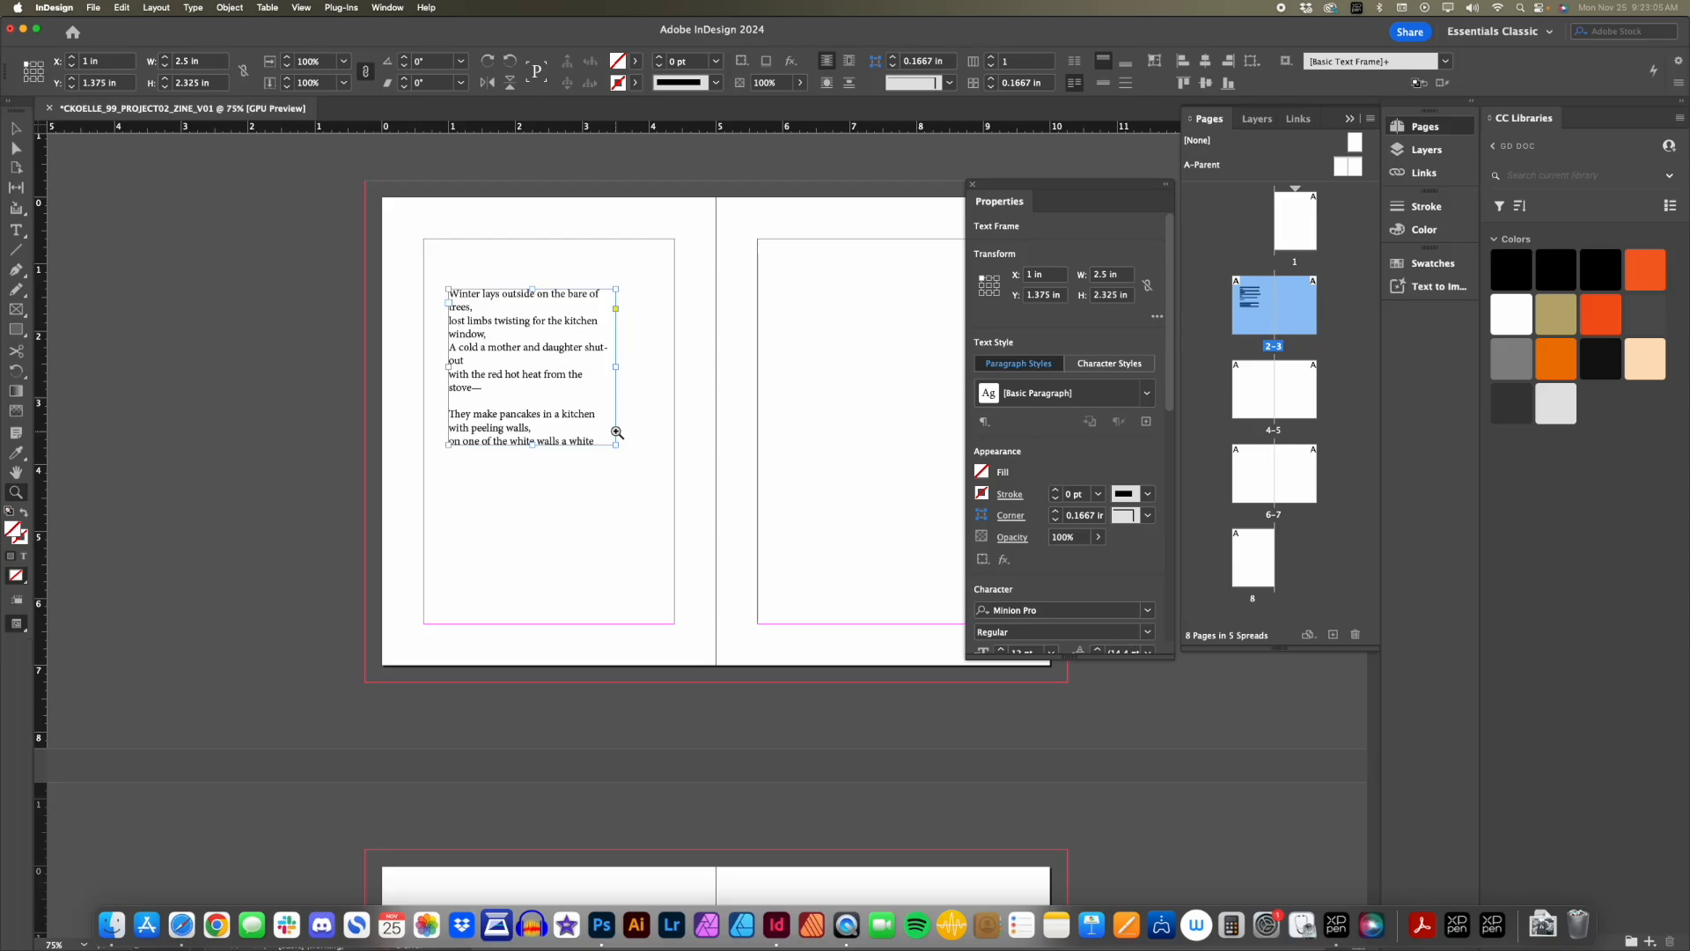
{"action": "scroll", "coordinate": [634, 423], "scroll_direction": "right", "scroll_amount": 2}
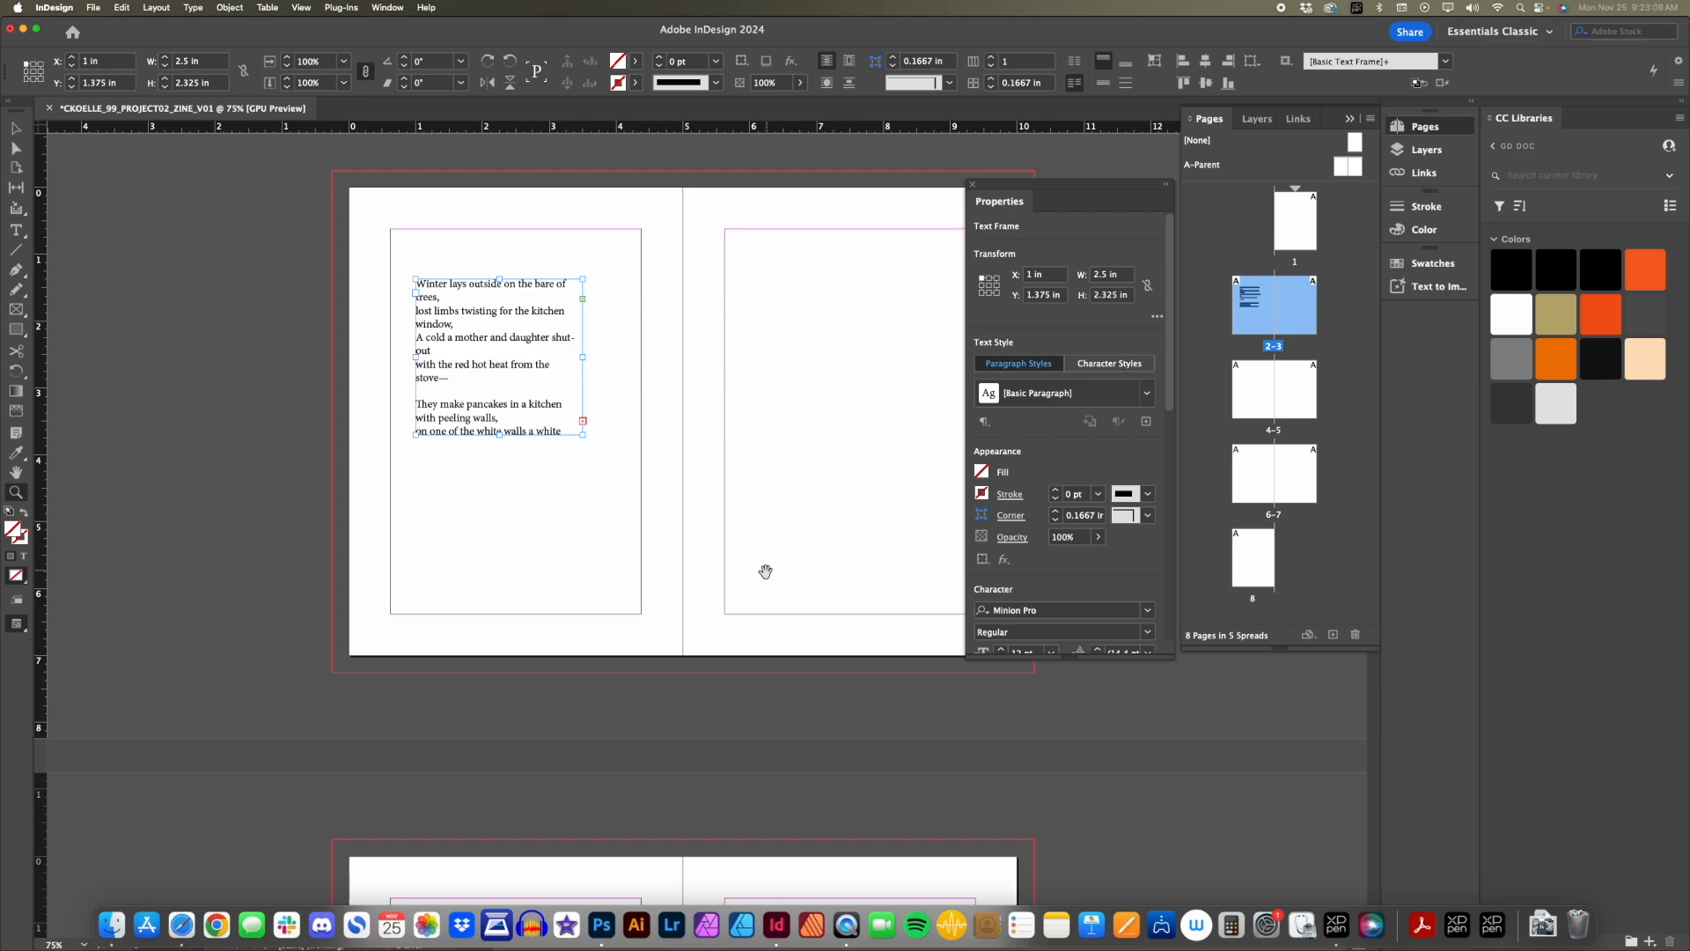
{"action": "scroll", "coordinate": [740, 440], "scroll_direction": "down", "scroll_amount": 6}
{"action": "scroll", "coordinate": [704, 581], "scroll_direction": "up", "scroll_amount": 5}
{"action": "scroll", "coordinate": [700, 647], "scroll_direction": "up", "scroll_amount": 3}
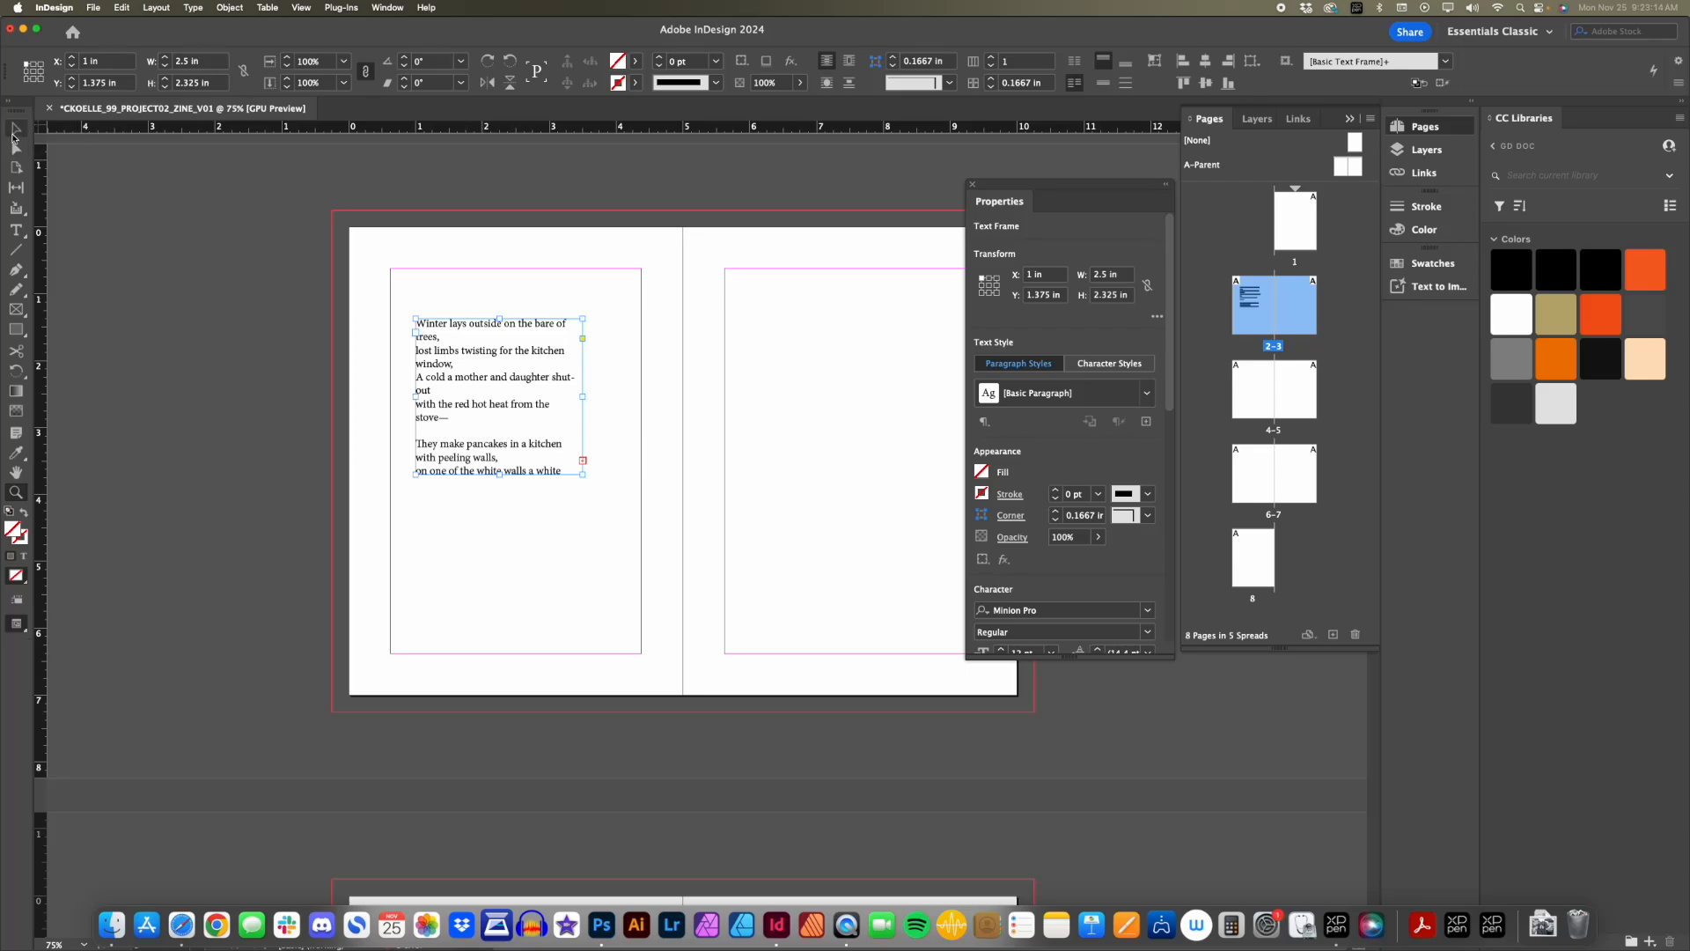
Thread the overset text from page 2 into a new frame about 3.14 × 2.48 in on page 3.
{"action": "left_click", "coordinate": [15, 131]}
{"action": "left_click", "coordinate": [582, 460]}
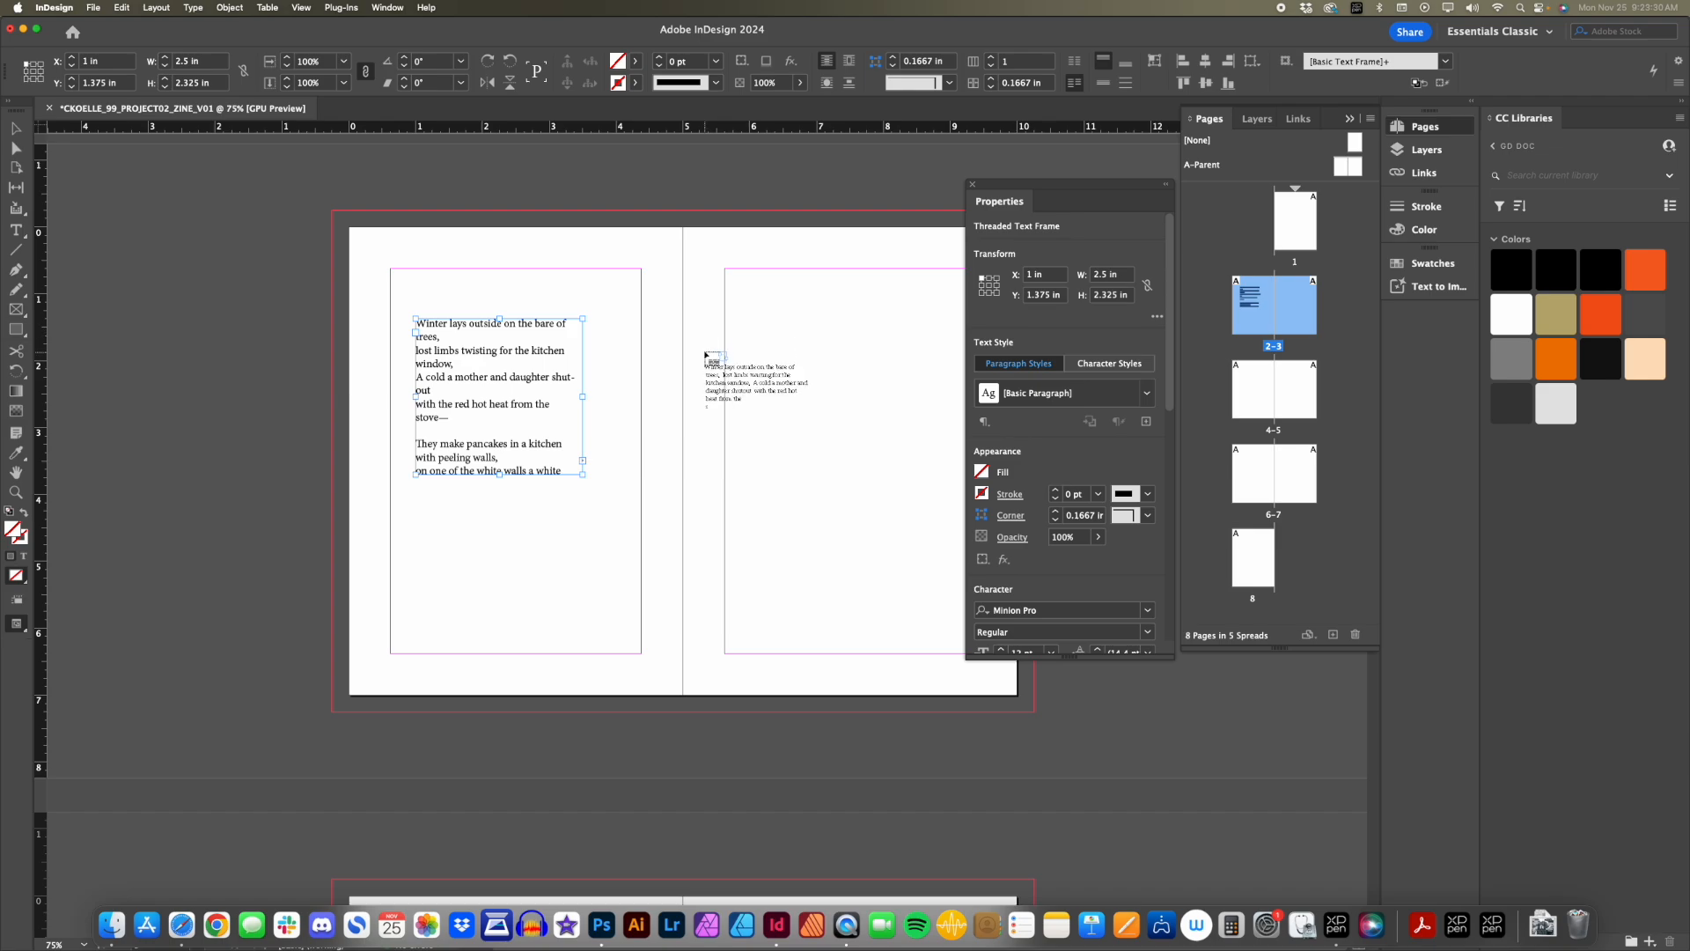
{"action": "scroll", "coordinate": [672, 378], "scroll_direction": "down", "scroll_amount": 1}
{"action": "left_click_drag", "start_coordinate": [743, 303], "coordinate": [954, 468]}
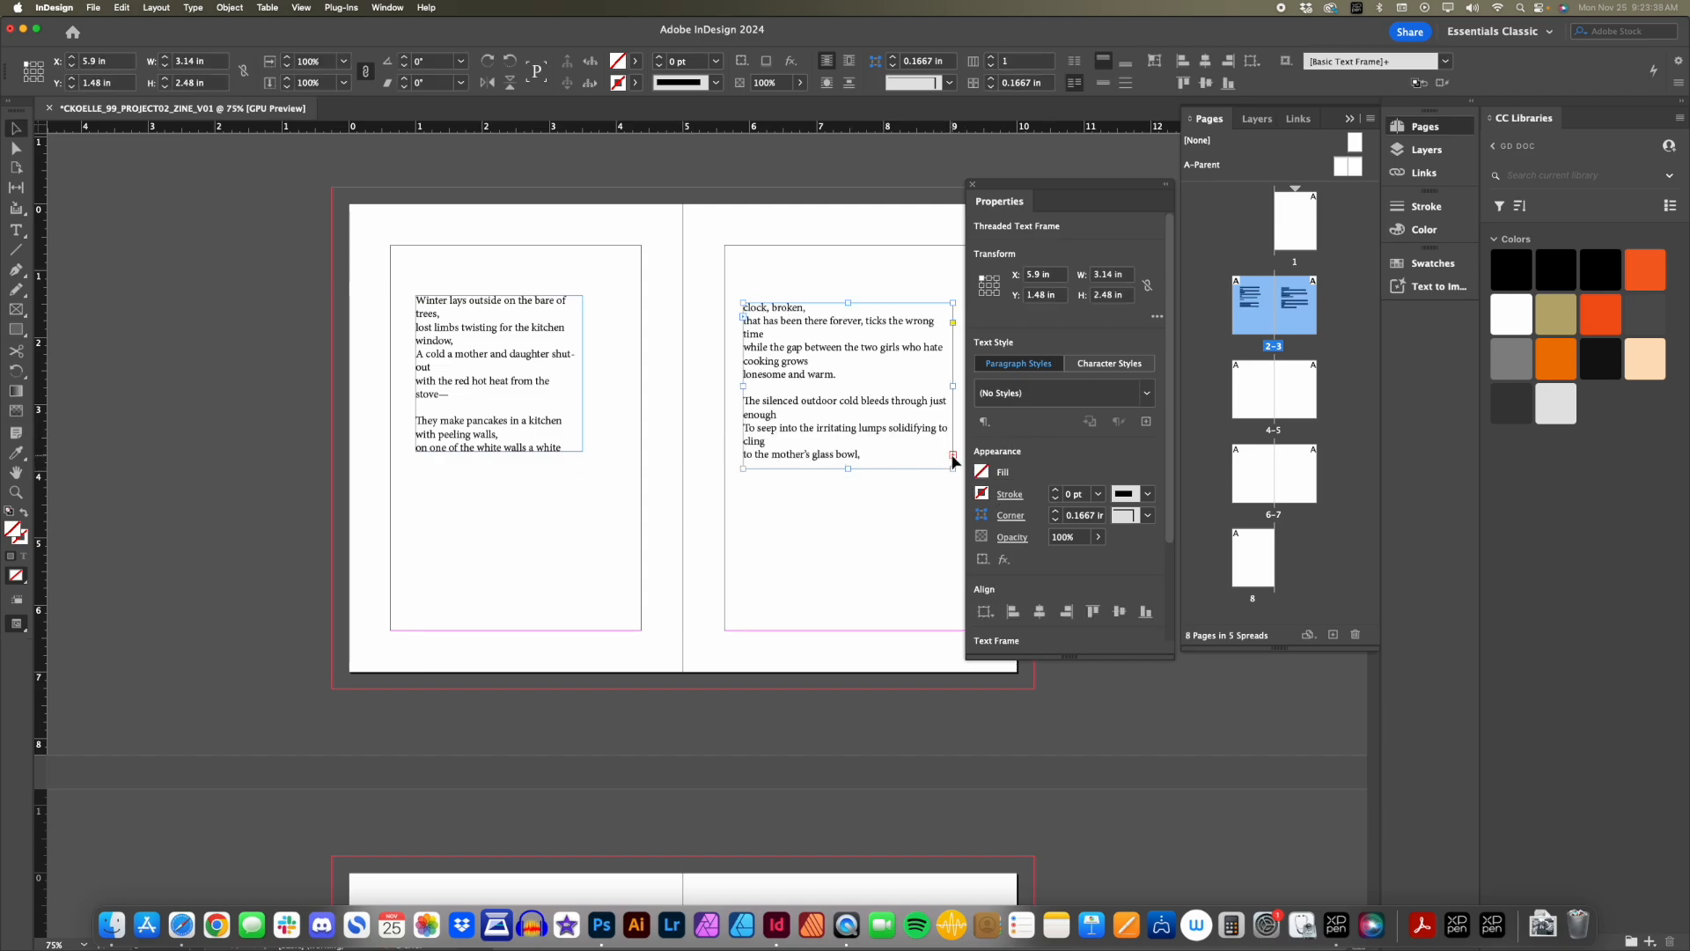
Continue the threaded poem into frames about 3.325 × 2.54 in on page 4 and 3.325 × 3.1 in on page 5.
{"action": "left_click", "coordinate": [954, 457]}
{"action": "scroll", "coordinate": [716, 490], "scroll_direction": "down", "scroll_amount": 10}
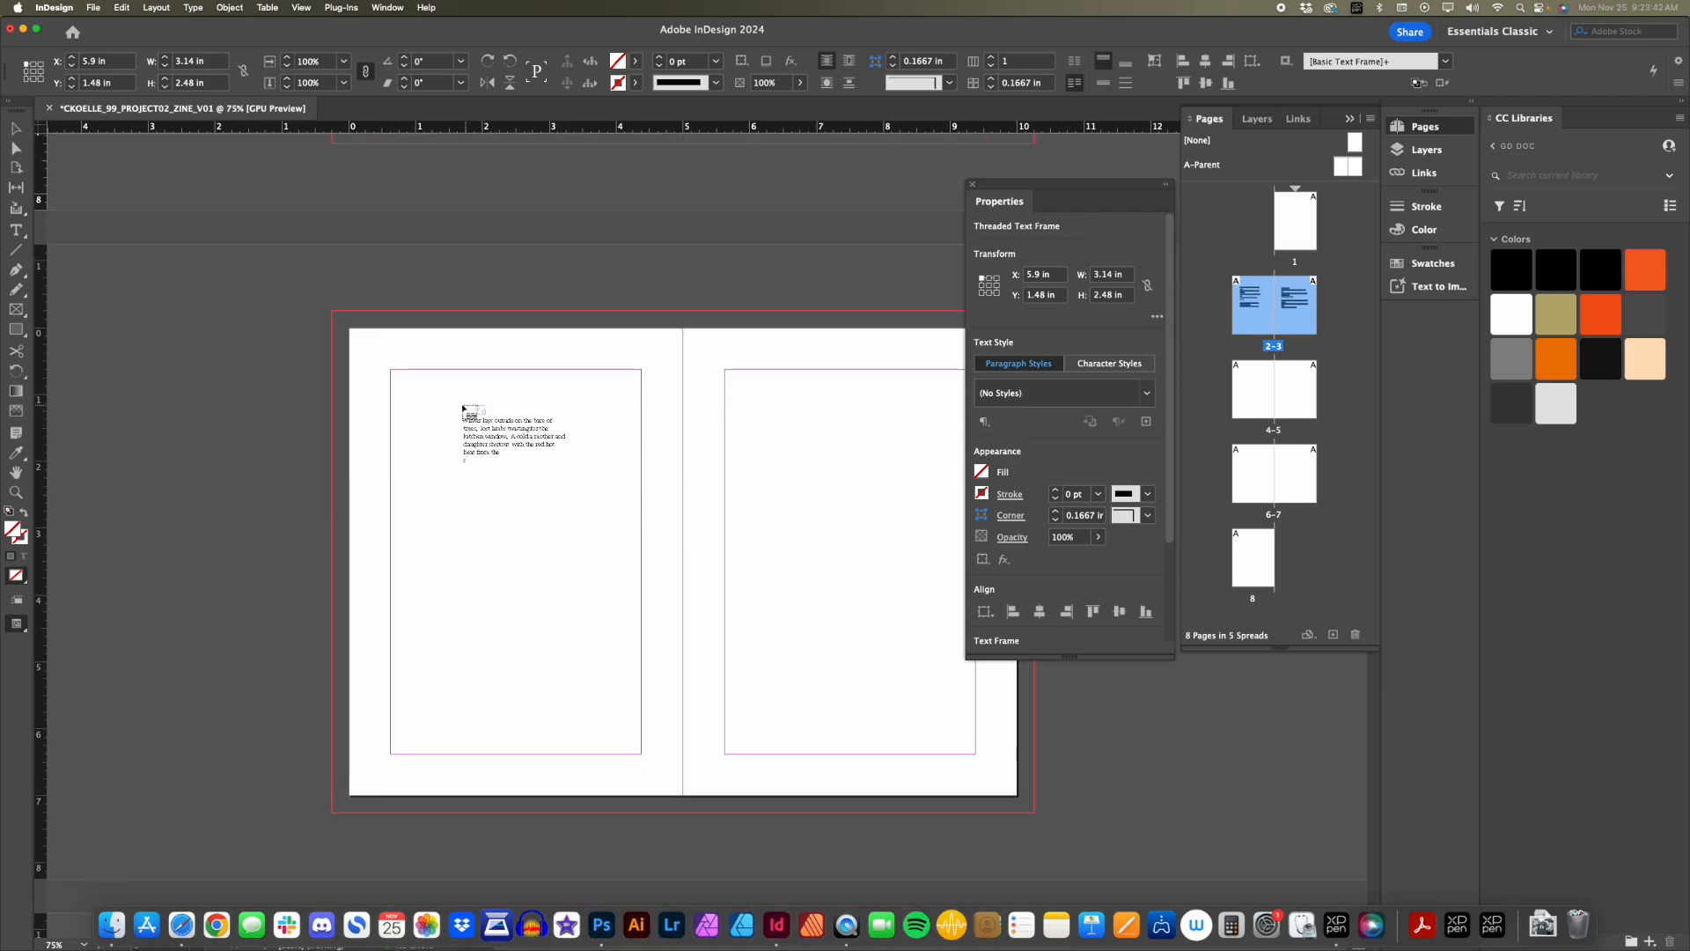
{"action": "left_click_drag", "start_coordinate": [402, 398], "coordinate": [622, 566]}
{"action": "left_click", "coordinate": [625, 556]}
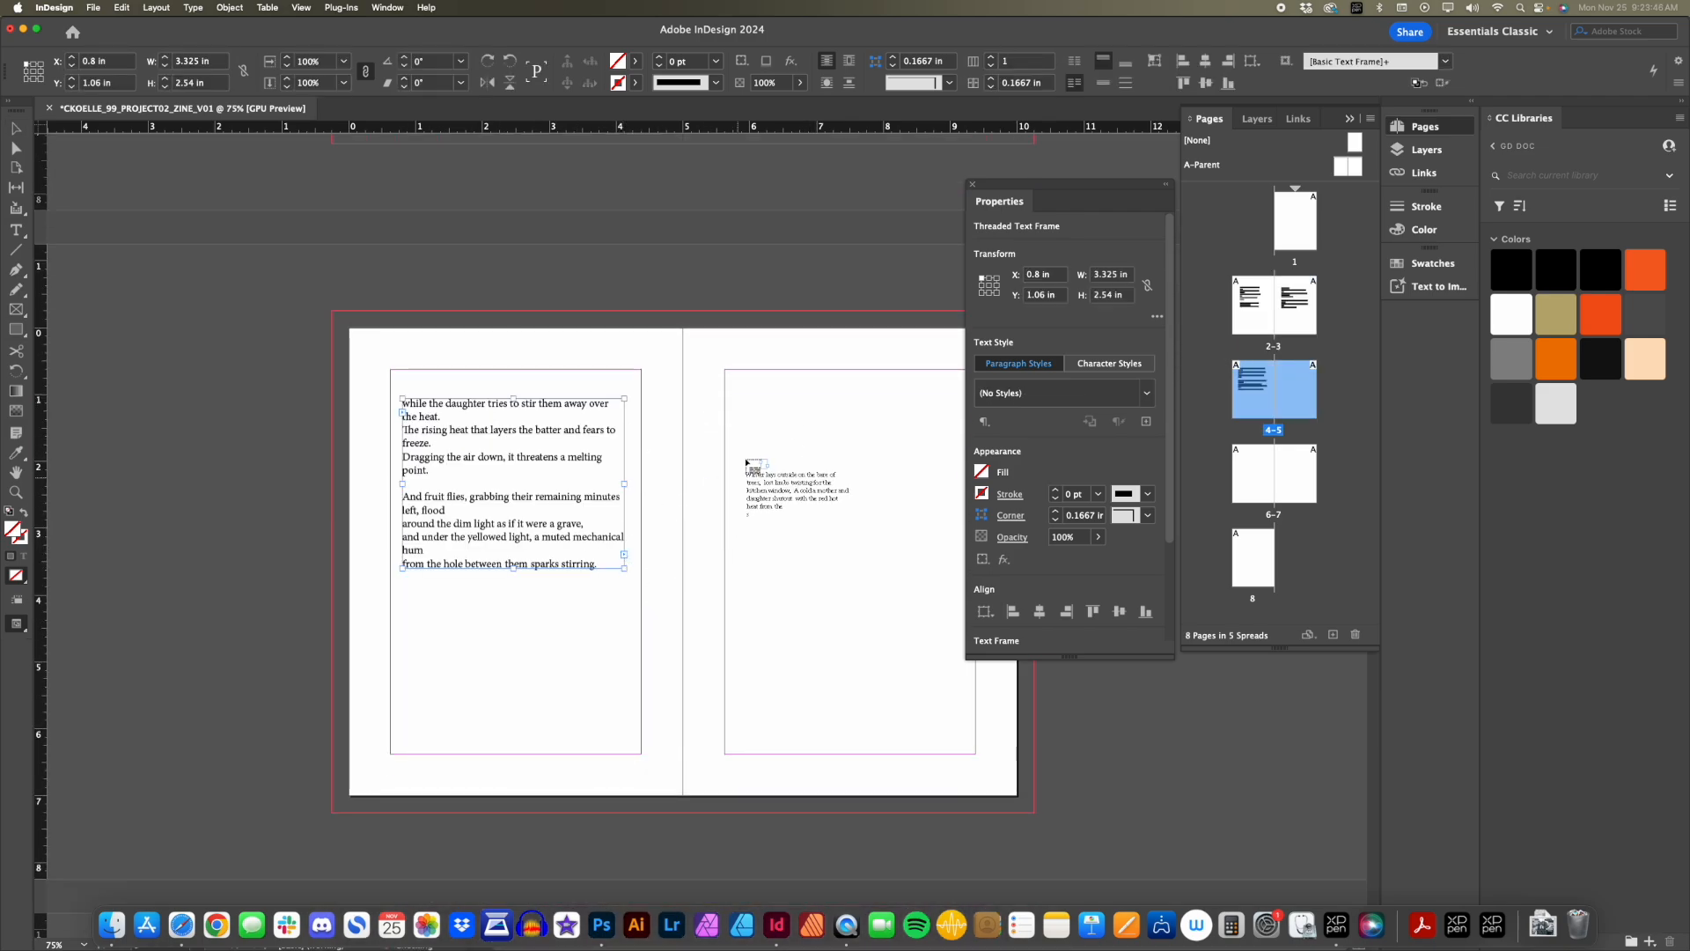
{"action": "left_click_drag", "start_coordinate": [742, 406], "coordinate": [962, 611]}
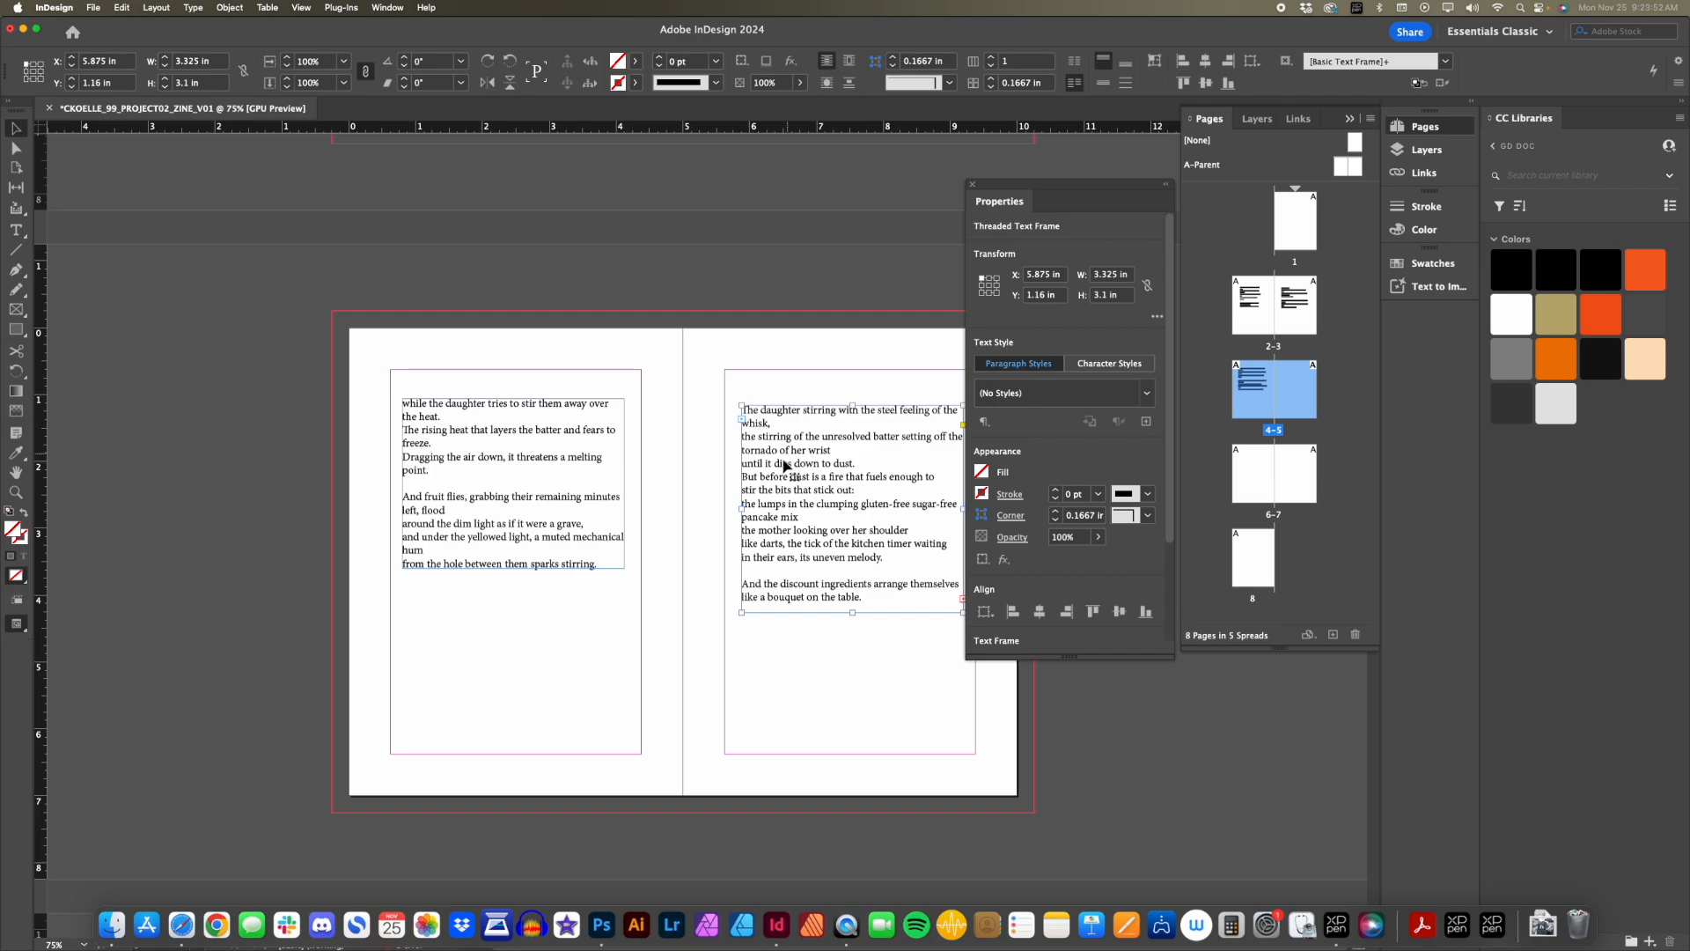
Move the Properties panel clear of the pages and thread the overset text from page 5 into a new frame on page 6.
{"action": "left_click_drag", "start_coordinate": [1131, 189], "coordinate": [1572, 349]}
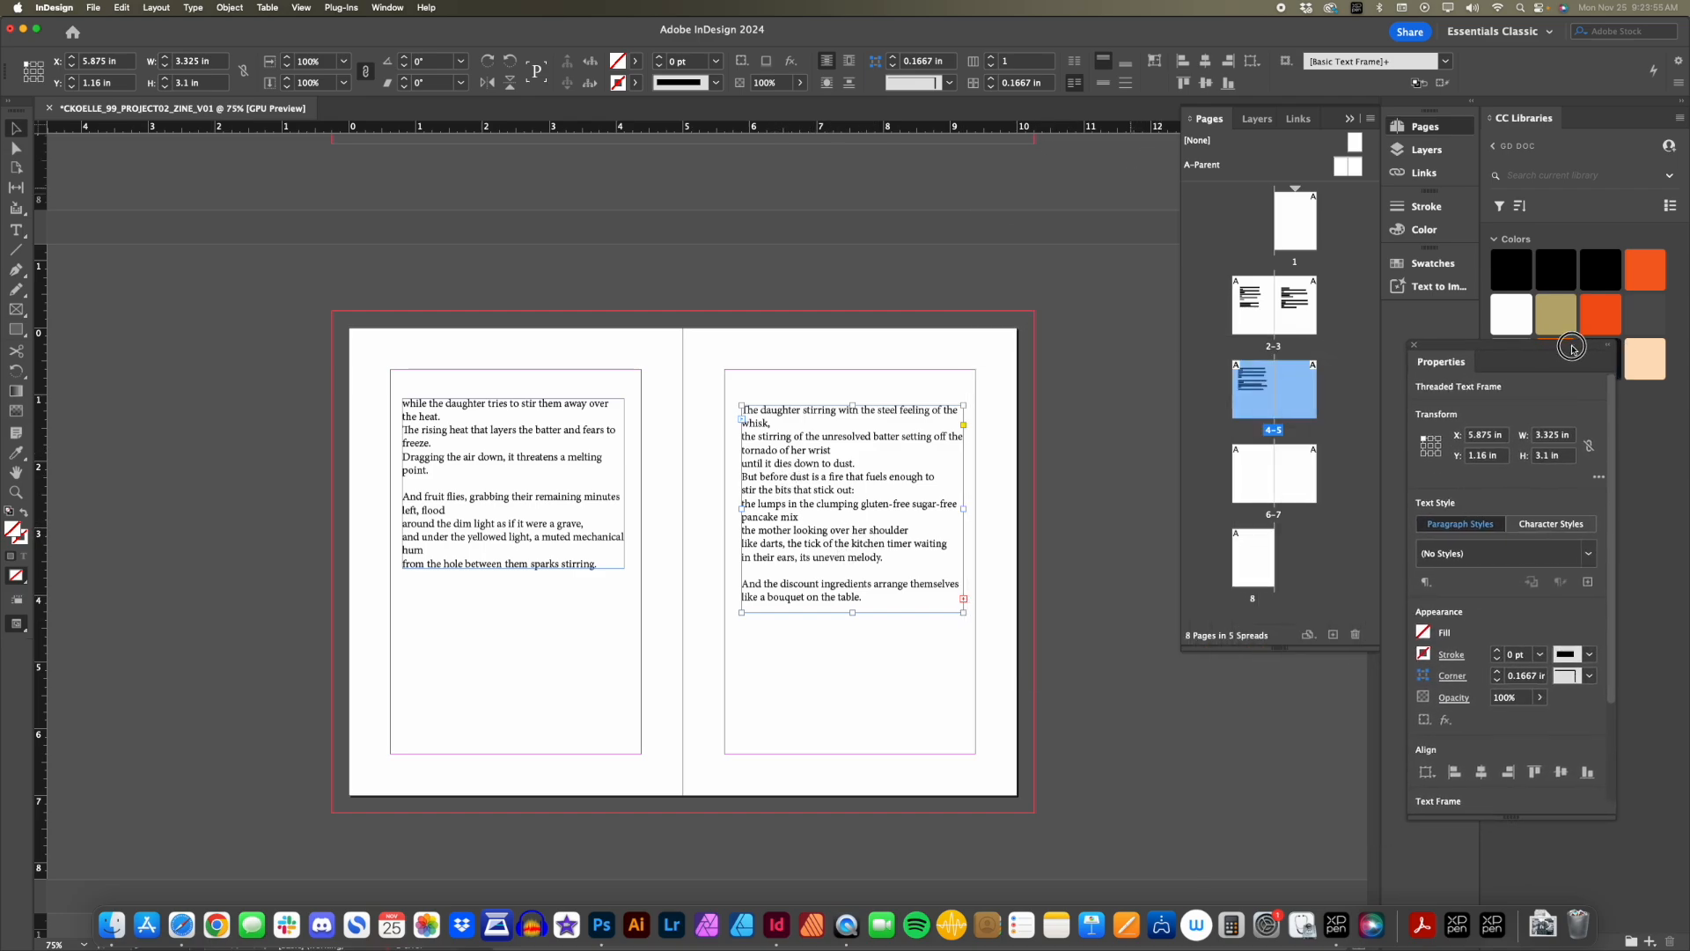
{"action": "left_click", "coordinate": [964, 600]}
{"action": "scroll", "coordinate": [783, 520], "scroll_direction": "down", "scroll_amount": 10}
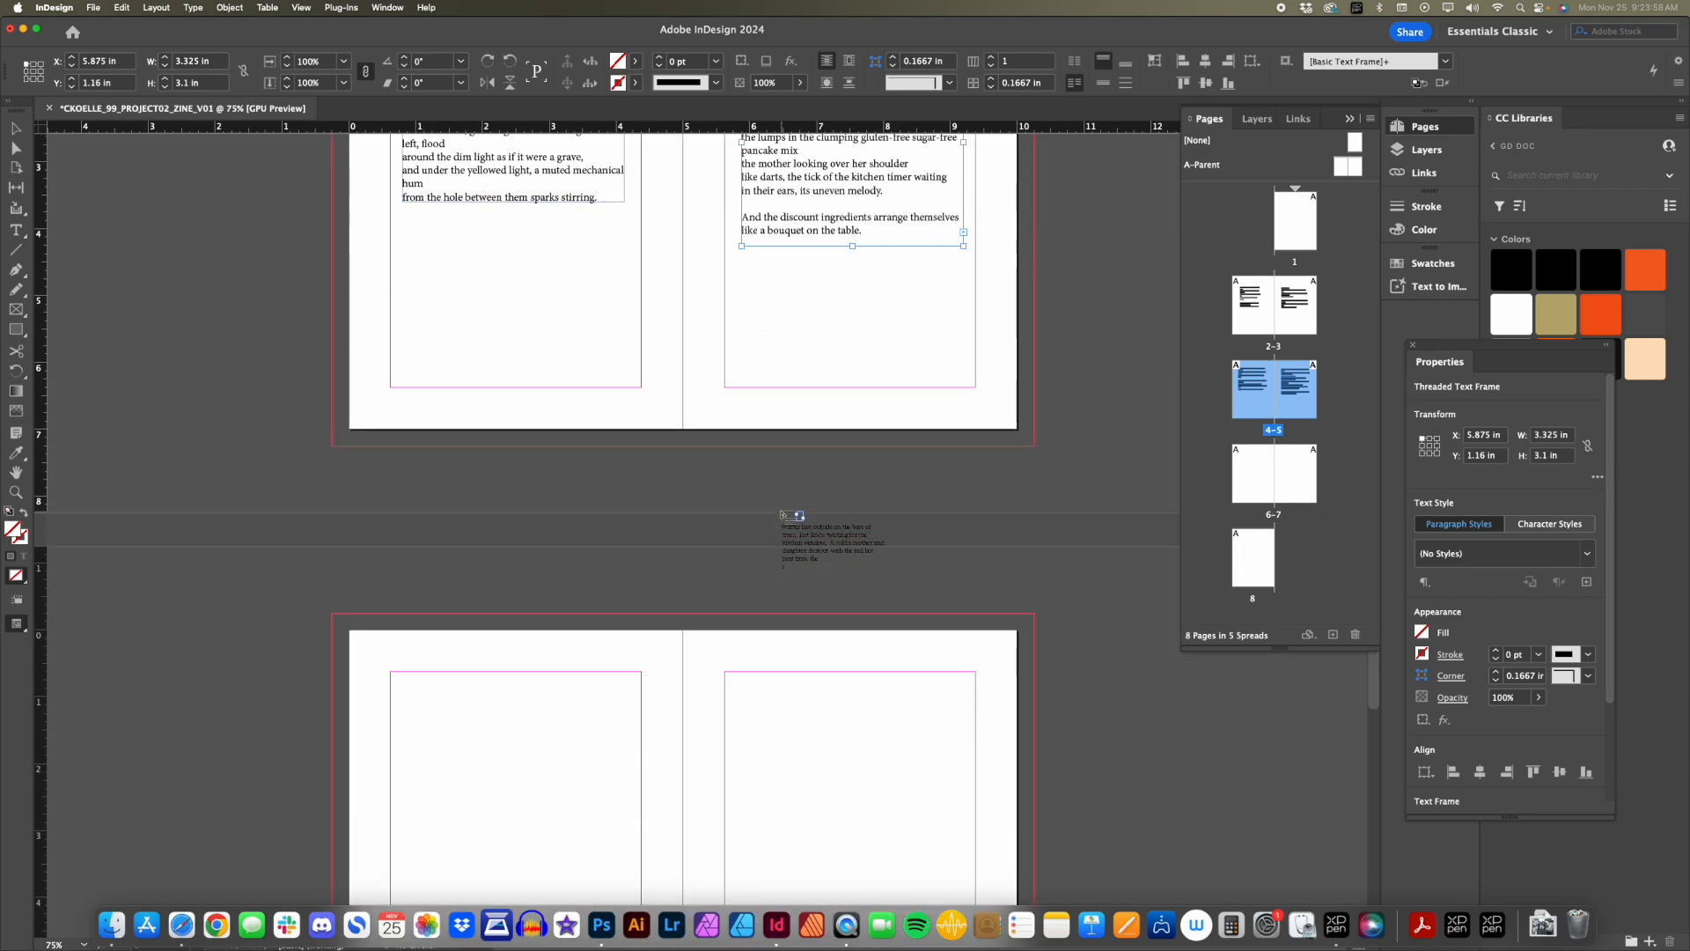
{"action": "scroll", "coordinate": [940, 159], "scroll_direction": "up", "scroll_amount": 4}
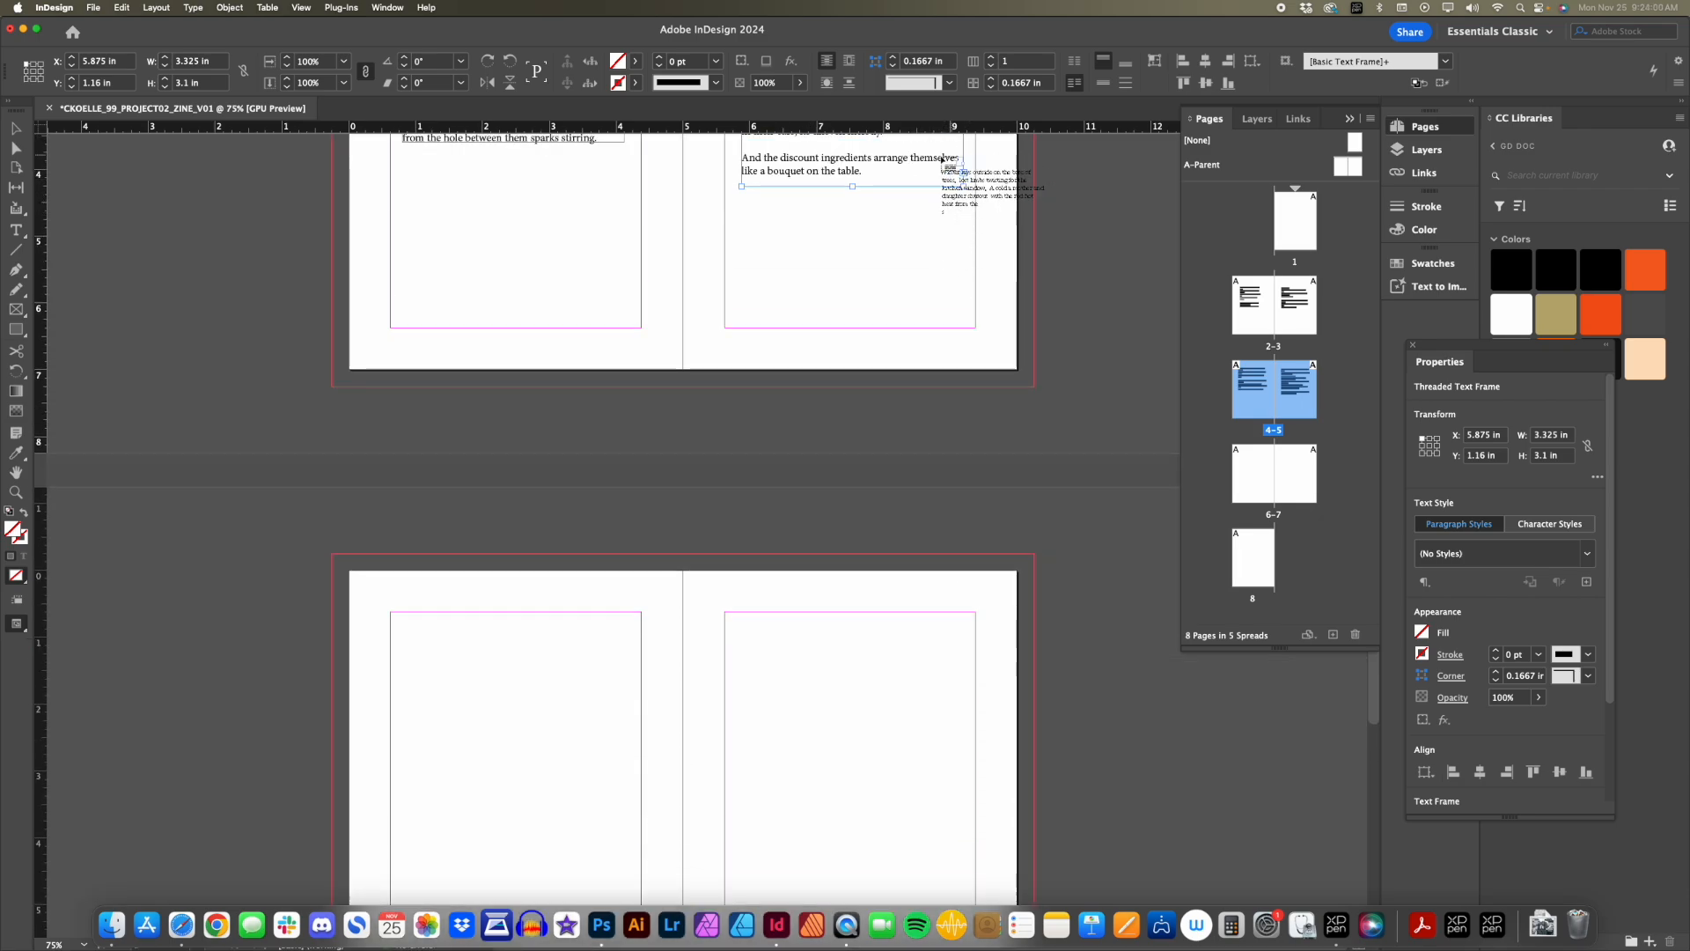
{"action": "scroll", "coordinate": [779, 313], "scroll_direction": "down", "scroll_amount": 5}
{"action": "left_click_drag", "start_coordinate": [406, 241], "coordinate": [619, 447]}
Thread the overset text from page 6 into a frame on page 7, extended to about 3.14 × 5.25 in.
{"action": "left_click", "coordinate": [617, 435]}
{"action": "left_click_drag", "start_coordinate": [743, 227], "coordinate": [952, 533]}
{"action": "left_click_drag", "start_coordinate": [847, 532], "coordinate": [847, 577]}
Examine how the threaded poem is distributed across the spreads, ending with an overview at 25% zoom.
{"action": "scroll", "coordinate": [695, 427], "scroll_direction": "down", "scroll_amount": 3}
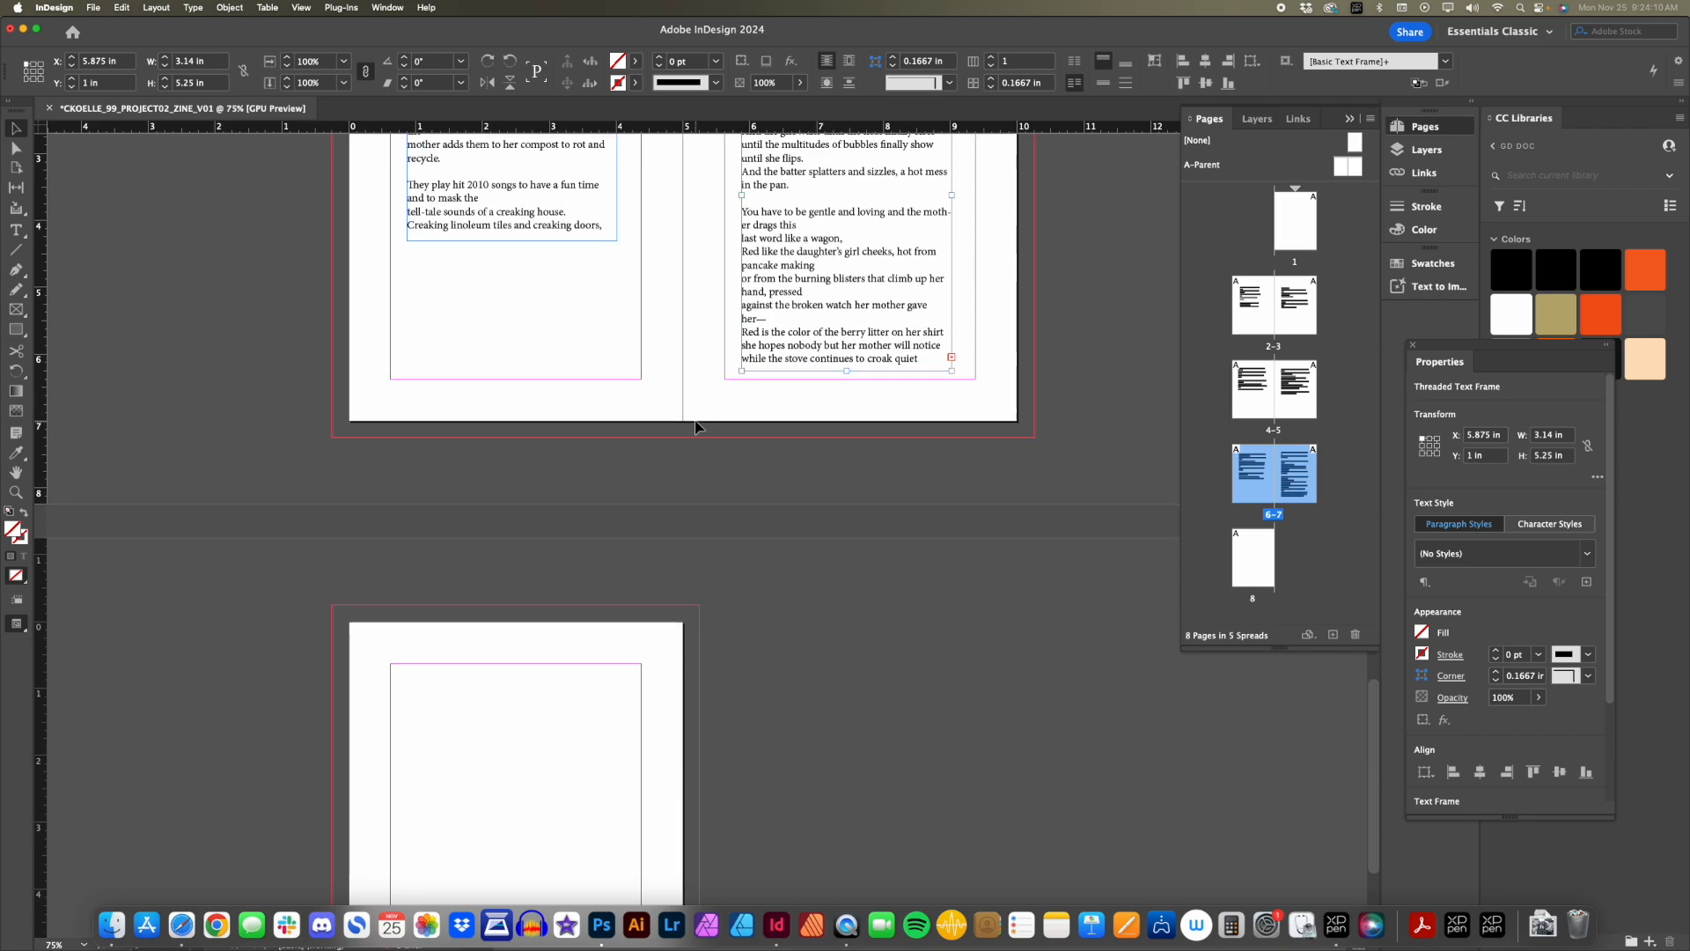
{"action": "scroll", "coordinate": [696, 427], "scroll_direction": "up", "scroll_amount": 6}
{"action": "scroll", "coordinate": [727, 477], "scroll_direction": "down", "scroll_amount": 6}
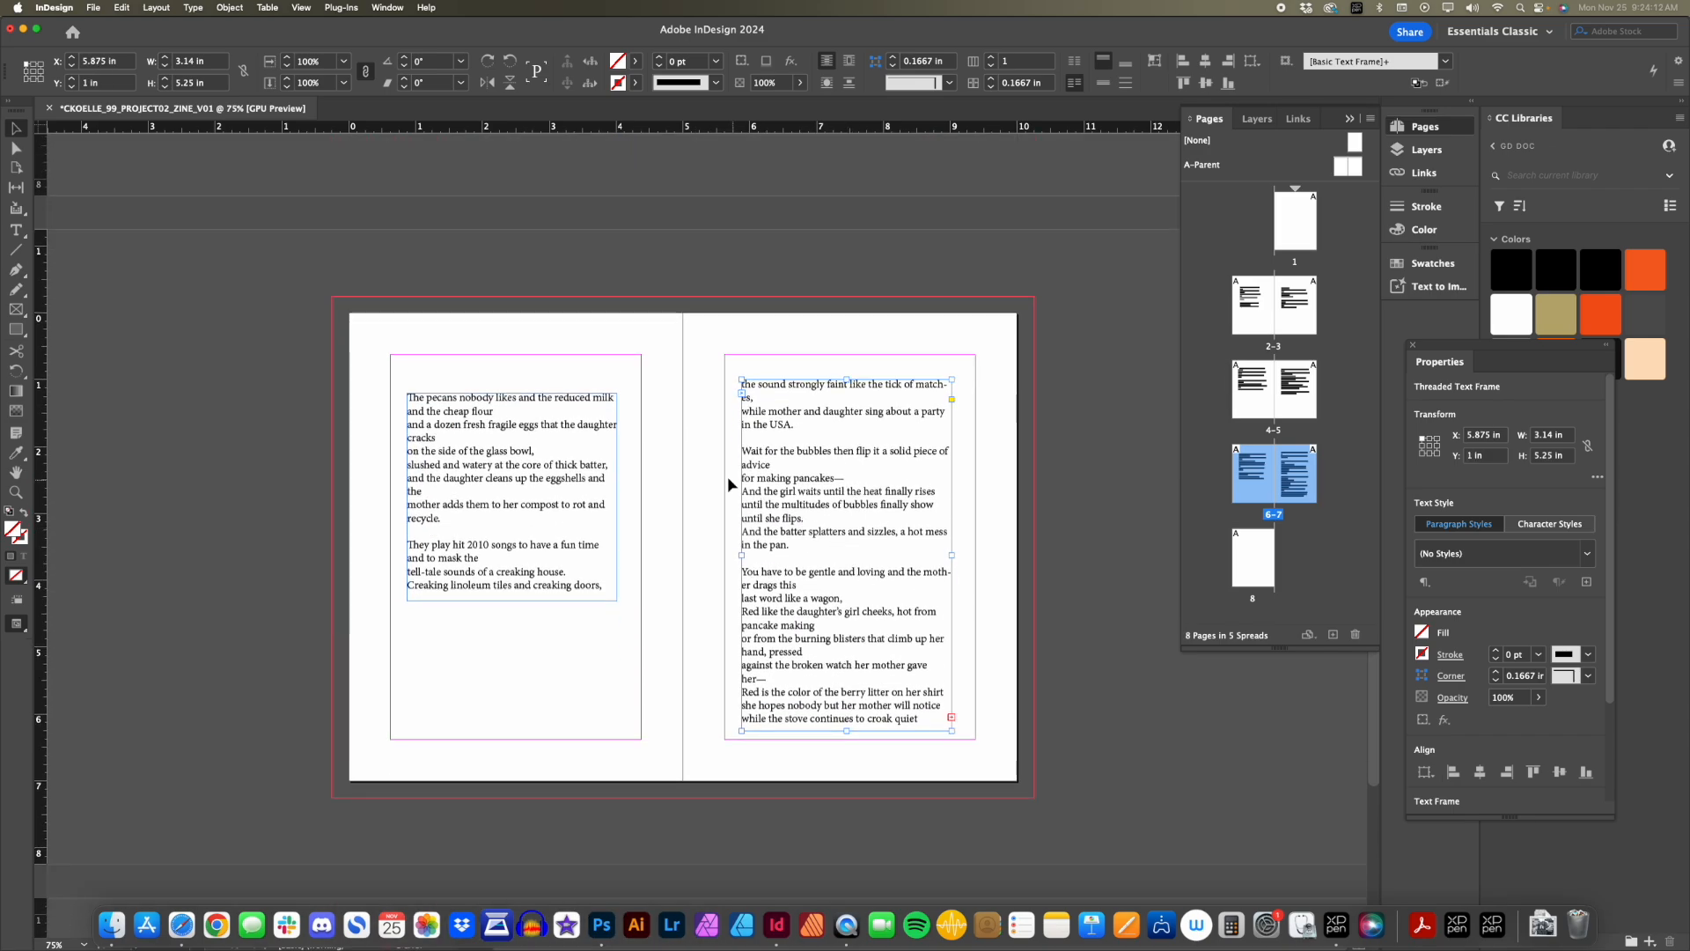
{"action": "scroll", "coordinate": [728, 478], "scroll_direction": "up", "scroll_amount": 4}
{"action": "scroll", "coordinate": [727, 477], "scroll_direction": "up", "scroll_amount": 5}
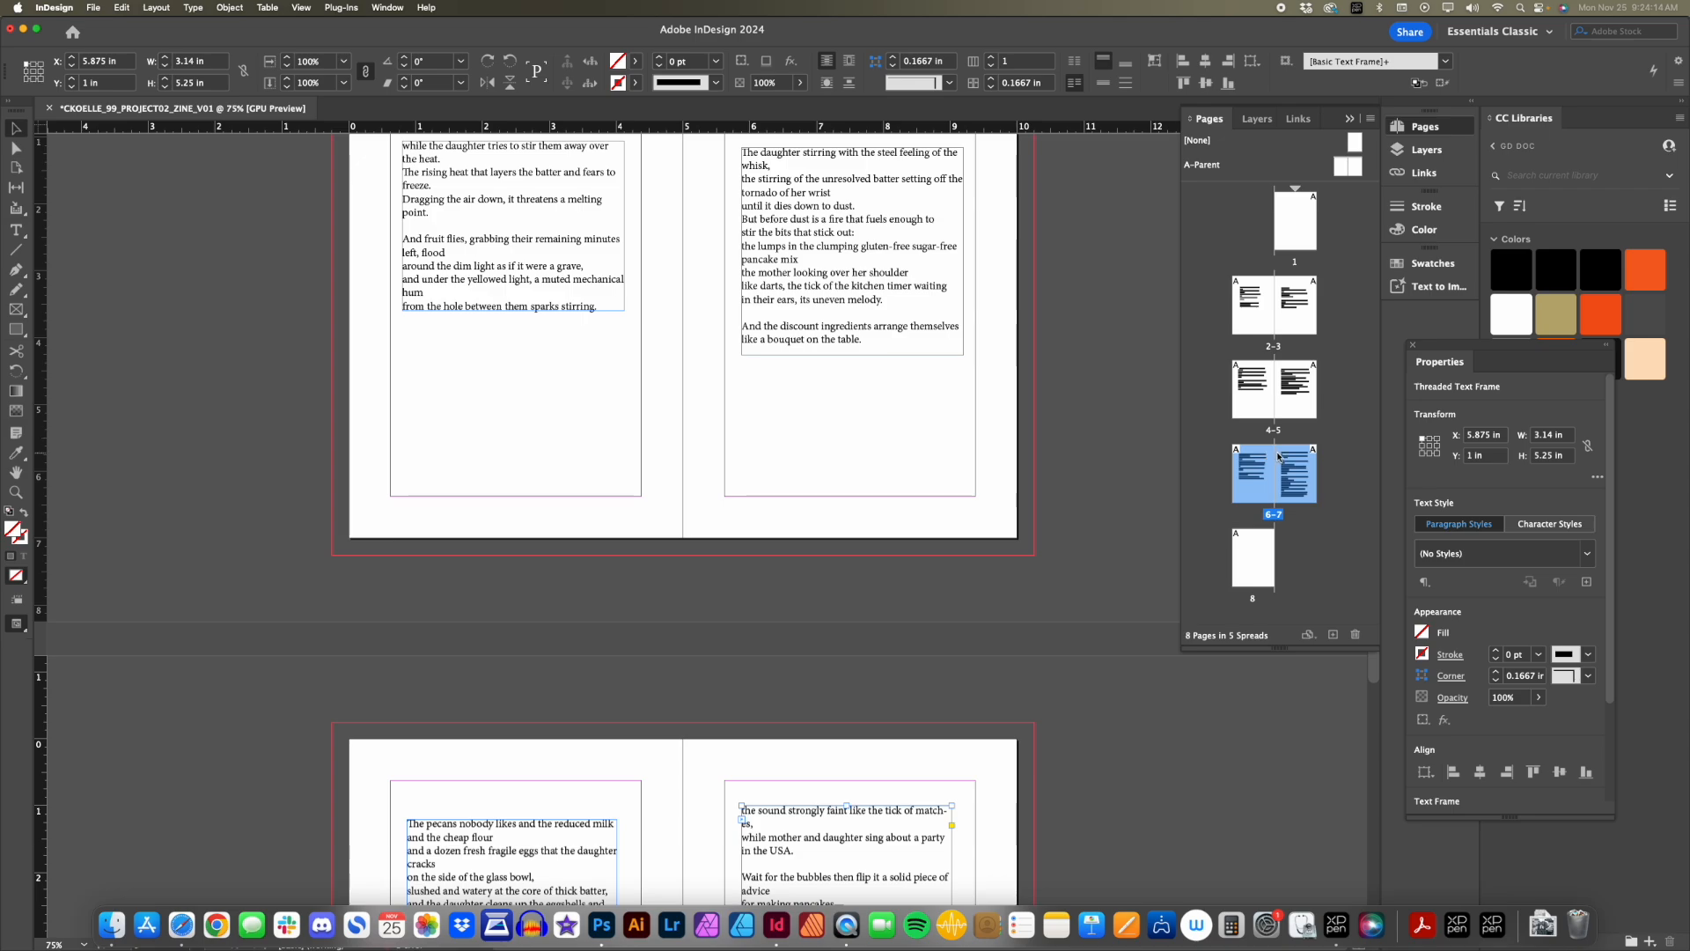
{"action": "left_click", "coordinate": [1085, 400]}
{"action": "key", "text": "z"}
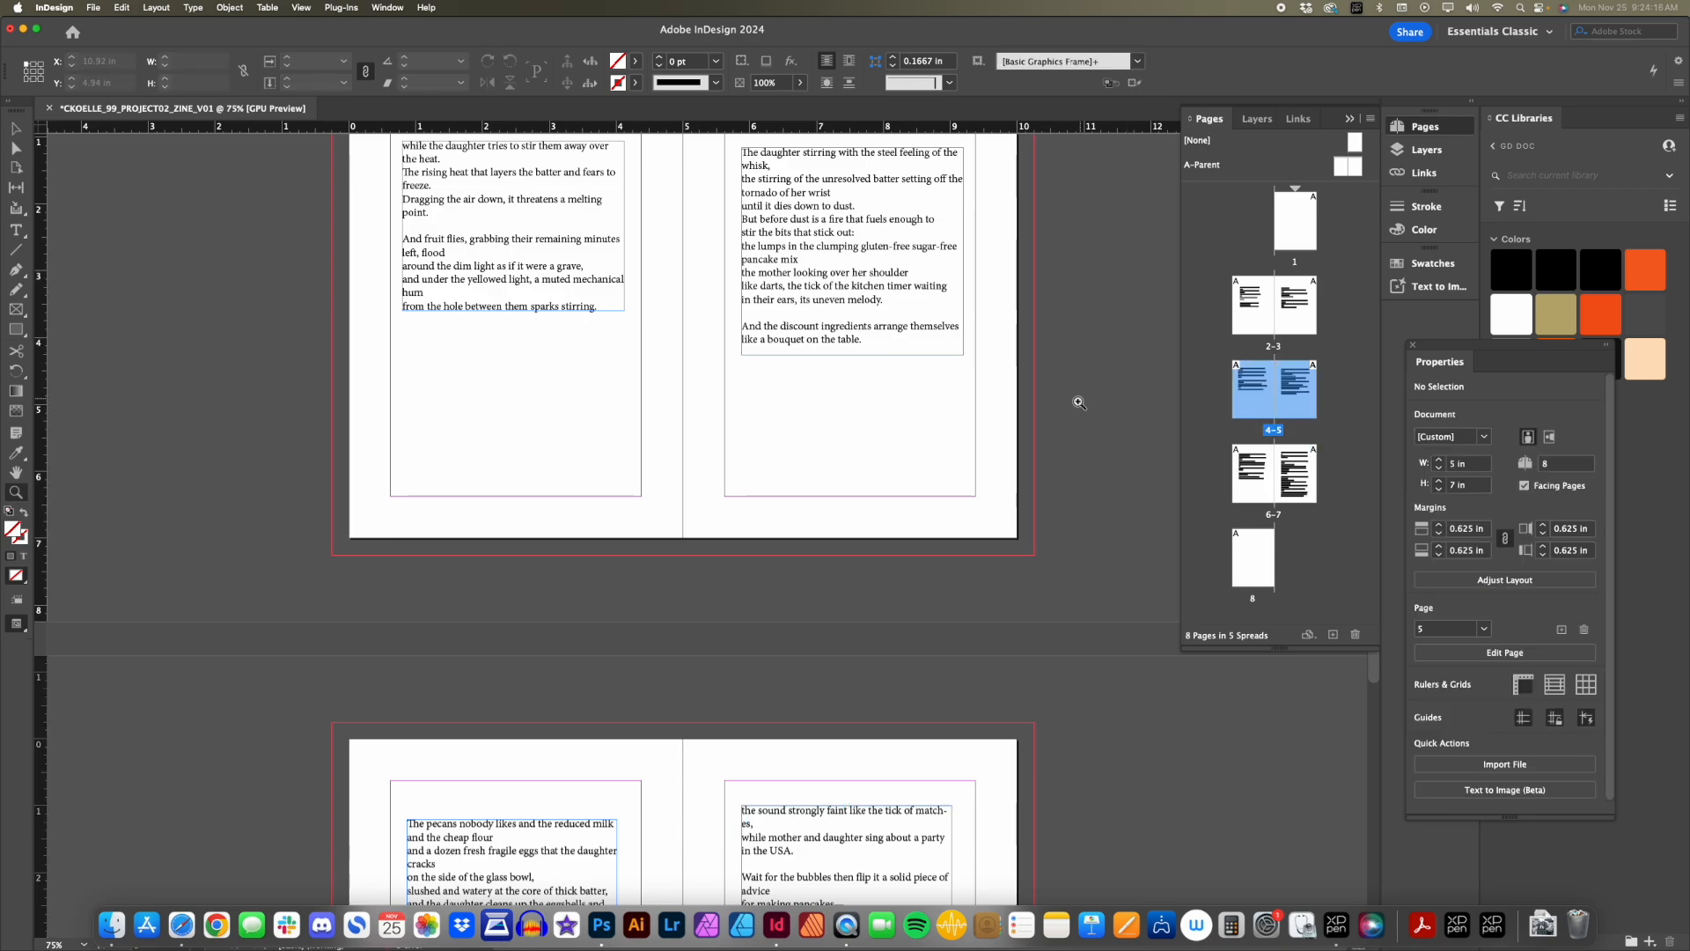
{"action": "left_click", "coordinate": [786, 393], "text": "alt"}
{"action": "left_click_drag", "start_coordinate": [763, 431], "coordinate": [767, 347]}
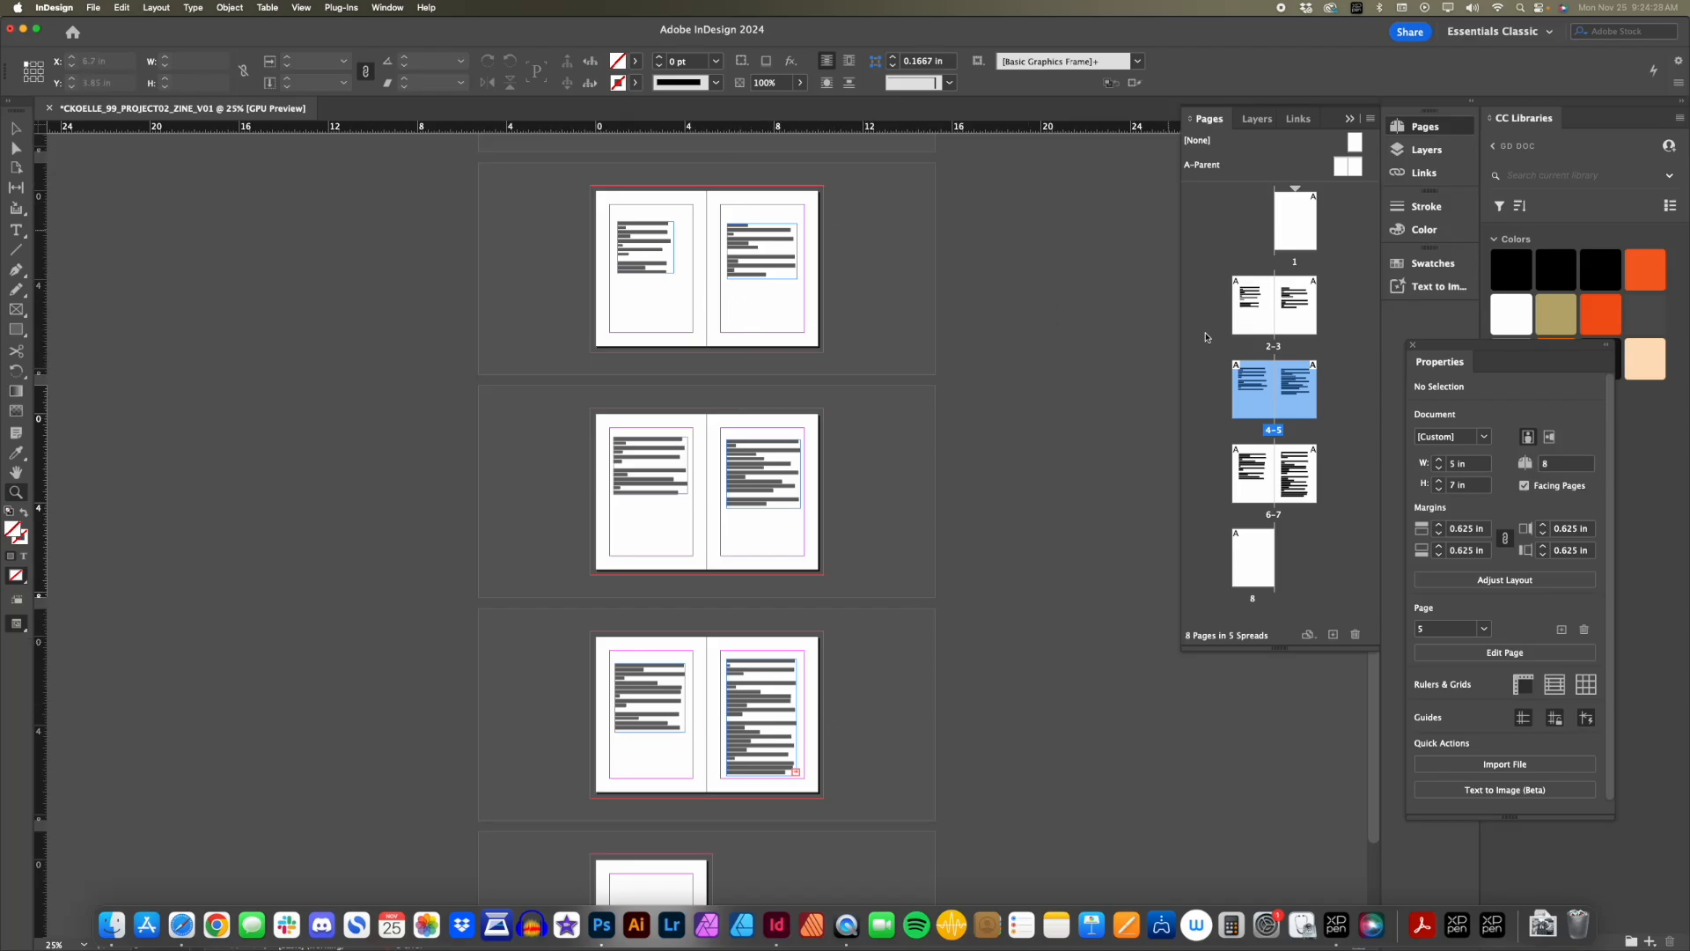
Enlarge the page 2 text frame to about 3.75 × 4.345 in, spanning the margins with its top edge at about 0.98 in.
{"action": "scroll", "coordinate": [763, 345], "scroll_direction": "up", "scroll_amount": 1}
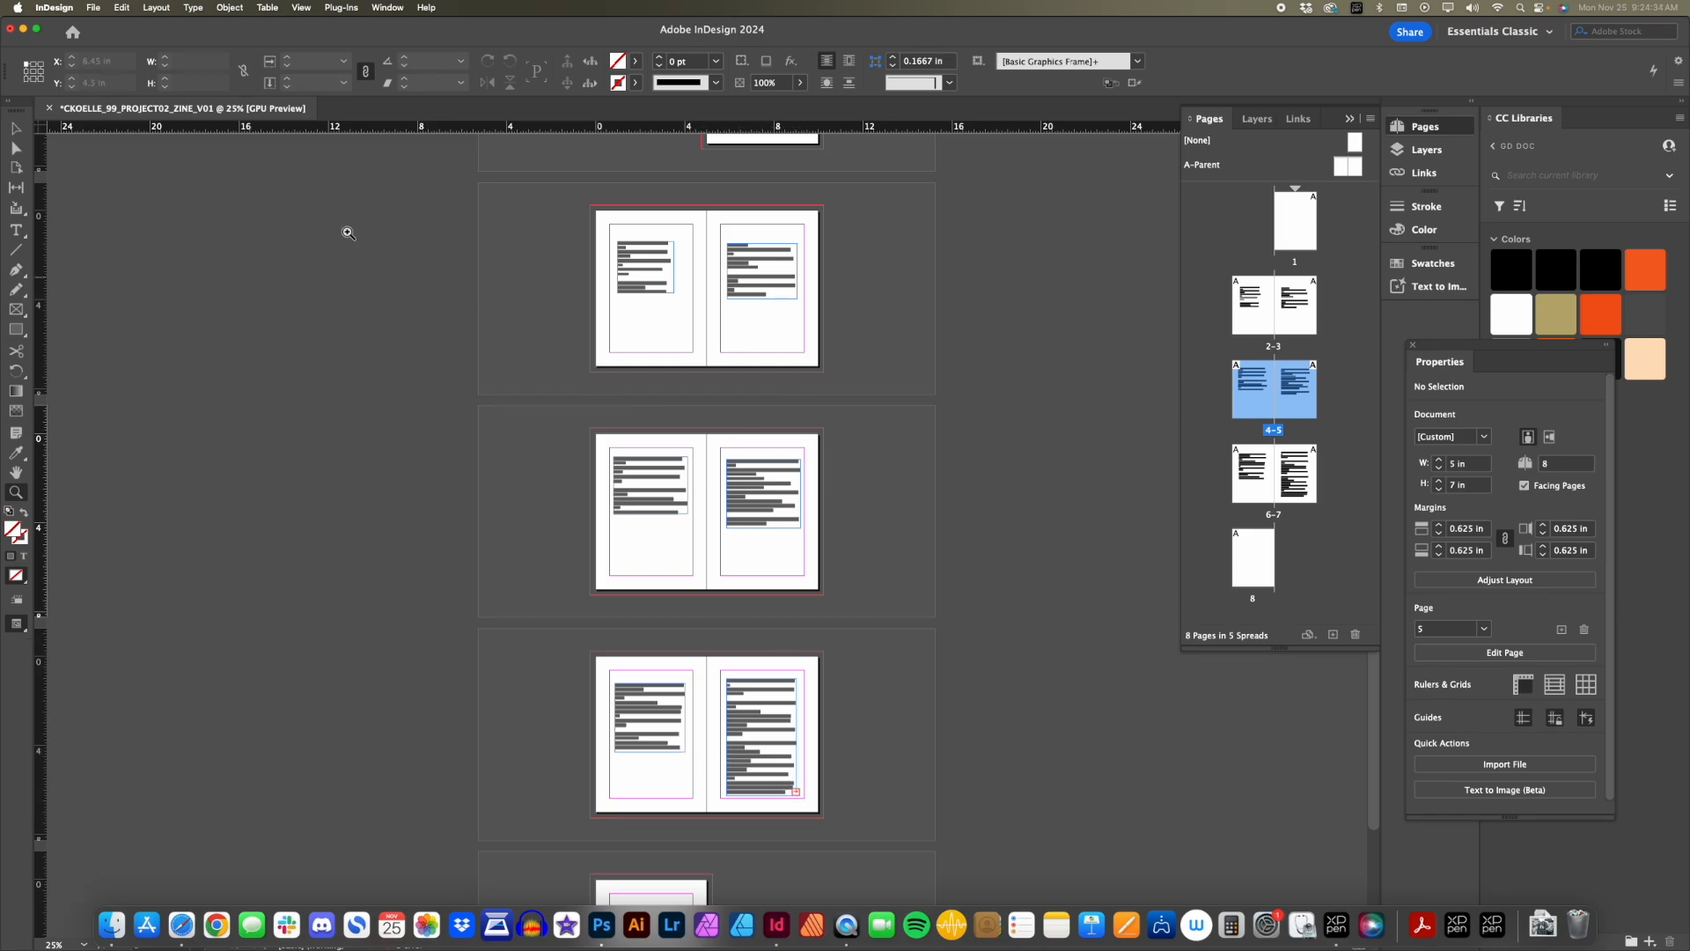
{"action": "left_click", "coordinate": [16, 130]}
{"action": "key", "text": "z"}
{"action": "left_click", "coordinate": [674, 293]}
{"action": "left_click", "coordinate": [630, 499]}
{"action": "left_click_drag", "start_coordinate": [633, 537], "coordinate": [611, 361]}
{"action": "key", "text": "v"}
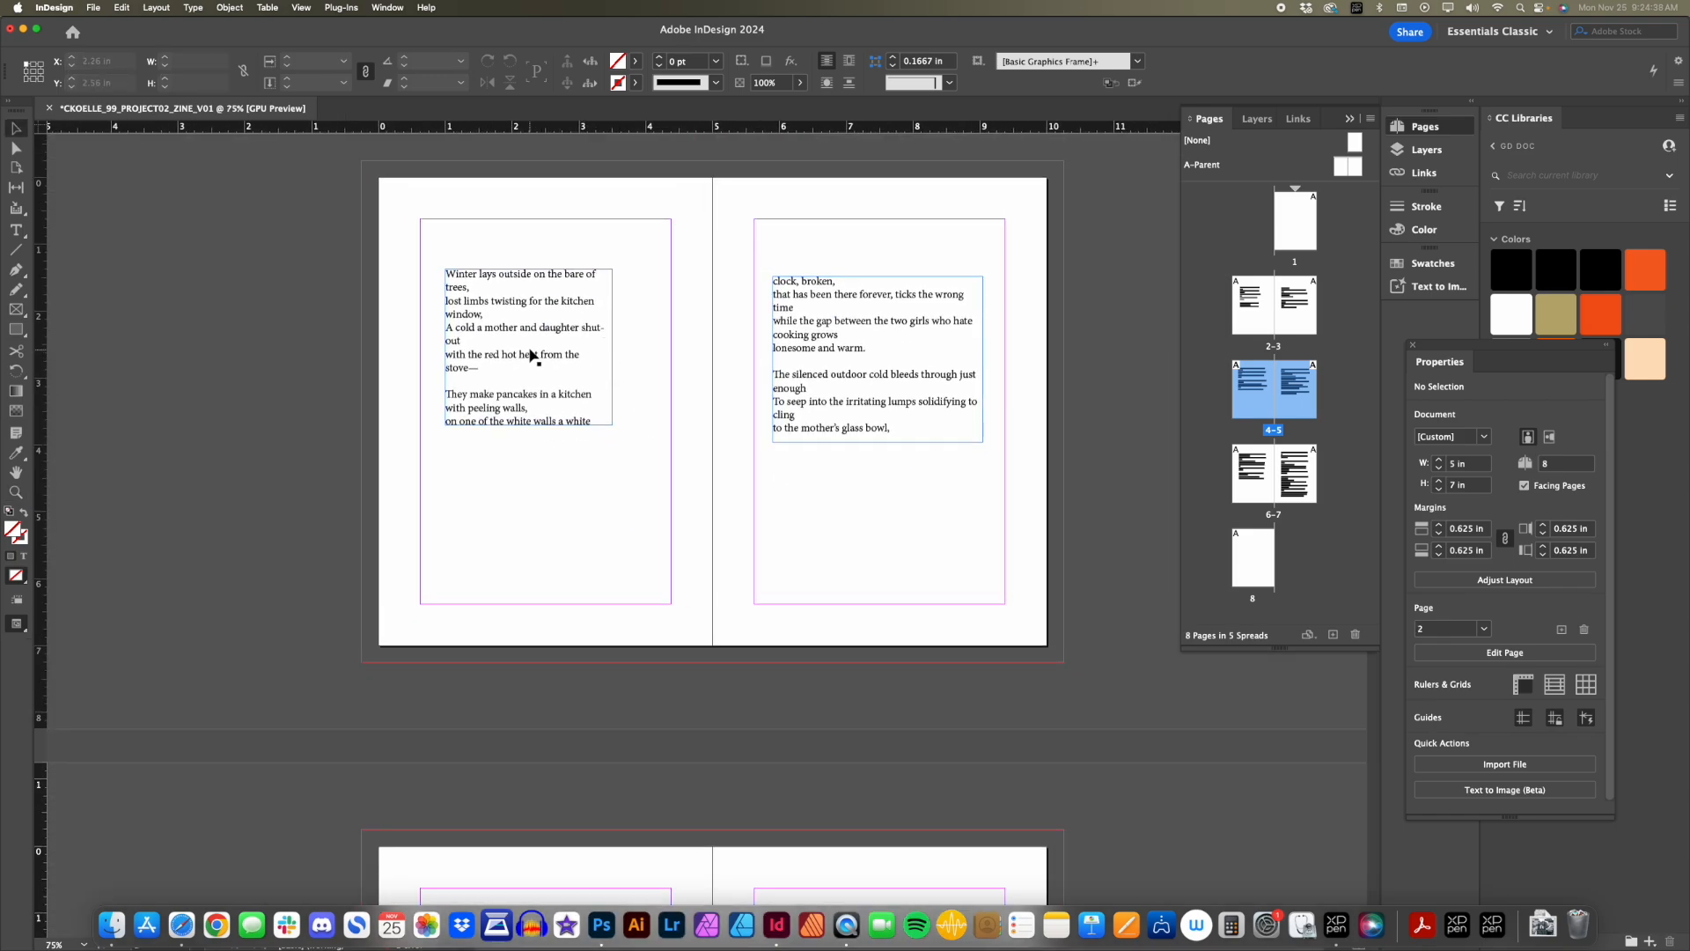
{"action": "left_click", "coordinate": [538, 359]}
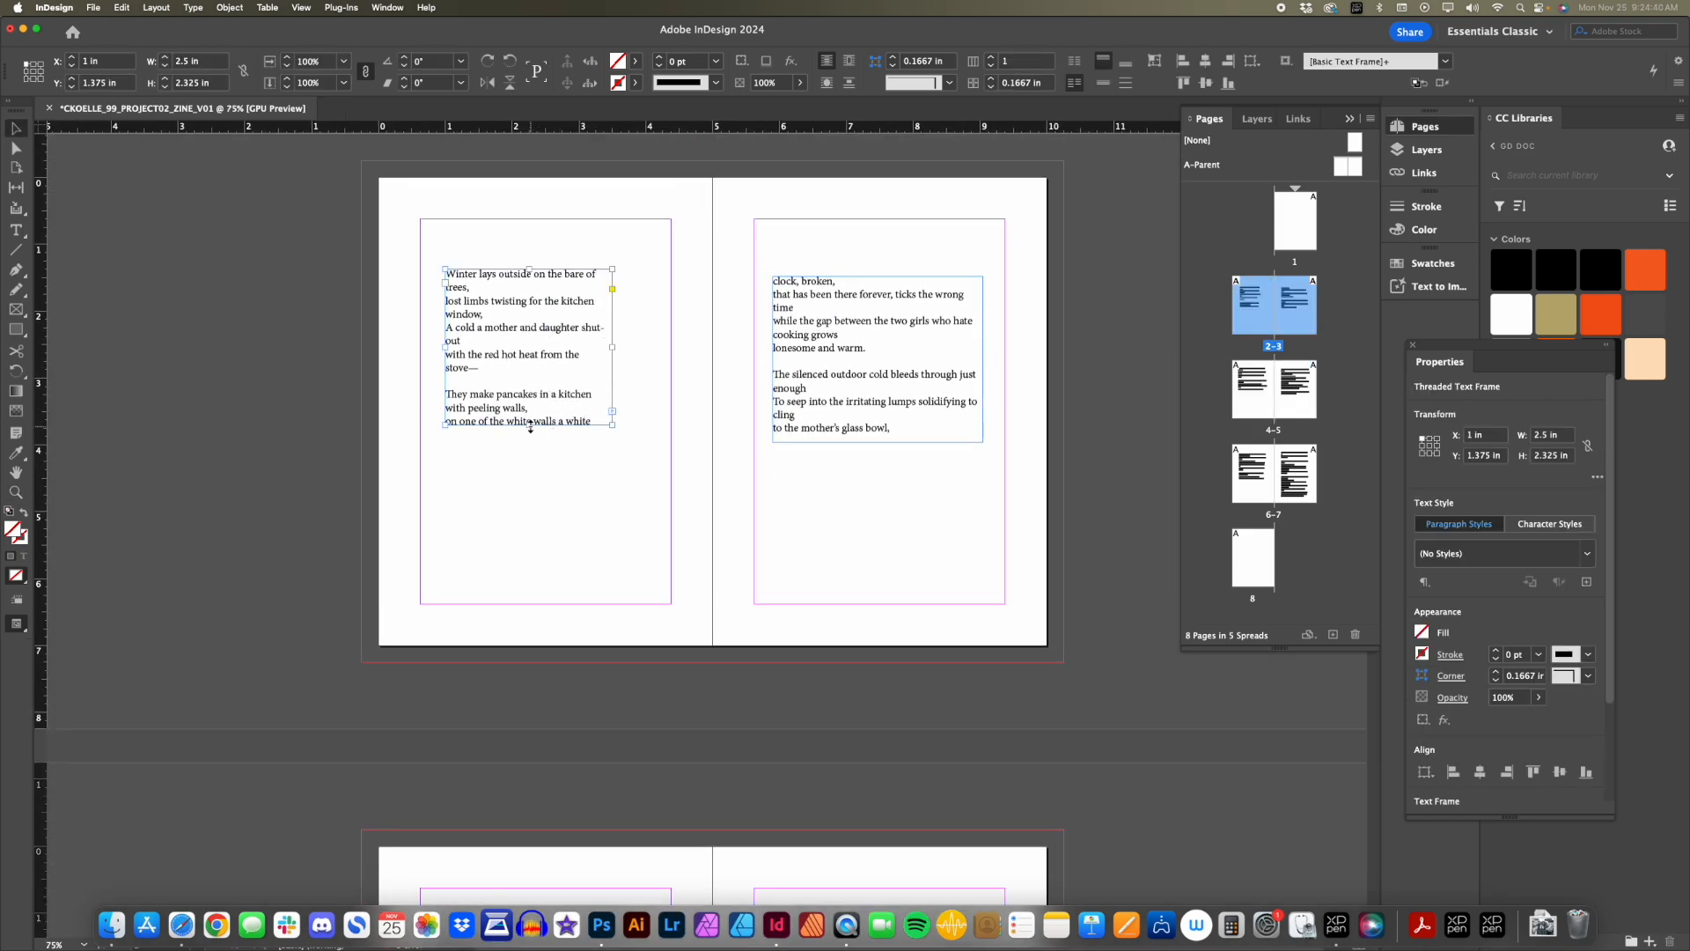
{"action": "left_click_drag", "start_coordinate": [531, 426], "coordinate": [531, 559]}
{"action": "left_click_drag", "start_coordinate": [614, 416], "coordinate": [671, 424]}
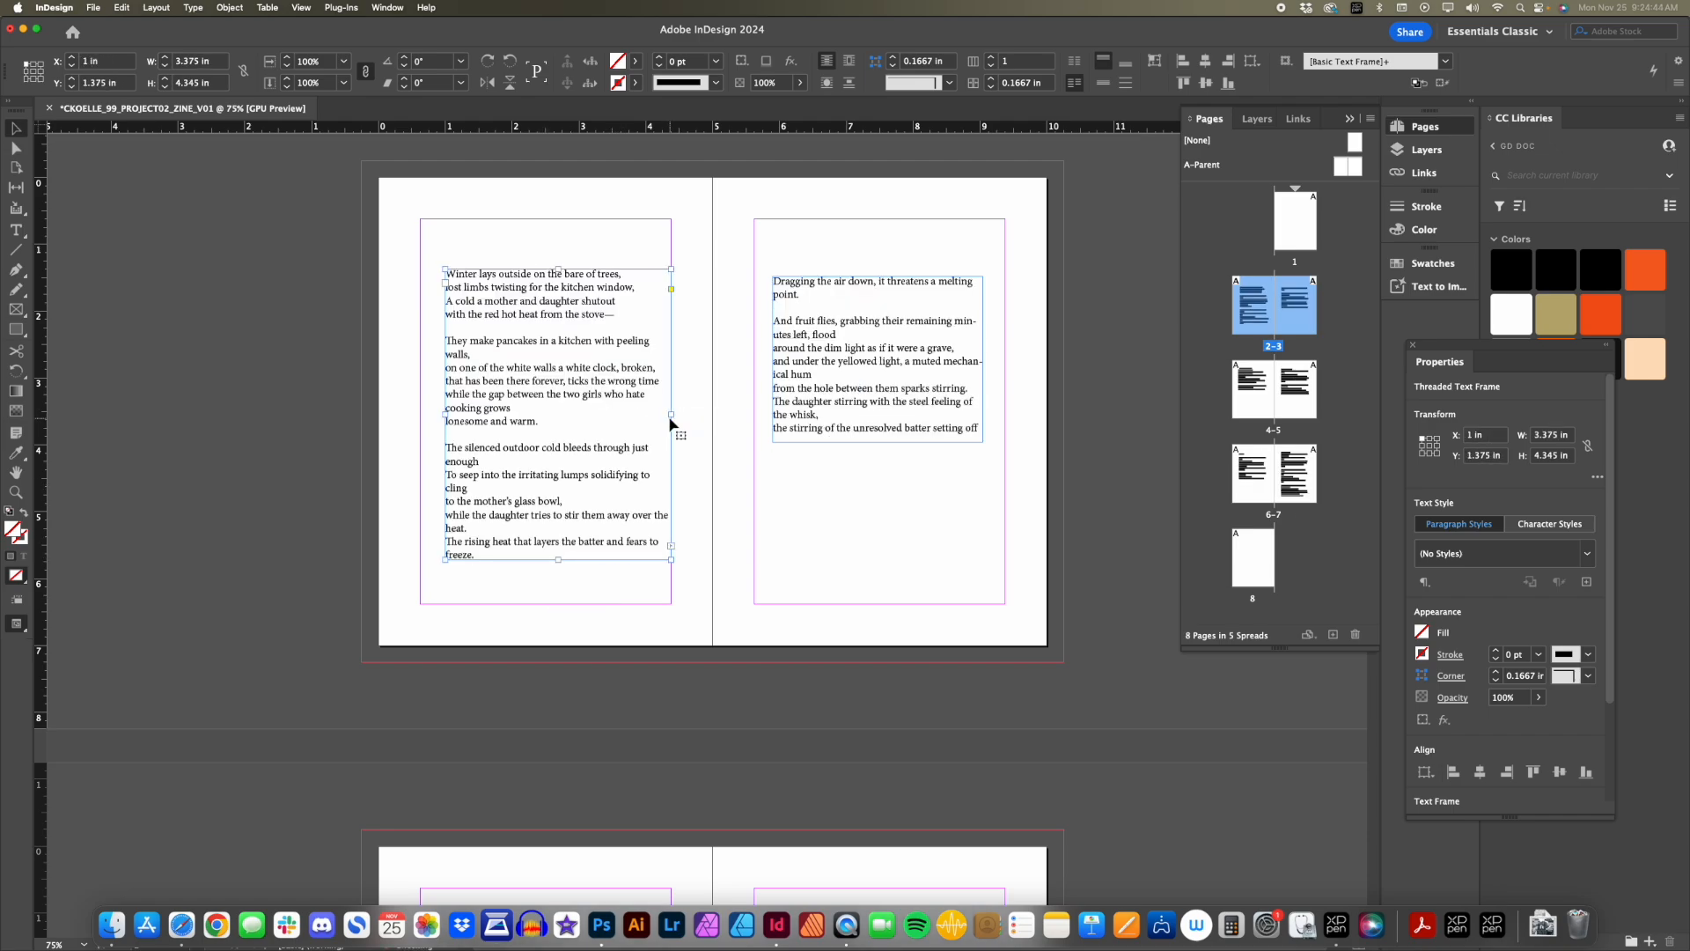
{"action": "left_click_drag", "start_coordinate": [447, 424], "coordinate": [501, 382]}
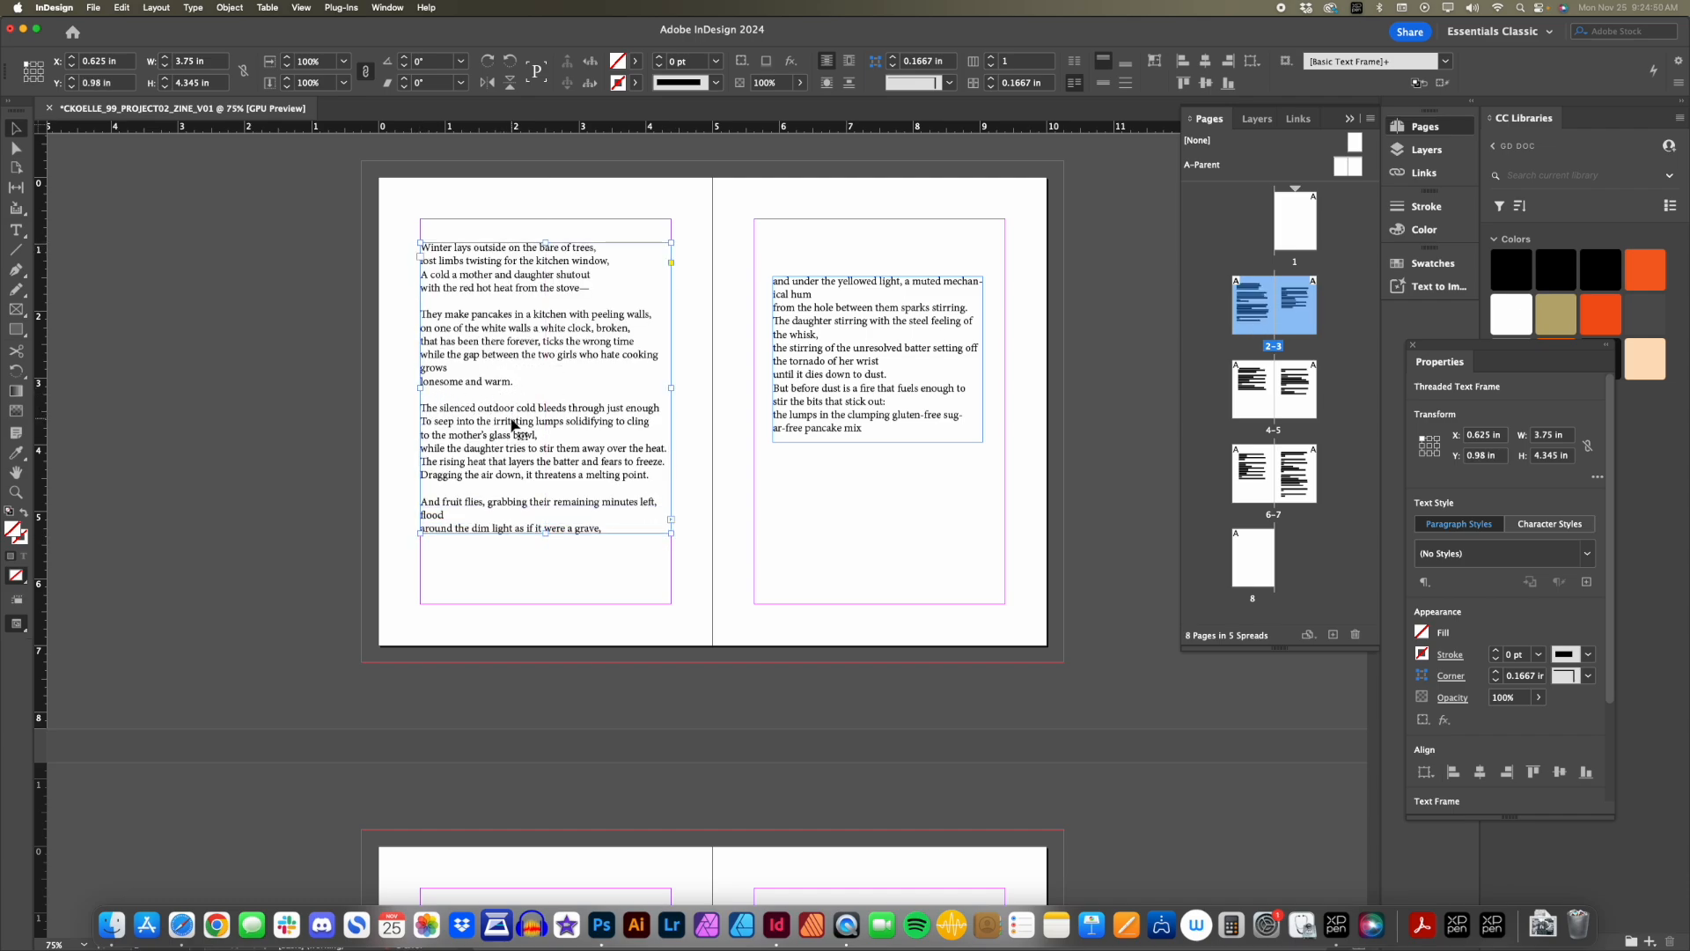
Enter the poem text on page 2, try selecting single lines, and select the entire threaded story.
{"action": "double_click", "coordinate": [532, 436]}
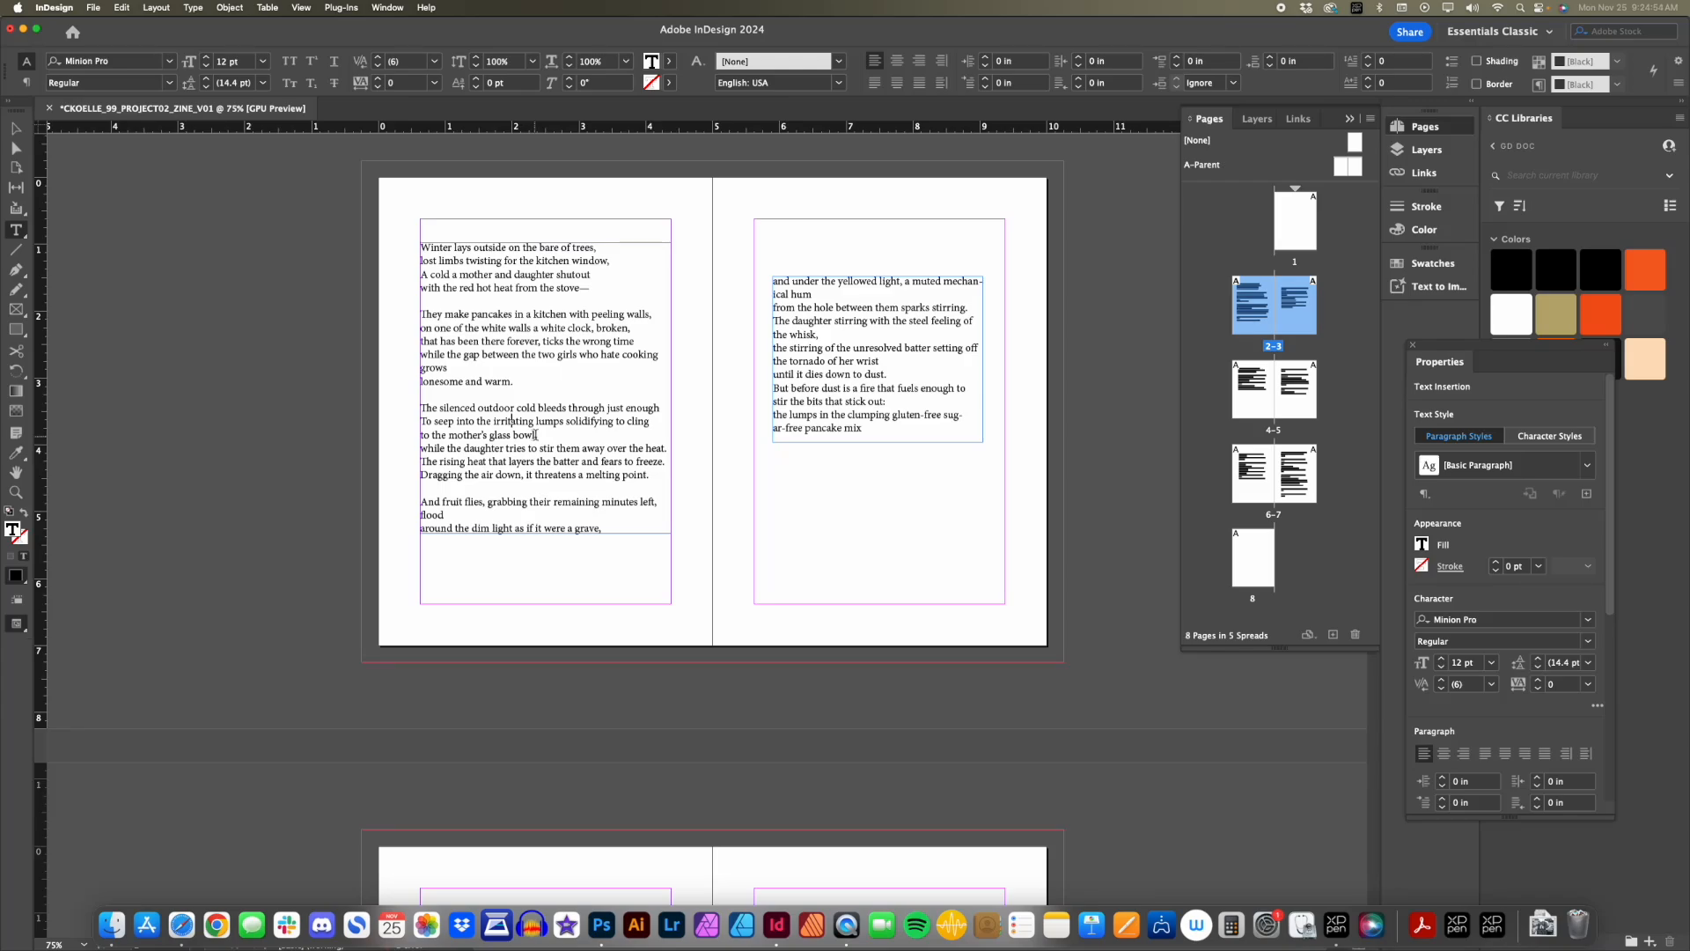
{"action": "triple_click", "coordinate": [502, 342]}
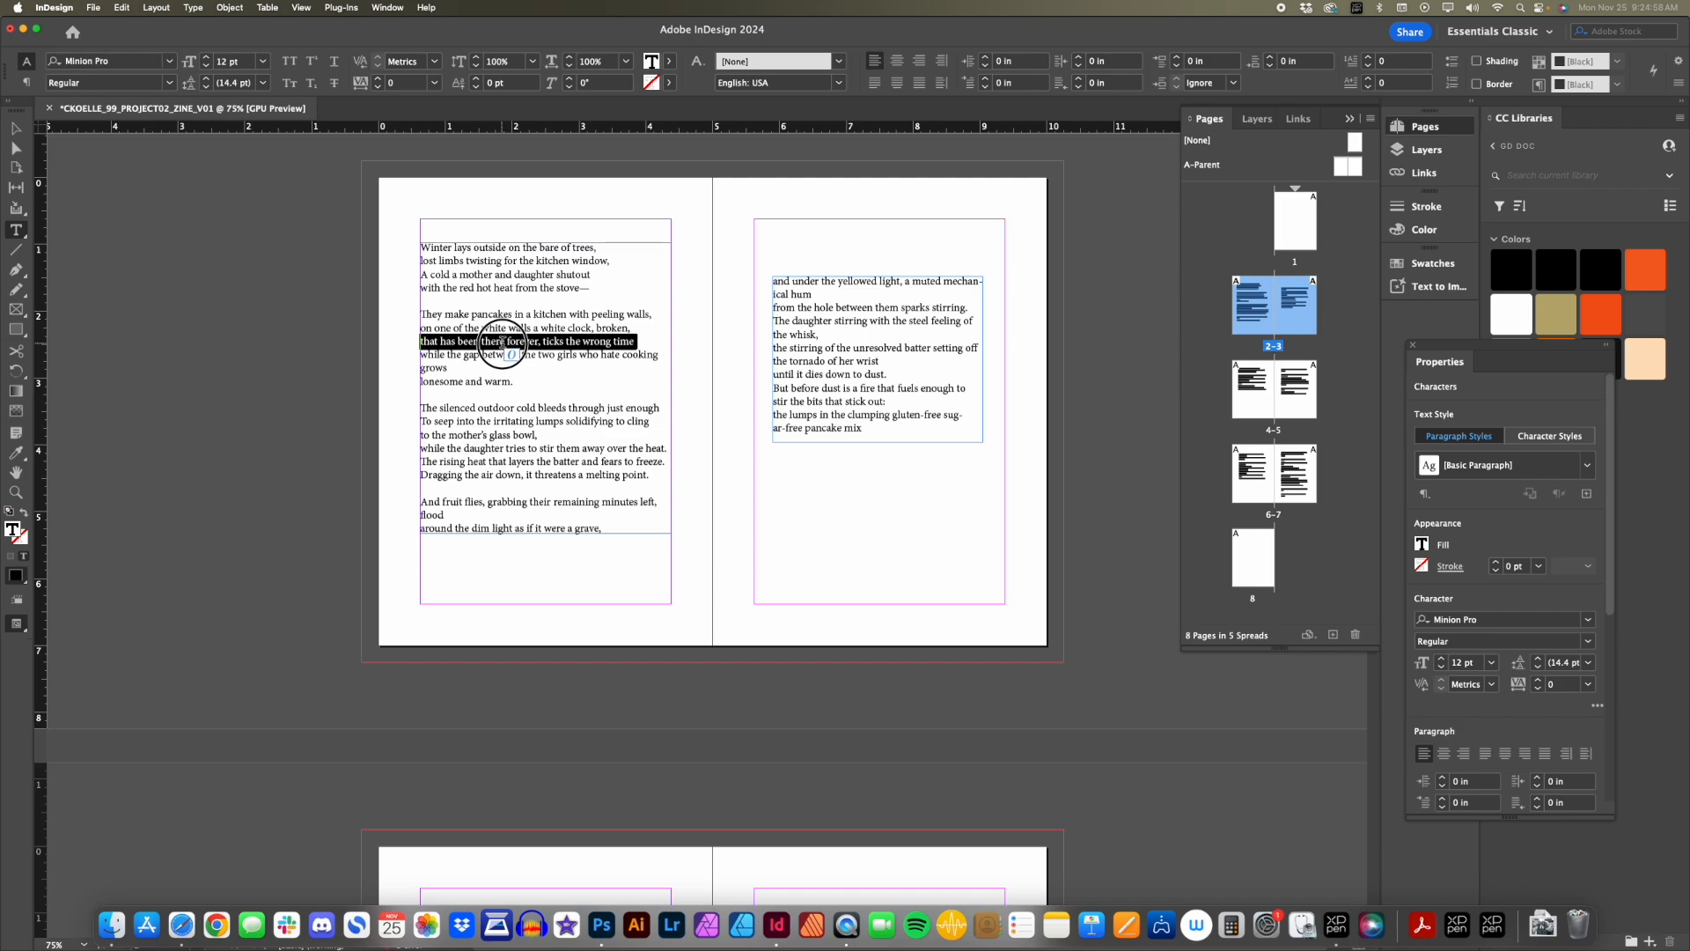
{"action": "left_click", "coordinate": [488, 341]}
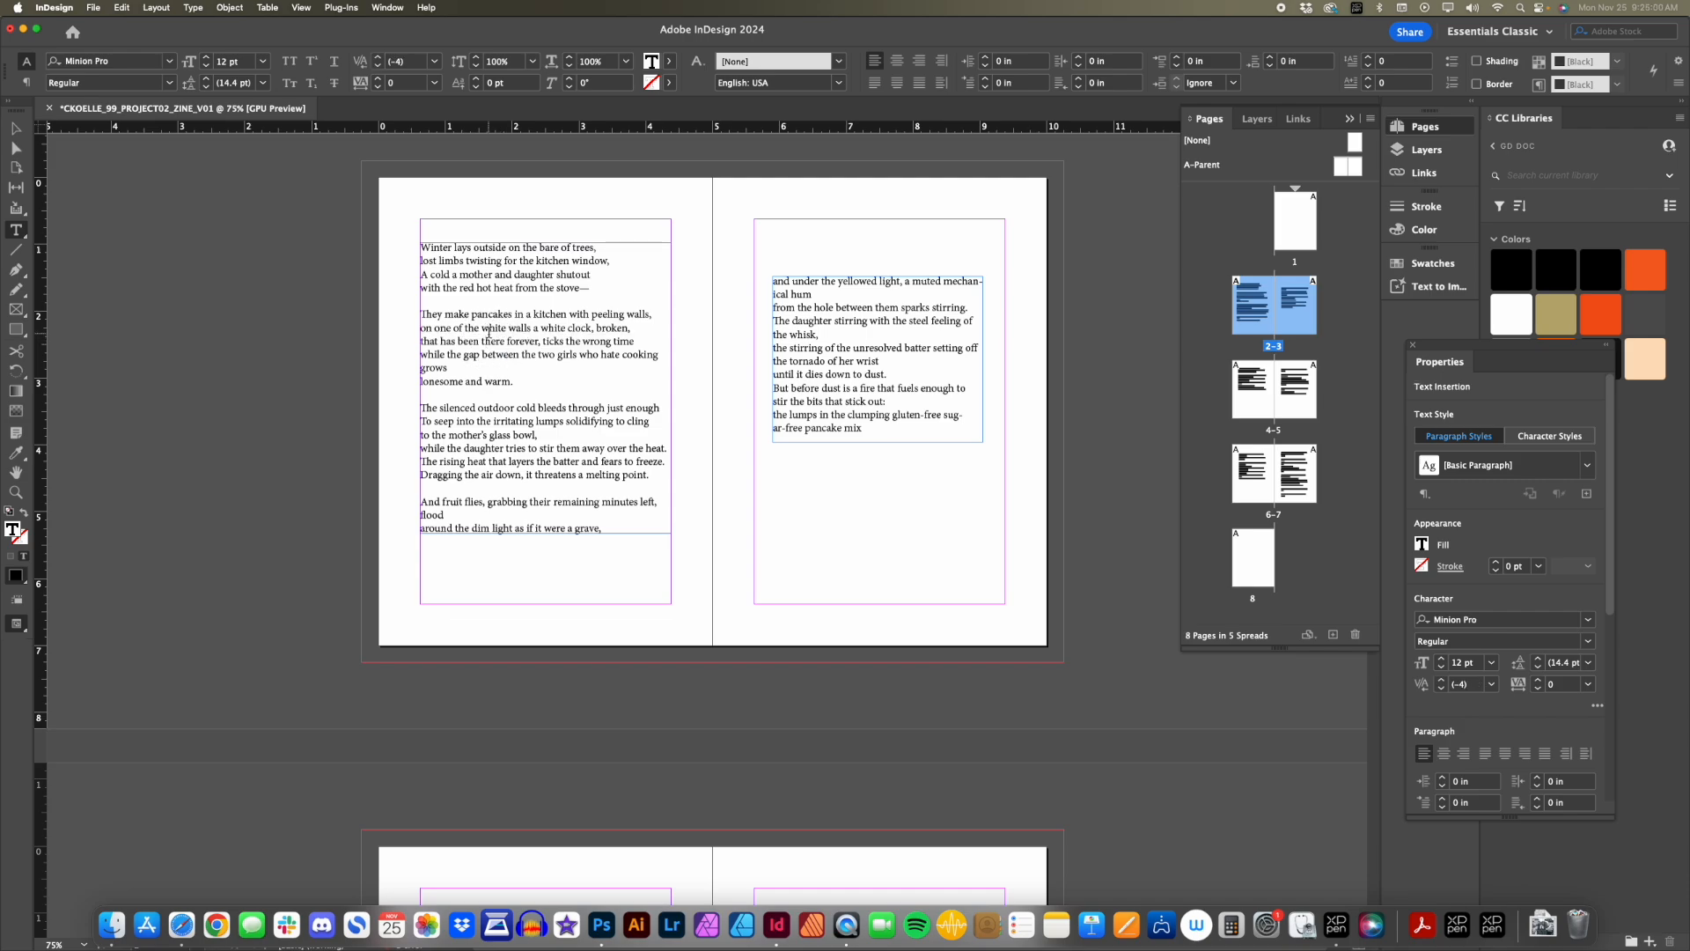
{"action": "left_click_drag", "start_coordinate": [489, 341], "coordinate": [566, 357]}
{"action": "triple_click", "coordinate": [494, 408]}
{"action": "left_click", "coordinate": [489, 326]}
{"action": "double_click", "coordinate": [565, 381]}
{"action": "key", "text": "super+a"}
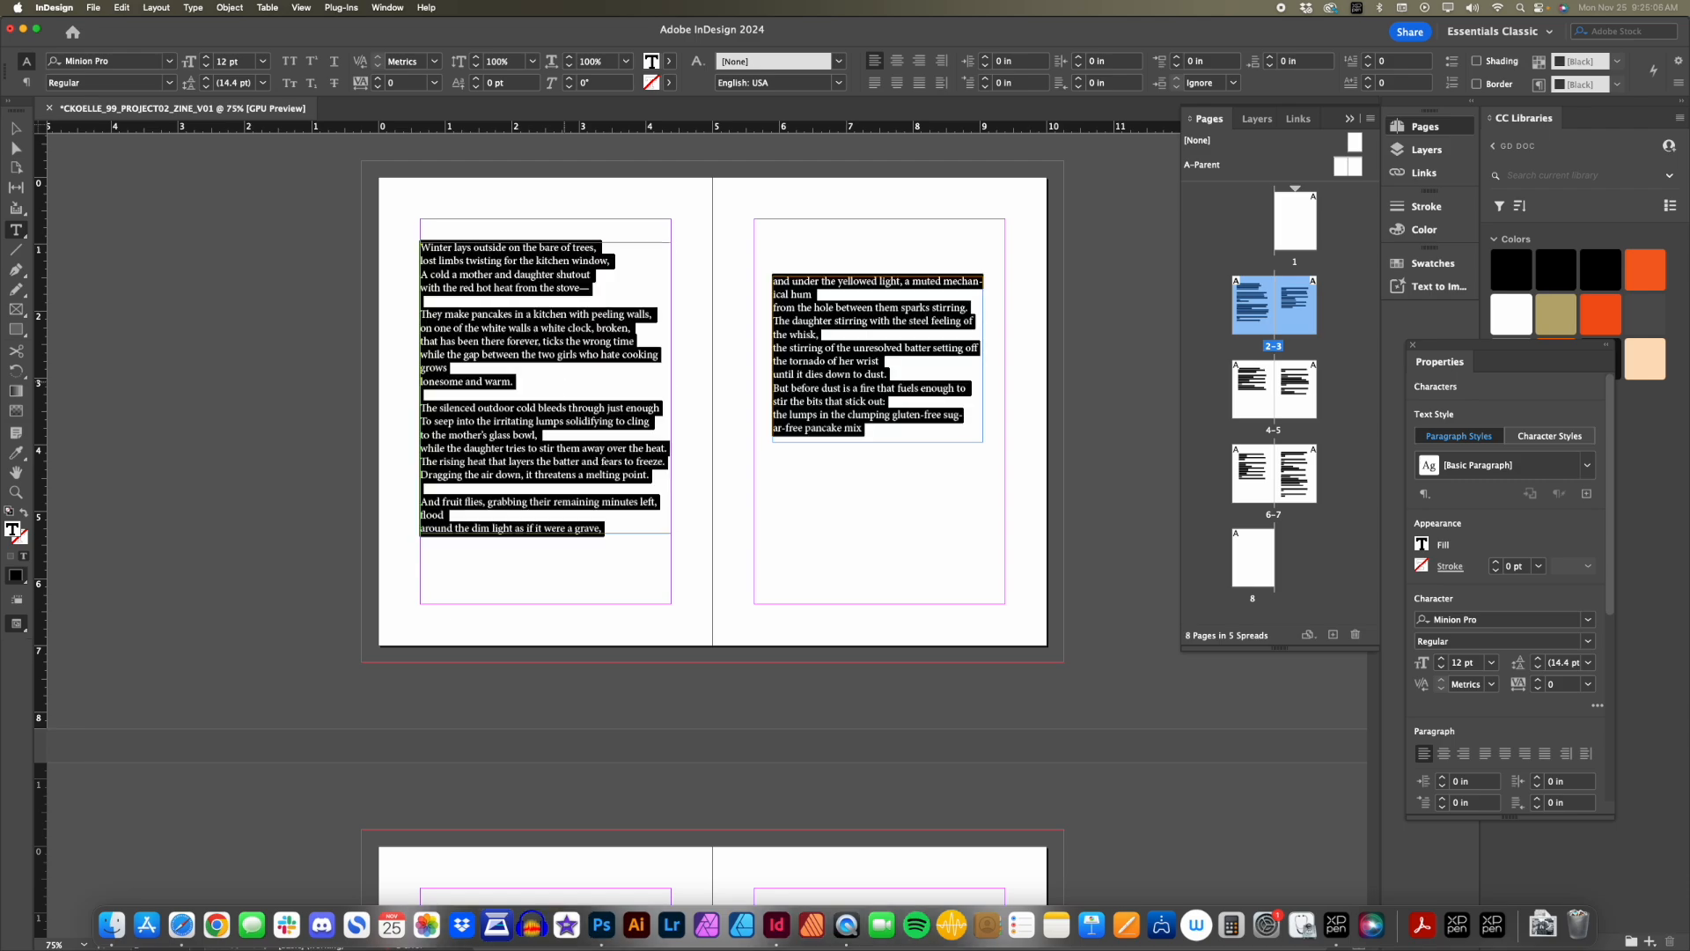
Examine how the text selection extends through the threaded frames on all spreads.
{"action": "scroll", "coordinate": [588, 398], "scroll_direction": "down", "scroll_amount": 10}
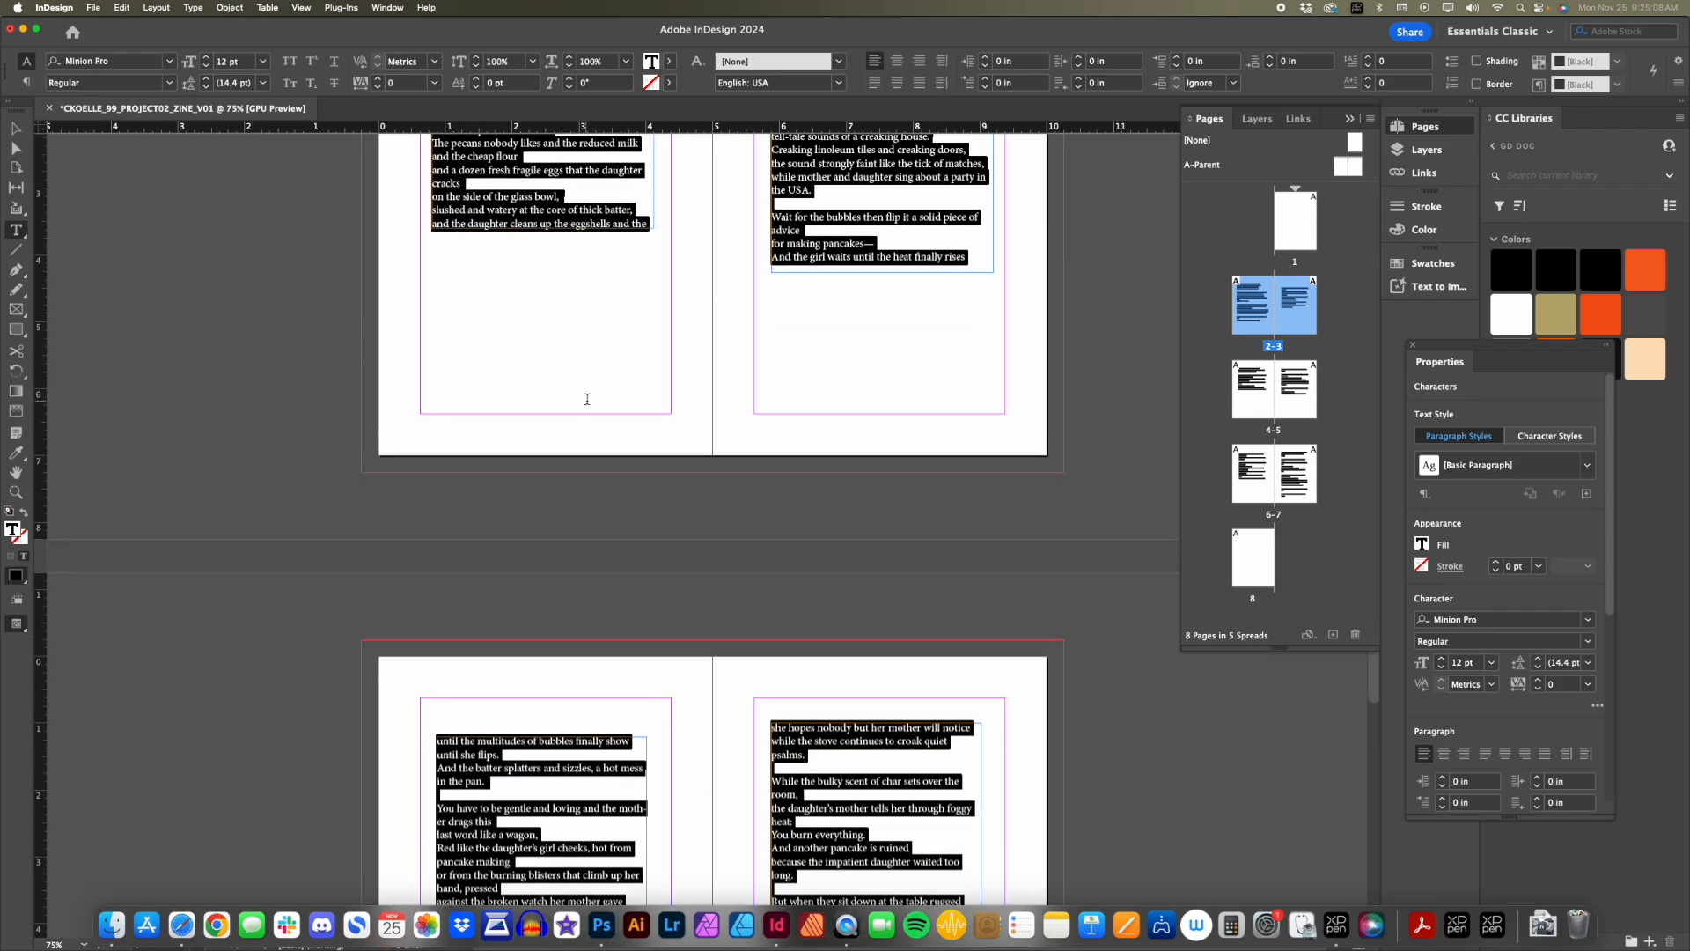
{"action": "scroll", "coordinate": [587, 399], "scroll_direction": "up", "scroll_amount": 3}
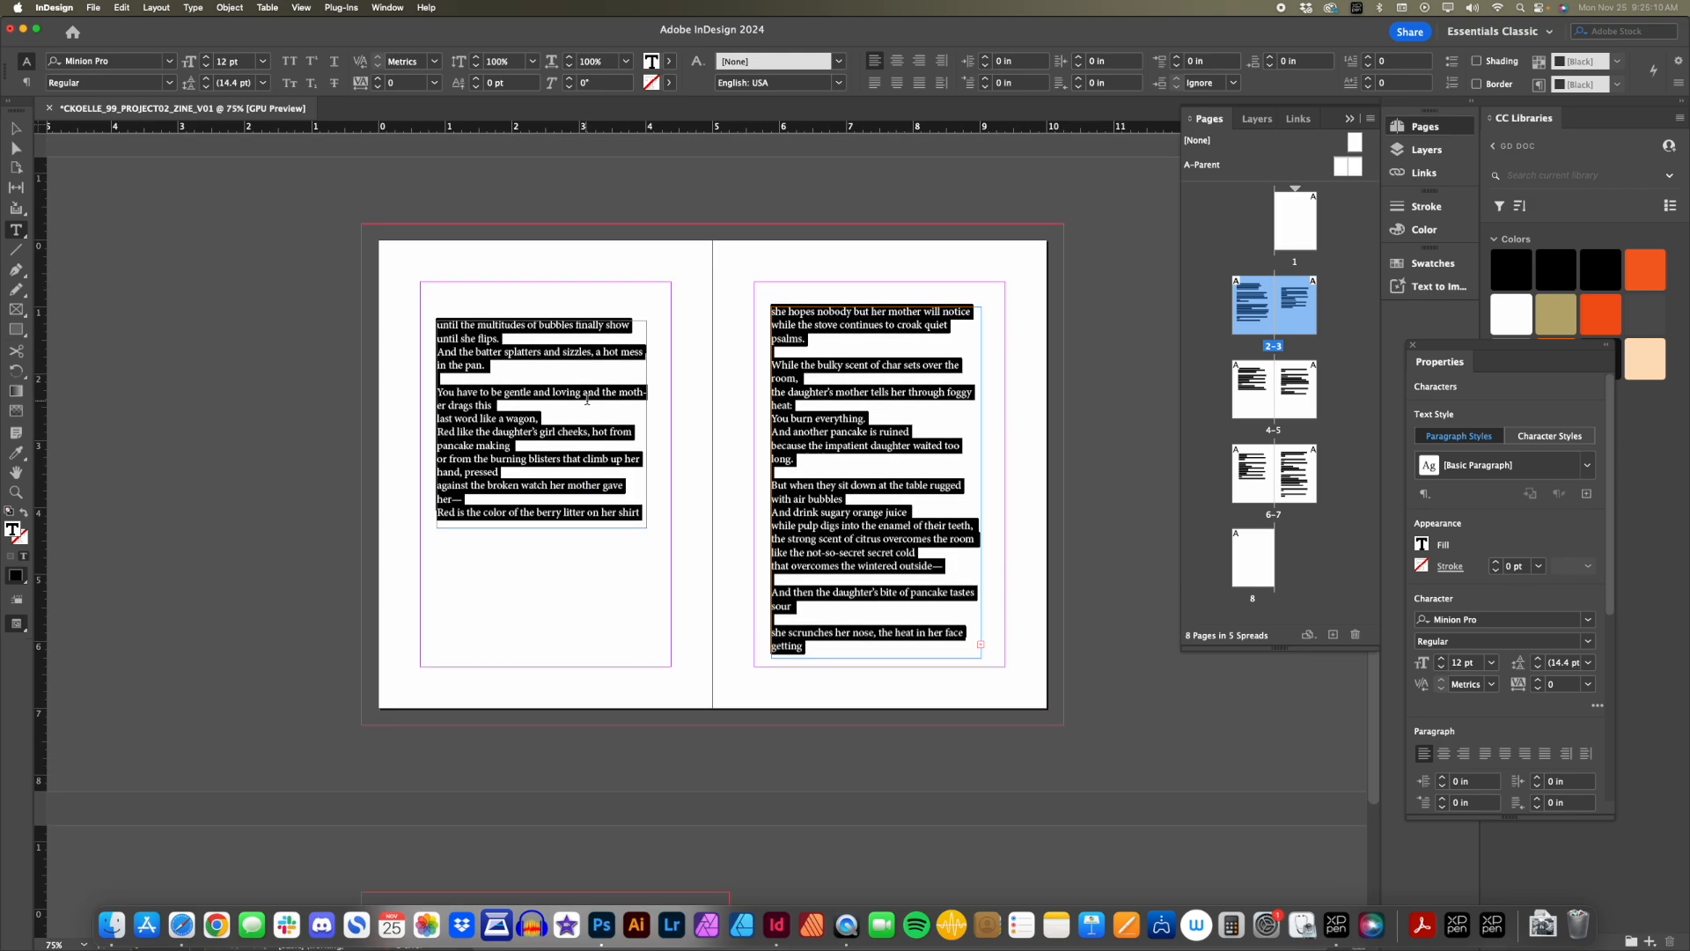
{"action": "scroll", "coordinate": [587, 399], "scroll_direction": "down", "scroll_amount": 12}
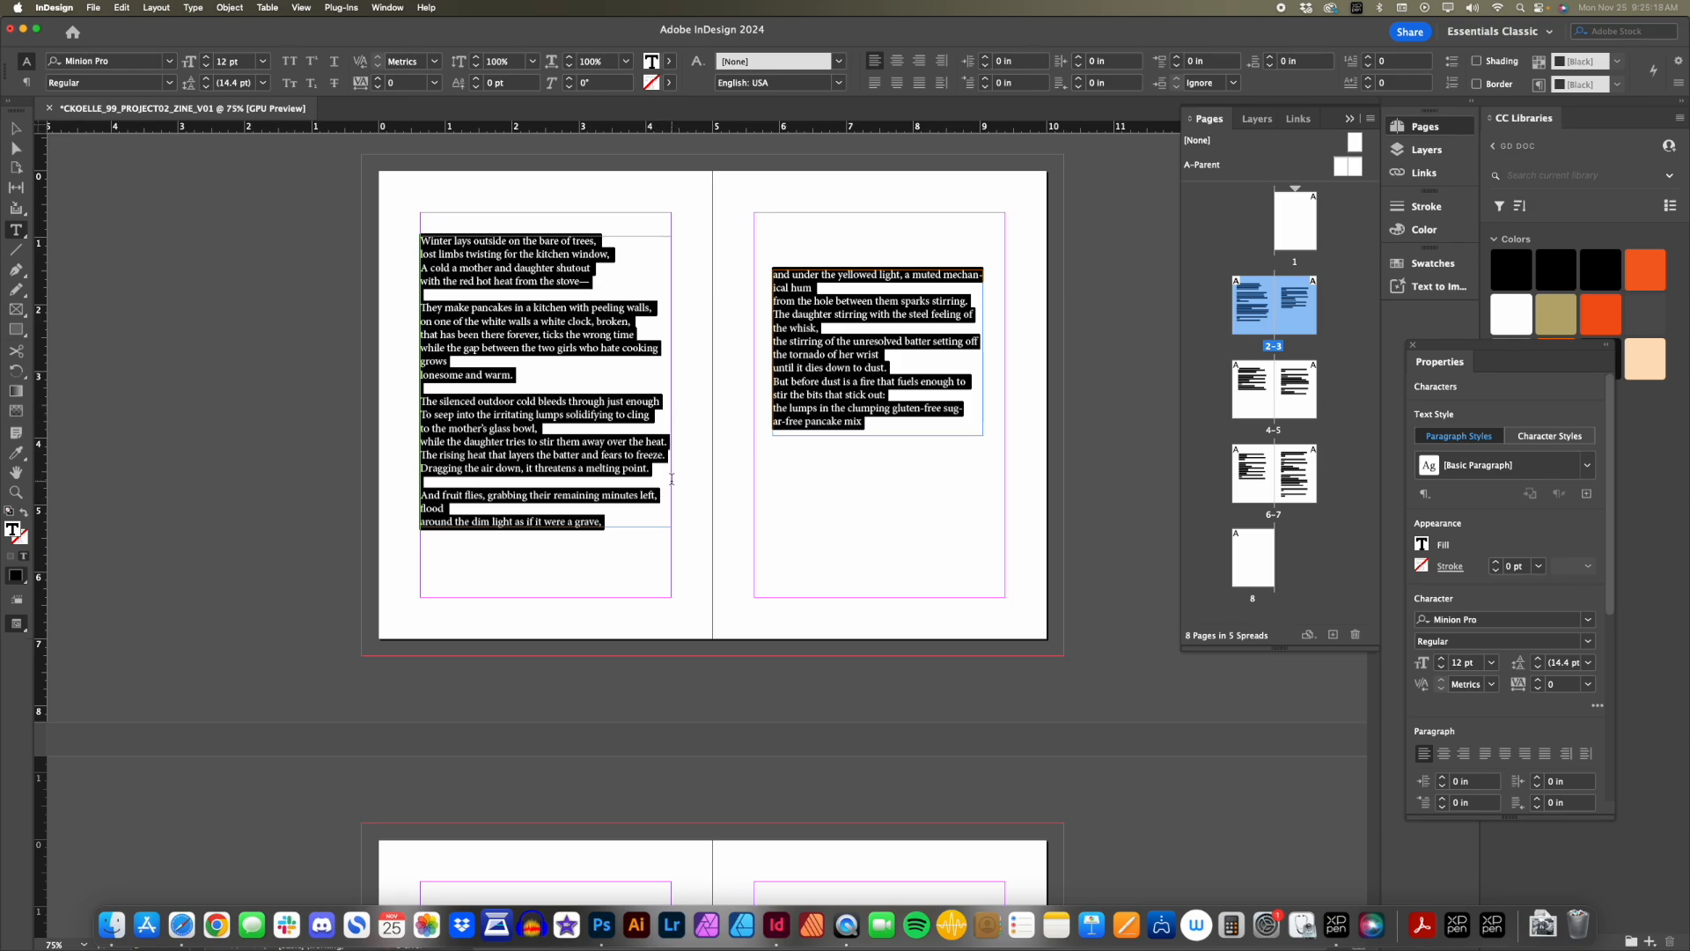
{"action": "scroll", "coordinate": [775, 524], "scroll_direction": "down", "scroll_amount": 8}
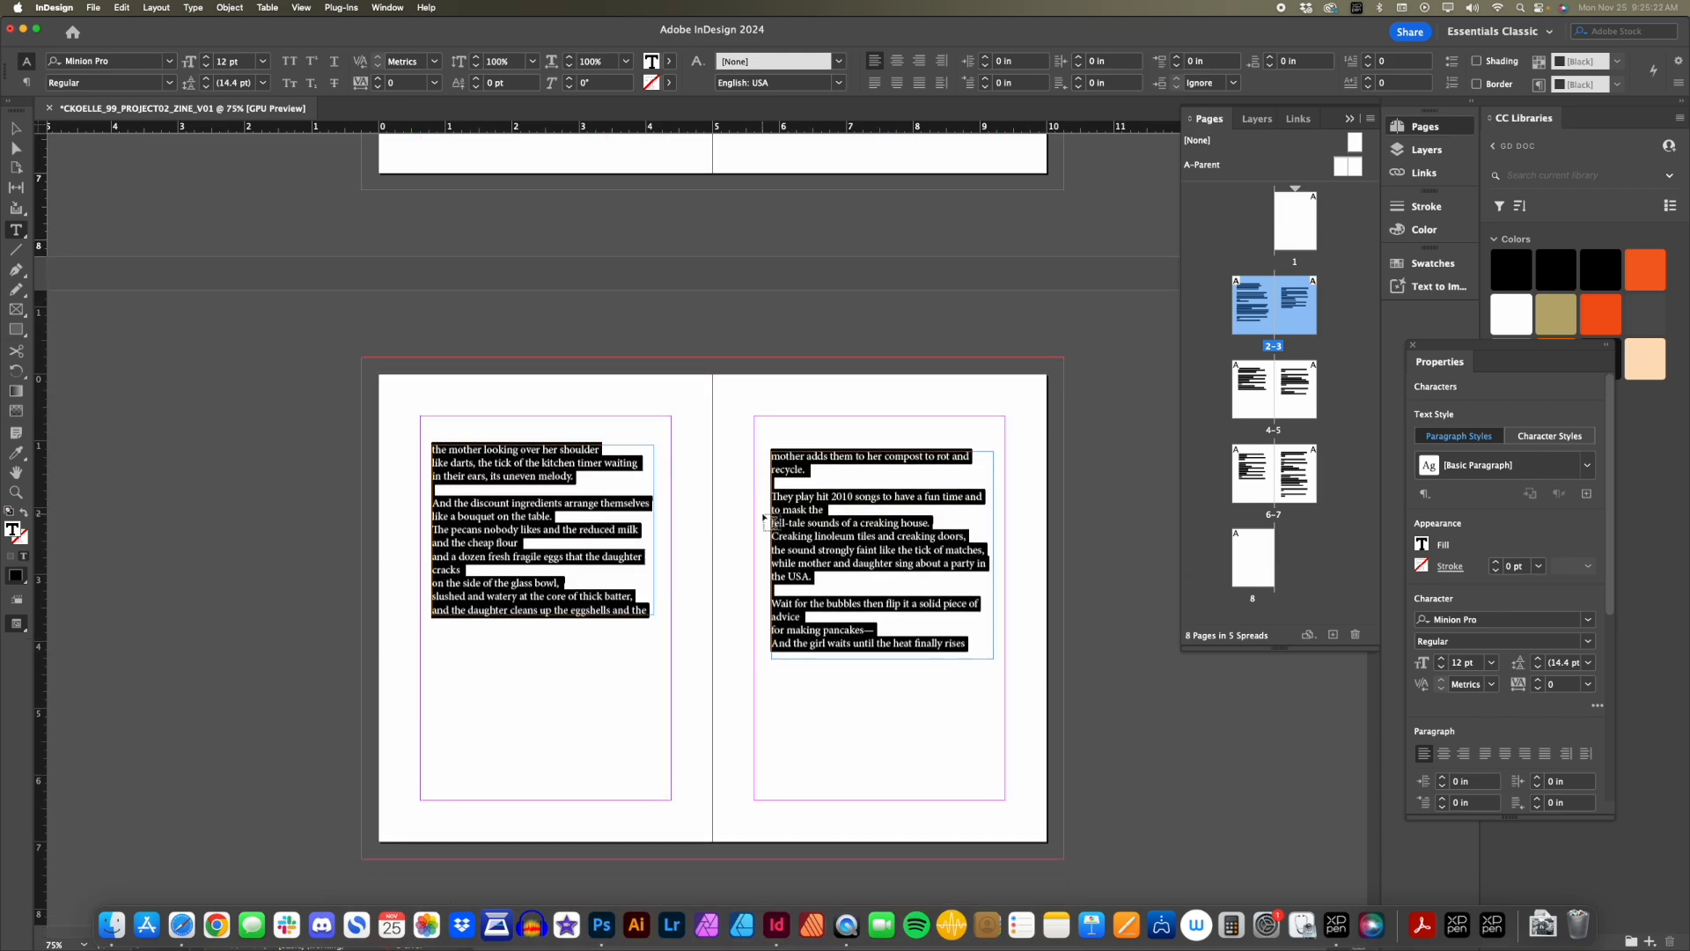
{"action": "scroll", "coordinate": [764, 519], "scroll_direction": "up", "scroll_amount": 2}
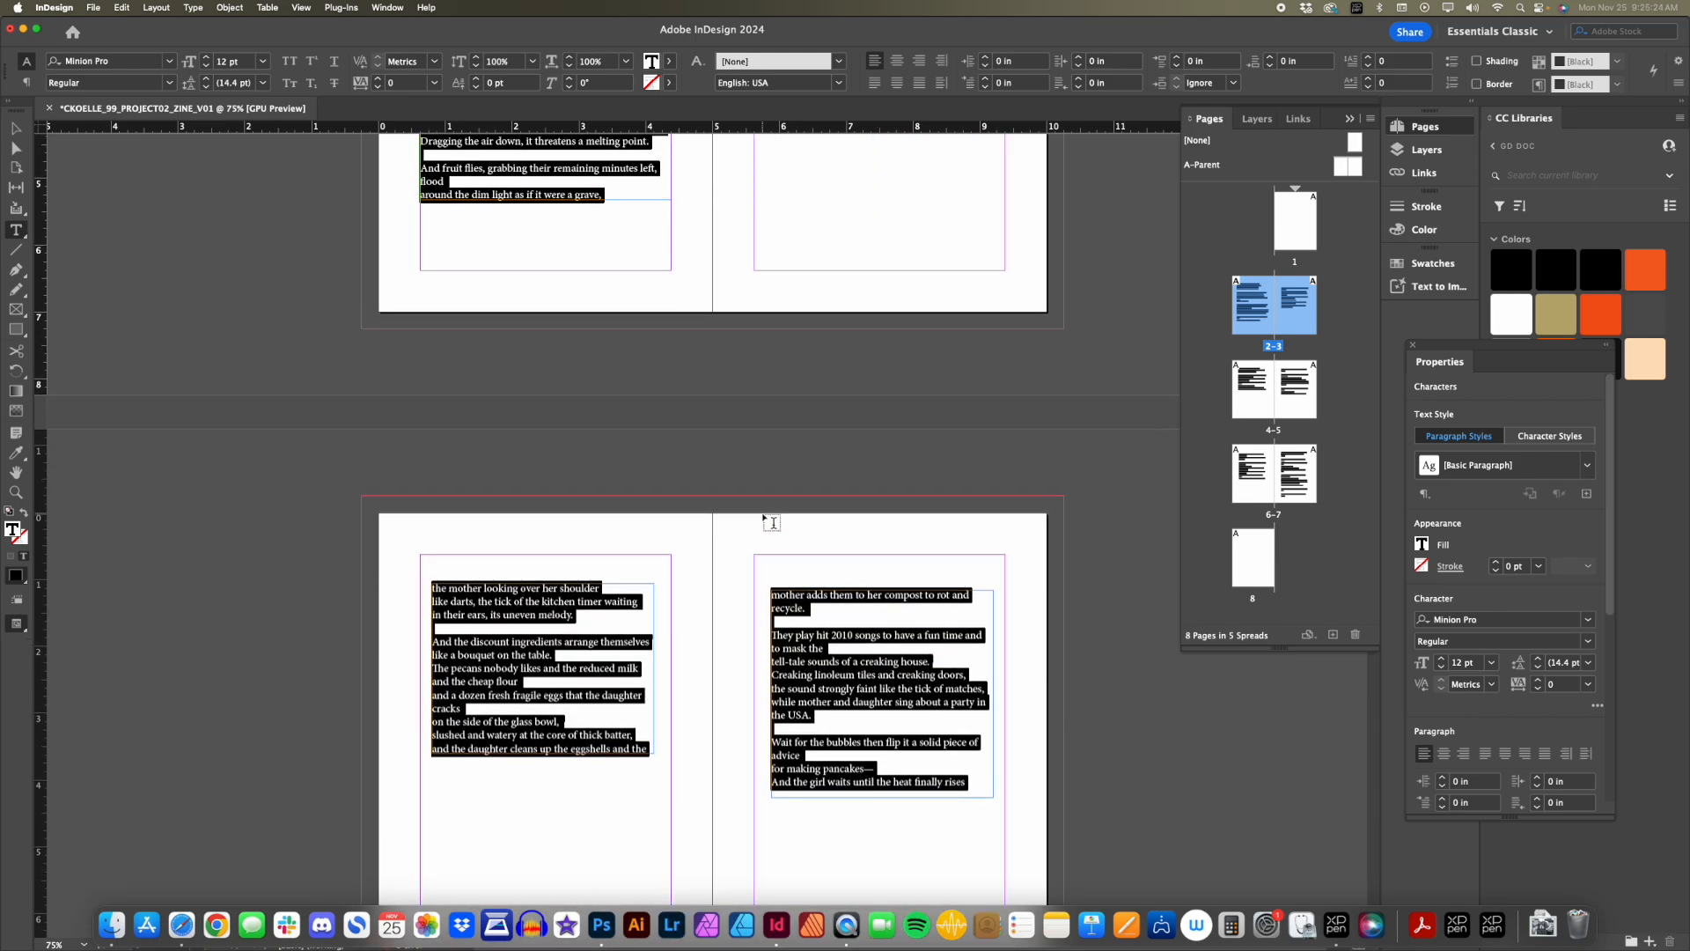
{"action": "scroll", "coordinate": [764, 519], "scroll_direction": "up", "scroll_amount": 3}
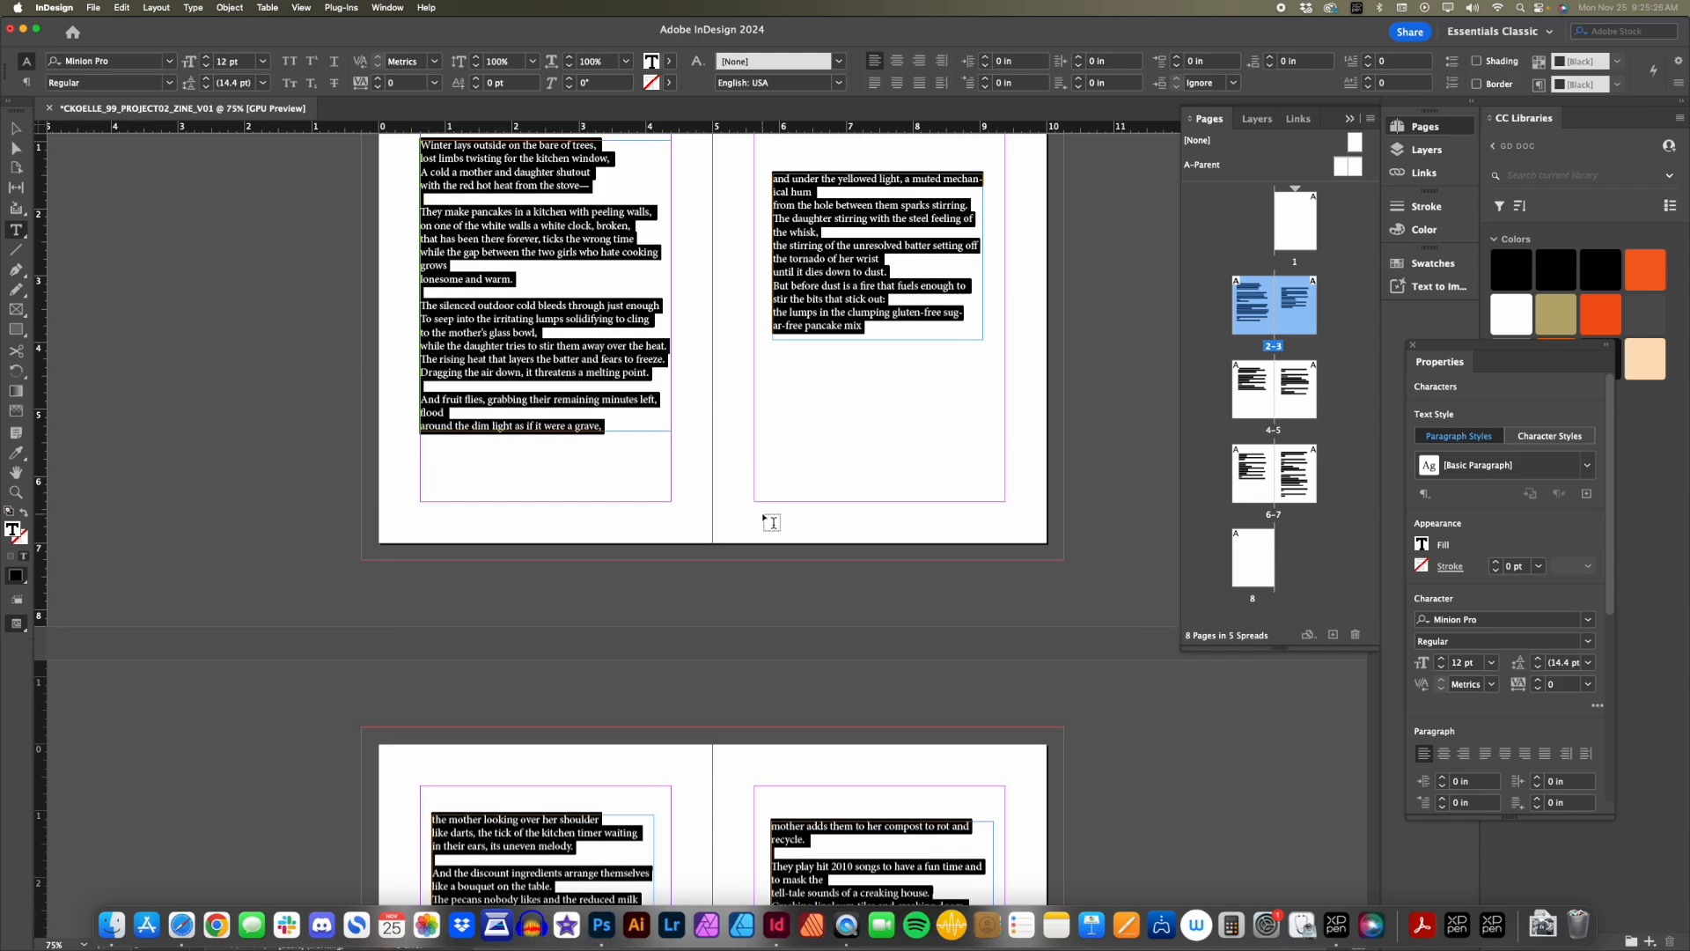
{"action": "scroll", "coordinate": [764, 519], "scroll_direction": "down", "scroll_amount": 2}
{"action": "scroll", "coordinate": [770, 522], "scroll_direction": "down", "scroll_amount": 10}
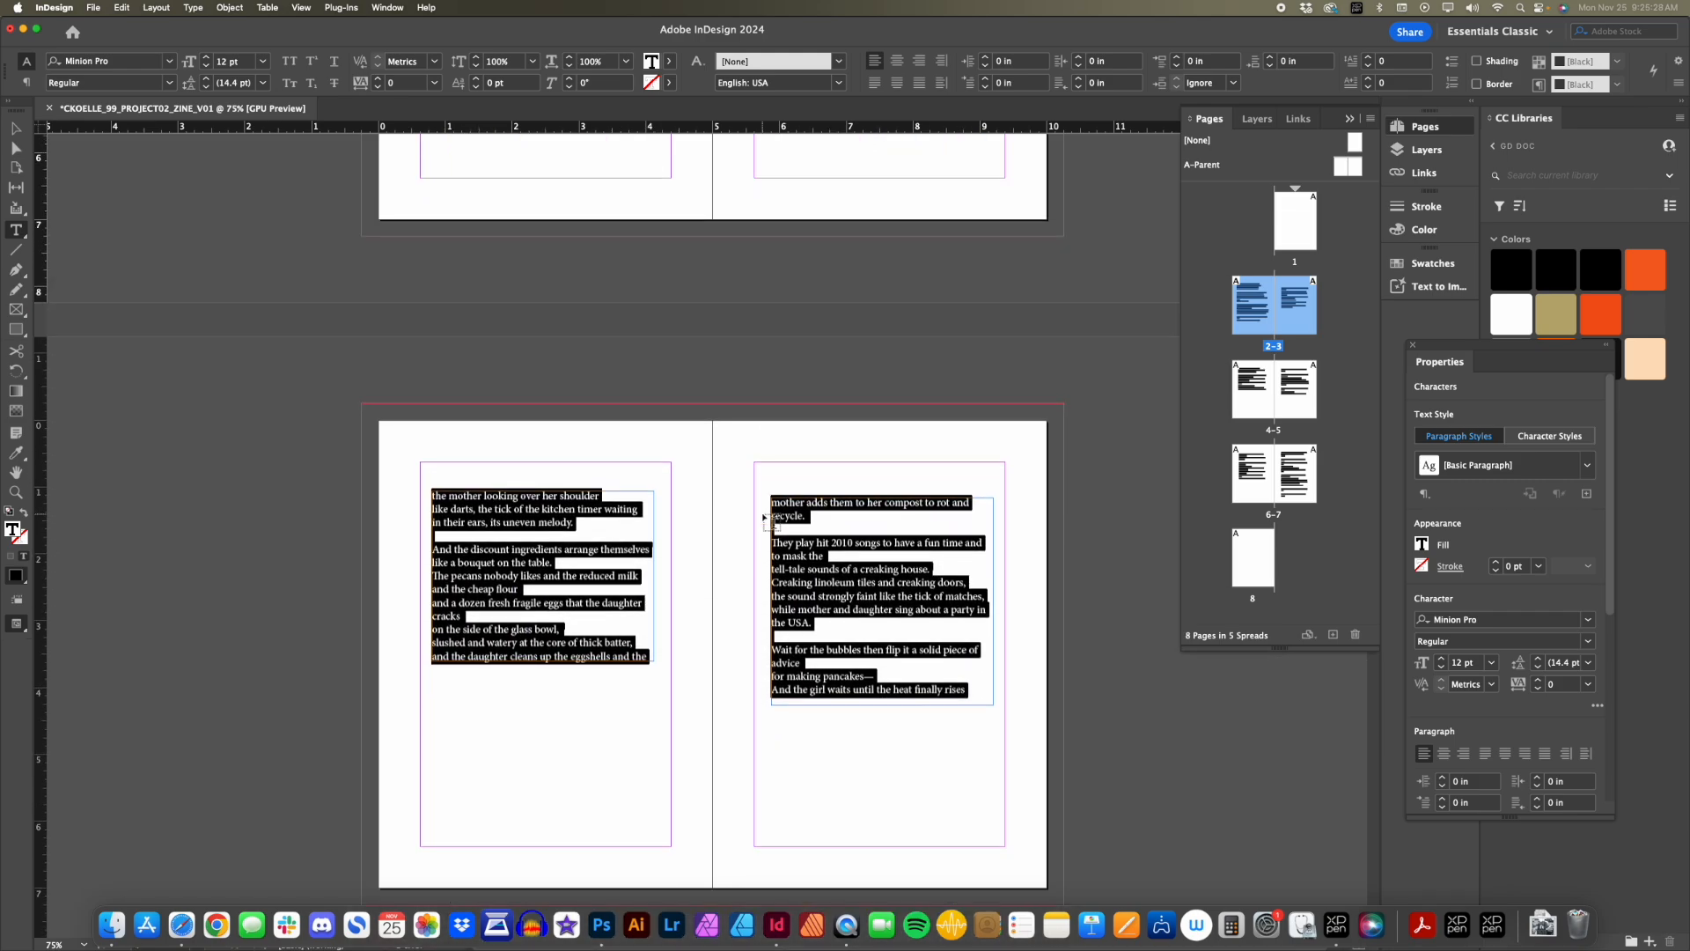
{"action": "scroll", "coordinate": [766, 519], "scroll_direction": "up", "scroll_amount": 7}
{"action": "scroll", "coordinate": [764, 518], "scroll_direction": "up", "scroll_amount": 6}
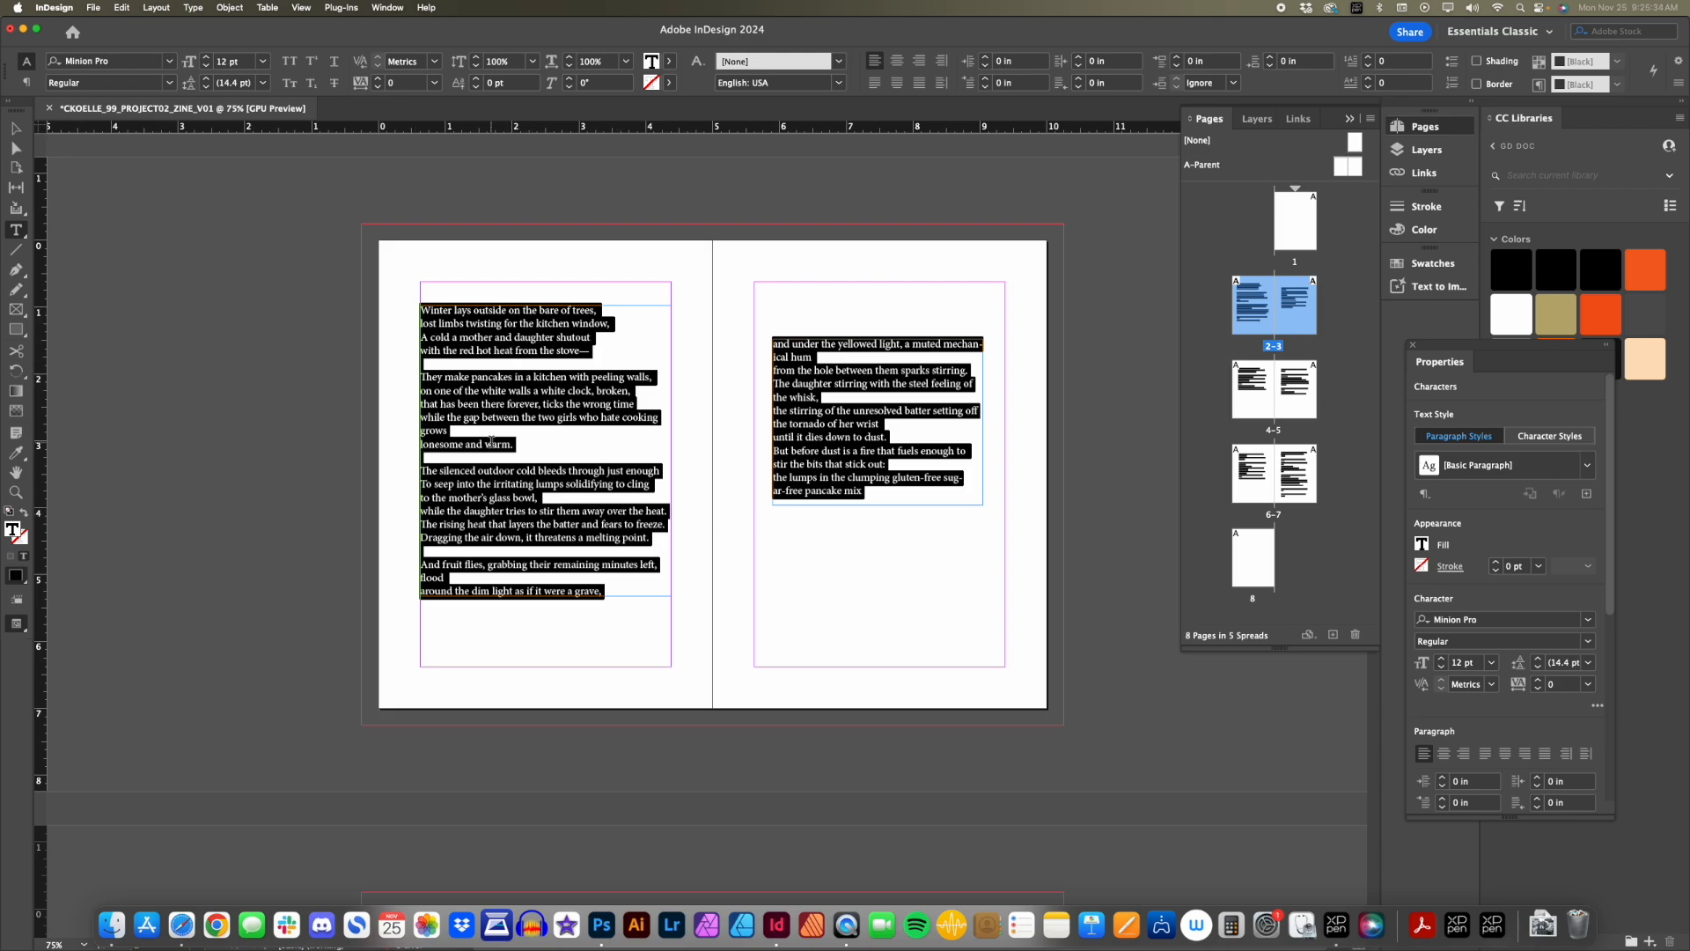
Select the whole threaded poem and set its font size to 10 pt.
{"action": "left_click", "coordinate": [515, 402]}
{"action": "key", "text": "super+a"}
{"action": "scroll", "coordinate": [693, 484], "scroll_direction": "down", "scroll_amount": 5}
{"action": "scroll", "coordinate": [694, 484], "scroll_direction": "up", "scroll_amount": 4}
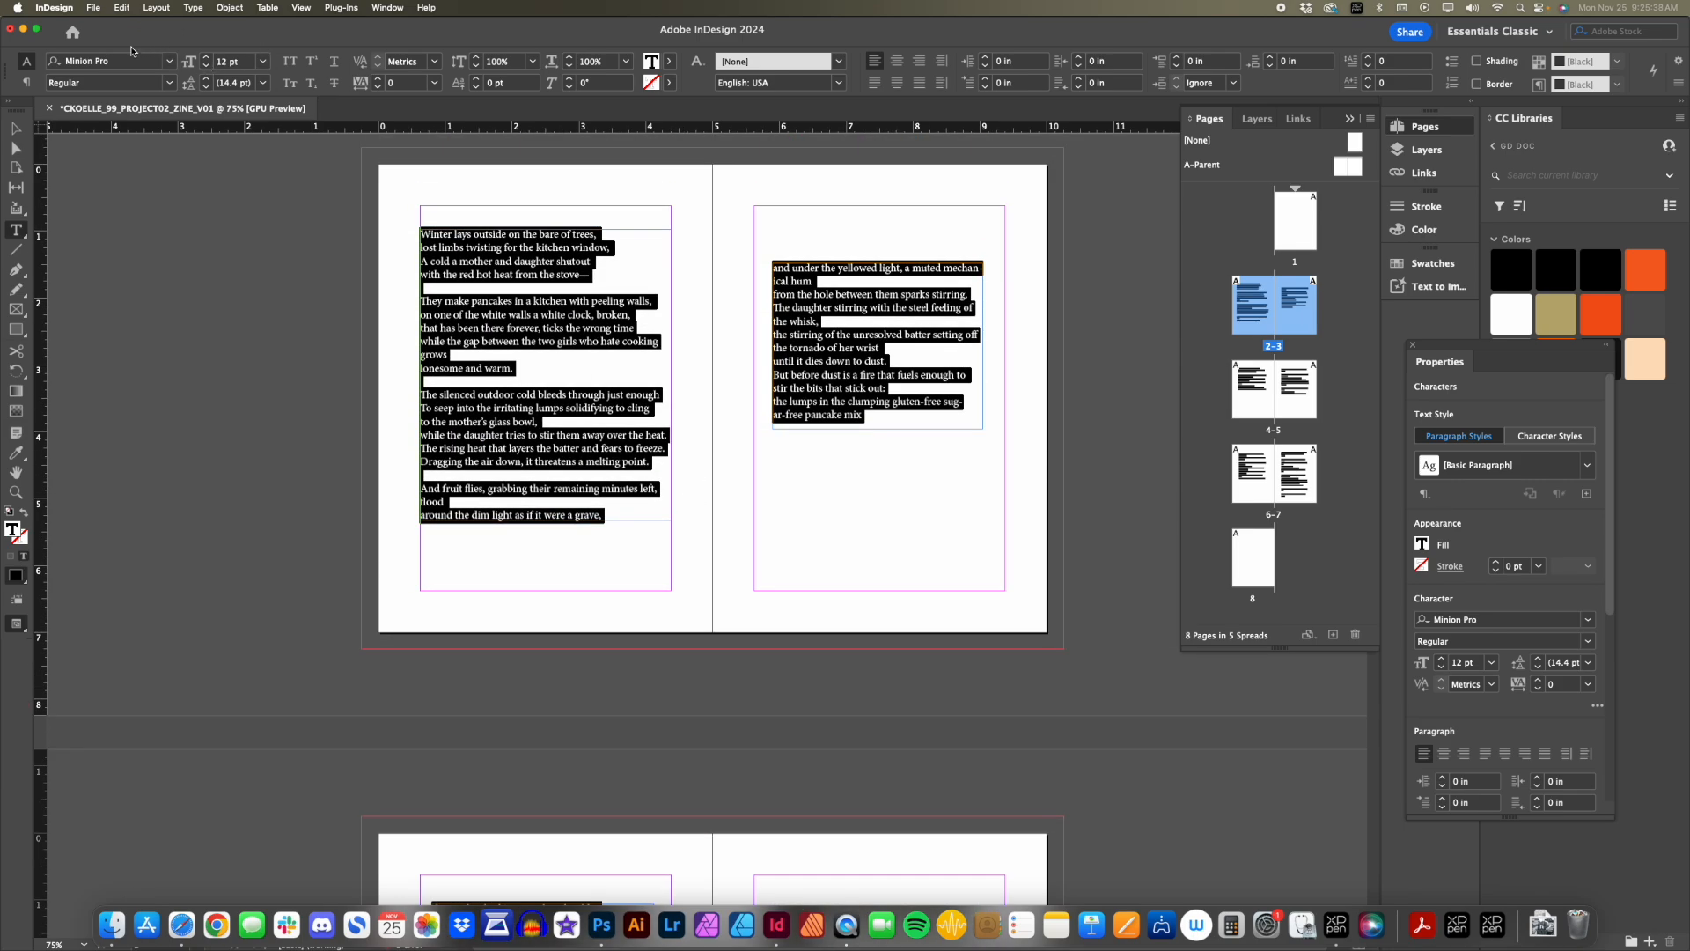
{"action": "left_click", "coordinate": [209, 66]}
{"action": "left_click", "coordinate": [209, 67]}
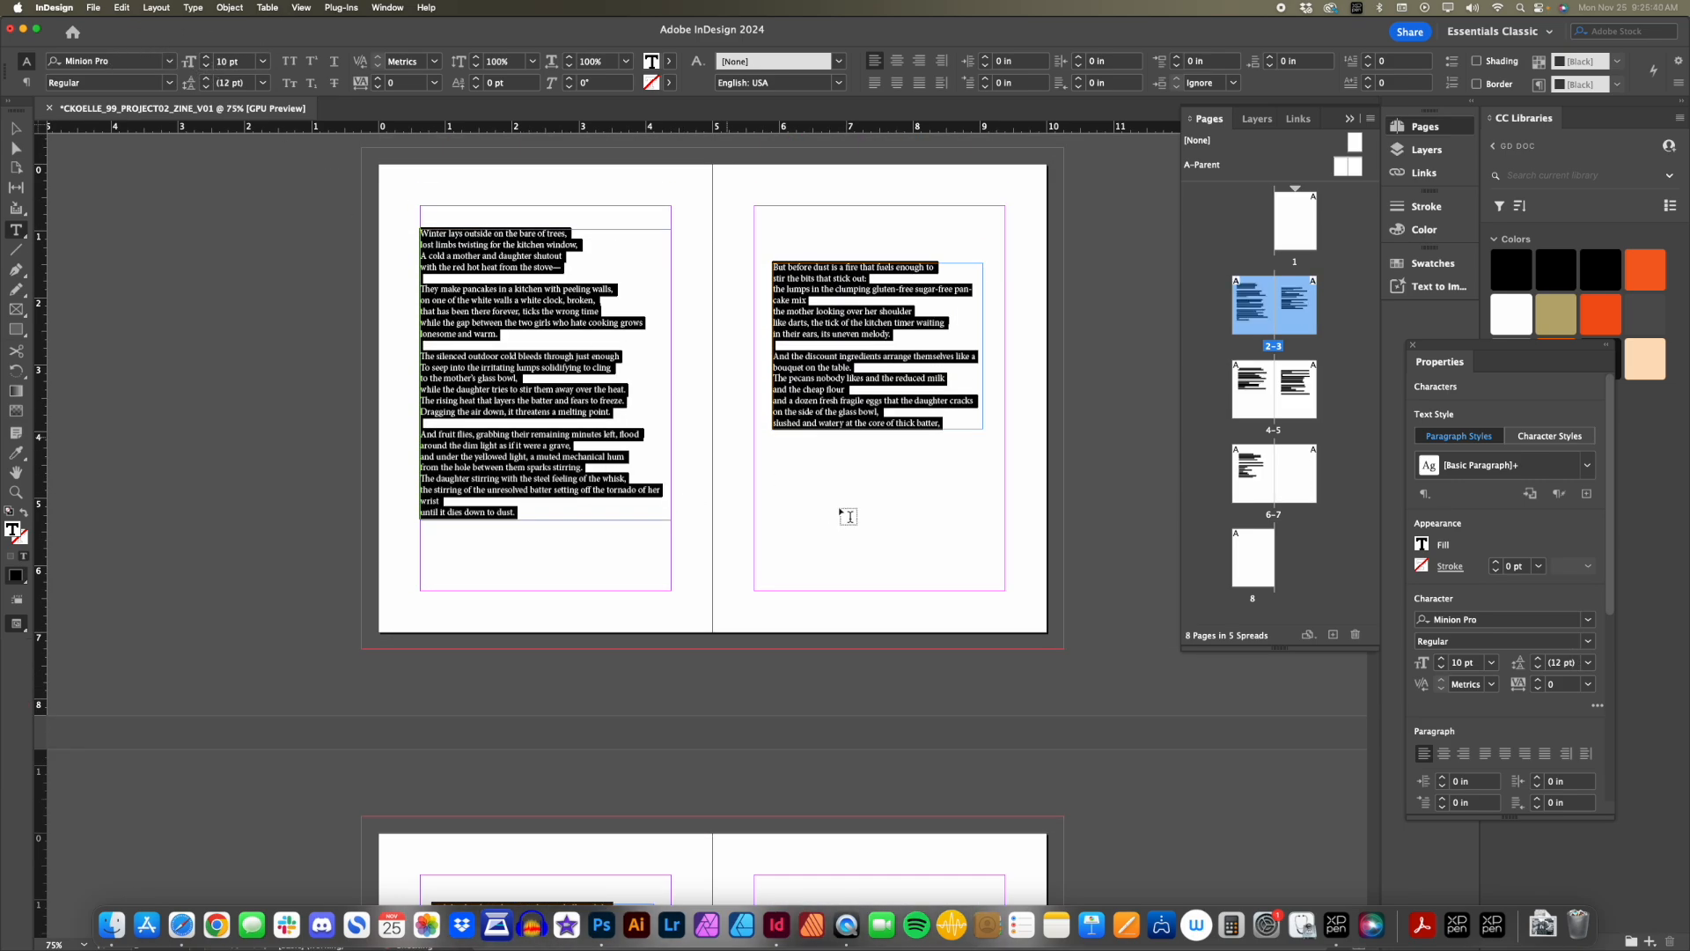
{"action": "scroll", "coordinate": [845, 523], "scroll_direction": "down", "scroll_amount": 5}
{"action": "scroll", "coordinate": [832, 524], "scroll_direction": "up", "scroll_amount": 7}
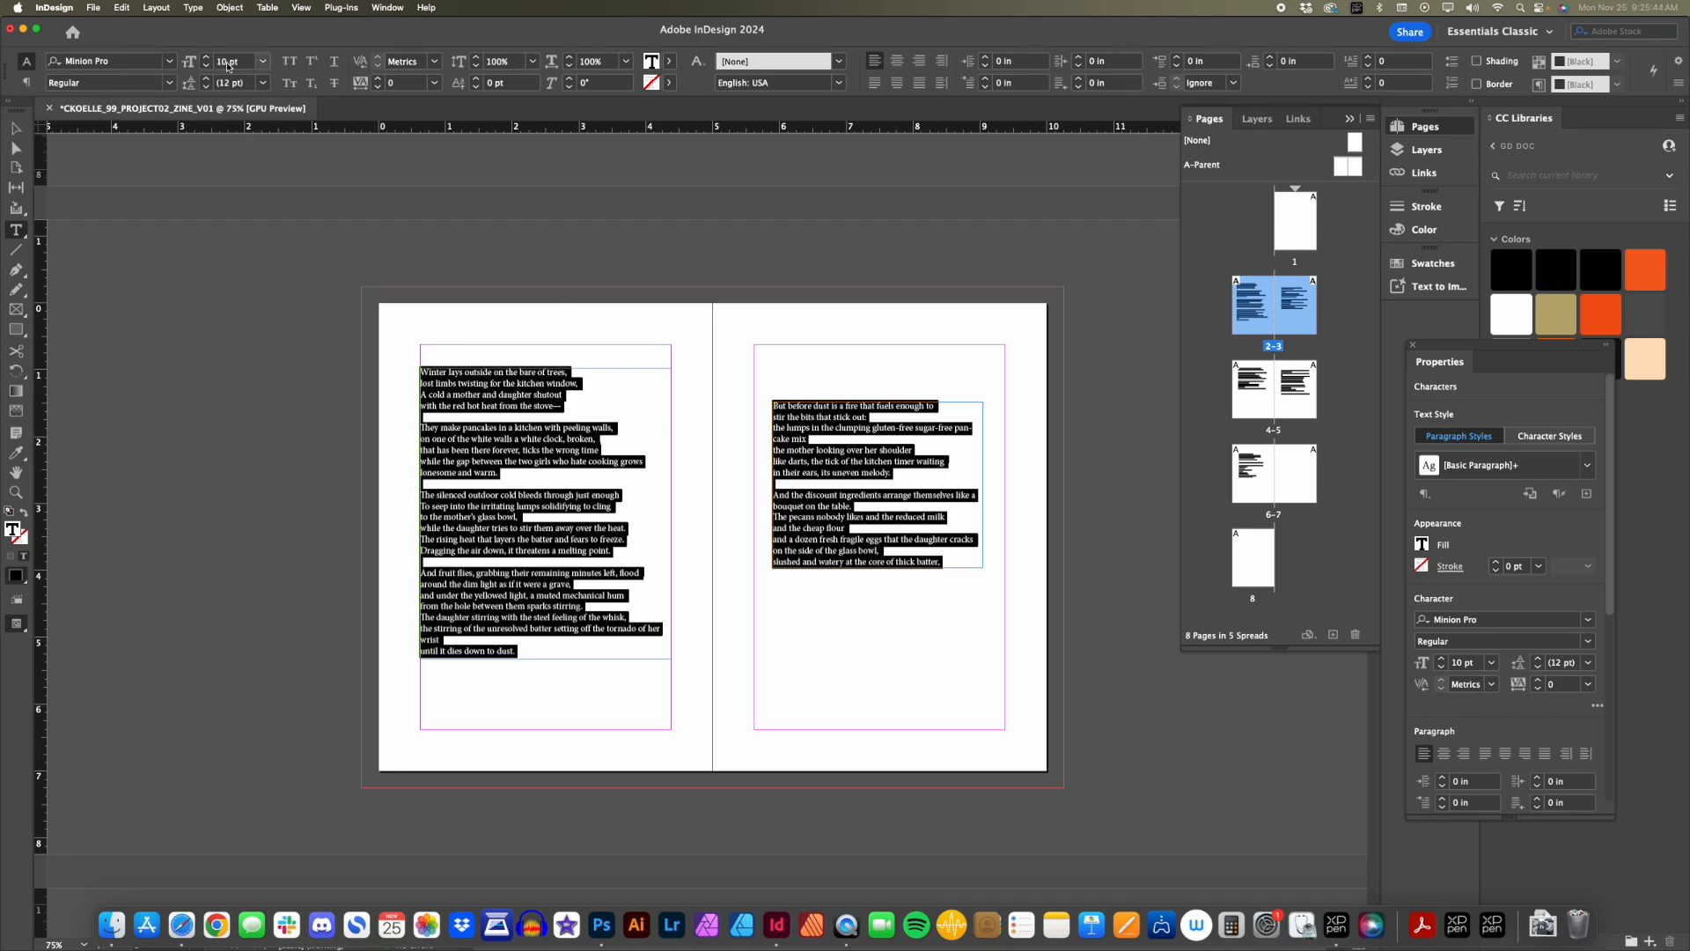
Set the selected poem's typeface to Acumin Variable Concept in the Regular style.
{"action": "left_click", "coordinate": [169, 60]}
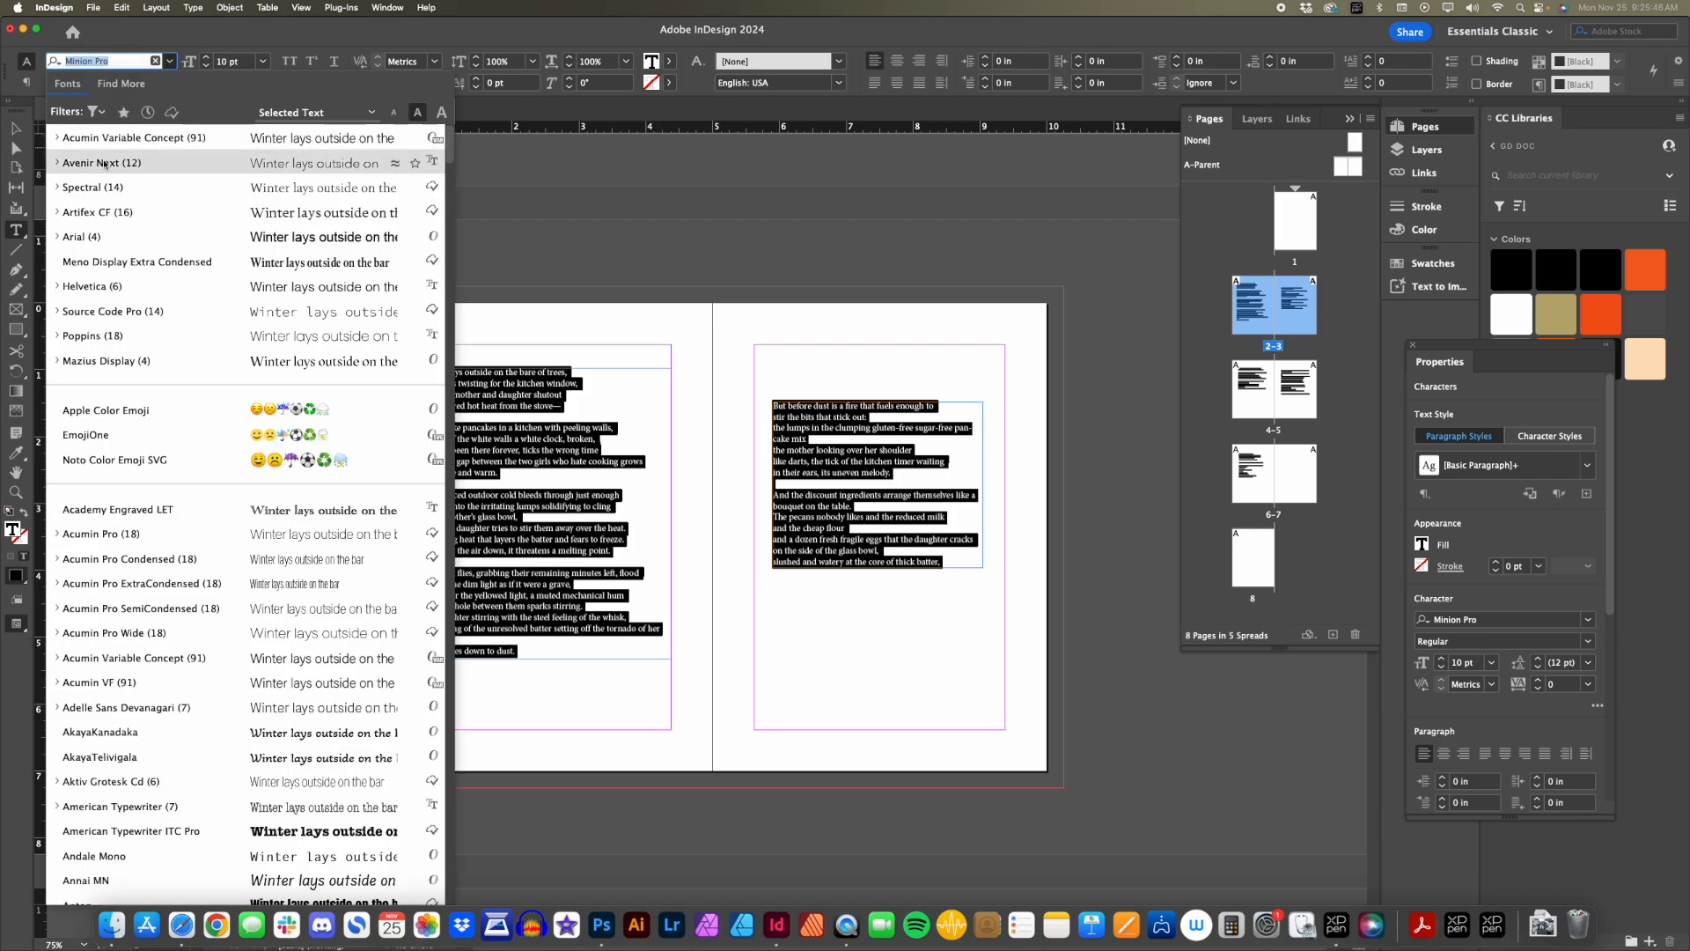
{"action": "left_click", "coordinate": [57, 138]}
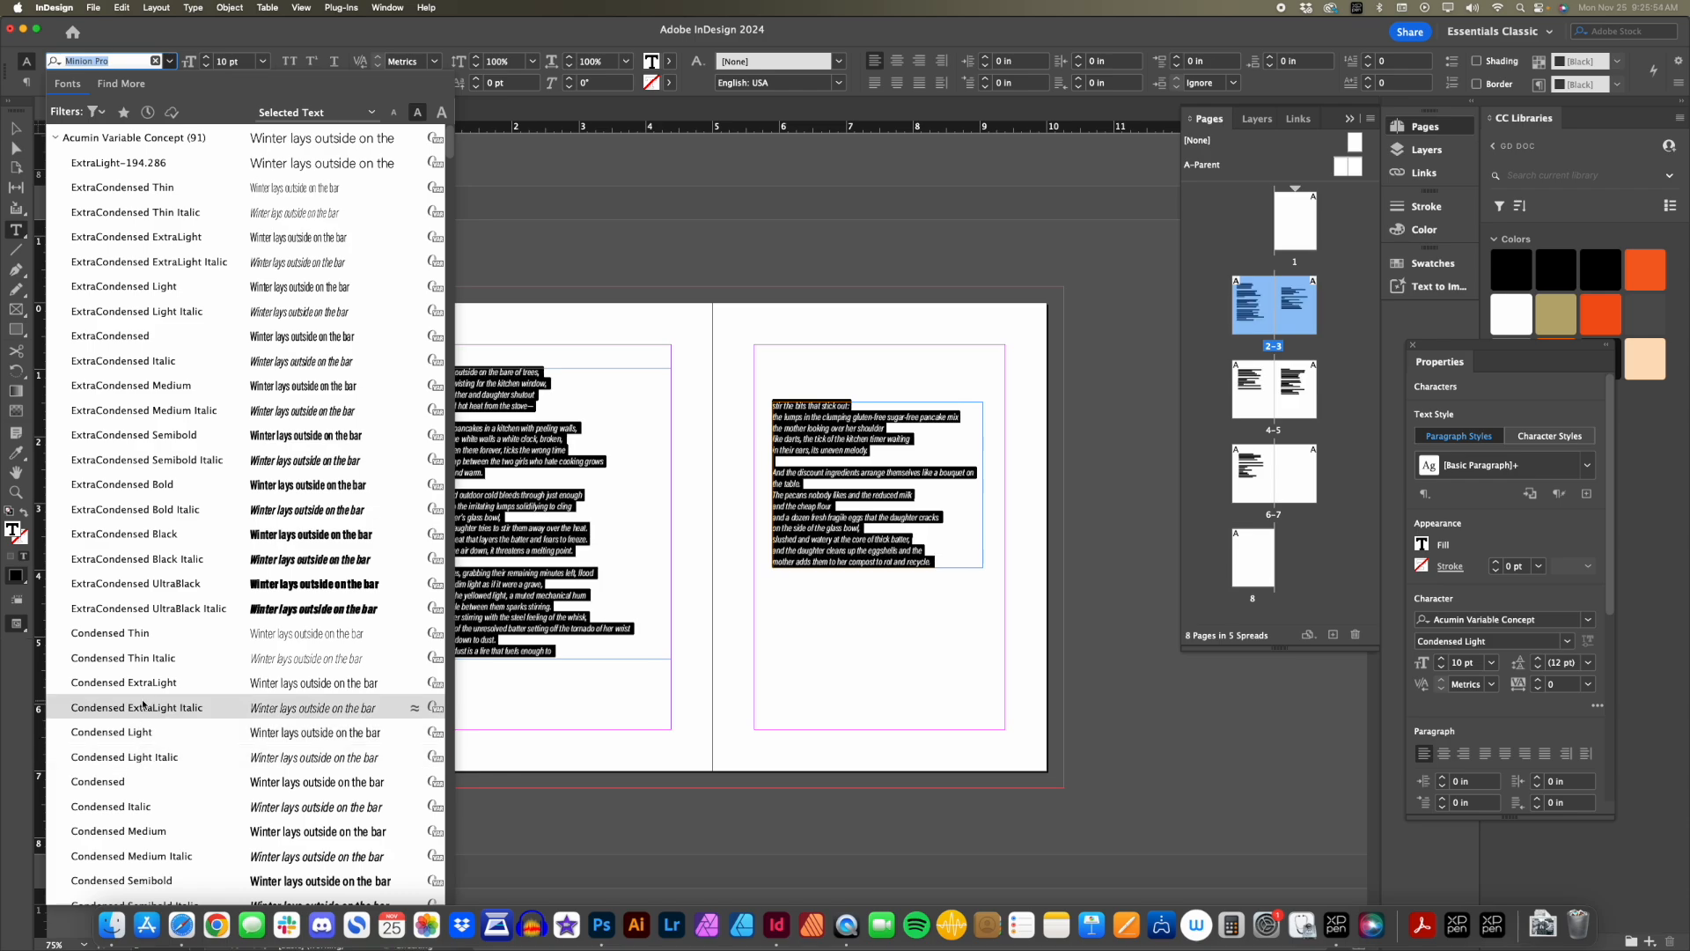
{"action": "scroll", "coordinate": [143, 705], "scroll_direction": "down", "scroll_amount": 10}
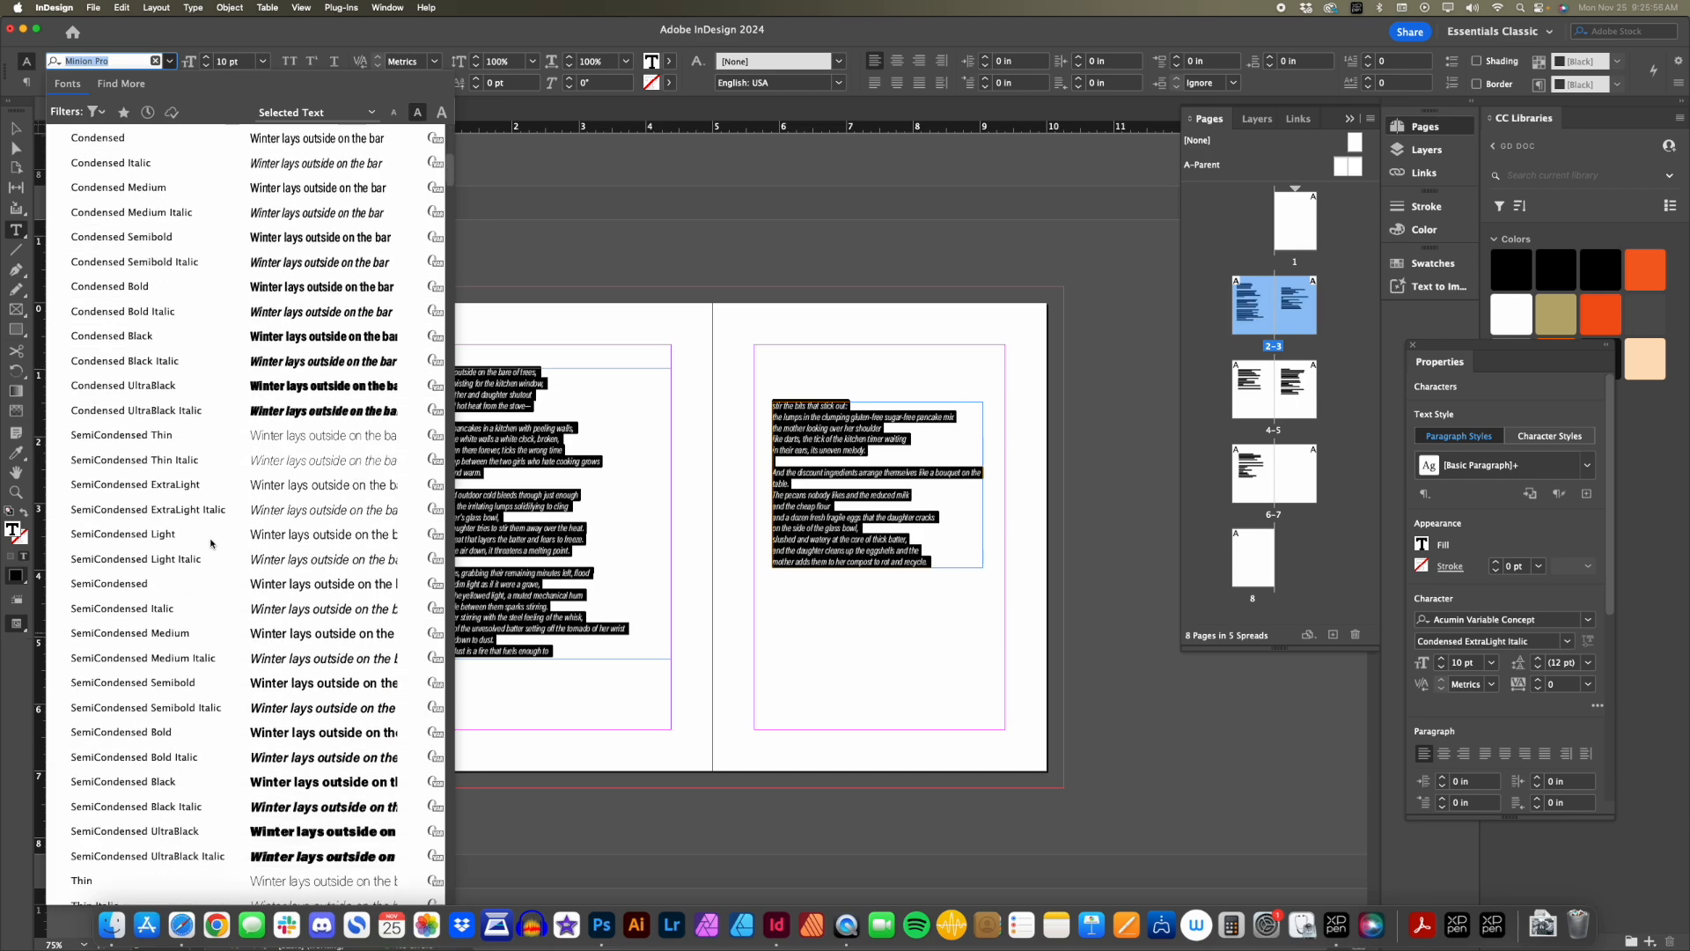
{"action": "scroll", "coordinate": [85, 148], "scroll_direction": "up", "scroll_amount": 8}
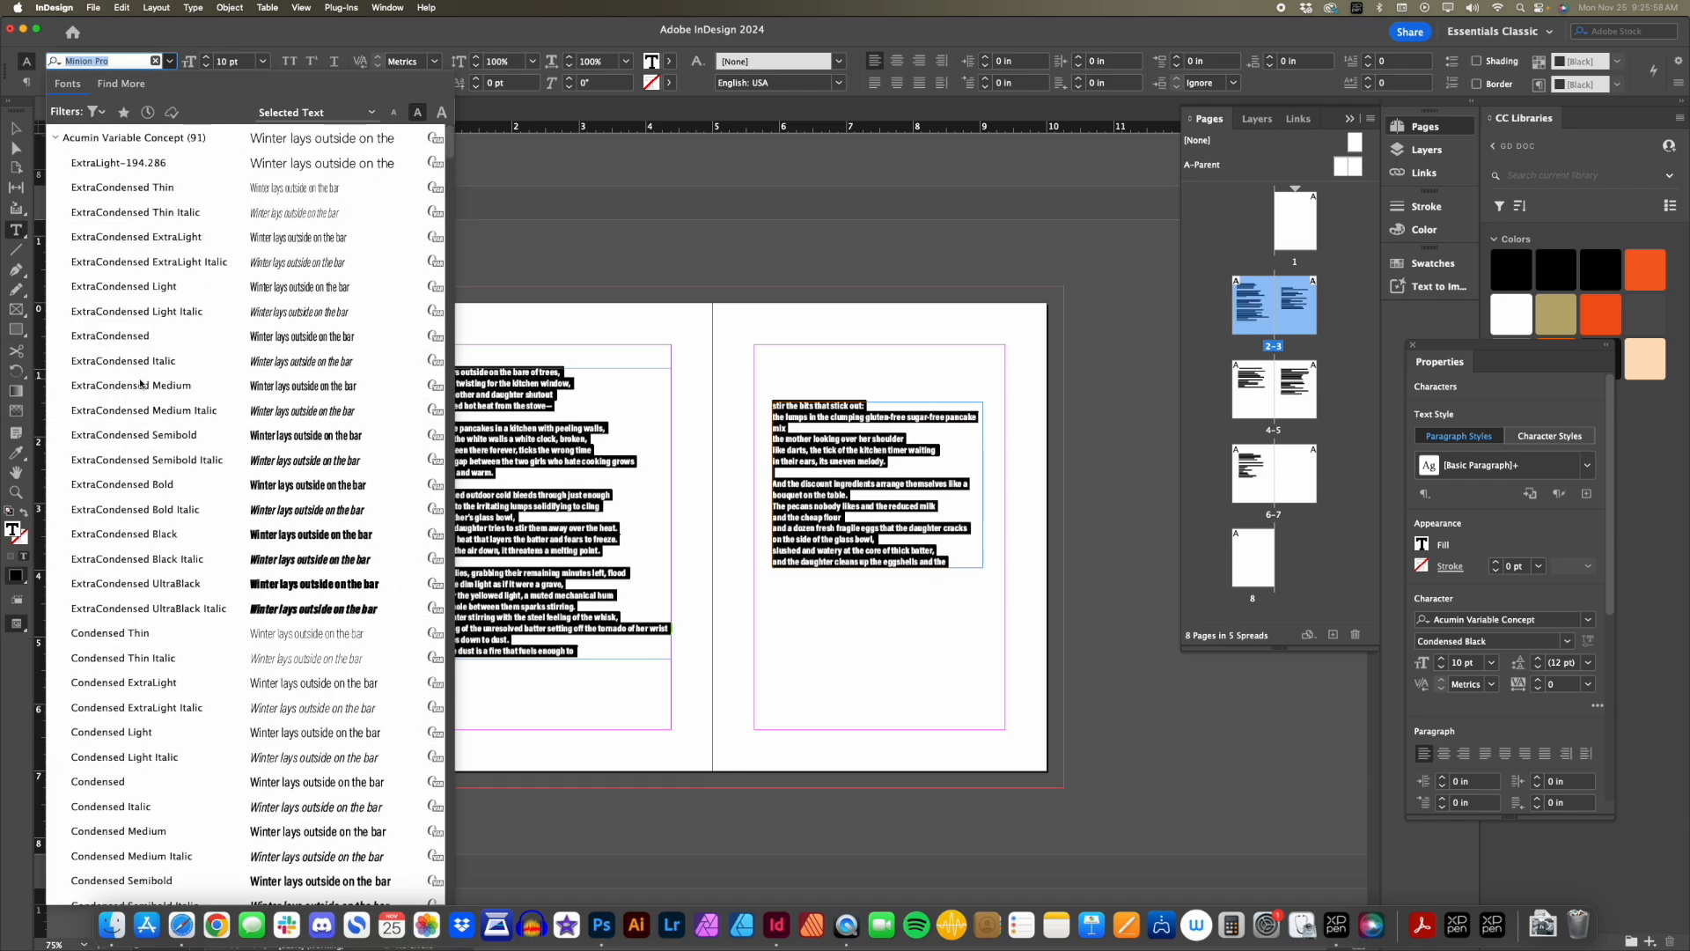
{"action": "scroll", "coordinate": [131, 397], "scroll_direction": "down", "scroll_amount": 15}
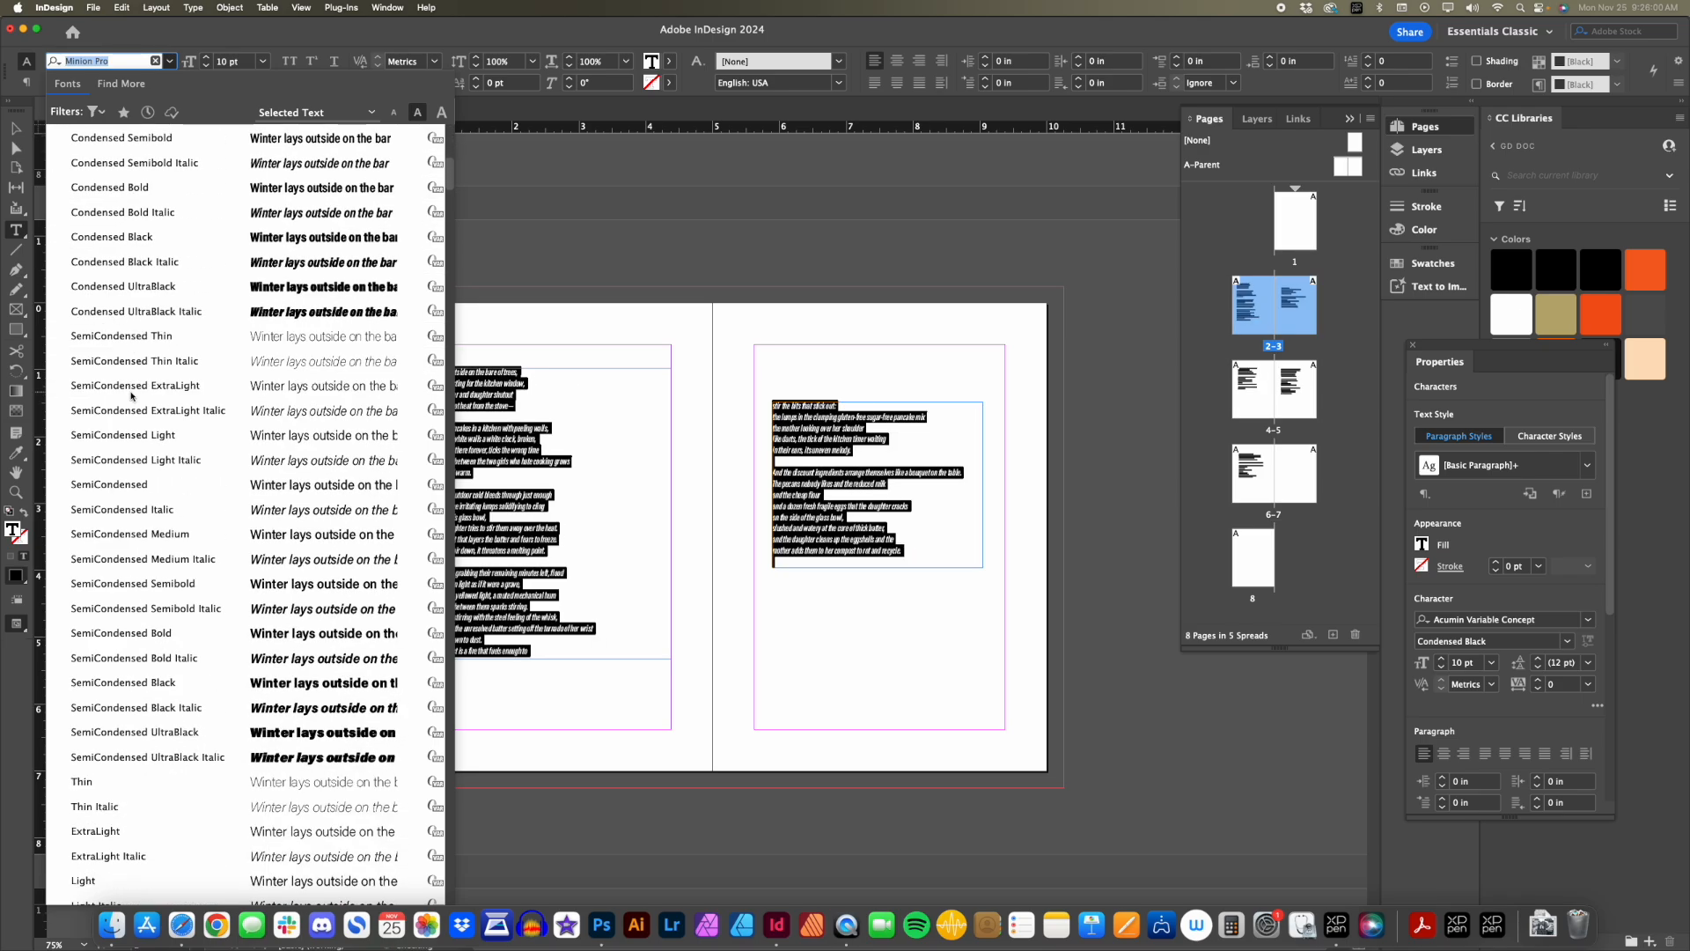
{"action": "scroll", "coordinate": [131, 396], "scroll_direction": "up", "scroll_amount": 4}
{"action": "scroll", "coordinate": [131, 396], "scroll_direction": "down", "scroll_amount": 3}
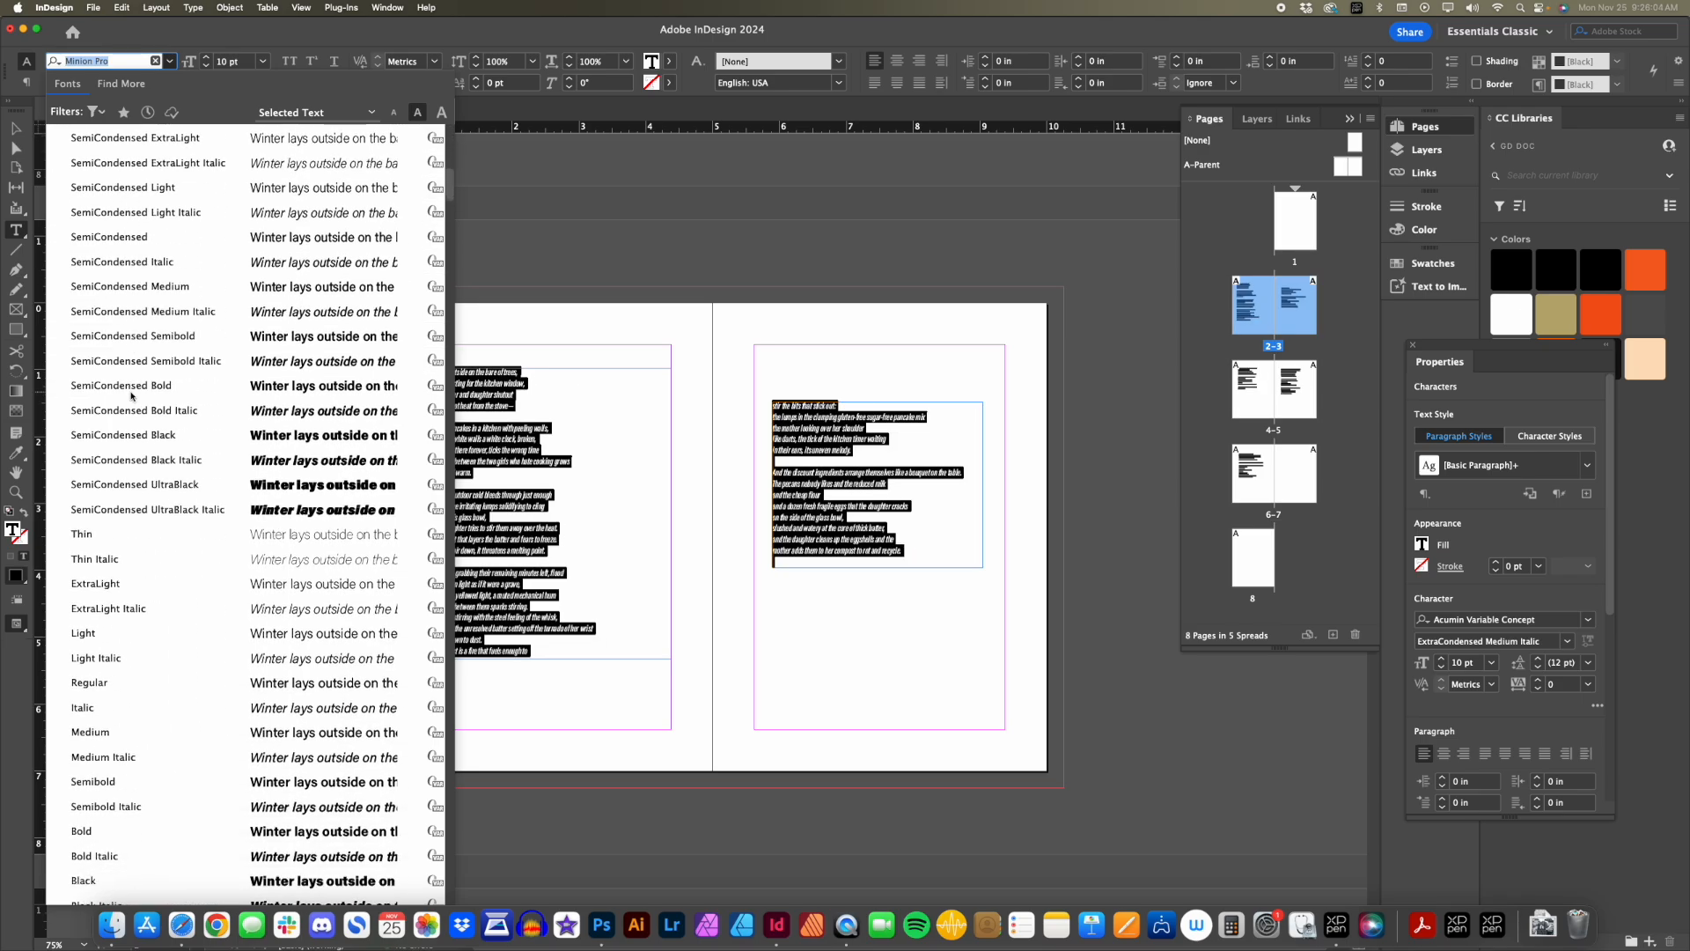
{"action": "left_click", "coordinate": [89, 684]}
{"action": "left_click", "coordinate": [494, 446]}
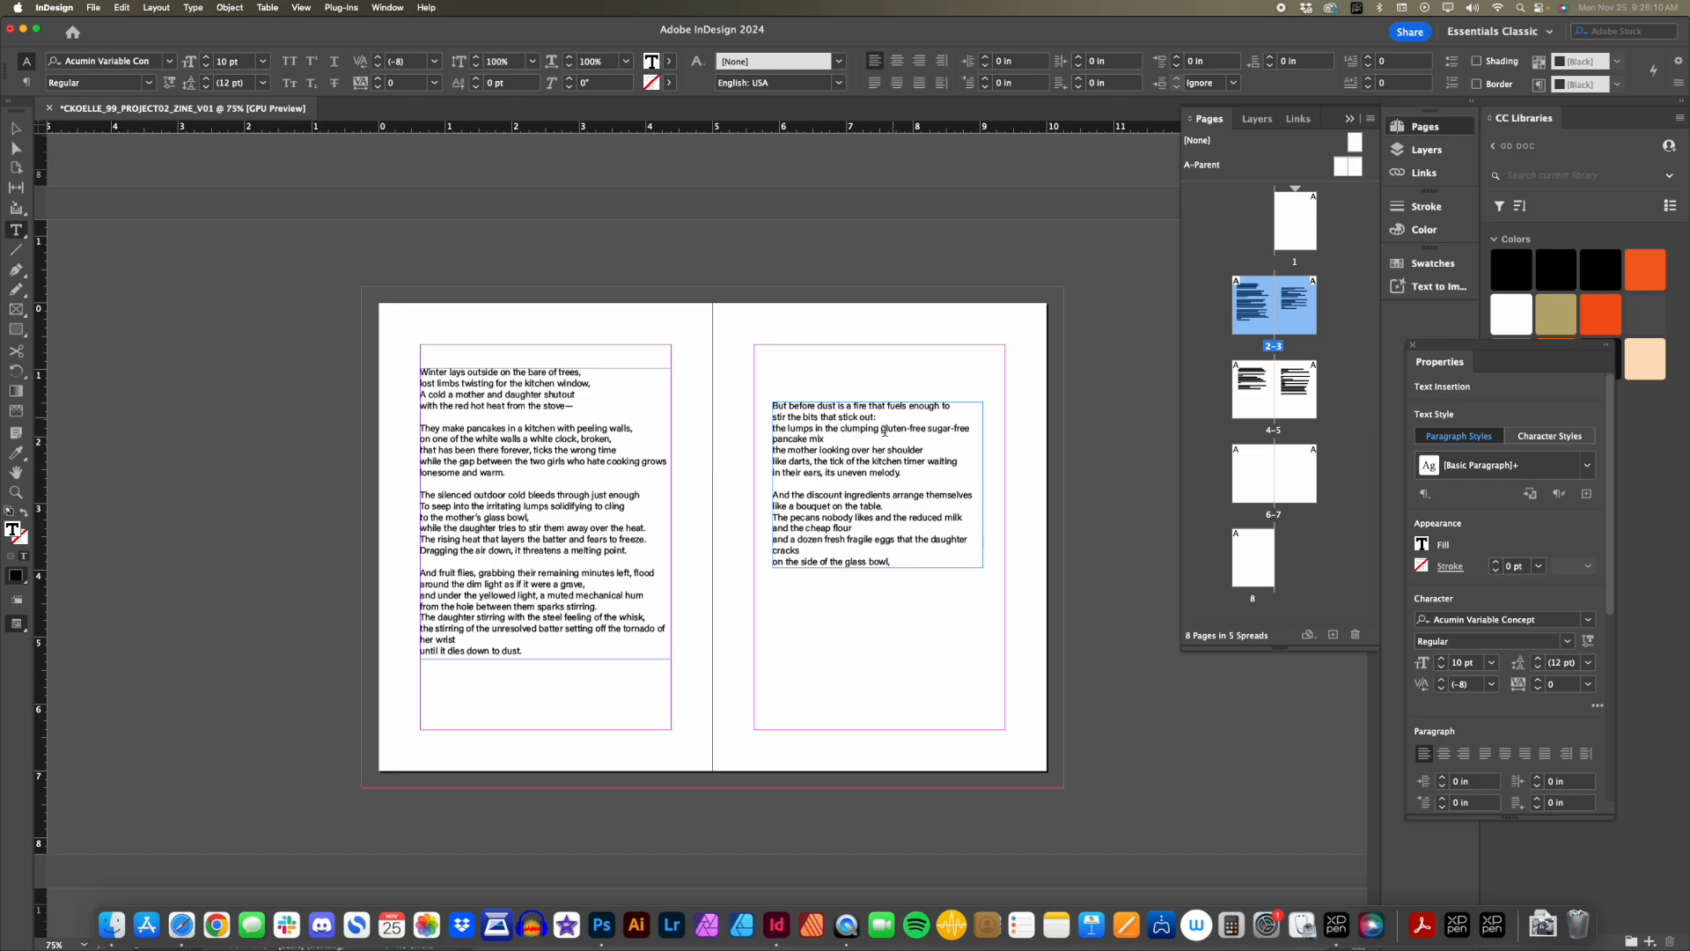
Check the reflowed poem on the following spreads and move the page 2 text frame down to a Y position of about 1.22 in.
{"action": "scroll", "coordinate": [870, 455], "scroll_direction": "down", "scroll_amount": 10}
{"action": "scroll", "coordinate": [870, 455], "scroll_direction": "down", "scroll_amount": 15}
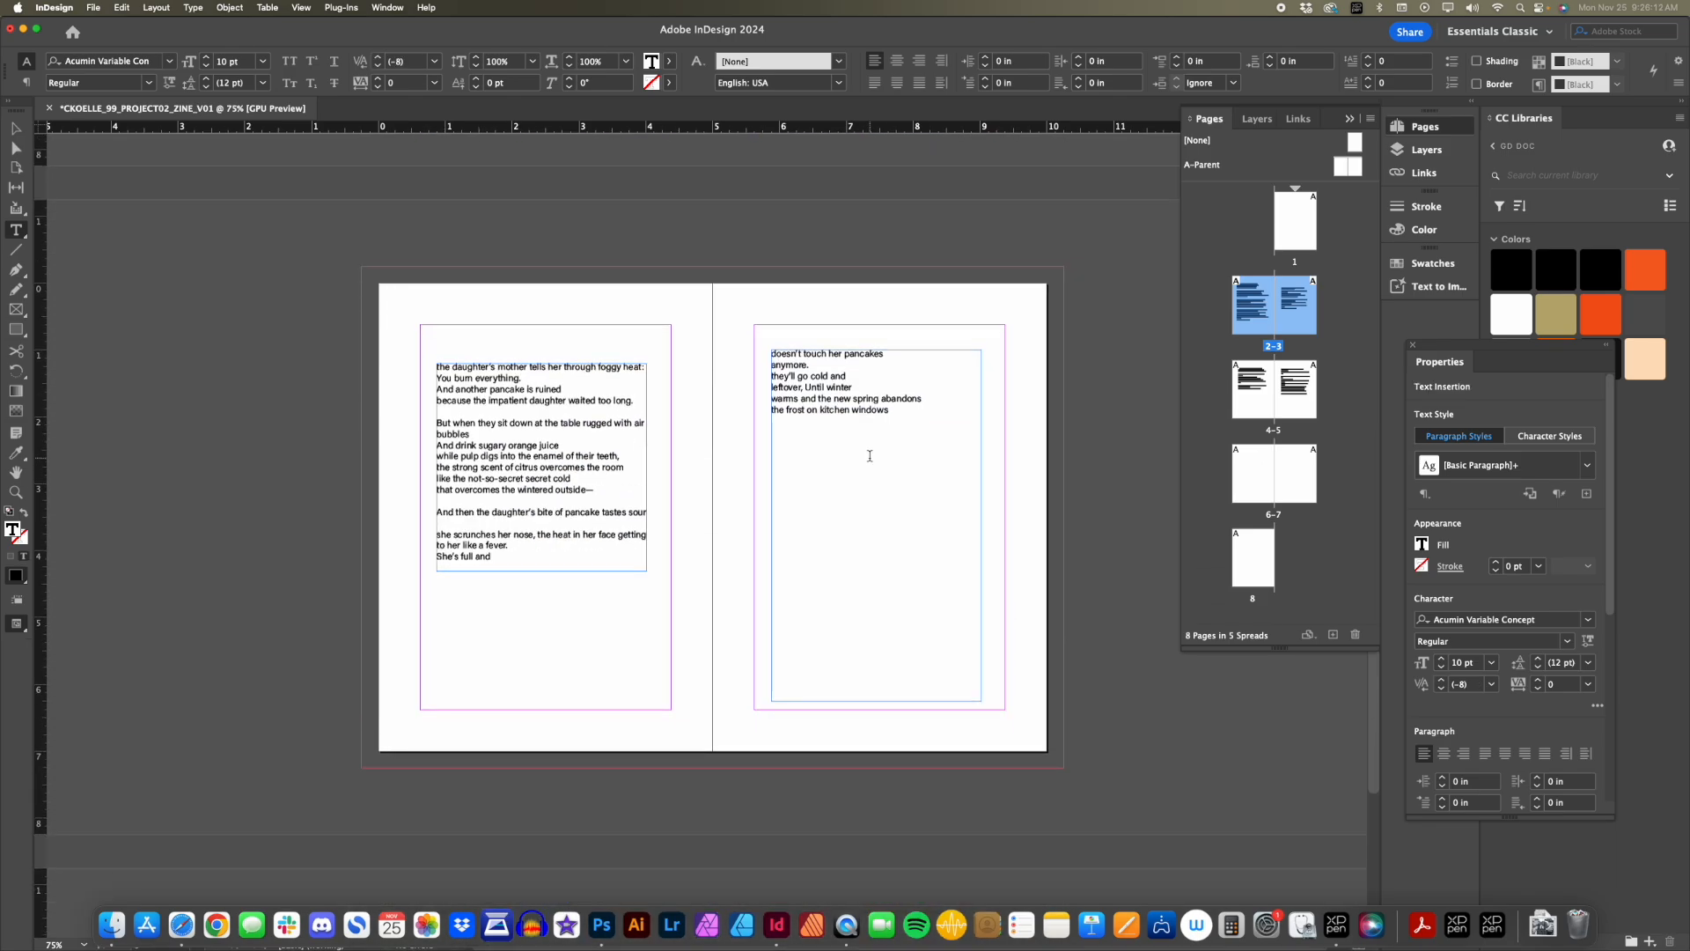
{"action": "scroll", "coordinate": [889, 455], "scroll_direction": "down", "scroll_amount": 5}
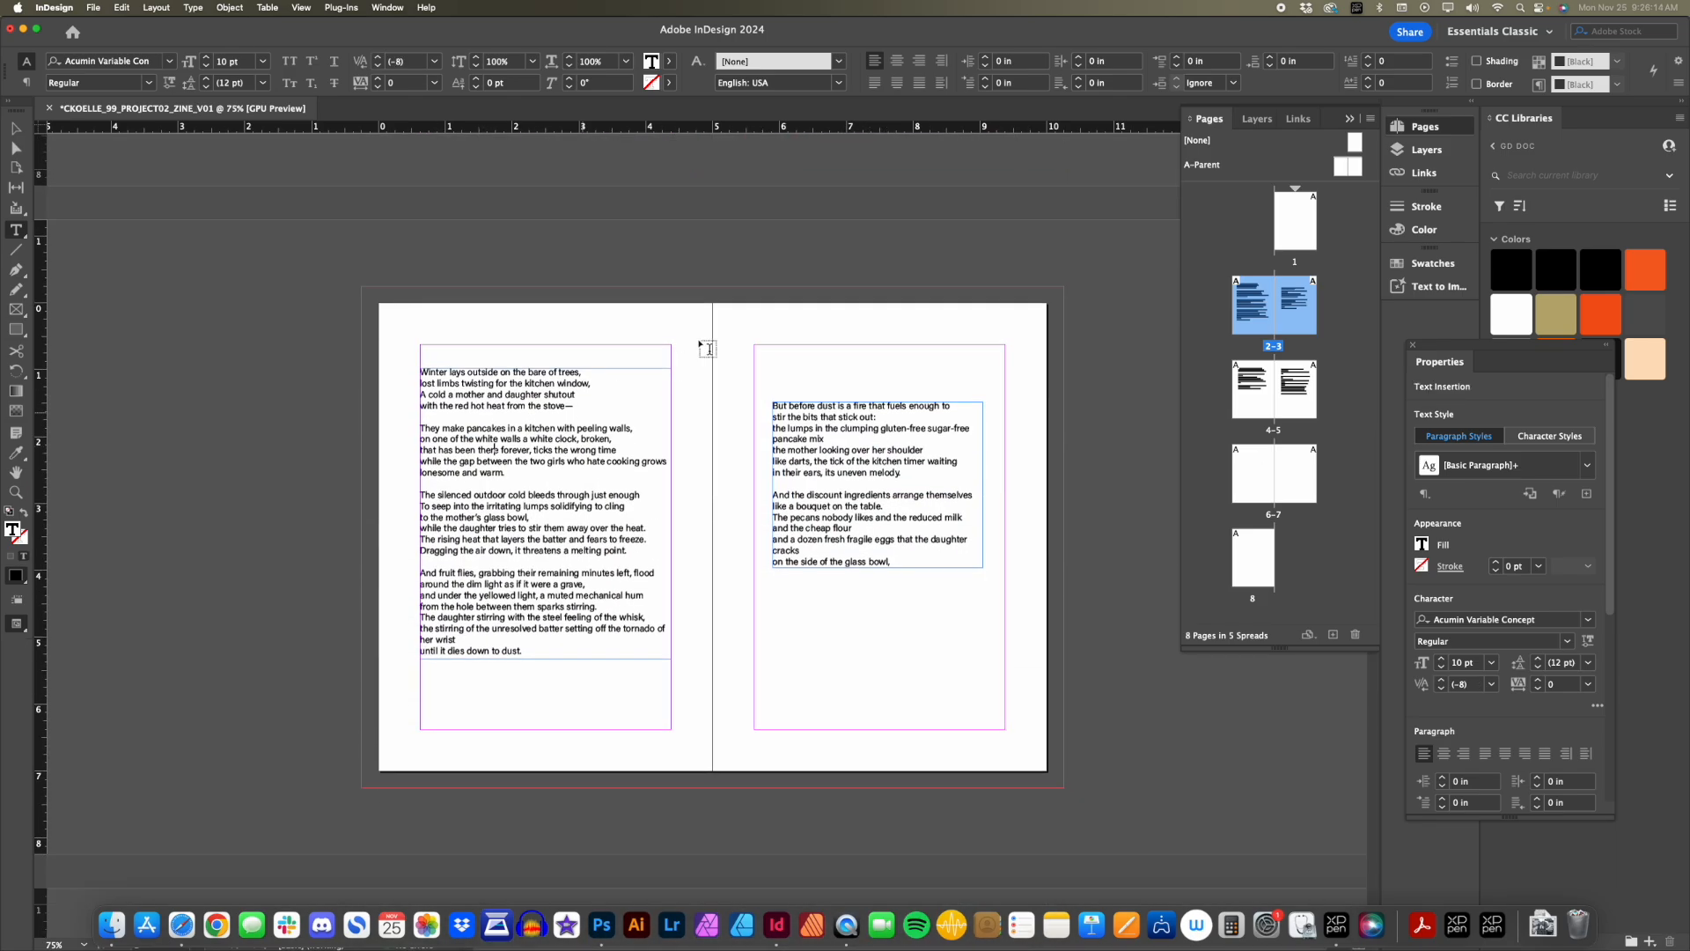
{"action": "key", "text": "Escape"}
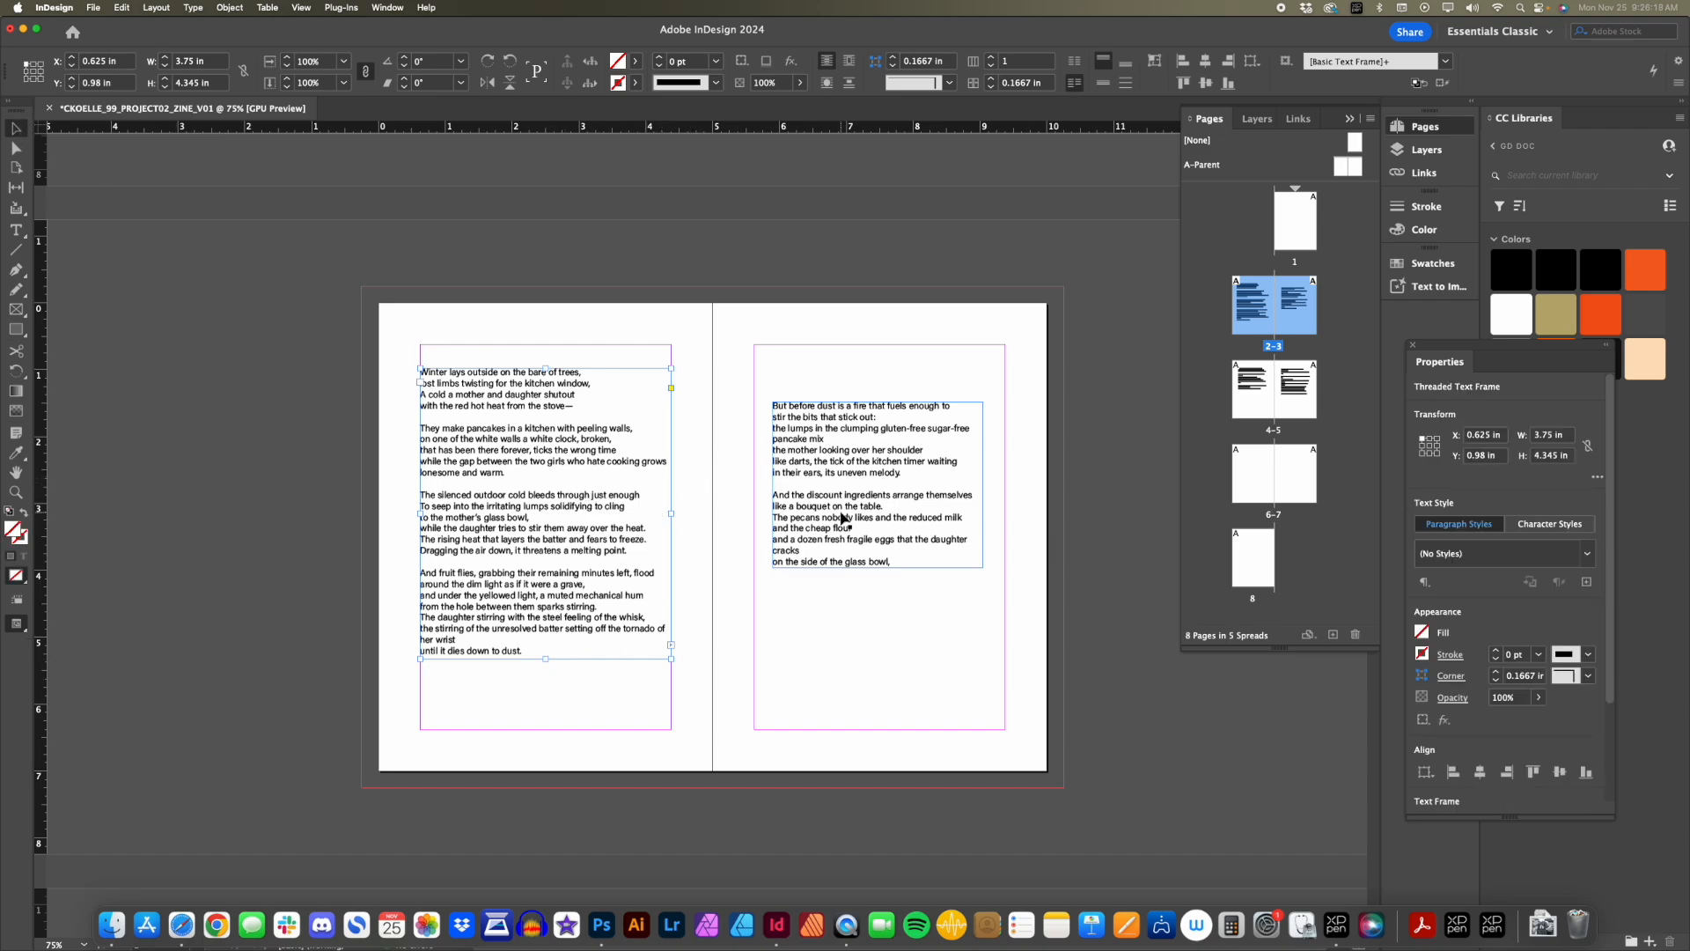
{"action": "mouse_move", "coordinate": [589, 496]}
{"action": "left_mouse_down"}
{"action": "mouse_move", "coordinate": [560, 487]}
{"action": "mouse_move", "coordinate": [562, 507]}
{"action": "left_mouse_up"}
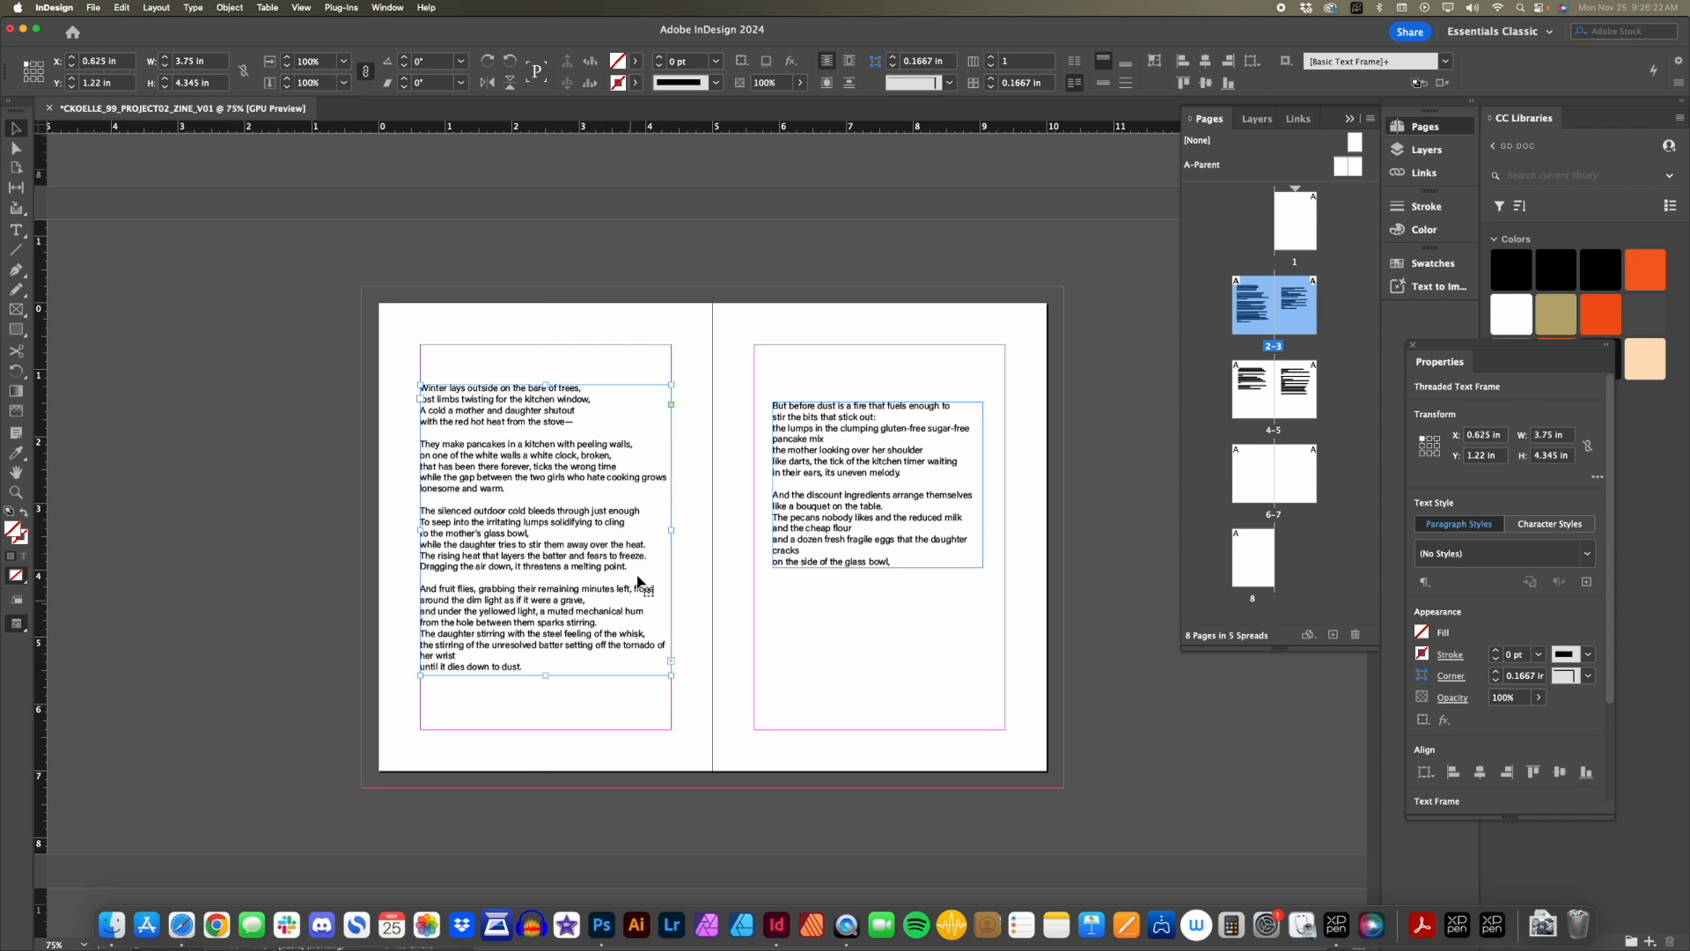
Align the page 3 text frame to the inner margin at X 5.625 in, Y 1.22 in, and enlarge it to 3.75 × 4.345 in.
{"action": "left_click_drag", "start_coordinate": [850, 482], "coordinate": [834, 467]}
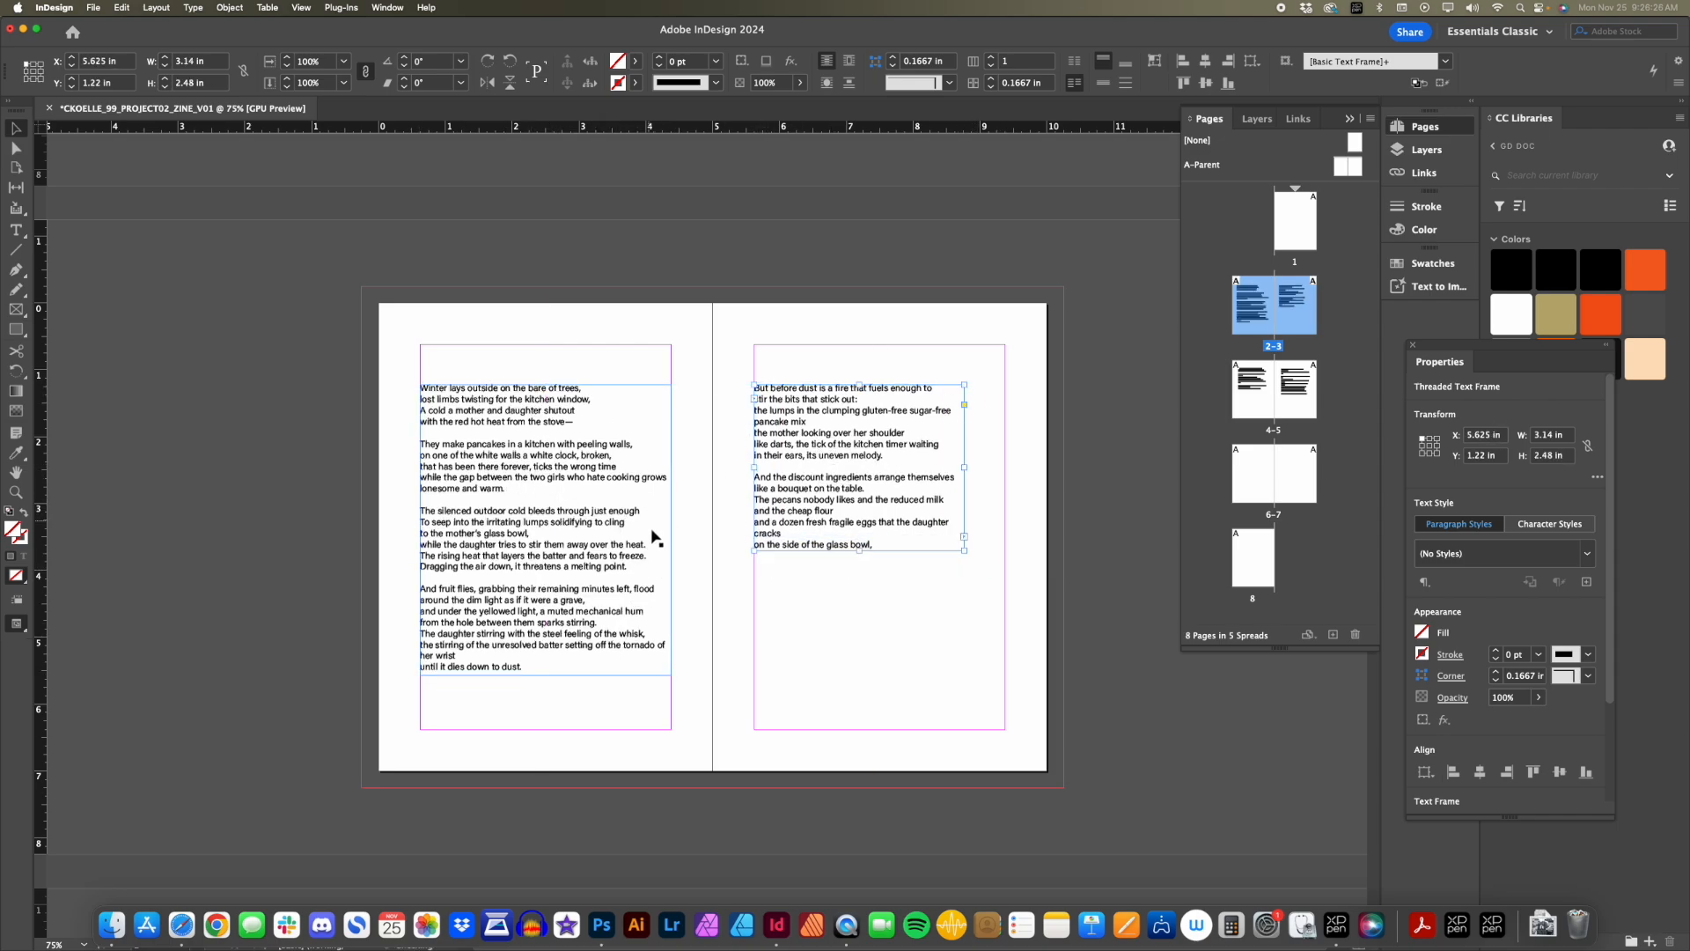
{"action": "mouse_move", "coordinate": [841, 471]}
{"action": "left_mouse_down"}
{"action": "mouse_move", "coordinate": [691, 472]}
{"action": "mouse_move", "coordinate": [846, 469]}
{"action": "left_mouse_up"}
{"action": "left_click_drag", "start_coordinate": [963, 551], "coordinate": [1004, 679]}
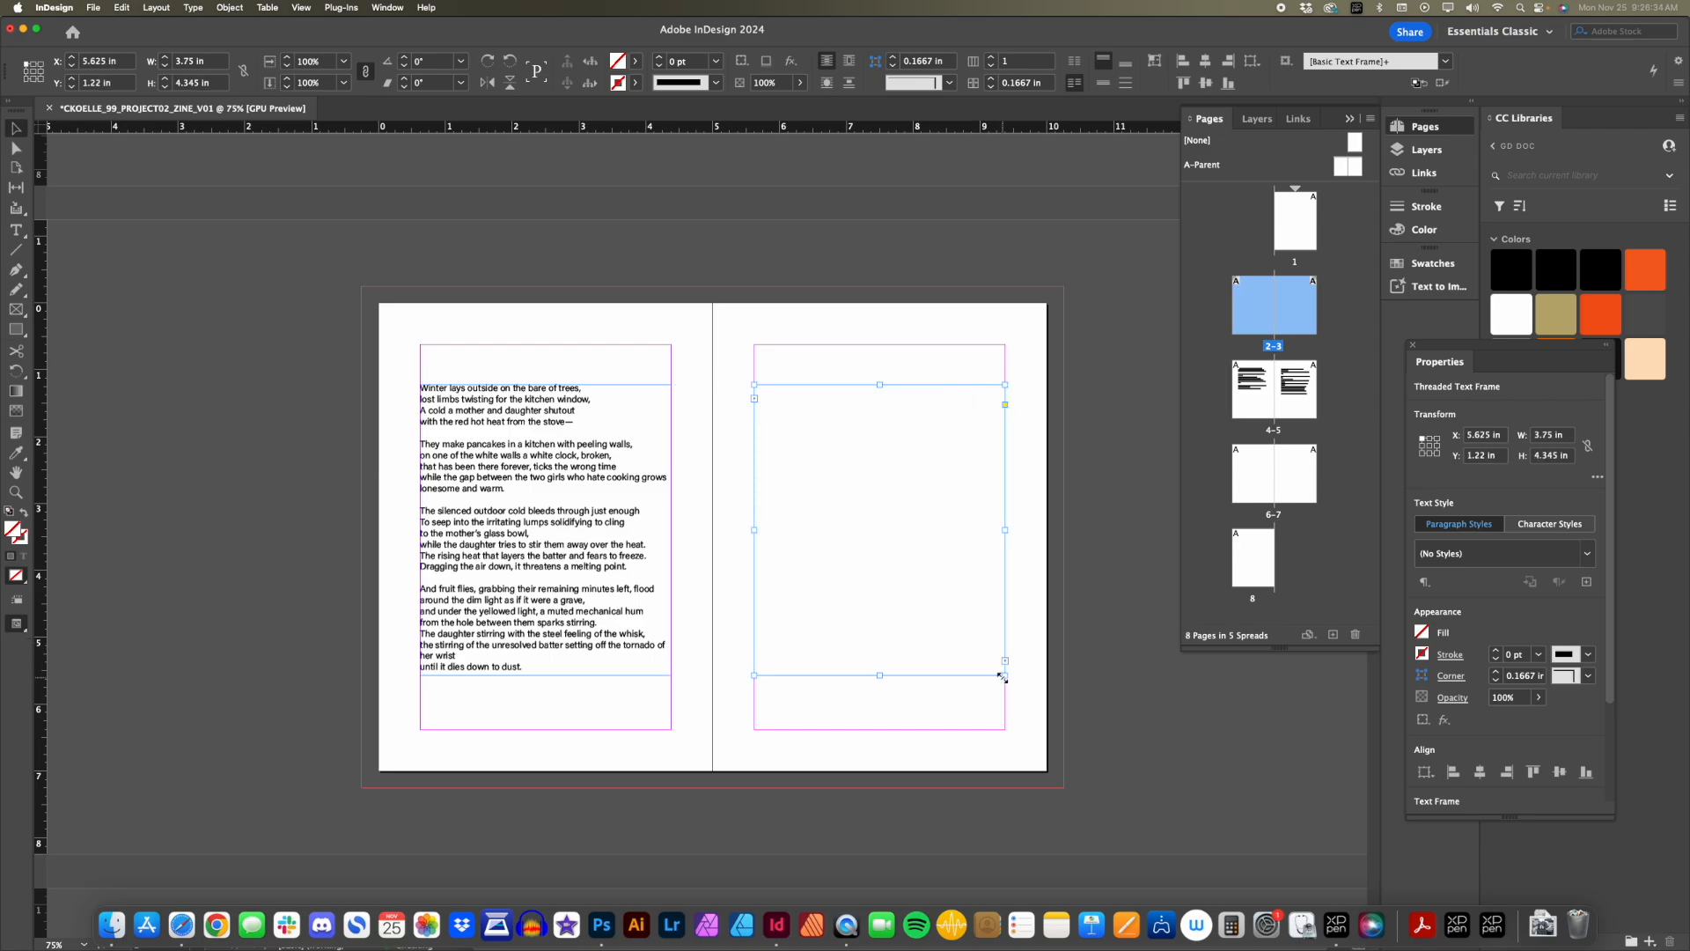
{"action": "left_click", "coordinate": [545, 669]}
{"action": "scroll", "coordinate": [576, 673], "scroll_direction": "down", "scroll_amount": 2}
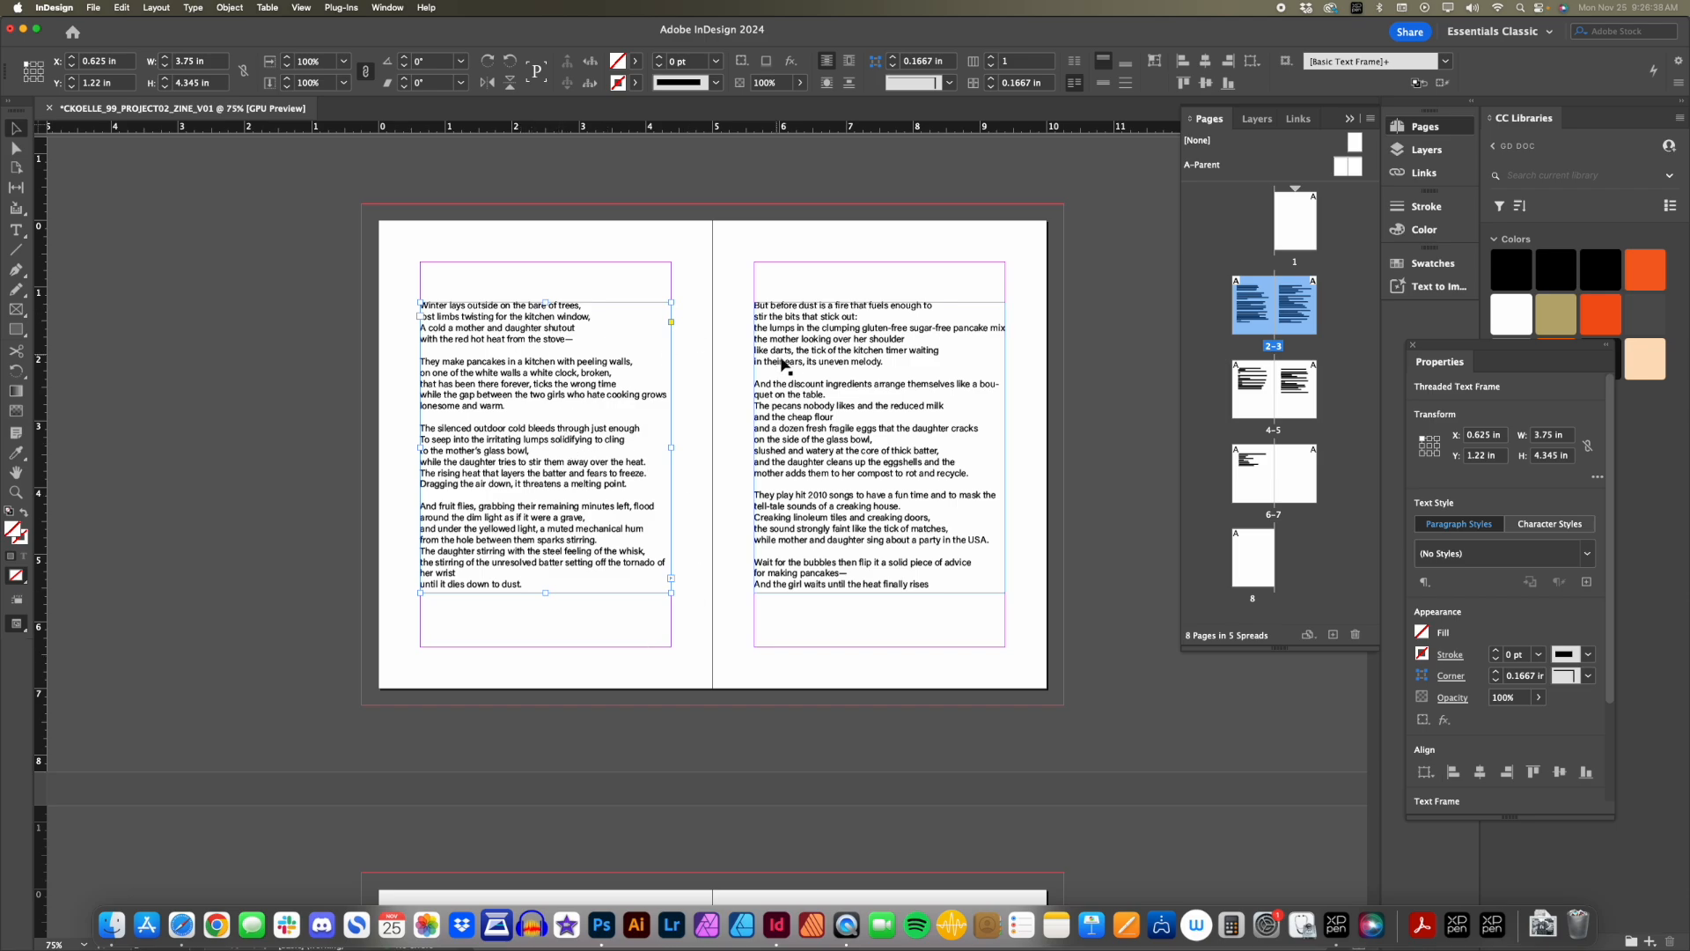
{"action": "scroll", "coordinate": [792, 380], "scroll_direction": "down", "scroll_amount": 8}
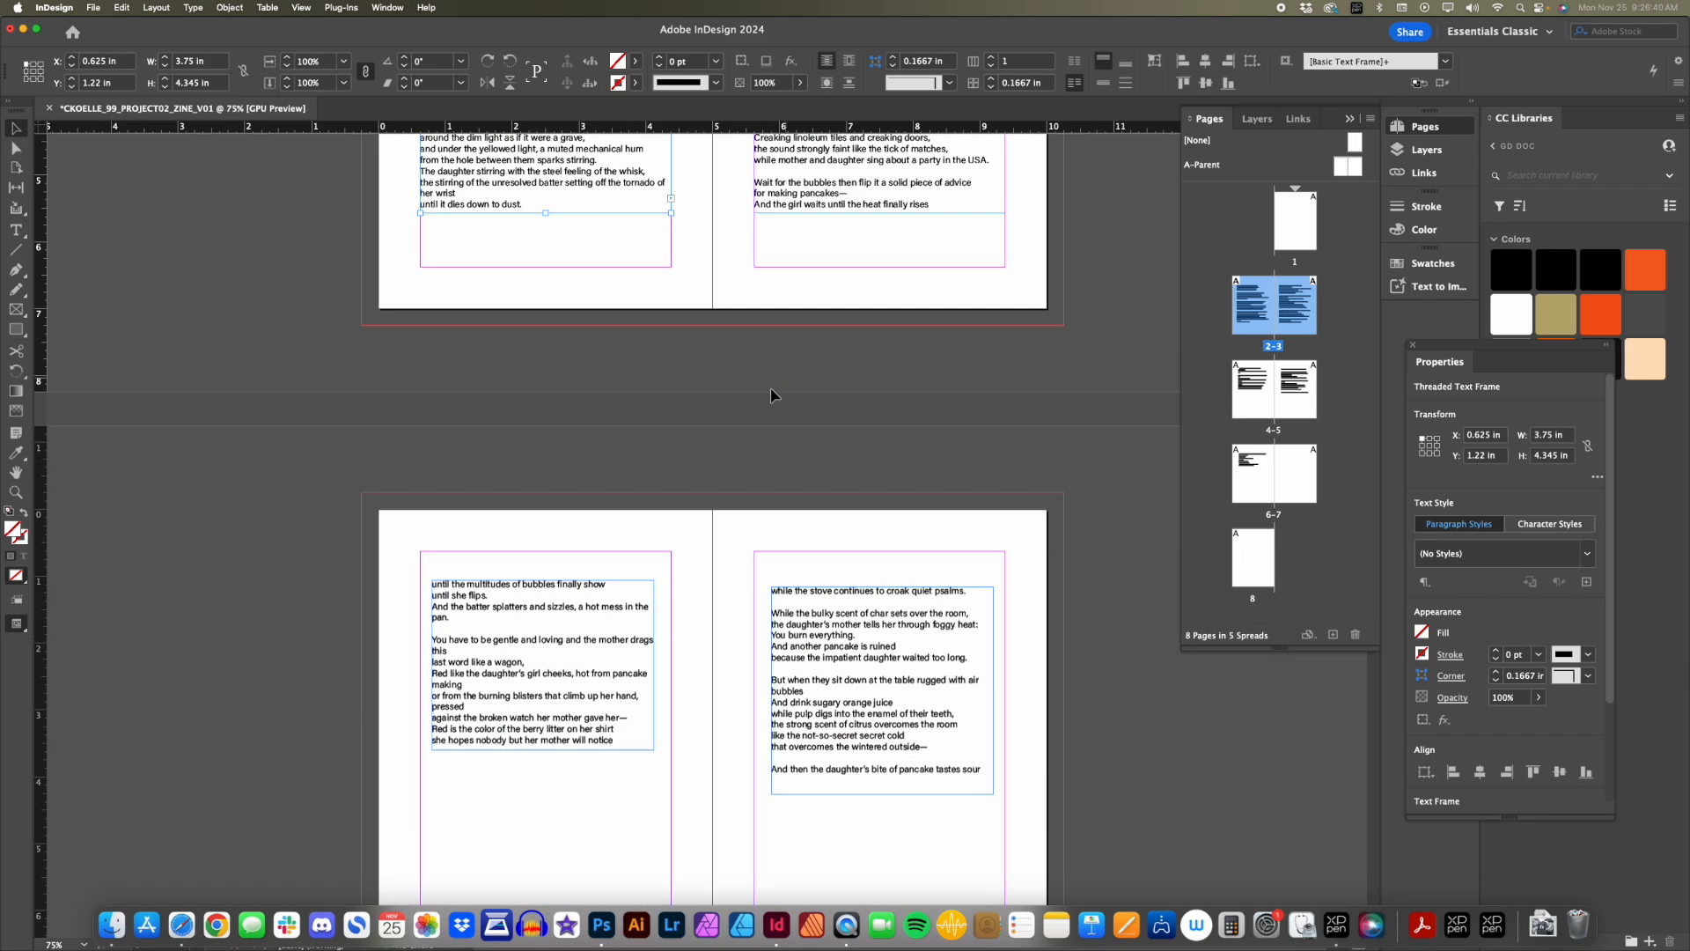
Move the page 4 text frame to about X 0.68 in, Y 1.44 in.
{"action": "mouse_move", "coordinate": [528, 660]}
{"action": "left_mouse_down"}
{"action": "mouse_move", "coordinate": [508, 686]}
{"action": "mouse_move", "coordinate": [523, 684]}
{"action": "left_mouse_up"}
{"action": "scroll", "coordinate": [550, 608], "scroll_direction": "up", "scroll_amount": 3}
{"action": "scroll", "coordinate": [550, 614], "scroll_direction": "up", "scroll_amount": 3}
Try pasting a copy of the page 3 text frame onto the pages 4–5 spread, and undo the paste.
{"action": "left_click", "coordinate": [889, 284]}
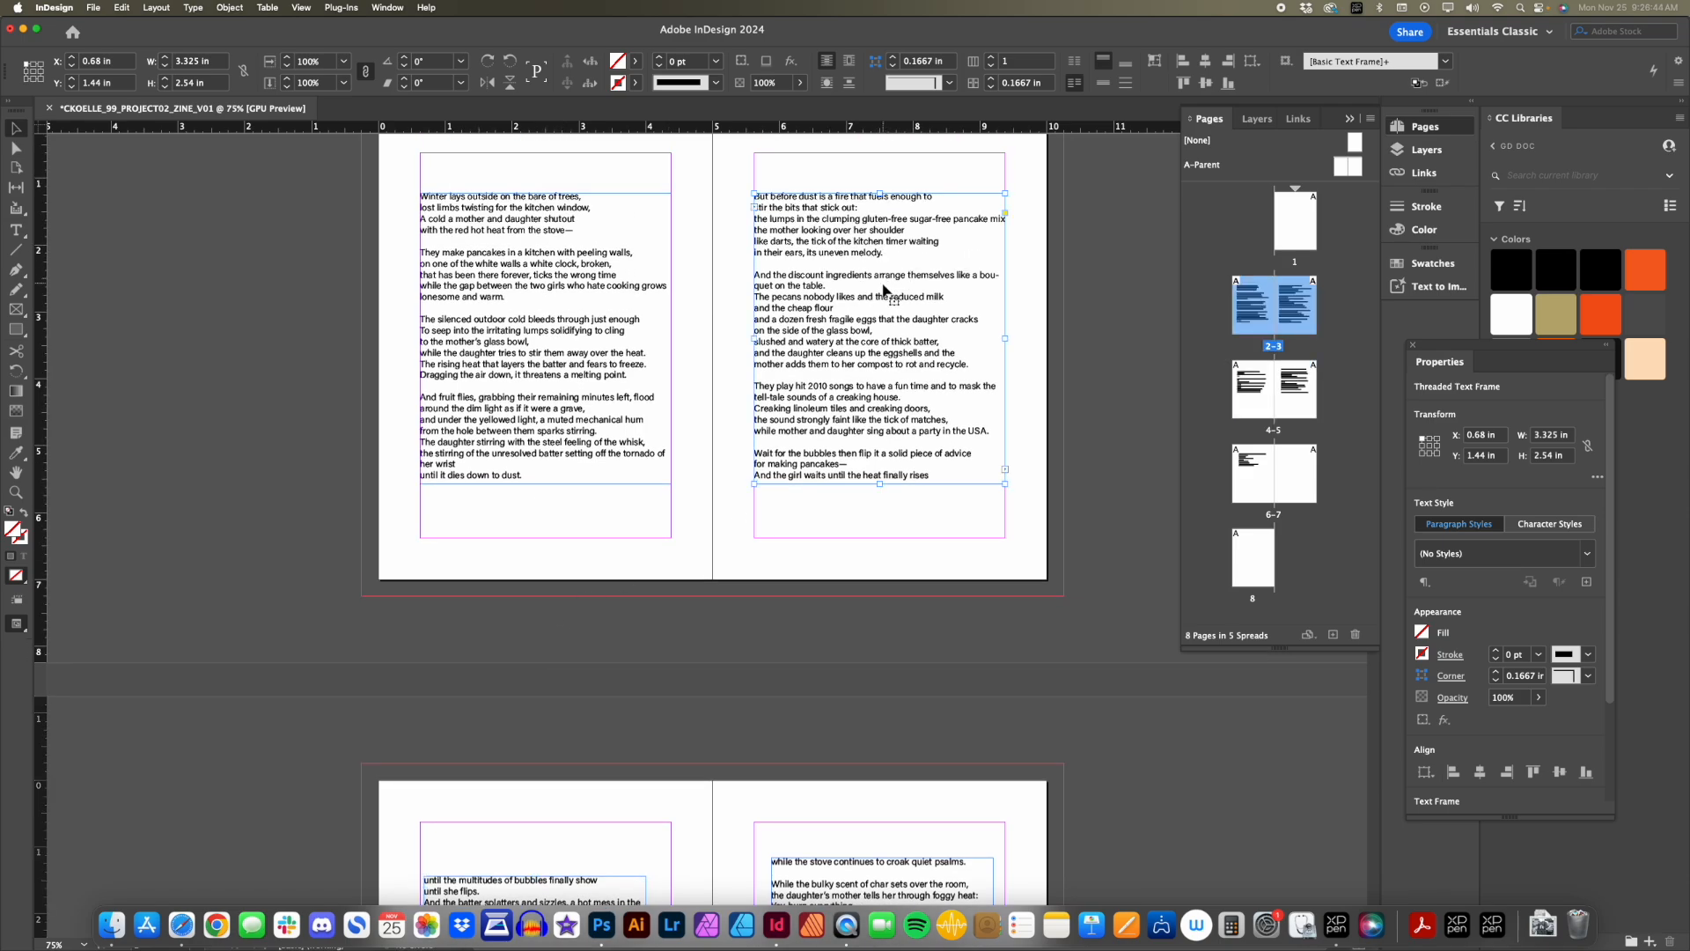
{"action": "scroll", "coordinate": [871, 322], "scroll_direction": "down", "scroll_amount": 10}
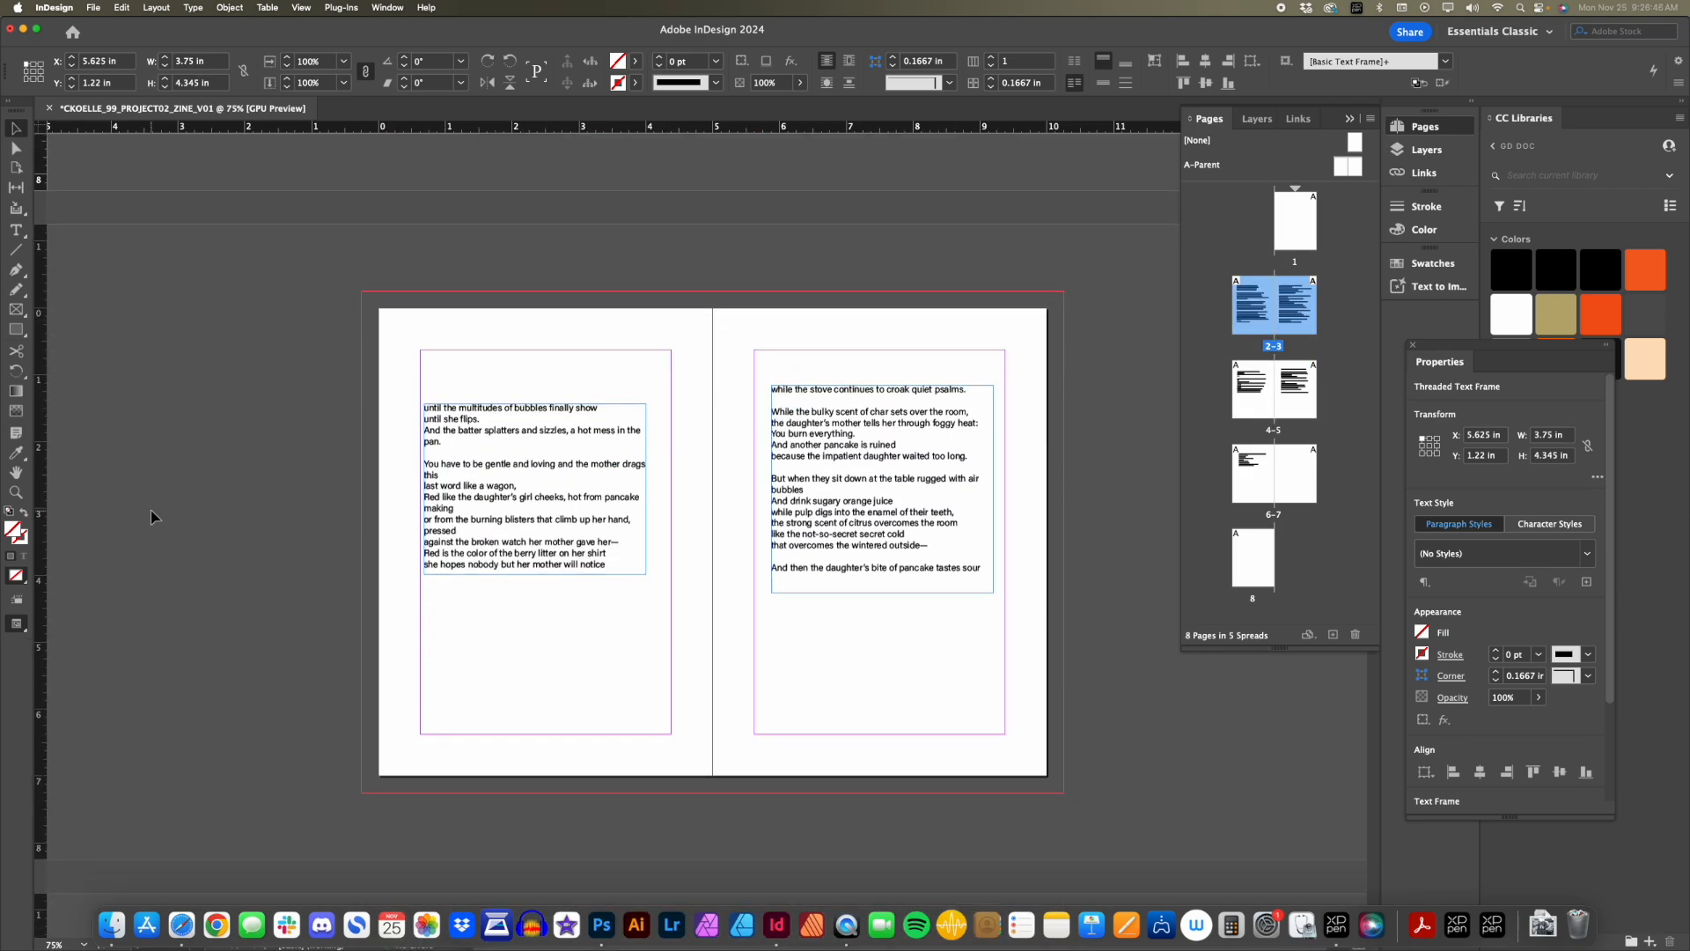
{"action": "key", "text": "super+v"}
{"action": "key", "text": "super+z"}
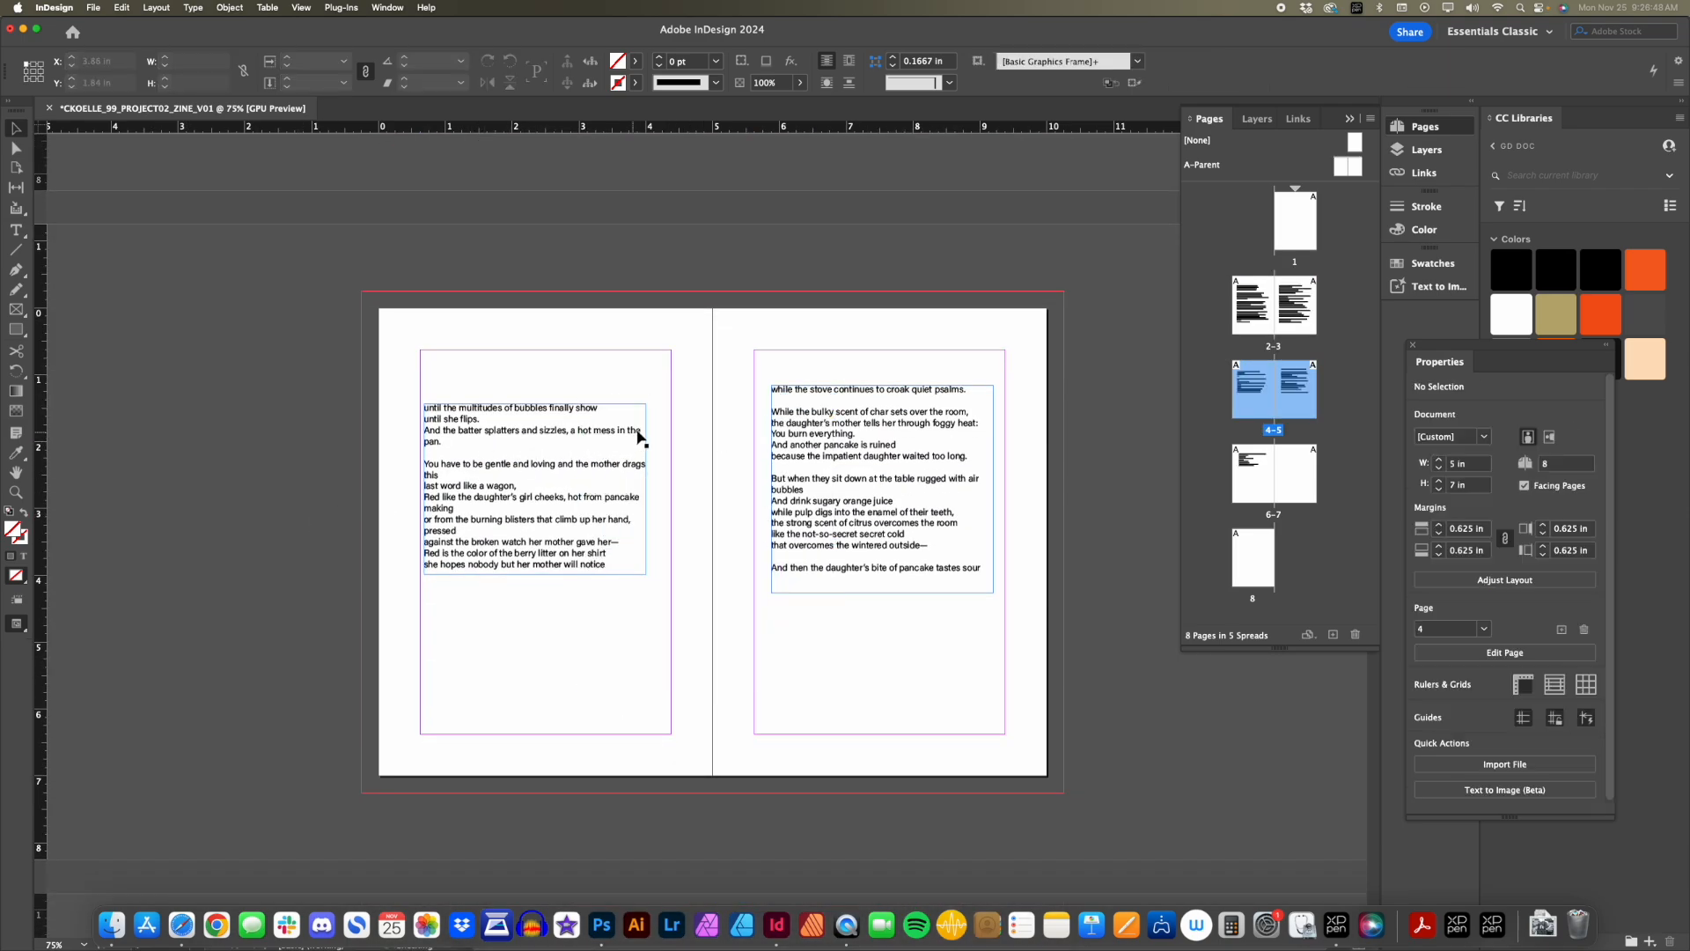
Extend the text frames on pages 2 and 3 downward to a height of 4.74 in each.
{"action": "scroll", "coordinate": [564, 652], "scroll_direction": "up", "scroll_amount": 4}
{"action": "left_click", "coordinate": [541, 675]}
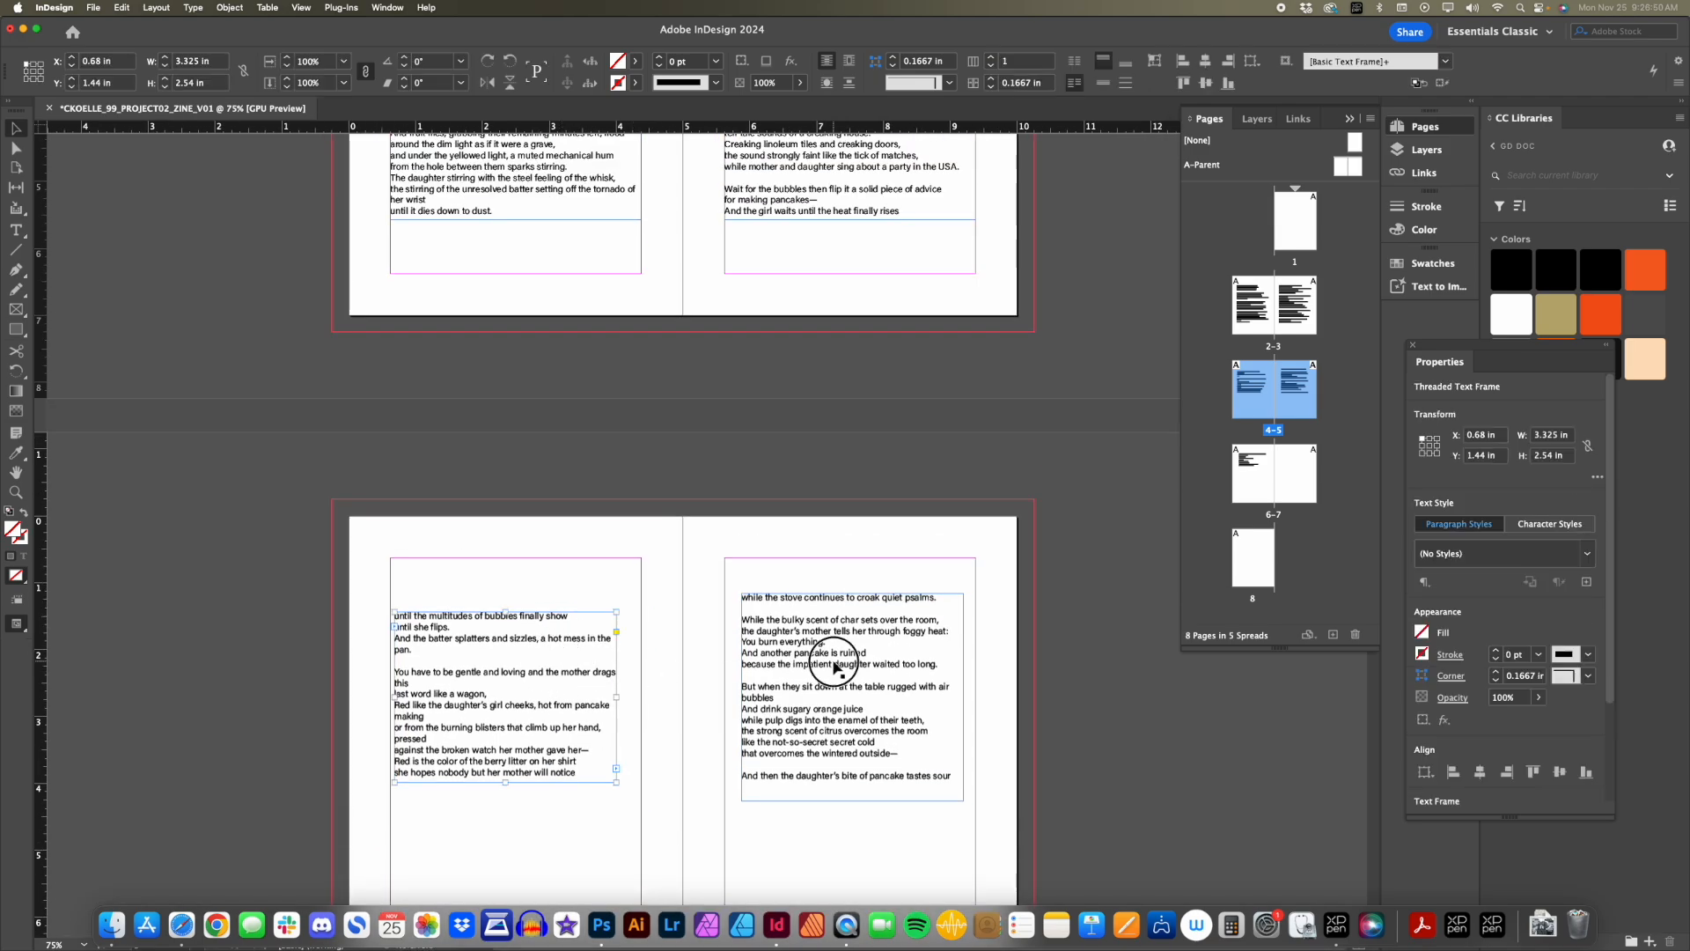
{"action": "scroll", "coordinate": [591, 741], "scroll_direction": "up", "scroll_amount": 3}
{"action": "scroll", "coordinate": [591, 742], "scroll_direction": "up", "scroll_amount": 3}
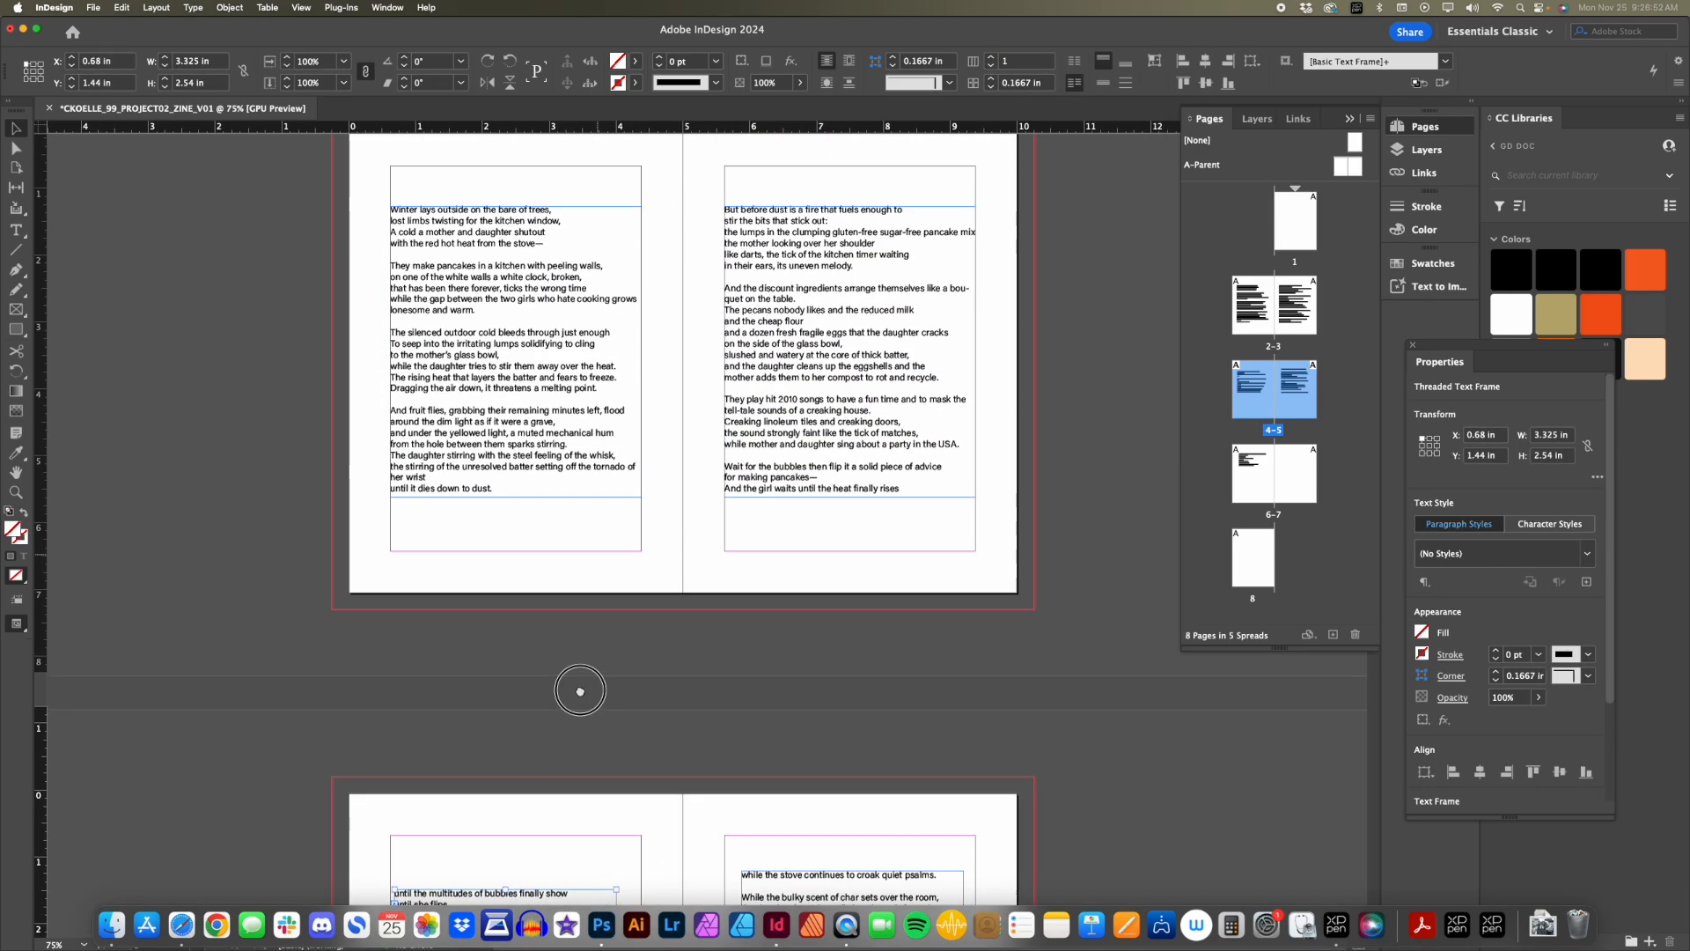
{"action": "scroll", "coordinate": [770, 502], "scroll_direction": "up", "scroll_amount": 1}
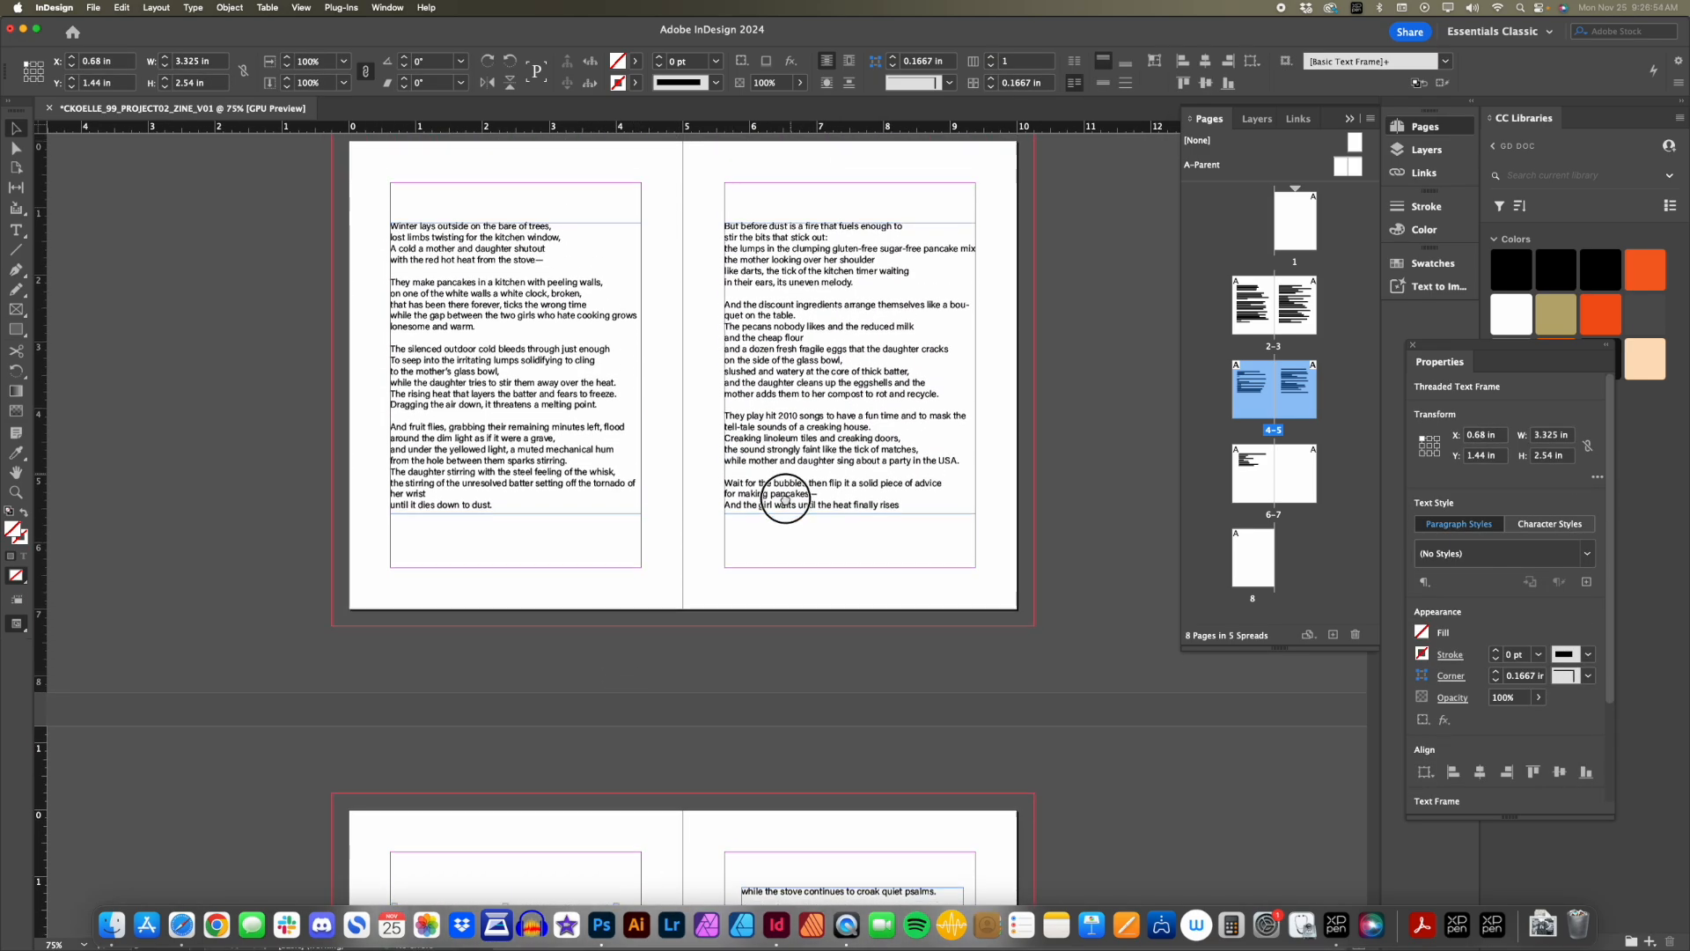
{"action": "left_click", "coordinate": [854, 415]}
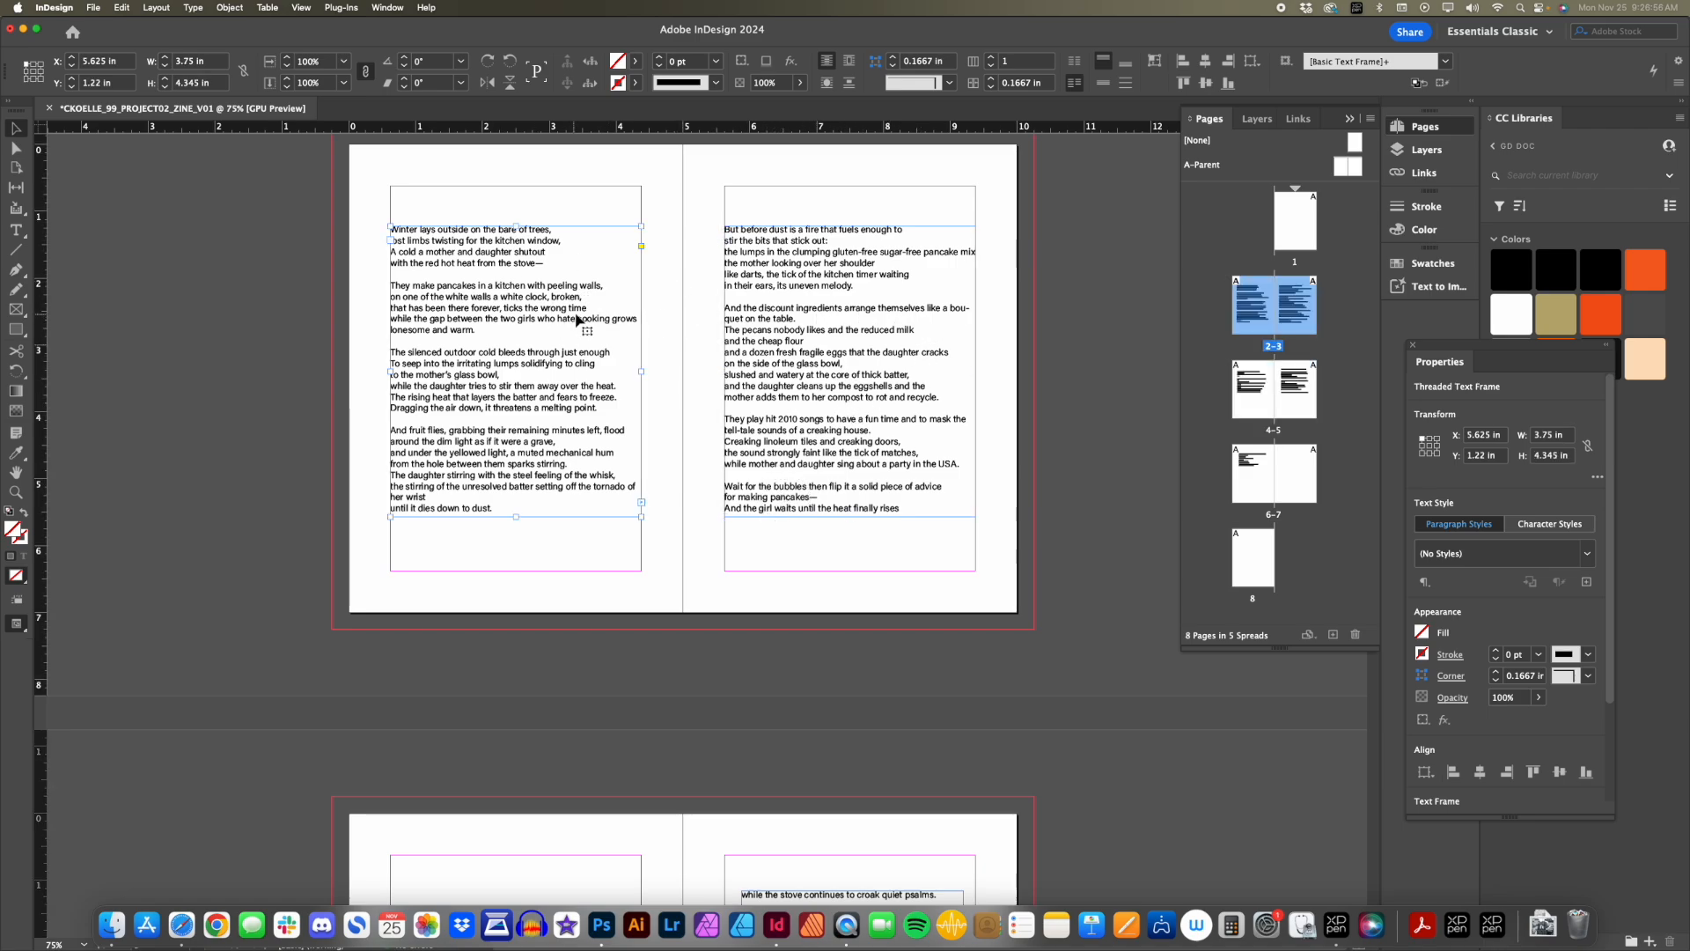
{"action": "left_click", "coordinate": [516, 518]}
{"action": "left_click_drag", "start_coordinate": [516, 517], "coordinate": [517, 542]}
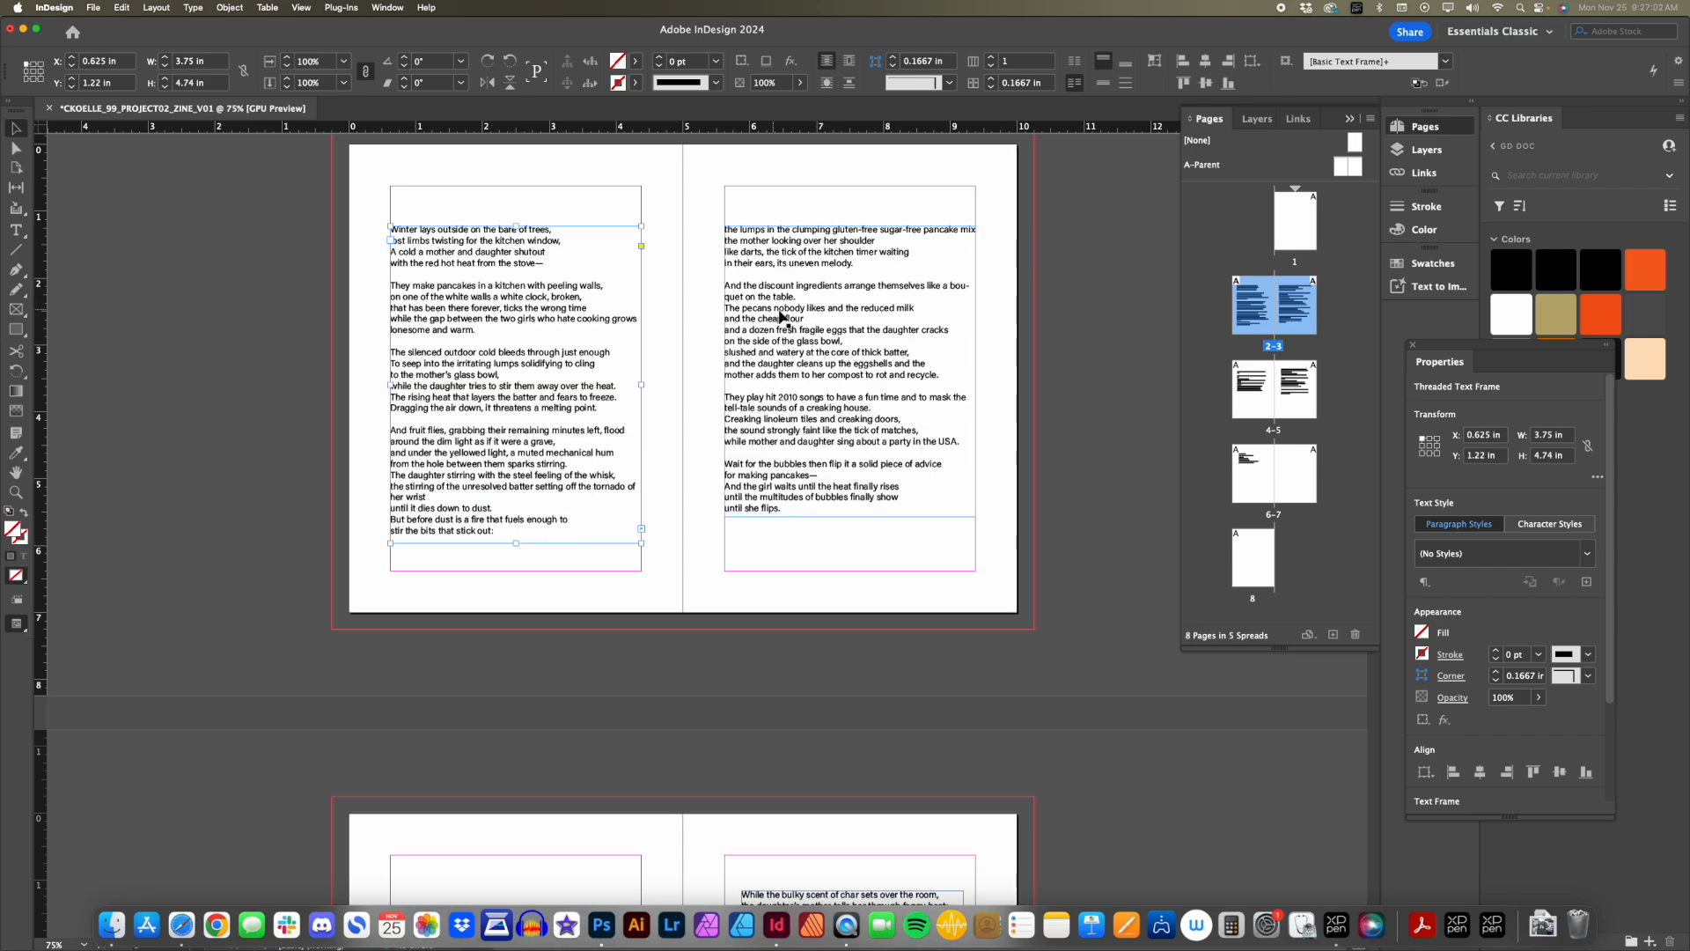
{"action": "left_click_drag", "start_coordinate": [820, 340], "coordinate": [819, 343]}
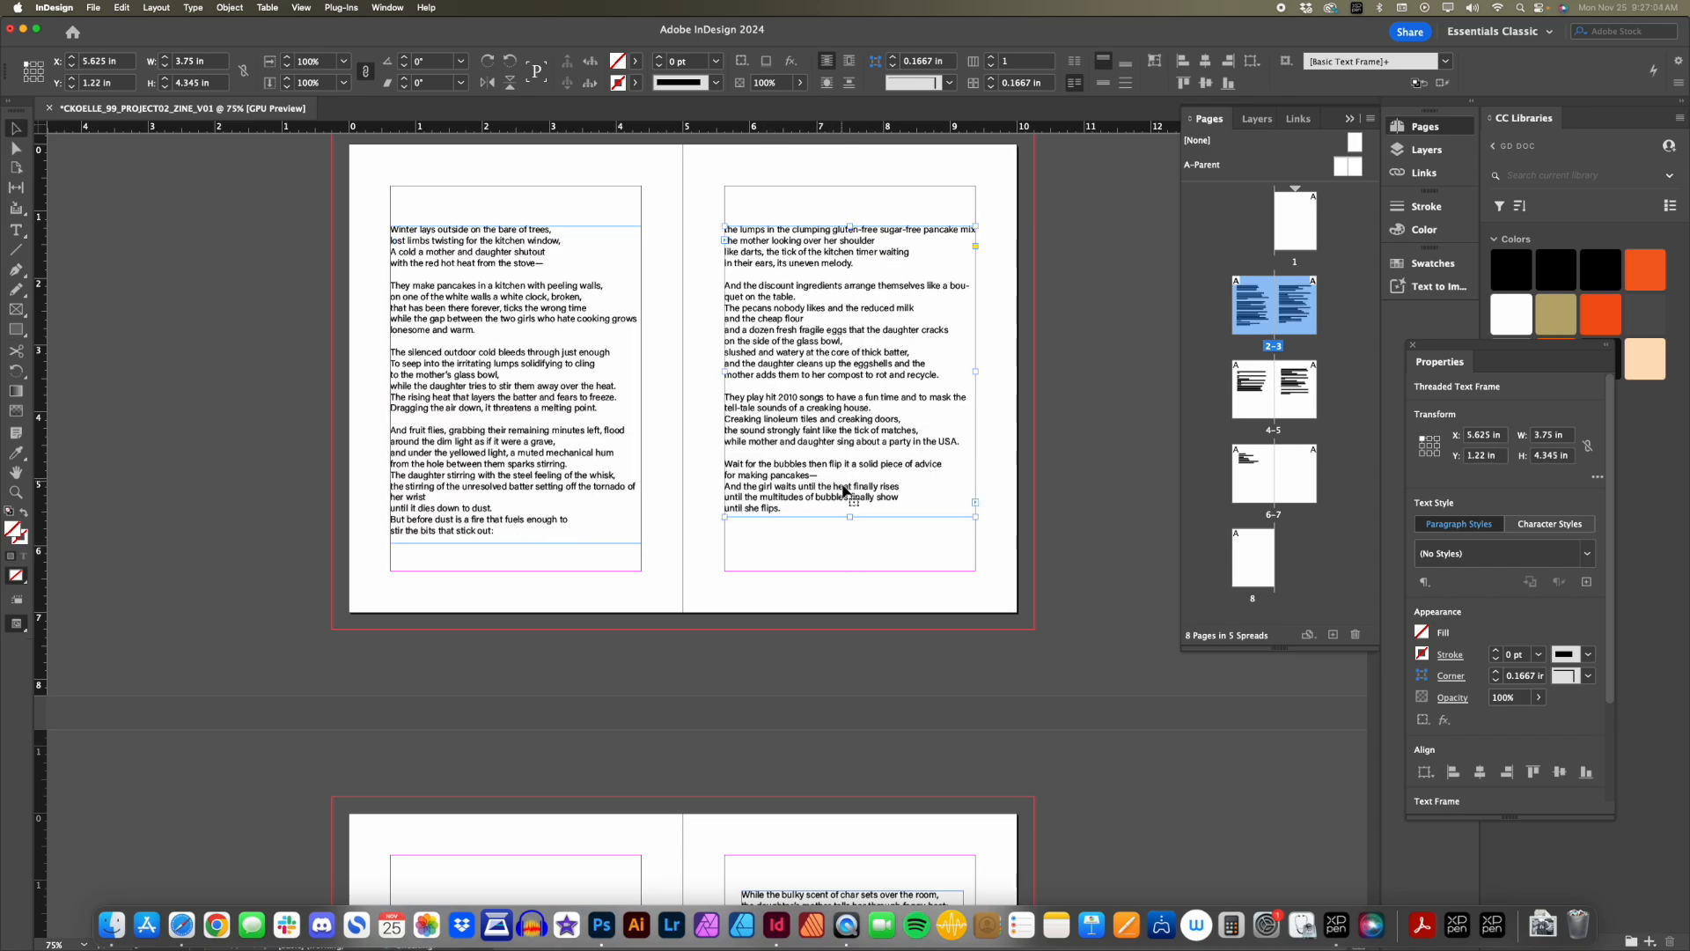
{"action": "left_click_drag", "start_coordinate": [848, 517], "coordinate": [848, 543]}
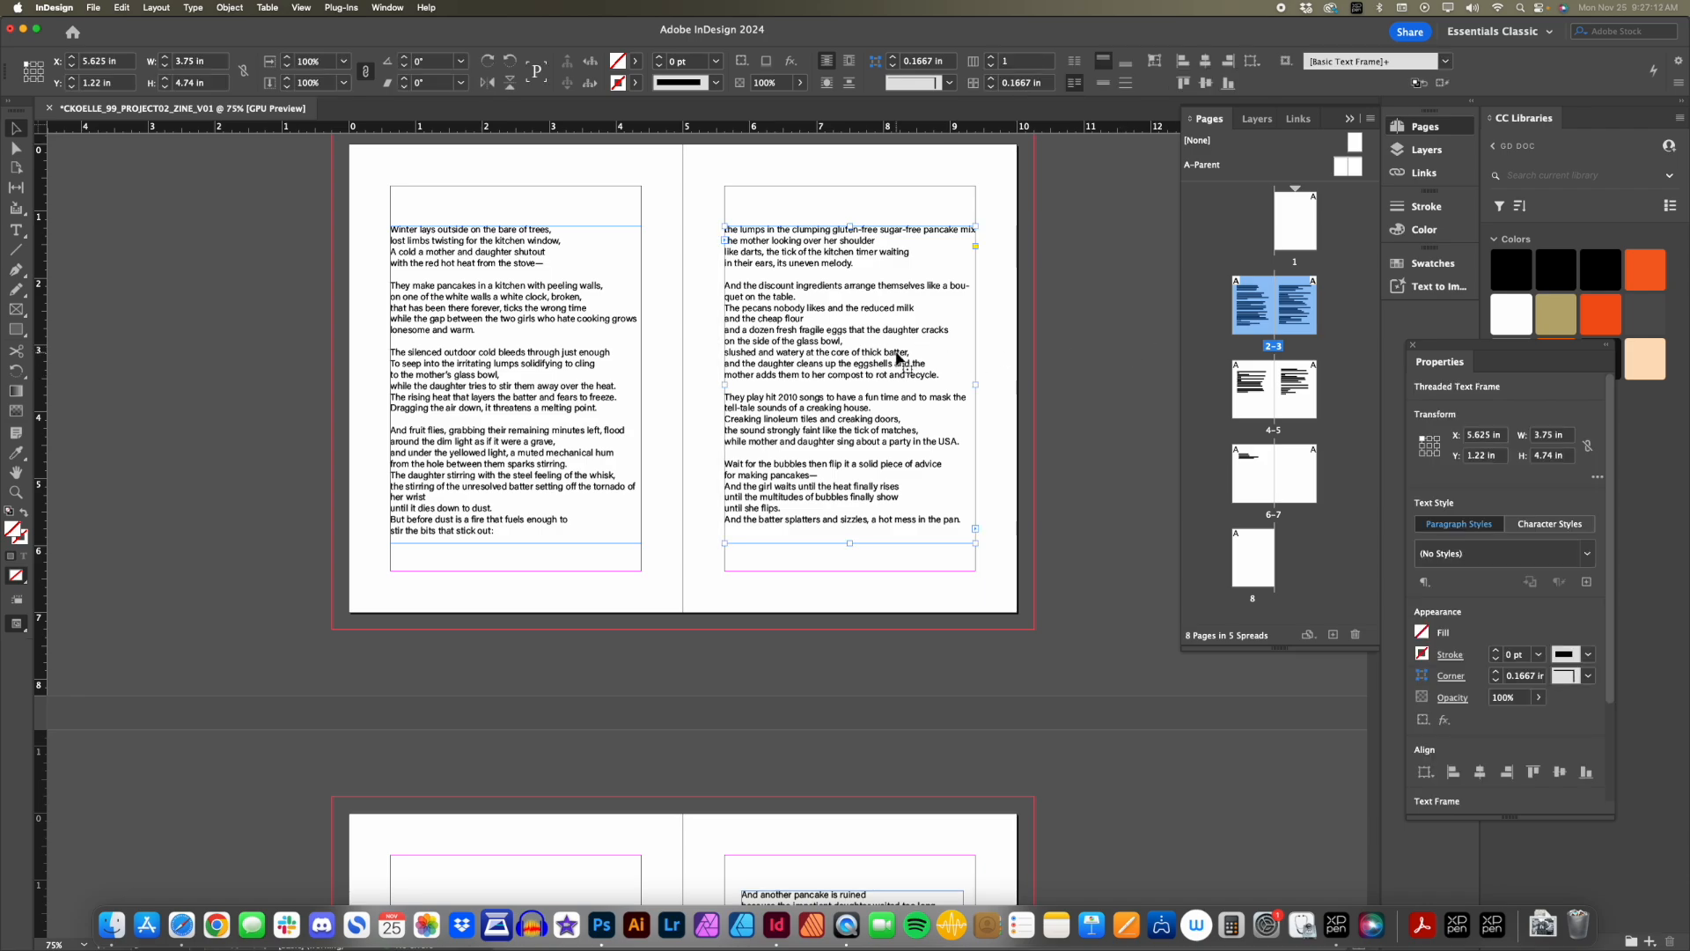
Try pasting the resized page 3 frame onto pages 4–5 and repositioning it by hand, and undo both changes.
{"action": "scroll", "coordinate": [899, 358], "scroll_direction": "down", "scroll_amount": 5}
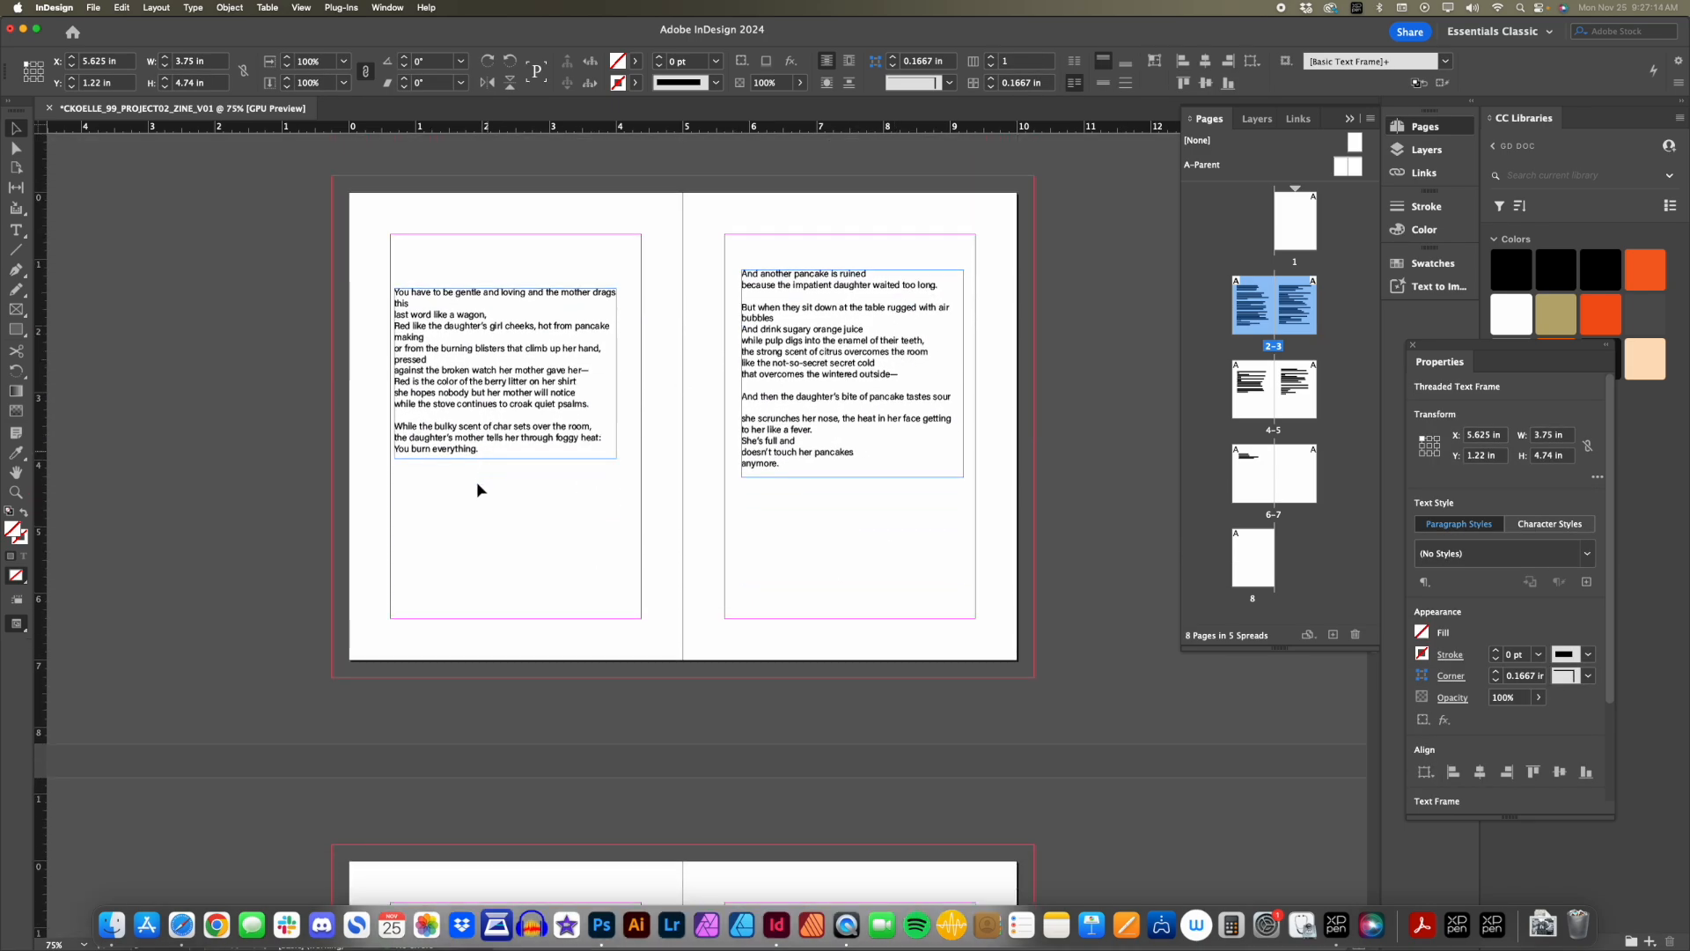
{"action": "left_click", "coordinate": [491, 507]}
{"action": "key", "text": "super+v"}
{"action": "left_click_drag", "start_coordinate": [675, 381], "coordinate": [505, 392]}
{"action": "key", "text": "super+z"}
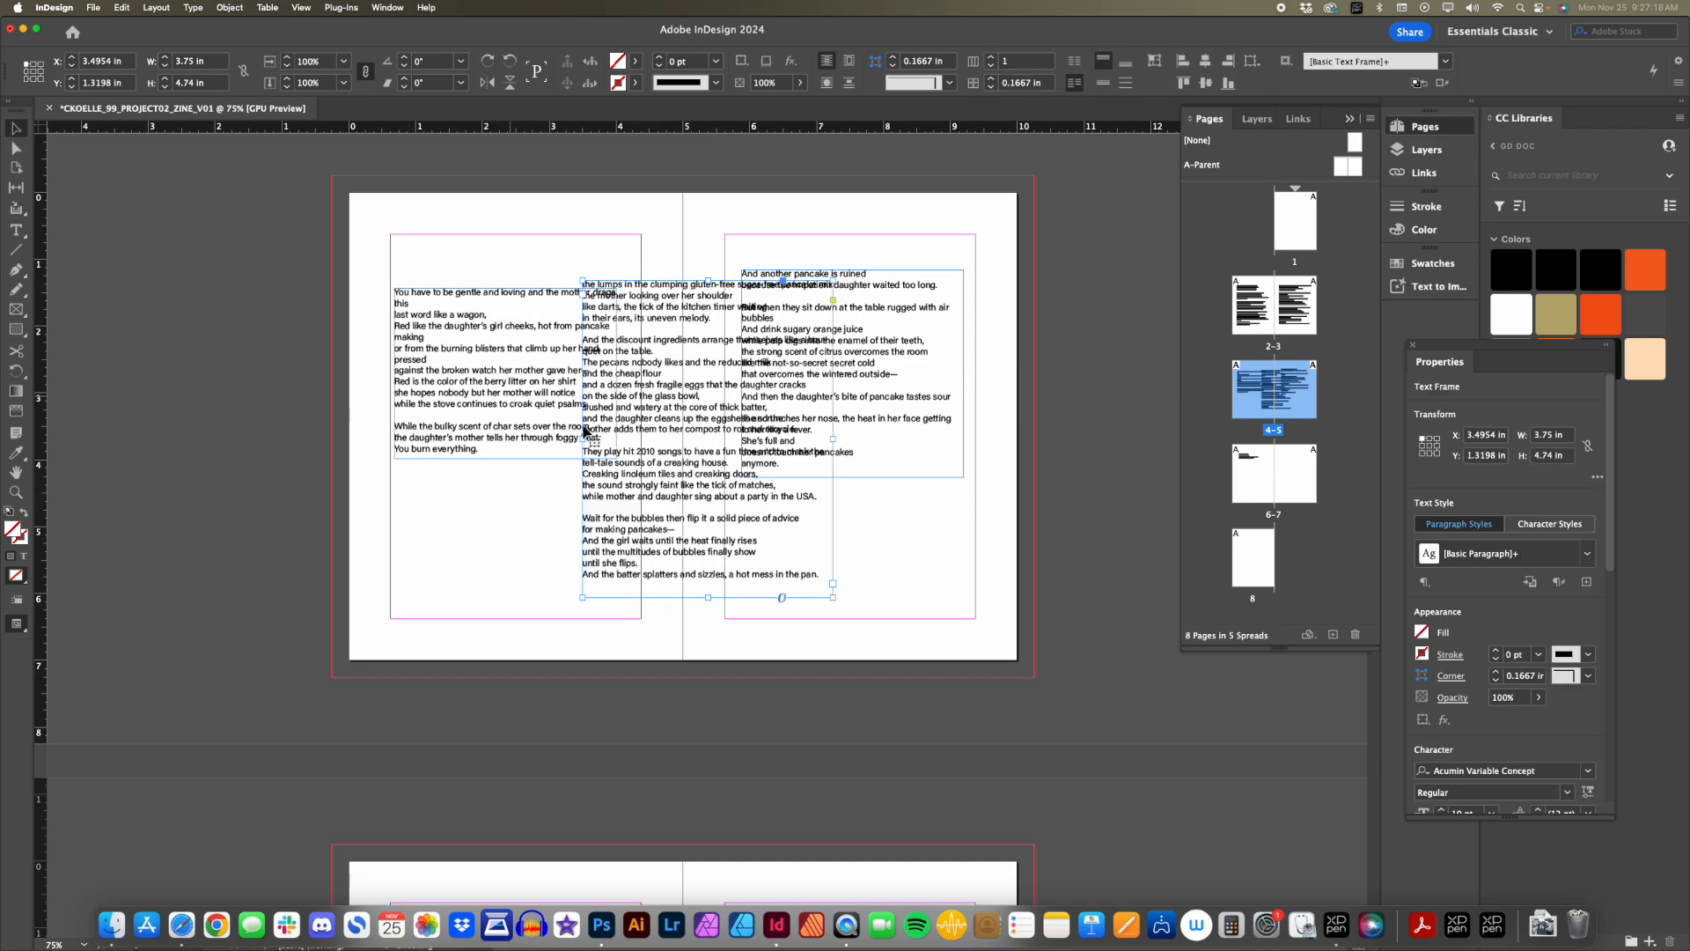
{"action": "key", "text": "super+z"}
{"action": "left_click", "coordinate": [718, 480]}
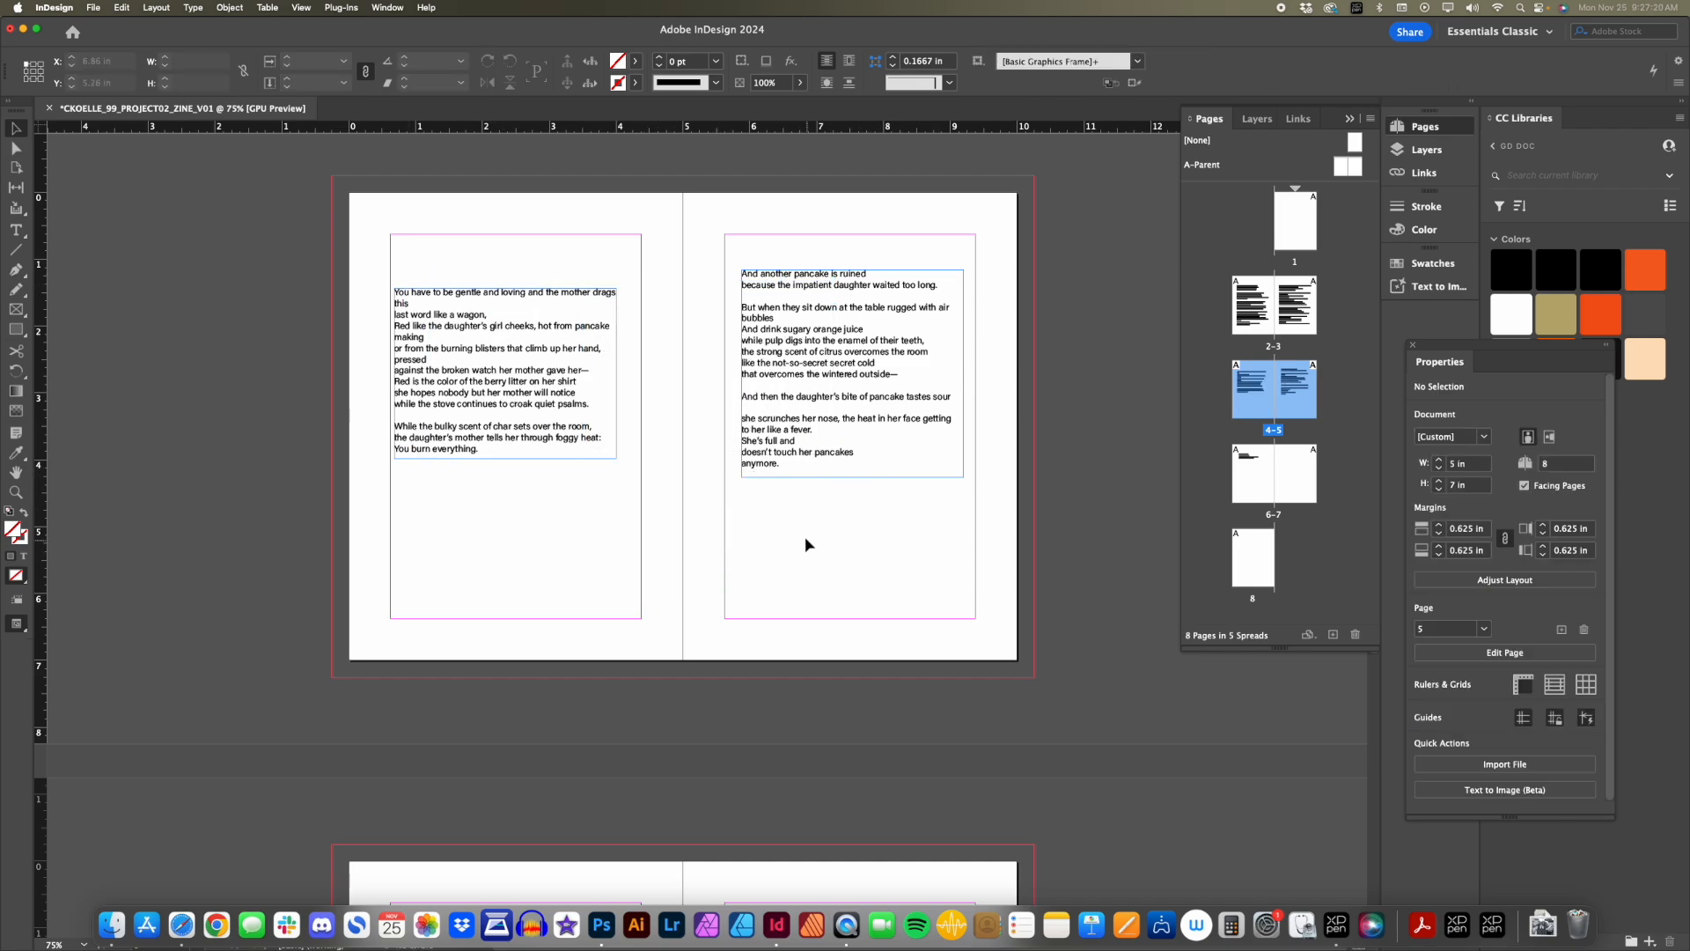
Paste the copied page 3 text frame in place on page 5 and compare it with the original on pages 2–3.
{"action": "right_click", "coordinate": [780, 528]}
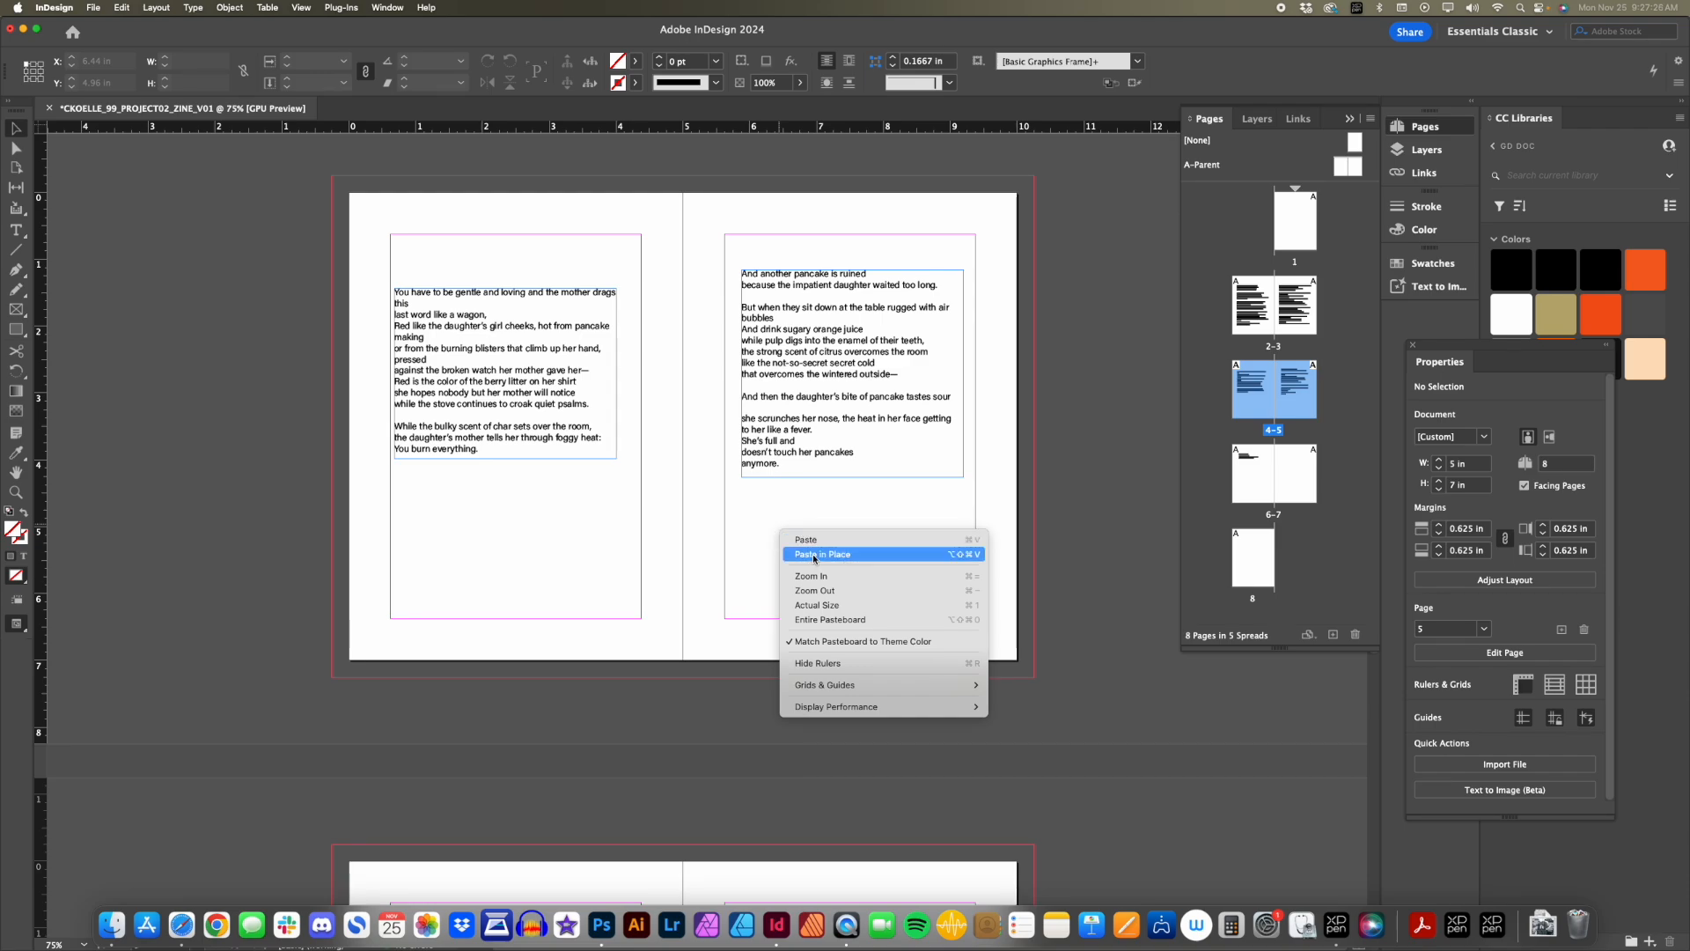
{"action": "right_click", "coordinate": [767, 516]}
{"action": "left_click", "coordinate": [800, 541]}
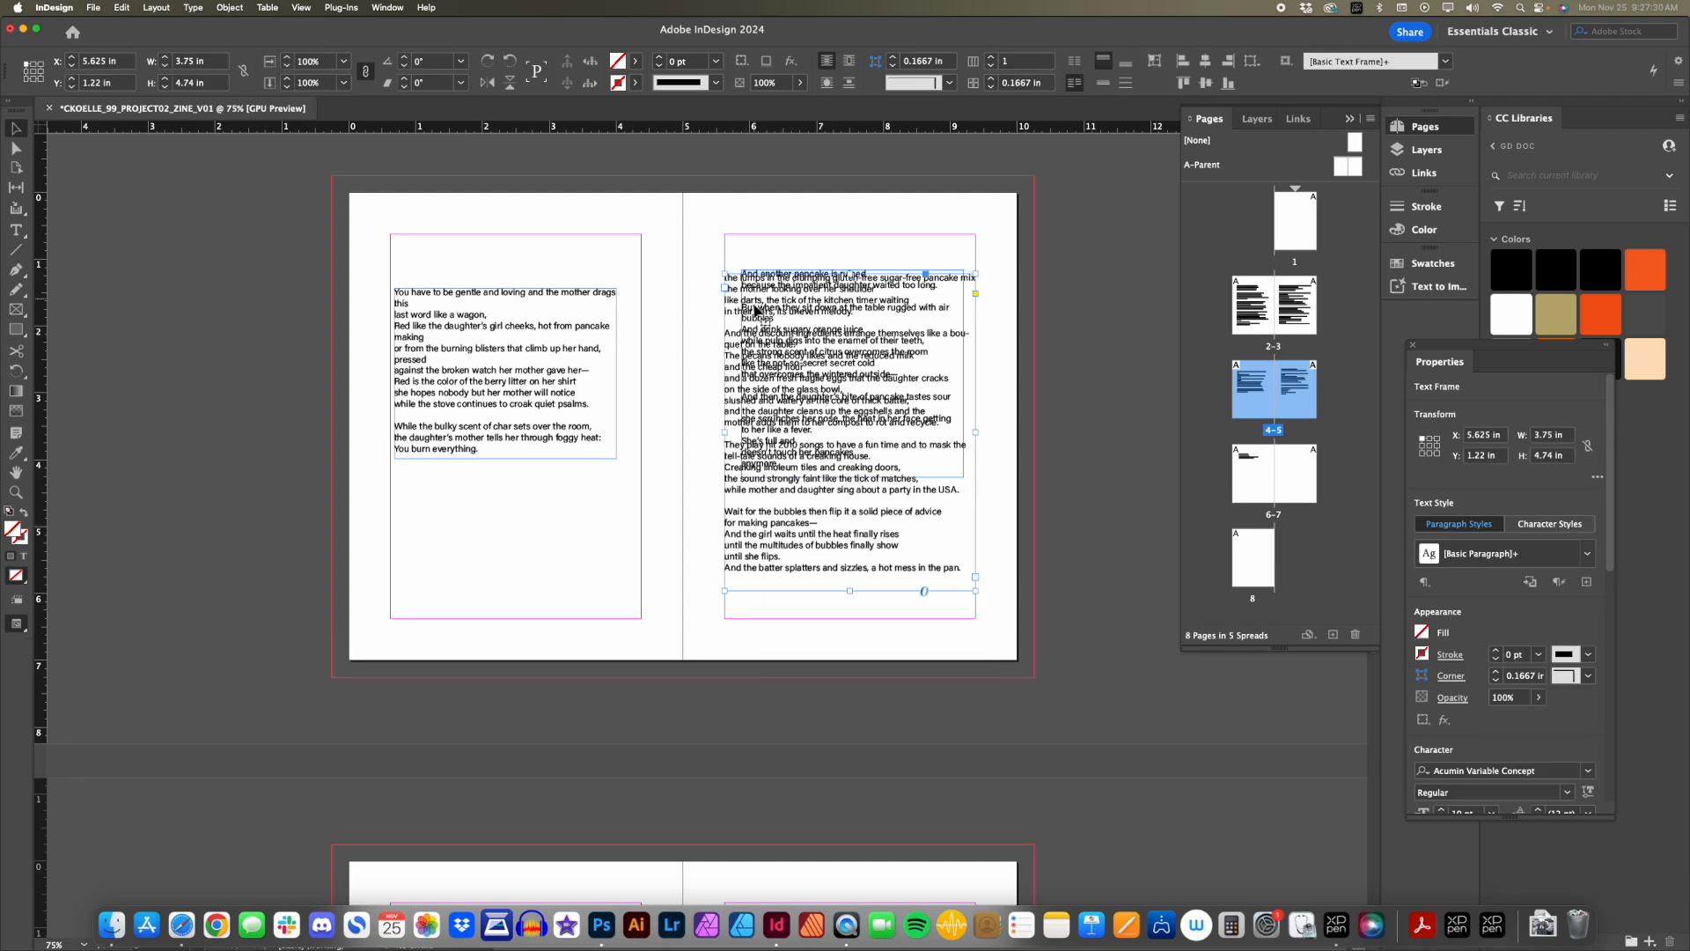
{"action": "scroll", "coordinate": [755, 310], "scroll_direction": "up", "scroll_amount": 10}
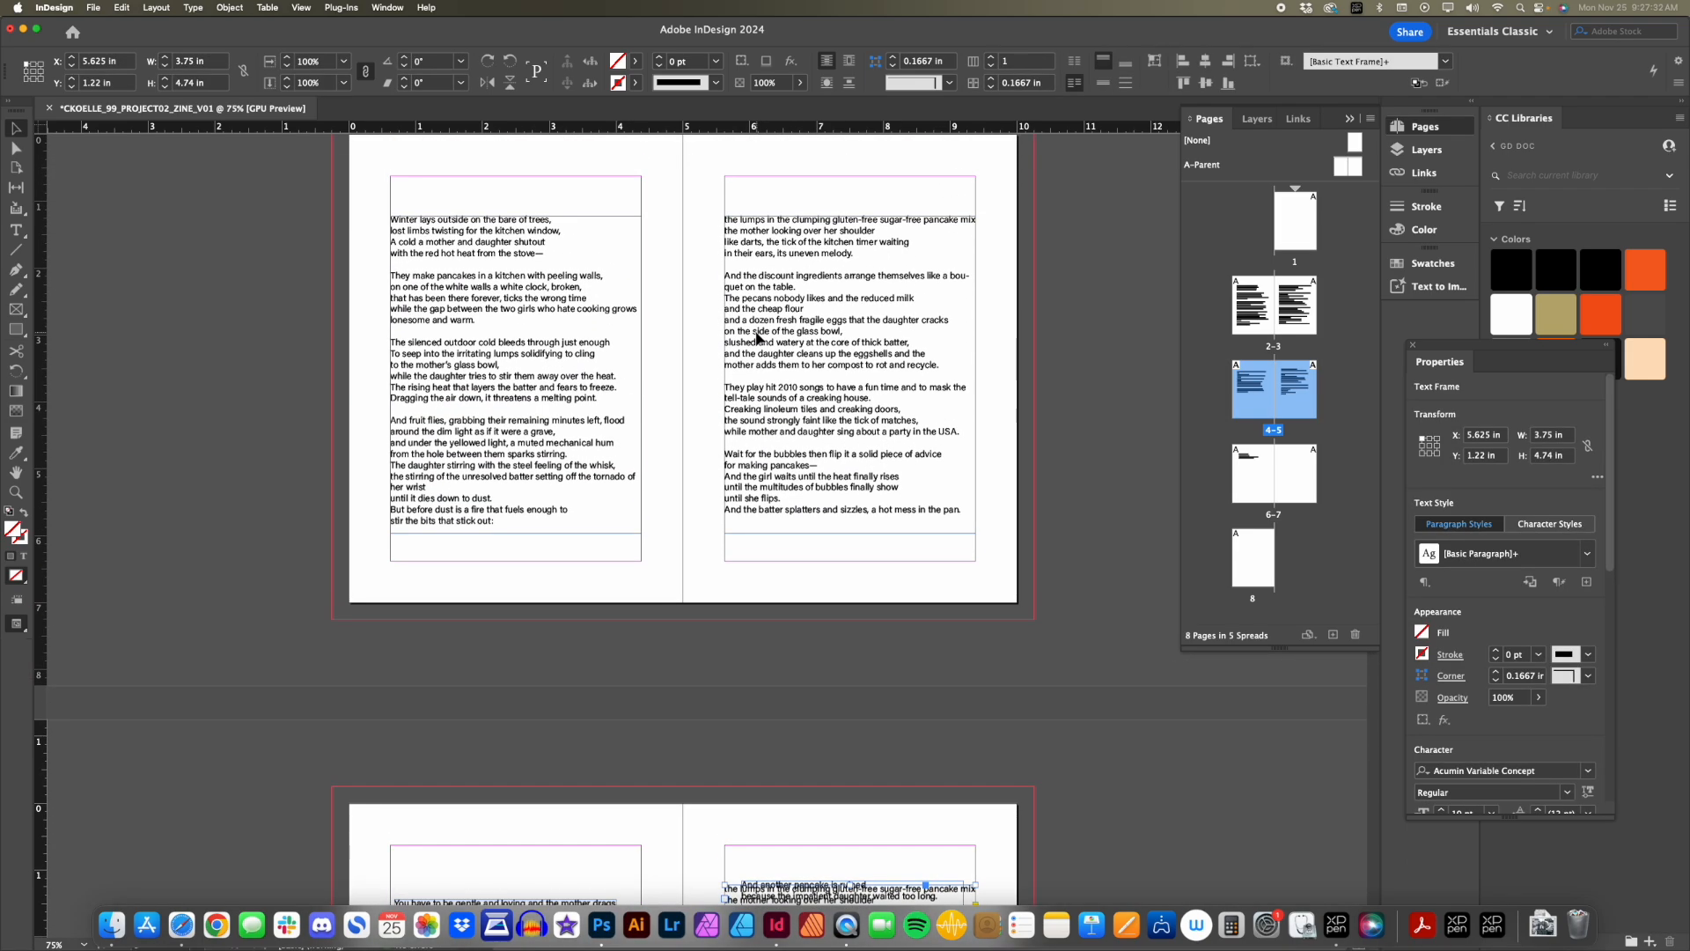
{"action": "scroll", "coordinate": [941, 299], "scroll_direction": "down", "scroll_amount": 10}
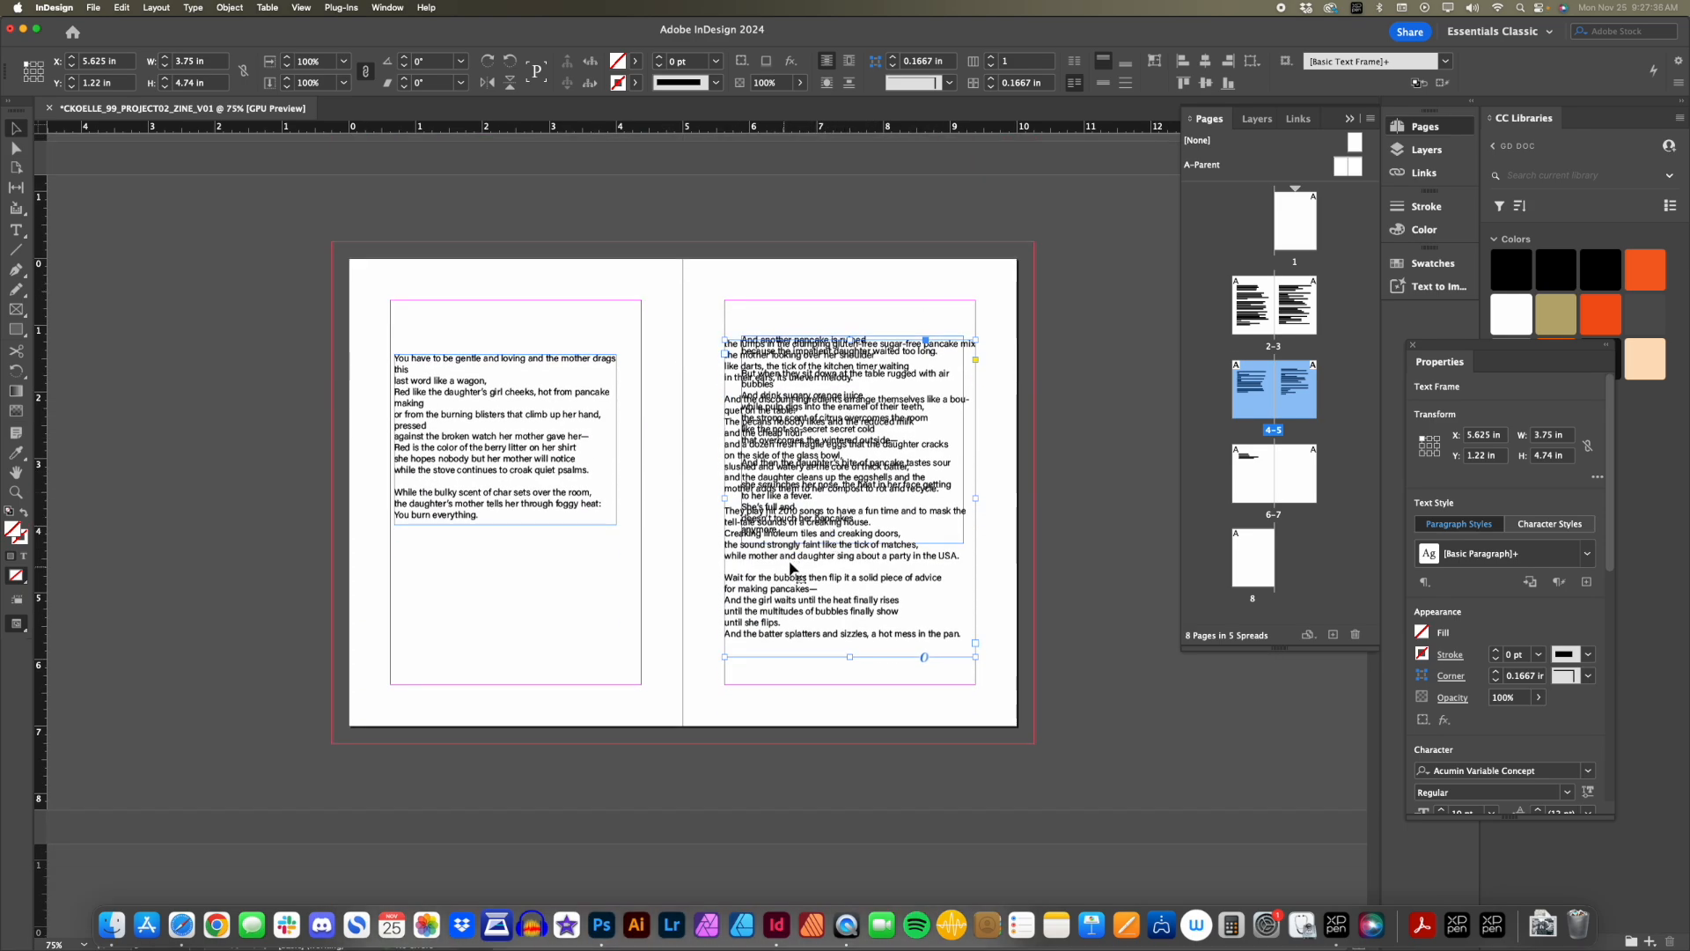
Nudge the pasted frame horizontally out over the page 5 edge to X 8.3056 in, keeping Y at 1.22 in.
{"action": "left_click", "coordinate": [1108, 629]}
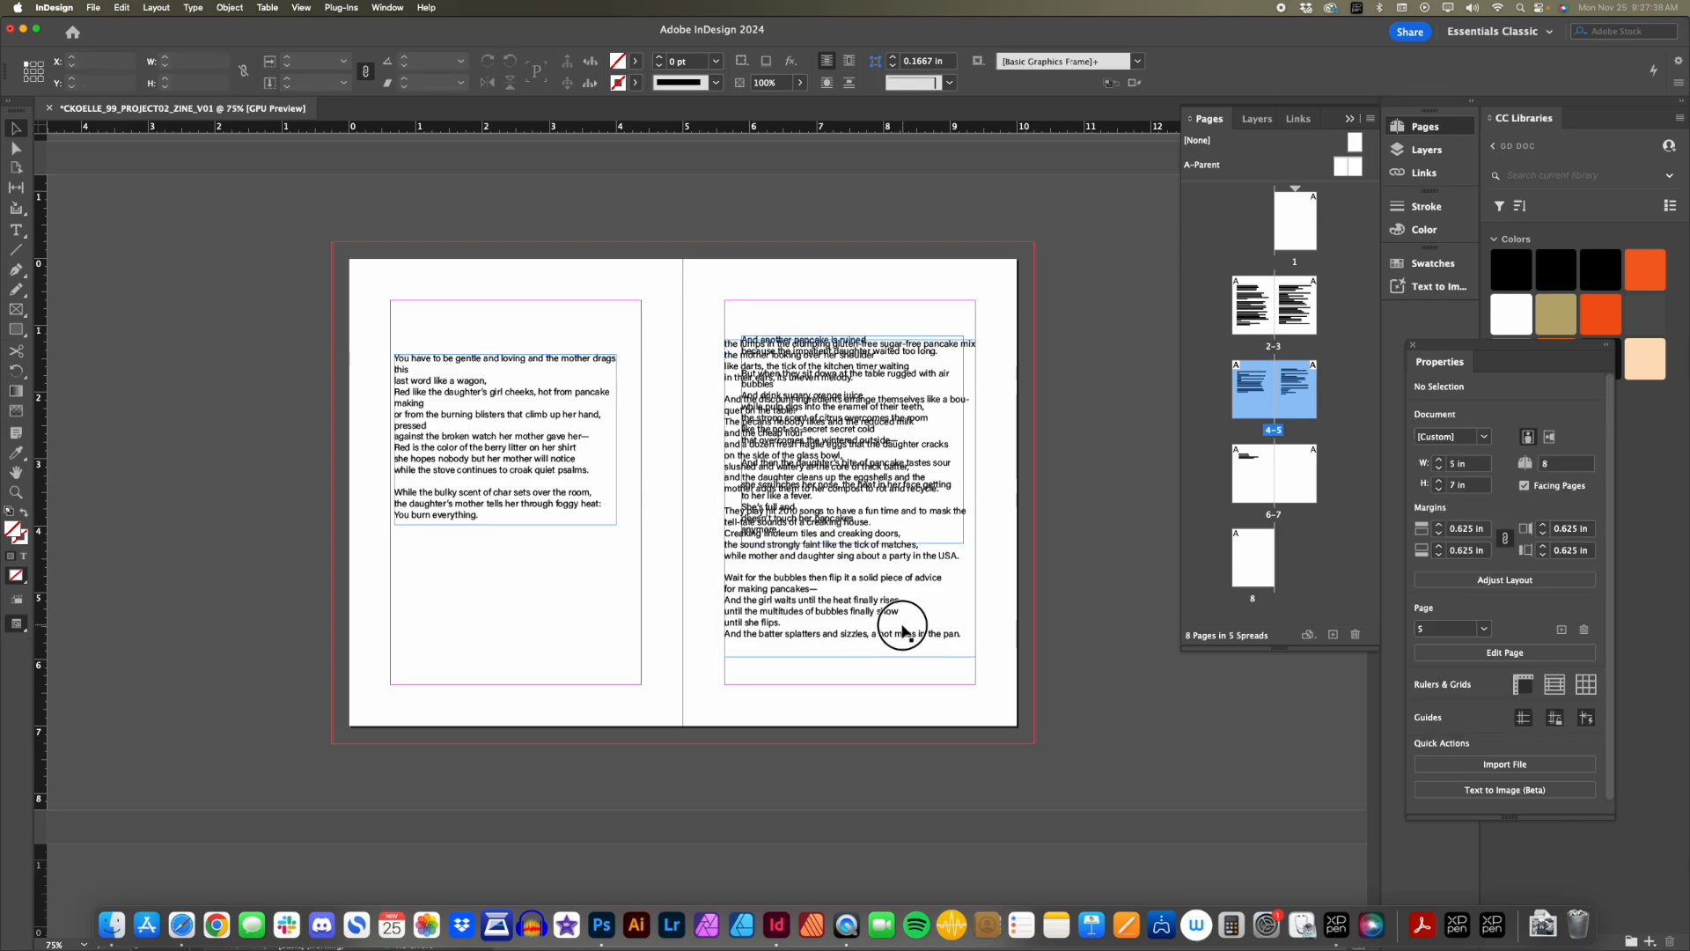
{"action": "left_click", "coordinate": [902, 627]}
{"action": "key", "text": "Right"}
{"action": "key", "text": "Right"}
{"action": "key", "text": "Right"}
{"action": "key", "text": "Right"}
{"action": "key", "text": "Right"}
{"action": "key", "text": "Right"}
{"action": "key", "text": "Right"}
{"action": "key", "text": "Right"}
{"action": "key", "text": "Right"}
{"action": "key", "text": "Right"}
{"action": "key", "text": "Right"}
{"action": "key", "text": "Right"}
{"action": "key", "text": "Right"}
{"action": "key", "text": "shift+Right"}
{"action": "key", "text": "shift+Right"}
{"action": "key", "text": "shift+Right"}
{"action": "key", "text": "shift+Right"}
{"action": "key", "text": "shift+Right"}
{"action": "key", "text": "shift+Right"}
{"action": "key", "text": "shift+Right"}
{"action": "key", "text": "shift+Right"}
{"action": "key", "text": "shift+Right"}
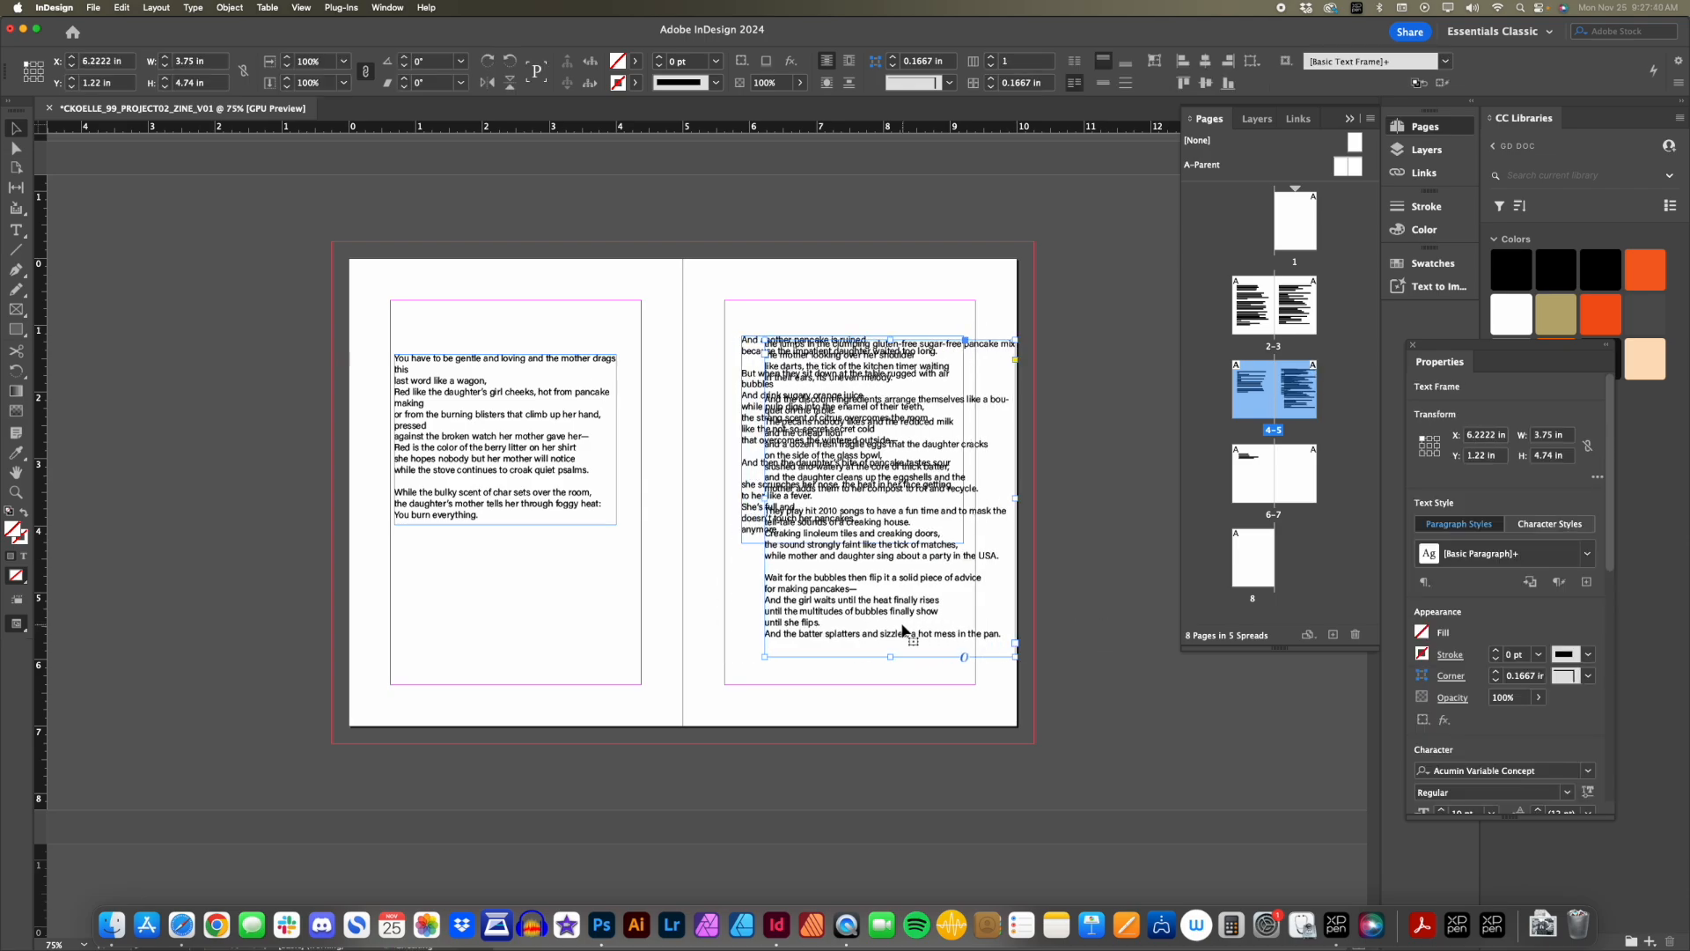
{"action": "key", "text": "shift+Right"}
{"action": "key", "text": "shift+Right"}
{"action": "key", "text": "shift+Right"}
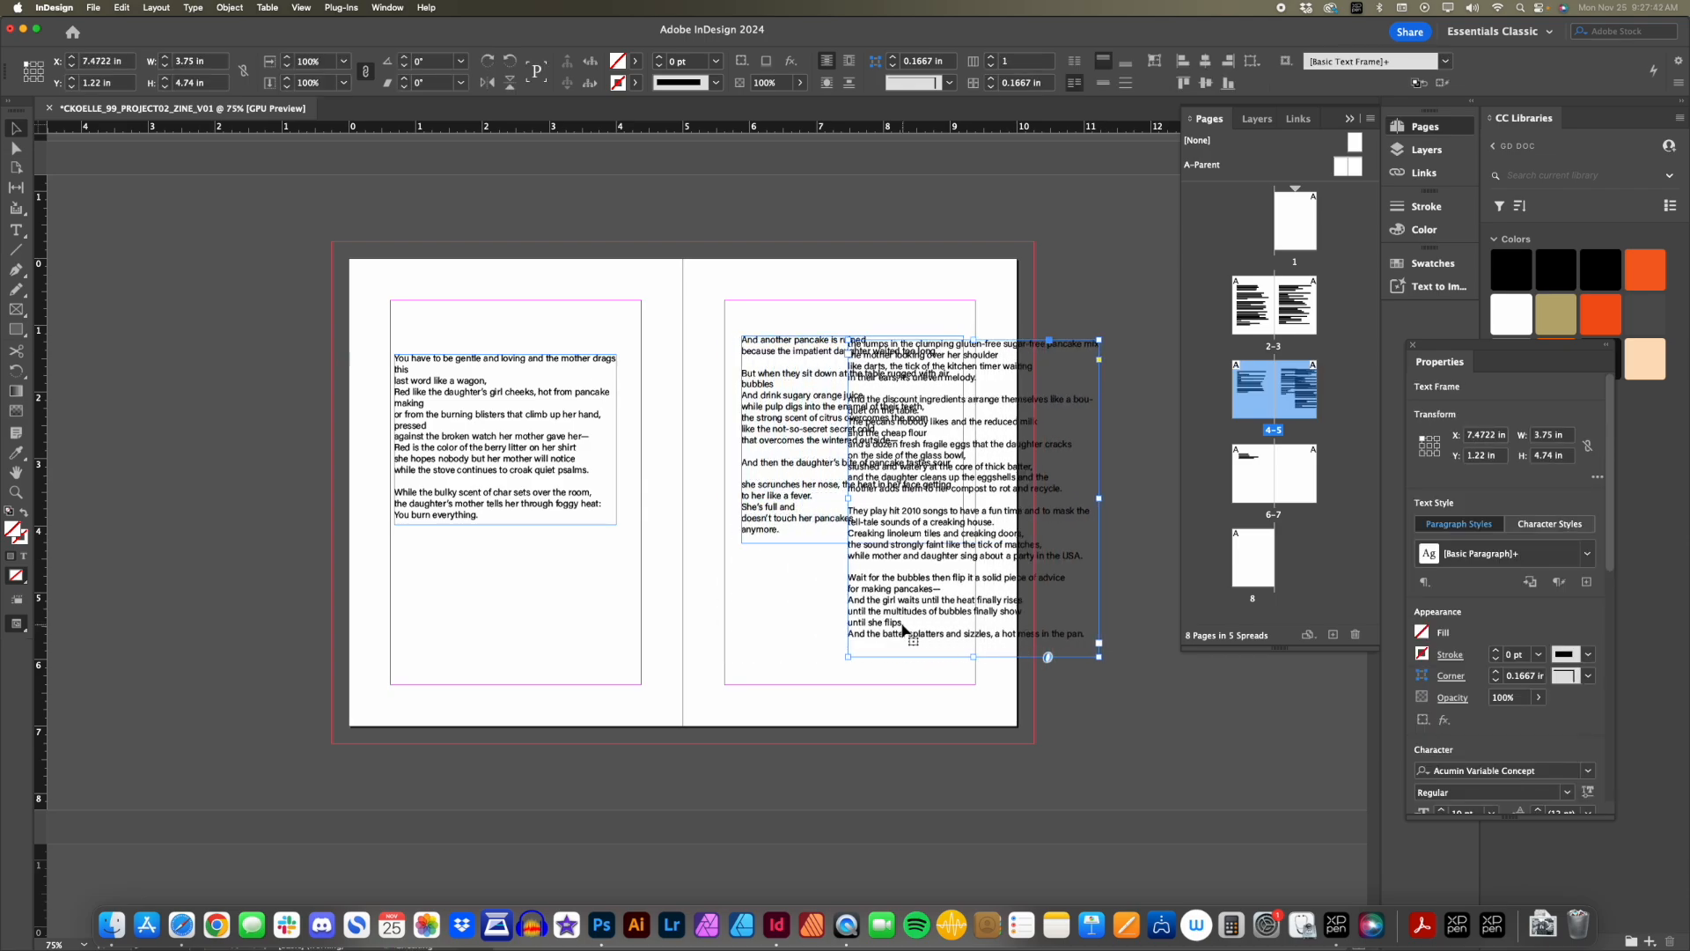
{"action": "key", "text": "shift+Right"}
{"action": "key", "text": "shift+Right"}
{"action": "key", "text": "shift+Right"}
{"action": "key", "text": "shift+Right"}
{"action": "key", "text": "shift+Right"}
{"action": "key", "text": "shift+Right"}
{"action": "key", "text": "shift+Right"}
{"action": "key", "text": "shift+Right"}
{"action": "key", "text": "shift+Left"}
{"action": "key", "text": "shift+Left"}
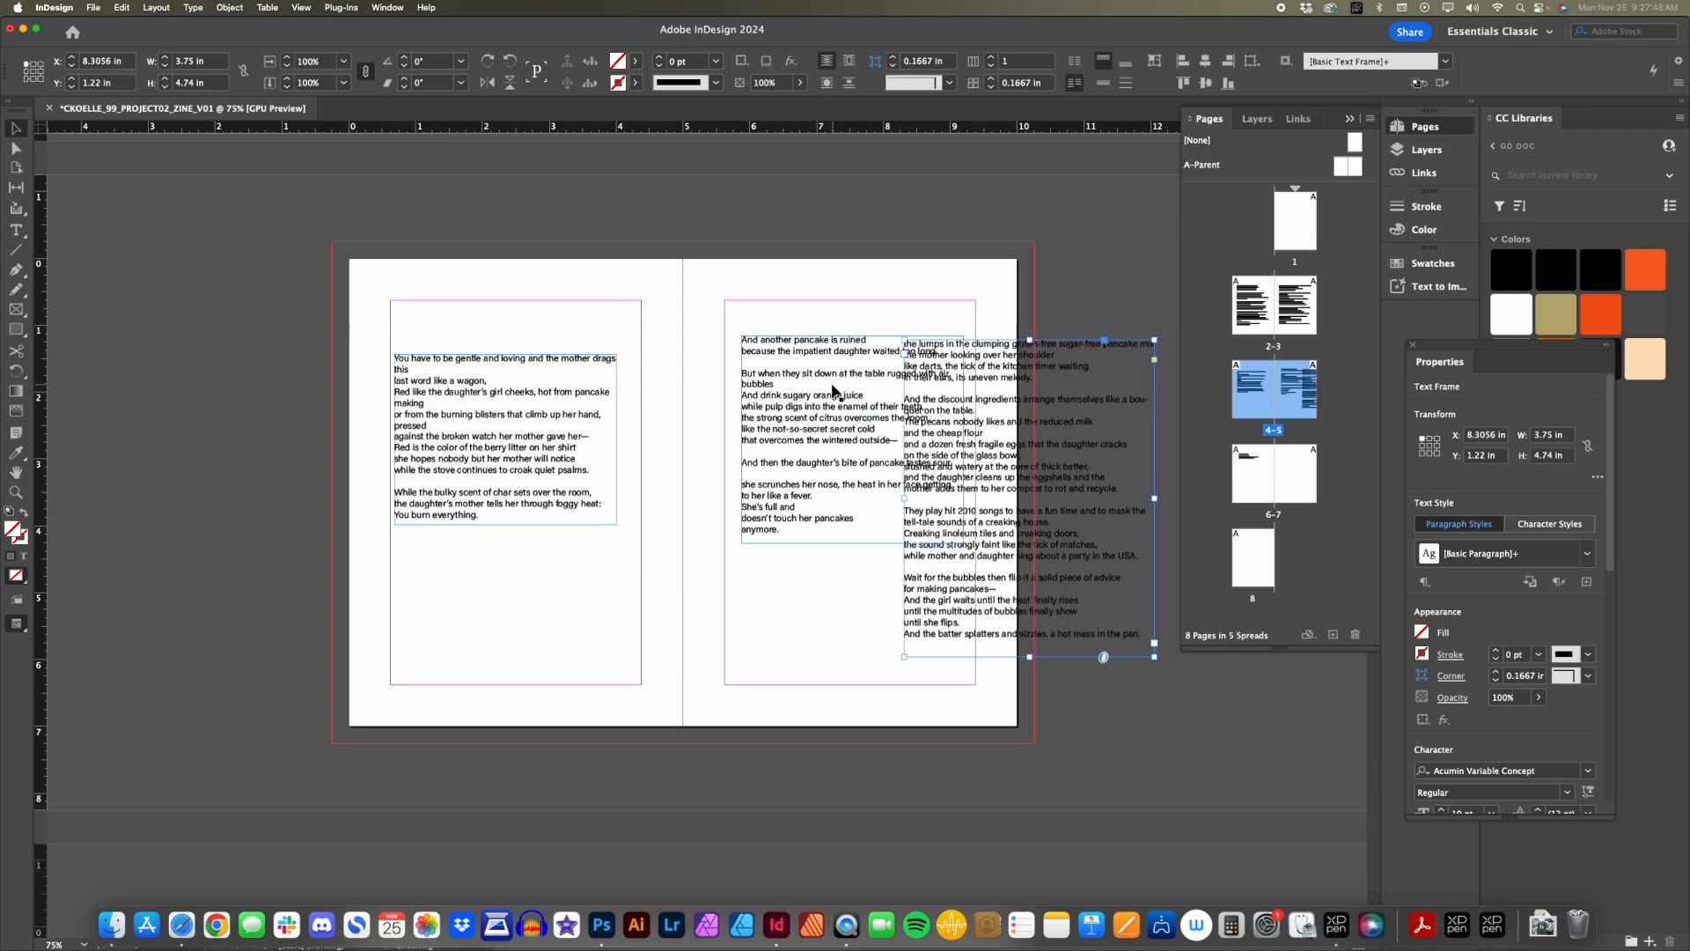
Align the page 5 threaded text frame to X 5.625 in, Y 1.22 in and extend its height to 4.74 in.
{"action": "left_click", "coordinate": [813, 384]}
{"action": "left_click_drag", "start_coordinate": [818, 380], "coordinate": [787, 388]}
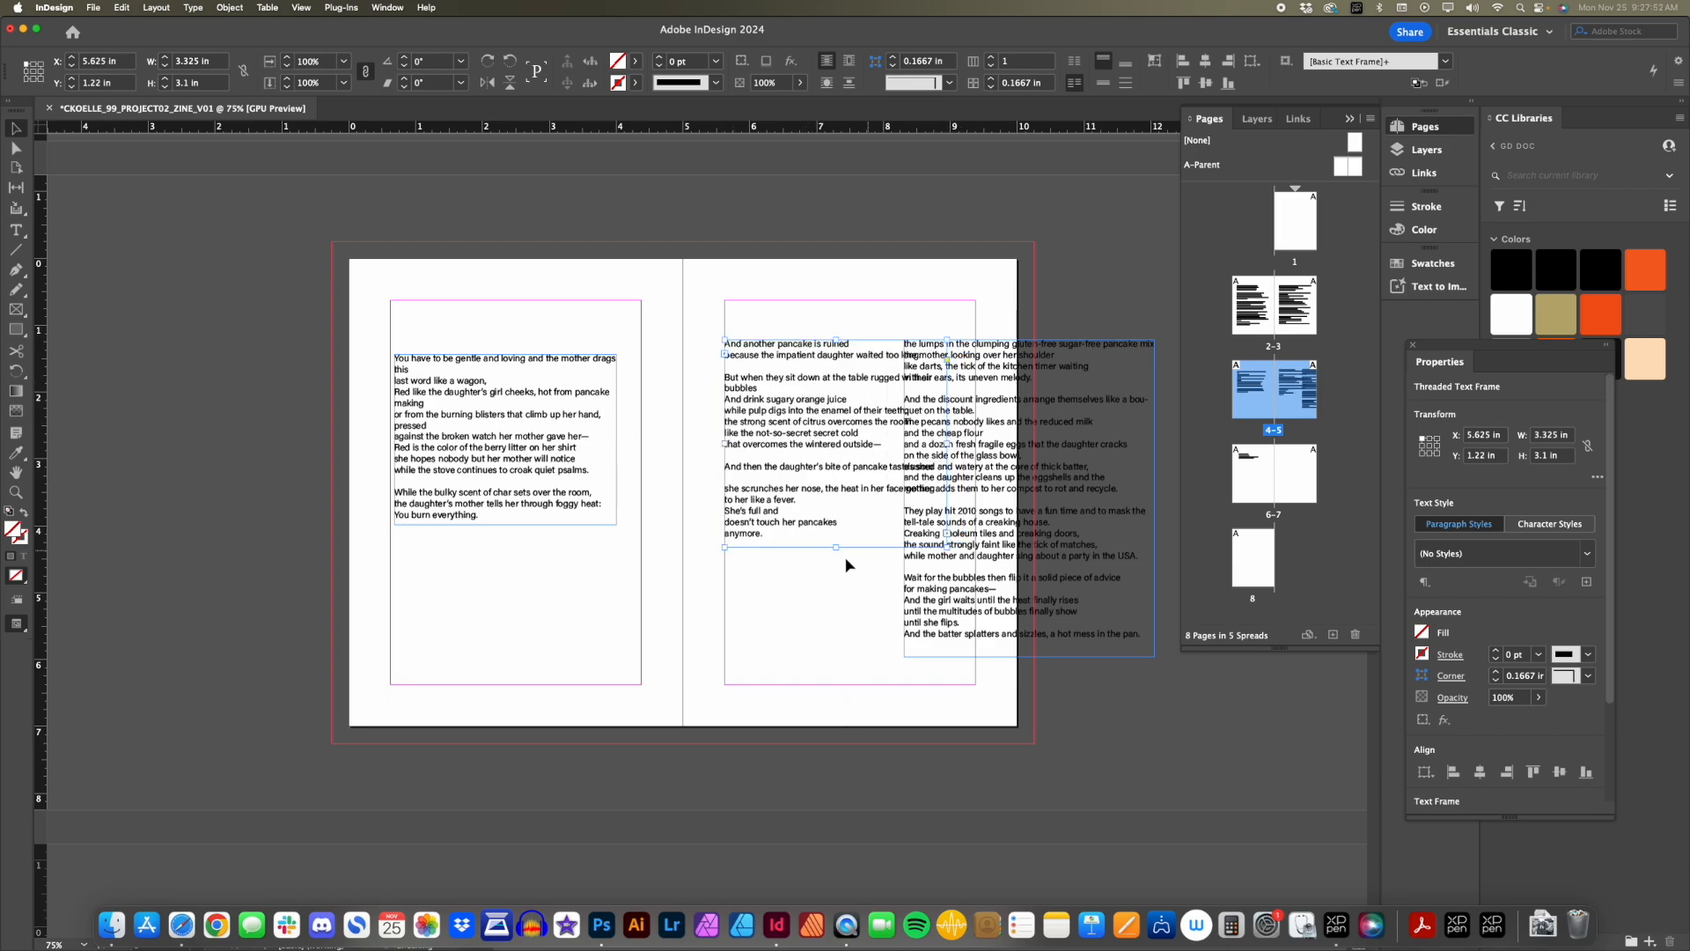
{"action": "left_click_drag", "start_coordinate": [835, 548], "coordinate": [839, 660]}
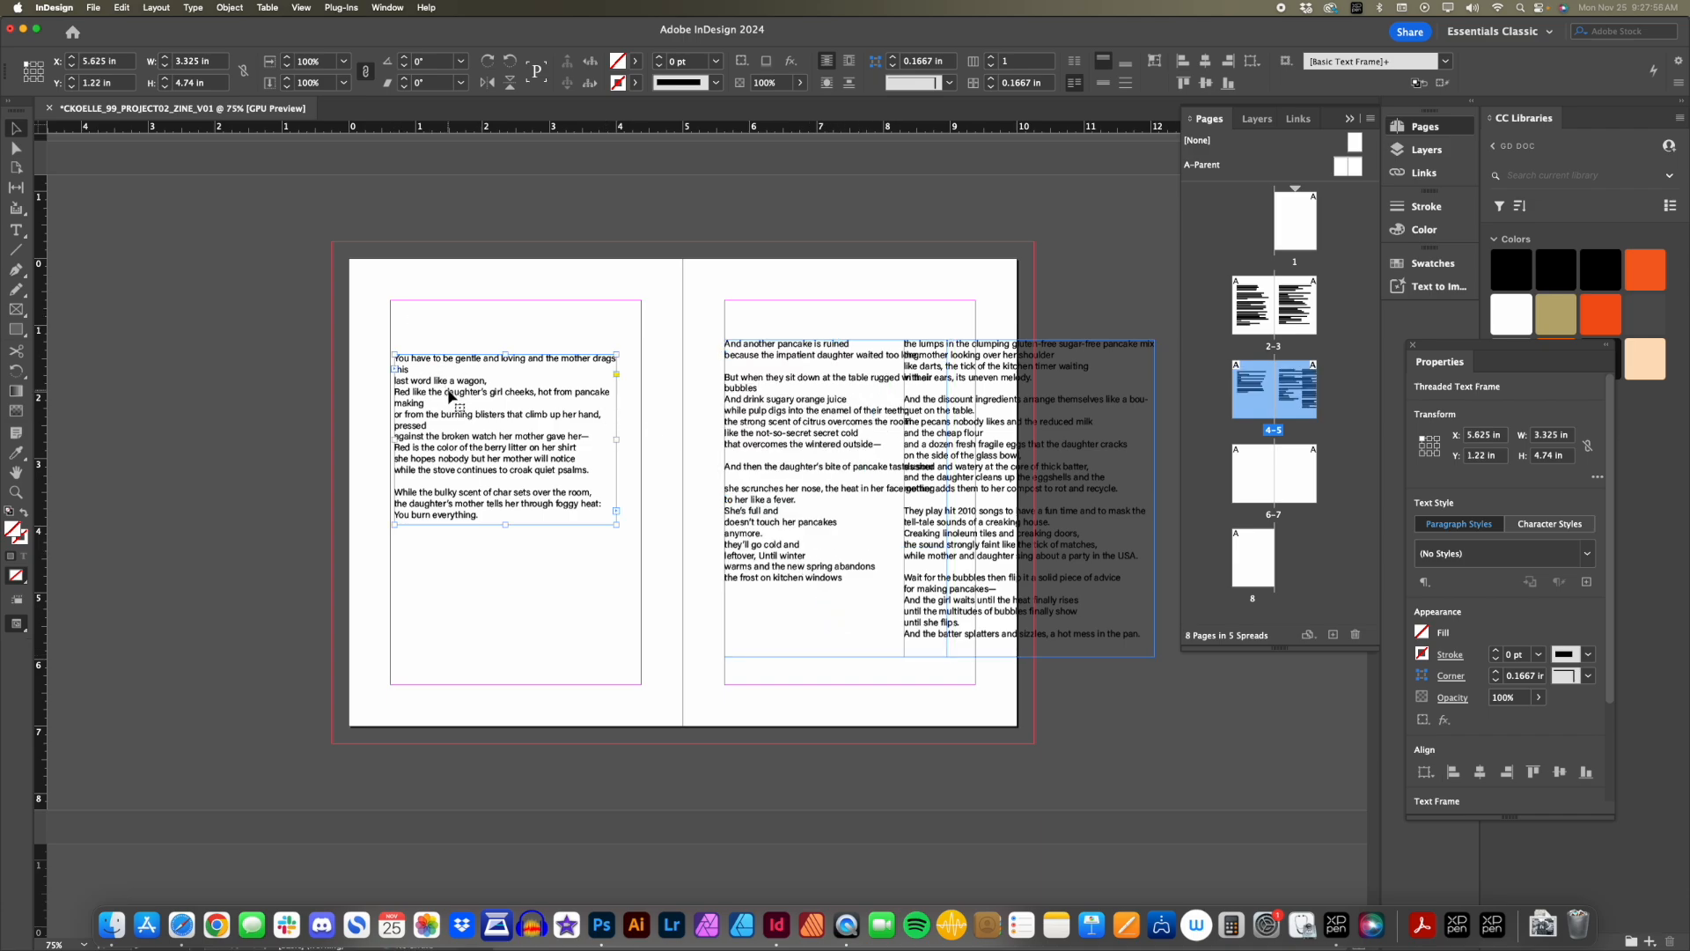
Align the page 4 text frame to X 0.625 in, Y 1.22 in, extend it down level with page 5's frame, and delete the pasted copy.
{"action": "left_click_drag", "start_coordinate": [502, 424], "coordinate": [501, 414]}
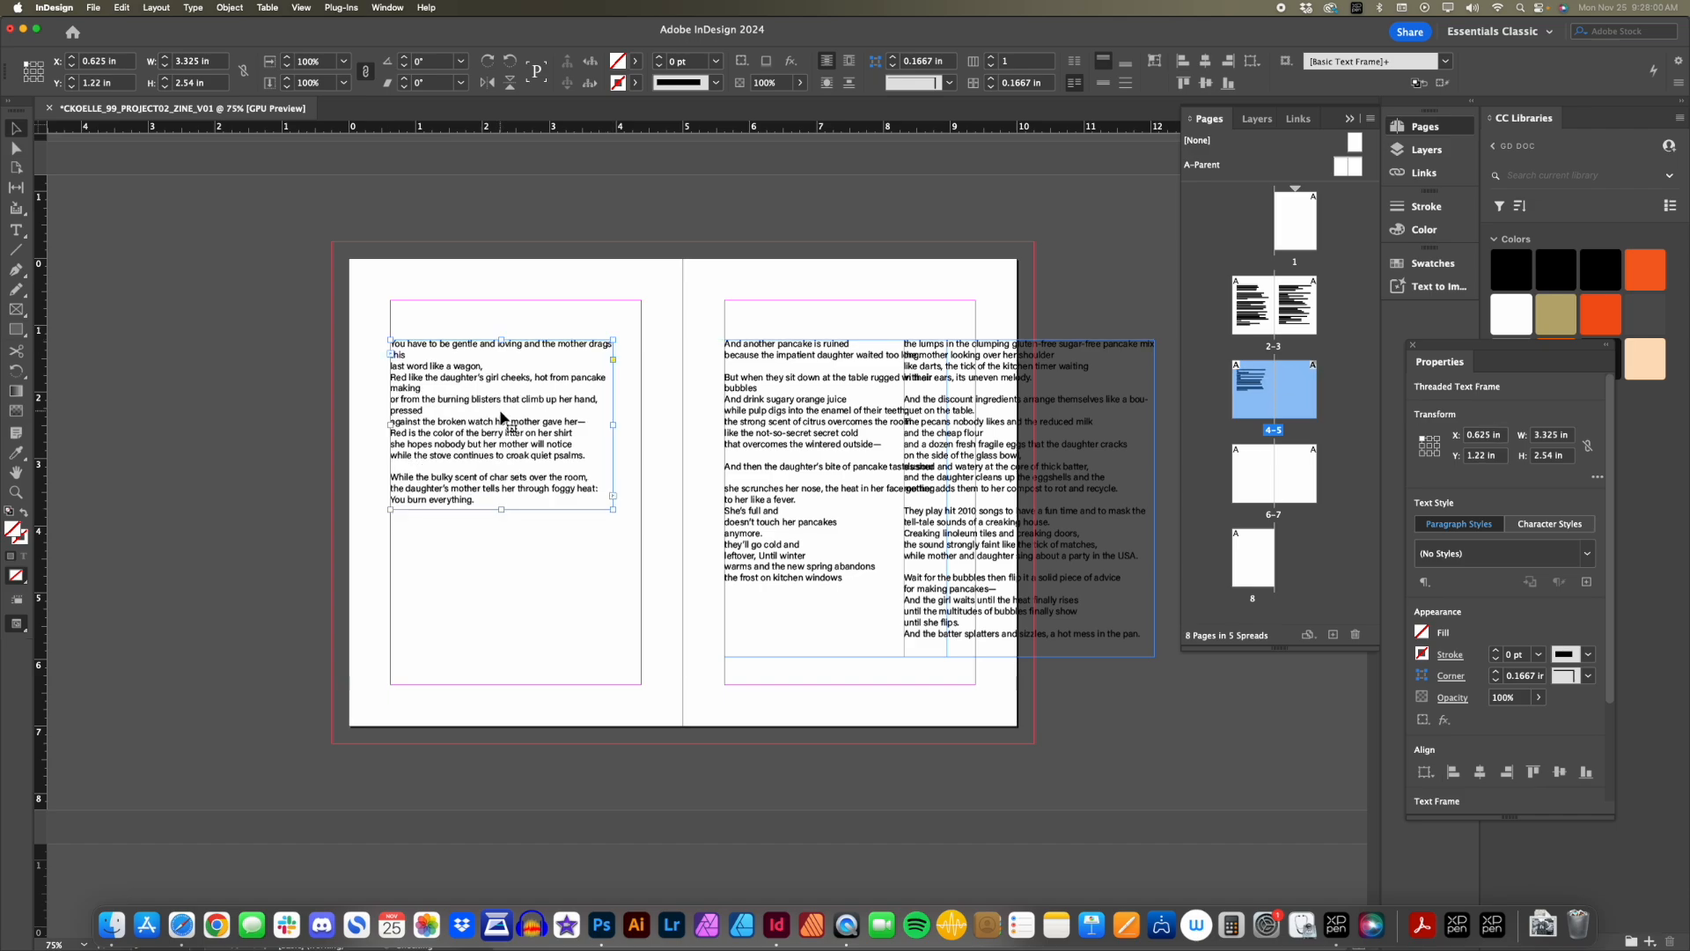
{"action": "left_click_drag", "start_coordinate": [501, 512], "coordinate": [514, 657]}
{"action": "left_click", "coordinate": [1092, 499]}
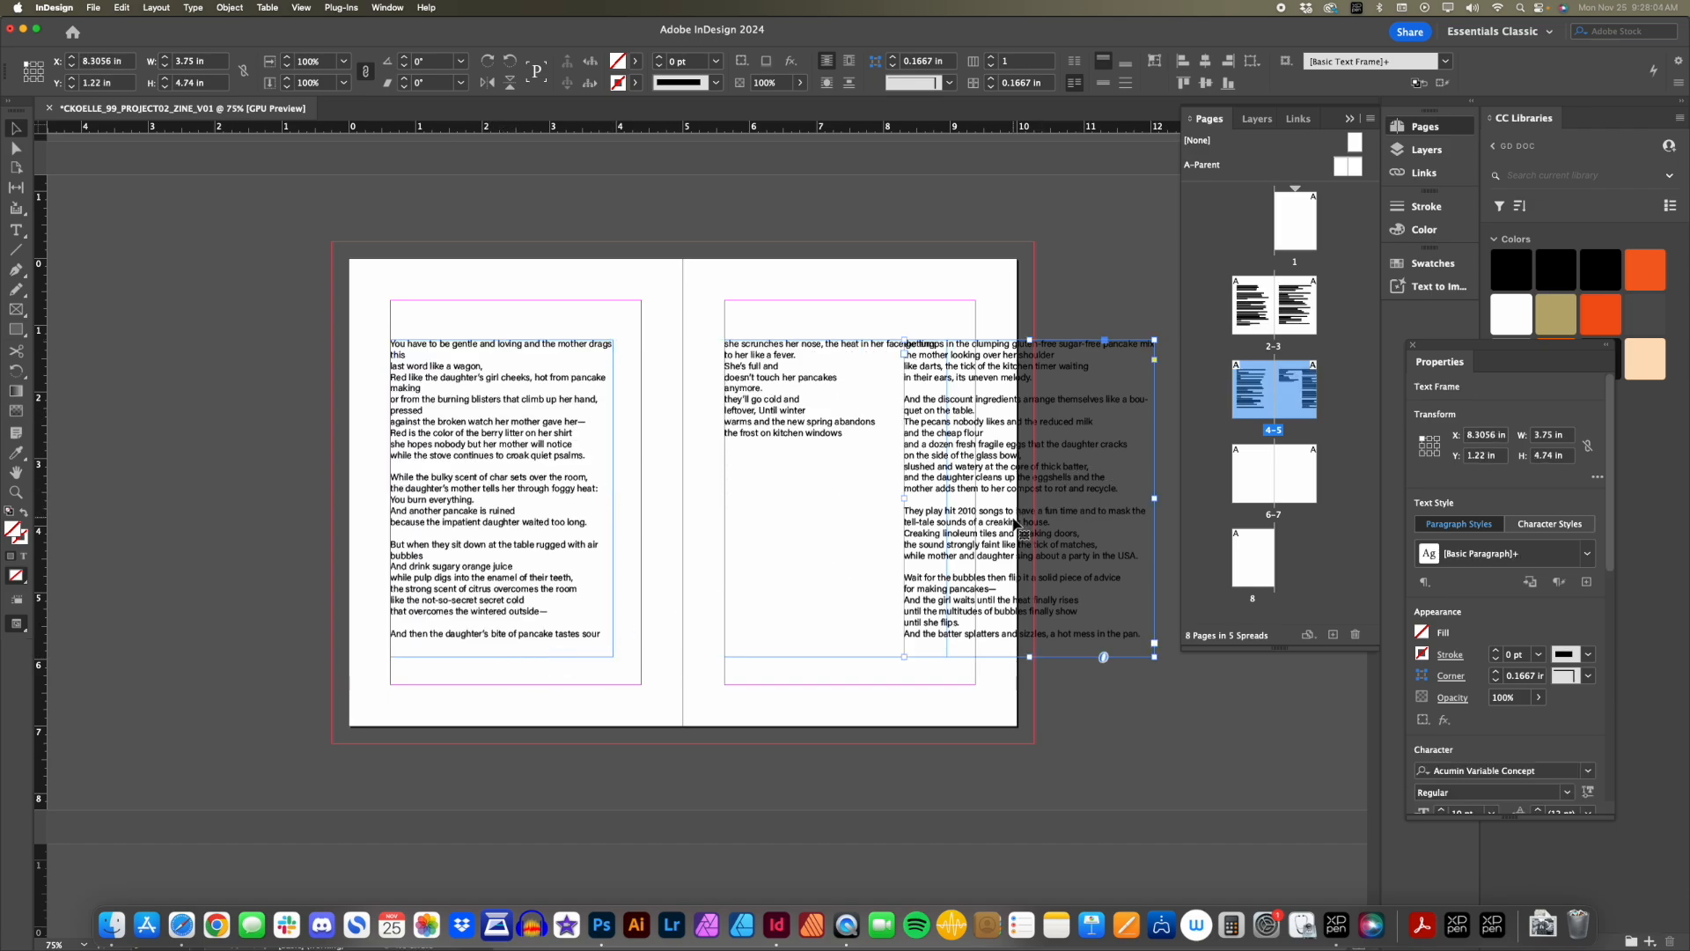
{"action": "key", "text": "Delete"}
Review the poem's flow and frame alignment across pages 2 to 7 at 50% zoom.
{"action": "scroll", "coordinate": [1021, 511], "scroll_direction": "down", "scroll_amount": 5}
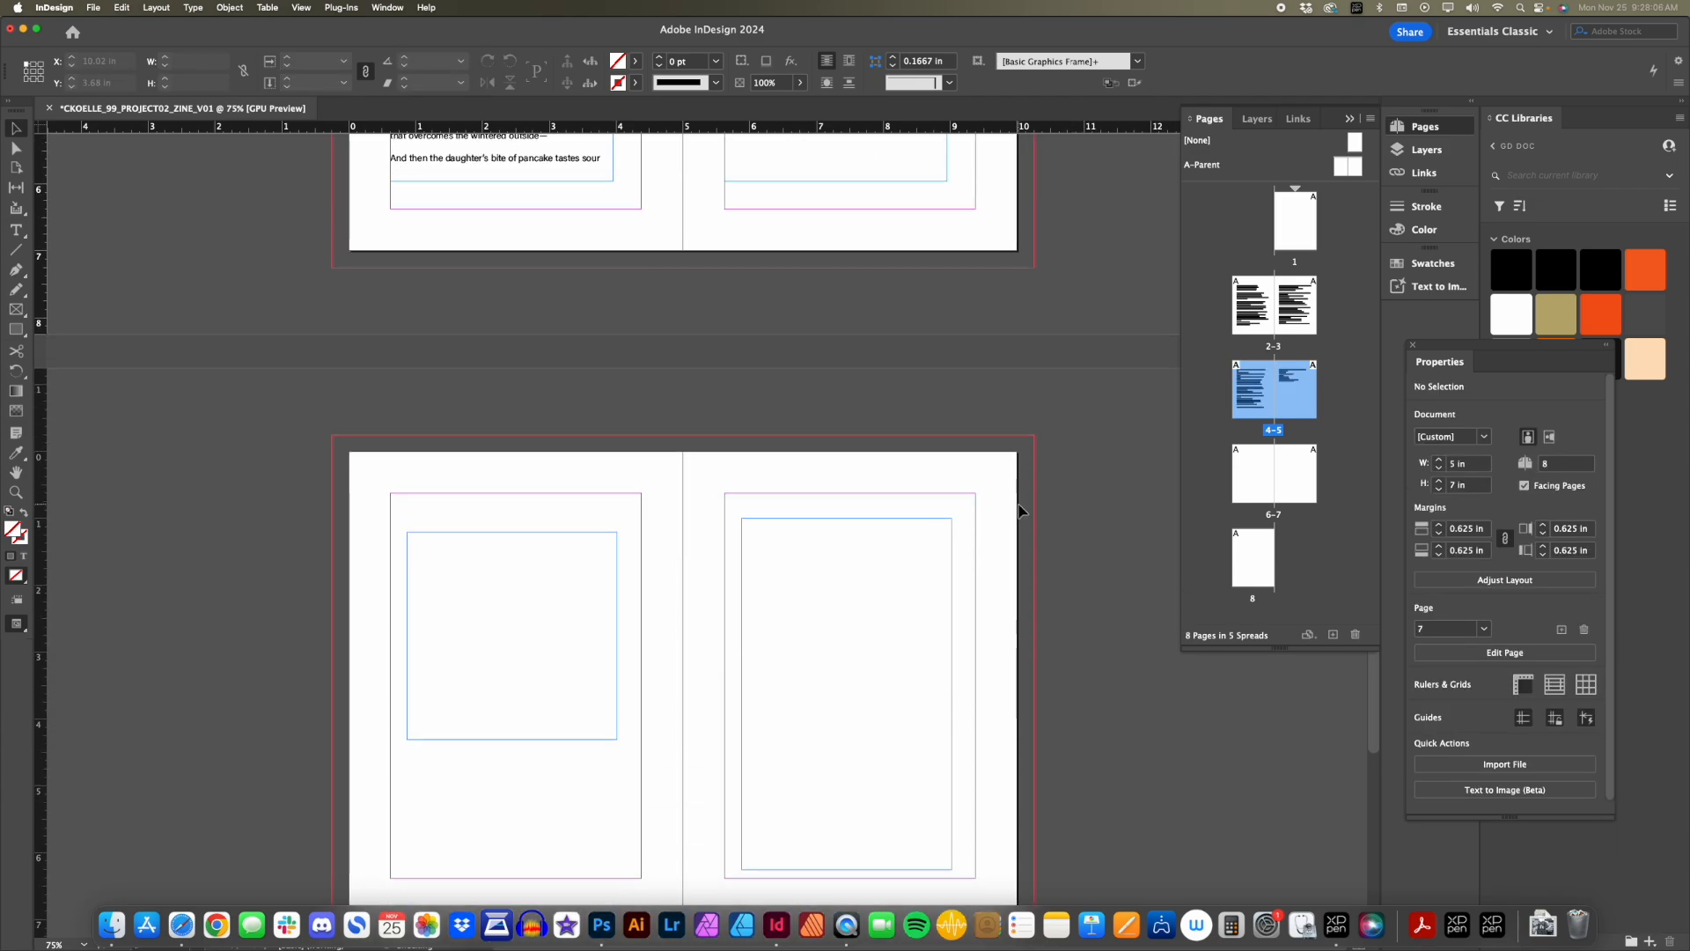
{"action": "scroll", "coordinate": [1022, 510], "scroll_direction": "up", "scroll_amount": 4}
{"action": "scroll", "coordinate": [1018, 510], "scroll_direction": "down", "scroll_amount": 3}
{"action": "scroll", "coordinate": [1019, 511], "scroll_direction": "up", "scroll_amount": 5}
{"action": "scroll", "coordinate": [1017, 512], "scroll_direction": "down", "scroll_amount": 4}
{"action": "scroll", "coordinate": [1013, 513], "scroll_direction": "up", "scroll_amount": 5}
{"action": "key", "text": "z"}
{"action": "left_click", "coordinate": [1071, 499], "text": "alt"}
{"action": "left_click", "coordinate": [926, 517], "text": "alt"}
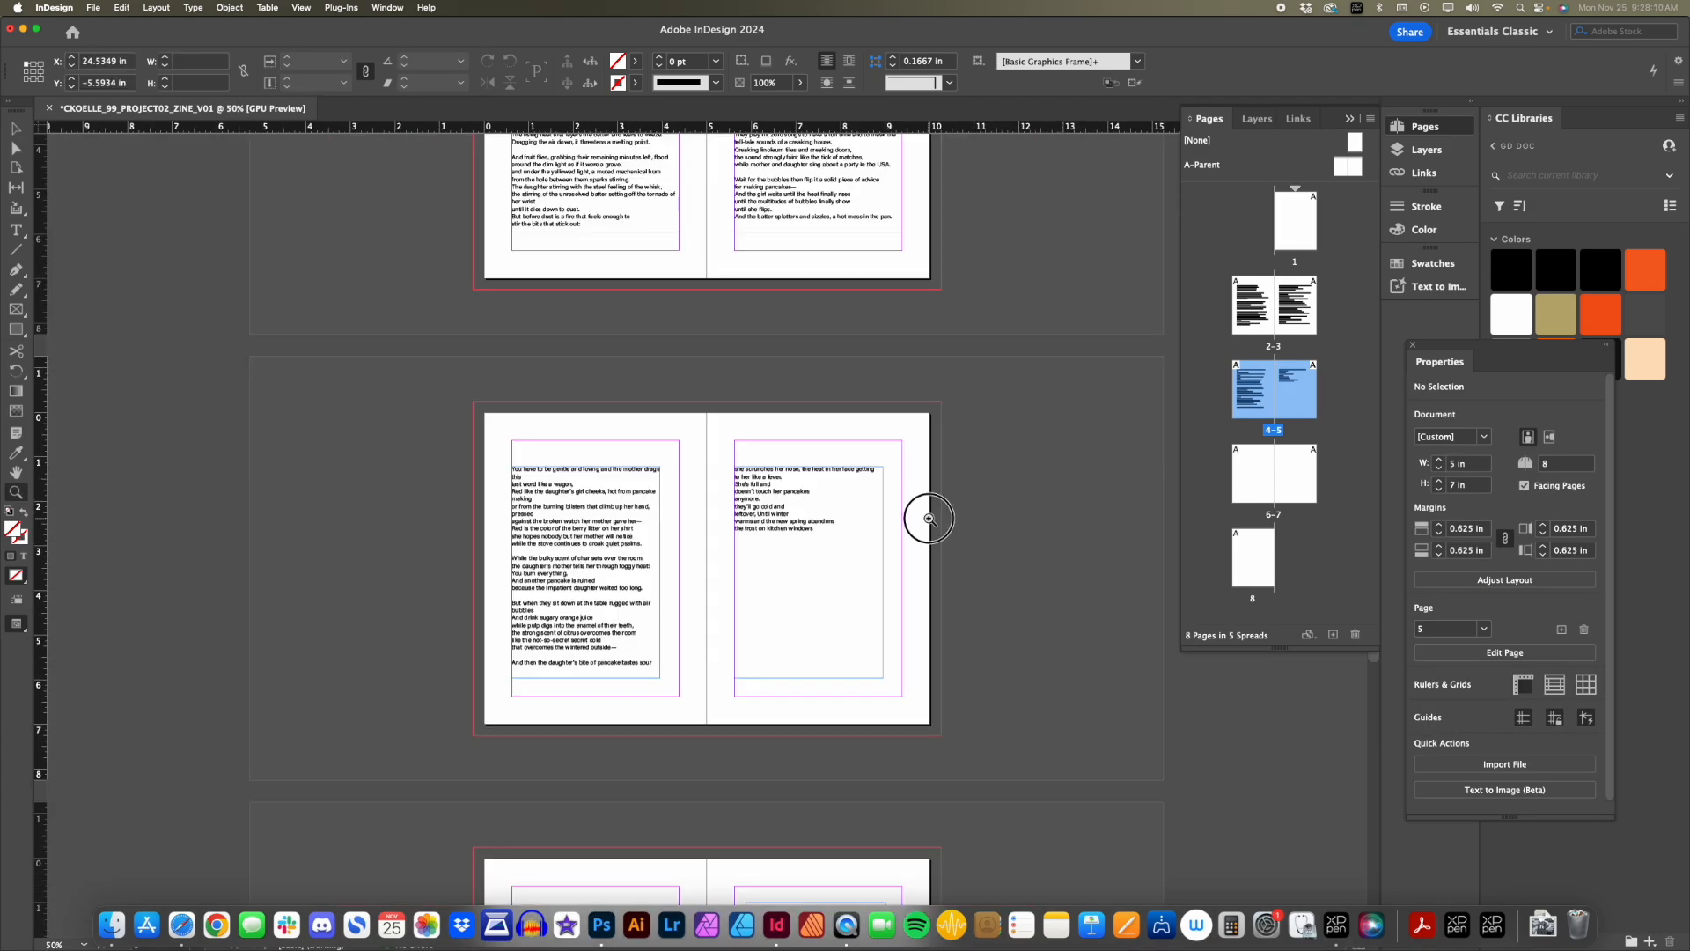
{"action": "left_click_drag", "start_coordinate": [764, 412], "coordinate": [762, 521]}
{"action": "left_click", "coordinate": [701, 453]}
{"action": "scroll", "coordinate": [714, 363], "scroll_direction": "down", "scroll_amount": 1}
{"action": "key", "text": "v"}
{"action": "scroll", "coordinate": [666, 420], "scroll_direction": "down", "scroll_amount": 5}
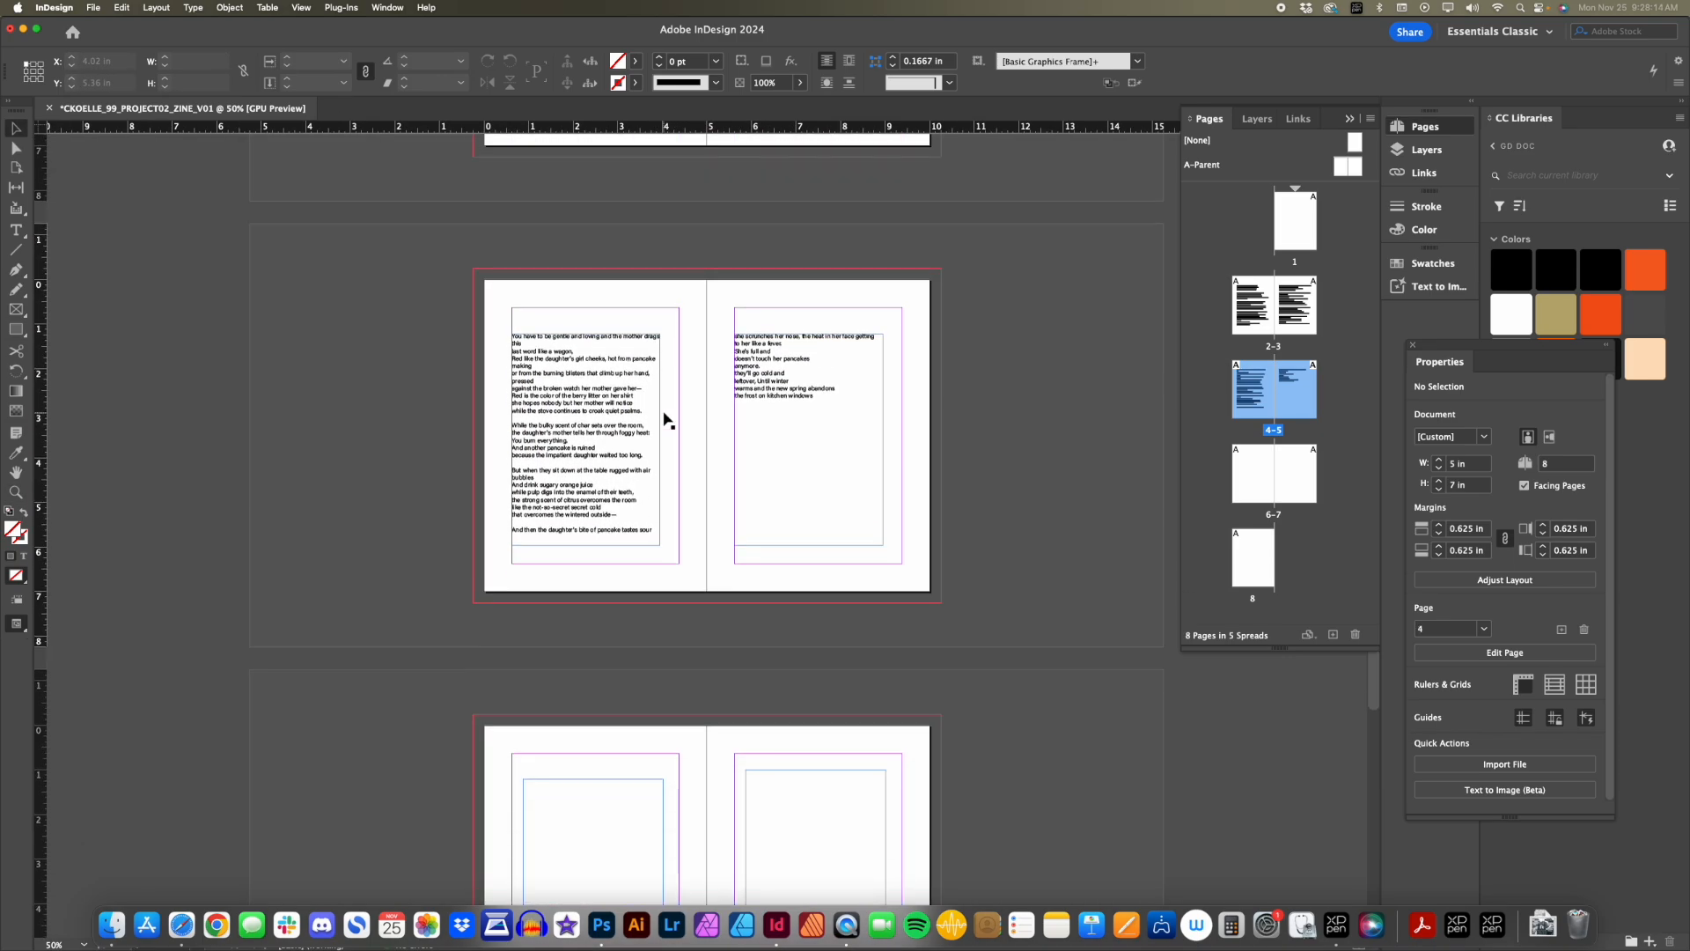
{"action": "scroll", "coordinate": [725, 434], "scroll_direction": "up", "scroll_amount": 5}
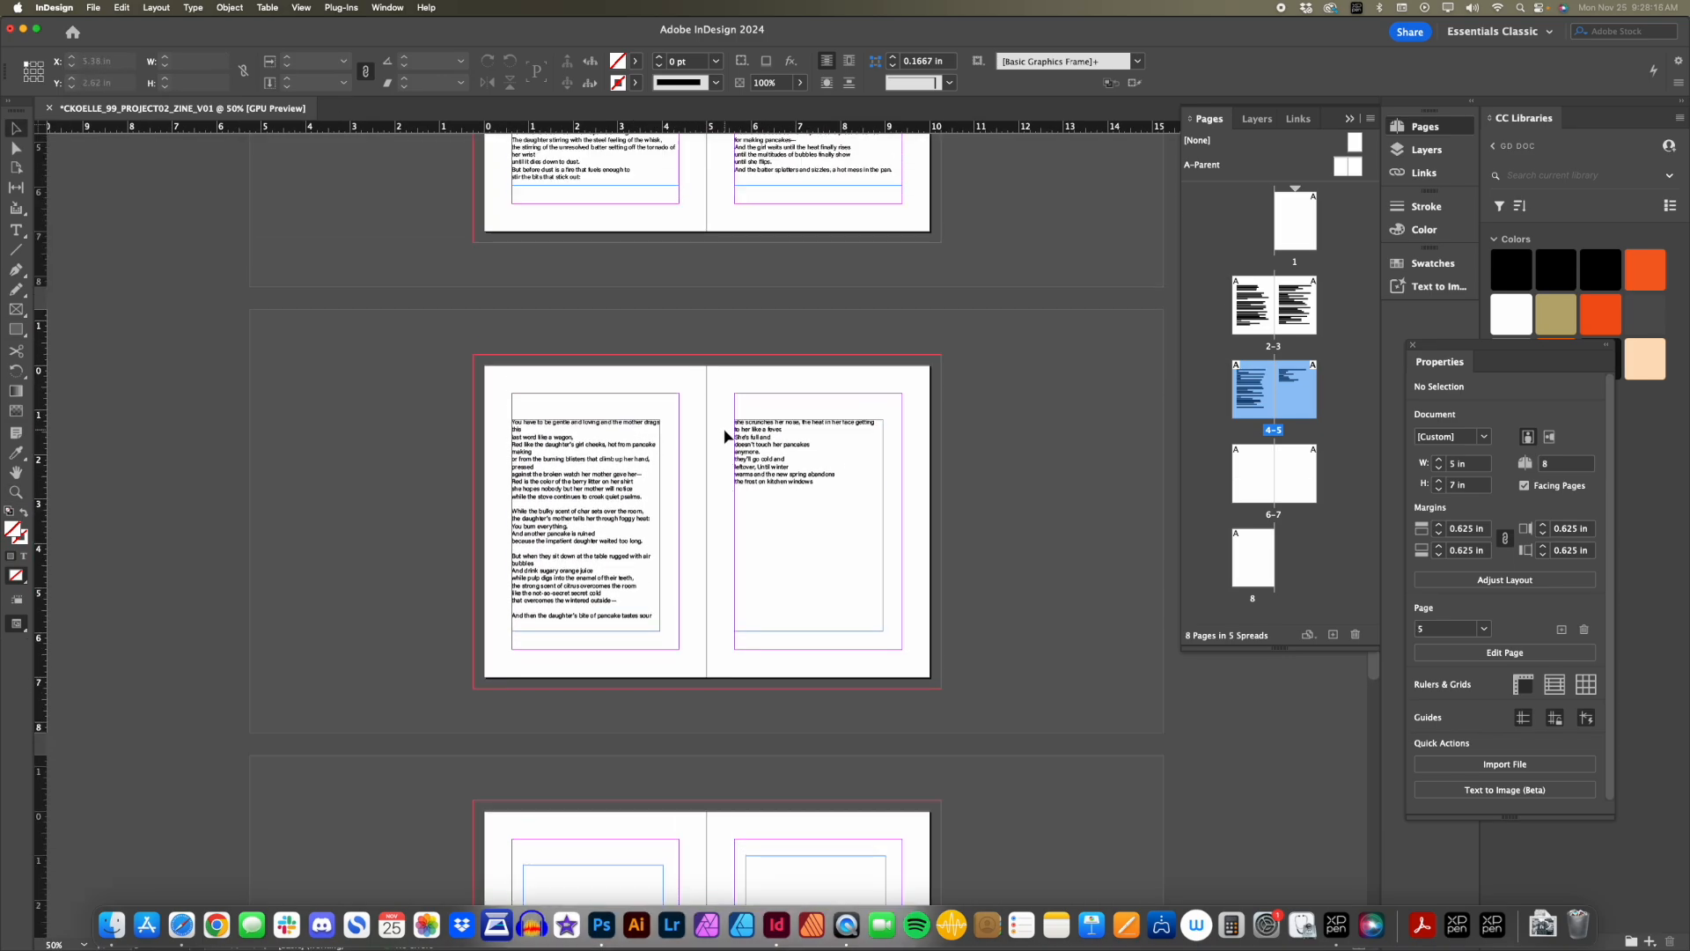
{"action": "left_click", "coordinate": [677, 301]}
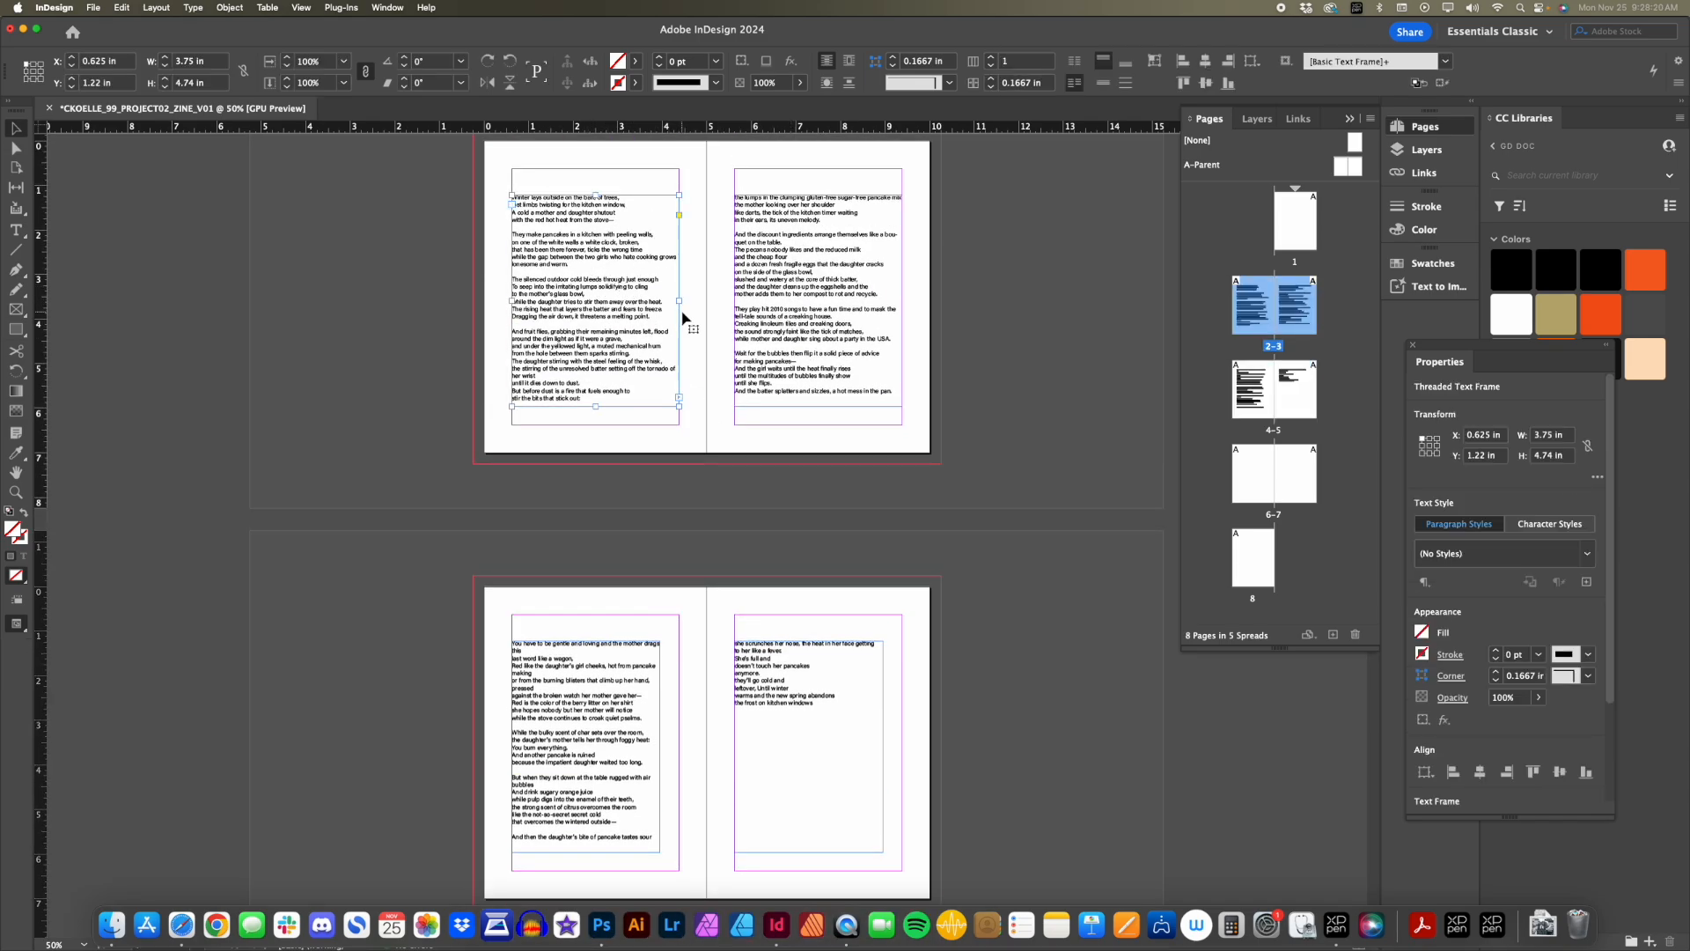
{"action": "left_click", "coordinate": [816, 254]}
{"action": "scroll", "coordinate": [860, 500], "scroll_direction": "up", "scroll_amount": 1}
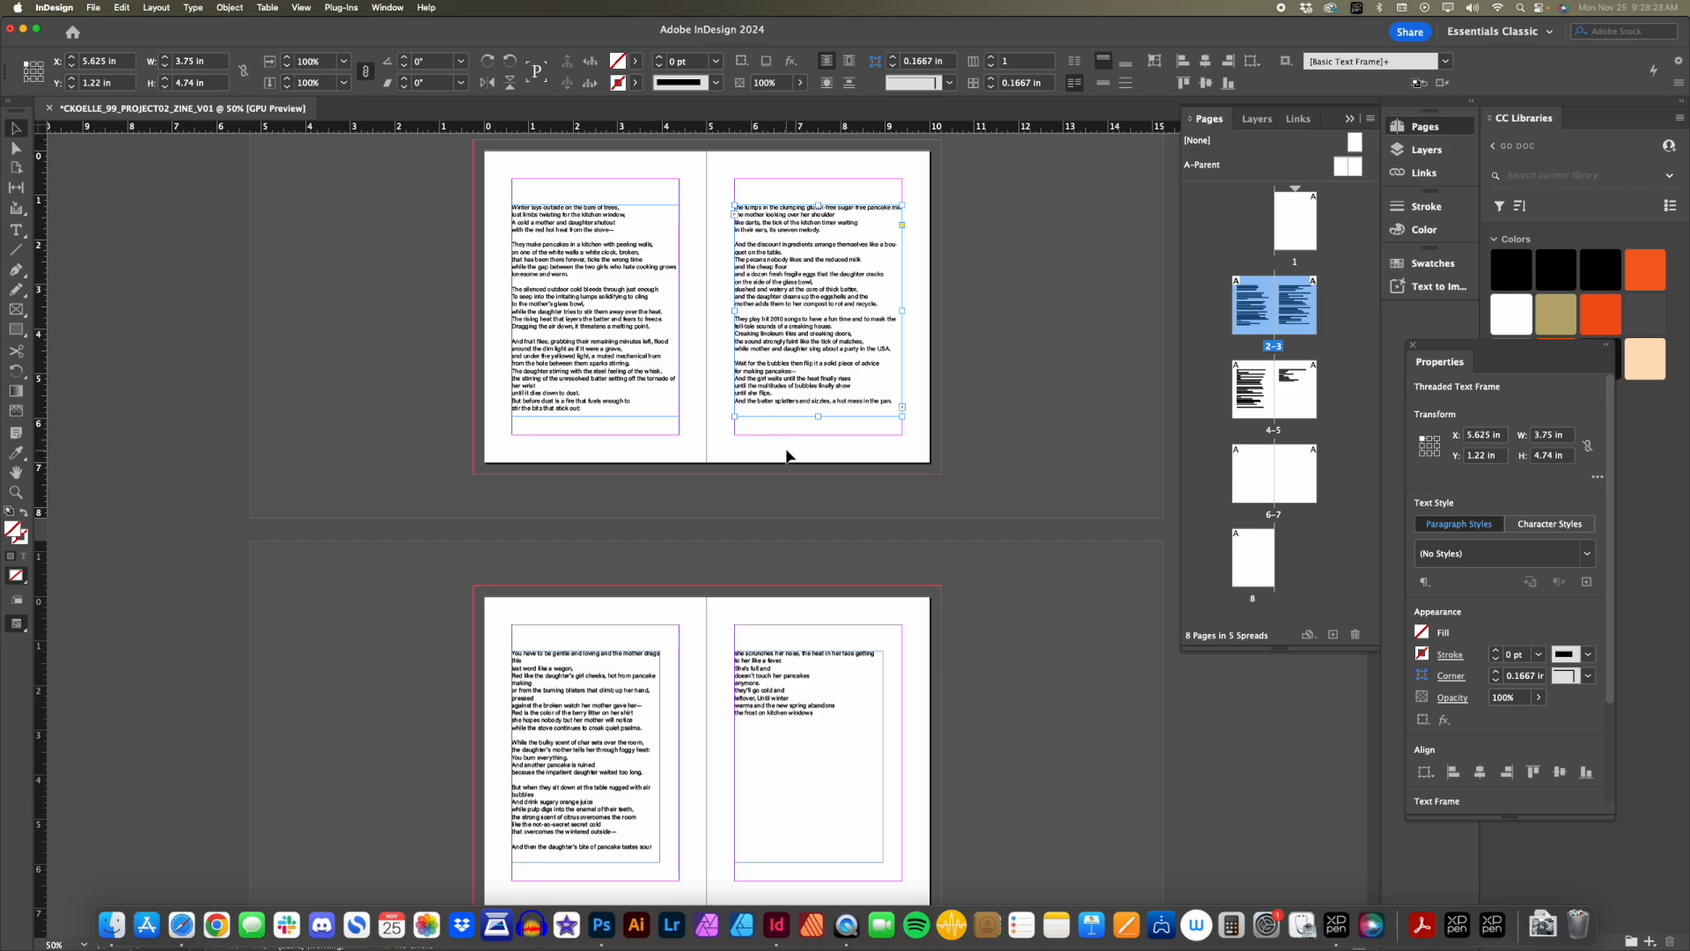
{"action": "scroll", "coordinate": [786, 454], "scroll_direction": "down", "scroll_amount": 5}
{"action": "scroll", "coordinate": [785, 453], "scroll_direction": "up", "scroll_amount": 5}
Move the page 5 text frame onto the pasteboard and the page 4 text frame over toward the outer edge of page 5.
{"action": "left_click_drag", "start_coordinate": [767, 672], "coordinate": [1046, 697]}
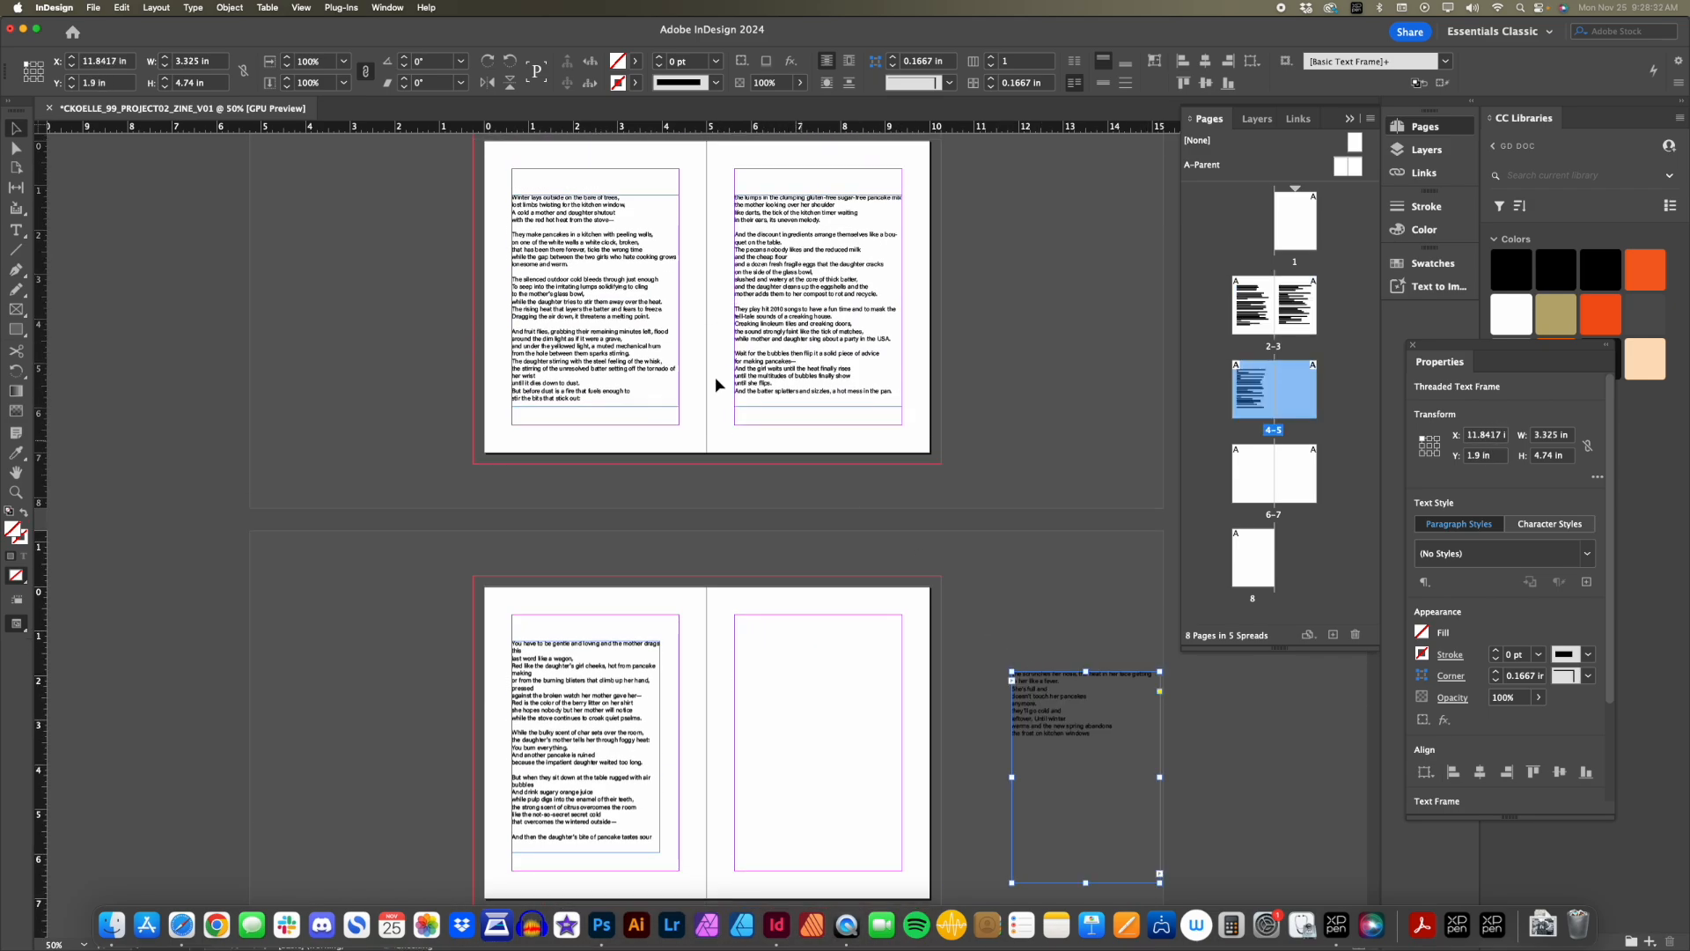
{"action": "left_click", "coordinate": [604, 332]}
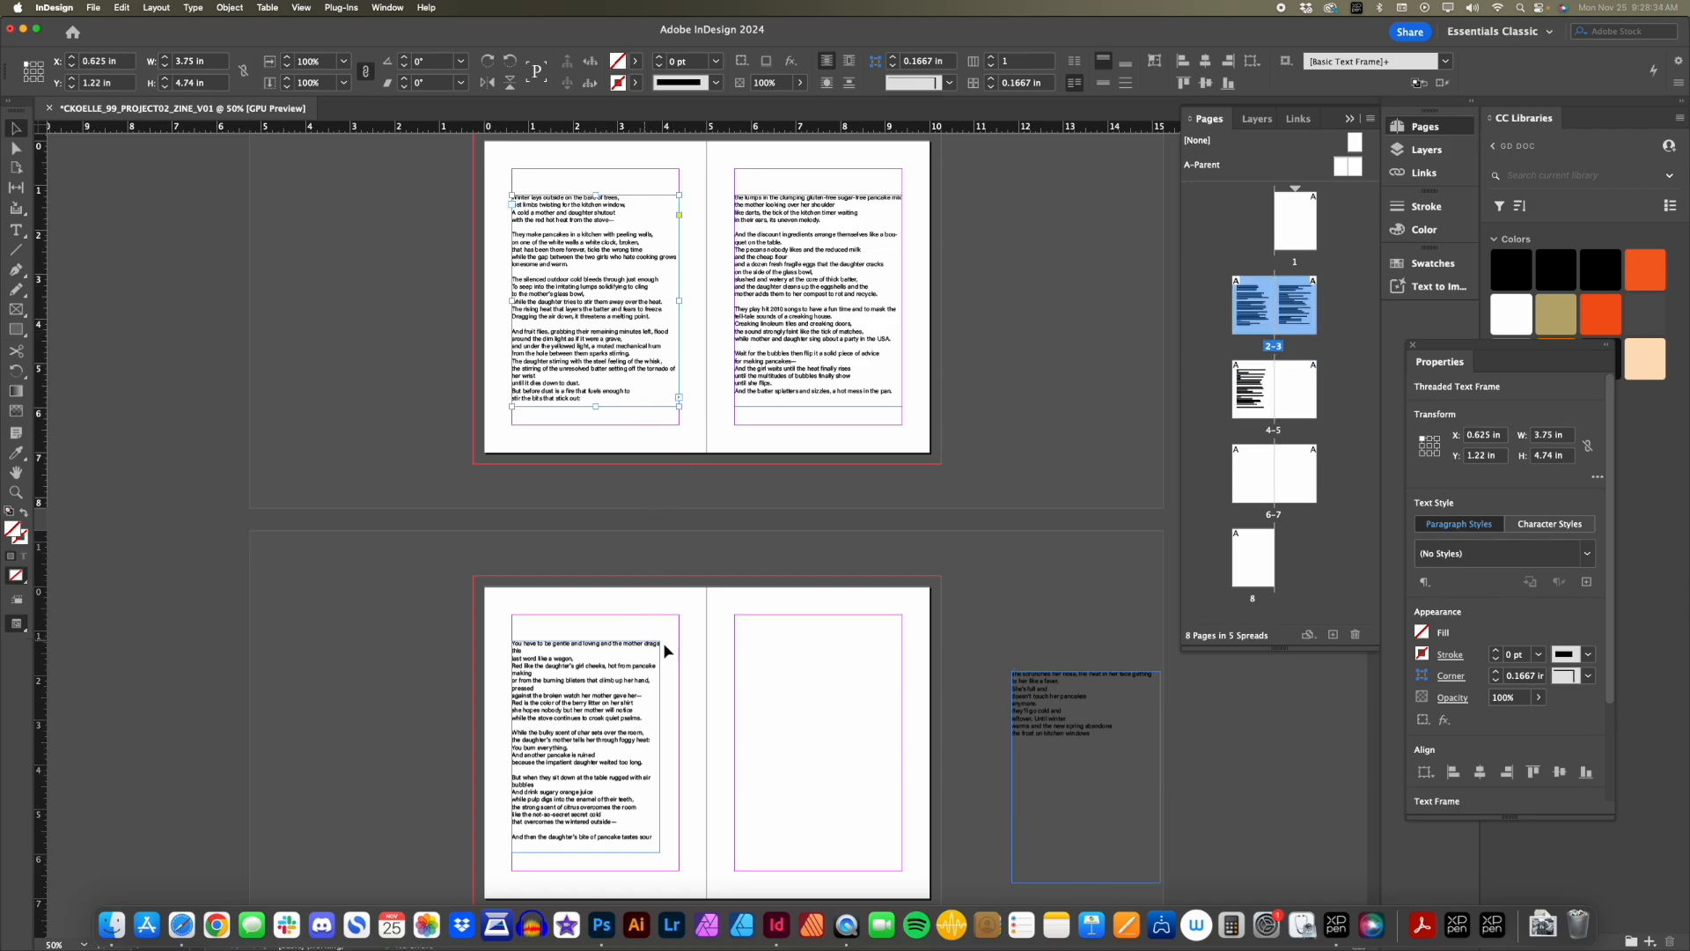
{"action": "left_click_drag", "start_coordinate": [592, 688], "coordinate": [967, 601]}
{"action": "left_click_drag", "start_coordinate": [1085, 705], "coordinate": [1140, 720]}
Move the page 3 text frame down to page 5, aligned with that page's side margins.
{"action": "left_click_drag", "start_coordinate": [798, 263], "coordinate": [715, 679]}
{"action": "scroll", "coordinate": [573, 384], "scroll_direction": "down", "scroll_amount": 6}
{"action": "left_click_drag", "start_coordinate": [699, 395], "coordinate": [773, 427]}
Snap the text frames on pages 2 and 5 to the top margin at Y 0.625 in.
{"action": "scroll", "coordinate": [608, 529], "scroll_direction": "up", "scroll_amount": 5}
{"action": "left_click_drag", "start_coordinate": [590, 392], "coordinate": [592, 379]}
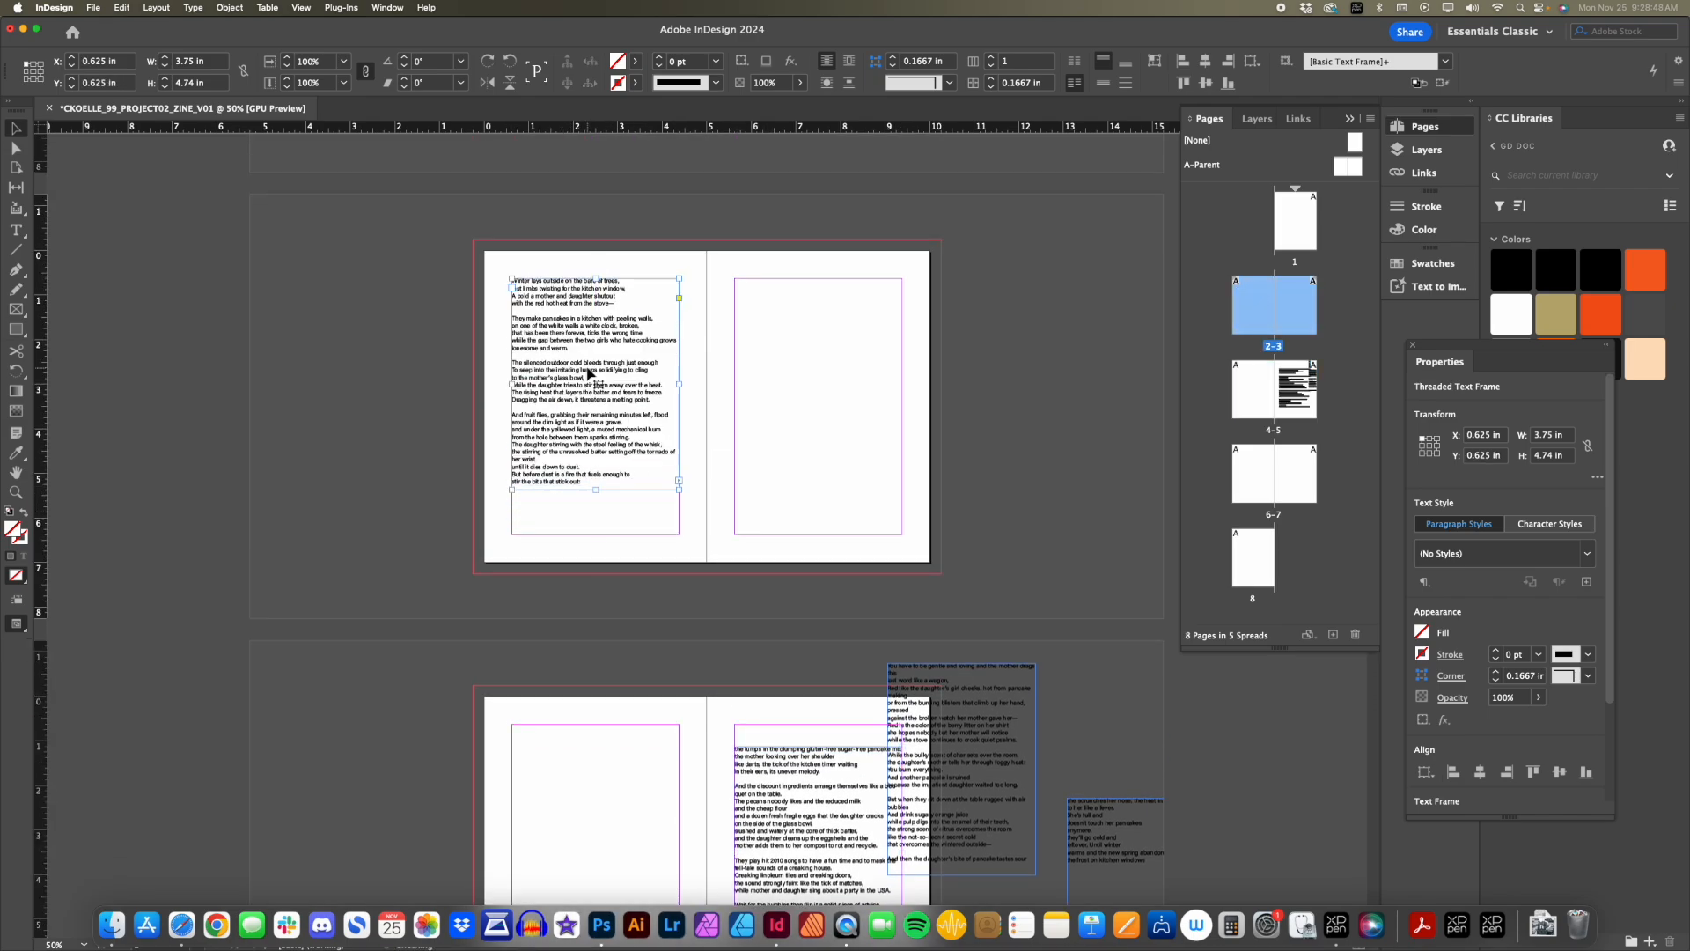
{"action": "scroll", "coordinate": [815, 616], "scroll_direction": "down", "scroll_amount": 2}
{"action": "left_click_drag", "start_coordinate": [795, 702], "coordinate": [798, 671]}
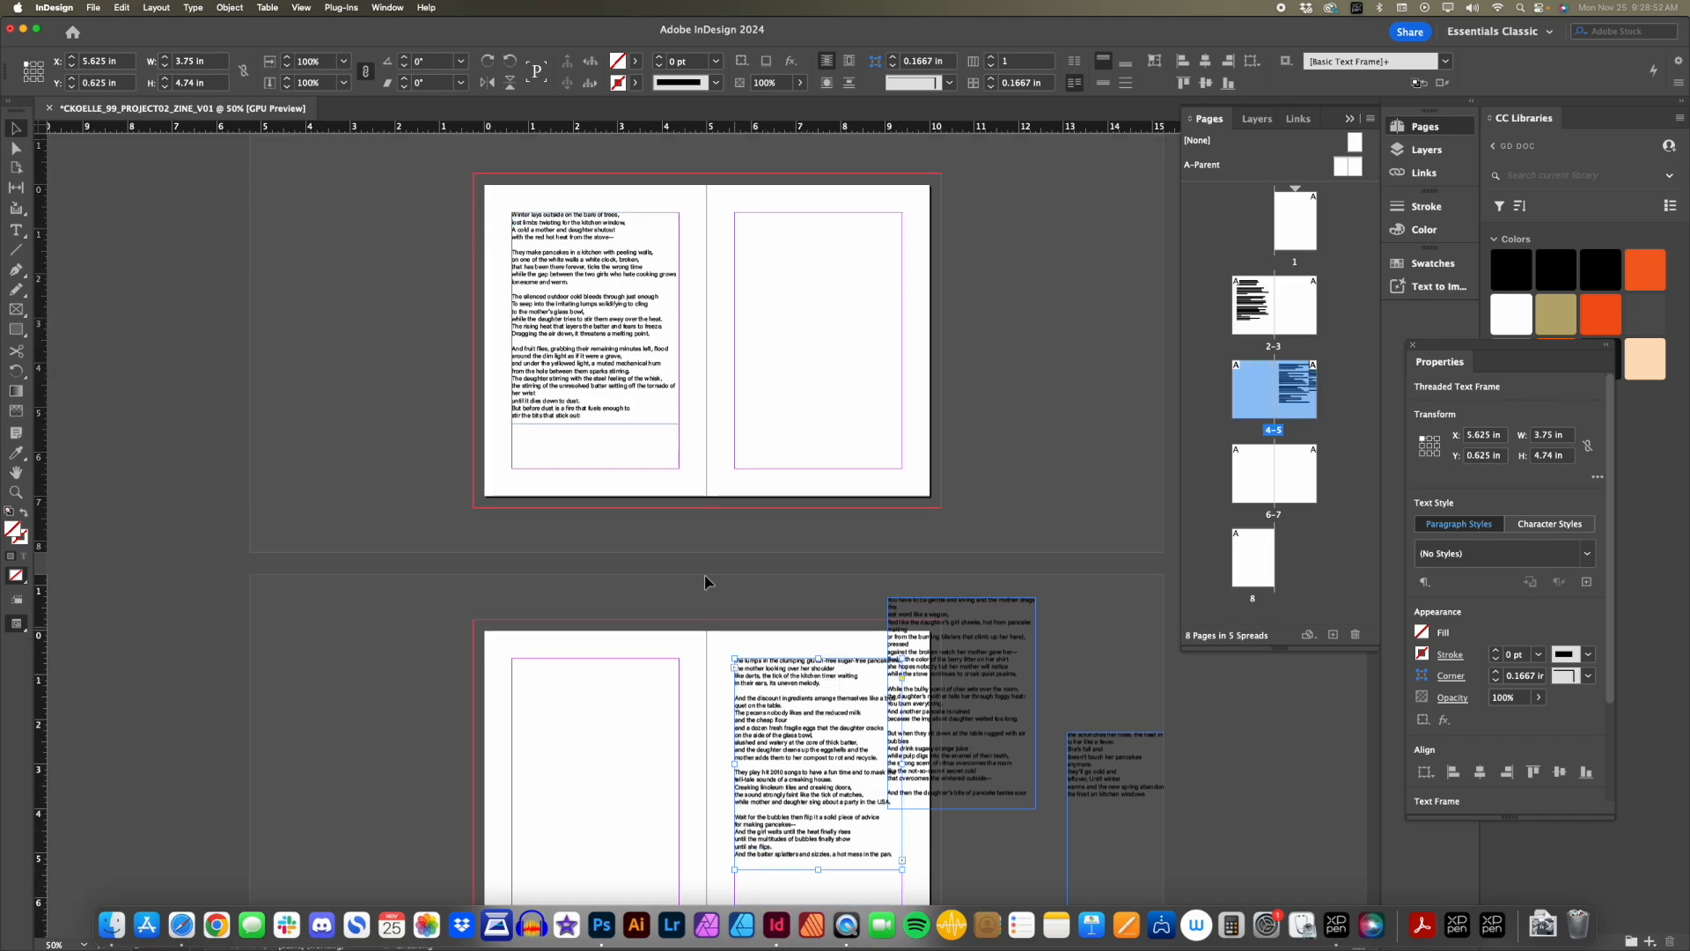
Move the text frame overhanging page 5's outer edge onto page 6, aligned at X 0.625 in and Y 0.625 in.
{"action": "scroll", "coordinate": [774, 451], "scroll_direction": "down", "scroll_amount": 4}
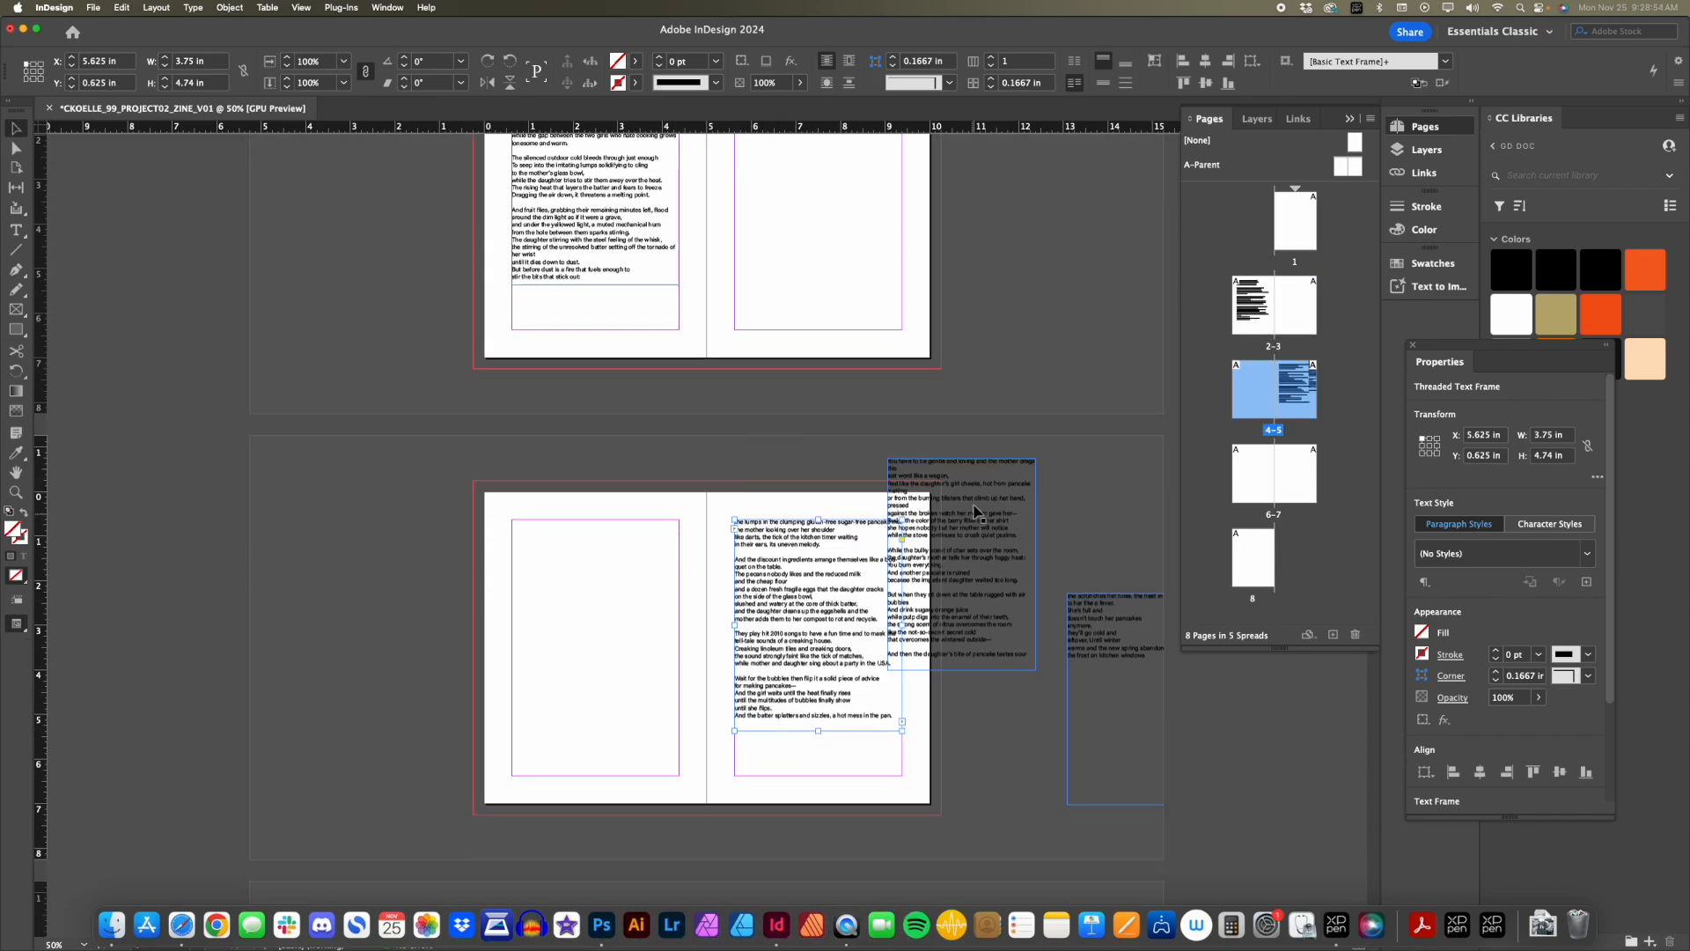
{"action": "left_click", "coordinate": [599, 222]}
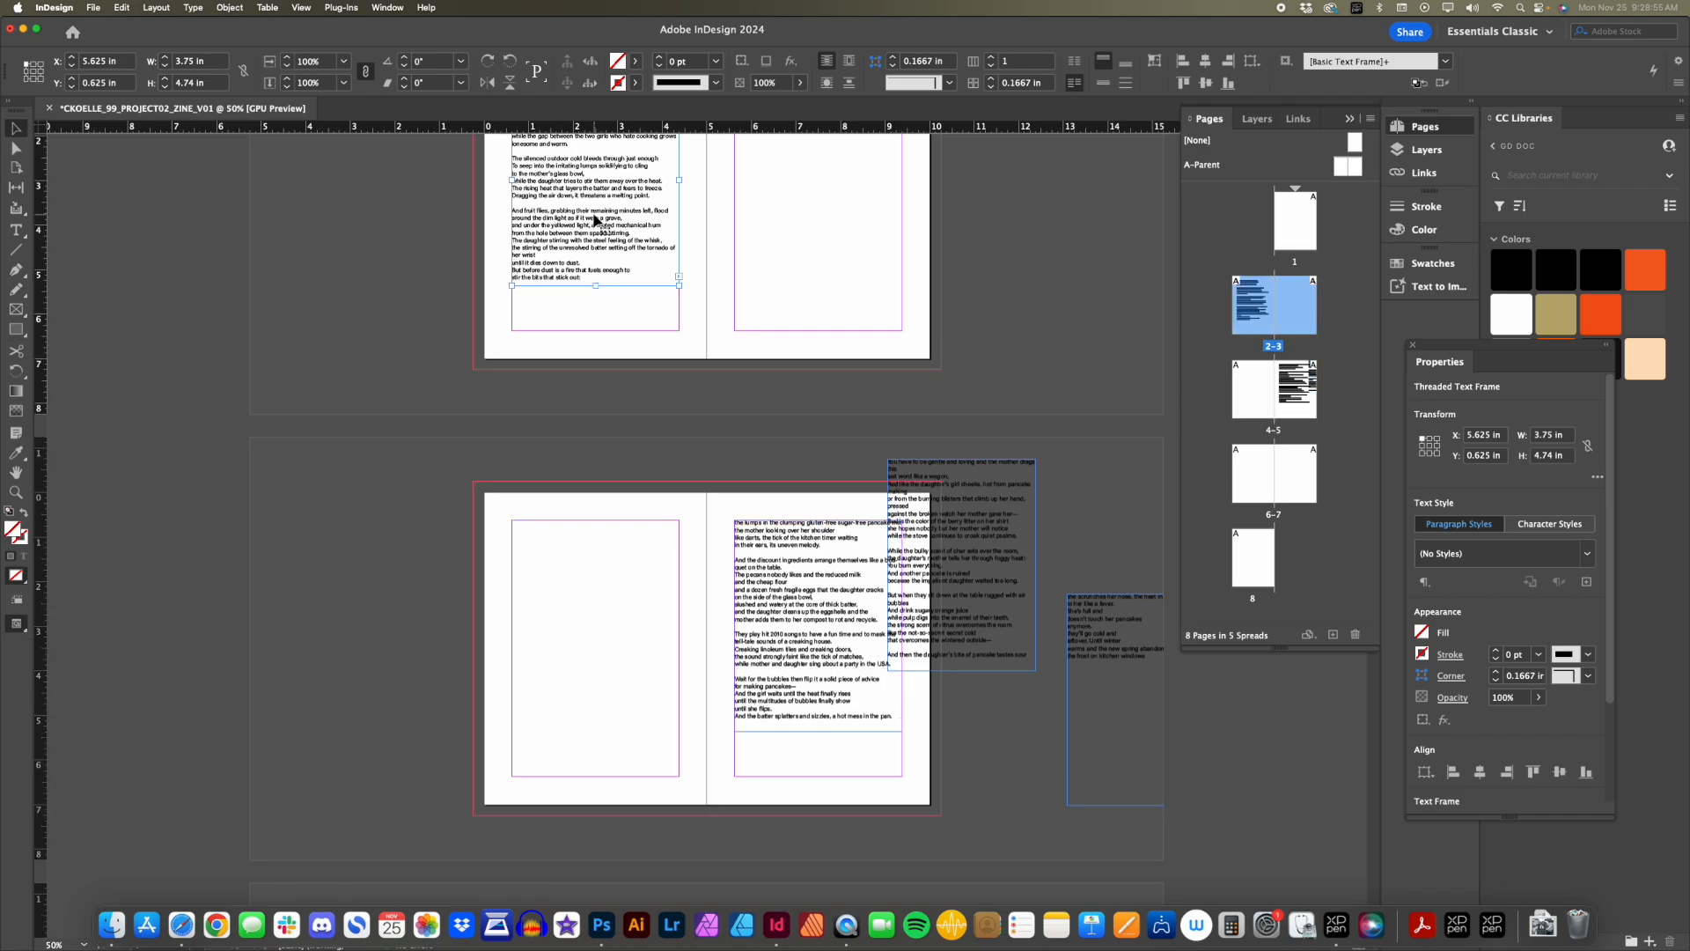
{"action": "left_click", "coordinate": [775, 547]}
{"action": "left_click", "coordinate": [969, 528]}
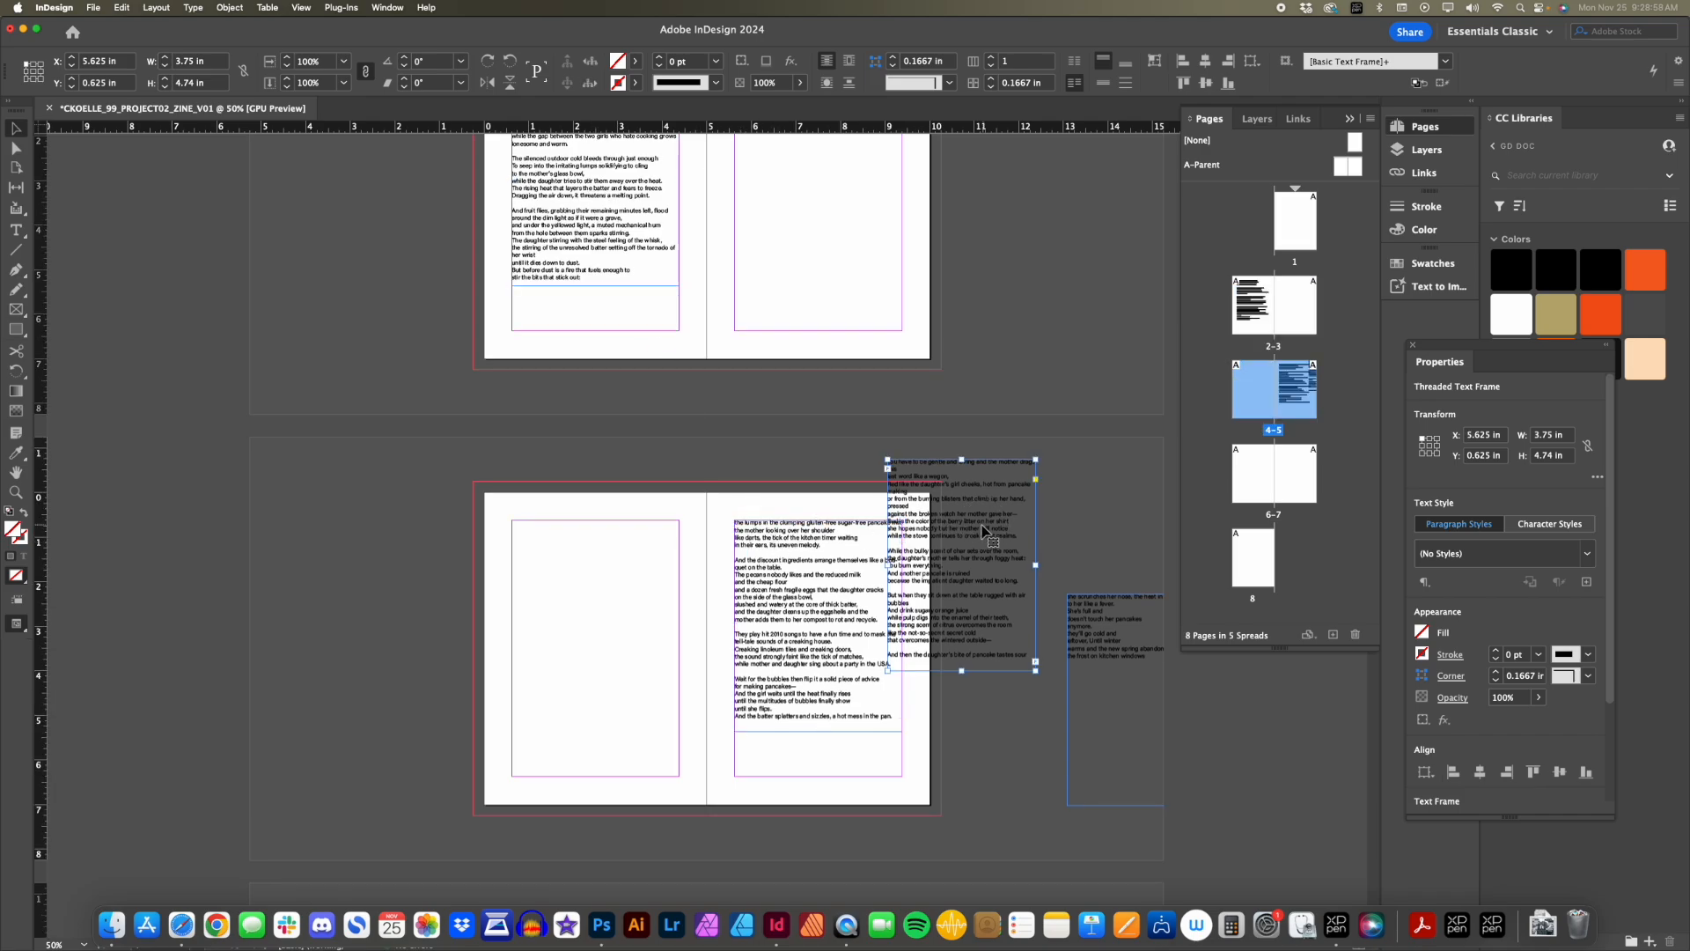
{"action": "scroll", "coordinate": [977, 537], "scroll_direction": "down", "scroll_amount": 3}
{"action": "left_click_drag", "start_coordinate": [983, 352], "coordinate": [555, 621]}
Delete the leftover frames on pages 6 and 7, keeping the text frame just placed on page 6.
{"action": "left_click", "coordinate": [596, 665]}
{"action": "key", "text": "Delete"}
{"action": "left_click", "coordinate": [860, 619]}
{"action": "key", "text": "Delete"}
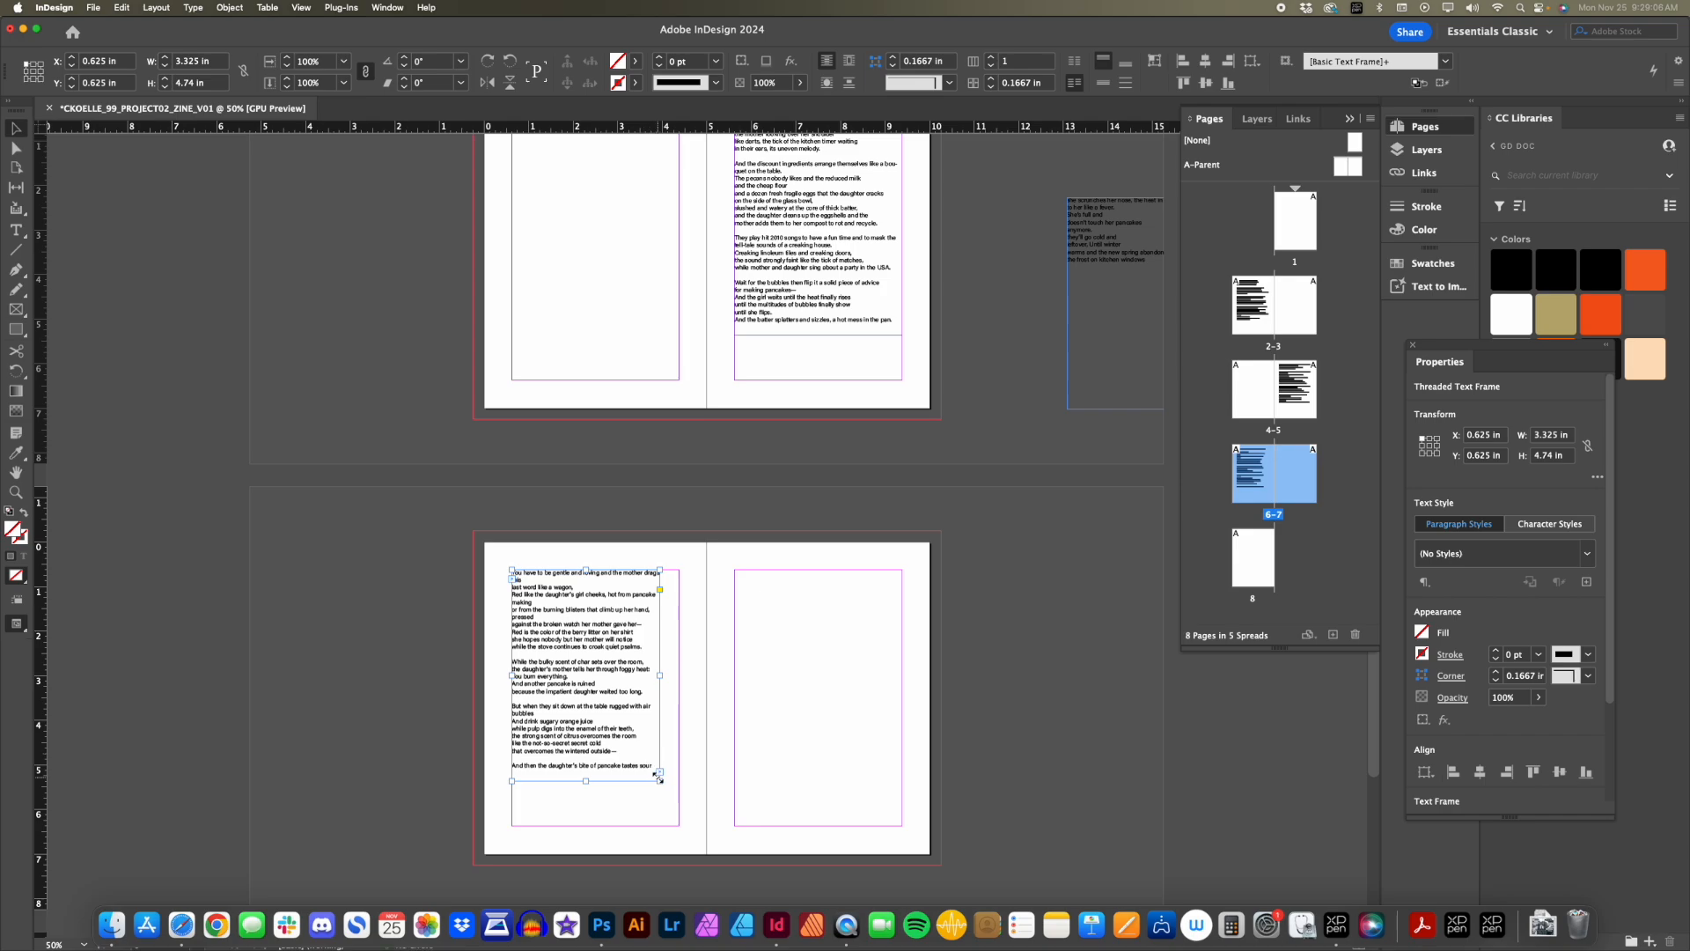
Enlarge the page 6 text frame to 3.75 × 5.75 in and extend the page 2 frame to 5.75 in high.
{"action": "left_click_drag", "start_coordinate": [659, 778], "coordinate": [680, 819]}
{"action": "scroll", "coordinate": [716, 621], "scroll_direction": "up", "scroll_amount": 10}
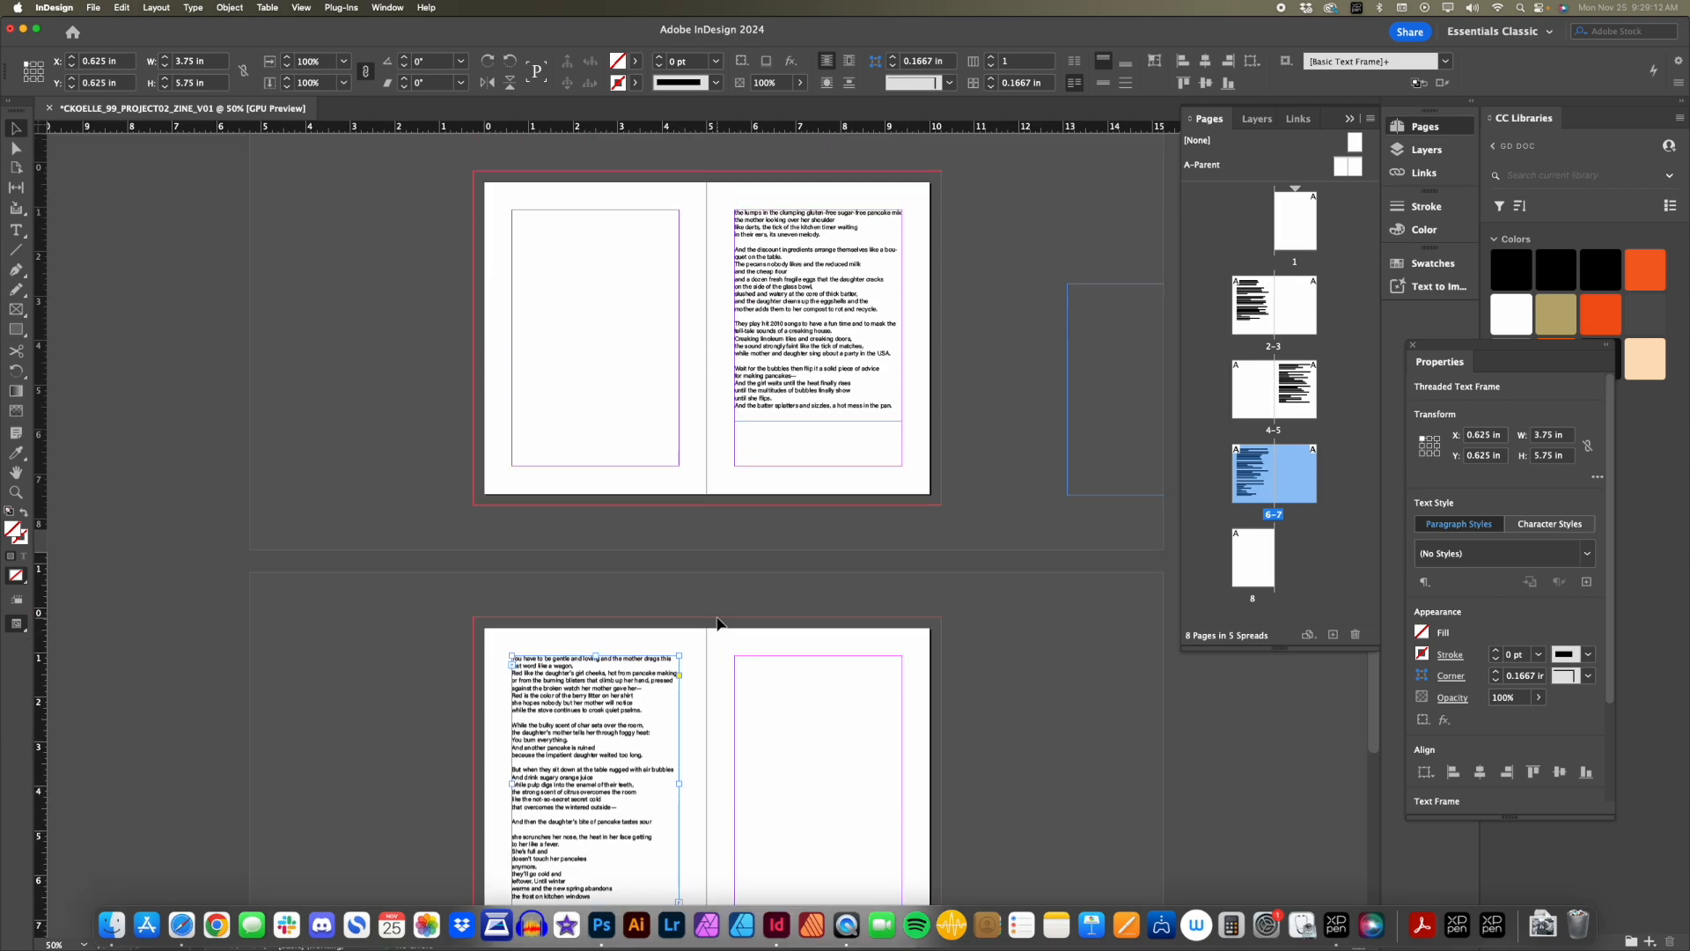
{"action": "left_click", "coordinate": [607, 392]}
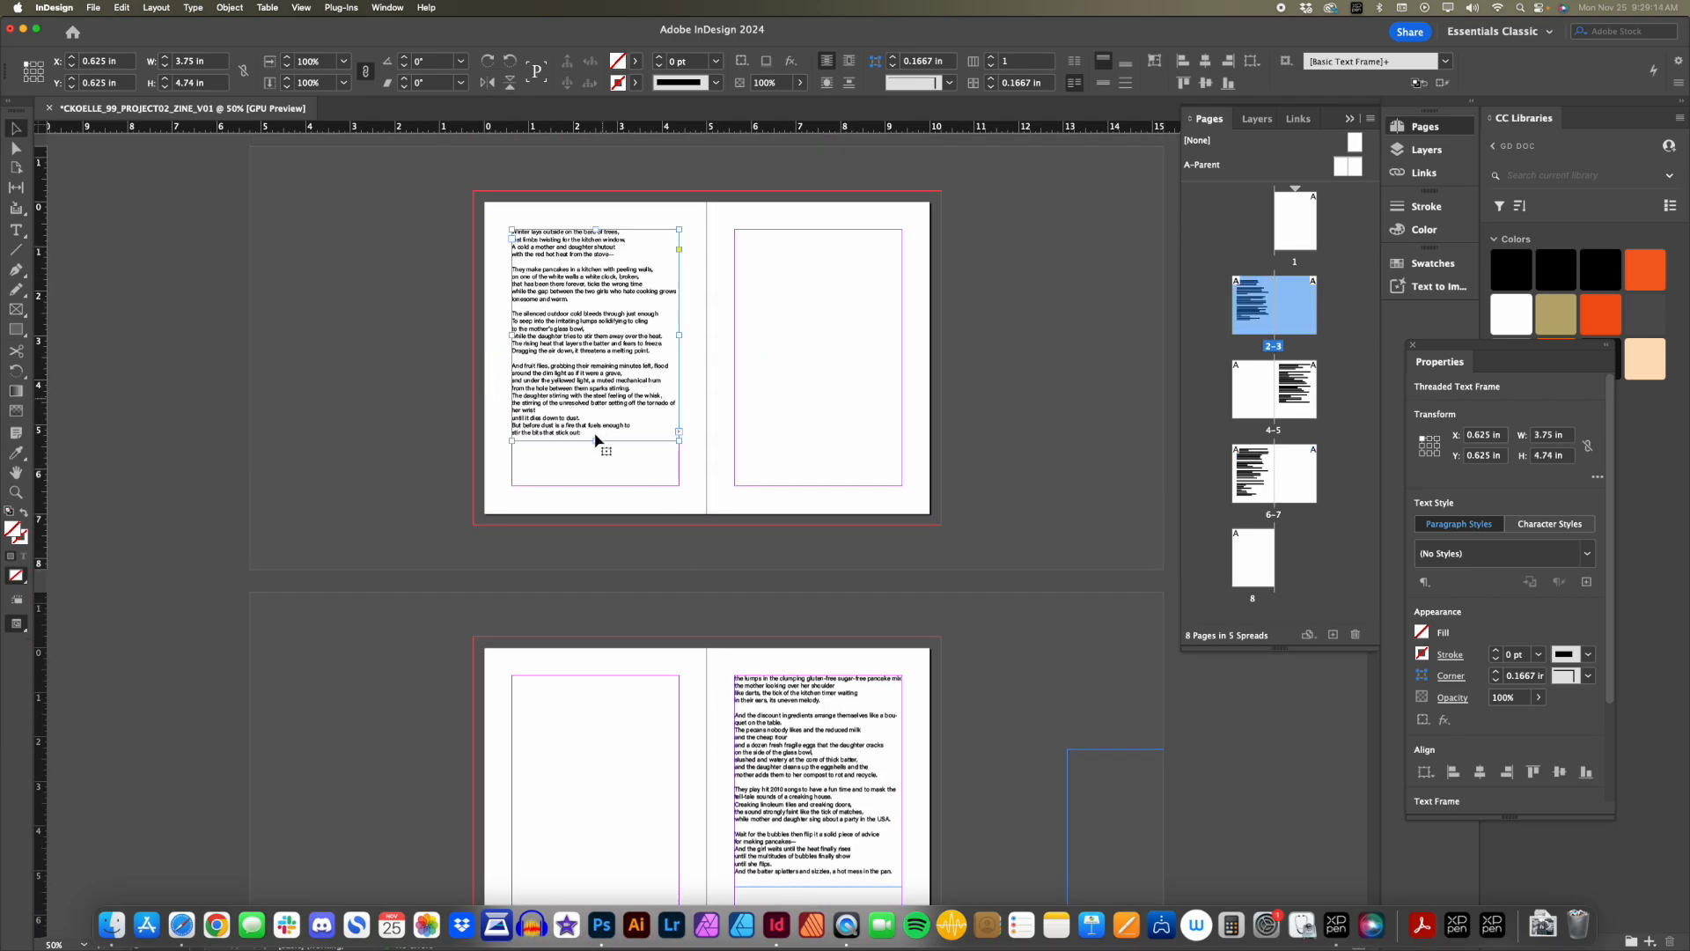
{"action": "left_click_drag", "start_coordinate": [595, 441], "coordinate": [596, 485]}
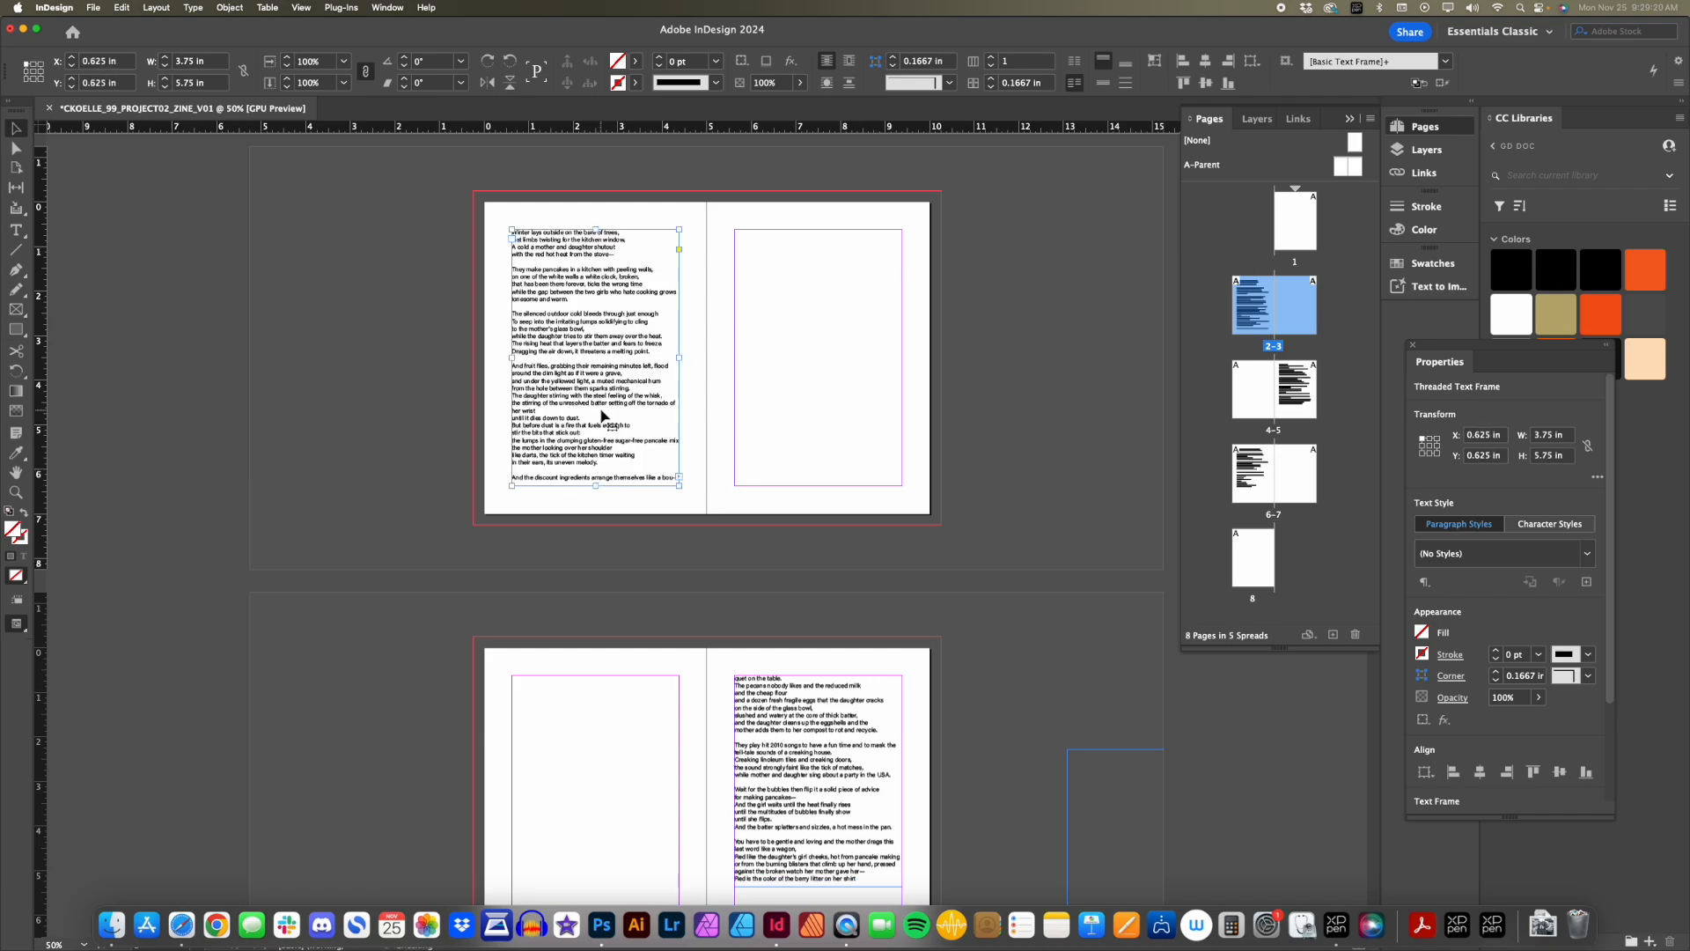
Review how the poem flows through the text frames on pages 2, 5 and 6.
{"action": "scroll", "coordinate": [607, 427], "scroll_direction": "down", "scroll_amount": 3}
{"action": "scroll", "coordinate": [607, 387], "scroll_direction": "down", "scroll_amount": 3}
{"action": "scroll", "coordinate": [614, 381], "scroll_direction": "up", "scroll_amount": 4}
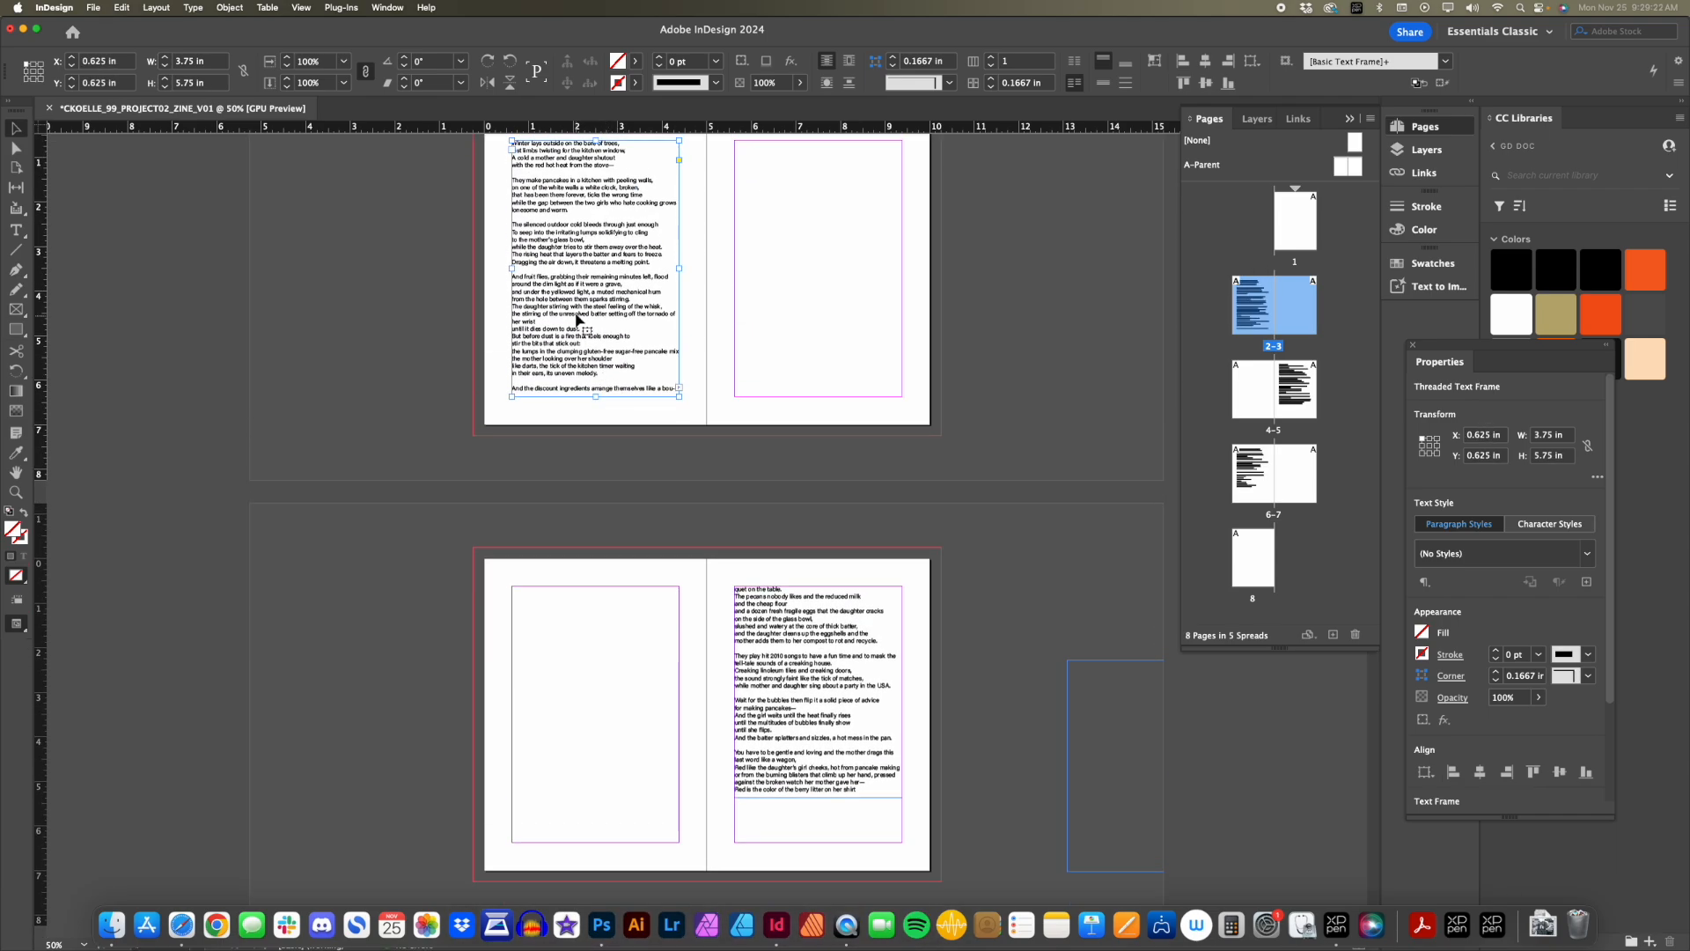
{"action": "scroll", "coordinate": [578, 326], "scroll_direction": "up", "scroll_amount": 2}
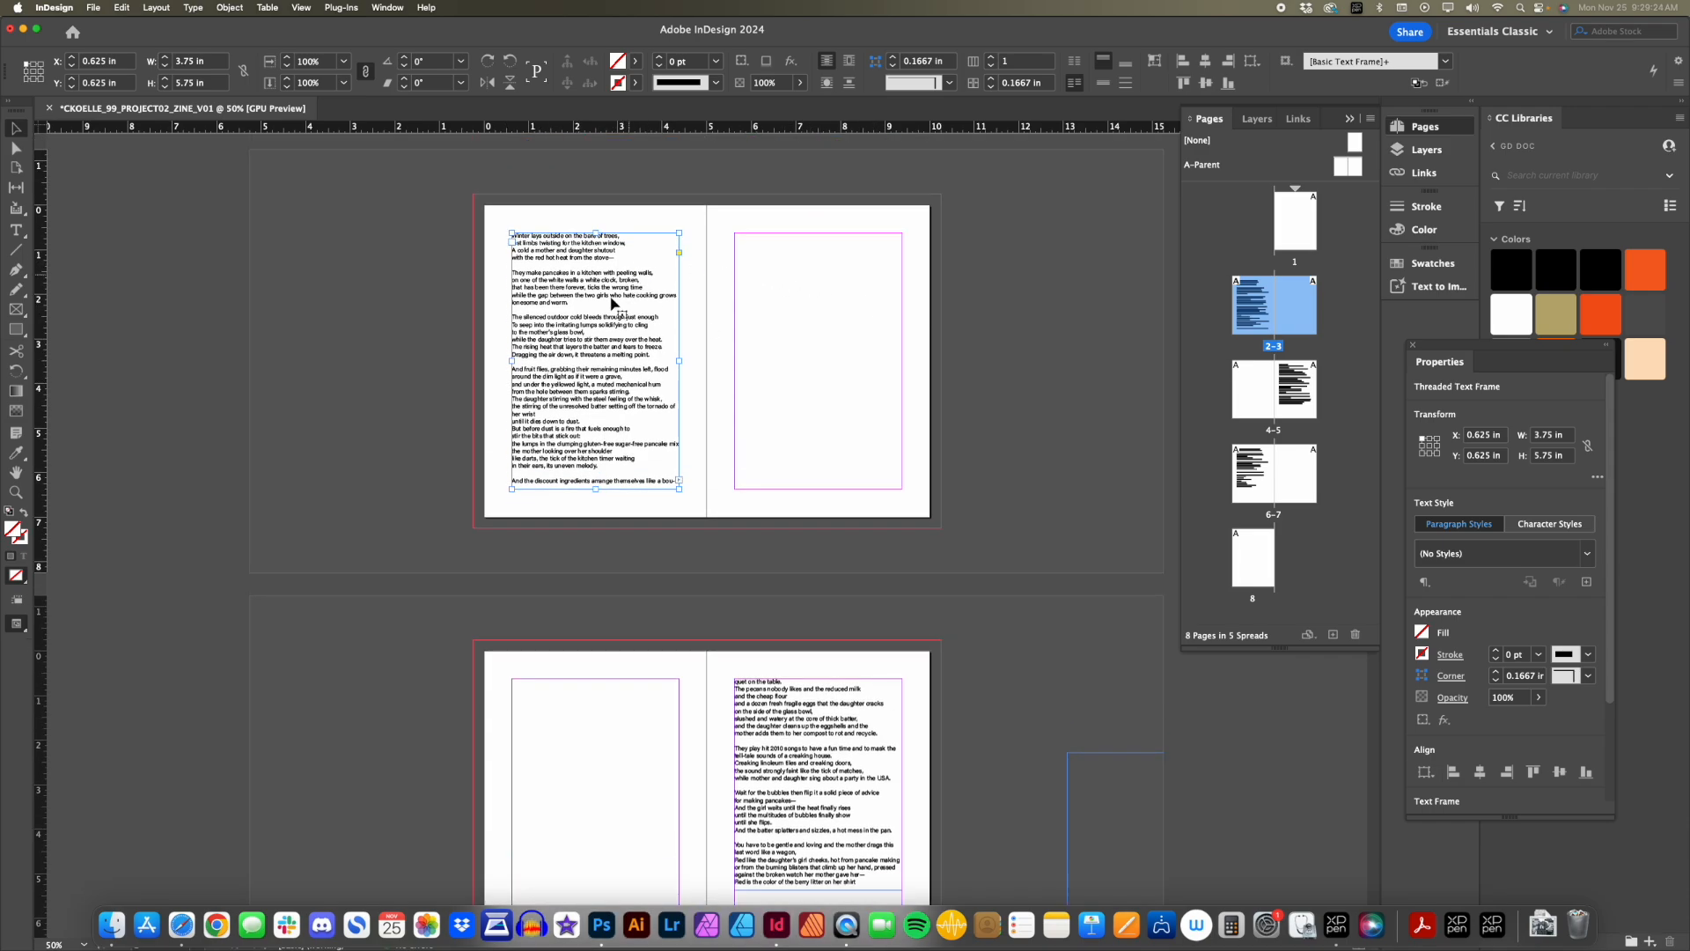
{"action": "scroll", "coordinate": [608, 335], "scroll_direction": "down", "scroll_amount": 6}
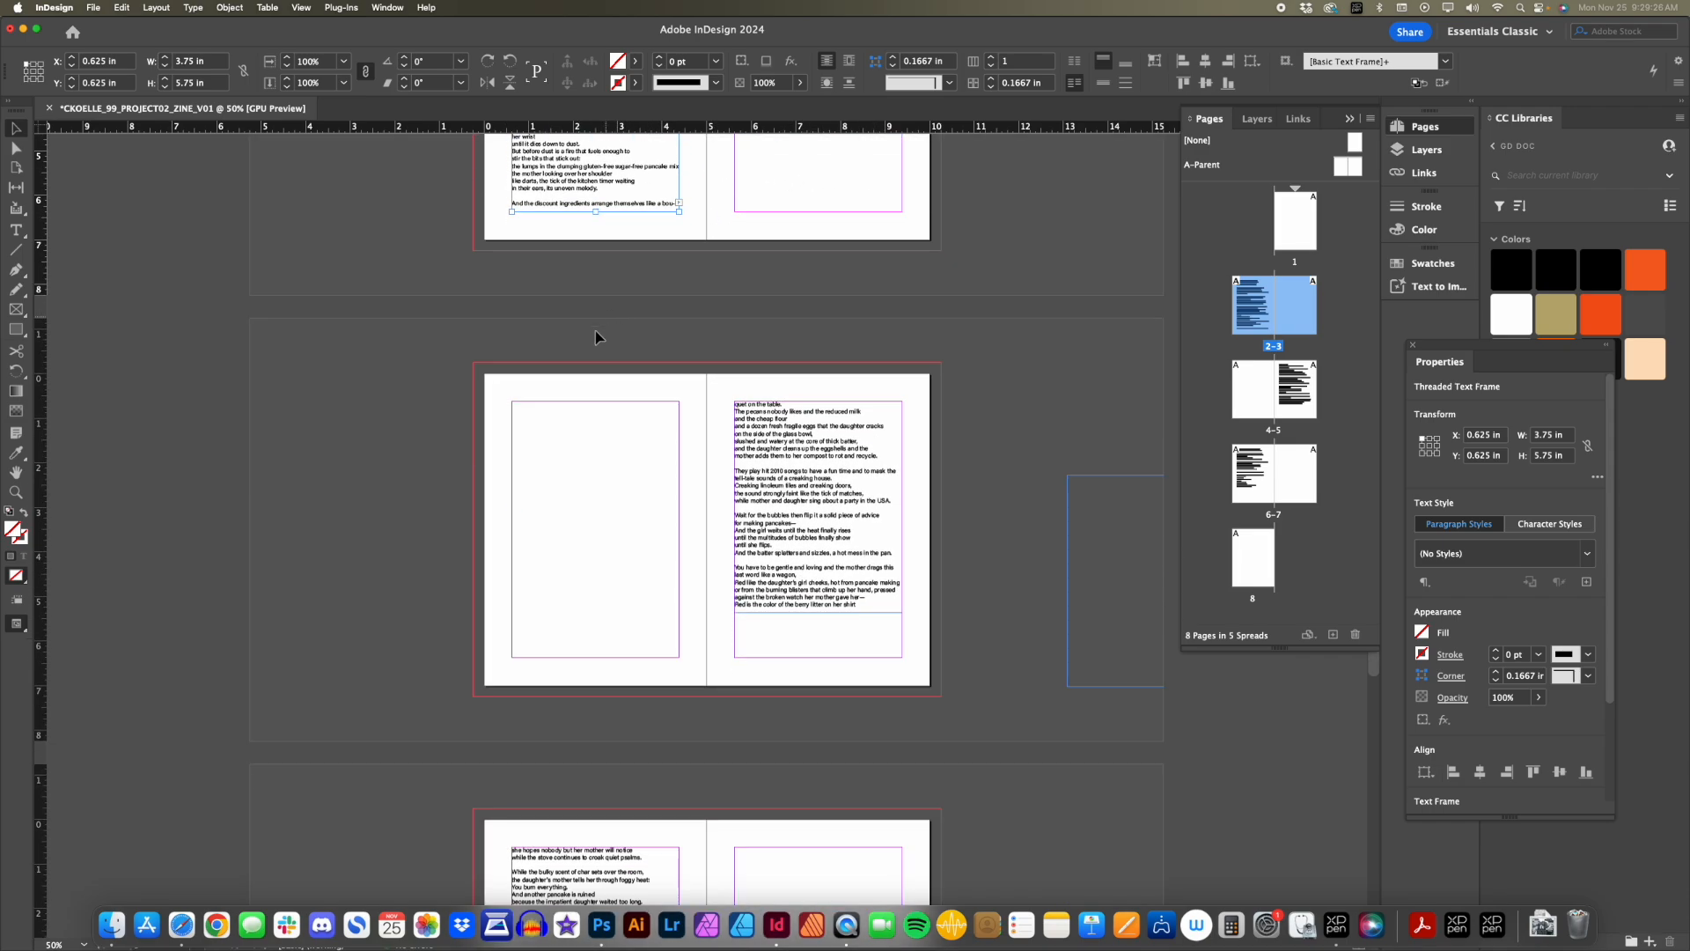
{"action": "scroll", "coordinate": [761, 453], "scroll_direction": "down", "scroll_amount": 6}
{"action": "scroll", "coordinate": [607, 445], "scroll_direction": "down", "scroll_amount": 4}
{"action": "left_click", "coordinate": [597, 444]}
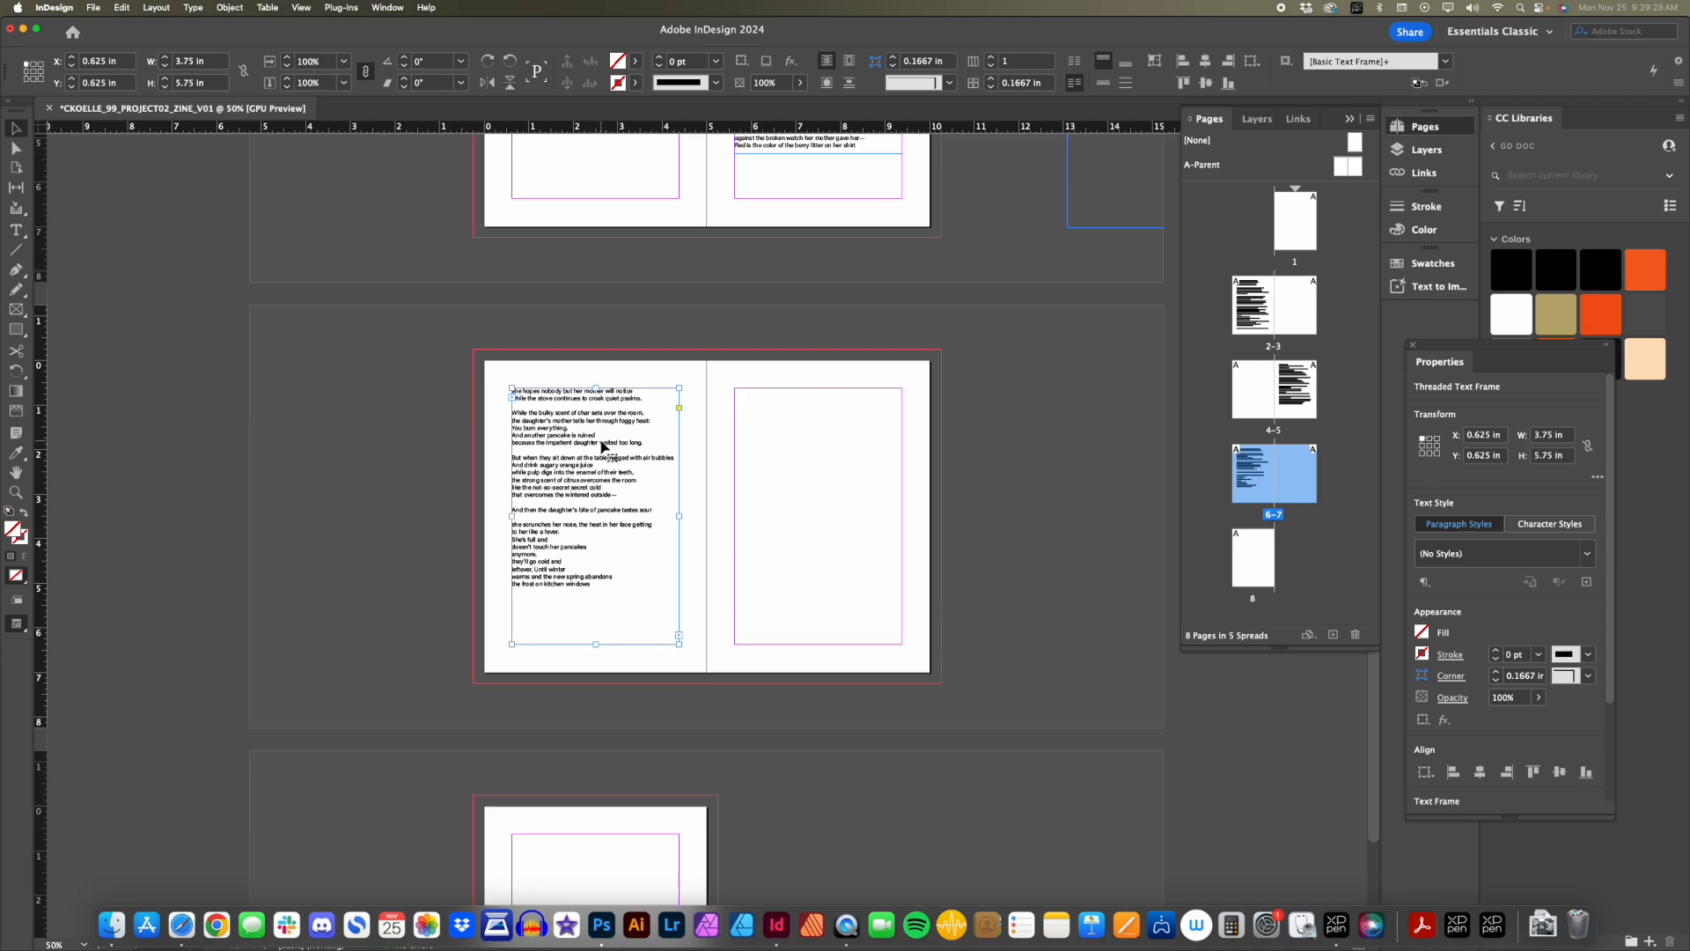
{"action": "scroll", "coordinate": [623, 460], "scroll_direction": "up", "scroll_amount": 4}
{"action": "scroll", "coordinate": [623, 460], "scroll_direction": "up", "scroll_amount": 6}
Delete the empty frame left on the pasteboard beside page 5.
{"action": "left_click", "coordinate": [1064, 359]}
{"action": "key", "text": "z"}
{"action": "left_click", "coordinate": [950, 388], "text": "alt"}
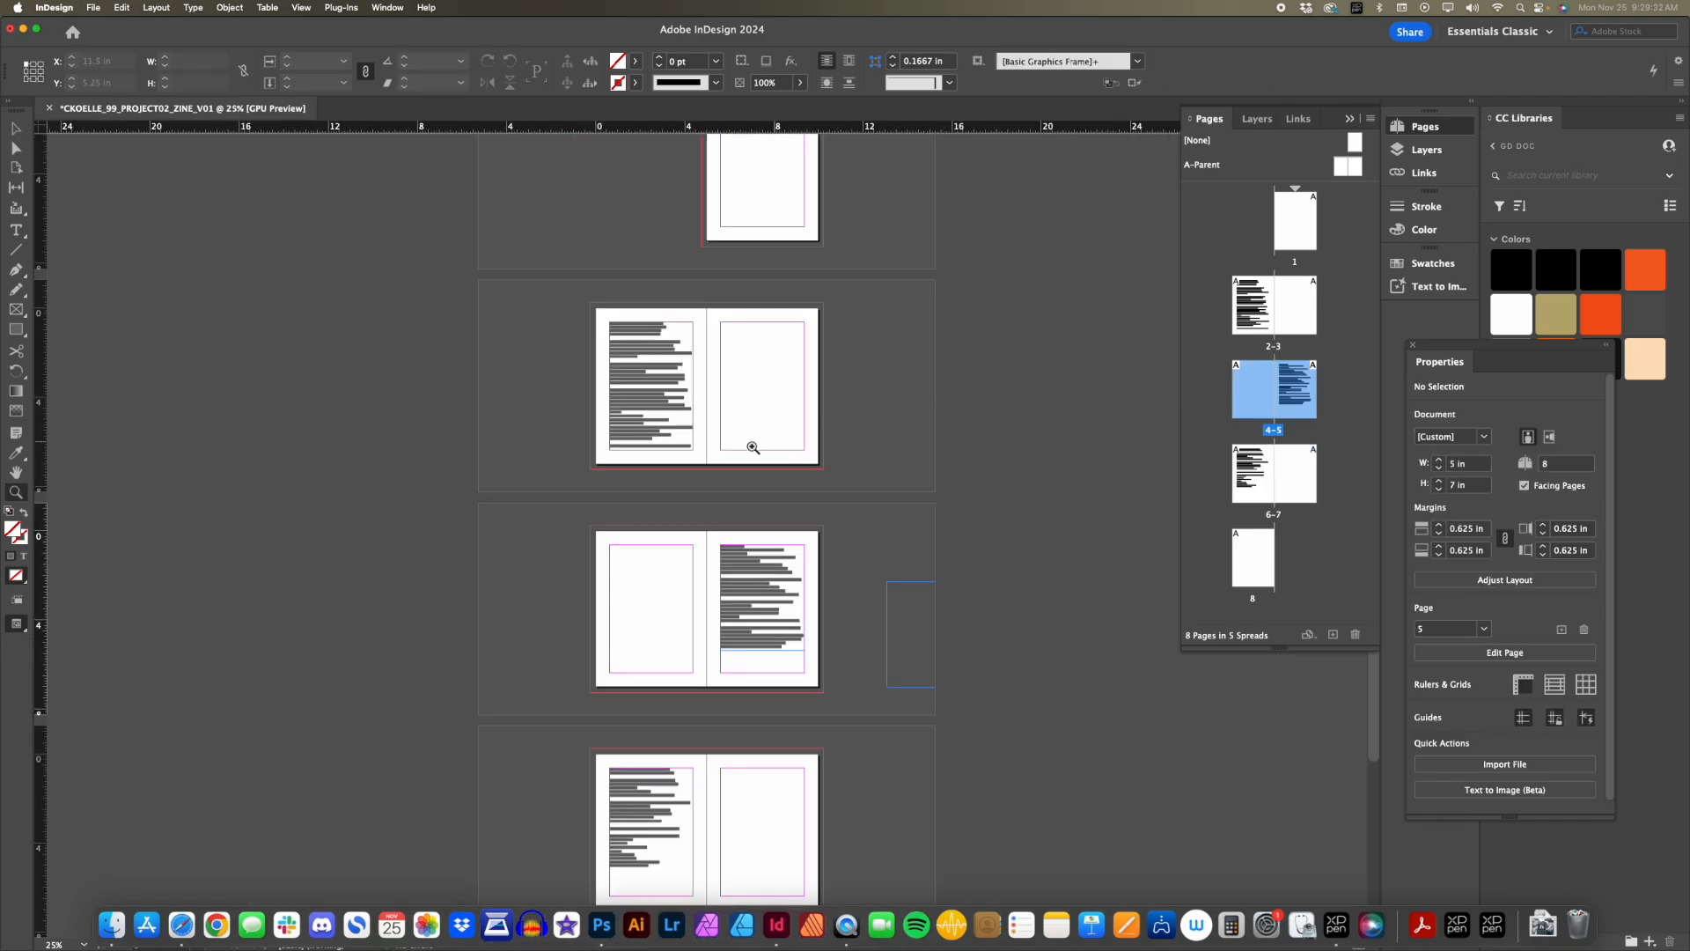
{"action": "left_click_drag", "start_coordinate": [747, 448], "coordinate": [759, 322]}
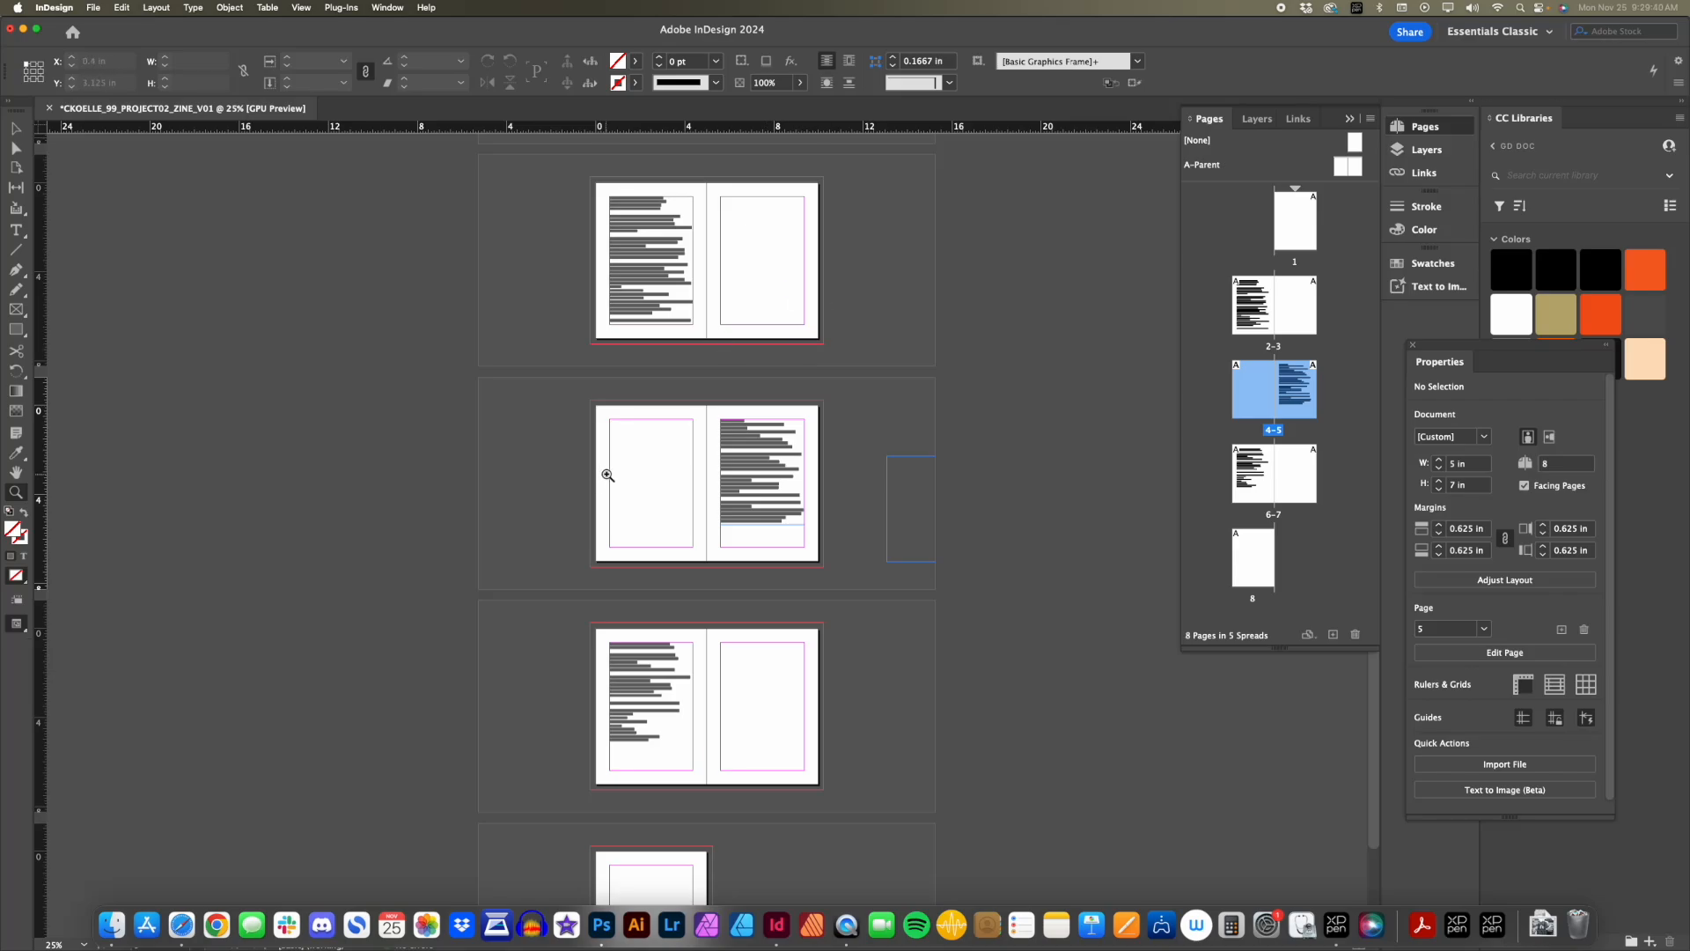
{"action": "key", "text": "v"}
{"action": "left_click", "coordinate": [906, 499]}
{"action": "key", "text": "Delete"}
Extend the page 5 text frame downward to a height of 5.475 in, working at 50% zoom.
{"action": "key", "text": "z"}
{"action": "left_click", "coordinate": [743, 389]}
{"action": "left_click_drag", "start_coordinate": [736, 445], "coordinate": [746, 533]}
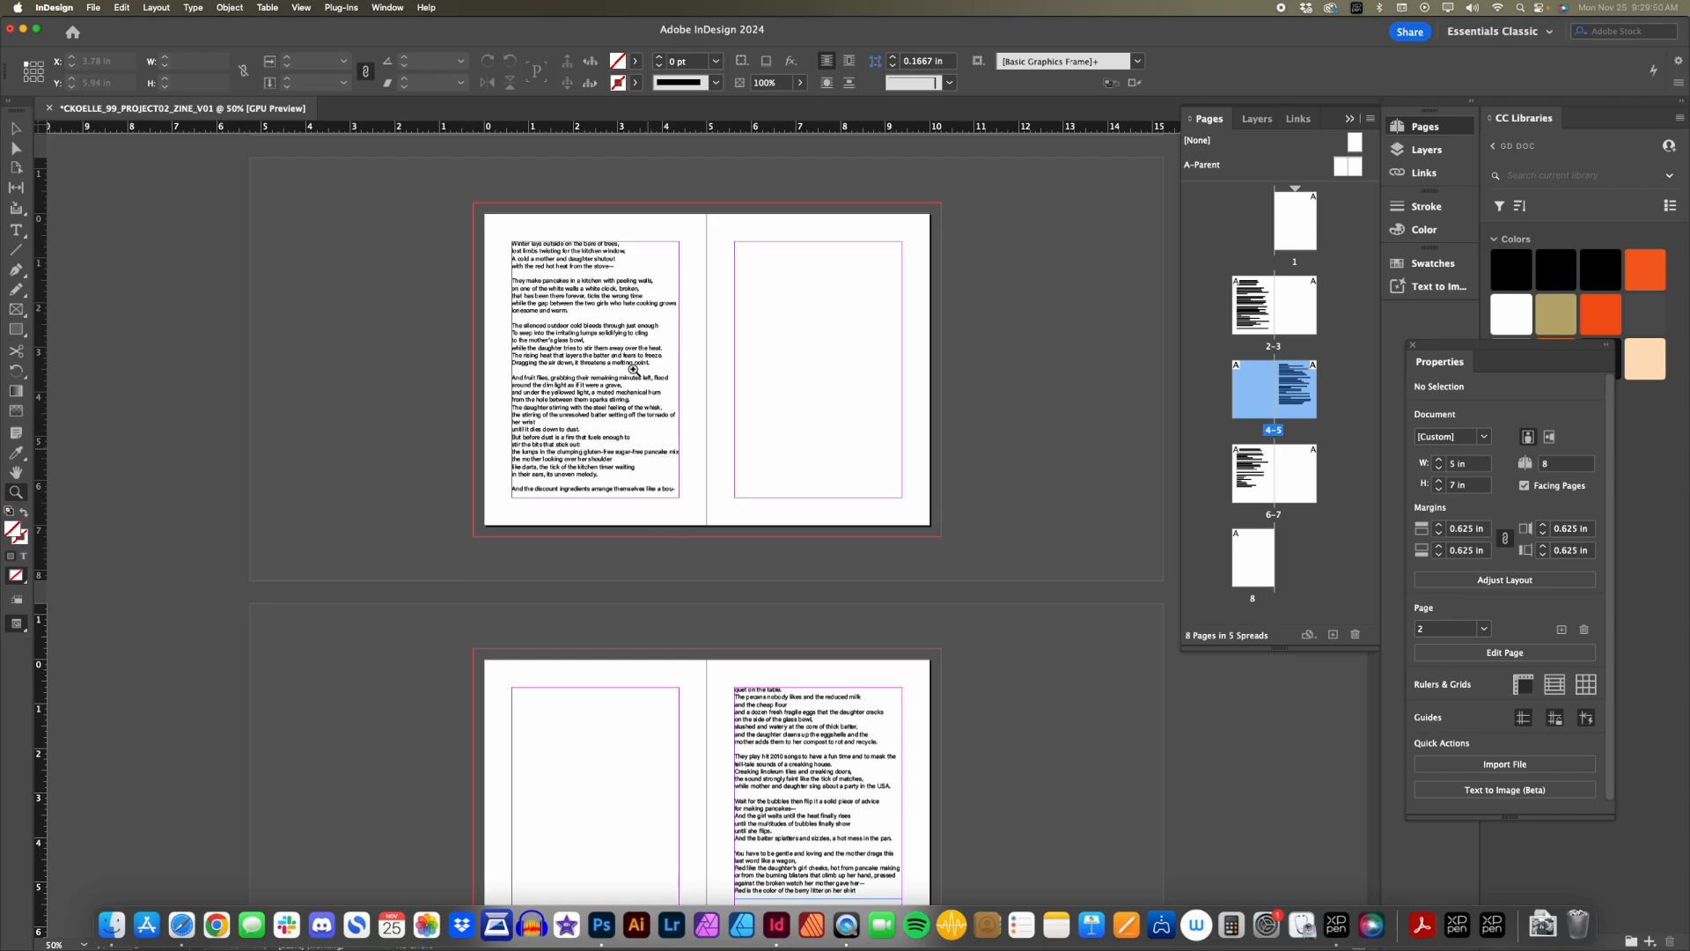
{"action": "scroll", "coordinate": [634, 370], "scroll_direction": "down", "scroll_amount": 10}
{"action": "scroll", "coordinate": [637, 366], "scroll_direction": "up", "scroll_amount": 10}
{"action": "key", "text": "v"}
{"action": "scroll", "coordinate": [638, 370], "scroll_direction": "down", "scroll_amount": 2}
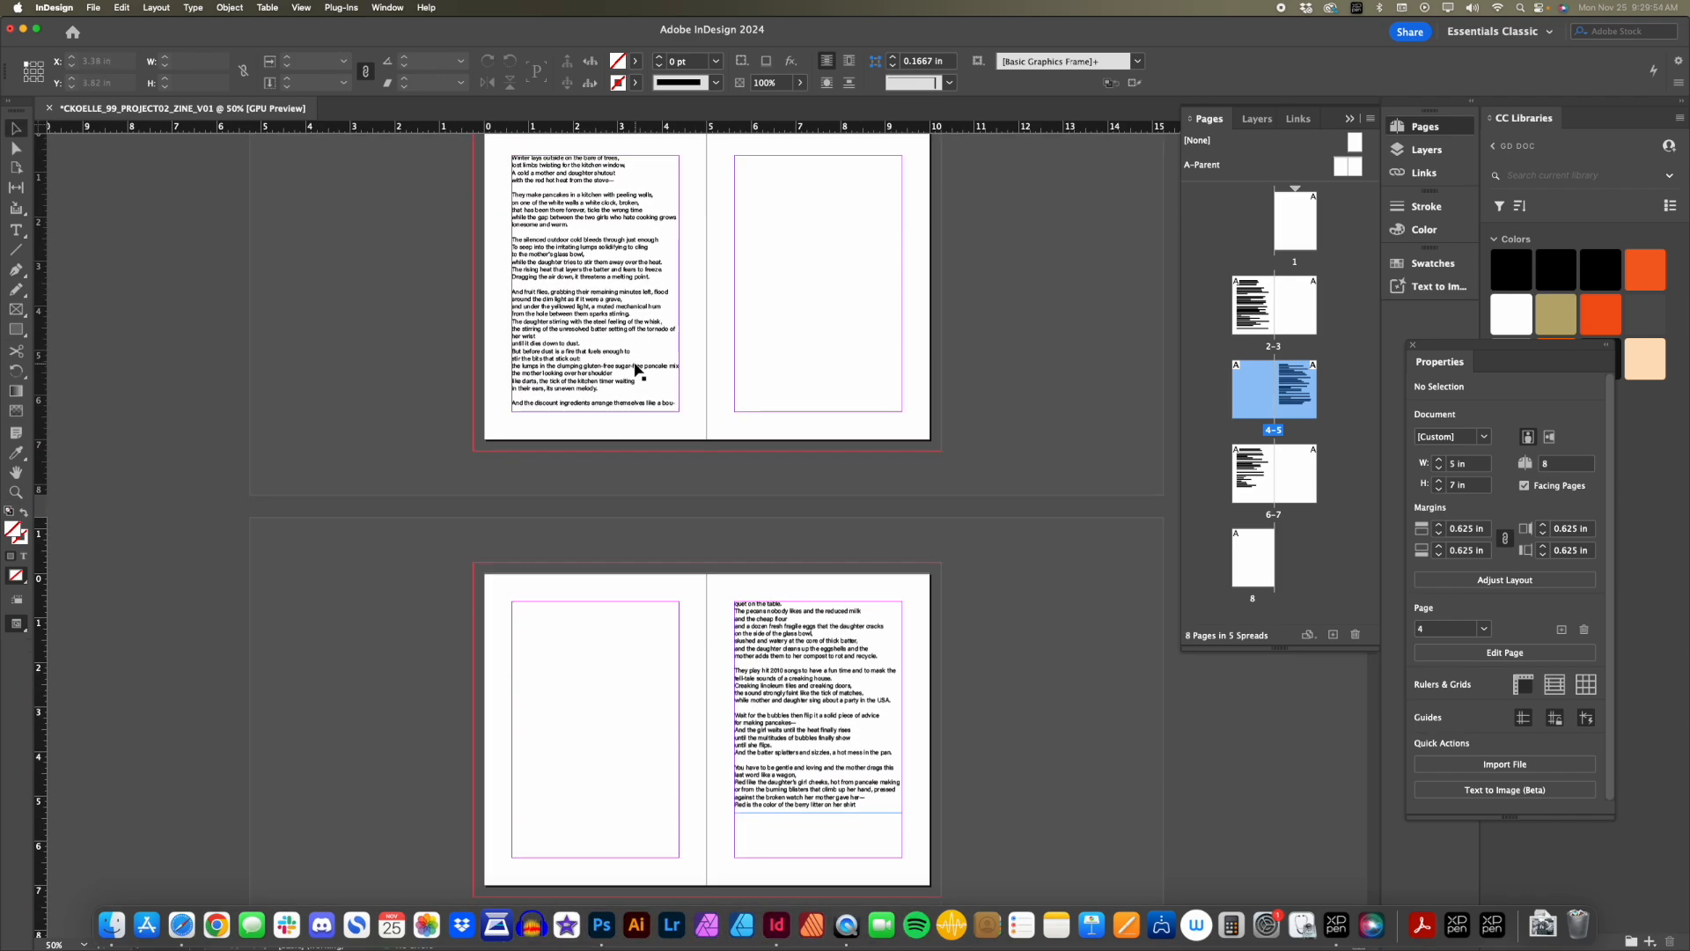
{"action": "left_click", "coordinate": [606, 354]}
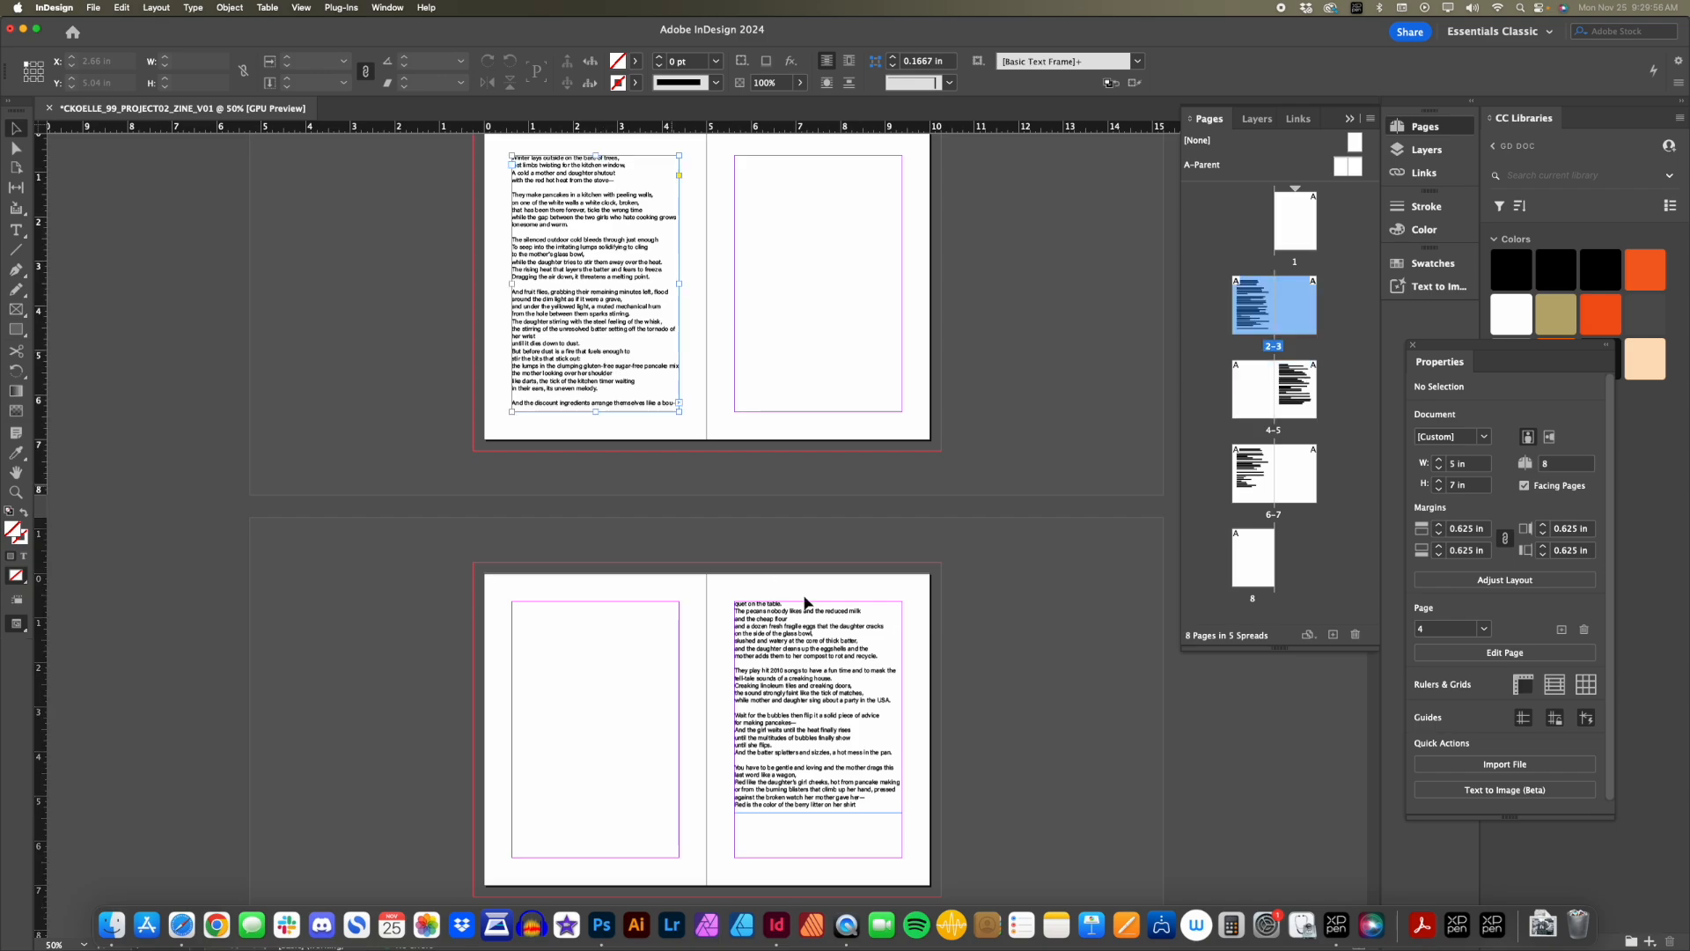
{"action": "scroll", "coordinate": [886, 664], "scroll_direction": "down", "scroll_amount": 2}
{"action": "left_click", "coordinate": [887, 664]}
{"action": "scroll", "coordinate": [830, 642], "scroll_direction": "down", "scroll_amount": 3}
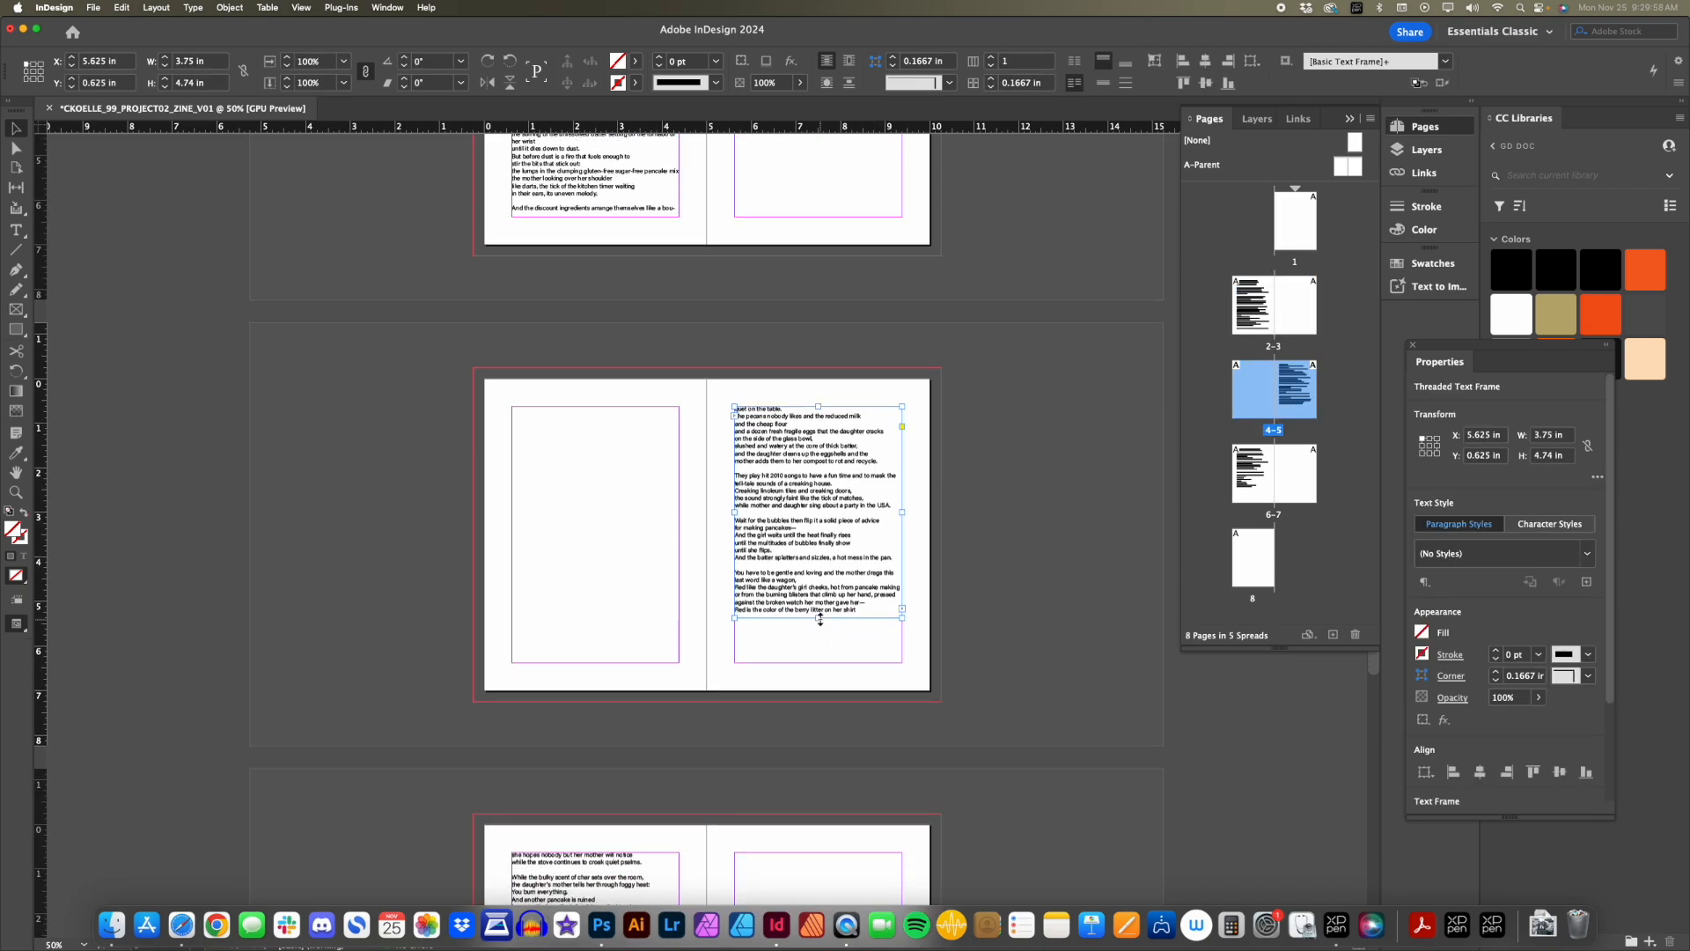
{"action": "left_click_drag", "start_coordinate": [819, 589], "coordinate": [818, 623]}
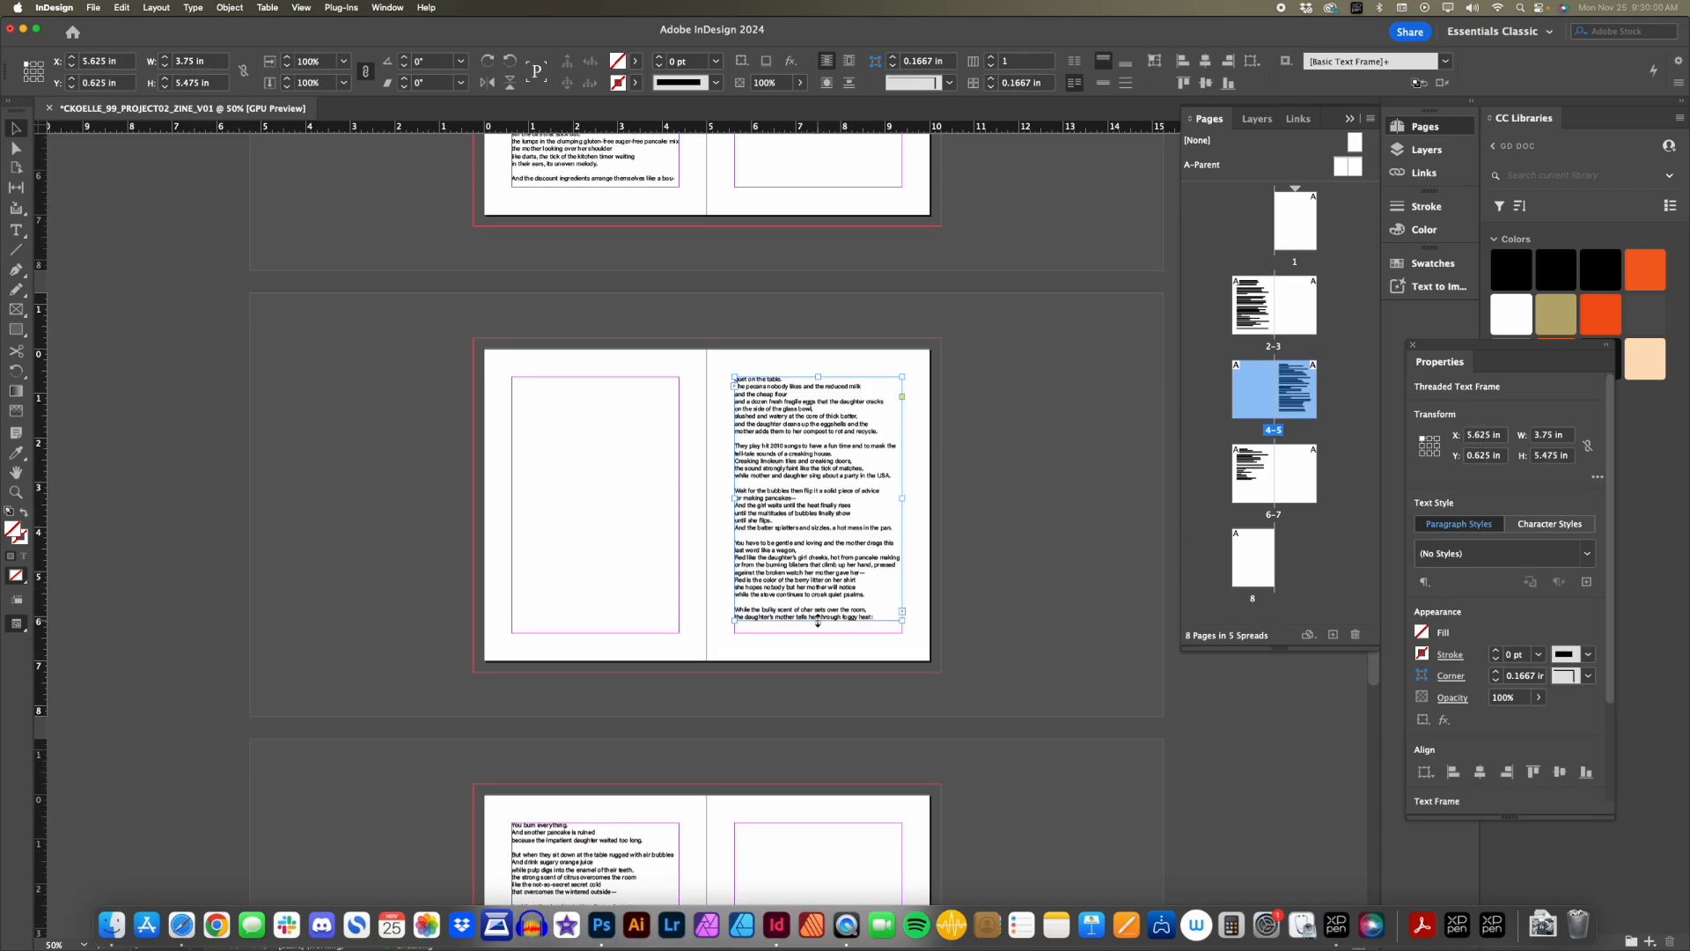
Switch to the Google Docs poem in Safari, place its window beside the InDesign layout and go to the poem's beginning.
{"action": "scroll", "coordinate": [819, 622], "scroll_direction": "down", "scroll_amount": 7}
{"action": "scroll", "coordinate": [818, 622], "scroll_direction": "up", "scroll_amount": 11}
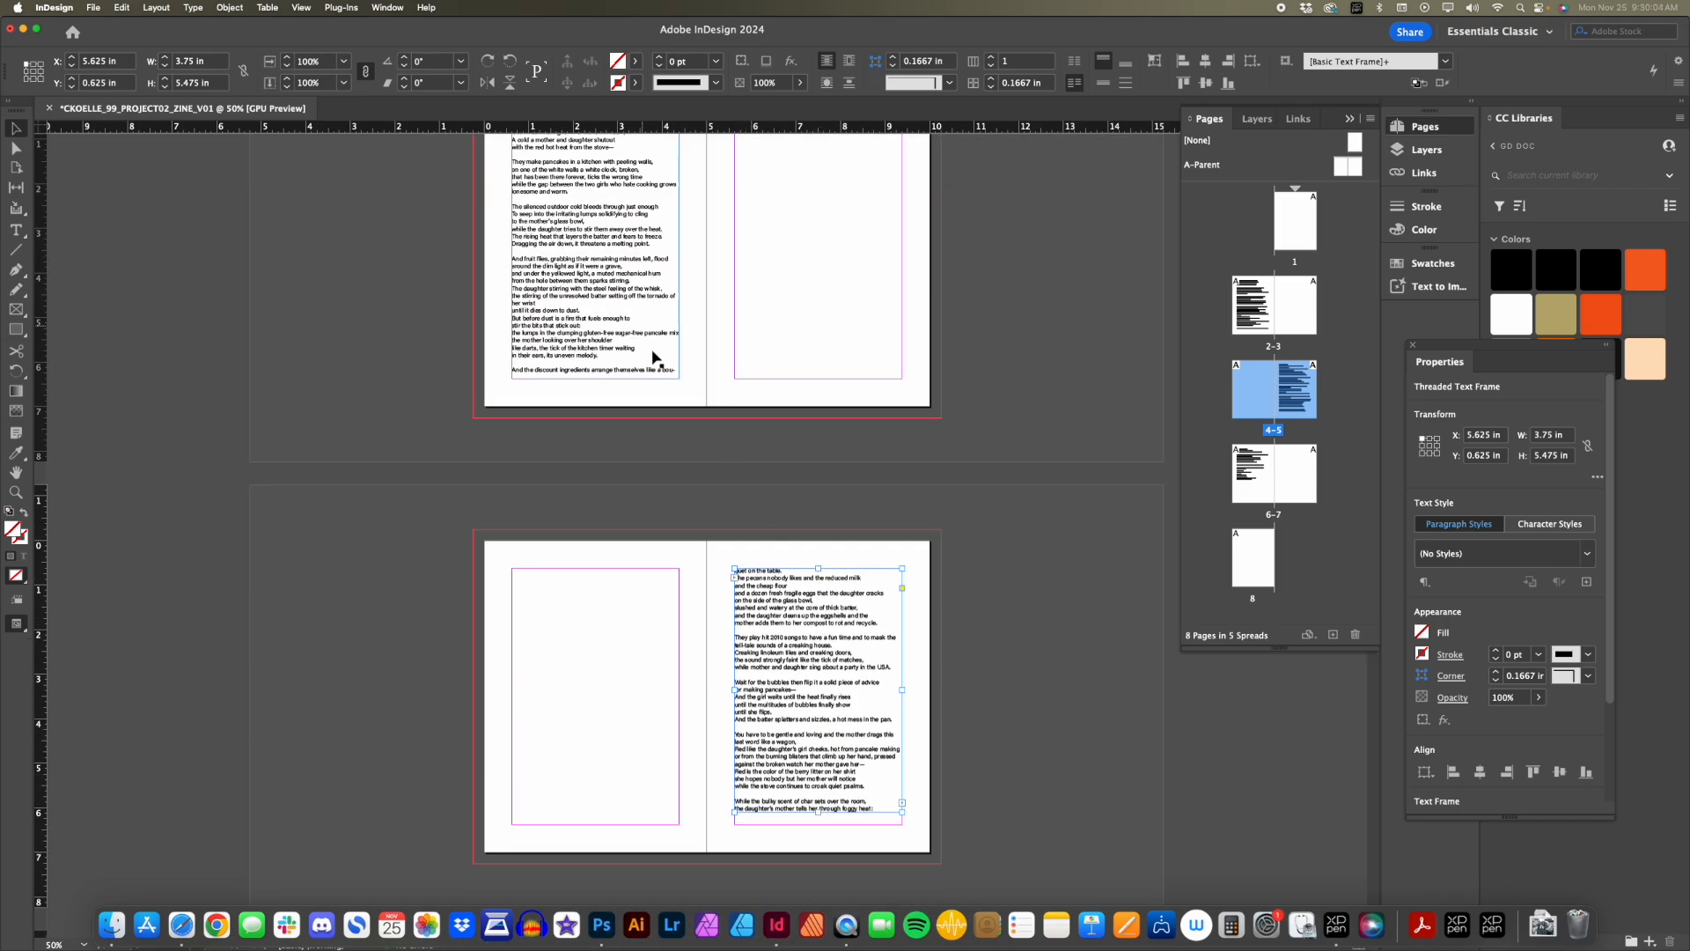
{"action": "scroll", "coordinate": [785, 632], "scroll_direction": "down", "scroll_amount": 7}
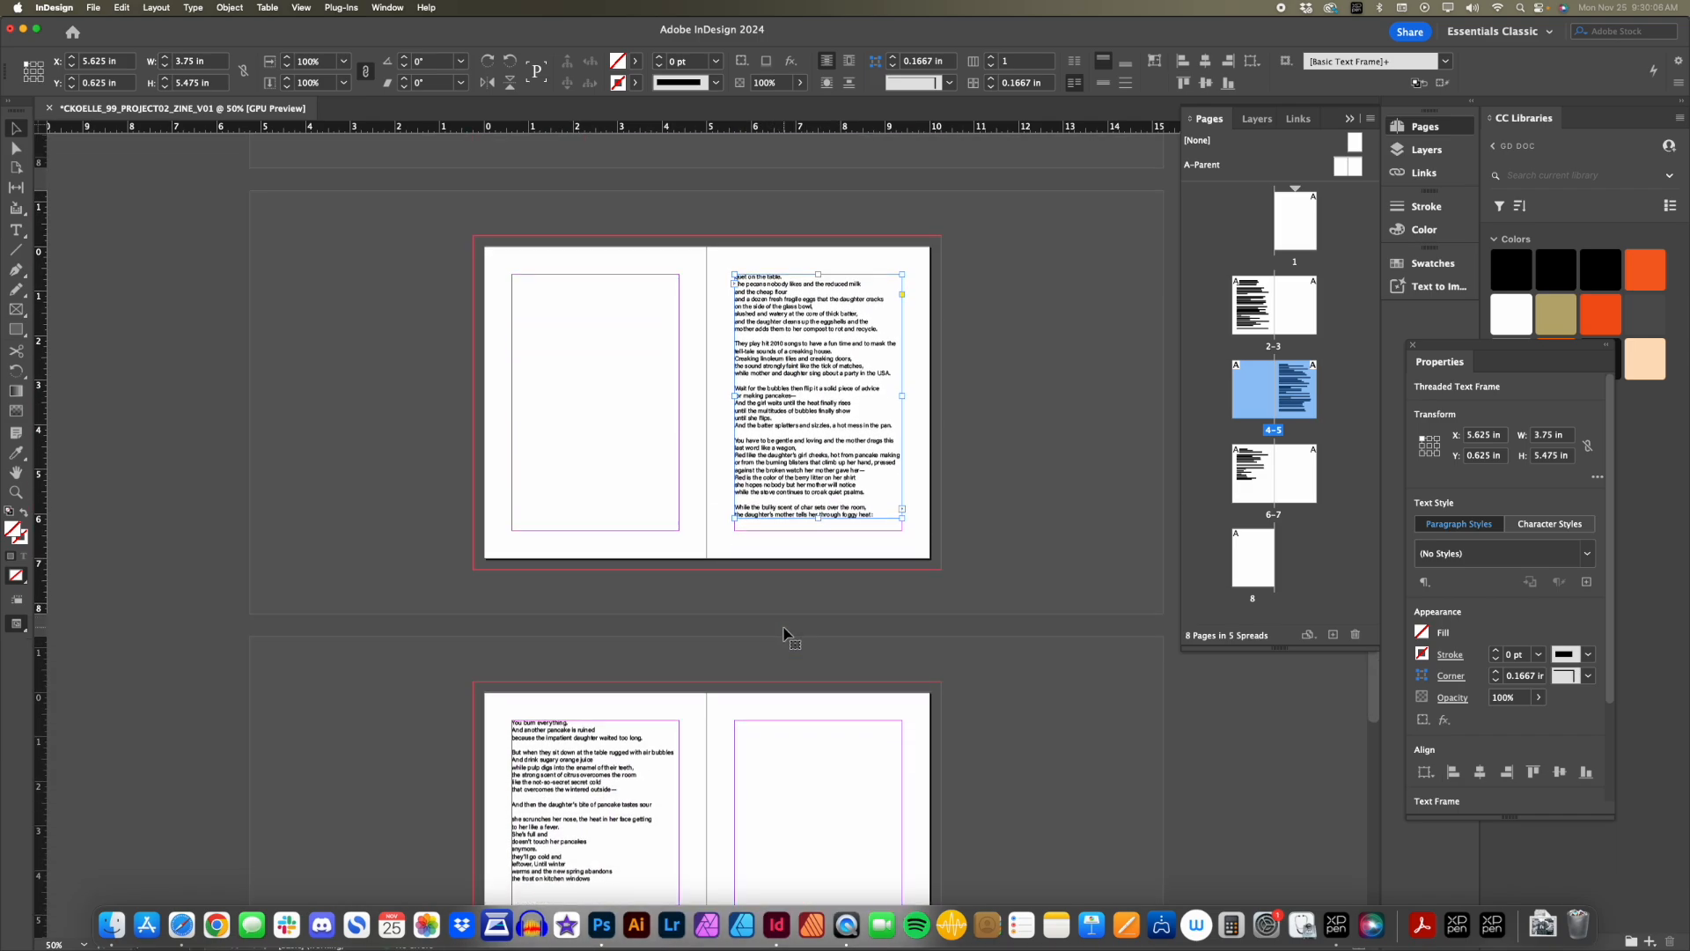
{"action": "scroll", "coordinate": [784, 633], "scroll_direction": "down", "scroll_amount": 2}
{"action": "scroll", "coordinate": [596, 281], "scroll_direction": "up", "scroll_amount": 9}
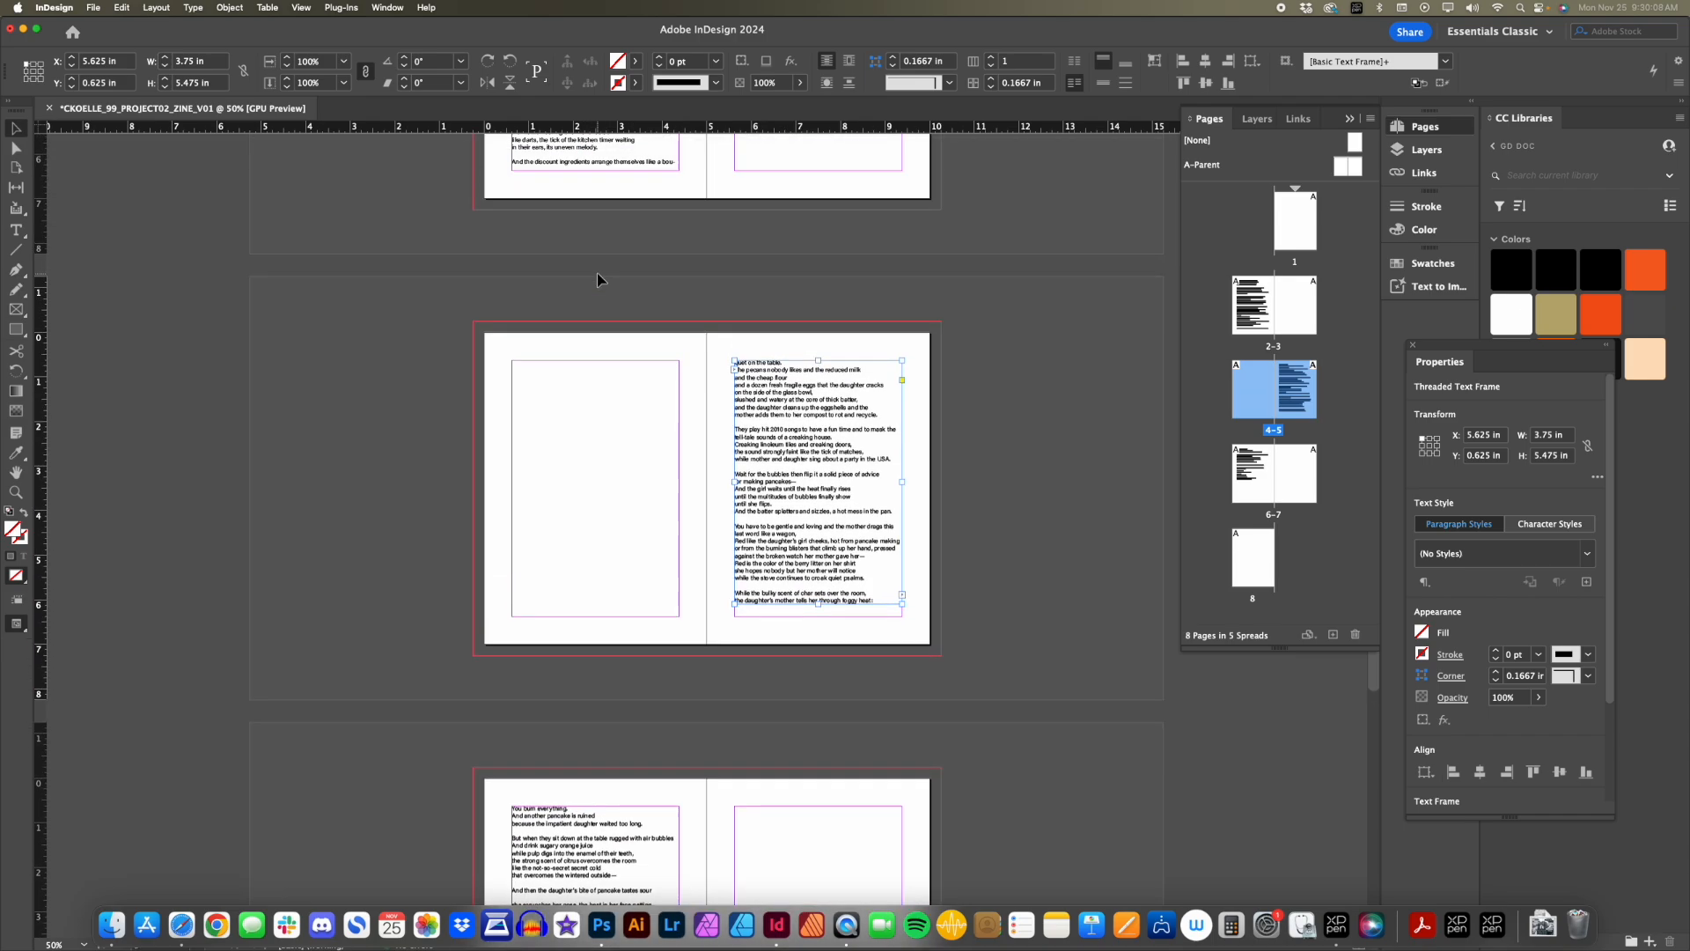
{"action": "key", "text": "super+Tab"}
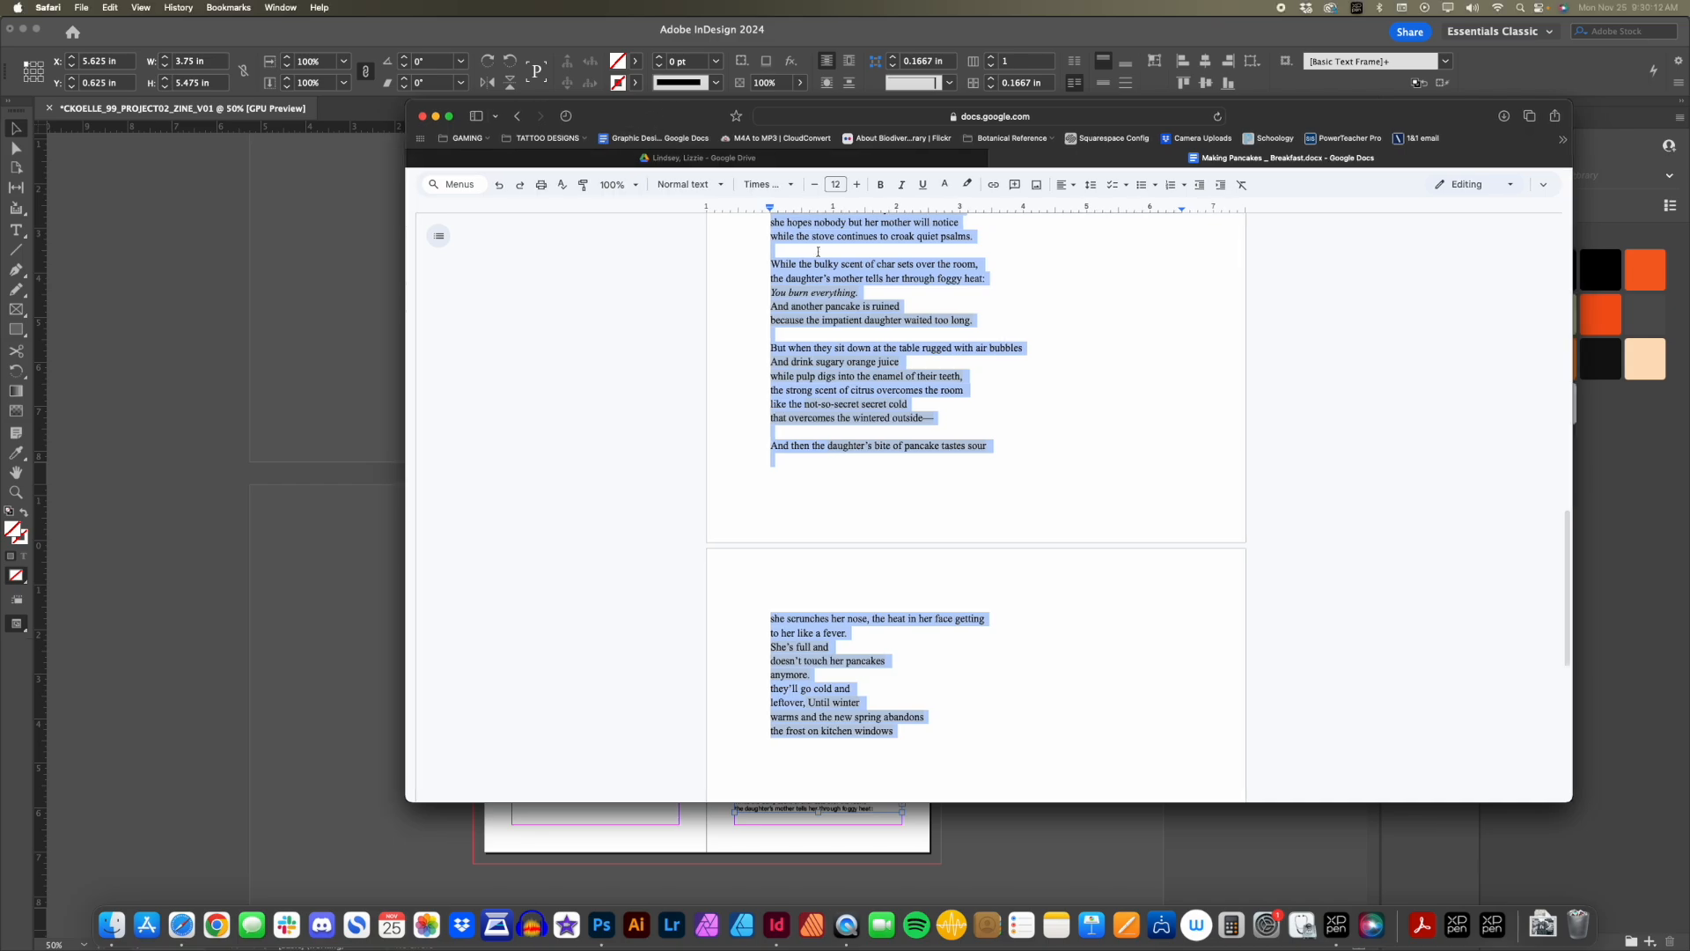
{"action": "scroll", "coordinate": [822, 310], "scroll_direction": "up", "scroll_amount": 10}
{"action": "scroll", "coordinate": [823, 310], "scroll_direction": "up", "scroll_amount": 2}
{"action": "left_click_drag", "start_coordinate": [404, 186], "coordinate": [889, 185]}
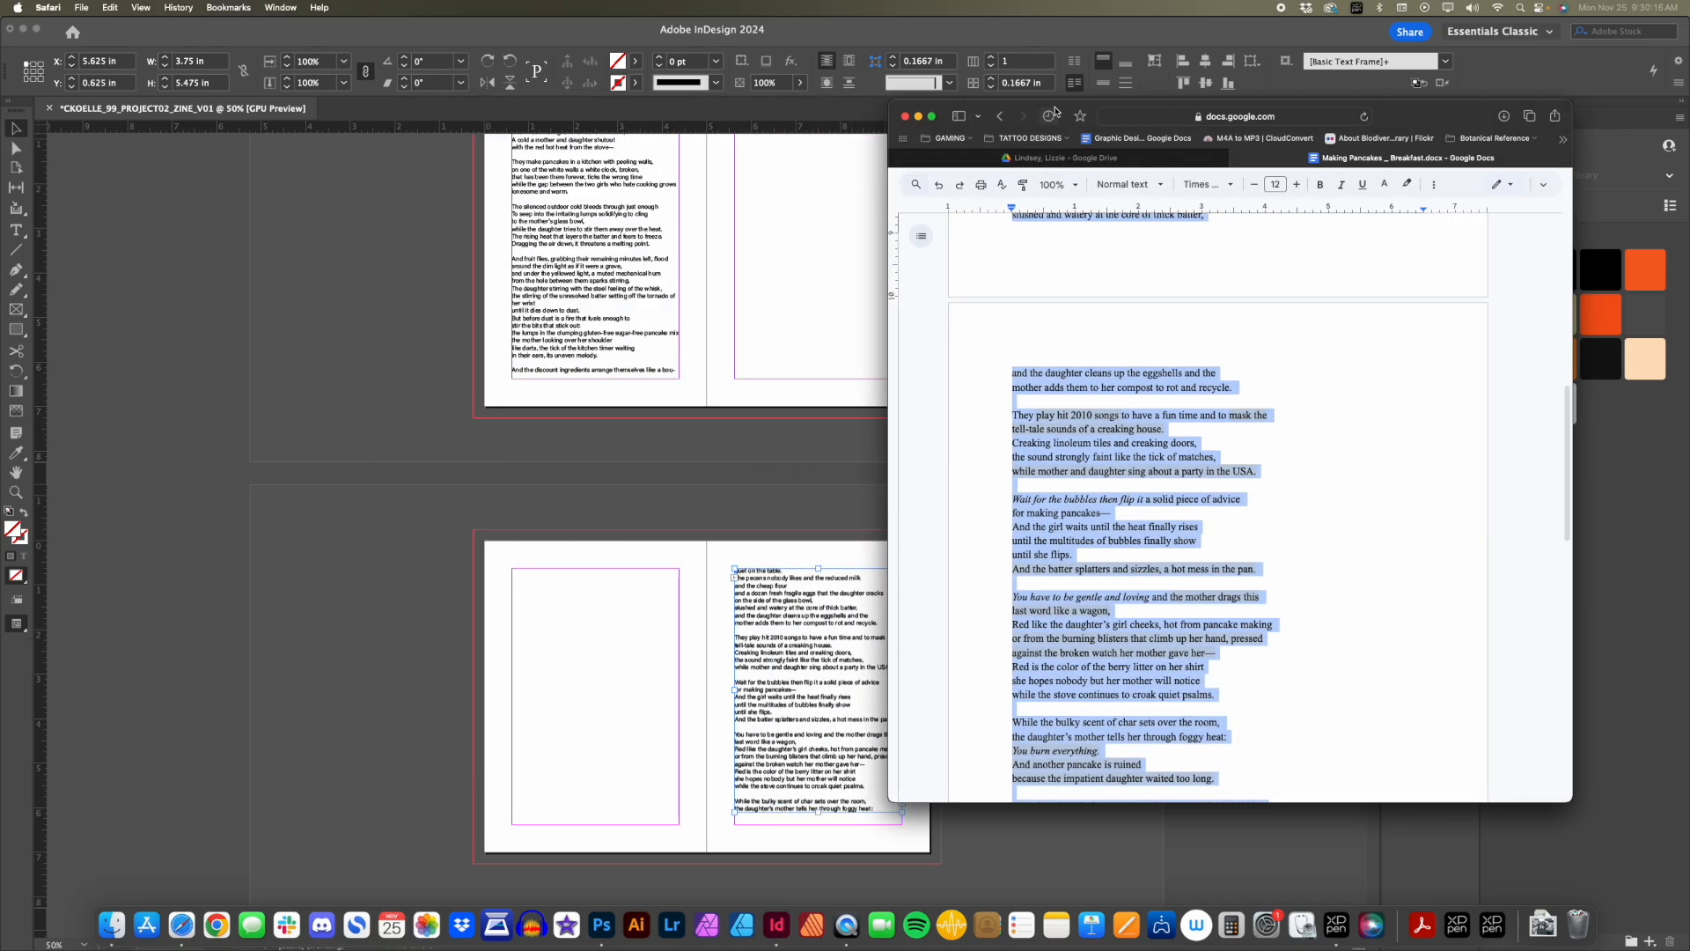
{"action": "left_click_drag", "start_coordinate": [1056, 111], "coordinate": [1229, 118]}
{"action": "scroll", "coordinate": [1309, 439], "scroll_direction": "up", "scroll_amount": 15}
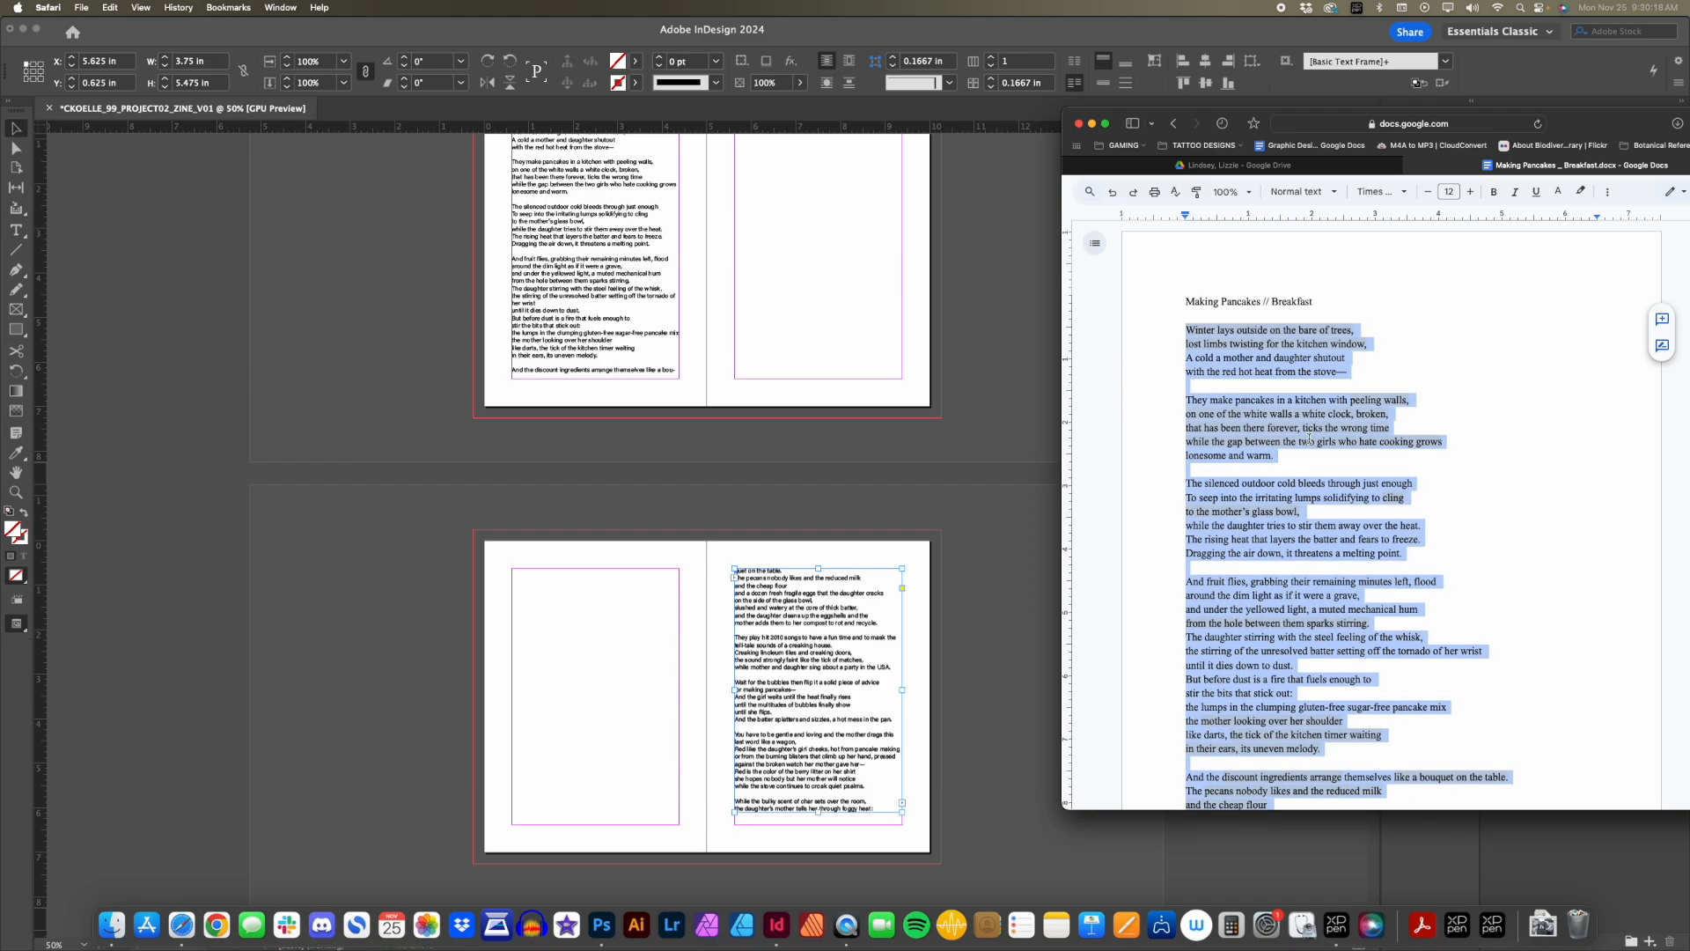
Select the page 2 text frame in InDesign and search the Google Docs poem for "wrist".
{"action": "scroll", "coordinate": [718, 332], "scroll_direction": "up", "scroll_amount": 3}
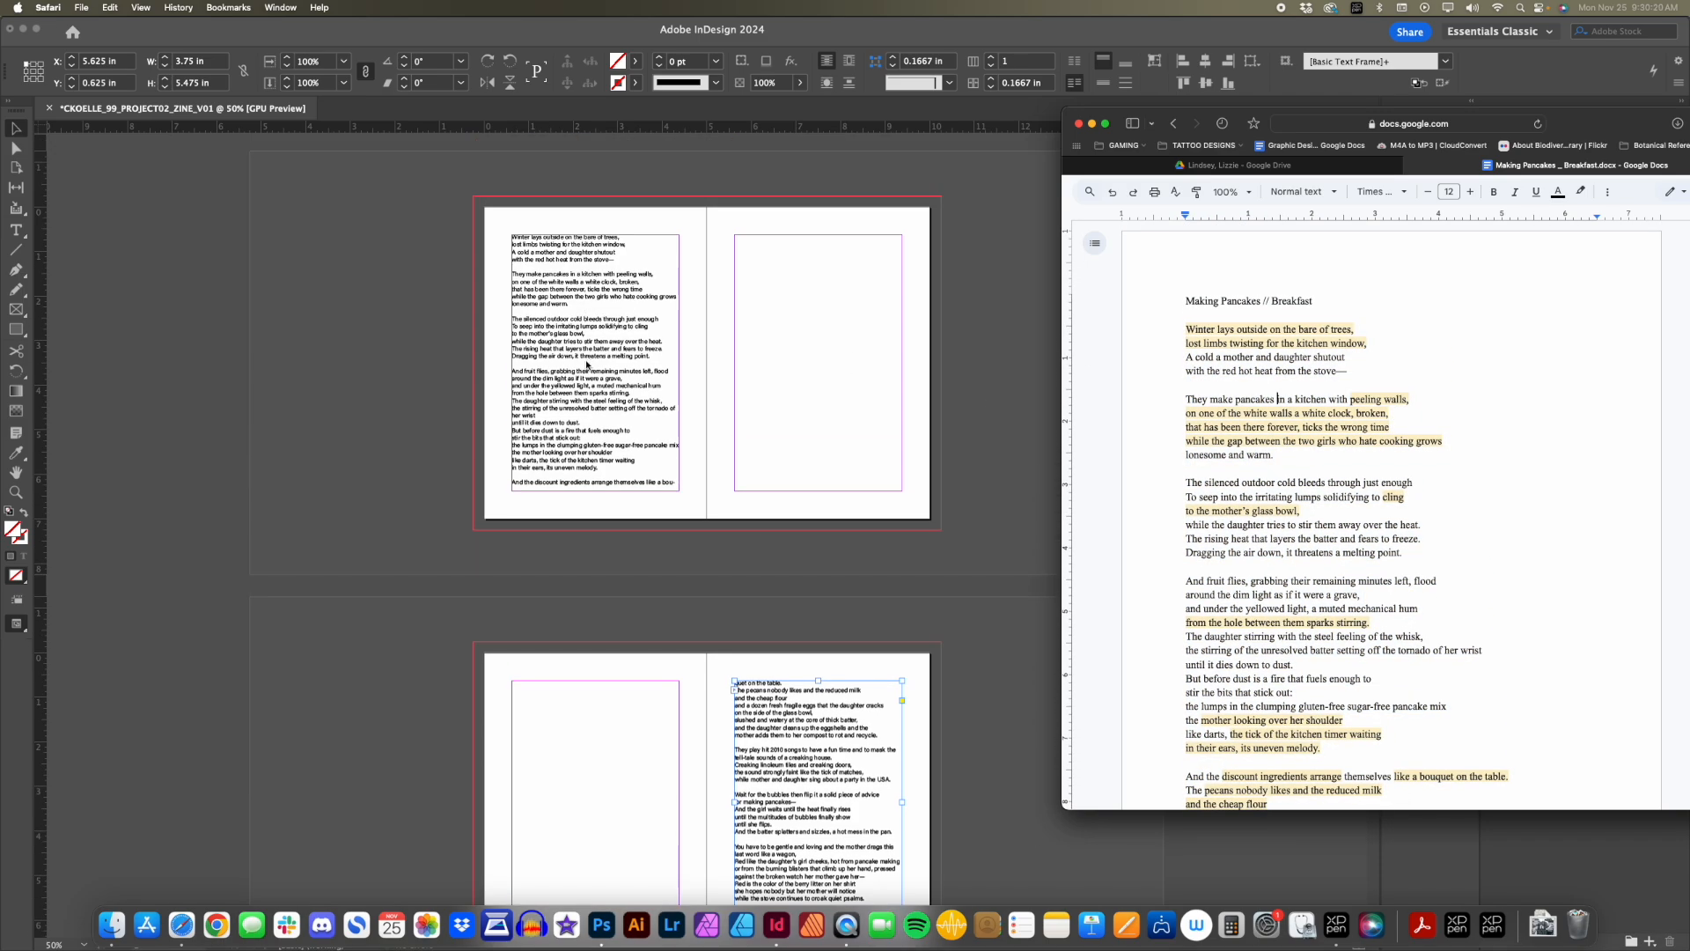
{"action": "scroll", "coordinate": [526, 451], "scroll_direction": "up", "scroll_amount": 1}
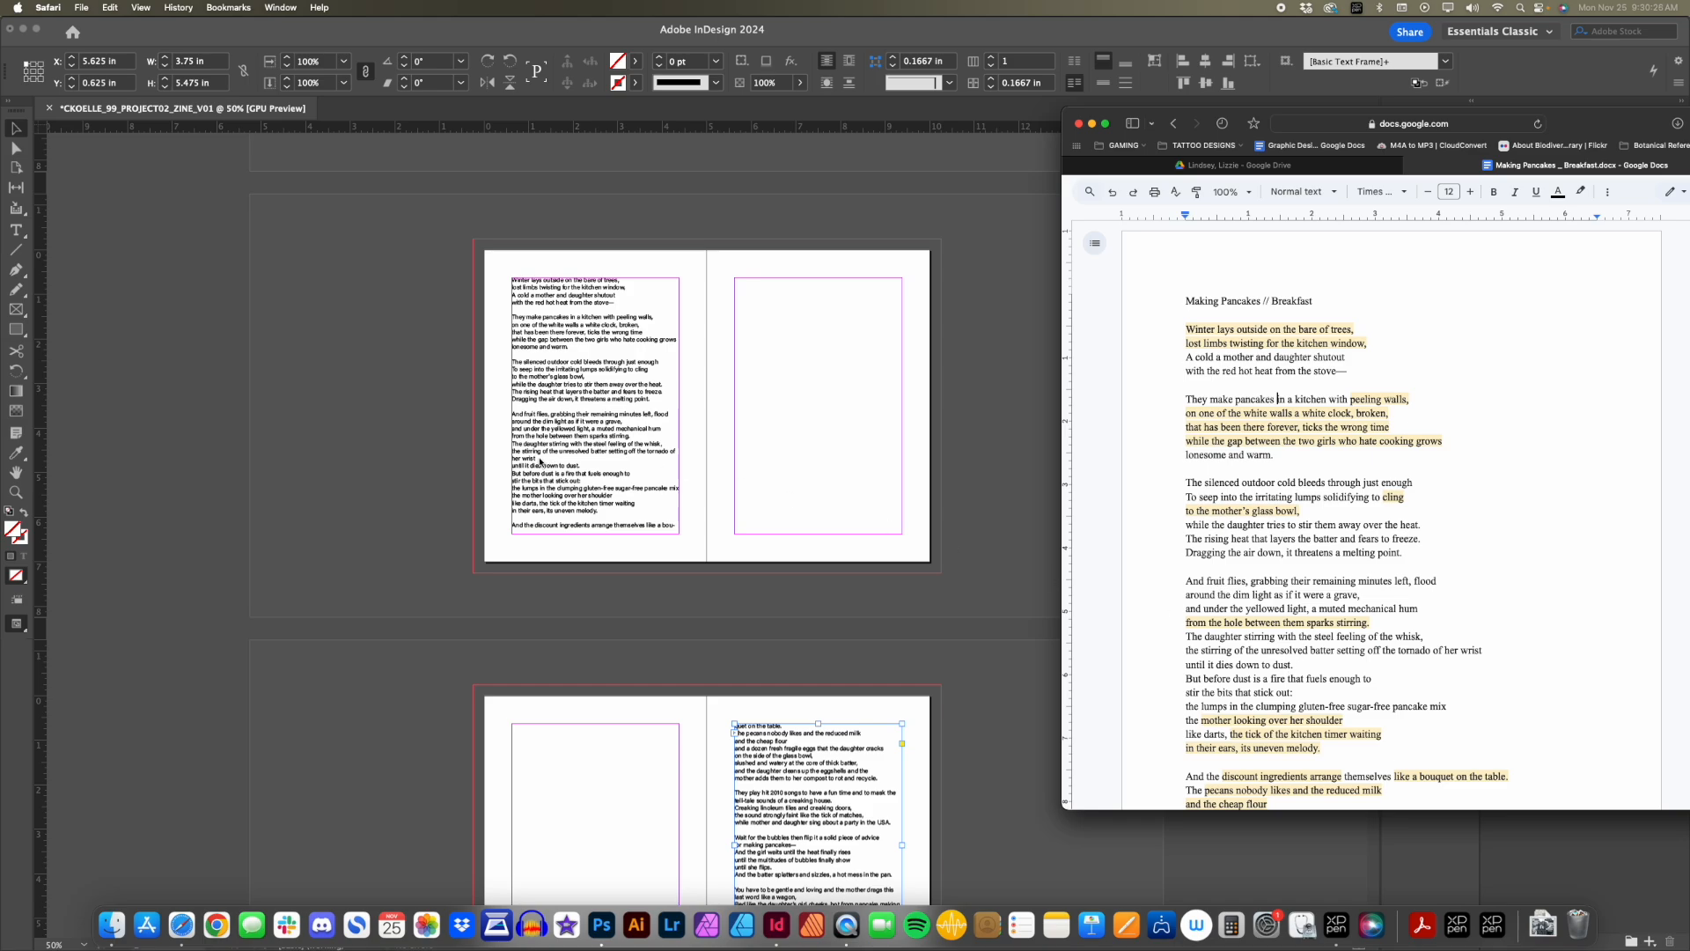
{"action": "left_click", "coordinate": [539, 461]}
{"action": "left_click", "coordinate": [535, 463]}
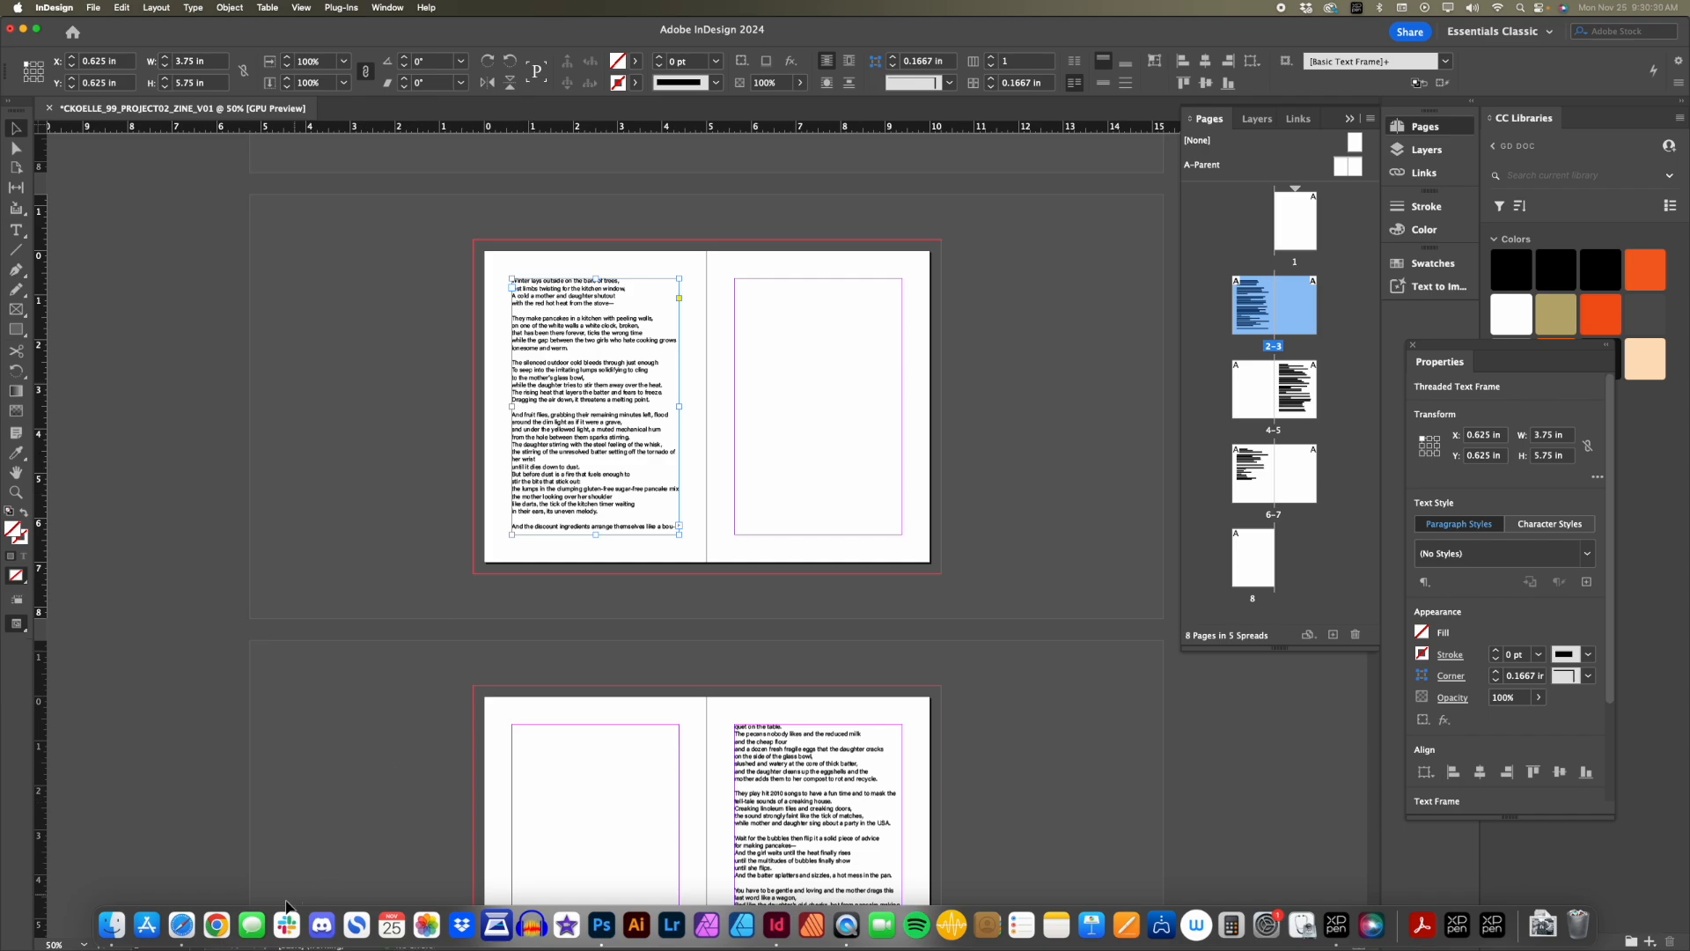
{"action": "left_click", "coordinate": [181, 925]}
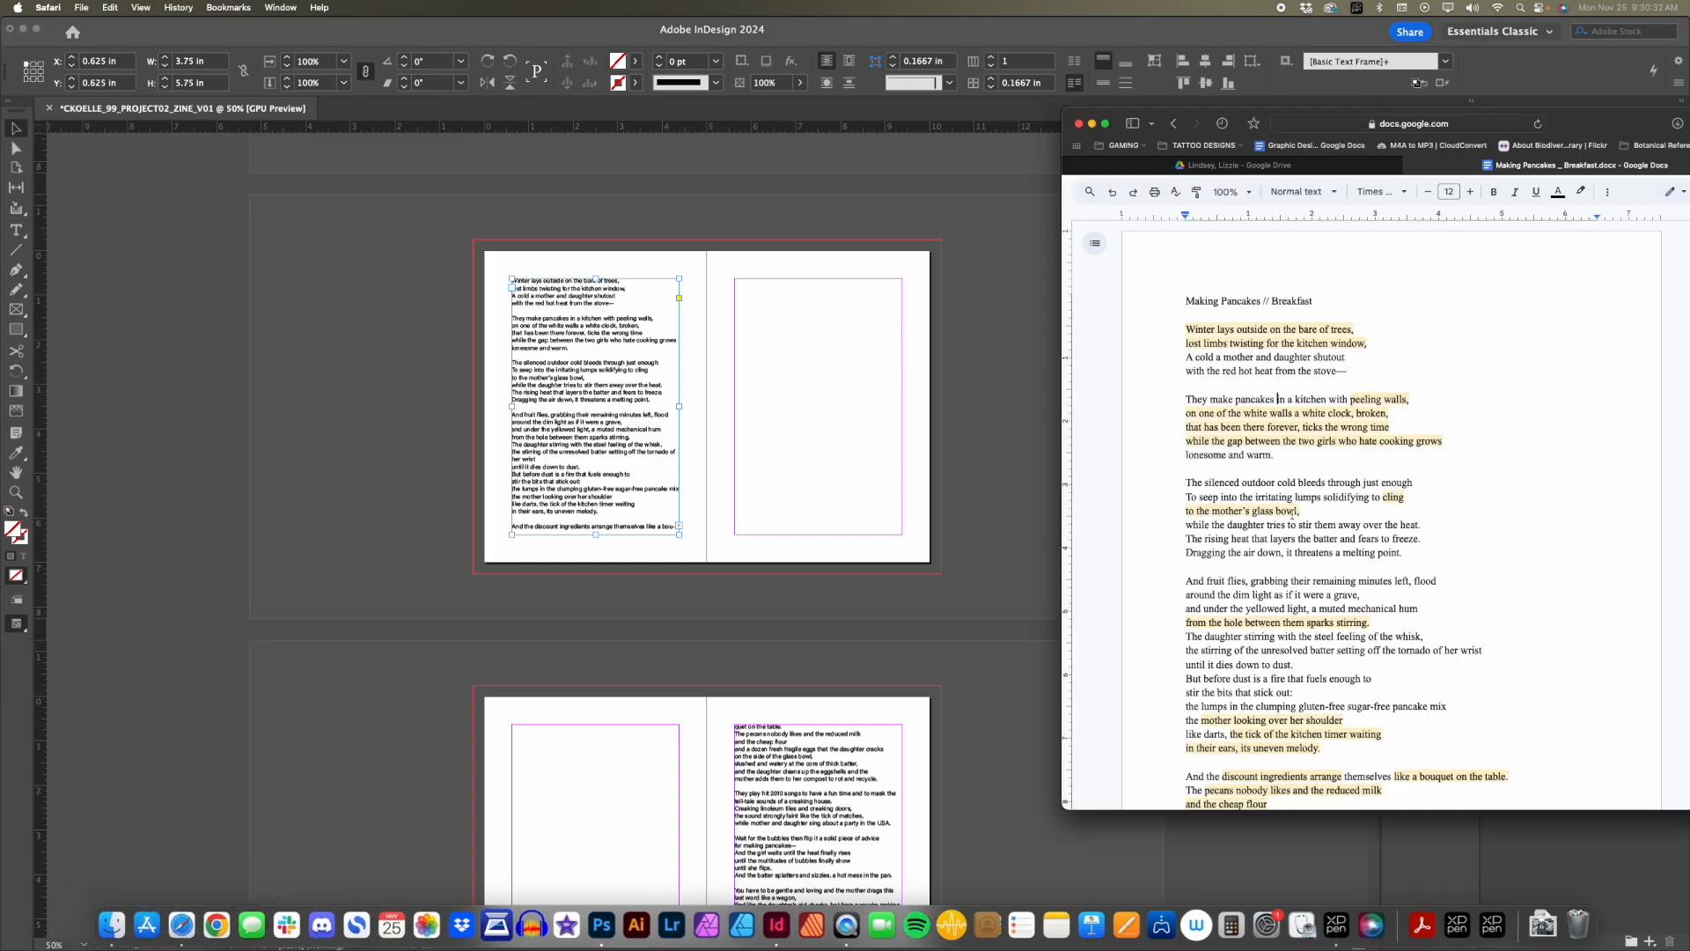
{"action": "scroll", "coordinate": [1292, 512], "scroll_direction": "down", "scroll_amount": 3}
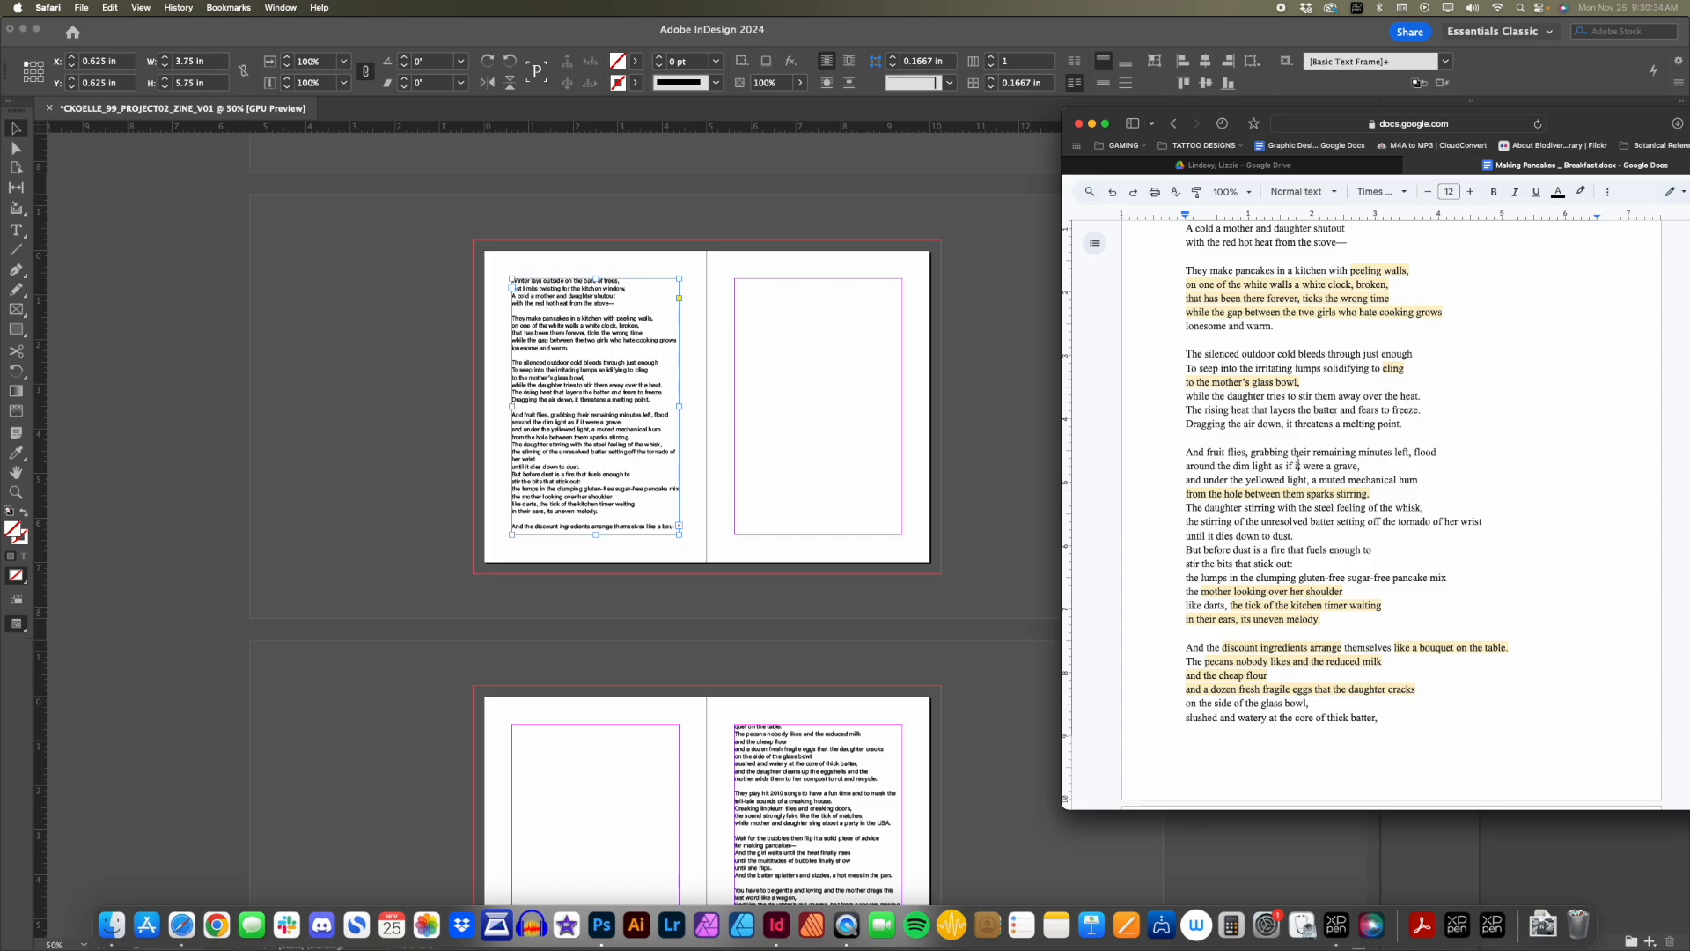
{"action": "key", "text": "super+f"}
{"action": "type", "text": "wrist"}
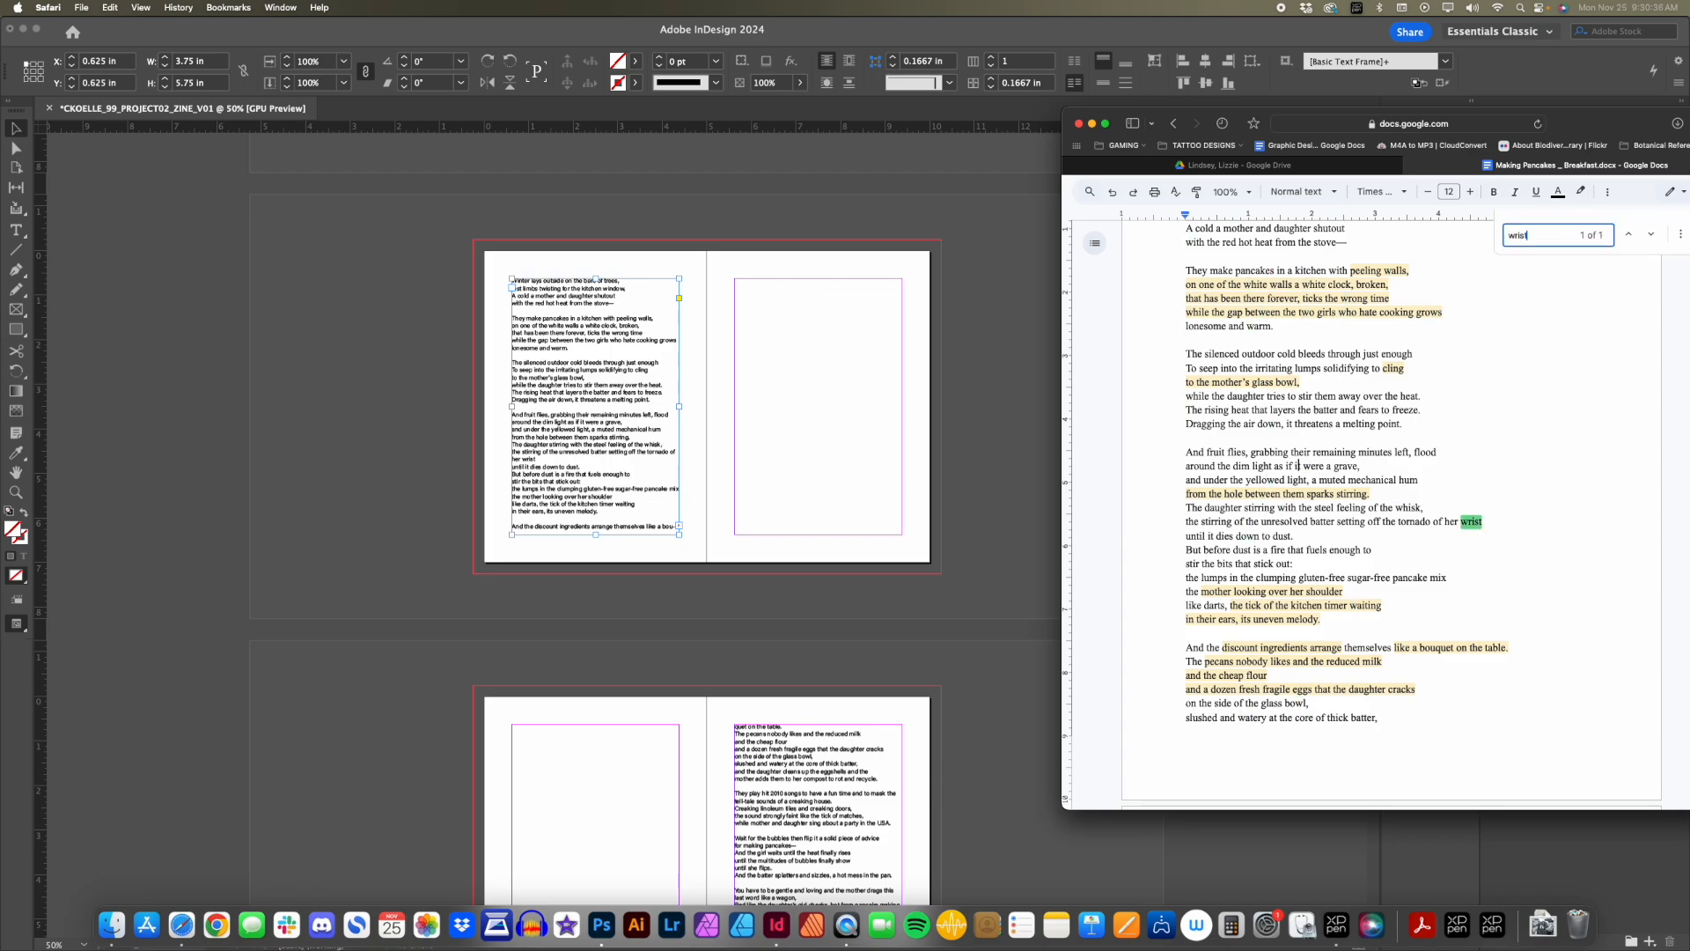
Move the poem window fully into view, dismiss its word search and return to the InDesign layout.
{"action": "left_click_drag", "start_coordinate": [1259, 116], "coordinate": [1103, 131]}
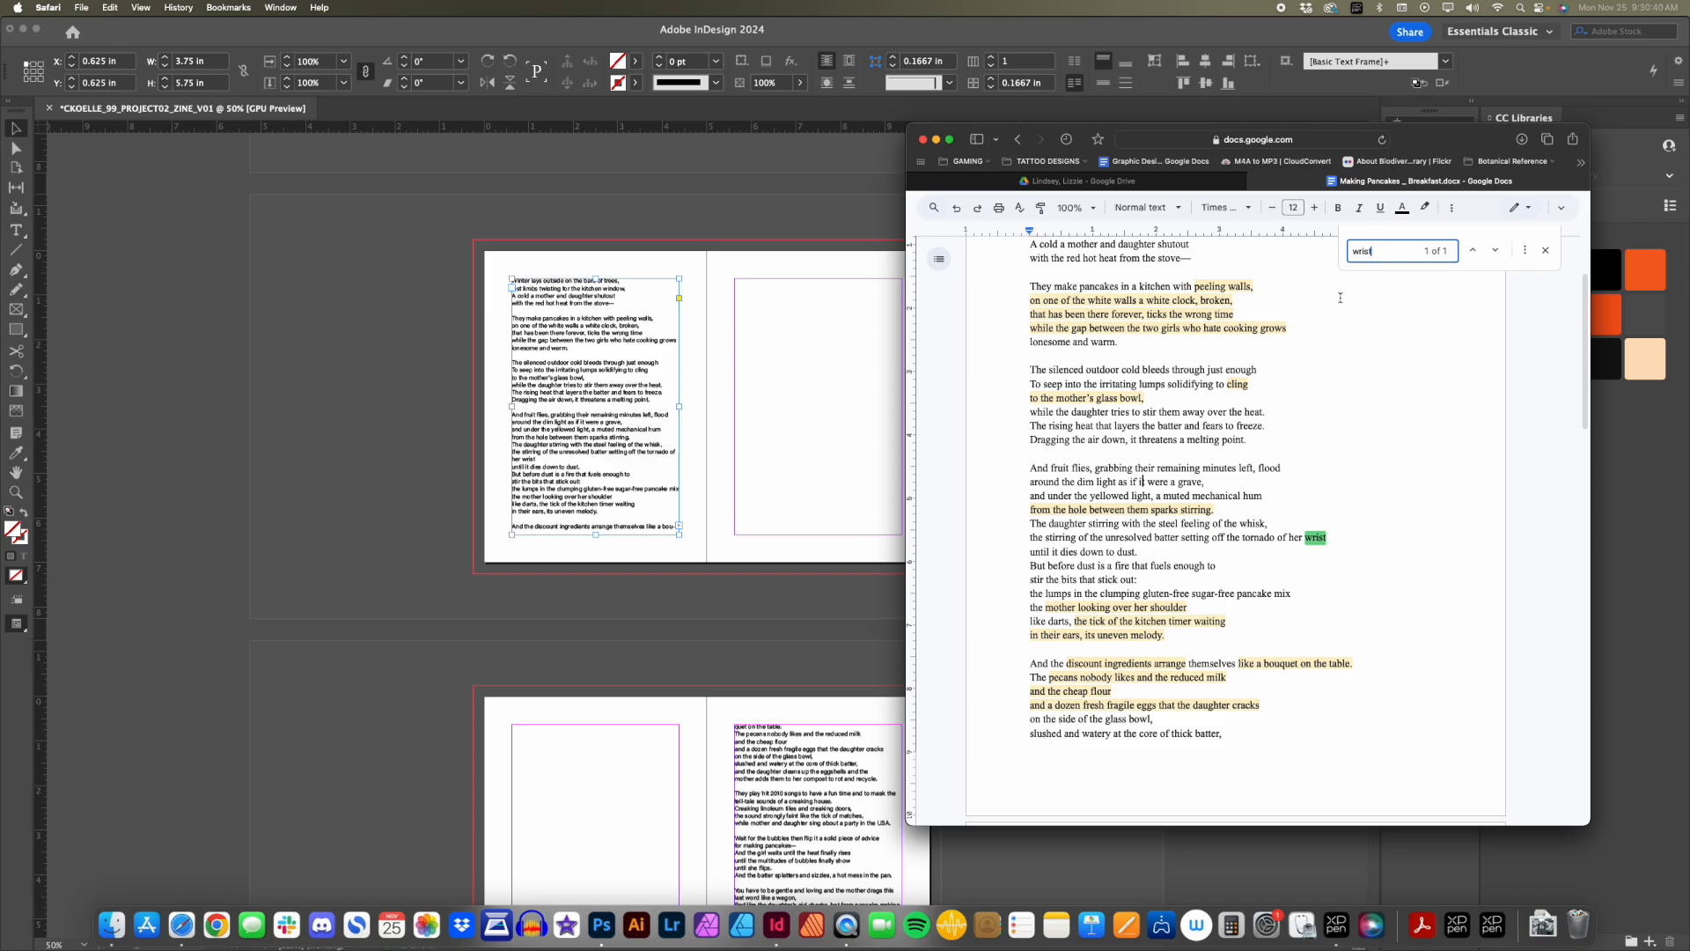
{"action": "left_click_drag", "start_coordinate": [1356, 250], "coordinate": [1416, 257]}
{"action": "left_click", "coordinate": [1547, 253]}
{"action": "key", "text": "super+f"}
{"action": "type", "text": "sdfsdfsdf"}
{"action": "key", "text": "Escape"}
{"action": "left_click", "coordinate": [756, 359]}
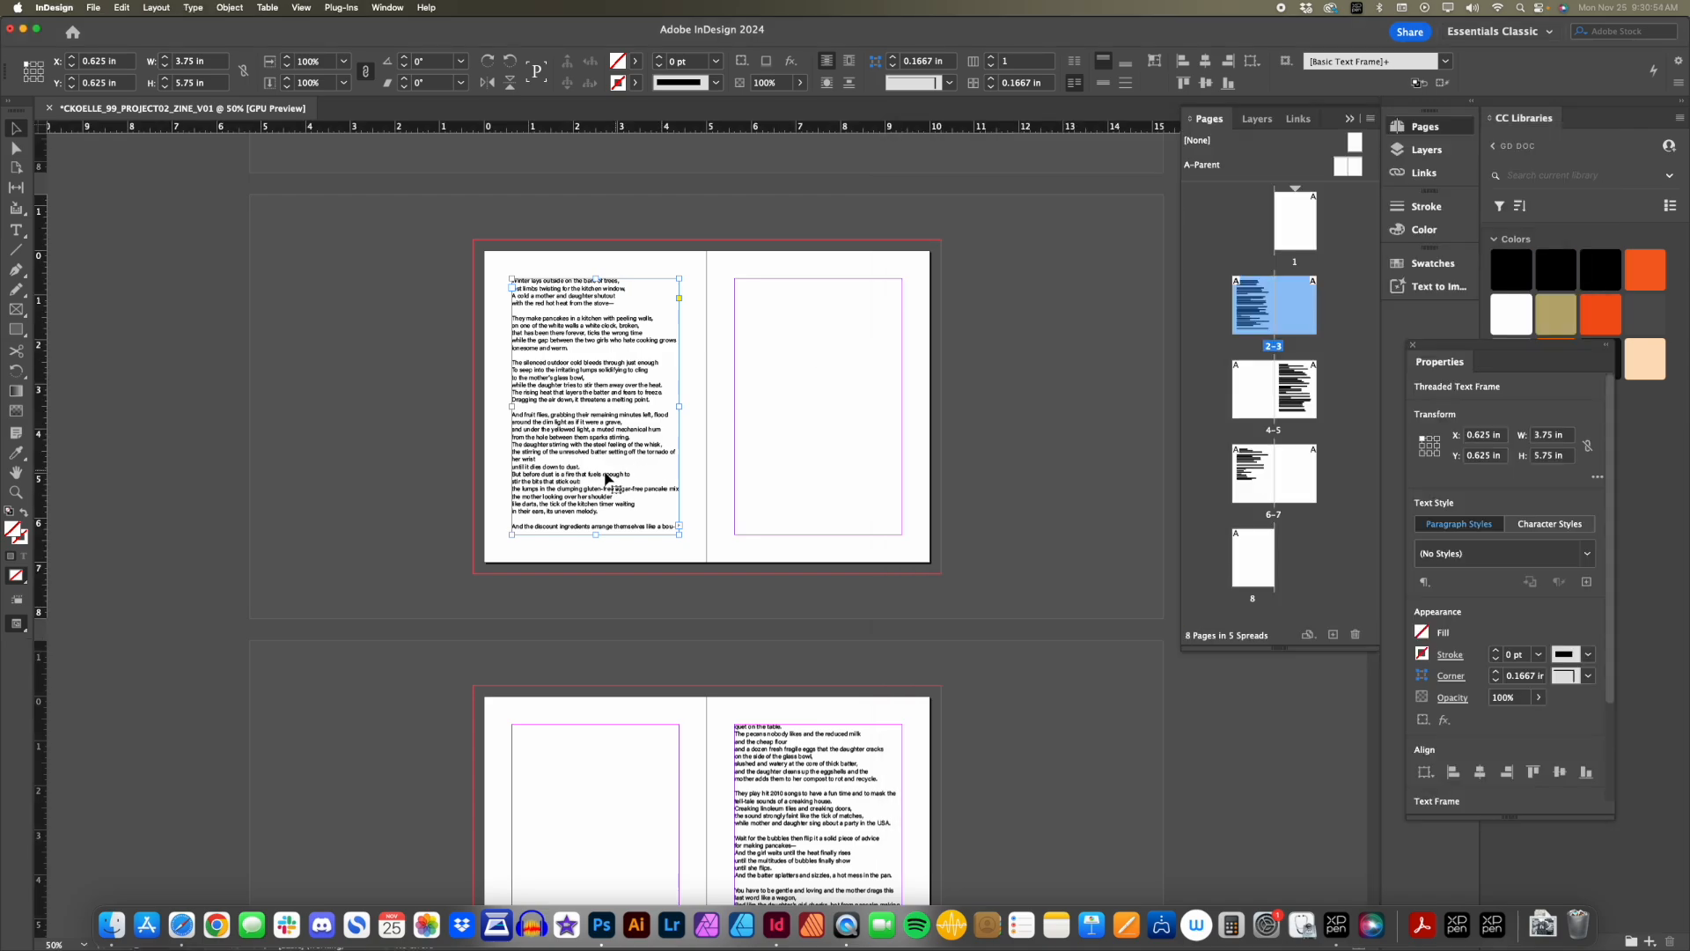
Place the text cursor by "her wrist" on page 2 and compare that line's break with the Google Docs poem.
{"action": "double_click", "coordinate": [533, 460]}
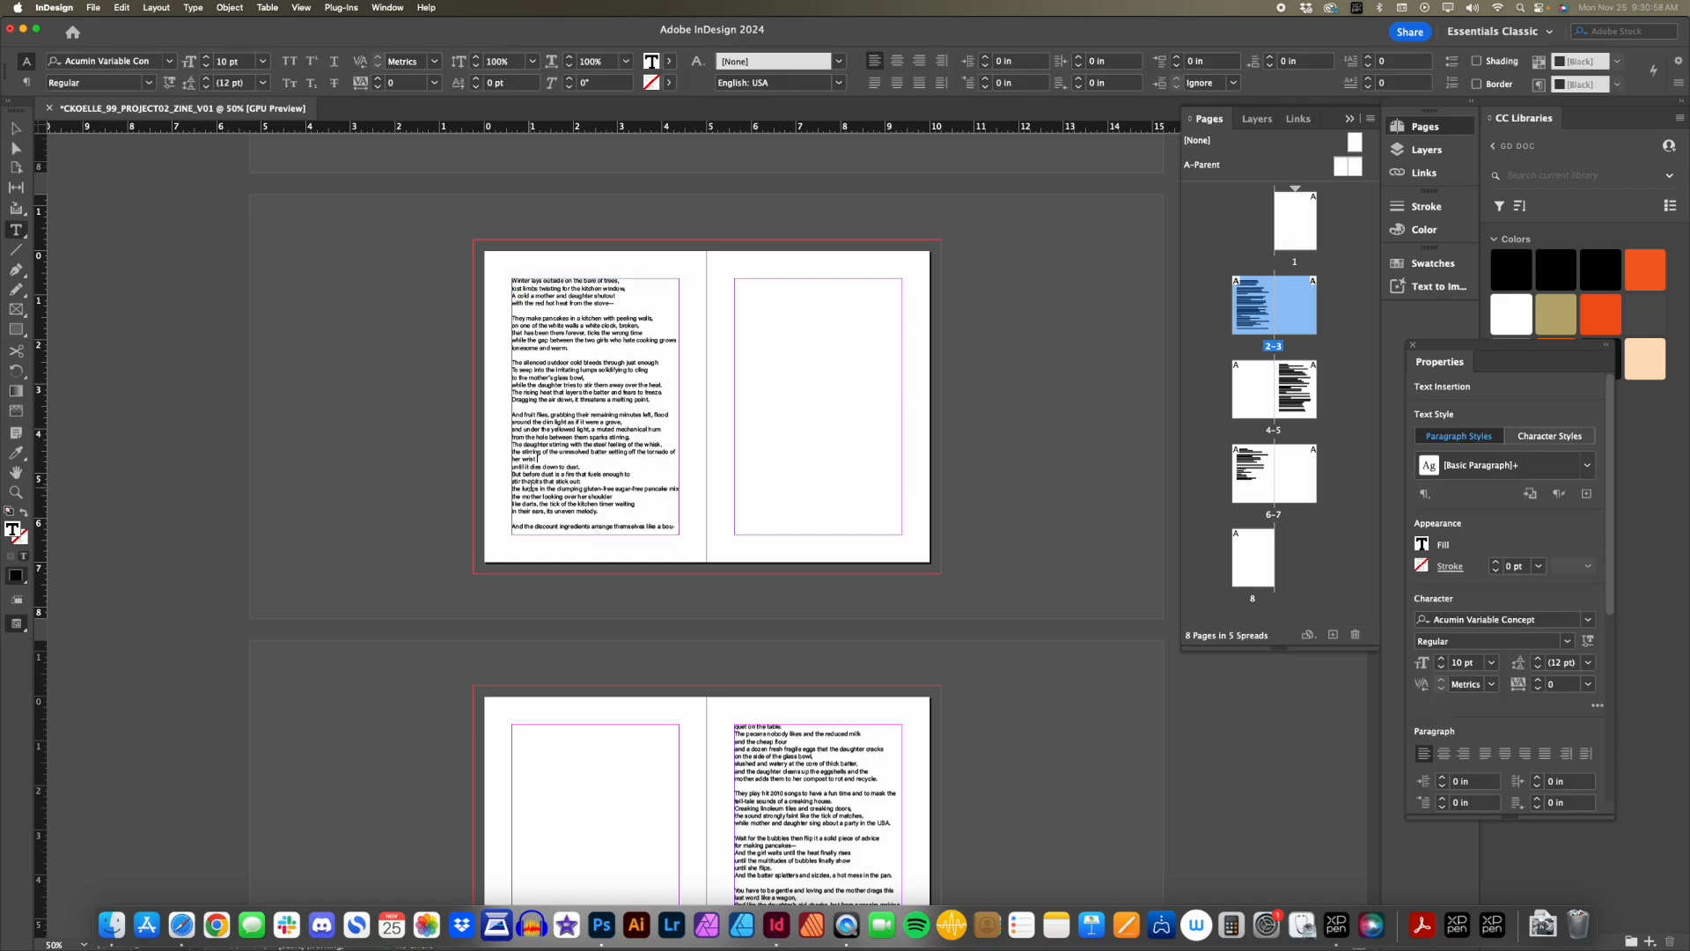
{"action": "left_click", "coordinate": [181, 924]}
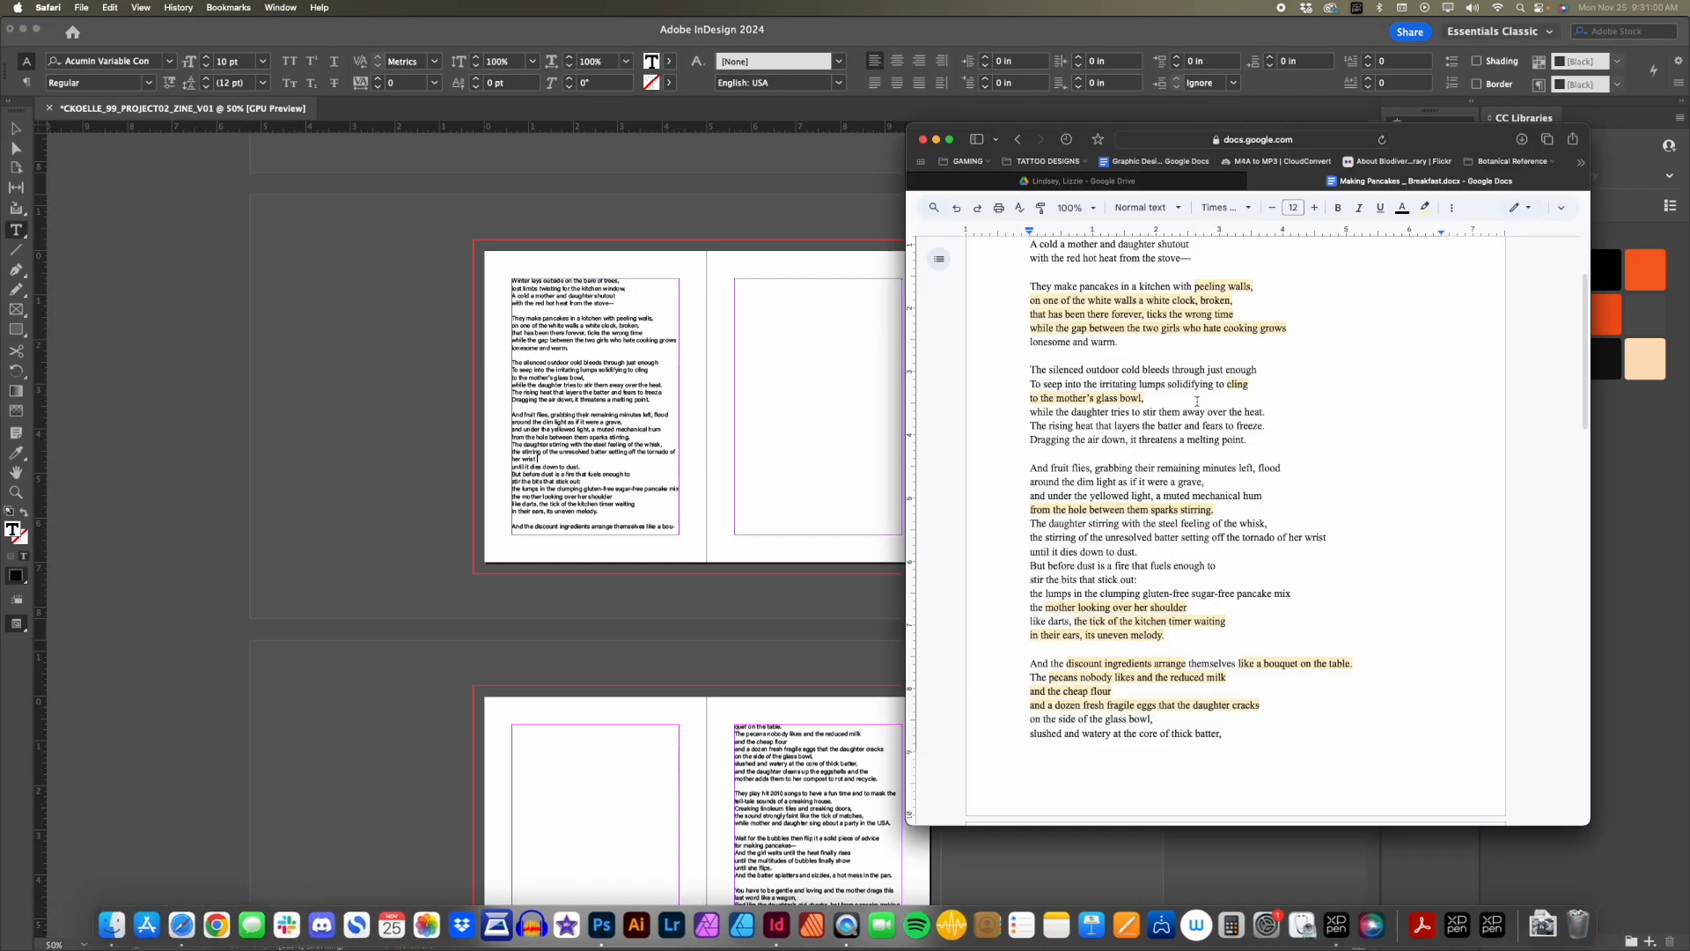
{"action": "left_click_drag", "start_coordinate": [1275, 538], "coordinate": [1325, 538]}
{"action": "left_click", "coordinate": [1325, 538]}
{"action": "left_click", "coordinate": [660, 432]}
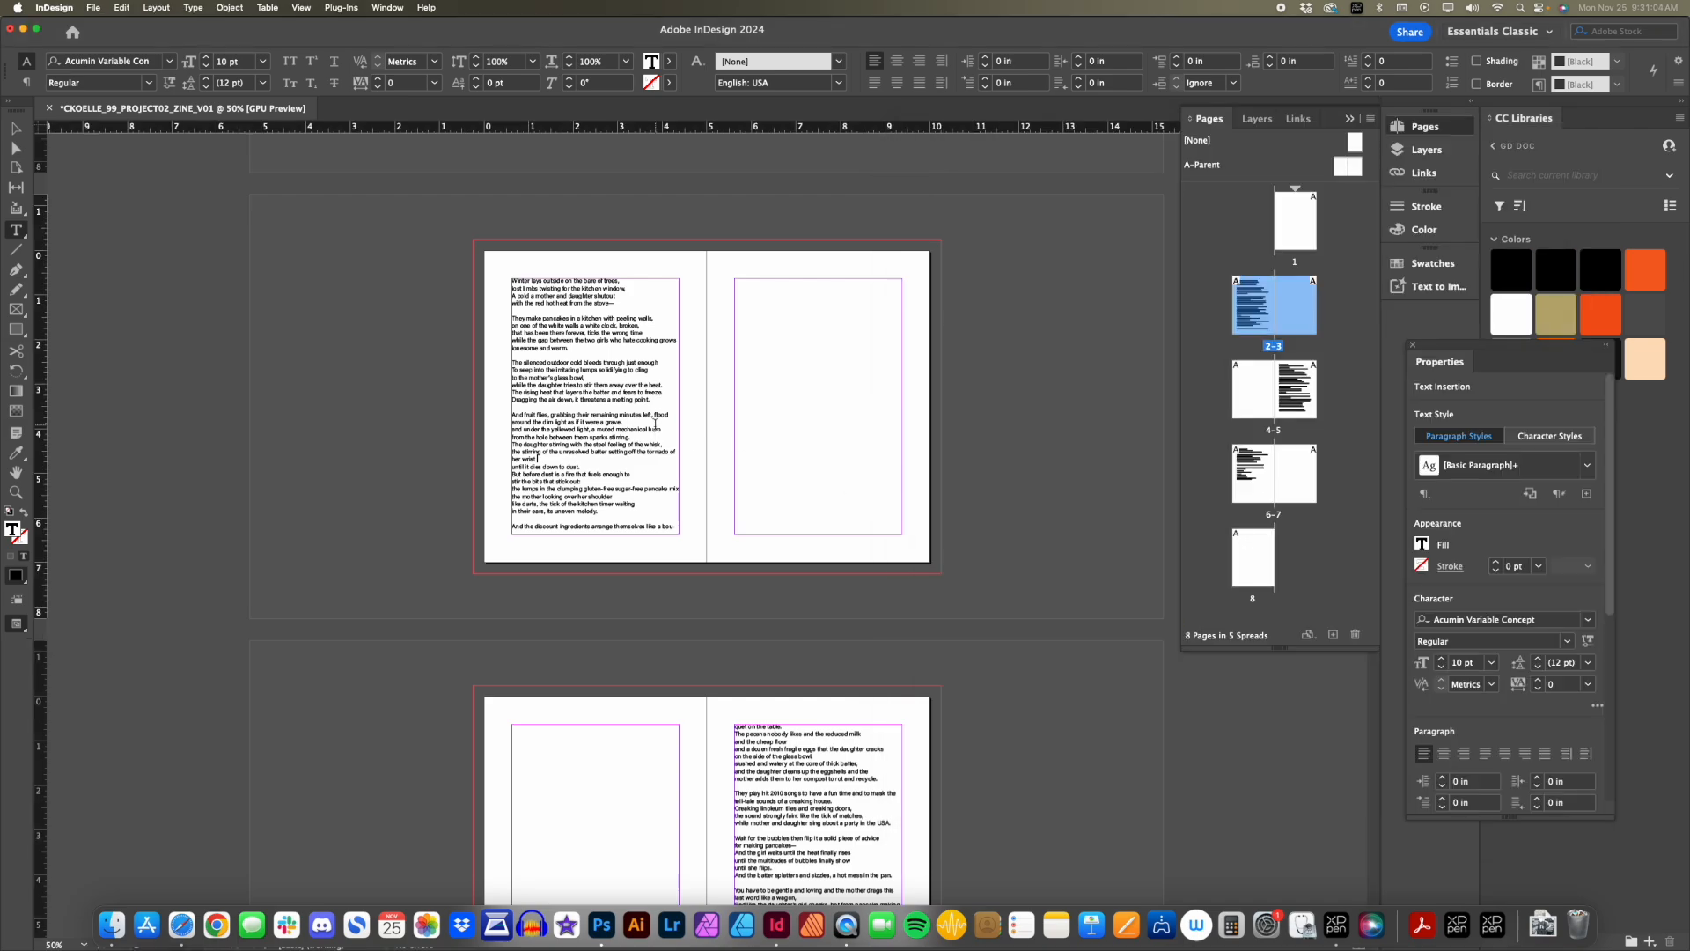
Widen the page 2 text frame across the spine to about 4.86 in, keeping its height.
{"action": "key", "text": "Escape"}
{"action": "key", "text": "z"}
{"action": "left_click", "coordinate": [638, 422]}
{"action": "left_click_drag", "start_coordinate": [652, 446], "coordinate": [652, 407]}
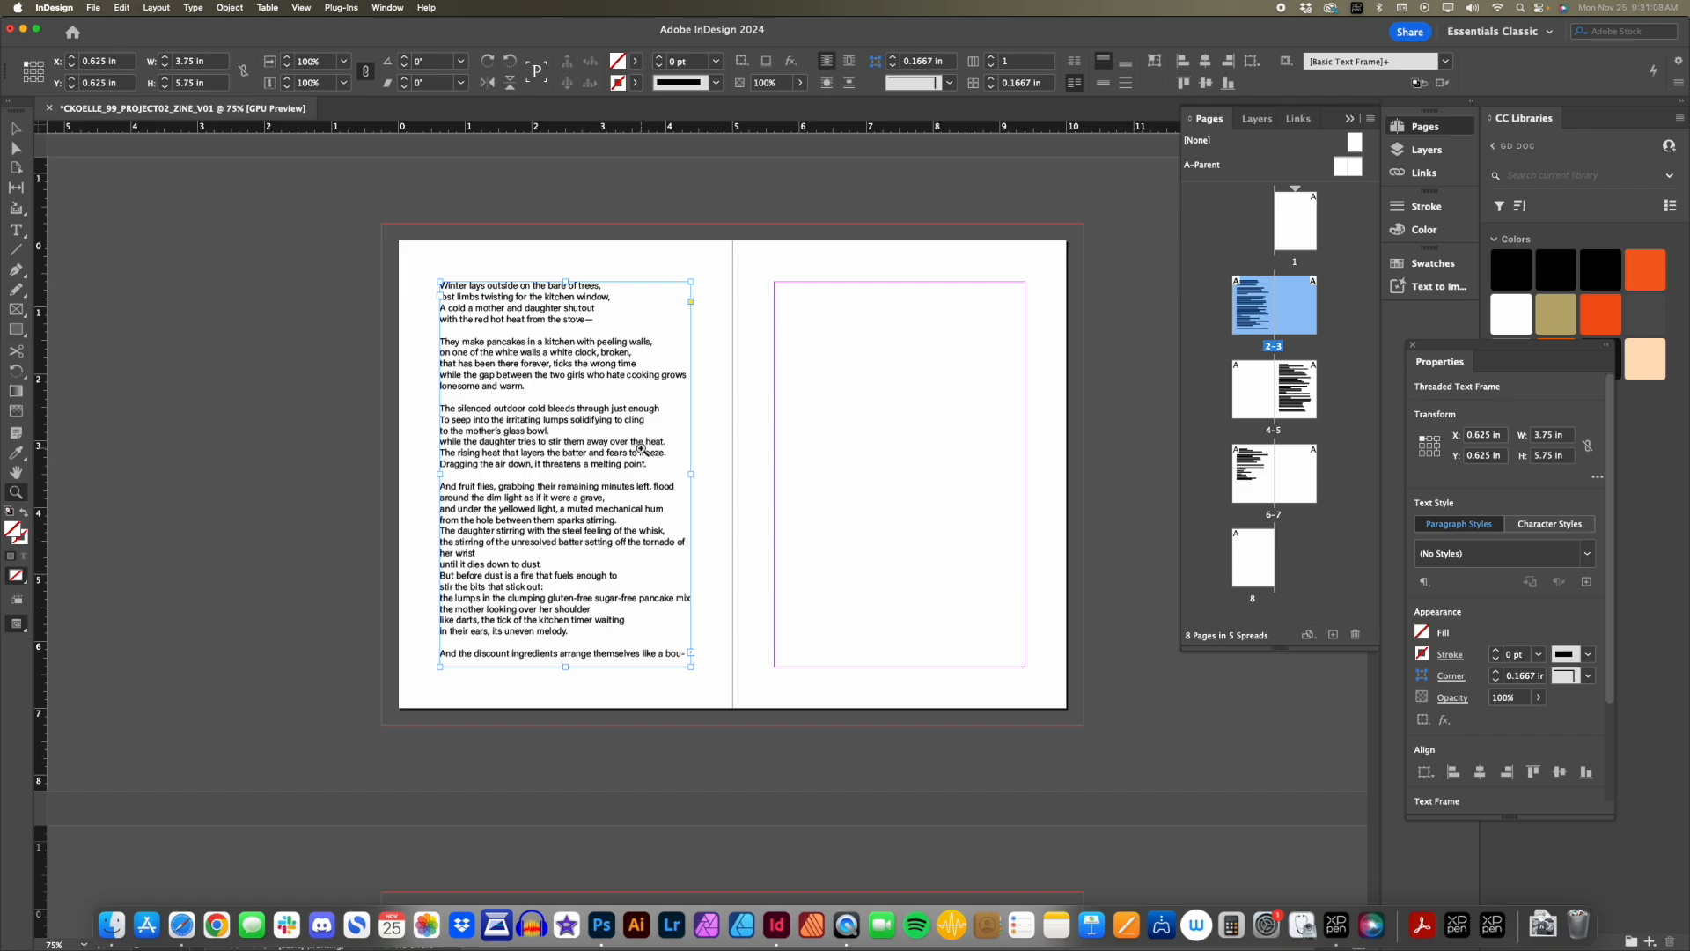
{"action": "left_click", "coordinate": [645, 440], "text": "alt"}
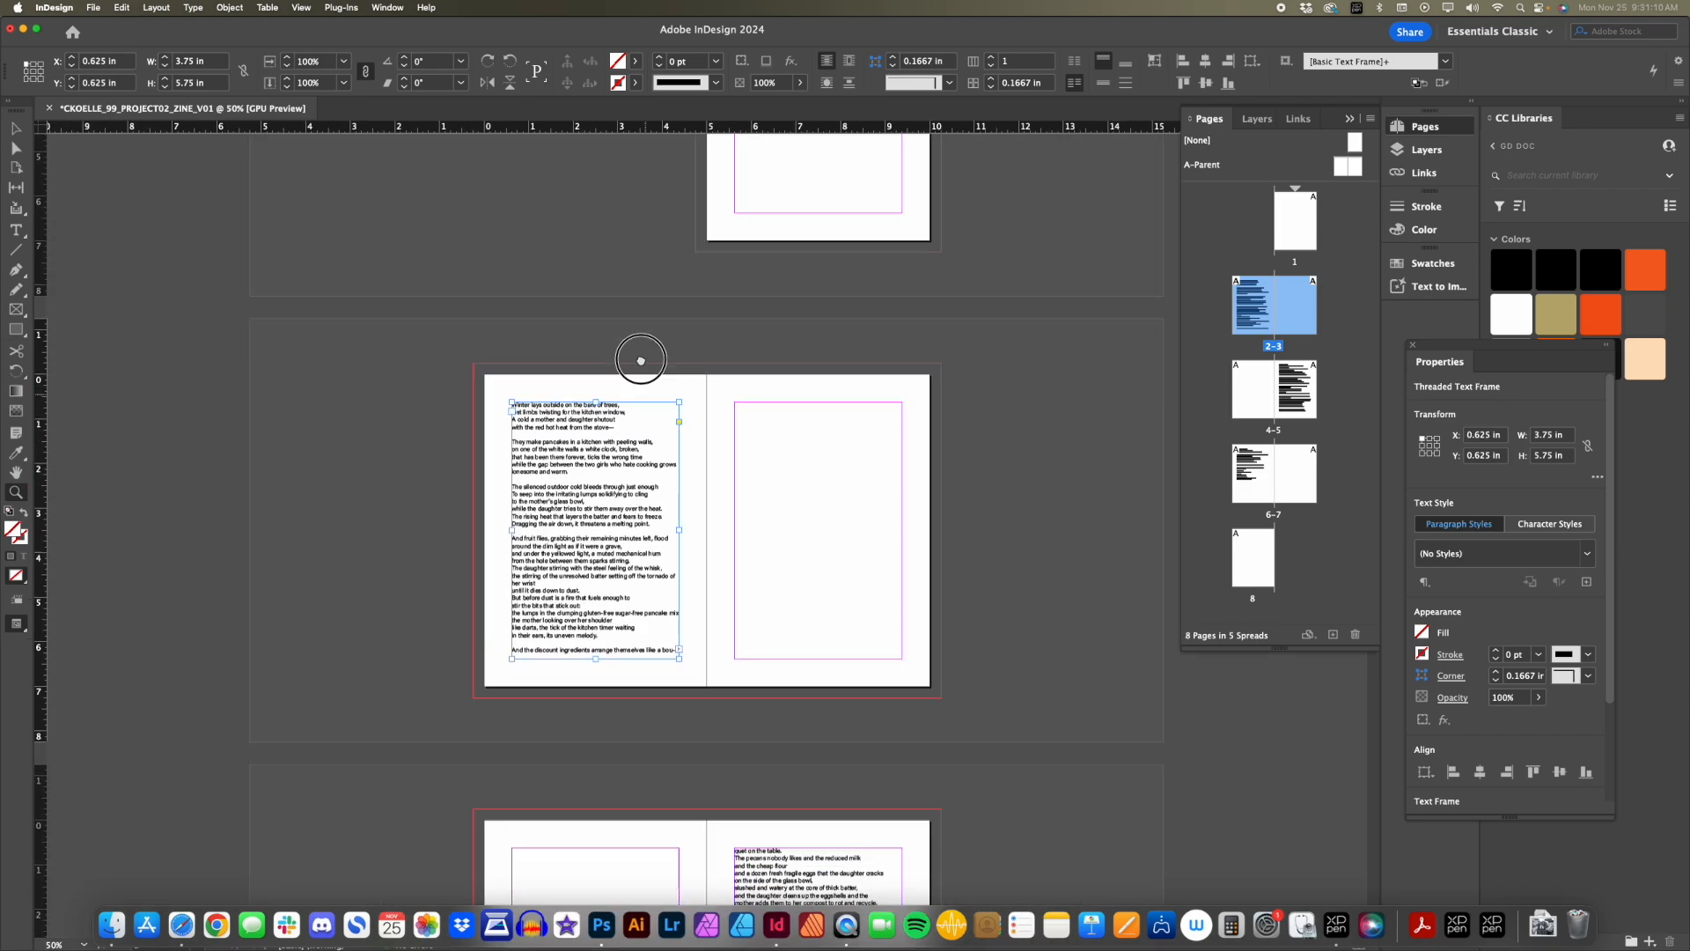
{"action": "scroll", "coordinate": [610, 405], "scroll_direction": "down", "scroll_amount": 2}
{"action": "left_click_drag", "start_coordinate": [610, 407], "coordinate": [610, 400]}
{"action": "left_click", "coordinate": [626, 392]}
{"action": "left_click_drag", "start_coordinate": [633, 474], "coordinate": [634, 304]}
{"action": "key", "text": "v"}
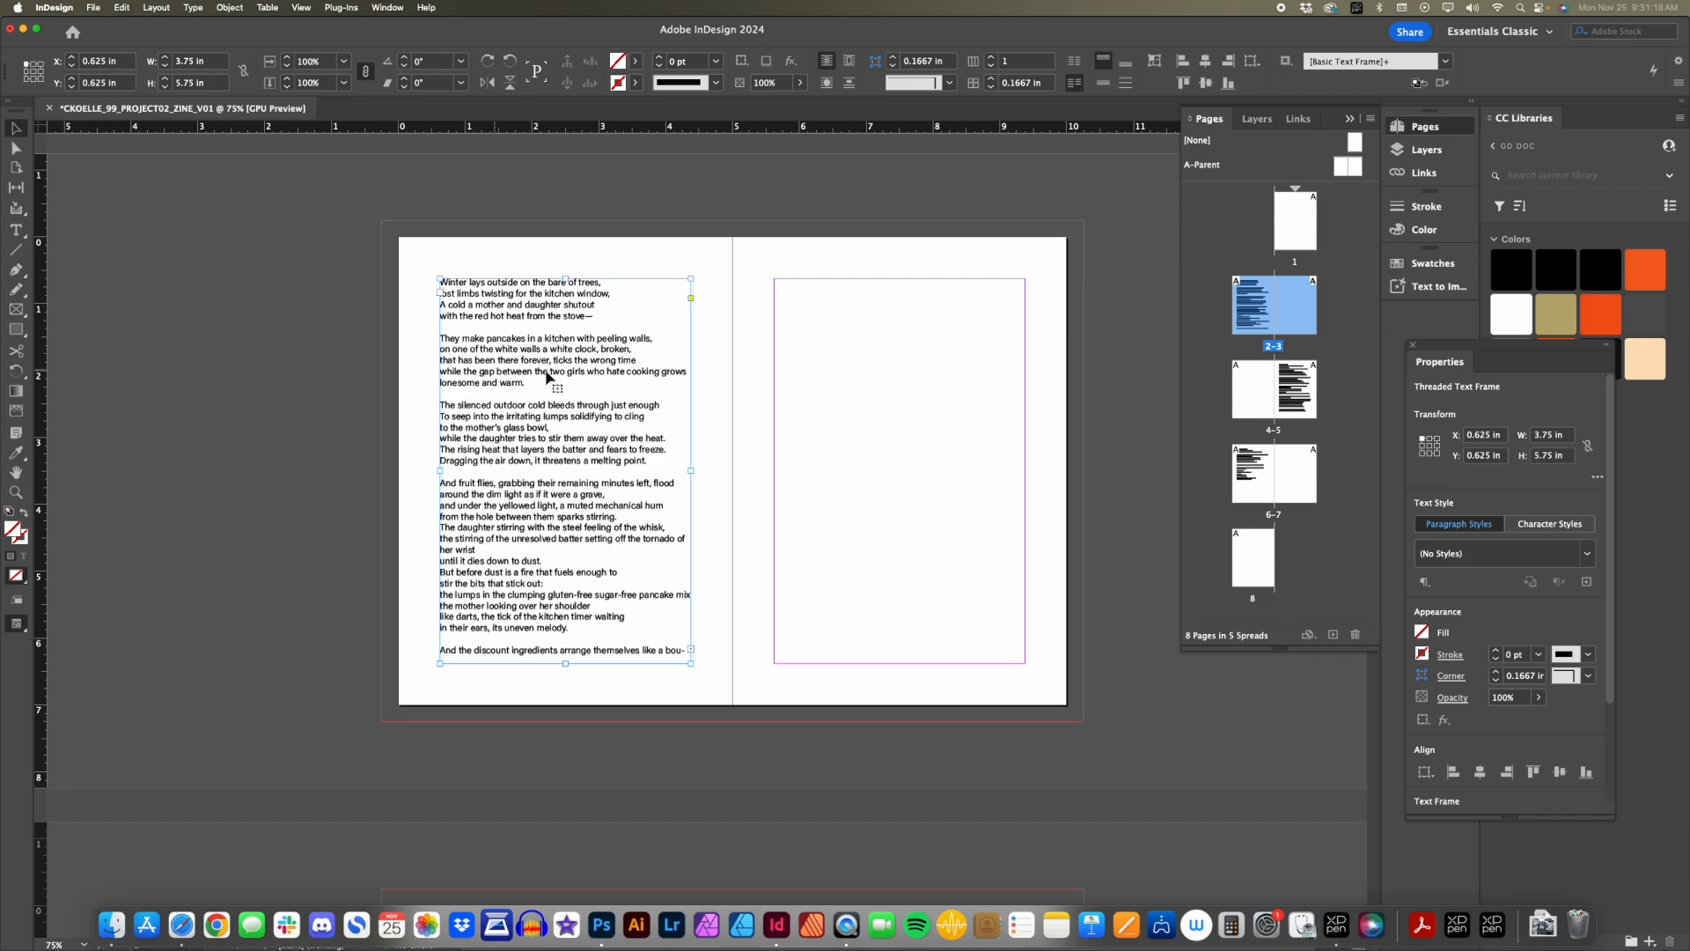
{"action": "left_click_drag", "start_coordinate": [692, 470], "coordinate": [765, 480]}
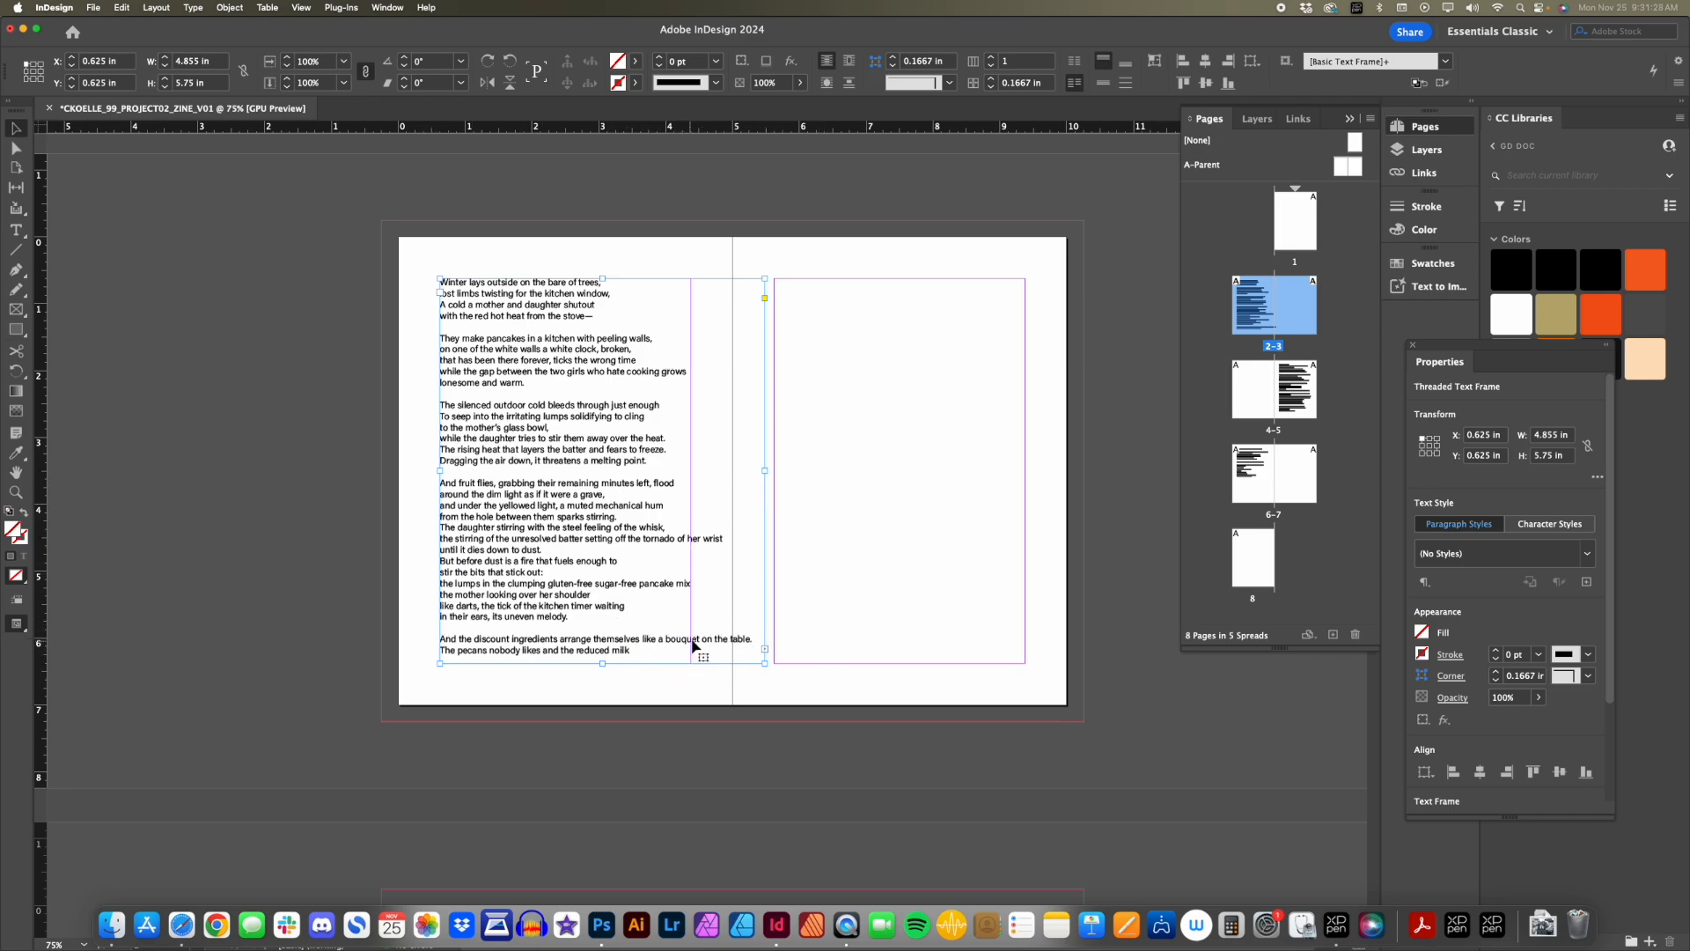
Select all of the threaded poem text and set its font size to 8 pt.
{"action": "triple_click", "coordinate": [581, 372]}
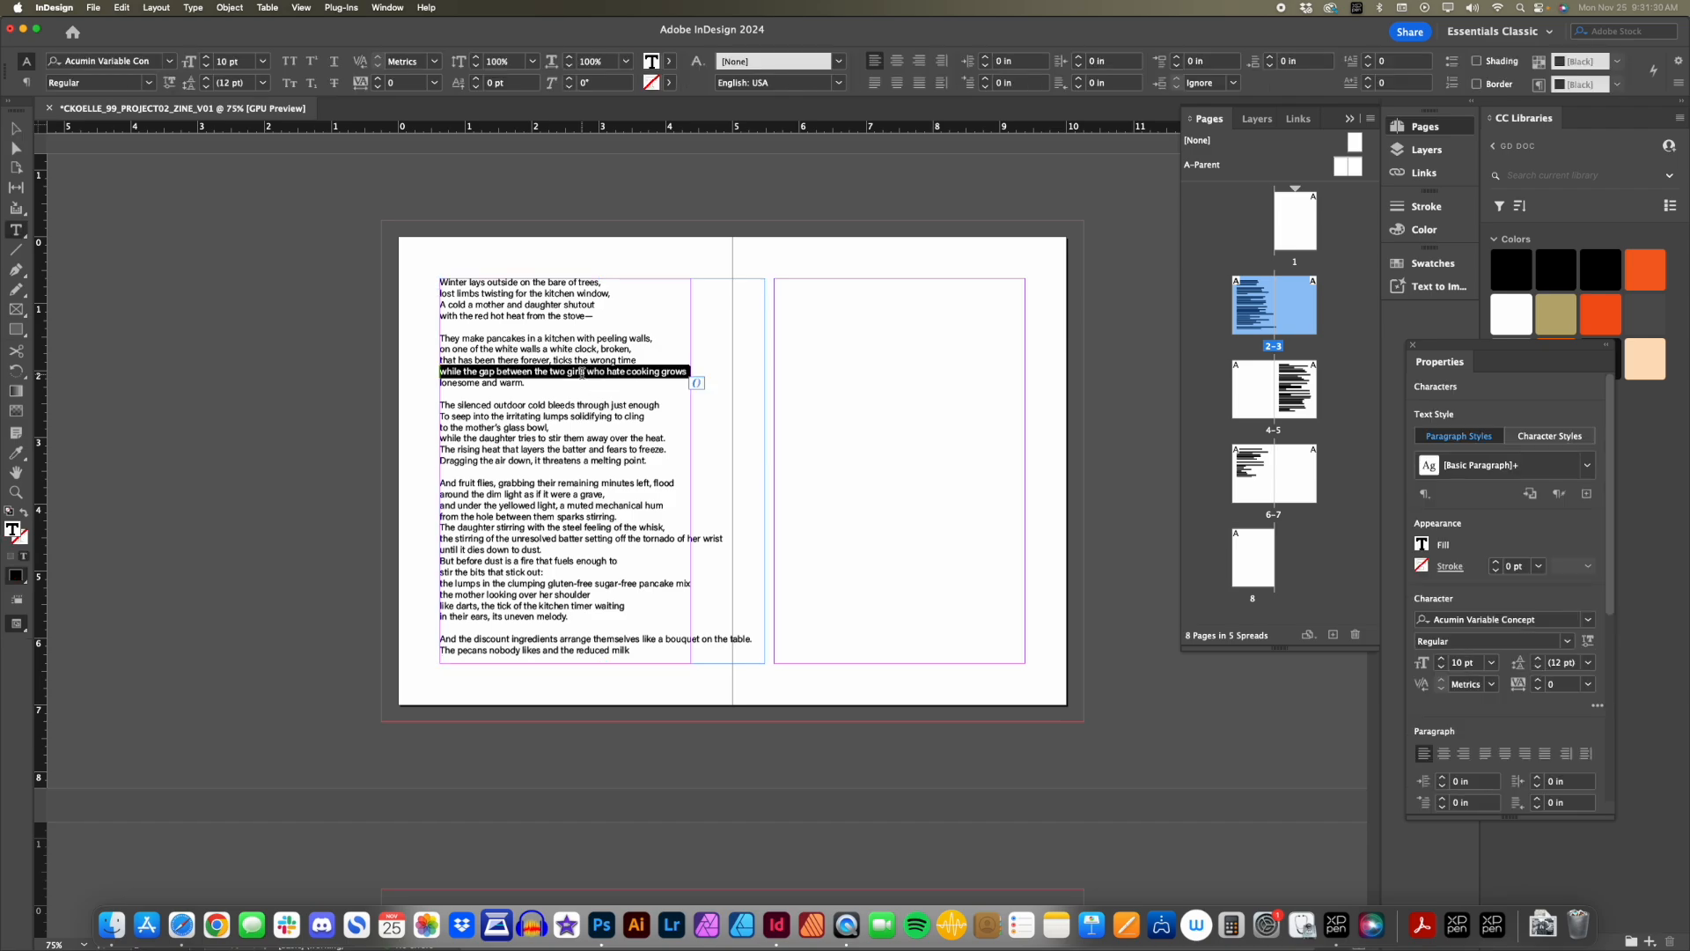
{"action": "key", "text": "super+a"}
{"action": "left_click", "coordinate": [612, 394]}
{"action": "key", "text": "super+a"}
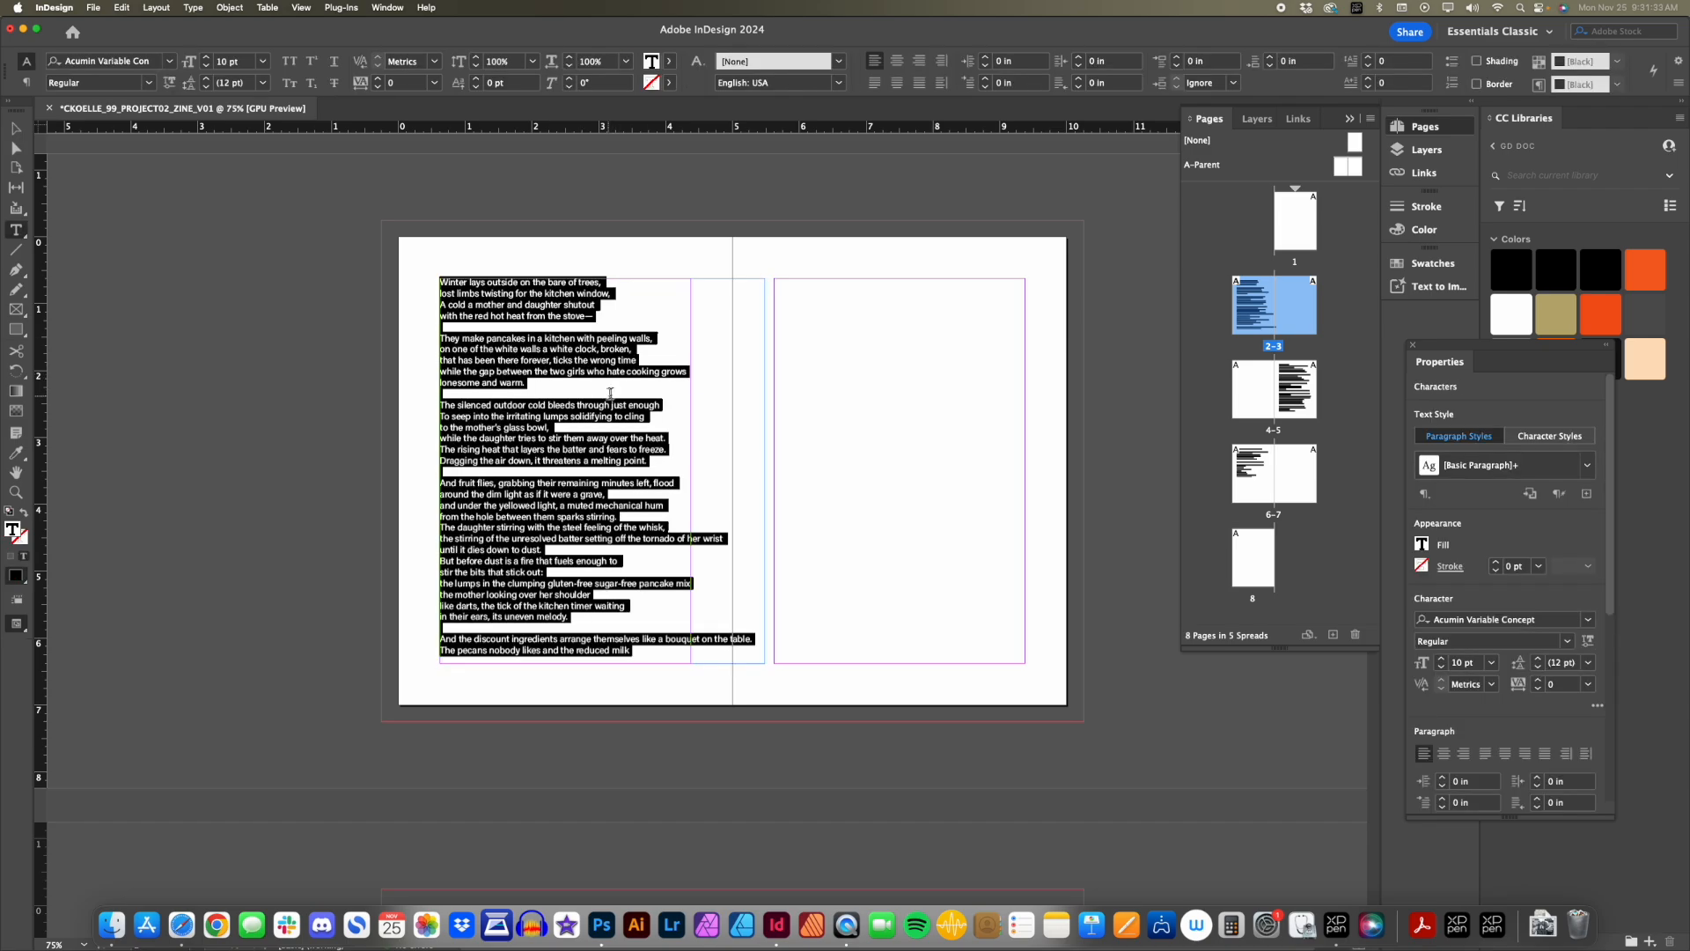
{"action": "left_click", "coordinate": [206, 68]}
{"action": "left_click", "coordinate": [206, 69]}
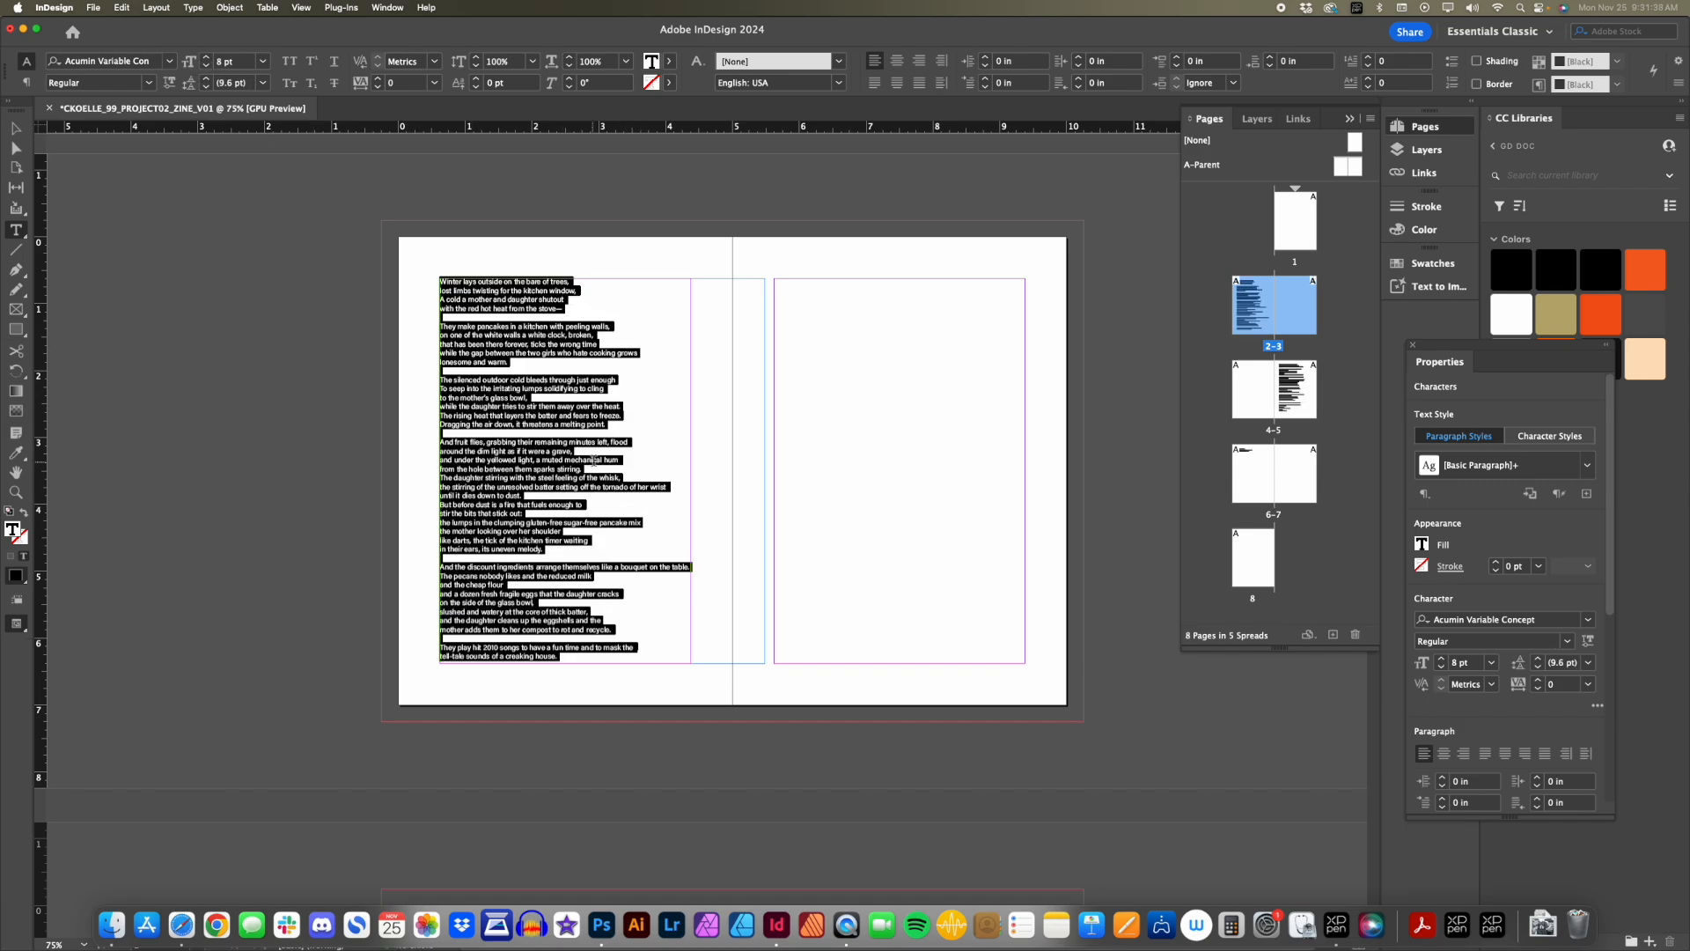
{"action": "left_click", "coordinate": [588, 469]}
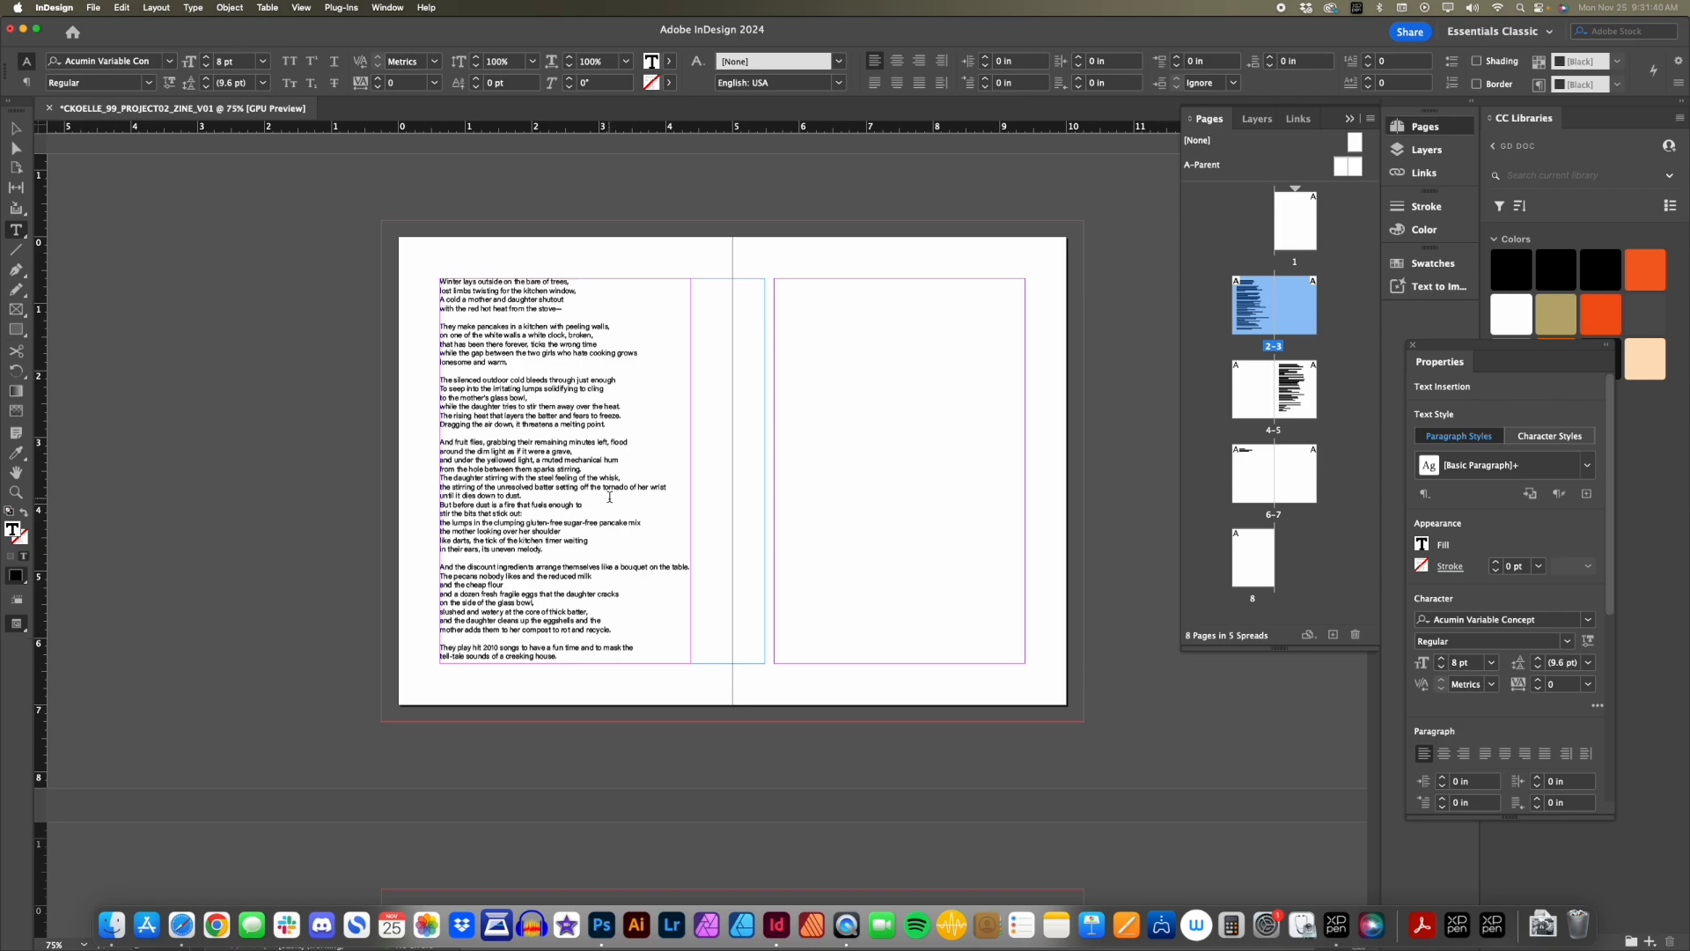
Examine the page 2 poem lines up close and check the font size of the whole text.
{"action": "key", "text": "Escape"}
{"action": "key", "text": "z"}
{"action": "left_click", "coordinate": [581, 403]}
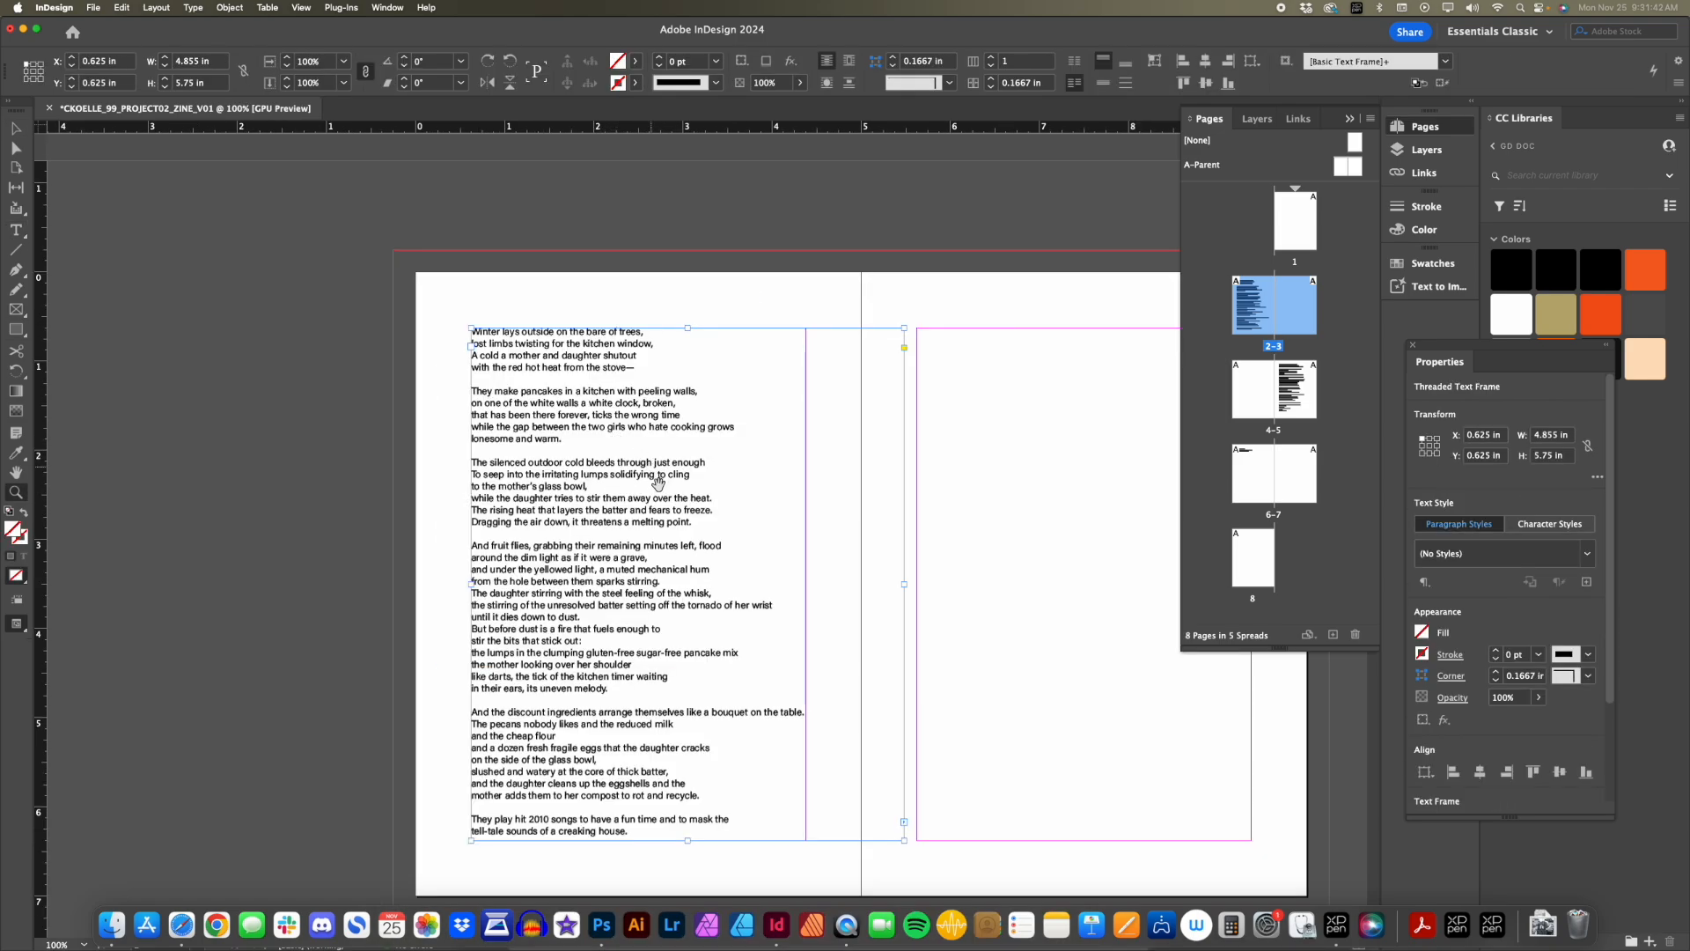
{"action": "left_click_drag", "start_coordinate": [635, 389], "coordinate": [574, 382]}
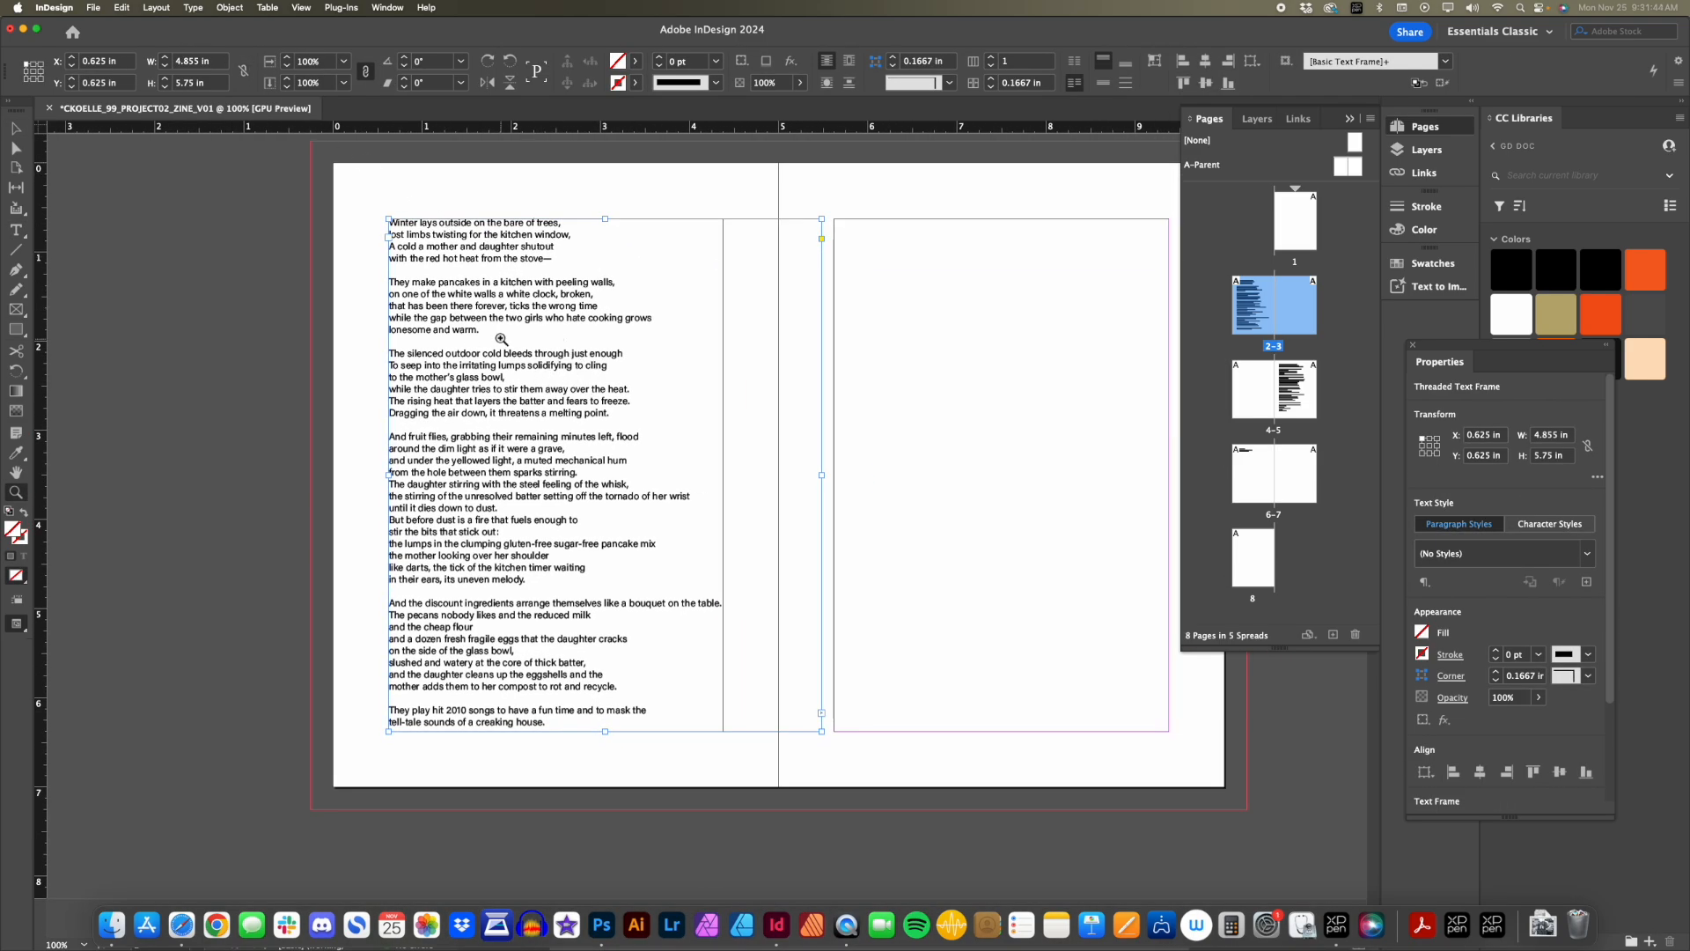
{"action": "double_click", "coordinate": [501, 339]}
{"action": "left_click_drag", "start_coordinate": [968, 775], "coordinate": [679, 426]}
{"action": "left_click", "coordinate": [681, 431], "text": "alt"}
{"action": "key", "text": "v"}
{"action": "scroll", "coordinate": [654, 470], "scroll_direction": "down", "scroll_amount": 5}
{"action": "triple_click", "coordinate": [599, 422]}
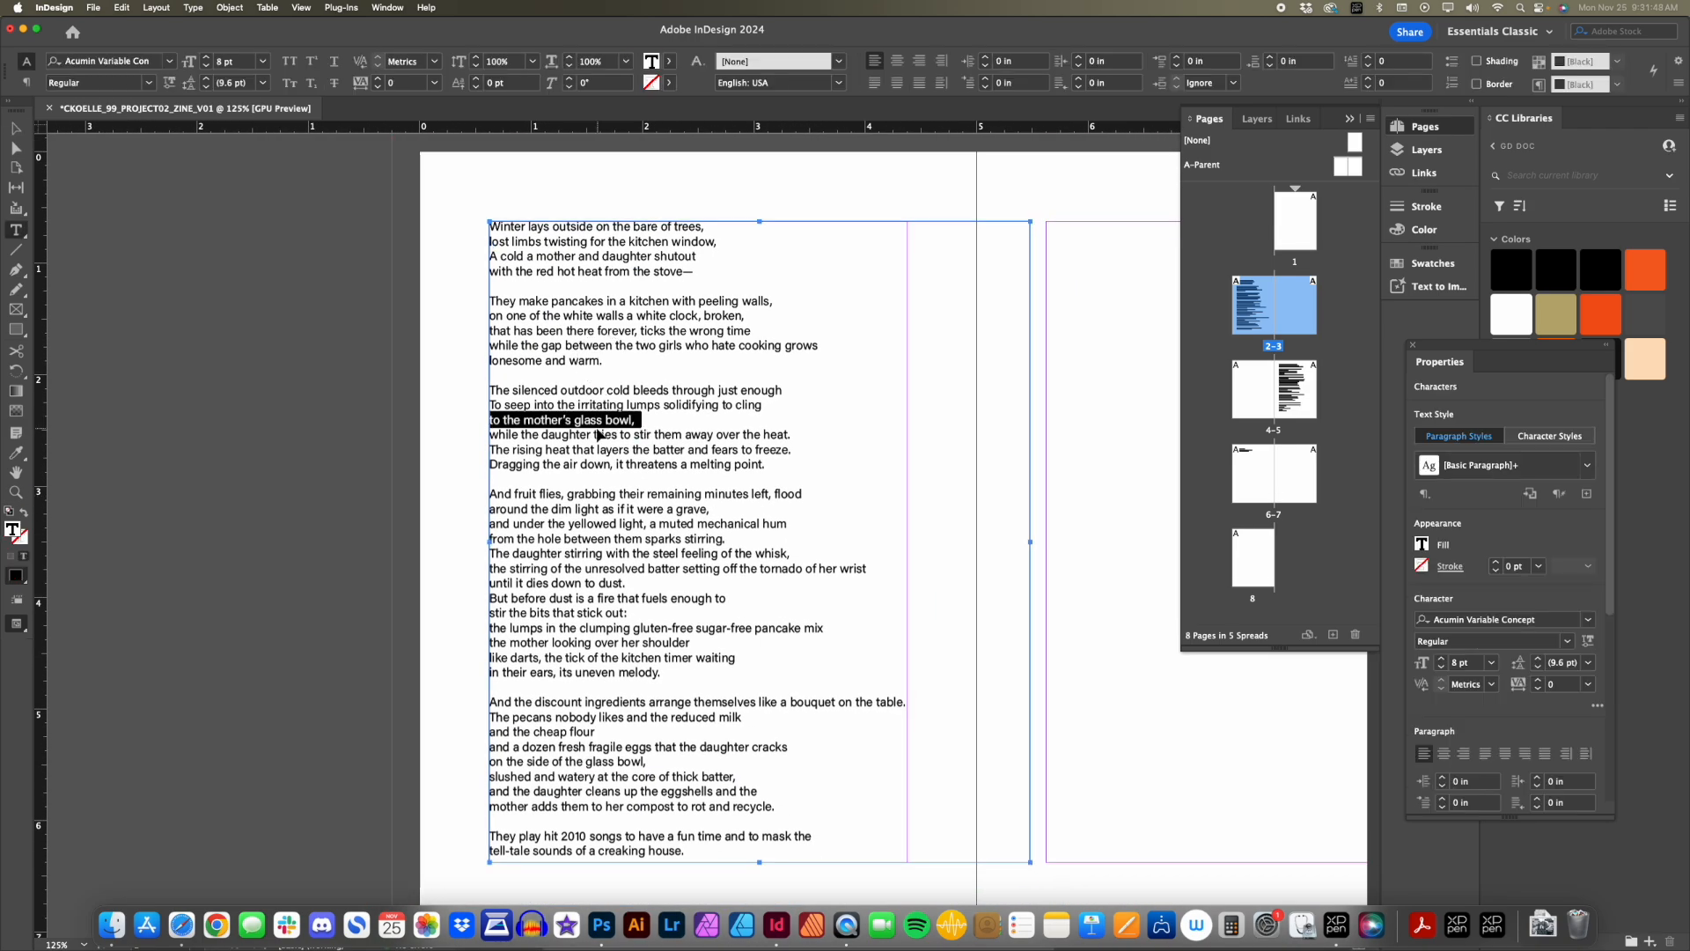
{"action": "key", "text": "super+a"}
{"action": "double_click", "coordinate": [231, 60]}
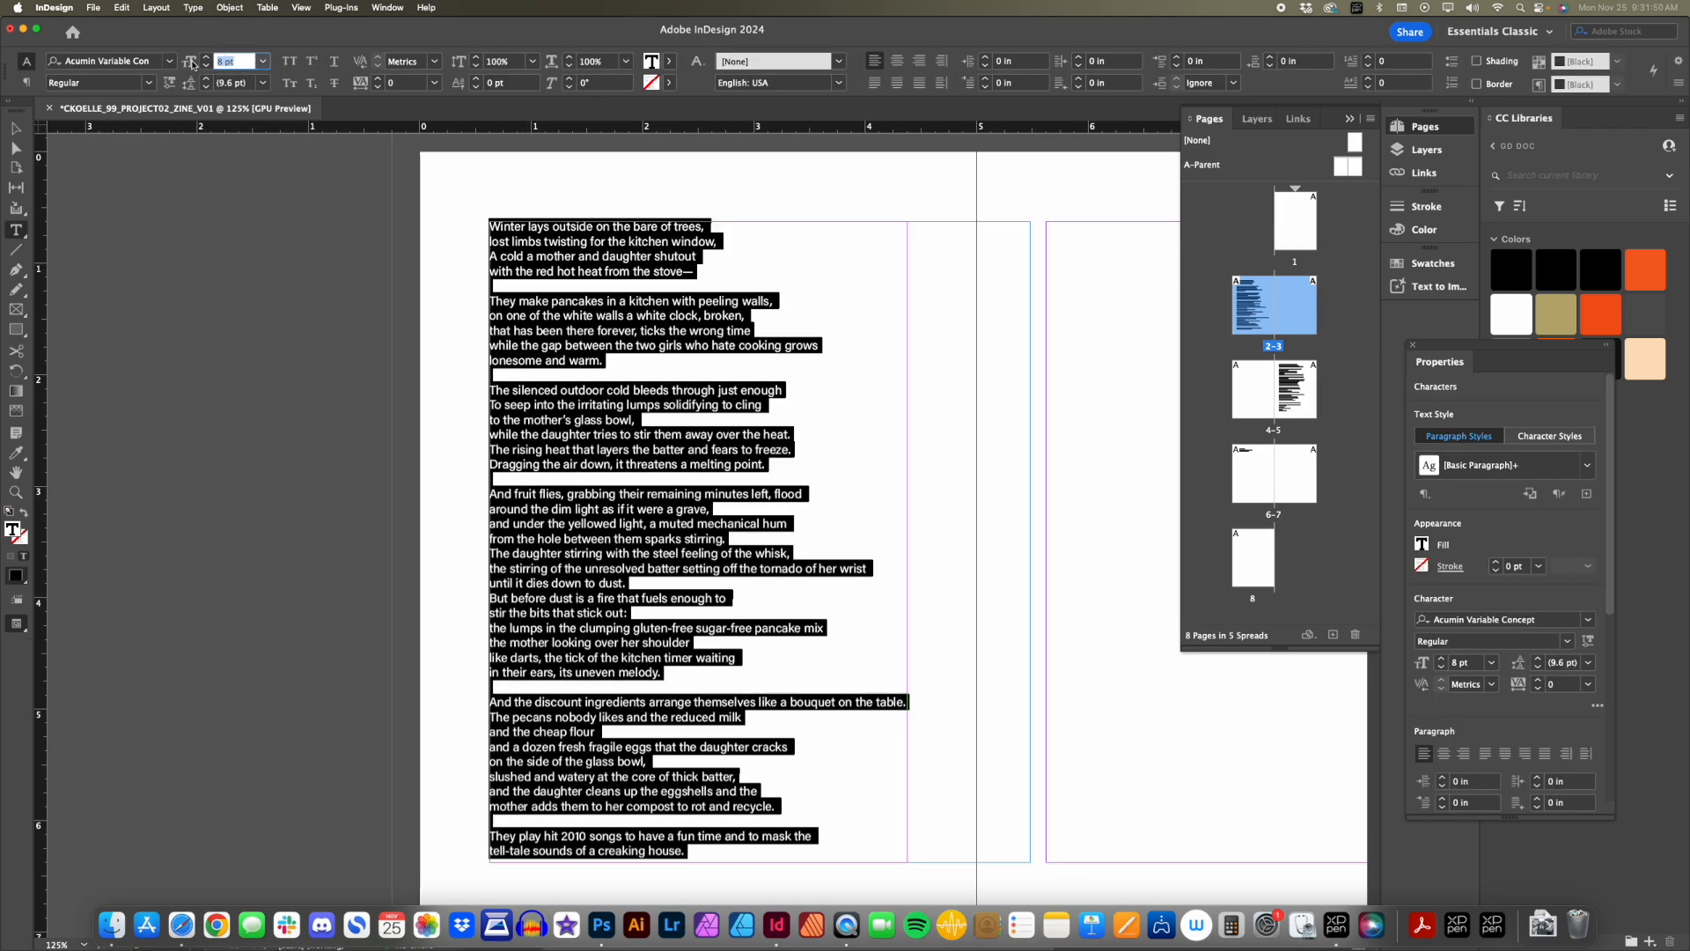
{"action": "scroll", "coordinate": [865, 470], "scroll_direction": "down", "scroll_amount": 4}
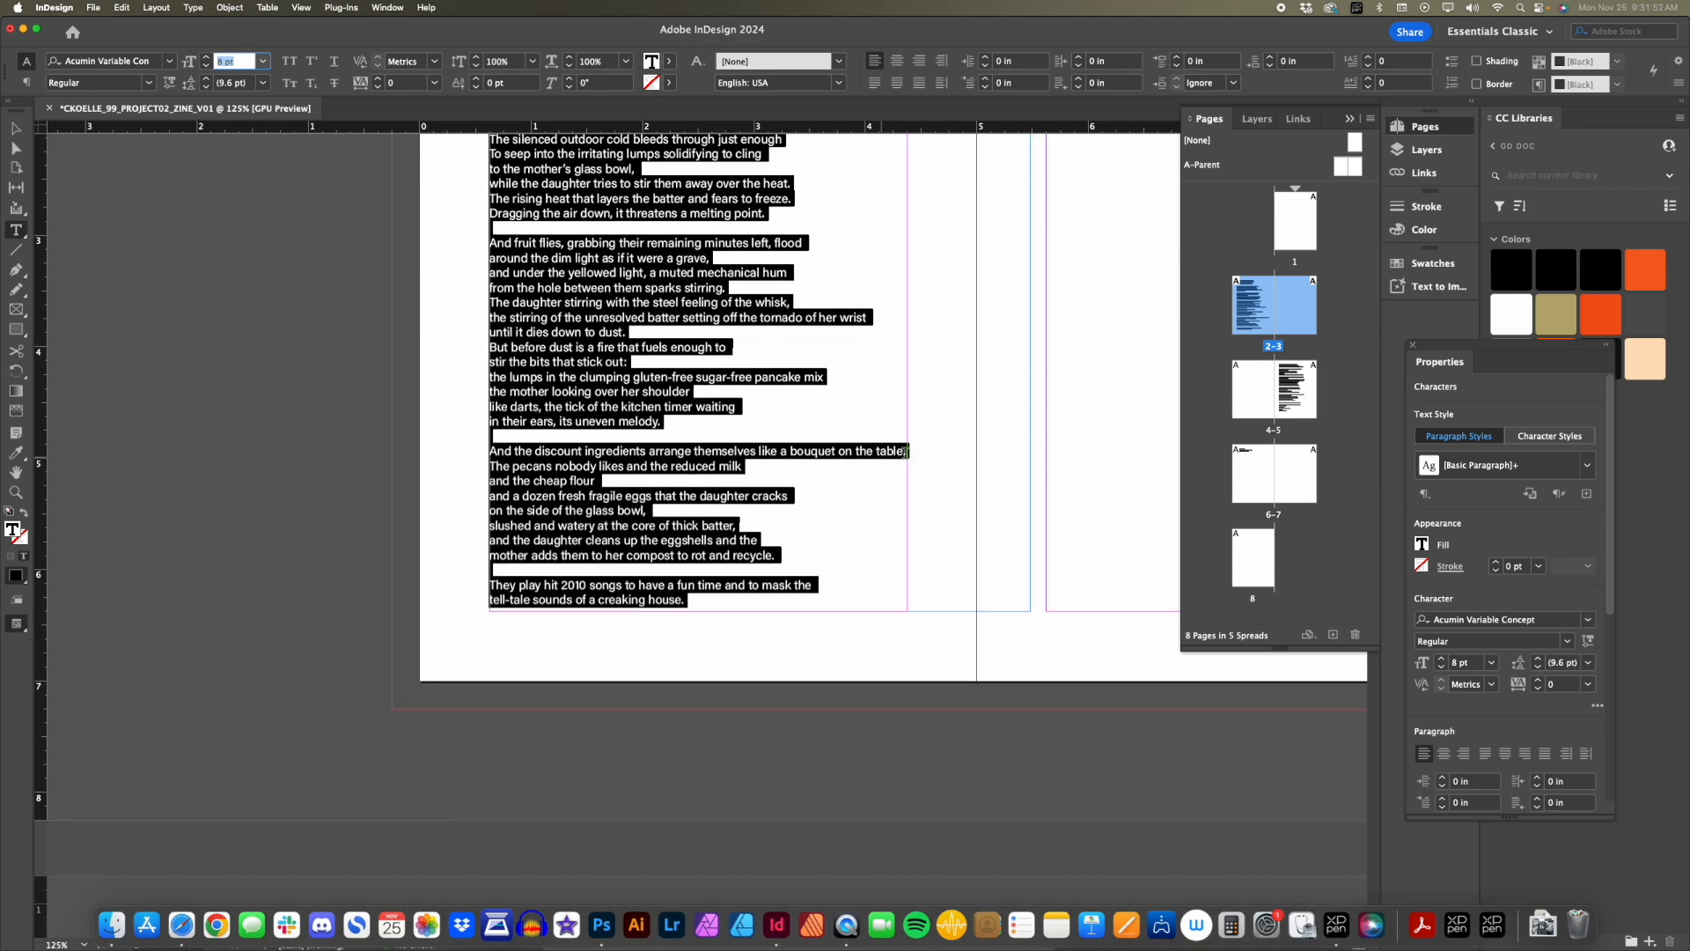
{"action": "key", "text": "Return"}
{"action": "left_click", "coordinate": [1011, 453]}
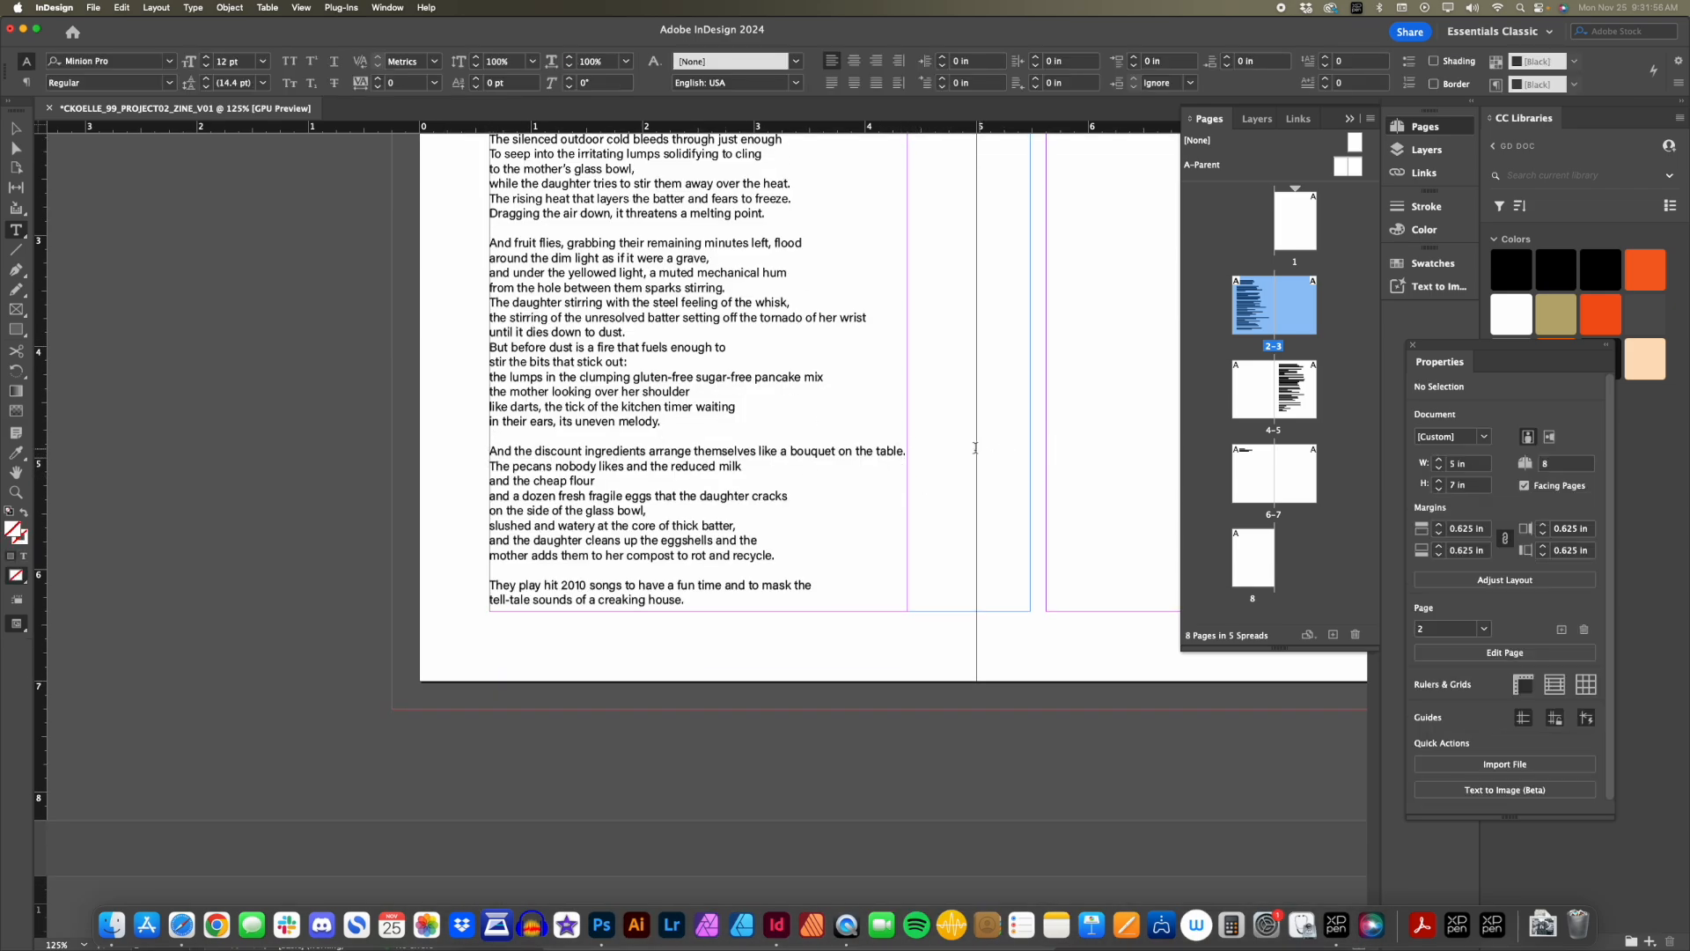
Extend the page 5 text frame down to the bottom margin, making it 5.75 in tall.
{"action": "key", "text": "super+minus"}
{"action": "key", "text": "super+minus"}
{"action": "scroll", "coordinate": [691, 440], "scroll_direction": "down", "scroll_amount": 10}
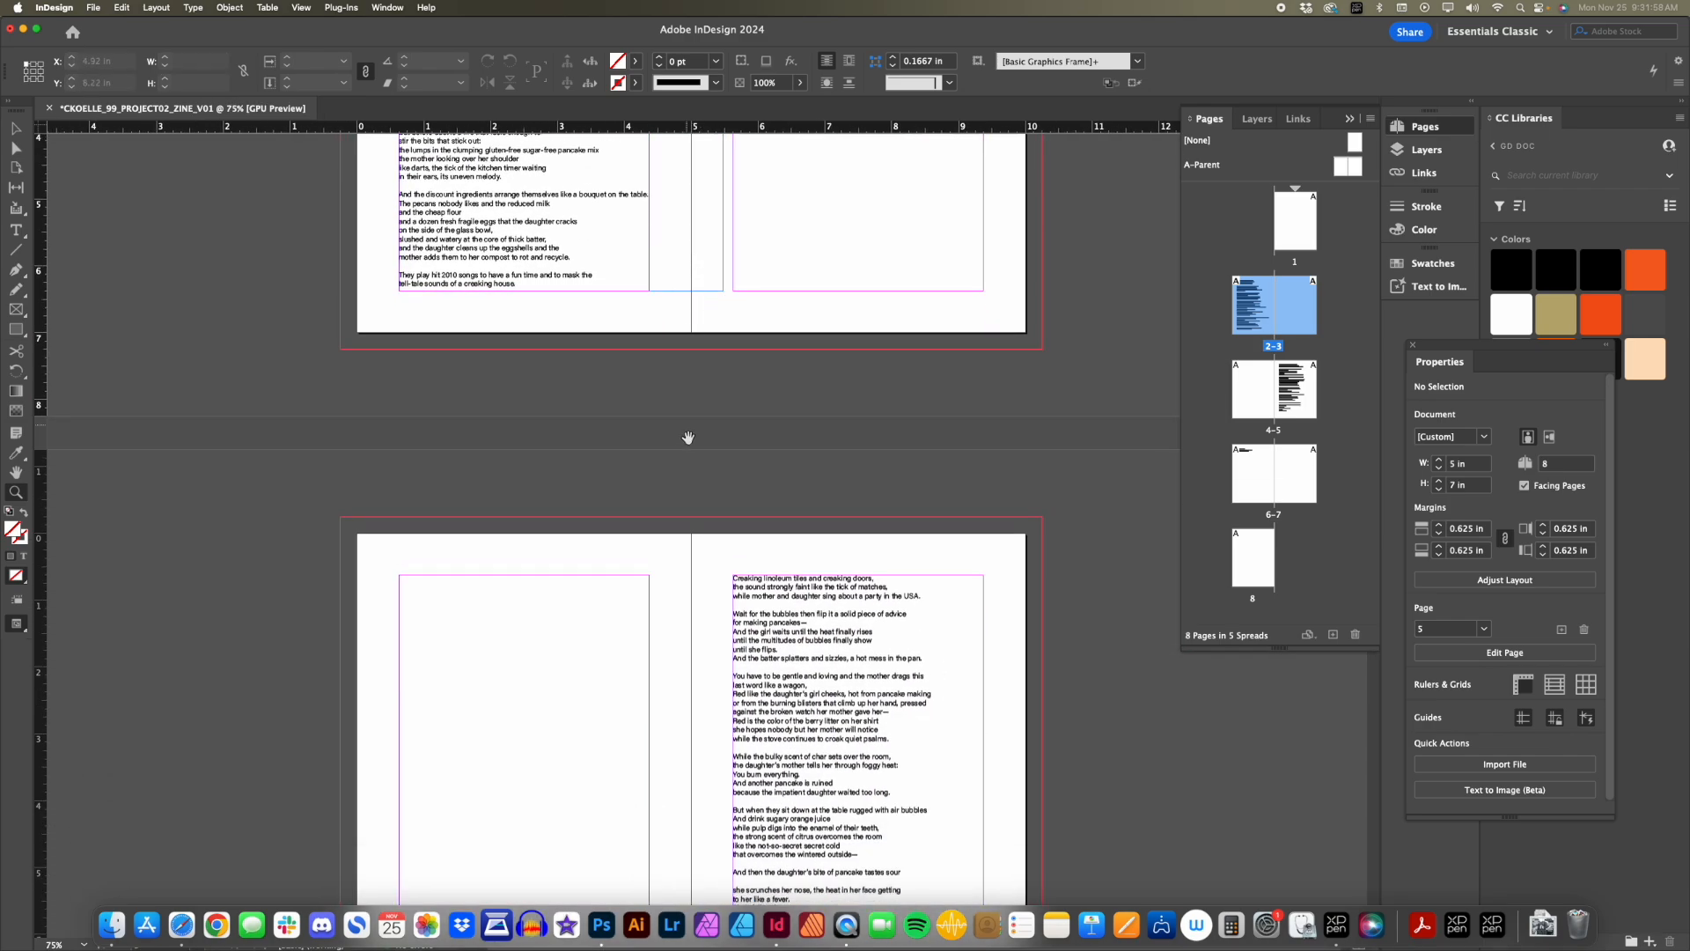
{"action": "scroll", "coordinate": [689, 438], "scroll_direction": "down", "scroll_amount": 3}
{"action": "left_click", "coordinate": [811, 437]}
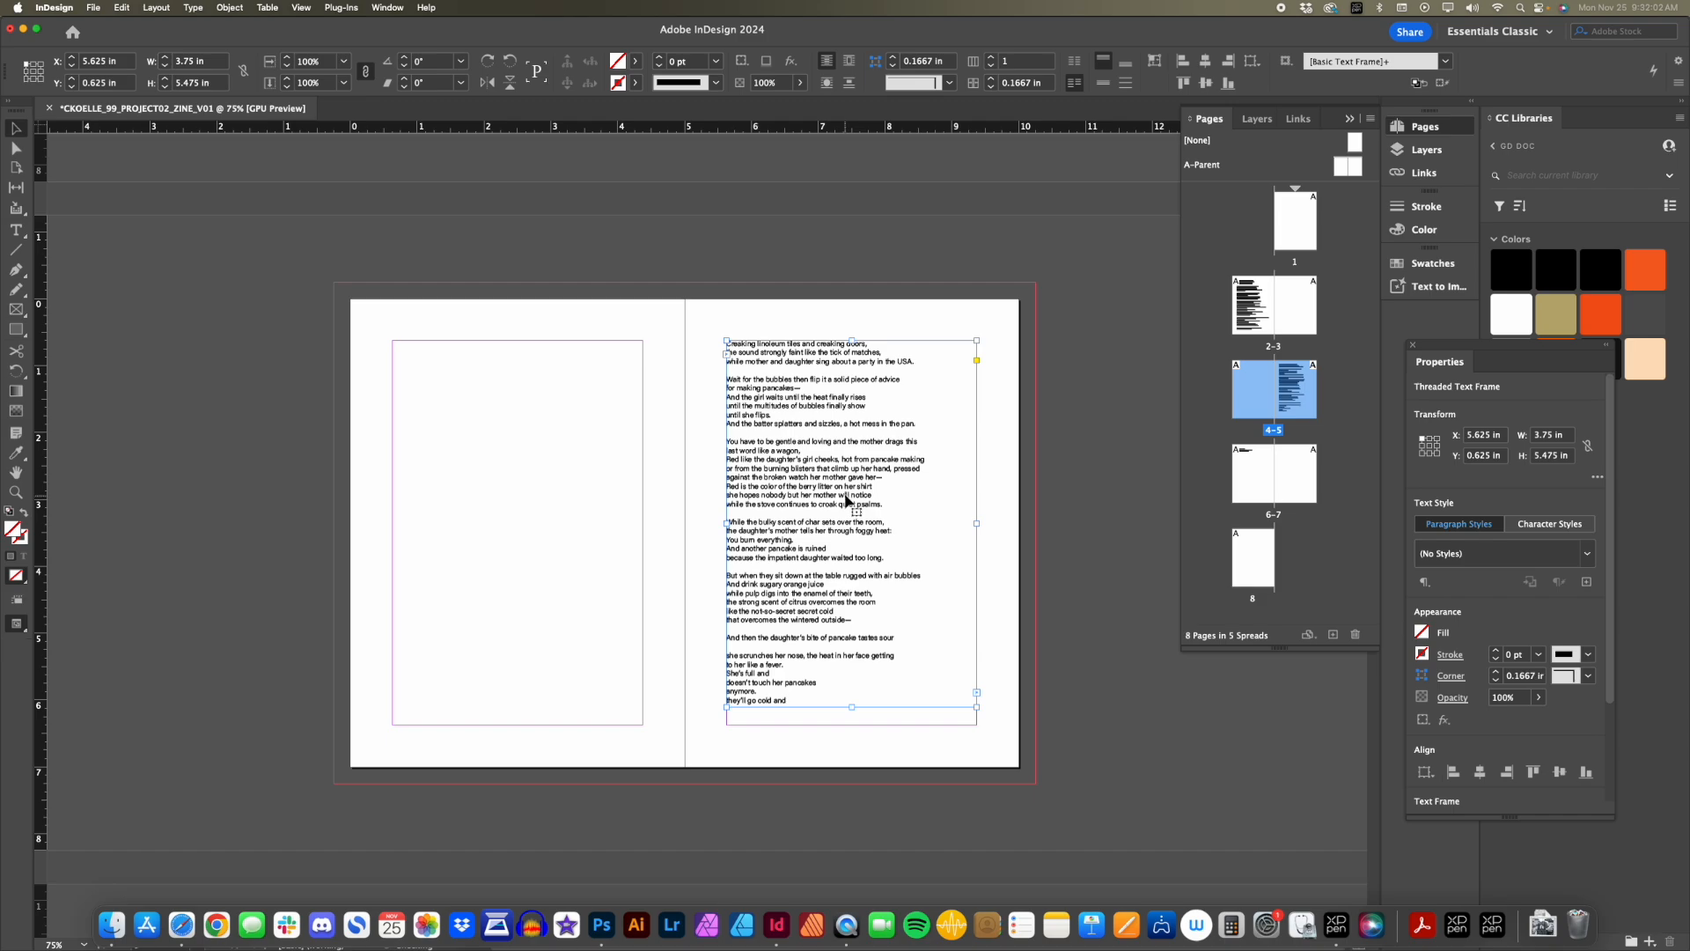
{"action": "scroll", "coordinate": [841, 497], "scroll_direction": "down", "scroll_amount": 2}
{"action": "scroll", "coordinate": [841, 497], "scroll_direction": "down", "scroll_amount": 4}
{"action": "left_click_drag", "start_coordinate": [872, 575], "coordinate": [872, 595]}
Examine how the poem flows through the threaded frames on pages 2, 5 and 6.
{"action": "scroll", "coordinate": [811, 554], "scroll_direction": "down", "scroll_amount": 15}
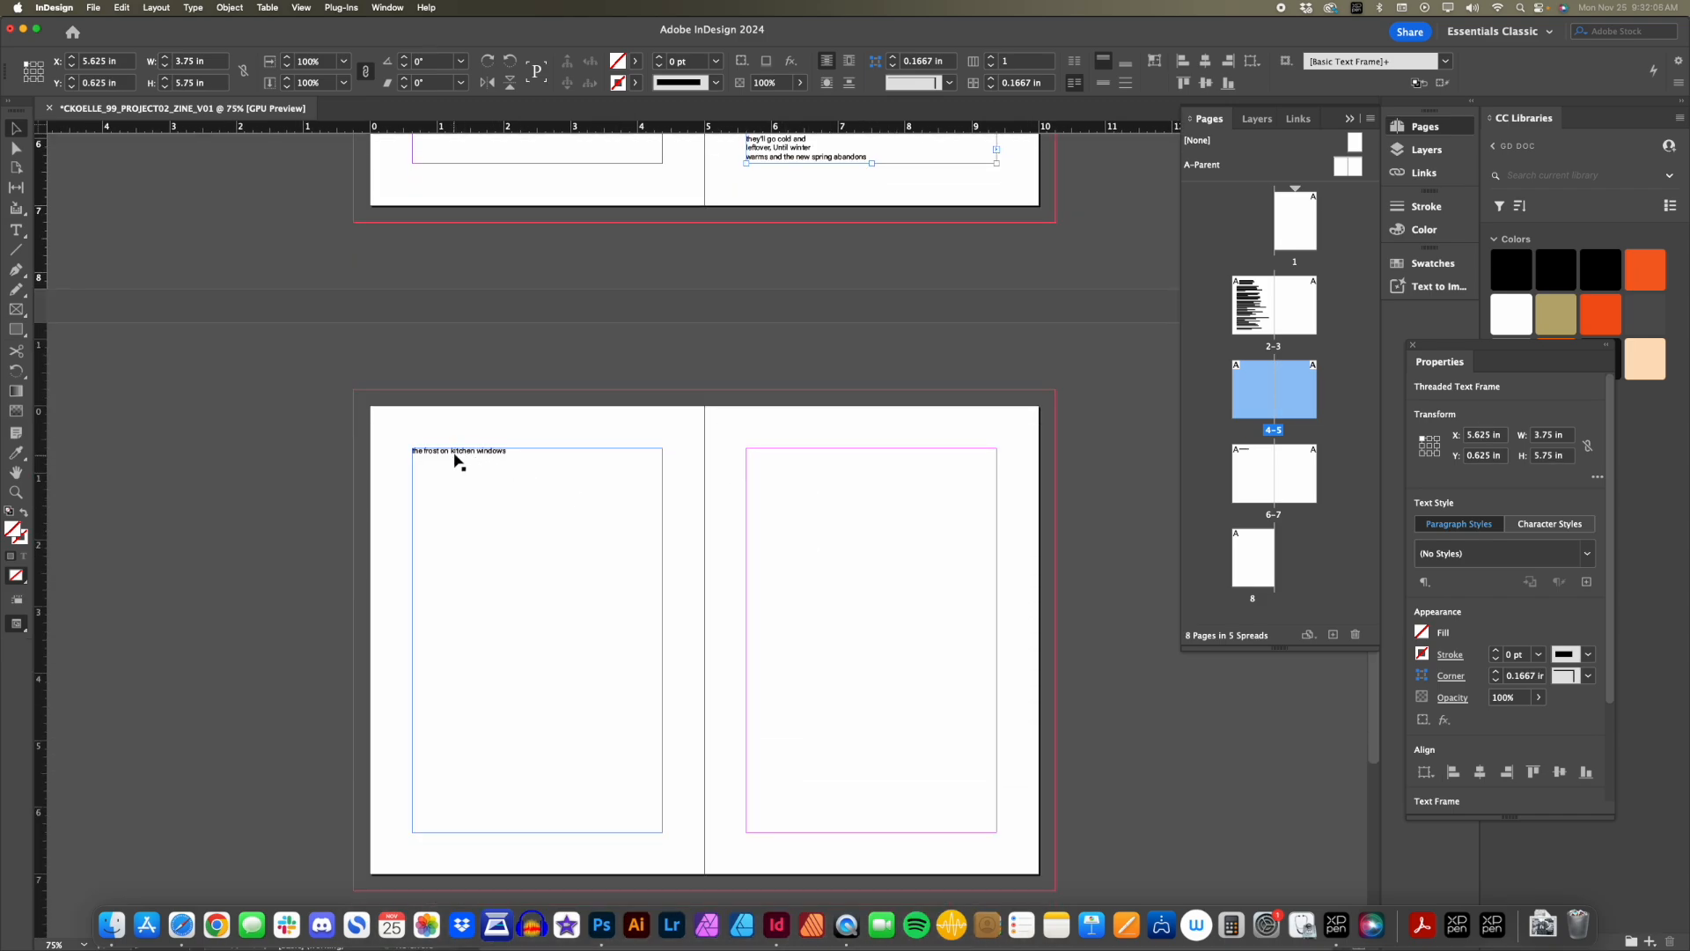
{"action": "left_click", "coordinate": [456, 461]}
{"action": "scroll", "coordinate": [541, 467], "scroll_direction": "up", "scroll_amount": 9}
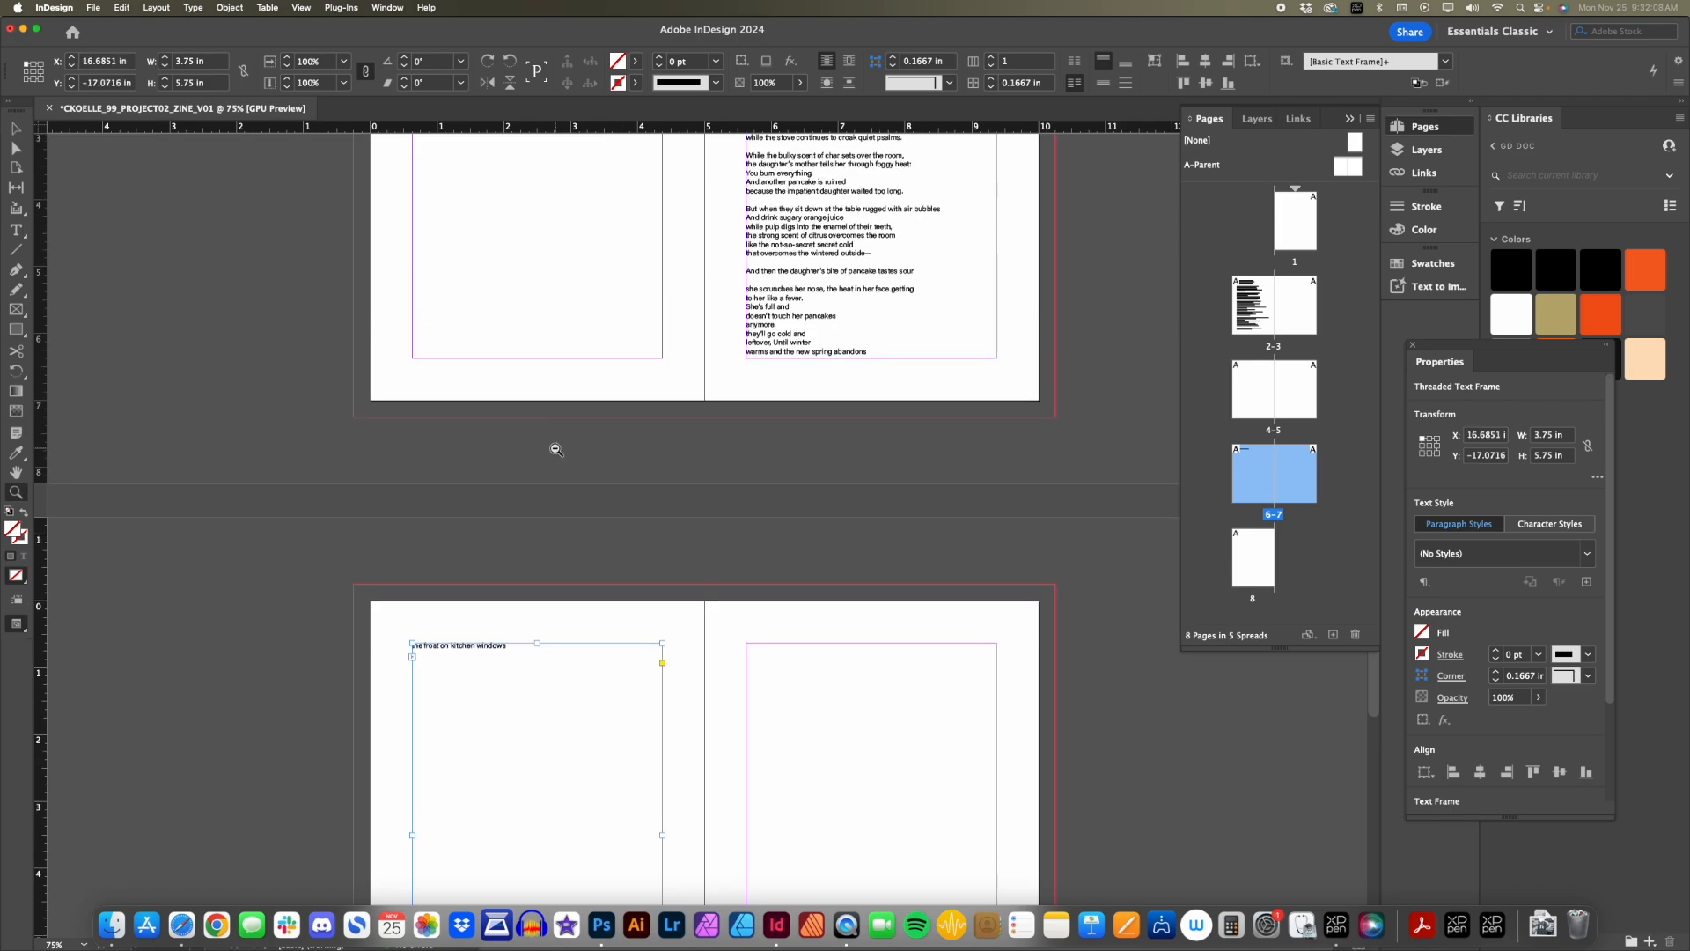
{"action": "left_click", "coordinate": [556, 449], "text": "alt"}
{"action": "scroll", "coordinate": [683, 414], "scroll_direction": "down", "scroll_amount": 1}
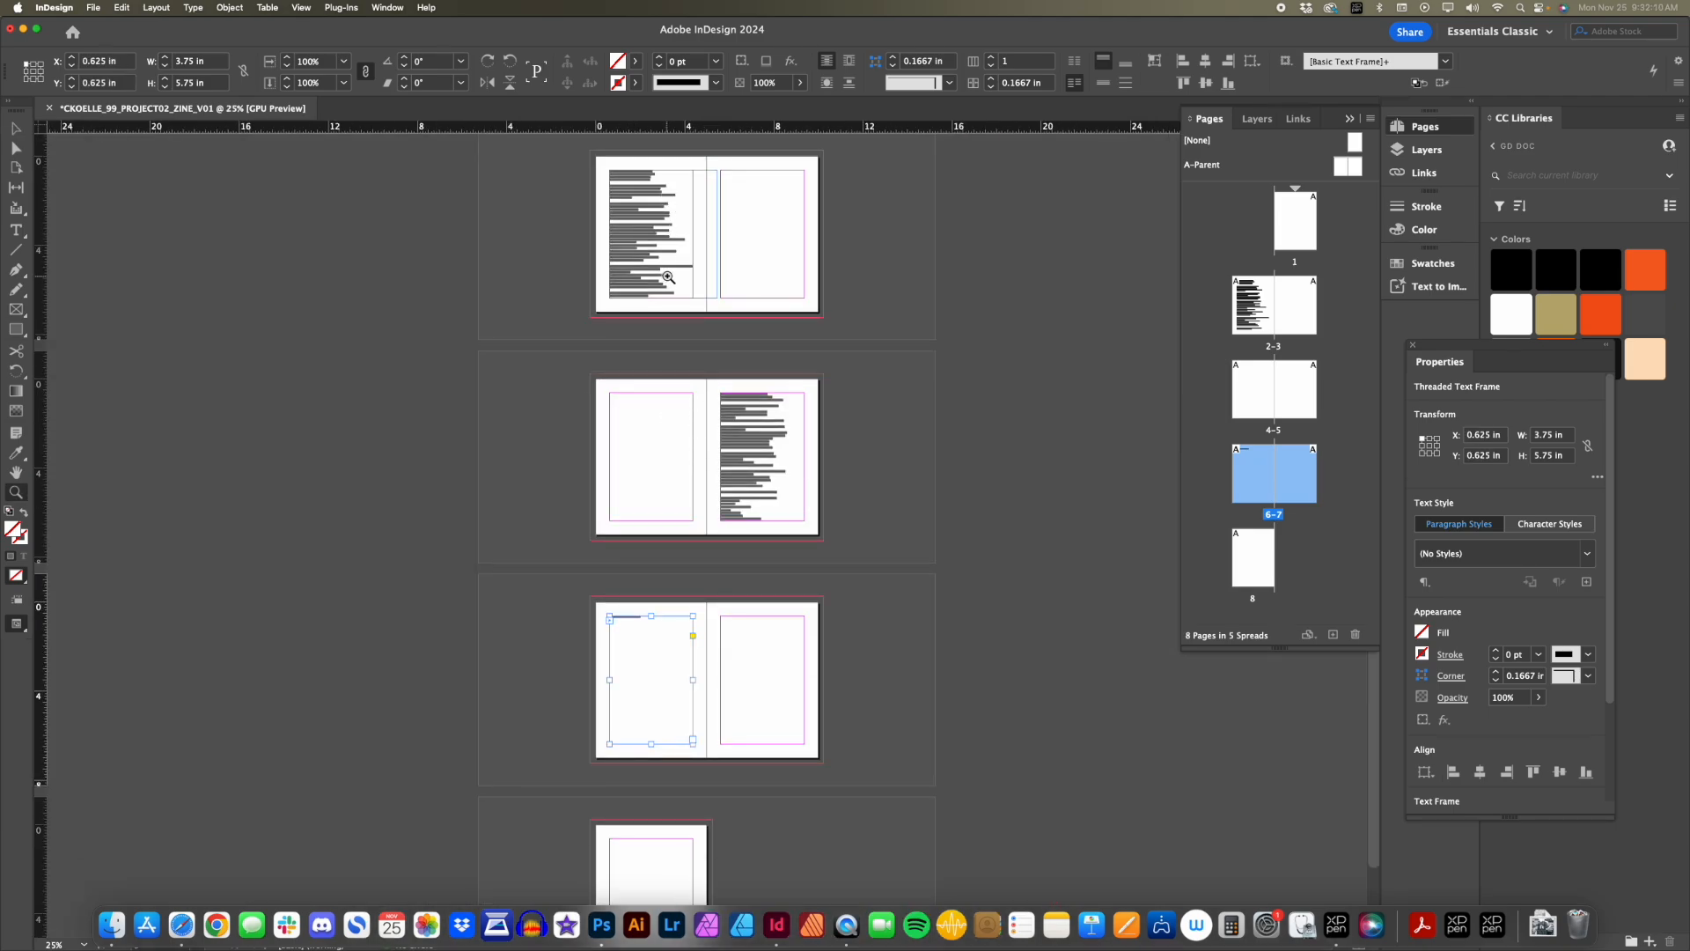
{"action": "left_click", "coordinate": [740, 430]}
{"action": "scroll", "coordinate": [728, 352], "scroll_direction": "down", "scroll_amount": 5}
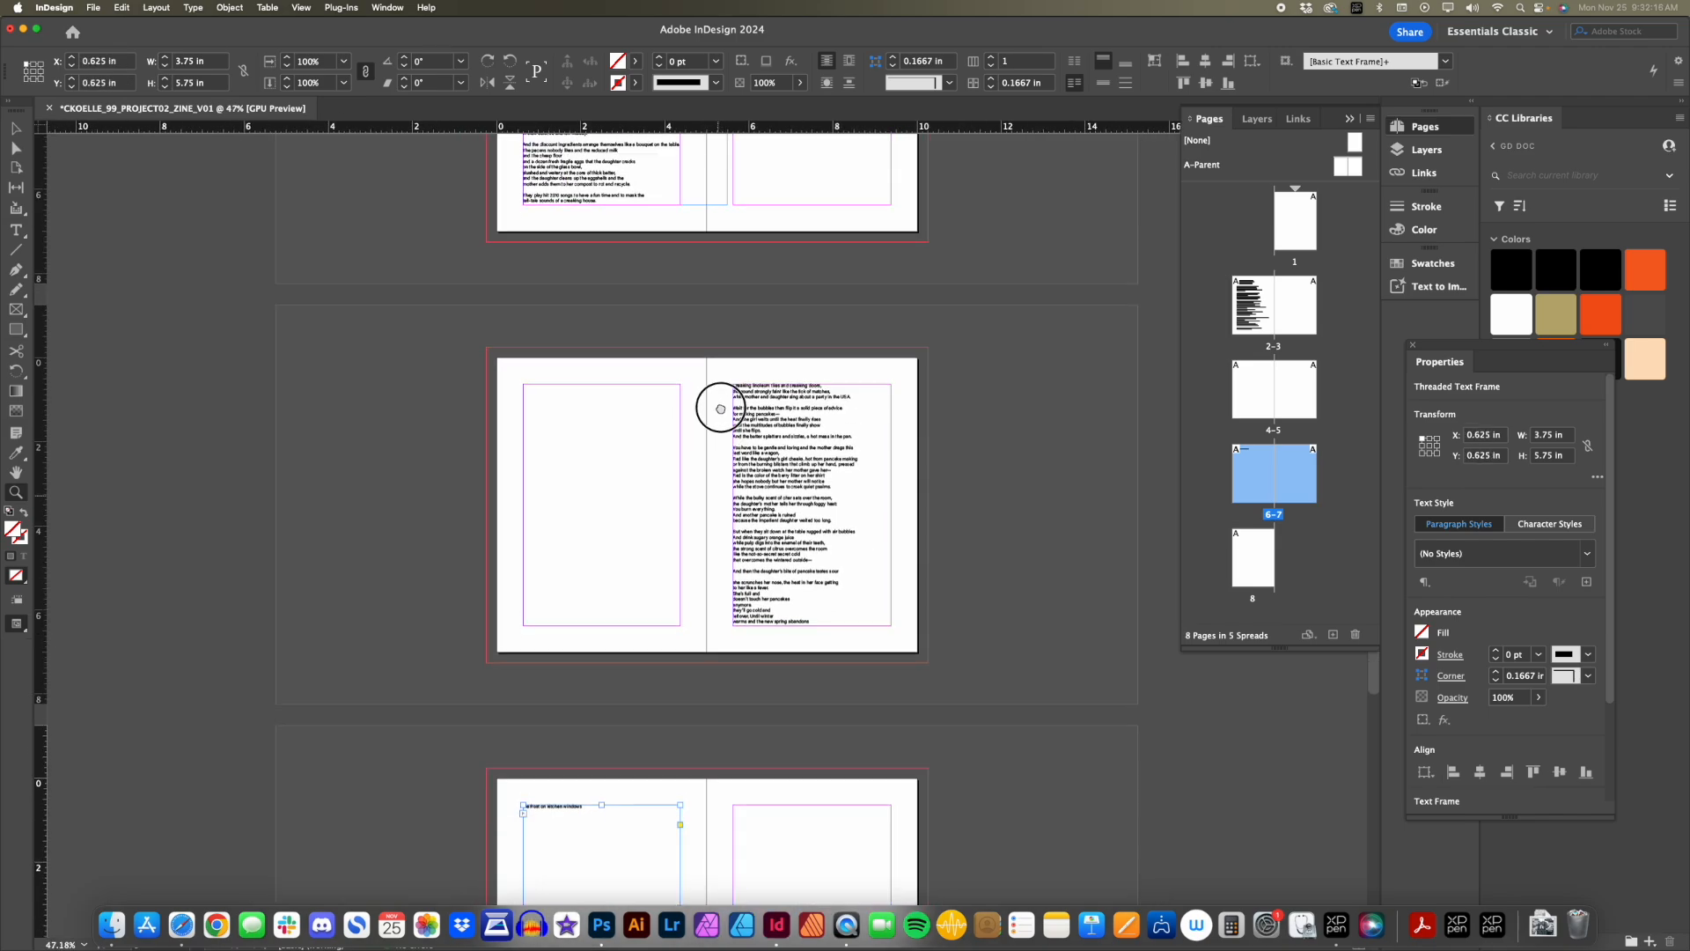
{"action": "scroll", "coordinate": [734, 475], "scroll_direction": "up", "scroll_amount": 3}
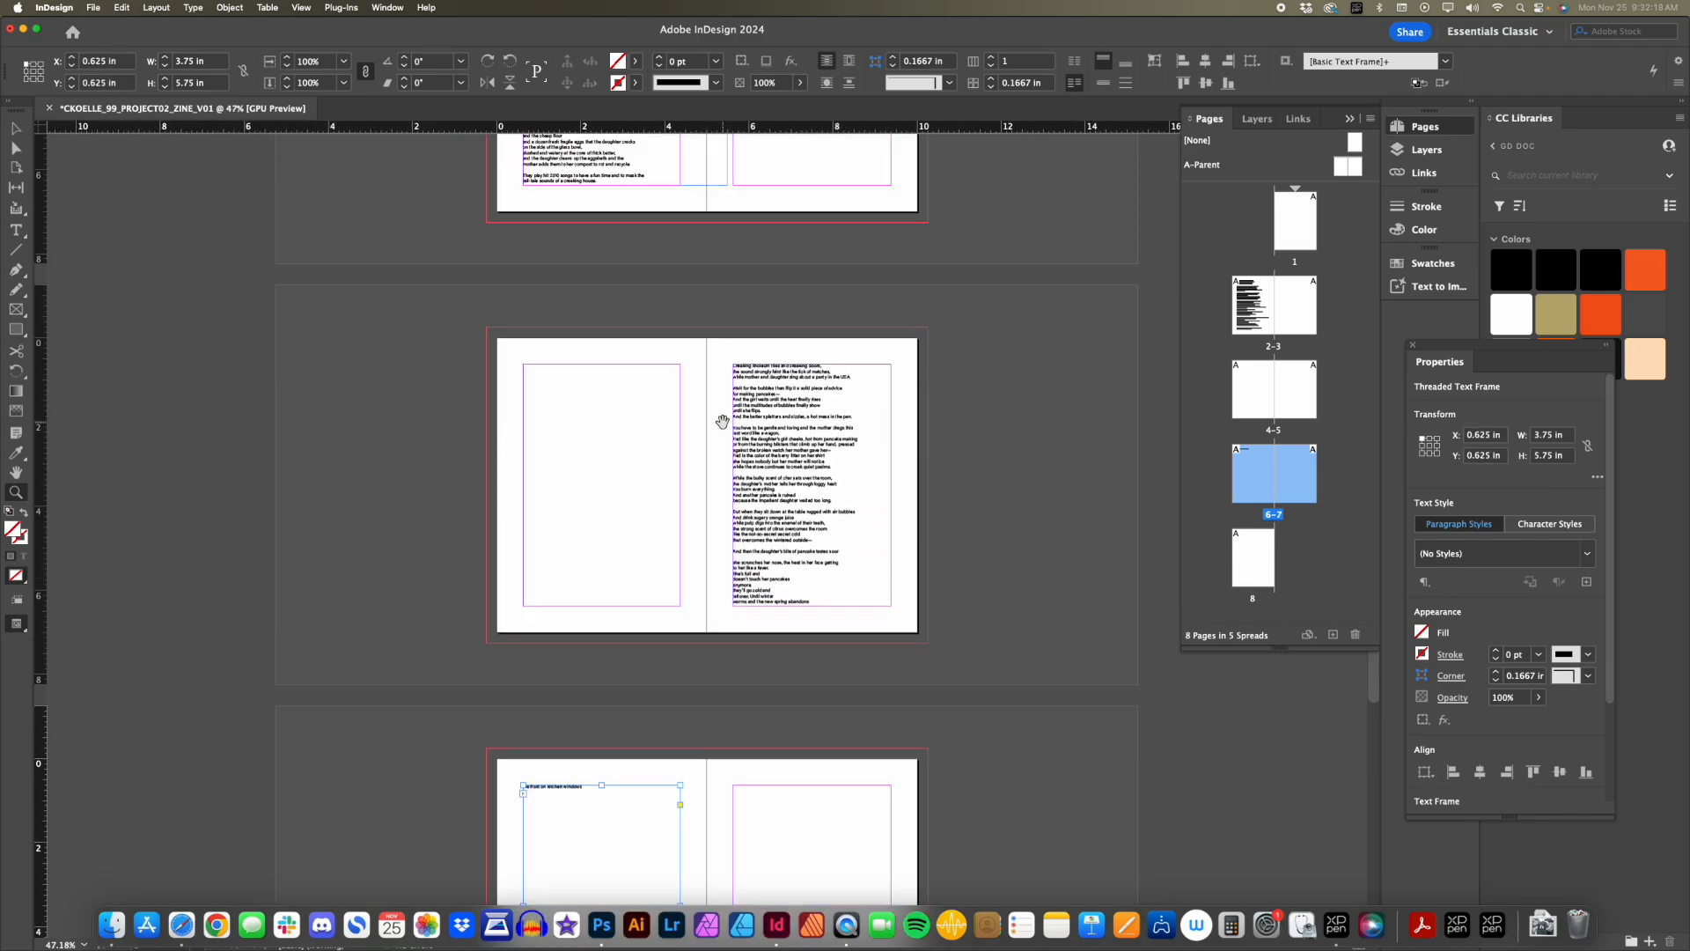
{"action": "left_click_drag", "start_coordinate": [716, 415], "coordinate": [710, 634]}
{"action": "scroll", "coordinate": [642, 612], "scroll_direction": "up", "scroll_amount": 3}
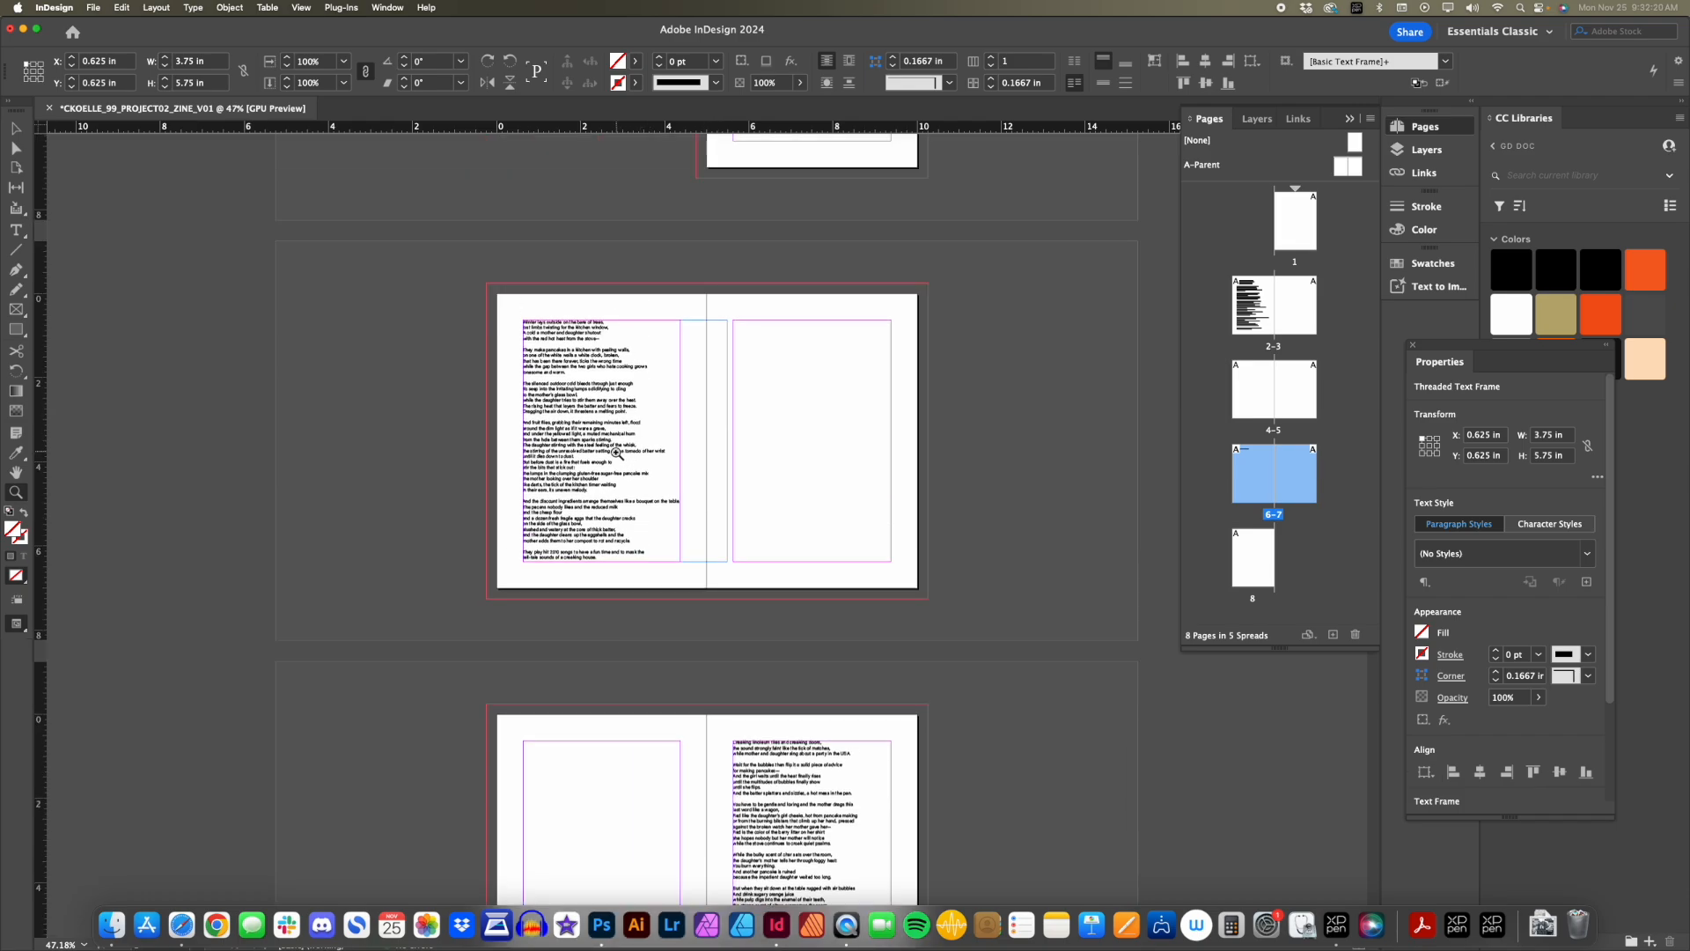
Shorten the page 2 text frame to about 4.2 in tall so it ends after the line "in their ears, its uneven melody.".
{"action": "scroll", "coordinate": [634, 516], "scroll_direction": "down", "scroll_amount": 3}
{"action": "key", "text": "v"}
{"action": "left_click", "coordinate": [604, 382]}
{"action": "left_click_drag", "start_coordinate": [626, 451], "coordinate": [621, 385]}
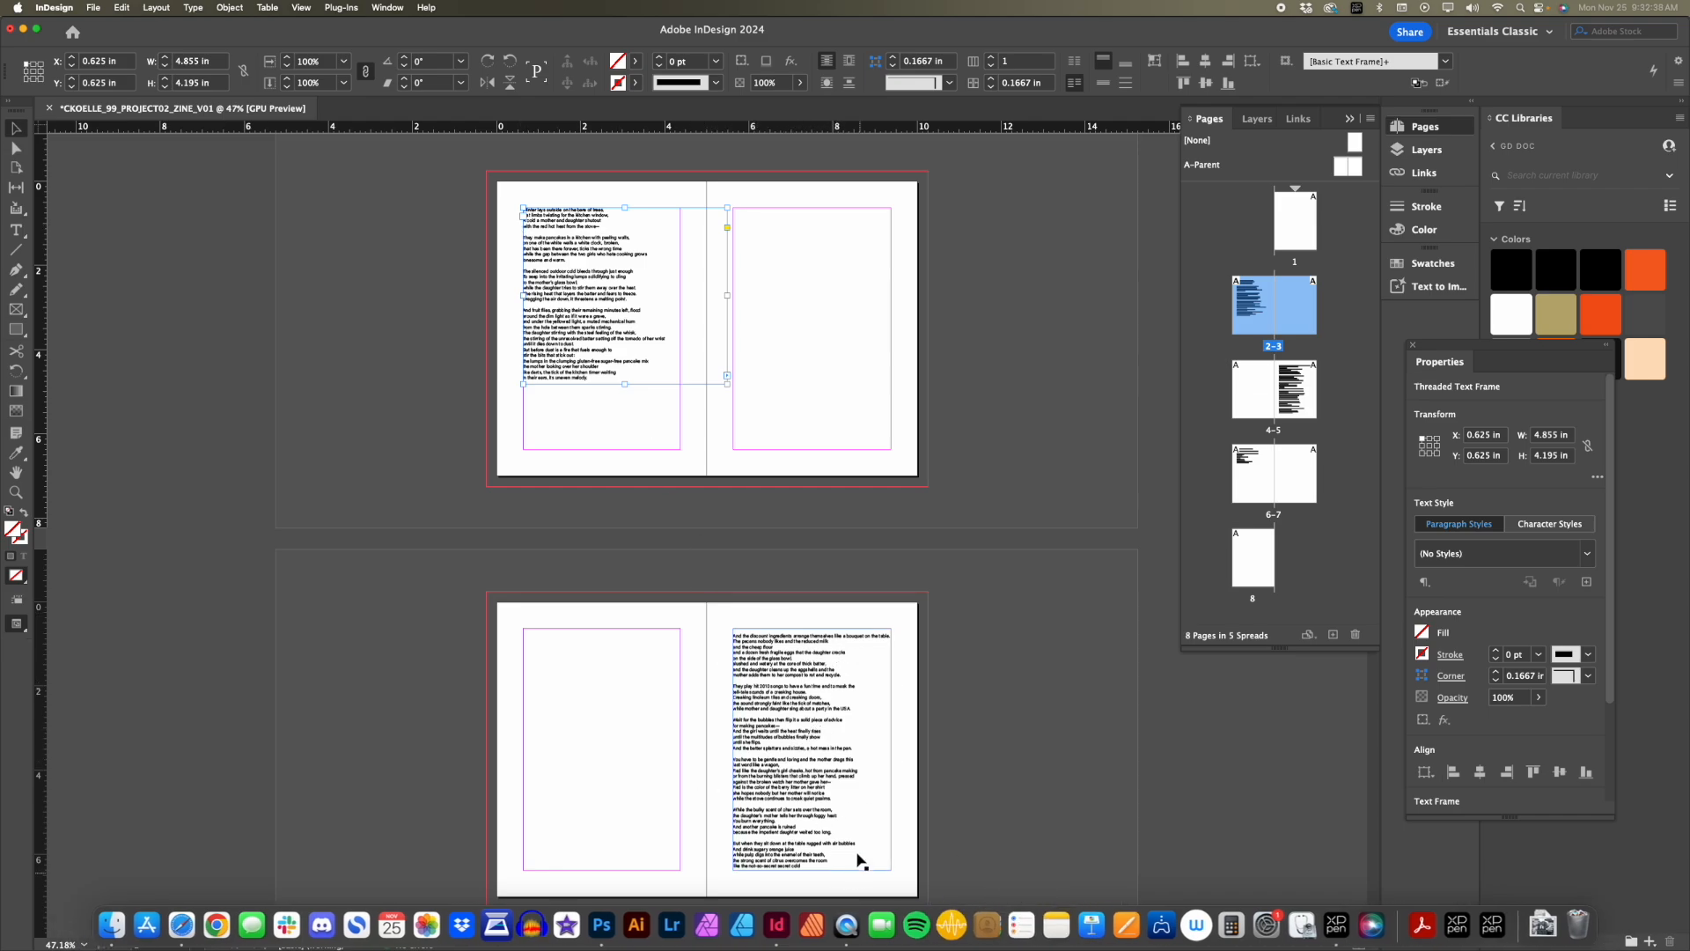
Shorten the page 5 text frame to 5 in tall, ending it after the stanza about the burned pancake.
{"action": "scroll", "coordinate": [784, 739], "scroll_direction": "down", "scroll_amount": 3}
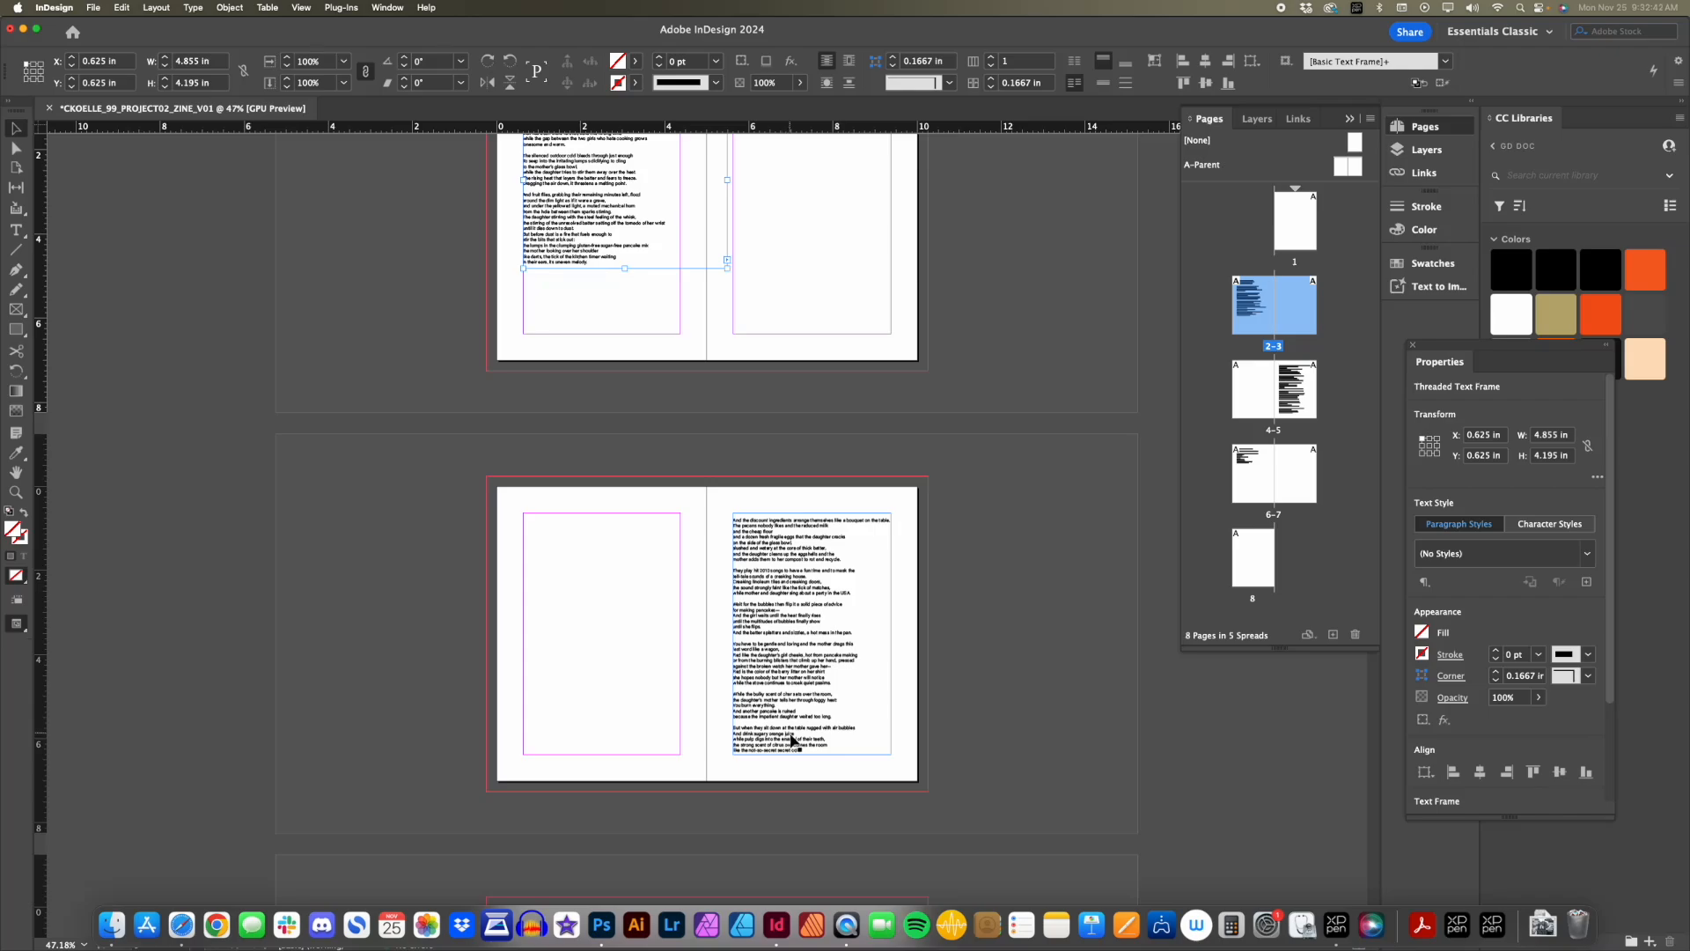
{"action": "scroll", "coordinate": [695, 427], "scroll_direction": "up", "scroll_amount": 2}
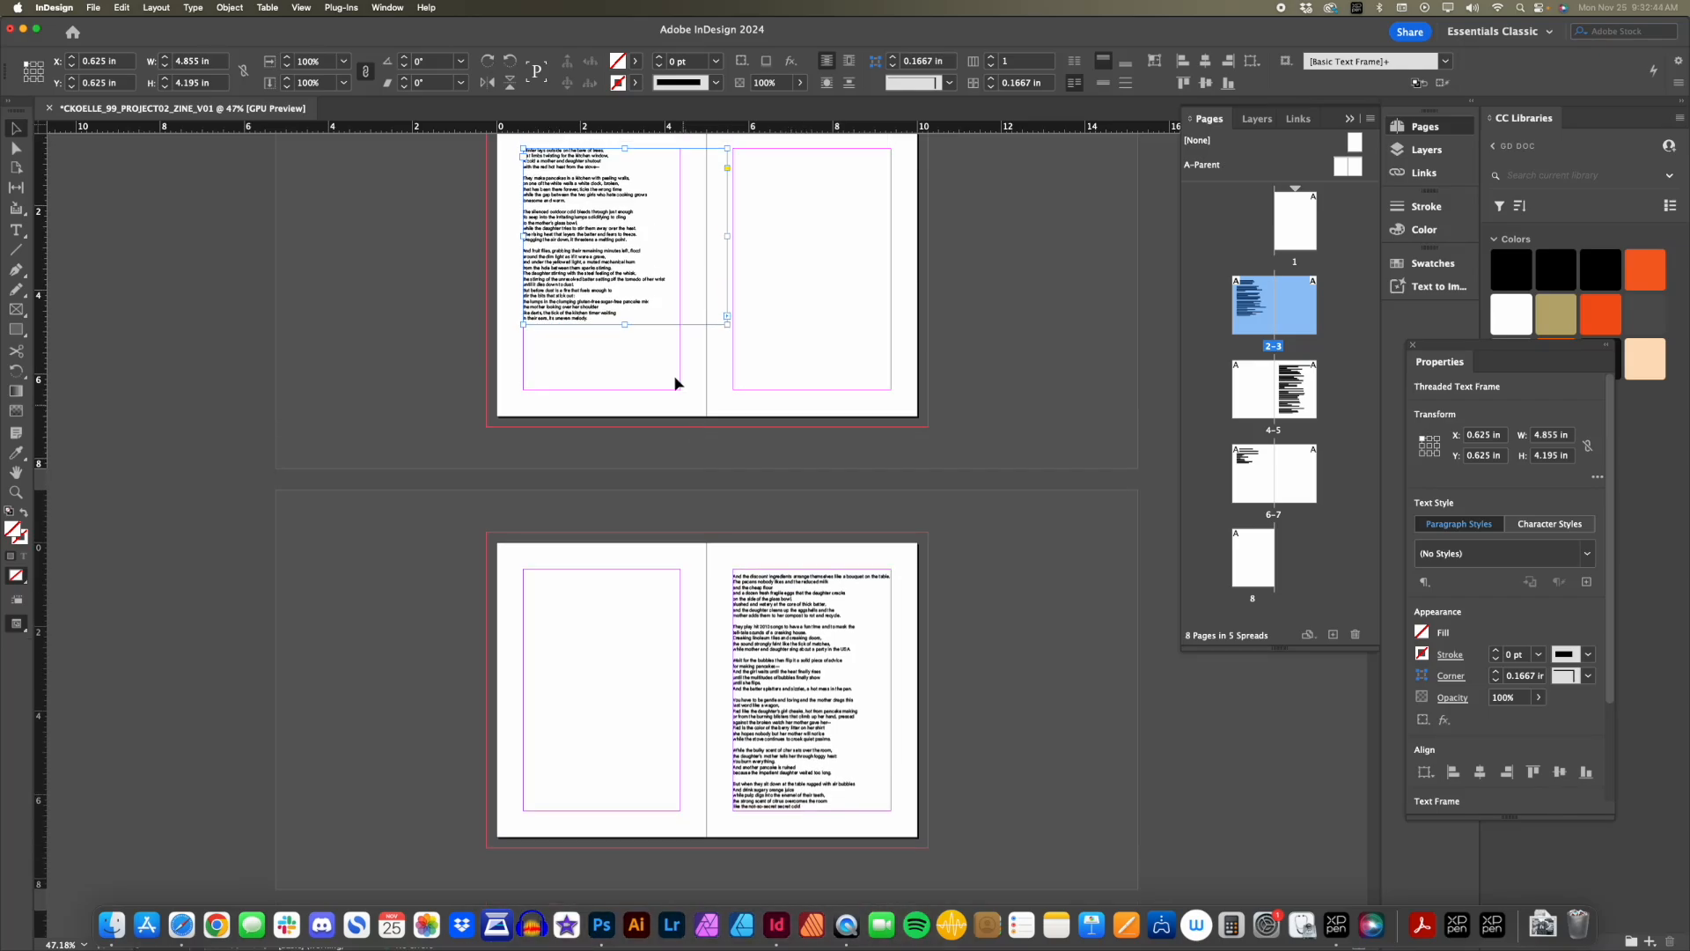
{"action": "left_click", "coordinate": [775, 750]}
{"action": "scroll", "coordinate": [780, 752], "scroll_direction": "down", "scroll_amount": 9}
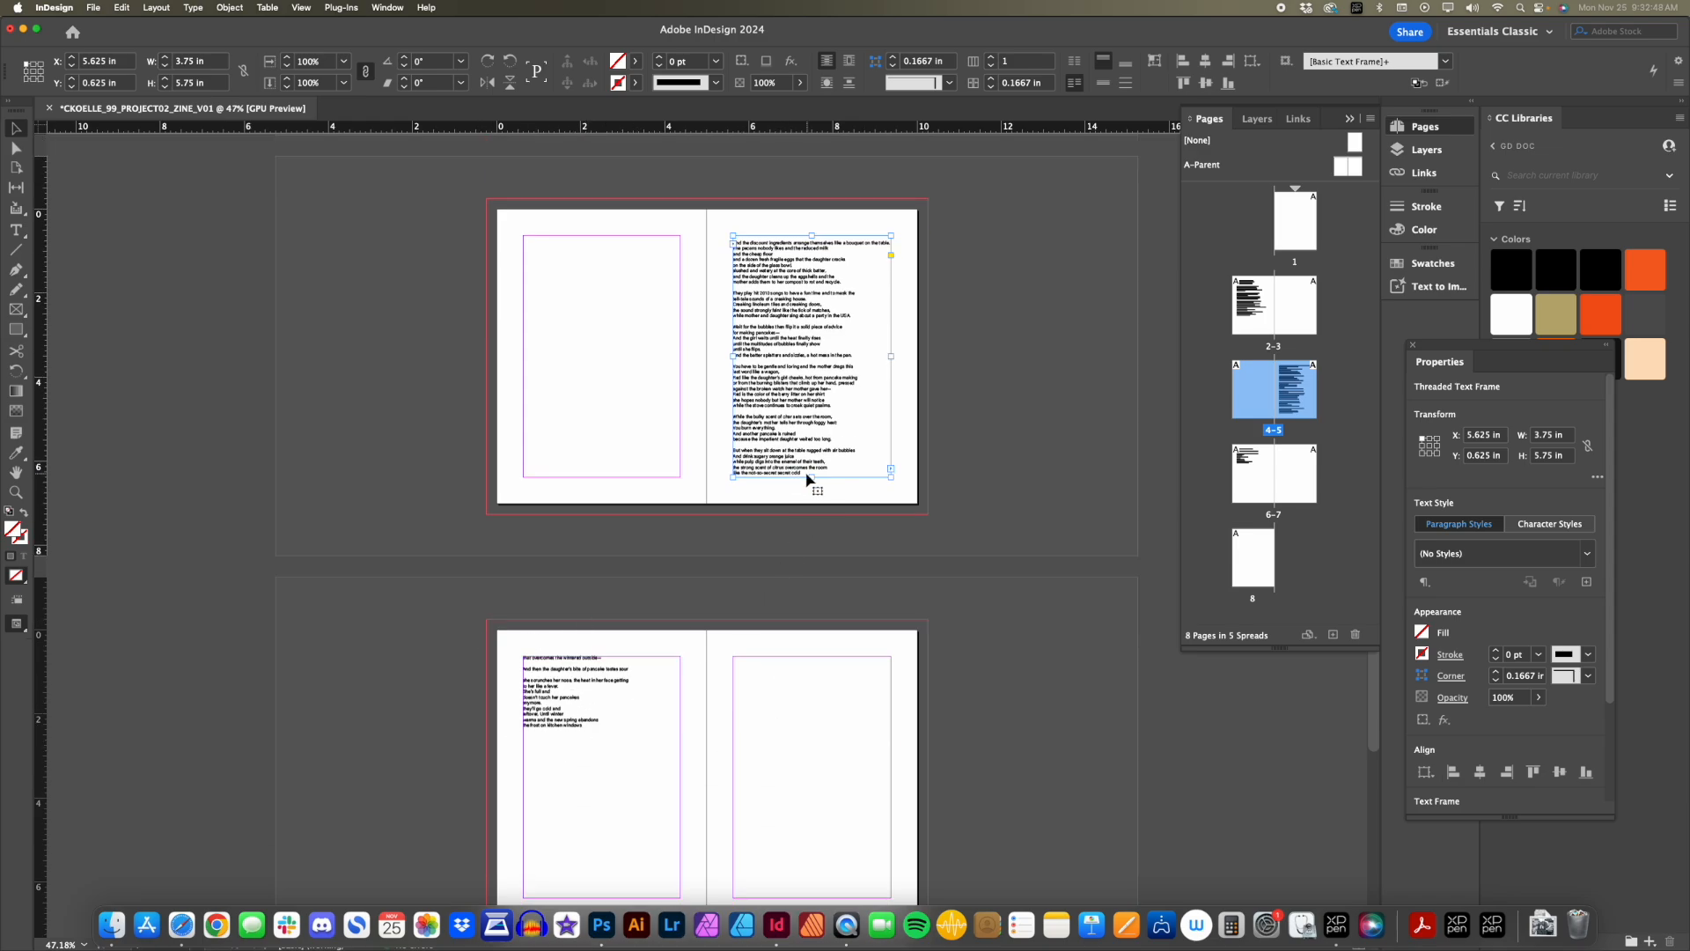
{"action": "left_click_drag", "start_coordinate": [736, 477], "coordinate": [735, 444]}
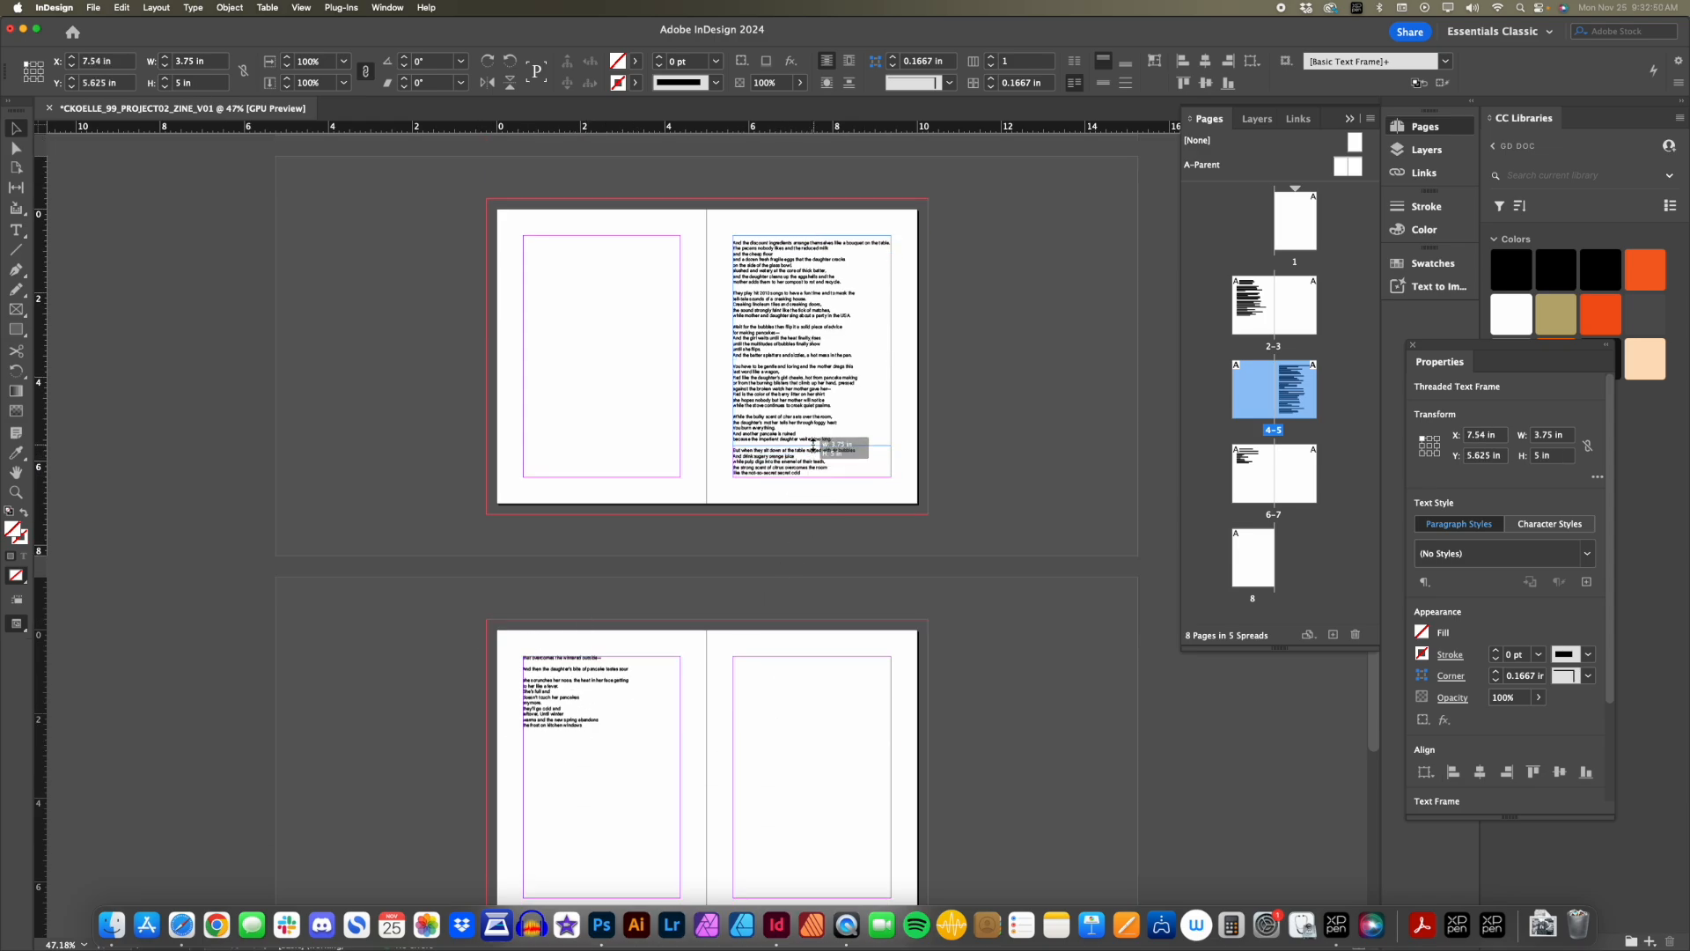
{"action": "scroll", "coordinate": [731, 483], "scroll_direction": "up", "scroll_amount": 3}
{"action": "scroll", "coordinate": [735, 483], "scroll_direction": "up", "scroll_amount": 1}
{"action": "scroll", "coordinate": [736, 483], "scroll_direction": "down", "scroll_amount": 4}
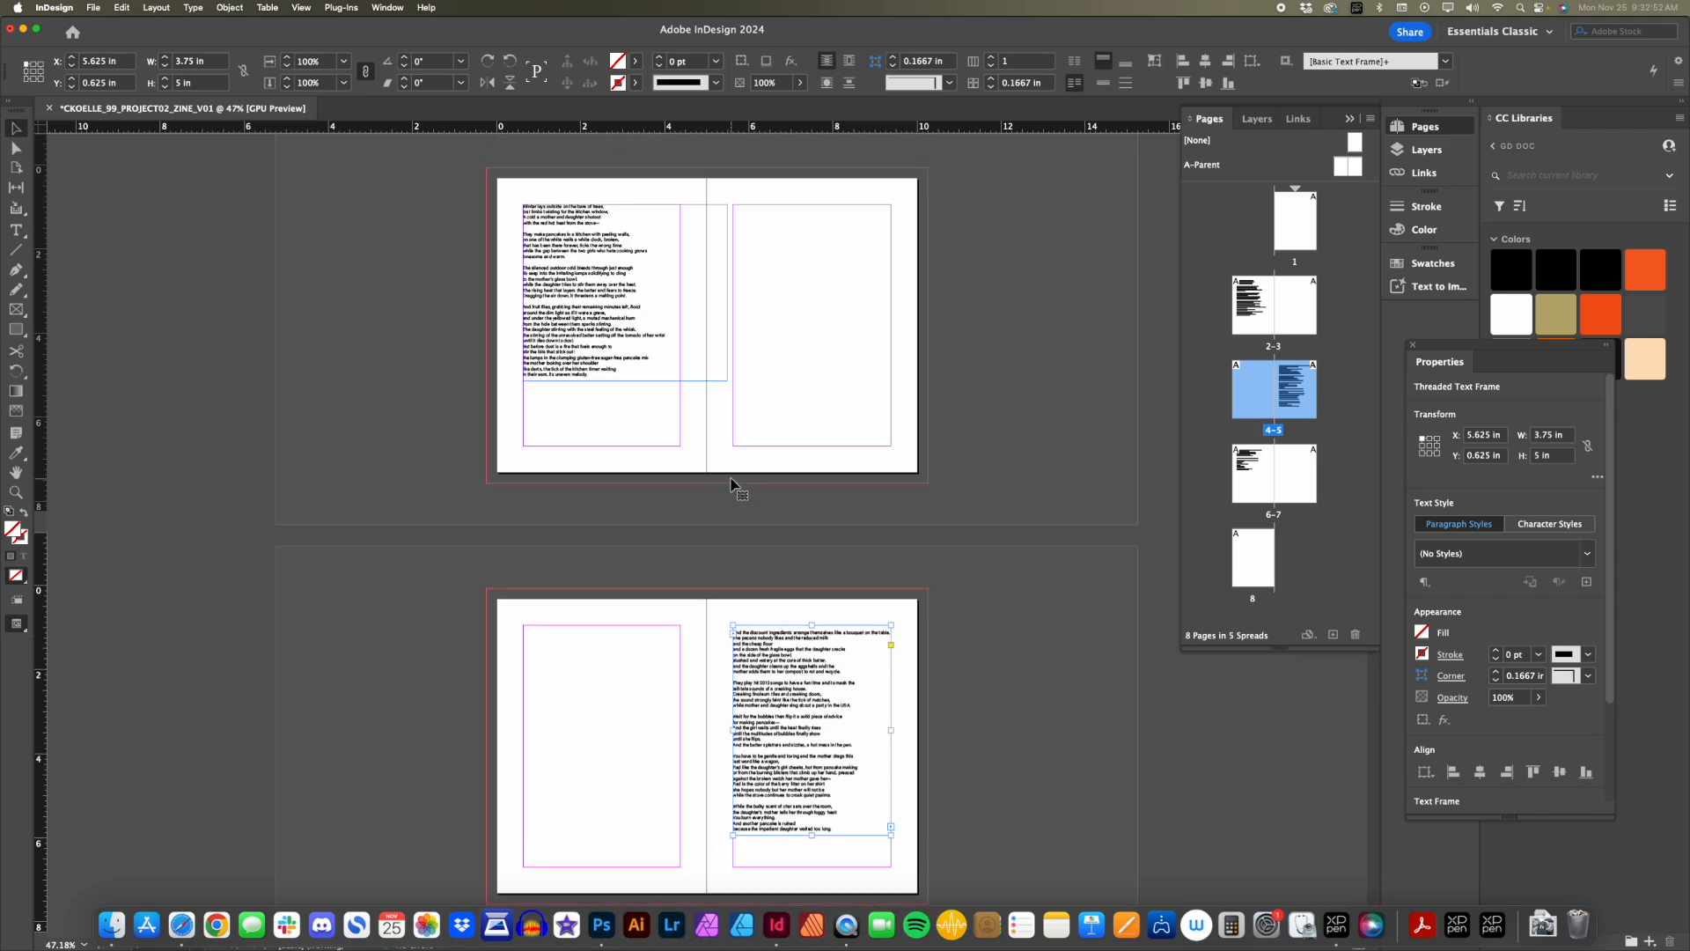
Shorten the page 5 text frame to 4.195 in tall, moving the stanza that begins "While the bulky scent" to page 6.
{"action": "scroll", "coordinate": [736, 483], "scroll_direction": "up", "scroll_amount": 2}
{"action": "scroll", "coordinate": [827, 459], "scroll_direction": "down", "scroll_amount": 1}
{"action": "left_click_drag", "start_coordinate": [810, 470], "coordinate": [805, 434]}
{"action": "scroll", "coordinate": [744, 475], "scroll_direction": "down", "scroll_amount": 2}
{"action": "scroll", "coordinate": [740, 476], "scroll_direction": "down", "scroll_amount": 3}
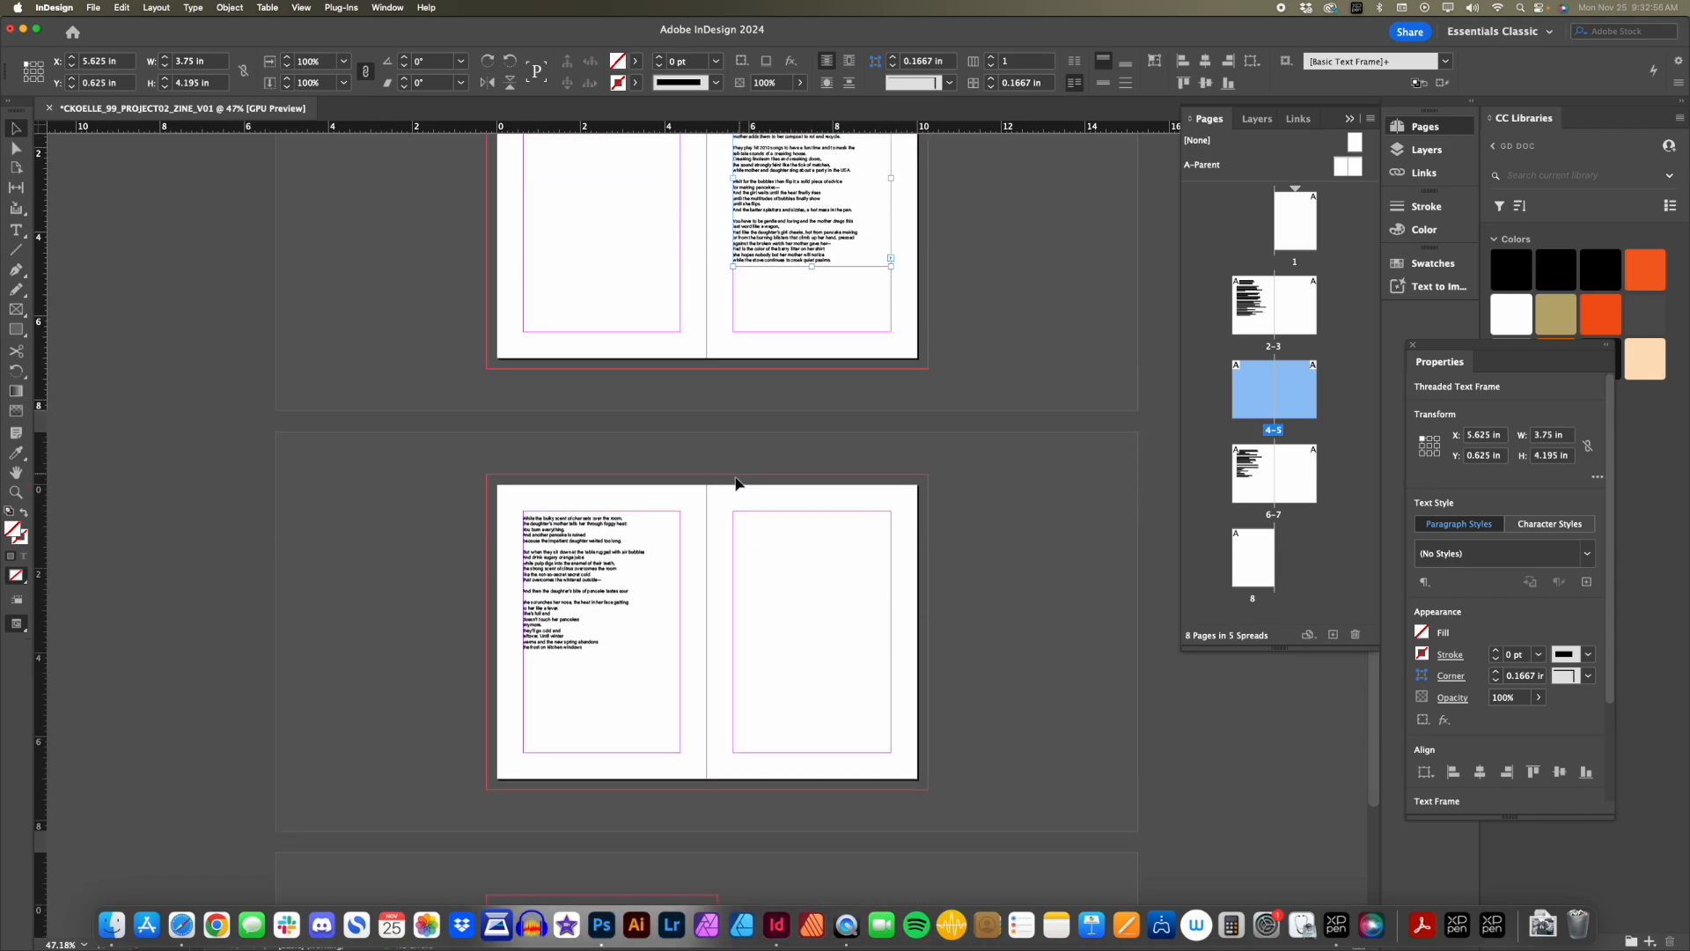
Compare the stanza distribution and frame positions across pages 2, 5 and 6.
{"action": "left_click", "coordinate": [565, 537]}
{"action": "scroll", "coordinate": [641, 472], "scroll_direction": "up", "scroll_amount": 4}
{"action": "scroll", "coordinate": [642, 478], "scroll_direction": "up", "scroll_amount": 5}
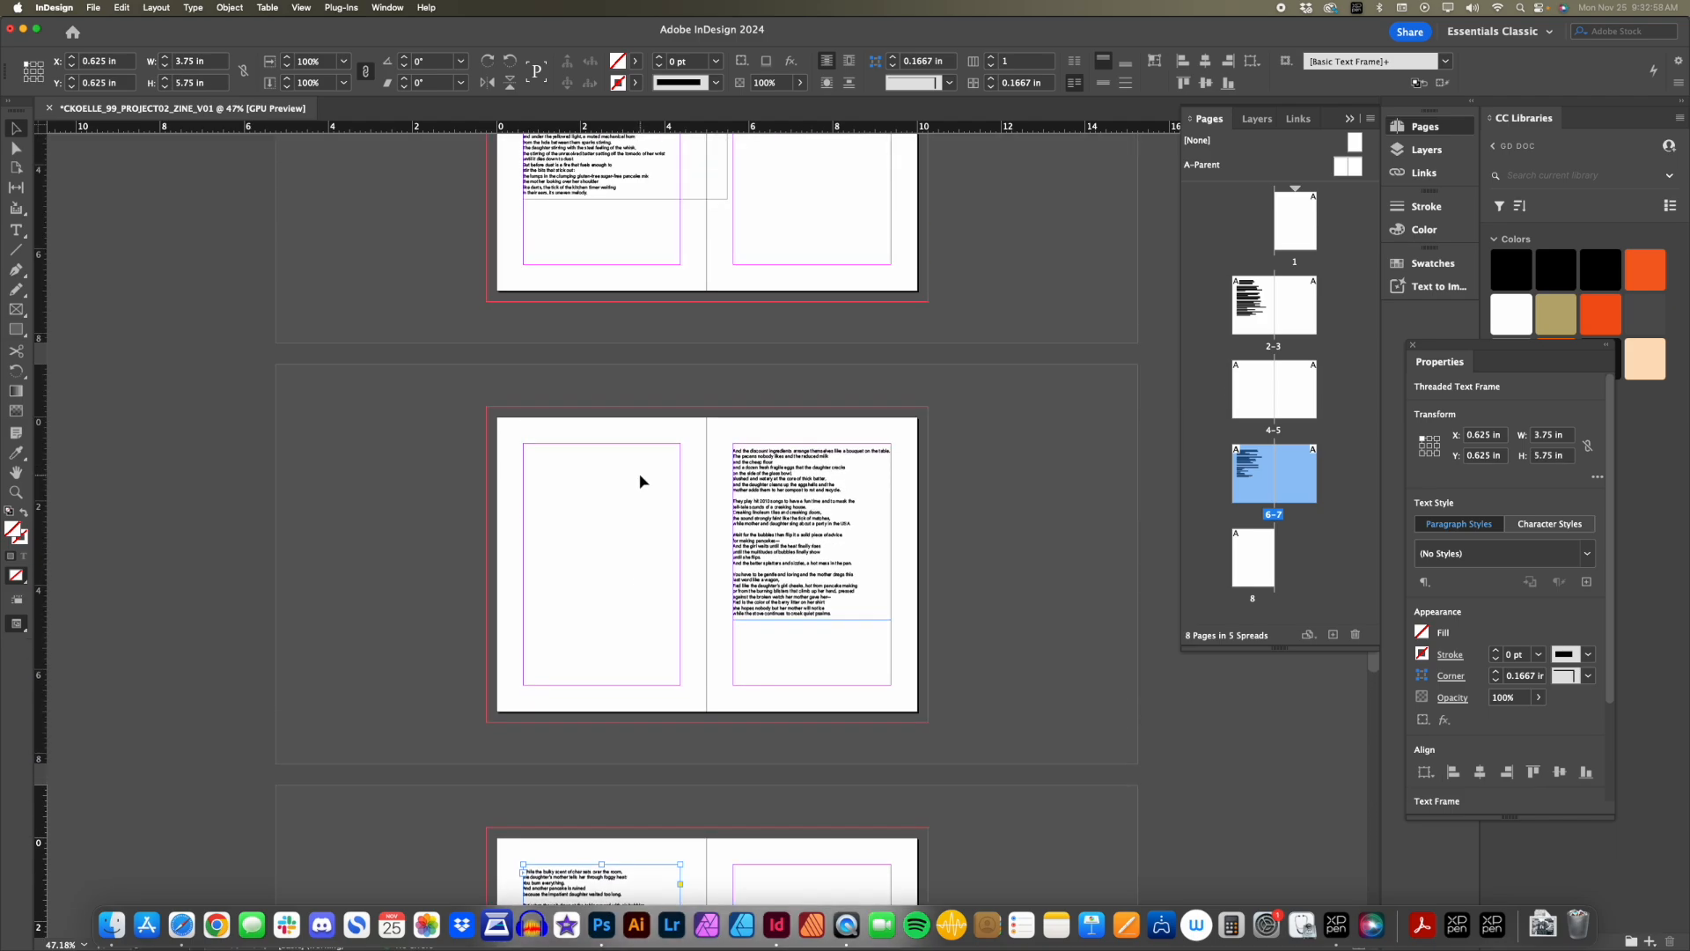
{"action": "left_click", "coordinate": [649, 469]}
{"action": "key", "text": "z"}
{"action": "left_click", "coordinate": [651, 469], "text": "alt"}
{"action": "scroll", "coordinate": [678, 502], "scroll_direction": "down", "scroll_amount": 2}
{"action": "key", "text": "v"}
{"action": "left_click", "coordinate": [647, 362]}
{"action": "scroll", "coordinate": [738, 560], "scroll_direction": "down", "scroll_amount": 2}
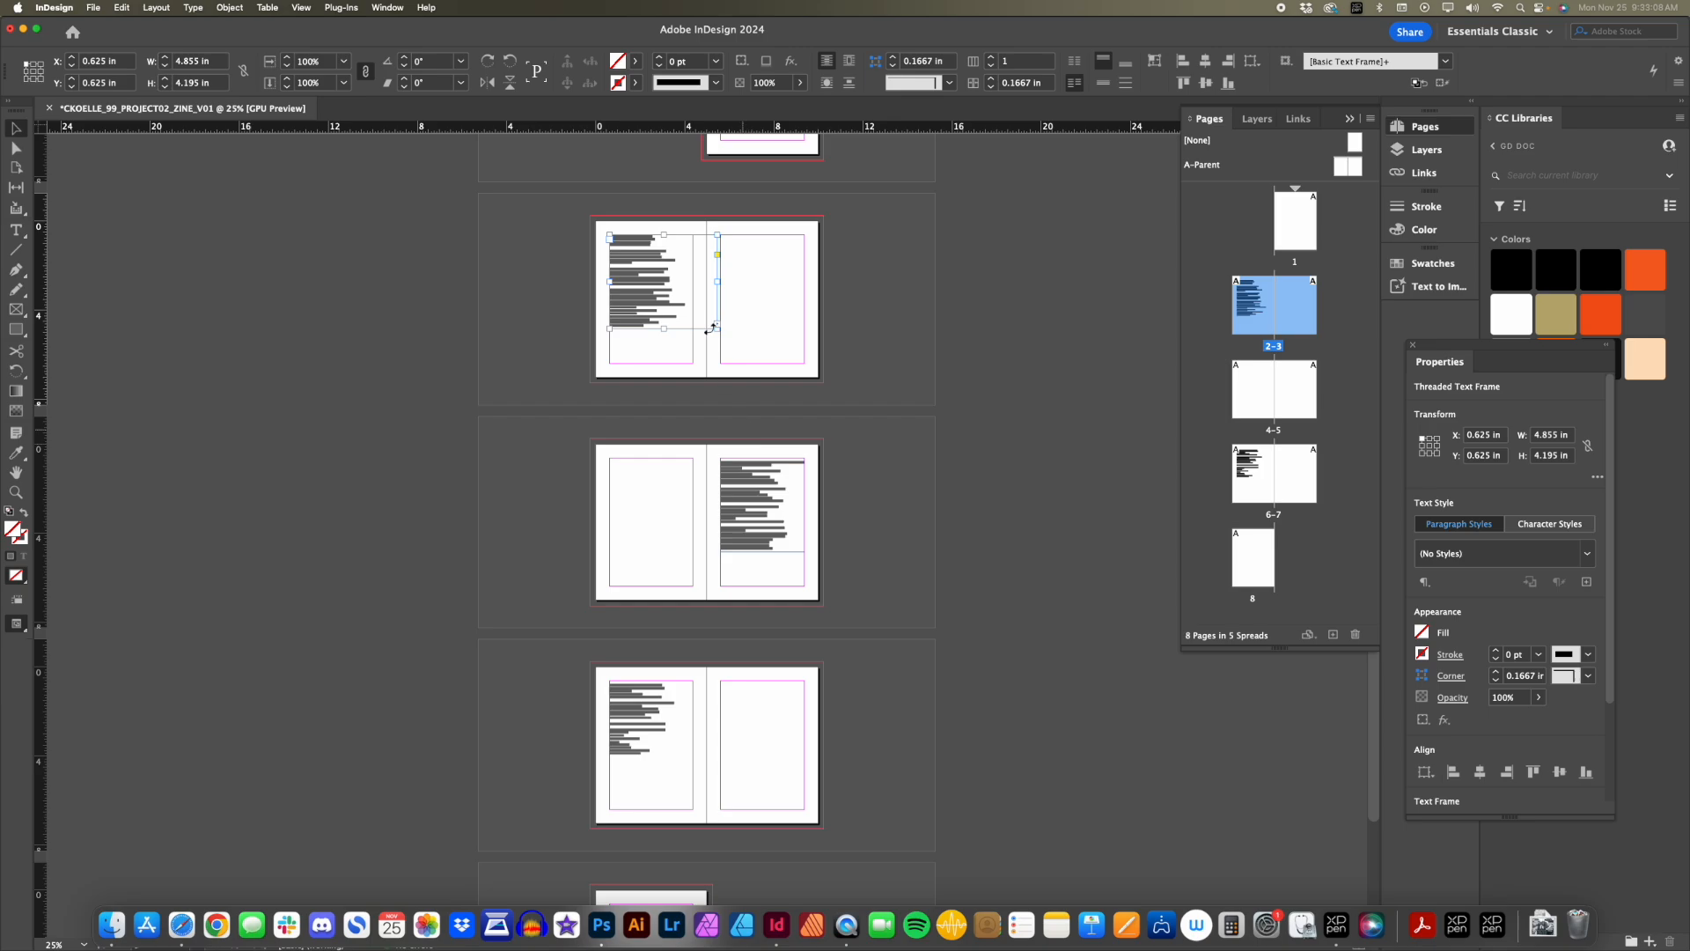
Nudge the page 6 text frame up to Y 0.5278 in and shorten it to about 3.43 in tall, just below the last line.
{"action": "left_click", "coordinate": [811, 567]}
{"action": "key", "text": "super+equal"}
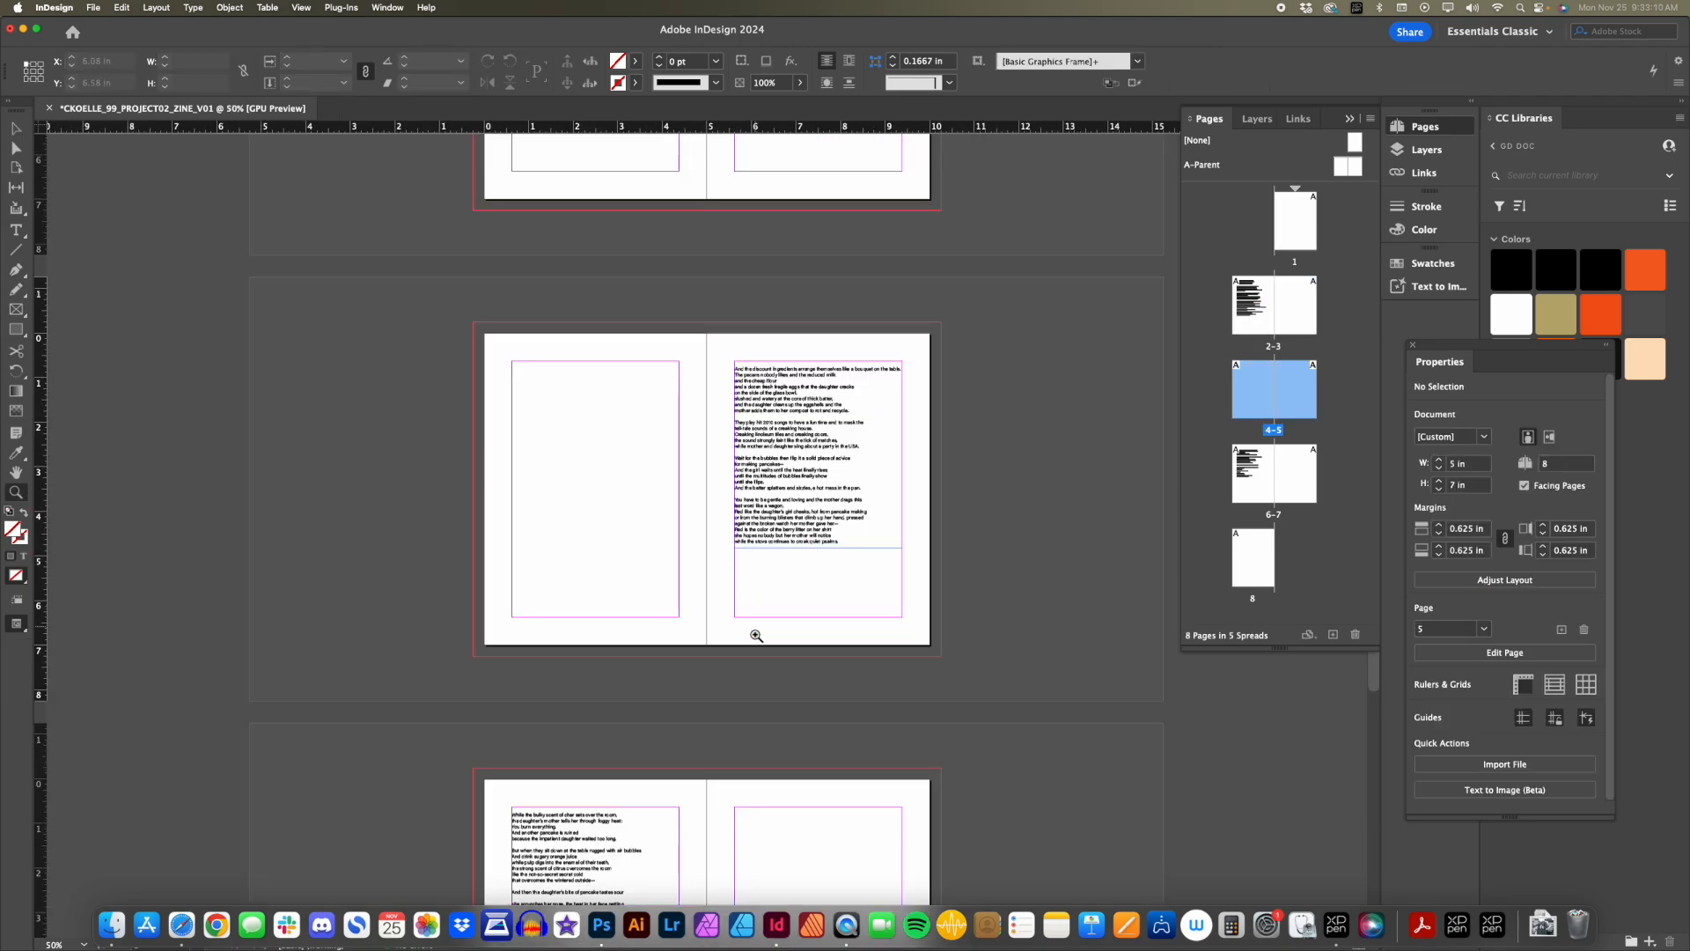
{"action": "scroll", "coordinate": [755, 634], "scroll_direction": "down", "scroll_amount": 4}
{"action": "left_click", "coordinate": [570, 614]}
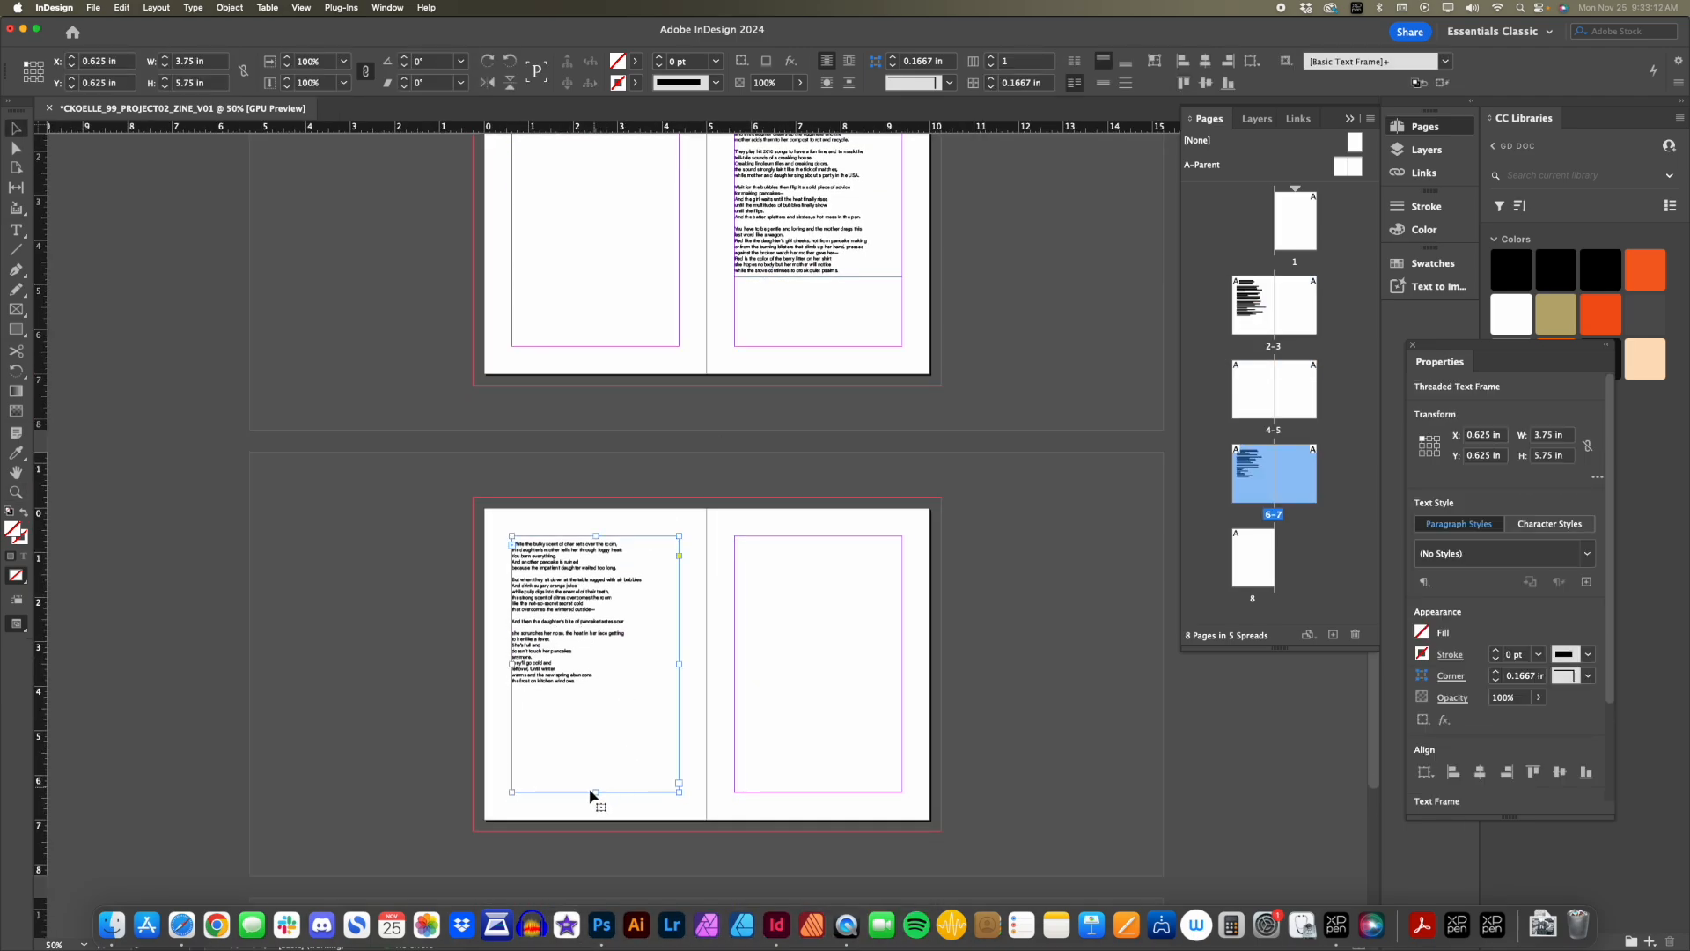
{"action": "left_click_drag", "start_coordinate": [566, 585], "coordinate": [565, 584]}
{"action": "key", "text": "Up"}
{"action": "key", "text": "Up"}
{"action": "key", "text": "Up"}
{"action": "key", "text": "Up"}
{"action": "key", "text": "Up"}
{"action": "key", "text": "Up"}
{"action": "key", "text": "Up"}
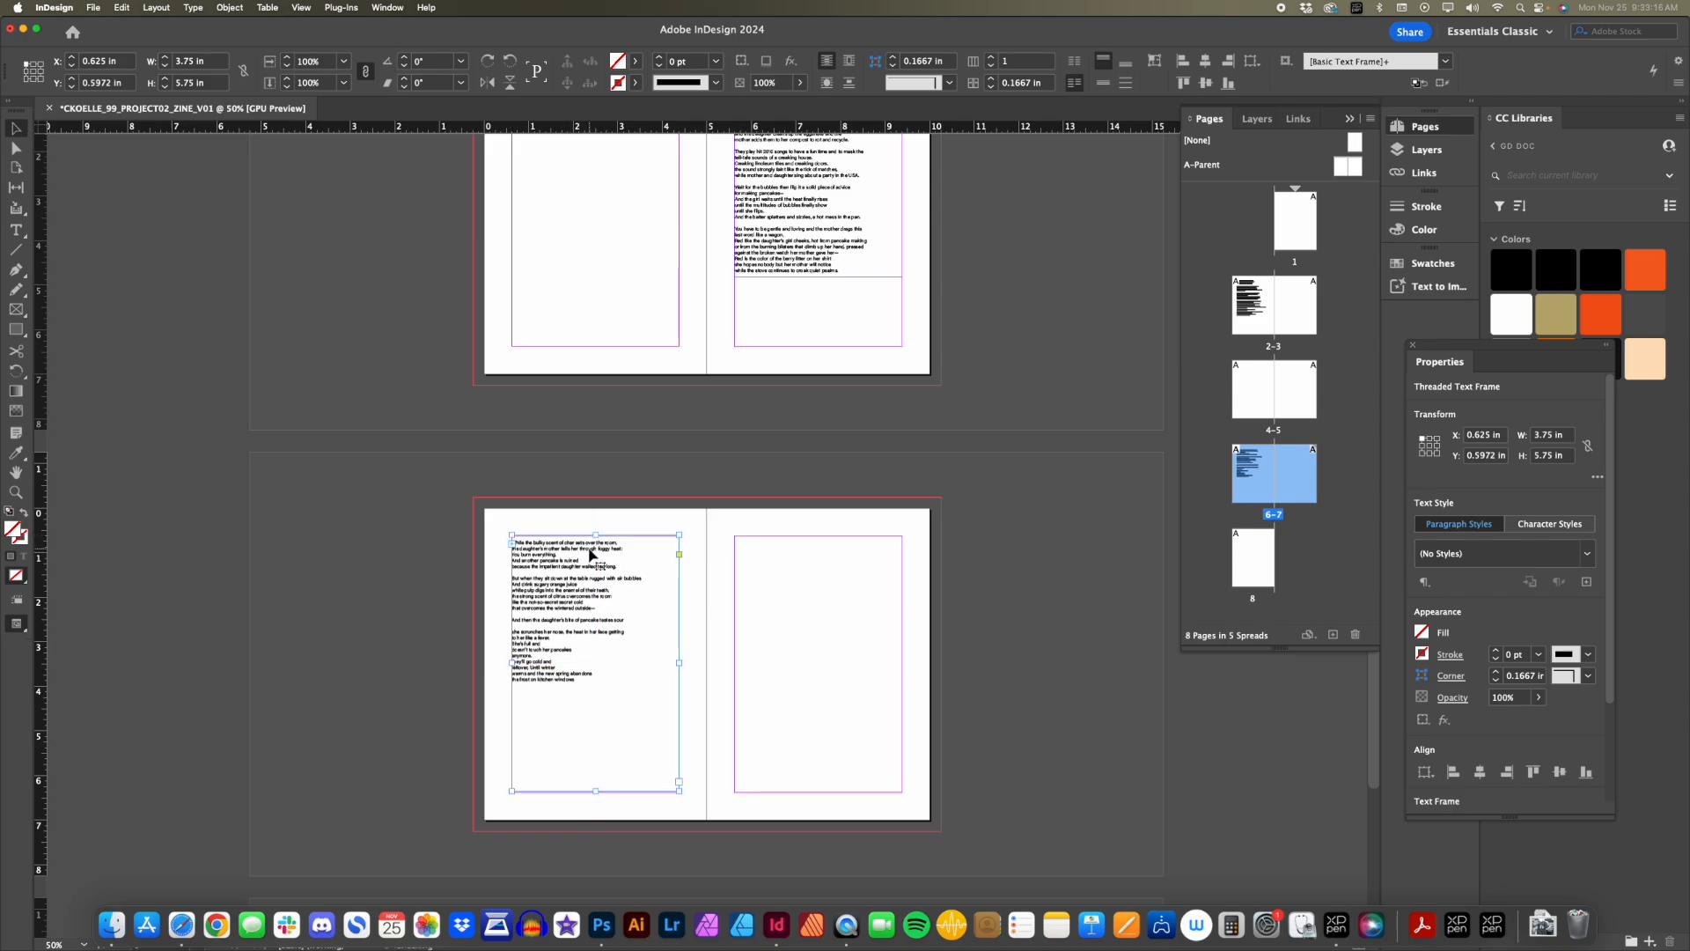
{"action": "left_click_drag", "start_coordinate": [596, 789], "coordinate": [592, 690]}
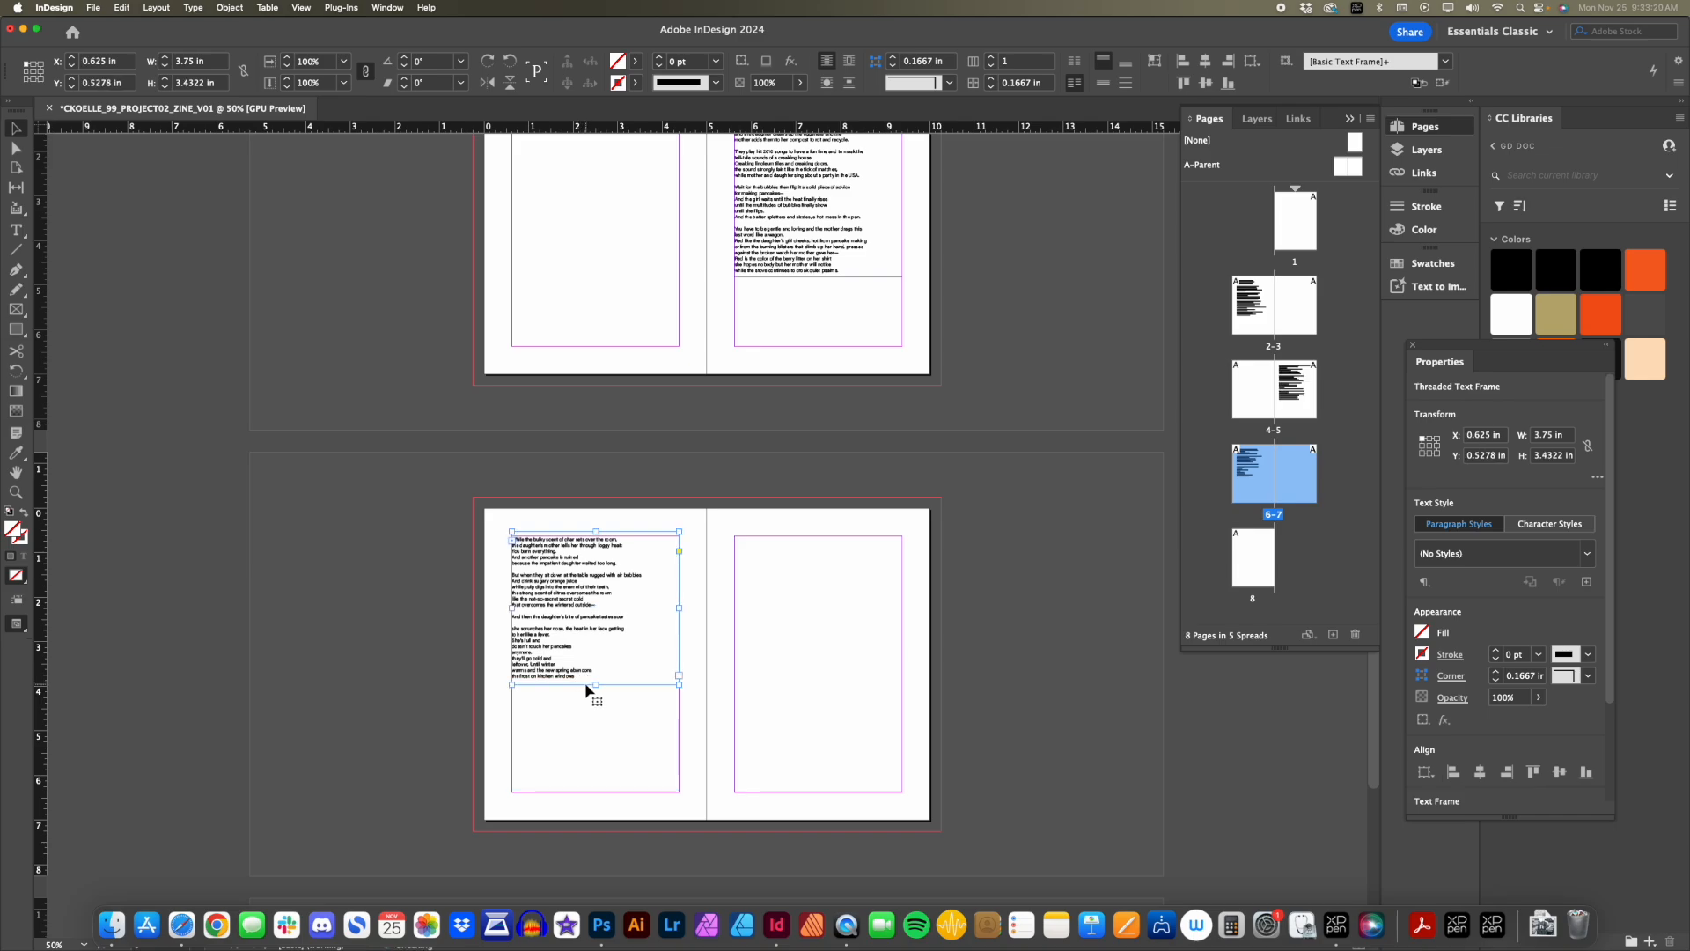
Examine the poem's line breaks and stanza placement on pages 6, 5 and 2.
{"action": "key", "text": "z"}
{"action": "left_click", "coordinate": [616, 630]}
{"action": "left_click_drag", "start_coordinate": [619, 602], "coordinate": [631, 717]}
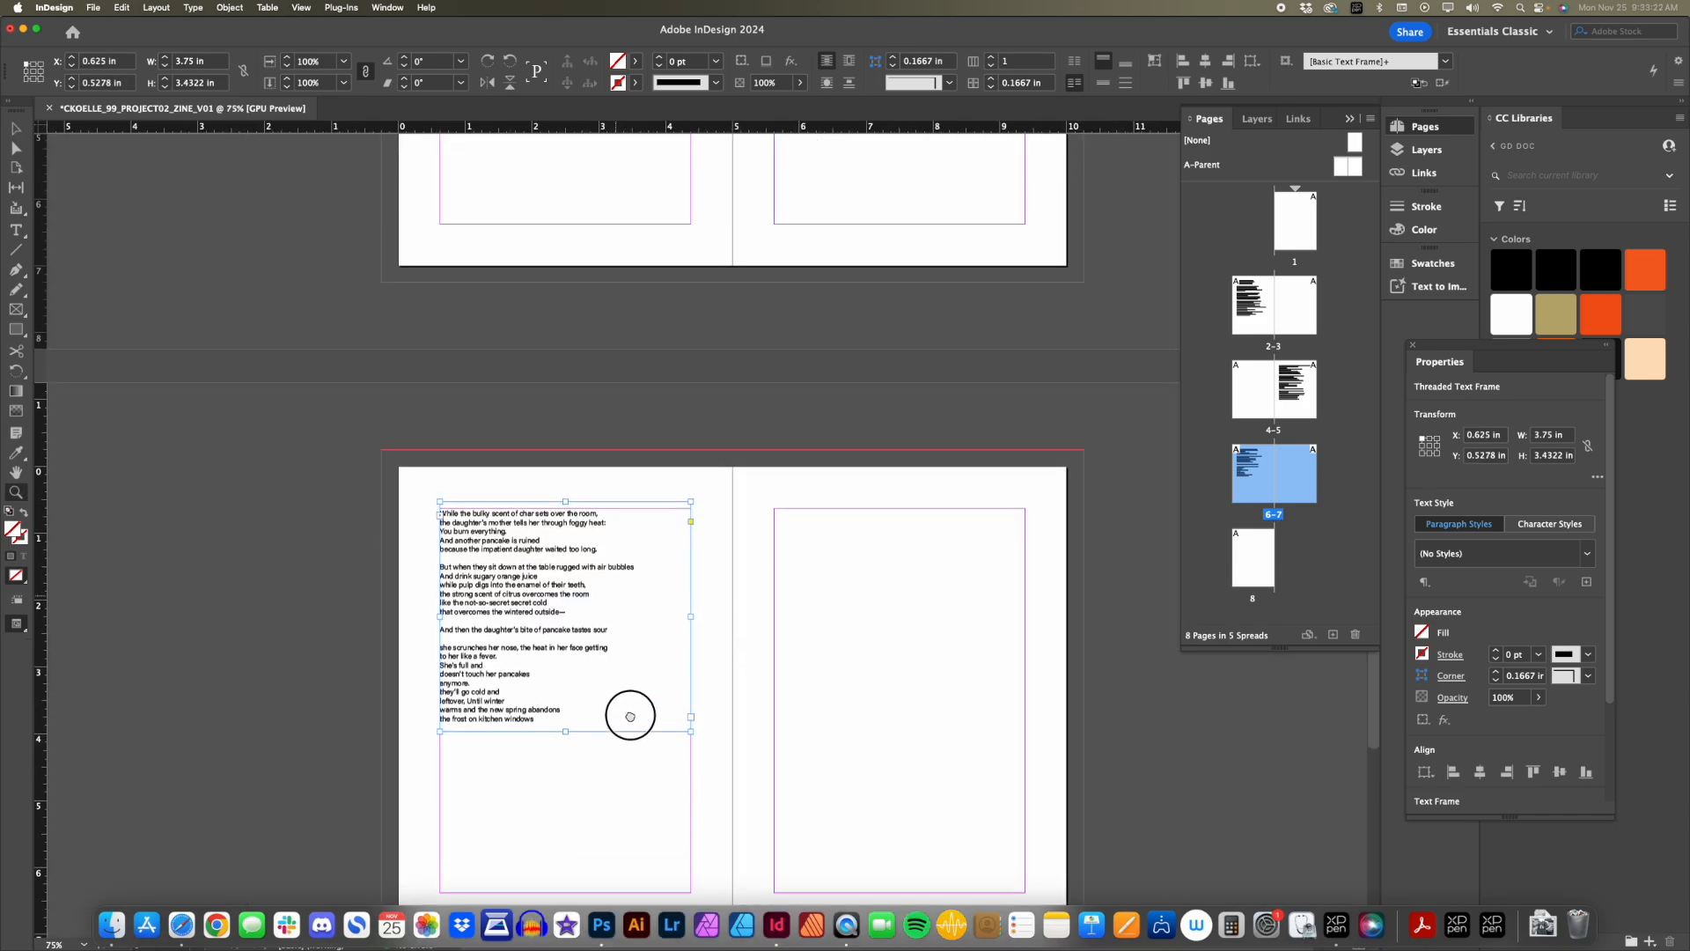
{"action": "left_click", "coordinate": [622, 644], "text": "alt"}
{"action": "left_click_drag", "start_coordinate": [673, 616], "coordinate": [680, 628]}
{"action": "scroll", "coordinate": [680, 628], "scroll_direction": "up", "scroll_amount": 6}
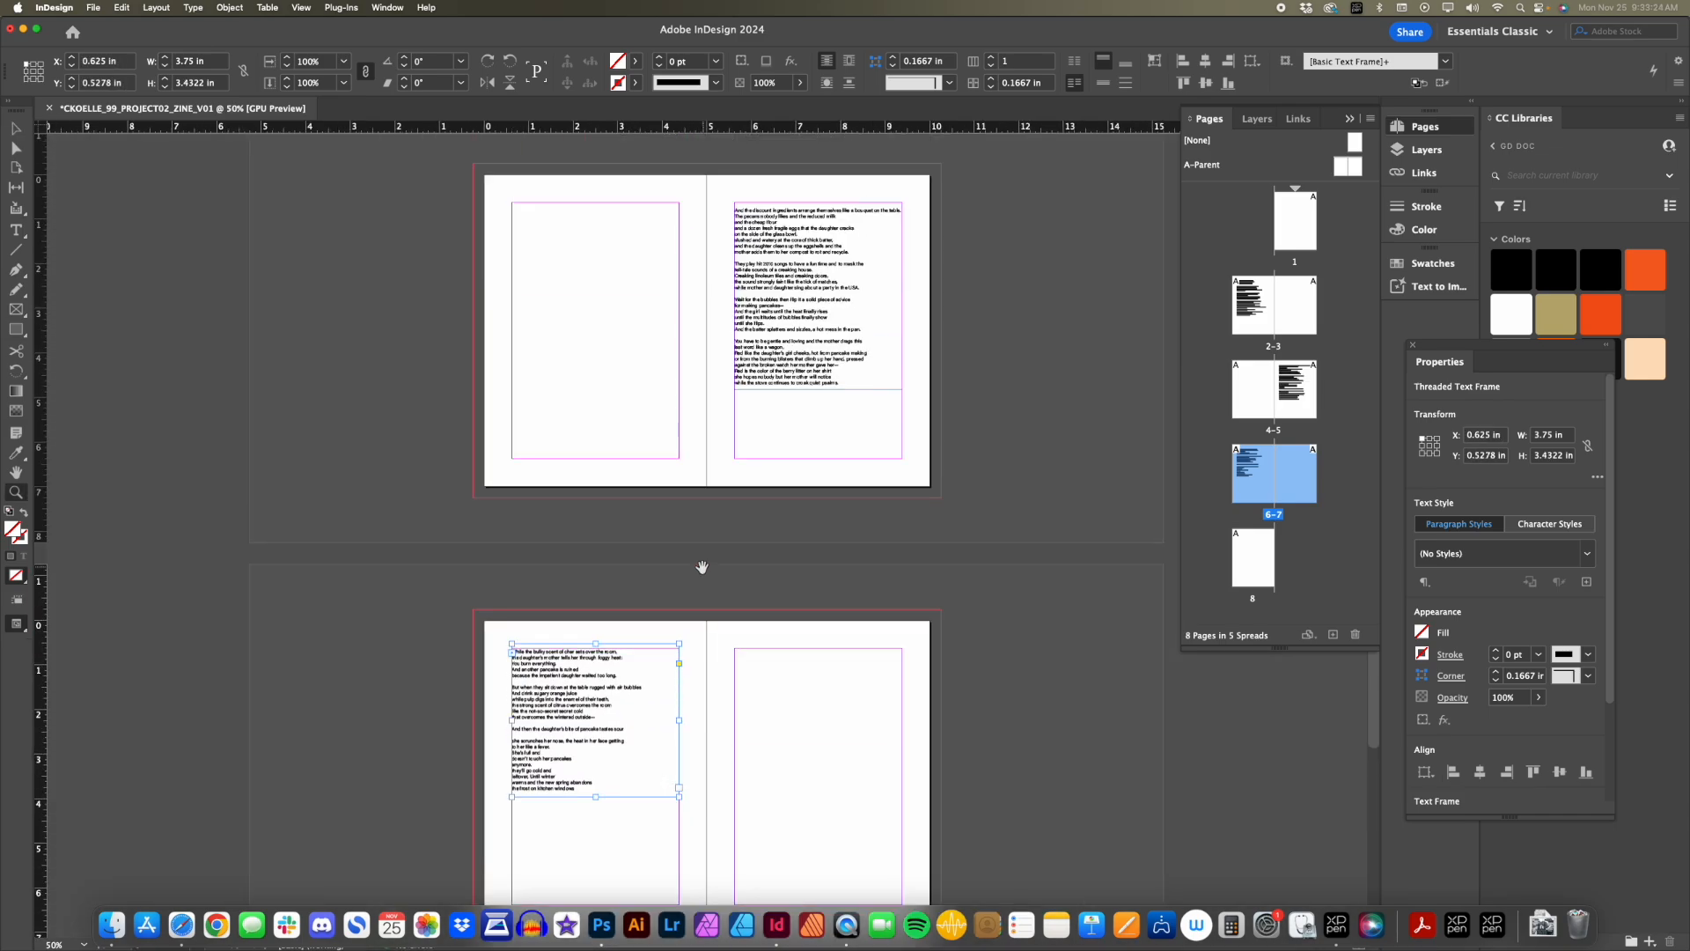
{"action": "scroll", "coordinate": [664, 592], "scroll_direction": "up", "scroll_amount": 3}
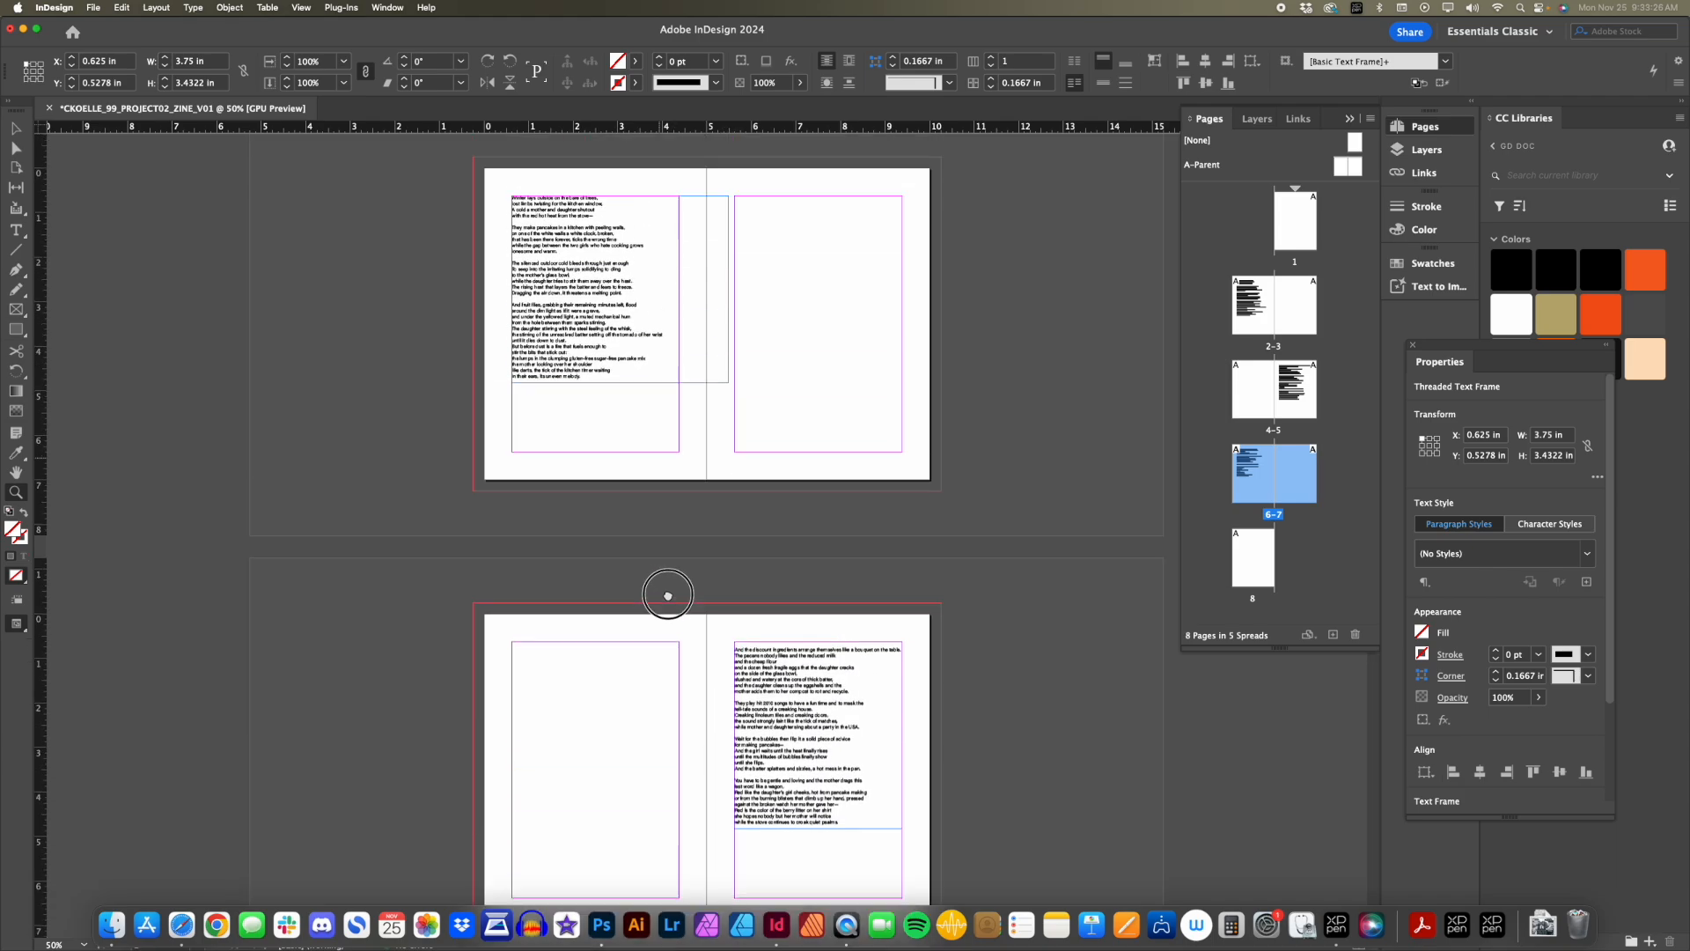
{"action": "scroll", "coordinate": [676, 645], "scroll_direction": "down", "scroll_amount": 2}
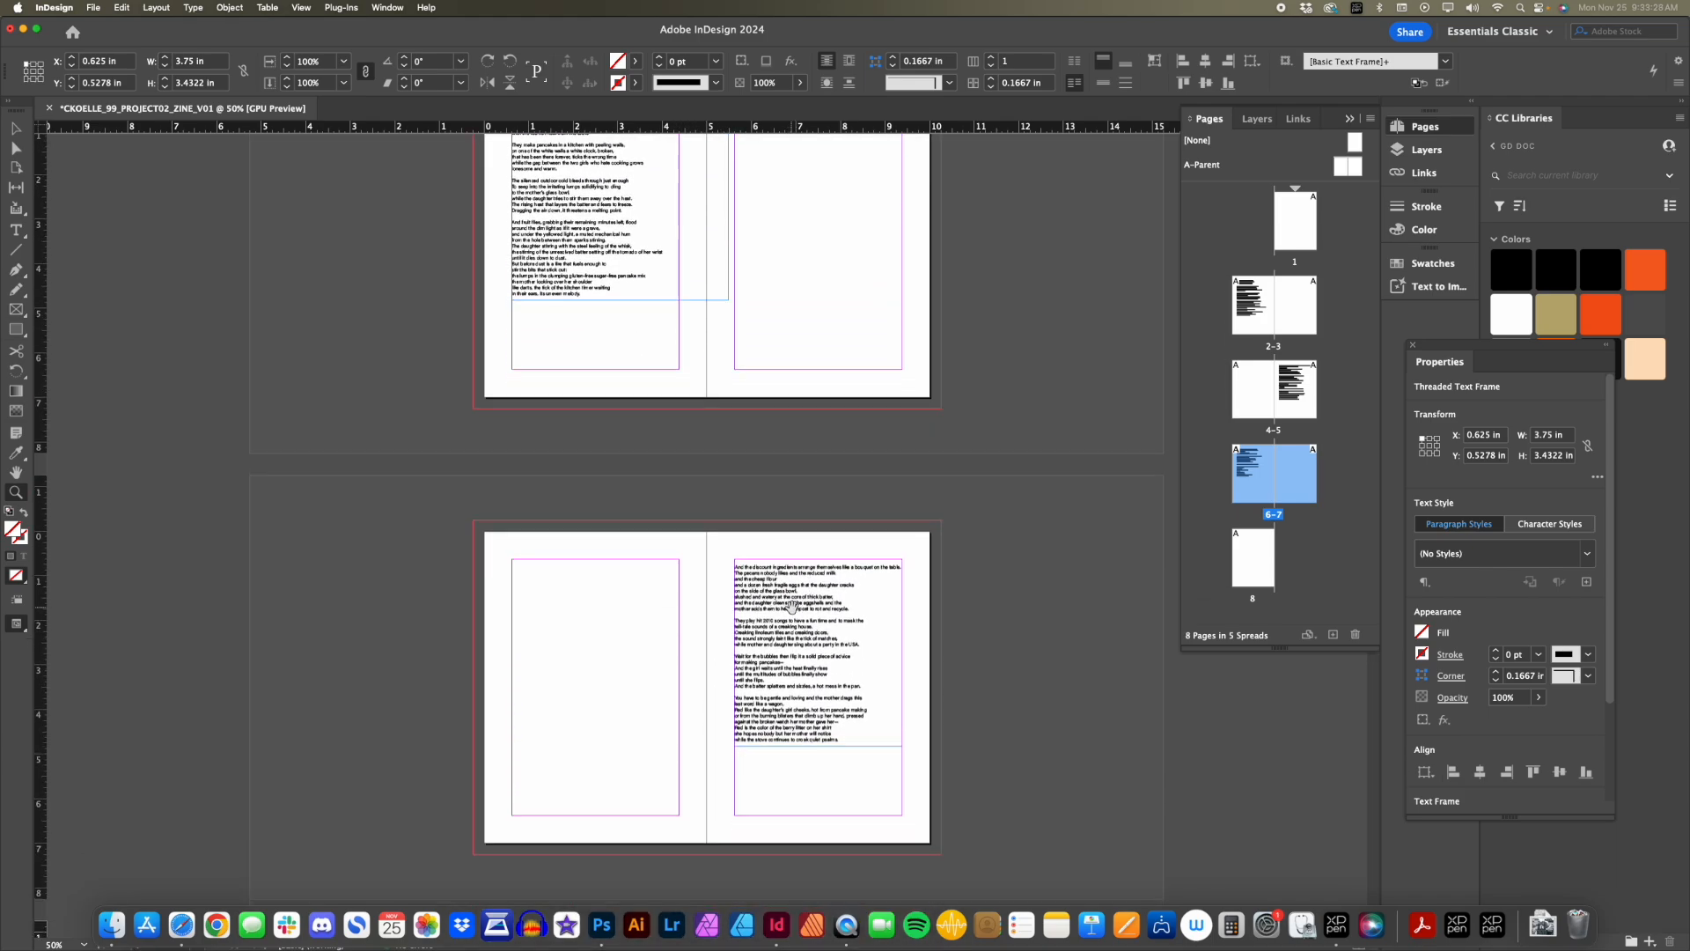
{"action": "left_click", "coordinate": [812, 583]}
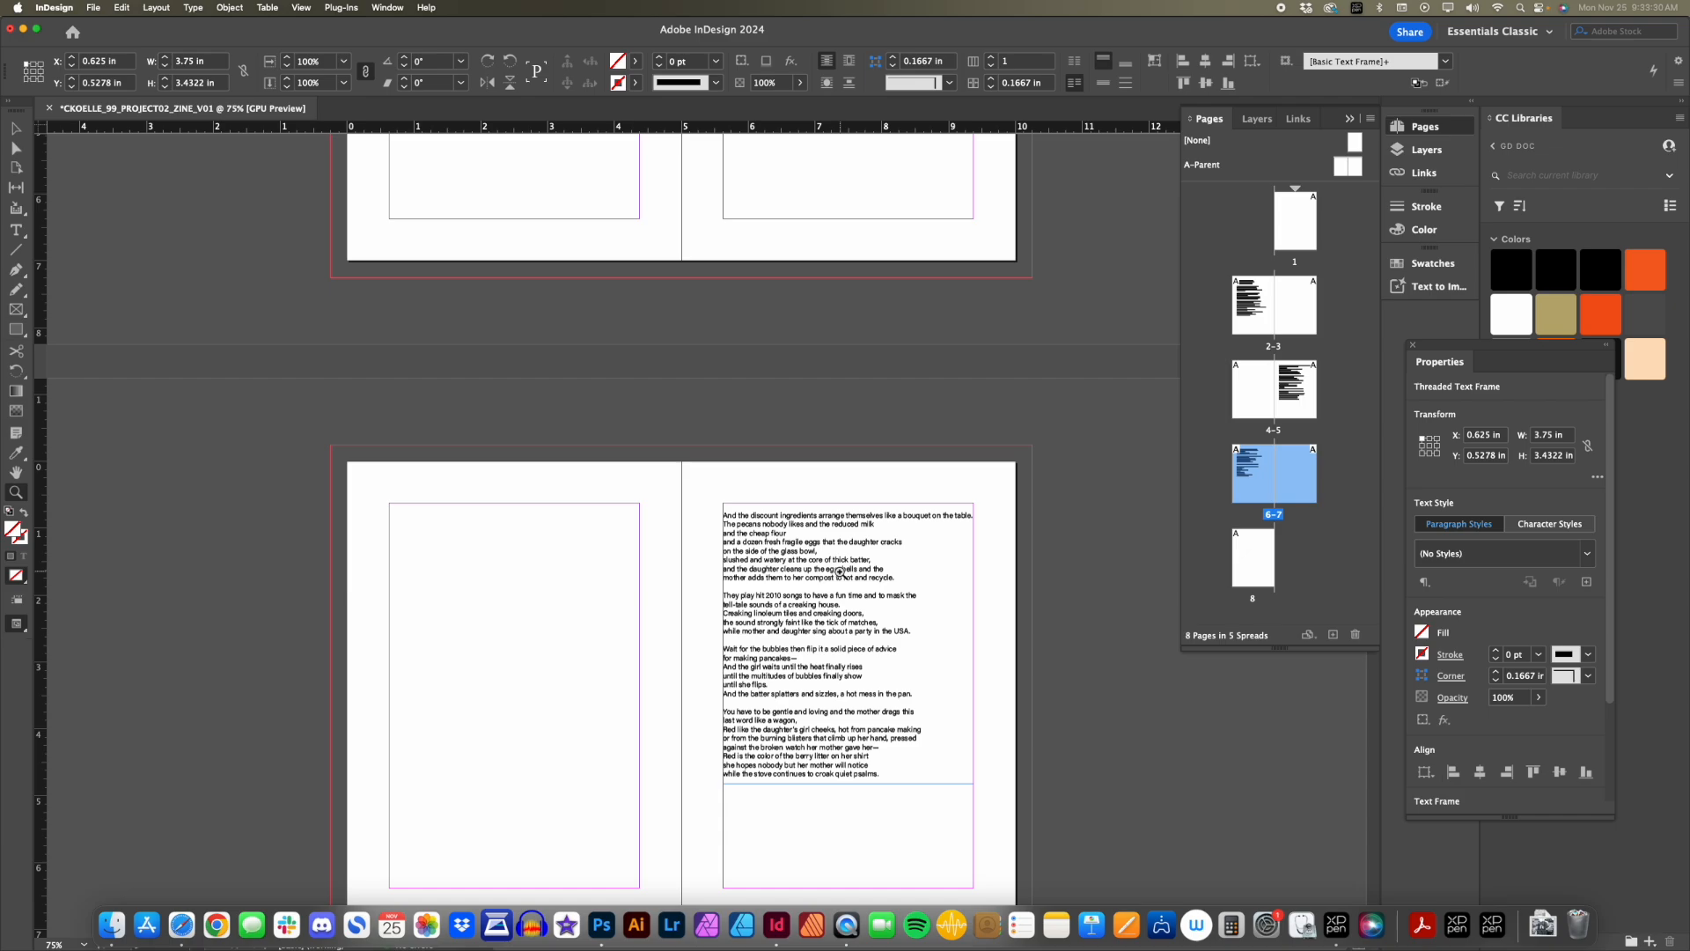
{"action": "left_click", "coordinate": [761, 533], "text": "alt"}
{"action": "left_click_drag", "start_coordinate": [755, 538], "coordinate": [719, 694]}
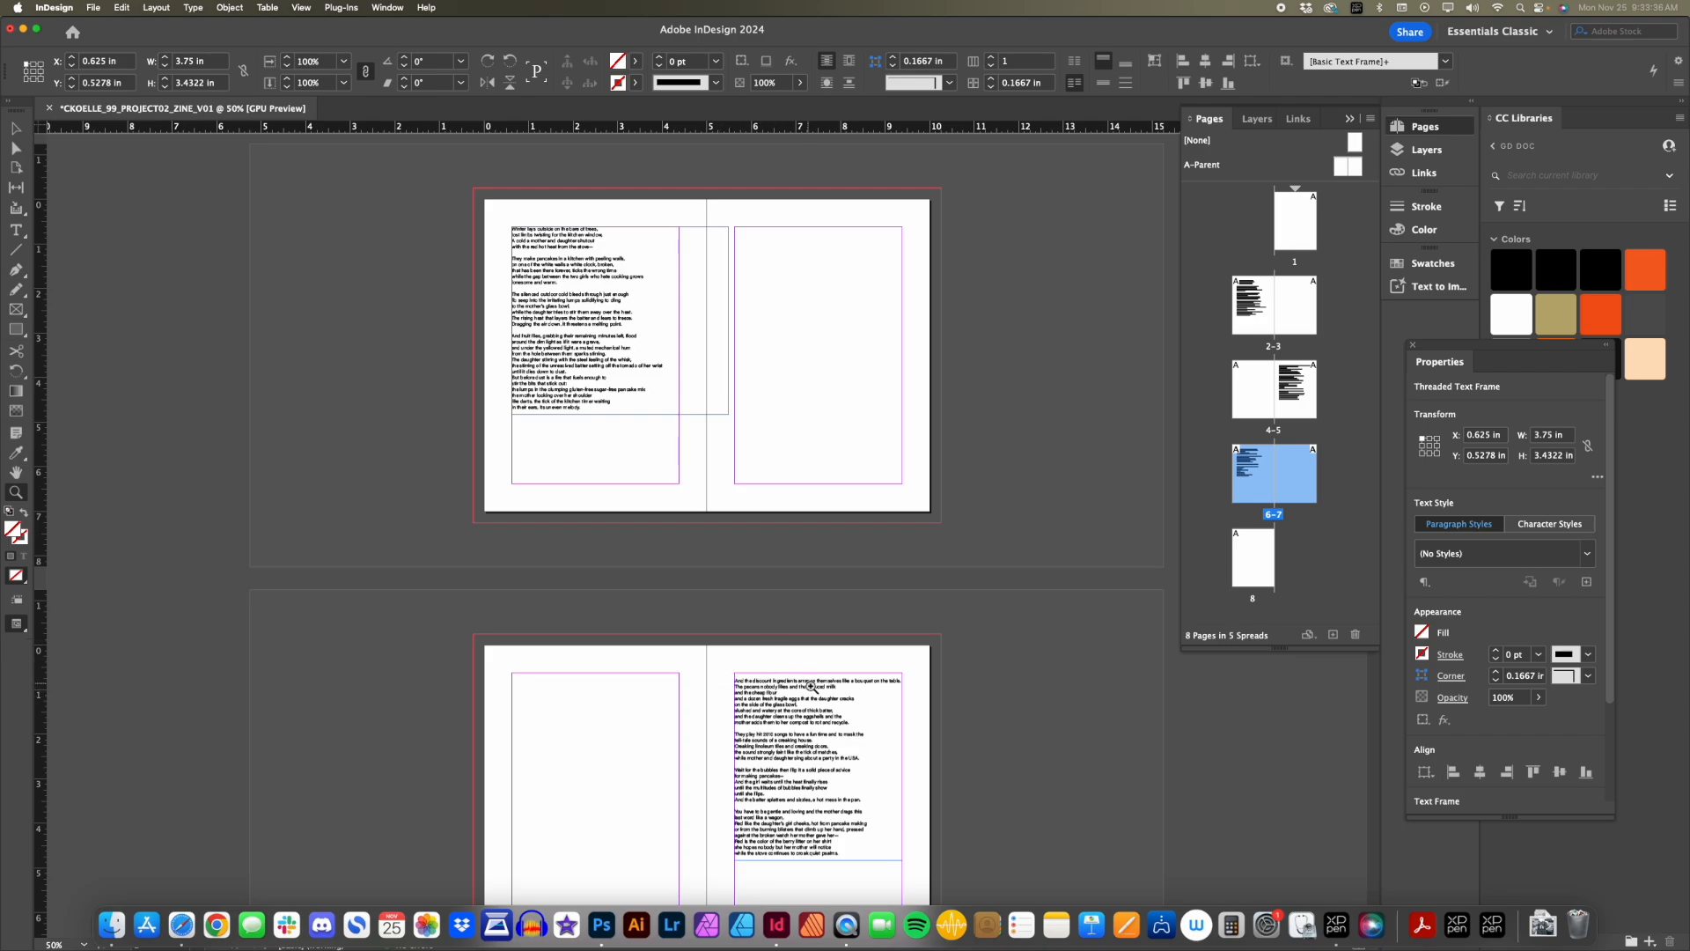
Narrow the page 2 text frame to 3.875 in wide, close to the page's outer text margin.
{"action": "key", "text": "v"}
{"action": "left_click", "coordinate": [592, 350]}
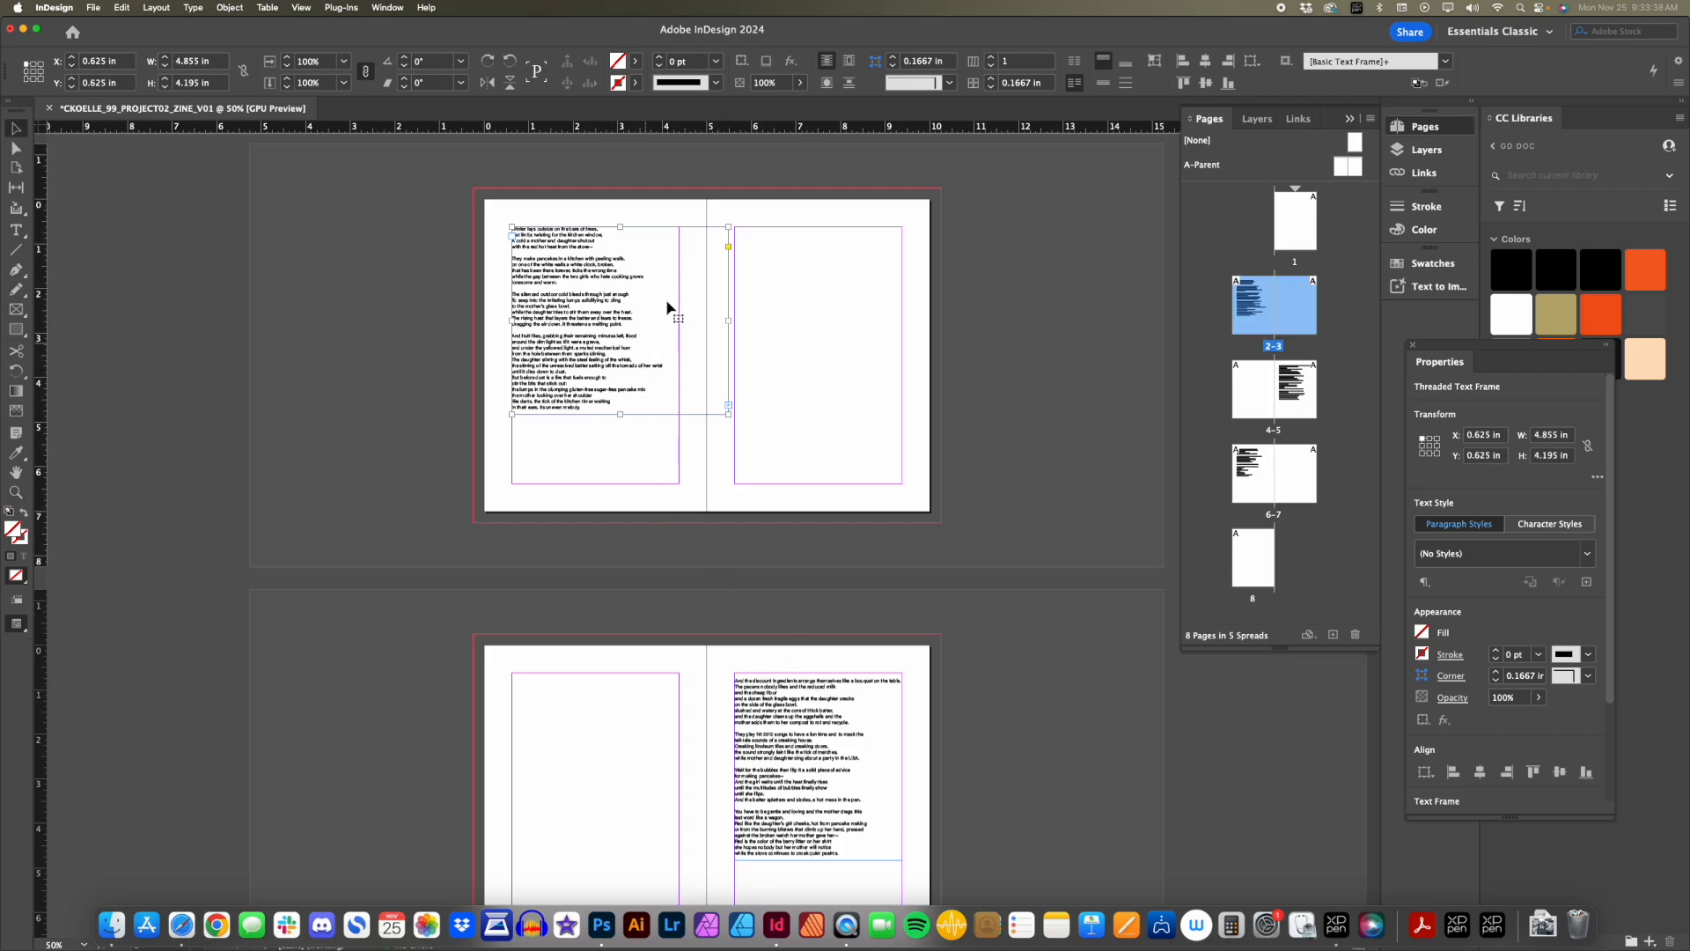
{"action": "left_click_drag", "start_coordinate": [723, 319], "coordinate": [685, 328]}
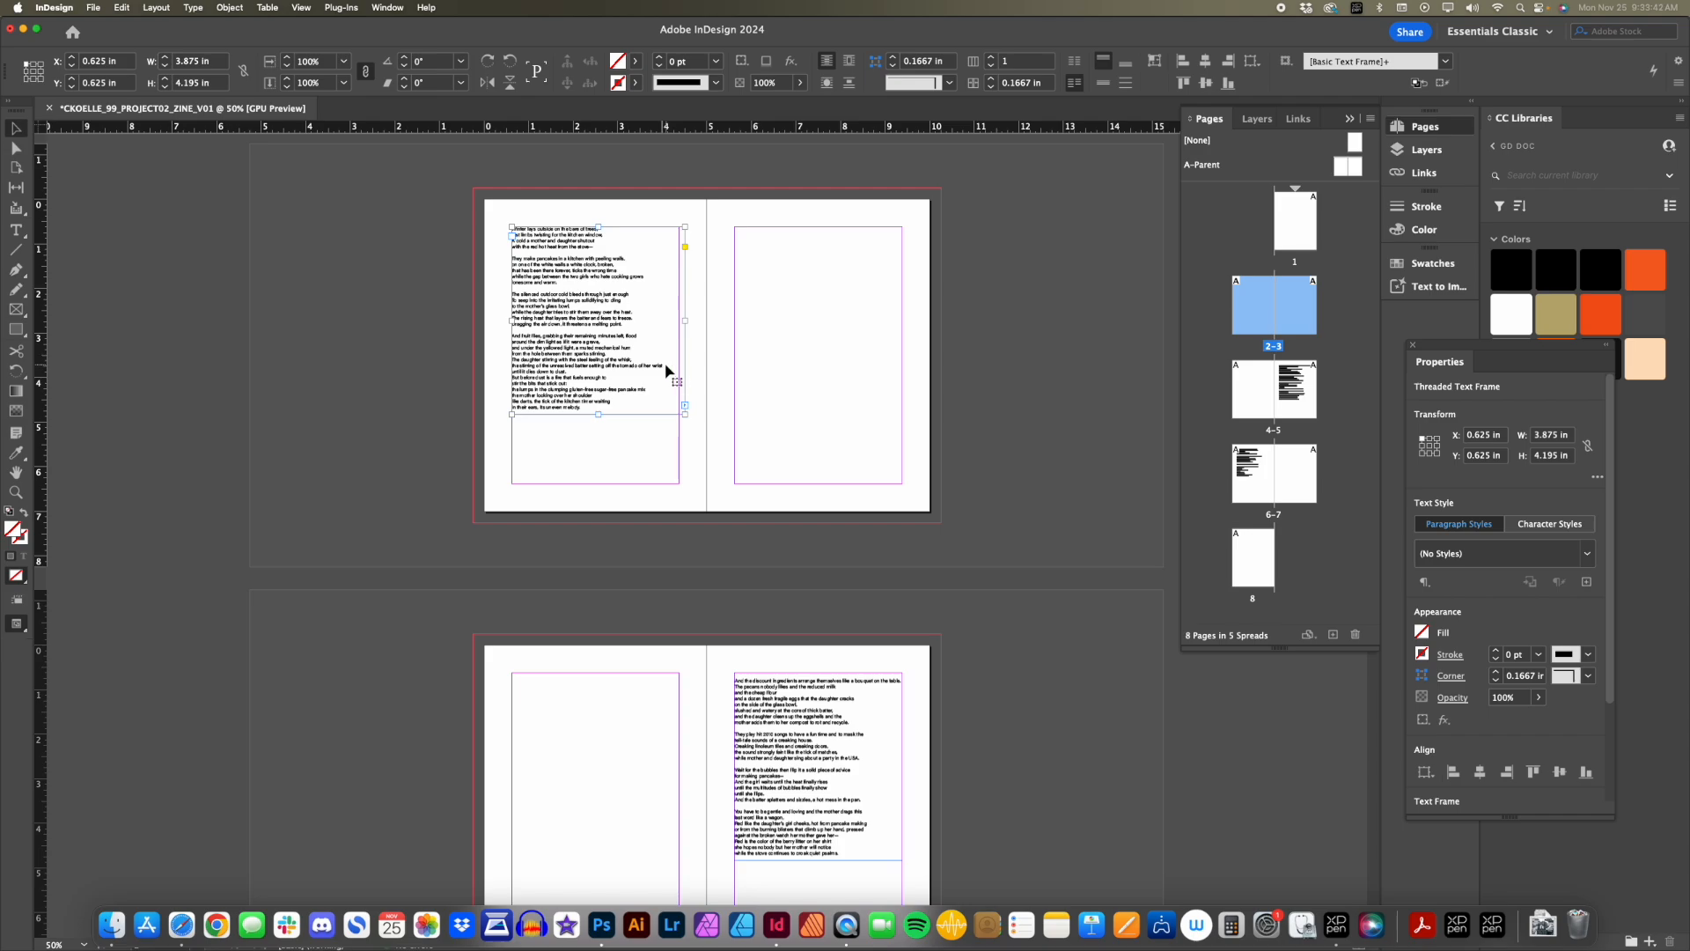
Check how the longest line of the poem fits within the width of the page 5 text frame.
{"action": "scroll", "coordinate": [885, 705], "scroll_direction": "down", "scroll_amount": 1}
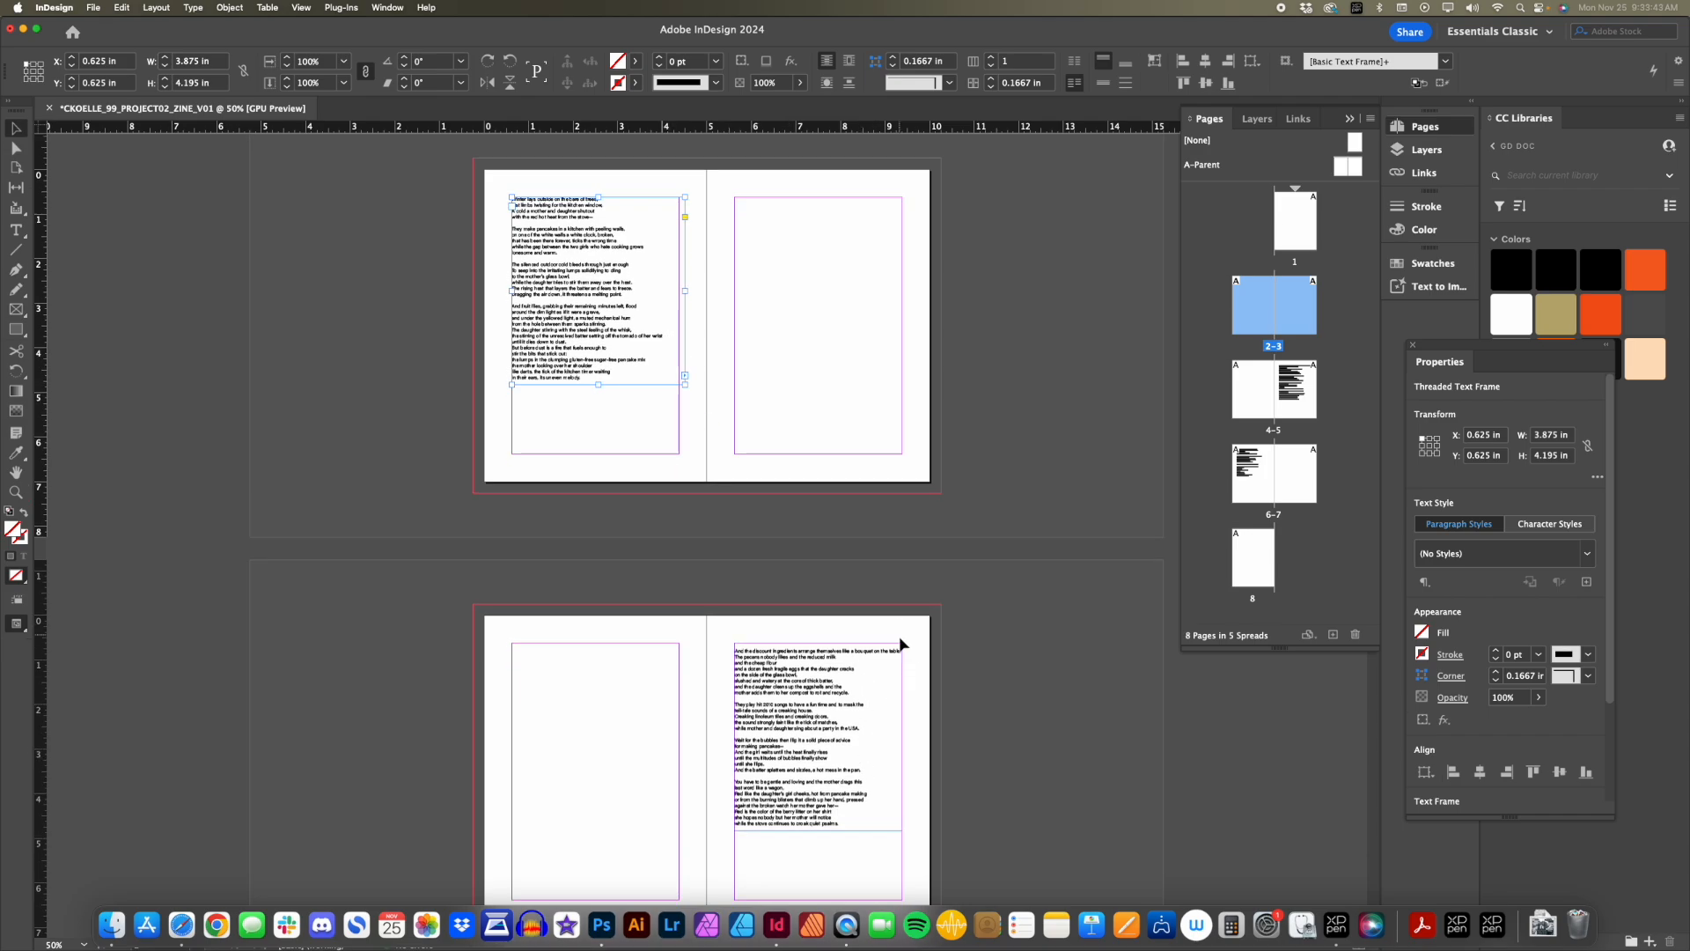
{"action": "triple_click", "coordinate": [807, 681]}
{"action": "scroll", "coordinate": [615, 724], "scroll_direction": "down", "scroll_amount": 10}
{"action": "scroll", "coordinate": [827, 451], "scroll_direction": "up", "scroll_amount": 5}
{"action": "key", "text": "Escape"}
{"action": "key", "text": "z"}
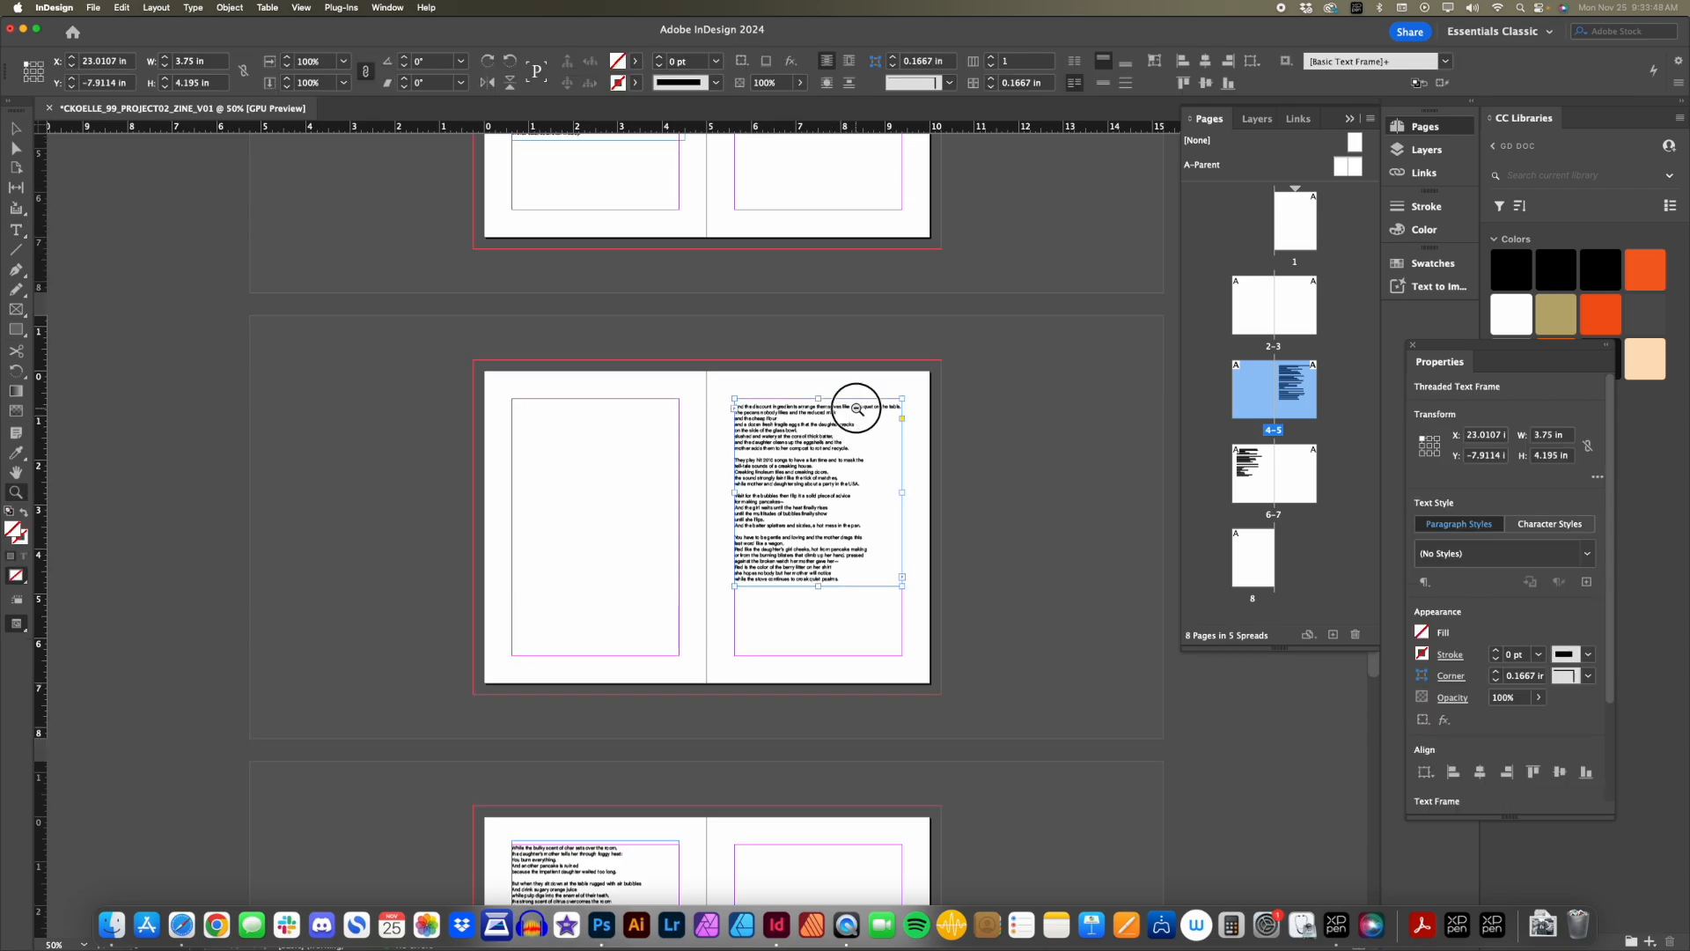
{"action": "left_click", "coordinate": [856, 408]}
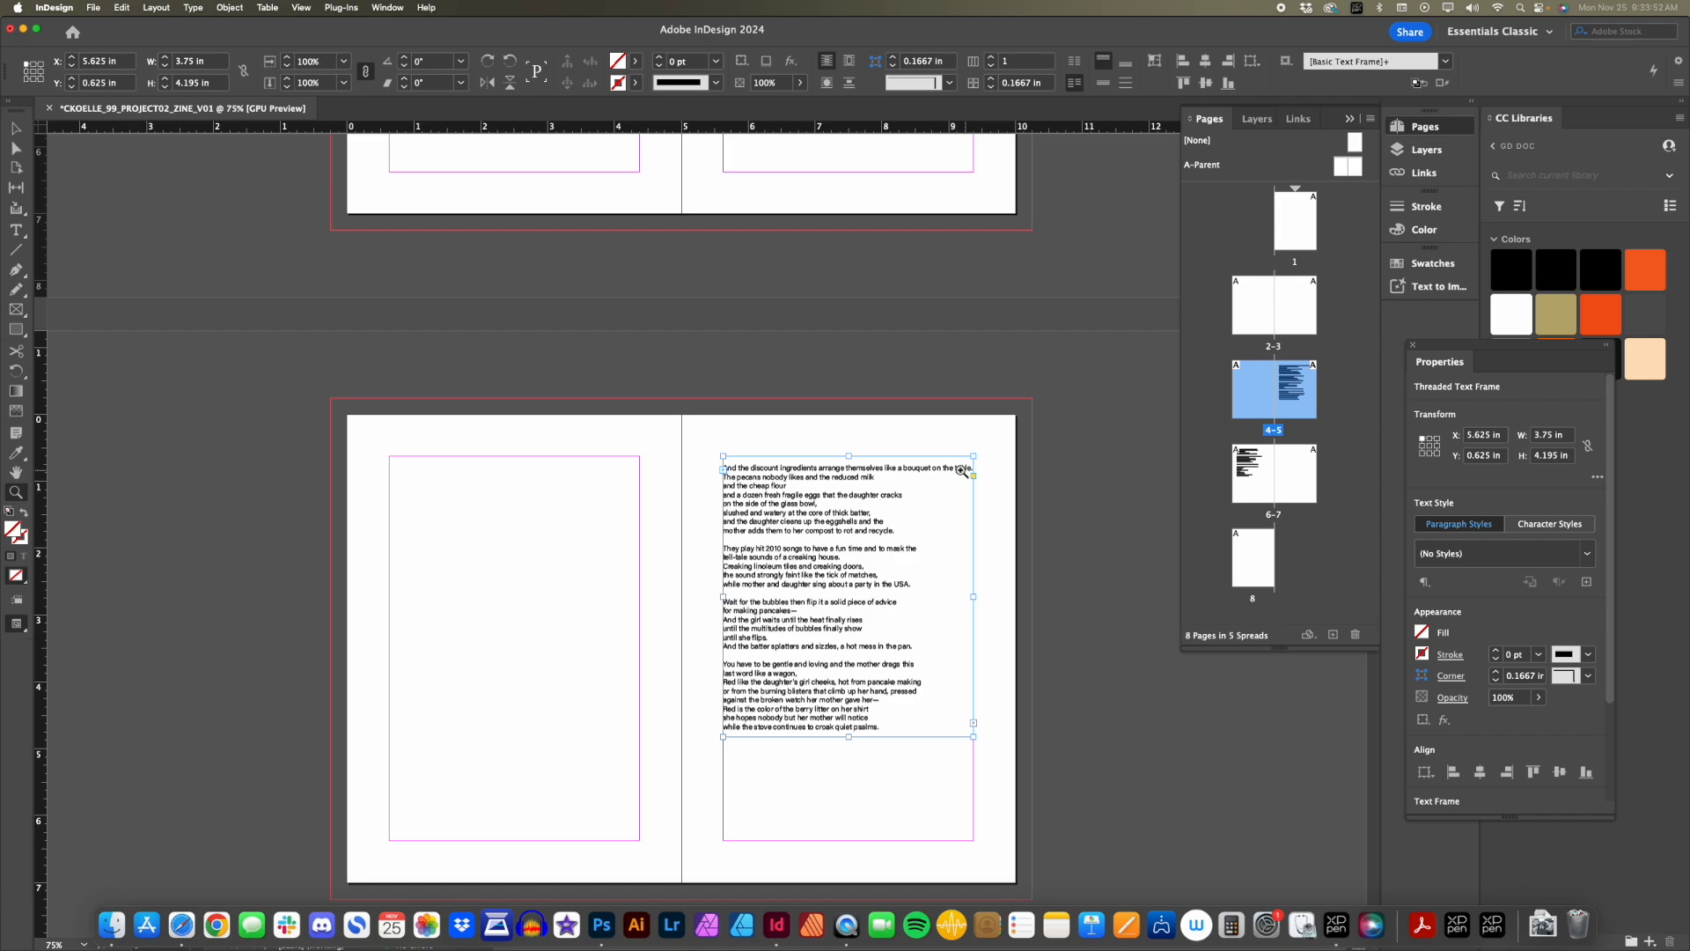
{"action": "left_click", "coordinate": [925, 471], "text": "alt"}
{"action": "key", "text": "v"}
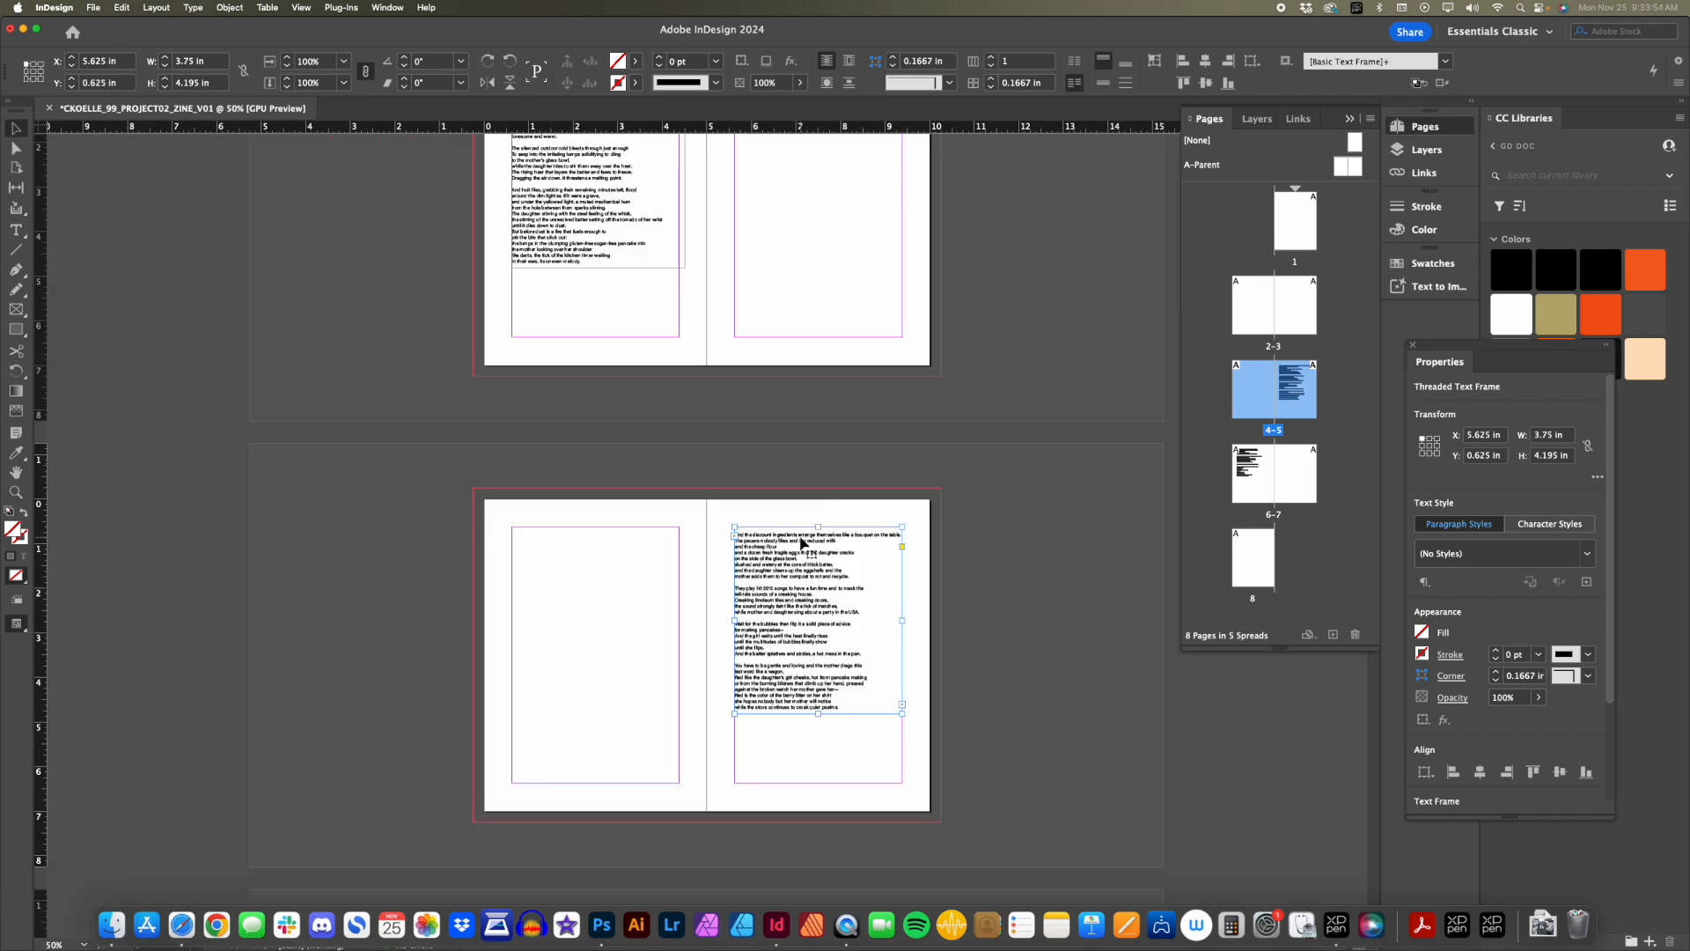
Select the whole threaded poem and increase its font size slightly.
{"action": "double_click", "coordinate": [792, 557]}
{"action": "key", "text": "super+a"}
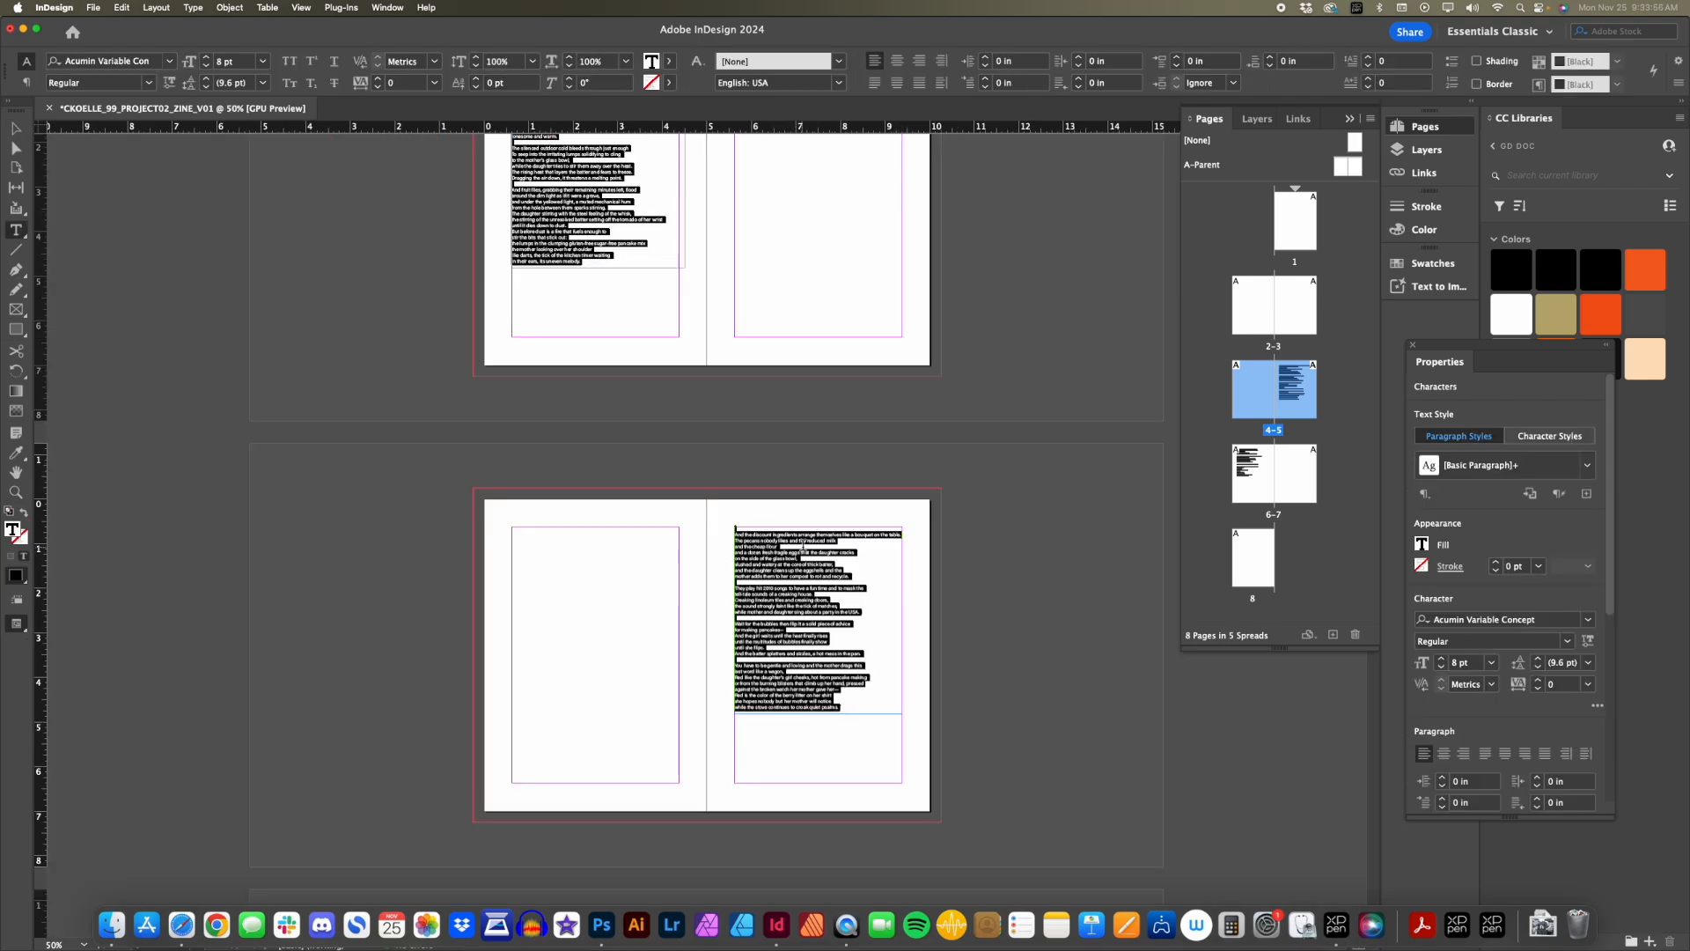
{"action": "double_click", "coordinate": [215, 61]}
{"action": "key", "text": "Return"}
{"action": "key", "text": "Escape"}
Widen the page 5 text frame to 4.195 in so its first long line stays unbroken, and preview the spread without guides.
{"action": "left_click", "coordinate": [801, 666]}
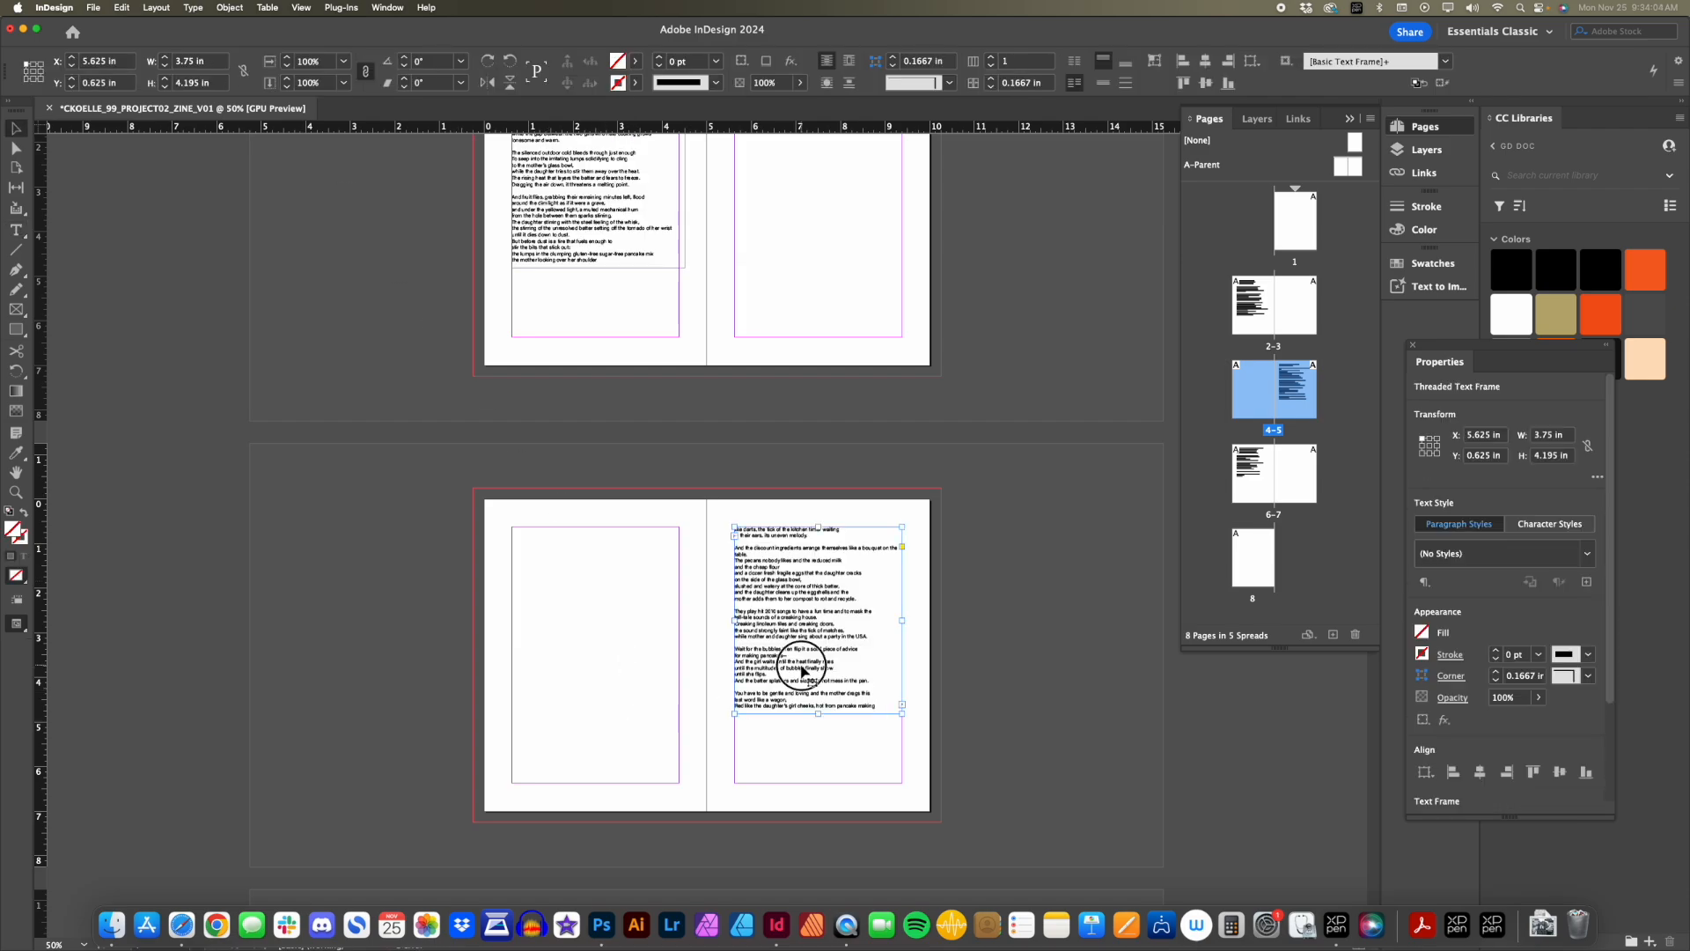
{"action": "left_click_drag", "start_coordinate": [902, 621], "coordinate": [921, 621]}
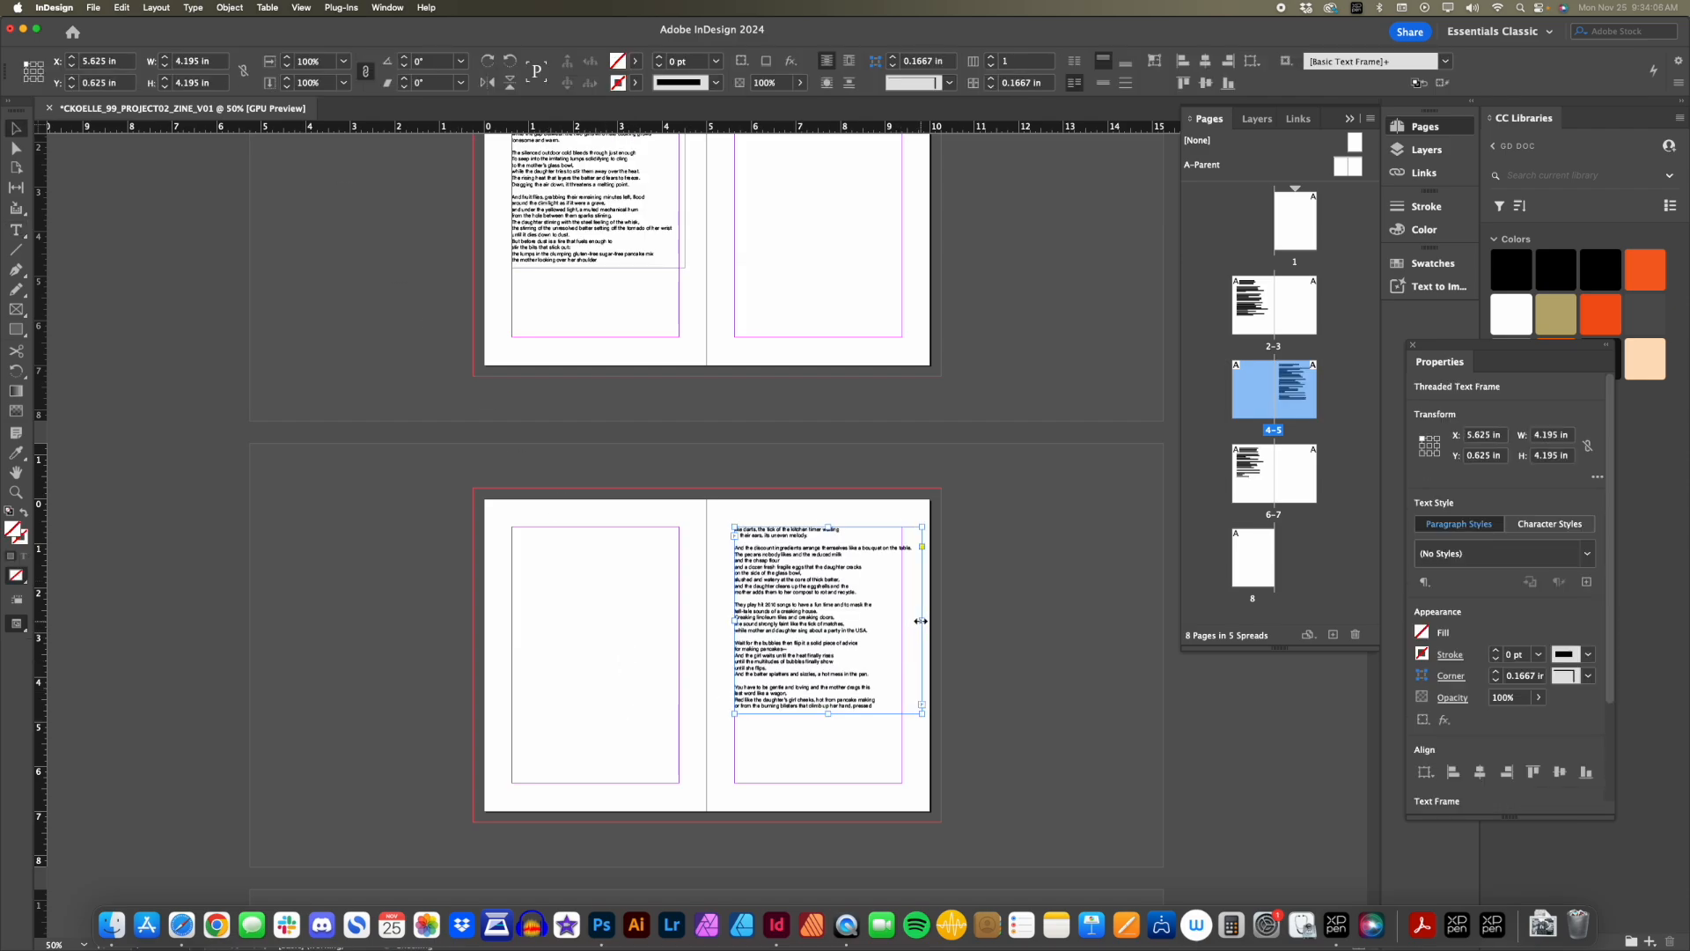
{"action": "left_click", "coordinate": [863, 569]}
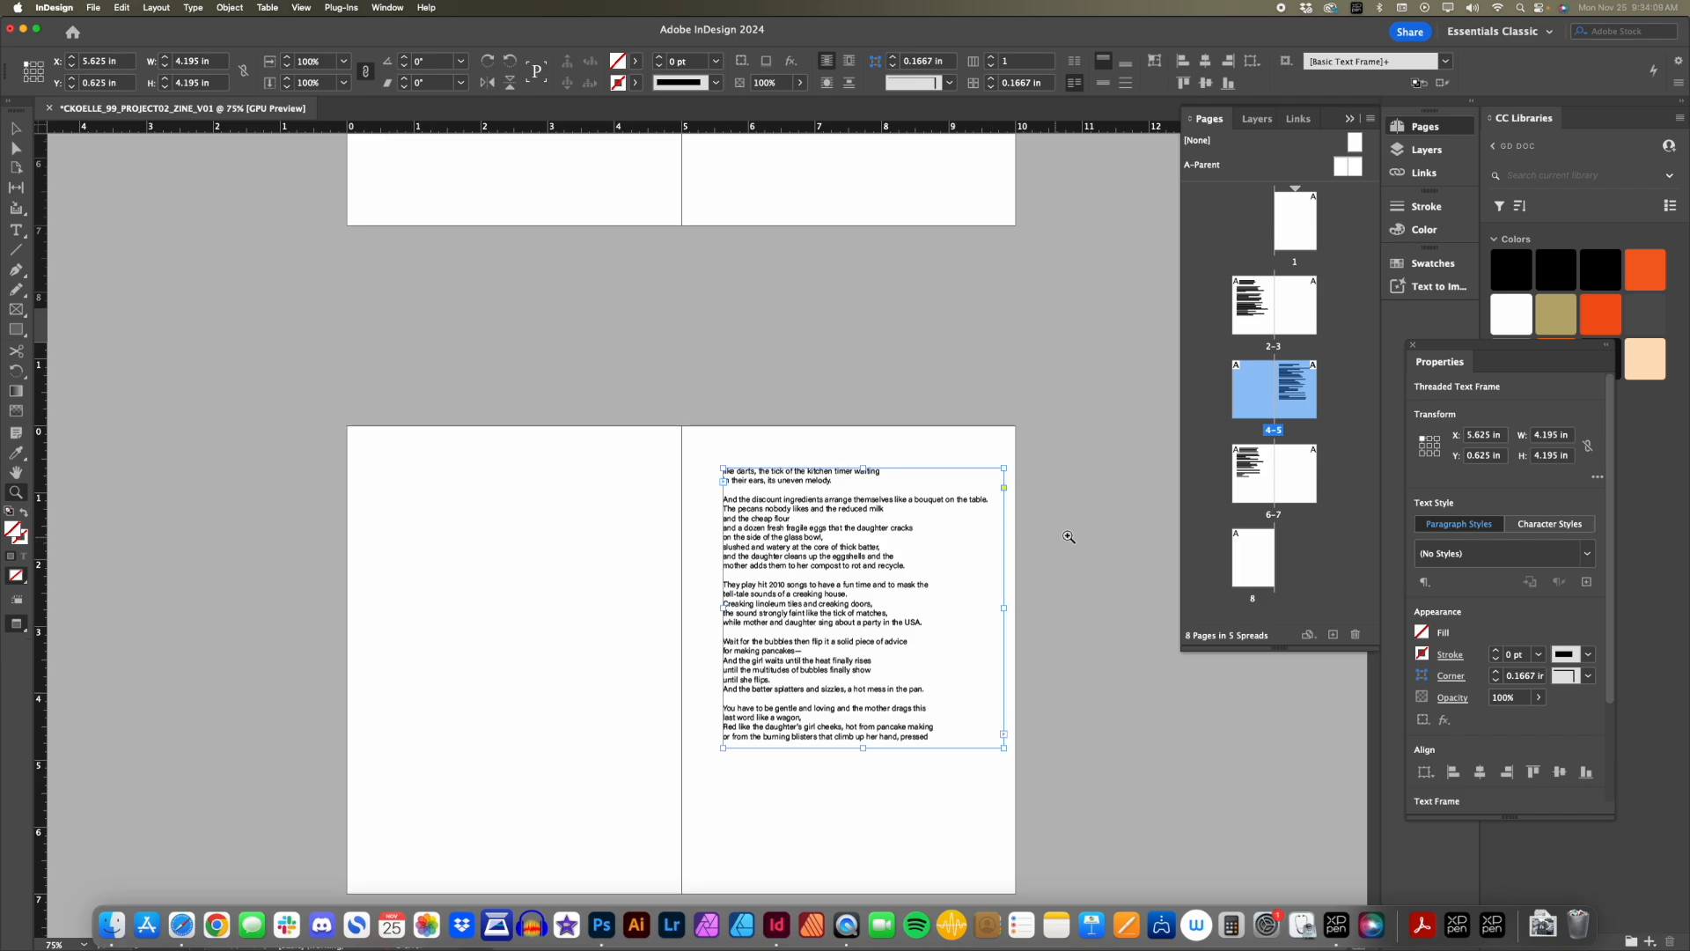
{"action": "left_click", "coordinate": [1080, 534]}
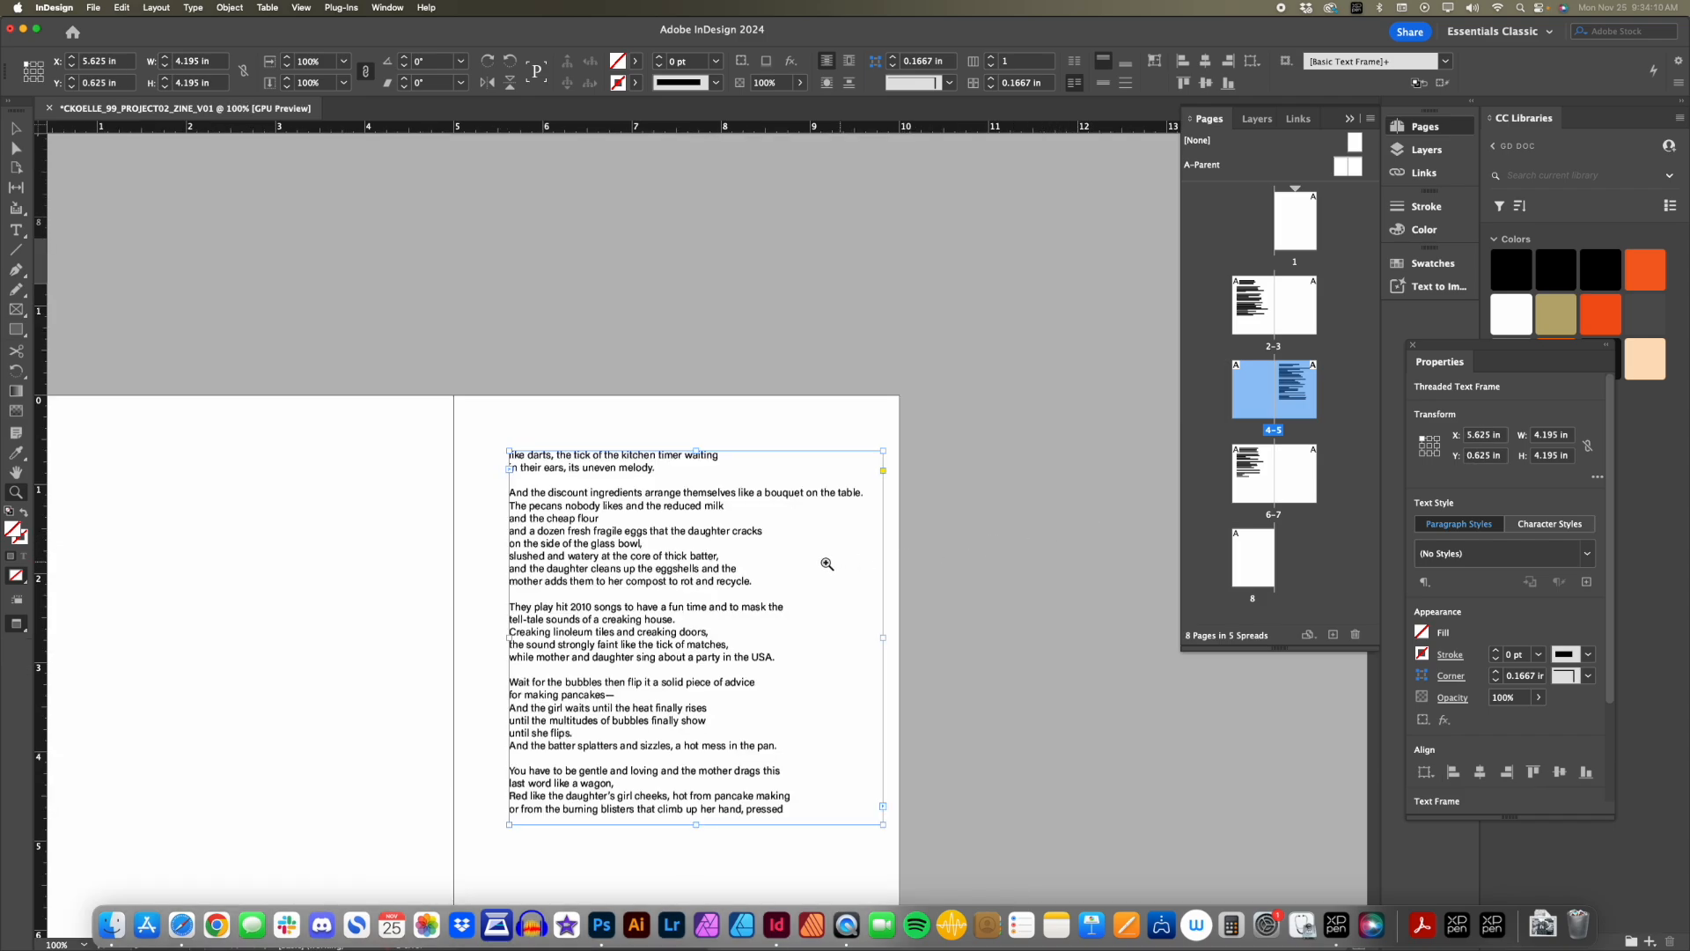
{"action": "left_click", "coordinate": [985, 540], "text": "alt"}
{"action": "key", "text": "v"}
{"action": "left_click", "coordinate": [1118, 562]}
{"action": "left_click_drag", "start_coordinate": [1074, 582], "coordinate": [1074, 496]}
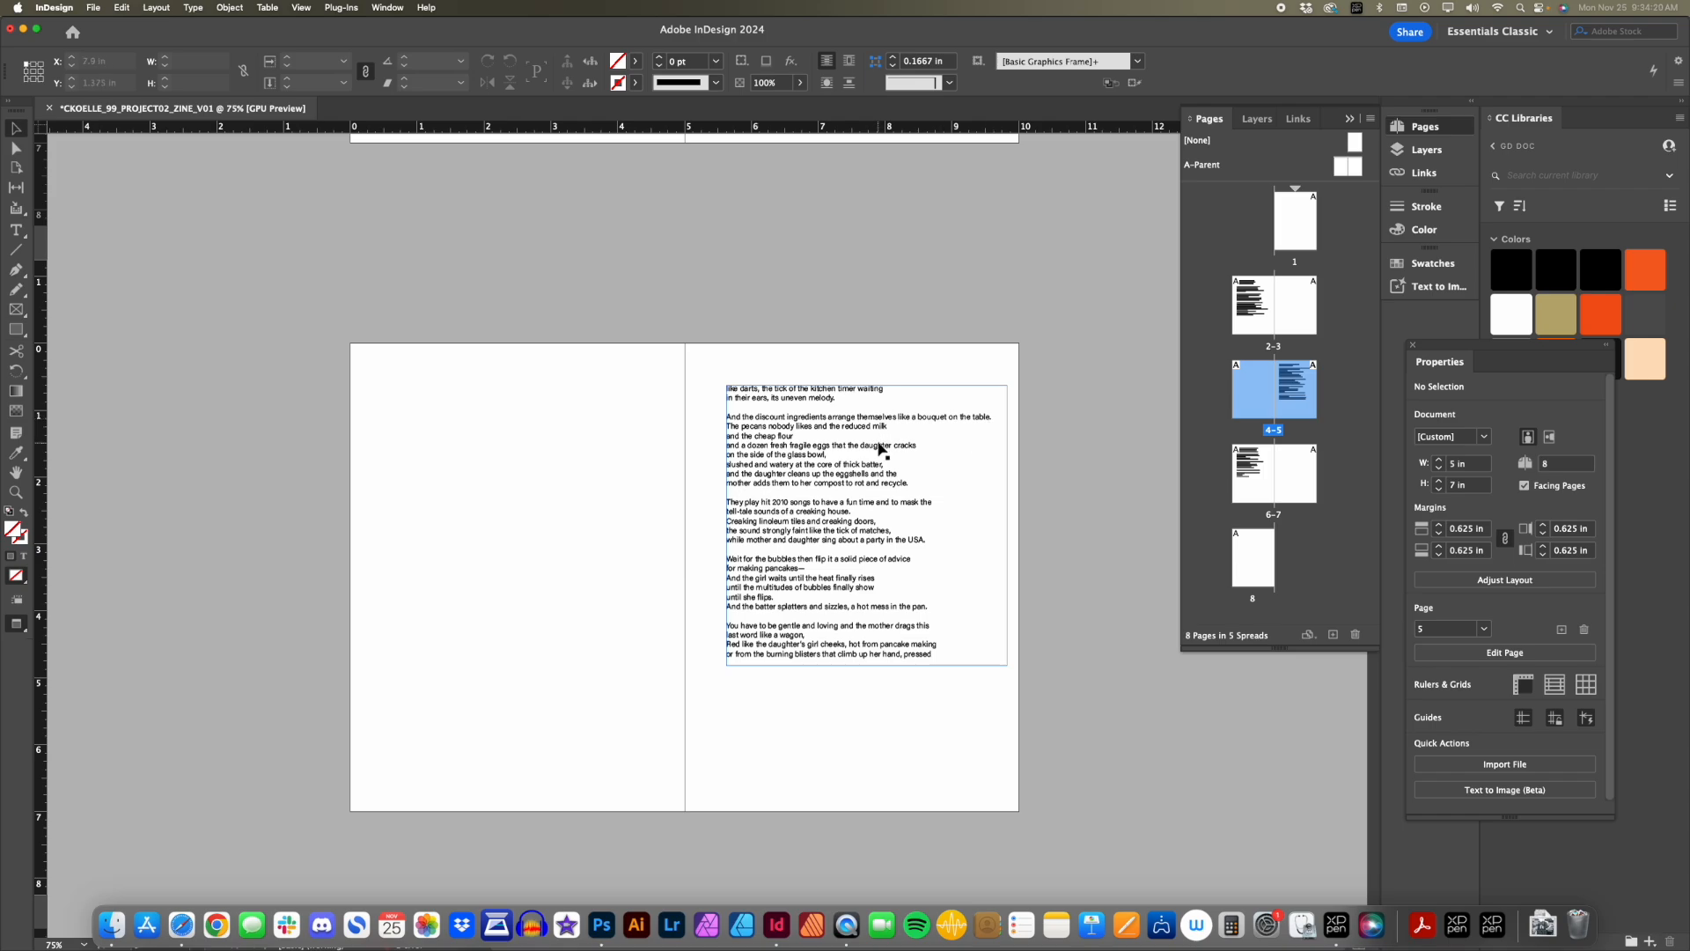
{"action": "scroll", "coordinate": [881, 449], "scroll_direction": "down", "scroll_amount": 5}
{"action": "scroll", "coordinate": [881, 449], "scroll_direction": "up", "scroll_amount": 5}
{"action": "left_click", "coordinate": [924, 427]}
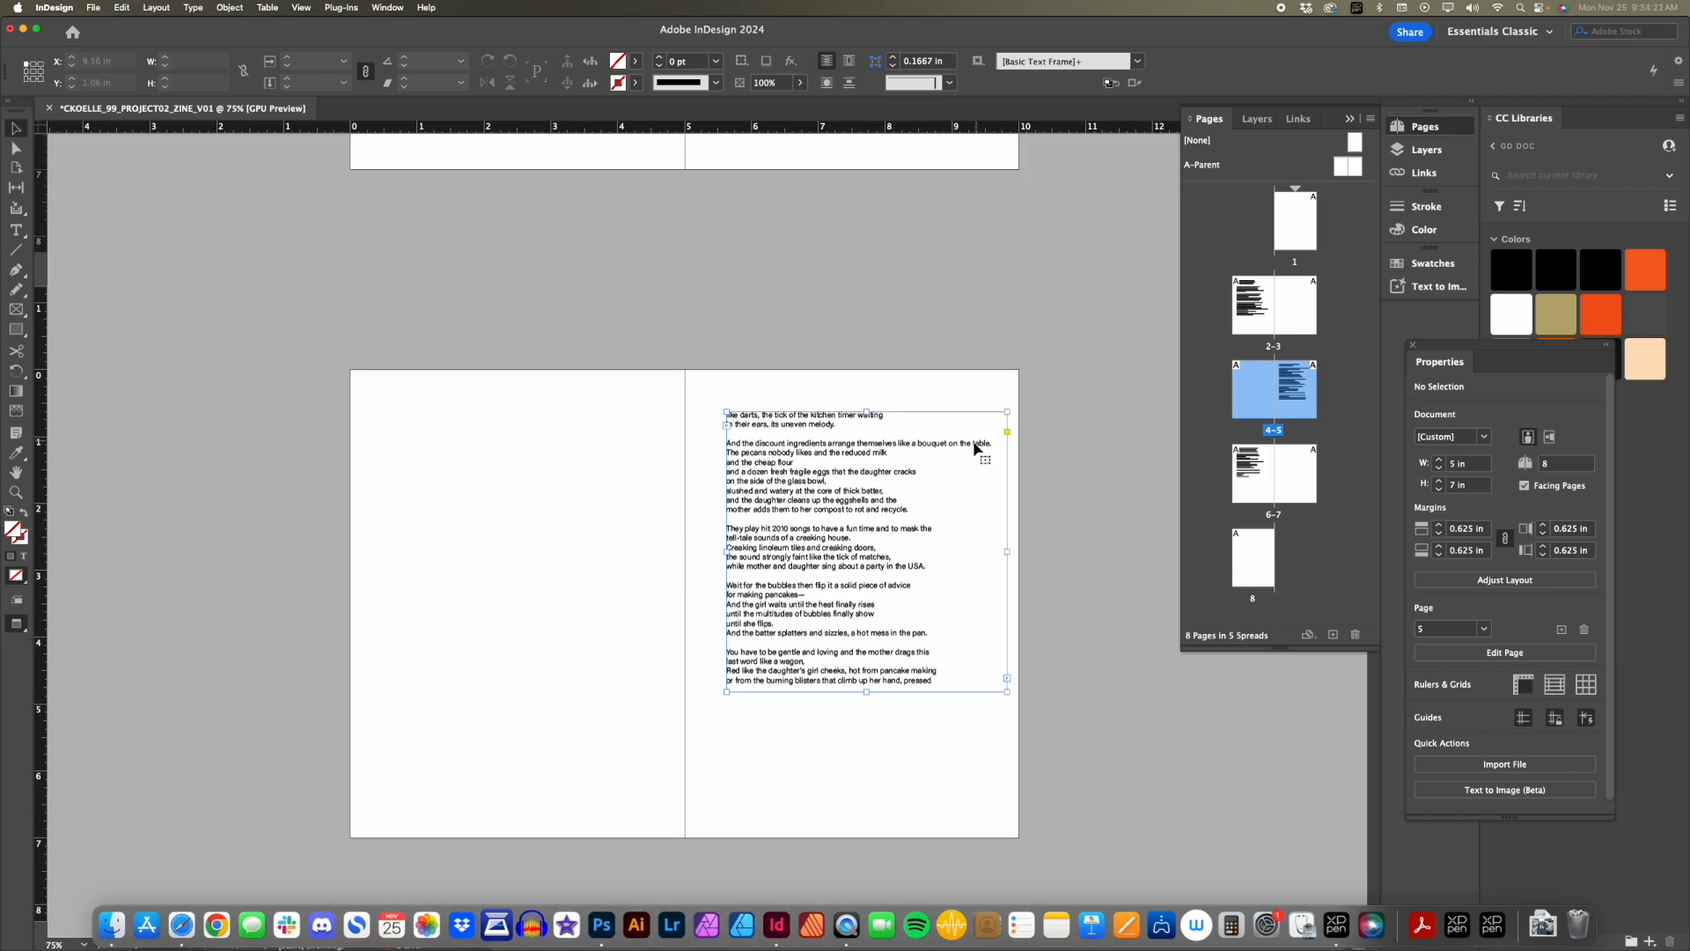
{"action": "left_click_drag", "start_coordinate": [977, 449], "coordinate": [999, 449]}
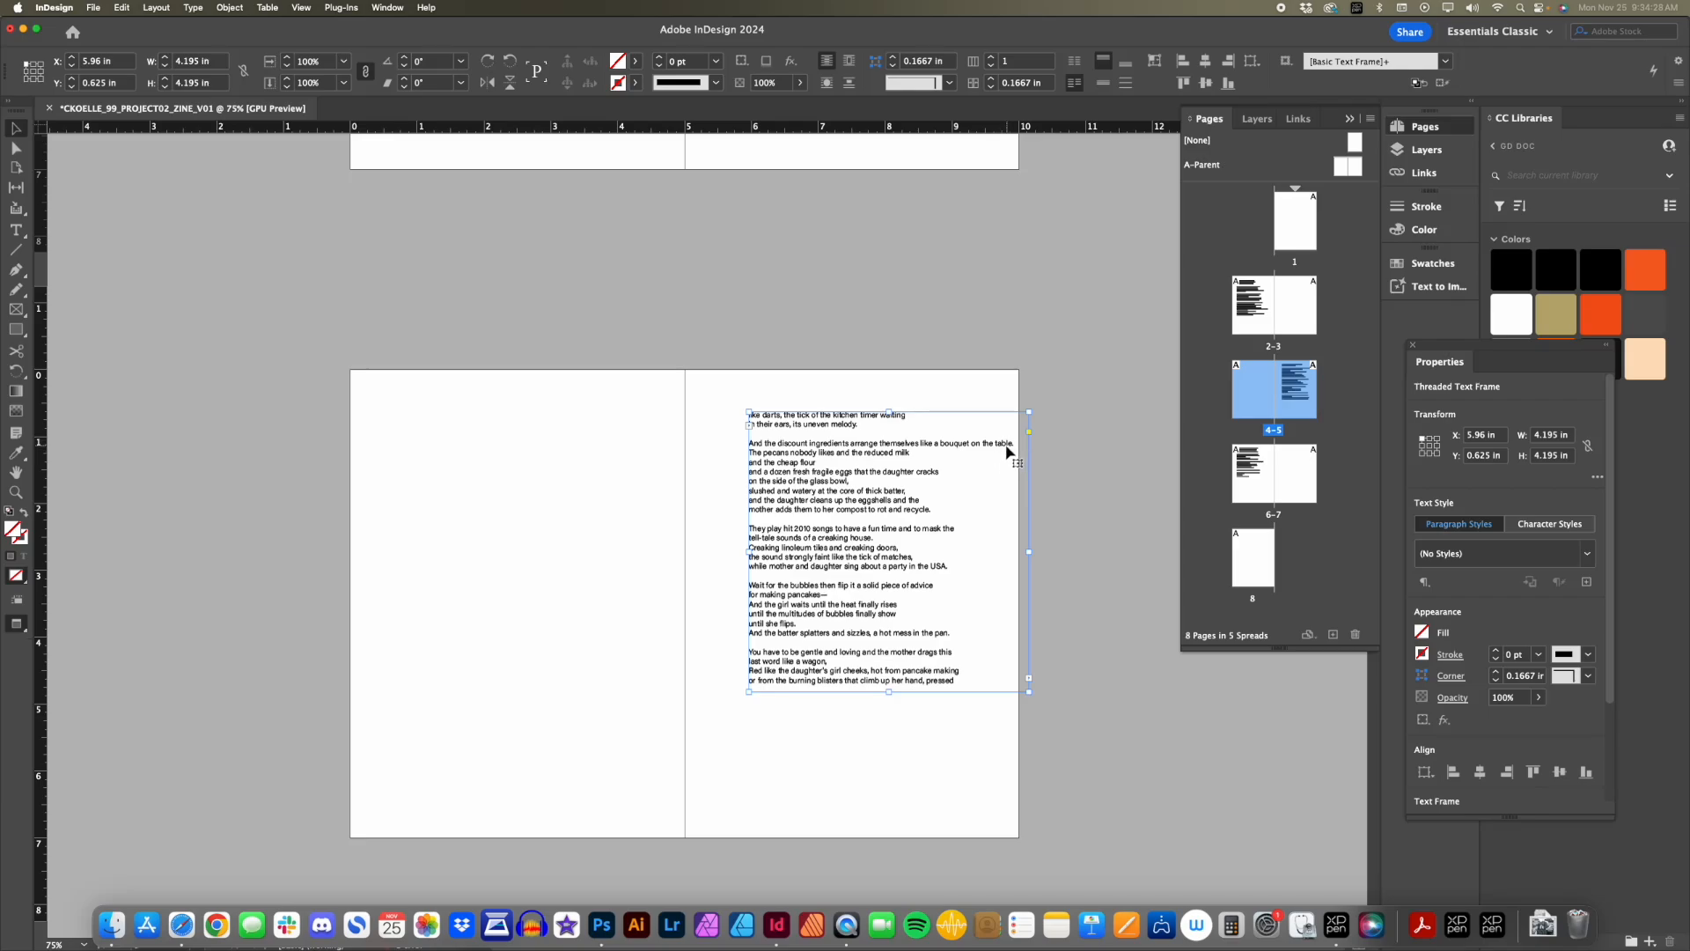
{"action": "key", "text": "super+z"}
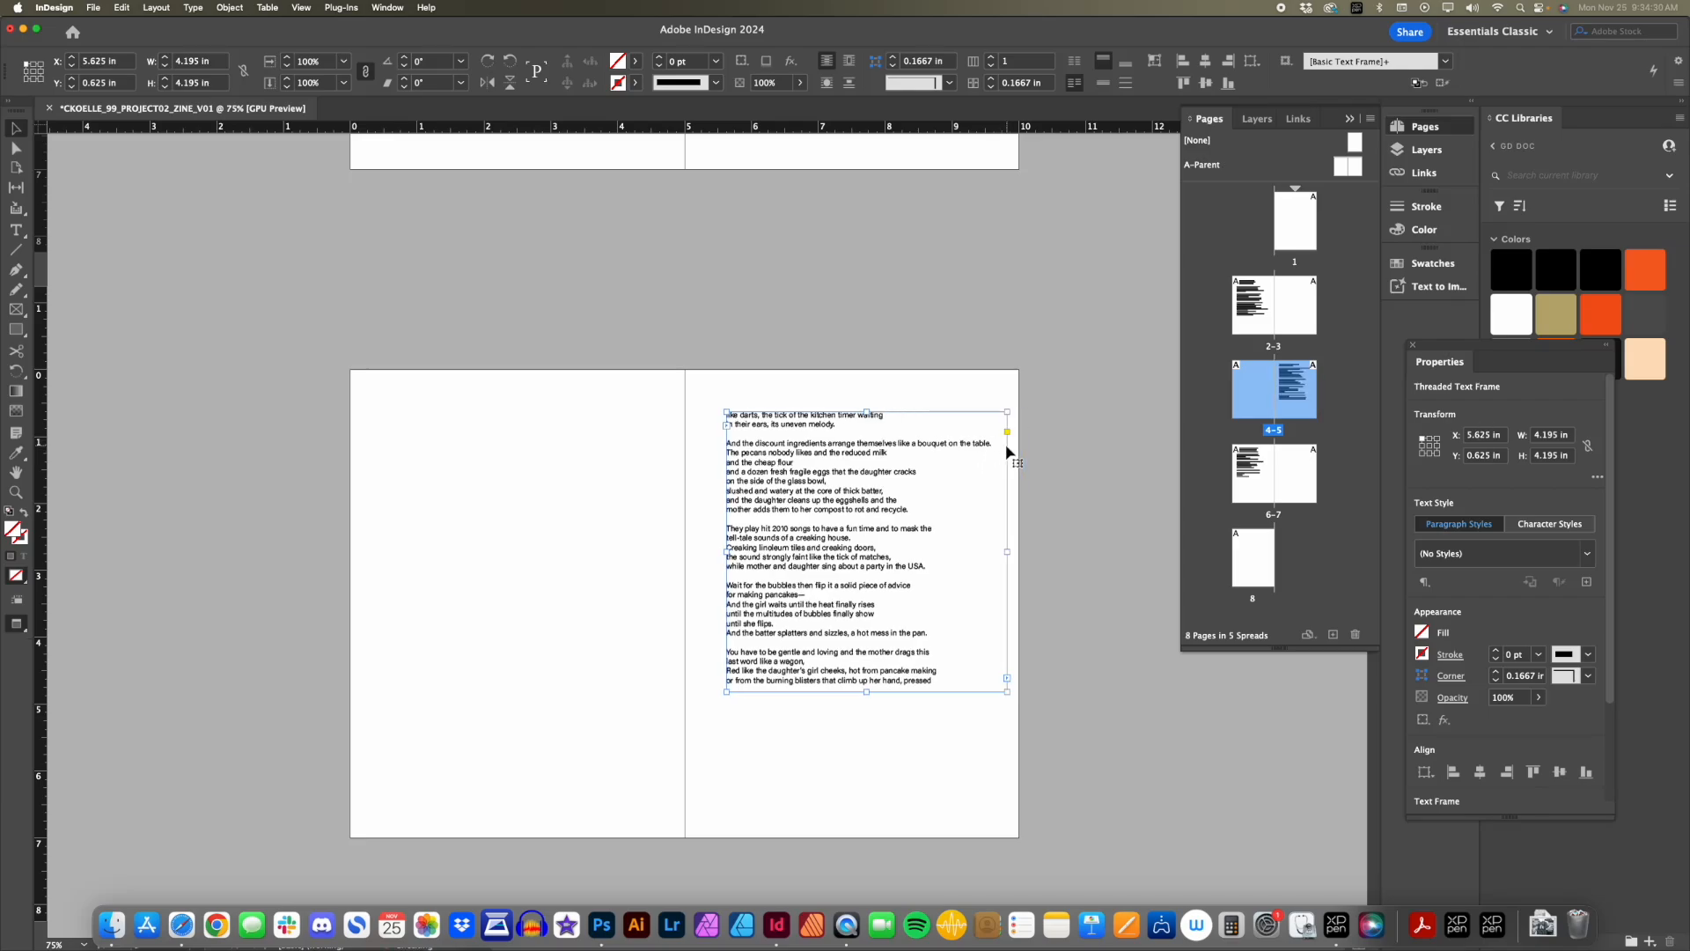
Review in preview how the enlarged poem text flows from page to page across pages 2, 5 and 6.
{"action": "scroll", "coordinate": [964, 491], "scroll_direction": "down", "scroll_amount": 5}
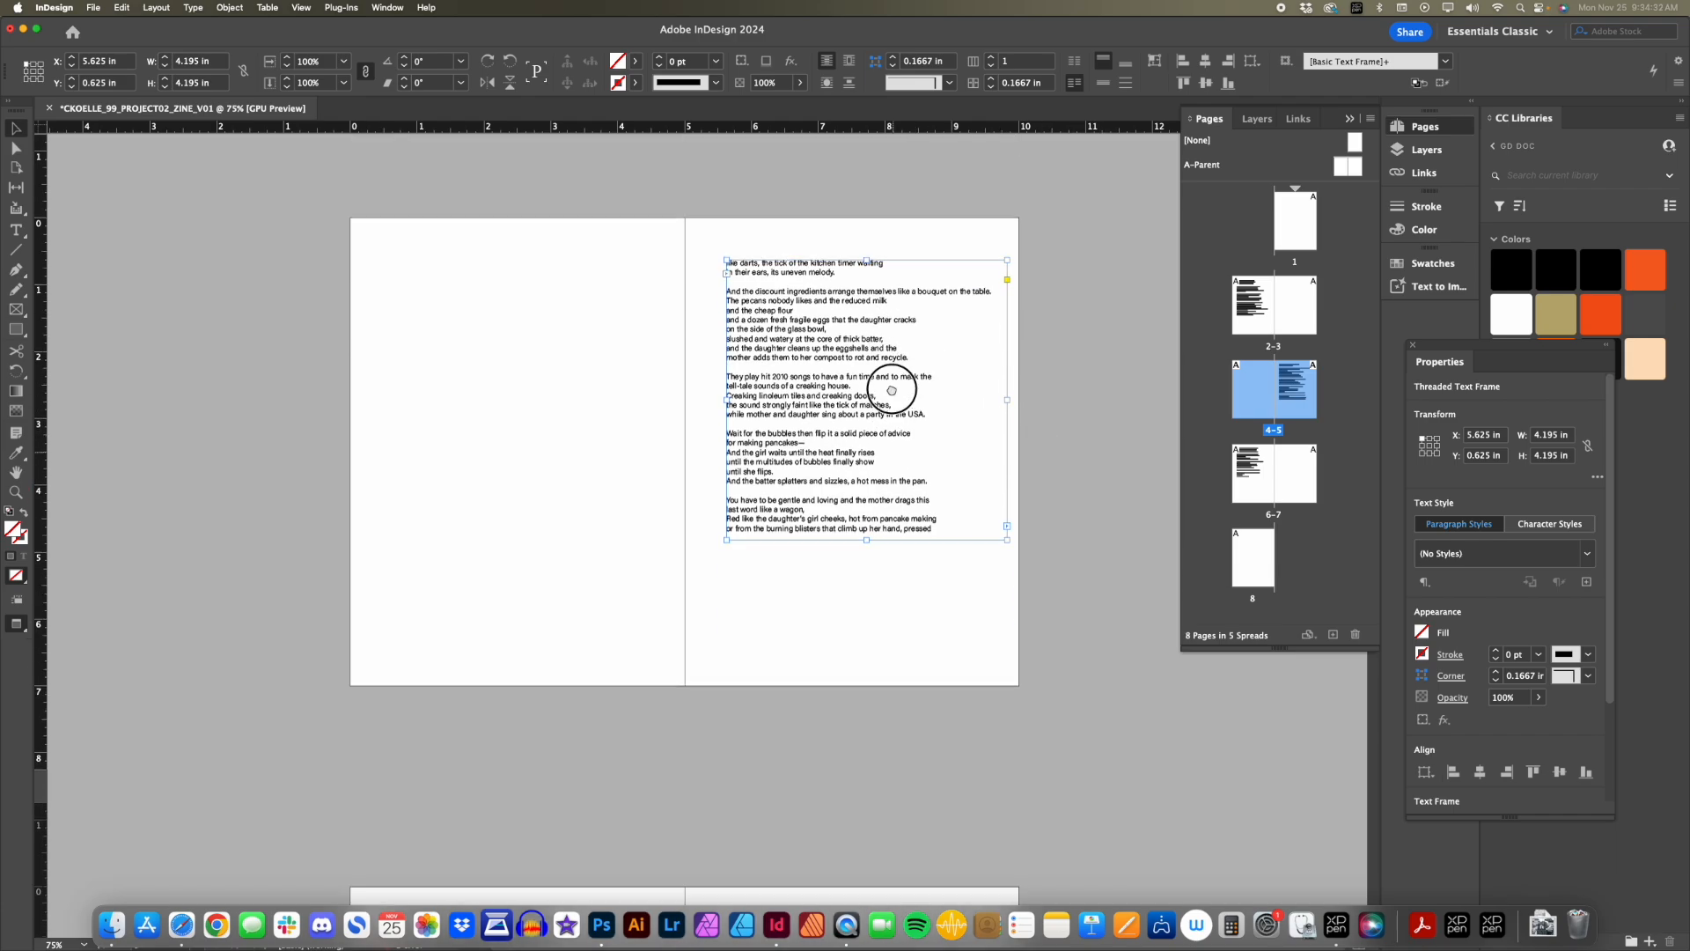
{"action": "left_click", "coordinate": [1008, 231]}
{"action": "scroll", "coordinate": [981, 198], "scroll_direction": "down", "scroll_amount": 3}
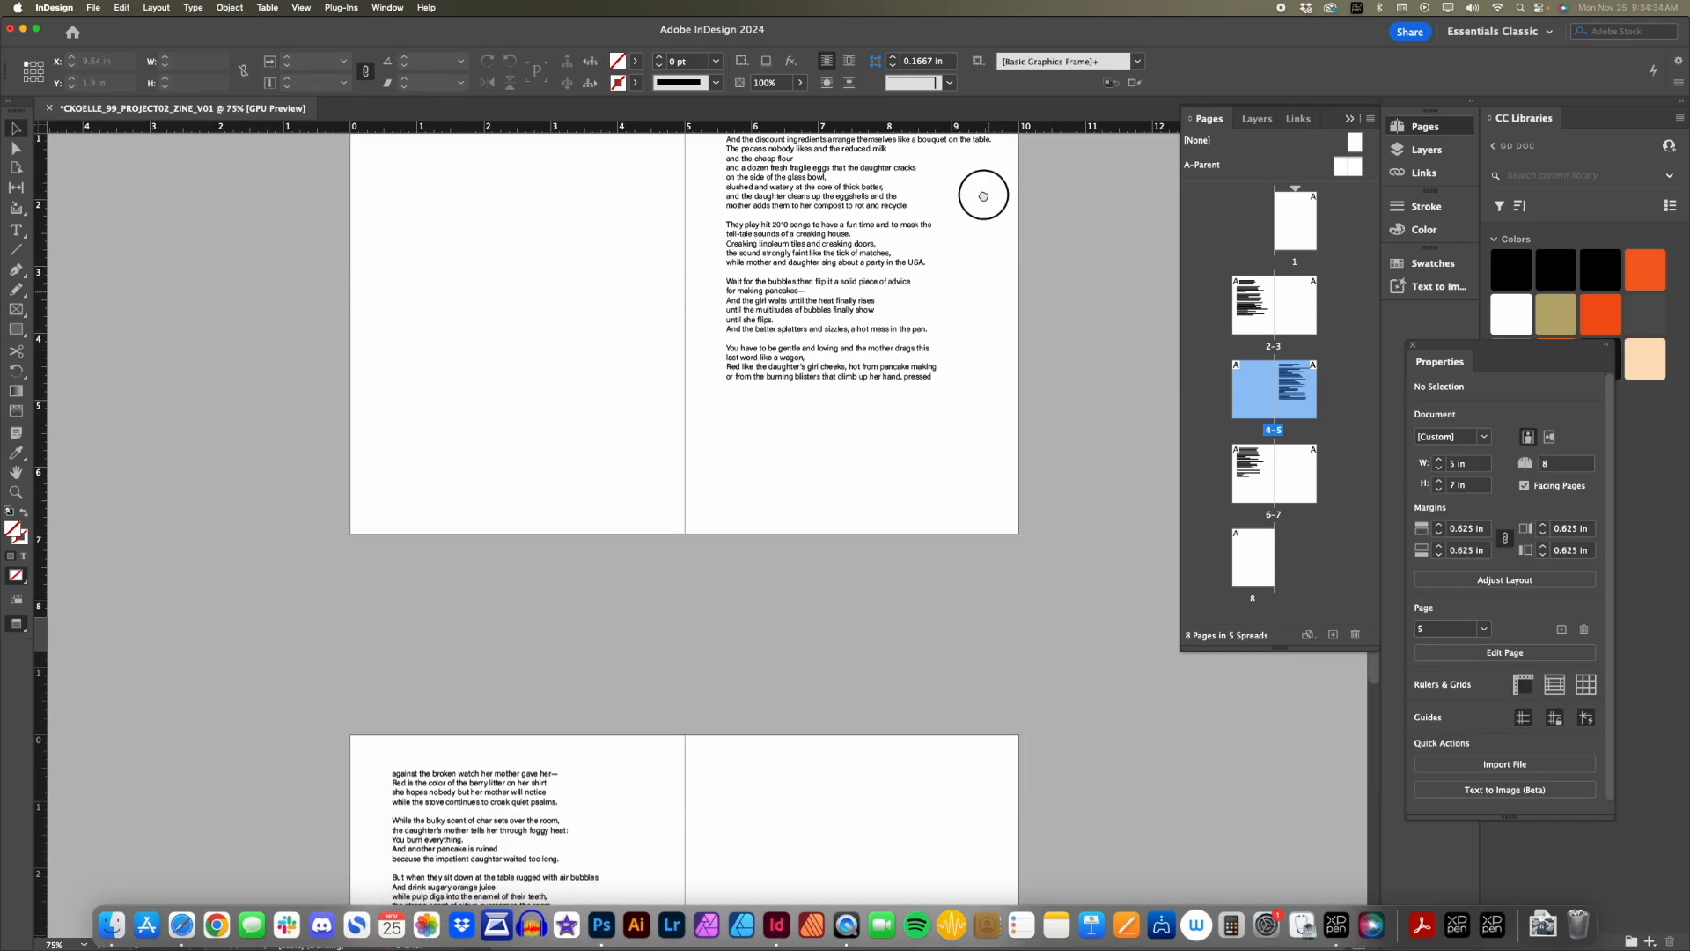
{"action": "scroll", "coordinate": [985, 196], "scroll_direction": "up", "scroll_amount": 1}
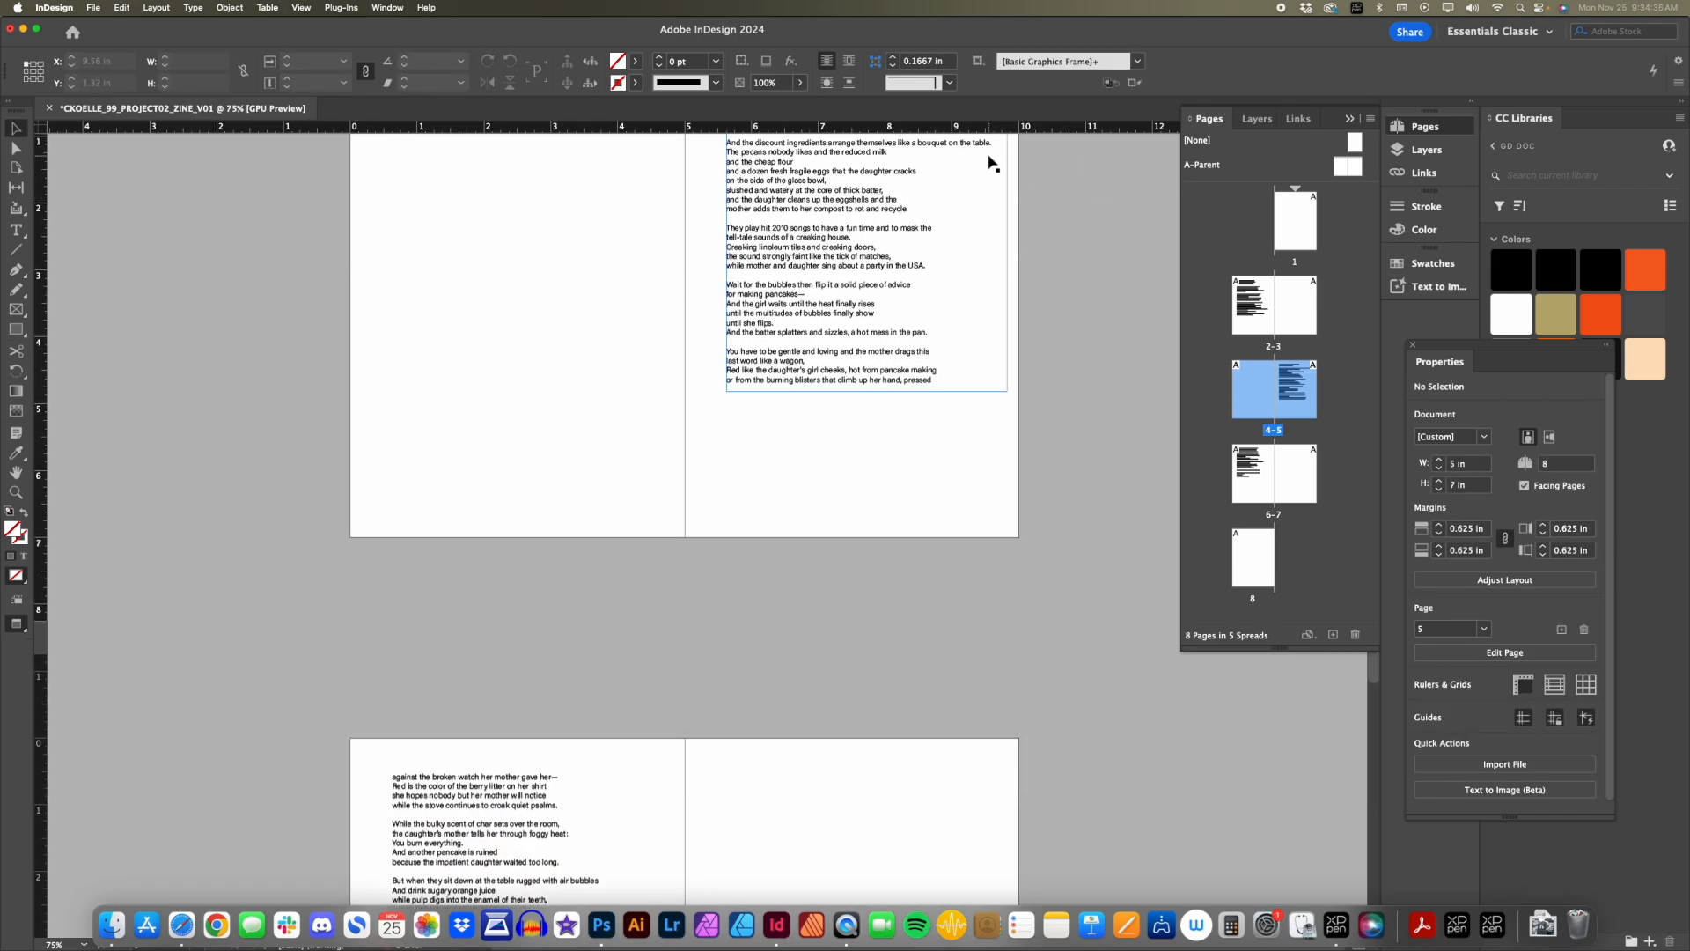
{"action": "scroll", "coordinate": [885, 370], "scroll_direction": "down", "scroll_amount": 8}
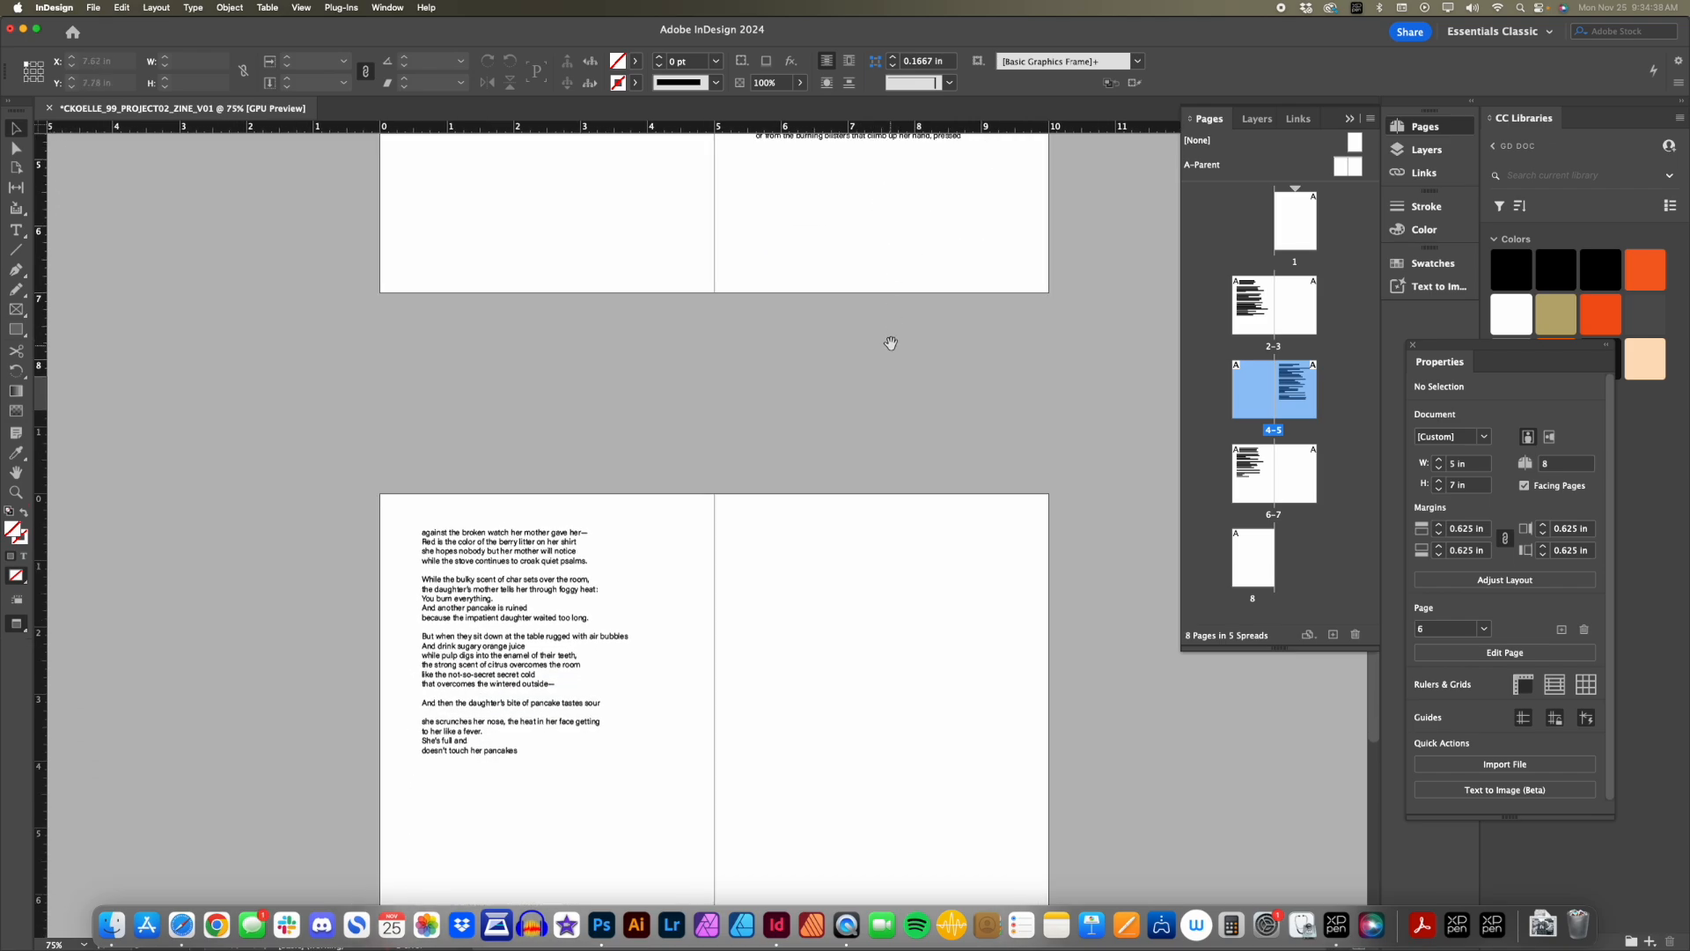
{"action": "key", "text": "z"}
{"action": "left_click", "coordinate": [565, 438], "text": "alt"}
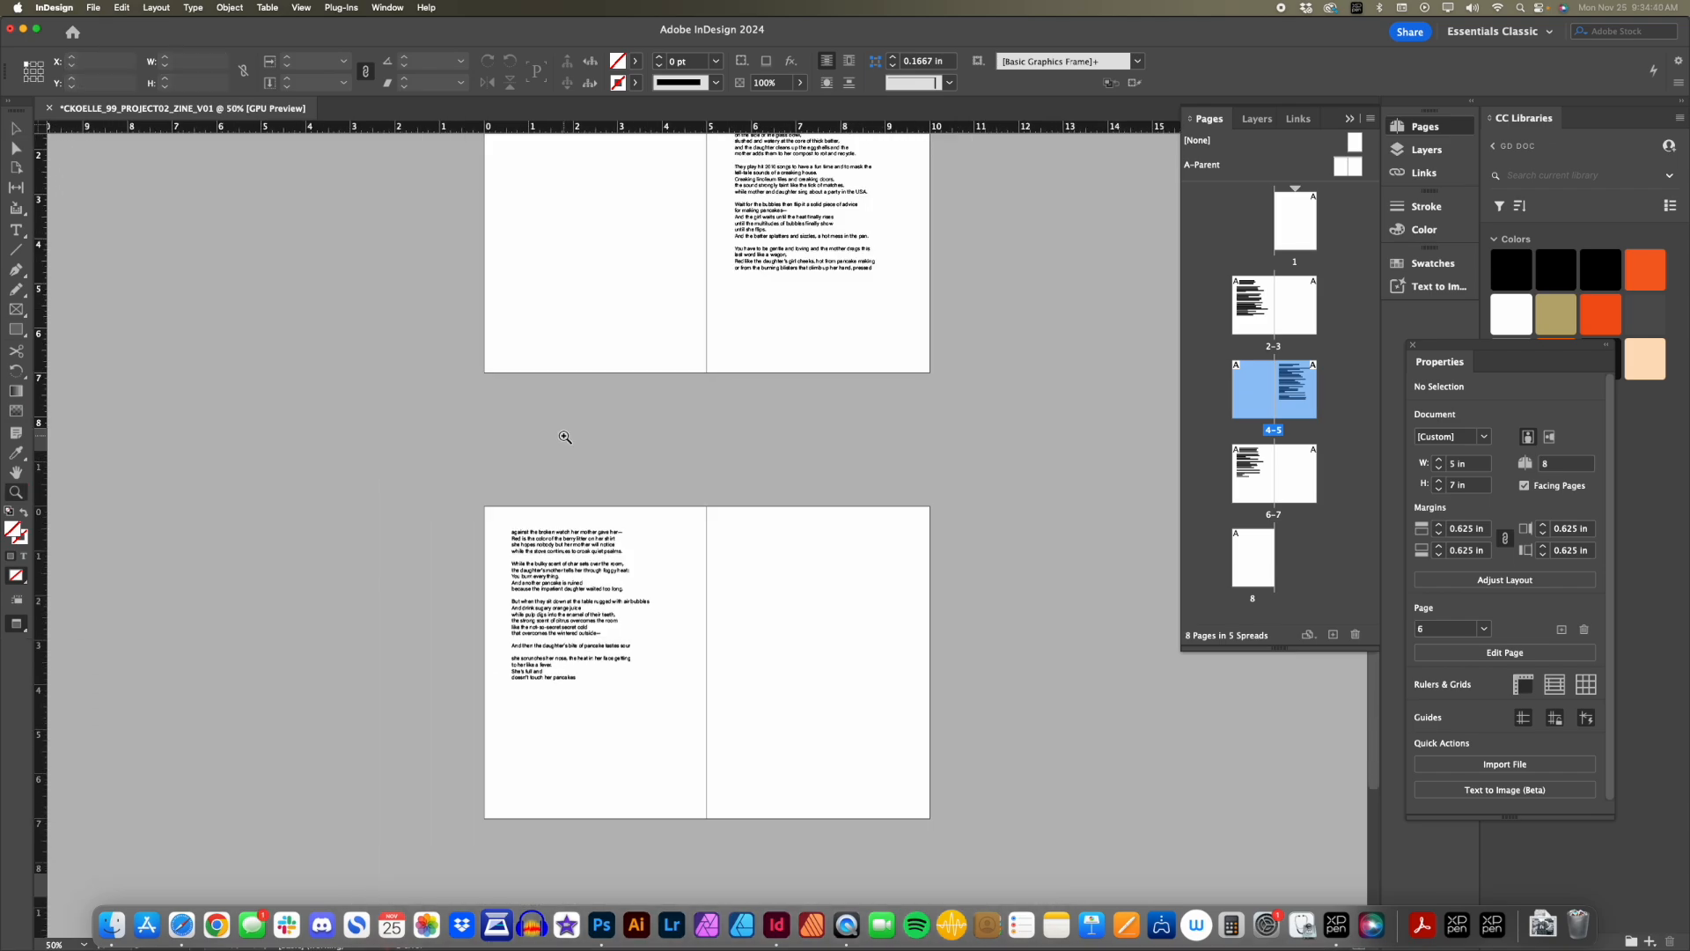
{"action": "left_click_drag", "start_coordinate": [614, 379], "coordinate": [570, 581]}
{"action": "mouse_move", "coordinate": [600, 490]}
{"action": "left_mouse_down"}
{"action": "mouse_move", "coordinate": [600, 642]}
{"action": "mouse_move", "coordinate": [621, 692]}
{"action": "mouse_move", "coordinate": [630, 596]}
{"action": "left_mouse_up"}
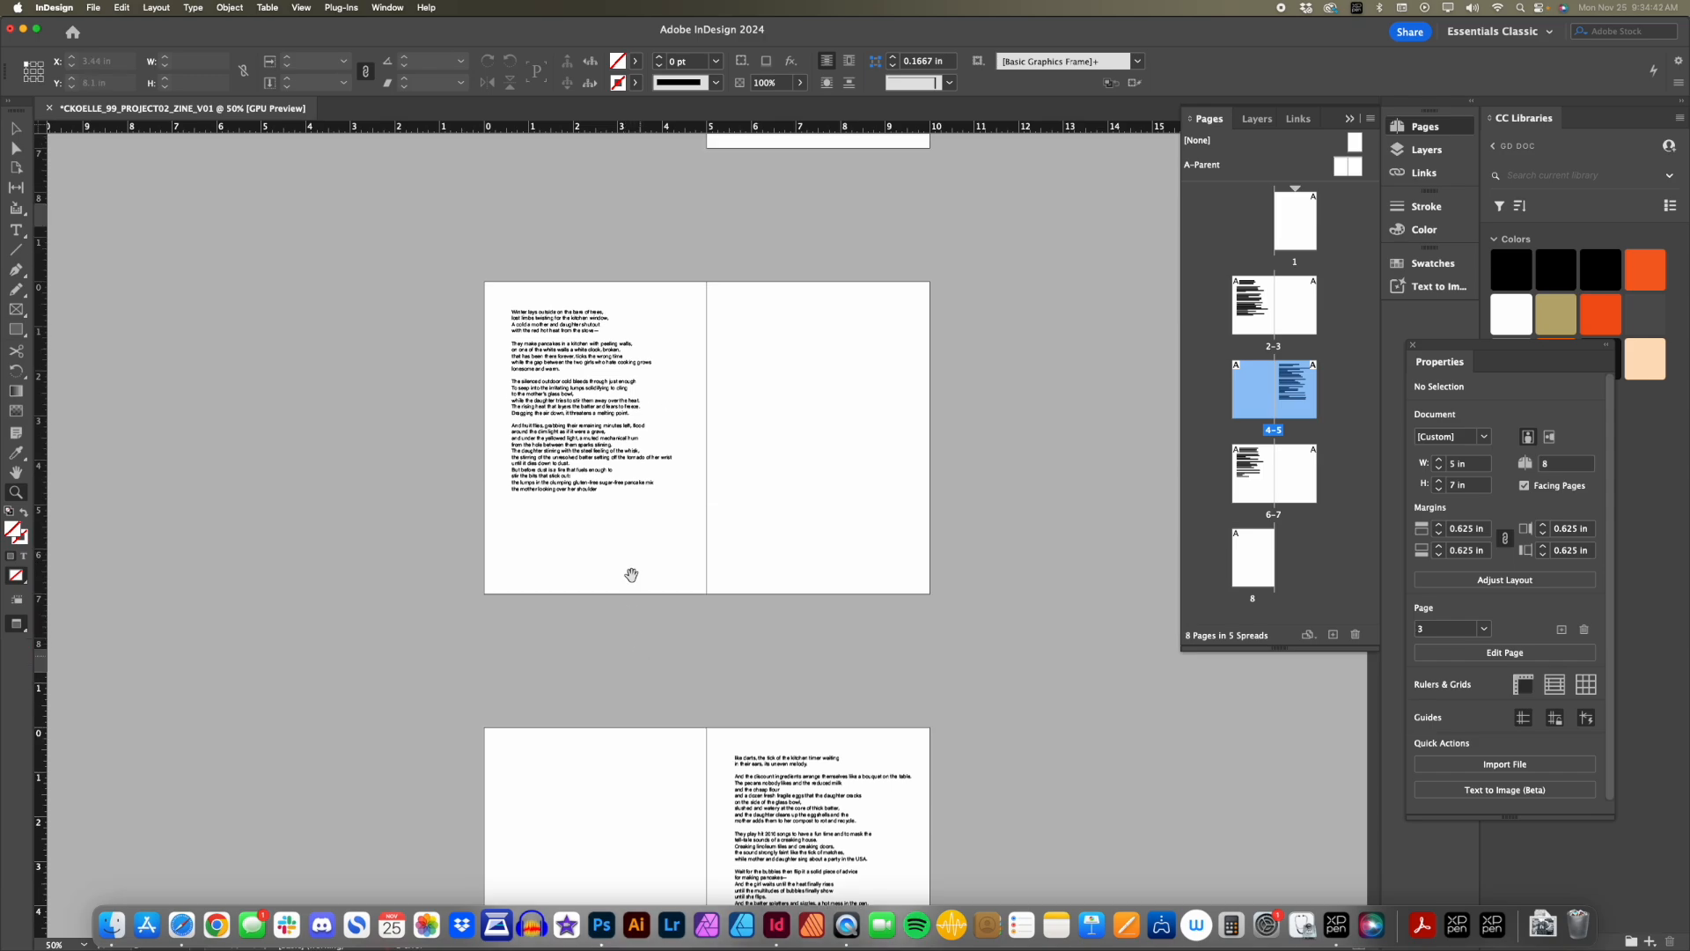
{"action": "left_click", "coordinate": [613, 478]}
{"action": "left_click_drag", "start_coordinate": [641, 452], "coordinate": [615, 732]}
{"action": "left_click", "coordinate": [665, 589], "text": "alt"}
{"action": "left_click_drag", "start_coordinate": [690, 664], "coordinate": [660, 619]}
{"action": "left_click_drag", "start_coordinate": [742, 660], "coordinate": [742, 548]}
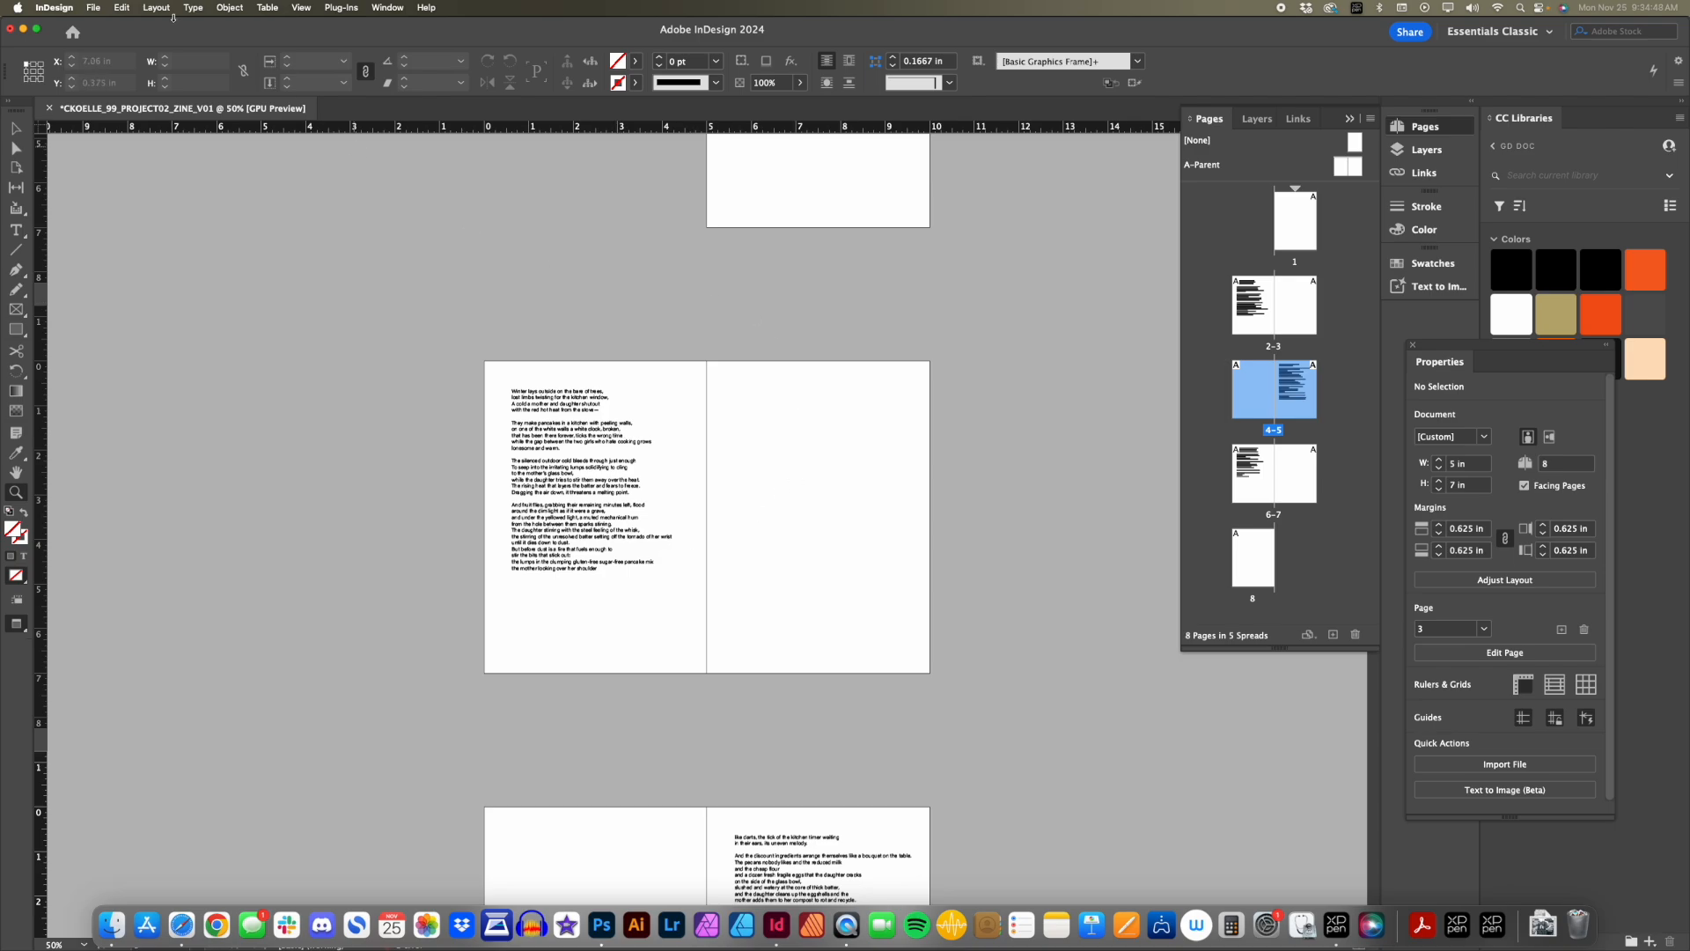
{"action": "left_click", "coordinate": [90, 8]}
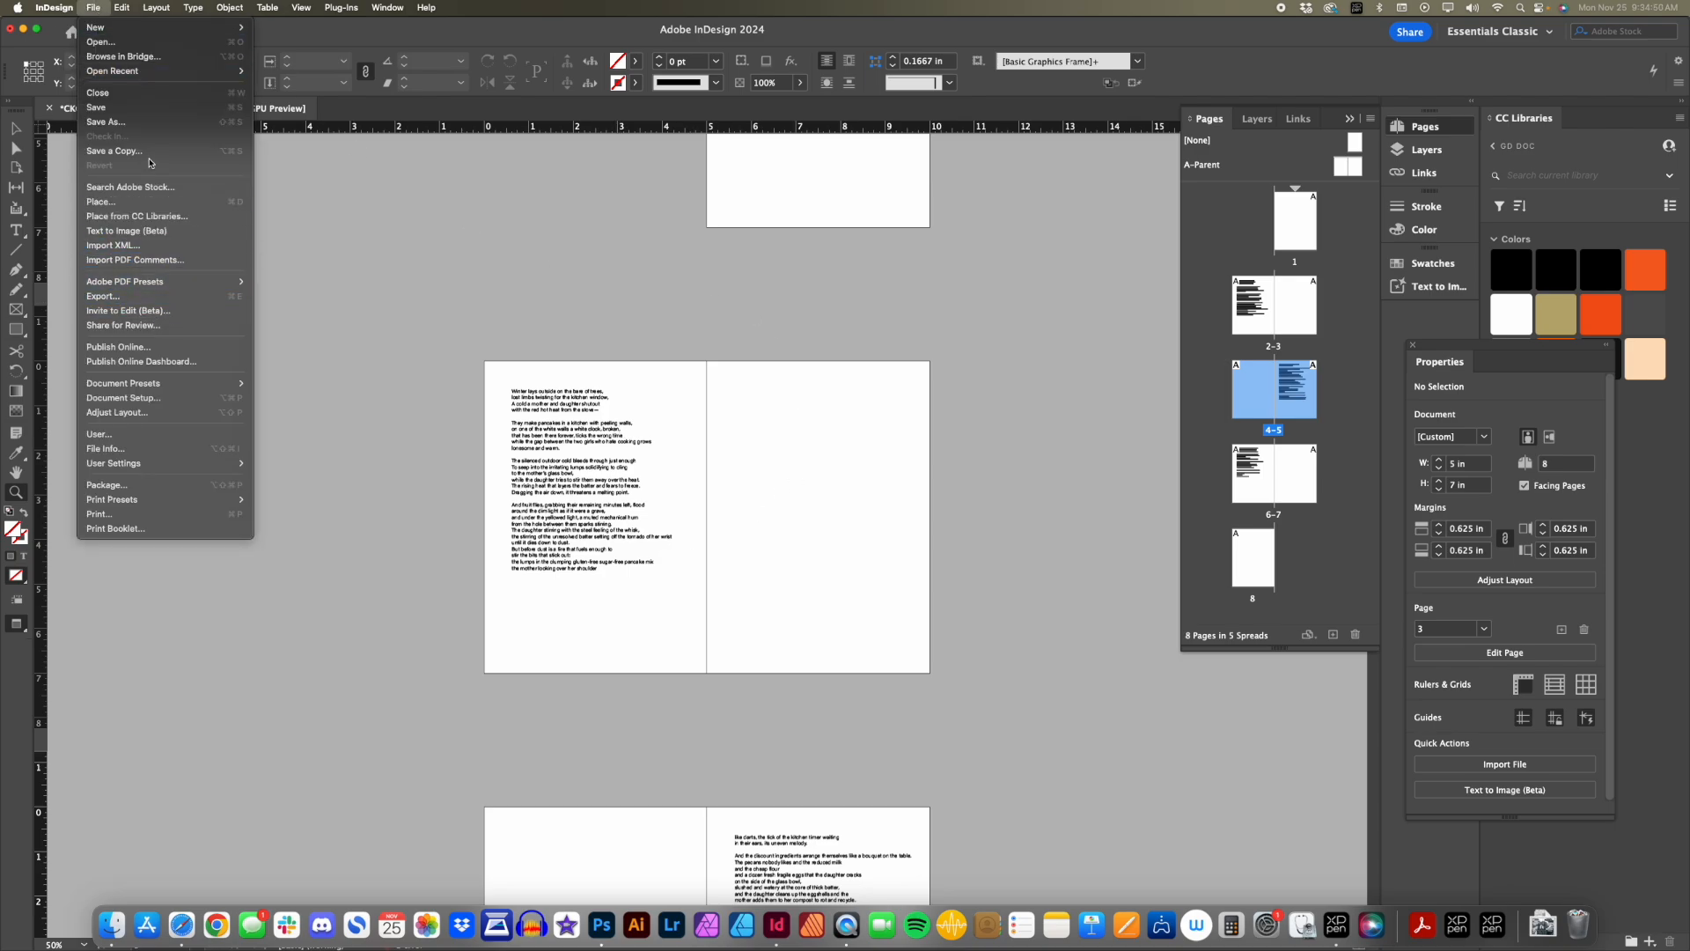
{"action": "left_click", "coordinate": [115, 150]}
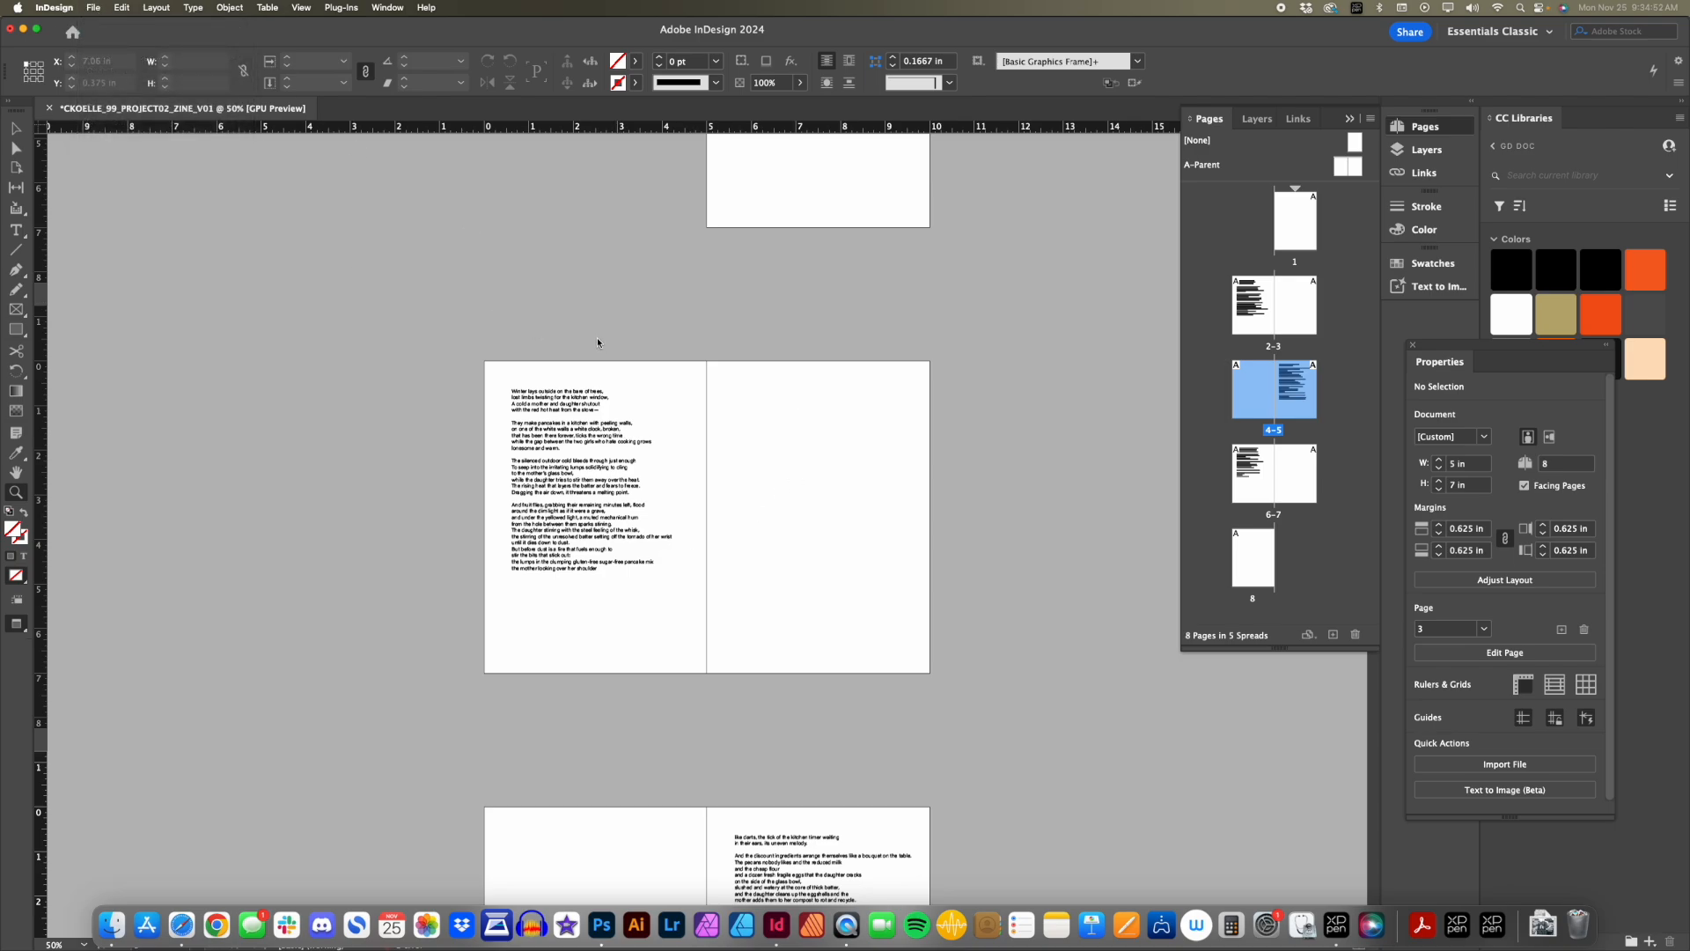
{"action": "left_click_drag", "start_coordinate": [907, 185], "coordinate": [981, 183]}
{"action": "type", "text": "2_ZINE_V02"}
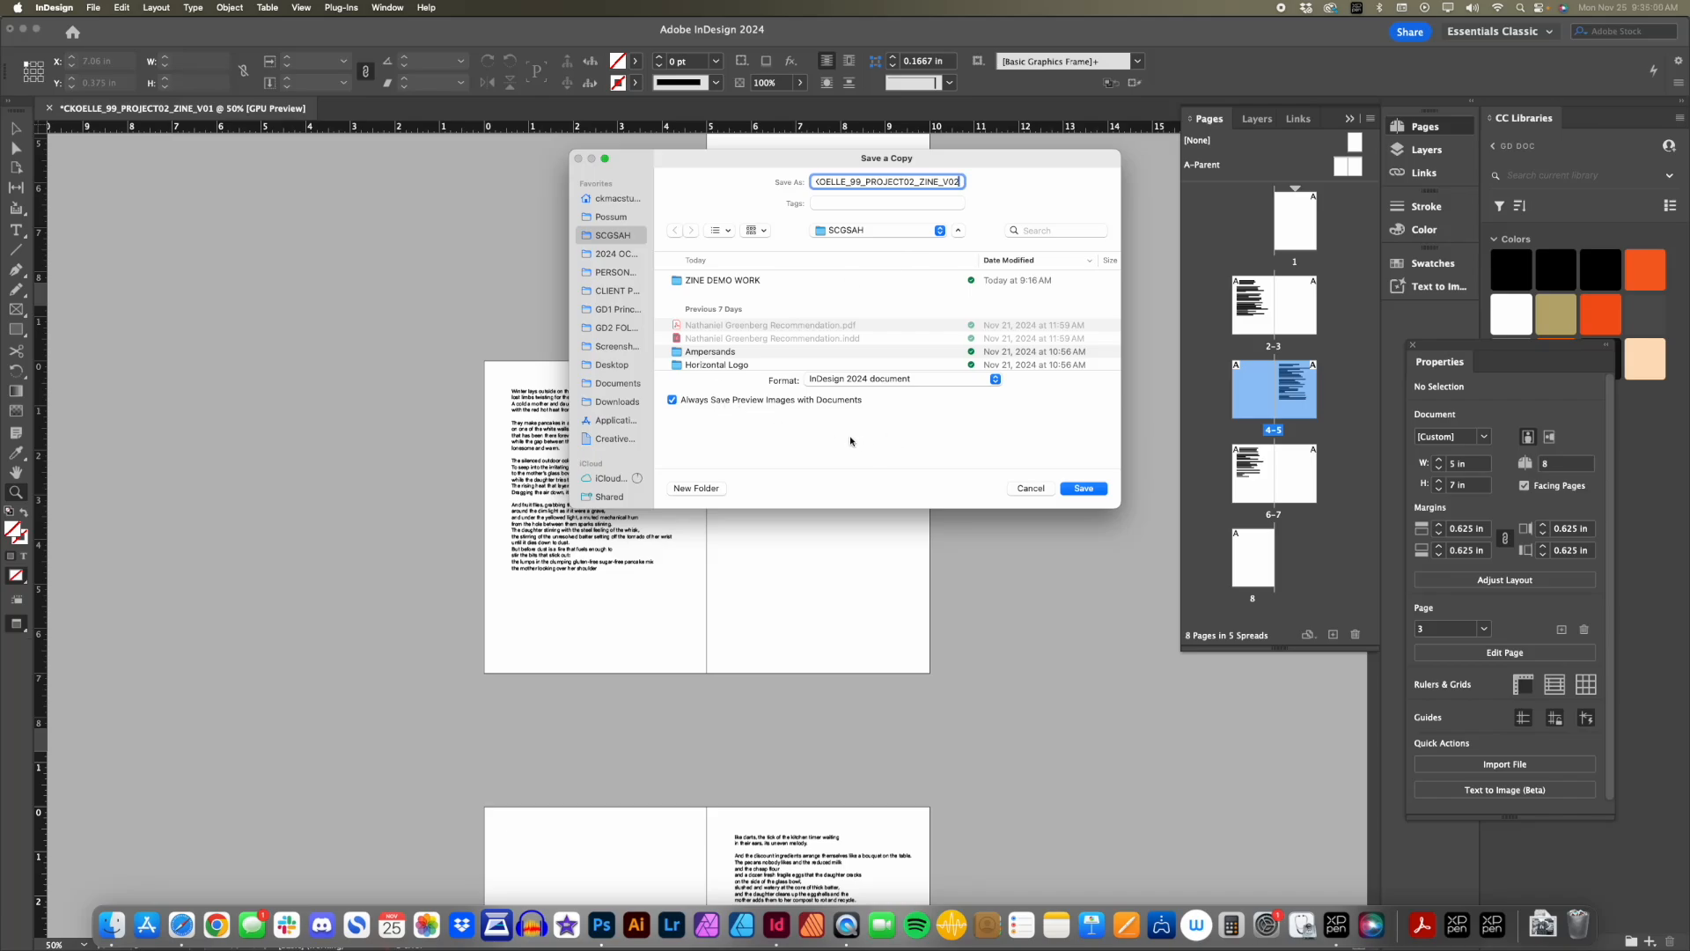
{"action": "left_click", "coordinate": [1031, 490]}
Inspect the text placement and empty space on each spread, from page 2 through page 6.
{"action": "left_click", "coordinate": [589, 467]}
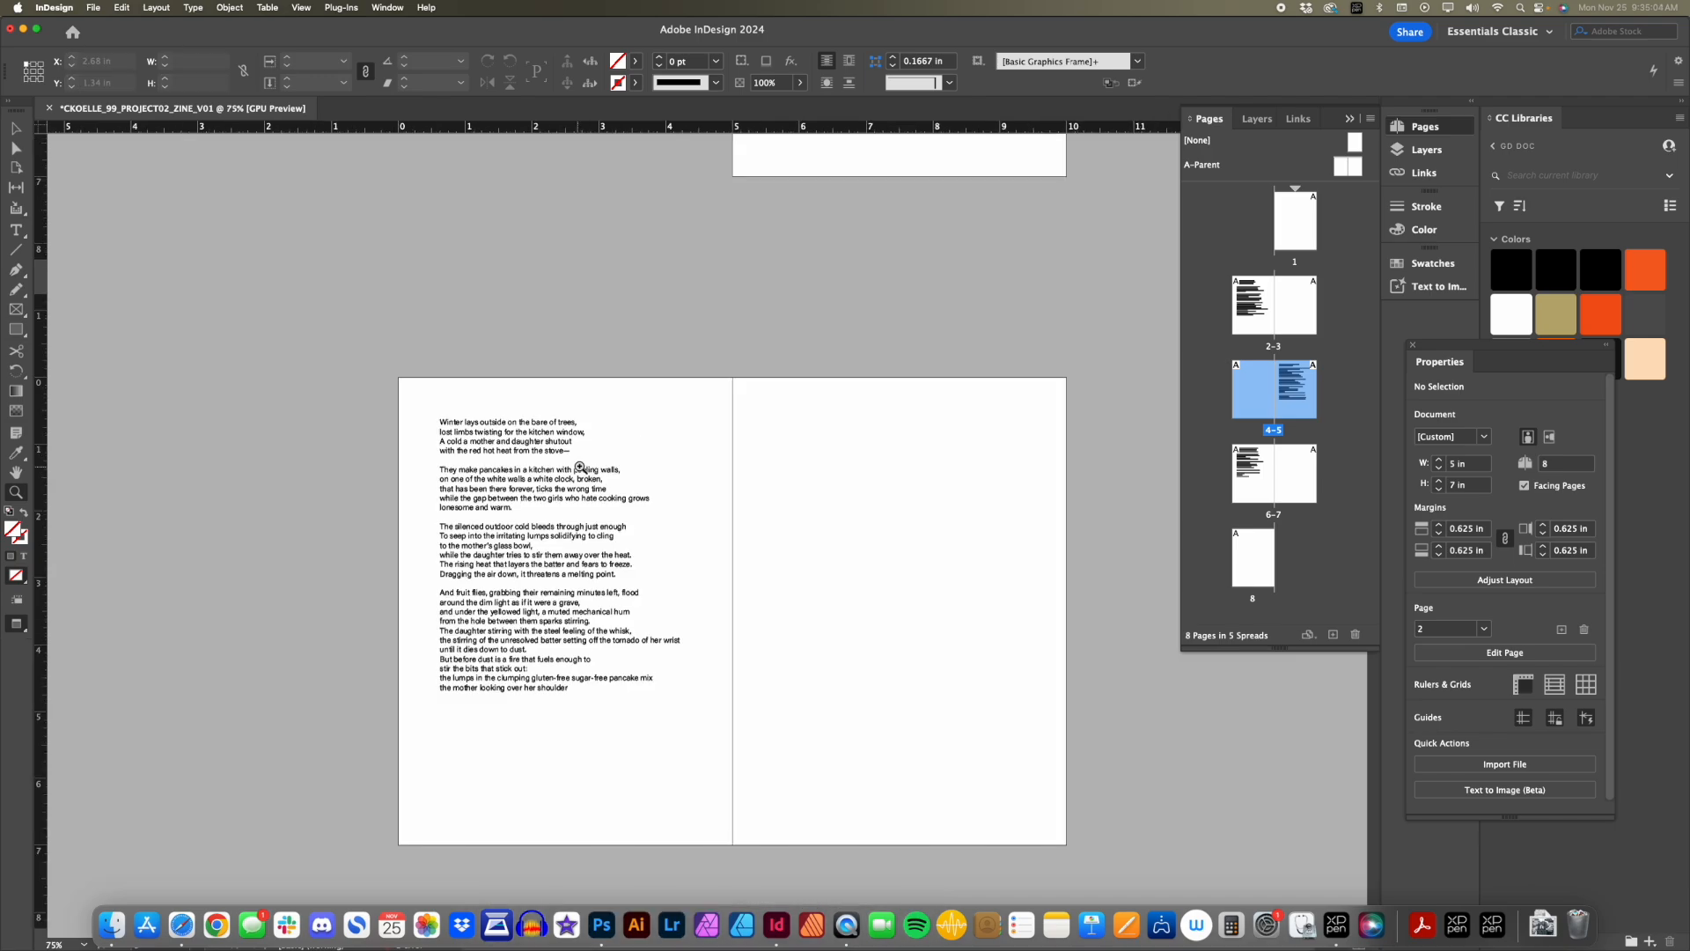
{"action": "left_click_drag", "start_coordinate": [636, 506], "coordinate": [586, 401]}
{"action": "left_click", "coordinate": [592, 467], "text": "alt"}
{"action": "mouse_move", "coordinate": [711, 515]}
{"action": "left_mouse_down"}
{"action": "mouse_move", "coordinate": [656, 611]}
{"action": "mouse_move", "coordinate": [659, 208]}
{"action": "left_mouse_up"}
{"action": "left_click_drag", "start_coordinate": [677, 487], "coordinate": [663, 328]}
{"action": "left_click_drag", "start_coordinate": [688, 445], "coordinate": [694, 323]}
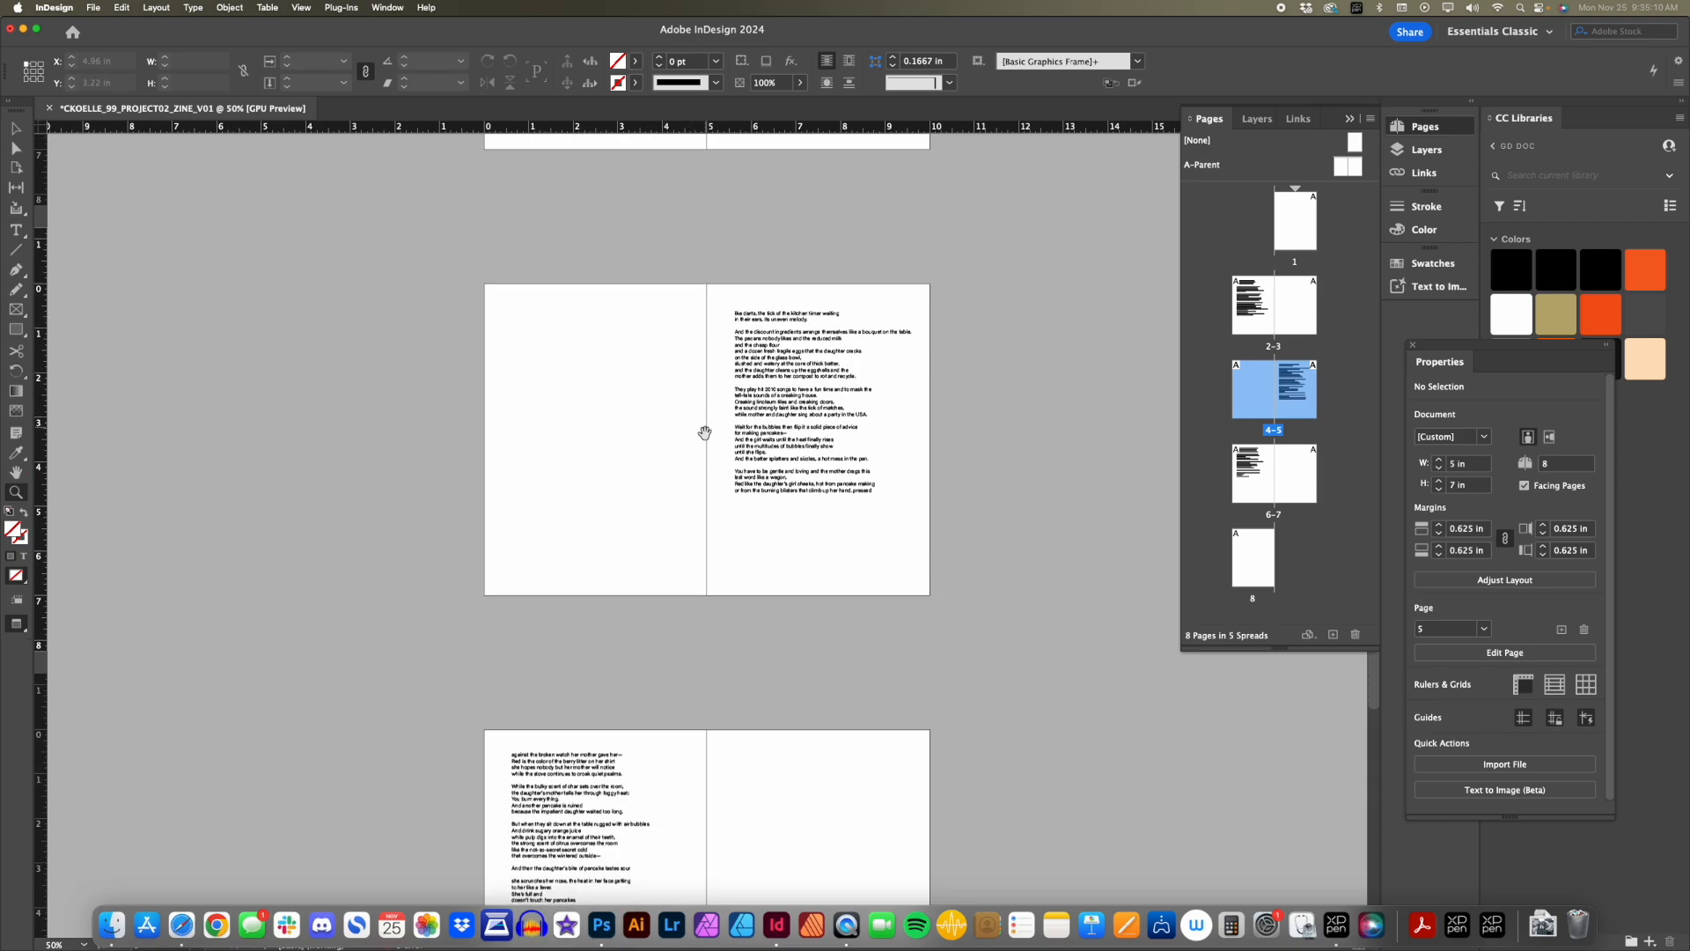
{"action": "left_click_drag", "start_coordinate": [704, 430], "coordinate": [705, 510]}
{"action": "left_click_drag", "start_coordinate": [666, 274], "coordinate": [668, 371]}
{"action": "left_click_drag", "start_coordinate": [798, 700], "coordinate": [741, 486]}
{"action": "left_click_drag", "start_coordinate": [707, 556], "coordinate": [698, 691]}
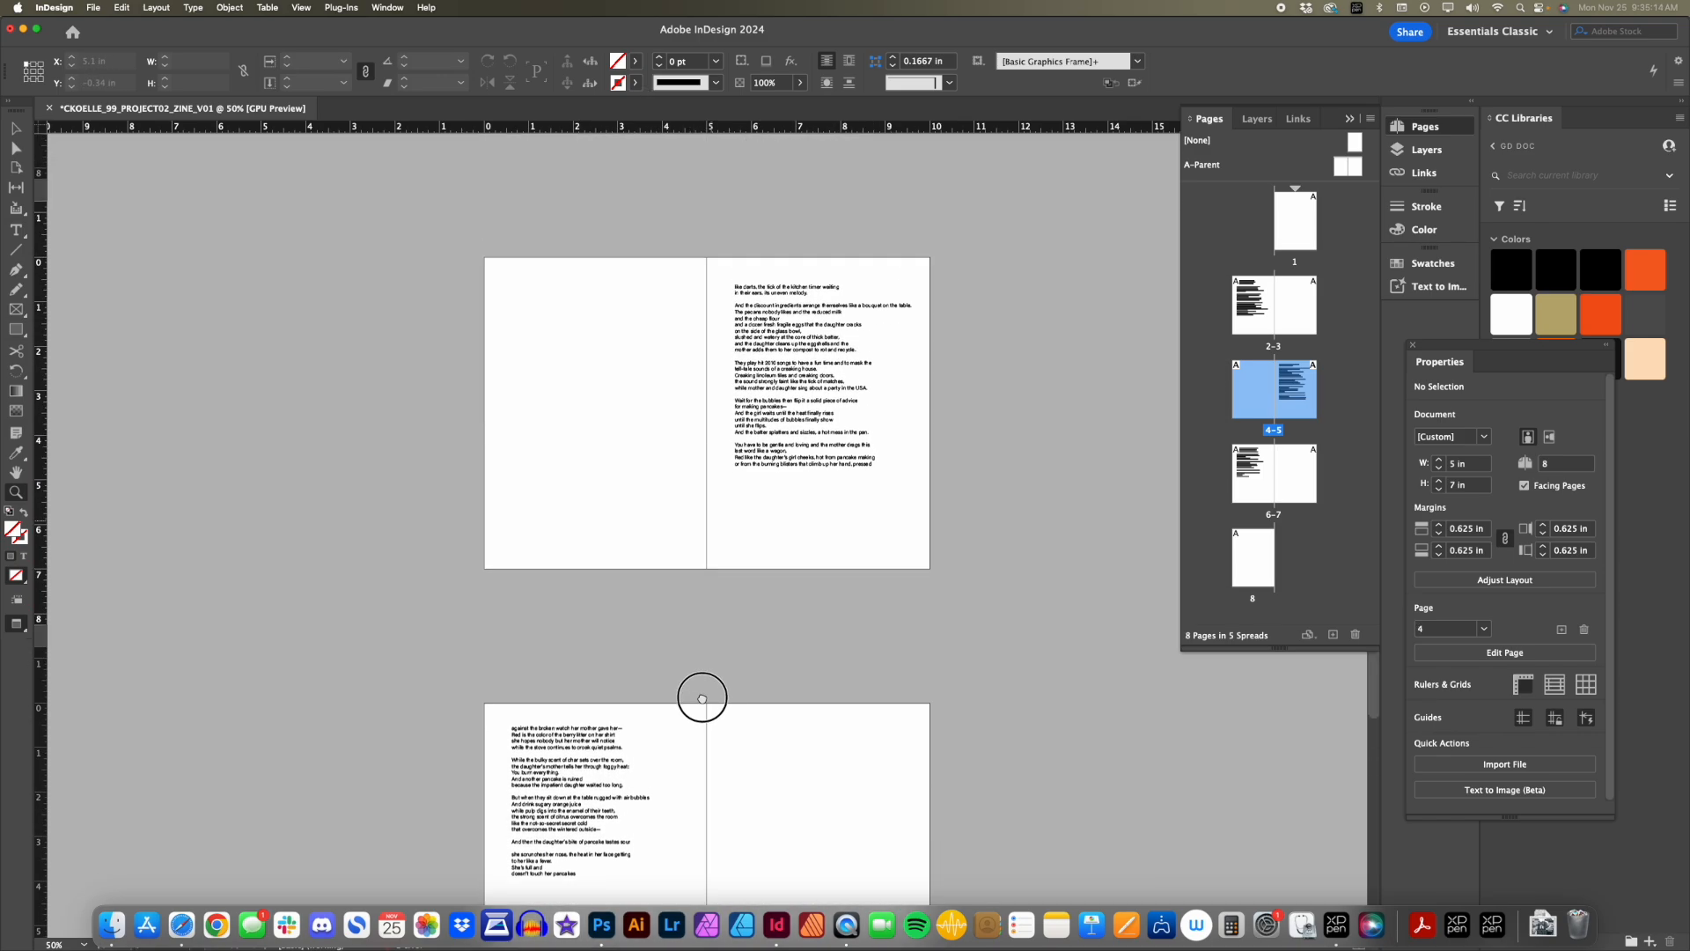
{"action": "left_click", "coordinate": [812, 405]}
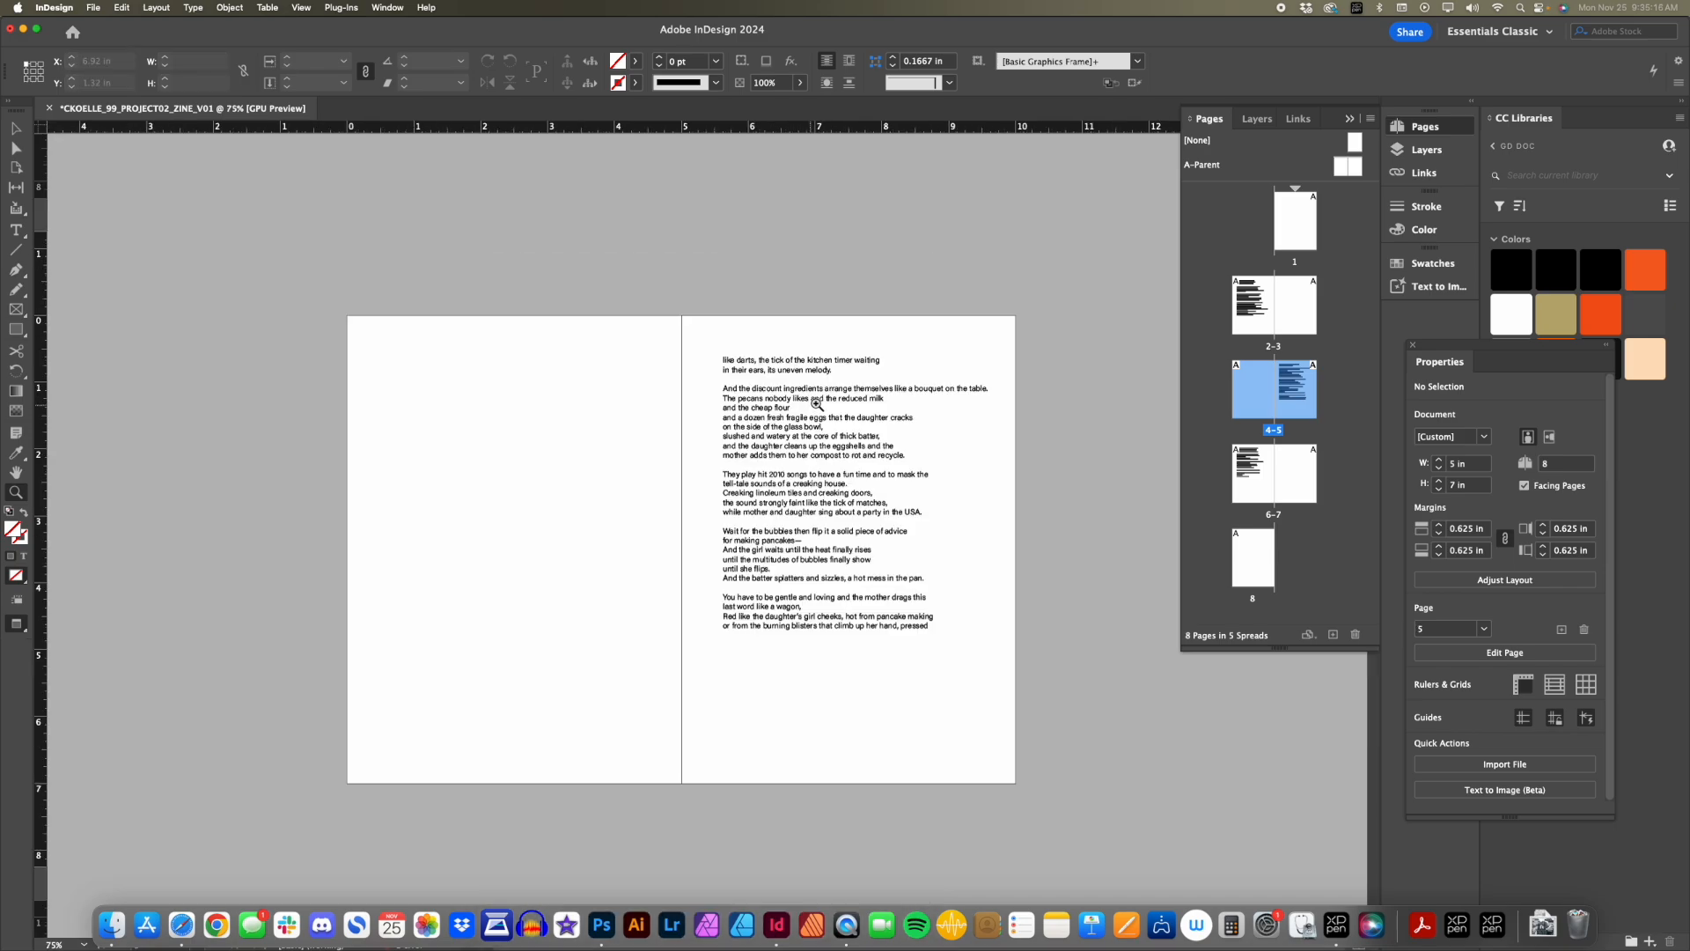
Extend the page 2 text frame downward to take in the stanza's last two lines, through "in their ears, its uneven melody.".
{"action": "key", "text": "v"}
{"action": "left_click", "coordinate": [832, 445]}
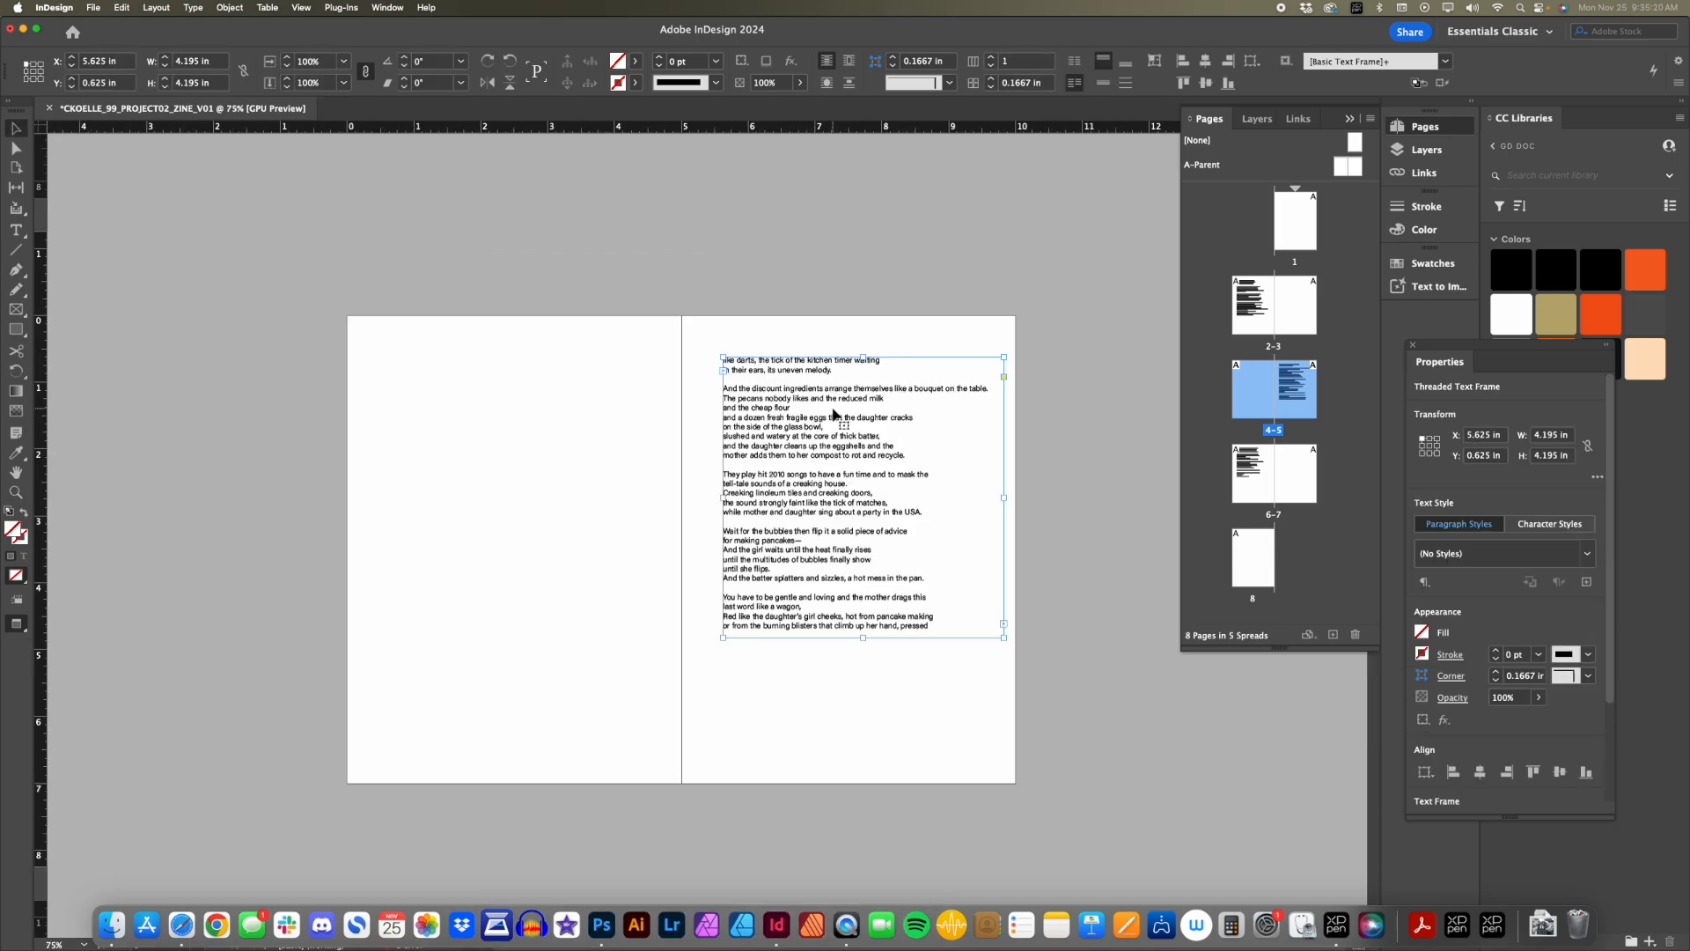
{"action": "scroll", "coordinate": [758, 399], "scroll_direction": "up", "scroll_amount": 5}
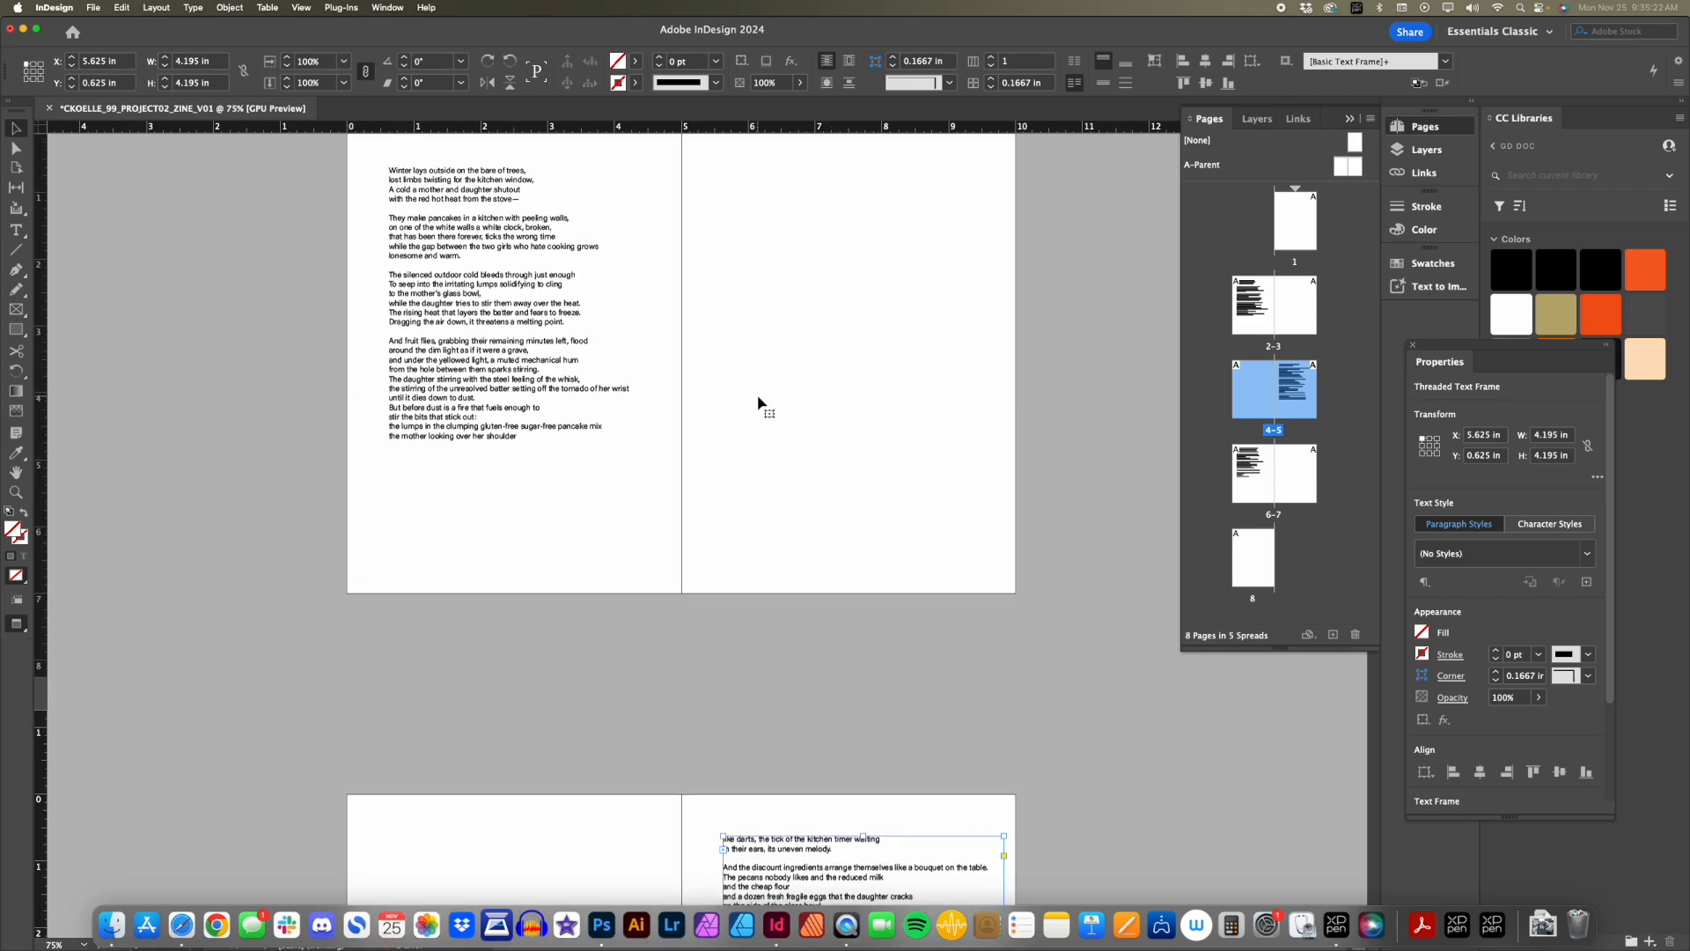
{"action": "left_click", "coordinate": [469, 299]}
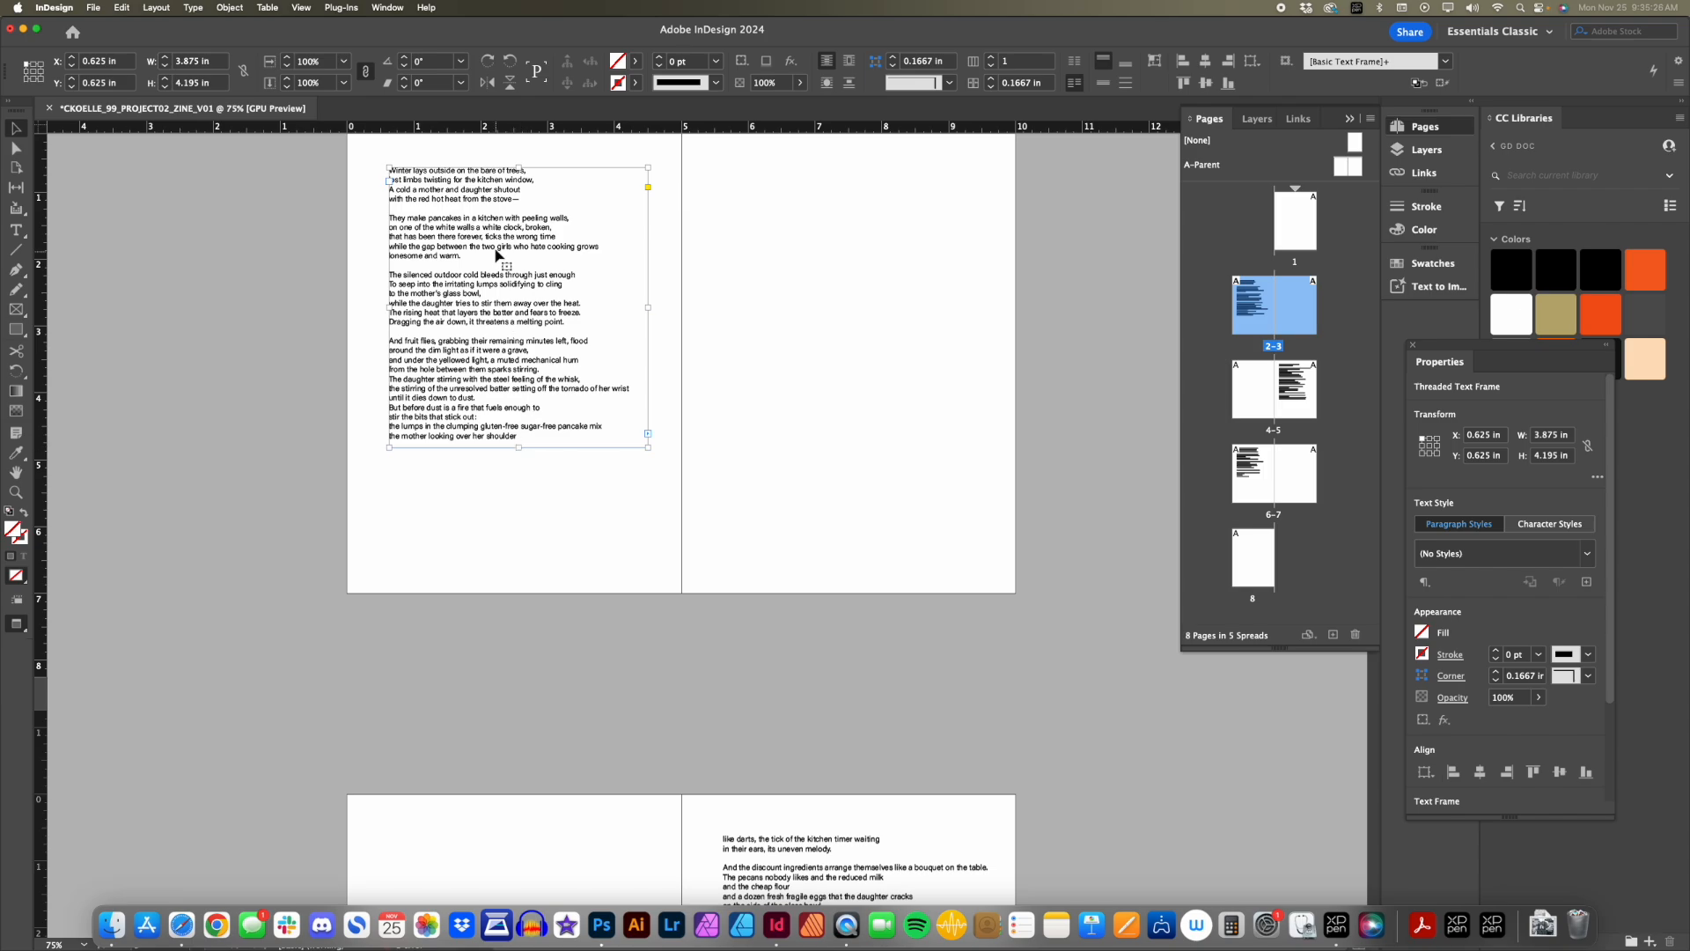
{"action": "mouse_move", "coordinate": [519, 448]}
{"action": "left_mouse_down"}
{"action": "mouse_move", "coordinate": [520, 484]}
{"action": "mouse_move", "coordinate": [520, 464]}
{"action": "left_mouse_up"}
Select the whole threaded poem and move the floating Properties panel closer to the pages.
{"action": "double_click", "coordinate": [489, 354]}
{"action": "key", "text": "super+a"}
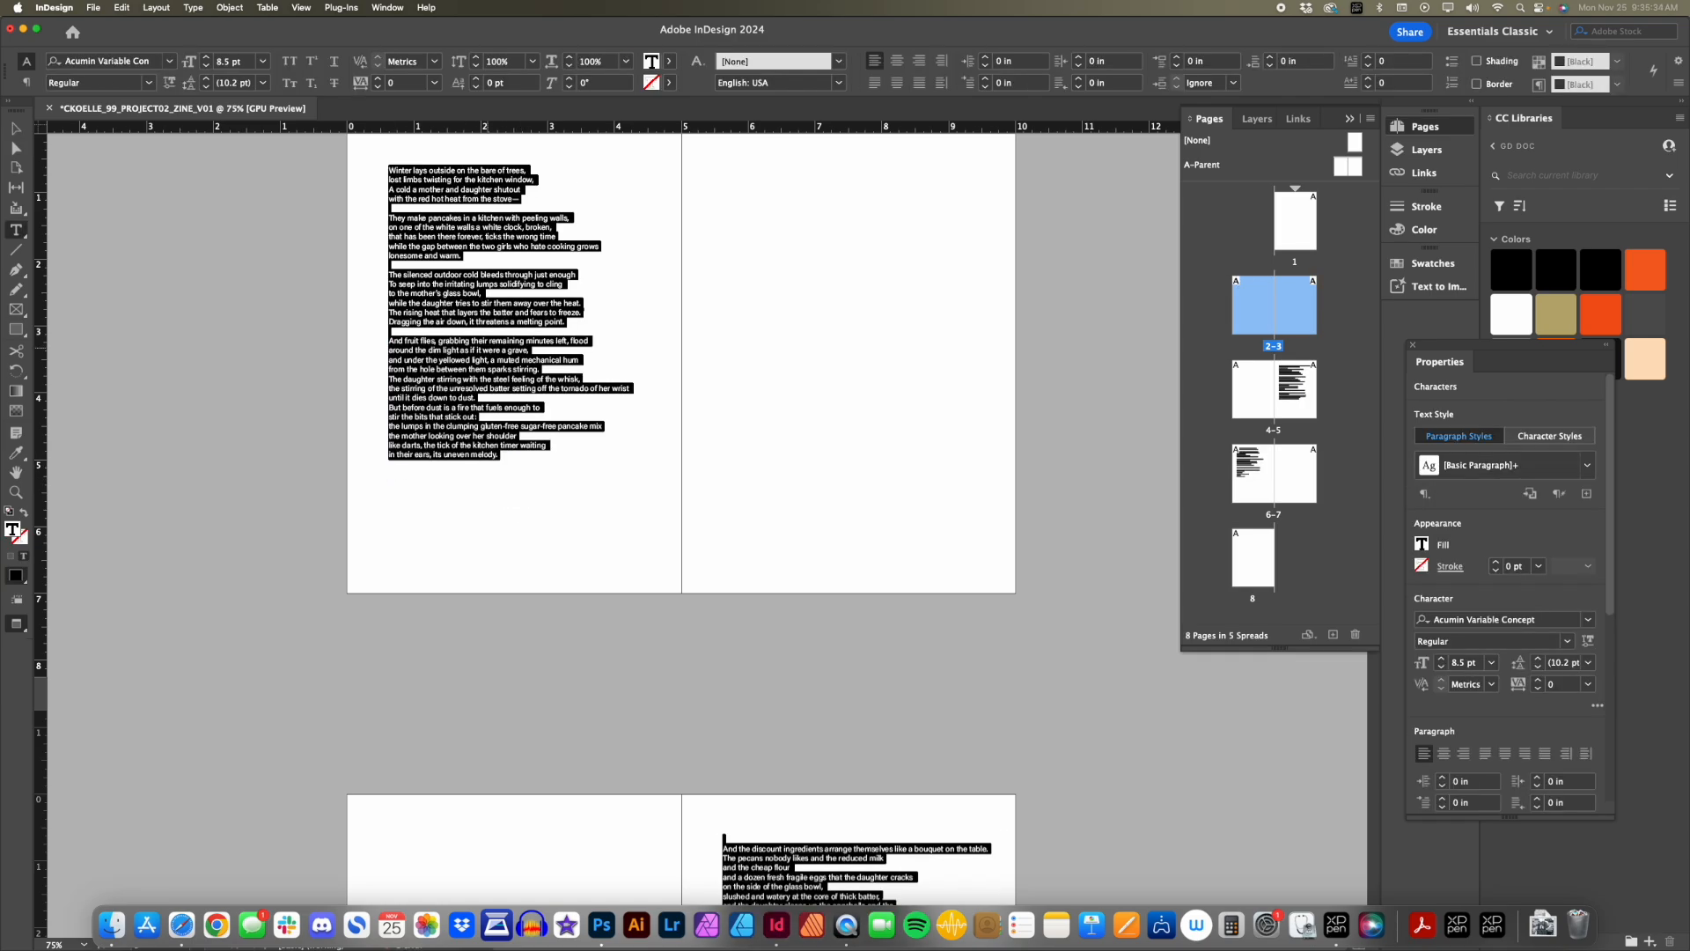
{"action": "left_click_drag", "start_coordinate": [1477, 346], "coordinate": [1034, 154]}
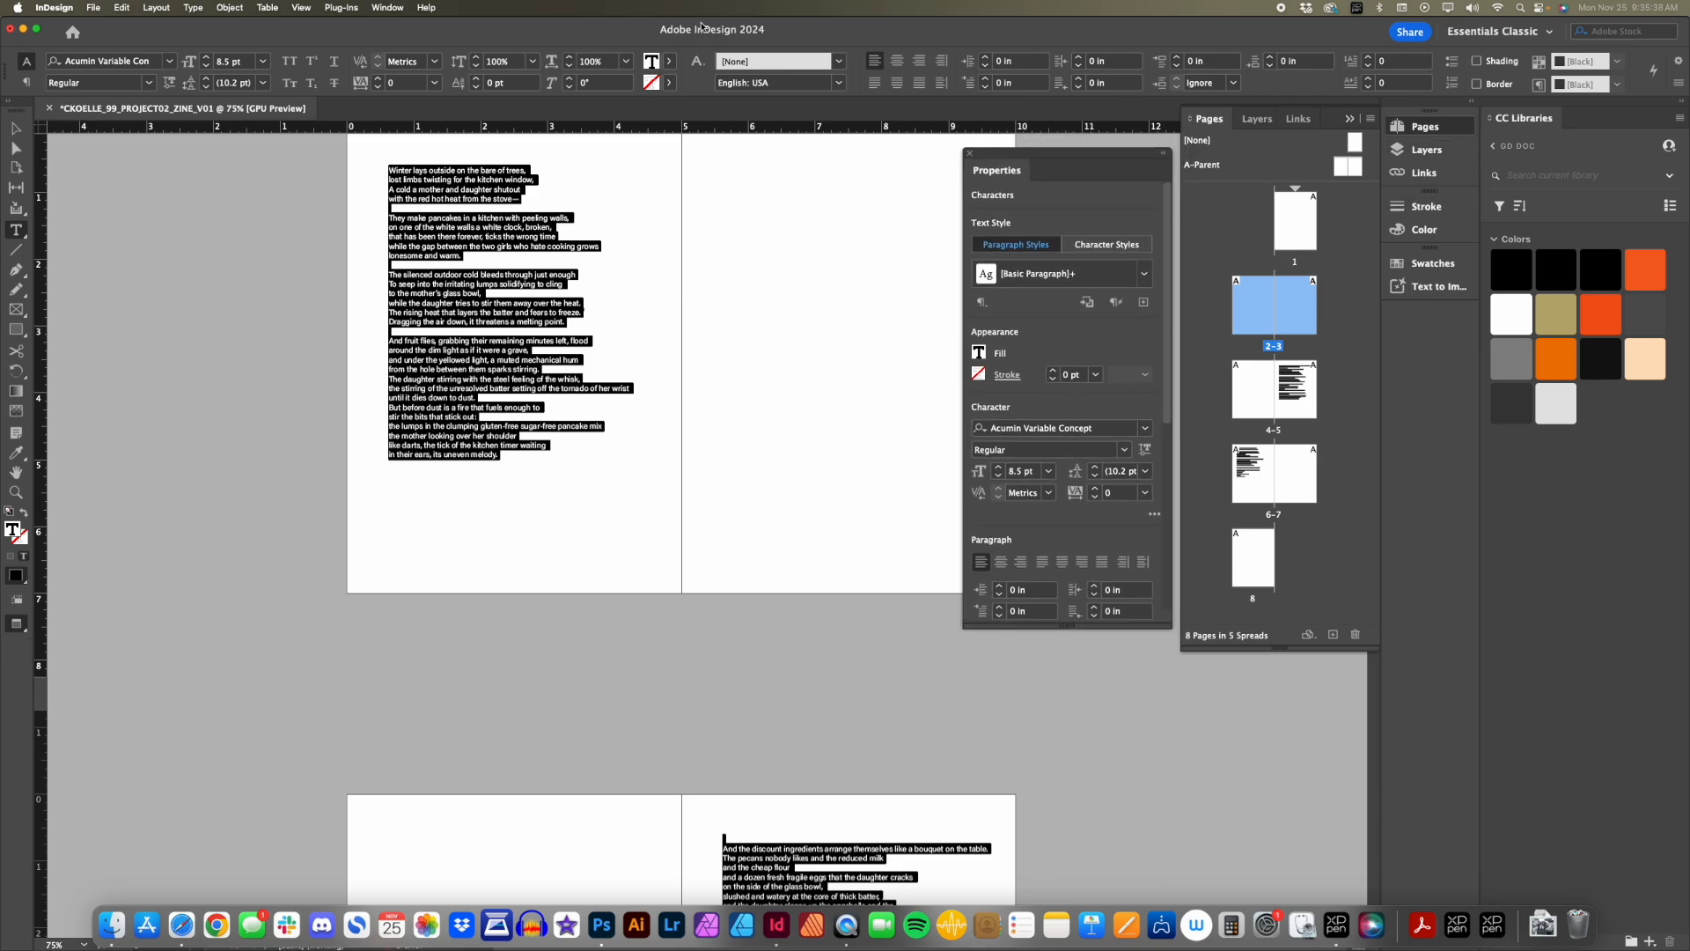
{"action": "left_click", "coordinate": [383, 9]}
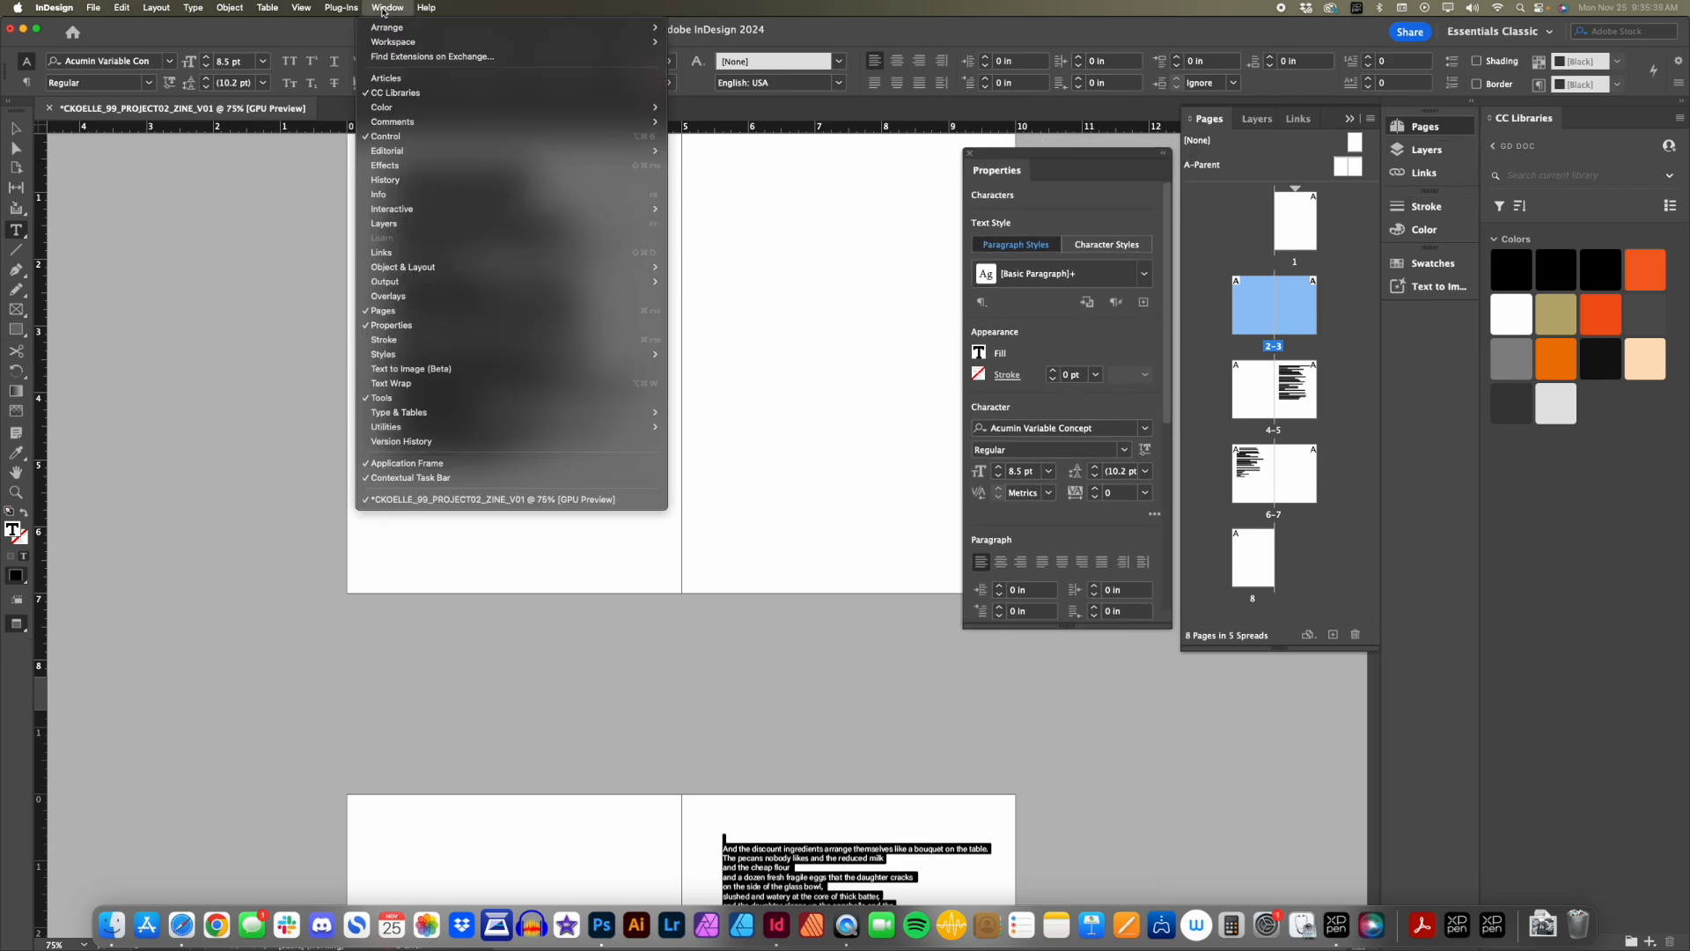
{"action": "left_click", "coordinate": [393, 326]}
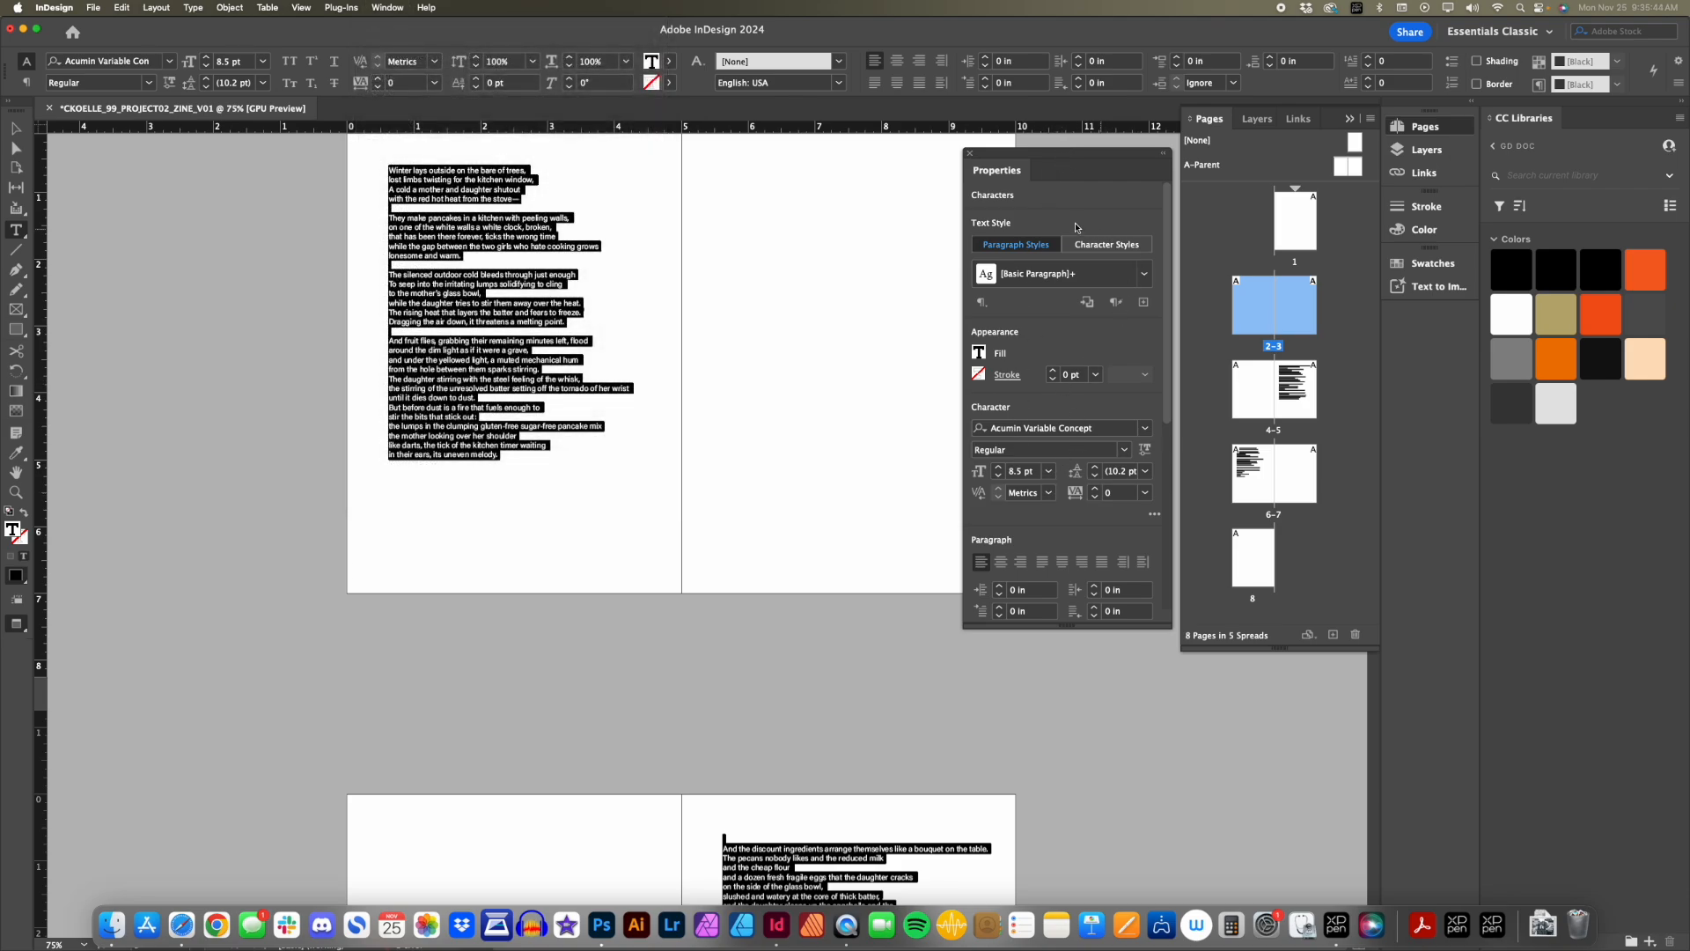
Try a 6 pt font size on the whole poem and undo the change.
{"action": "left_click", "coordinate": [1047, 469]}
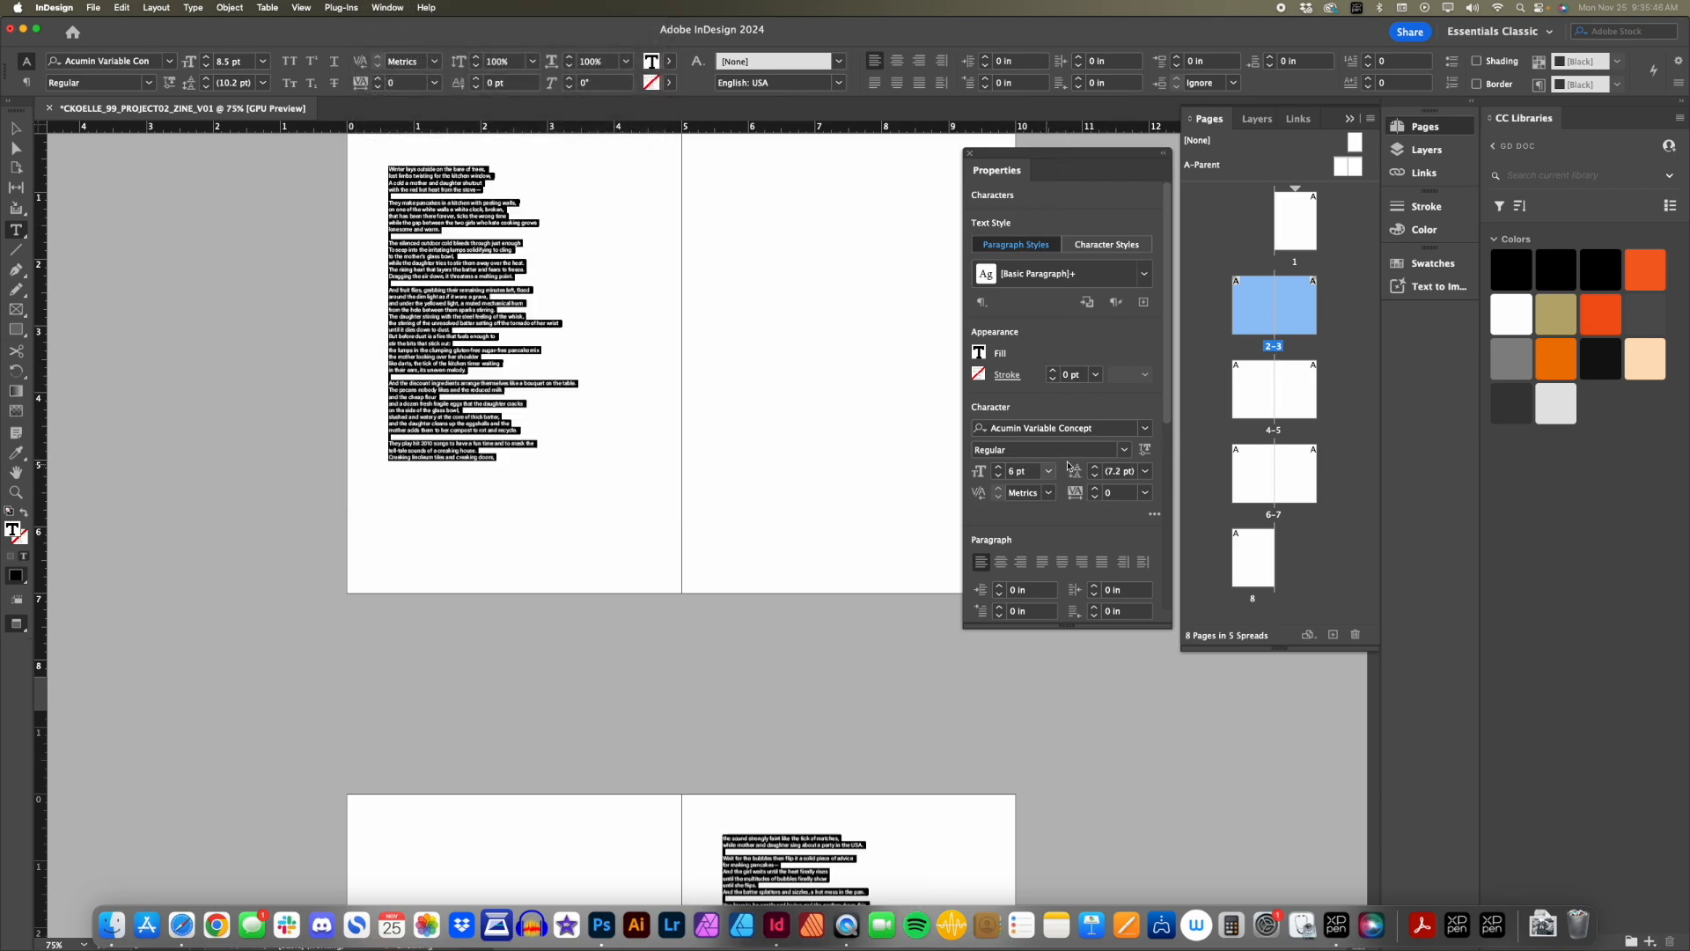
{"action": "key", "text": "super+z"}
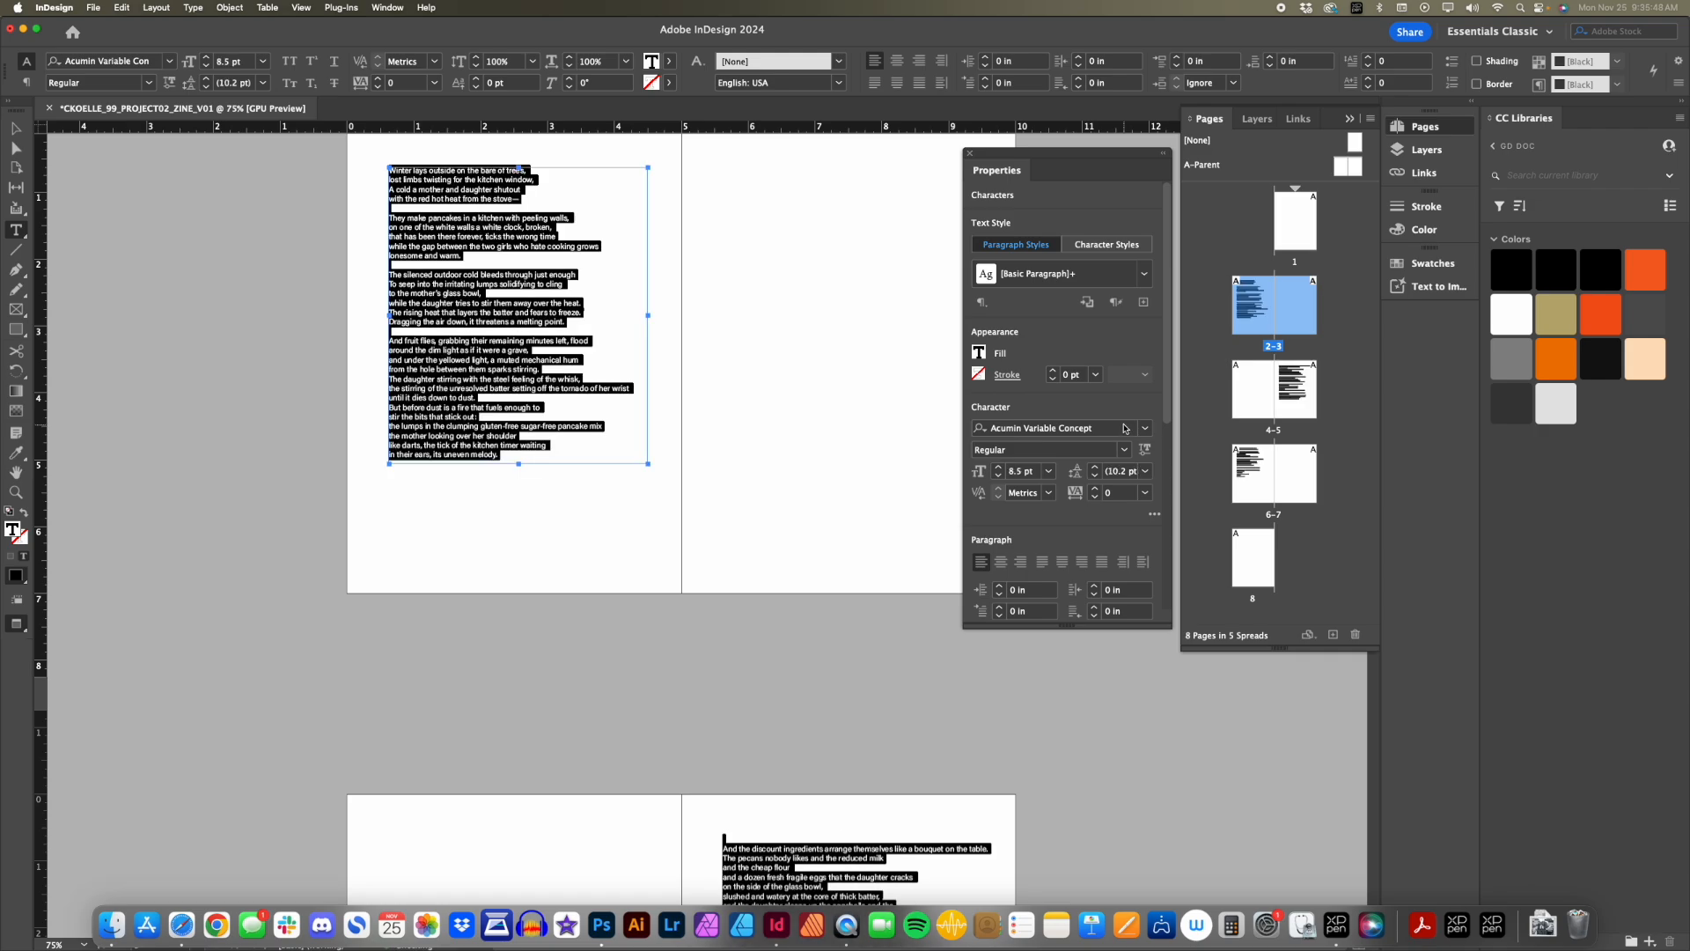
Set the leading of the entire selected poem text to 13 pt.
{"action": "left_click_drag", "start_coordinate": [1171, 410], "coordinate": [1165, 482]}
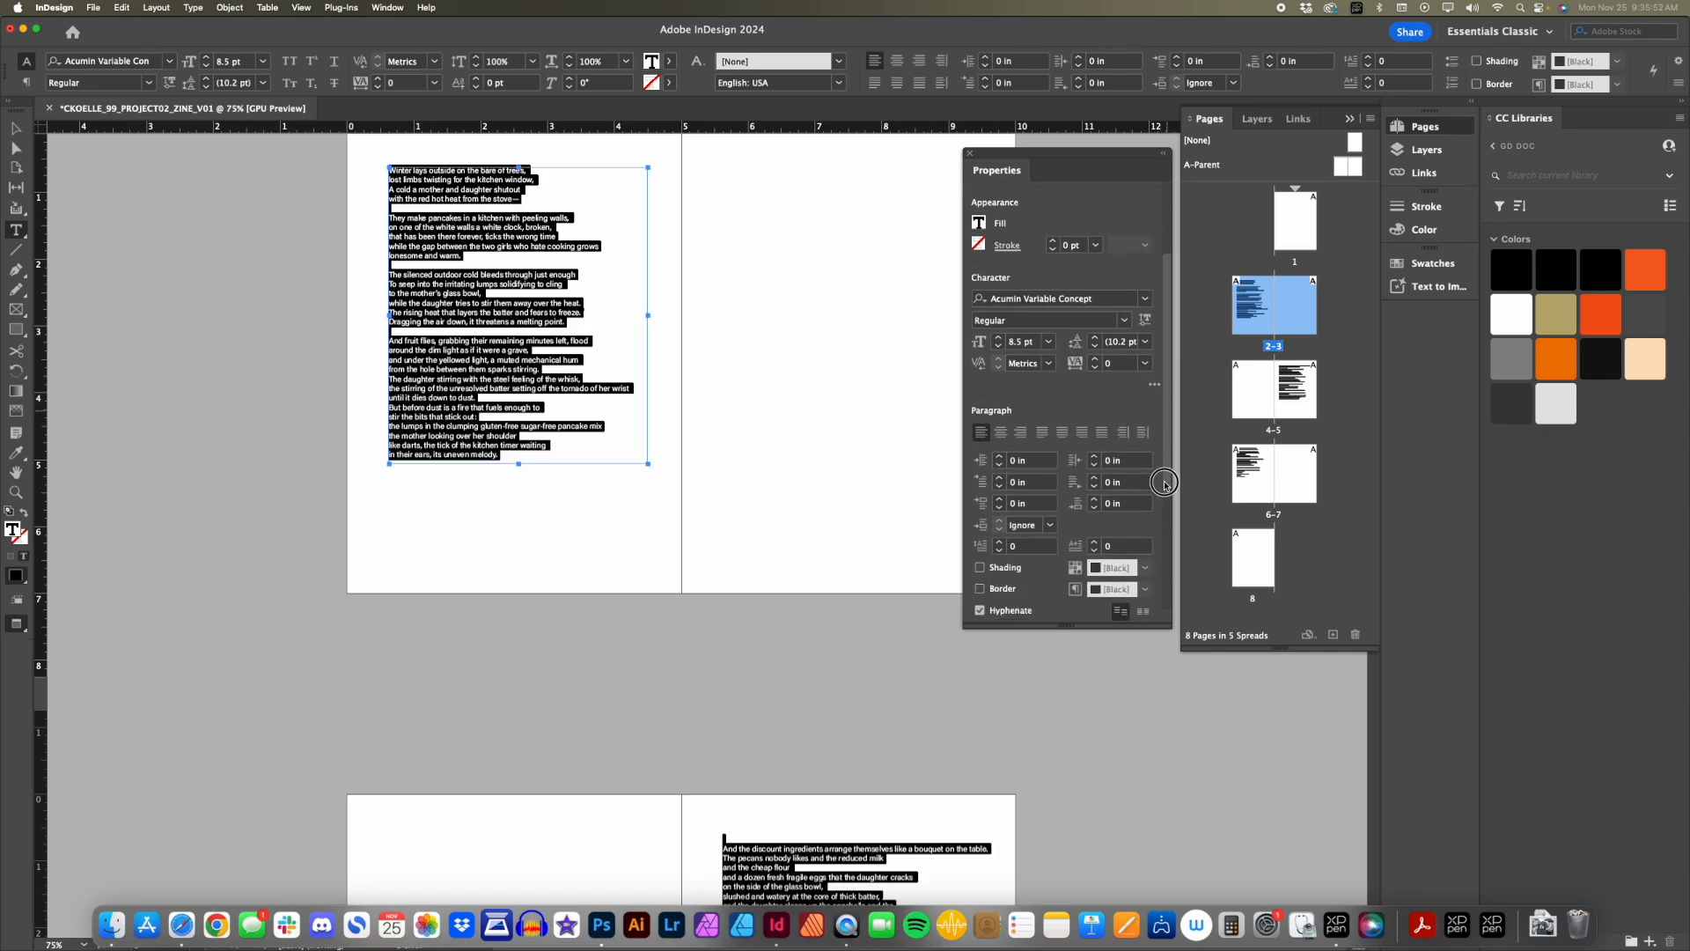
{"action": "left_click", "coordinate": [1097, 339]}
{"action": "left_click", "coordinate": [1096, 339]}
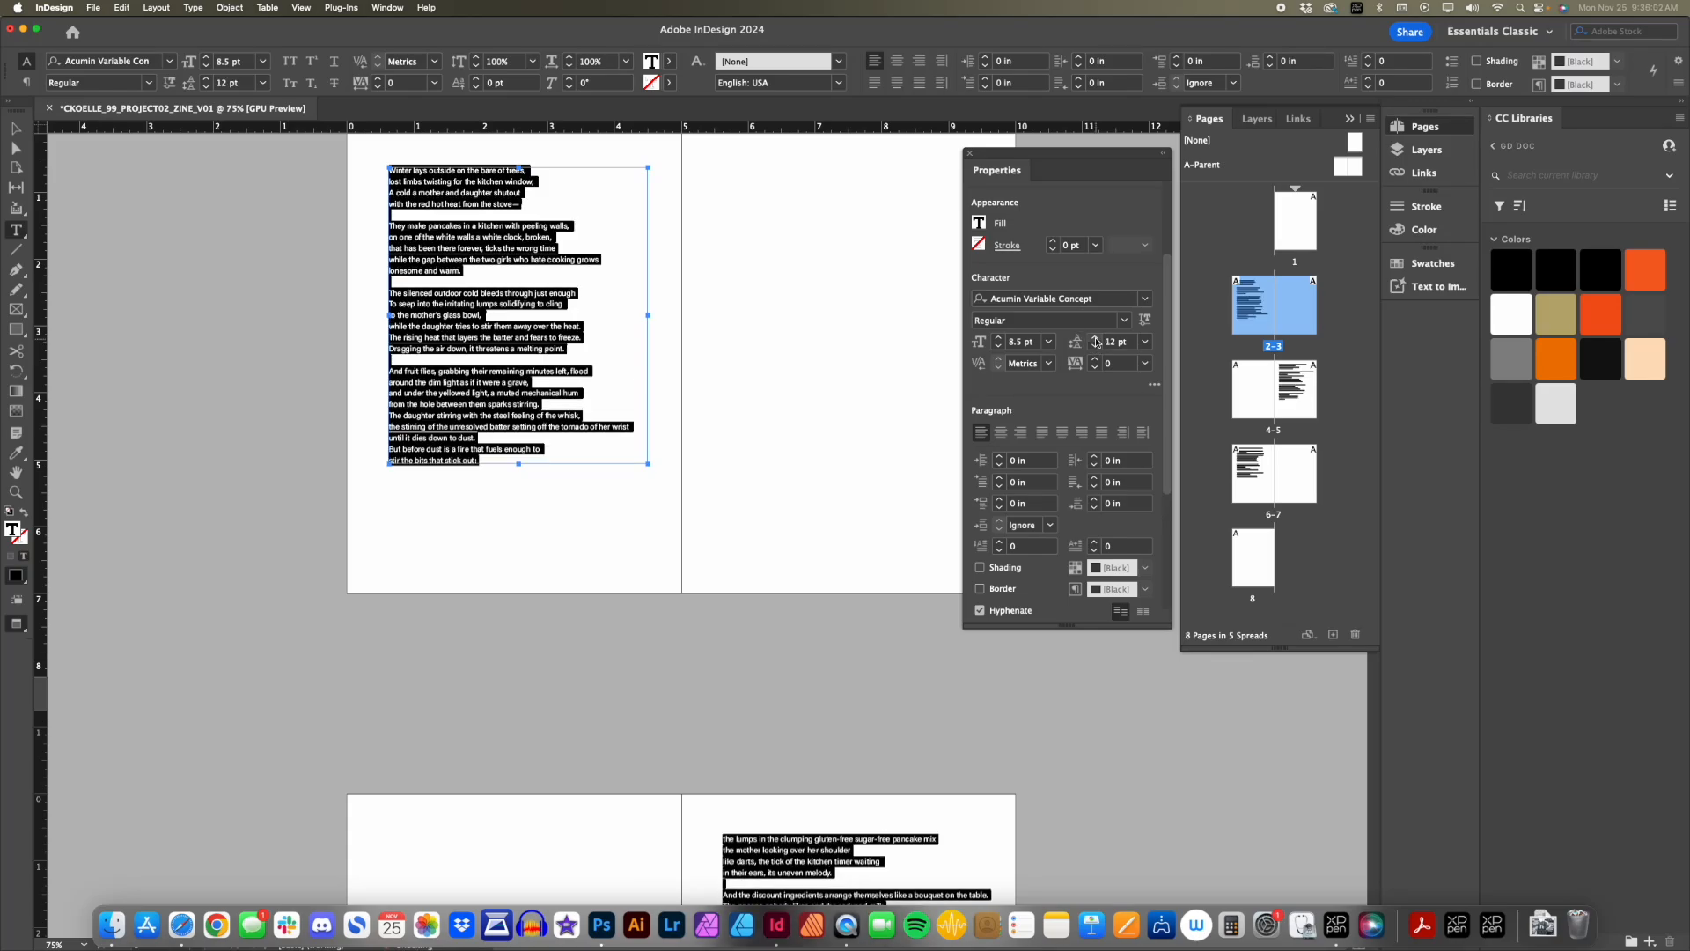
{"action": "left_click", "coordinate": [1096, 339]}
{"action": "left_click", "coordinate": [1096, 339]}
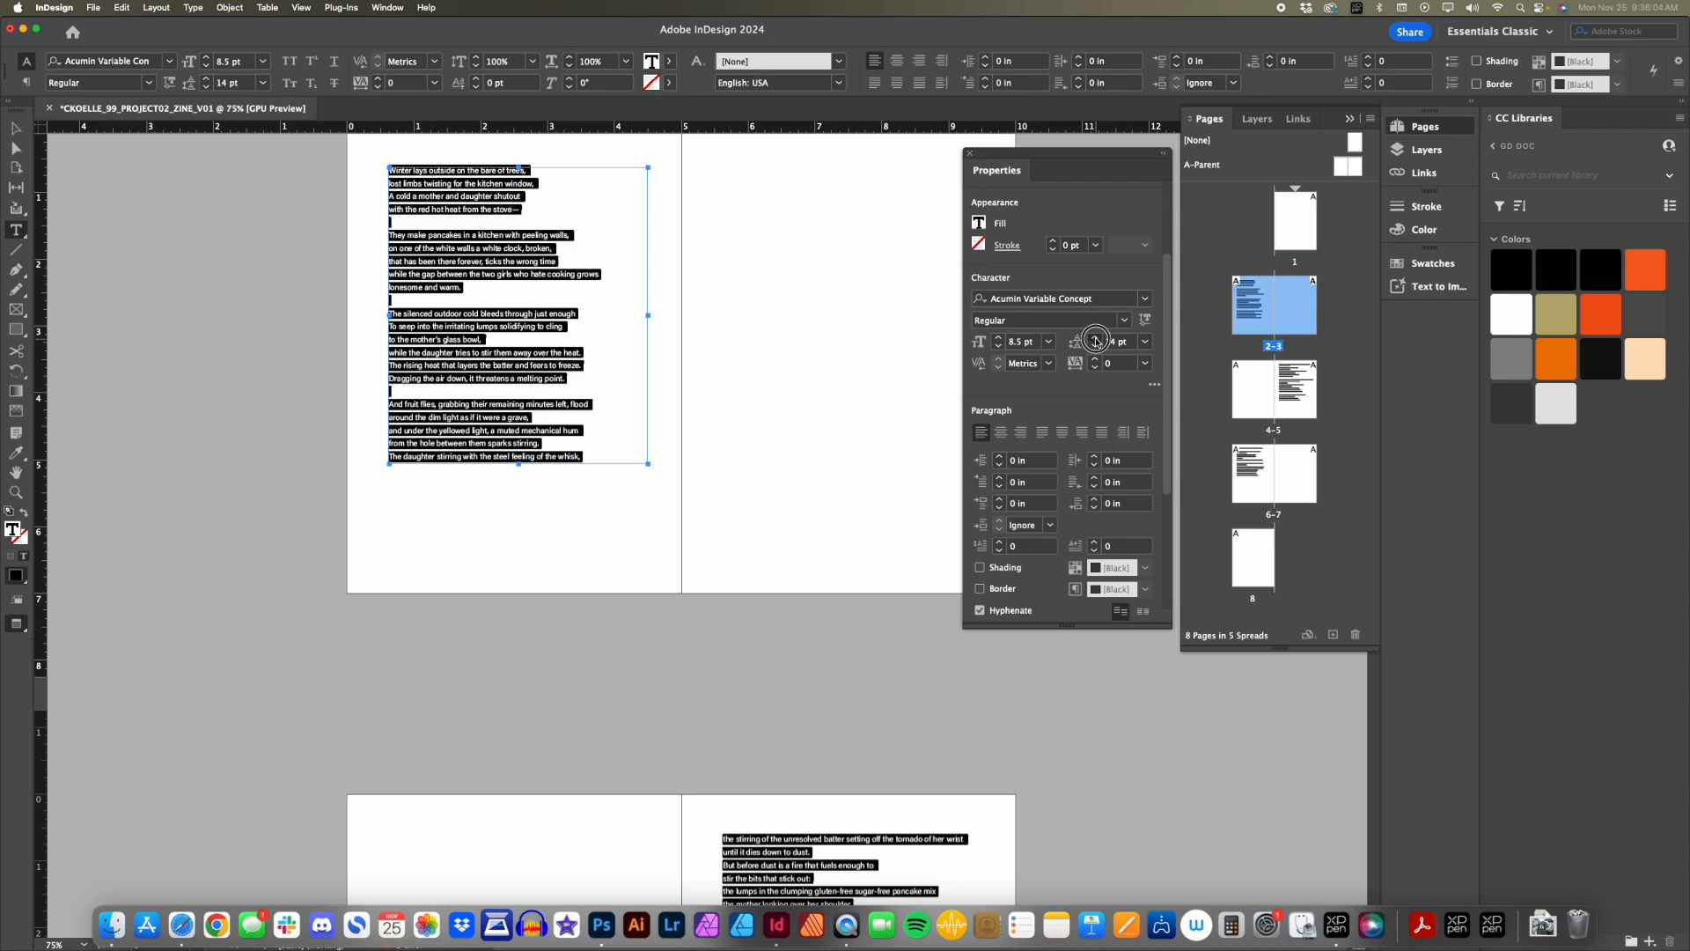
{"action": "left_click", "coordinate": [1096, 339]}
{"action": "left_click", "coordinate": [1097, 348]}
{"action": "left_click", "coordinate": [1096, 348]}
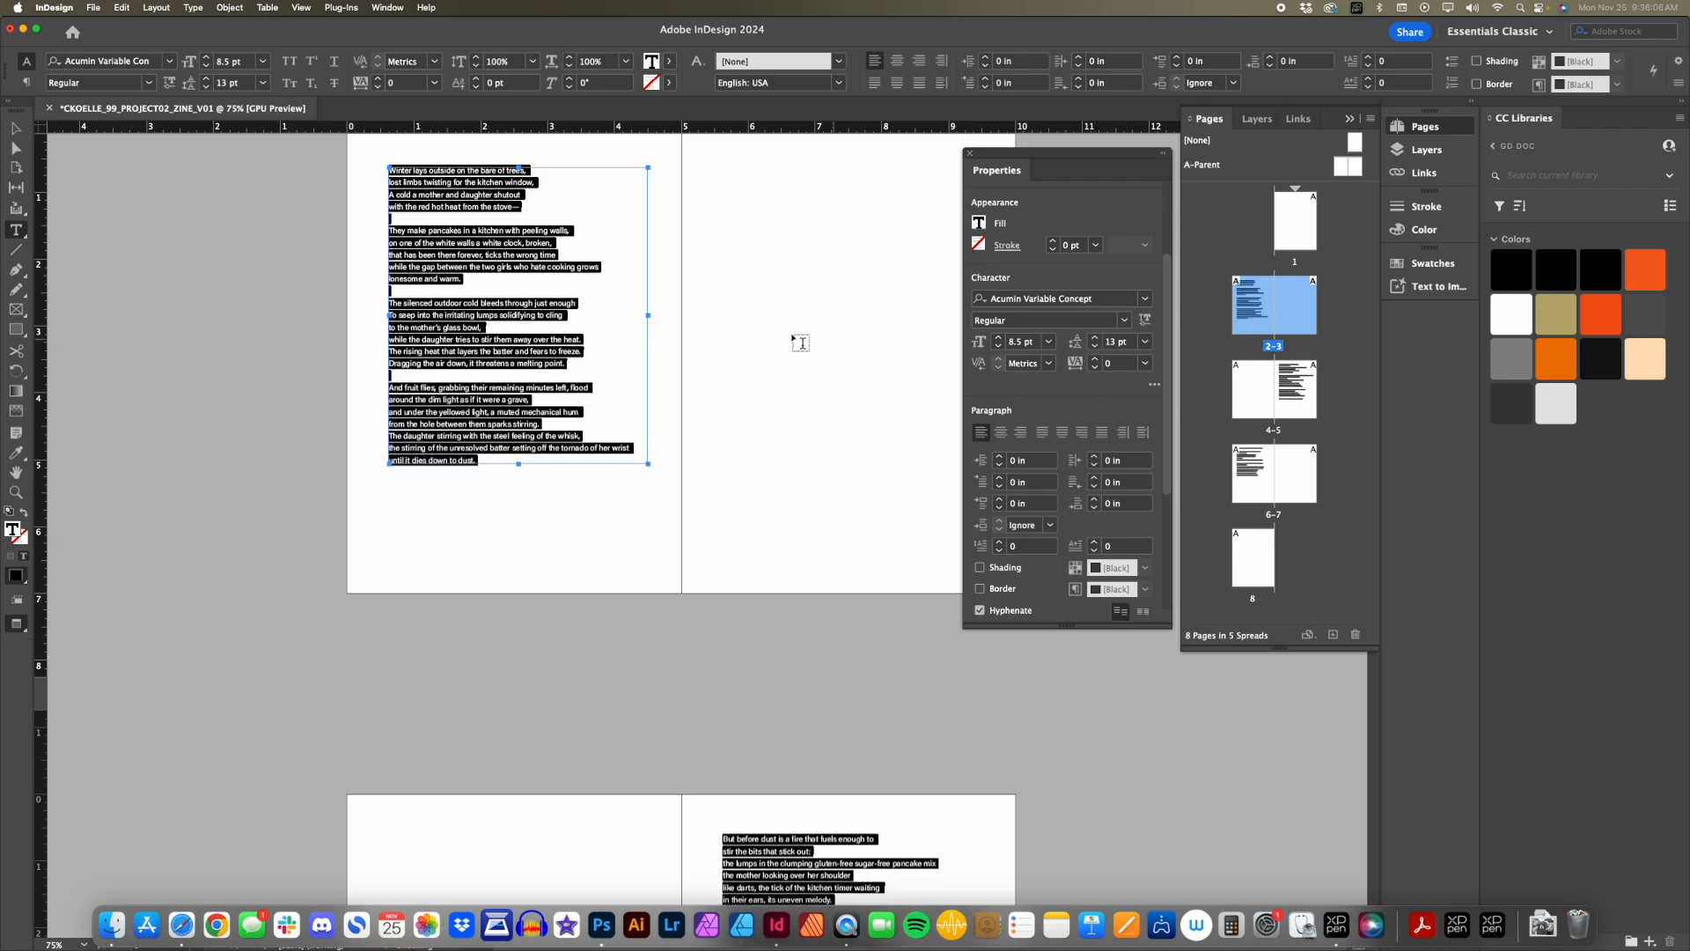
{"action": "left_click", "coordinate": [500, 326]}
{"action": "scroll", "coordinate": [500, 327], "scroll_direction": "up", "scroll_amount": 1}
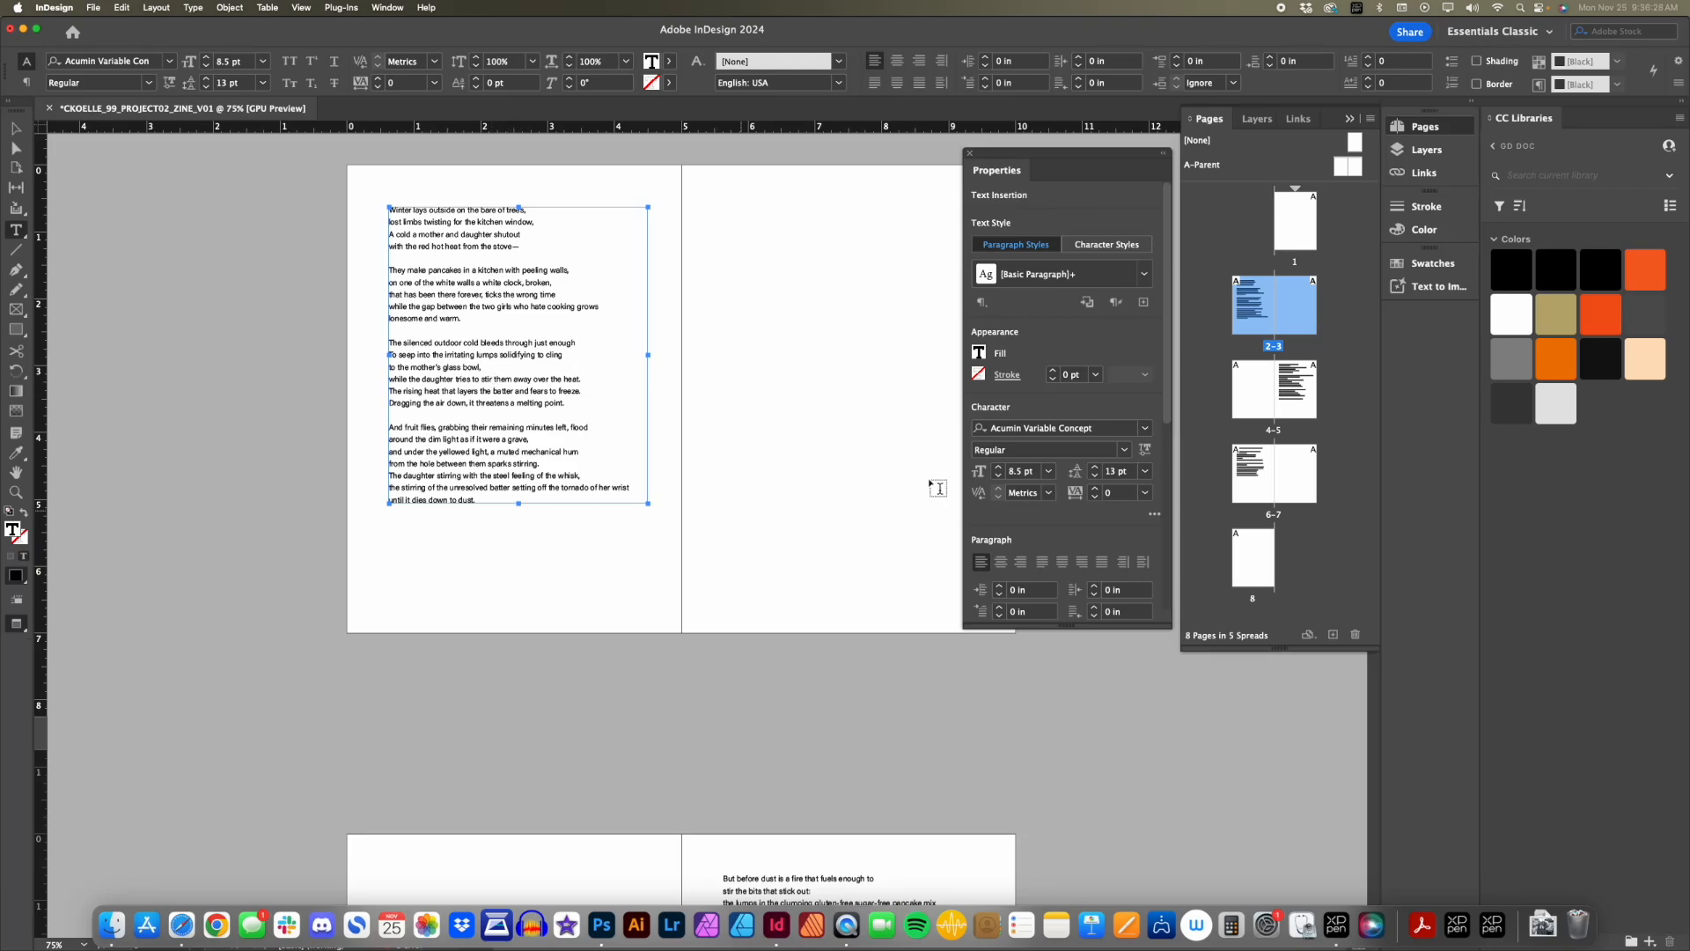
Select all of the threaded poem text and increase its leading to 14 pt.
{"action": "left_click", "coordinate": [1096, 470]}
{"action": "key", "text": "super+a"}
{"action": "left_click", "coordinate": [1095, 474]}
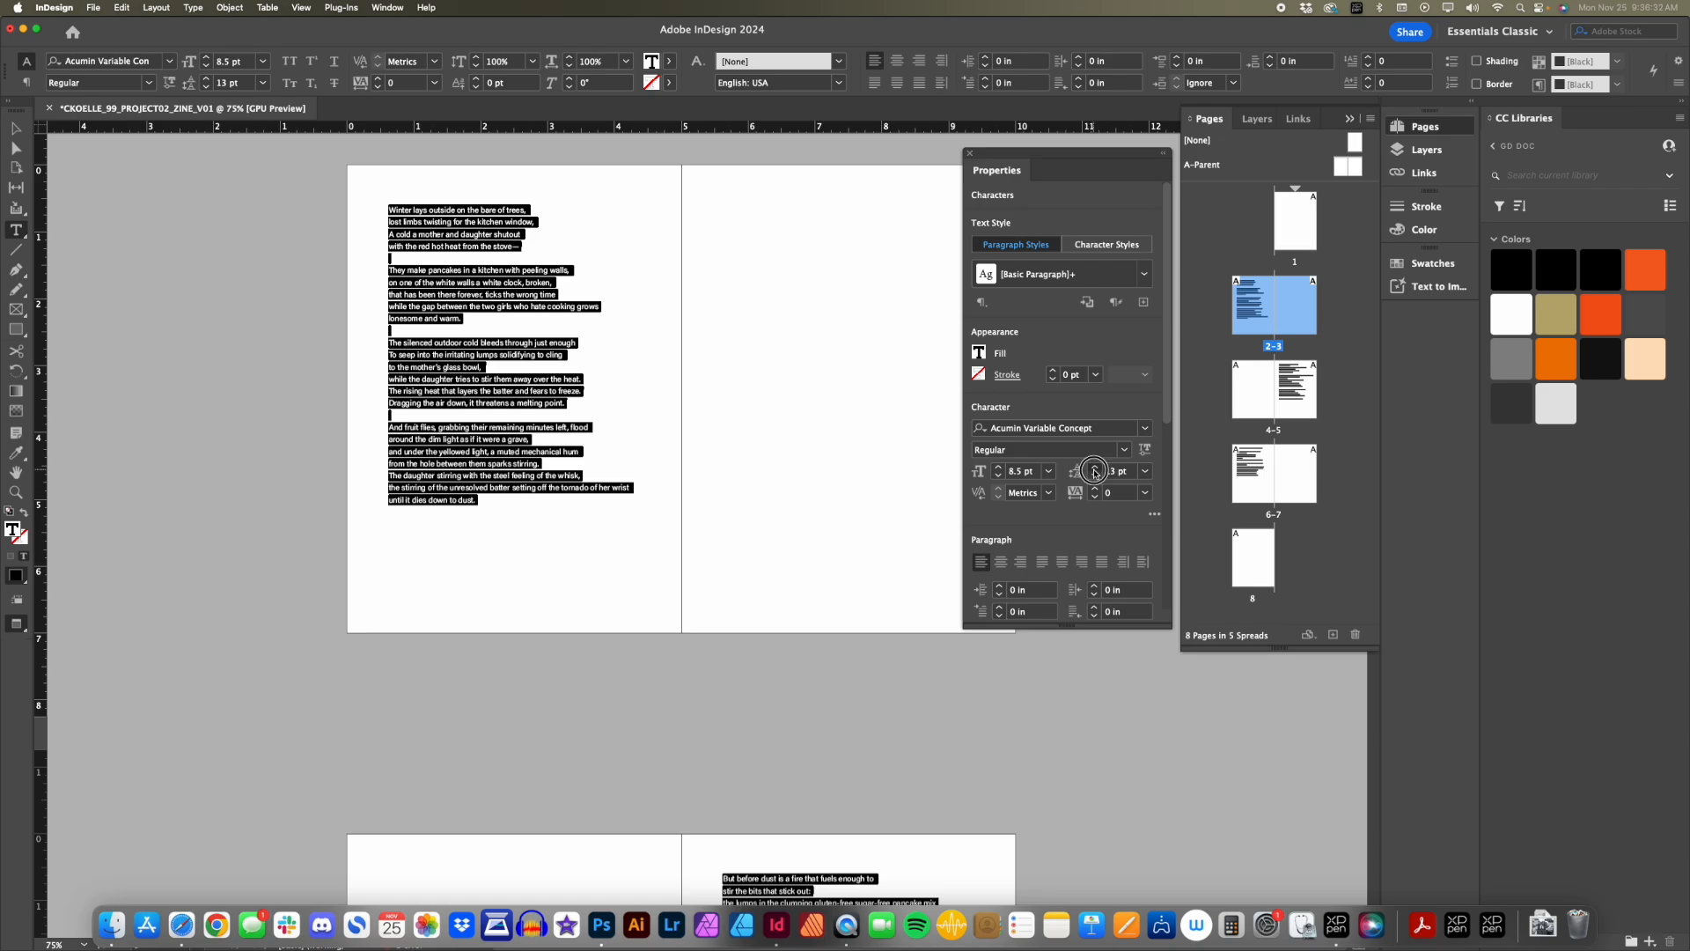
{"action": "left_click", "coordinate": [1096, 468]}
{"action": "key", "text": "Escape"}
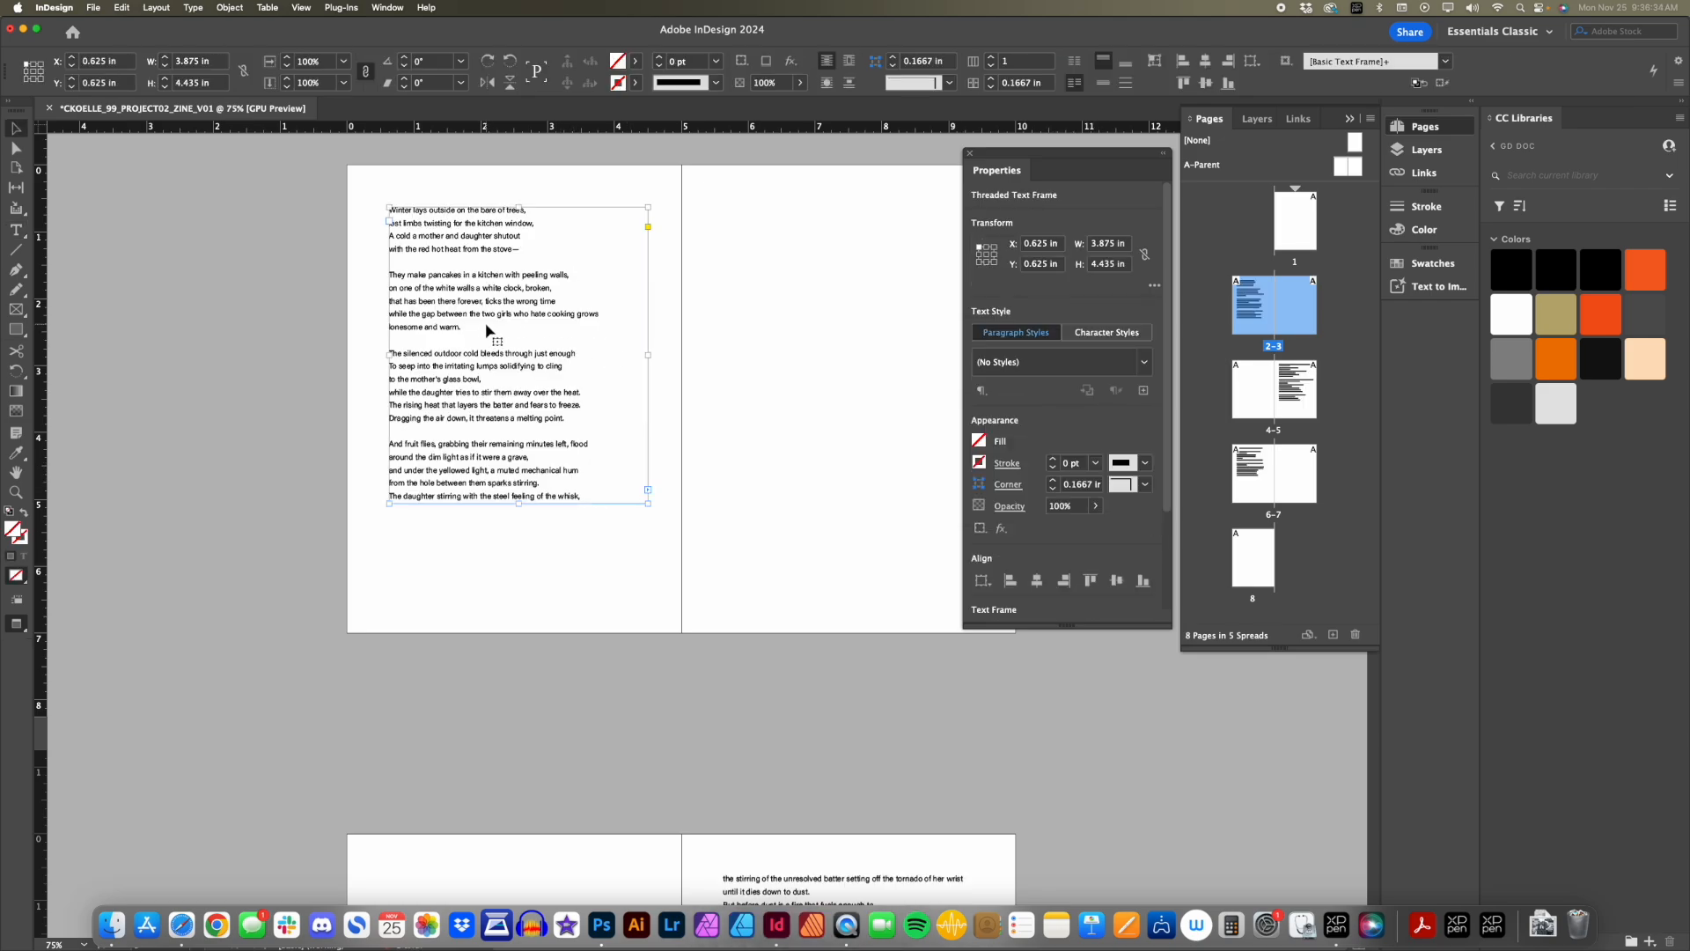
Examine the leading on the third stanza's first line and the text flow on the following spreads.
{"action": "triple_click", "coordinate": [472, 349]}
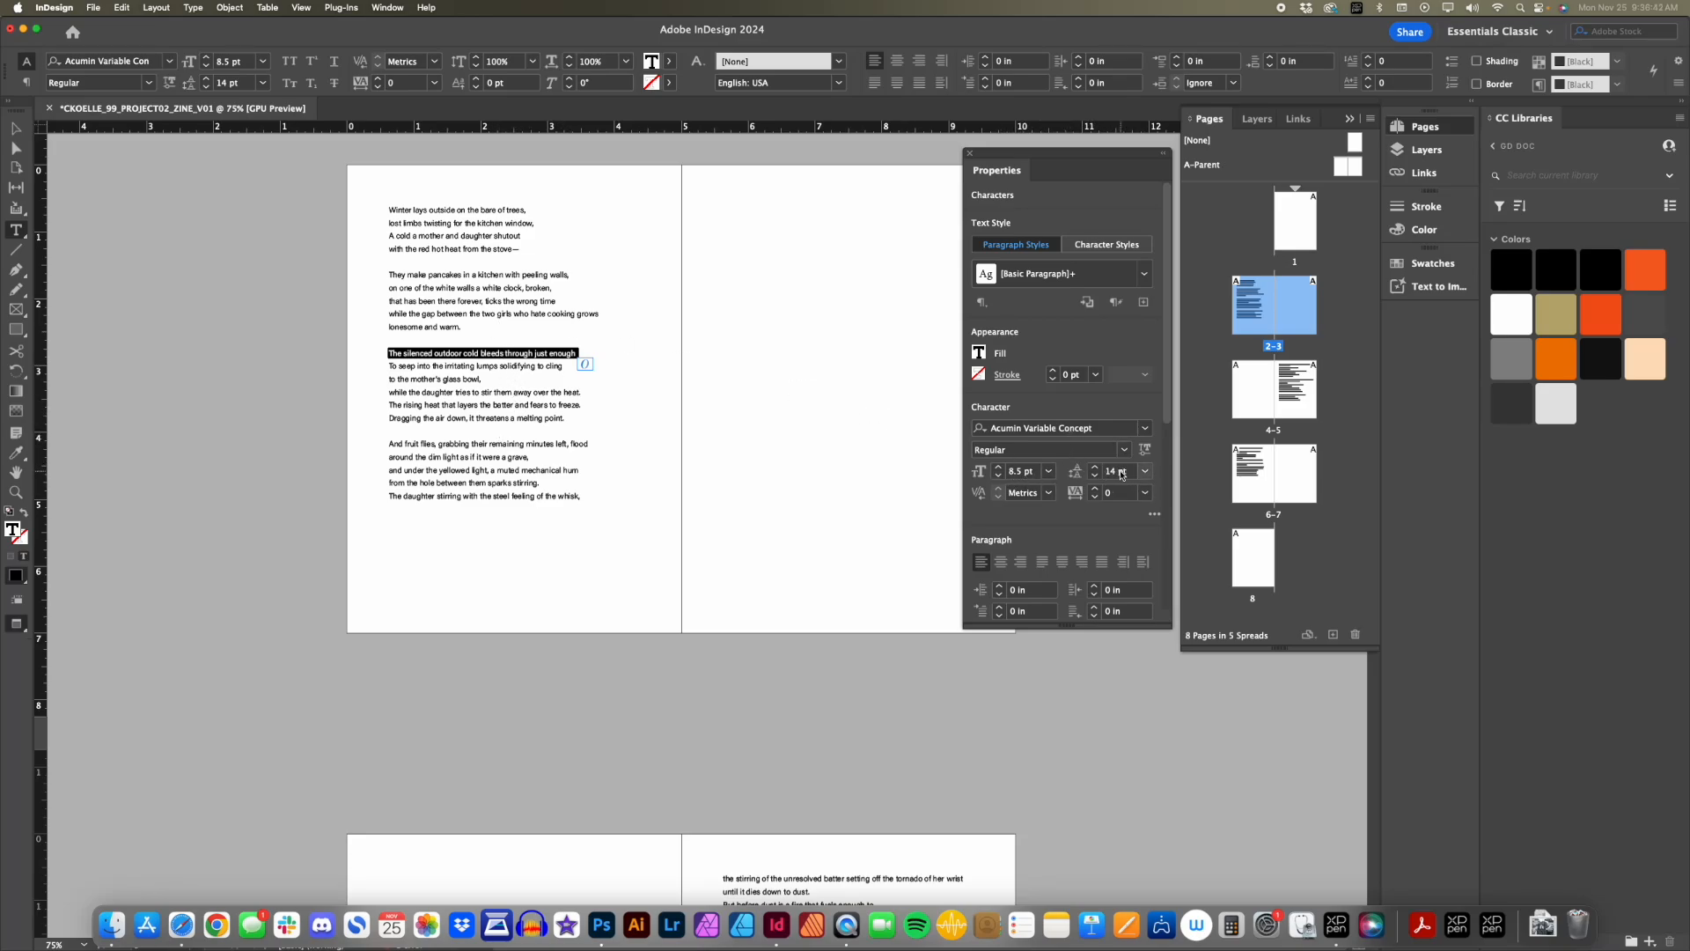
{"action": "key", "text": "Escape"}
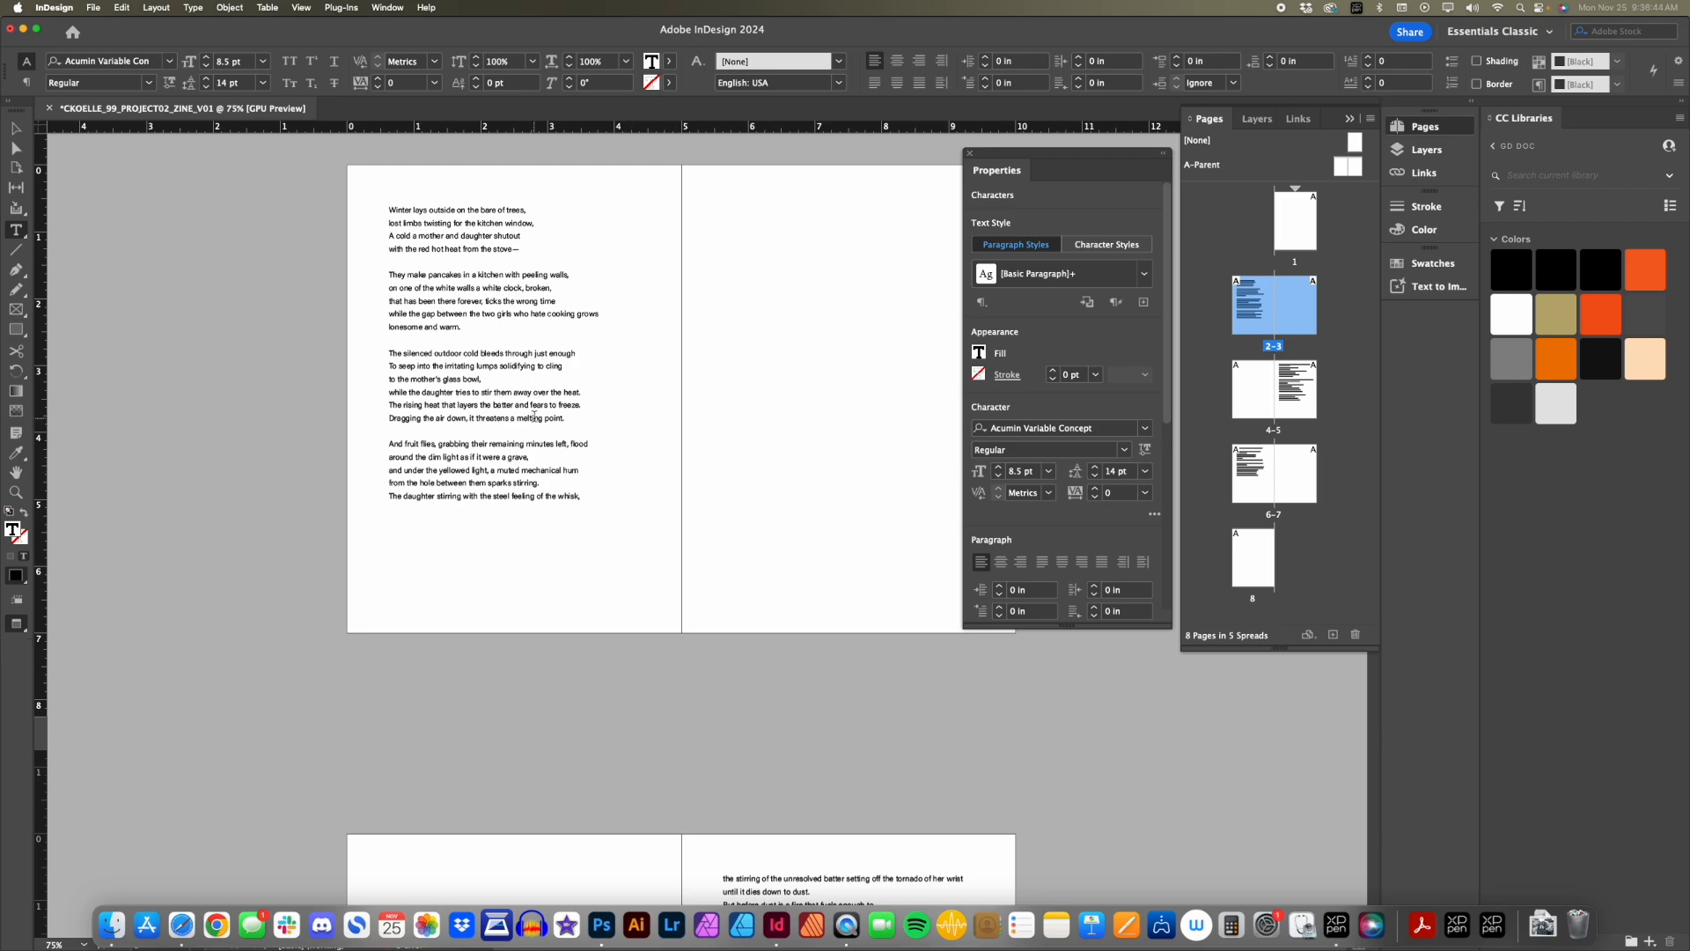
{"action": "left_click_drag", "start_coordinate": [639, 266], "coordinate": [645, 451]}
{"action": "scroll", "coordinate": [645, 451], "scroll_direction": "up", "scroll_amount": 3}
{"action": "scroll", "coordinate": [668, 457], "scroll_direction": "down", "scroll_amount": 8}
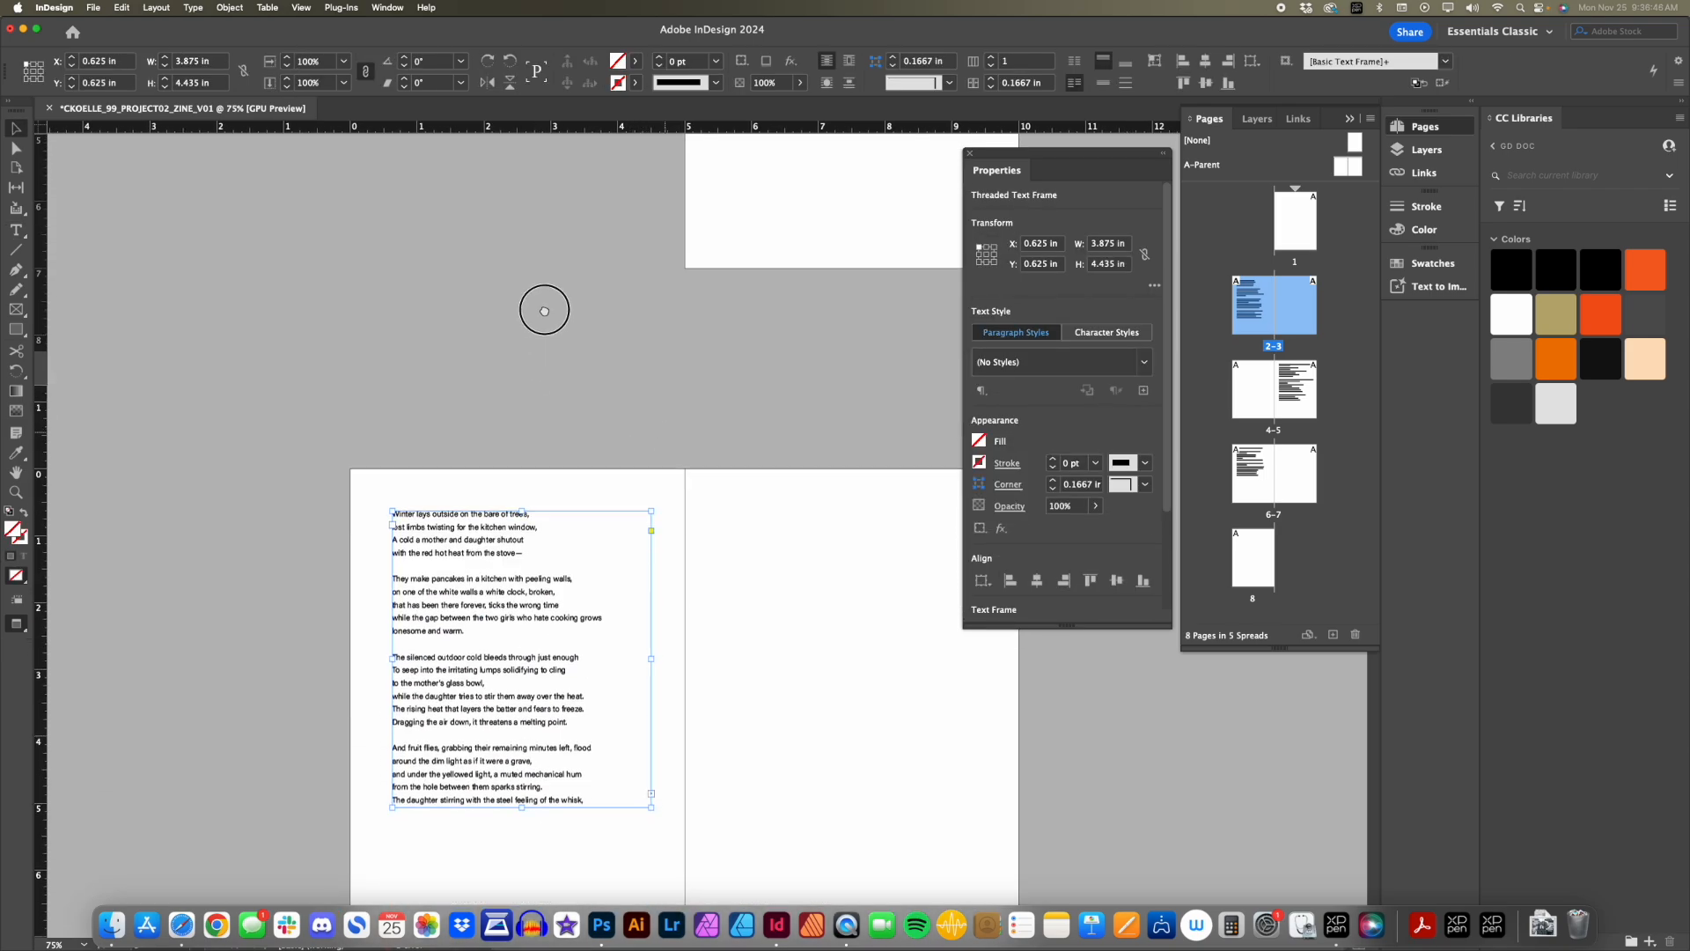
{"action": "scroll", "coordinate": [608, 499], "scroll_direction": "down", "scroll_amount": 5}
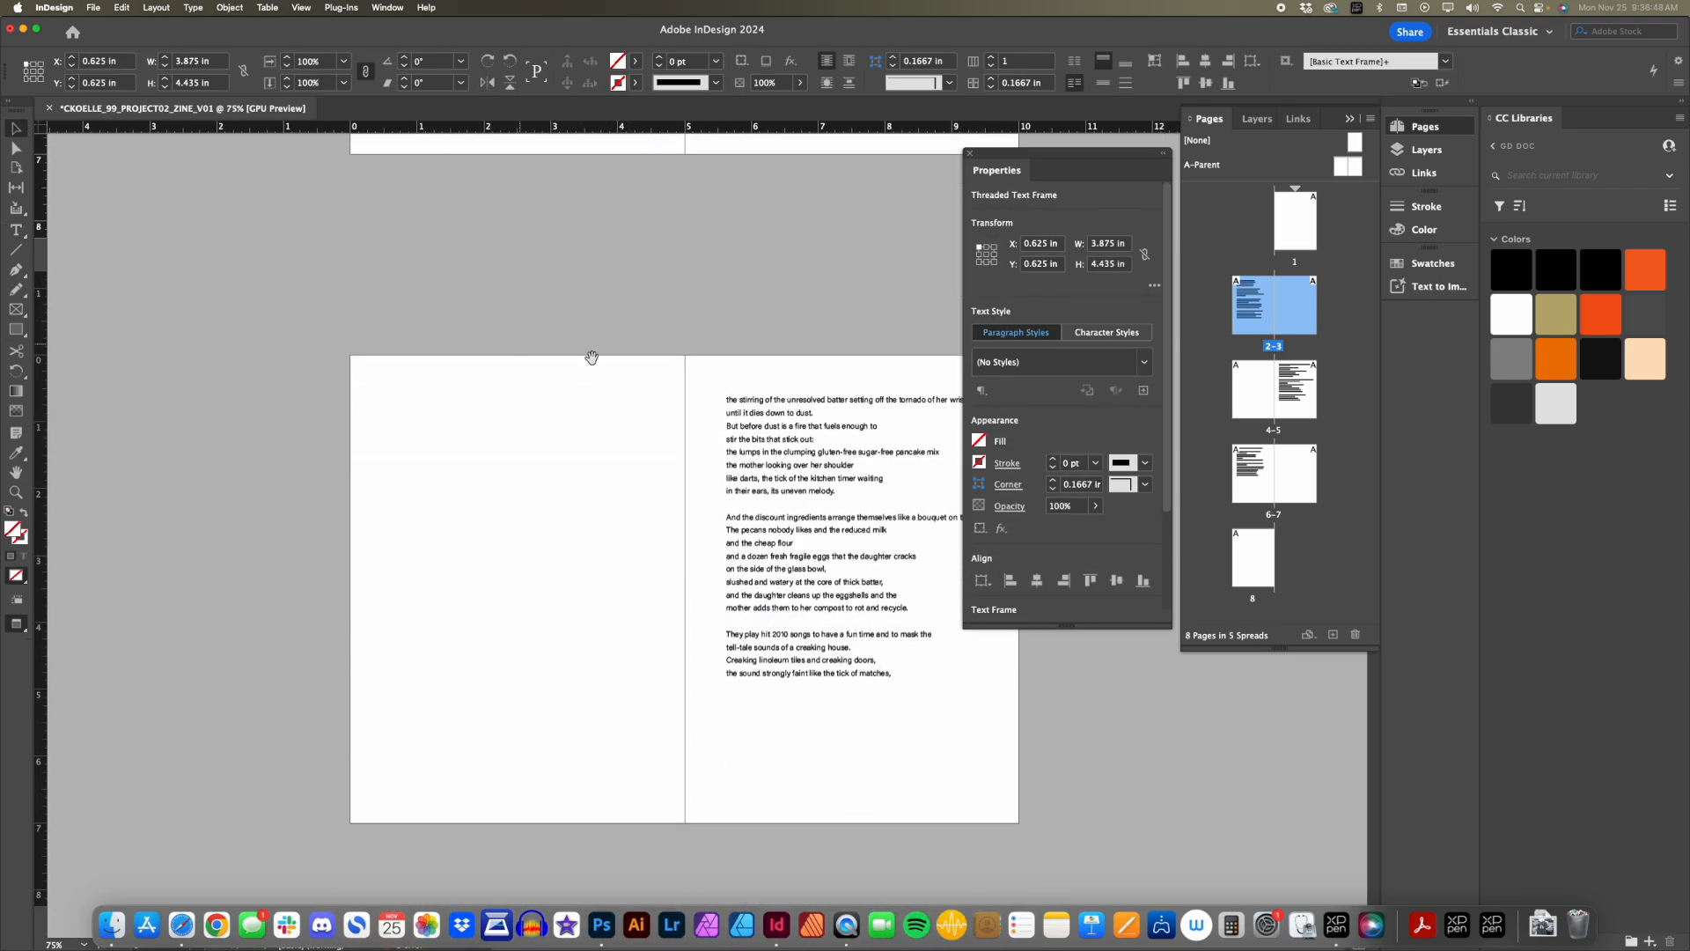
Undo the leading changes back to the automatic leading across the poem.
{"action": "key", "text": "super+z"}
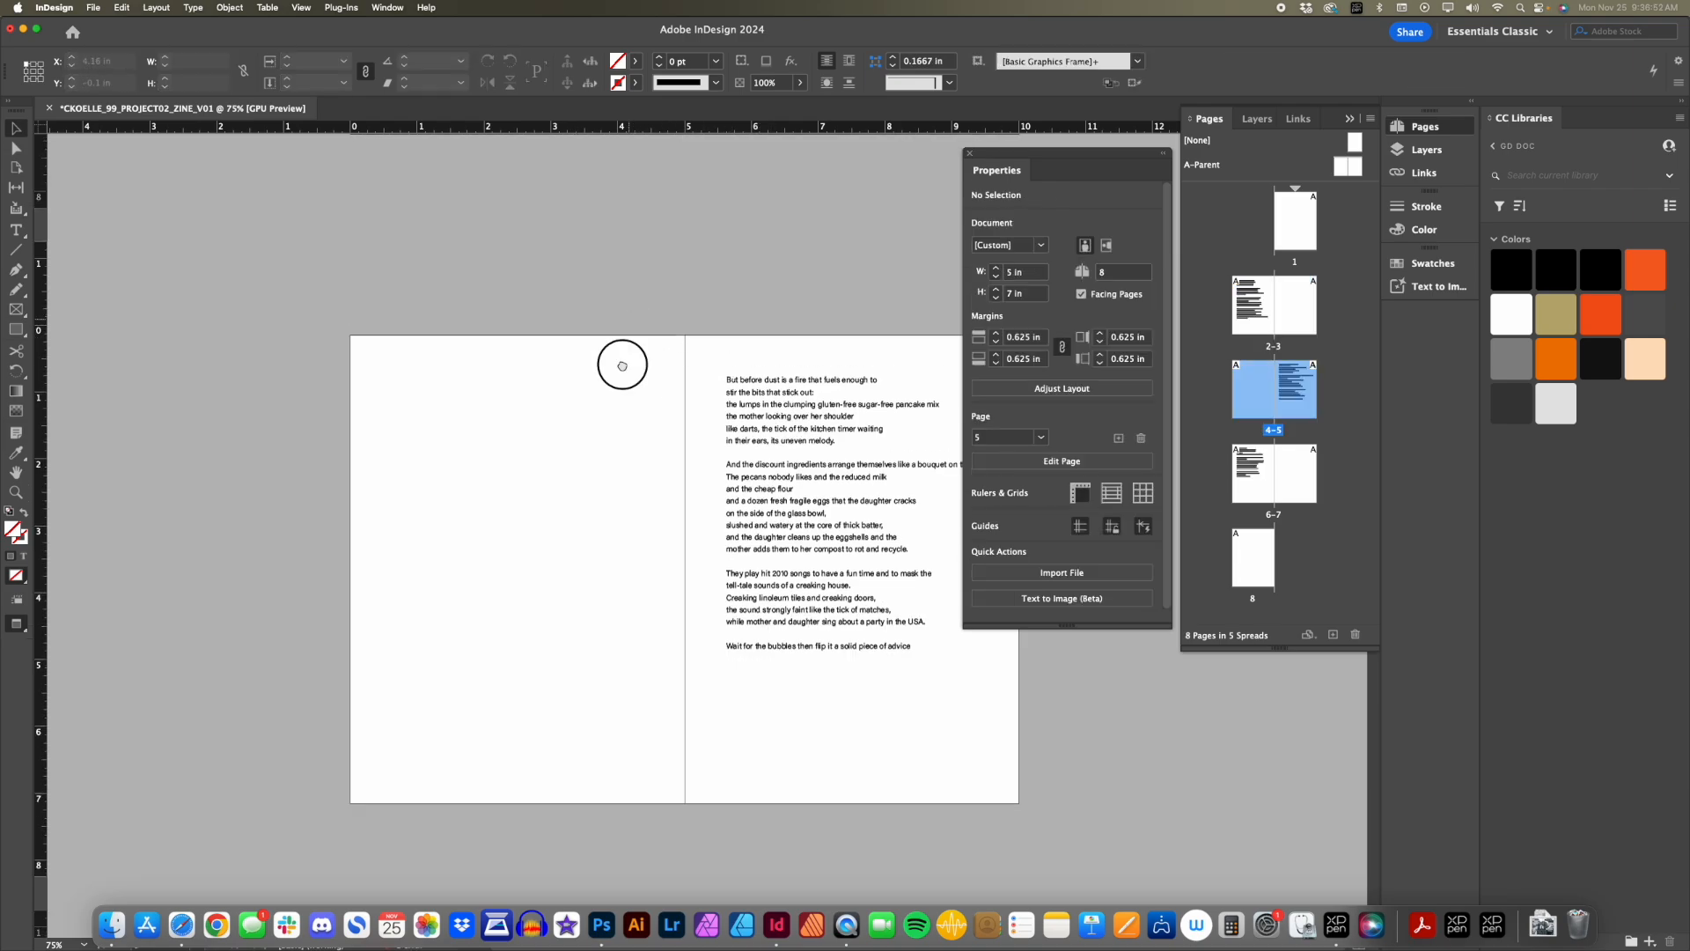
{"action": "scroll", "coordinate": [574, 634], "scroll_direction": "up", "scroll_amount": 8}
{"action": "key", "text": "super+z"}
{"action": "key", "text": "super+z"}
{"action": "key", "text": "super+z"}
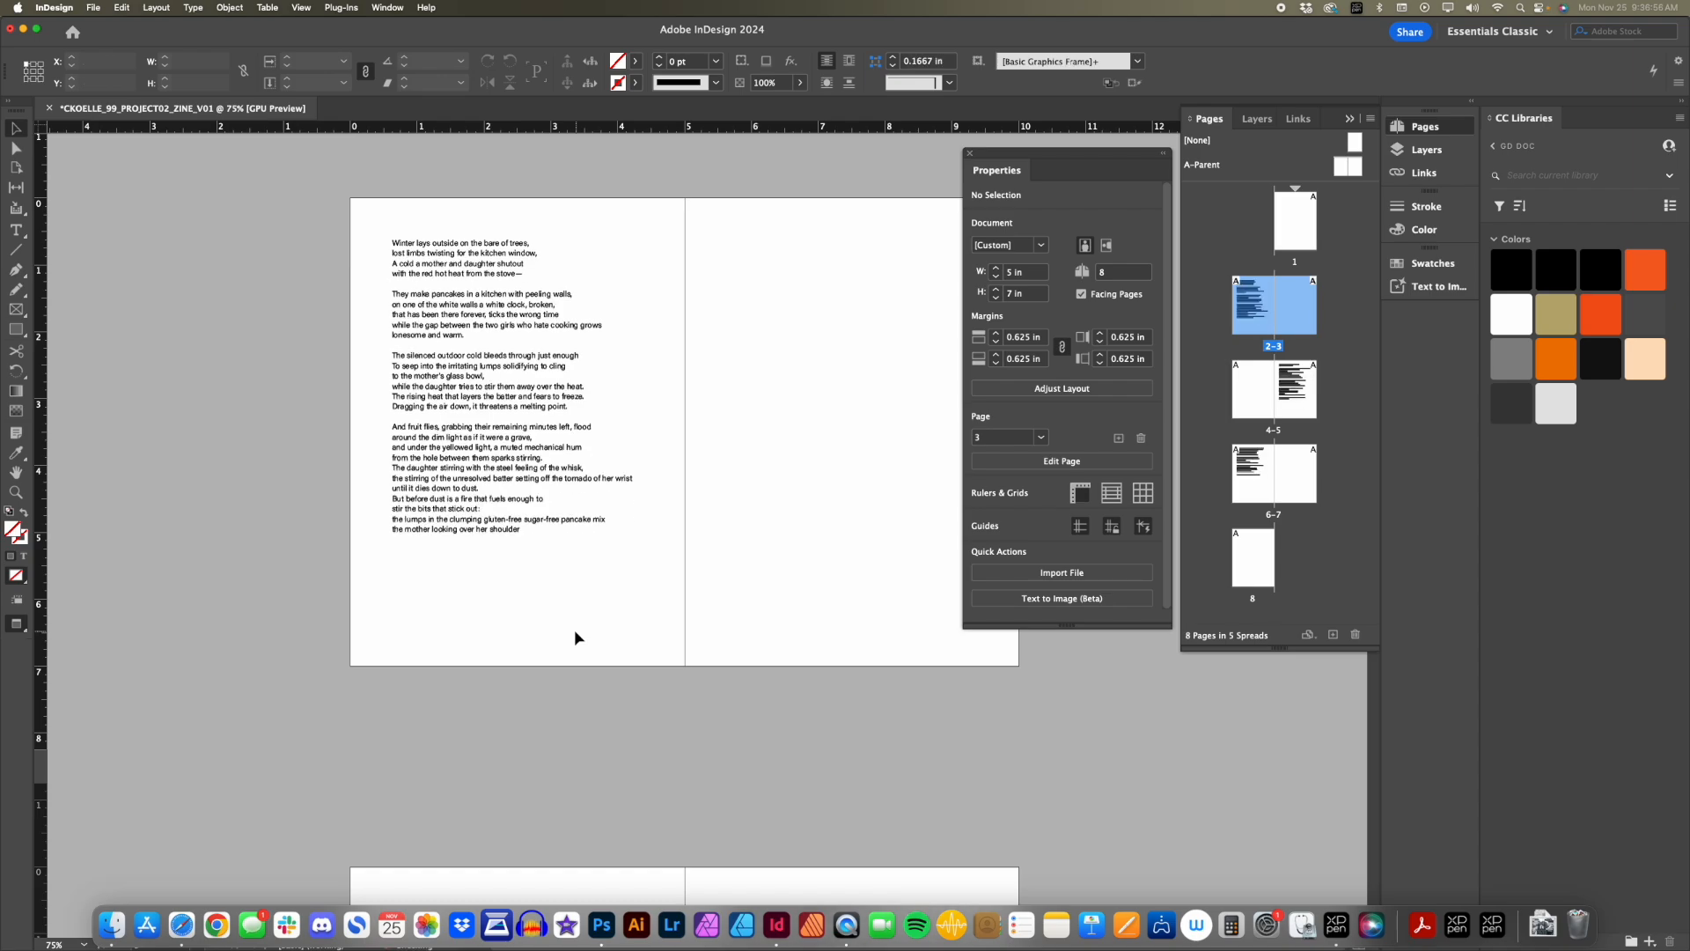
{"action": "key", "text": "super+z"}
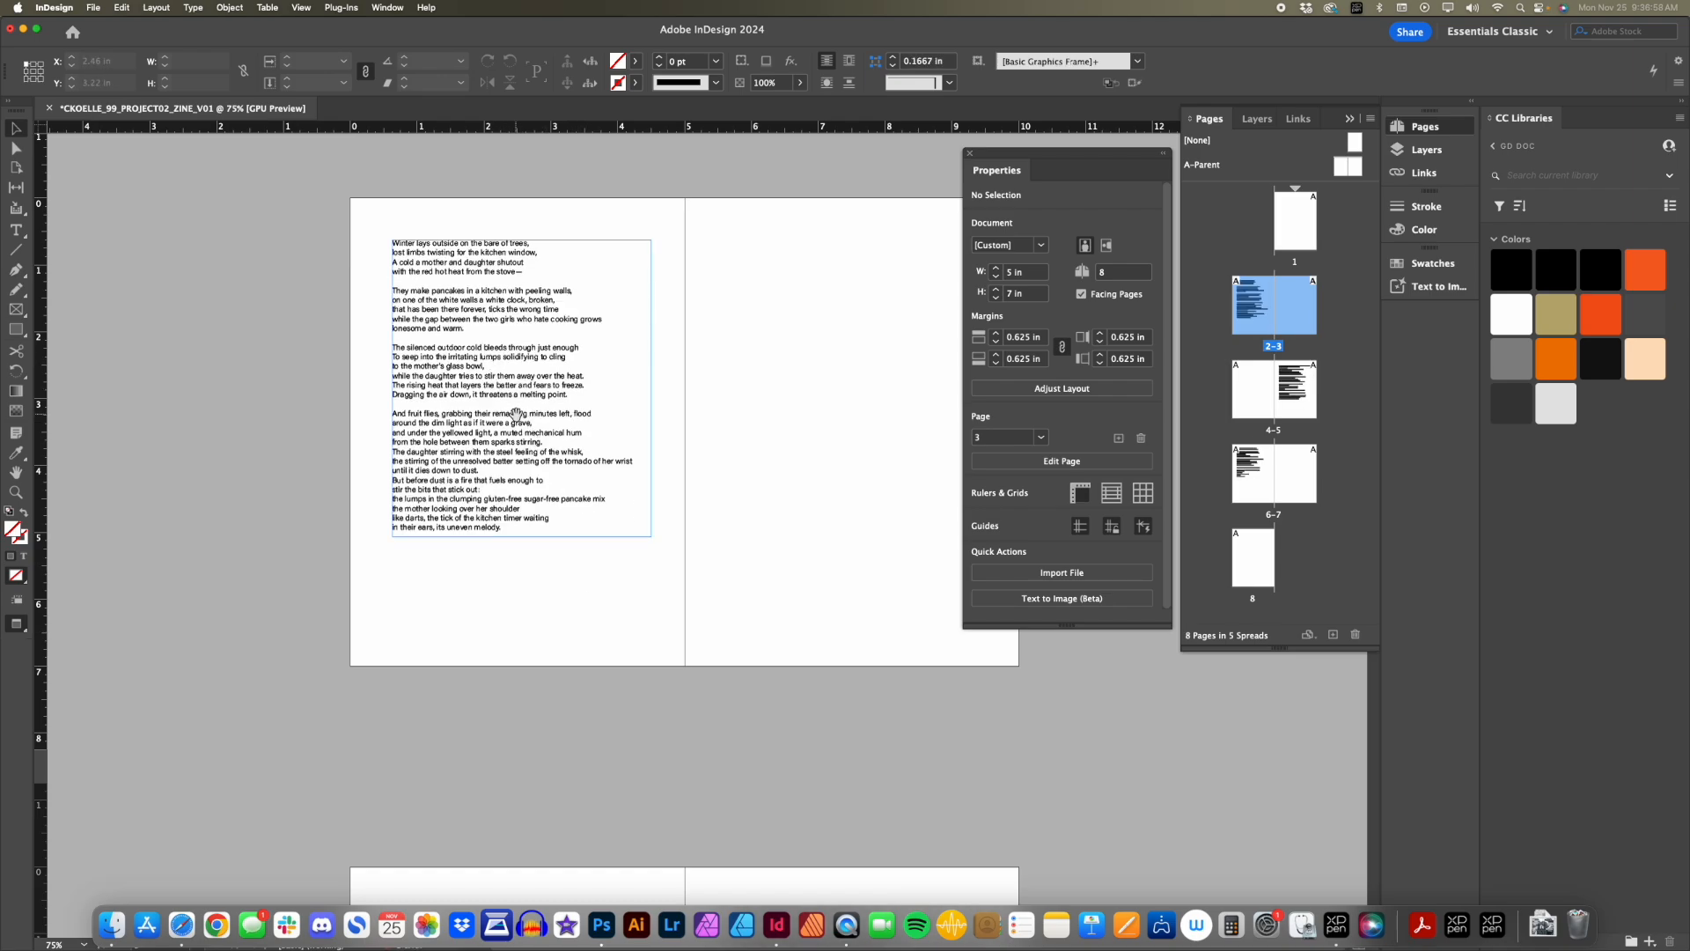
{"action": "scroll", "coordinate": [460, 363], "scroll_direction": "down", "scroll_amount": 1}
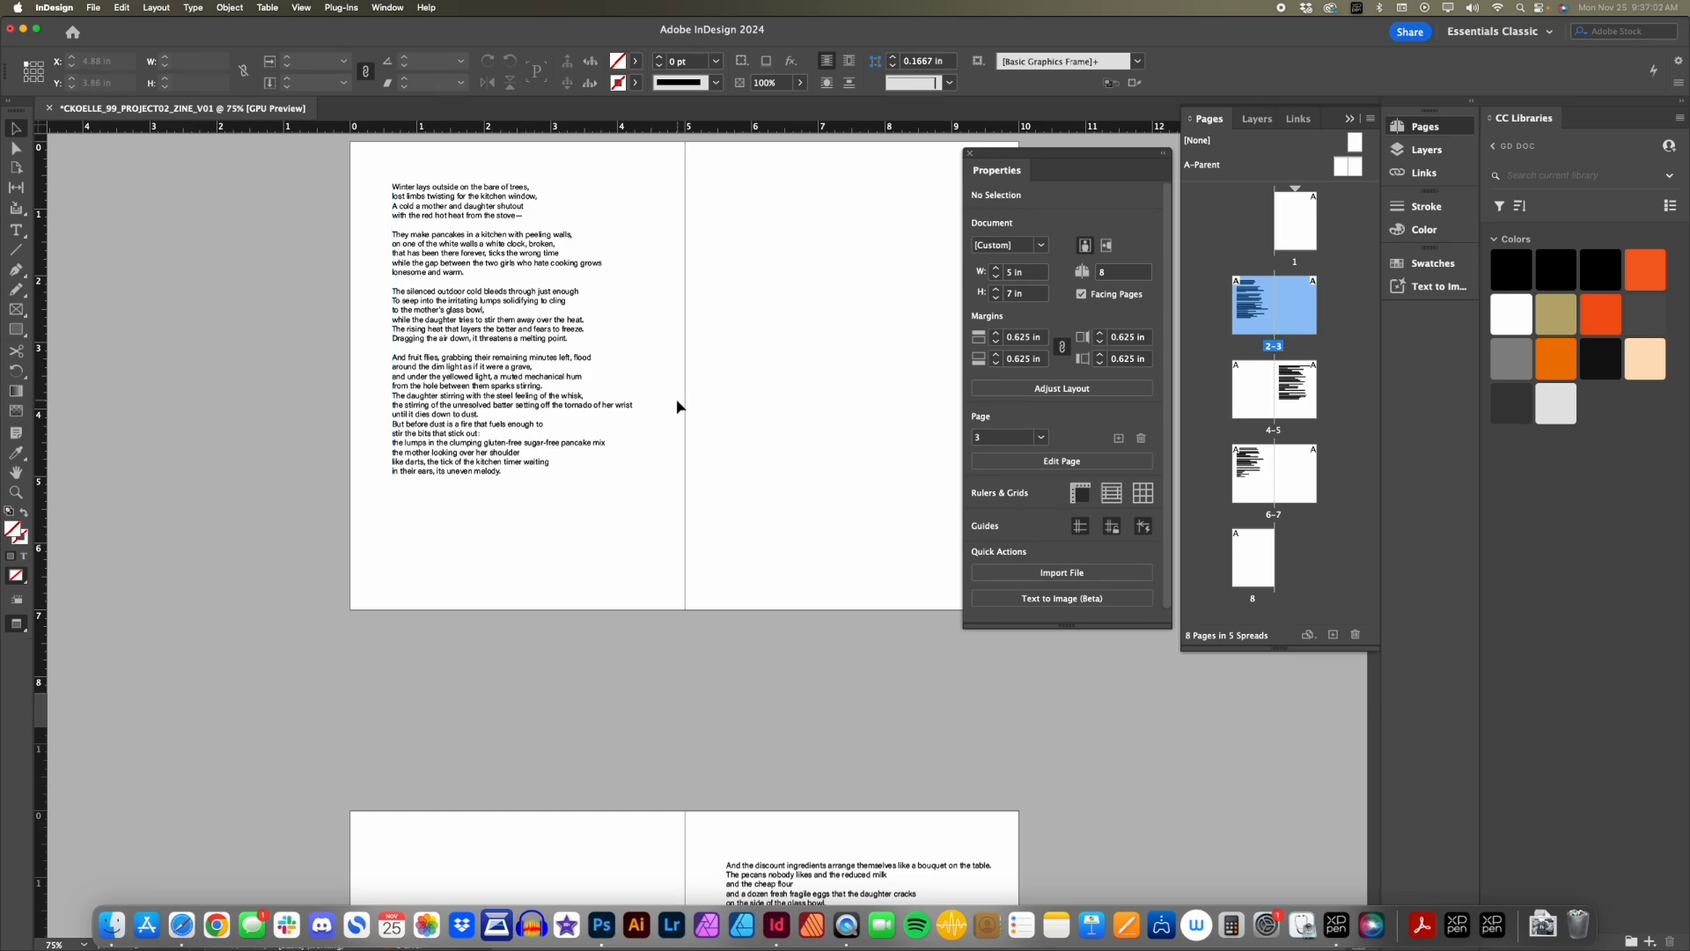
Select the whole threaded poem from the page 2 frame and set its leading to 14 pt.
{"action": "left_click", "coordinate": [529, 390]}
{"action": "double_click", "coordinate": [529, 390]}
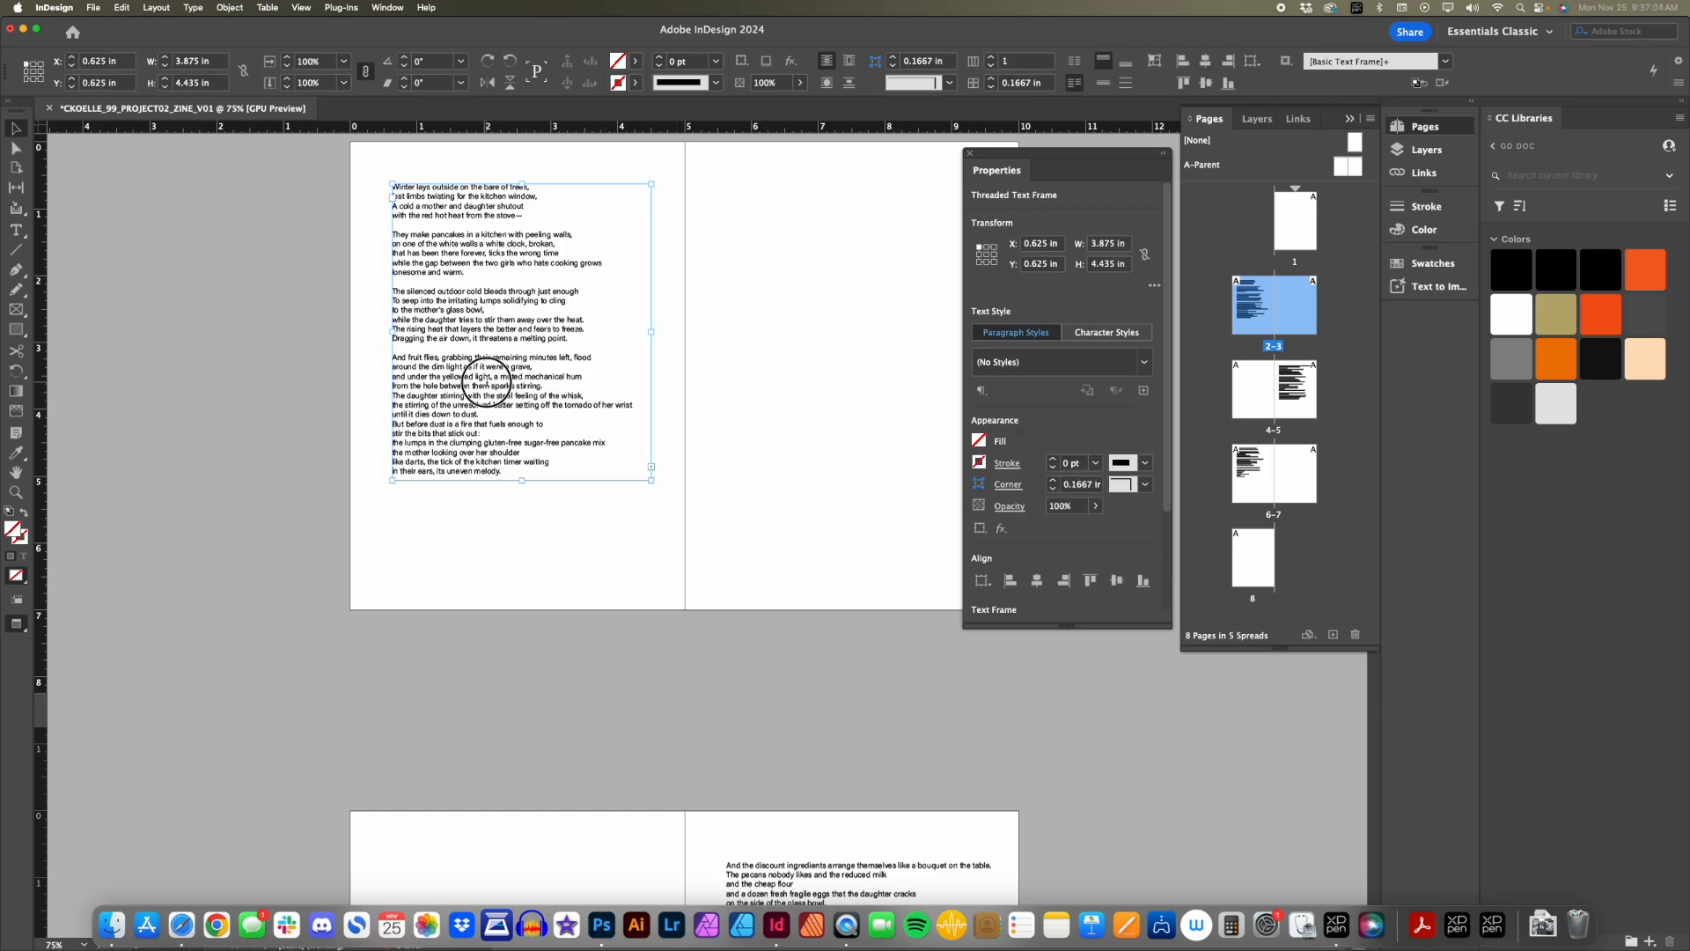
{"action": "key", "text": "super+a"}
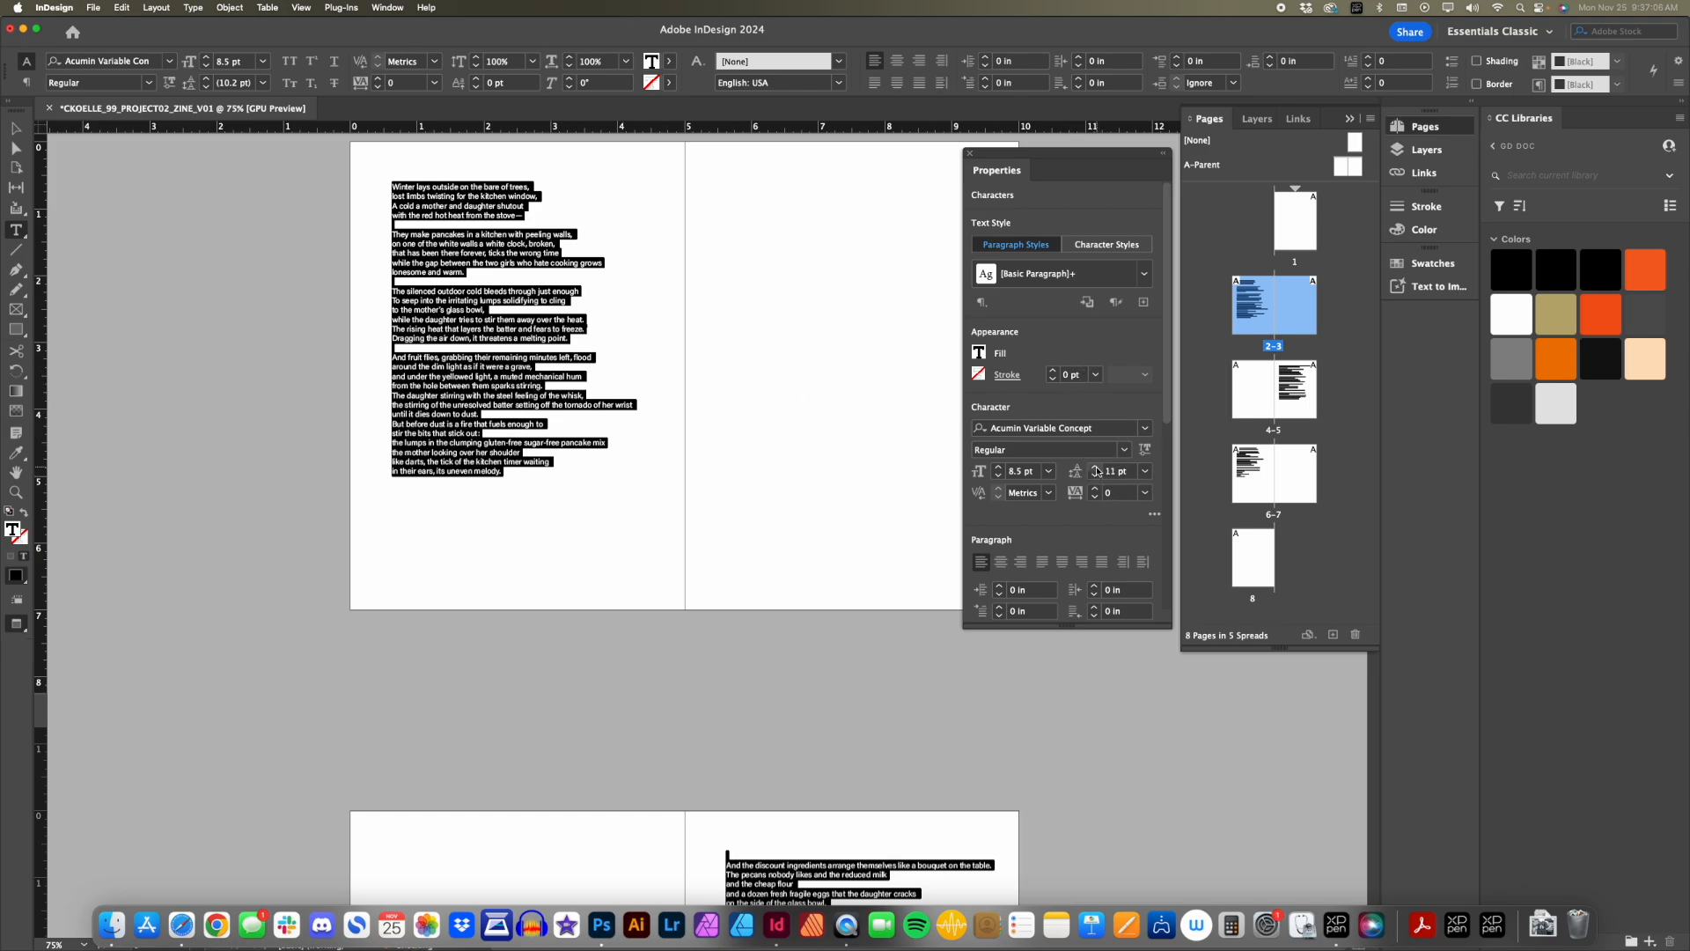
{"action": "left_click", "coordinate": [1097, 467]}
{"action": "left_click", "coordinate": [1096, 467]}
{"action": "left_click", "coordinate": [1096, 468]}
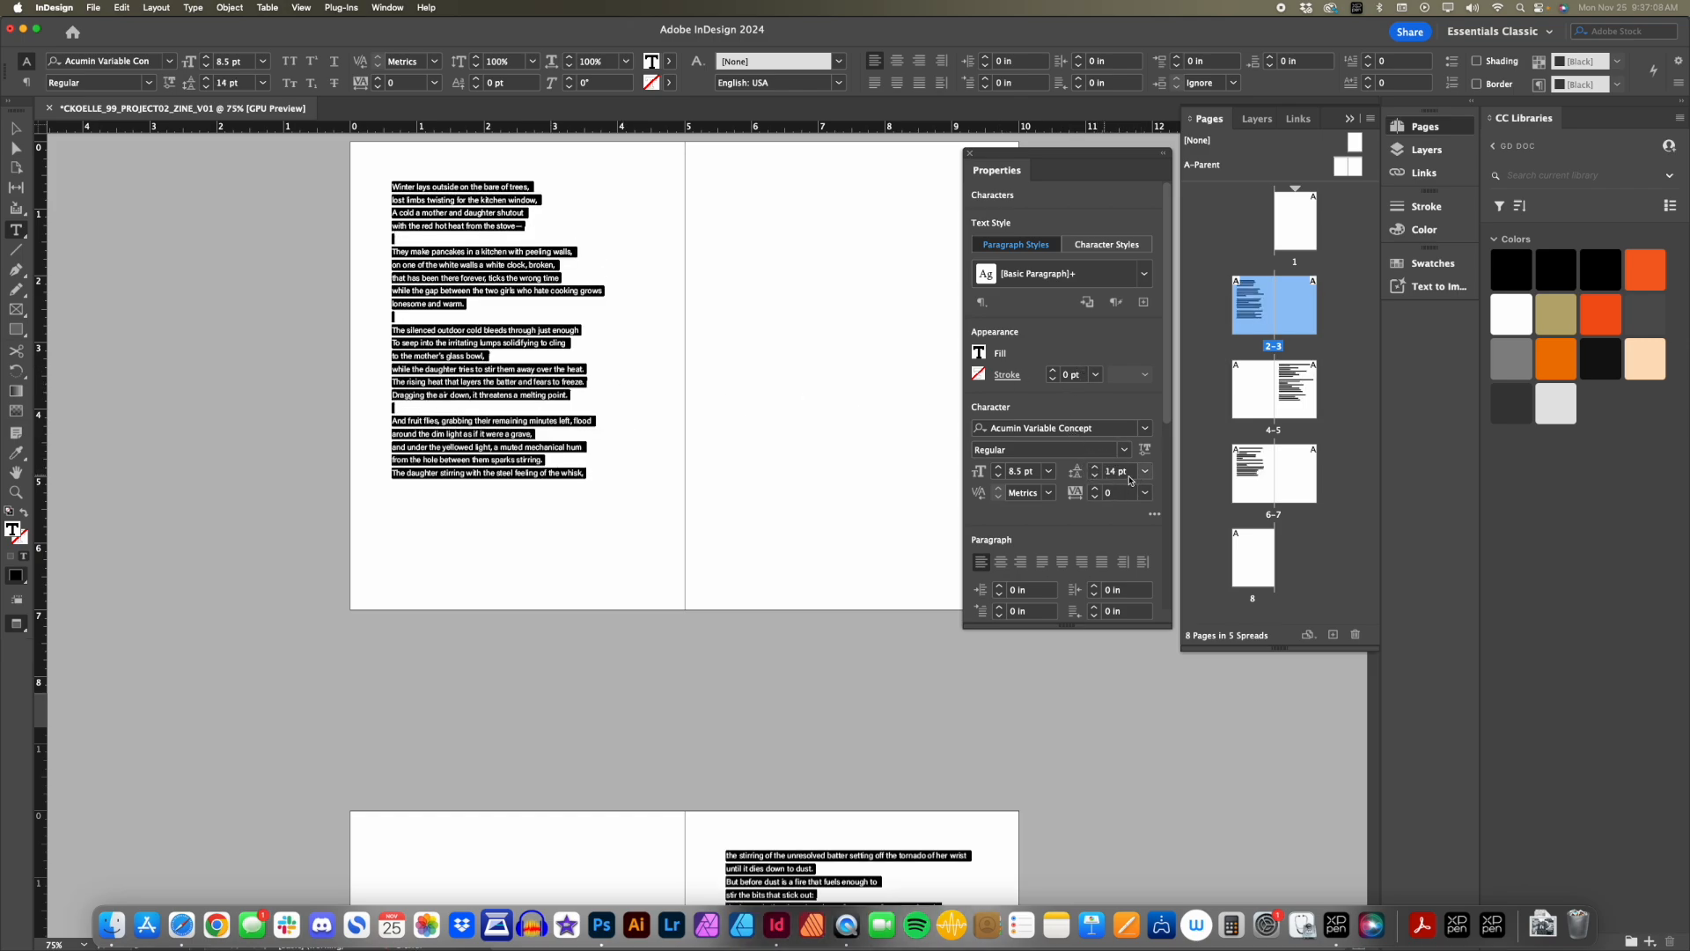
{"action": "left_click", "coordinate": [590, 397]}
{"action": "scroll", "coordinate": [506, 326], "scroll_direction": "up", "scroll_amount": 3}
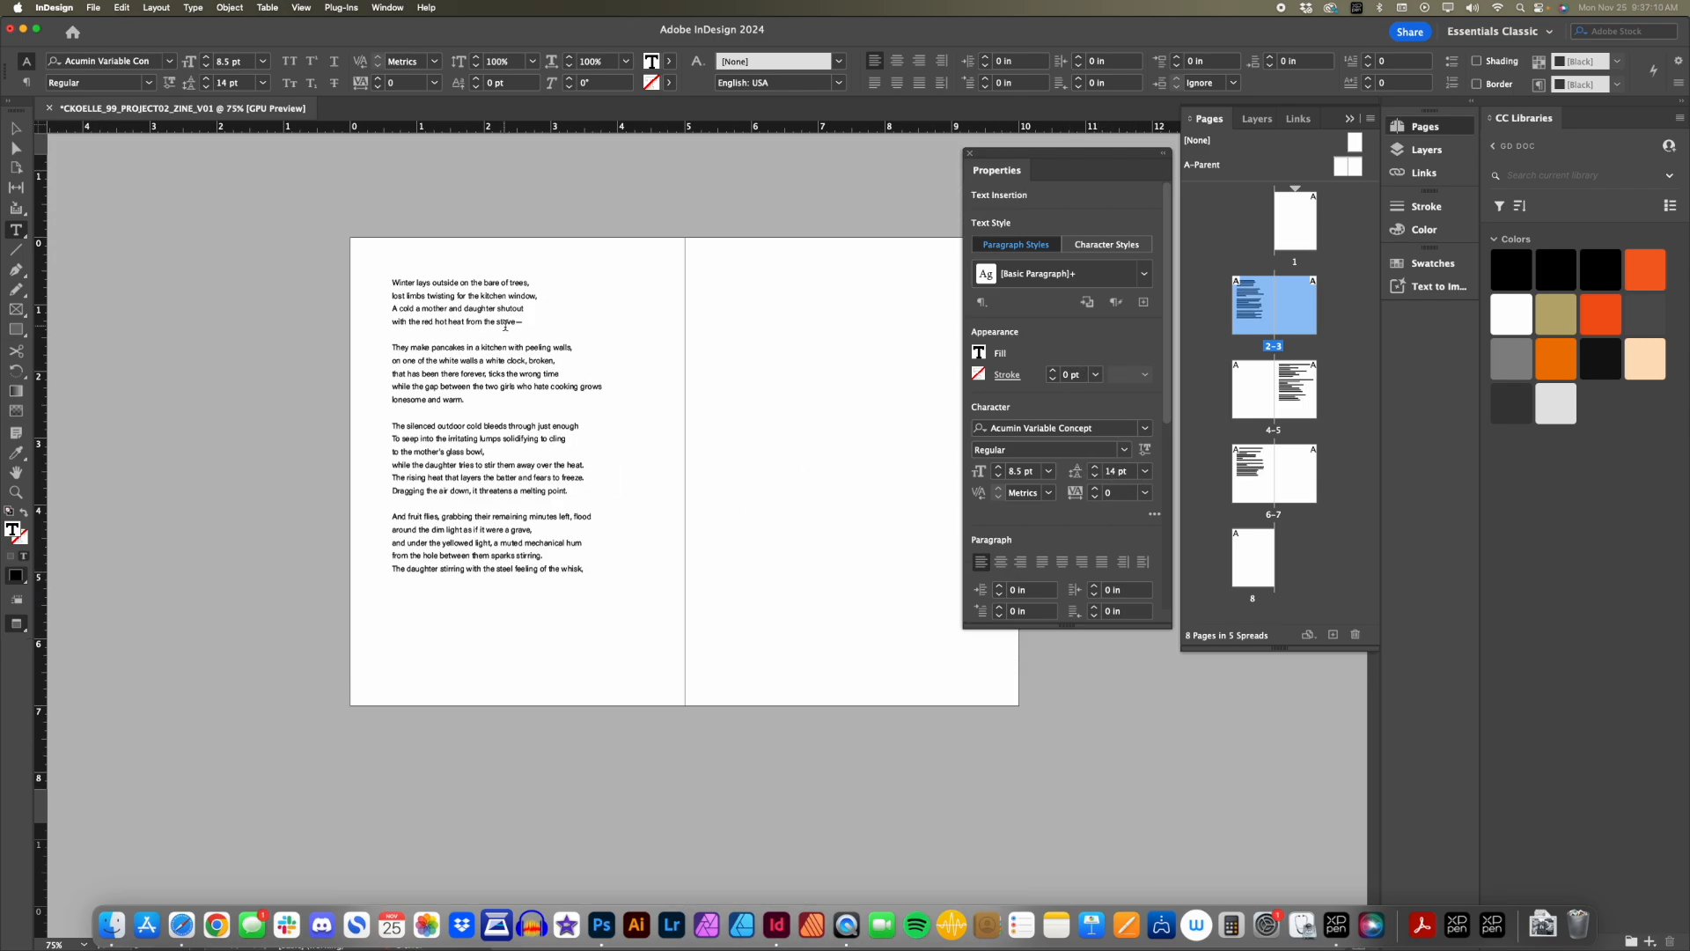
Delete the text from the first stanza's last line into the second stanza, and undo the deletion.
{"action": "left_click_drag", "start_coordinate": [486, 321], "coordinate": [526, 387]}
{"action": "key", "text": "BackSpace"}
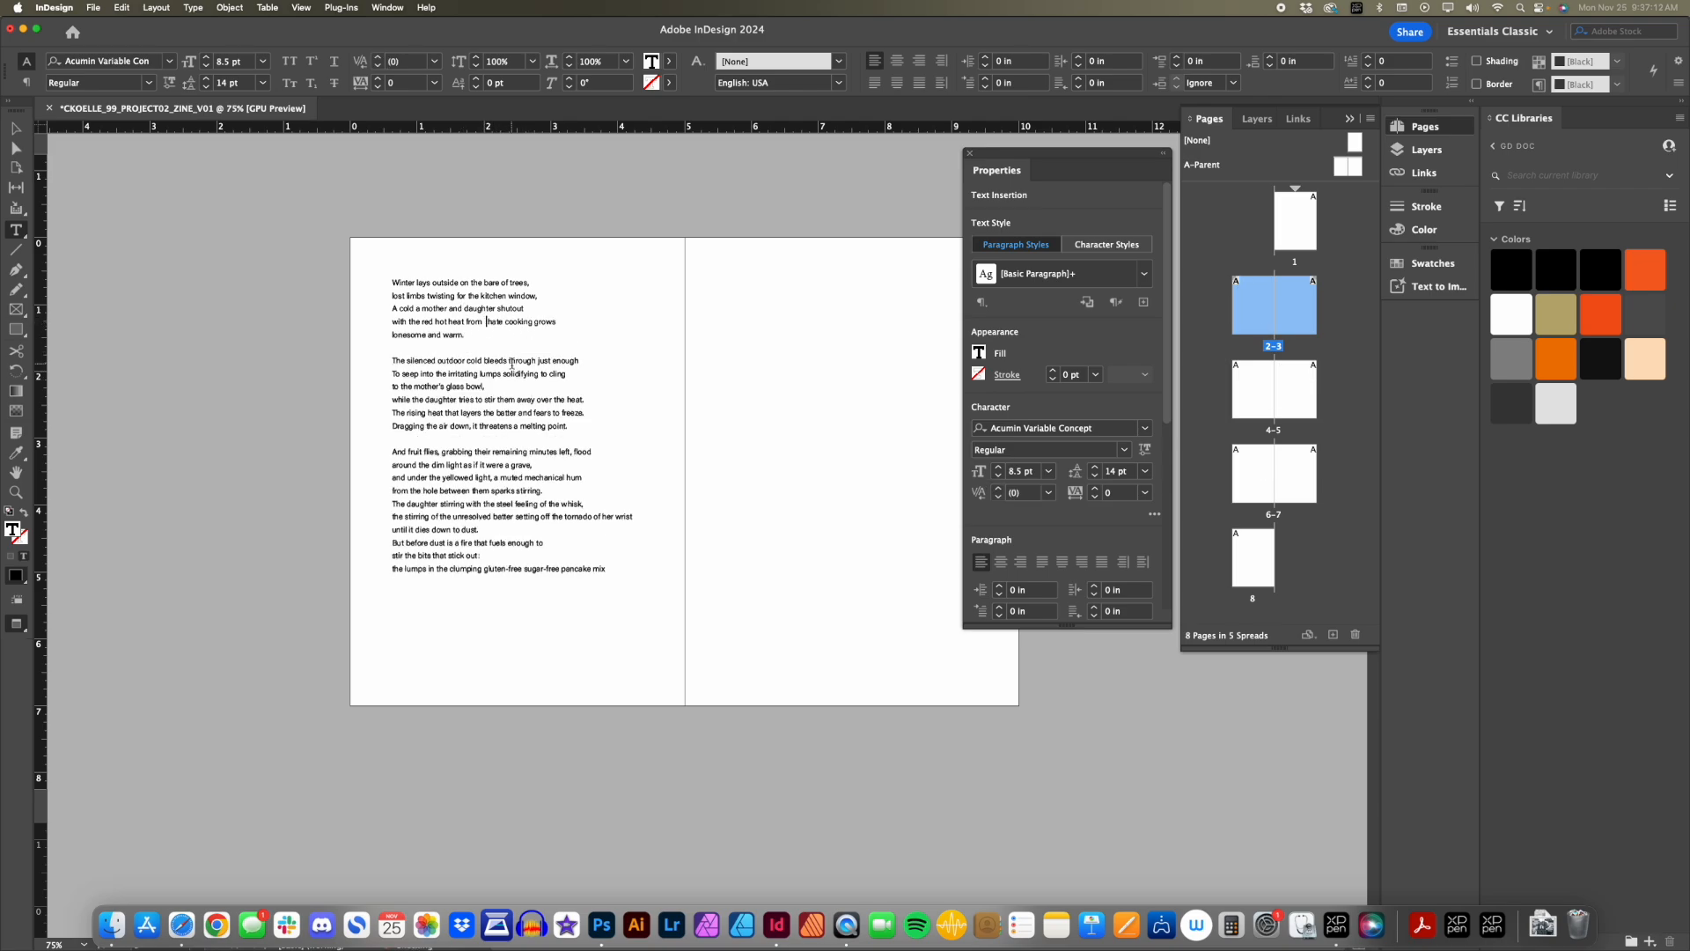
{"action": "key", "text": "super+z"}
{"action": "key", "text": "Escape"}
{"action": "scroll", "coordinate": [367, 317], "scroll_direction": "down", "scroll_amount": 2}
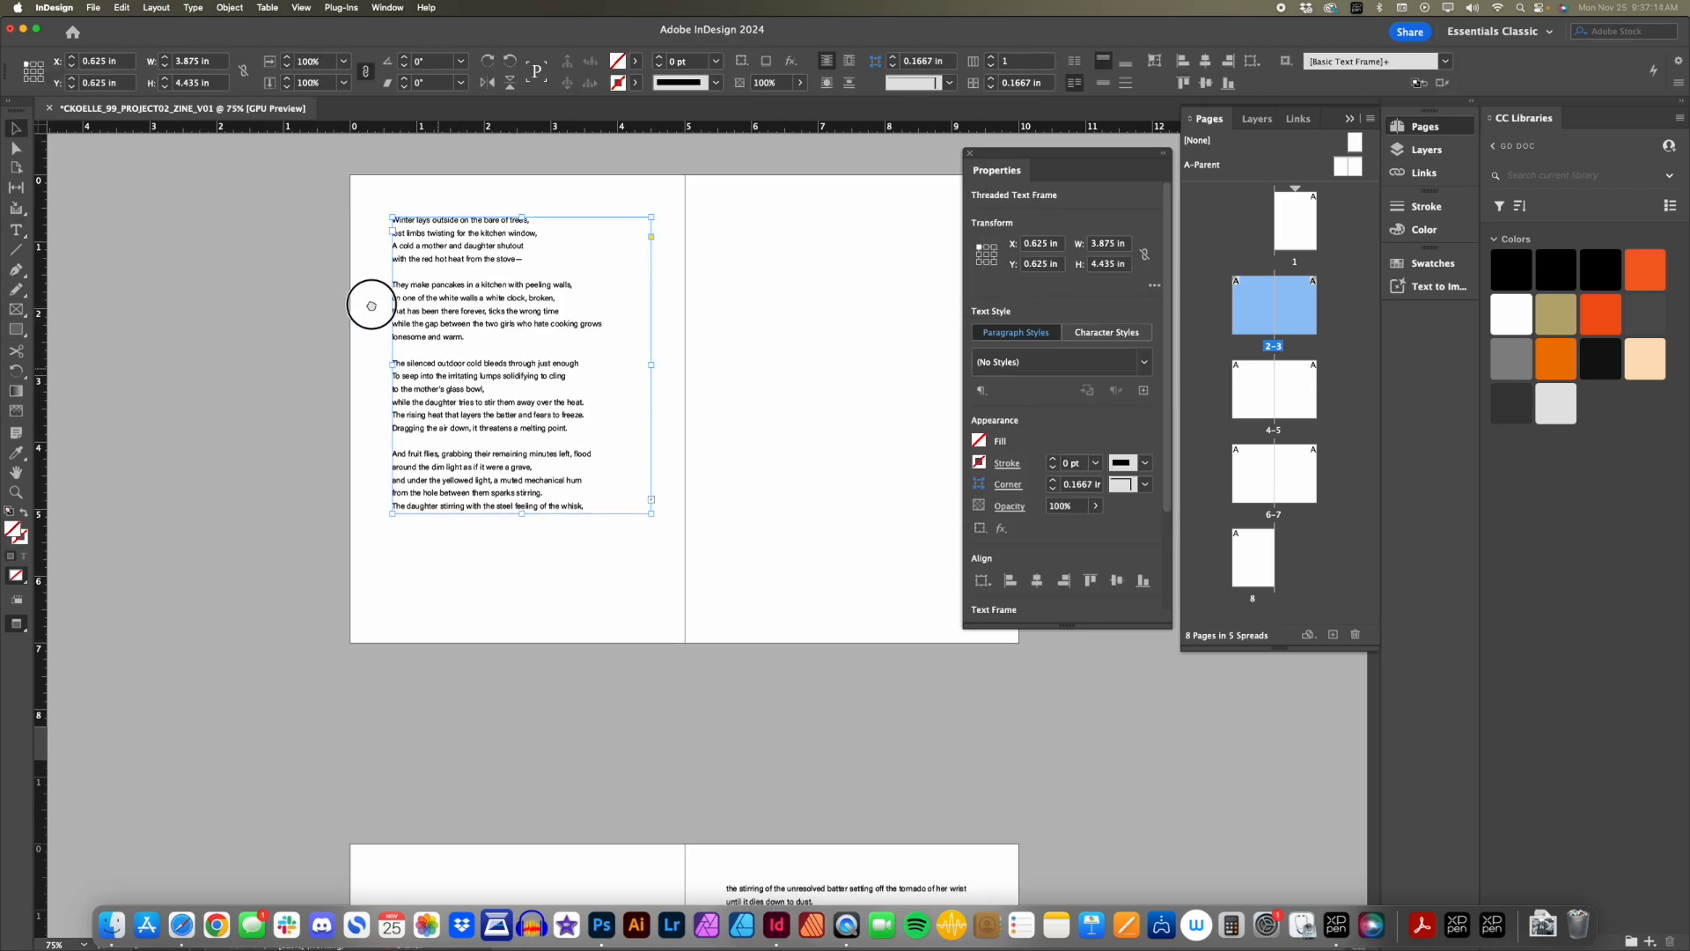
Extend the page 2 text frame downward to a height of about 6.125 in.
{"action": "left_click", "coordinate": [511, 407], "text": "alt"}
{"action": "left_click", "coordinate": [536, 414], "text": "alt"}
{"action": "left_click_drag", "start_coordinate": [756, 634], "coordinate": [650, 403]}
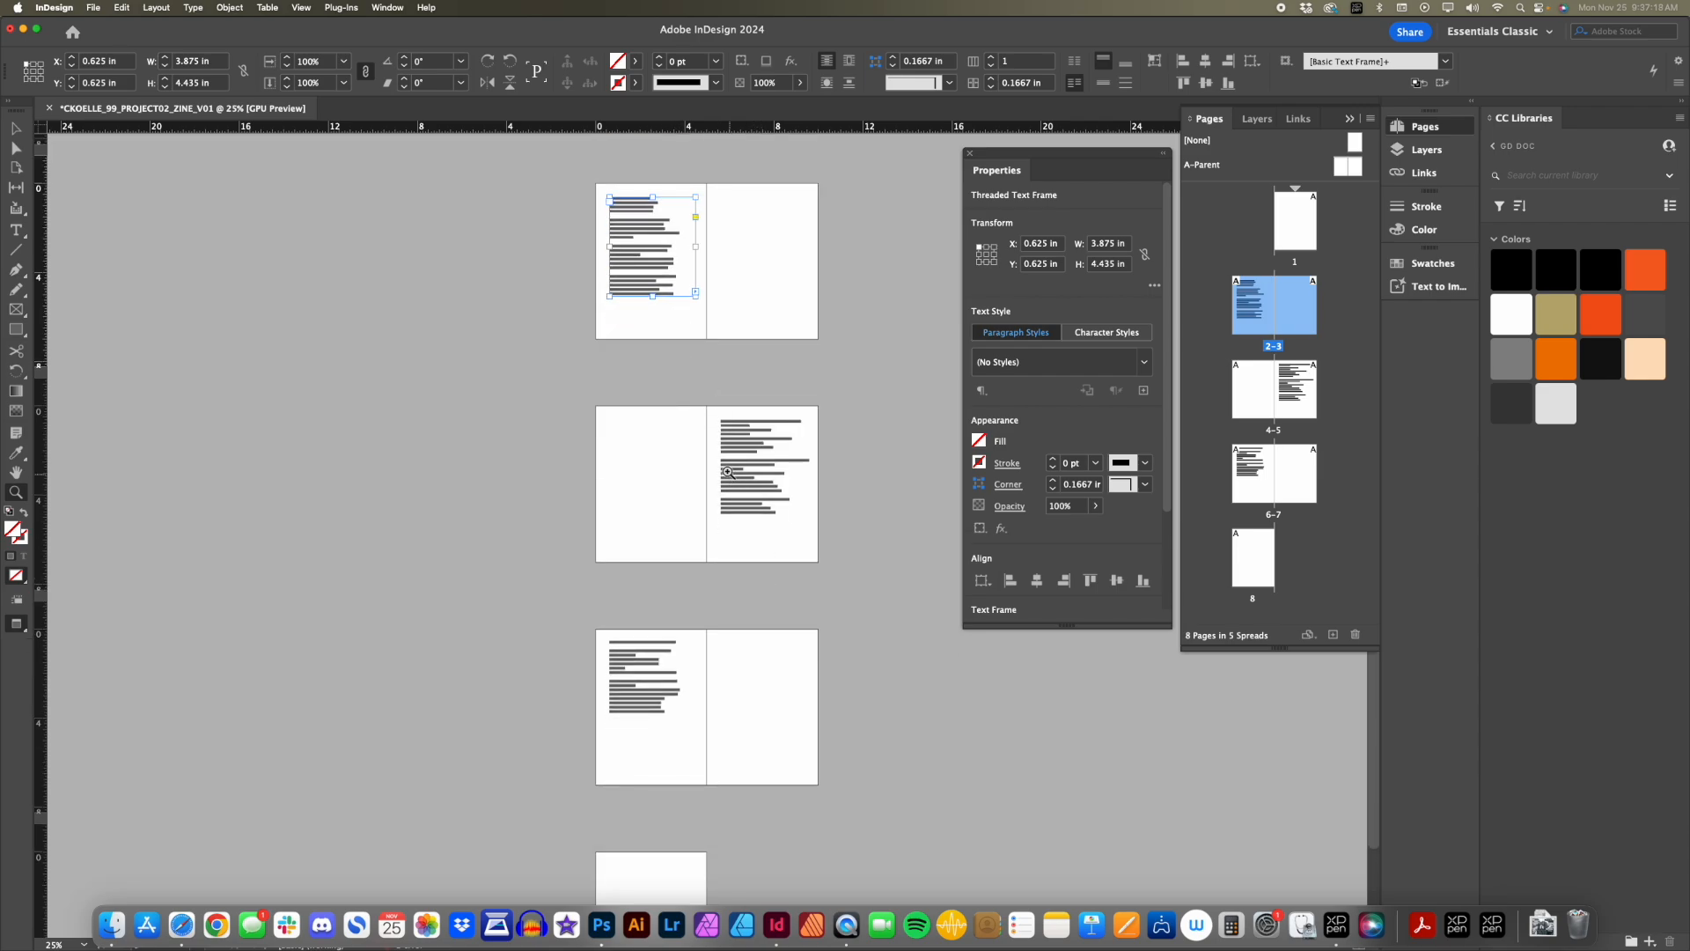
{"action": "left_click", "coordinate": [685, 351]}
{"action": "left_click_drag", "start_coordinate": [694, 513], "coordinate": [657, 511]}
{"action": "key", "text": "v"}
{"action": "left_click_drag", "start_coordinate": [597, 429], "coordinate": [598, 504]}
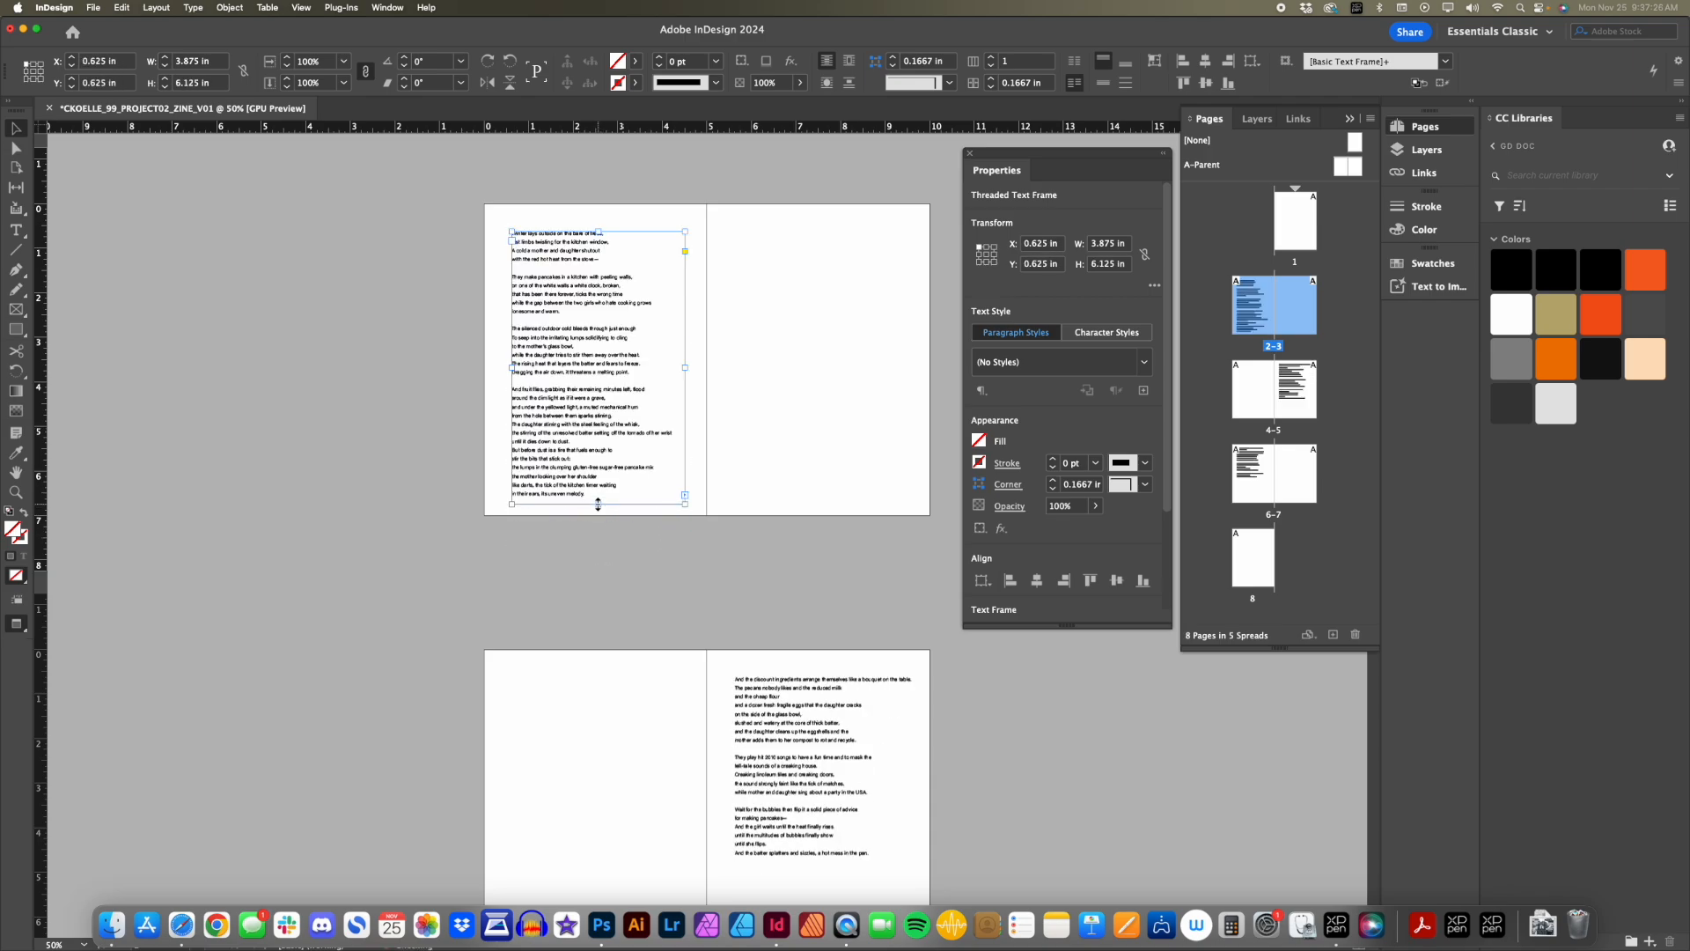
Stretch the page 2 text frame past the page's lower edge, and shorten it back to about 6.075 in tall.
{"action": "scroll", "coordinate": [626, 509], "scroll_direction": "down", "scroll_amount": 2}
{"action": "scroll", "coordinate": [626, 509], "scroll_direction": "up", "scroll_amount": 2}
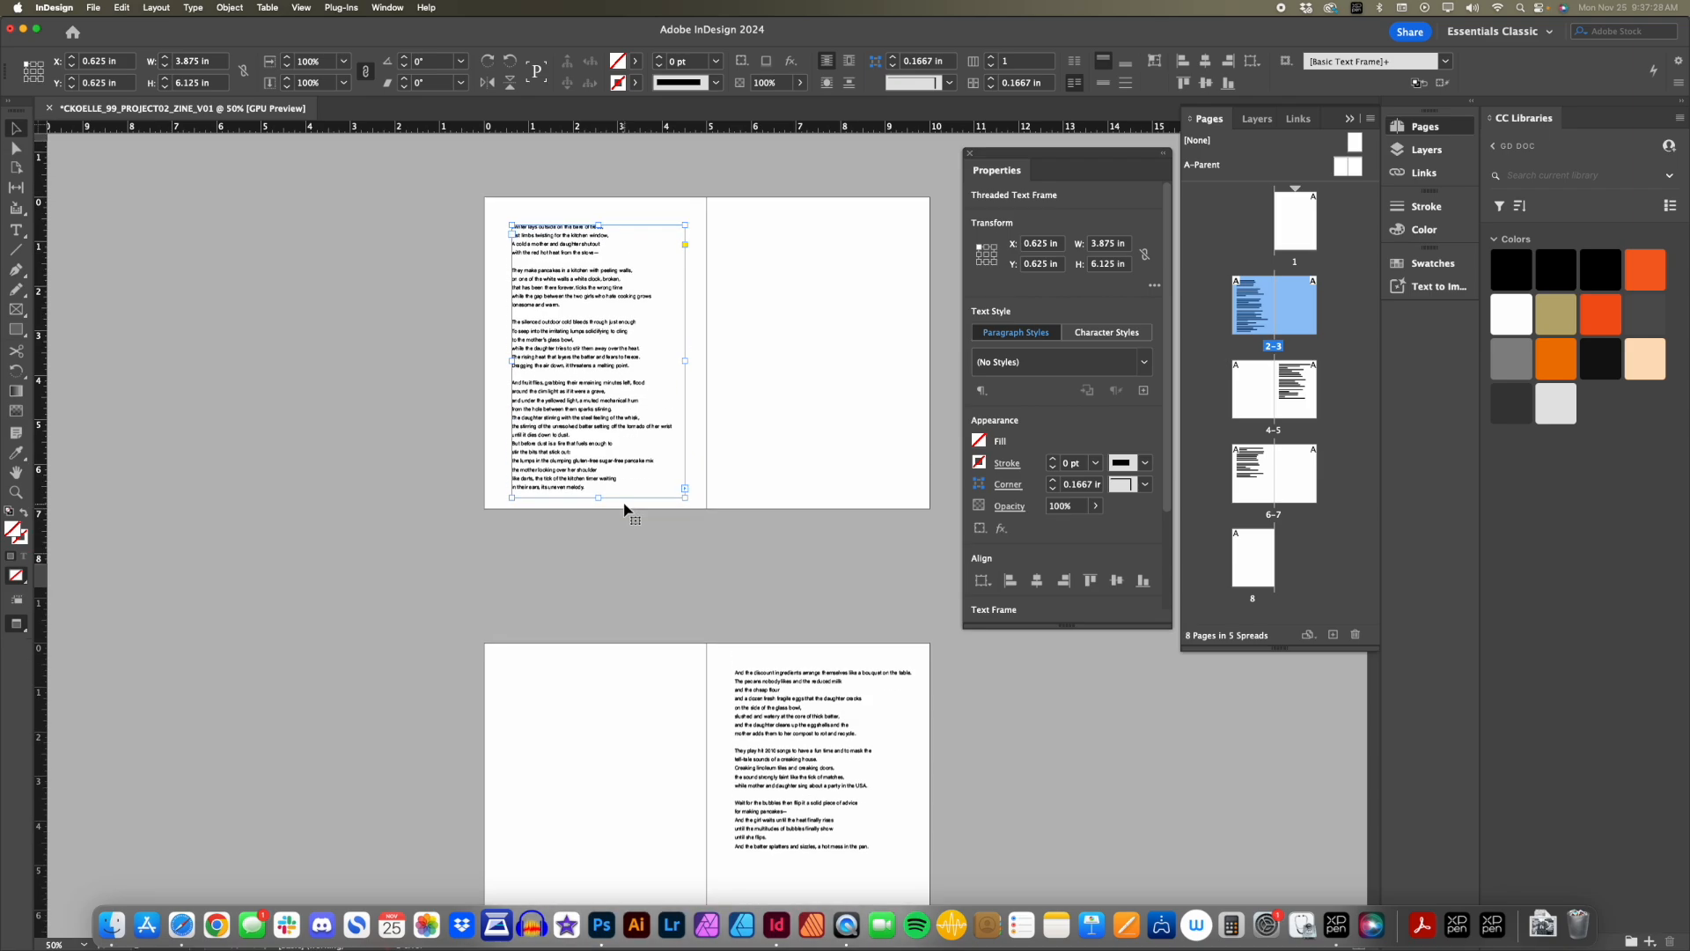
{"action": "left_click_drag", "start_coordinate": [598, 496], "coordinate": [598, 543]}
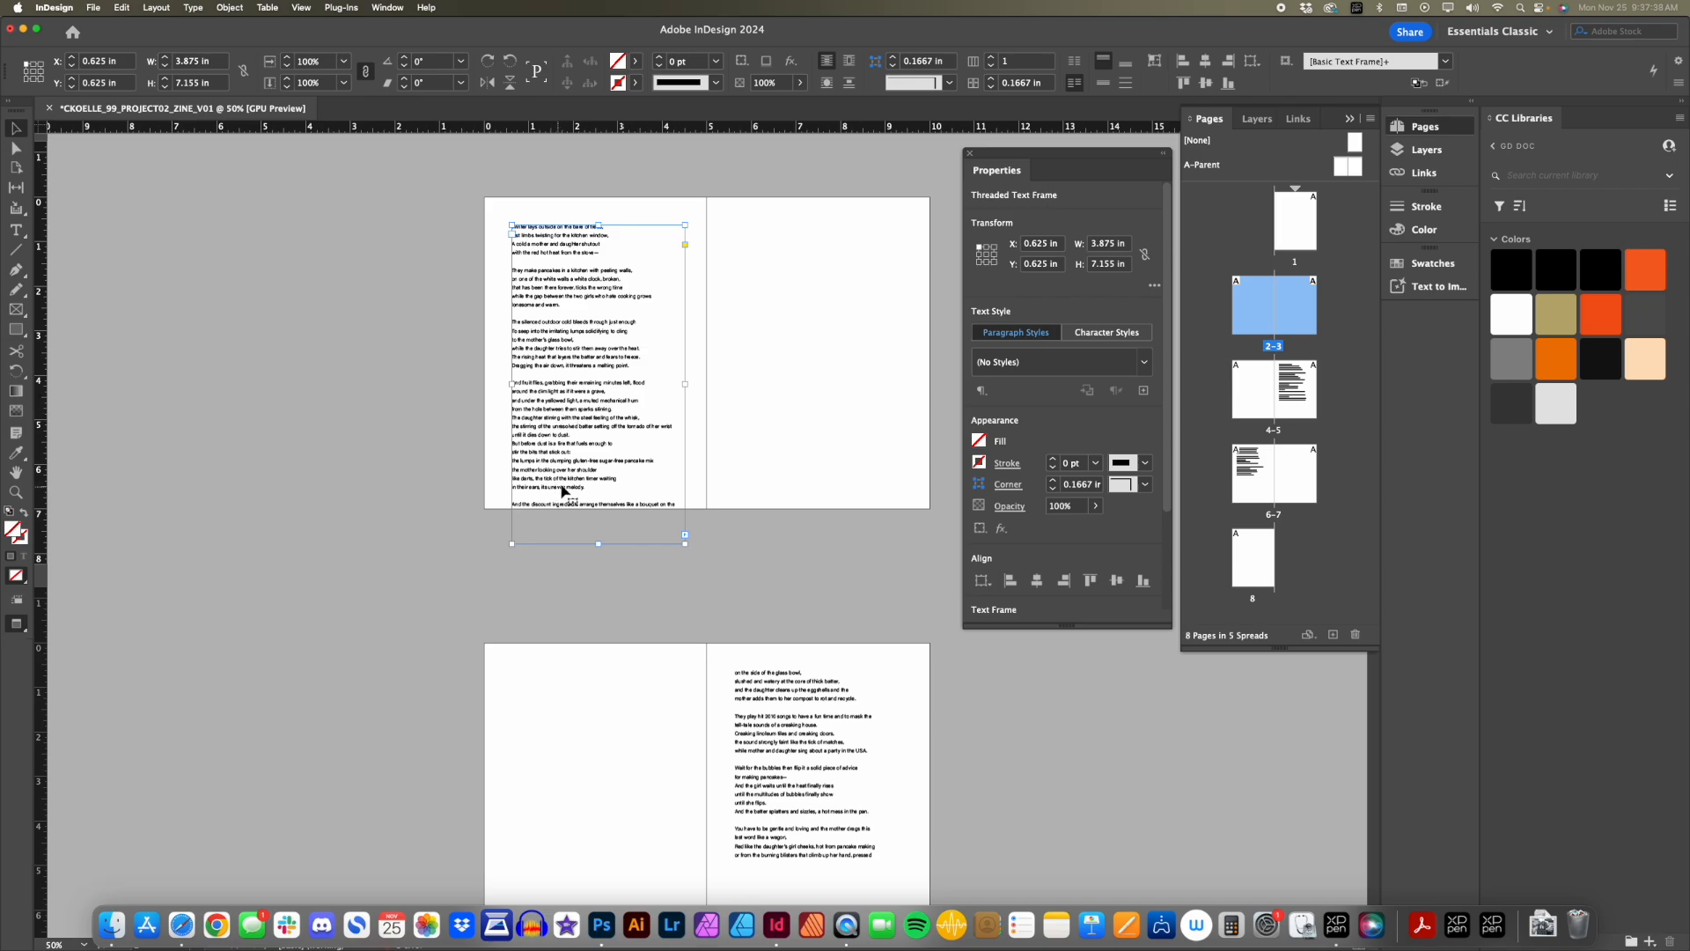
{"action": "left_click_drag", "start_coordinate": [599, 543], "coordinate": [599, 496]}
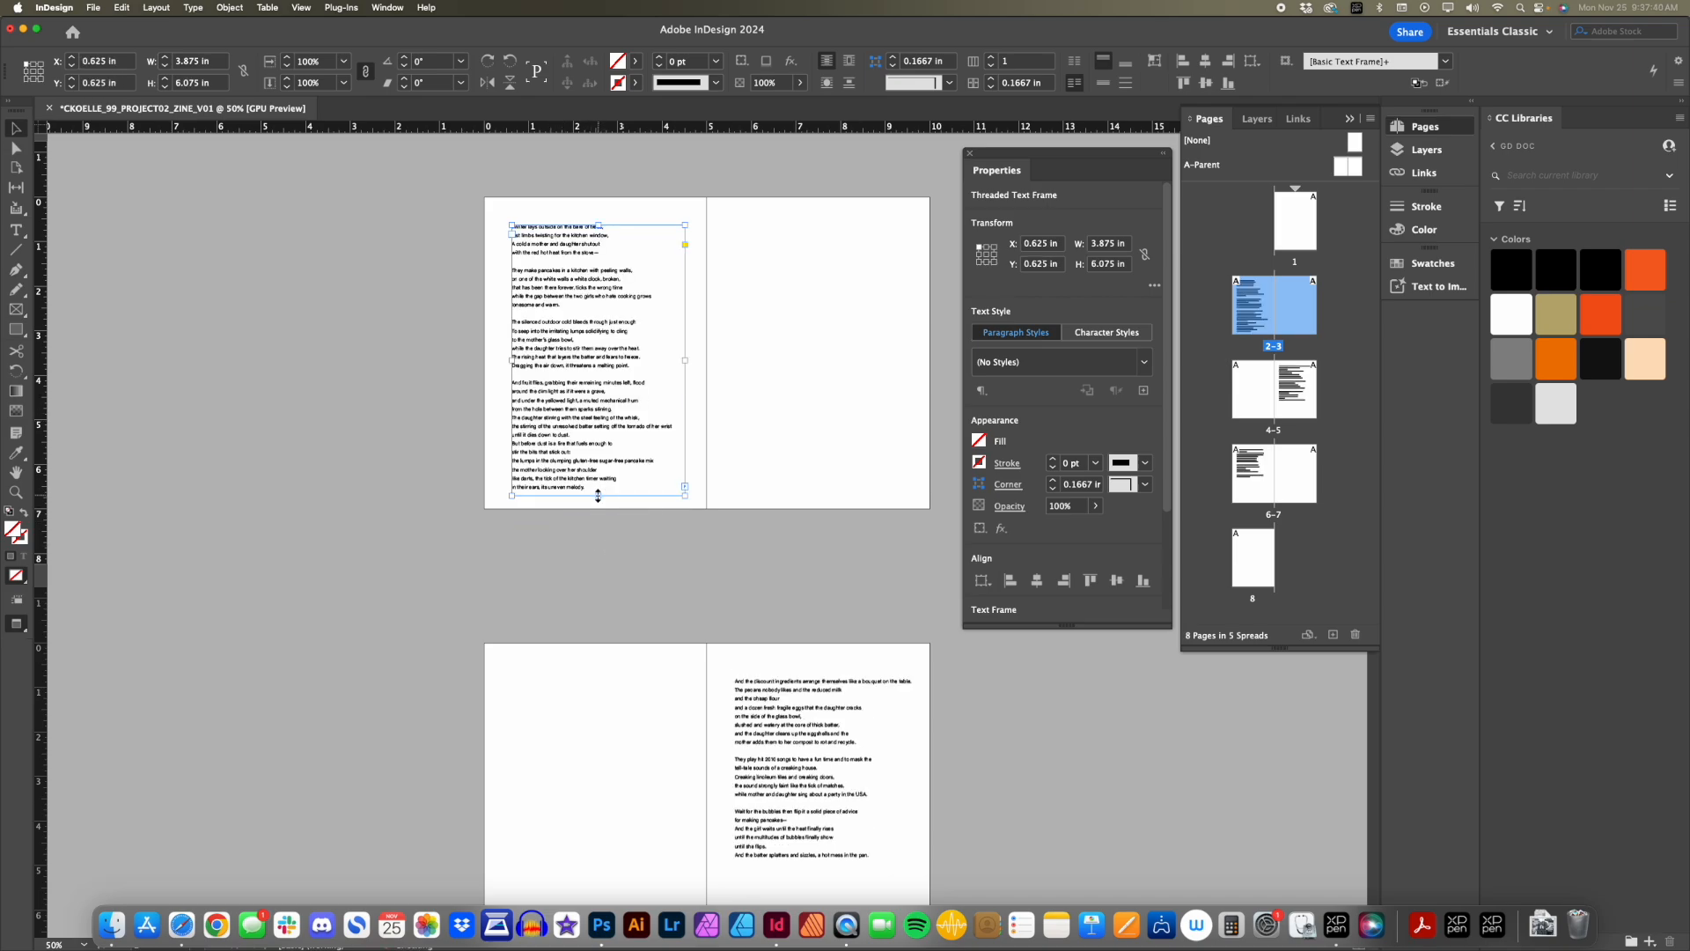
Extend the page 5 text frame downward to a height of about 6.135 in.
{"action": "scroll", "coordinate": [577, 498], "scroll_direction": "down", "scroll_amount": 3}
{"action": "left_click", "coordinate": [804, 593]}
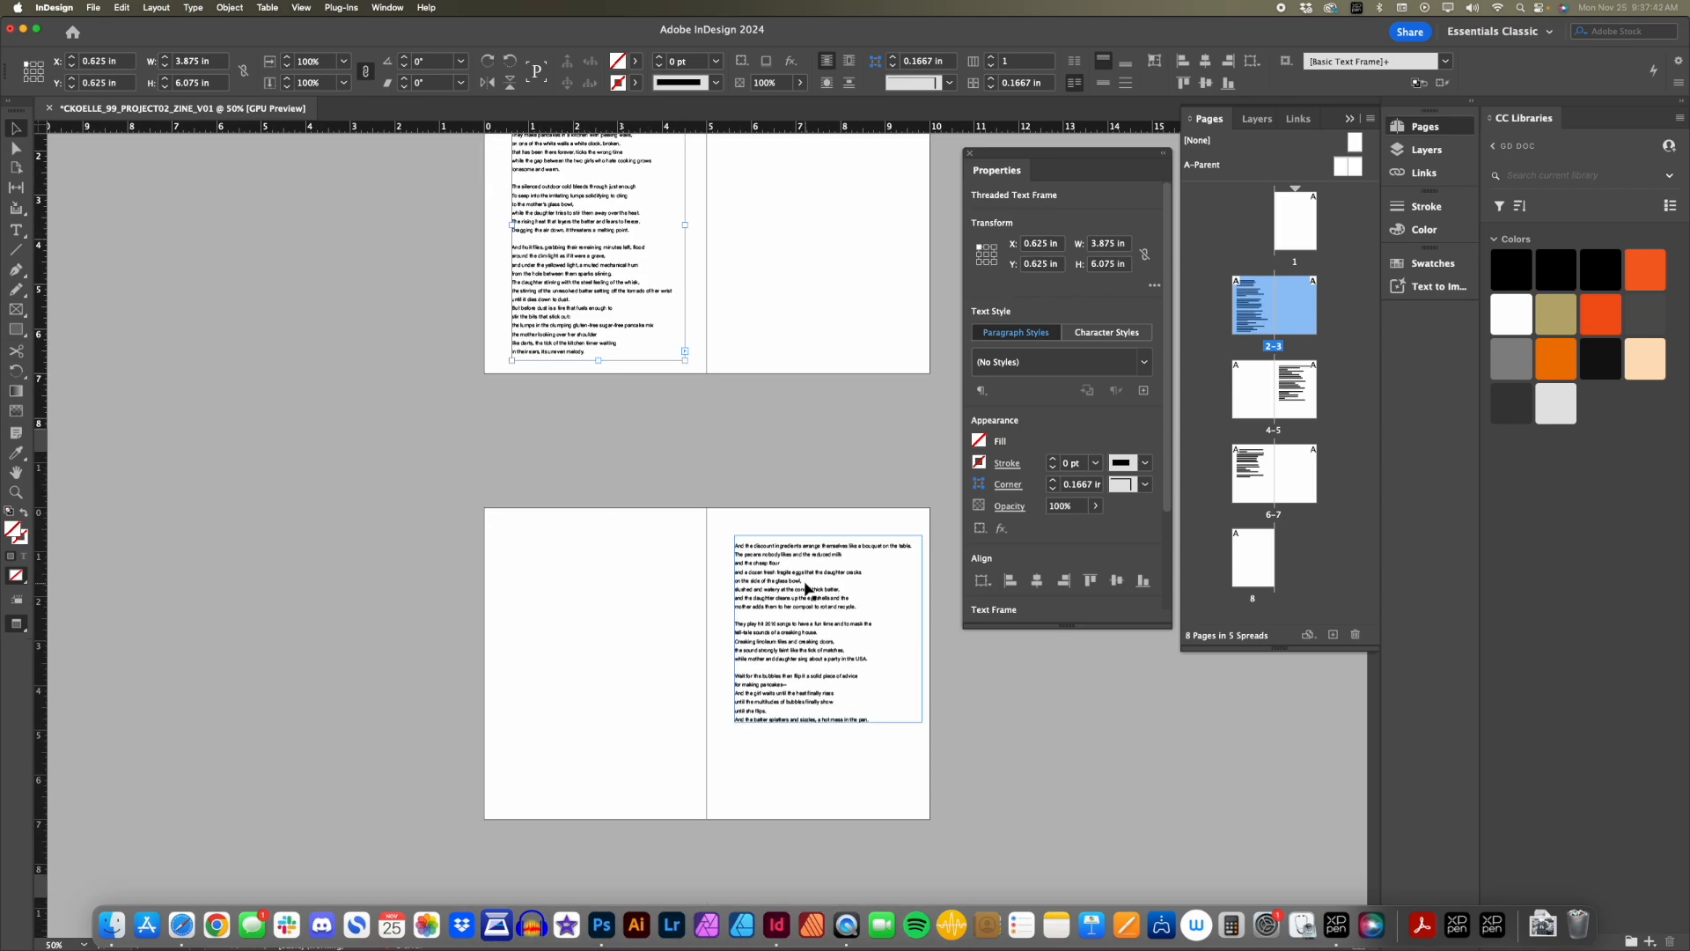
{"action": "scroll", "coordinate": [804, 593], "scroll_direction": "down", "scroll_amount": 2}
{"action": "left_click_drag", "start_coordinate": [826, 628], "coordinate": [828, 716]}
{"action": "key", "text": "super+z"}
{"action": "key", "text": "z"}
{"action": "left_click", "coordinate": [820, 698]}
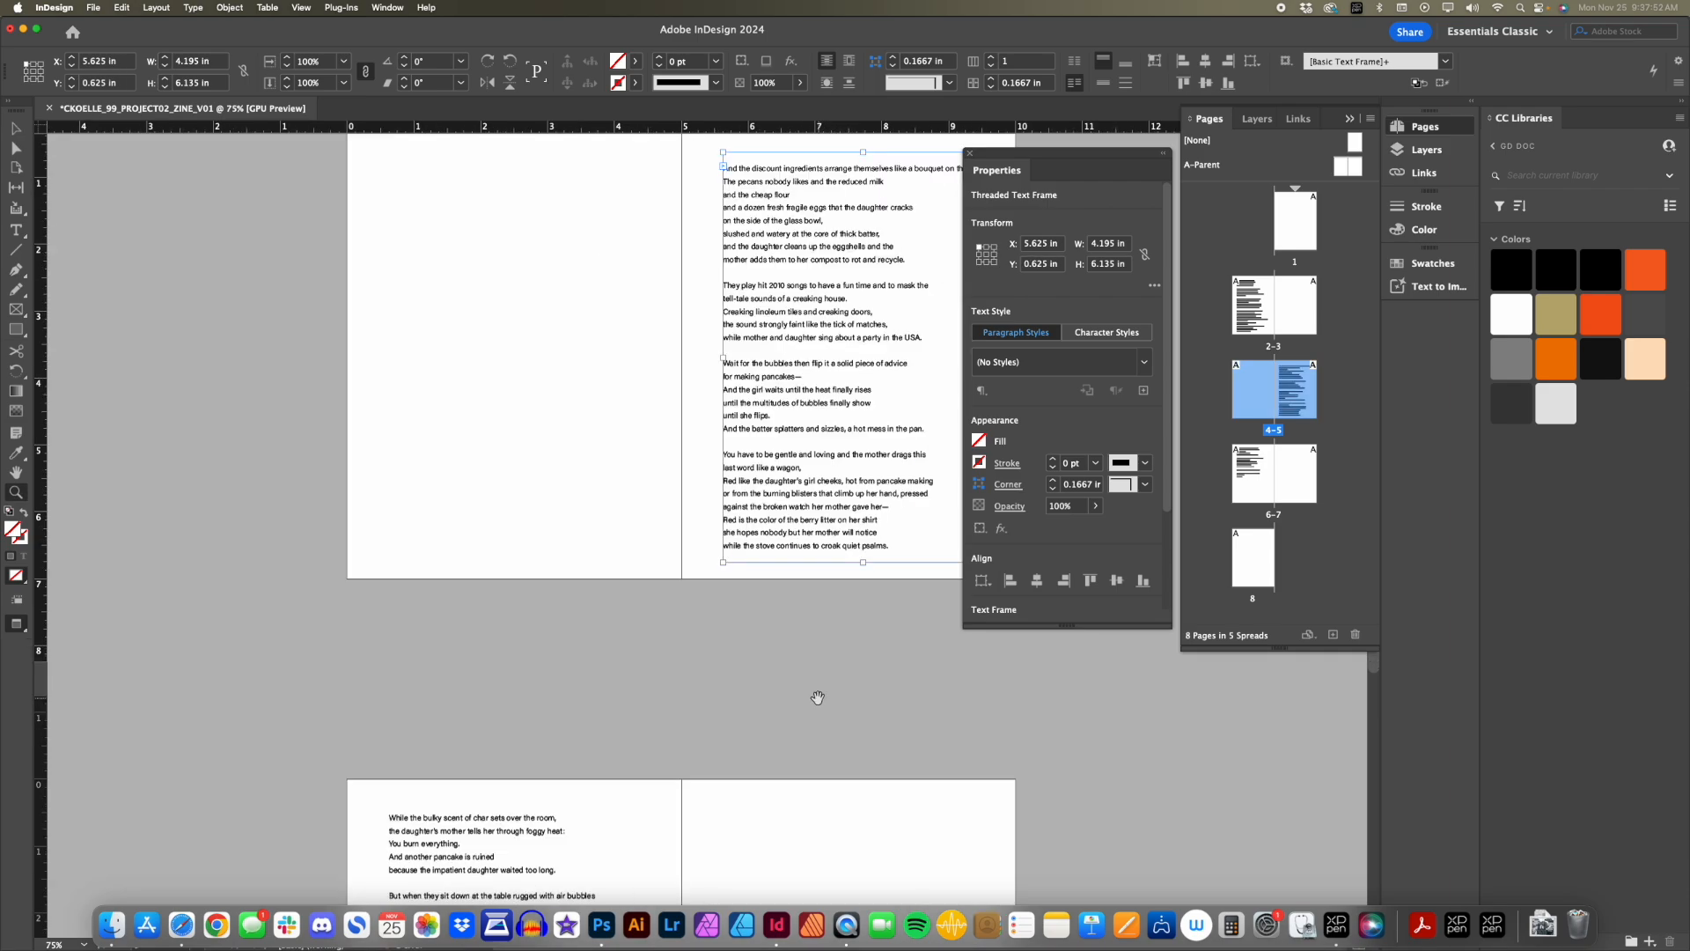
Move the Properties panel clear of the pages and shorten the page 5 text frame to about 6.075 in tall.
{"action": "scroll", "coordinate": [657, 731], "scroll_direction": "up", "scroll_amount": 2}
{"action": "left_click_drag", "start_coordinate": [1046, 156], "coordinate": [1442, 338]}
{"action": "key", "text": "v"}
{"action": "mouse_move", "coordinate": [863, 622]}
{"action": "left_mouse_down"}
{"action": "mouse_move", "coordinate": [859, 519]}
{"action": "mouse_move", "coordinate": [841, 501]}
{"action": "mouse_move", "coordinate": [853, 619]}
{"action": "left_mouse_up"}
Shorten the page 5 text frame to about 4.295 in tall so its last stanza flows onto page 6.
{"action": "scroll", "coordinate": [852, 621], "scroll_direction": "down", "scroll_amount": 5}
{"action": "key", "text": "z"}
{"action": "left_click", "coordinate": [797, 538], "text": "alt"}
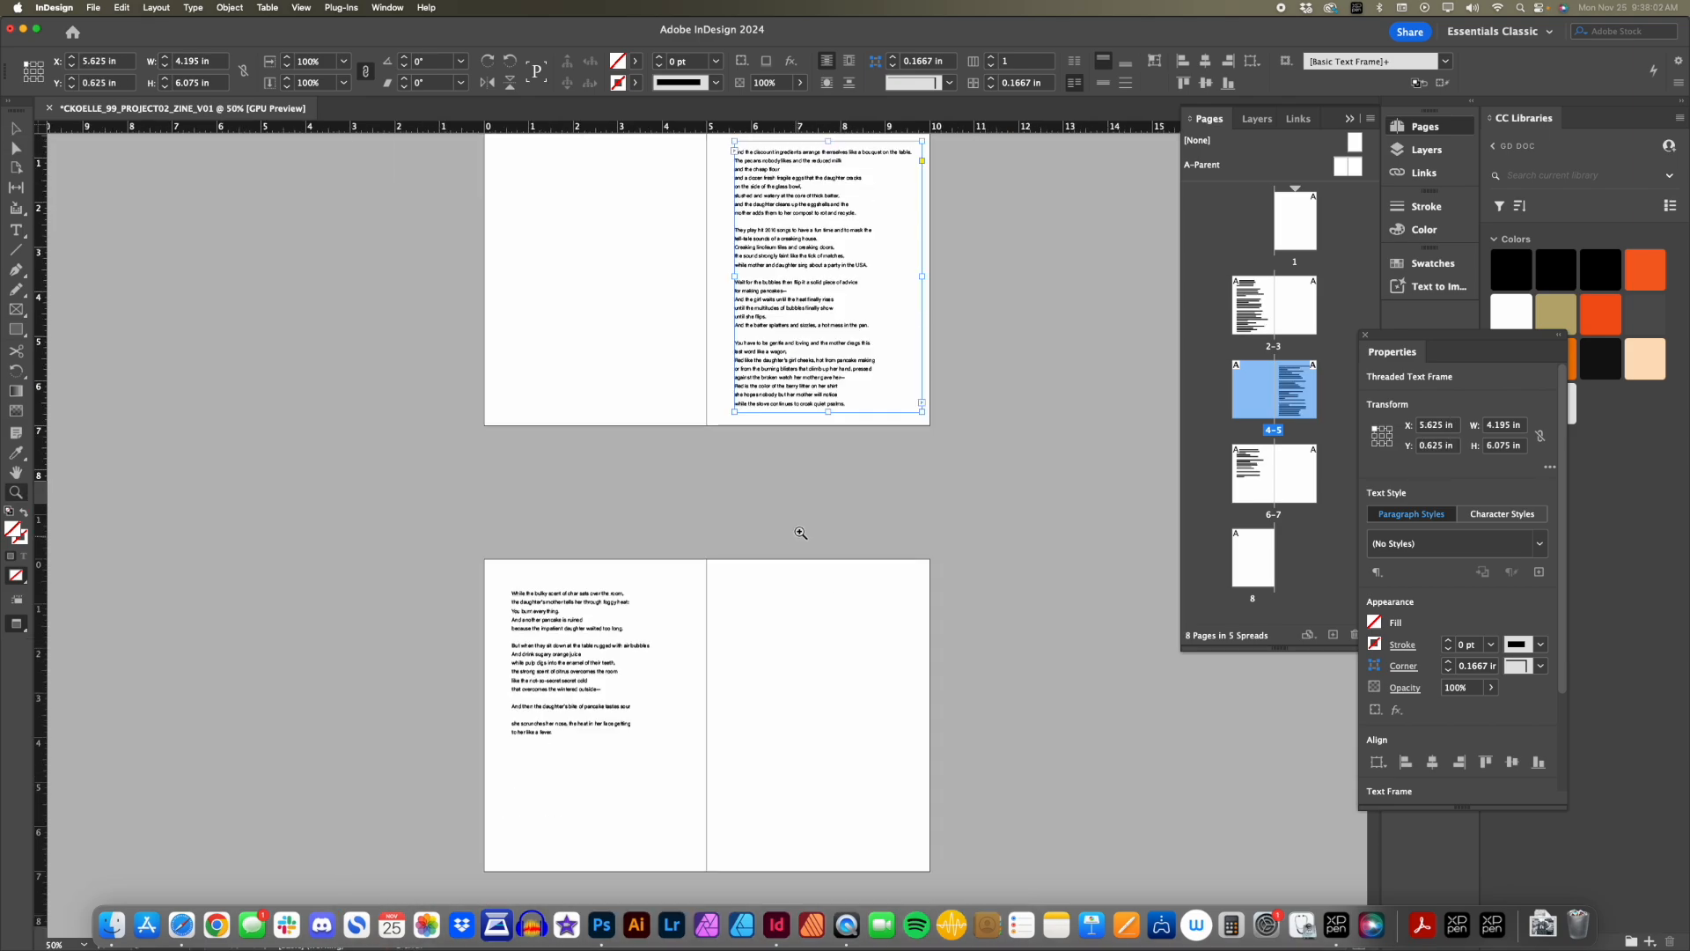
{"action": "scroll", "coordinate": [751, 604], "scroll_direction": "up", "scroll_amount": 2}
{"action": "key", "text": "v"}
{"action": "left_click_drag", "start_coordinate": [827, 495], "coordinate": [811, 419]}
{"action": "scroll", "coordinate": [791, 490], "scroll_direction": "down", "scroll_amount": 3}
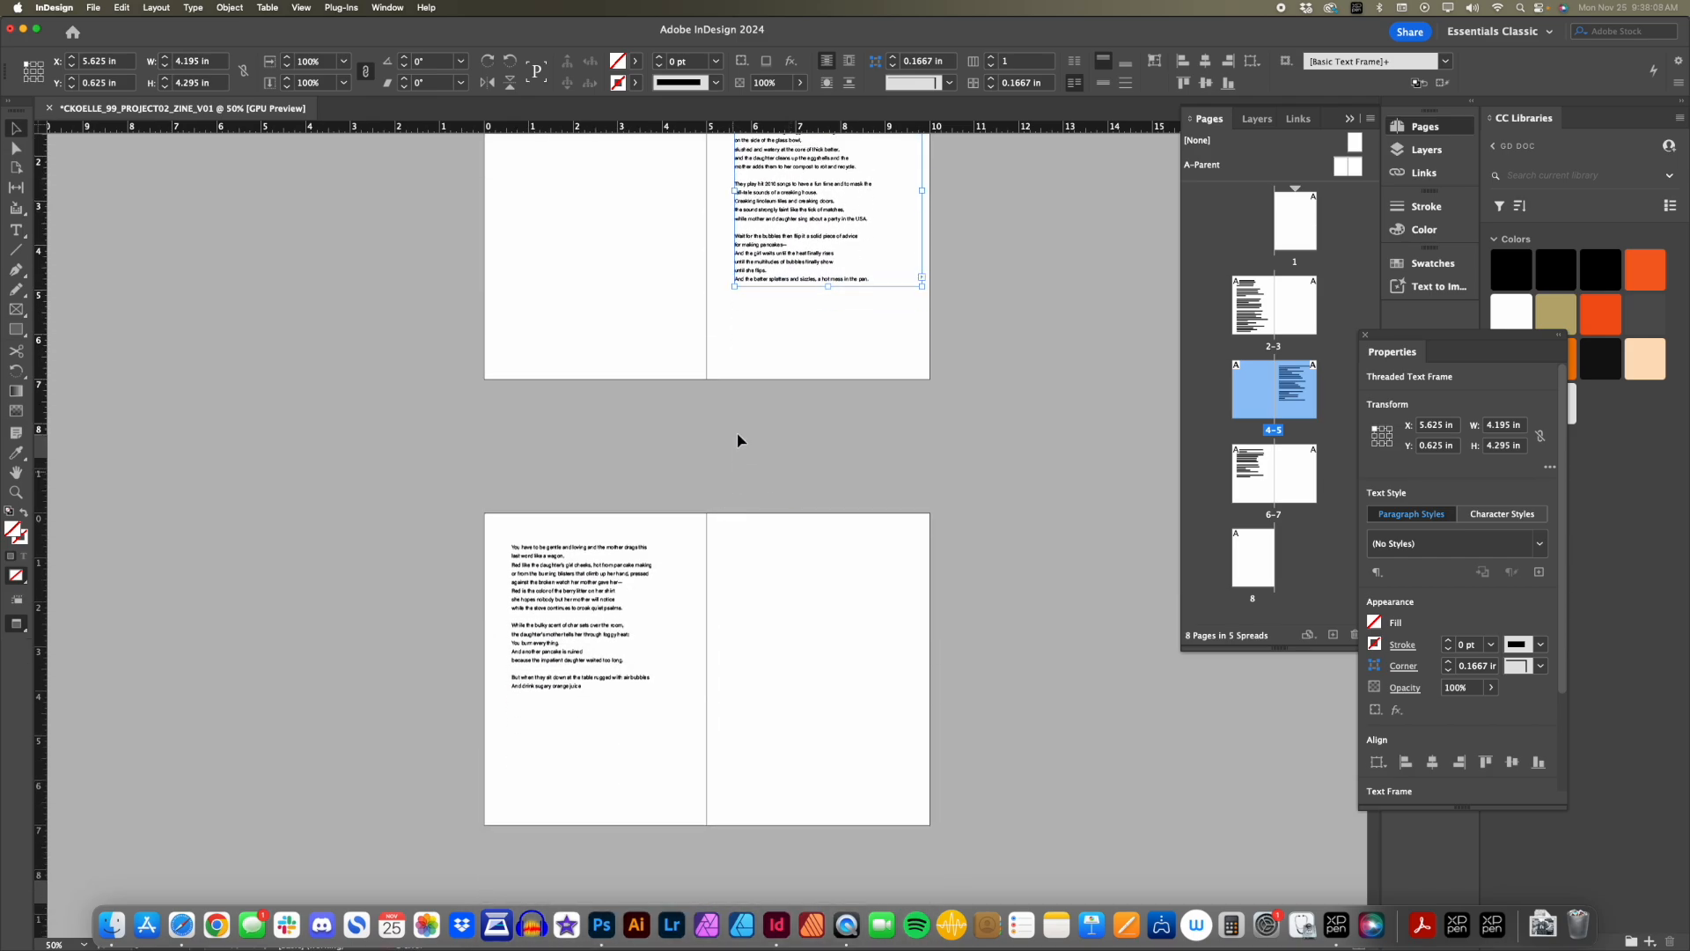
Extend the page 6 text frame downward to a height of about 5.95 in.
{"action": "left_click", "coordinate": [595, 565]}
{"action": "scroll", "coordinate": [623, 530], "scroll_direction": "up", "scroll_amount": 3}
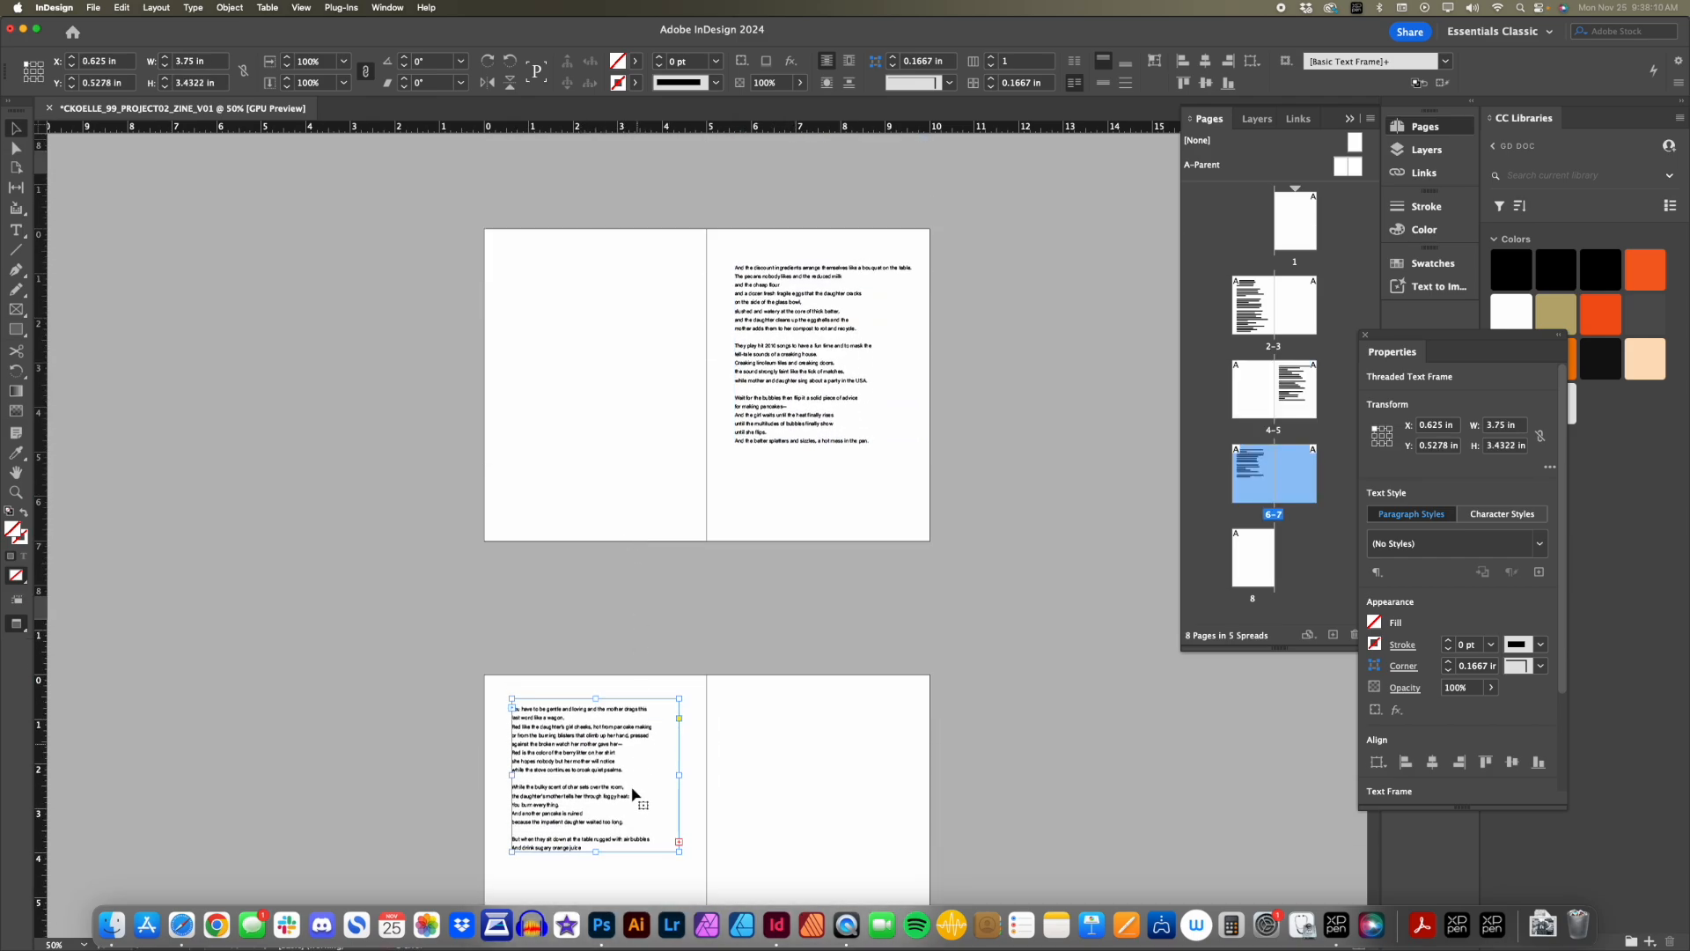
{"action": "scroll", "coordinate": [616, 775], "scroll_direction": "down", "scroll_amount": 3}
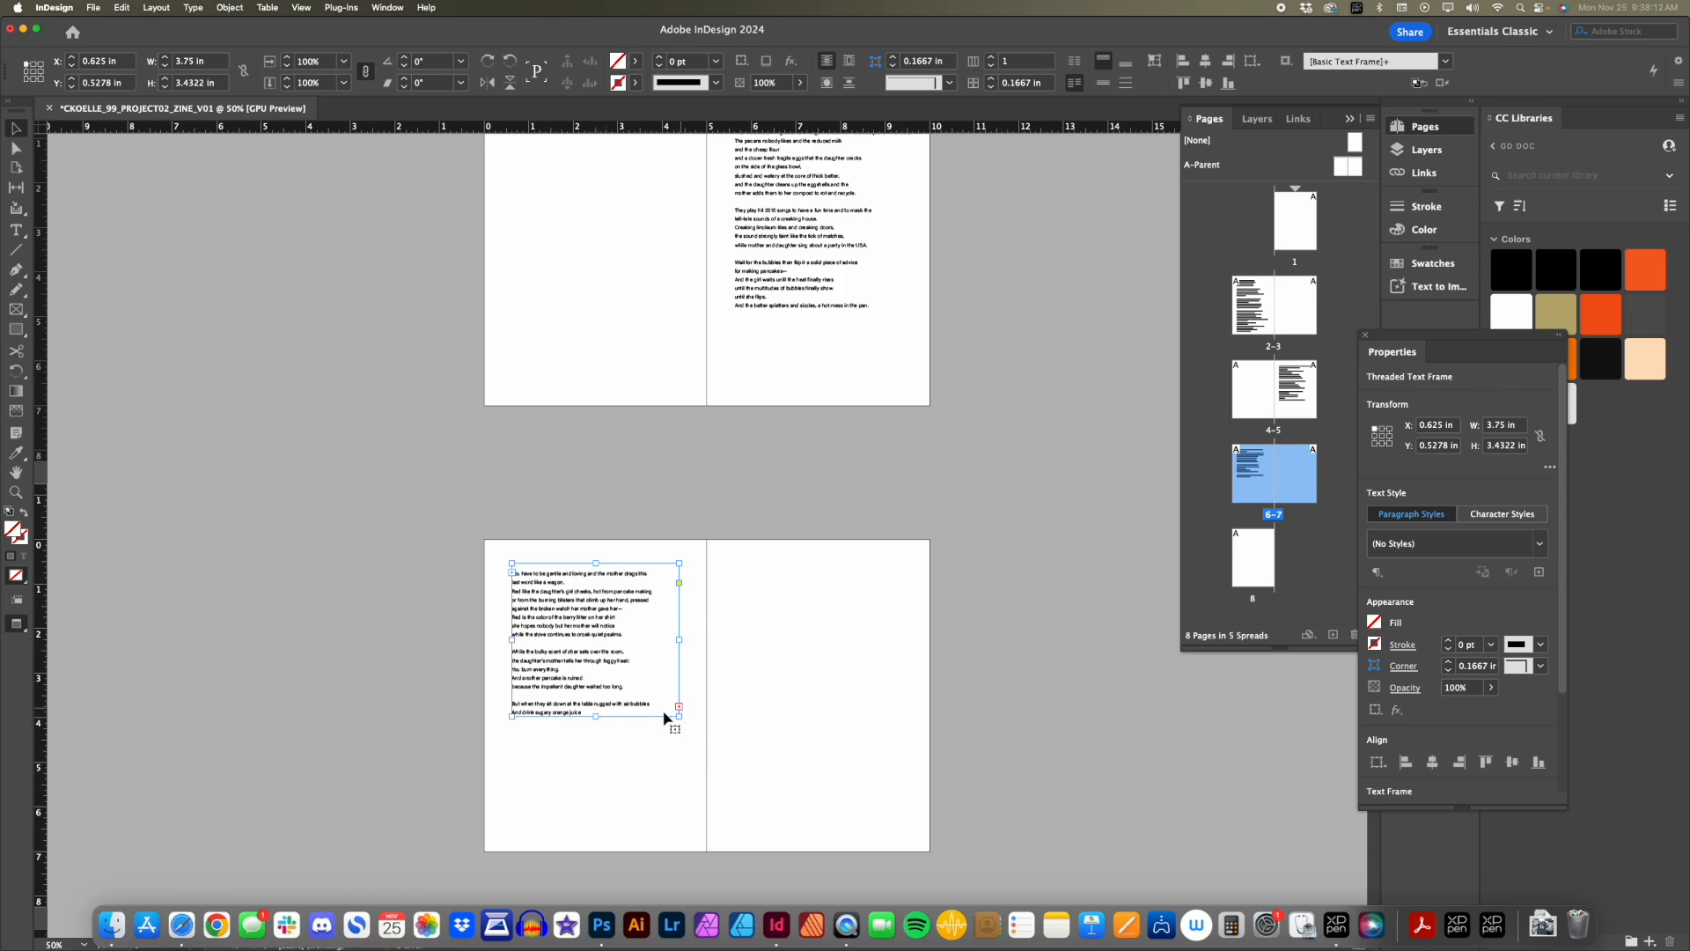
{"action": "left_click_drag", "start_coordinate": [596, 720], "coordinate": [588, 780]}
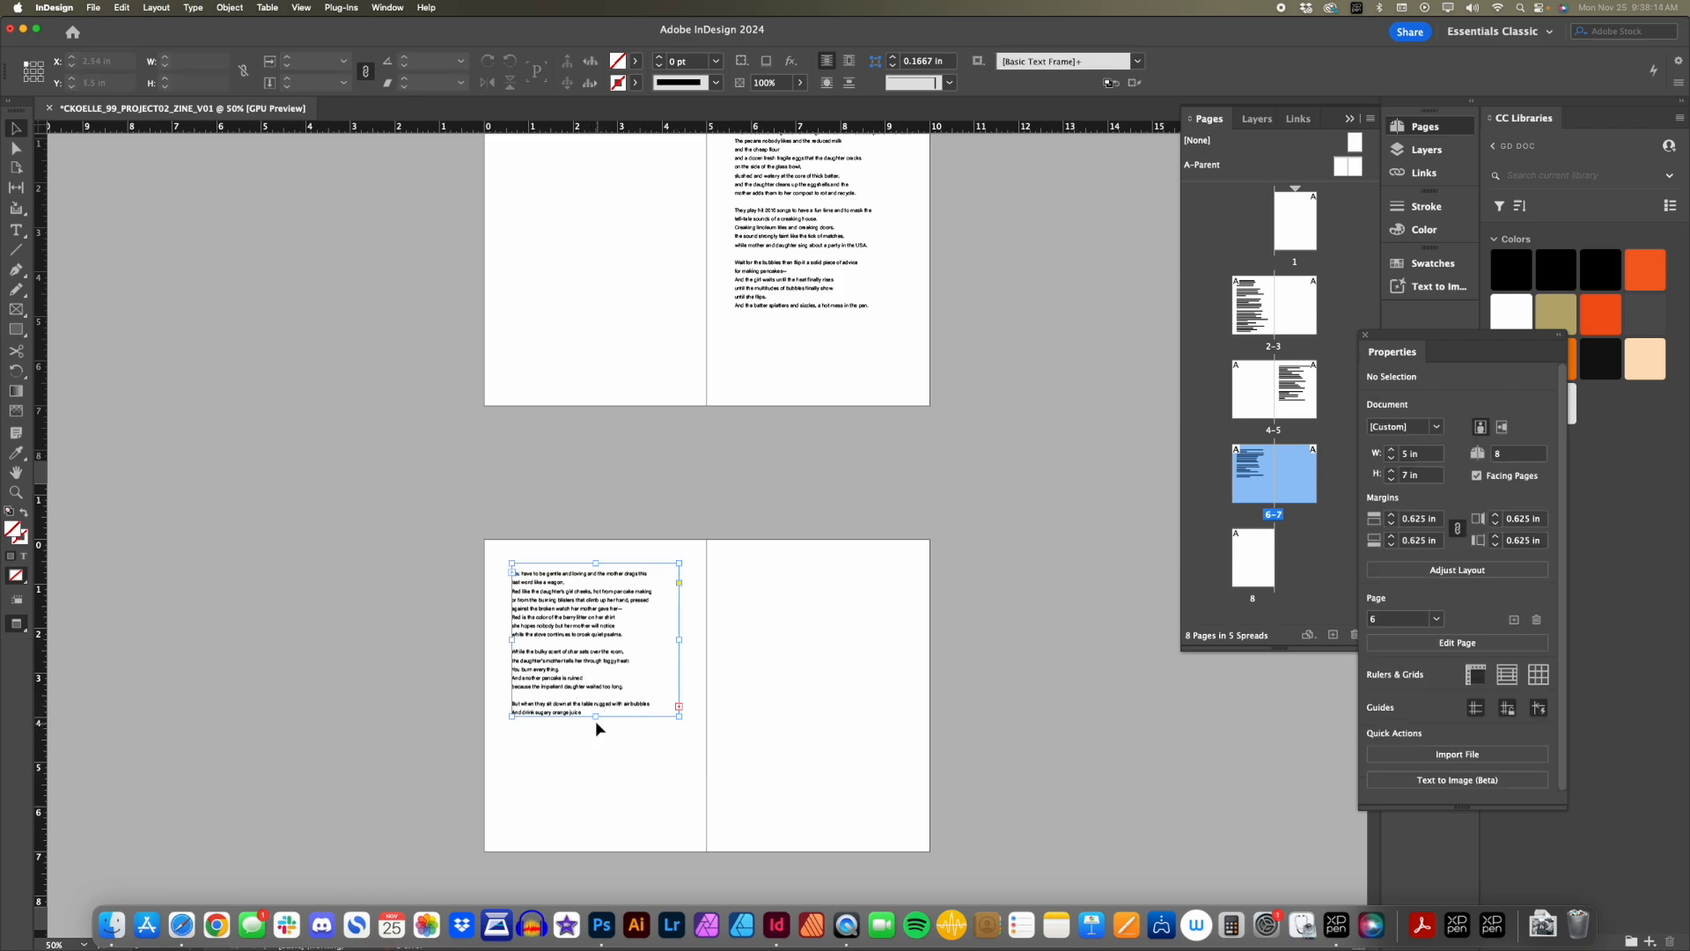
{"action": "left_click", "coordinate": [596, 718]}
{"action": "left_click_drag", "start_coordinate": [596, 718], "coordinate": [605, 855]}
{"action": "key", "text": "super+z"}
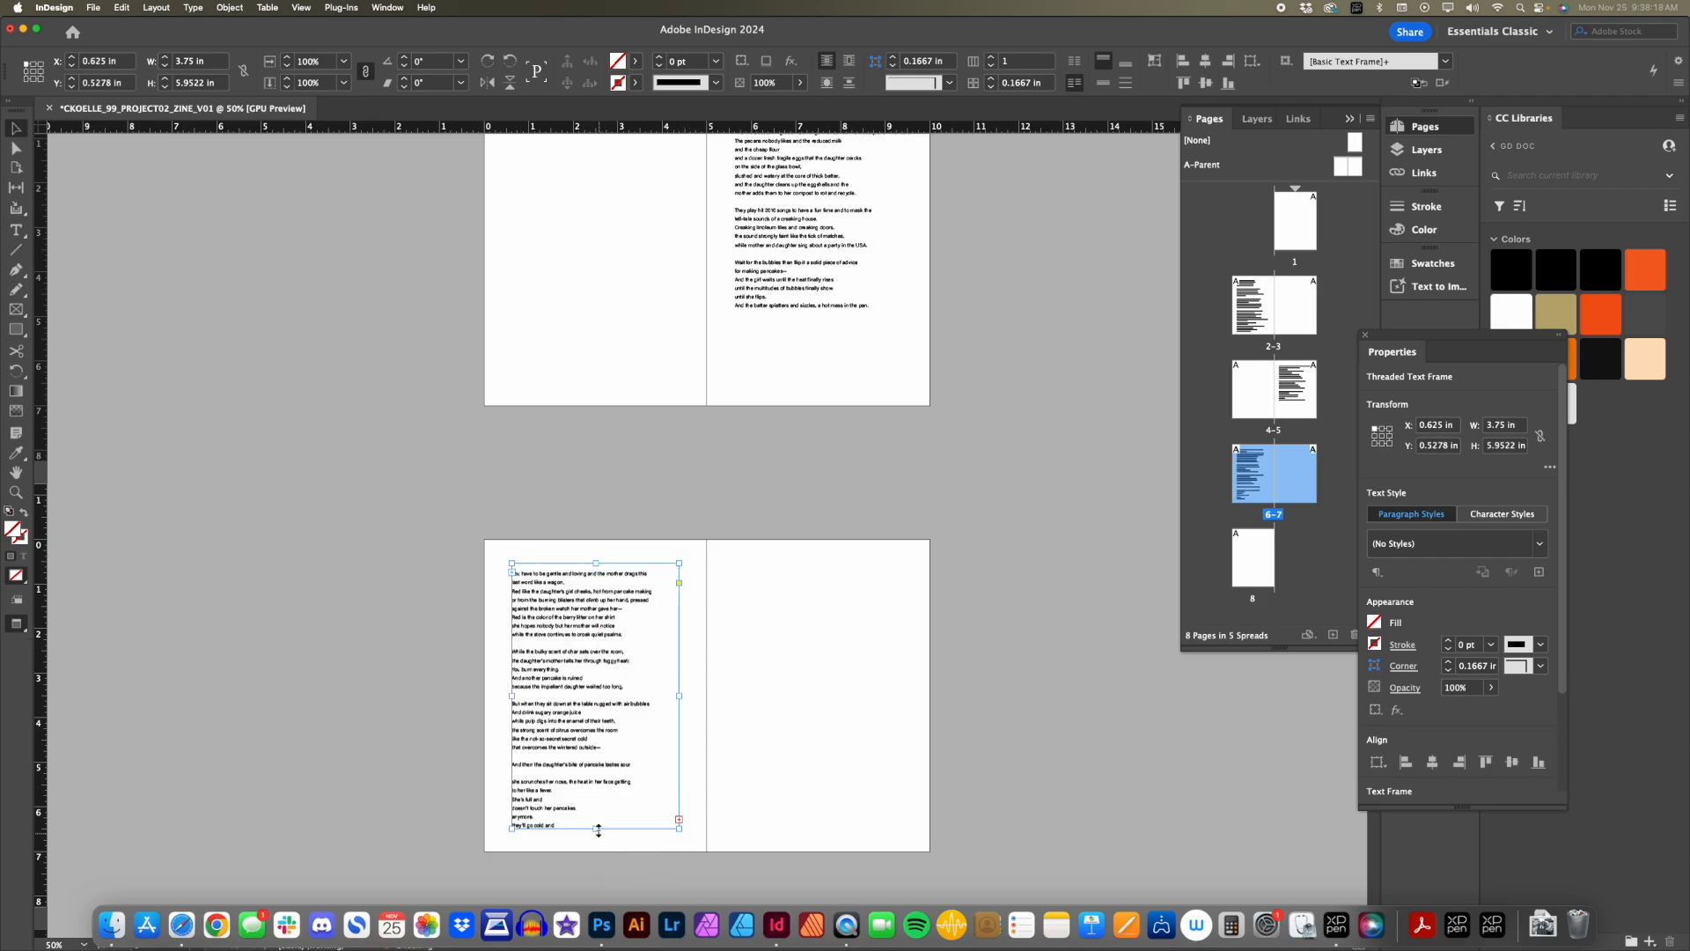
Extend the page 5 text frame downward to a height of about 6.095 in so another stanza fits.
{"action": "scroll", "coordinate": [687, 642], "scroll_direction": "down", "scroll_amount": 2}
{"action": "scroll", "coordinate": [687, 657], "scroll_direction": "up", "scroll_amount": 5}
{"action": "left_click", "coordinate": [804, 492]}
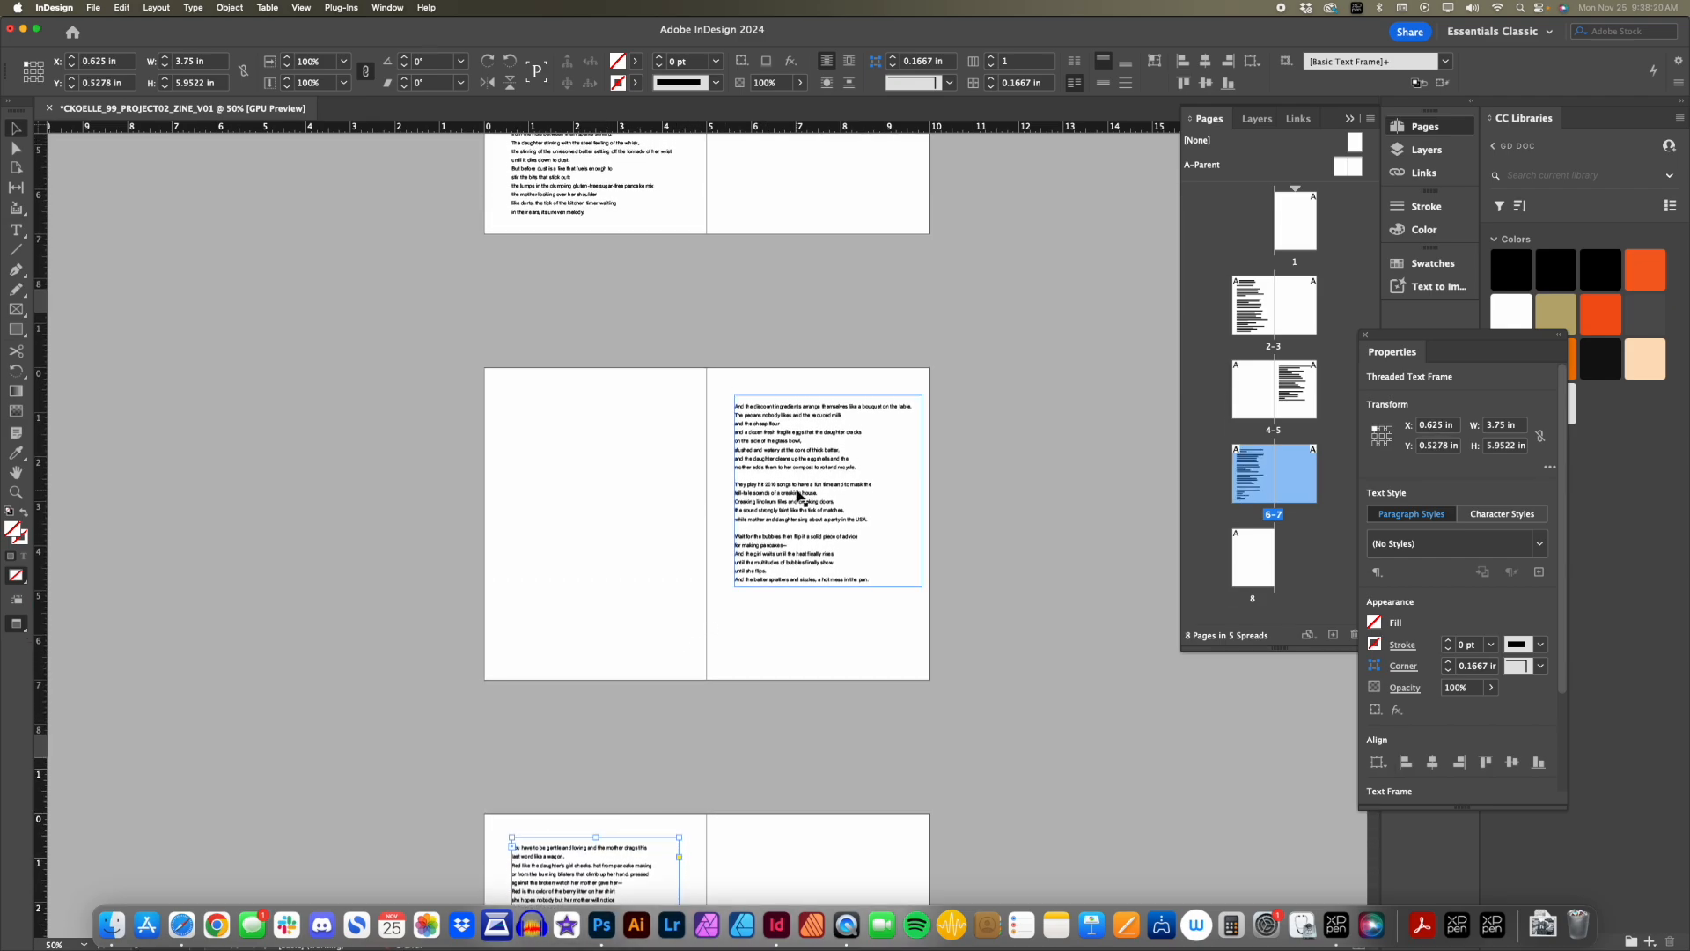
{"action": "left_click_drag", "start_coordinate": [828, 585], "coordinate": [827, 667]}
{"action": "scroll", "coordinate": [799, 607], "scroll_direction": "down", "scroll_amount": 1}
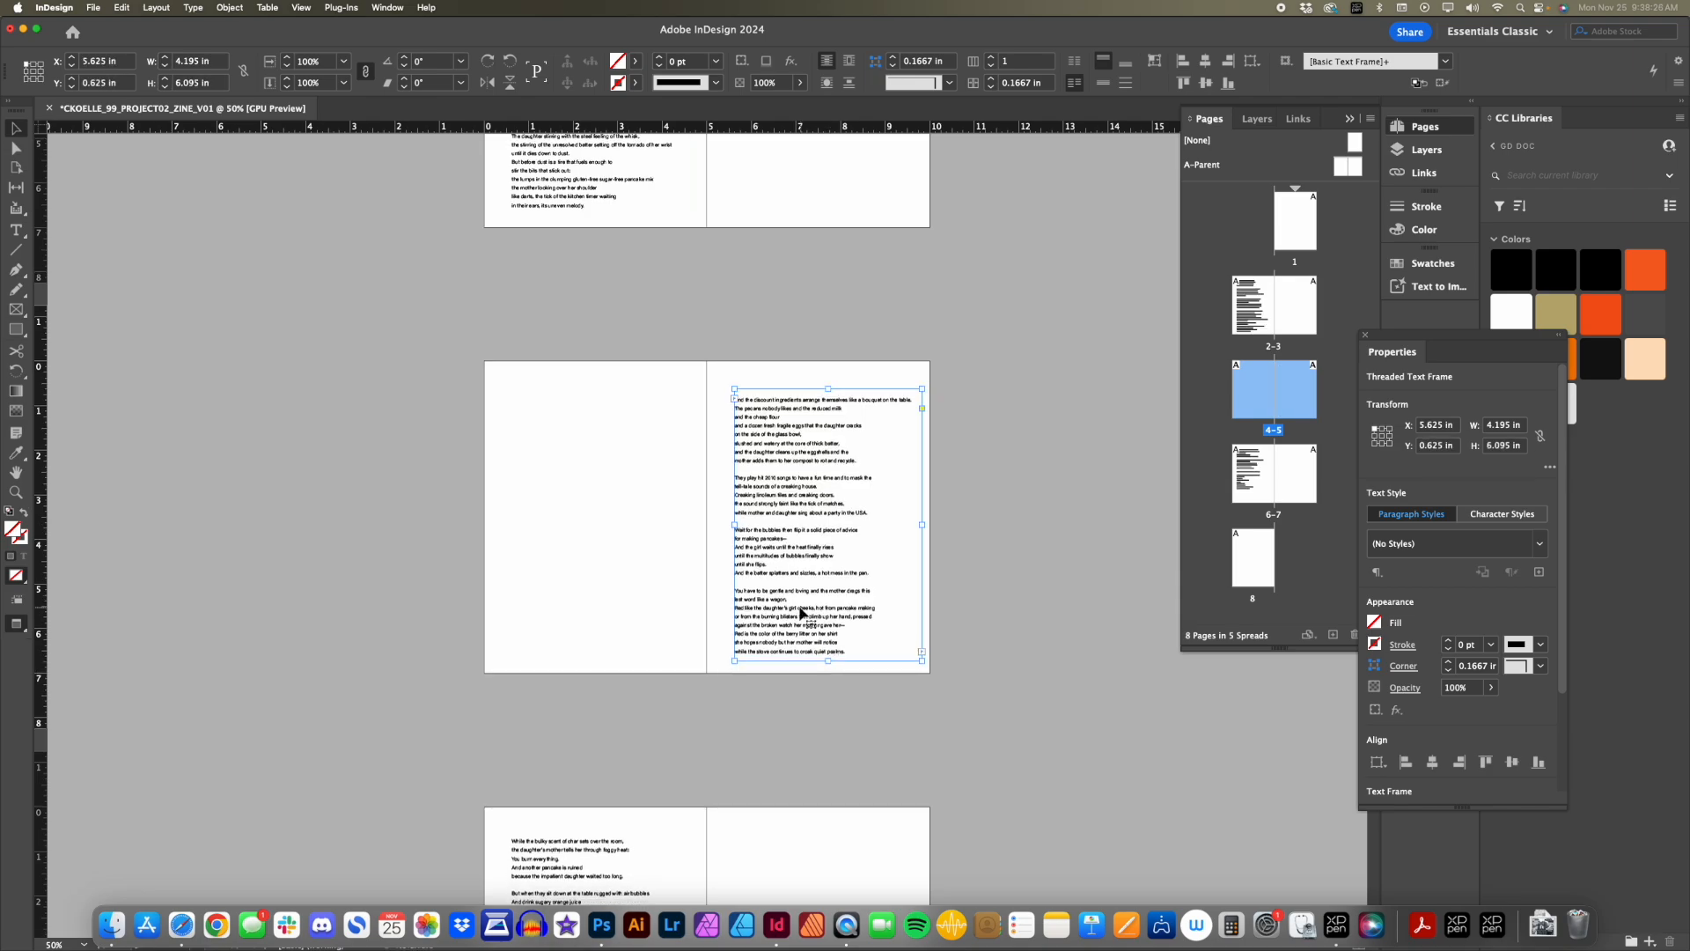
Shorten the page 6 text frame to about 5.222 in tall, just below the poem's last line.
{"action": "scroll", "coordinate": [801, 614], "scroll_direction": "down", "scroll_amount": 5}
{"action": "left_click", "coordinate": [563, 664]}
{"action": "scroll", "coordinate": [560, 669], "scroll_direction": "down", "scroll_amount": 2}
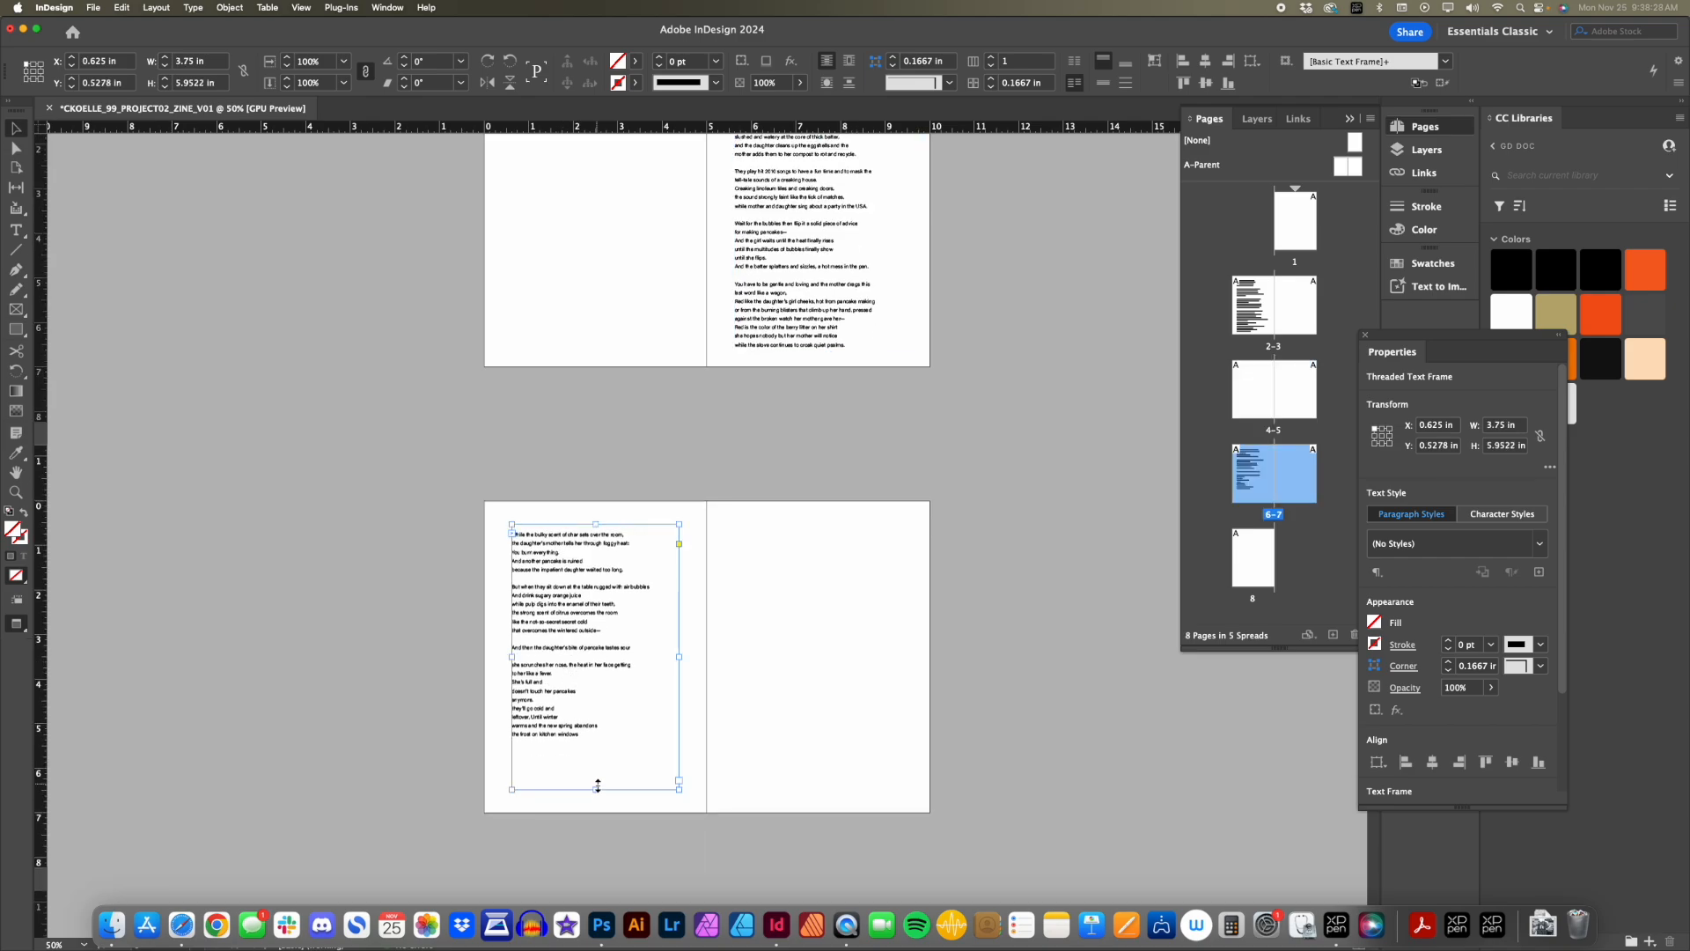
{"action": "left_click_drag", "start_coordinate": [597, 786], "coordinate": [597, 757]}
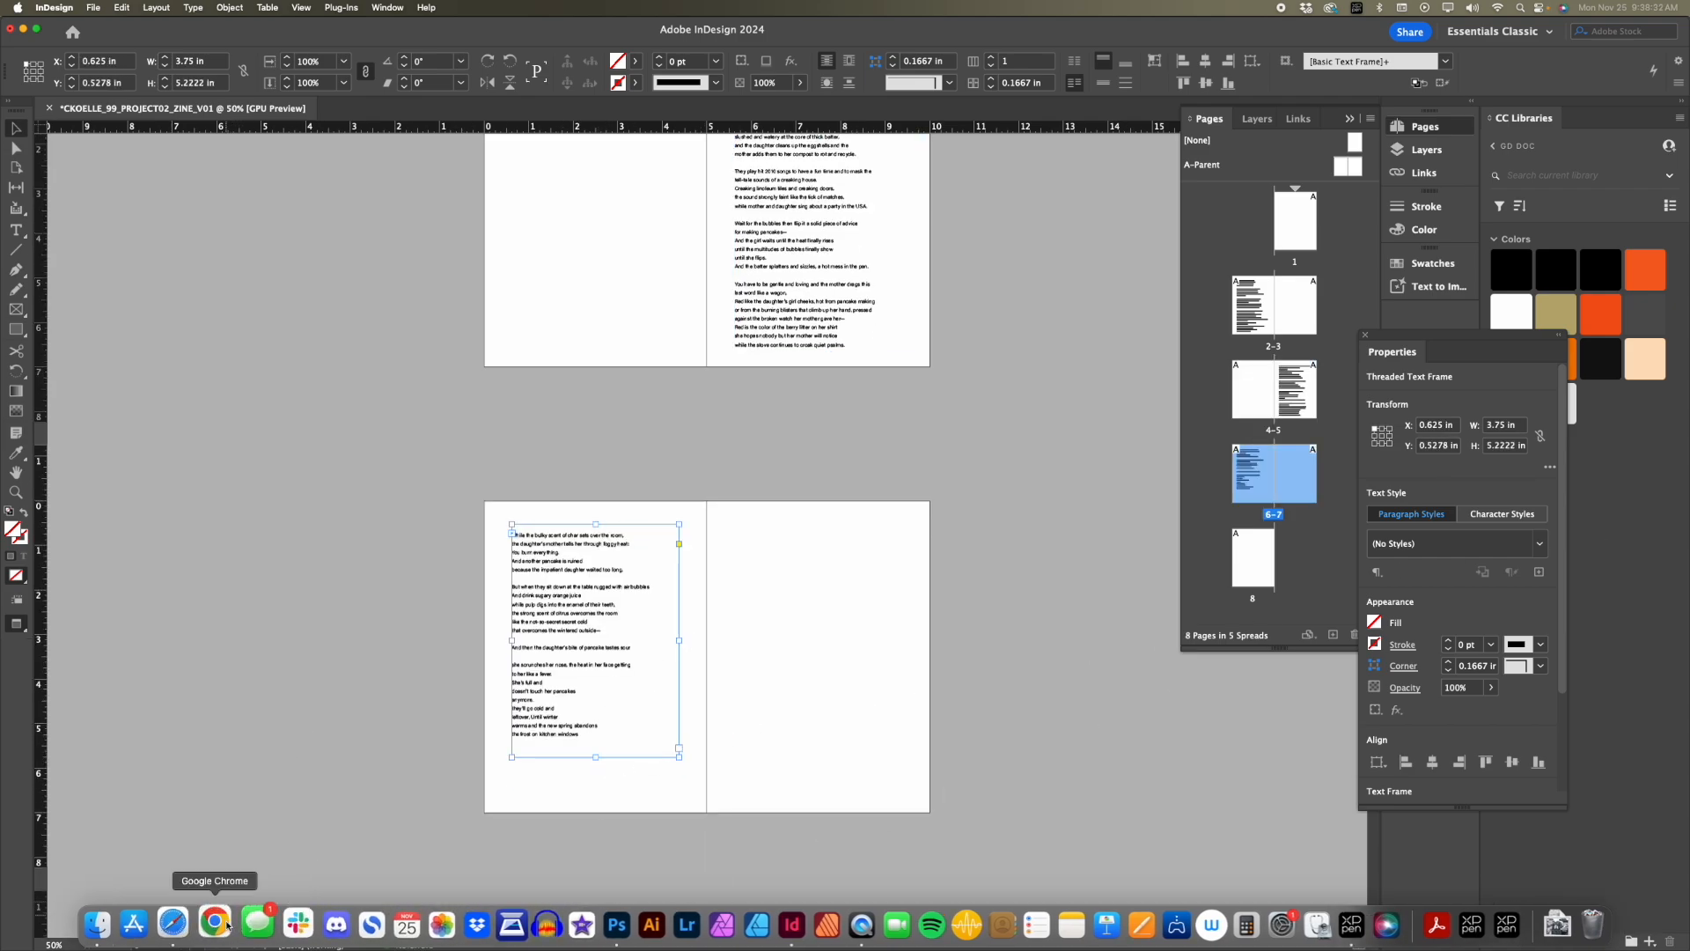
Switch to the poem's Google Doc in Safari, check its closing lines against page 6, and return to InDesign.
{"action": "left_click", "coordinate": [177, 925]}
{"action": "scroll", "coordinate": [1180, 513], "scroll_direction": "down", "scroll_amount": 5}
{"action": "scroll", "coordinate": [1179, 513], "scroll_direction": "down", "scroll_amount": 10}
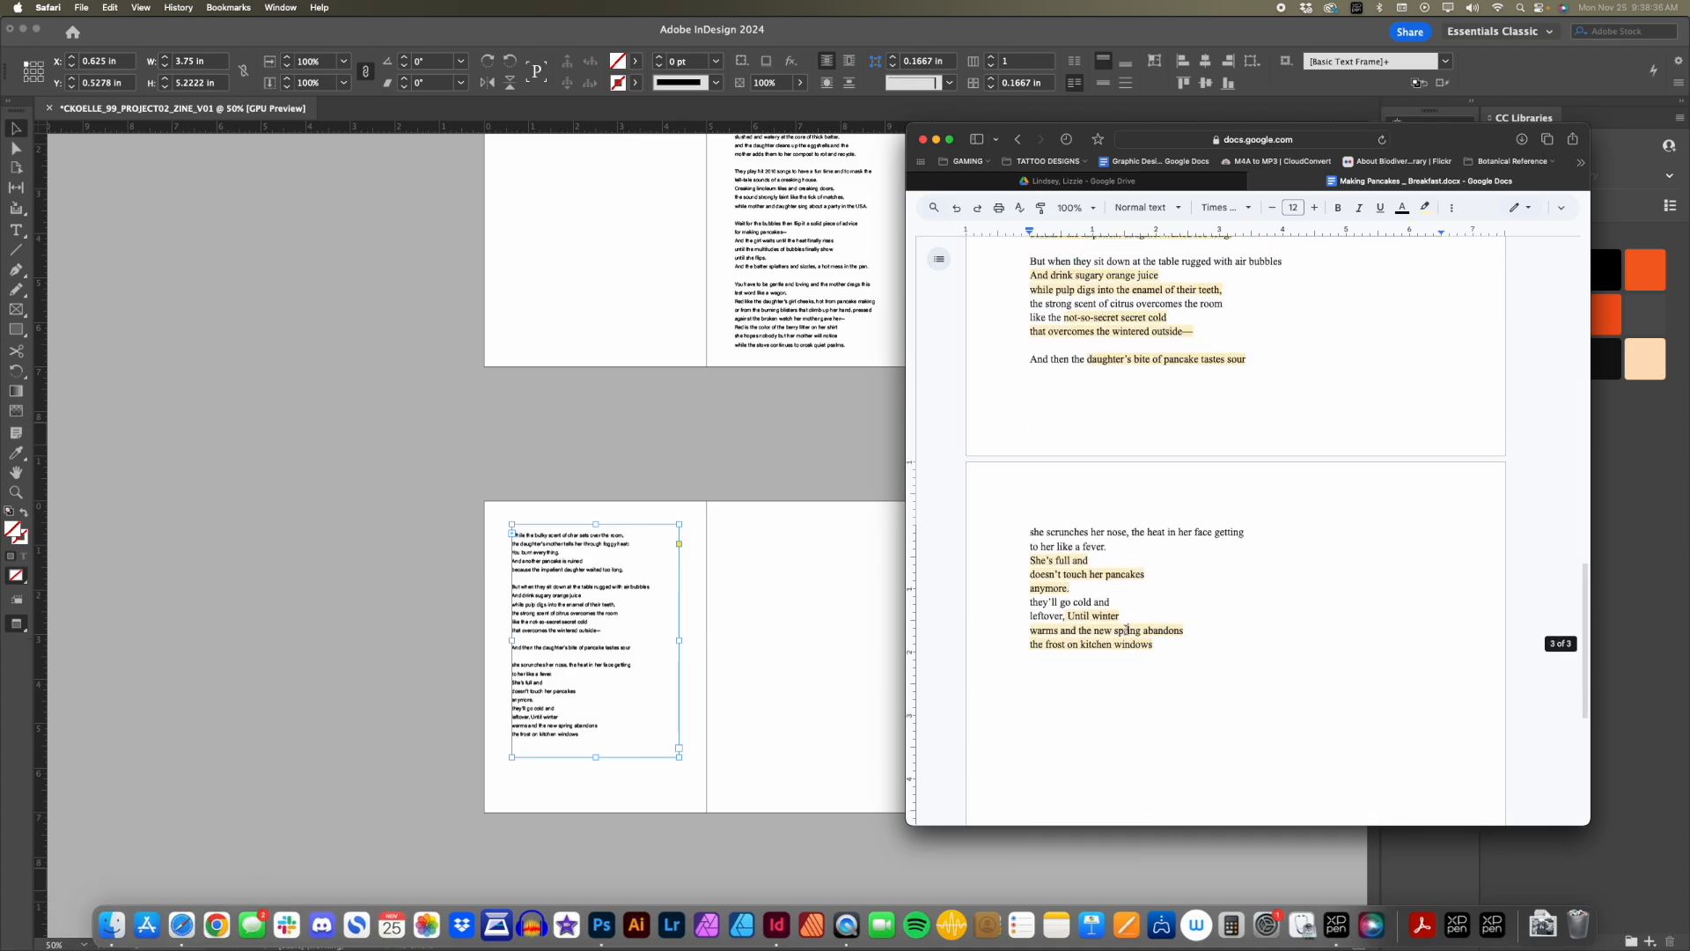
{"action": "left_click", "coordinate": [570, 750]}
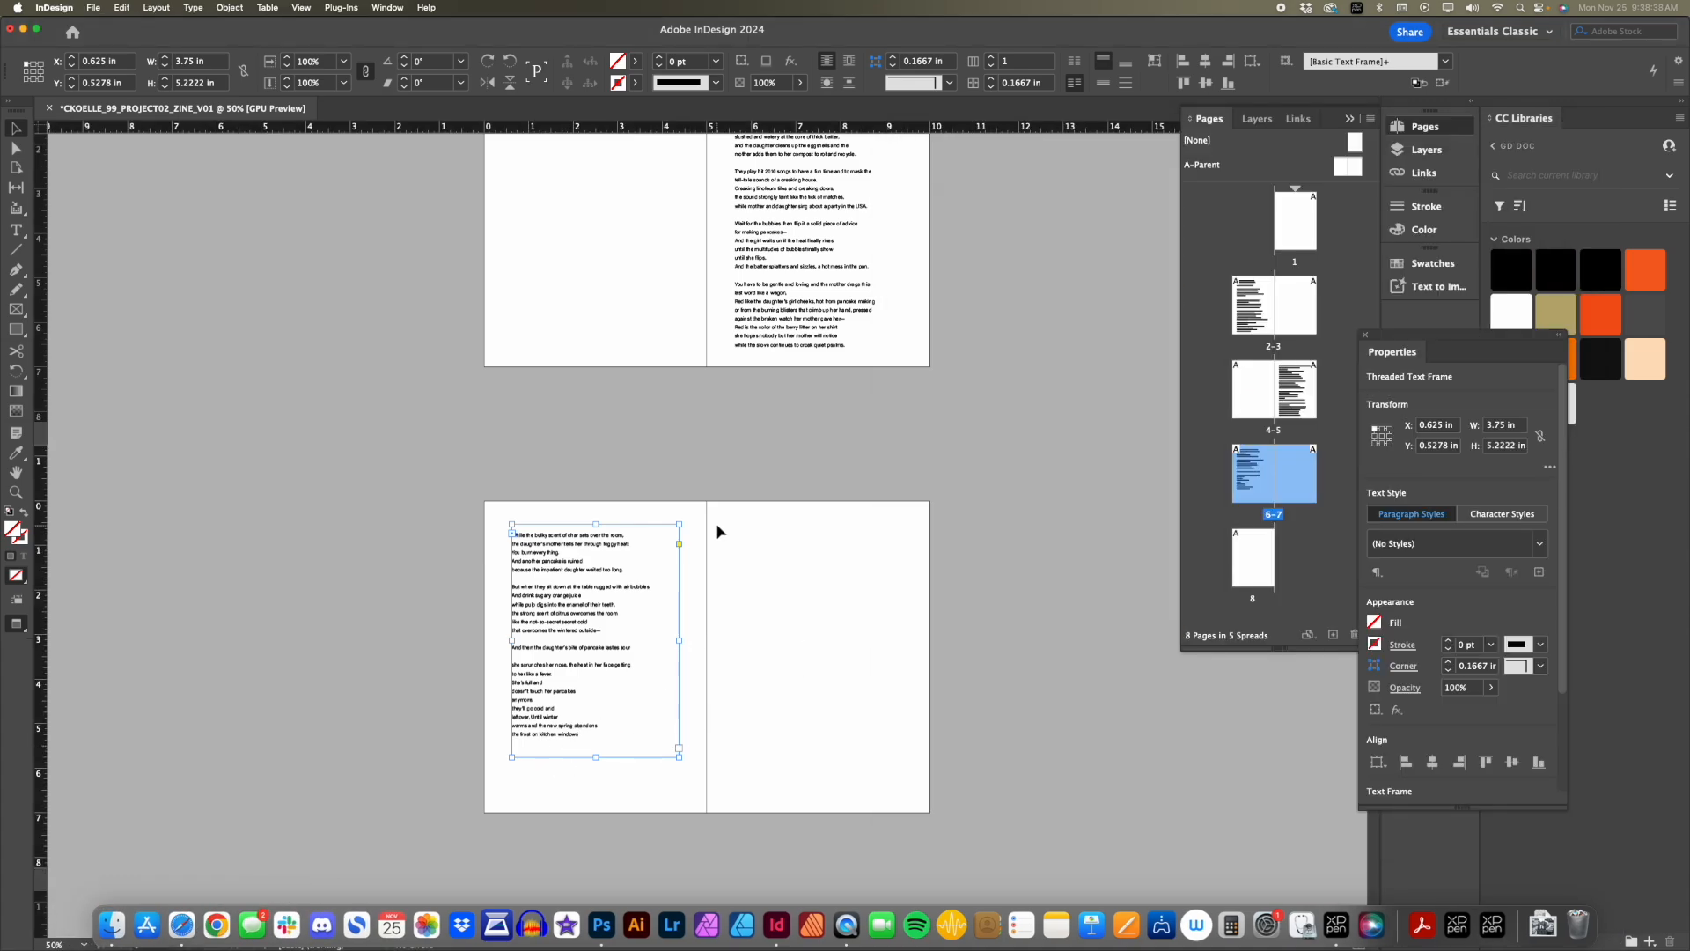
Examine how the poem's text and stanza breaks are distributed across the spreads from pages 2 to 7.
{"action": "scroll", "coordinate": [695, 455], "scroll_direction": "up", "scroll_amount": 2}
{"action": "left_click", "coordinate": [695, 454]}
{"action": "left_click", "coordinate": [698, 457], "text": "alt+super"}
{"action": "left_click_drag", "start_coordinate": [710, 419], "coordinate": [709, 513]}
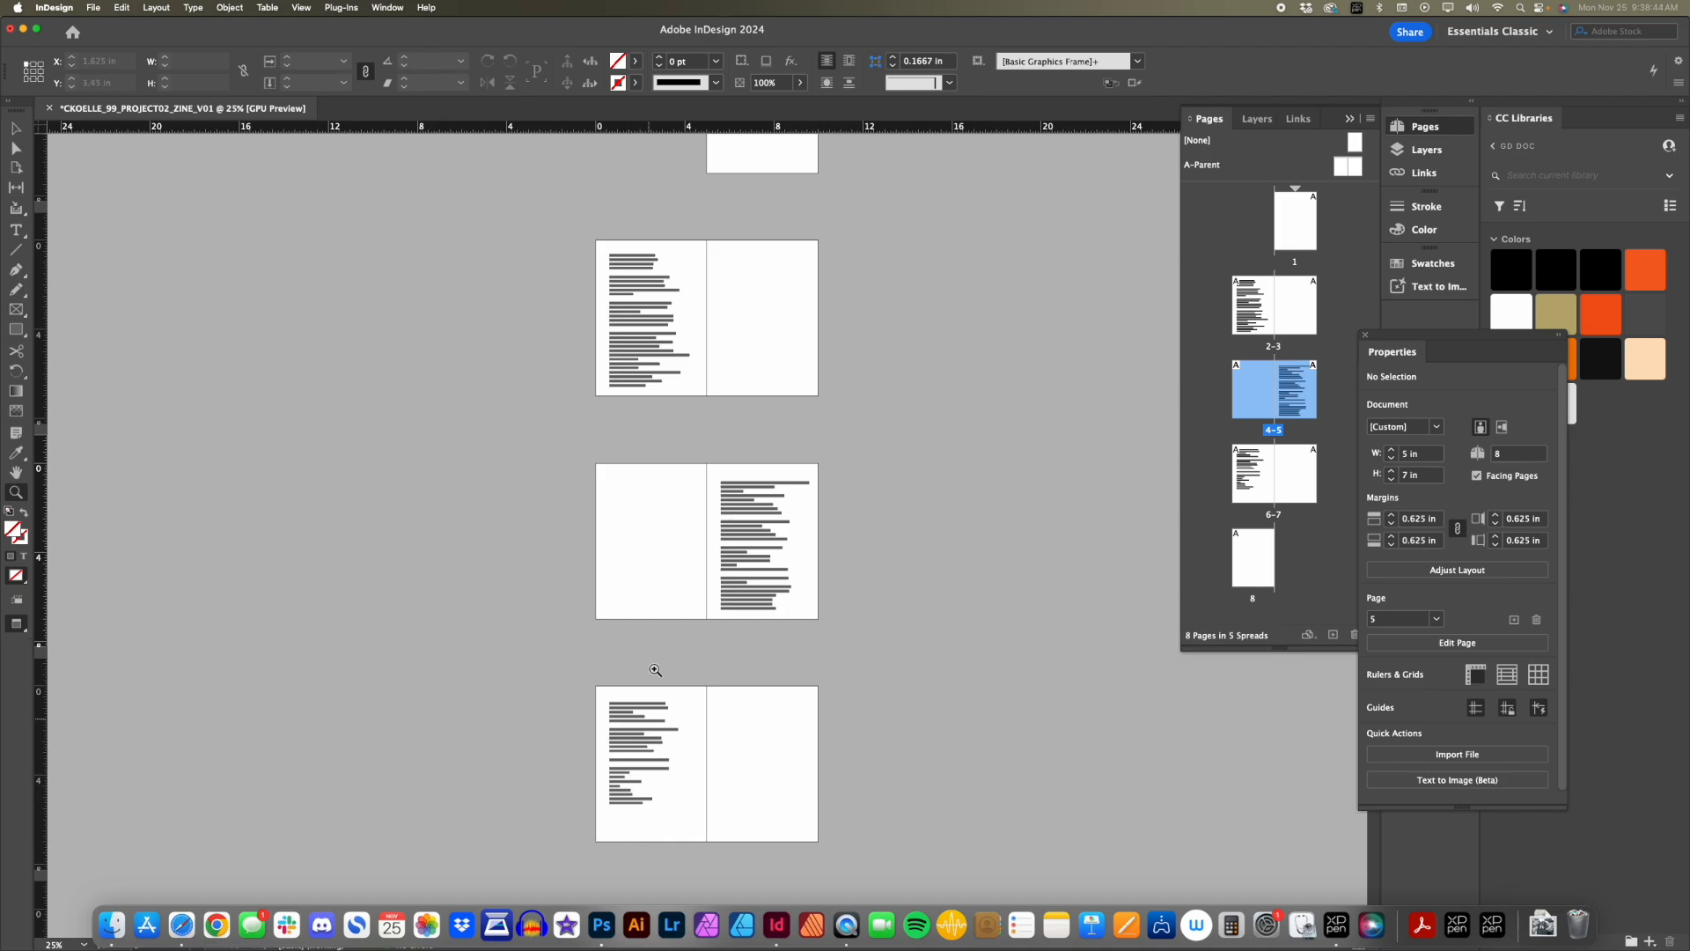
{"action": "scroll", "coordinate": [656, 738], "scroll_direction": "down", "scroll_amount": 2}
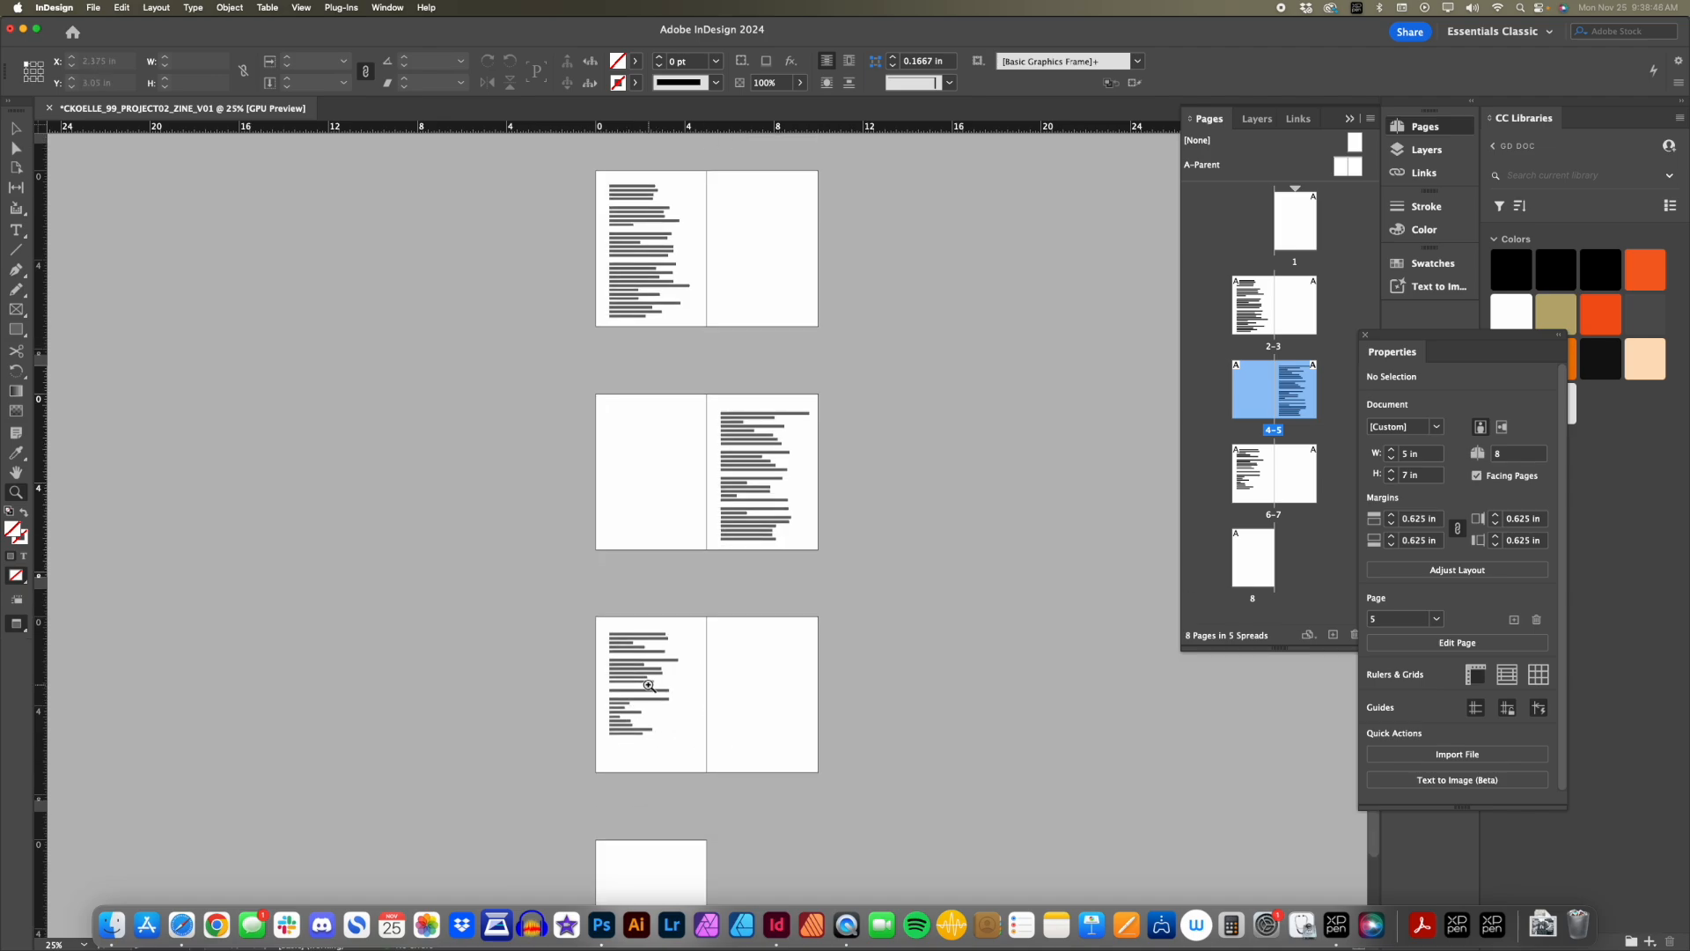
{"action": "left_click", "coordinate": [648, 684]}
{"action": "left_click_drag", "start_coordinate": [712, 613], "coordinate": [698, 801]}
{"action": "left_click_drag", "start_coordinate": [750, 477], "coordinate": [729, 636]}
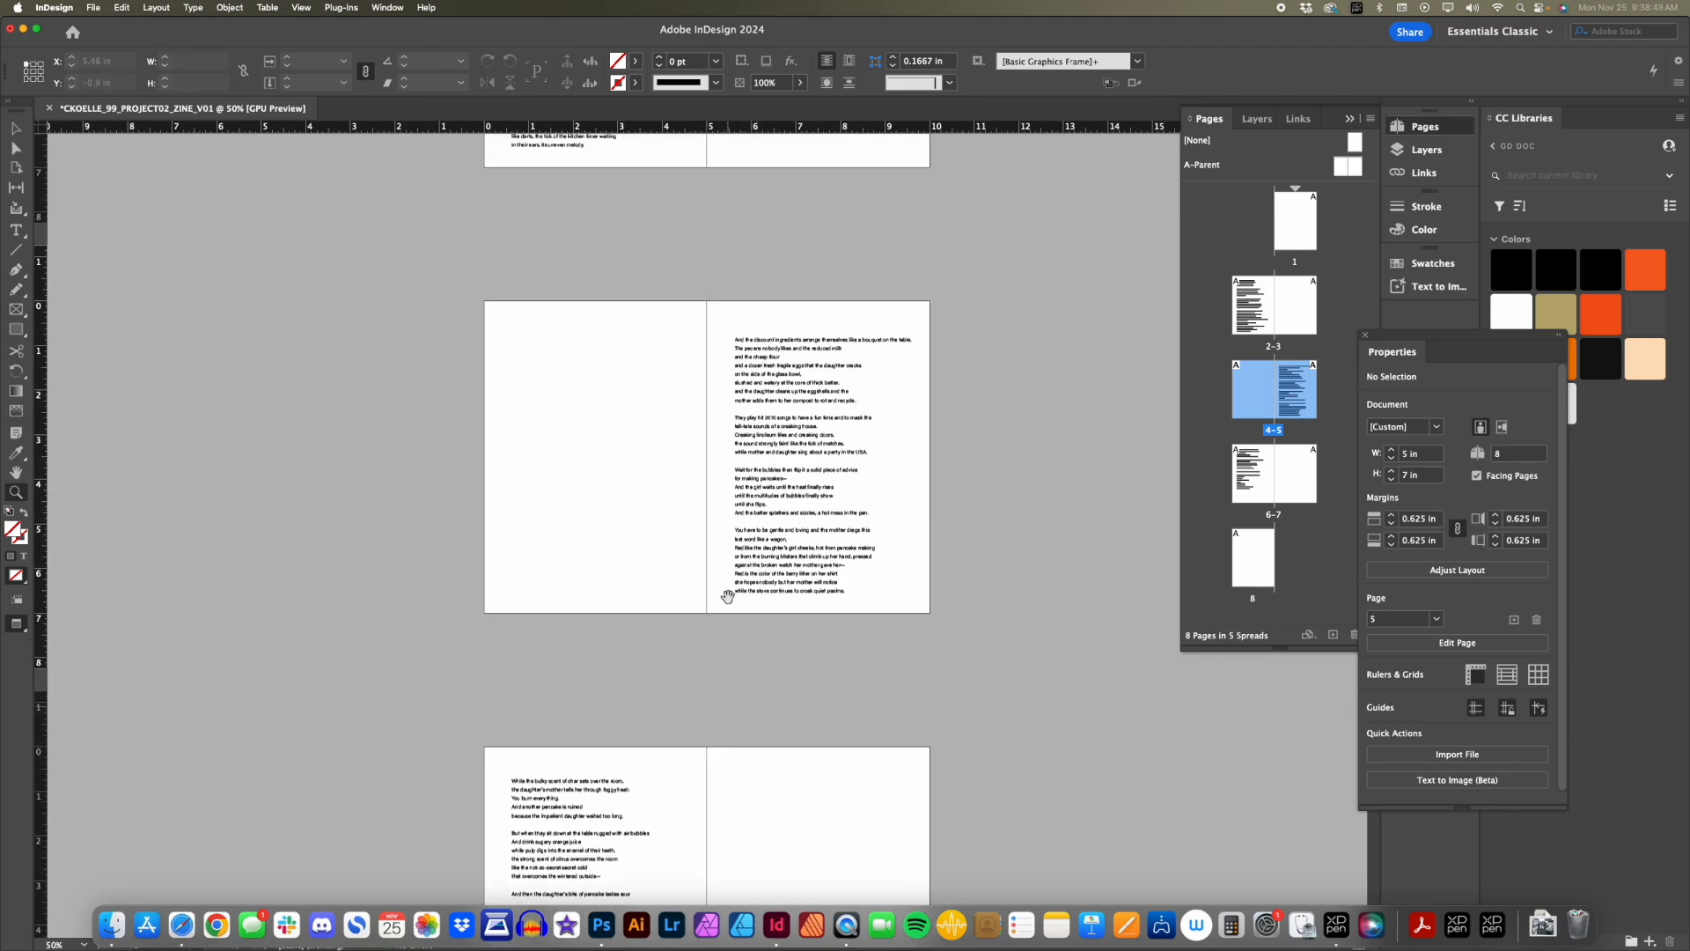
{"action": "left_click_drag", "start_coordinate": [717, 554], "coordinate": [705, 751]}
{"action": "mouse_move", "coordinate": [684, 628]}
{"action": "left_mouse_down"}
{"action": "mouse_move", "coordinate": [736, 660]}
{"action": "mouse_move", "coordinate": [703, 763]}
{"action": "mouse_move", "coordinate": [685, 573]}
{"action": "mouse_move", "coordinate": [691, 596]}
{"action": "left_mouse_up"}
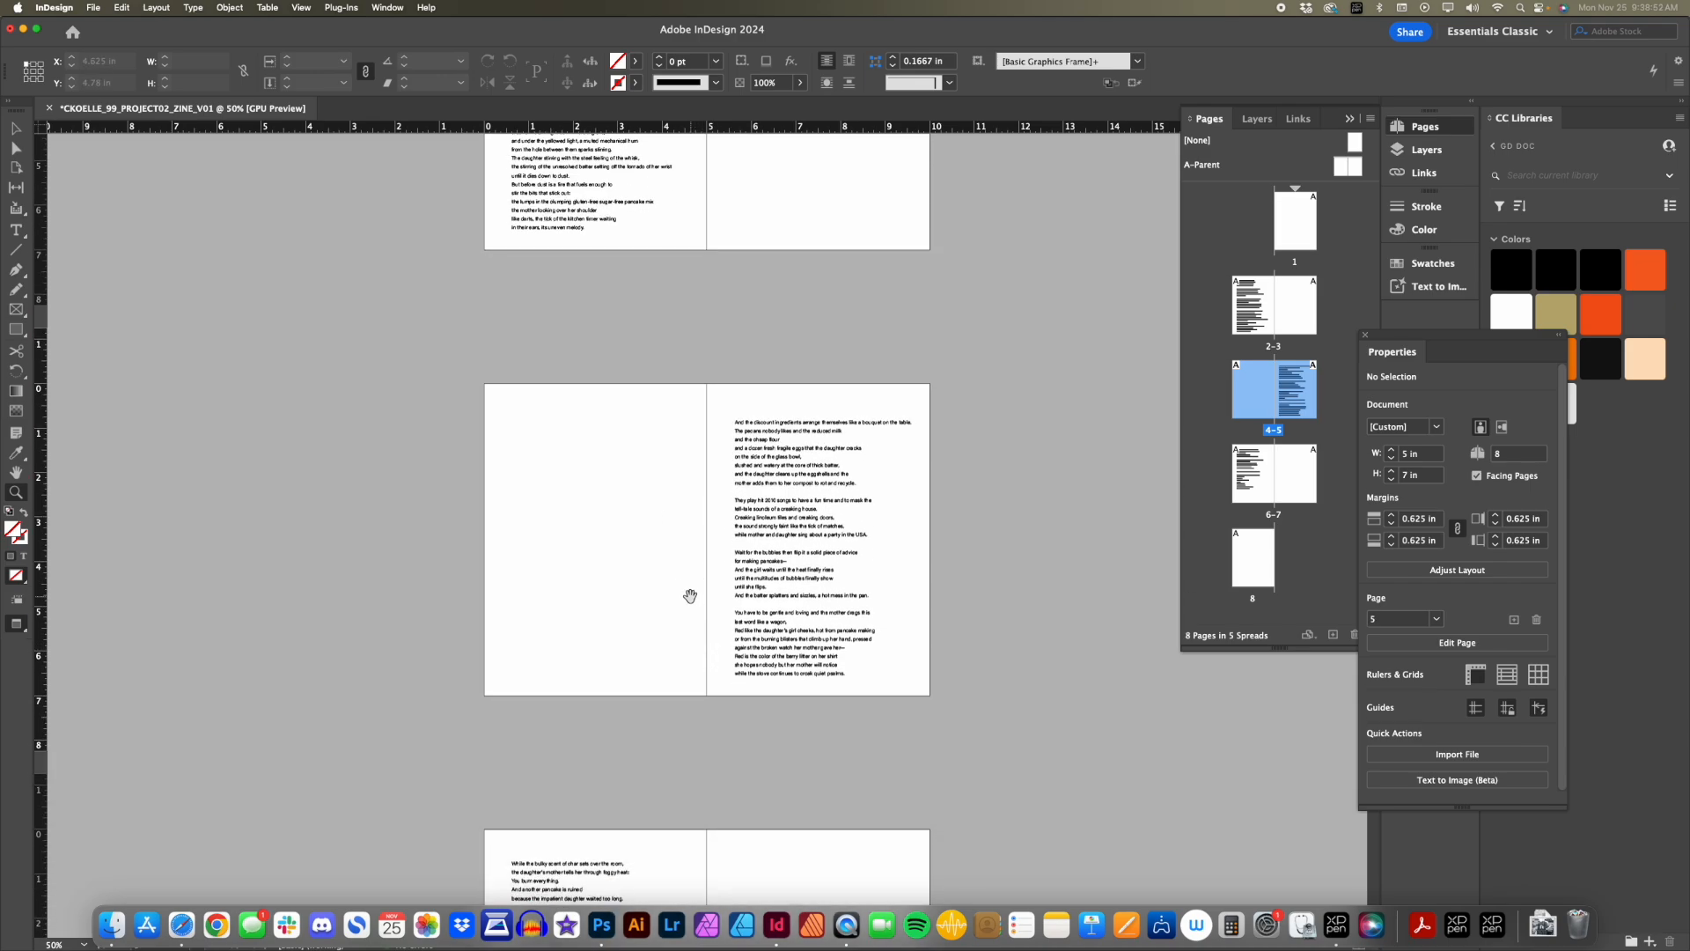
{"action": "mouse_move", "coordinate": [705, 688]}
{"action": "left_mouse_down"}
{"action": "mouse_move", "coordinate": [697, 551]}
{"action": "mouse_move", "coordinate": [690, 710]}
{"action": "left_mouse_up"}
{"action": "left_click_drag", "start_coordinate": [691, 640], "coordinate": [692, 735]}
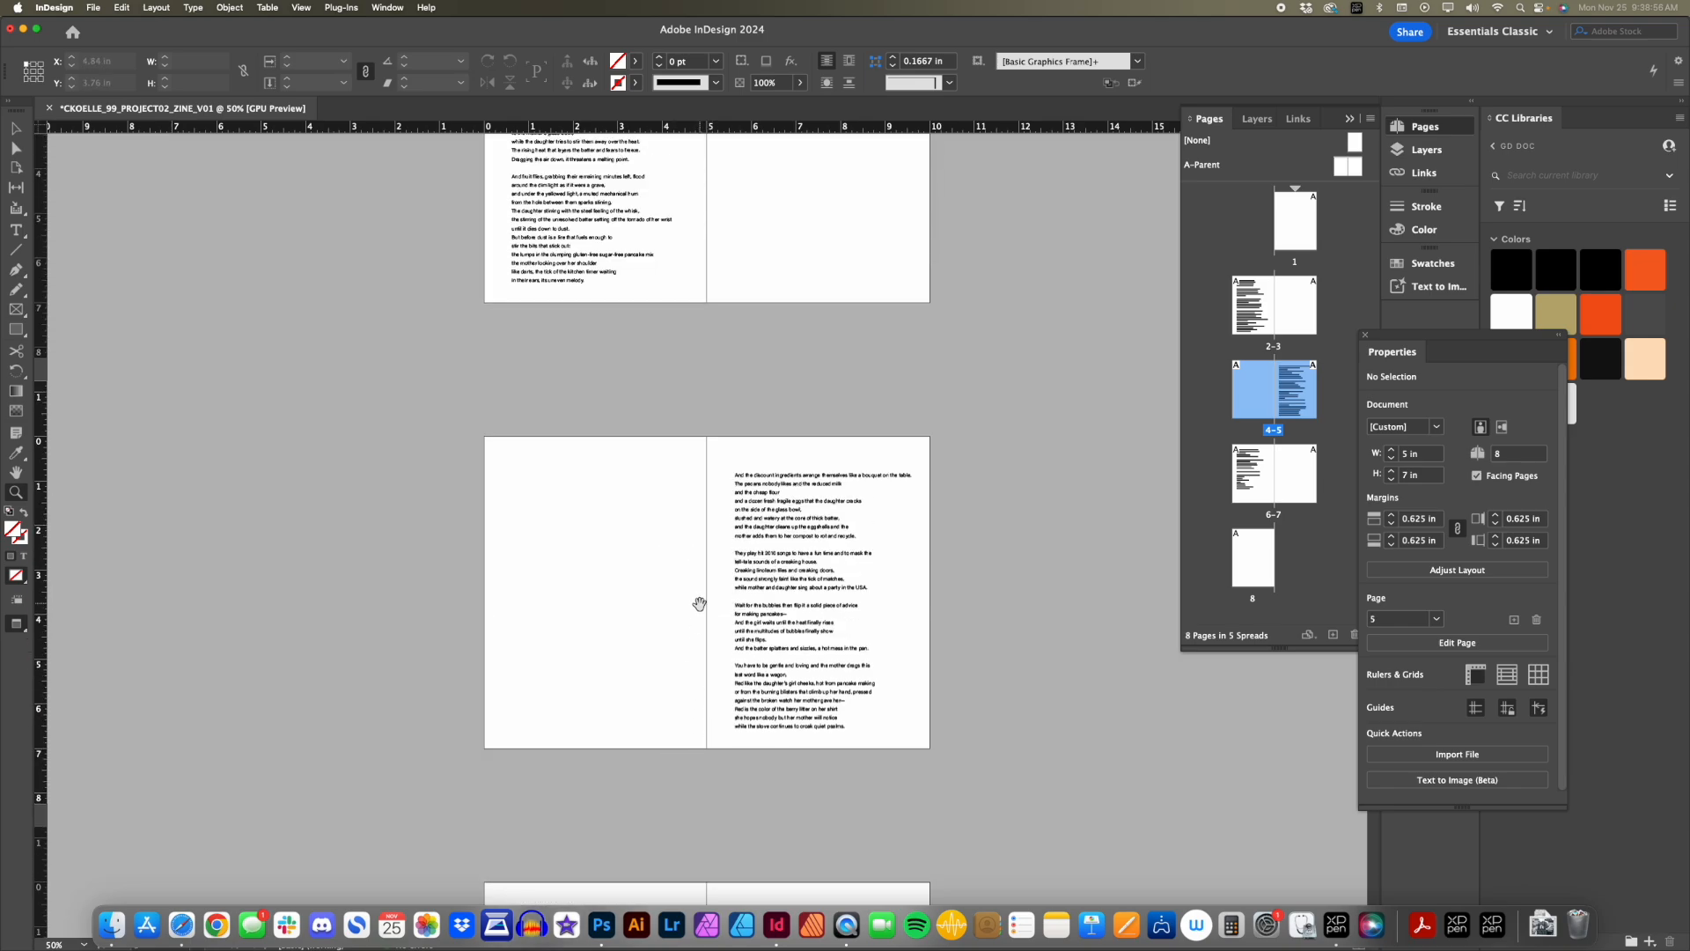
{"action": "left_click_drag", "start_coordinate": [700, 605], "coordinate": [697, 722]}
{"action": "left_click_drag", "start_coordinate": [595, 370], "coordinate": [592, 493]}
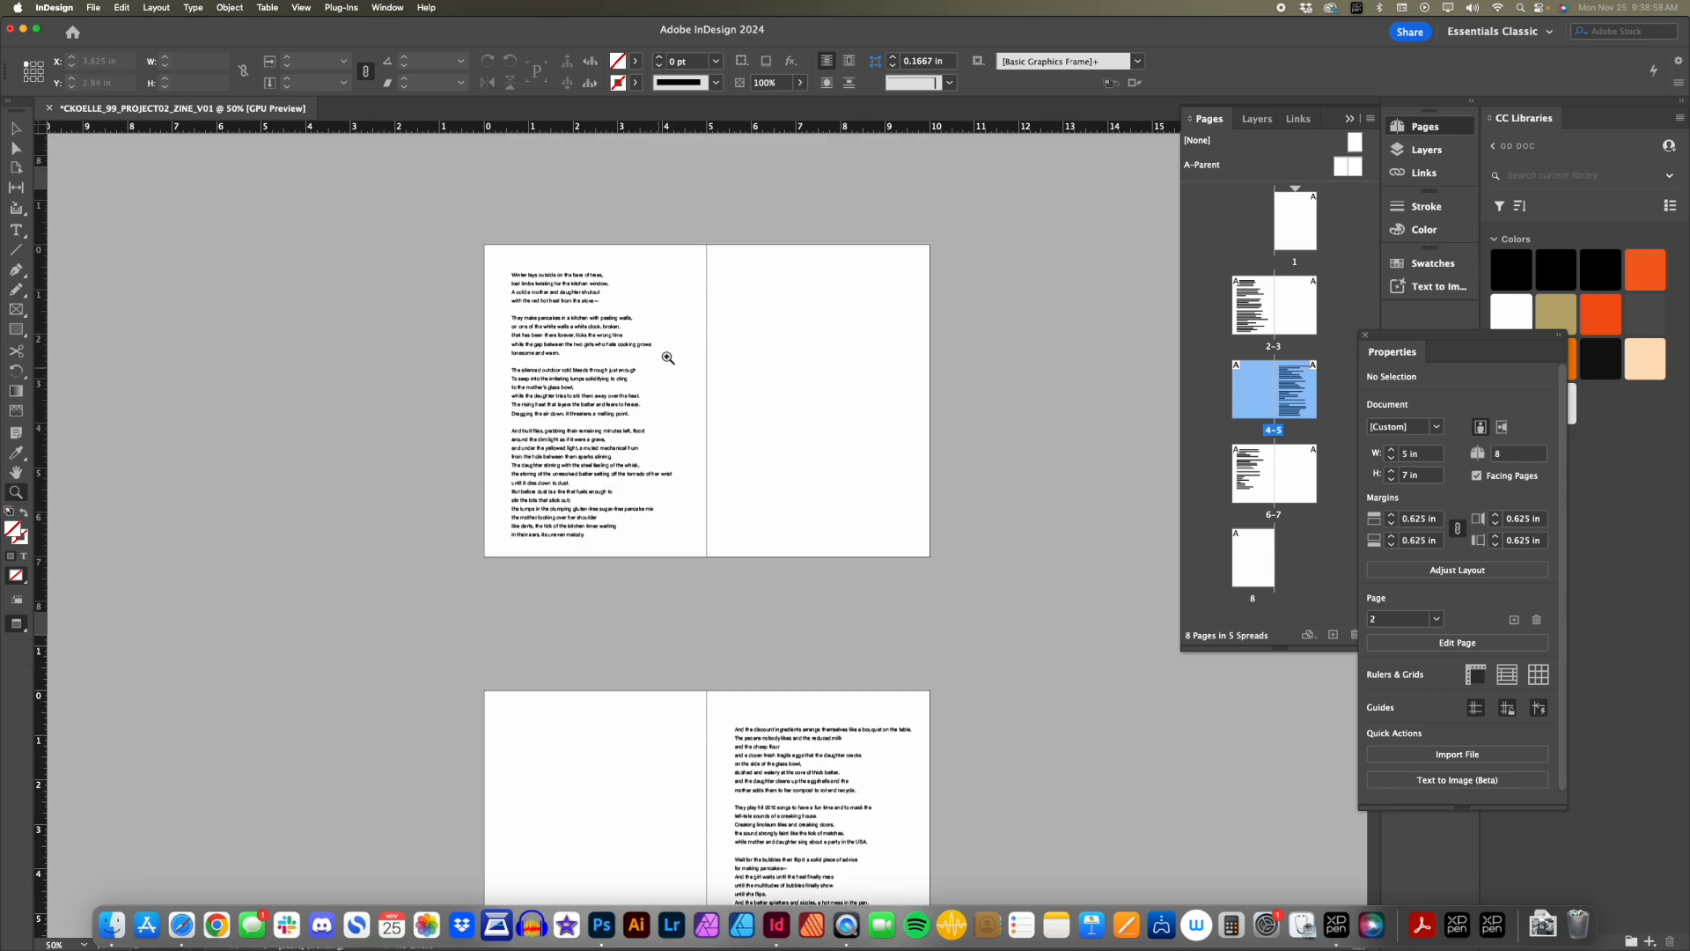
{"action": "left_click", "coordinate": [613, 377], "text": "alt"}
{"action": "left_click_drag", "start_coordinate": [705, 492], "coordinate": [708, 374]}
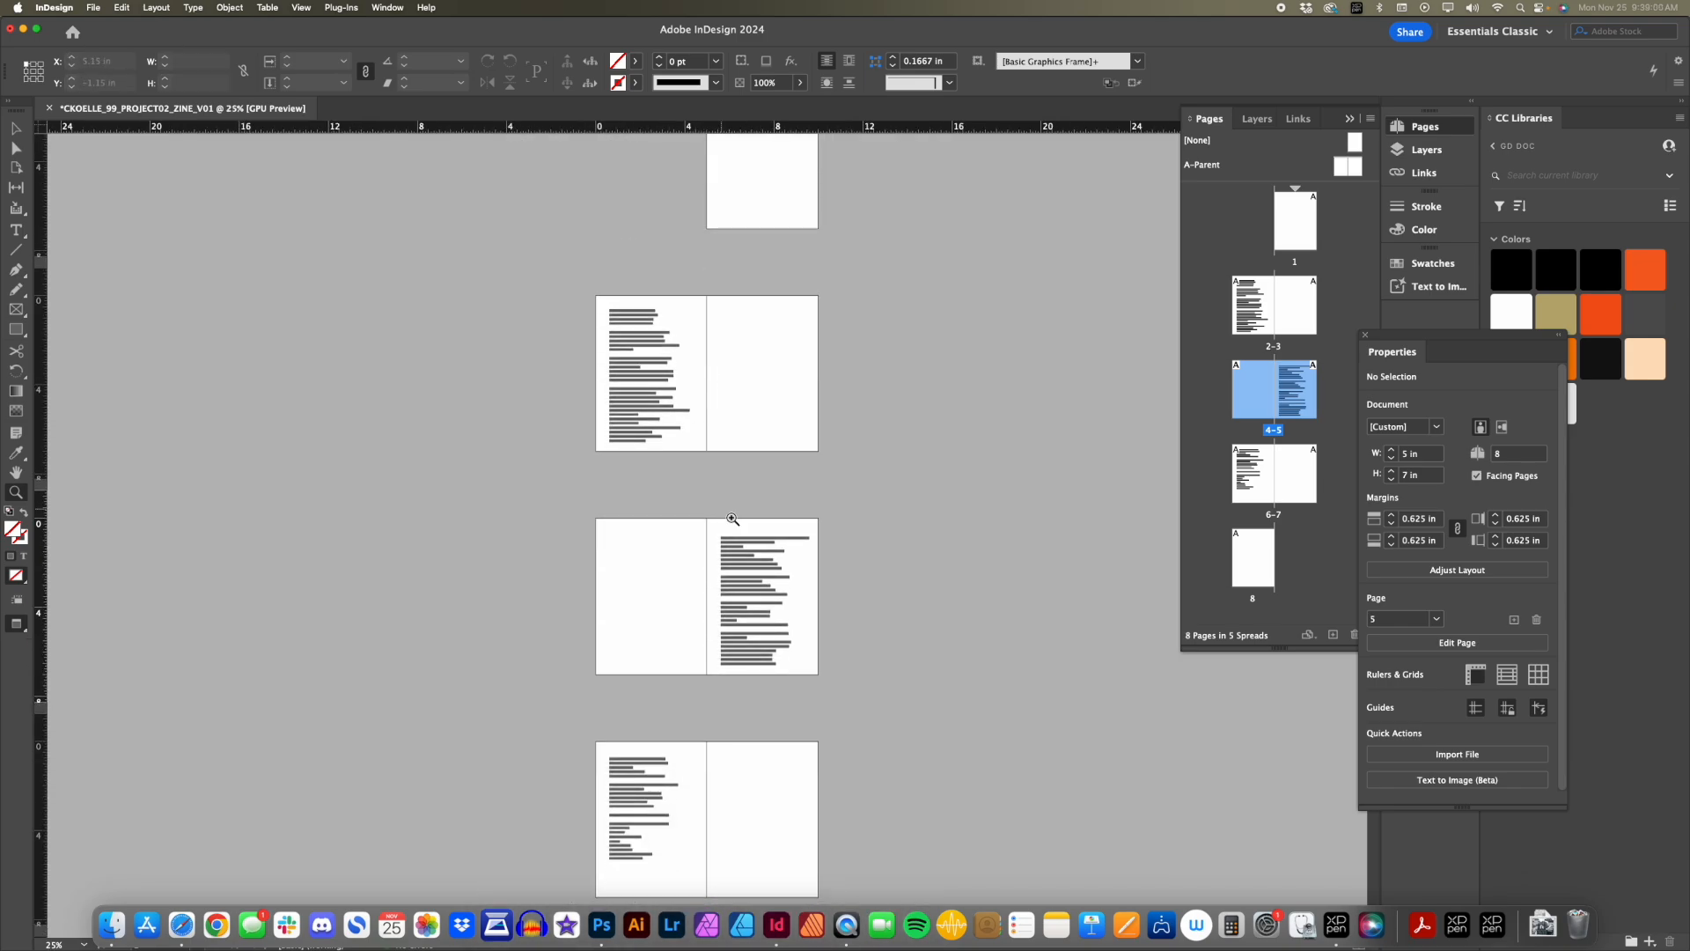
{"action": "left_click_drag", "start_coordinate": [668, 599], "coordinate": [665, 551]}
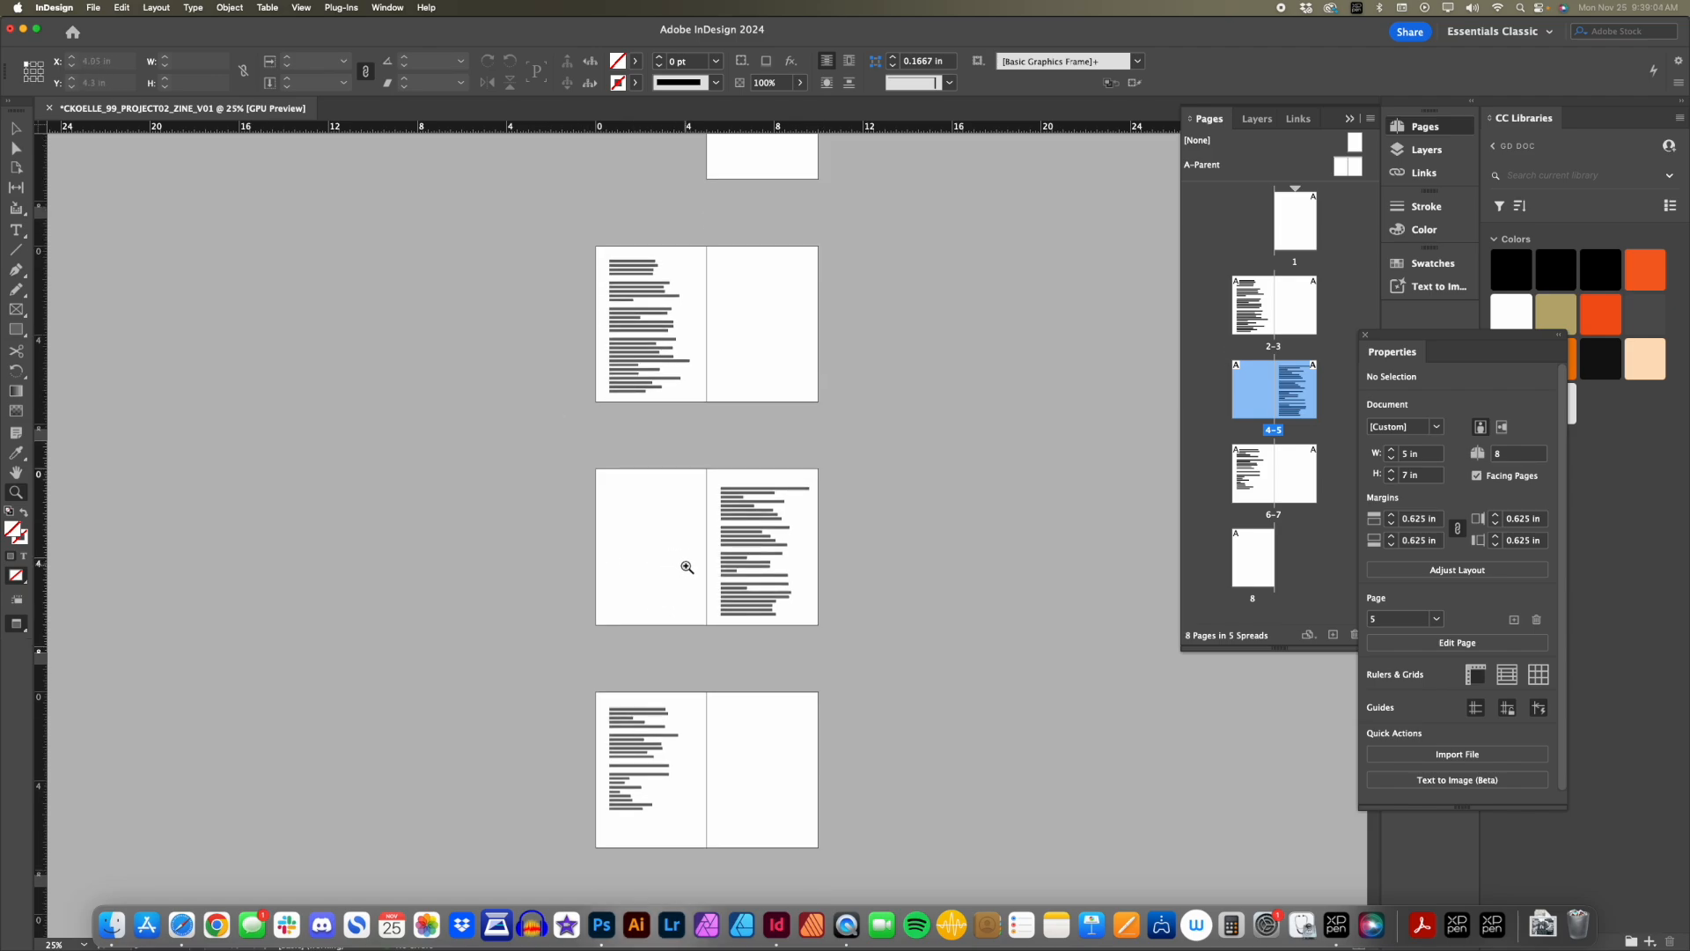
Widen the page 2 text frame to about 4.035 in.
{"action": "left_click", "coordinate": [661, 376]}
{"action": "left_click_drag", "start_coordinate": [676, 534], "coordinate": [661, 391]}
{"action": "left_click_drag", "start_coordinate": [744, 503], "coordinate": [699, 634]}
{"action": "key", "text": "v"}
{"action": "left_click", "coordinate": [558, 430]}
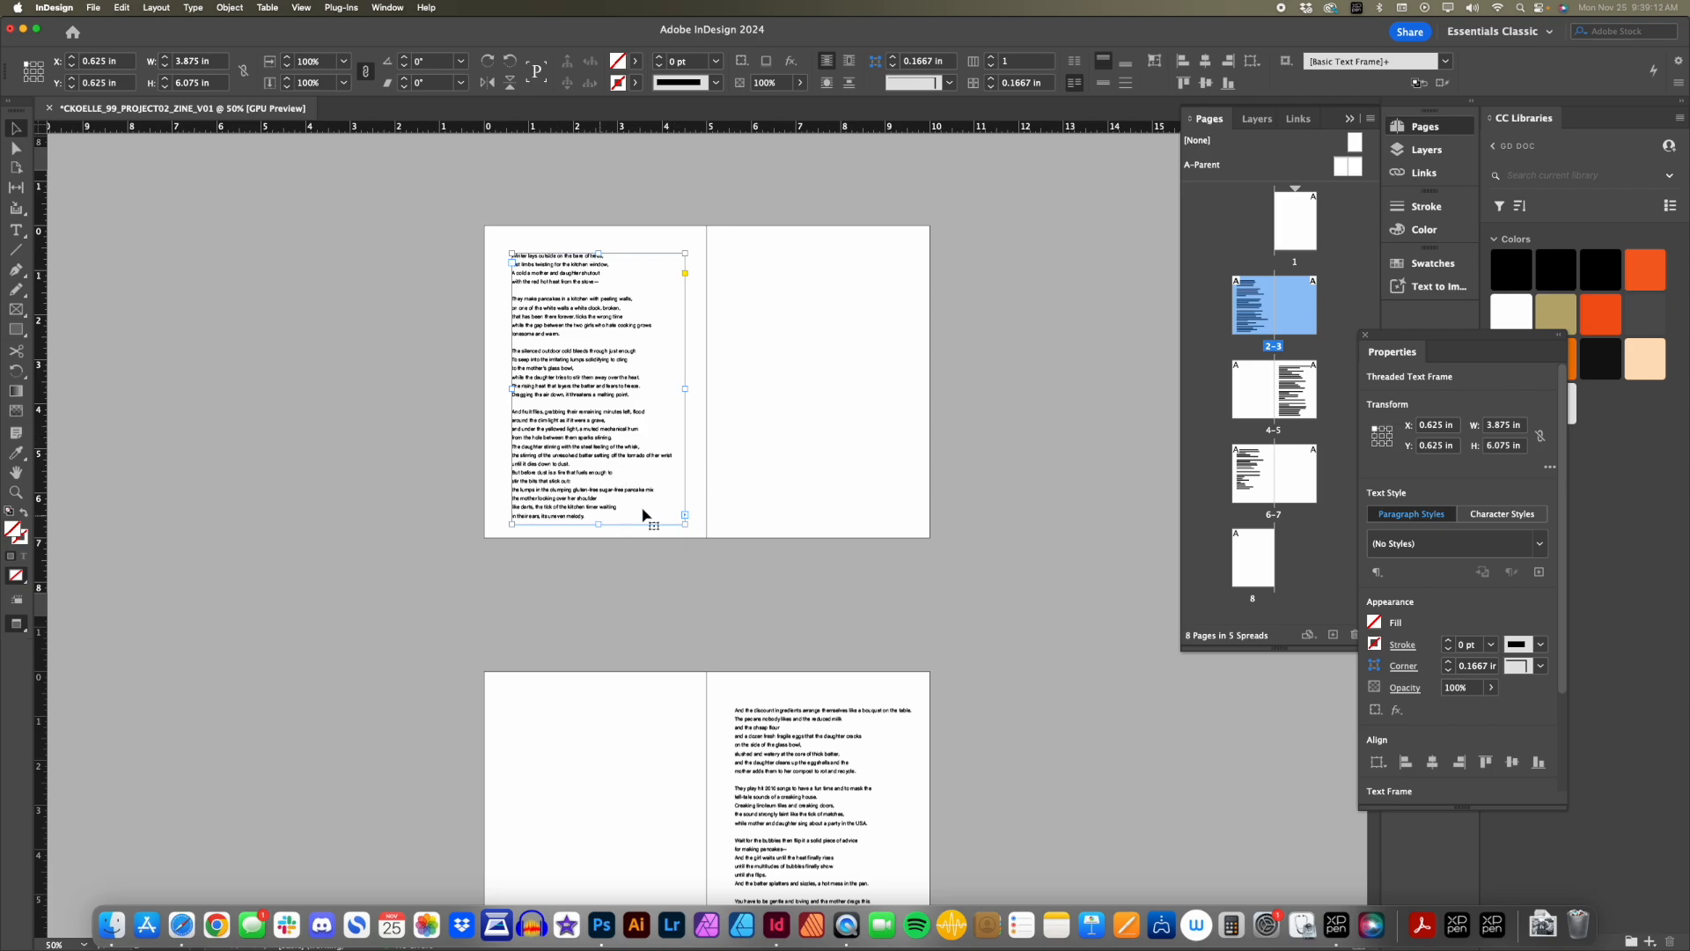
{"action": "left_click_drag", "start_coordinate": [686, 387], "coordinate": [693, 388]}
Show the guides and nudge the page 5 text frame up to Y 0.4306 in so its first line meets the top margin.
{"action": "scroll", "coordinate": [727, 468], "scroll_direction": "down", "scroll_amount": 5}
{"action": "left_click", "coordinate": [802, 523]}
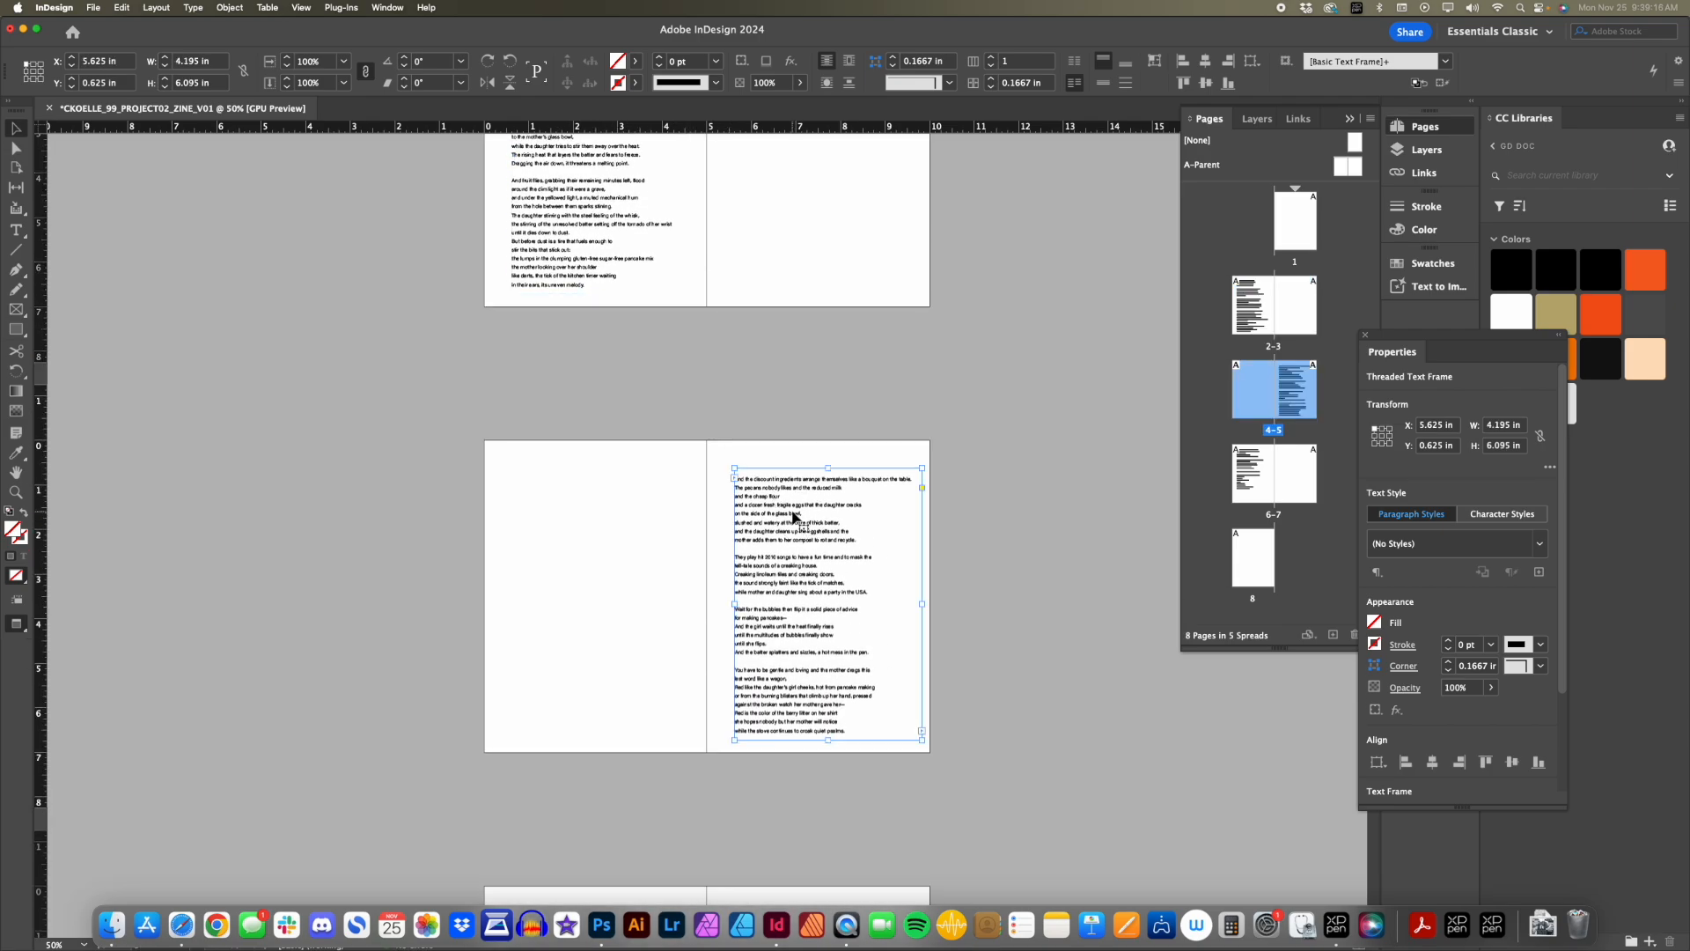
{"action": "key", "text": "w"}
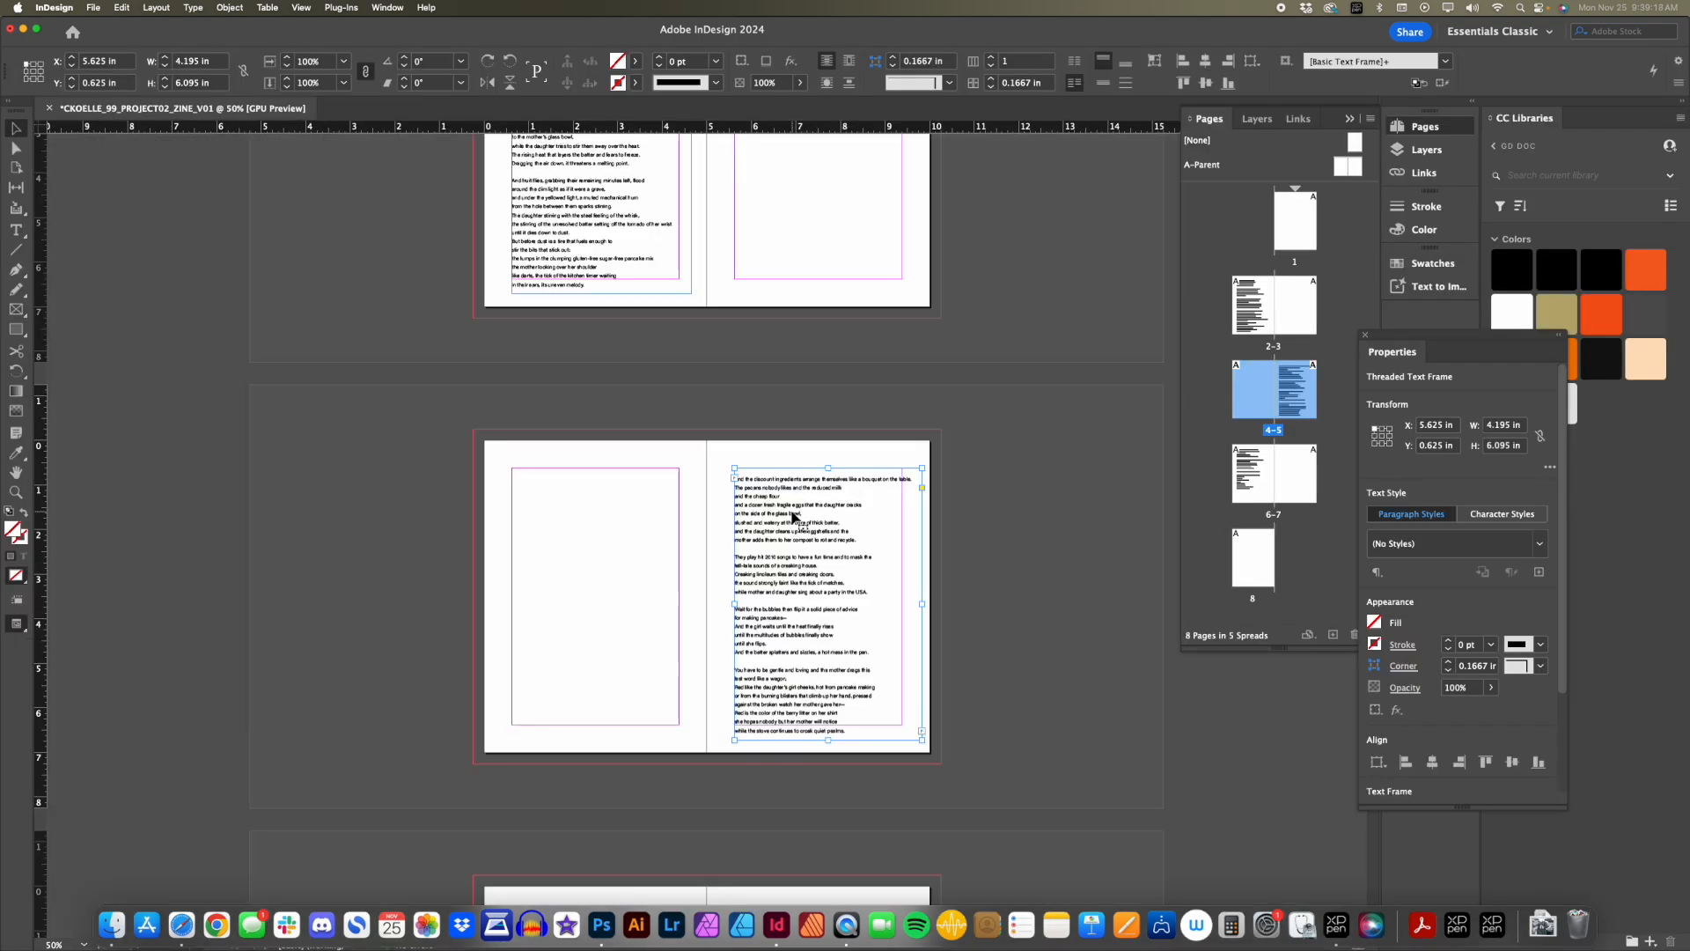
{"action": "key", "text": "Up"}
{"action": "key", "text": "Up"}
{"action": "key", "text": "Up"}
{"action": "key", "text": "Up"}
{"action": "key", "text": "Up"}
{"action": "key", "text": "Up"}
{"action": "key", "text": "Up"}
{"action": "key", "text": "Up"}
{"action": "key", "text": "Up"}
{"action": "key", "text": "Up"}
{"action": "key", "text": "Up"}
{"action": "key", "text": "Up"}
{"action": "key", "text": "Up"}
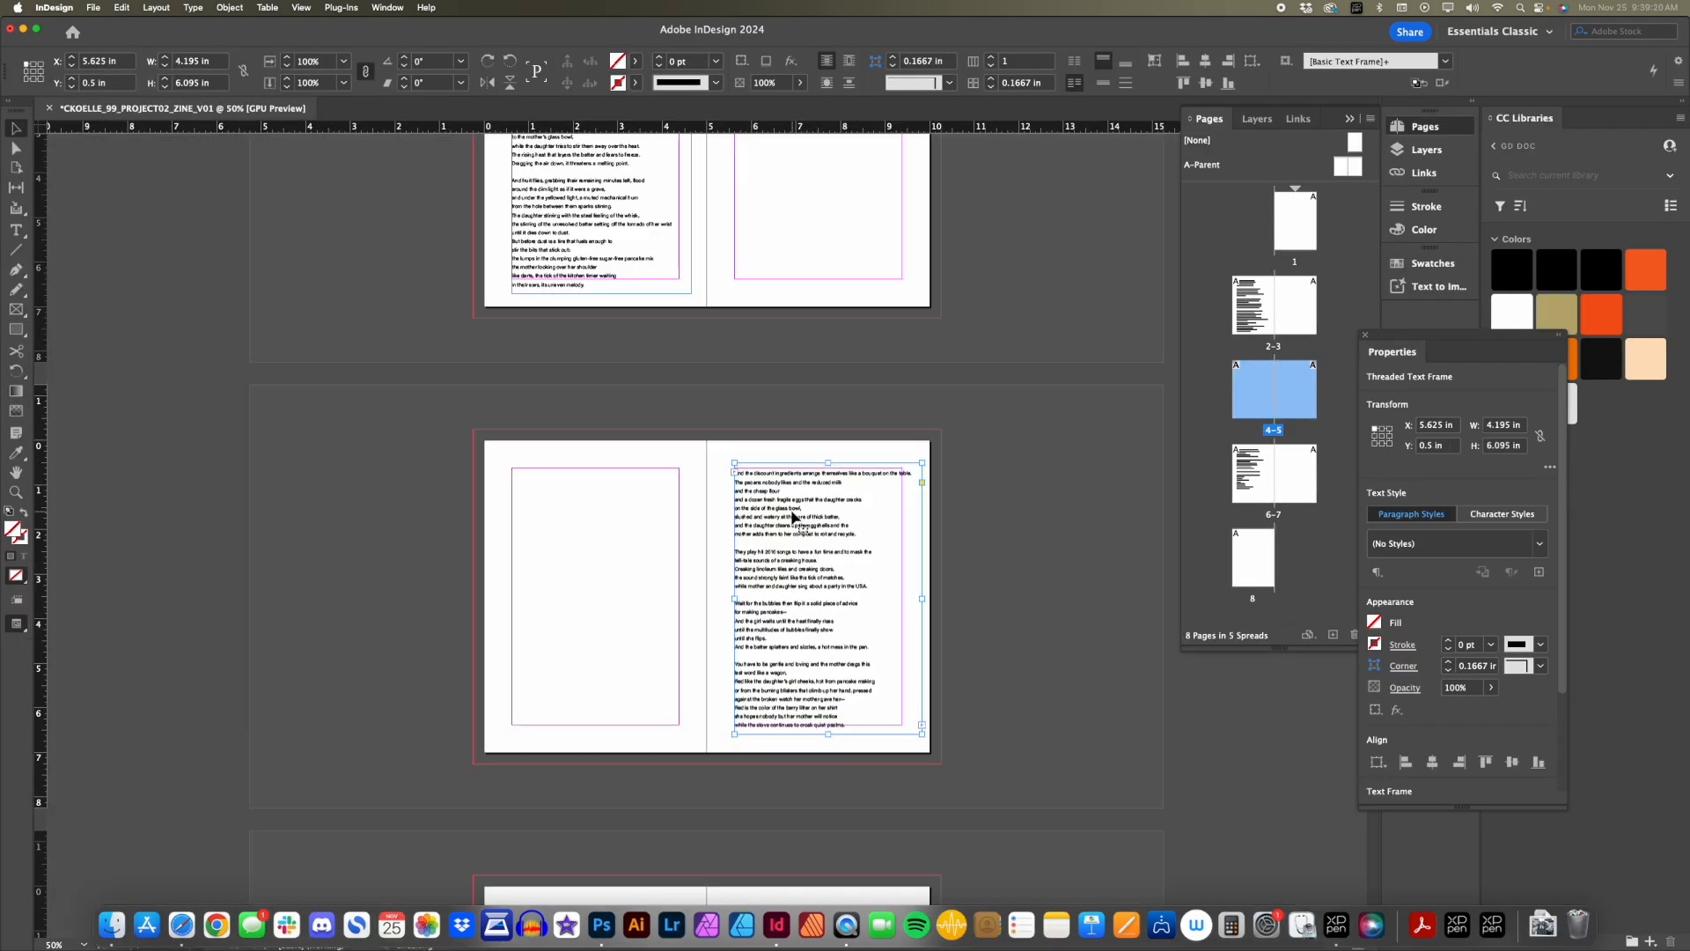
{"action": "key", "text": "Up"}
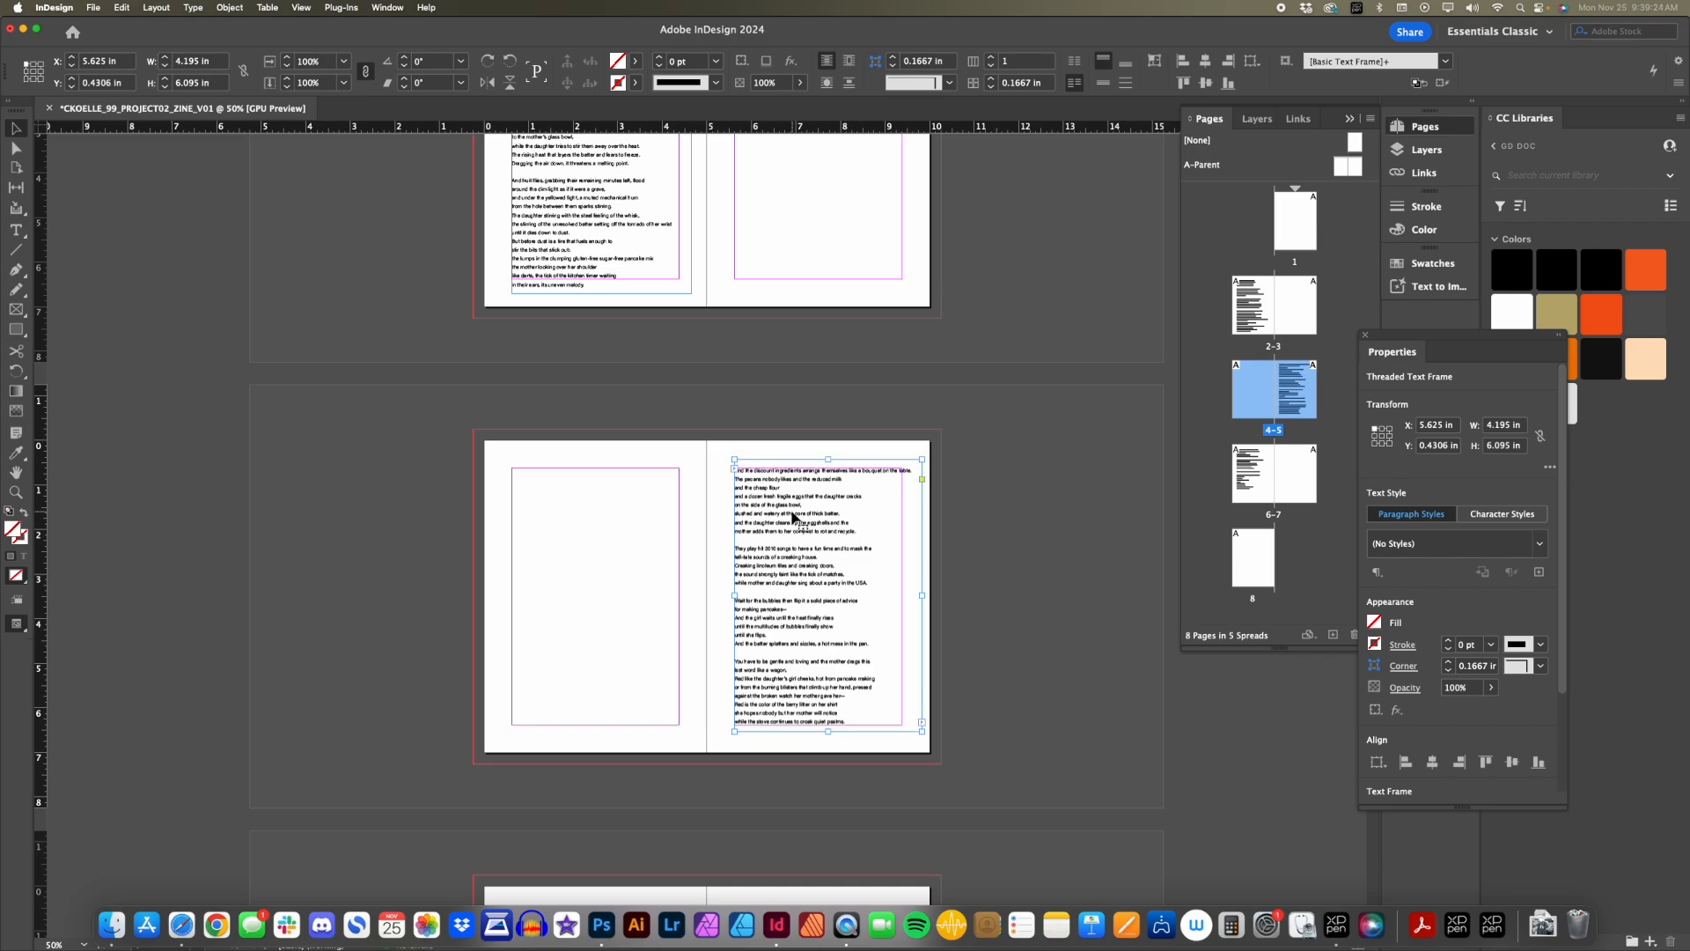
Nudge the page 6 text frame up to Y 0.4306 in to align its first line with the top margin.
{"action": "scroll", "coordinate": [793, 517], "scroll_direction": "up", "scroll_amount": 4}
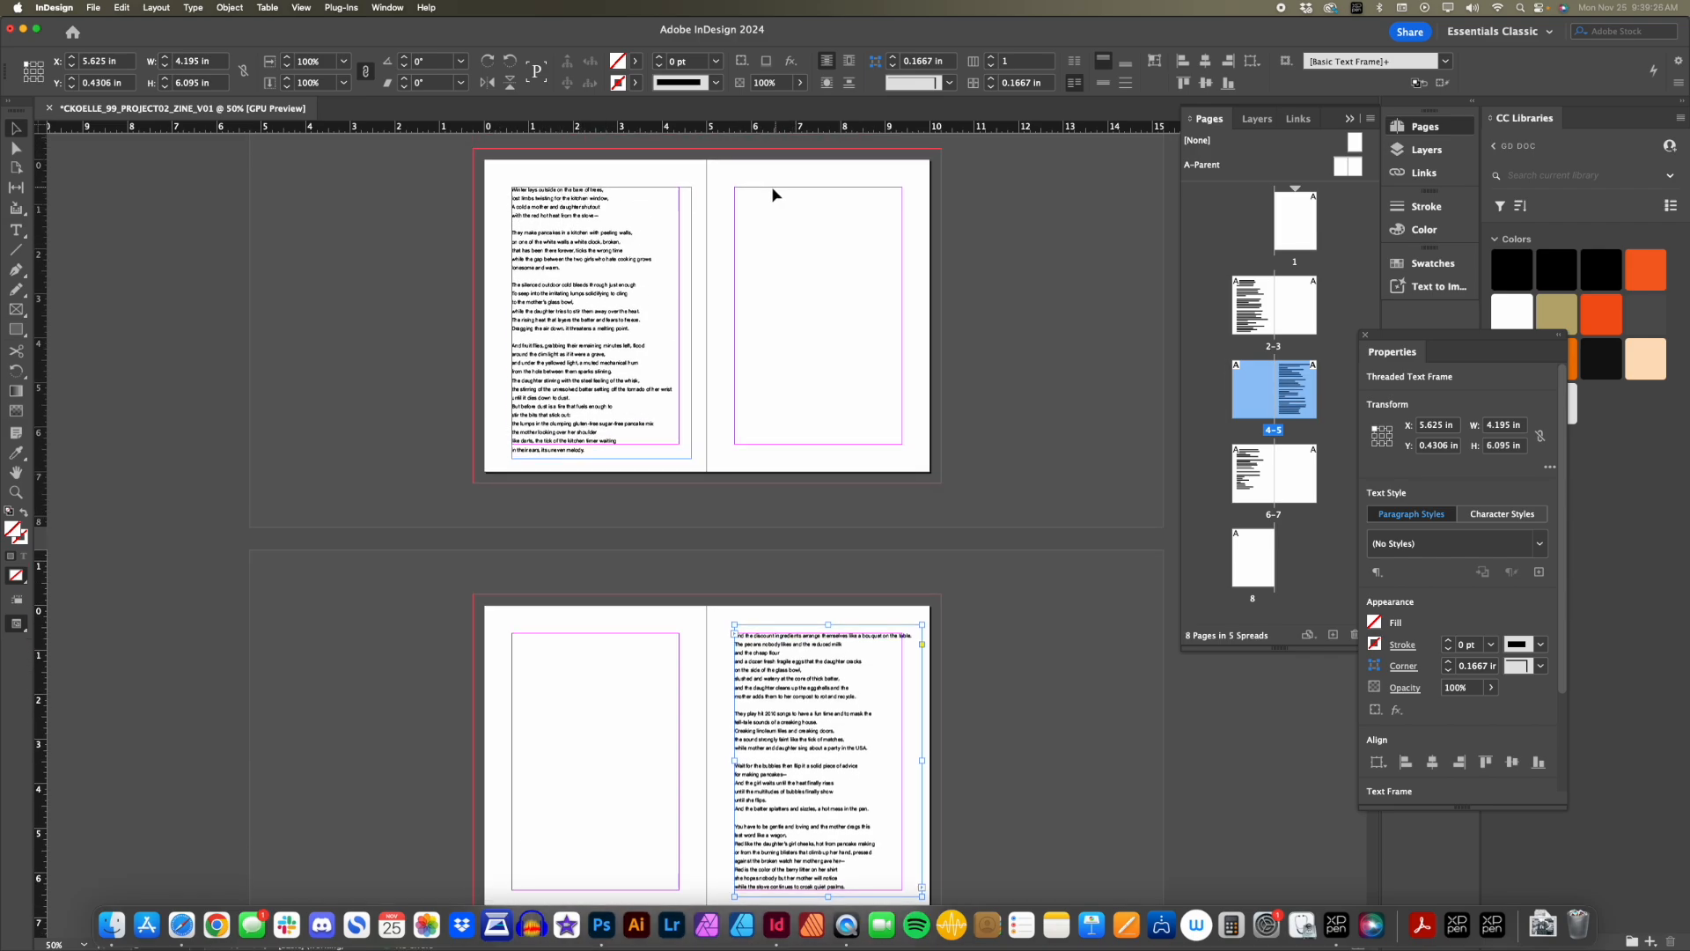
{"action": "scroll", "coordinate": [850, 662], "scroll_direction": "down", "scroll_amount": 4}
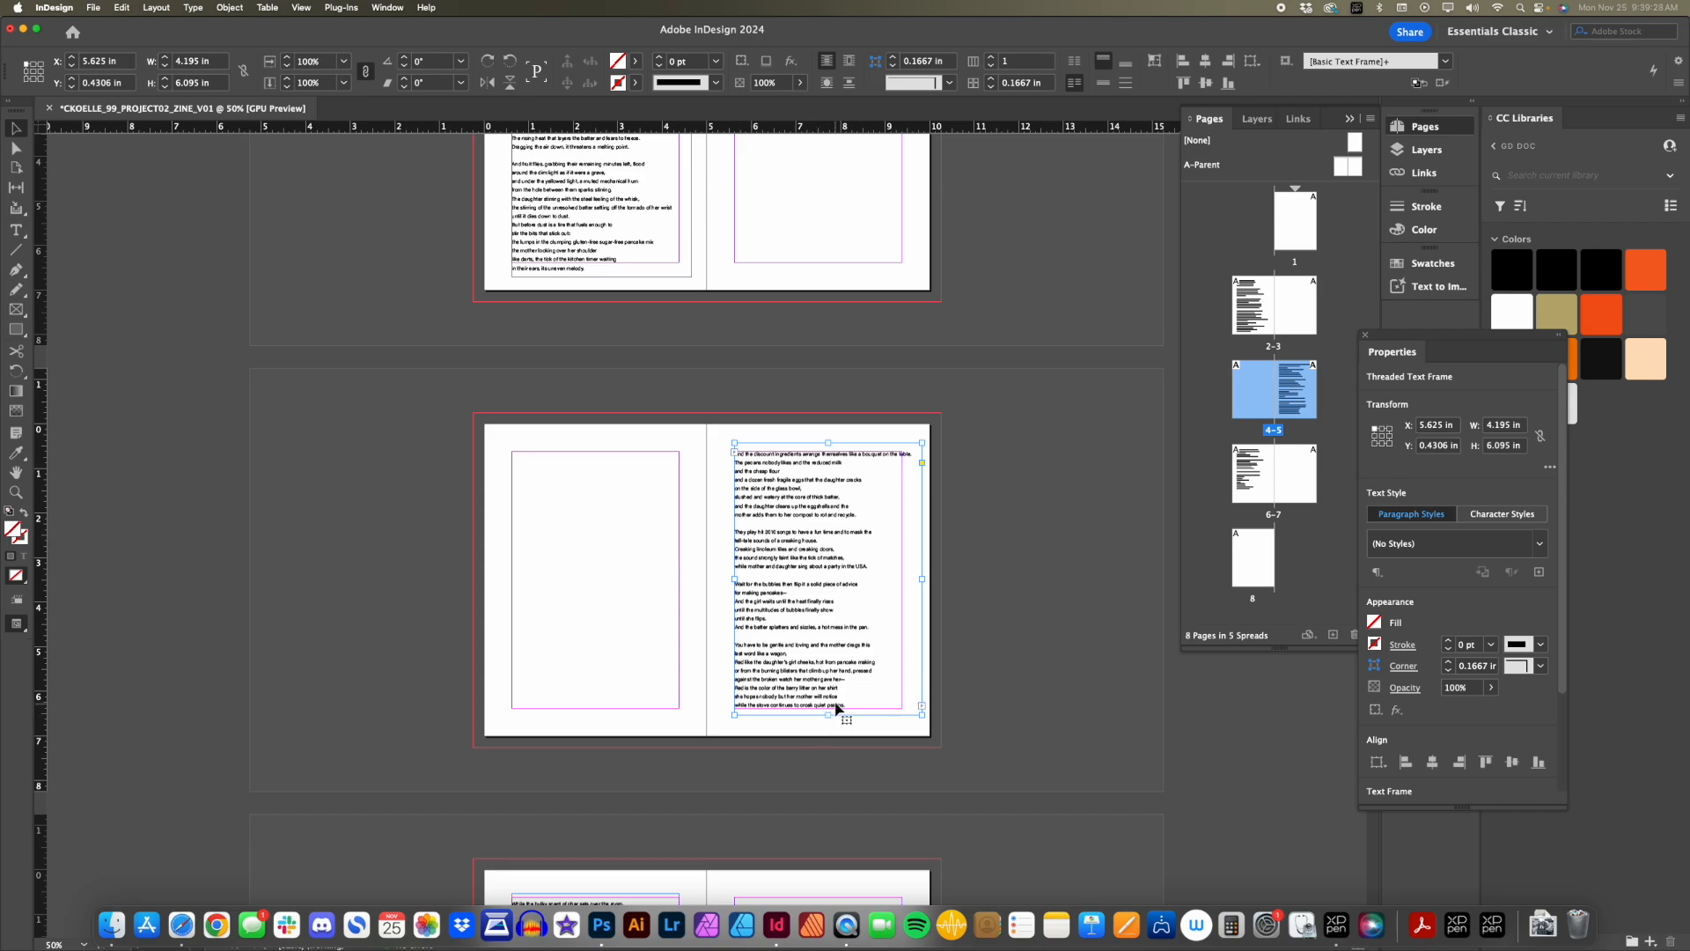
{"action": "scroll", "coordinate": [822, 713], "scroll_direction": "down", "scroll_amount": 7}
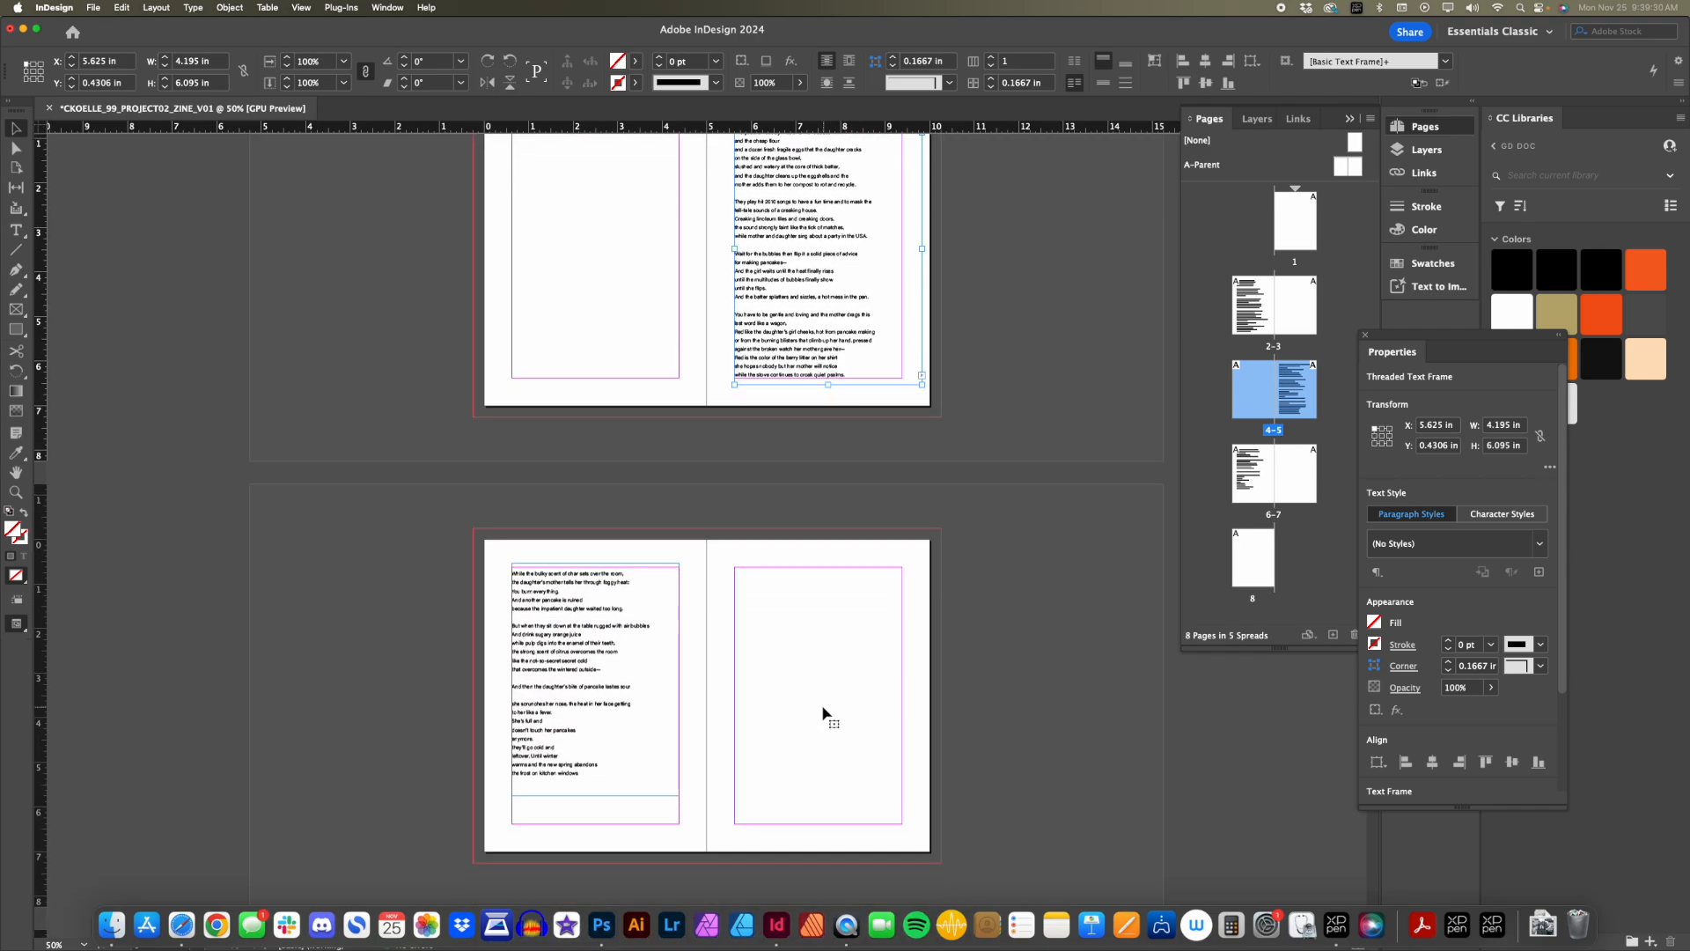
{"action": "left_click", "coordinate": [476, 647]}
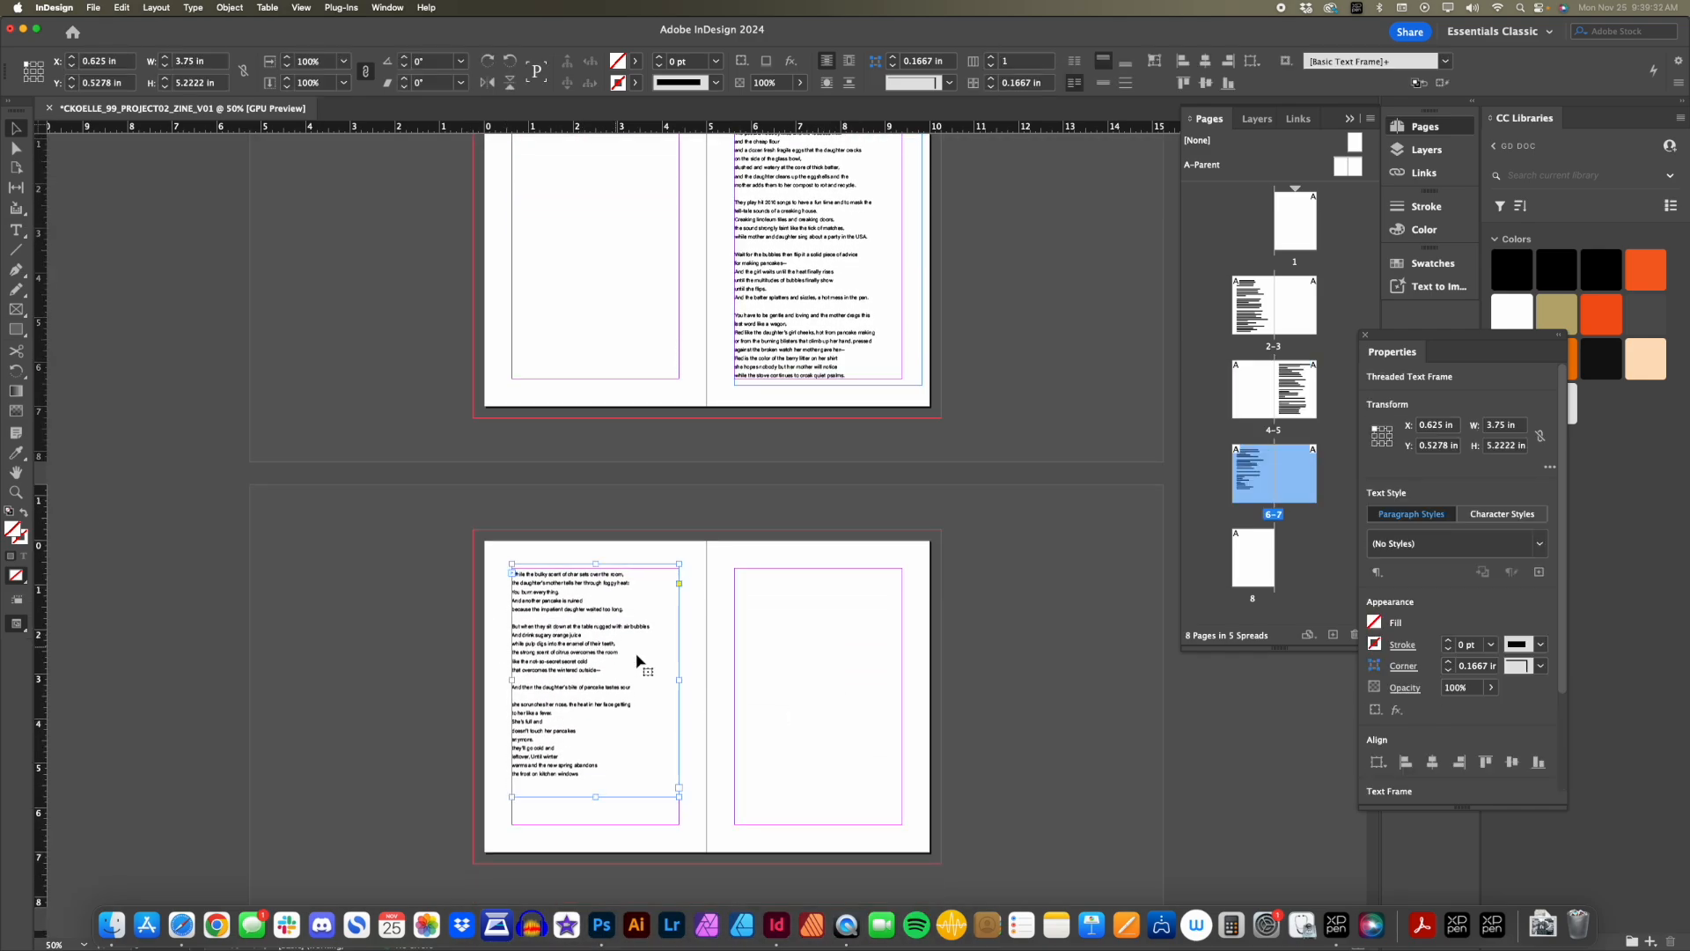
{"action": "key", "text": "z"}
{"action": "left_click", "coordinate": [568, 592]}
{"action": "key", "text": "v"}
{"action": "key", "text": "Up"}
{"action": "key", "text": "Up"}
{"action": "key", "text": "Up"}
{"action": "key", "text": "Up"}
{"action": "key", "text": "Up"}
{"action": "key", "text": "Up"}
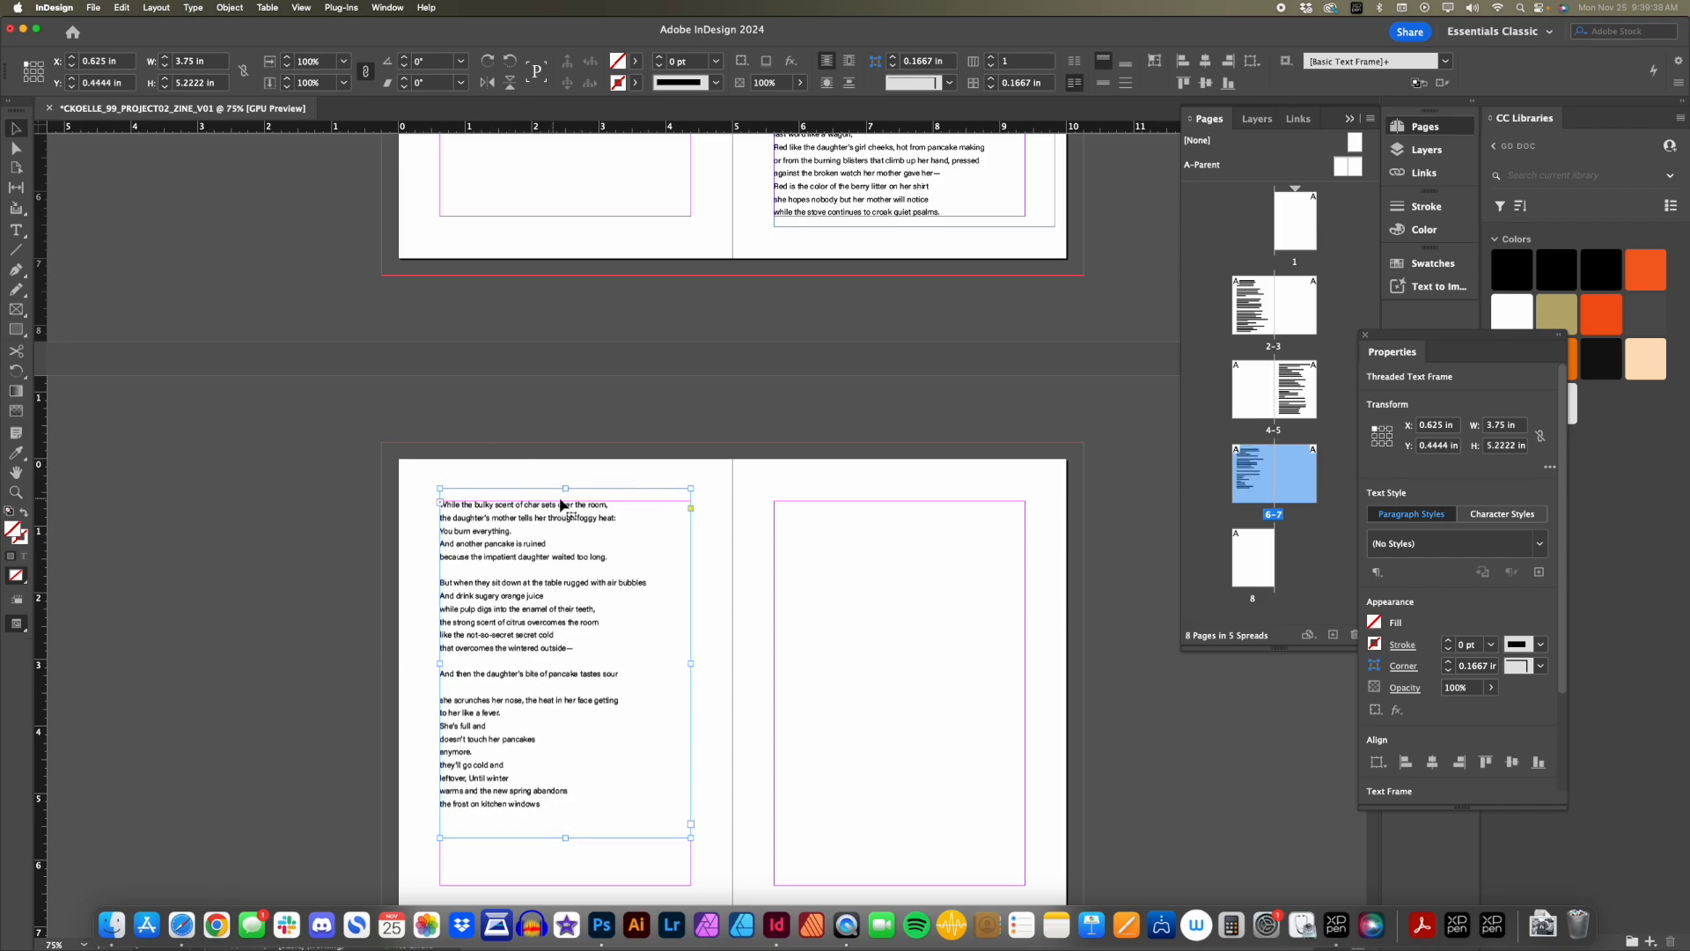
{"action": "key", "text": "Up"}
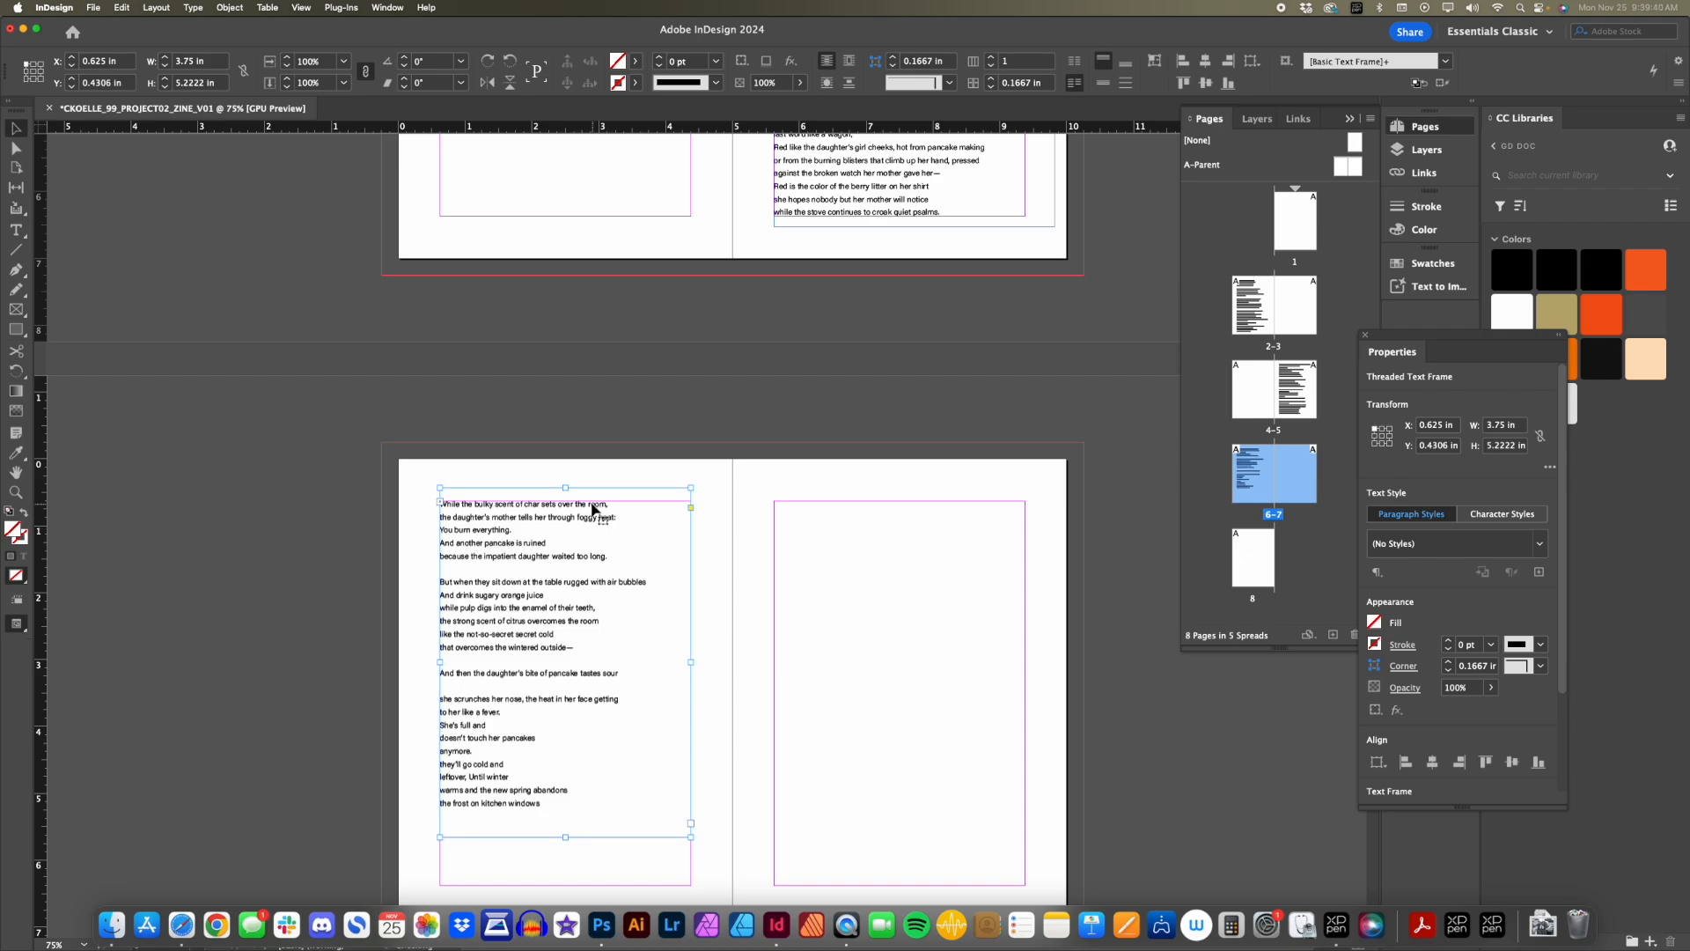
Compare the text alignment with the margins across the page 2 to 7 spreads.
{"action": "left_click", "coordinate": [383, 553]}
{"action": "key", "text": "z"}
{"action": "left_click", "coordinate": [404, 548], "text": "alt"}
{"action": "left_click_drag", "start_coordinate": [575, 529], "coordinate": [534, 601]}
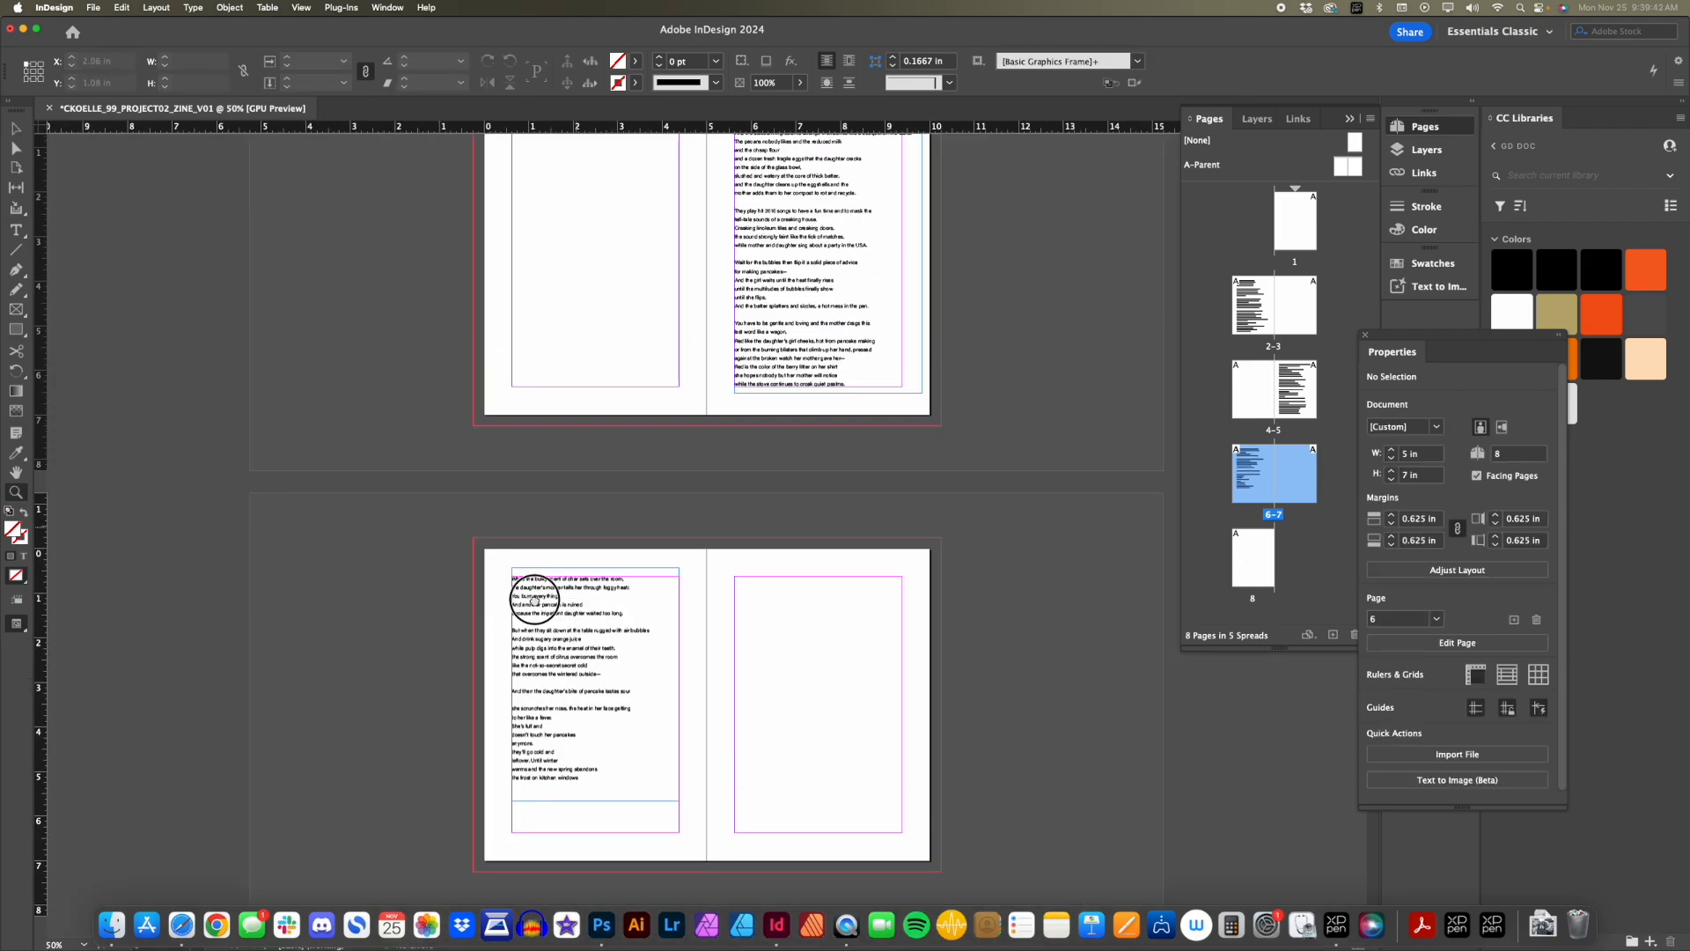
{"action": "left_click_drag", "start_coordinate": [824, 585], "coordinate": [802, 729]}
{"action": "left_click_drag", "start_coordinate": [731, 508], "coordinate": [726, 442]}
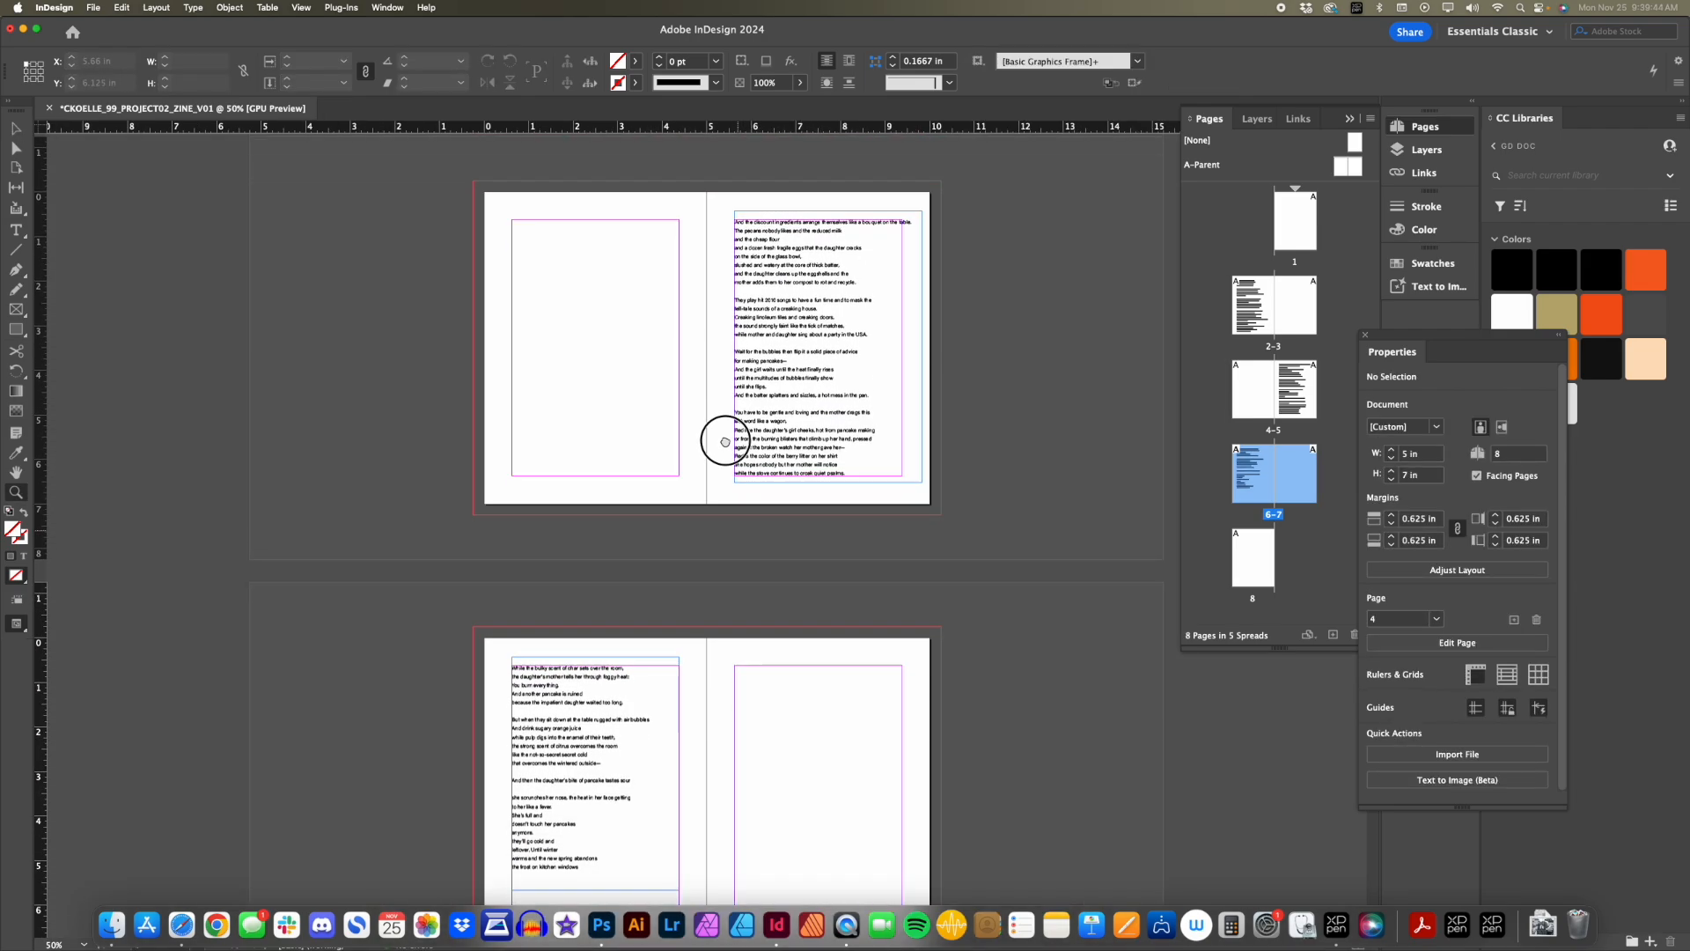
{"action": "left_click", "coordinate": [710, 559], "text": "alt"}
{"action": "left_click_drag", "start_coordinate": [726, 516], "coordinate": [735, 628]}
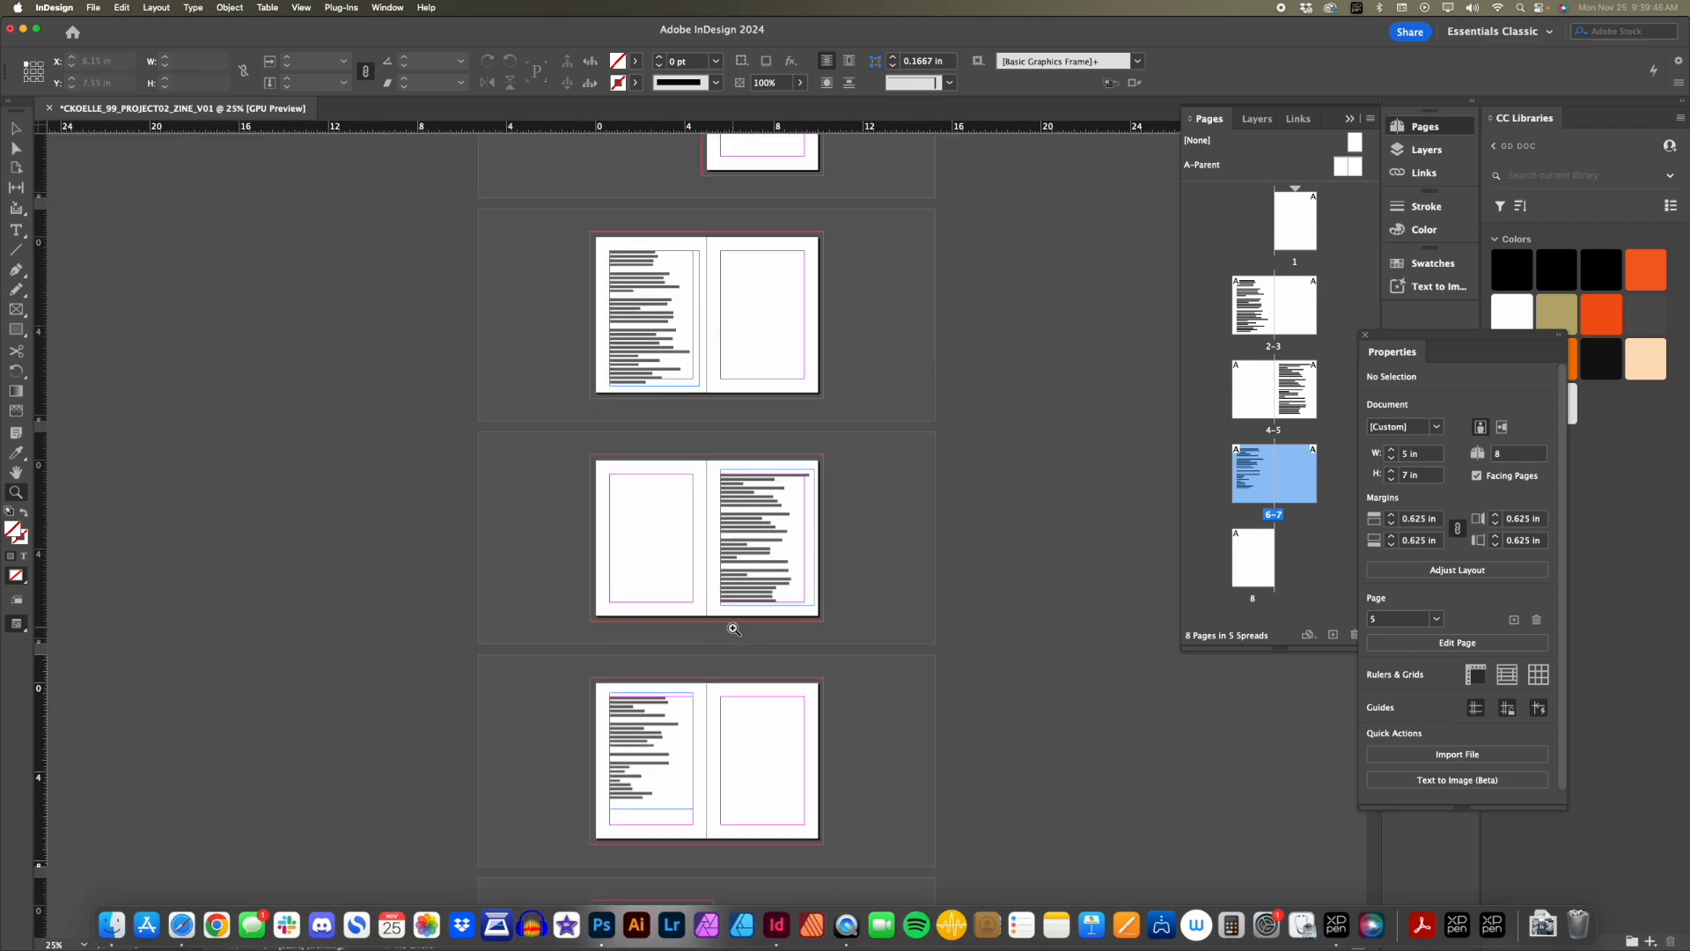
Save the zine as an InDesign 2024 document in the SCGSAH folder under its existing working name.
{"action": "key", "text": "super+shift+s"}
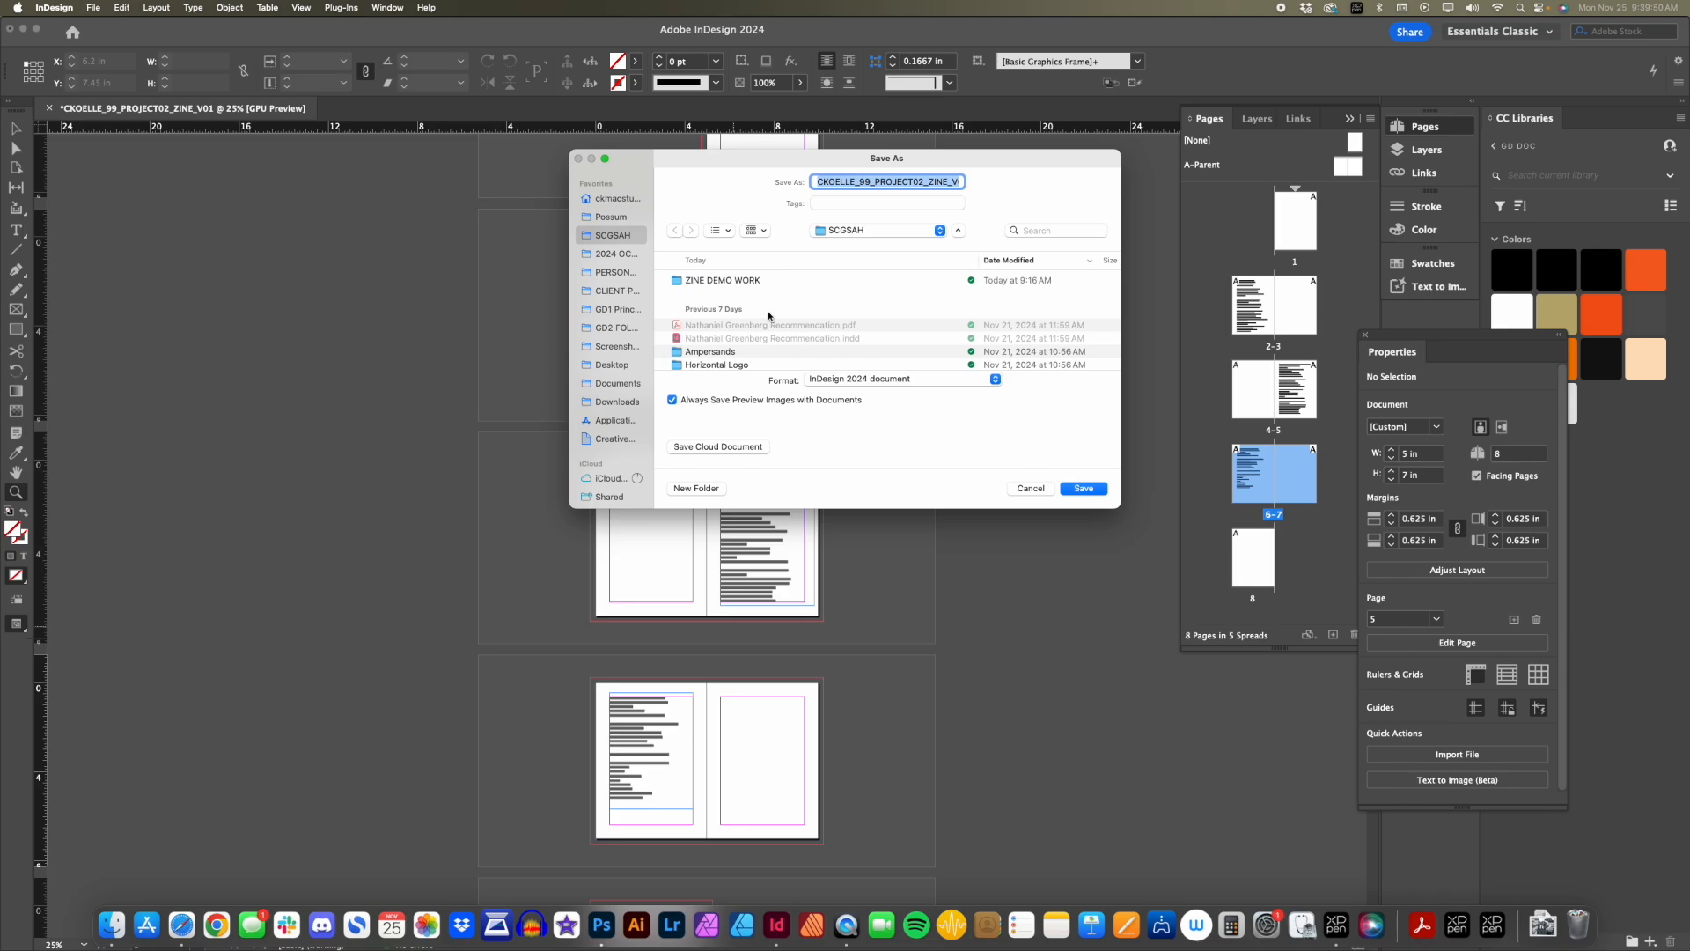
{"action": "left_click", "coordinate": [1084, 488]}
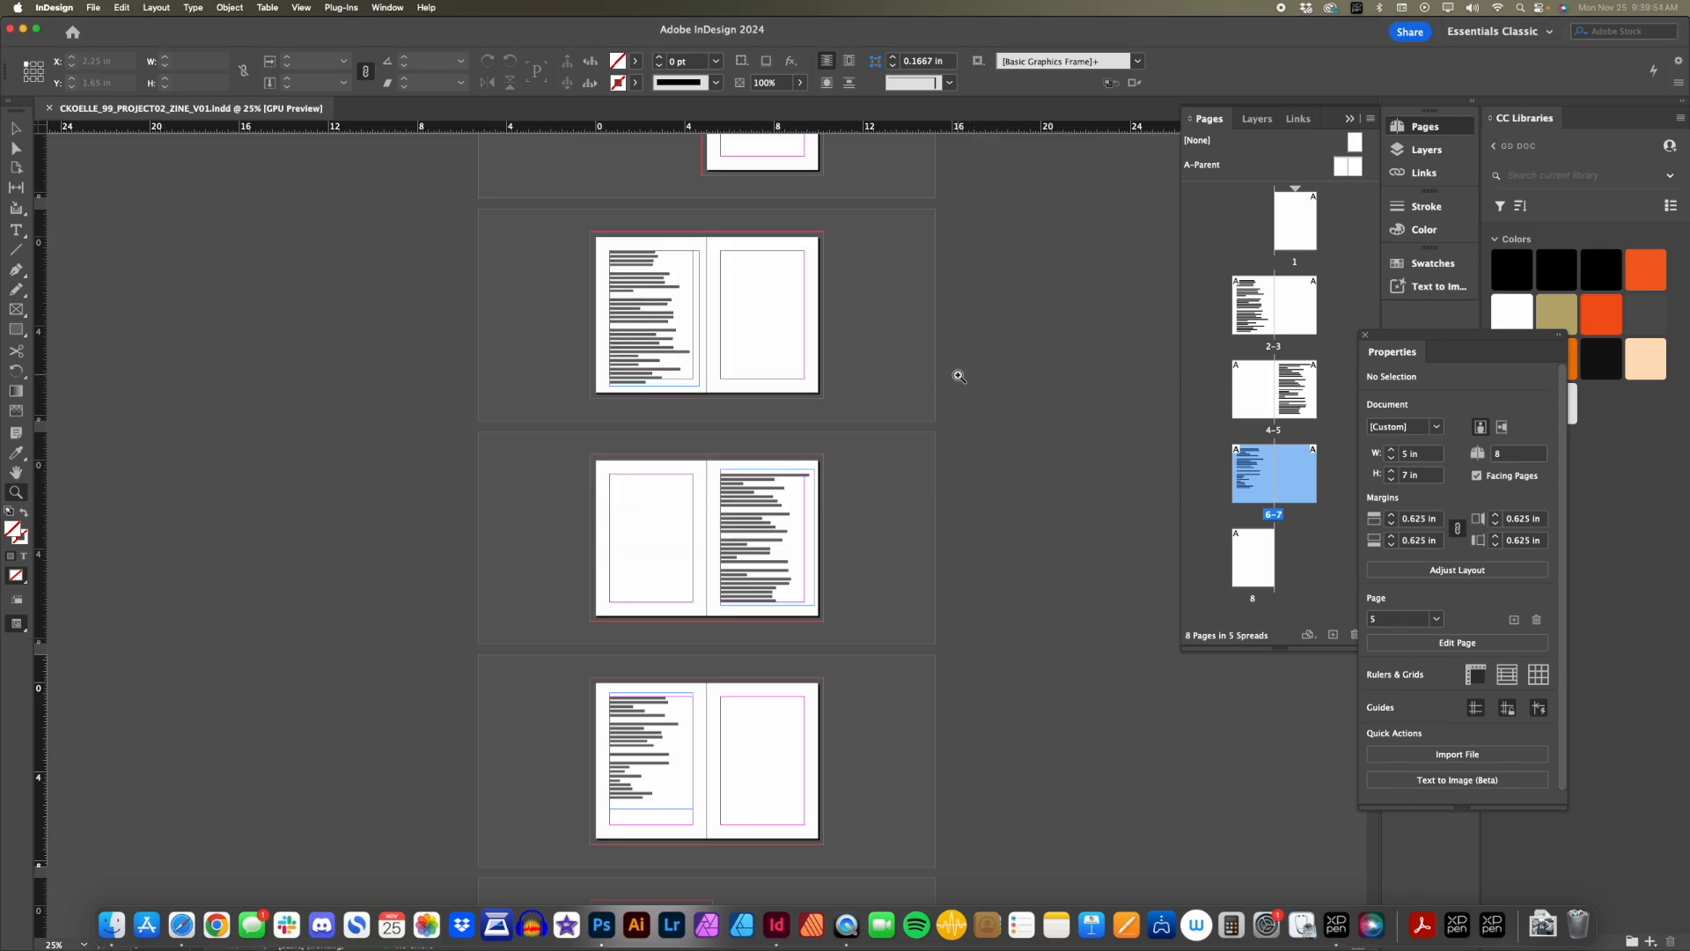
Try to extend the page 2 text frame downward, and undo the change.
{"action": "scroll", "coordinate": [930, 355], "scroll_direction": "up", "scroll_amount": 4}
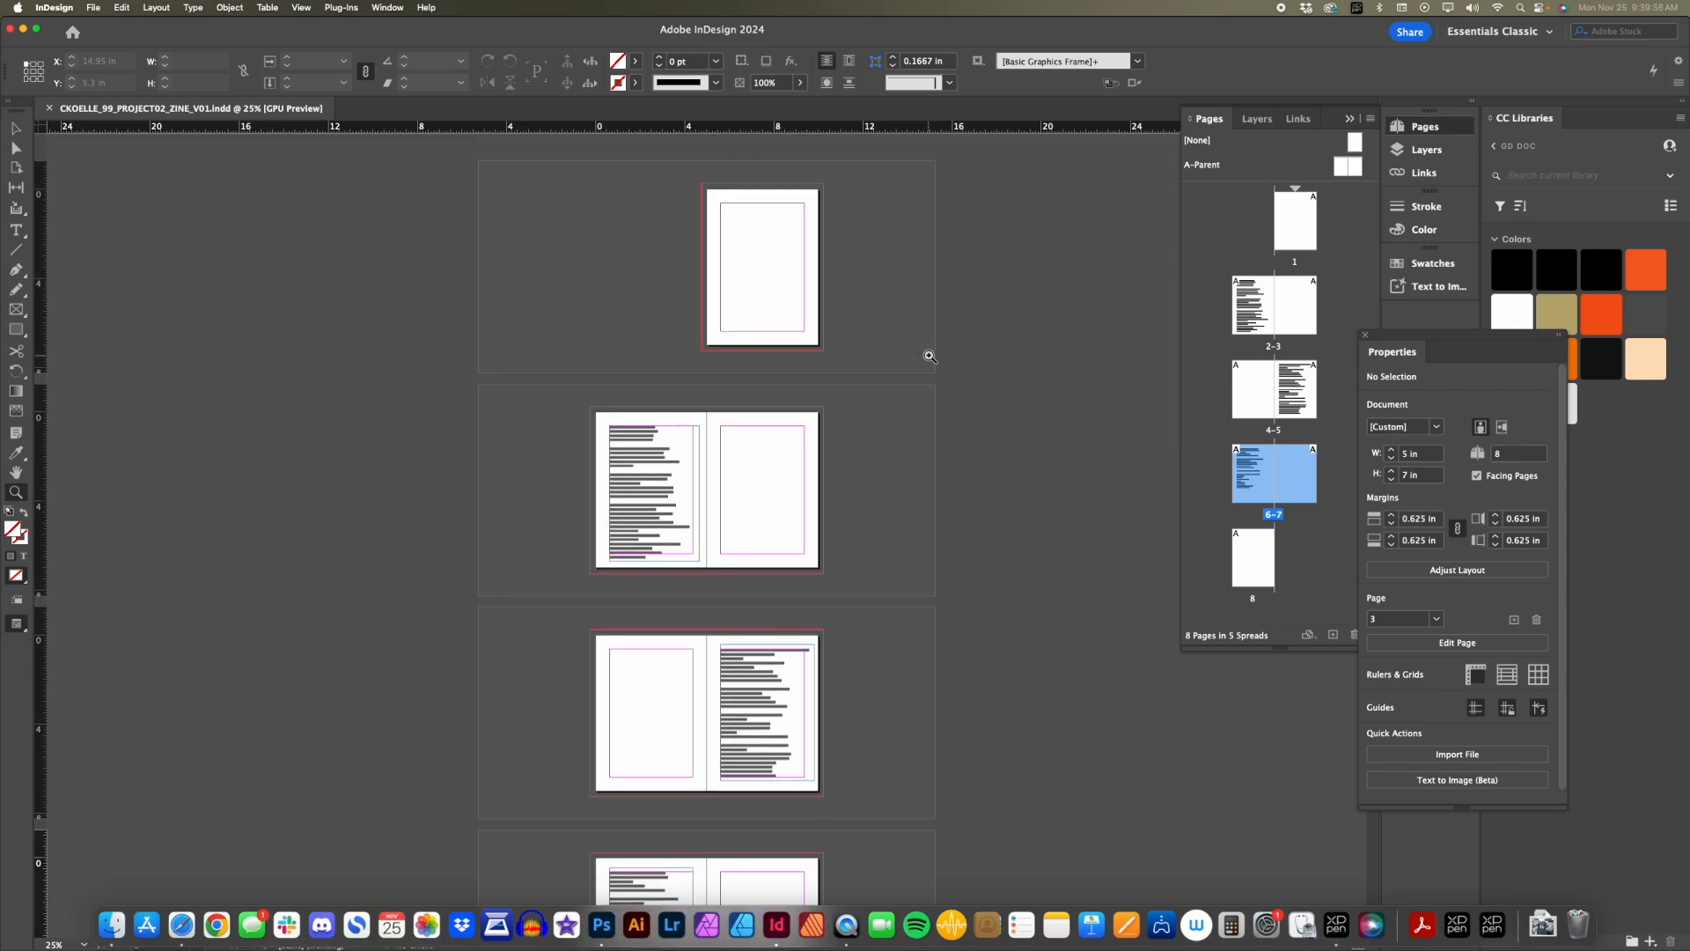
{"action": "scroll", "coordinate": [930, 356], "scroll_direction": "down", "scroll_amount": 2}
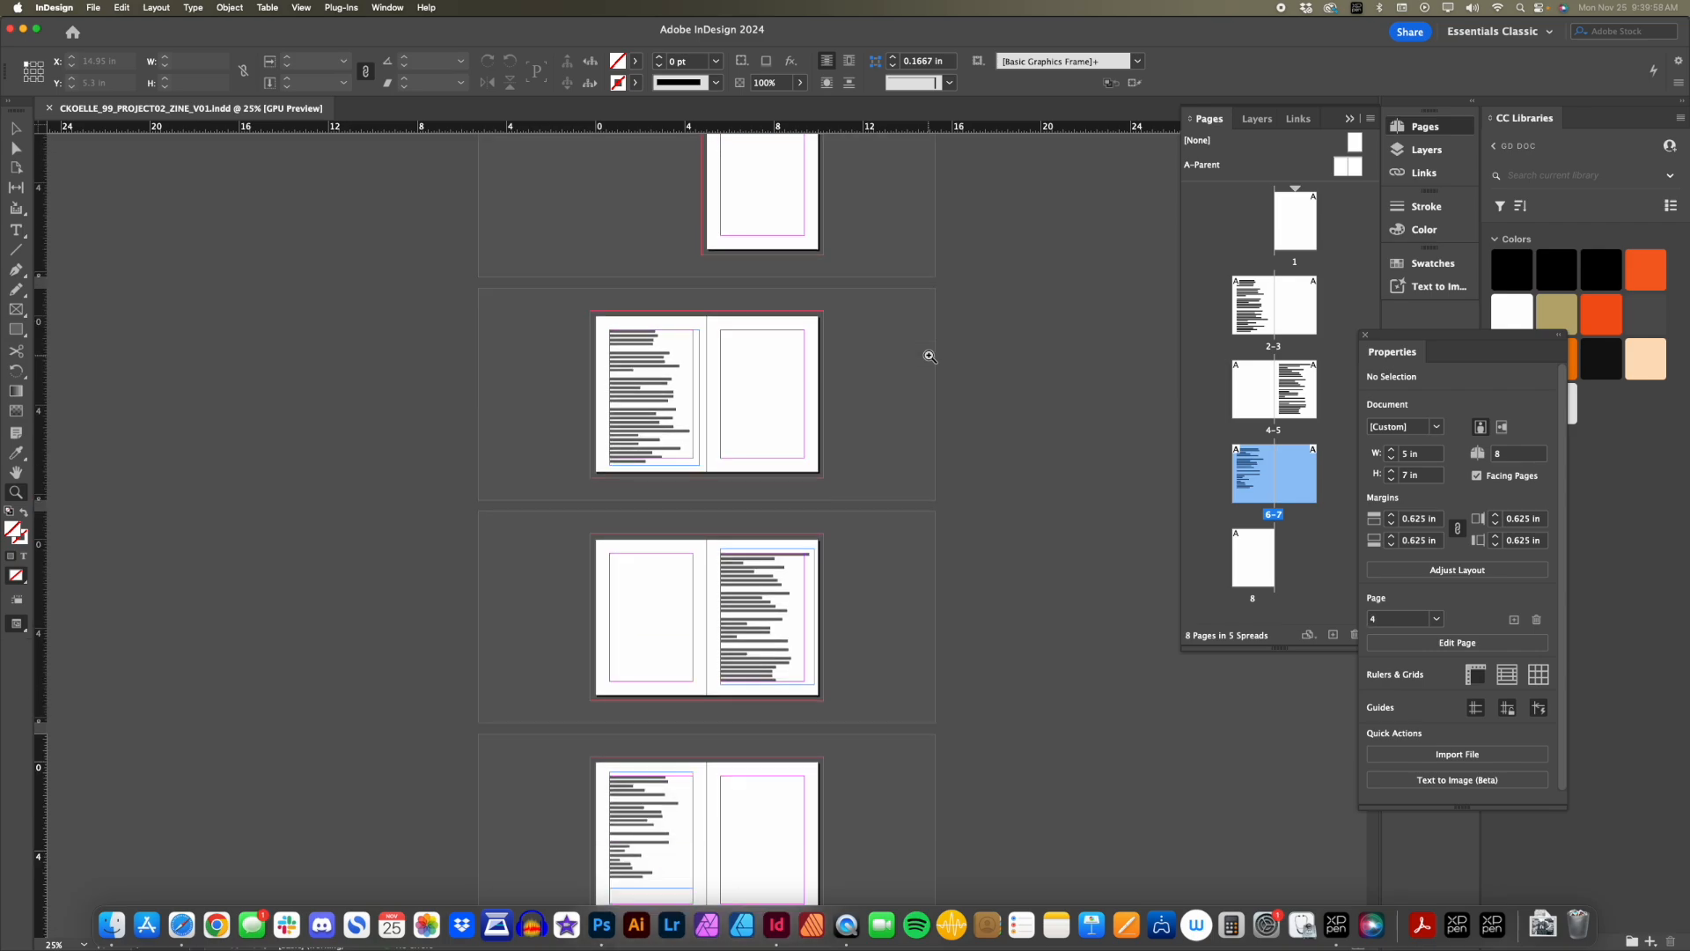
{"action": "left_click", "coordinate": [709, 527]}
{"action": "scroll", "coordinate": [768, 636], "scroll_direction": "up", "scroll_amount": 8}
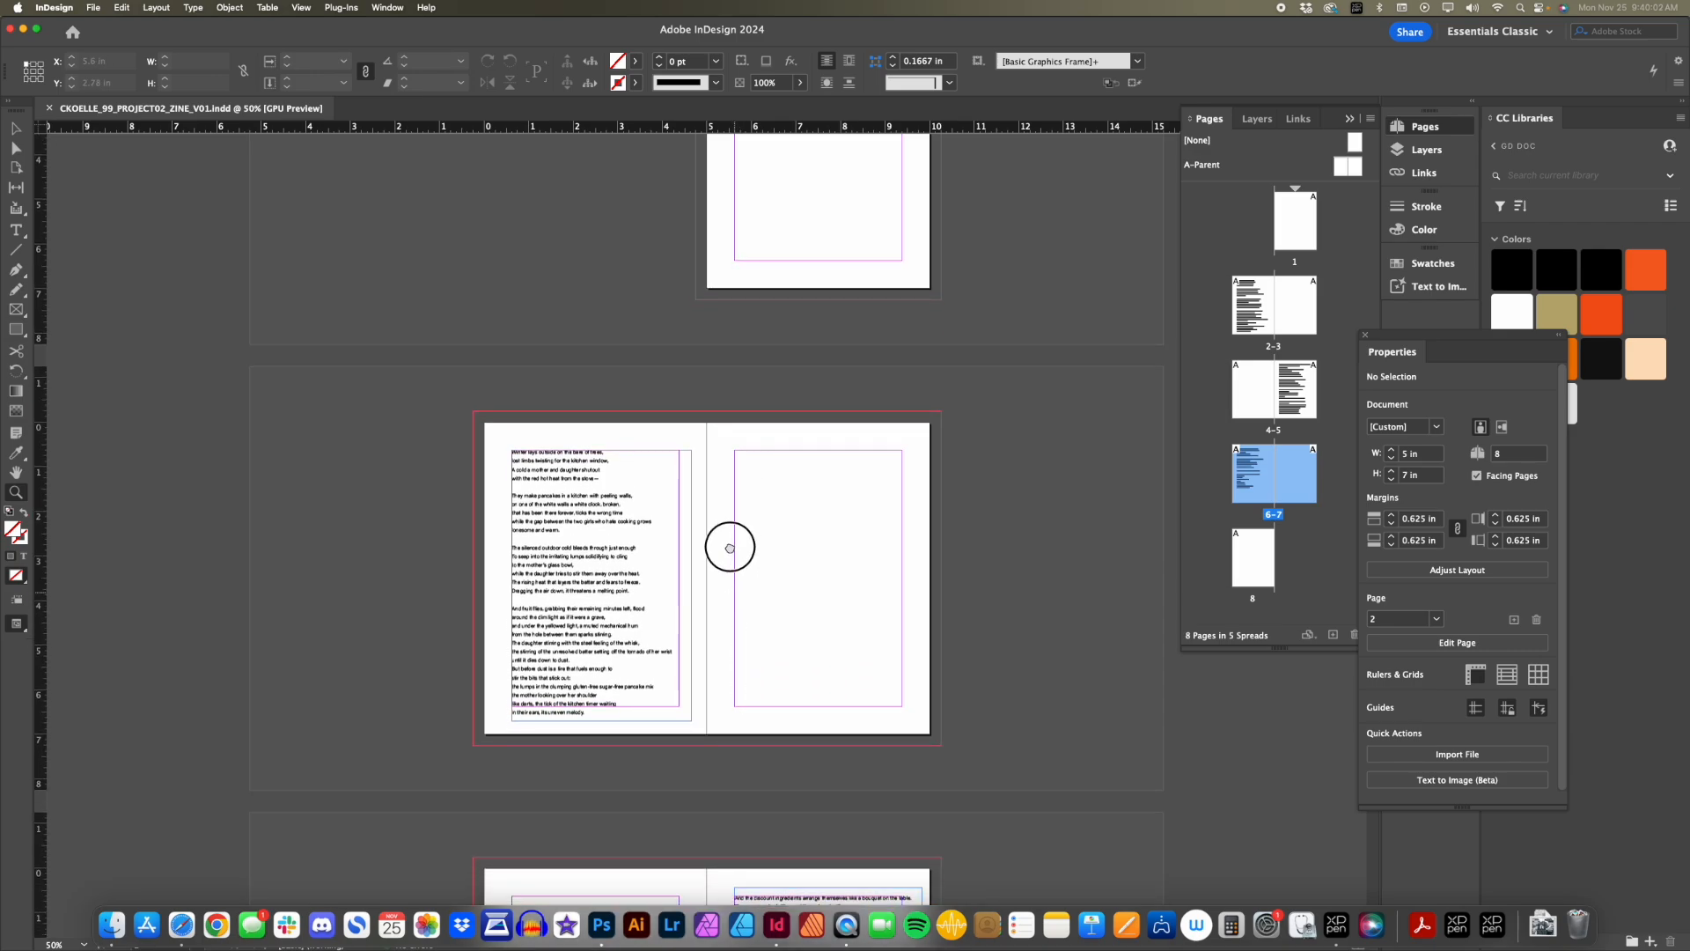
{"action": "scroll", "coordinate": [596, 691], "scroll_direction": "down", "scroll_amount": 4}
{"action": "key", "text": "v"}
{"action": "left_click", "coordinate": [581, 614]}
{"action": "left_click_drag", "start_coordinate": [602, 618], "coordinate": [602, 653]}
{"action": "key", "text": "super+z"}
Deselect the page 2 text frame and return the layout to Preview mode with guides and frame edges hidden.
{"action": "left_click", "coordinate": [568, 645]}
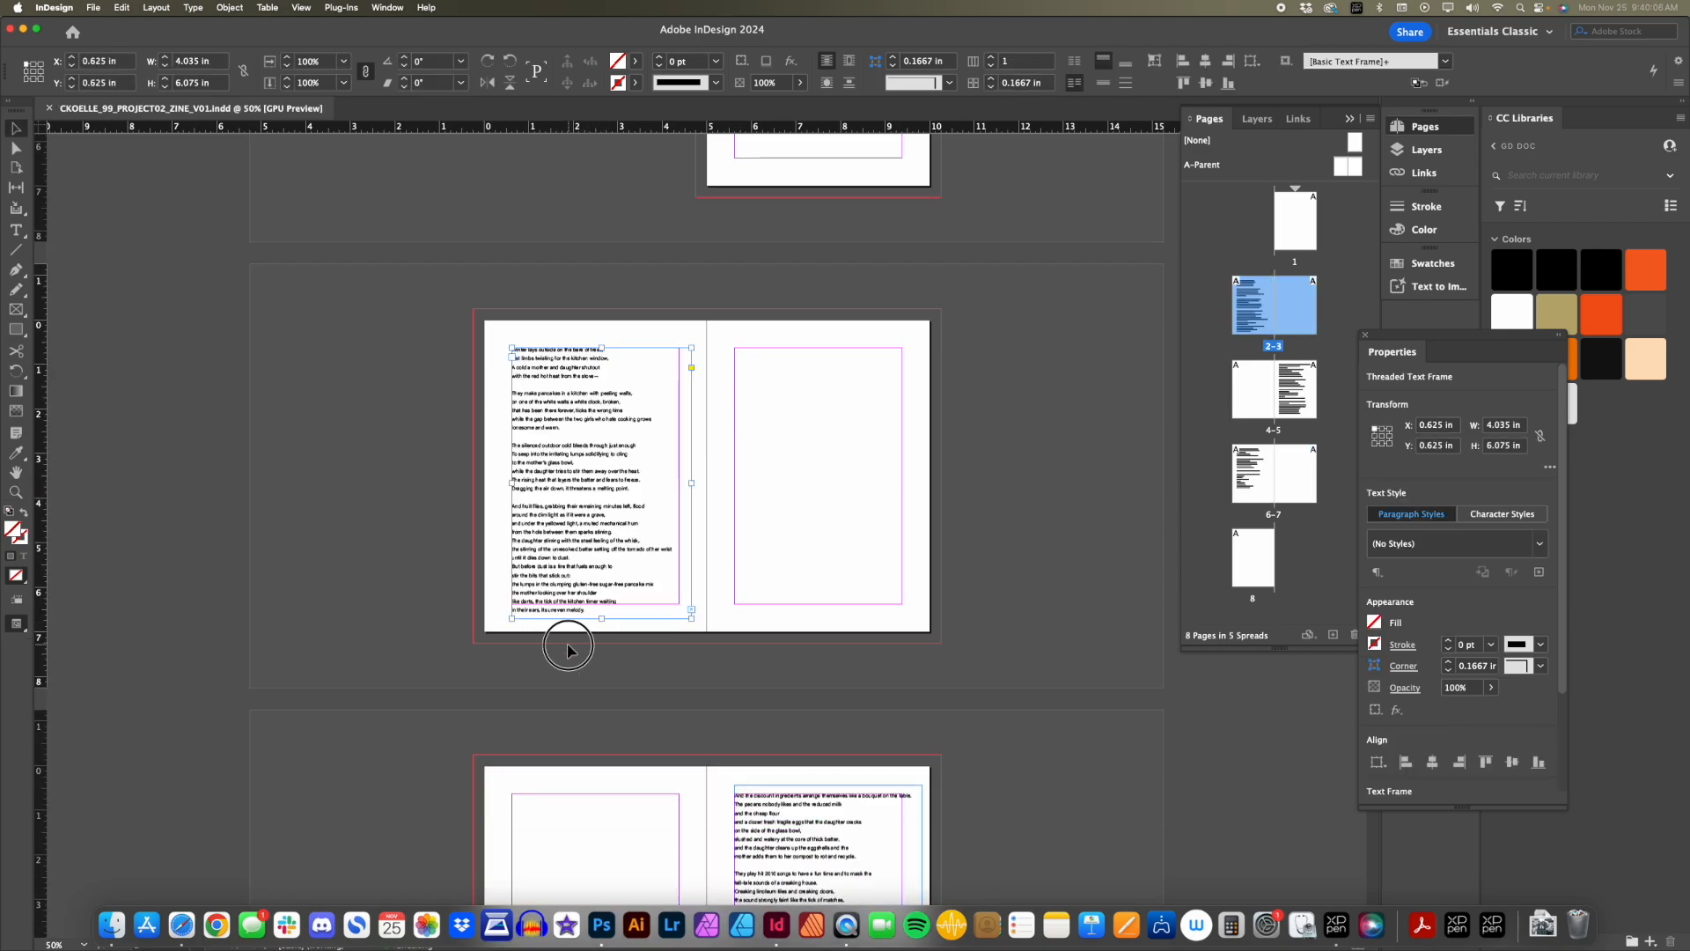
{"action": "key", "text": "w"}
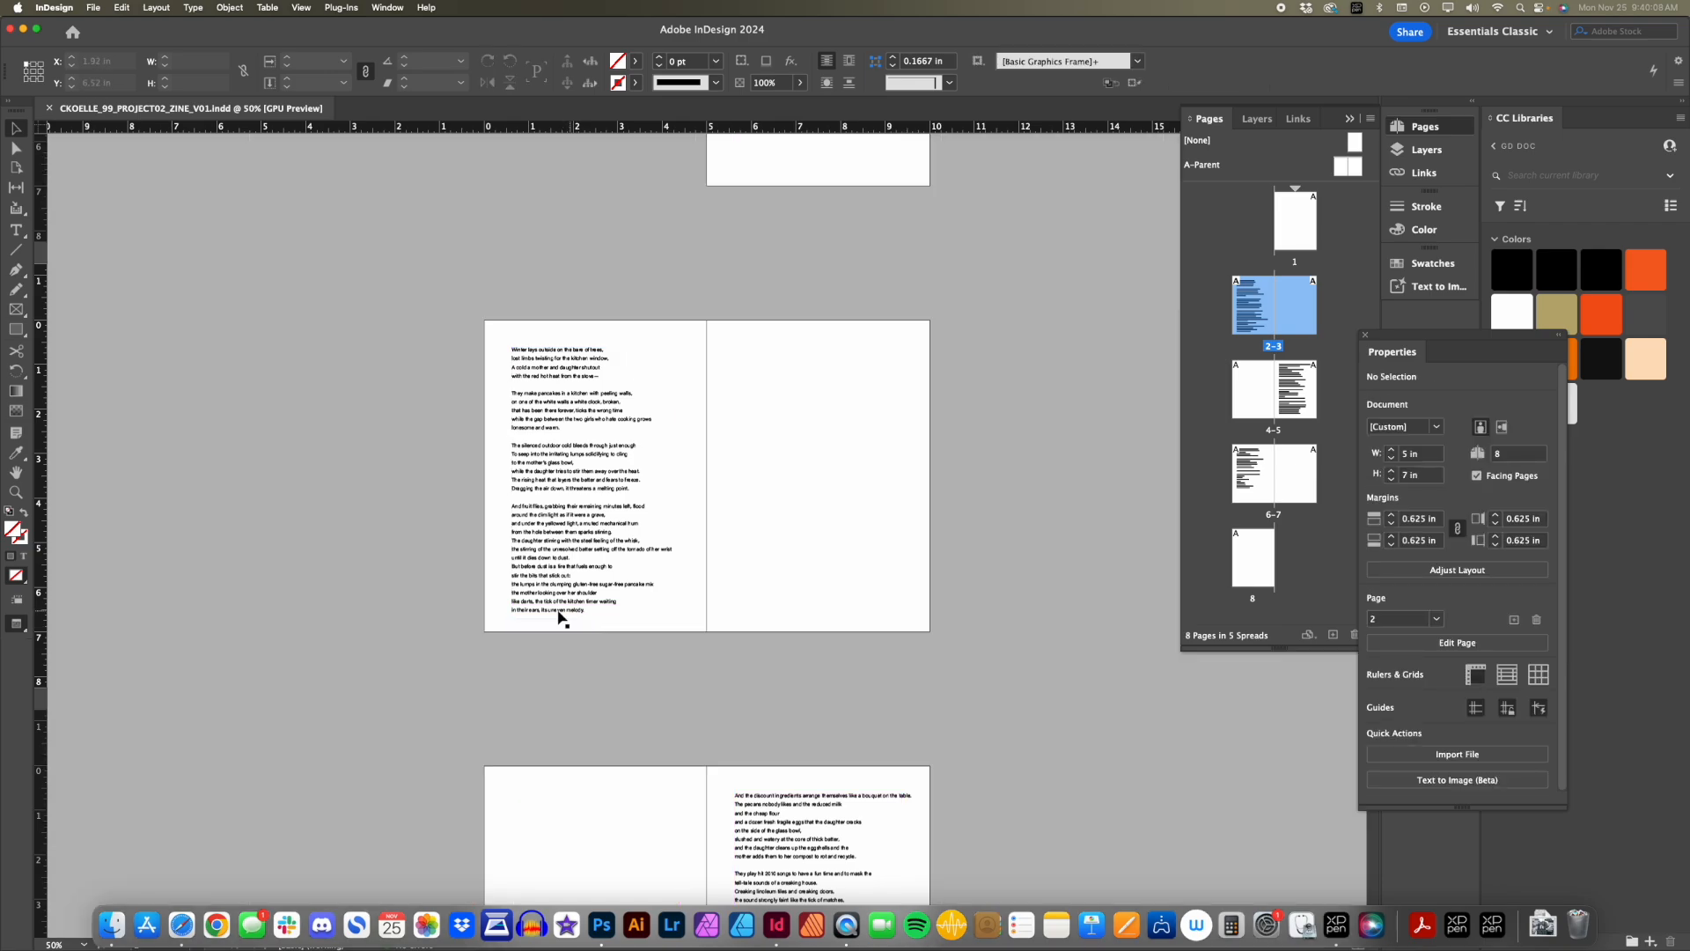
Set the leading of the entire threaded poem to 13.5 pt.
{"action": "key", "text": "w"}
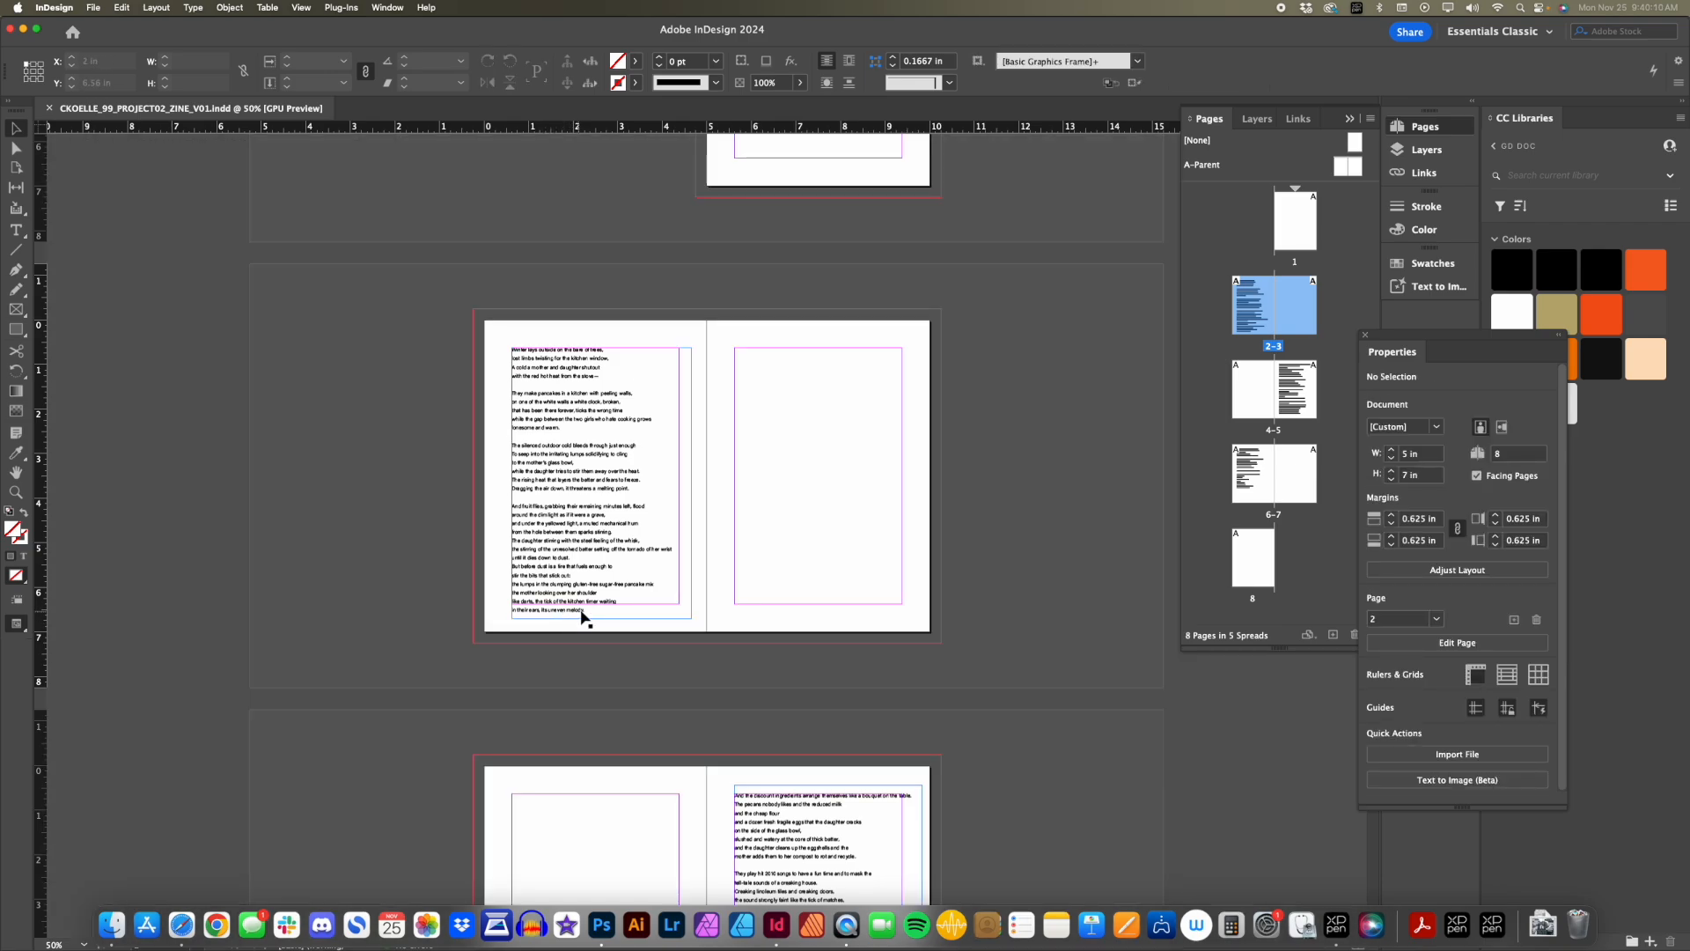
{"action": "key", "text": "w"}
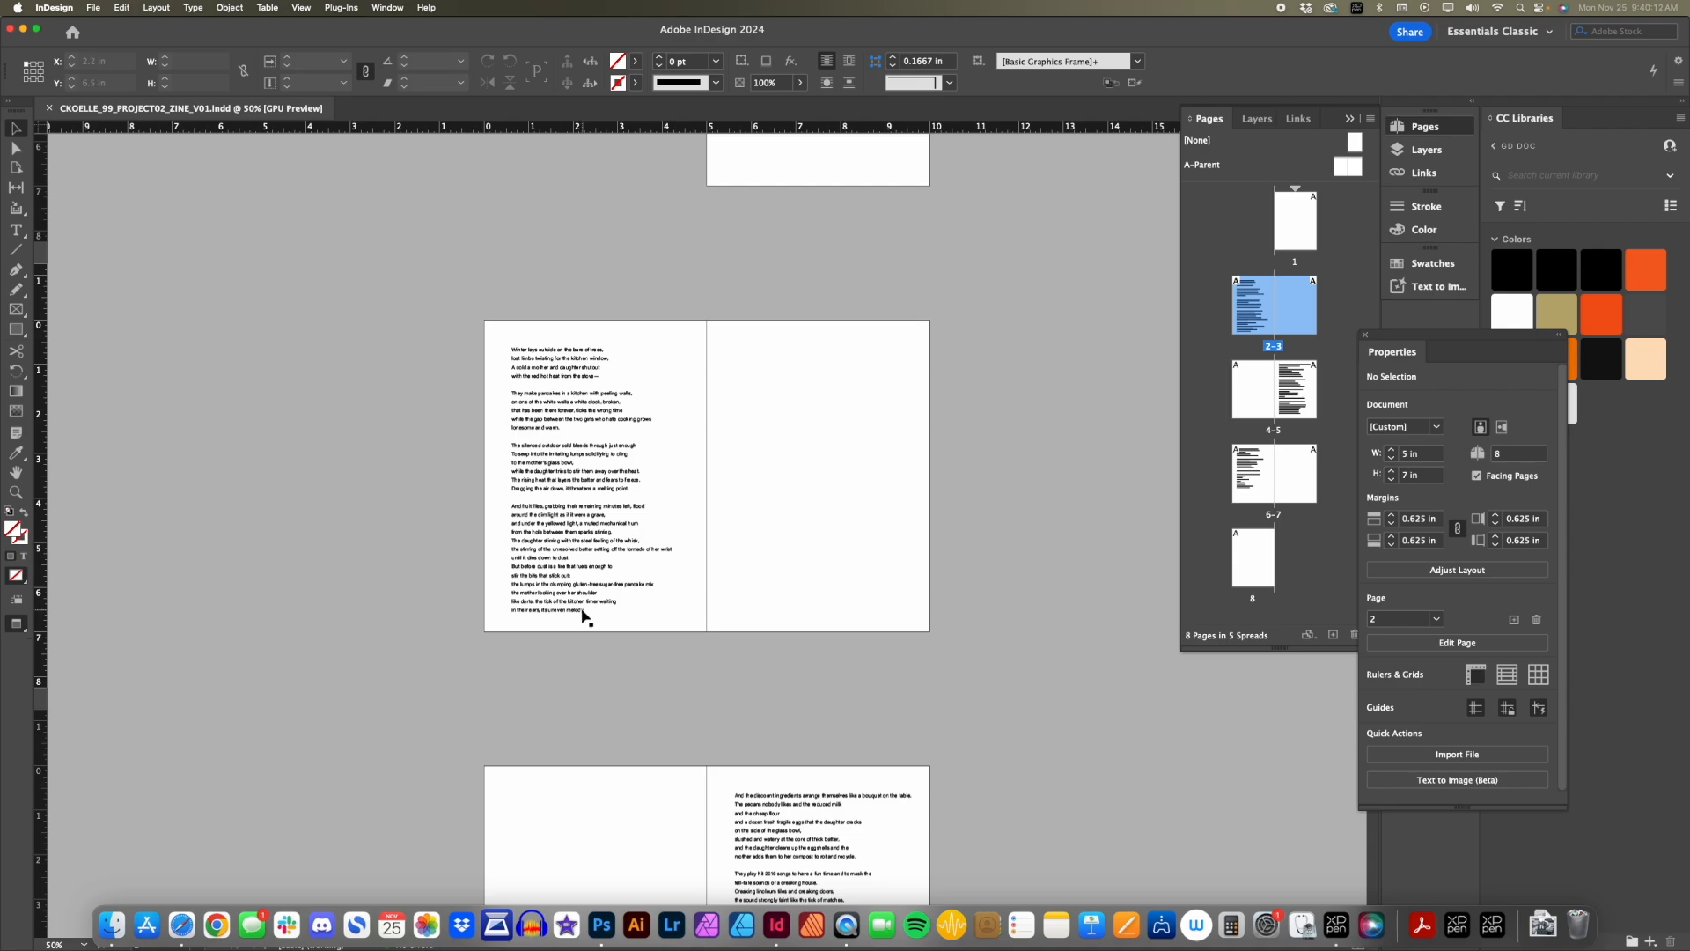
{"action": "scroll", "coordinate": [585, 615], "scroll_direction": "up", "scroll_amount": 6}
{"action": "scroll", "coordinate": [607, 792], "scroll_direction": "down", "scroll_amount": 12}
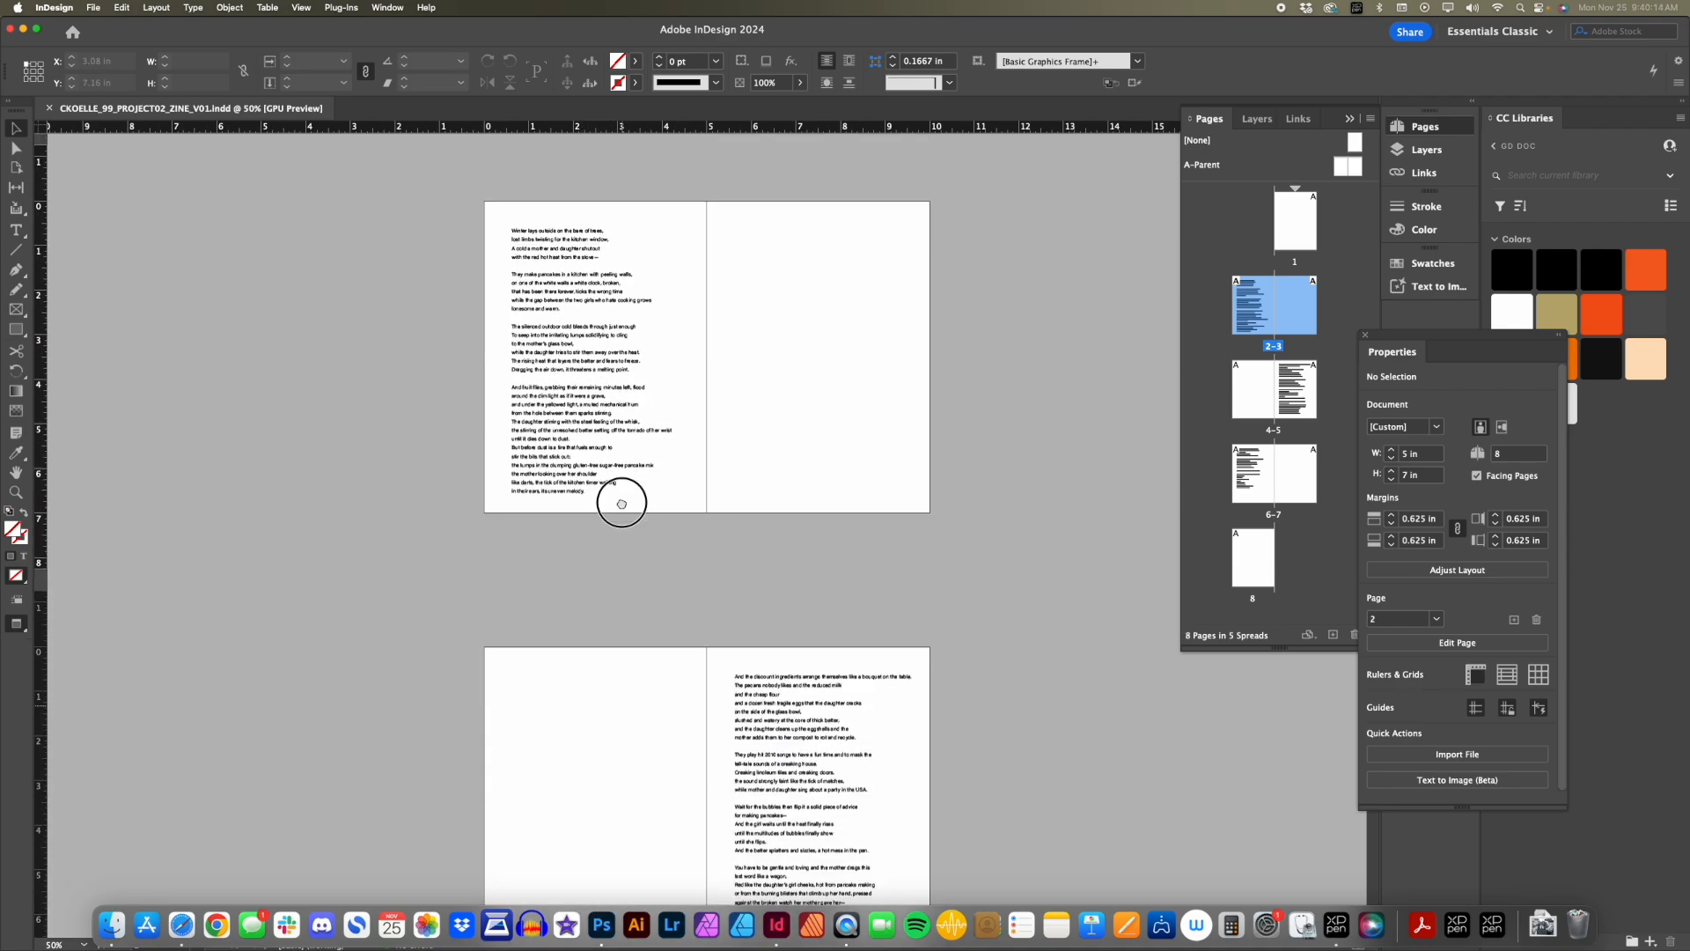
{"action": "scroll", "coordinate": [634, 494], "scroll_direction": "up", "scroll_amount": 4}
{"action": "scroll", "coordinate": [619, 656], "scroll_direction": "up", "scroll_amount": 1}
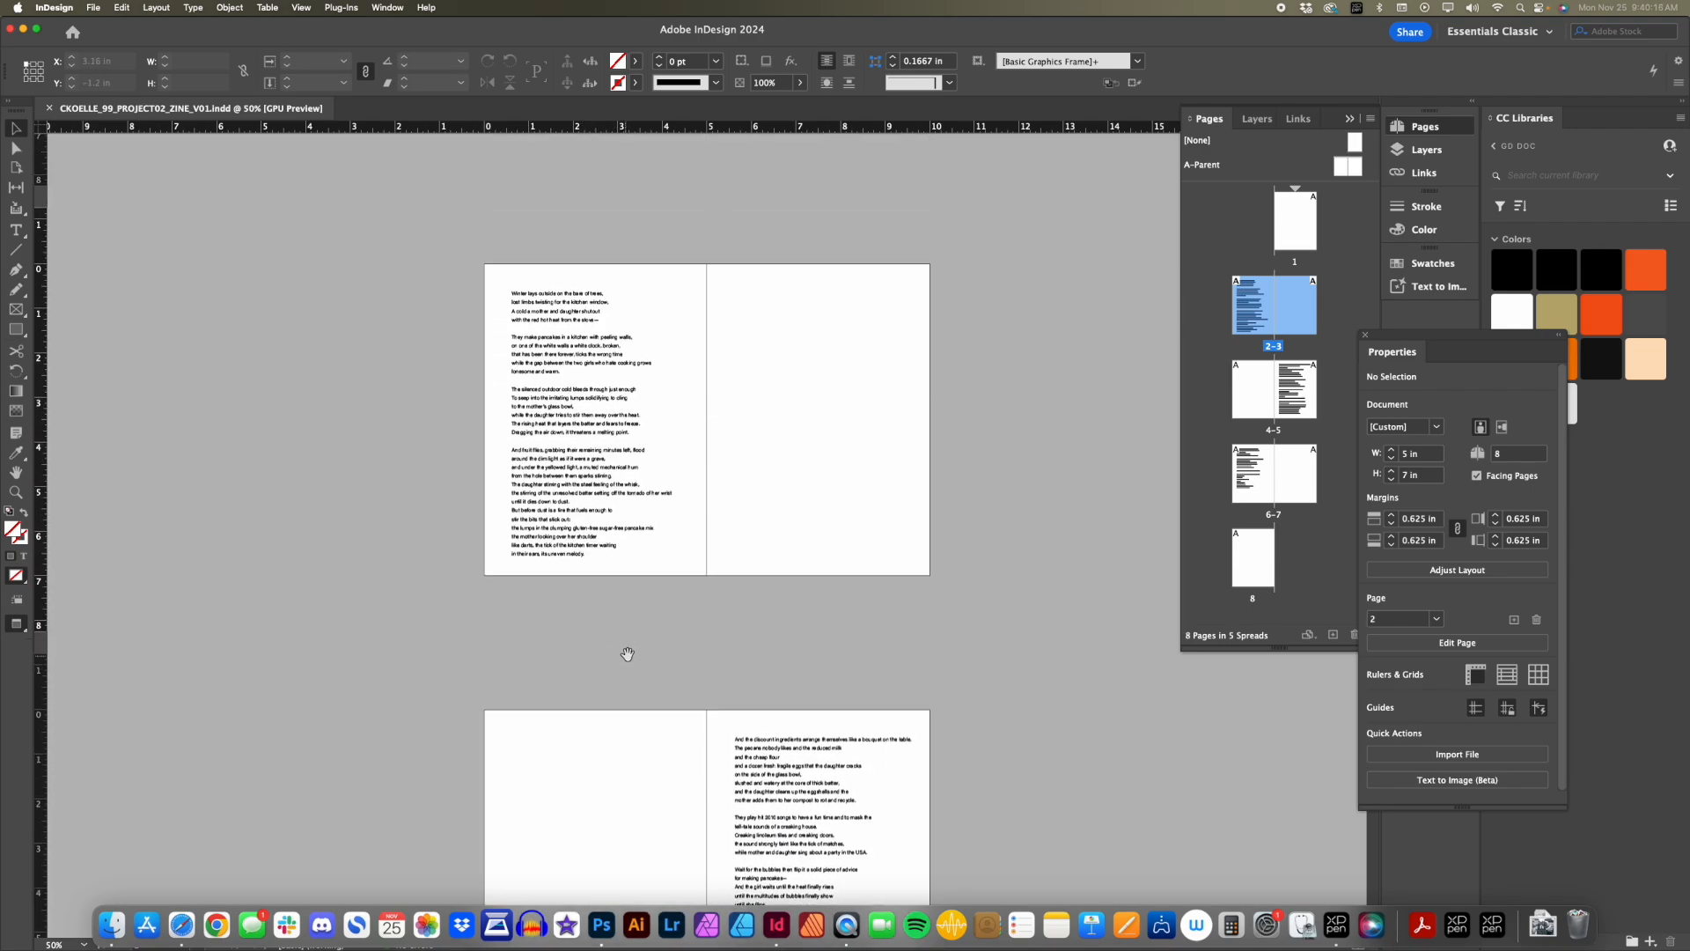
{"action": "left_click", "coordinate": [577, 485]}
{"action": "triple_click", "coordinate": [575, 485]}
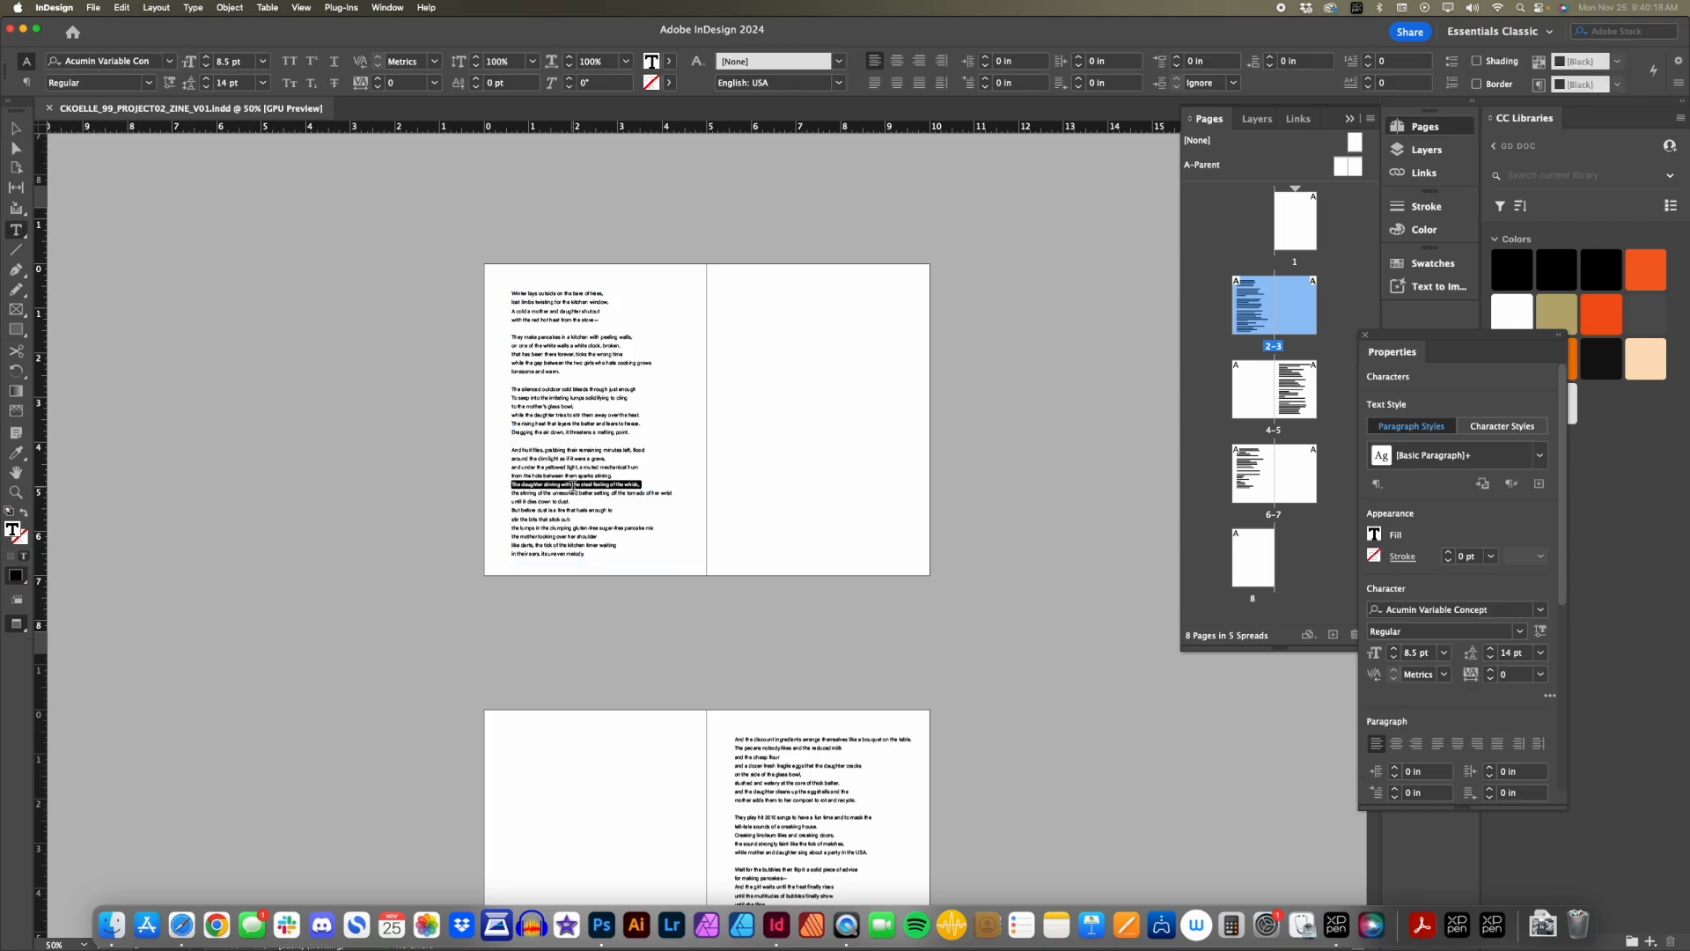
{"action": "key", "text": "super+a"}
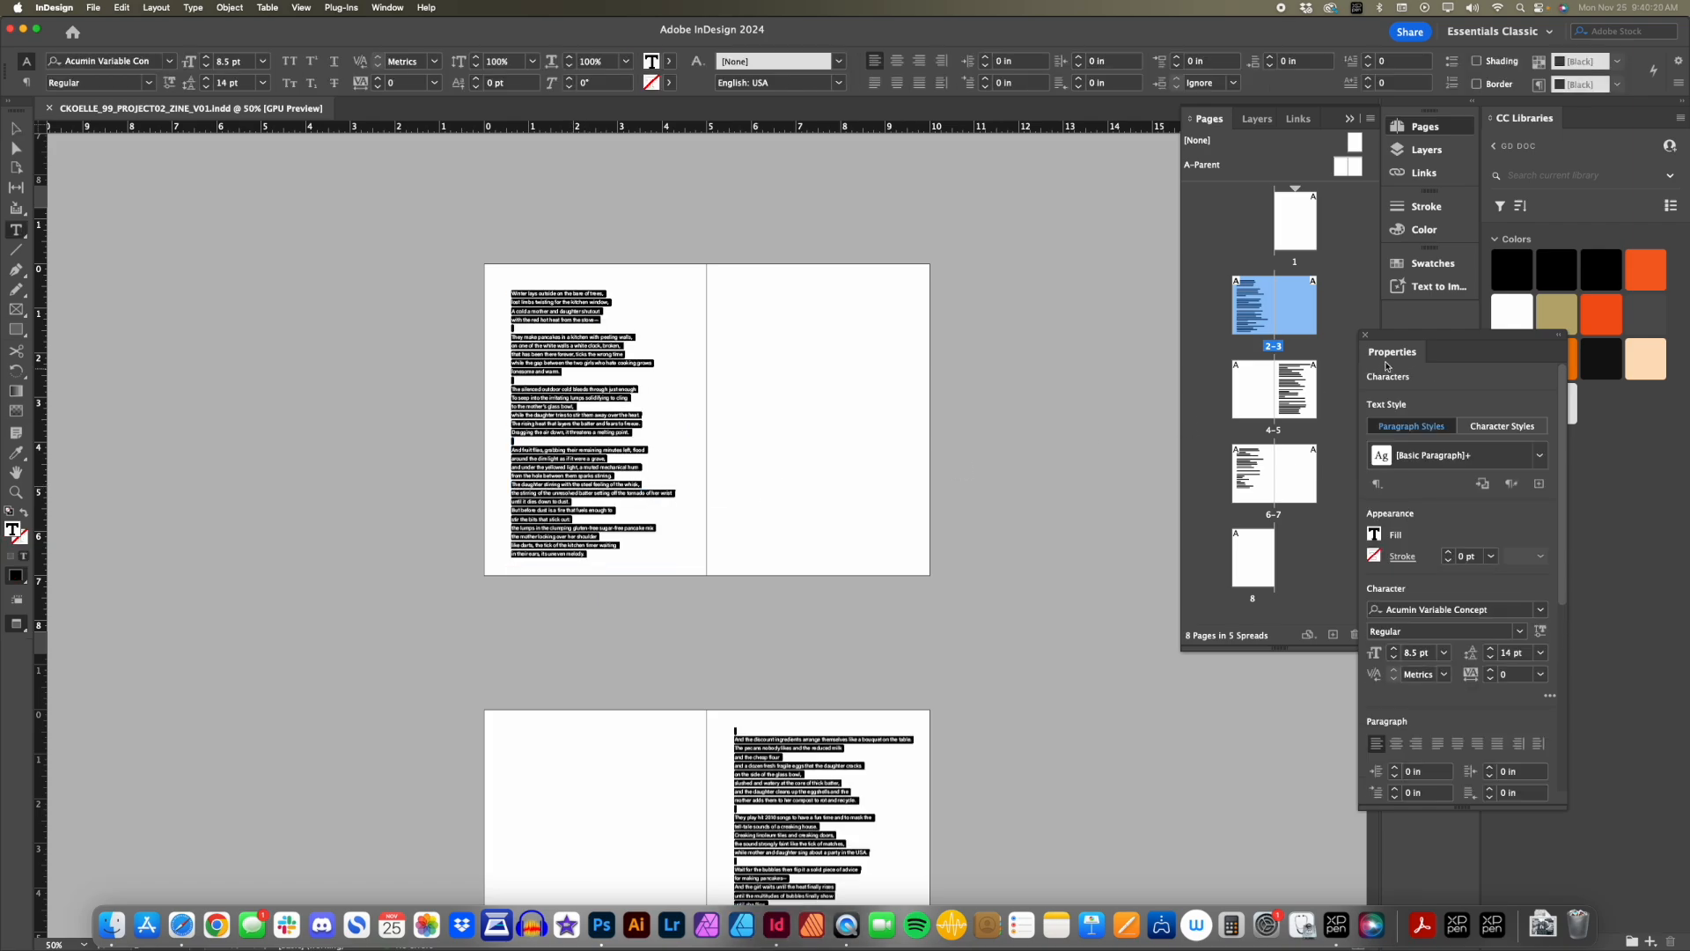
{"action": "left_click", "coordinate": [1526, 656]}
{"action": "type", "text": "13.5"}
{"action": "key", "text": "Return"}
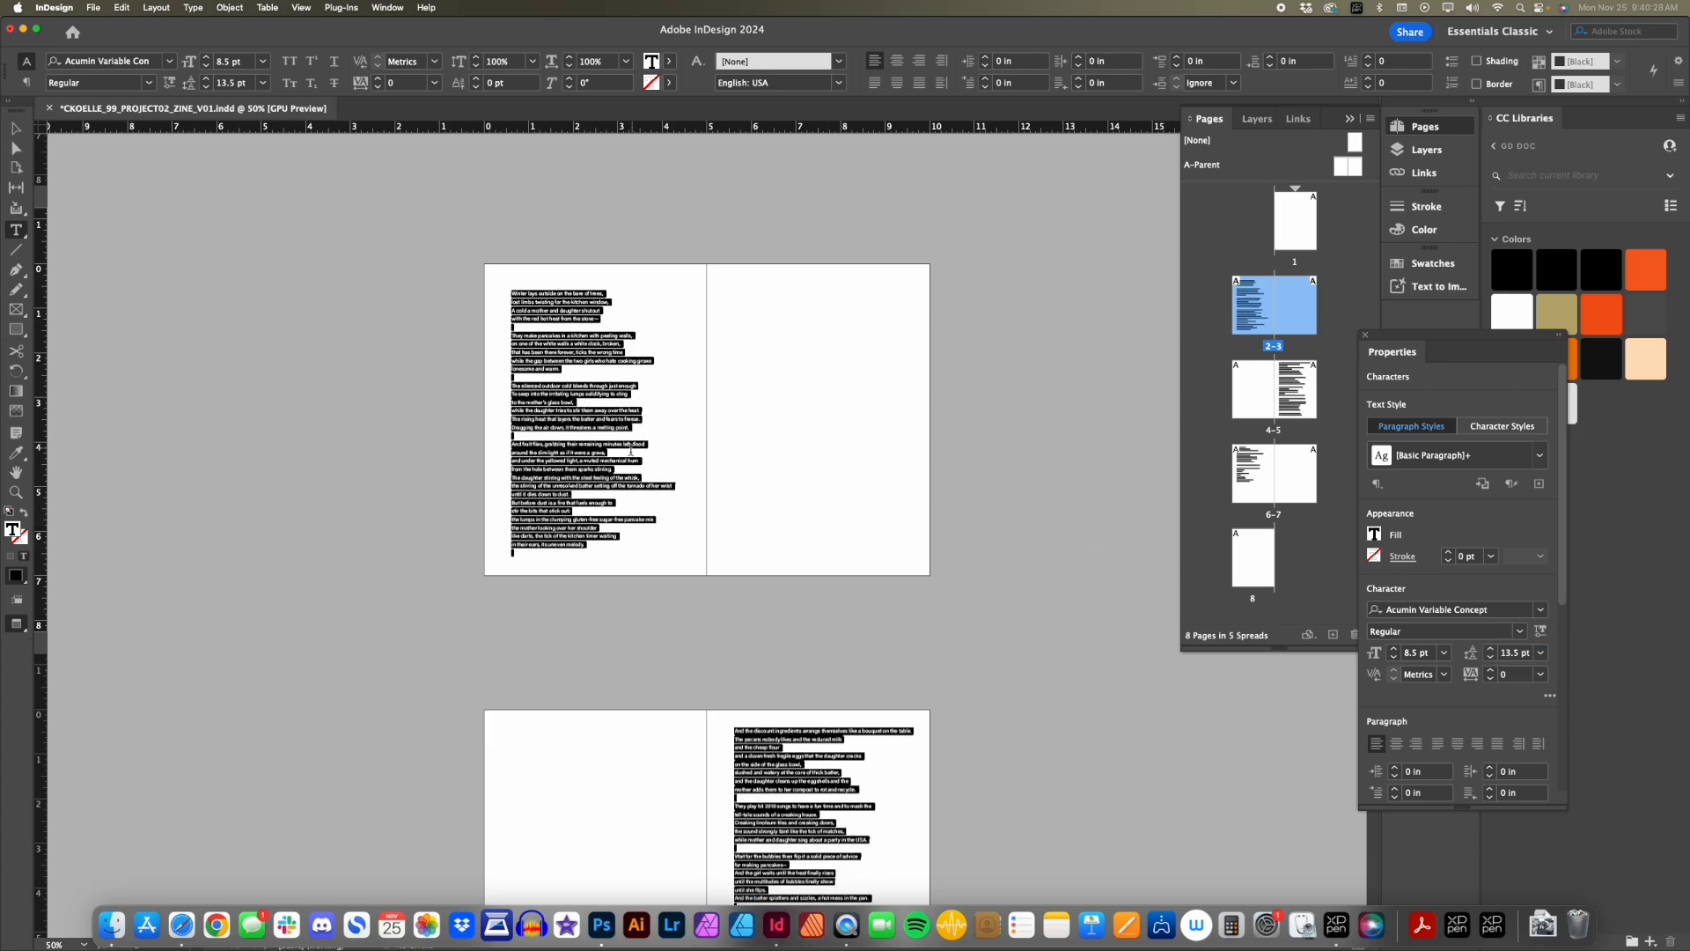
{"action": "key", "text": "Escape"}
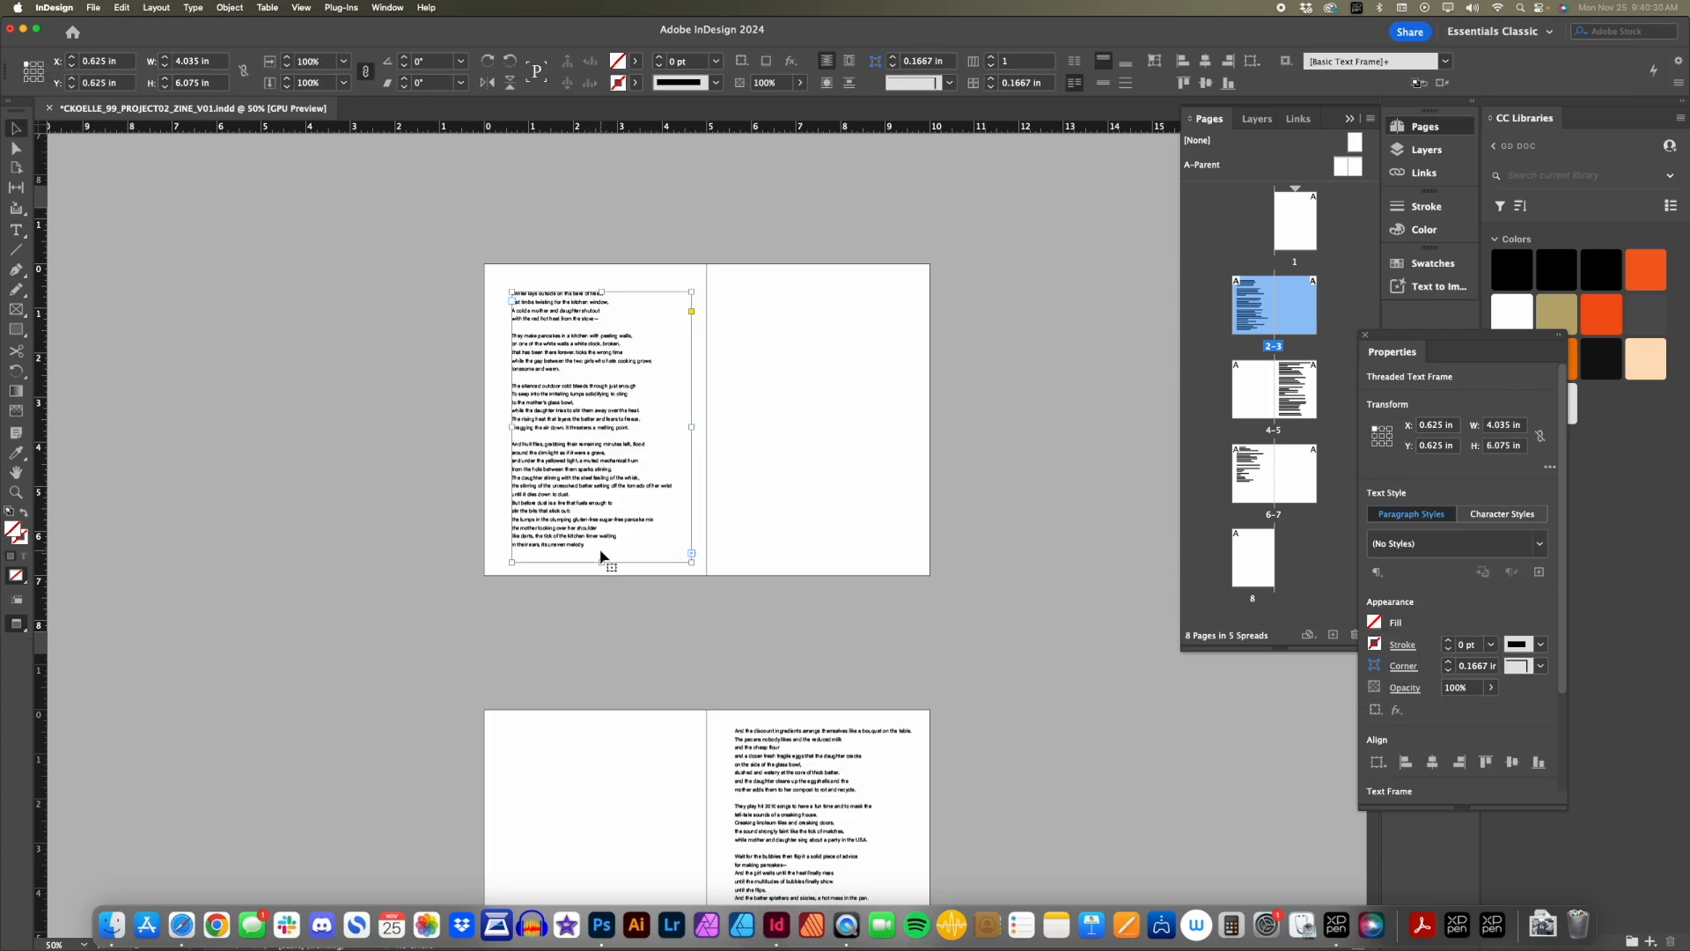
Shorten the page 5 text frame to 5.75 in high, ending it at the page's bottom margin.
{"action": "key", "text": "w"}
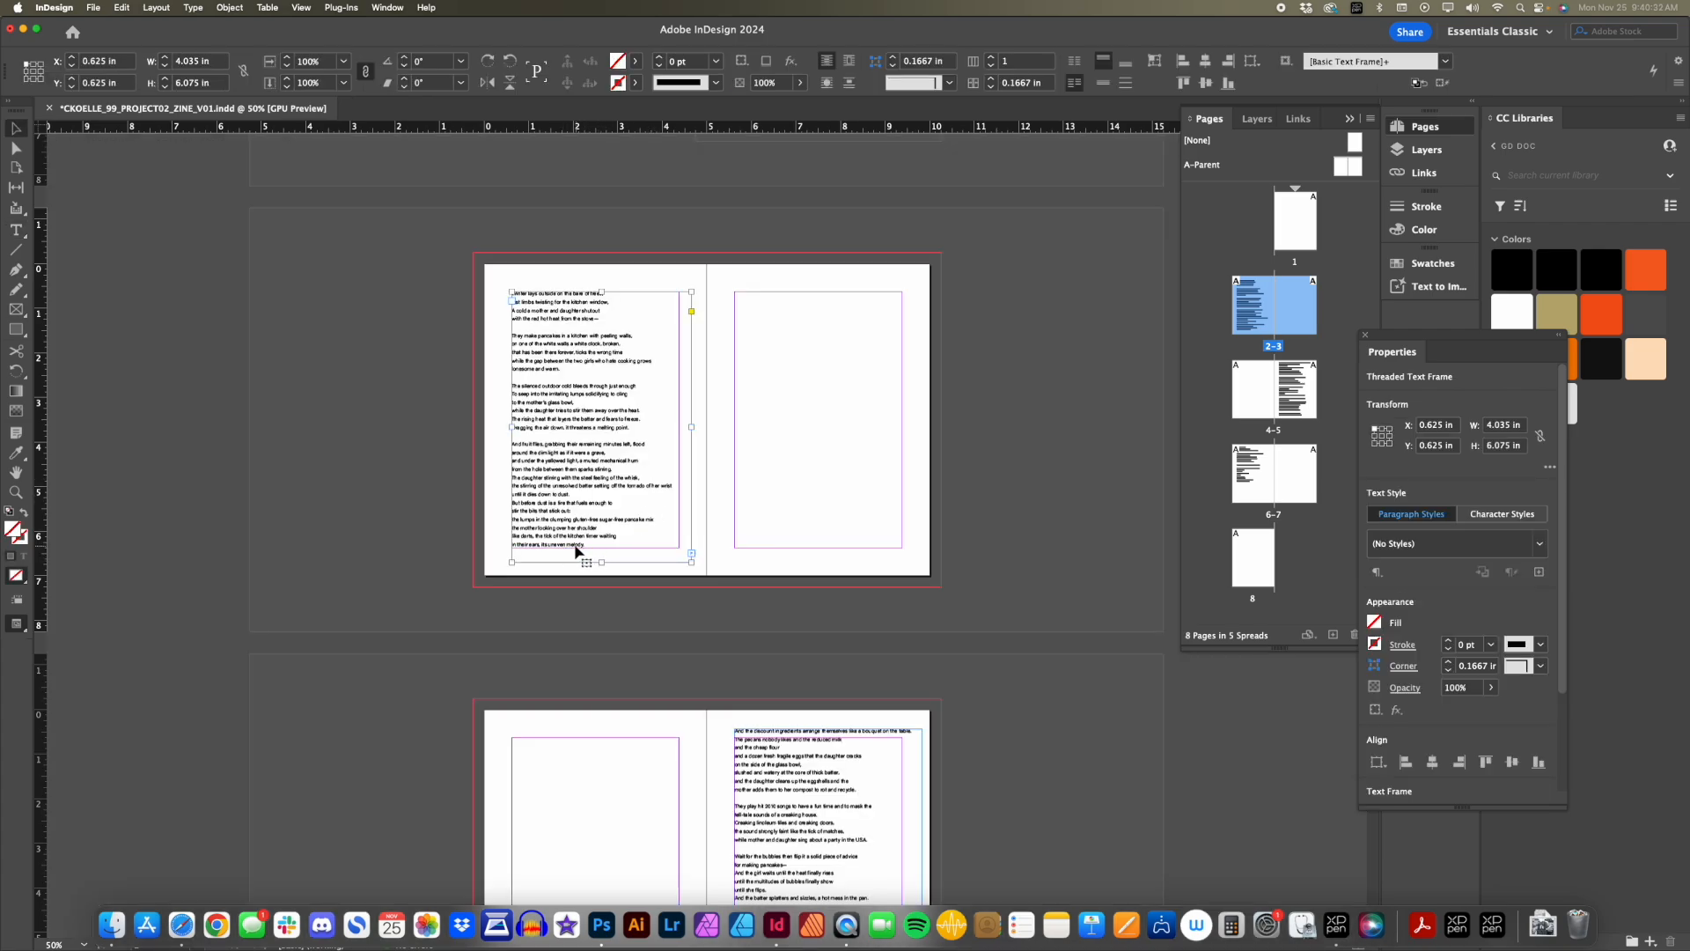
{"action": "scroll", "coordinate": [581, 554], "scroll_direction": "down", "scroll_amount": 5}
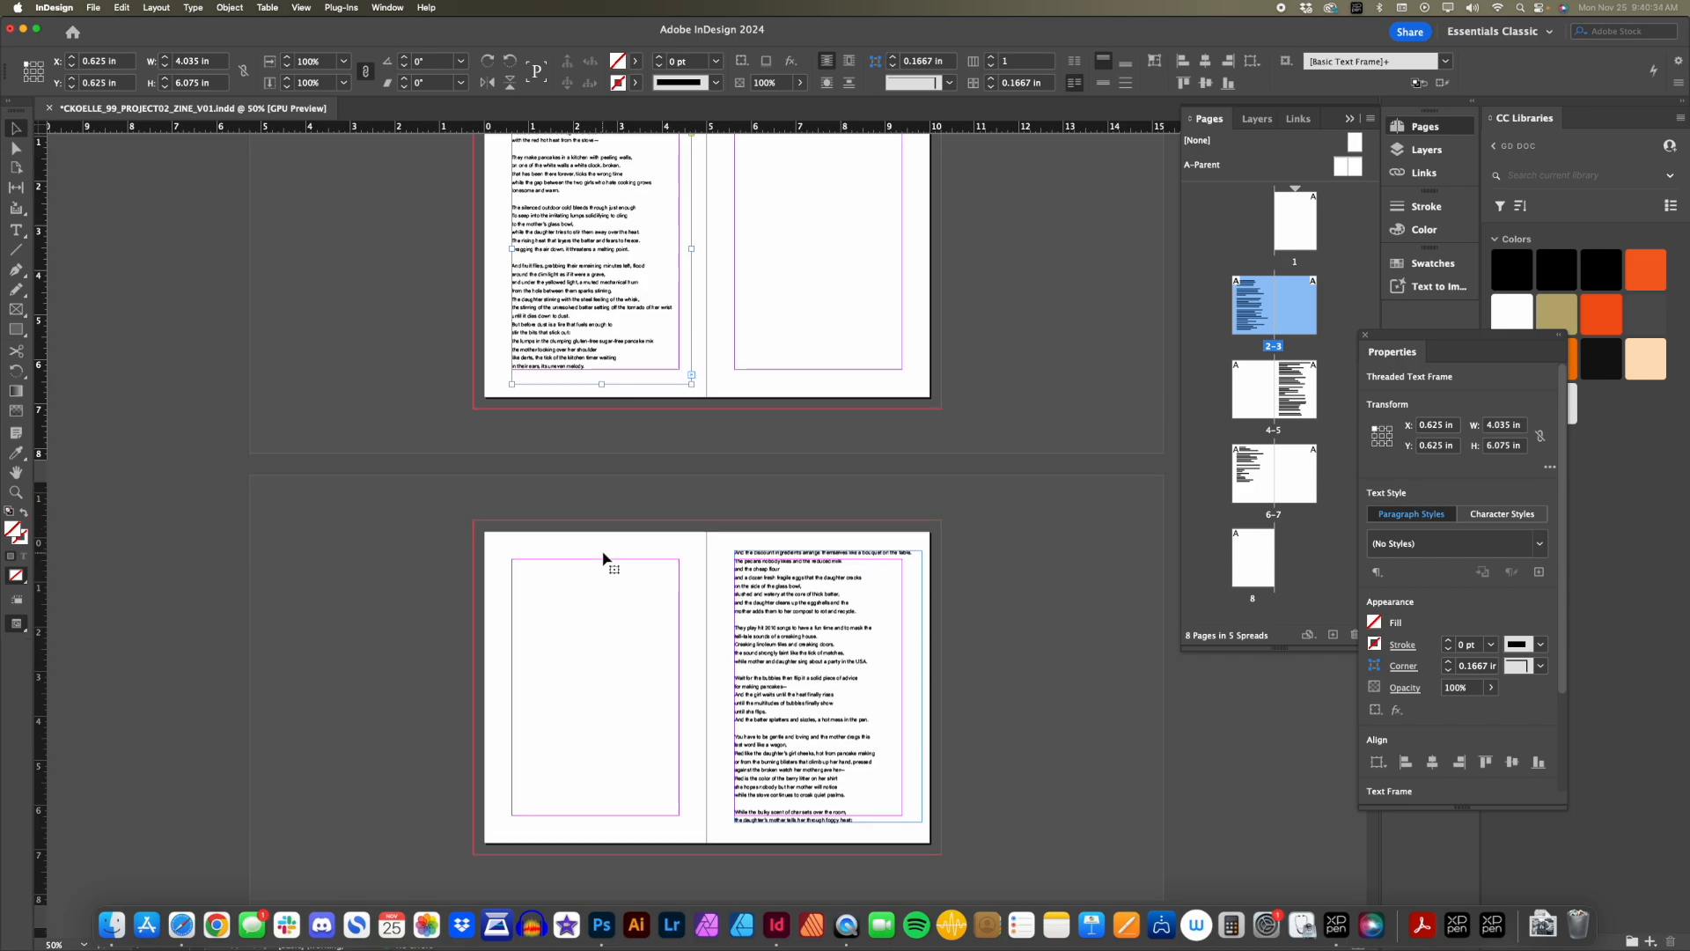
{"action": "left_click", "coordinate": [787, 574]}
{"action": "left_click_drag", "start_coordinate": [788, 574], "coordinate": [789, 577]}
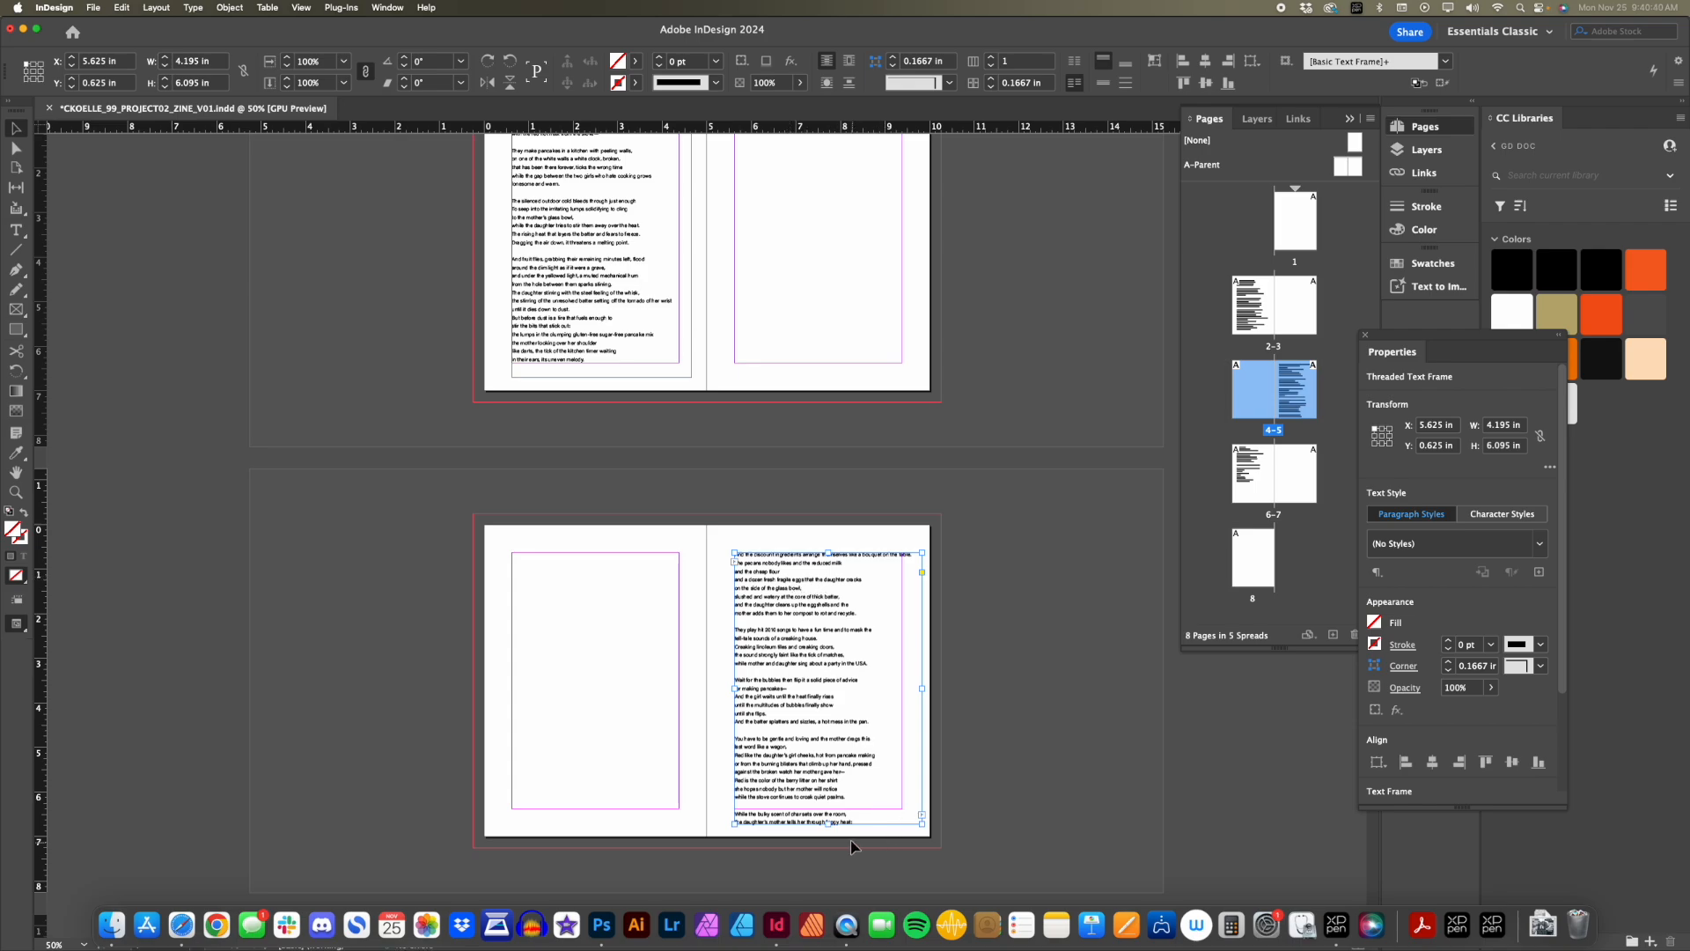
{"action": "left_click_drag", "start_coordinate": [830, 825], "coordinate": [830, 808]}
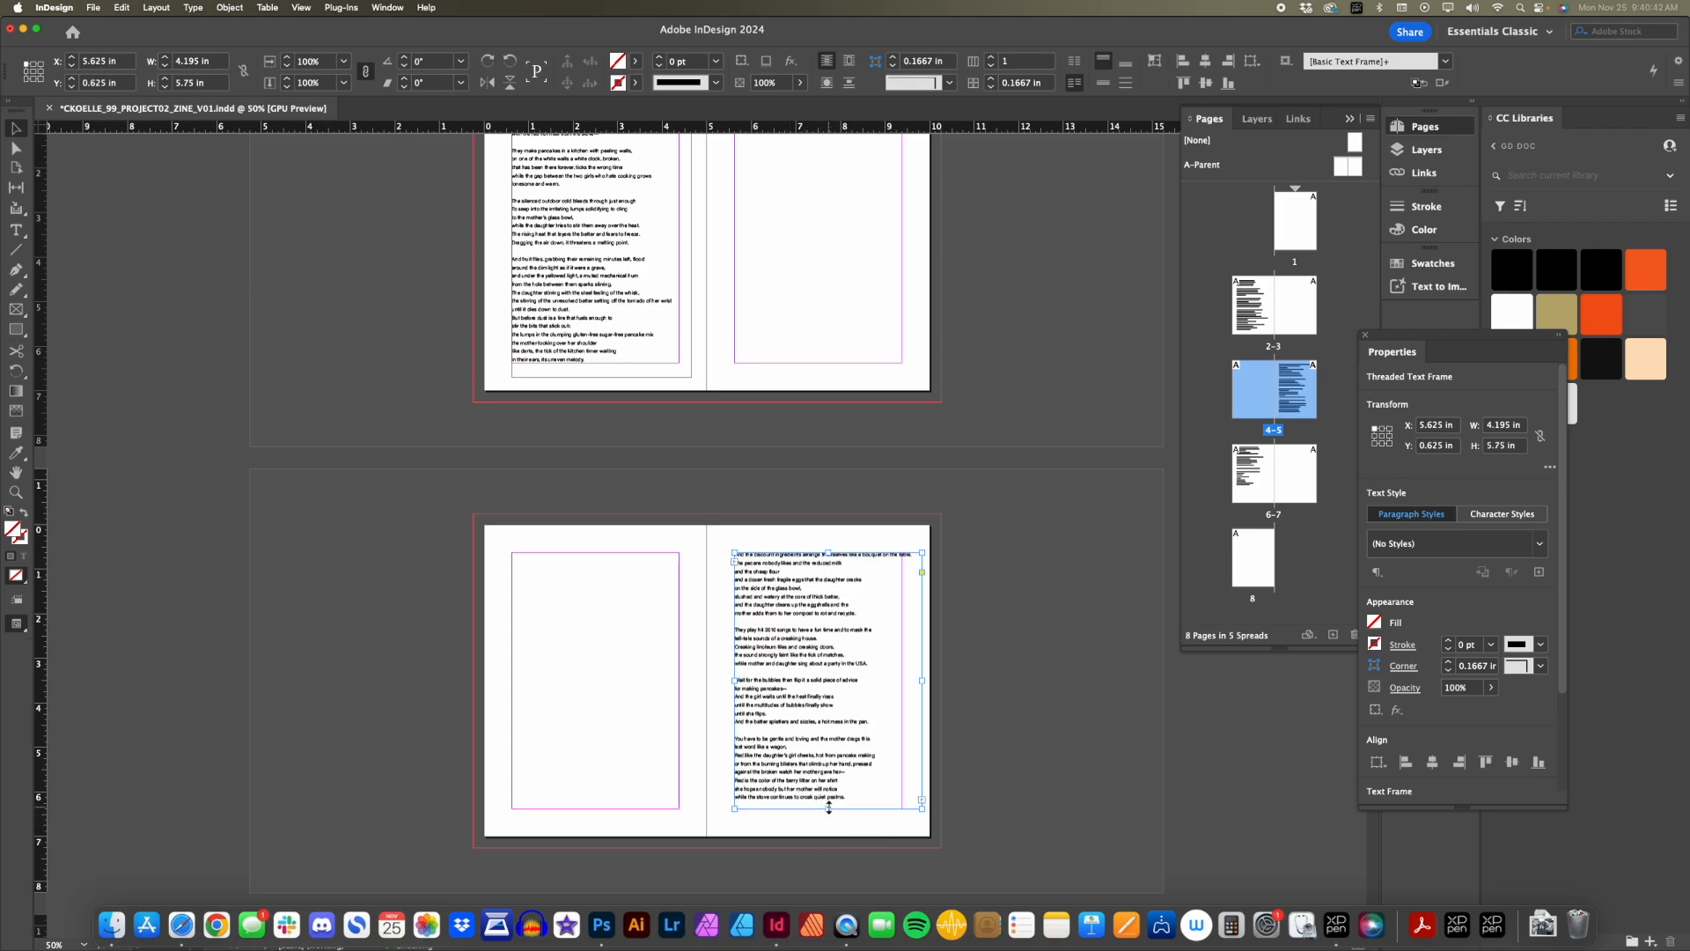
Move the page 6 text frame down to the top margin at Y 0.625 in and extend its lower edge towards the bottom margin.
{"action": "scroll", "coordinate": [828, 806], "scroll_direction": "down", "scroll_amount": 3}
{"action": "scroll", "coordinate": [829, 807], "scroll_direction": "down", "scroll_amount": 5}
{"action": "left_click", "coordinate": [555, 650]}
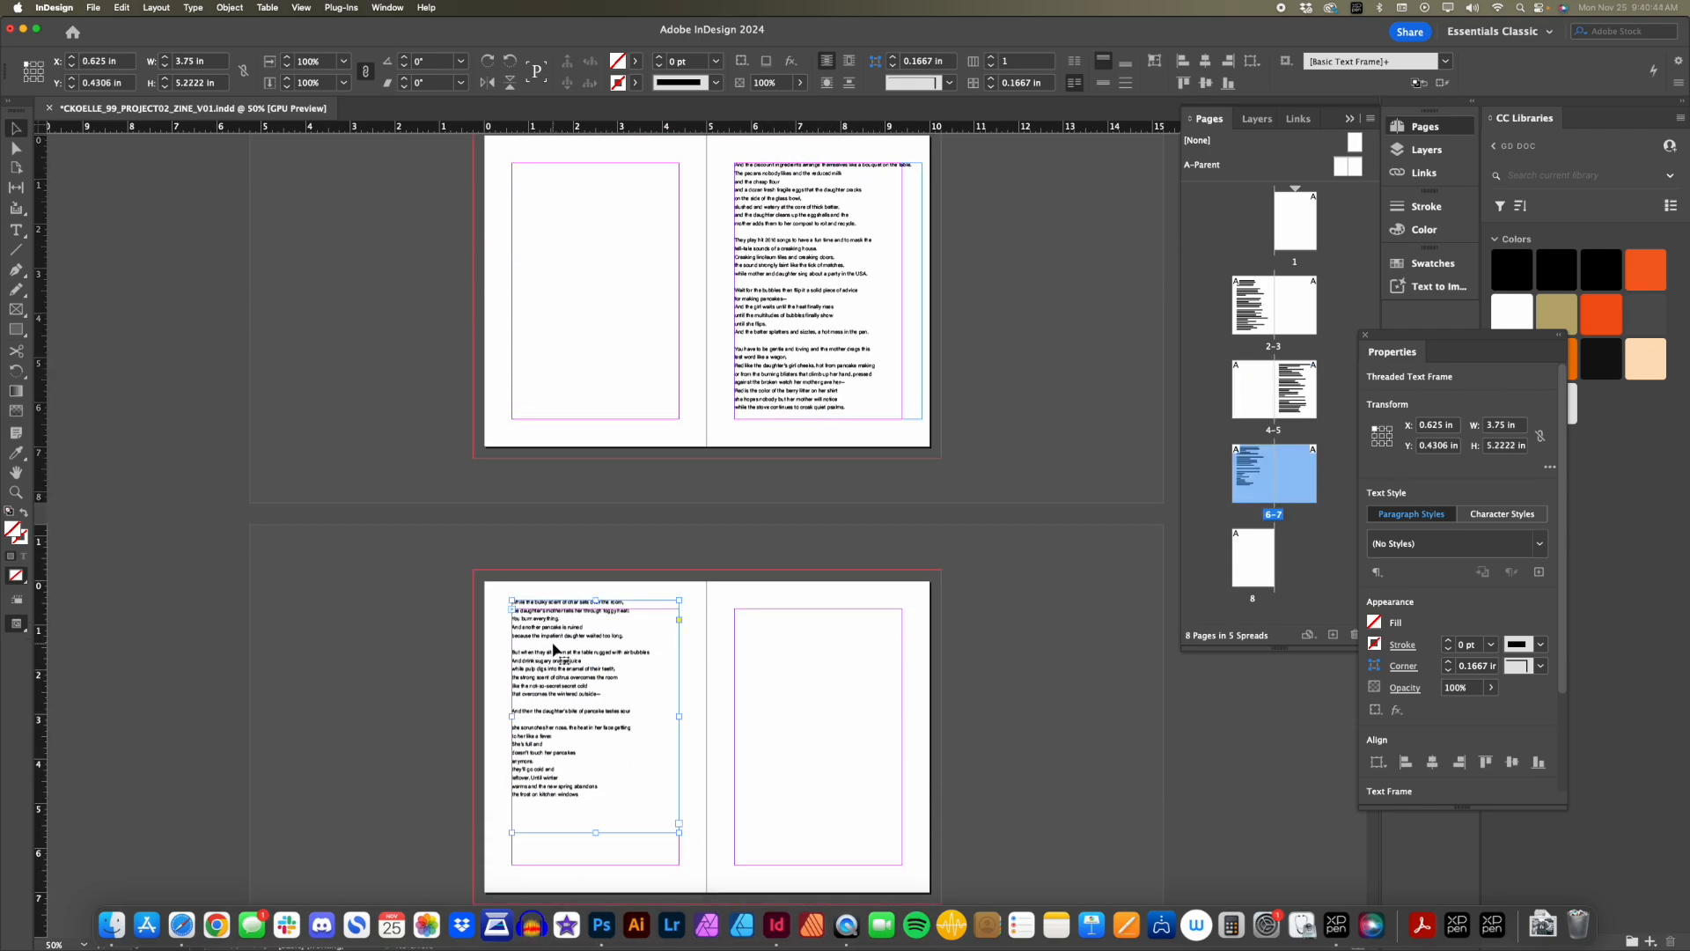
{"action": "key", "text": "Down"}
{"action": "key", "text": "Down"}
{"action": "key", "text": "Down"}
{"action": "key", "text": "Down"}
{"action": "key", "text": "Down"}
{"action": "key", "text": "Down"}
{"action": "key", "text": "Down"}
{"action": "key", "text": "Down"}
{"action": "key", "text": "Down"}
{"action": "key", "text": "Down"}
{"action": "key", "text": "Down"}
{"action": "key", "text": "Down"}
{"action": "key", "text": "Down"}
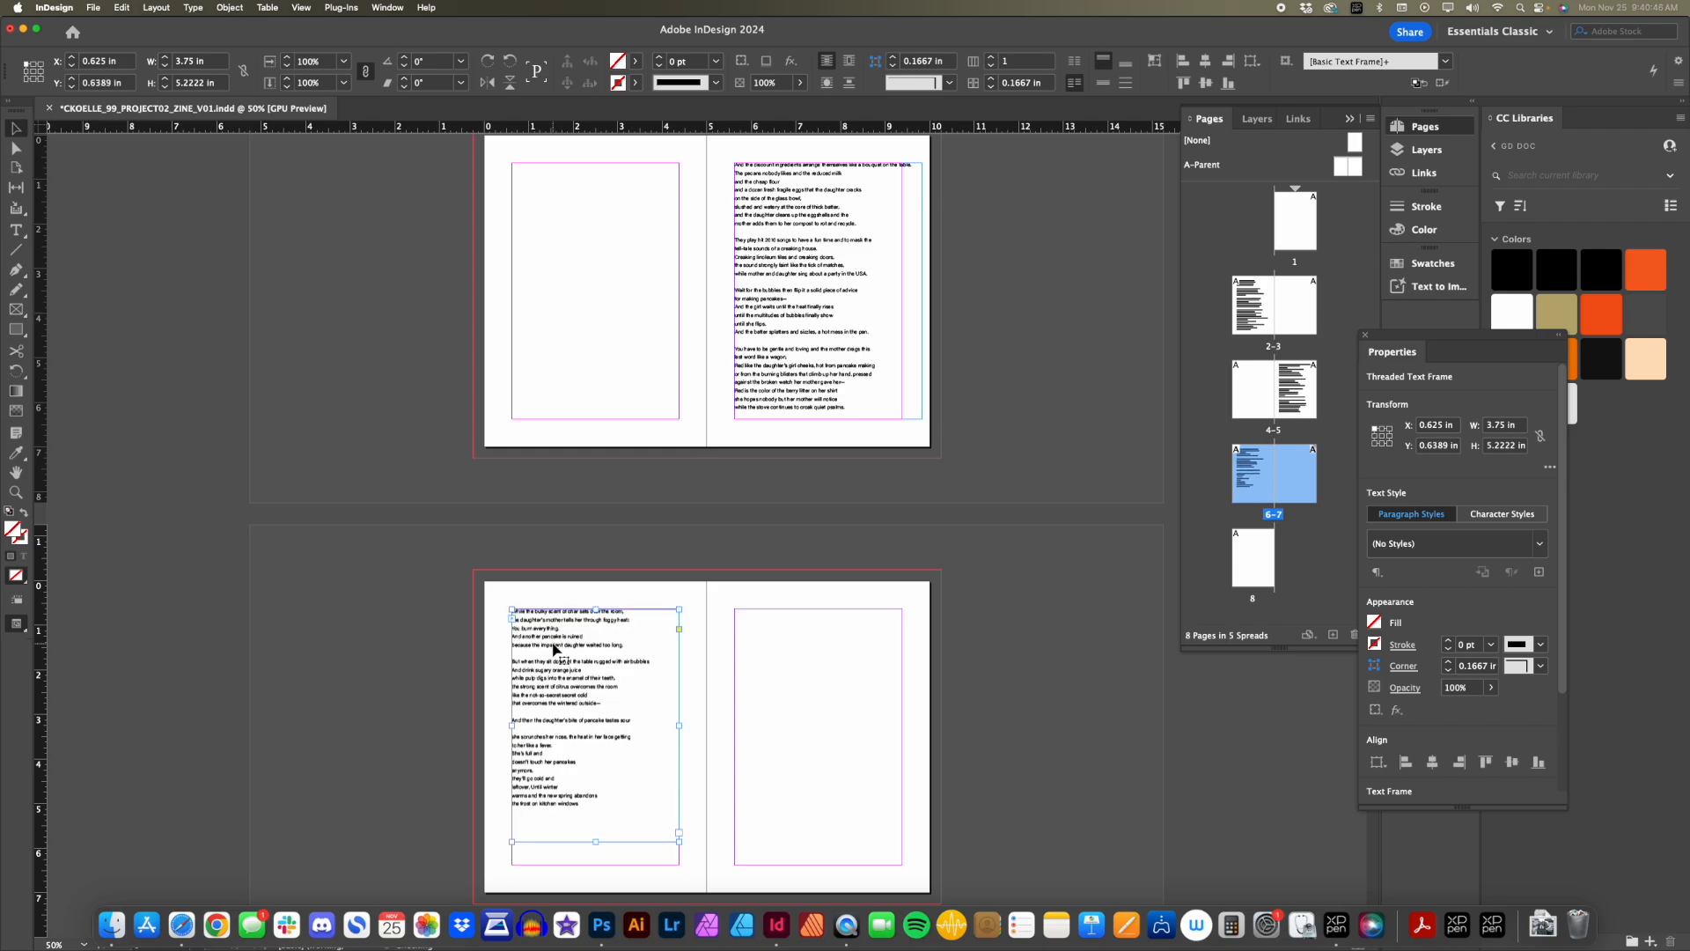
{"action": "scroll", "coordinate": [557, 647], "scroll_direction": "up", "scroll_amount": 4}
{"action": "scroll", "coordinate": [559, 649], "scroll_direction": "down", "scroll_amount": 7}
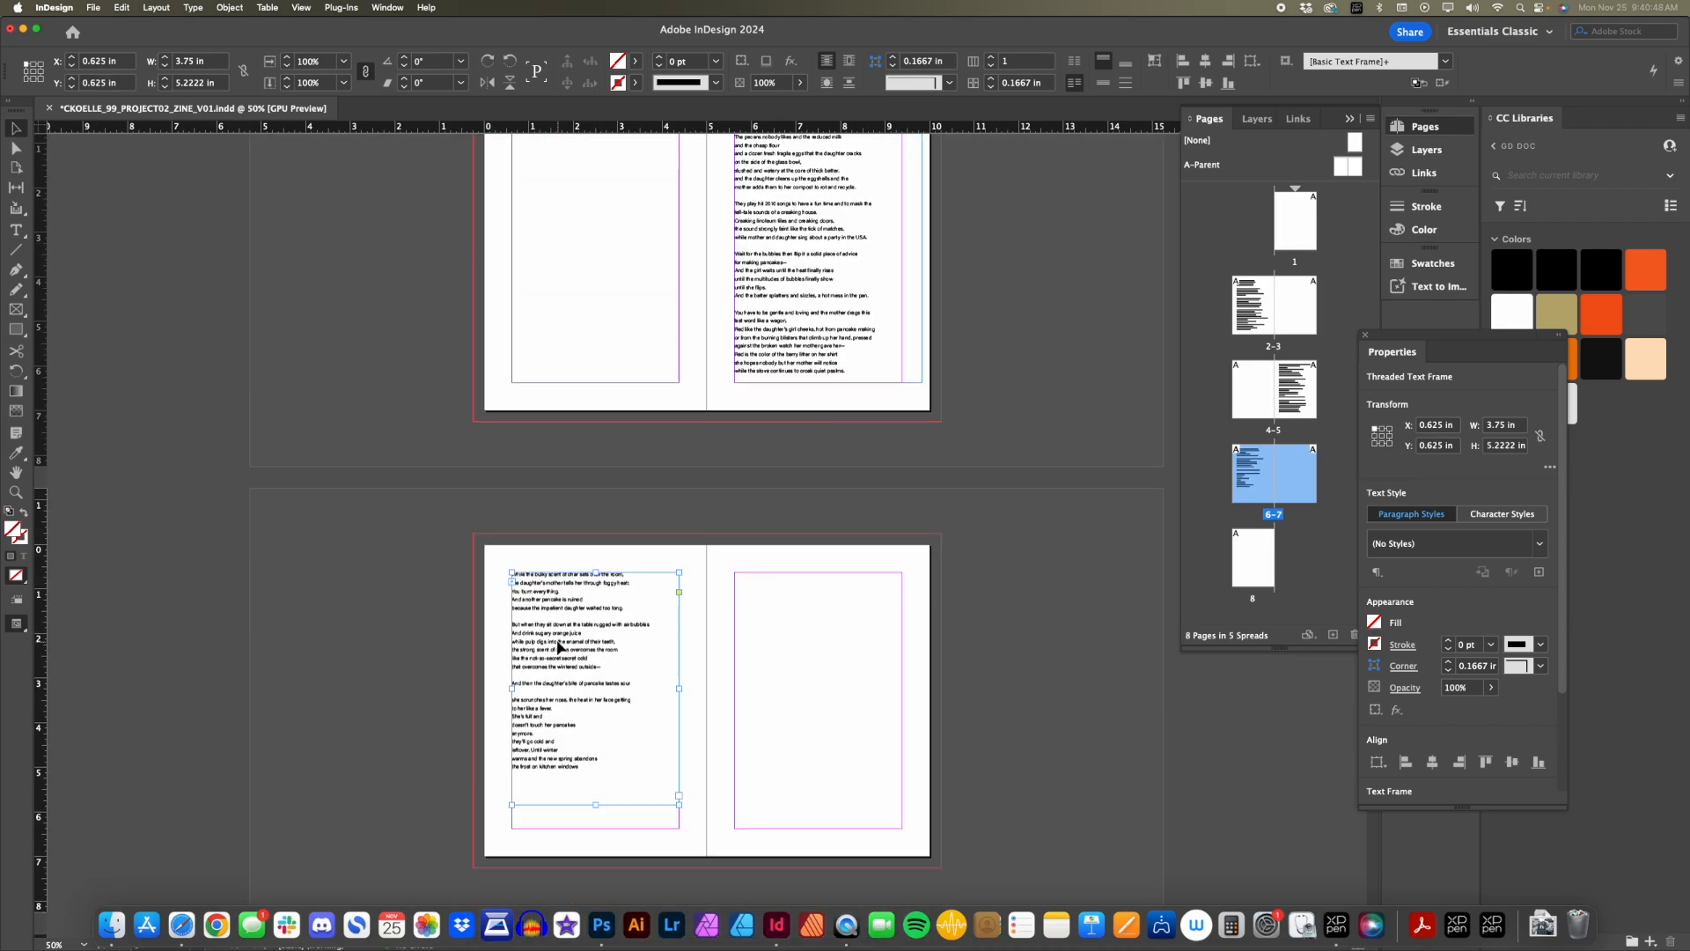
{"action": "left_click_drag", "start_coordinate": [590, 718], "coordinate": [593, 735]}
{"action": "left_click", "coordinate": [404, 588]}
Review the text placement across the page 2 to 7 spreads at 25% zoom, with and without guides.
{"action": "key", "text": "z"}
{"action": "left_click", "coordinate": [732, 536], "text": "alt"}
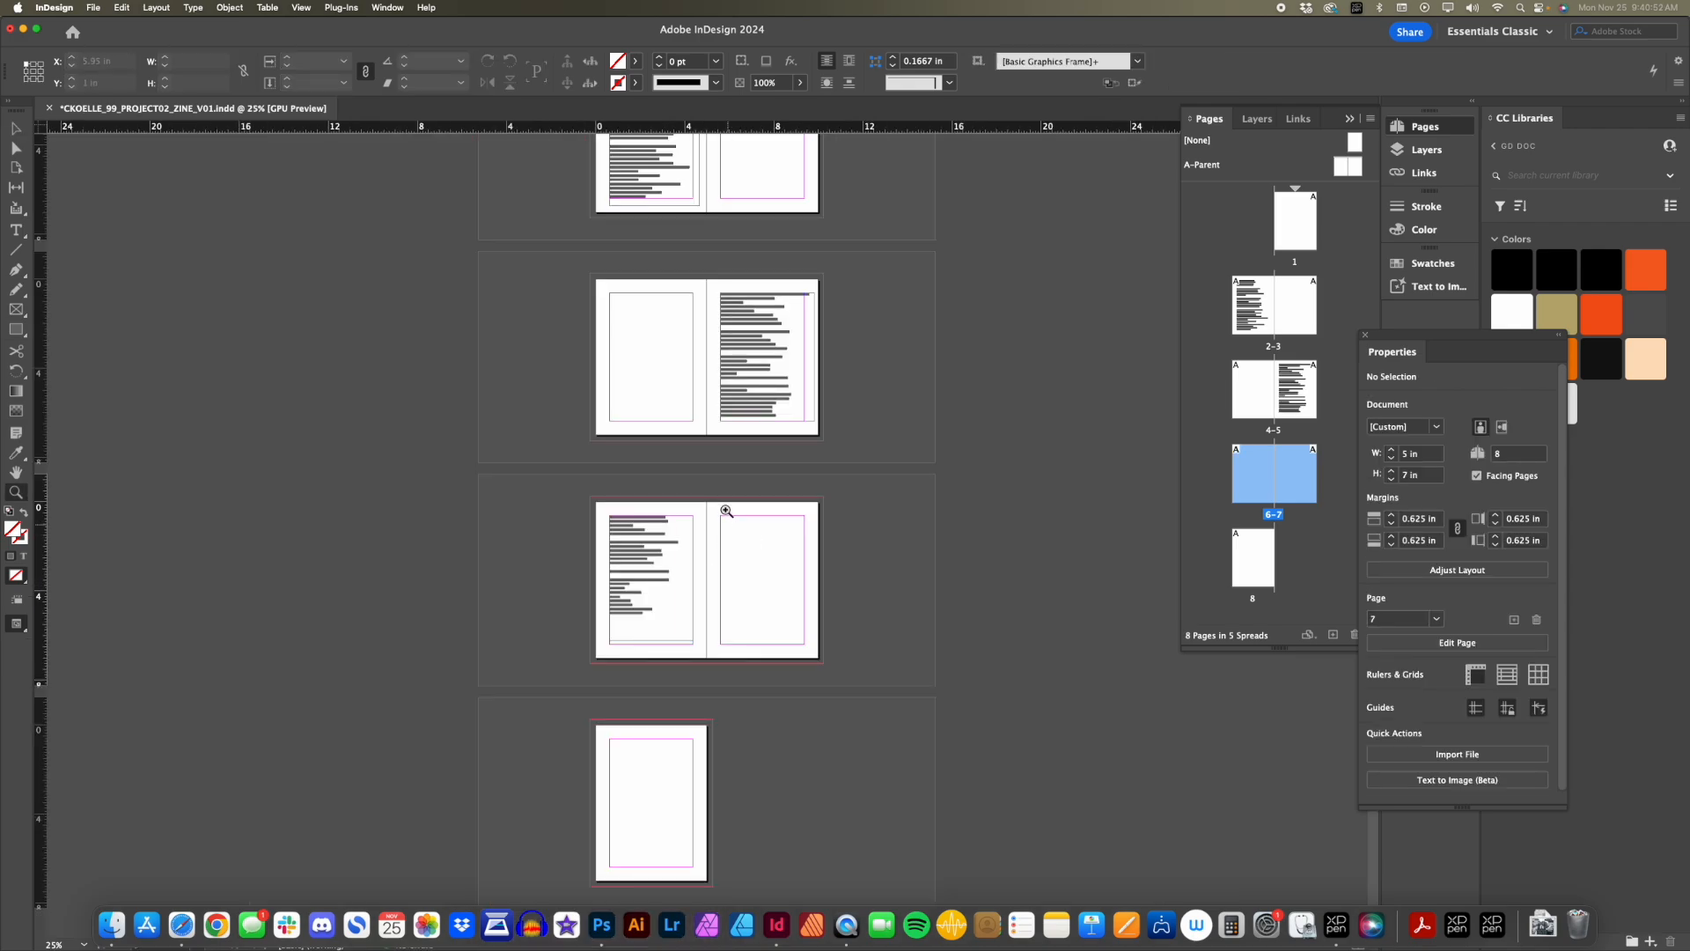
{"action": "left_click_drag", "start_coordinate": [725, 510], "coordinate": [699, 652]}
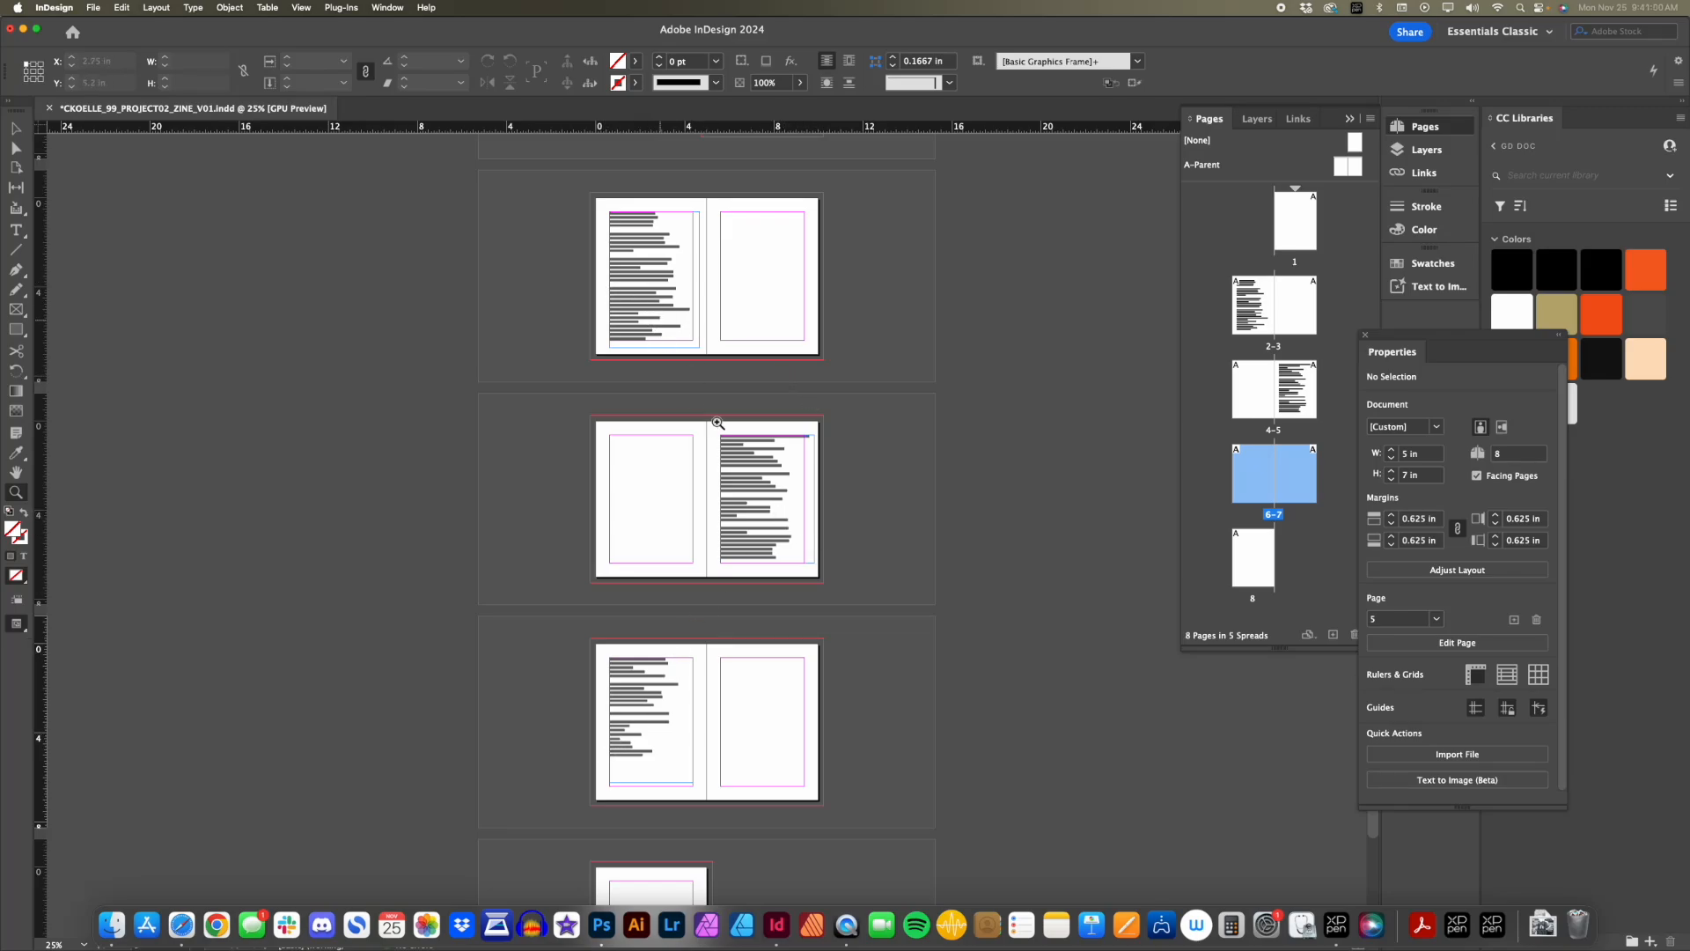
{"action": "scroll", "coordinate": [677, 697], "scroll_direction": "up", "scroll_amount": 3}
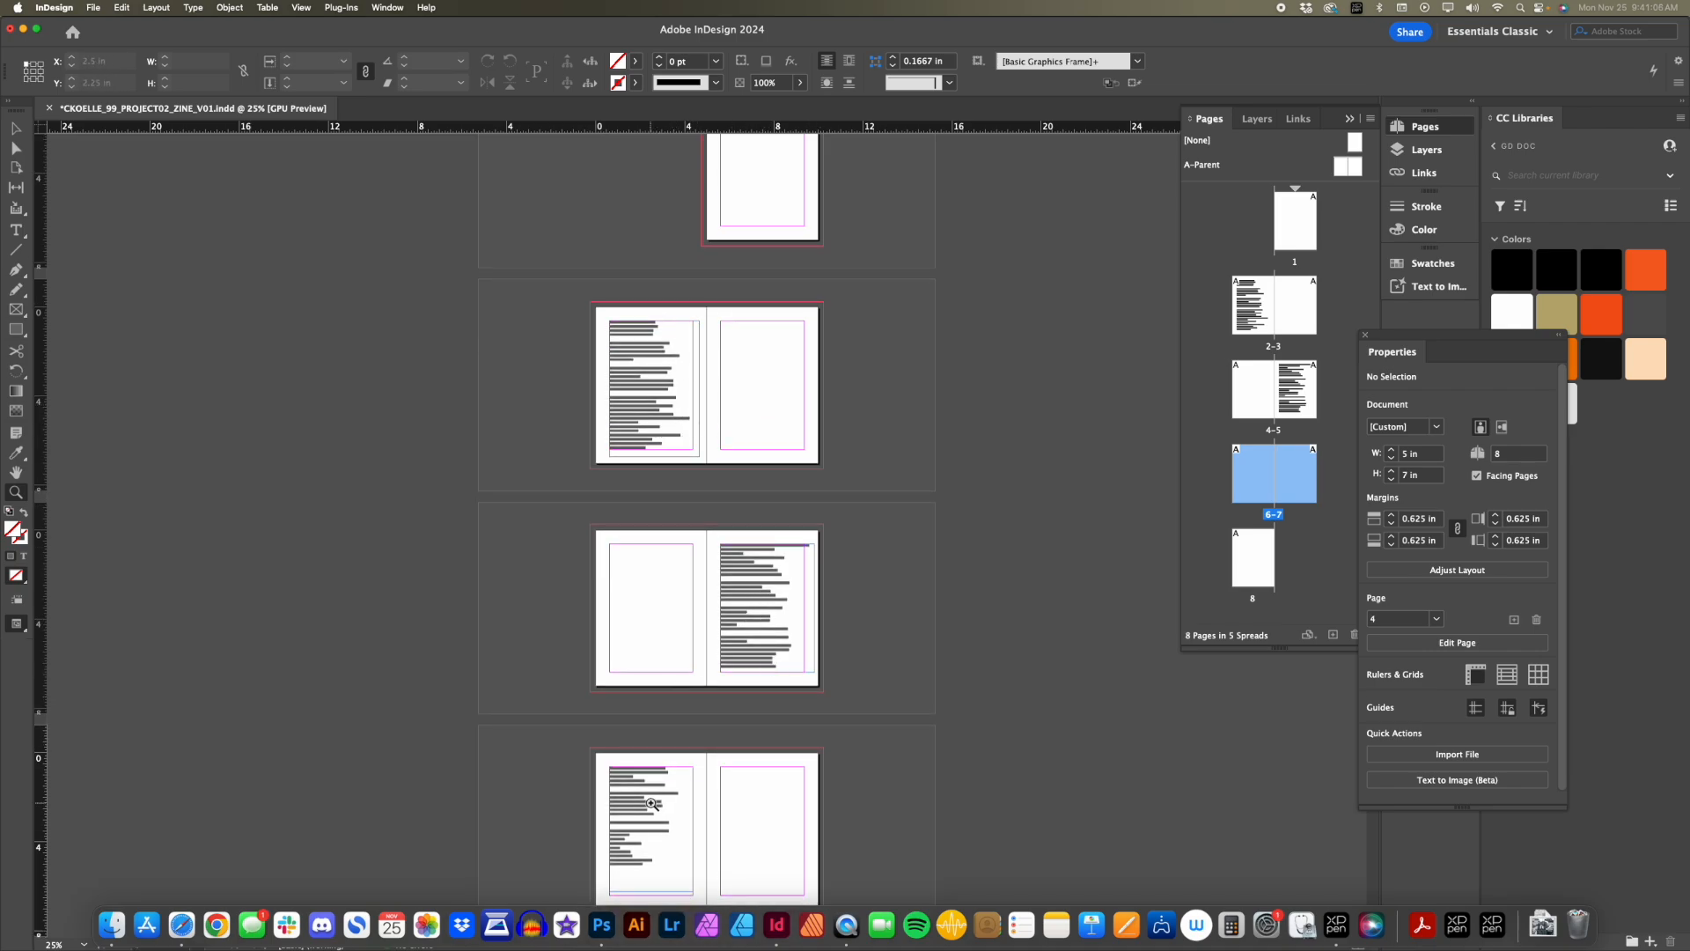
{"action": "scroll", "coordinate": [652, 803], "scroll_direction": "down", "scroll_amount": 2}
{"action": "key", "text": "w"}
{"action": "key", "text": "w"}
{"action": "key", "text": "w"}
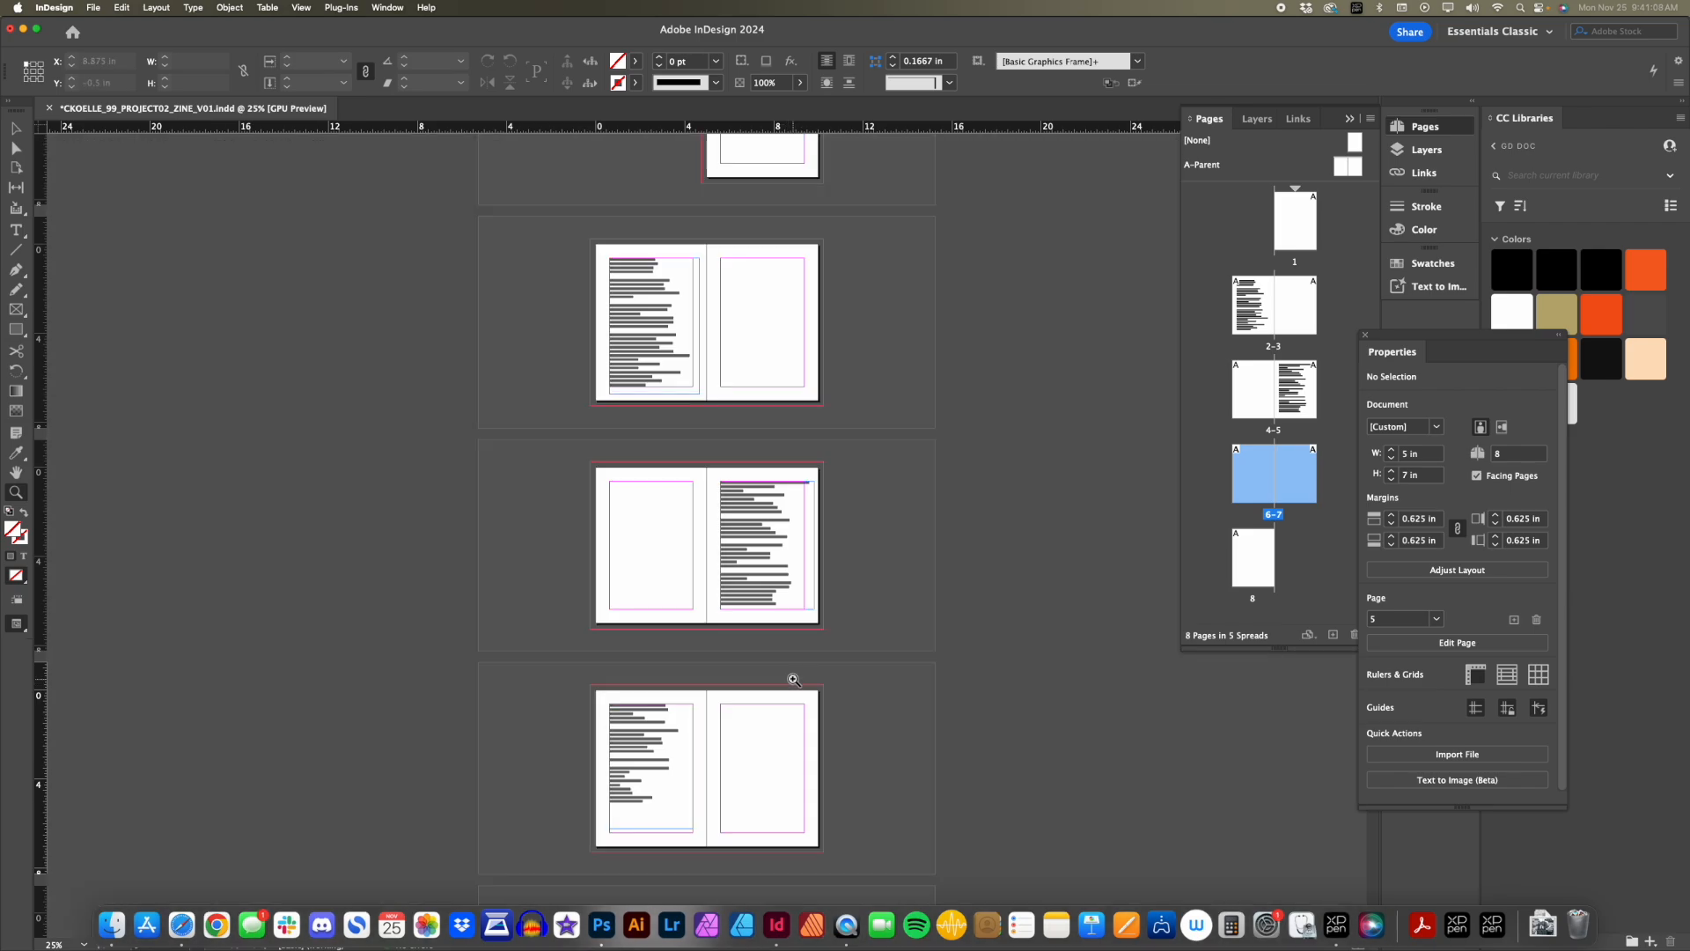
{"action": "key", "text": "f"}
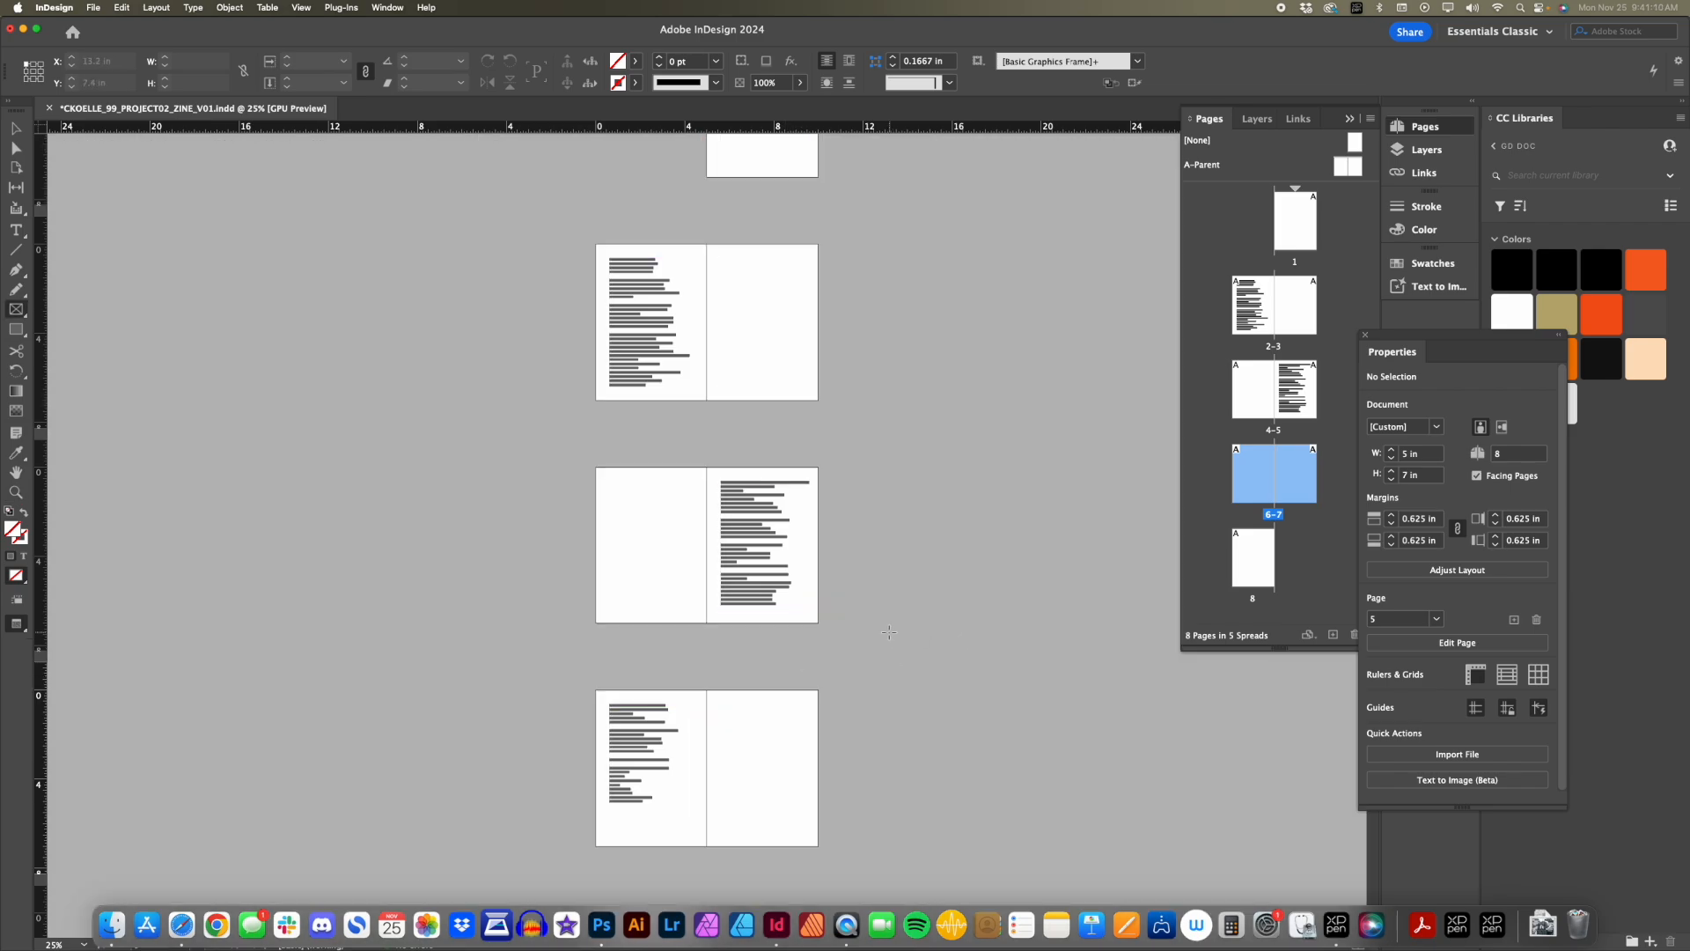
Examine the stanza breaks and text position on pages 2 to 7 at 50% zoom, comparing the guides view with Preview mode.
{"action": "key", "text": "z"}
{"action": "left_click", "coordinate": [826, 629]}
{"action": "mouse_move", "coordinate": [712, 485]}
{"action": "left_mouse_down"}
{"action": "mouse_move", "coordinate": [692, 541]}
{"action": "mouse_move", "coordinate": [709, 770]}
{"action": "left_mouse_up"}
{"action": "left_click_drag", "start_coordinate": [726, 538], "coordinate": [731, 640]}
{"action": "key", "text": "w"}
{"action": "key", "text": "w"}
{"action": "key", "text": "w"}
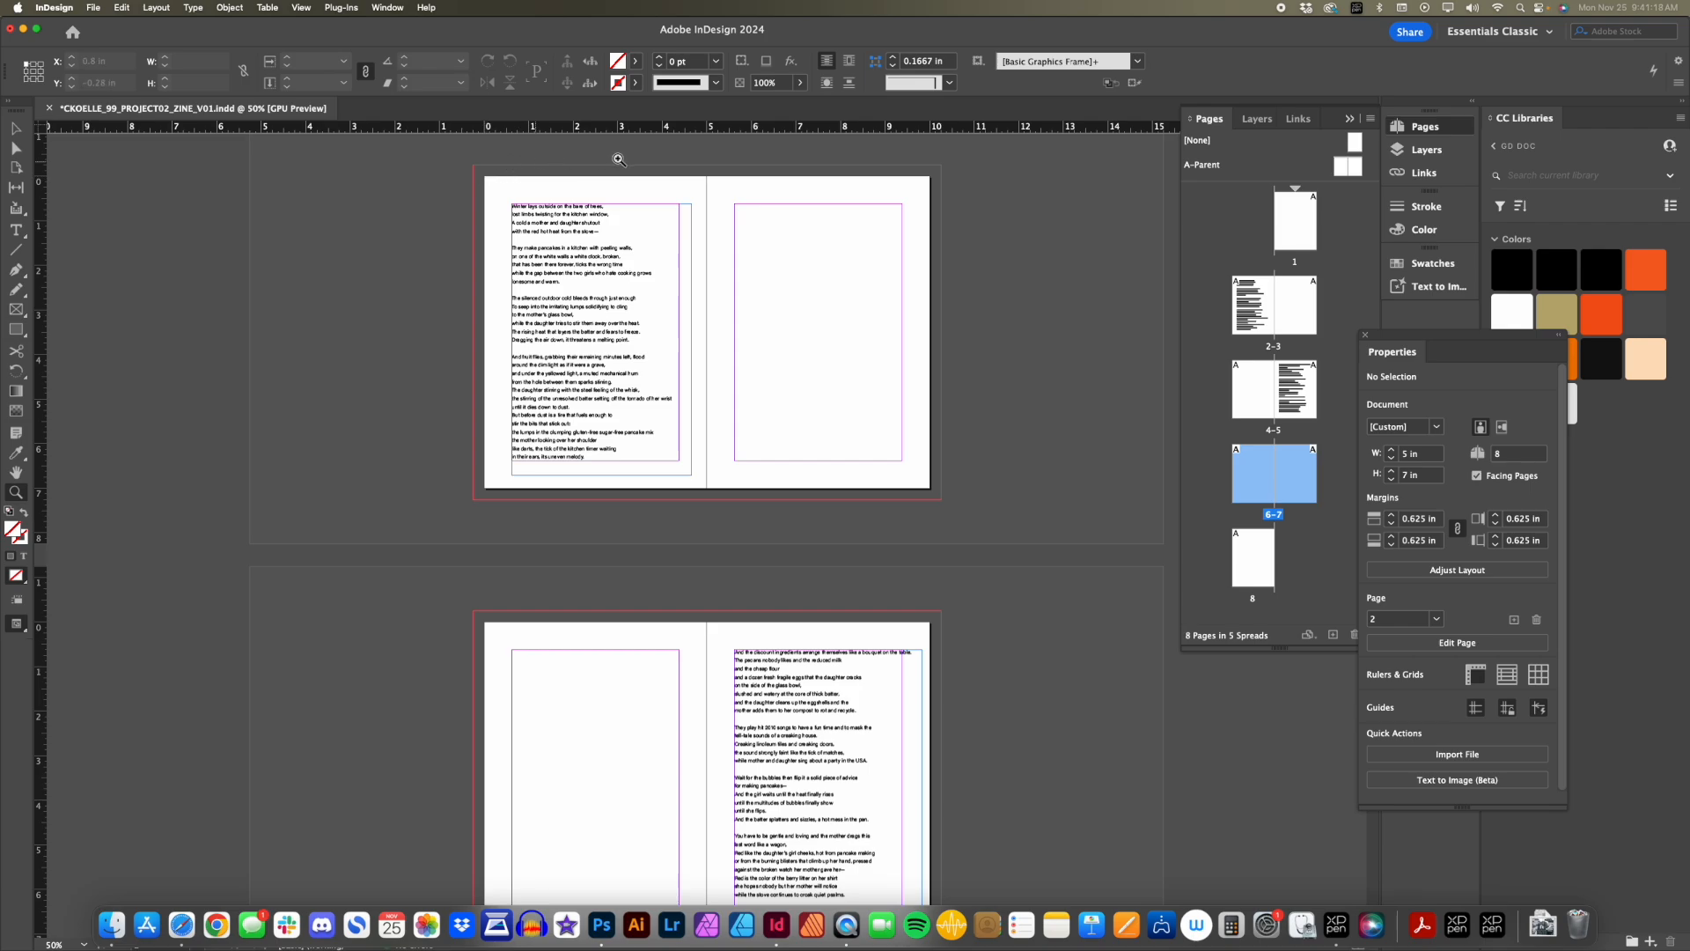
{"action": "key", "text": "w"}
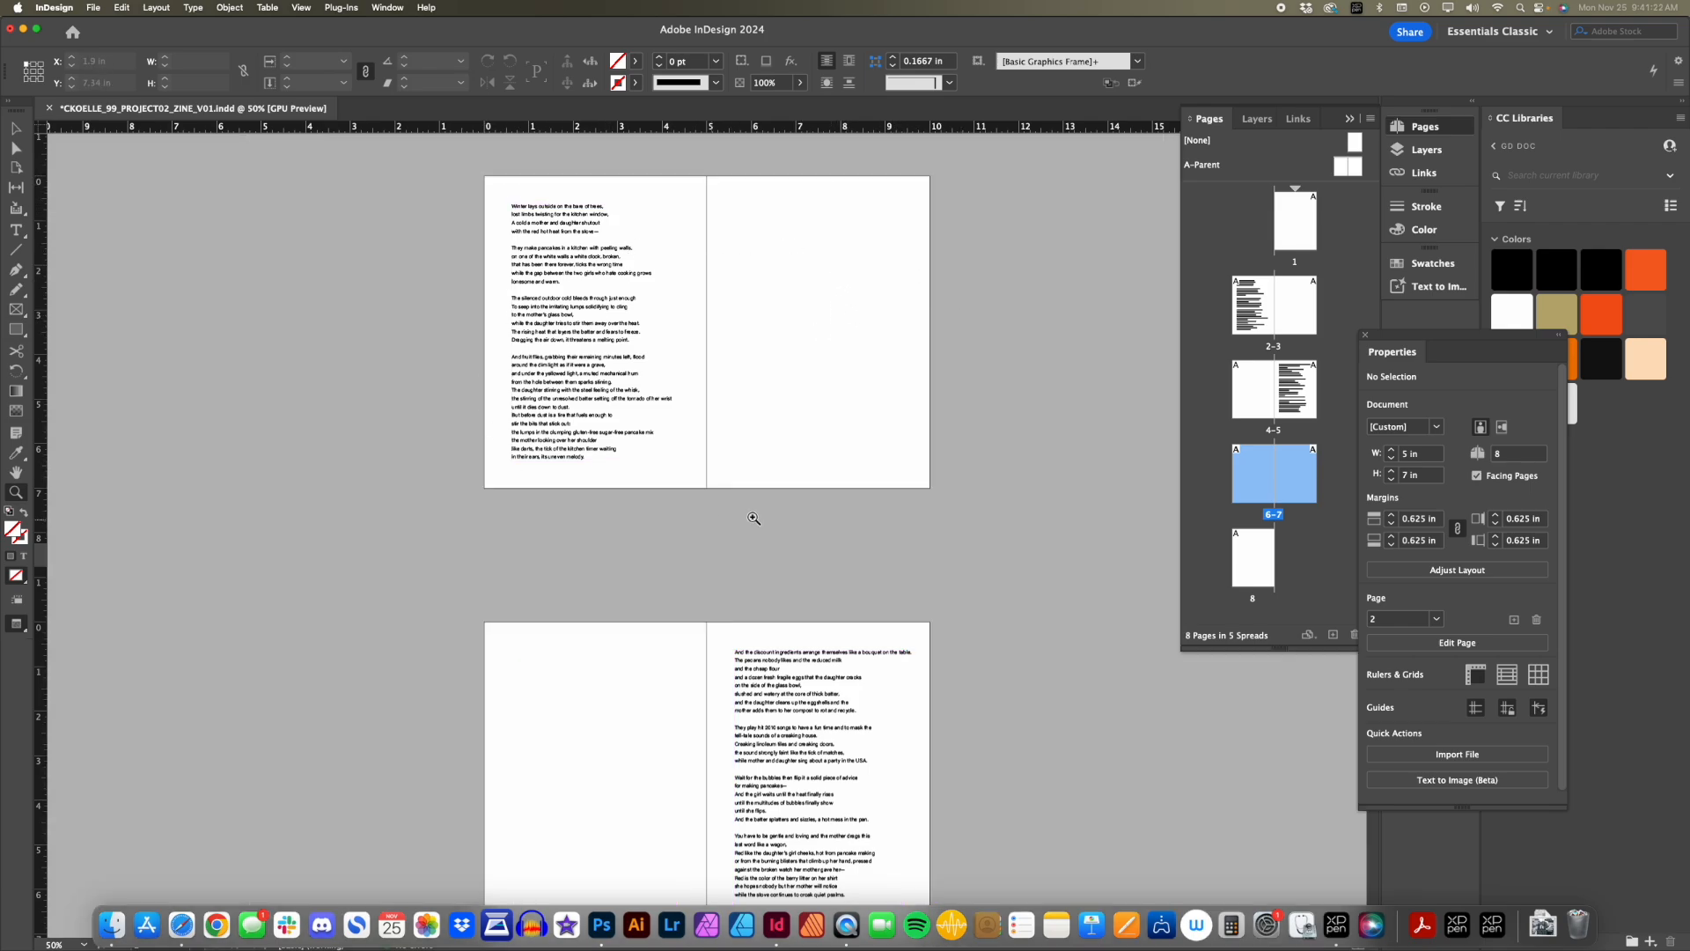
{"action": "scroll", "coordinate": [751, 518], "scroll_direction": "up", "scroll_amount": 5}
{"action": "scroll", "coordinate": [751, 518], "scroll_direction": "down", "scroll_amount": 4}
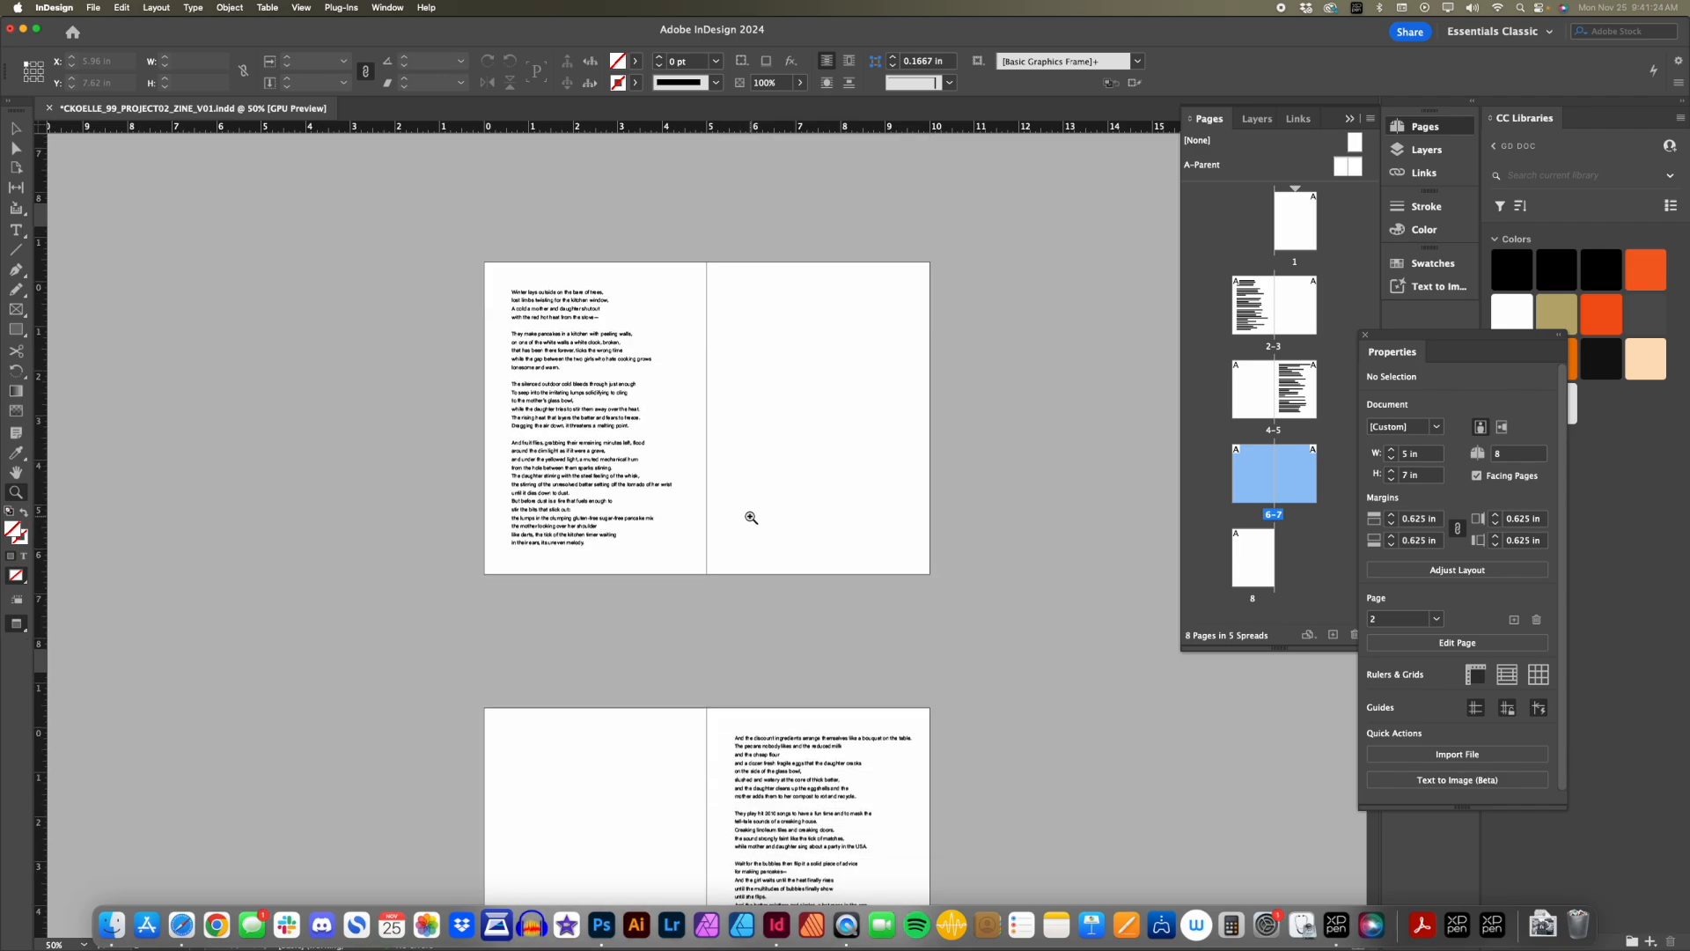
{"action": "scroll", "coordinate": [751, 518], "scroll_direction": "down", "scroll_amount": 5}
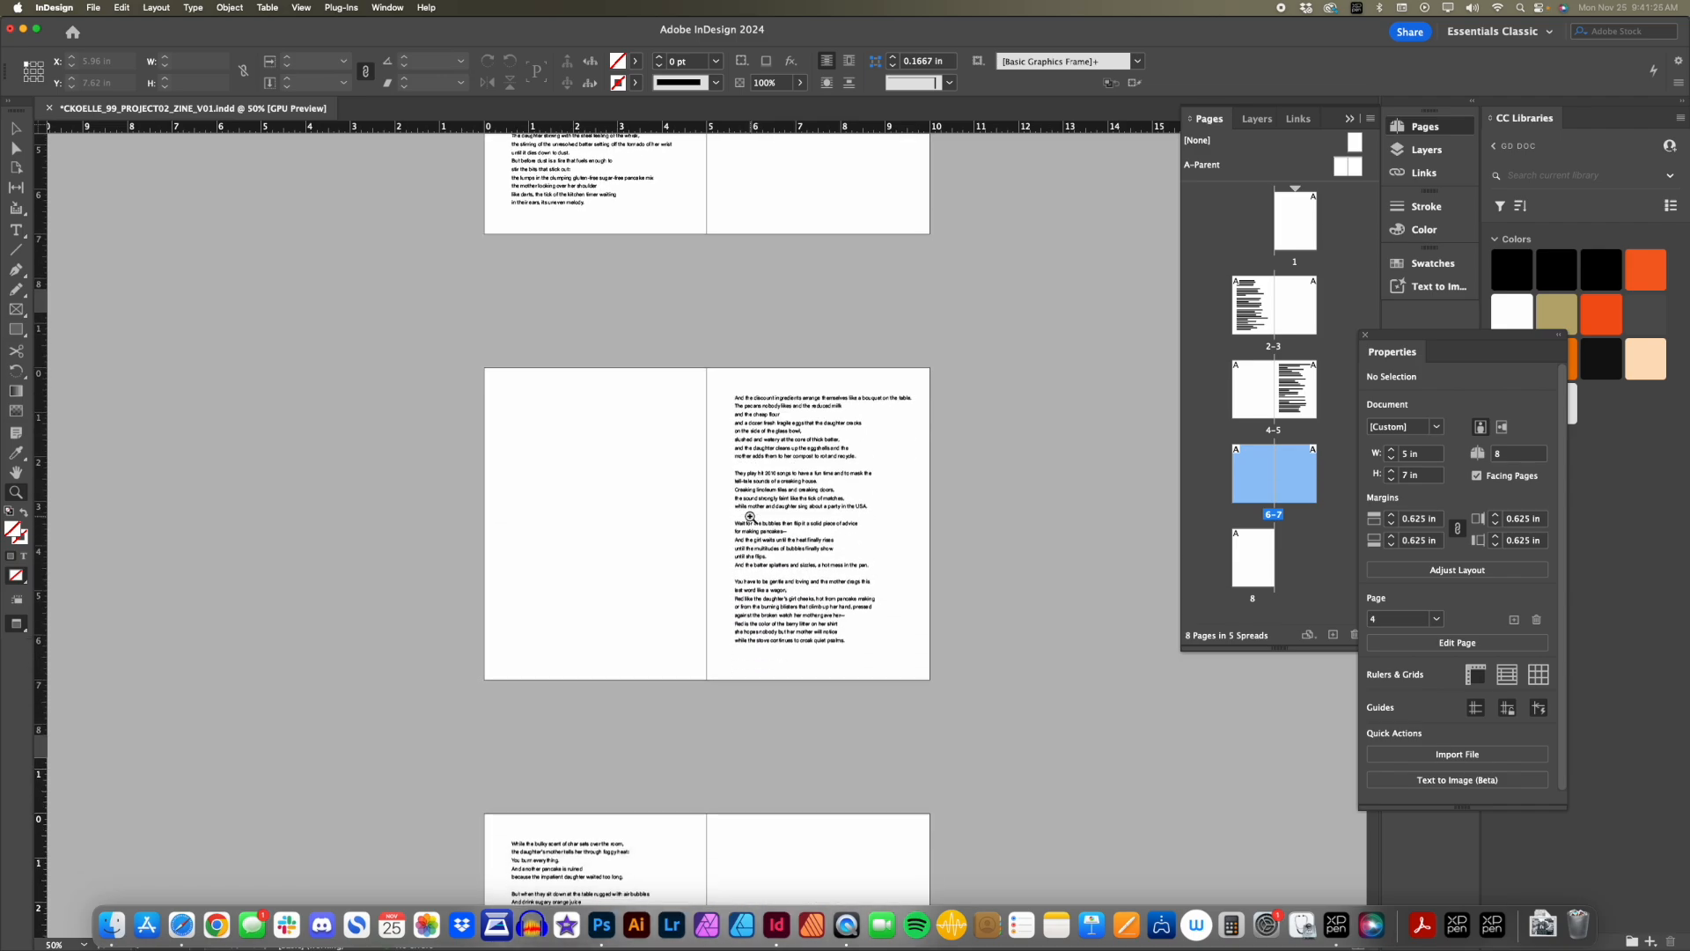
{"action": "scroll", "coordinate": [751, 517], "scroll_direction": "down", "scroll_amount": 3}
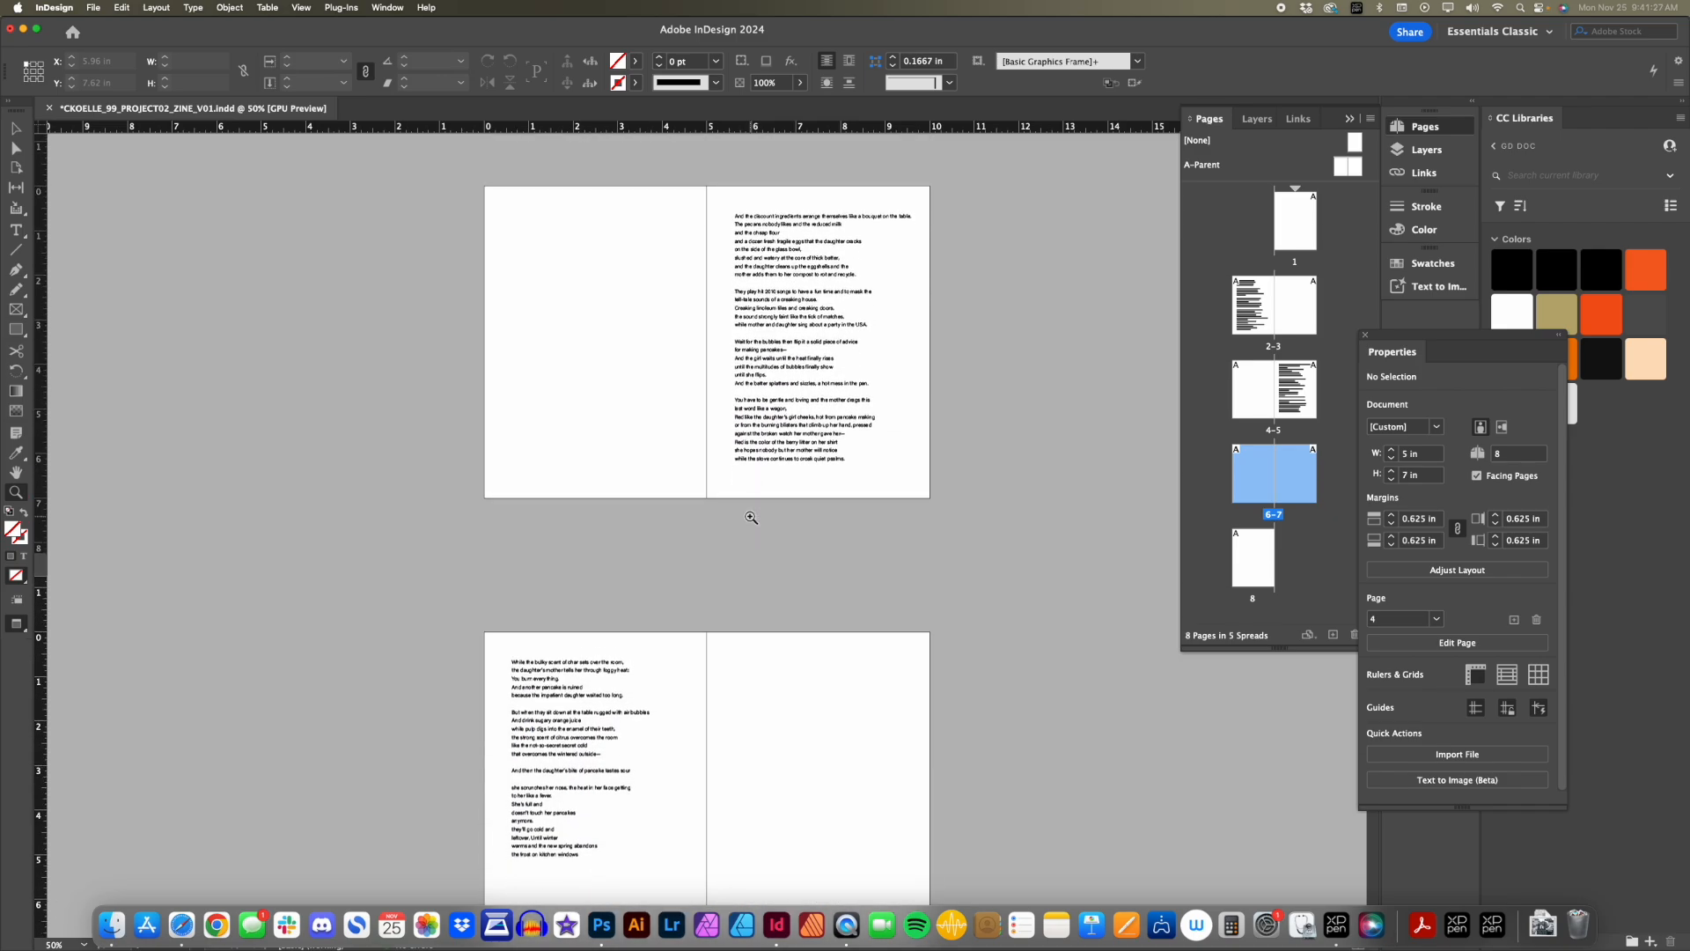
{"action": "scroll", "coordinate": [751, 517], "scroll_direction": "down", "scroll_amount": 2}
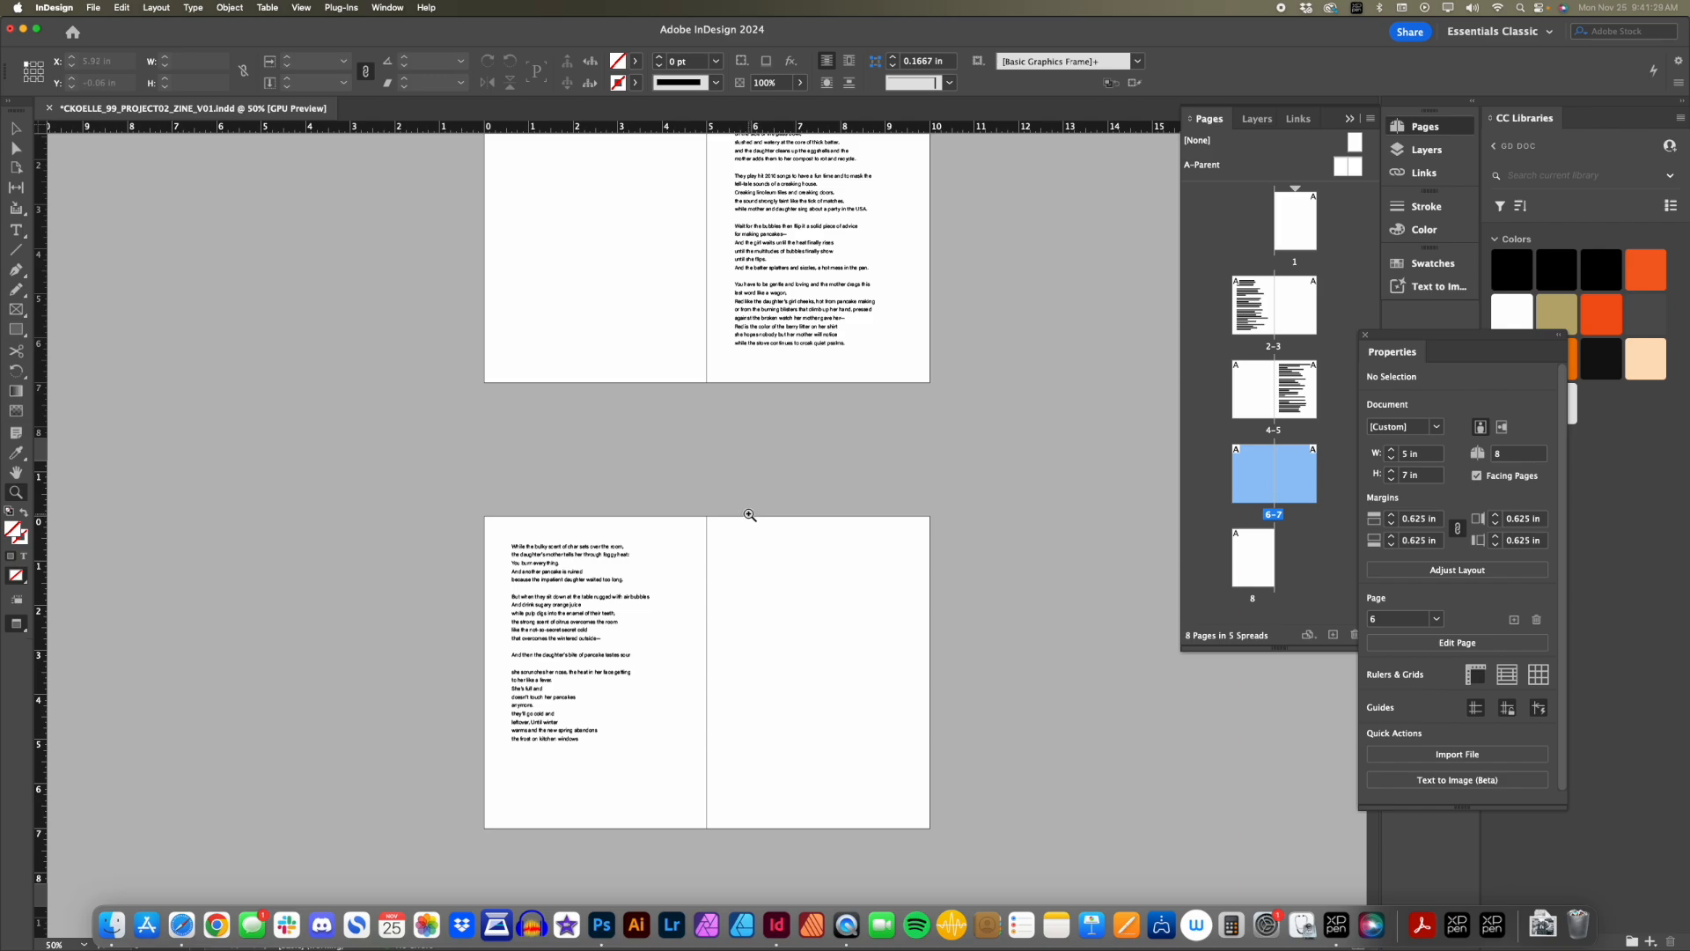
Check the page 4 to 7 spreads against the margins once more and save the zine document.
{"action": "scroll", "coordinate": [750, 515], "scroll_direction": "up", "scroll_amount": 1}
{"action": "key", "text": "super+minus"}
{"action": "left_click_drag", "start_coordinate": [726, 478], "coordinate": [713, 517]}
{"action": "key", "text": "w"}
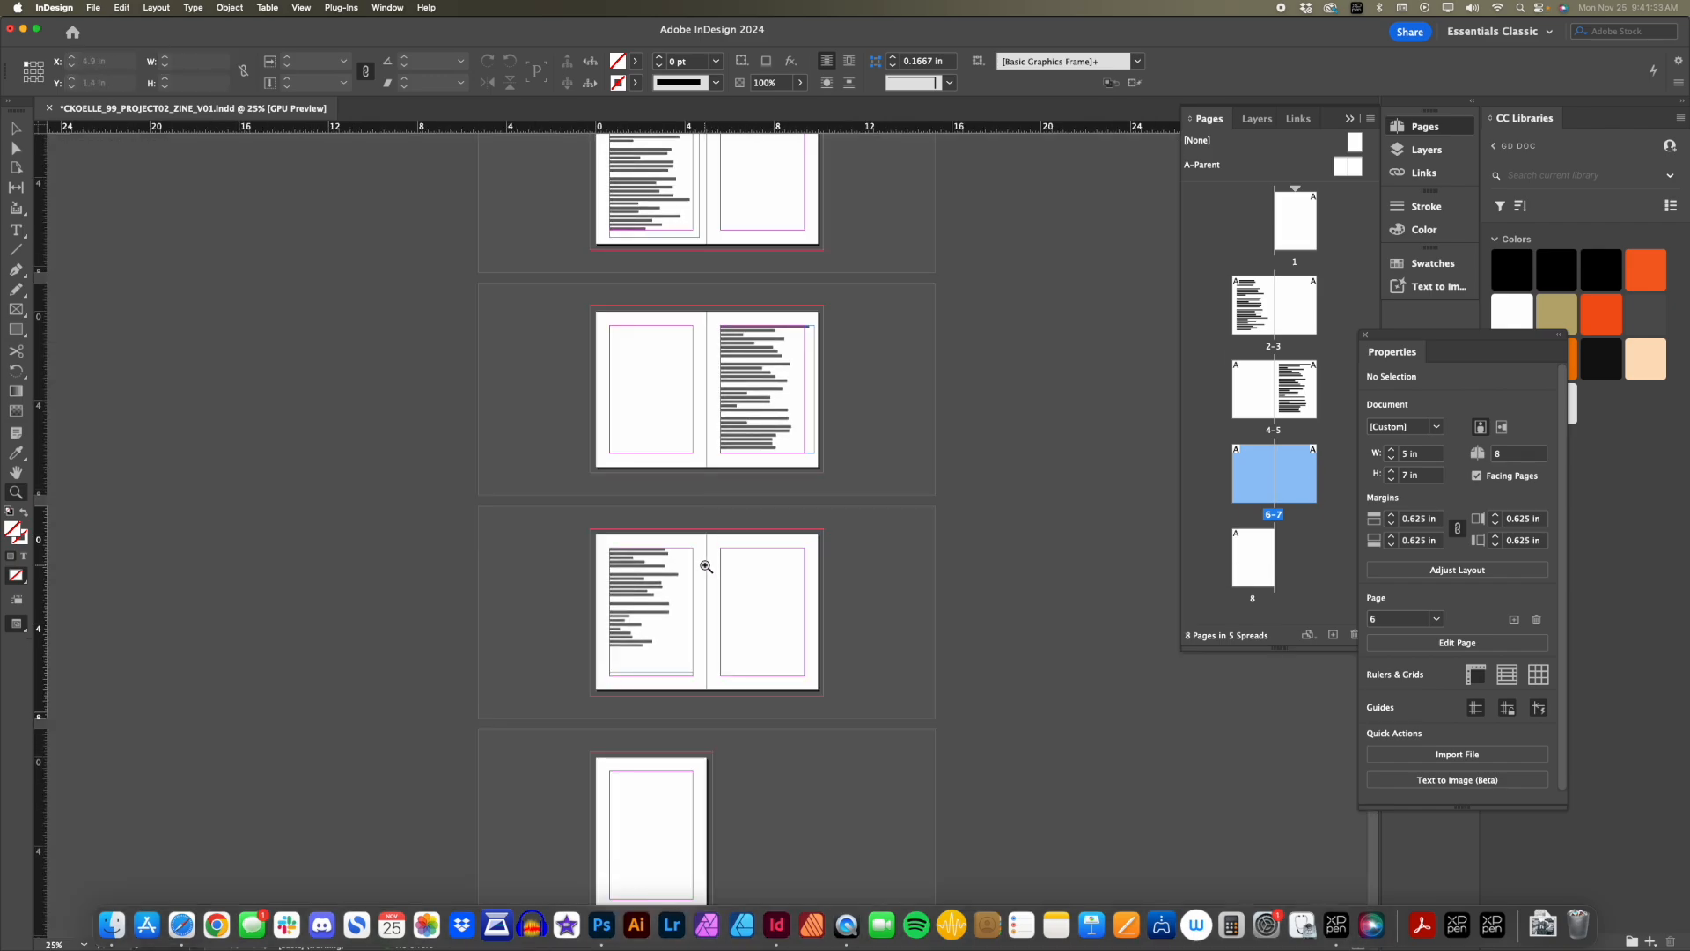
{"action": "left_click", "coordinate": [706, 566]}
{"action": "key", "text": "w"}
{"action": "scroll", "coordinate": [692, 496], "scroll_direction": "up", "scroll_amount": 2}
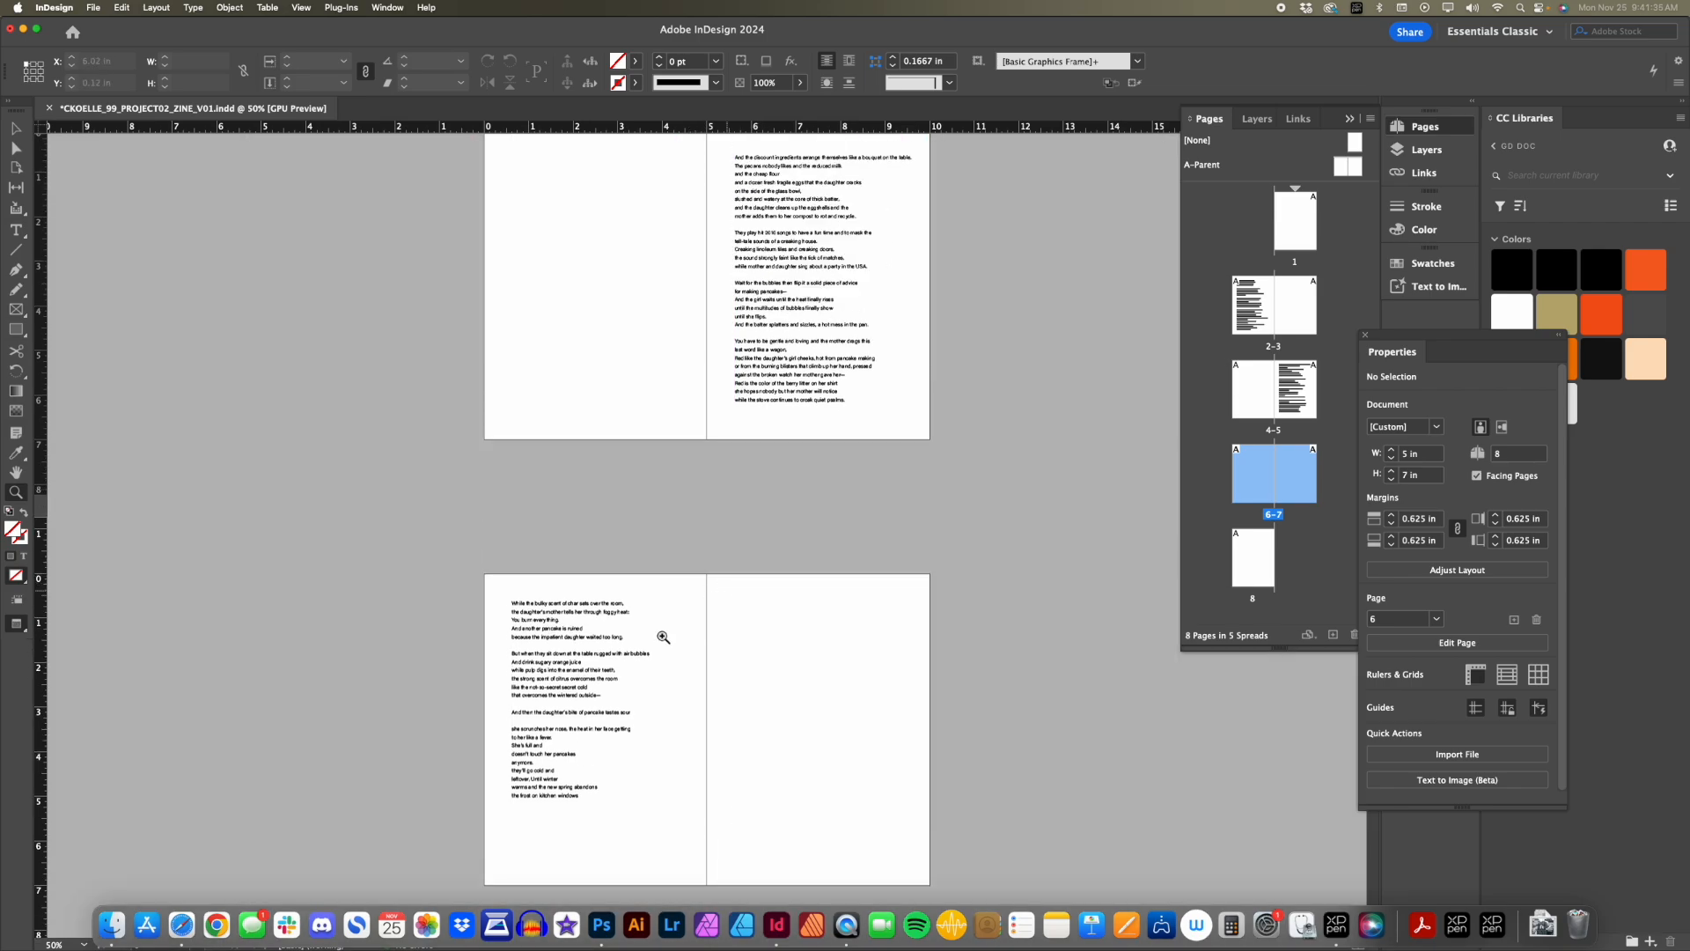
{"action": "scroll", "coordinate": [658, 647], "scroll_direction": "up", "scroll_amount": 3}
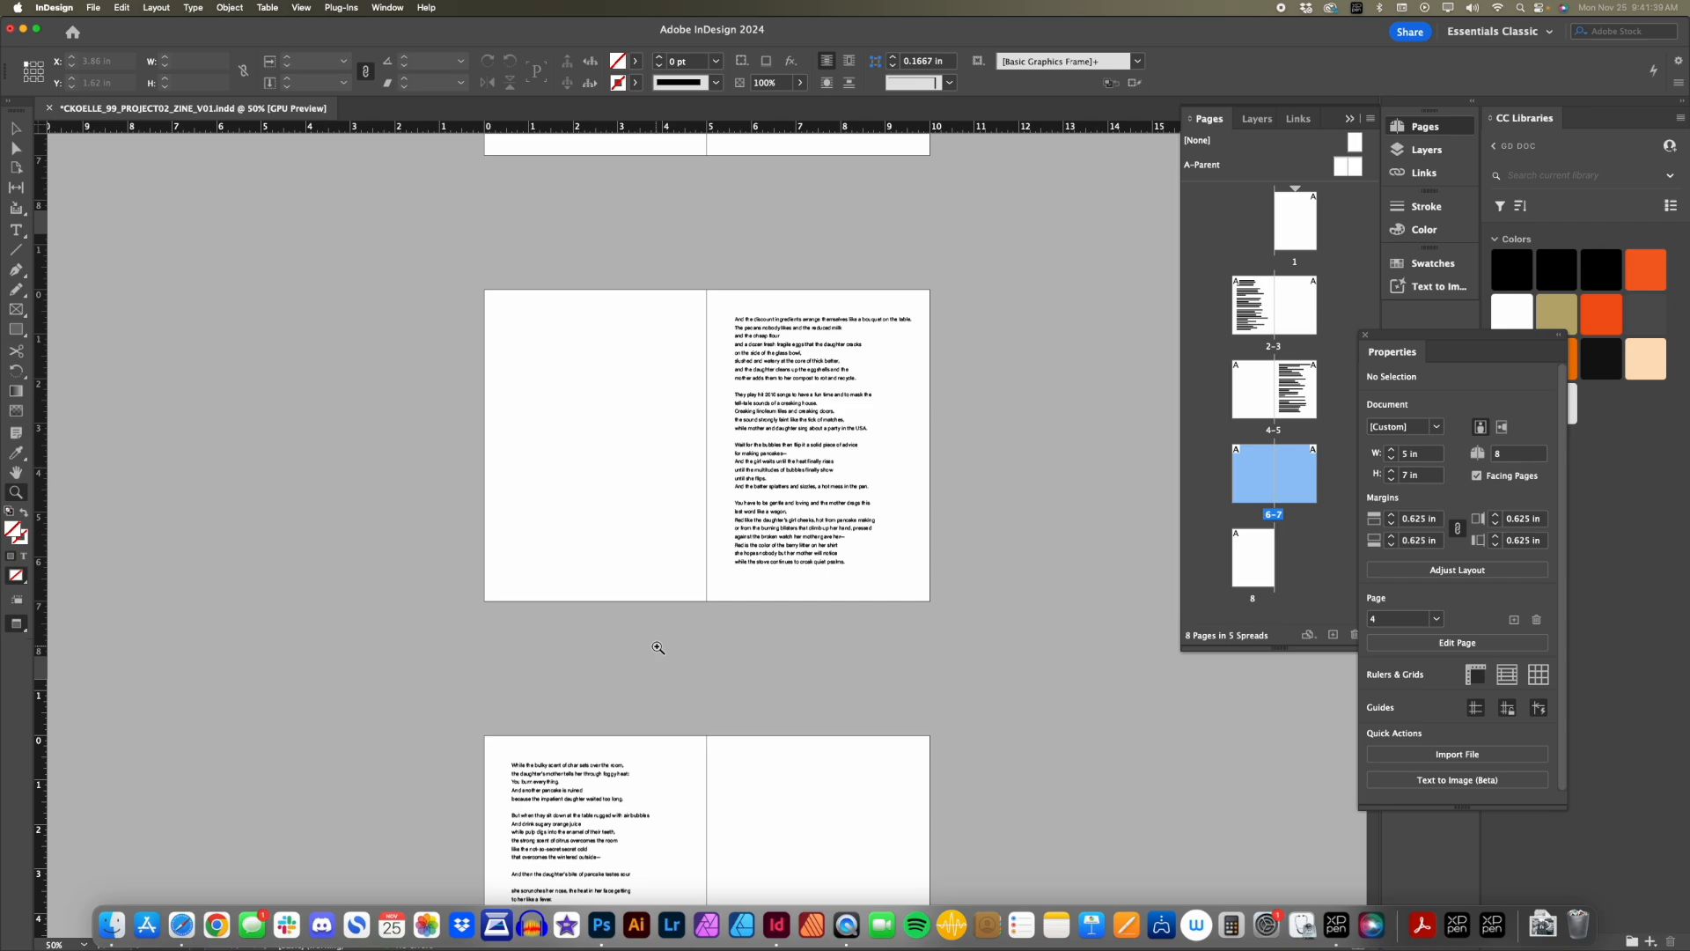
{"action": "key", "text": "super+s"}
Move the page 5 text frame onto page 3, aligned with the inner and top margins at X 5.625 in, Y 0.625 in.
{"action": "scroll", "coordinate": [682, 427], "scroll_direction": "up", "scroll_amount": 6}
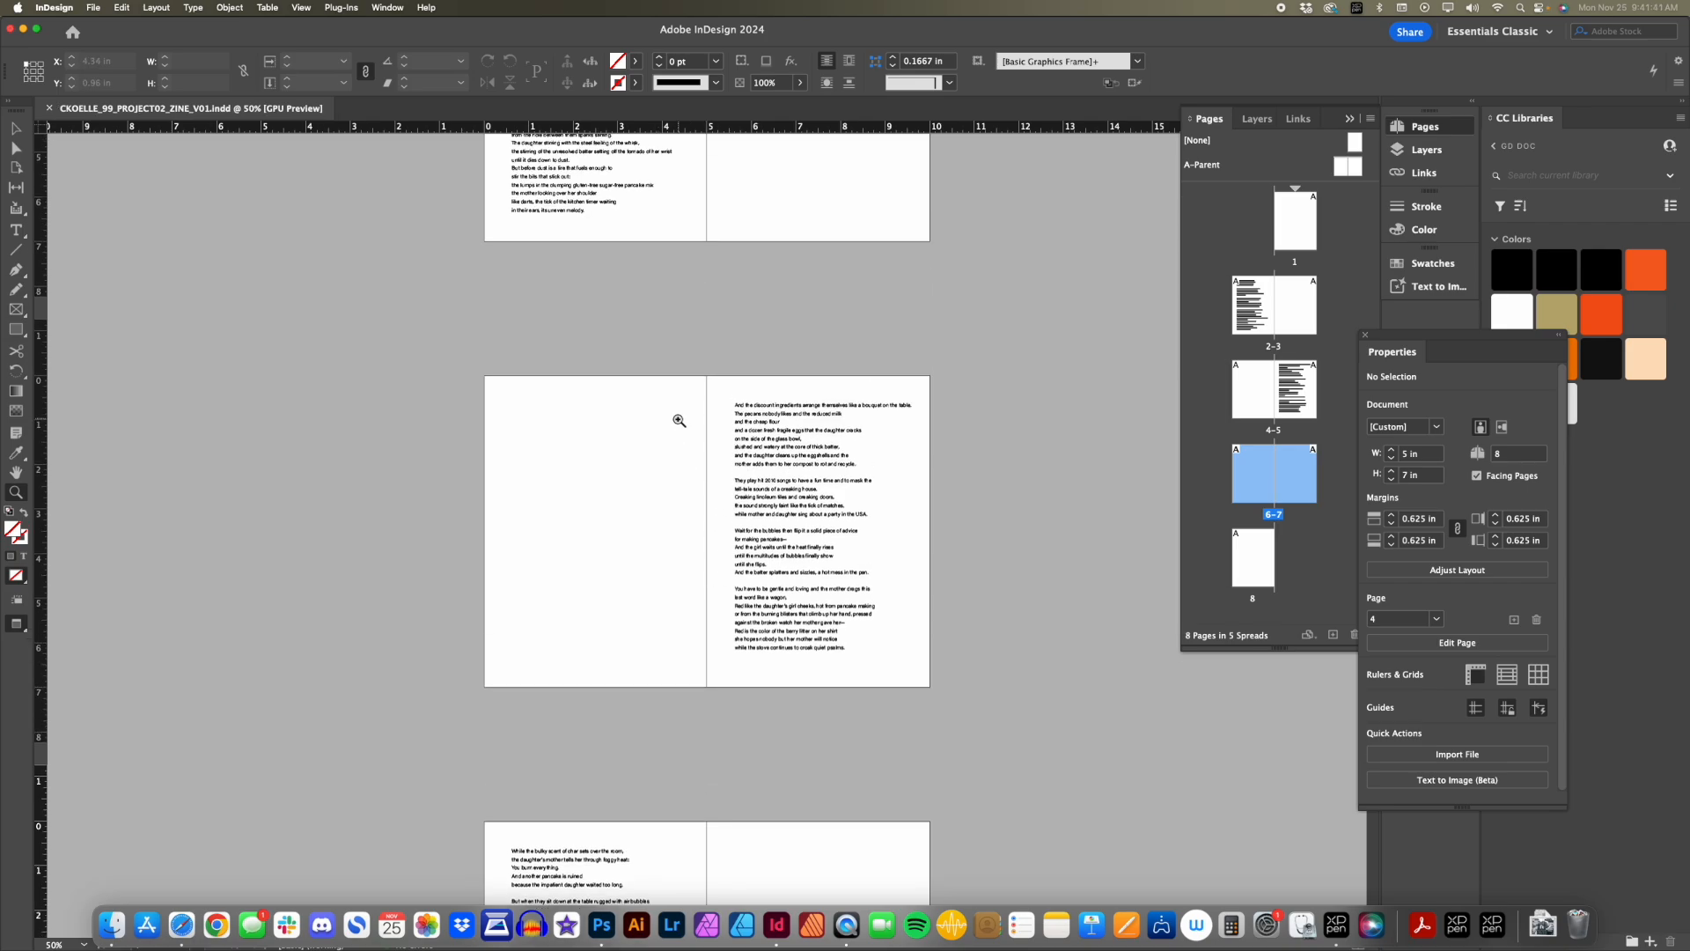
{"action": "scroll", "coordinate": [679, 428], "scroll_direction": "up", "scroll_amount": 1}
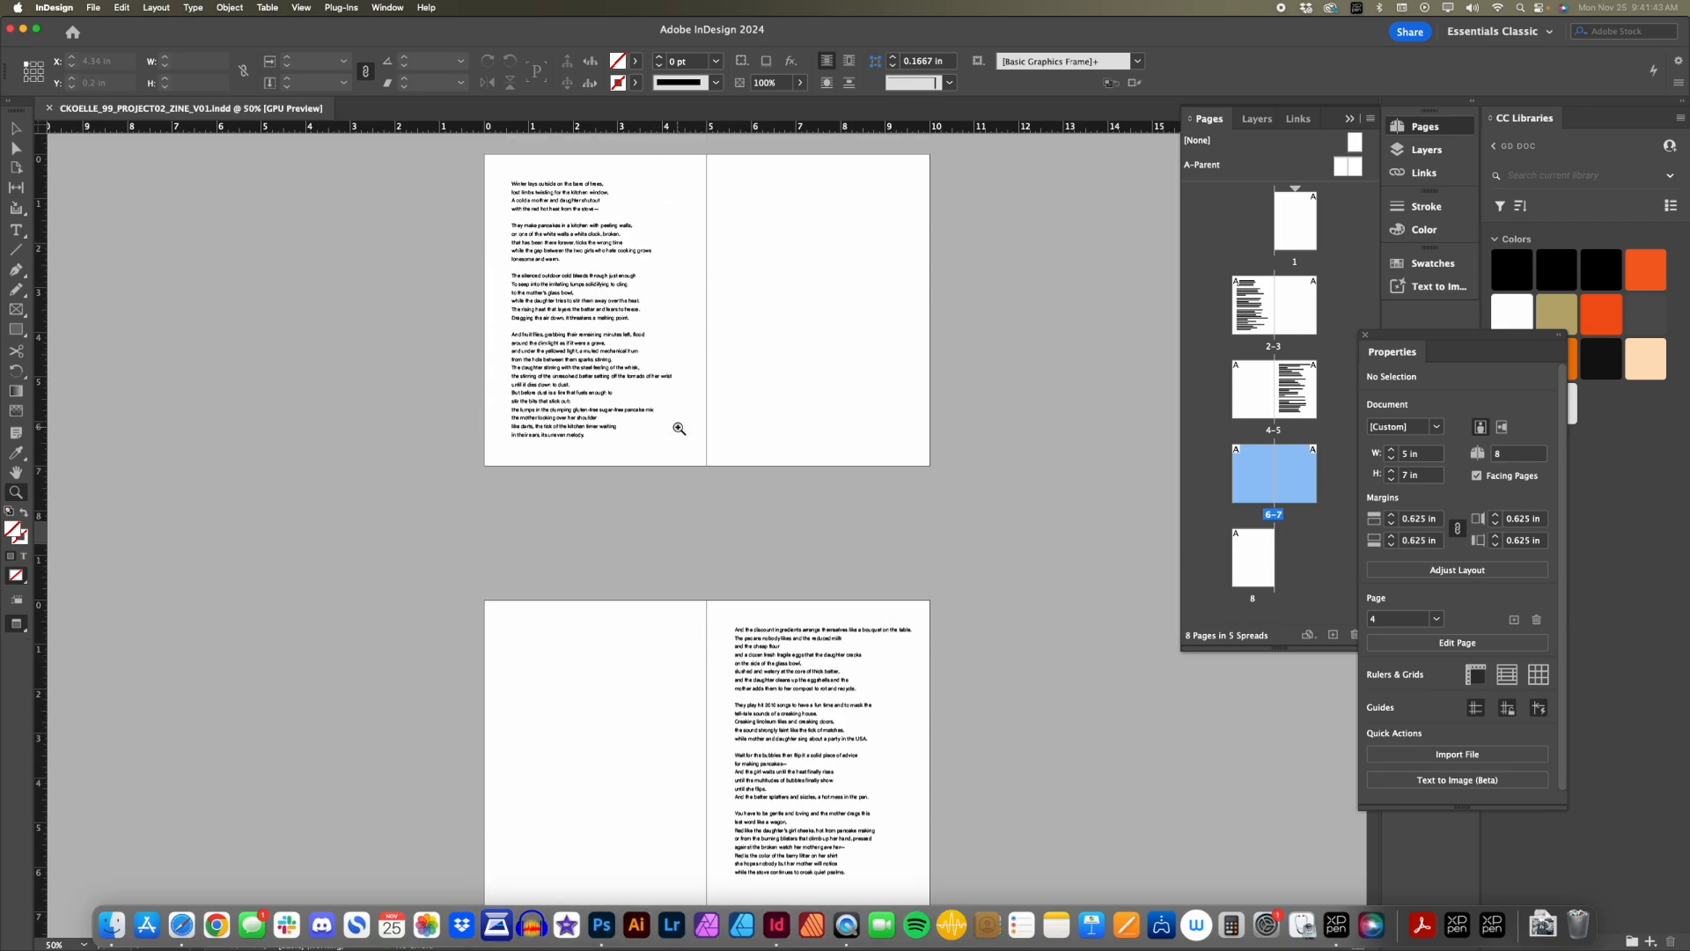
{"action": "scroll", "coordinate": [679, 428], "scroll_direction": "down", "scroll_amount": 6}
{"action": "scroll", "coordinate": [678, 433], "scroll_direction": "up", "scroll_amount": 8}
{"action": "key", "text": "v"}
{"action": "left_click", "coordinate": [566, 431]}
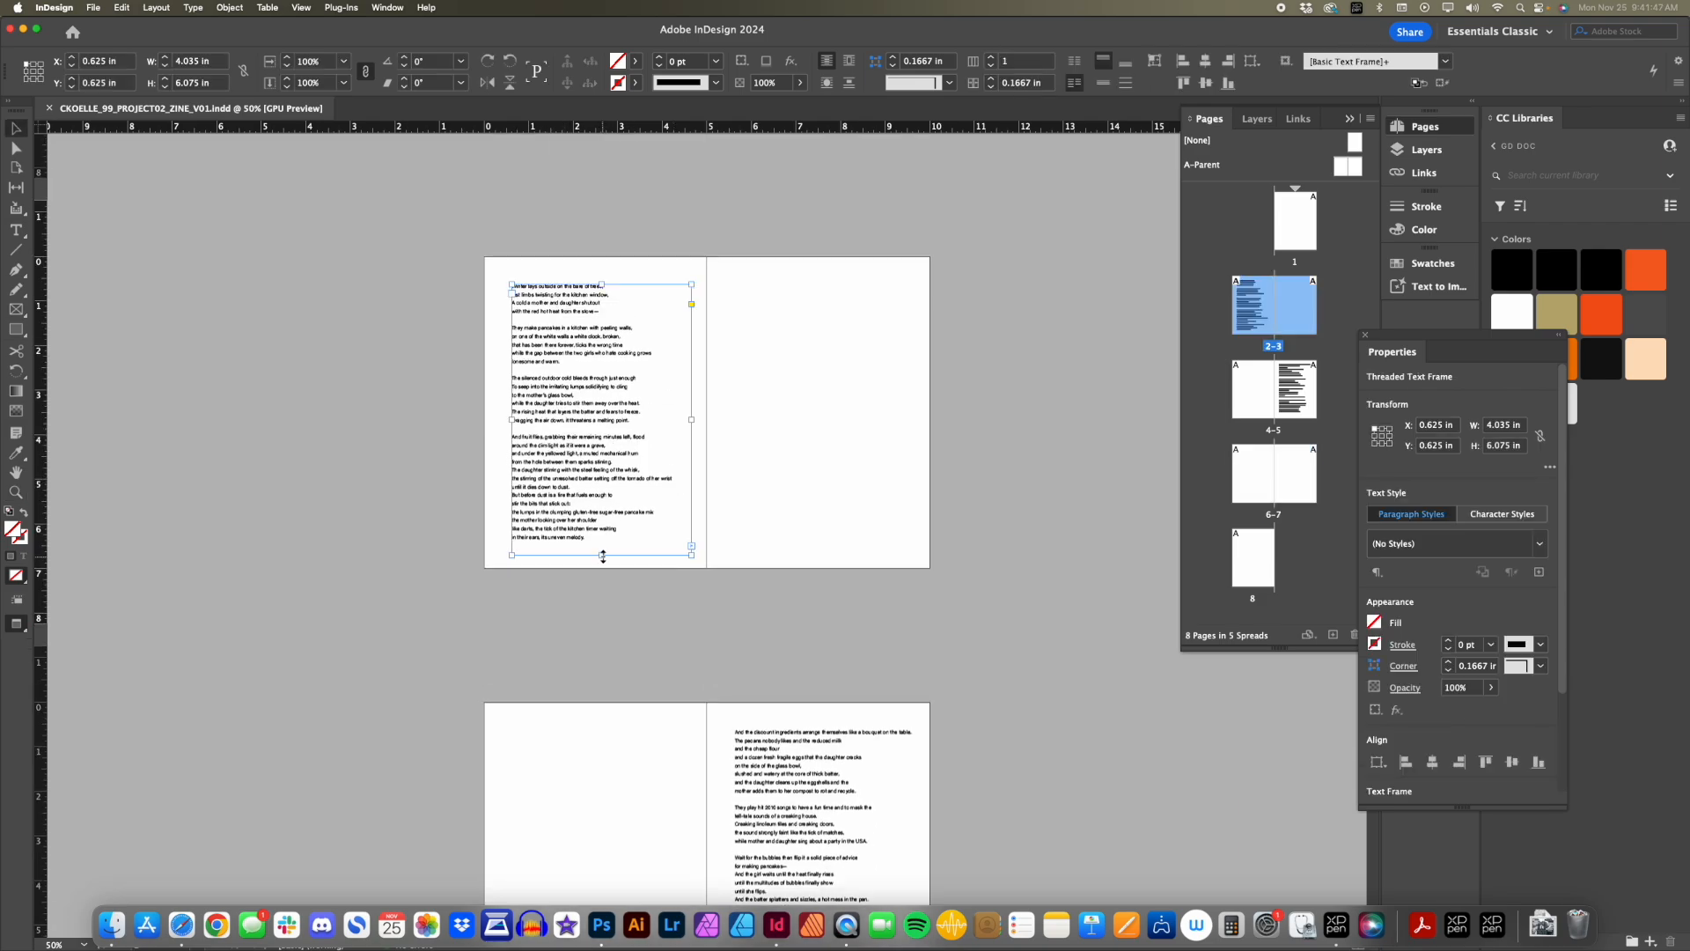
{"action": "left_click_drag", "start_coordinate": [786, 798], "coordinate": [778, 352]}
{"action": "left_click_drag", "start_coordinate": [810, 437], "coordinate": [803, 412]}
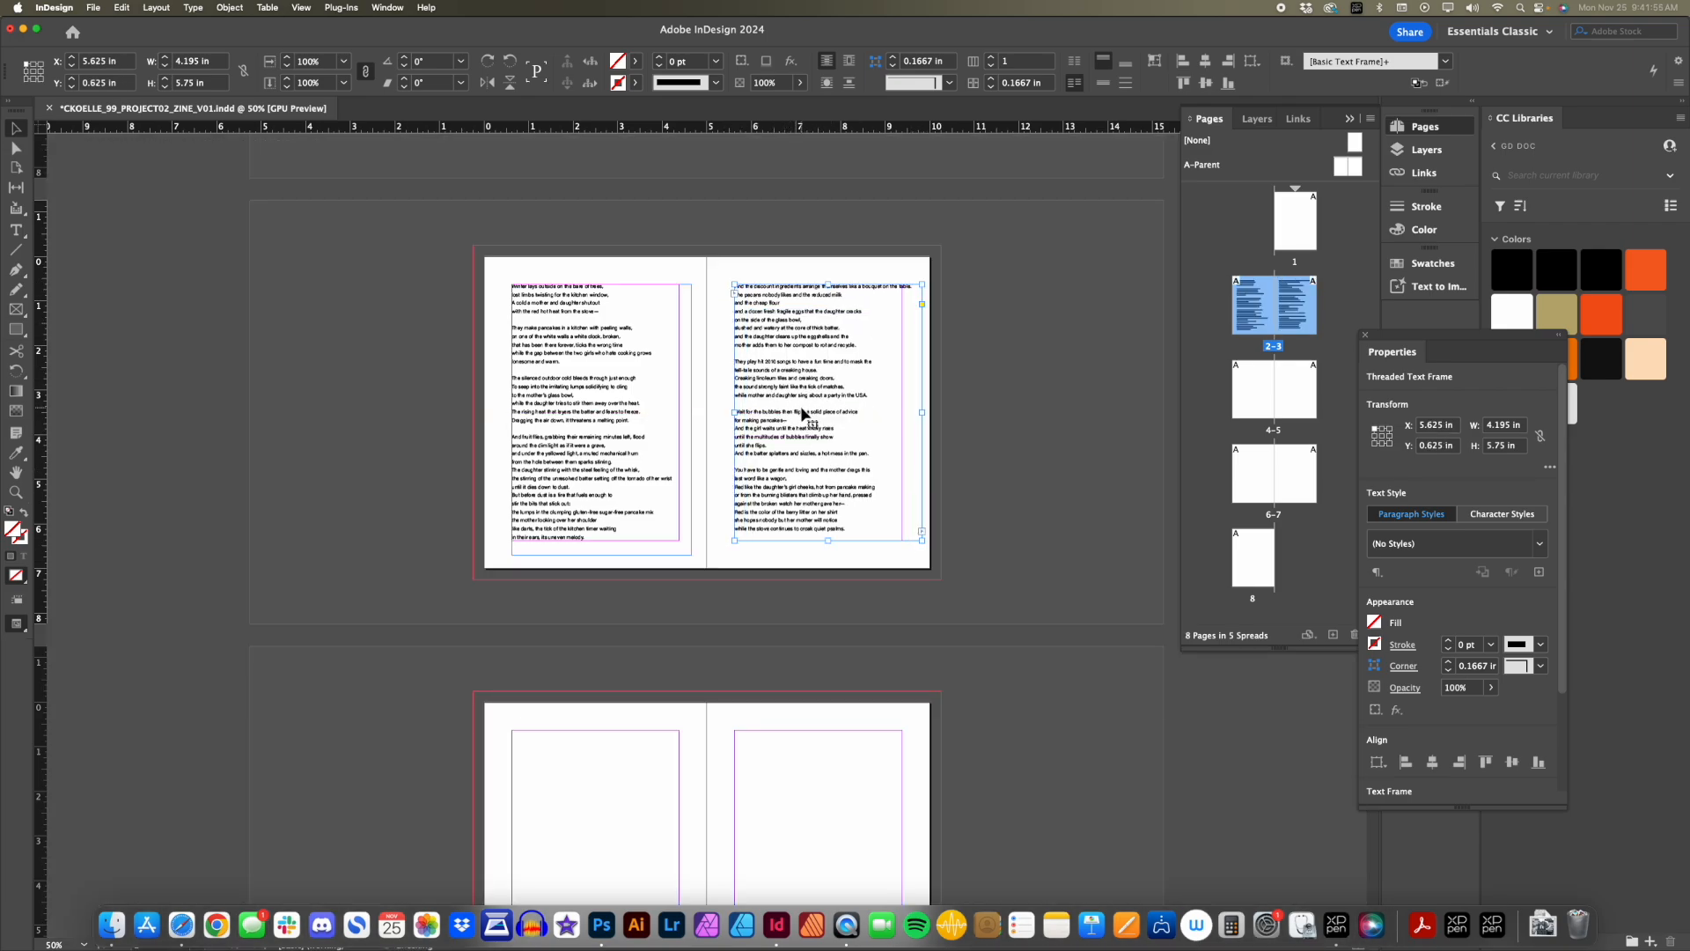
Reduce the page 3 text frame to its first stanza, 1.575 in high, set against the bottom margin at Y 4.8 in, and preview the spread.
{"action": "left_click_drag", "start_coordinate": [826, 540], "coordinate": [798, 498]}
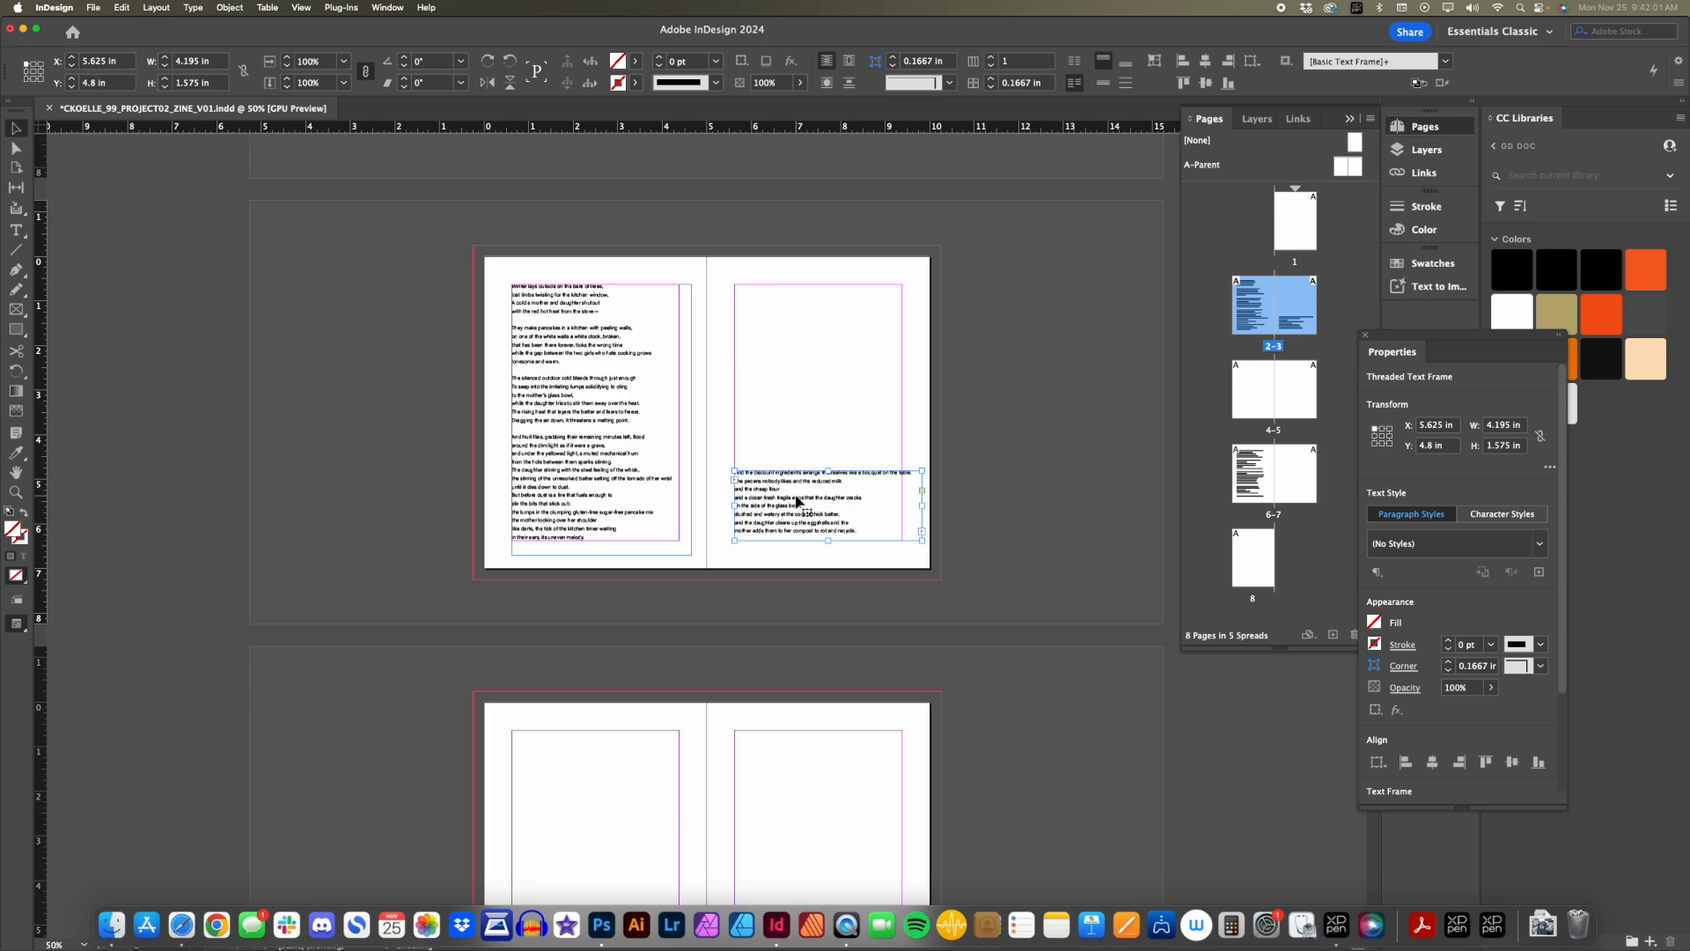
{"action": "key", "text": "w"}
{"action": "left_click_drag", "start_coordinate": [771, 709], "coordinate": [768, 650]}
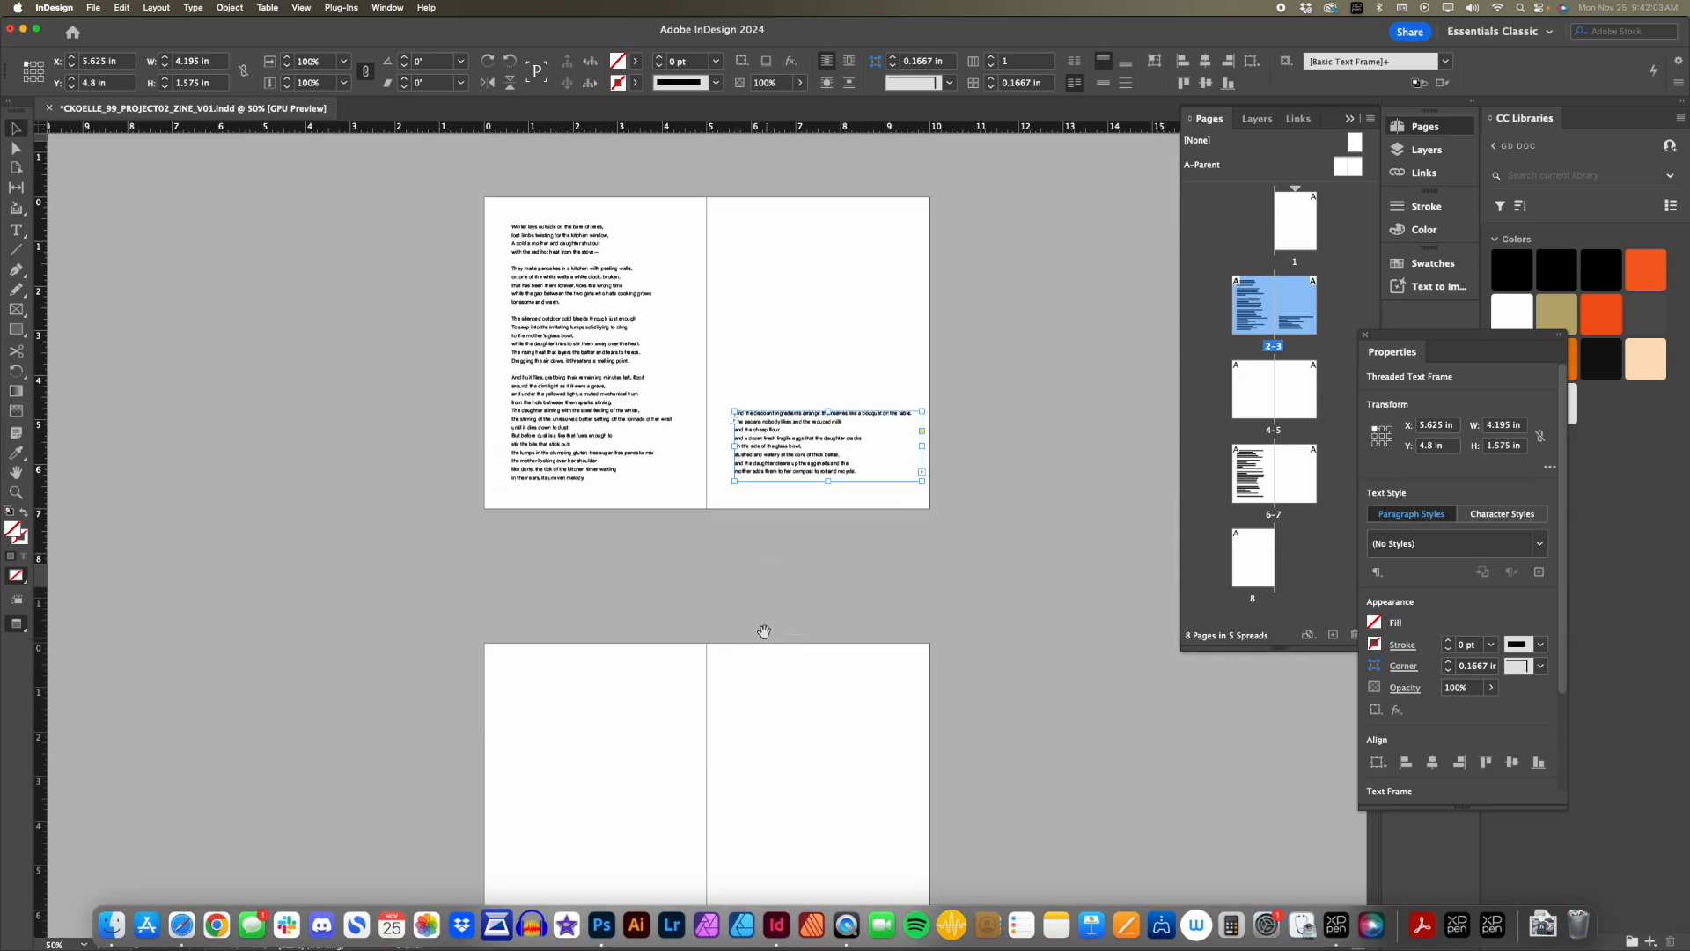
Try to extend the page 6 text frame below the bottom margin, and undo the resize.
{"action": "left_click", "coordinate": [392, 294]}
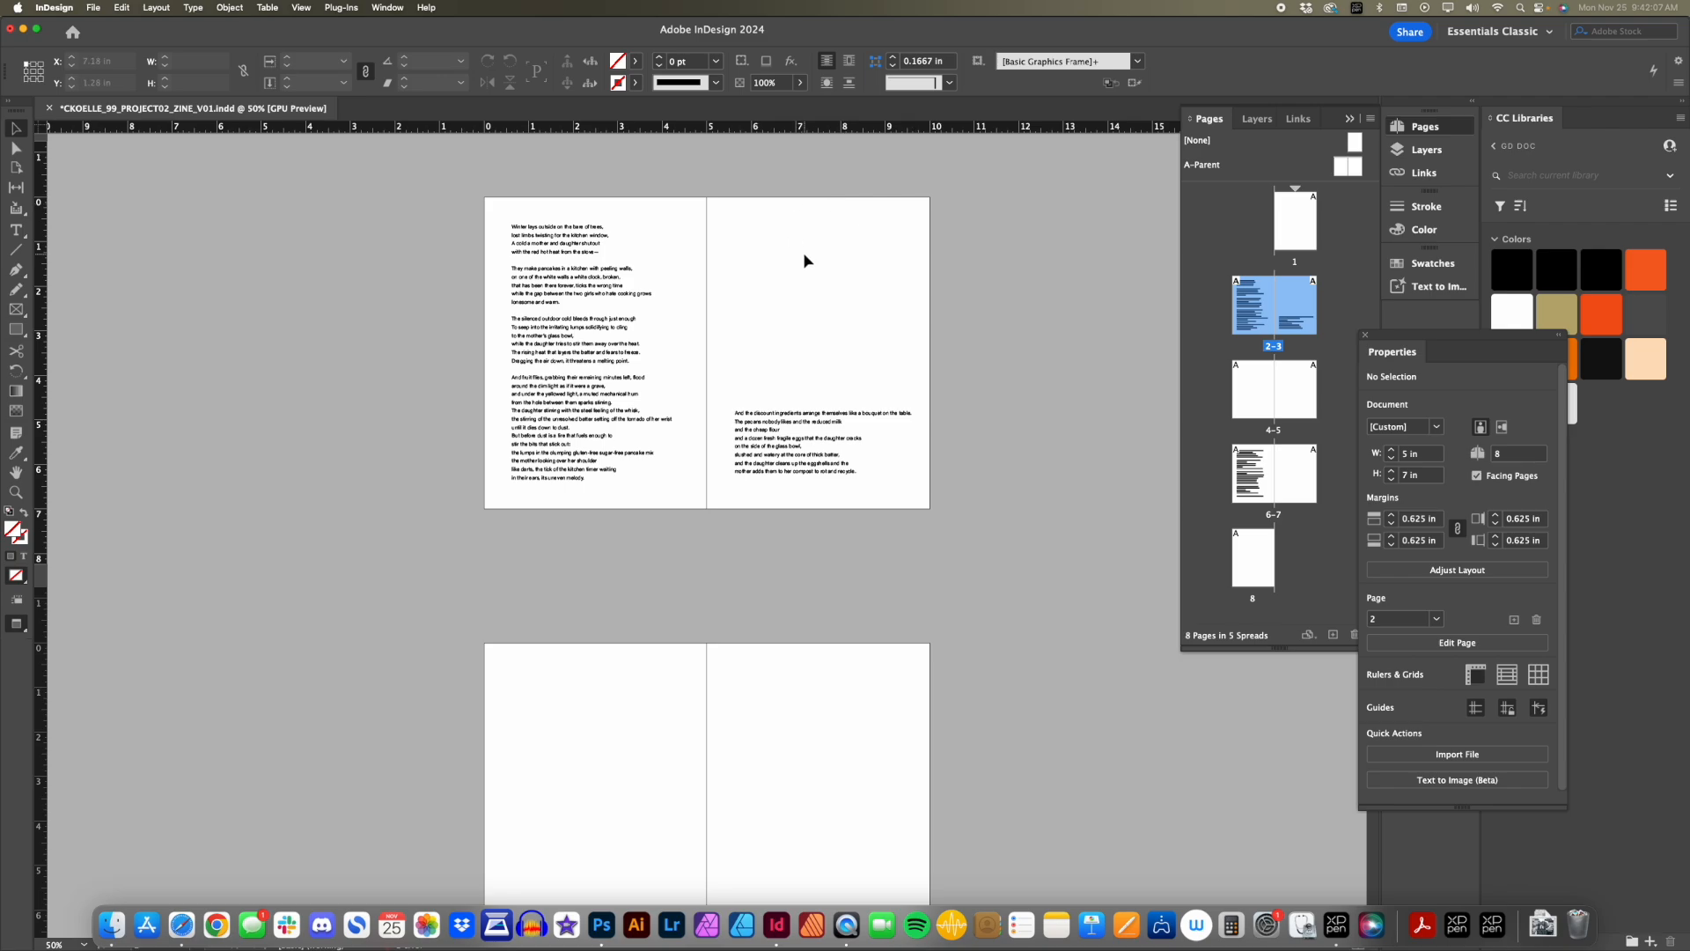
{"action": "scroll", "coordinate": [809, 507], "scroll_direction": "down", "scroll_amount": 5}
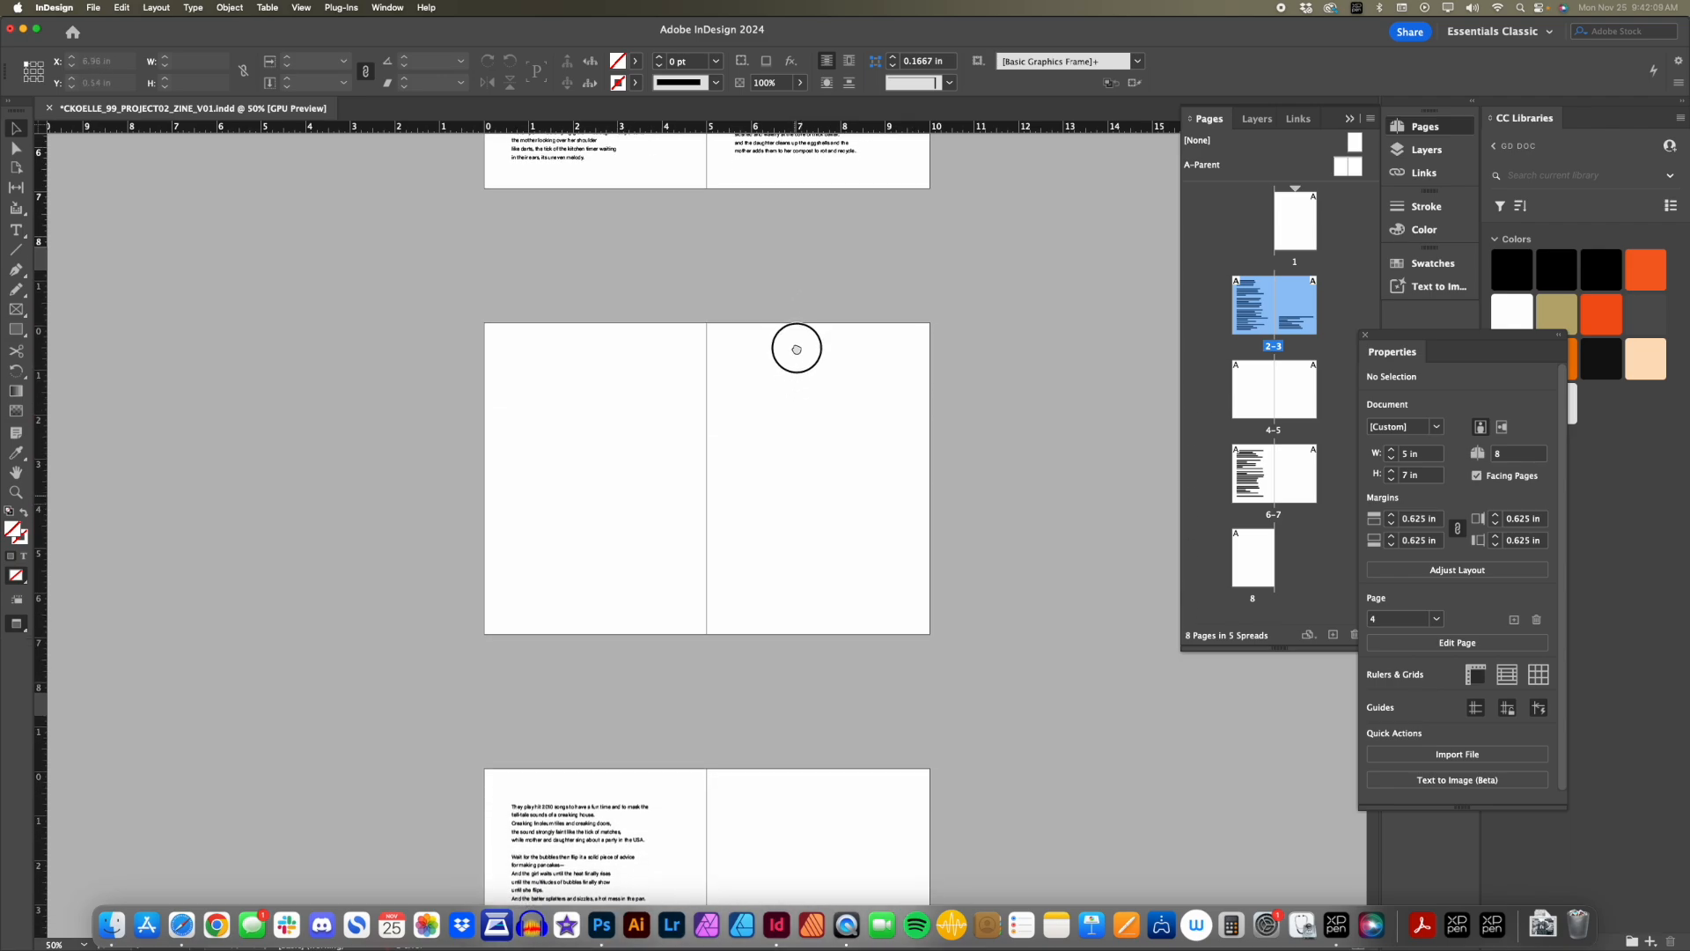
{"action": "scroll", "coordinate": [790, 465], "scroll_direction": "down", "scroll_amount": 2}
{"action": "left_click", "coordinate": [604, 728]}
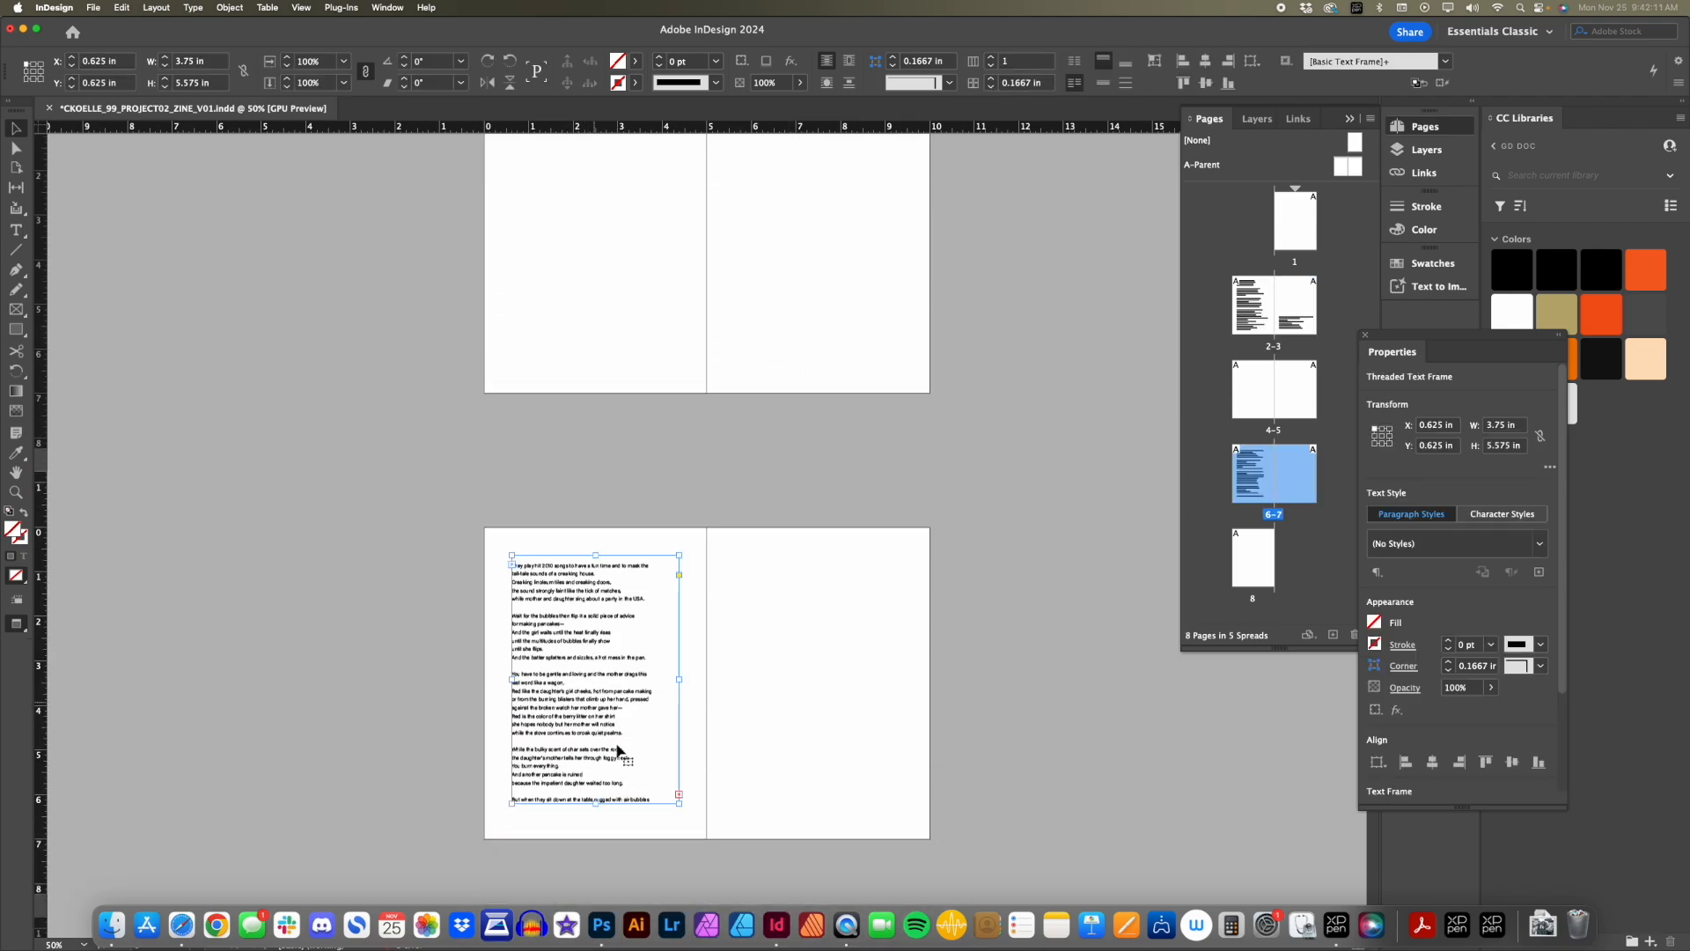
{"action": "left_click_drag", "start_coordinate": [679, 804], "coordinate": [683, 845]}
{"action": "key", "text": "cmd+z"}
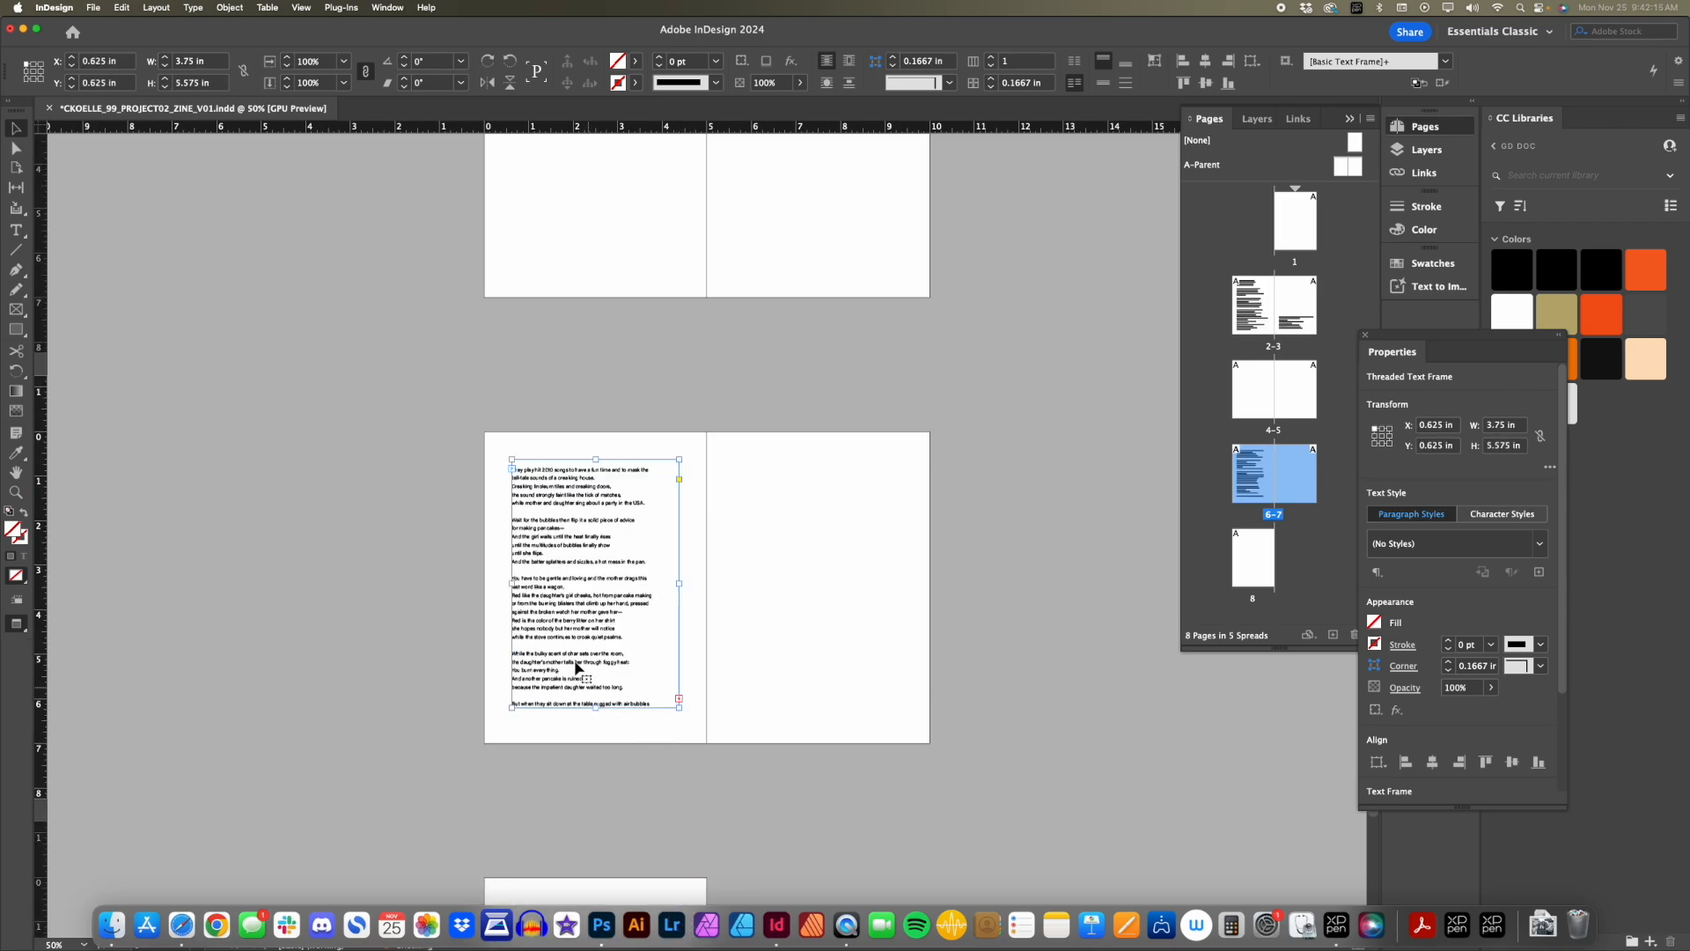
Move the page 6 text frame onto page 4 at X 0.625 in, Y 0.625 in, and shorten it to 4.295 in, ending after the third stanza.
{"action": "scroll", "coordinate": [563, 792], "scroll_direction": "up", "scroll_amount": 5}
{"action": "scroll", "coordinate": [761, 352], "scroll_direction": "up", "scroll_amount": 3}
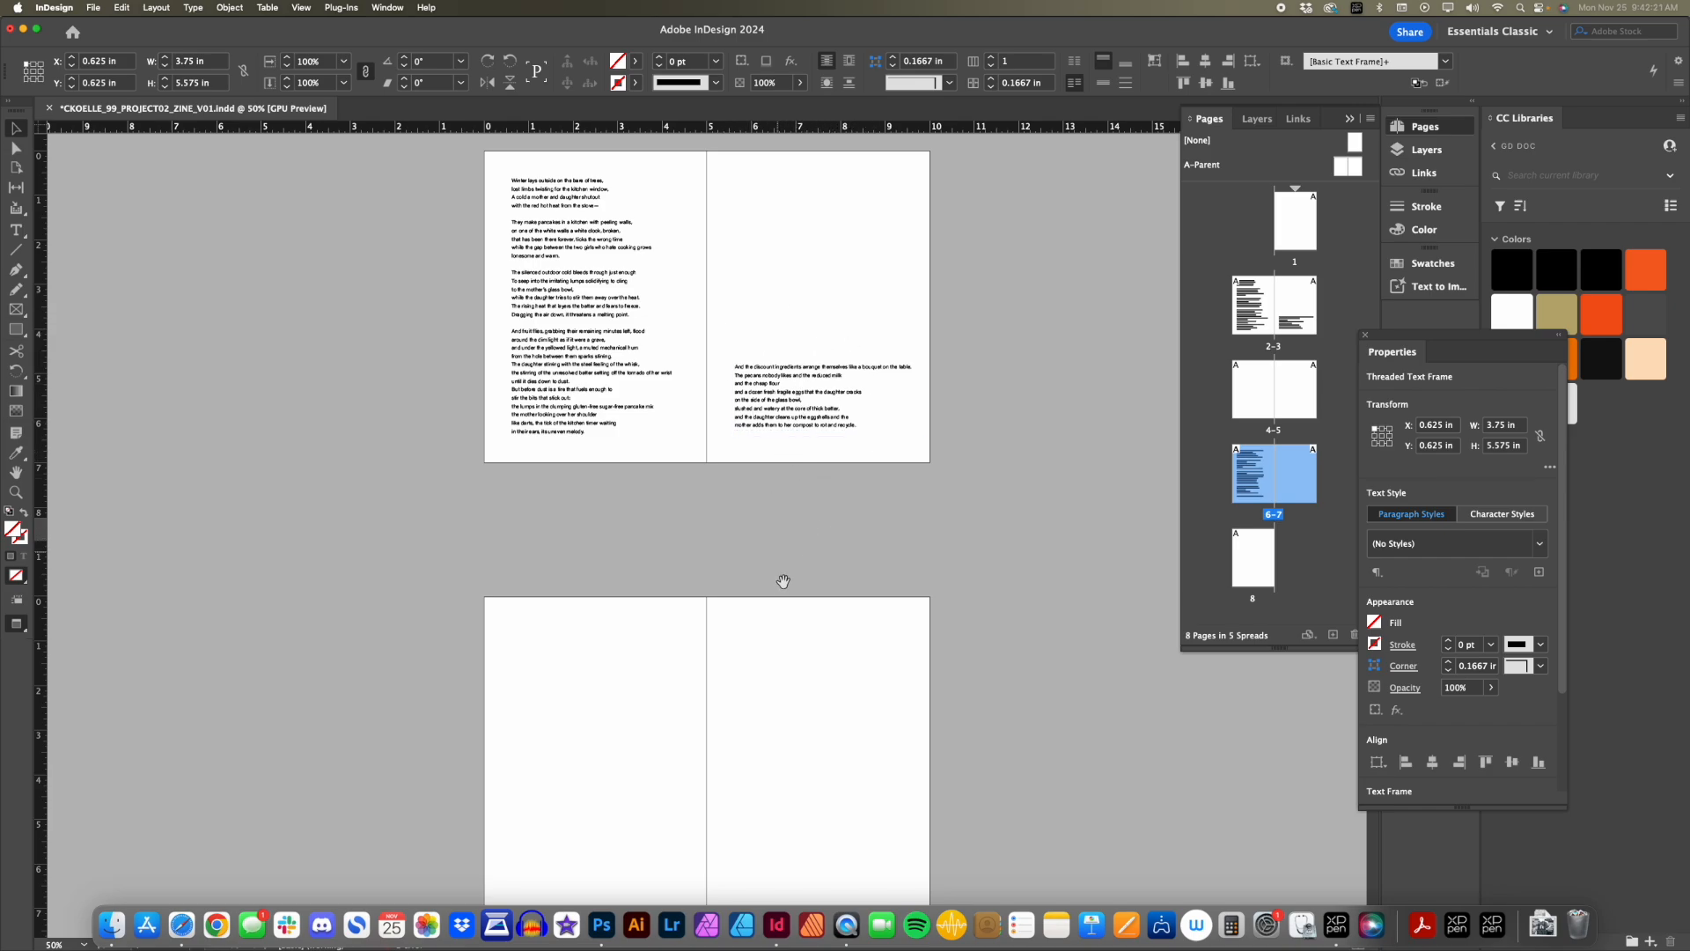
{"action": "scroll", "coordinate": [773, 425], "scroll_direction": "down", "scroll_amount": 5}
{"action": "scroll", "coordinate": [773, 425], "scroll_direction": "down", "scroll_amount": 2}
{"action": "left_click_drag", "start_coordinate": [650, 641], "coordinate": [647, 303]}
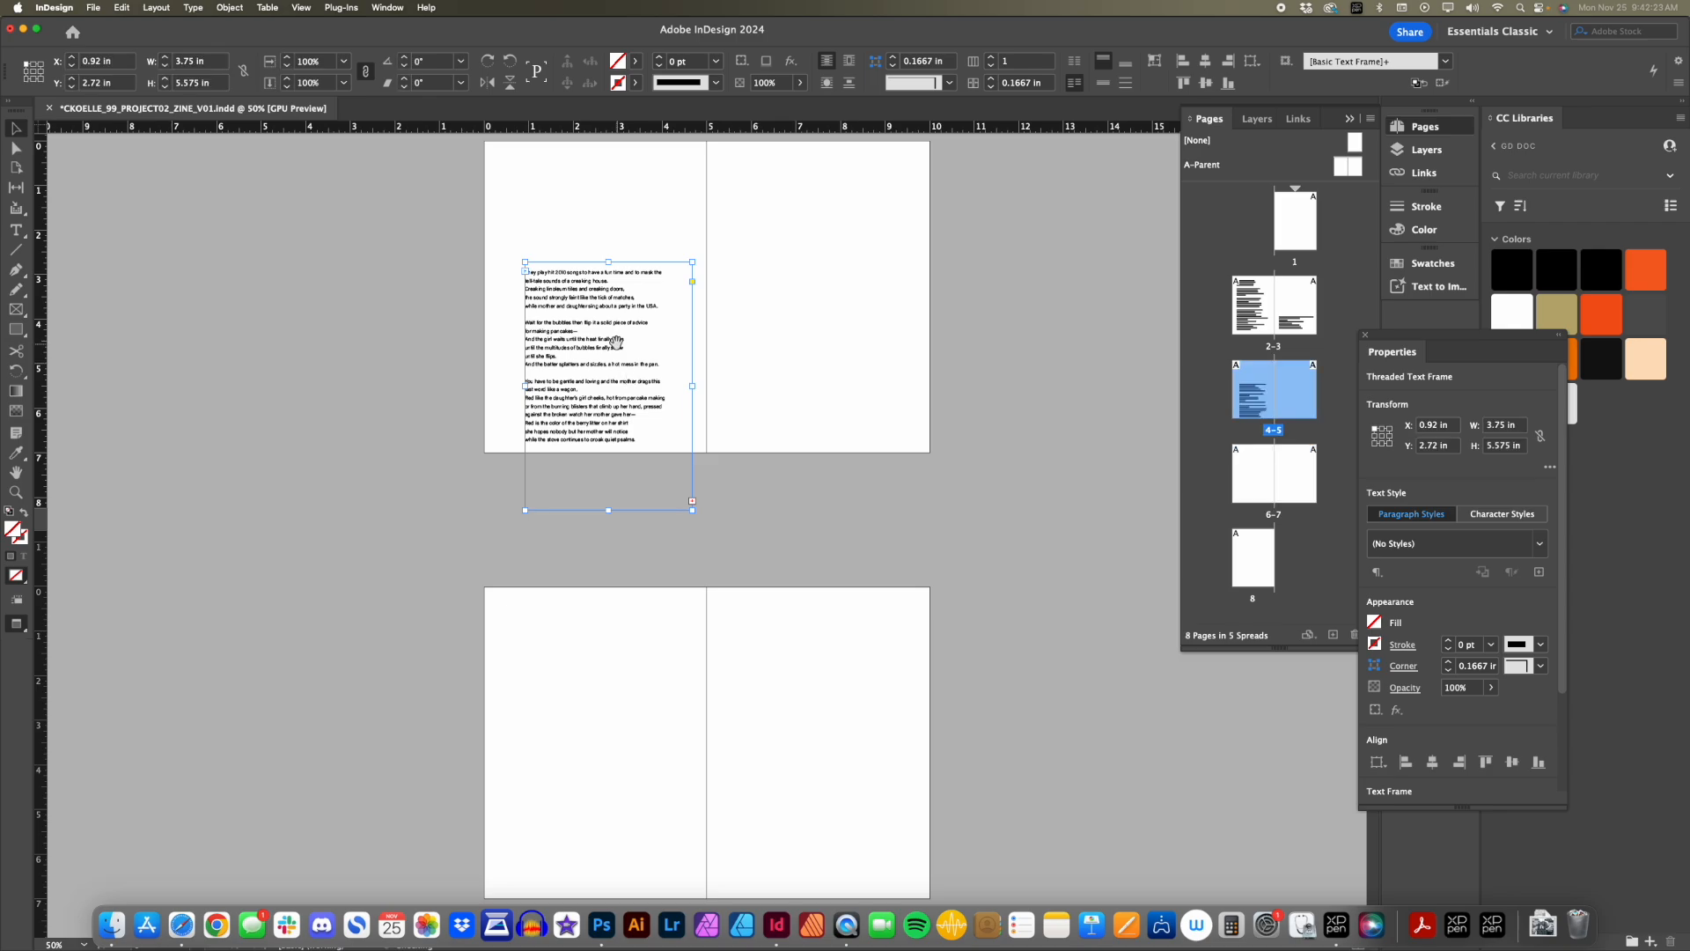
{"action": "scroll", "coordinate": [601, 619], "scroll_direction": "up", "scroll_amount": 3}
{"action": "left_click_drag", "start_coordinate": [602, 619], "coordinate": [575, 570]}
{"action": "left_click_drag", "start_coordinate": [599, 692], "coordinate": [597, 748]}
{"action": "left_click_drag", "start_coordinate": [601, 636], "coordinate": [602, 740]}
{"action": "left_click_drag", "start_coordinate": [612, 860], "coordinate": [668, 498]}
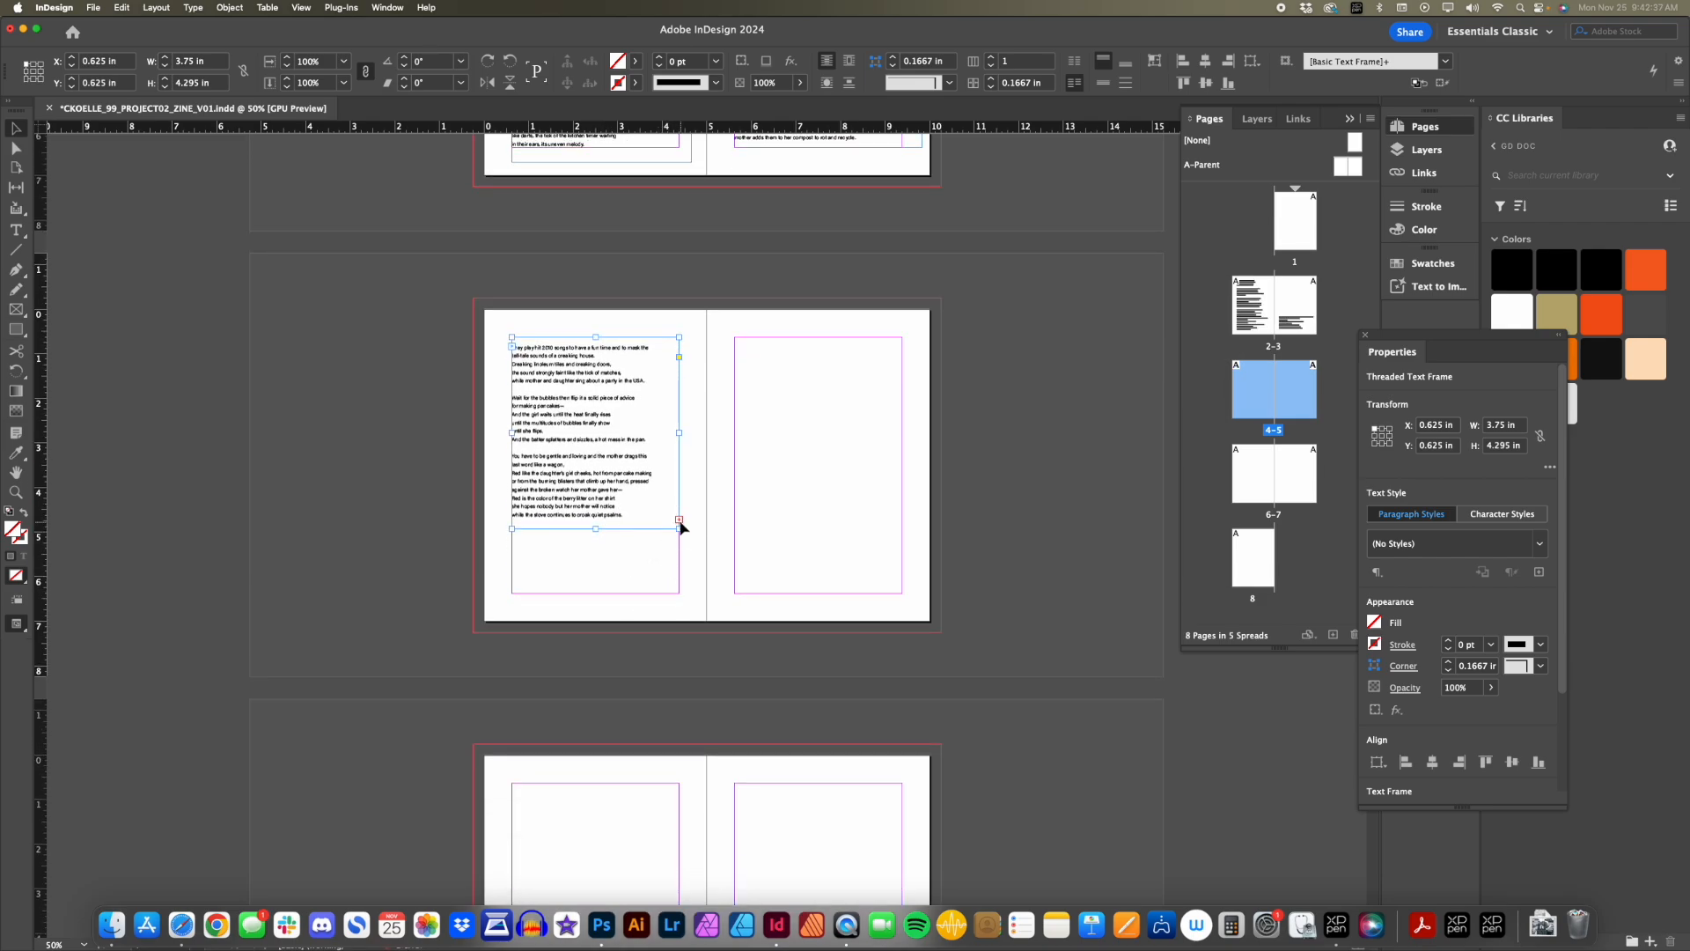
Flow the overset text from page 4 into a new threaded frame on page 5, about 3.75 by 3.66 in, spanning the side margins.
{"action": "left_click", "coordinate": [680, 520]}
{"action": "left_click_drag", "start_coordinate": [735, 418], "coordinate": [903, 577]}
{"action": "scroll", "coordinate": [870, 572], "scroll_direction": "down", "scroll_amount": 2}
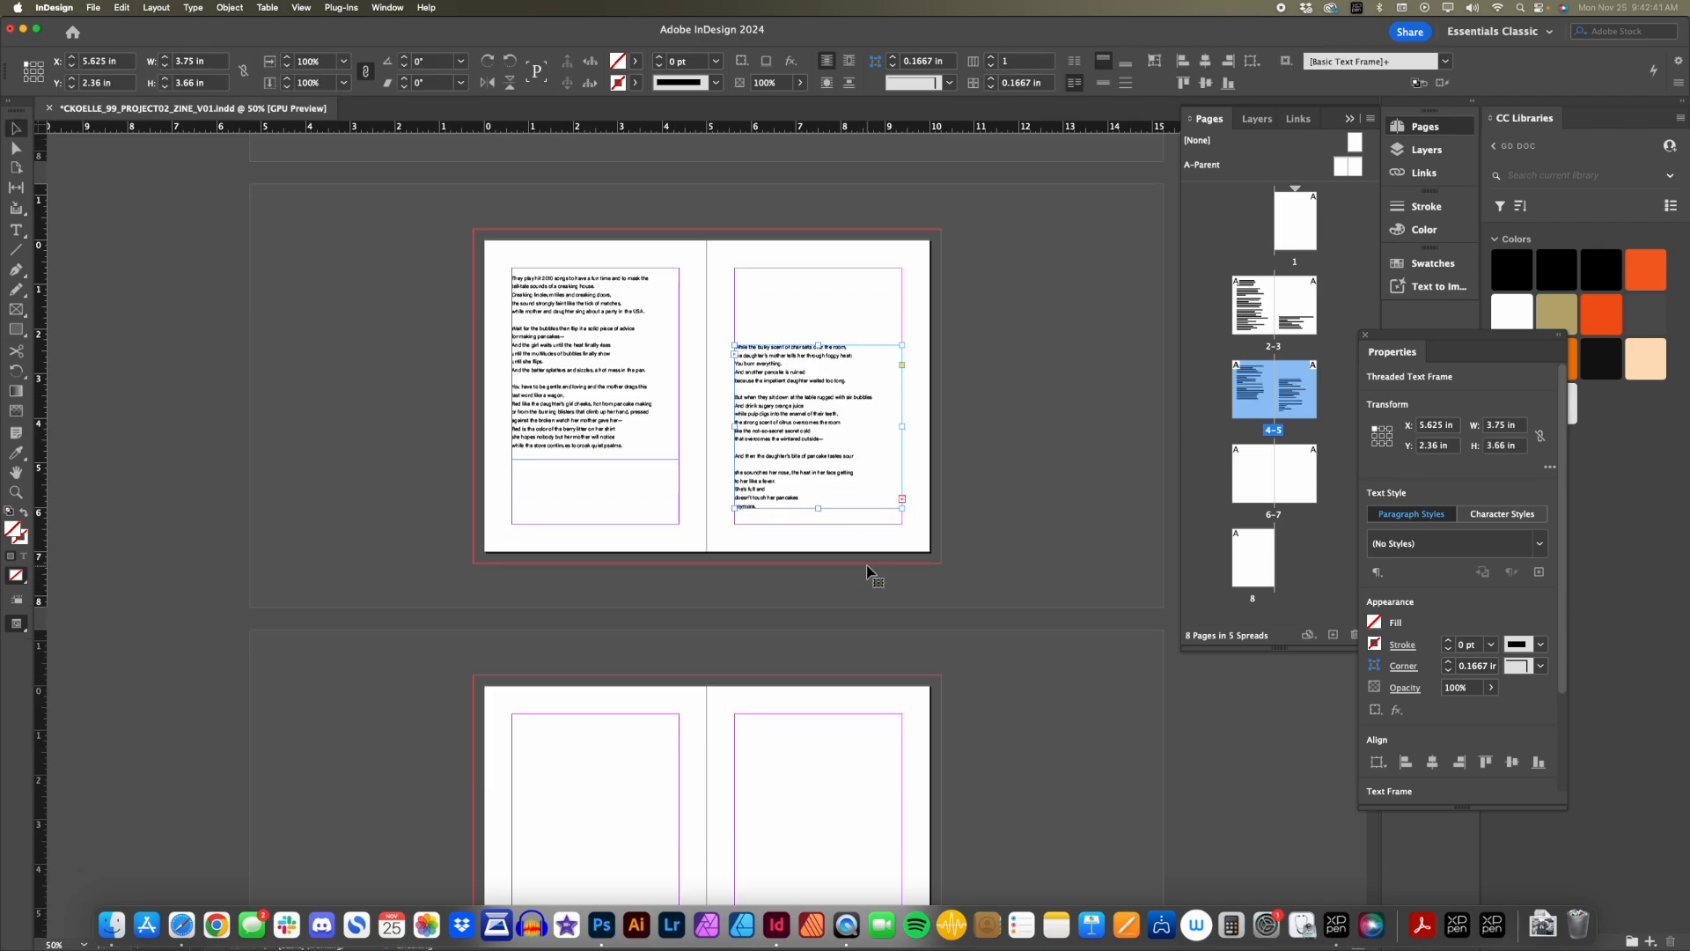
{"action": "scroll", "coordinate": [837, 502], "scroll_direction": "down", "scroll_amount": 2}
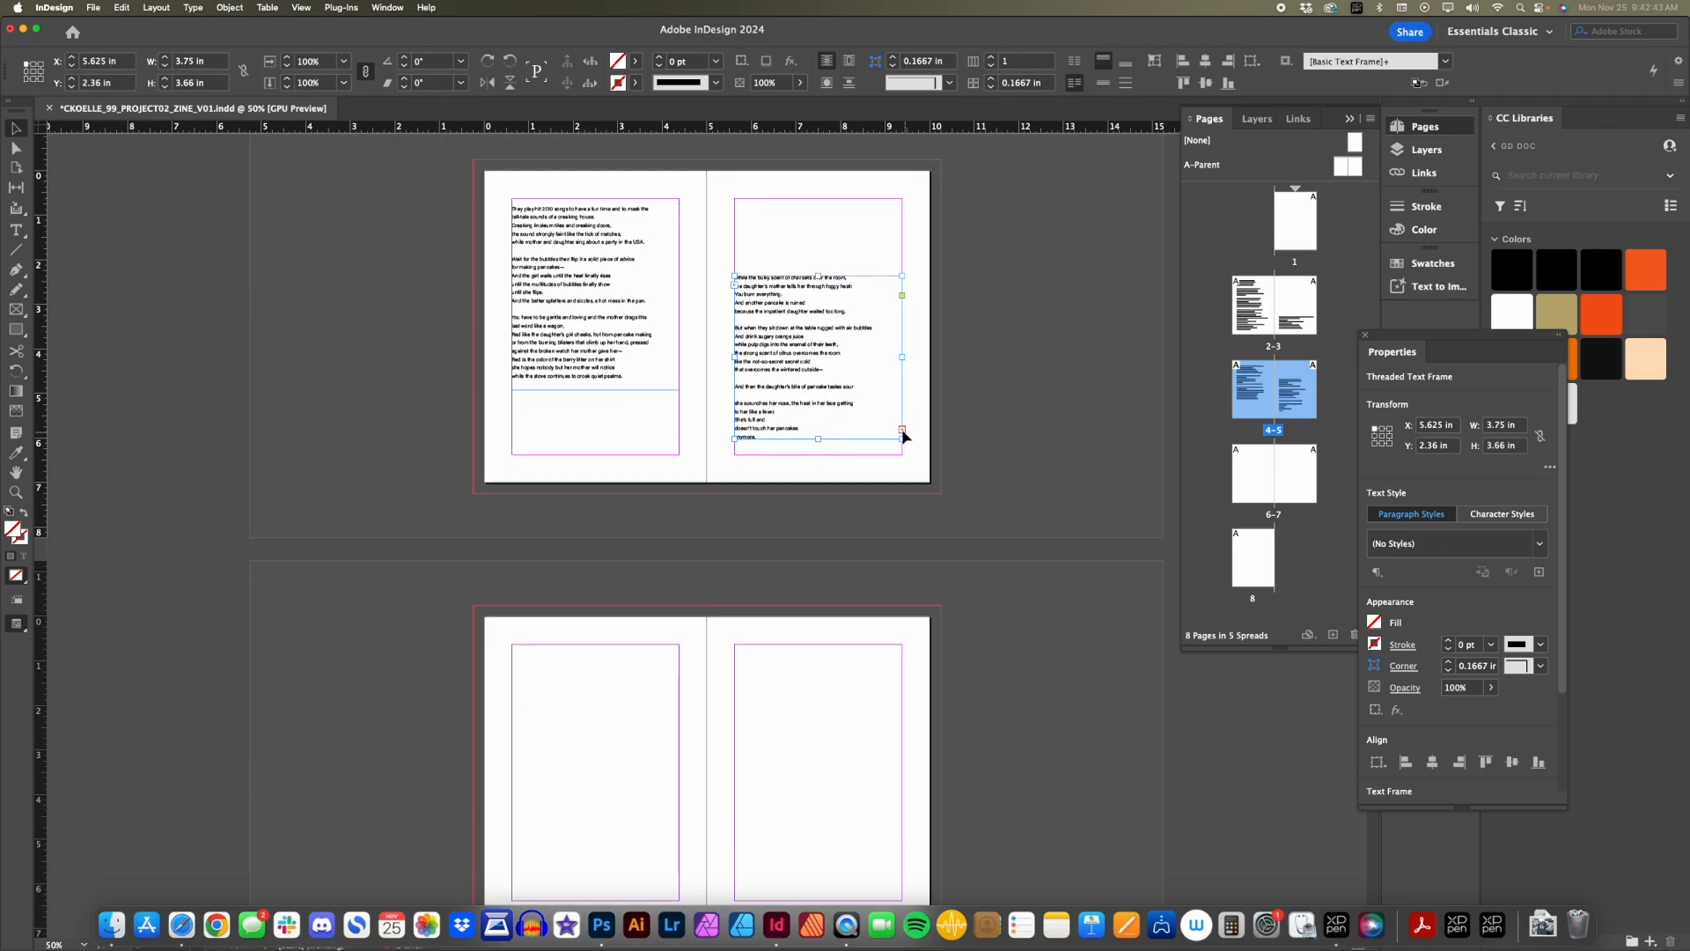
Flow the remaining overset text from page 5 into a new threaded frame on page 6, about 3.75 by 3.92 in, between the side margins.
{"action": "left_click", "coordinate": [903, 431]}
{"action": "scroll", "coordinate": [731, 634], "scroll_direction": "down", "scroll_amount": 5}
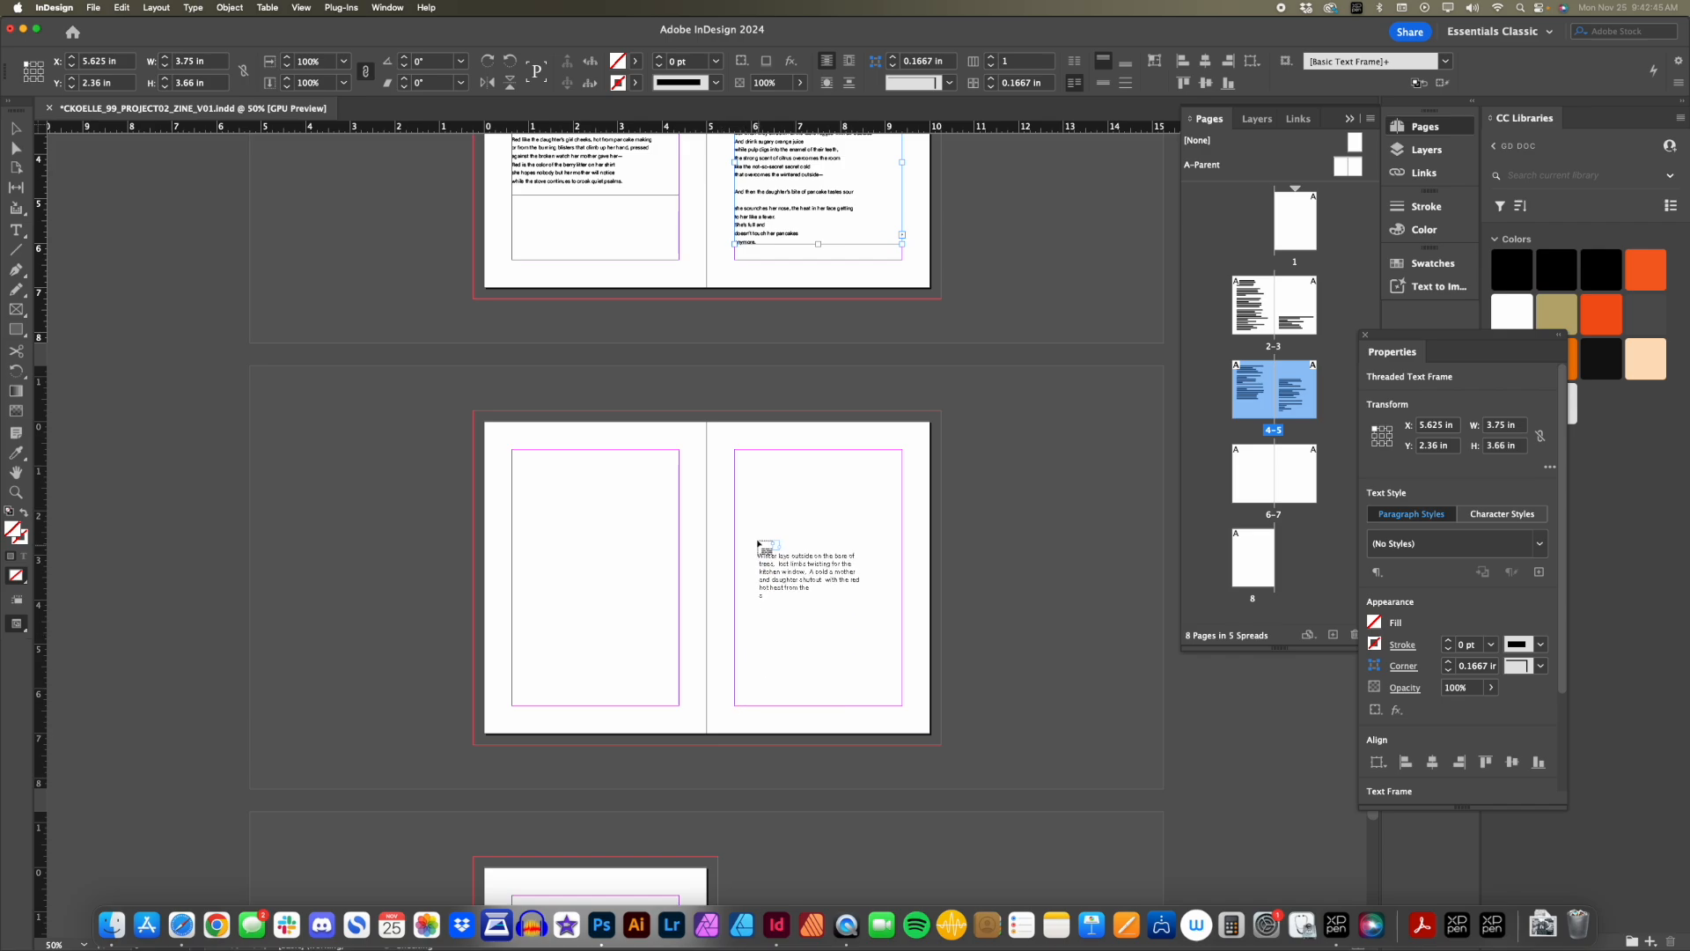
{"action": "left_click_drag", "start_coordinate": [511, 496], "coordinate": [678, 671]}
Examine the stanza breaks across the page 2 to 7 spreads in Preview mode and at 25% zoom.
{"action": "scroll", "coordinate": [633, 579], "scroll_direction": "up", "scroll_amount": 10}
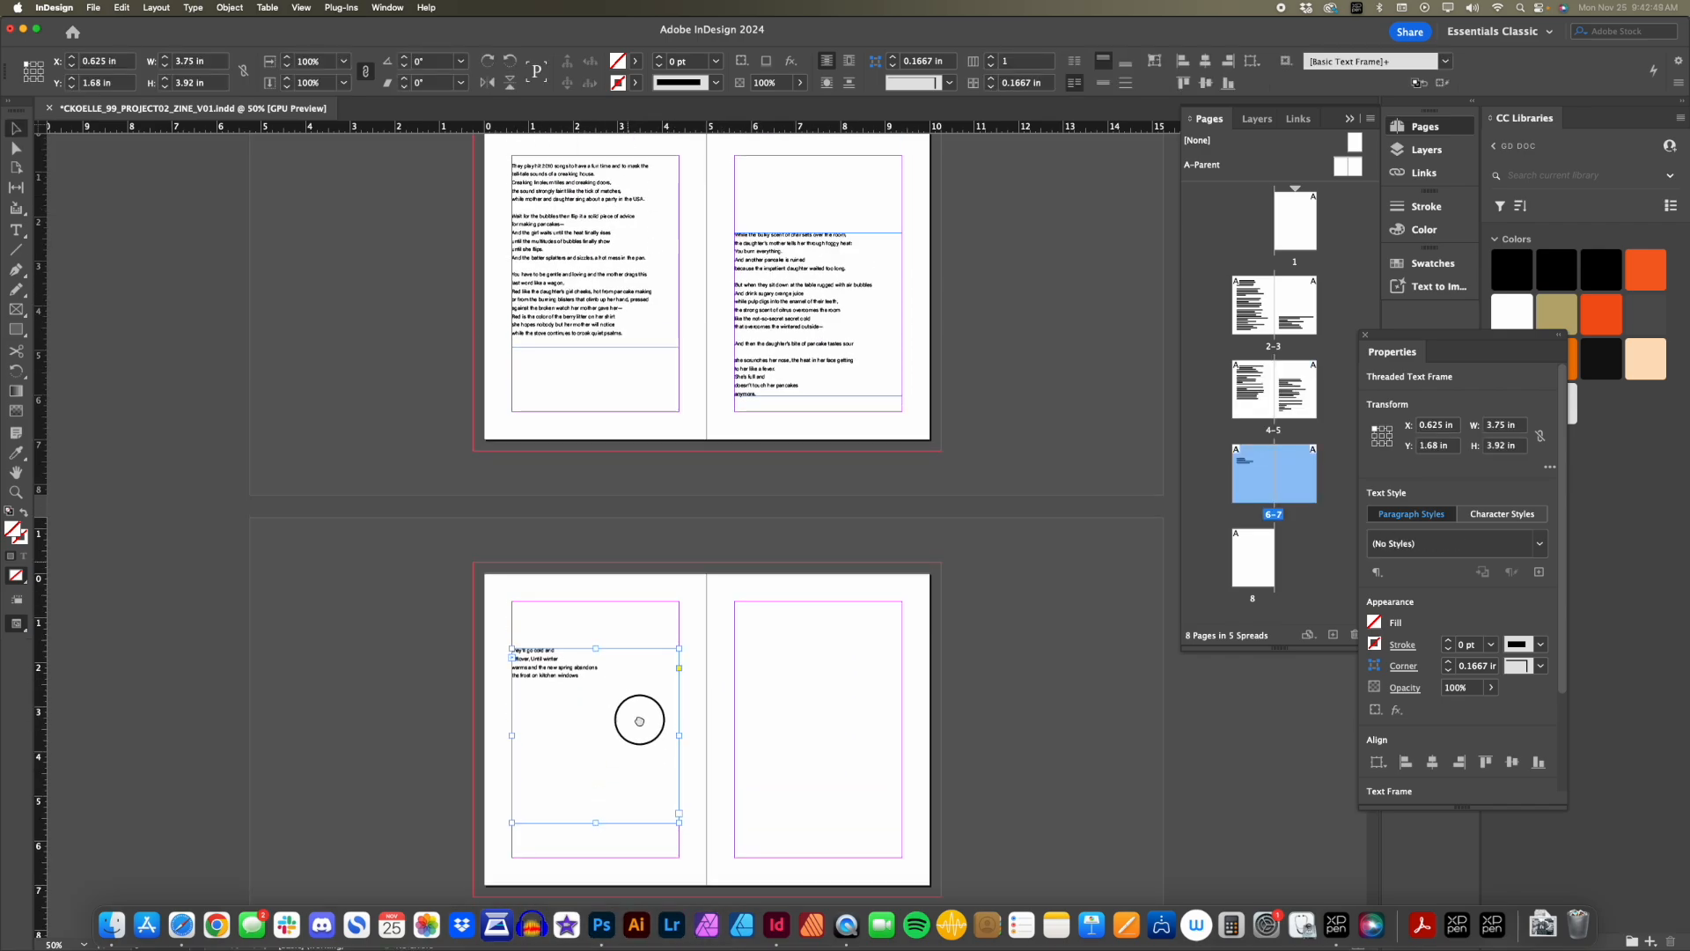
{"action": "scroll", "coordinate": [599, 490], "scroll_direction": "up", "scroll_amount": 2}
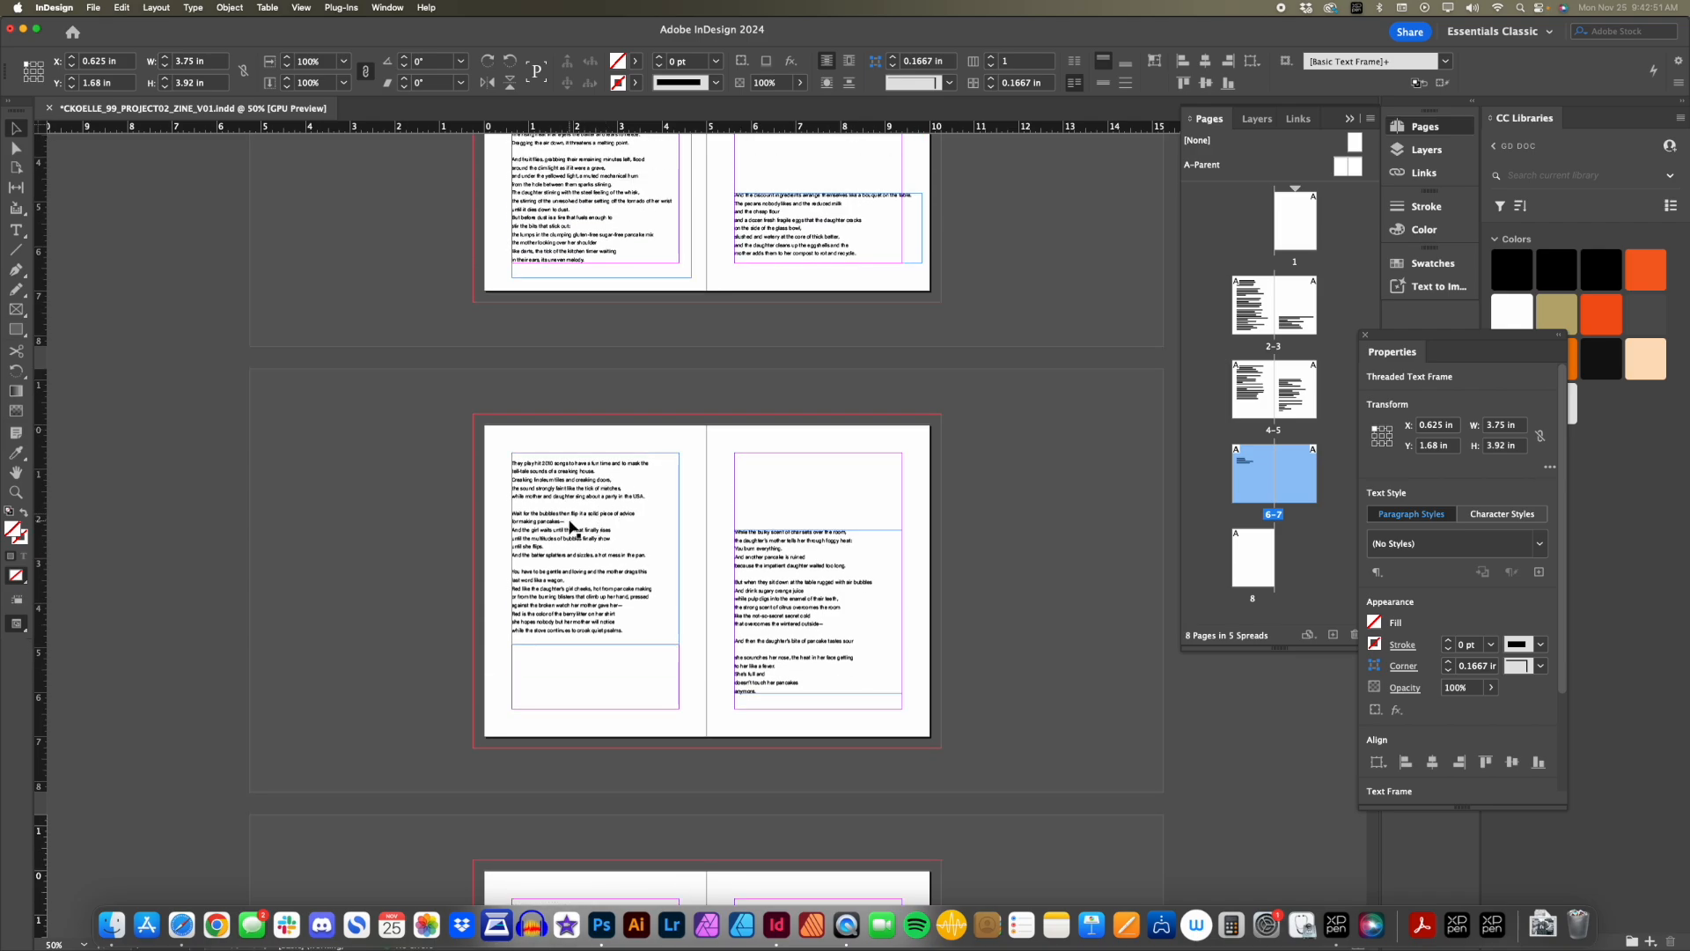
{"action": "left_click", "coordinate": [381, 517]}
{"action": "scroll", "coordinate": [547, 566], "scroll_direction": "up", "scroll_amount": 4}
{"action": "key", "text": "w"}
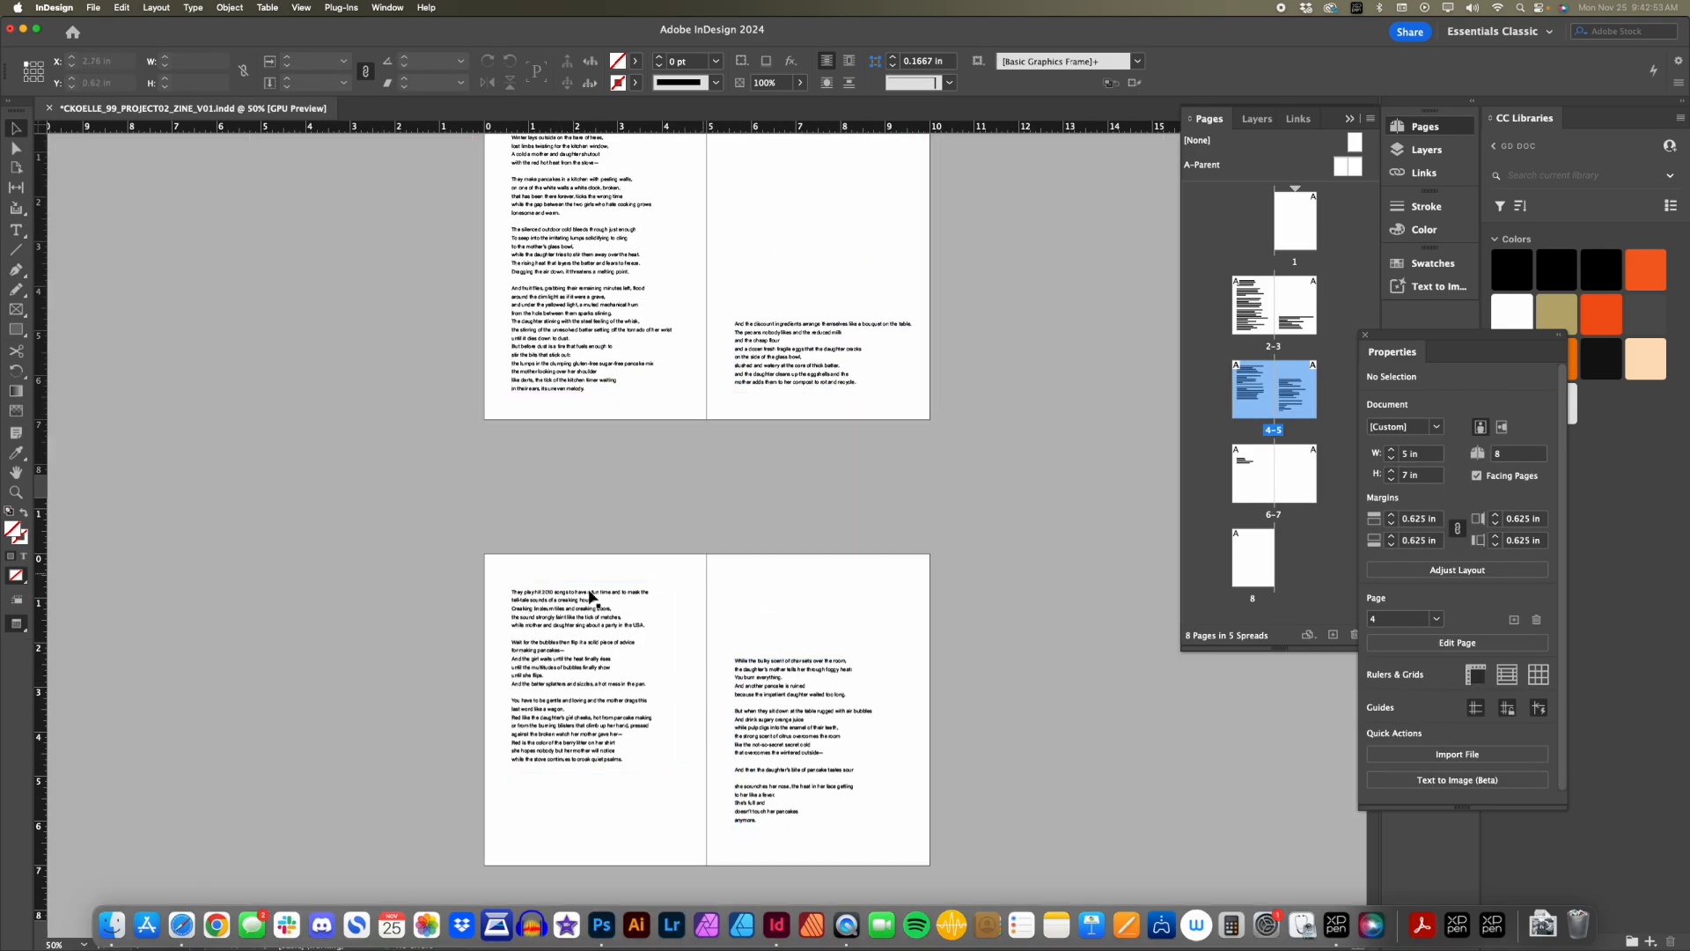
{"action": "key", "text": "z"}
{"action": "left_click", "coordinate": [737, 672], "text": "alt"}
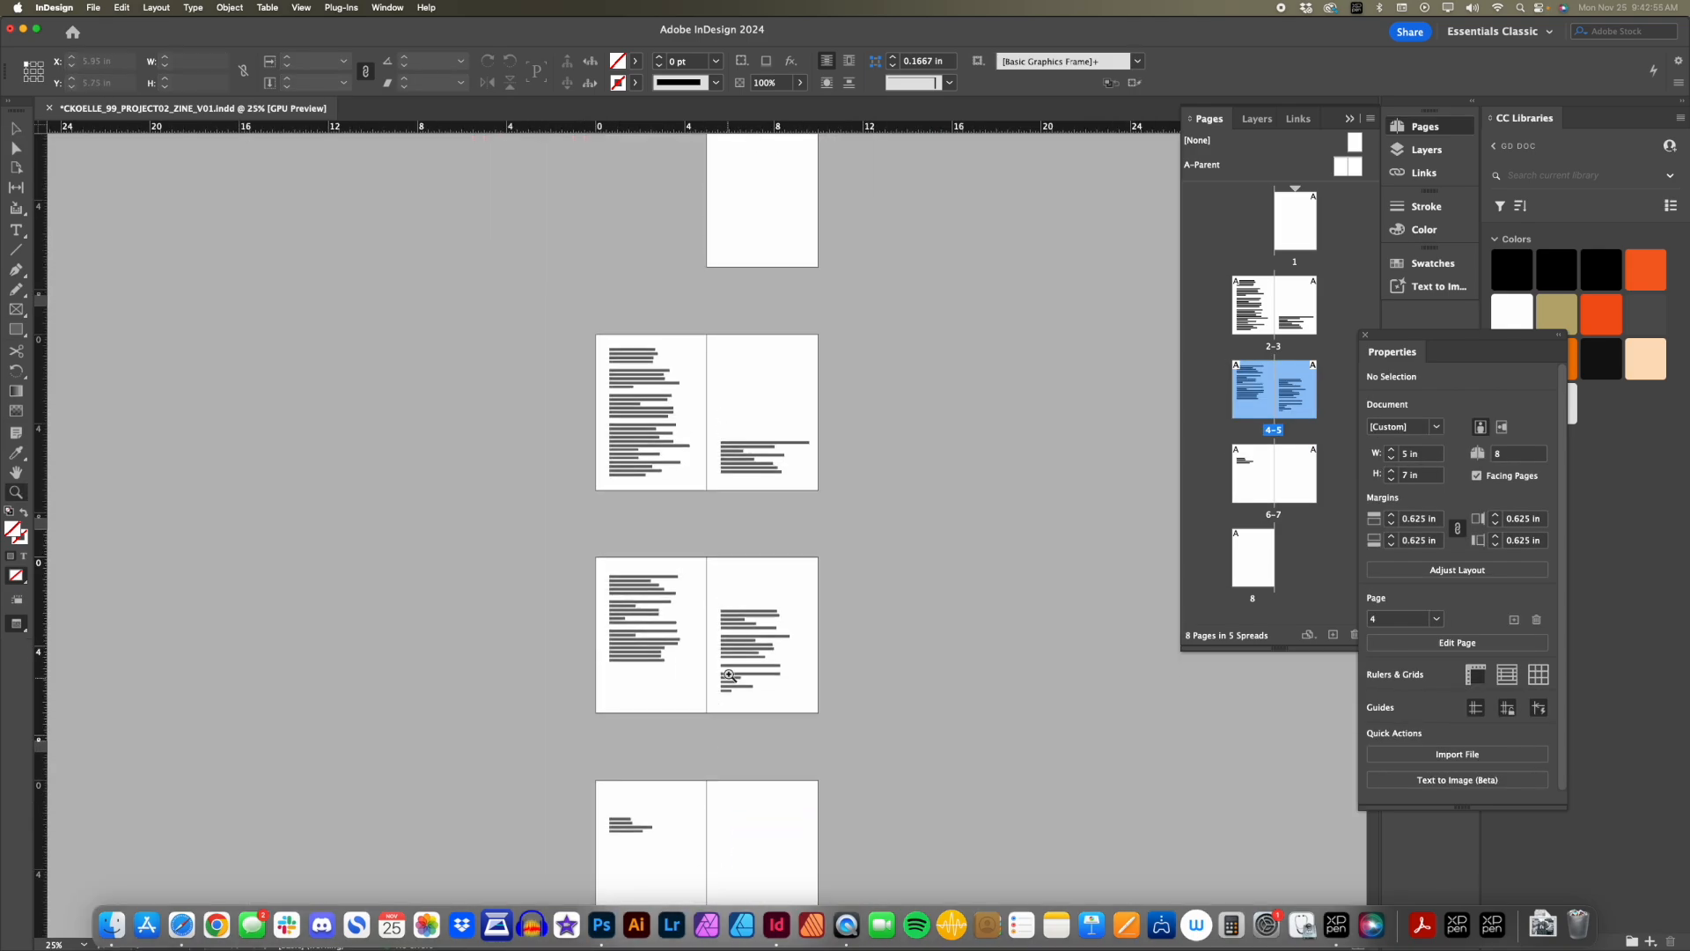
{"action": "left_click", "coordinate": [720, 656]}
{"action": "key", "text": "w"}
{"action": "key", "text": "v"}
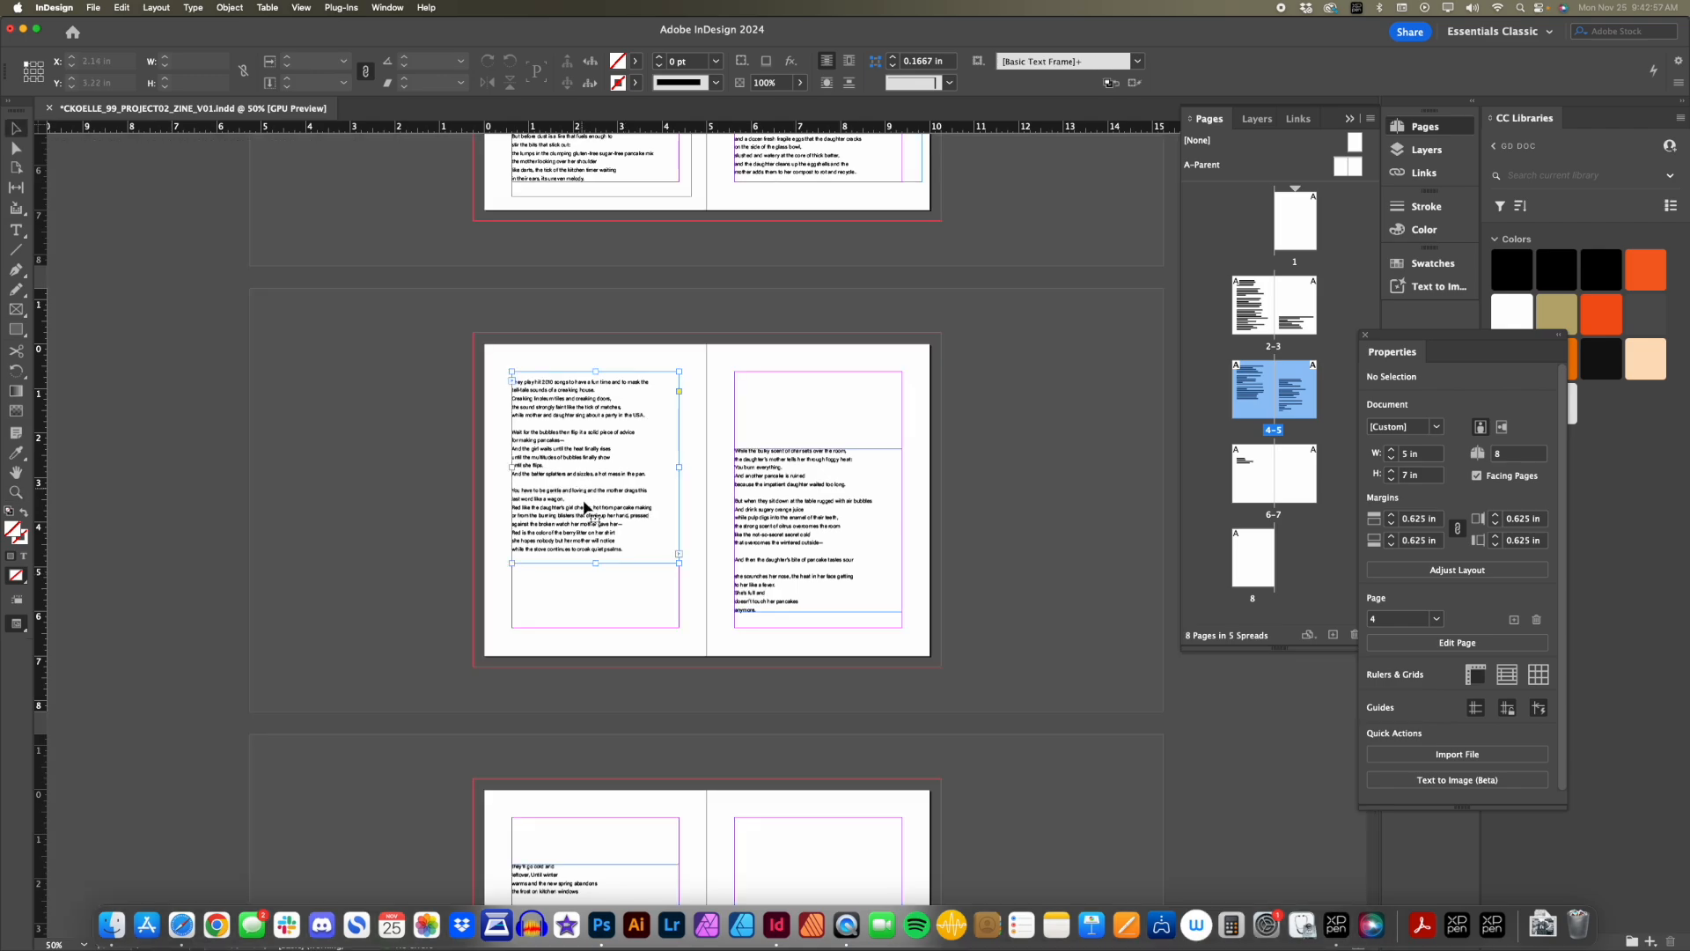
Shorten the page 4 text frame to 2.535 in high so that it ends after its second stanza.
{"action": "left_click", "coordinate": [583, 493]}
{"action": "left_click_drag", "start_coordinate": [594, 564], "coordinate": [592, 484]}
{"action": "scroll", "coordinate": [593, 616], "scroll_direction": "up", "scroll_amount": 3}
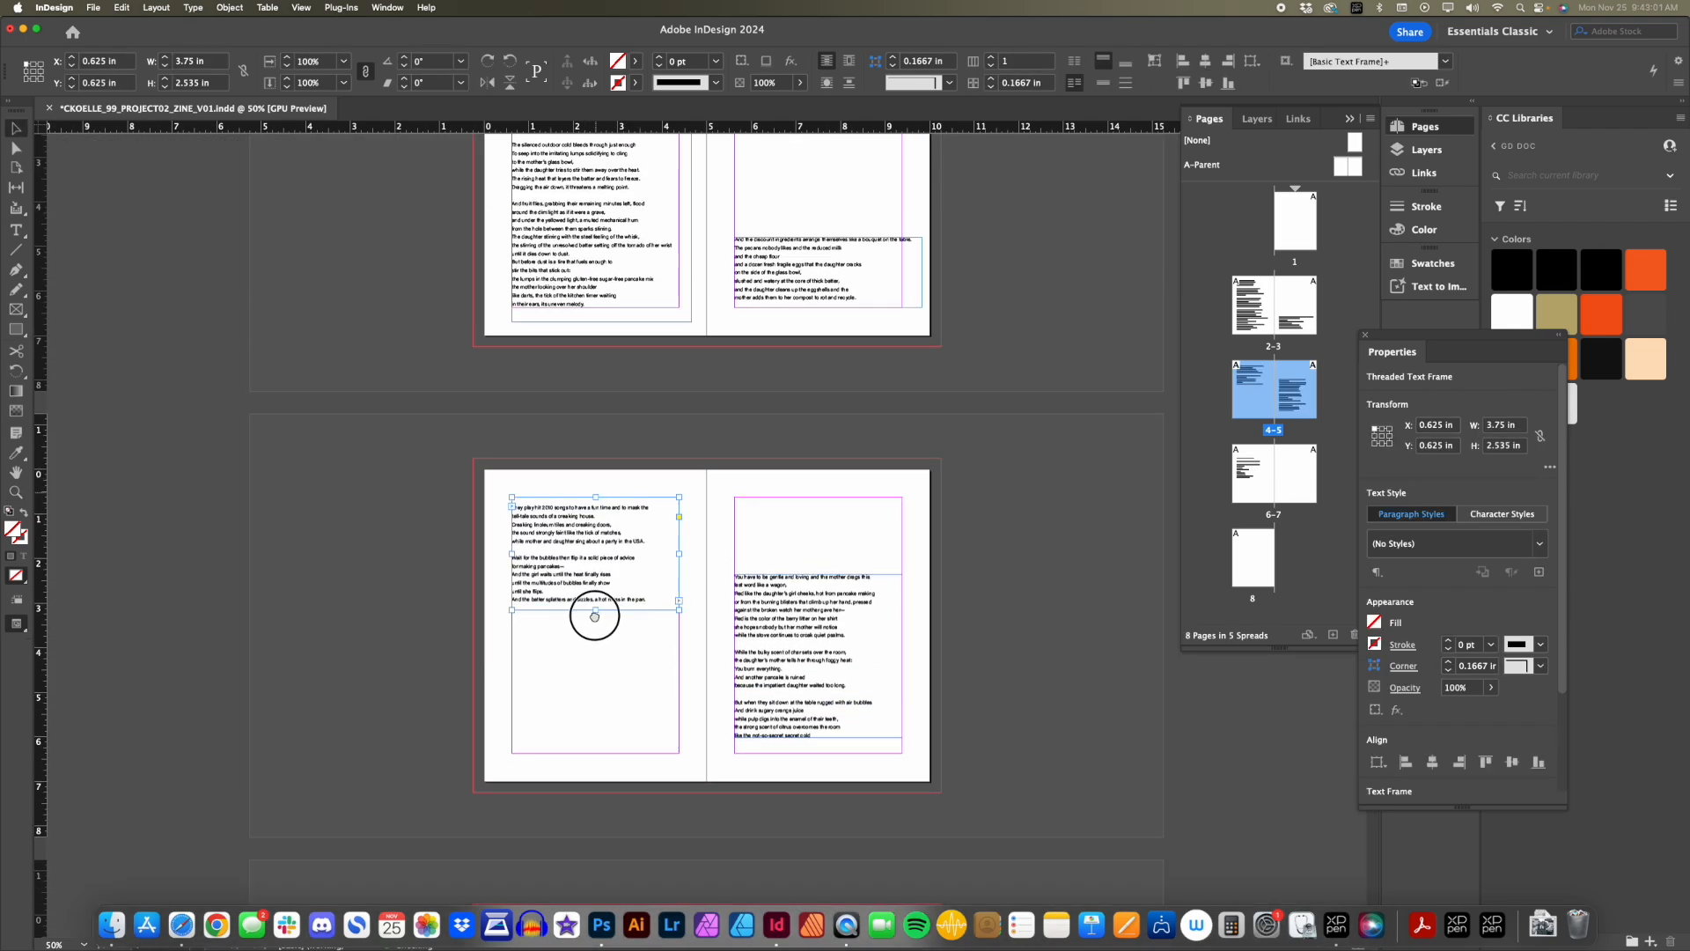
Shorten the page 5 text frame to 2.7 in high so the stanza beginning "But when they sit down" starts page 6.
{"action": "left_click", "coordinate": [780, 628]}
{"action": "scroll", "coordinate": [748, 572], "scroll_direction": "down", "scroll_amount": 8}
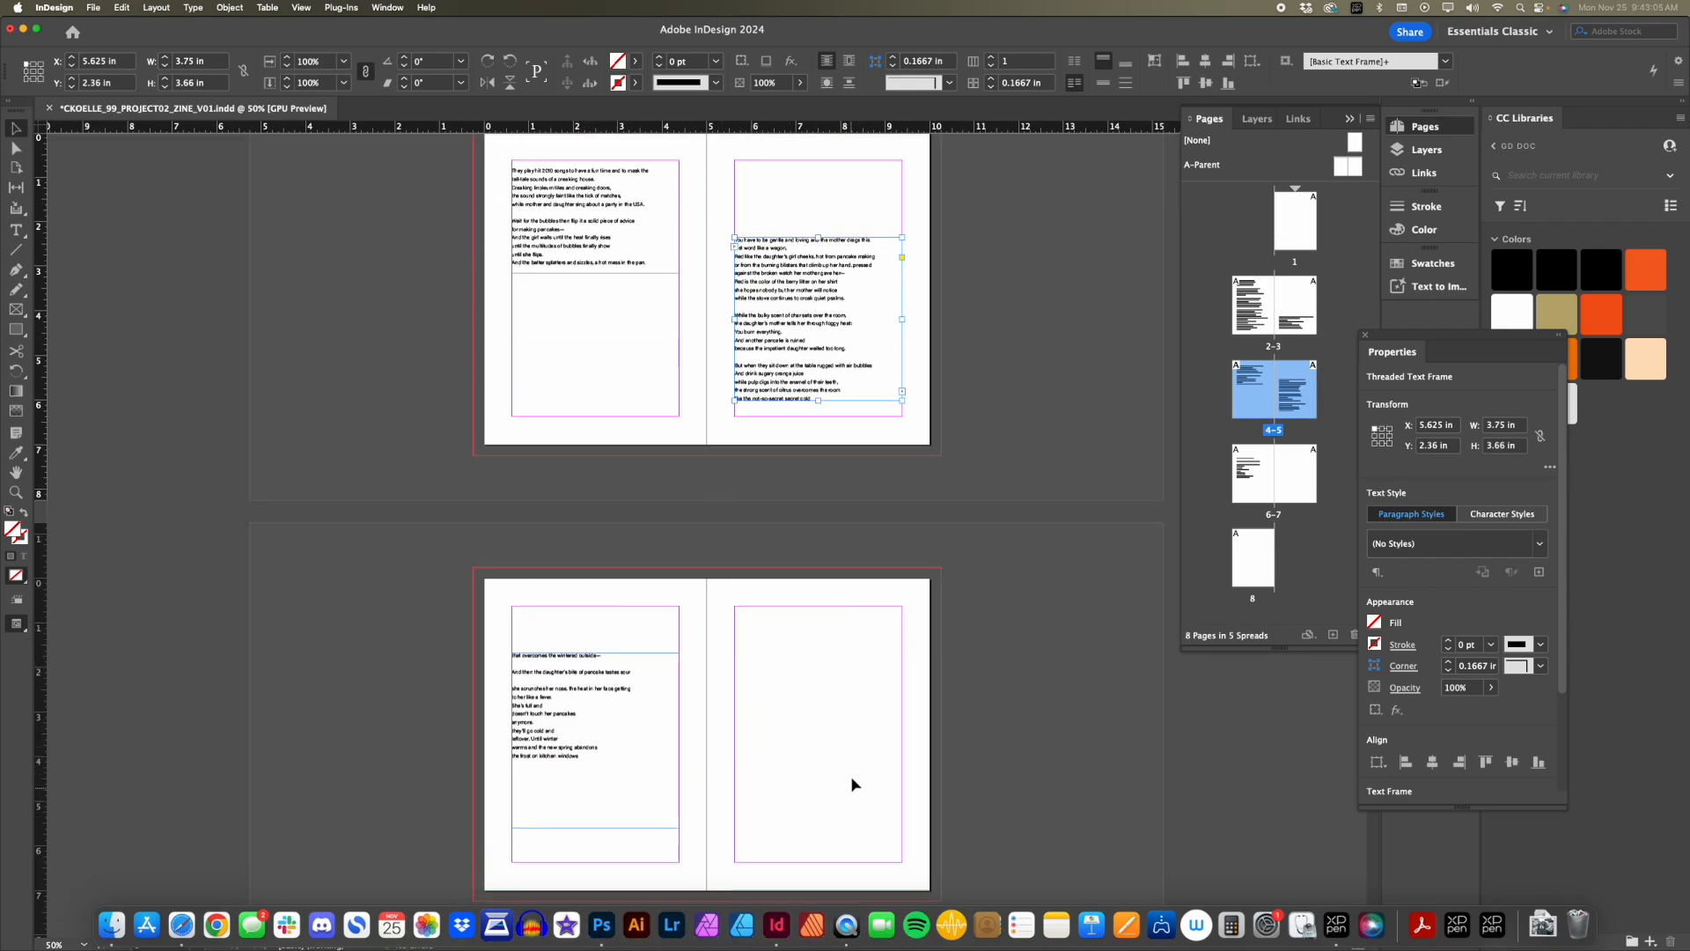
{"action": "left_click_drag", "start_coordinate": [811, 302], "coordinate": [795, 454]}
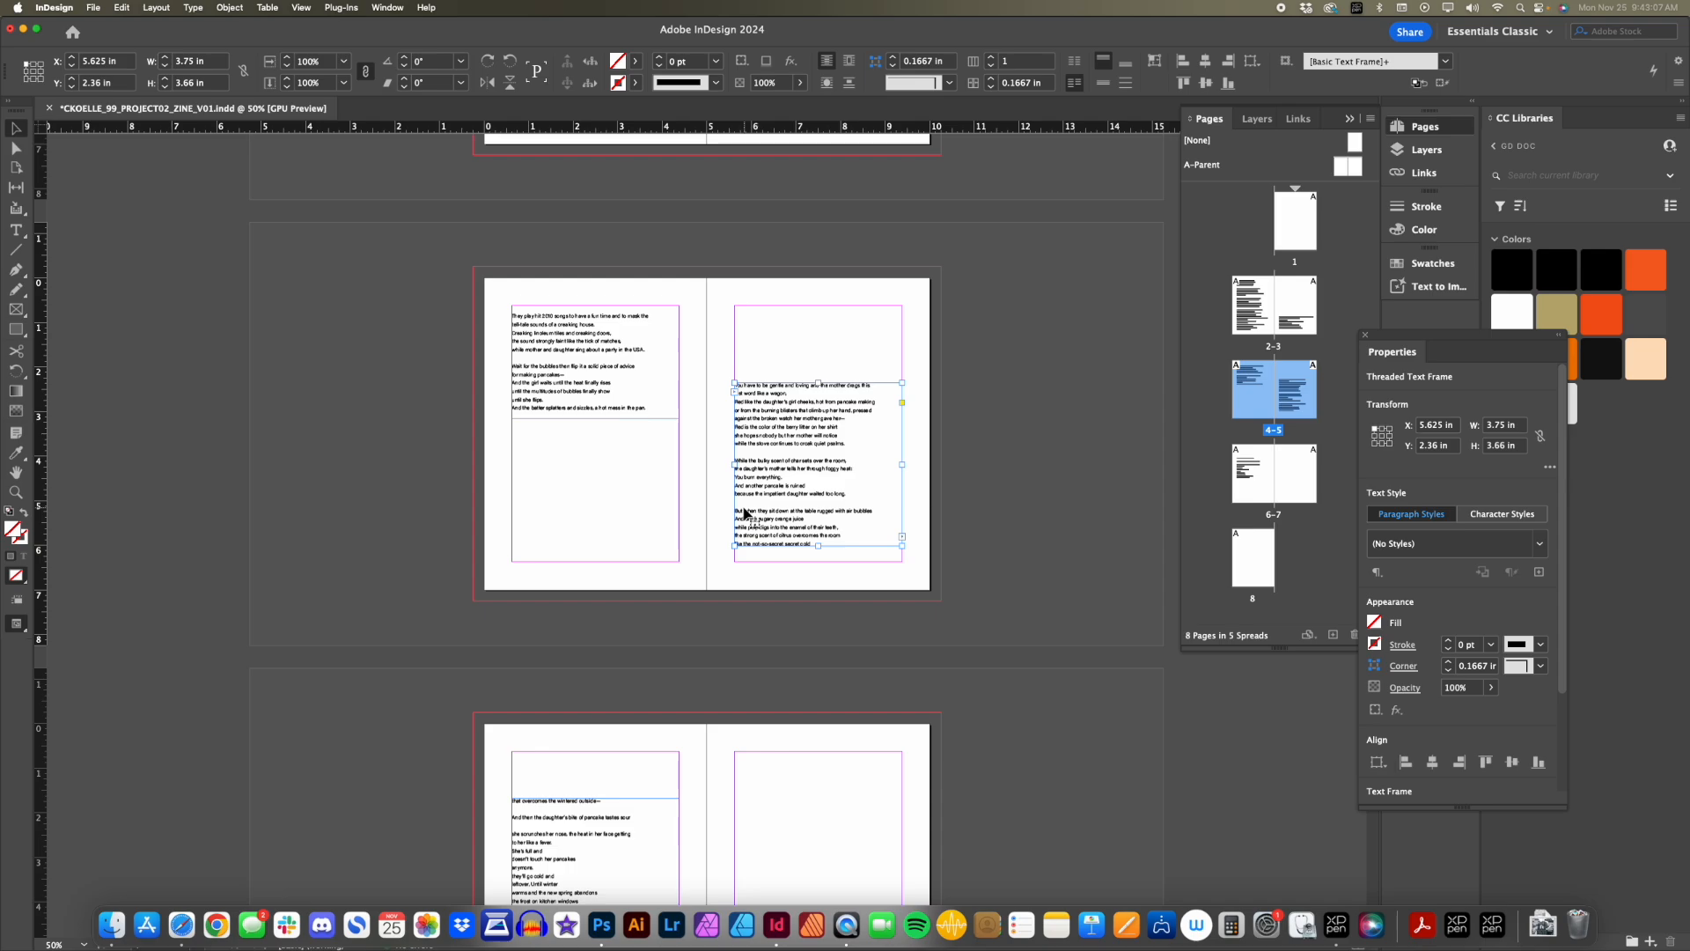
{"action": "left_click_drag", "start_coordinate": [816, 548], "coordinate": [818, 503]}
{"action": "left_click_drag", "start_coordinate": [783, 585], "coordinate": [788, 437]}
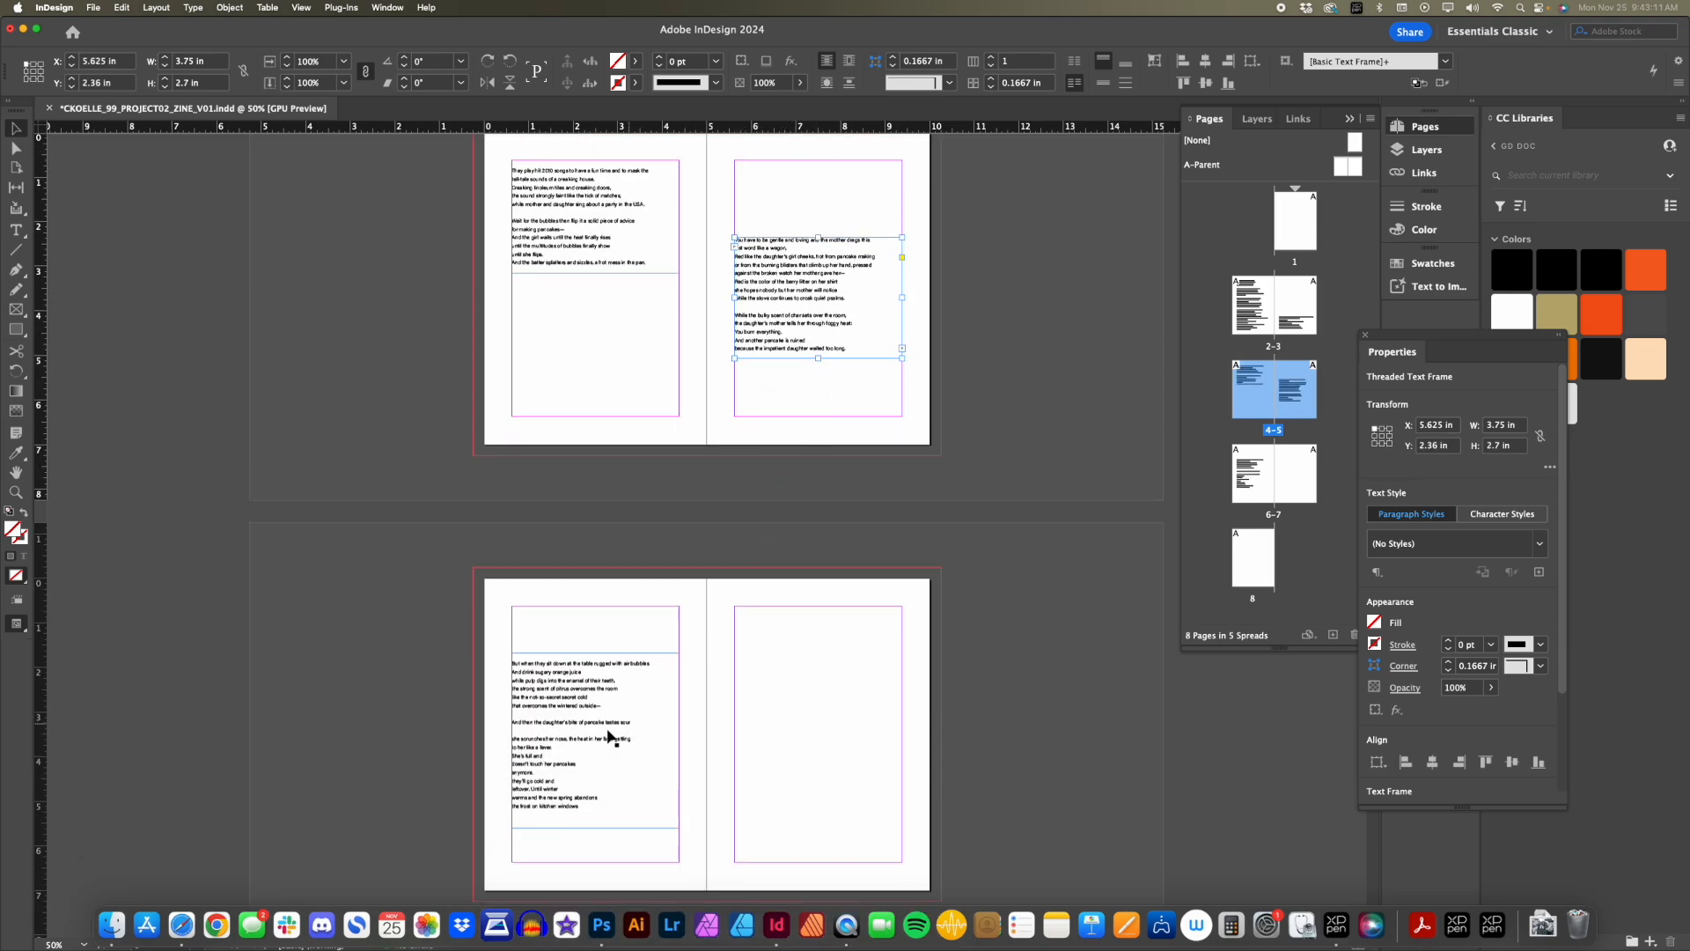
Move the page 5 text frame down against the bottom margin and preview the spreads at a reduced zoom.
{"action": "left_click", "coordinate": [595, 711]}
{"action": "left_click_drag", "start_coordinate": [612, 637], "coordinate": [635, 730]}
{"action": "left_click_drag", "start_coordinate": [769, 578], "coordinate": [782, 632]}
{"action": "left_click_drag", "start_coordinate": [679, 525], "coordinate": [579, 686]}
{"action": "left_click", "coordinate": [364, 564]}
{"action": "key", "text": "w"}
{"action": "key", "text": "z"}
{"action": "left_click", "coordinate": [518, 607], "text": "alt"}
{"action": "left_click", "coordinate": [696, 583]}
{"action": "scroll", "coordinate": [696, 584], "scroll_direction": "up", "scroll_amount": 5}
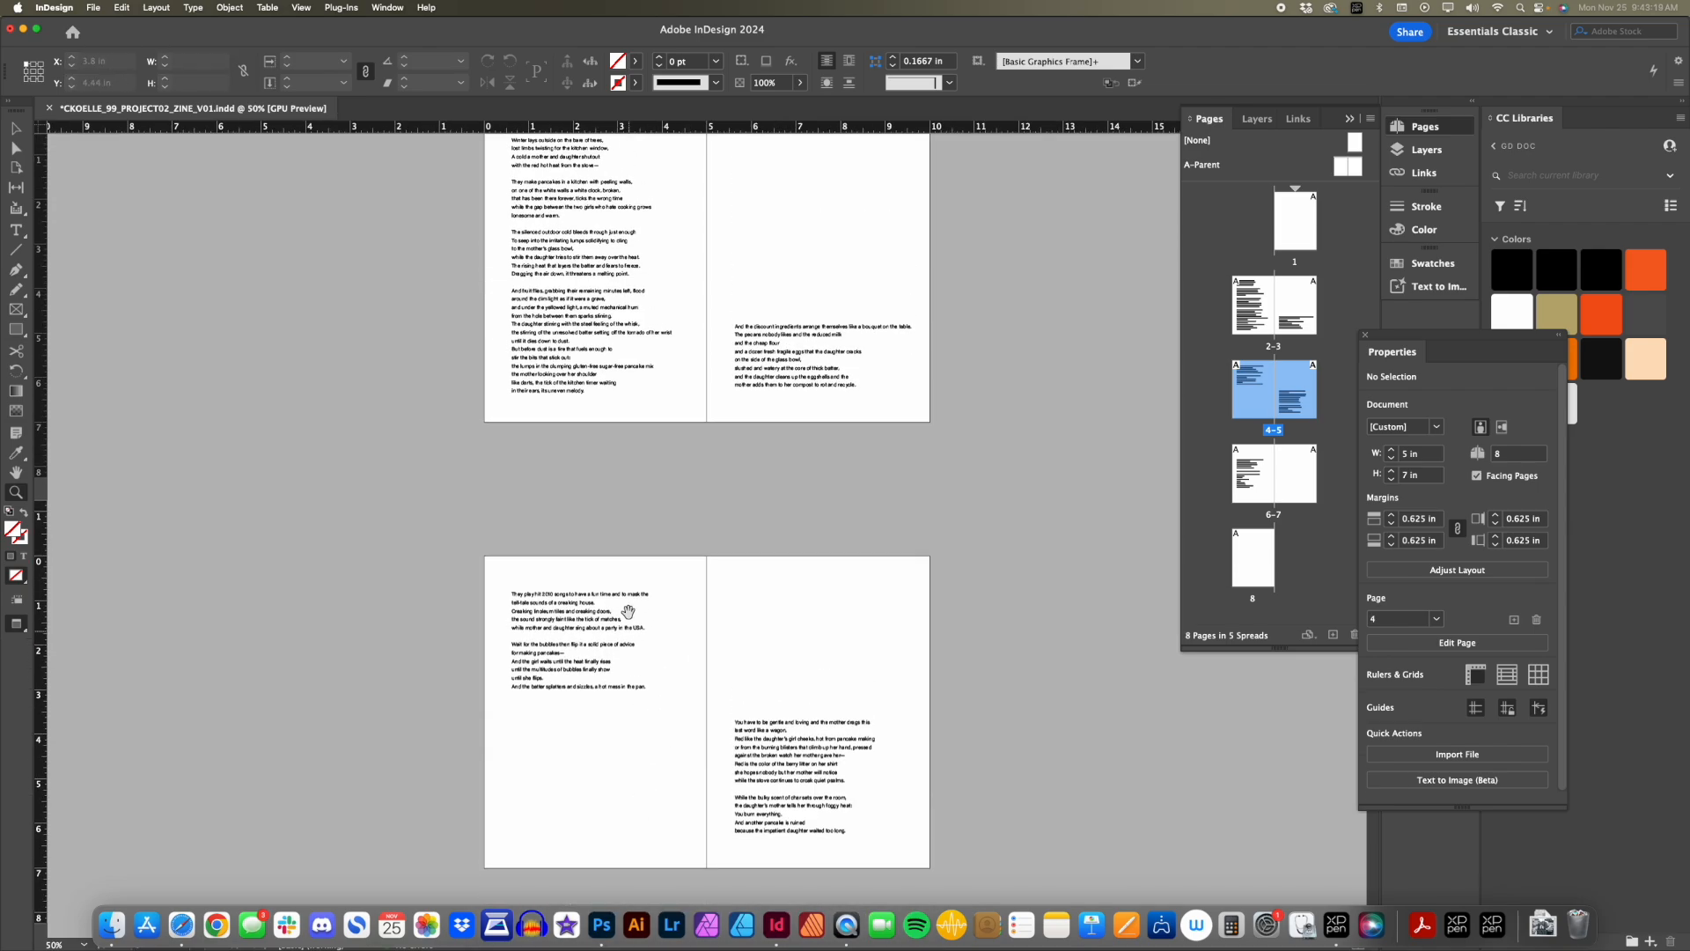
Move the page 4 text frame down to the bottom margin area at X 0.625 in, Y 4 in, and compare it with the spread above.
{"action": "key", "text": "v"}
{"action": "left_click_drag", "start_coordinate": [573, 599], "coordinate": [570, 750]}
{"action": "left_click_drag", "start_coordinate": [561, 739], "coordinate": [554, 747]}
{"action": "key", "text": "w"}
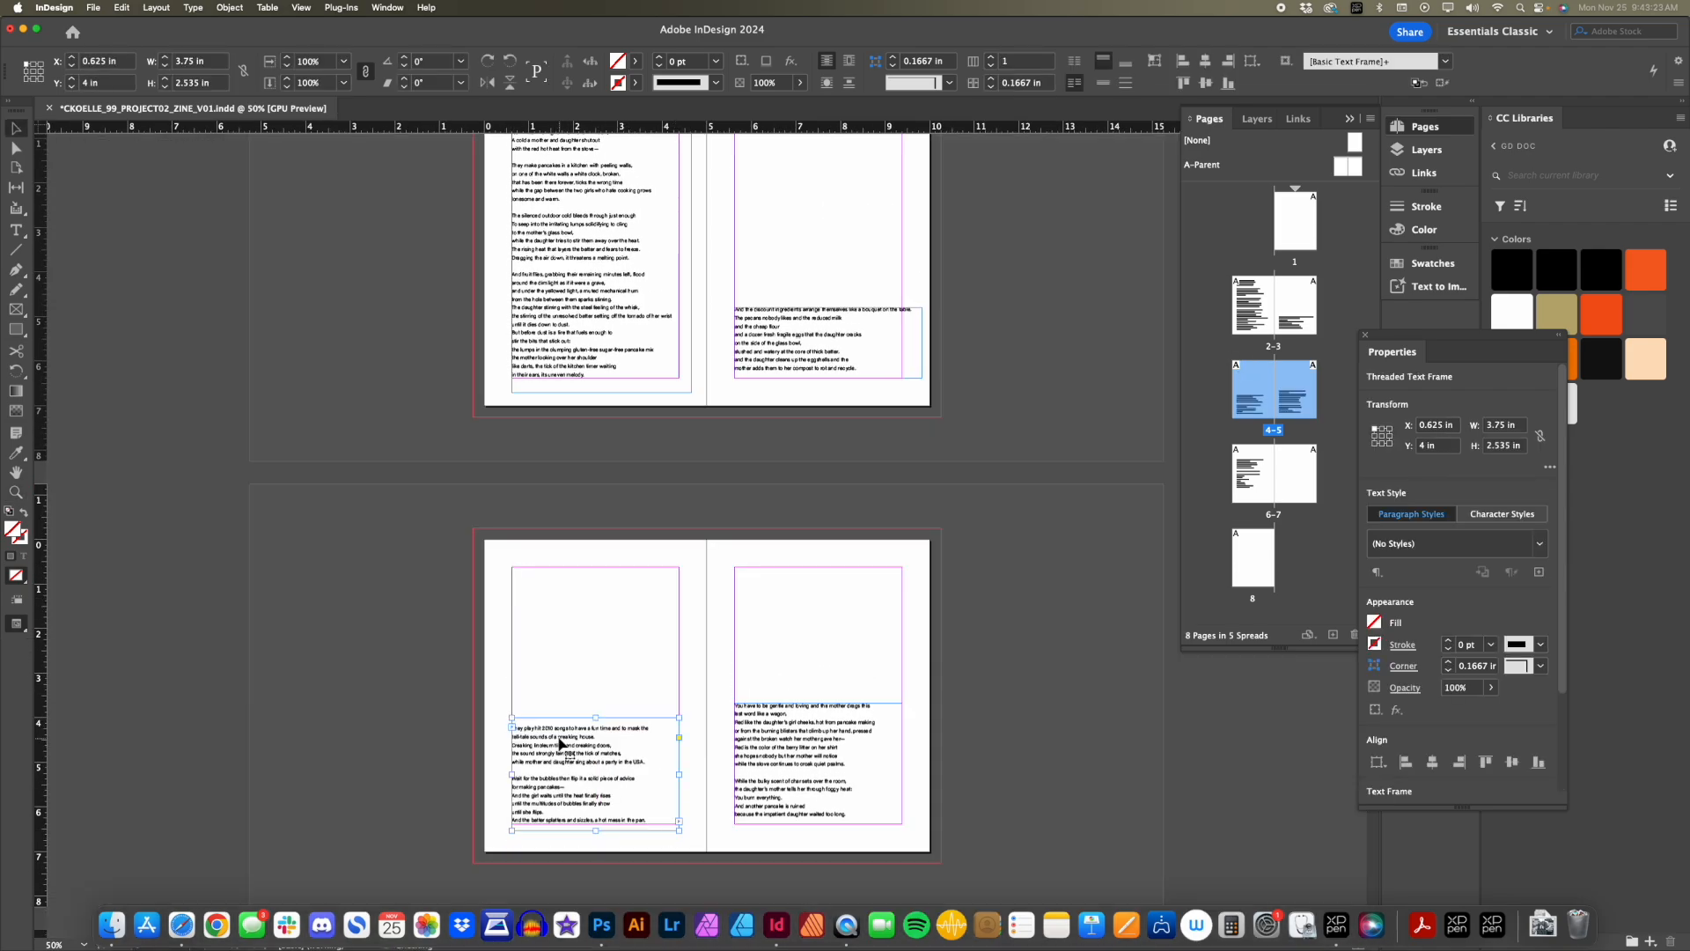
{"action": "left_click_drag", "start_coordinate": [578, 653], "coordinate": [576, 743]}
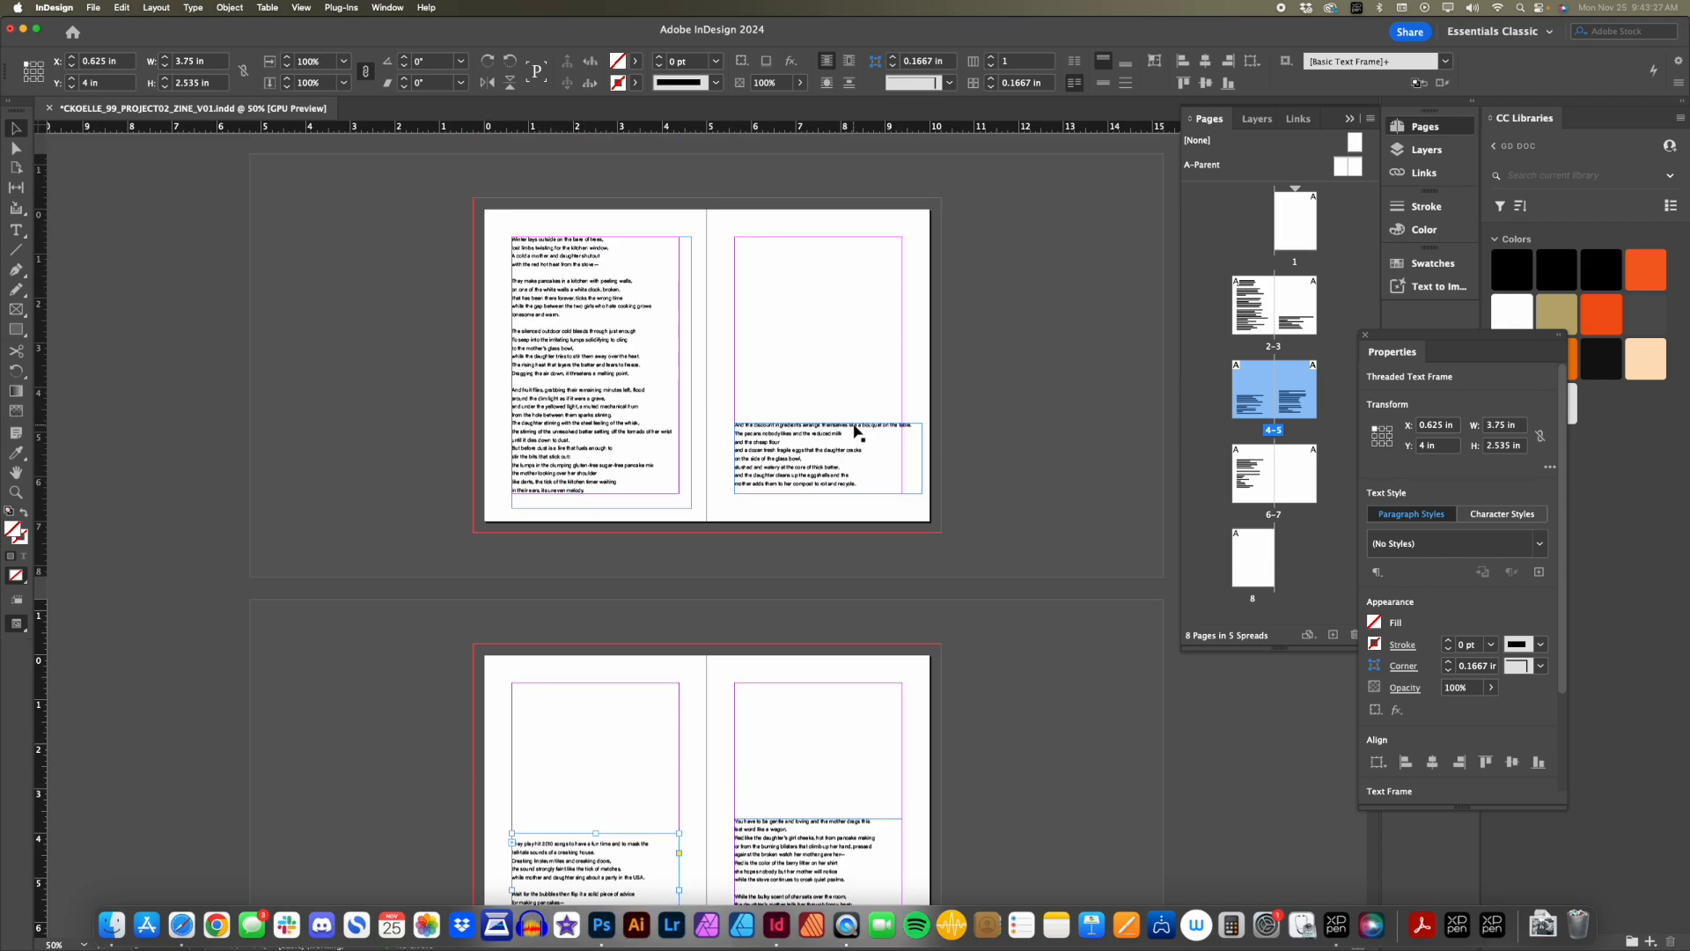
{"action": "scroll", "coordinate": [827, 464], "scroll_direction": "down", "scroll_amount": 5}
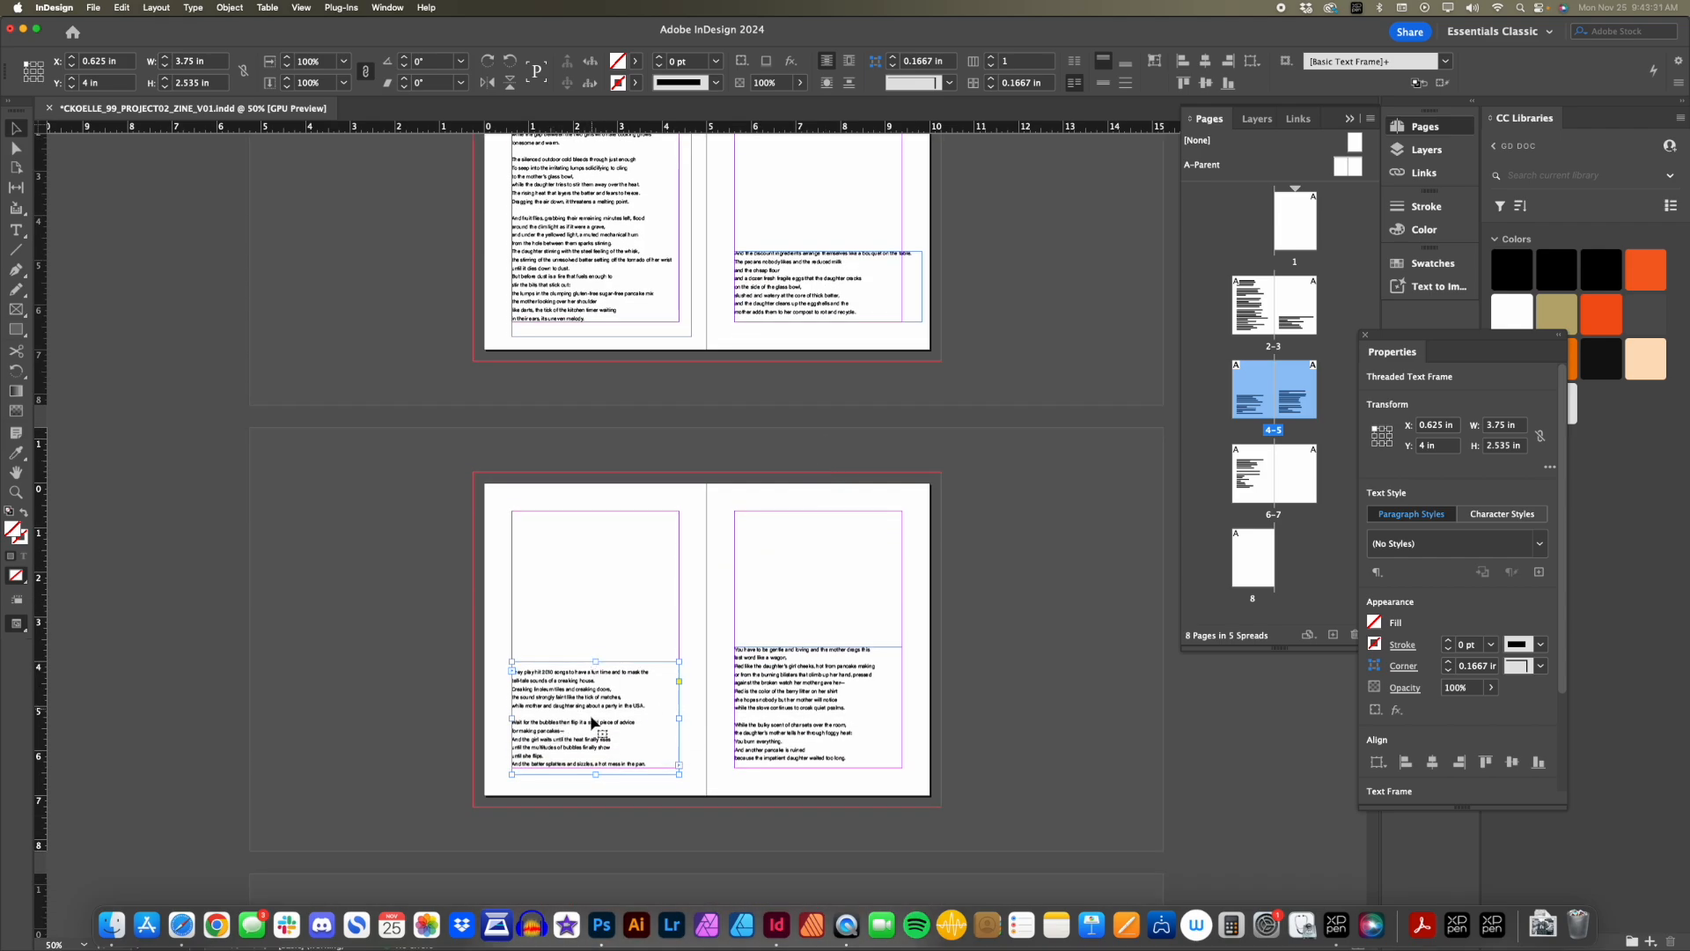
Extend the page 5 text frame up to the top margin at Y 0.625 in, making it 5.75 in high, and check the text on page 6.
{"action": "left_click", "coordinate": [814, 689]}
{"action": "left_click_drag", "start_coordinate": [817, 648], "coordinate": [820, 508]}
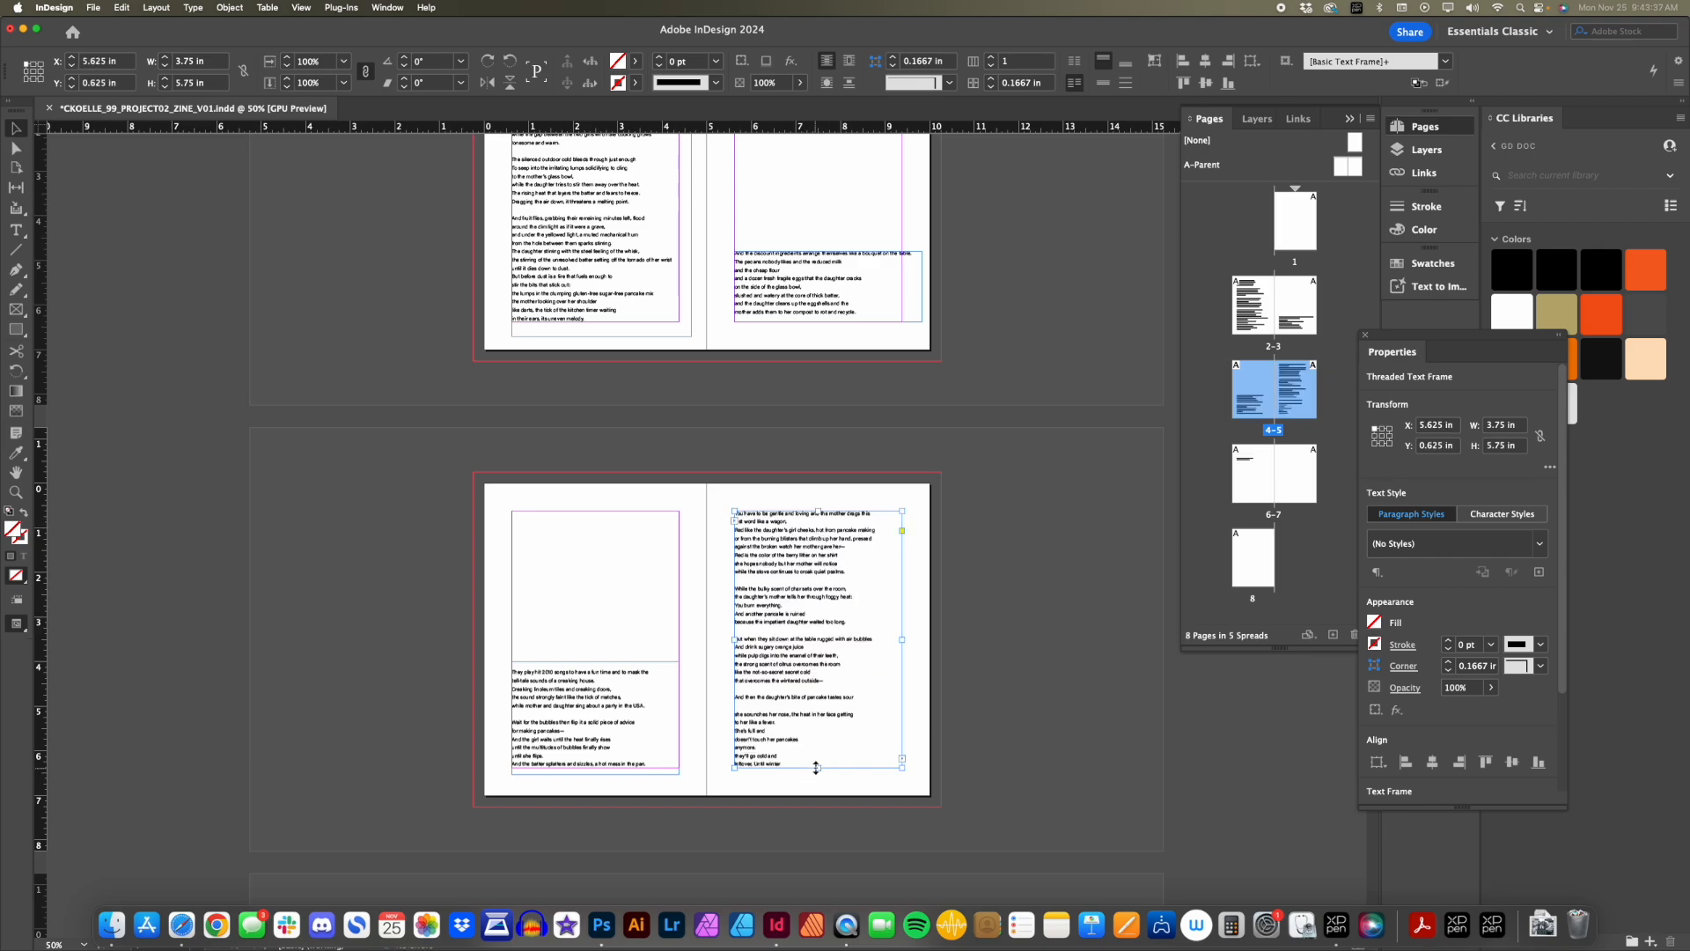
{"action": "scroll", "coordinate": [800, 754], "scroll_direction": "down", "scroll_amount": 8}
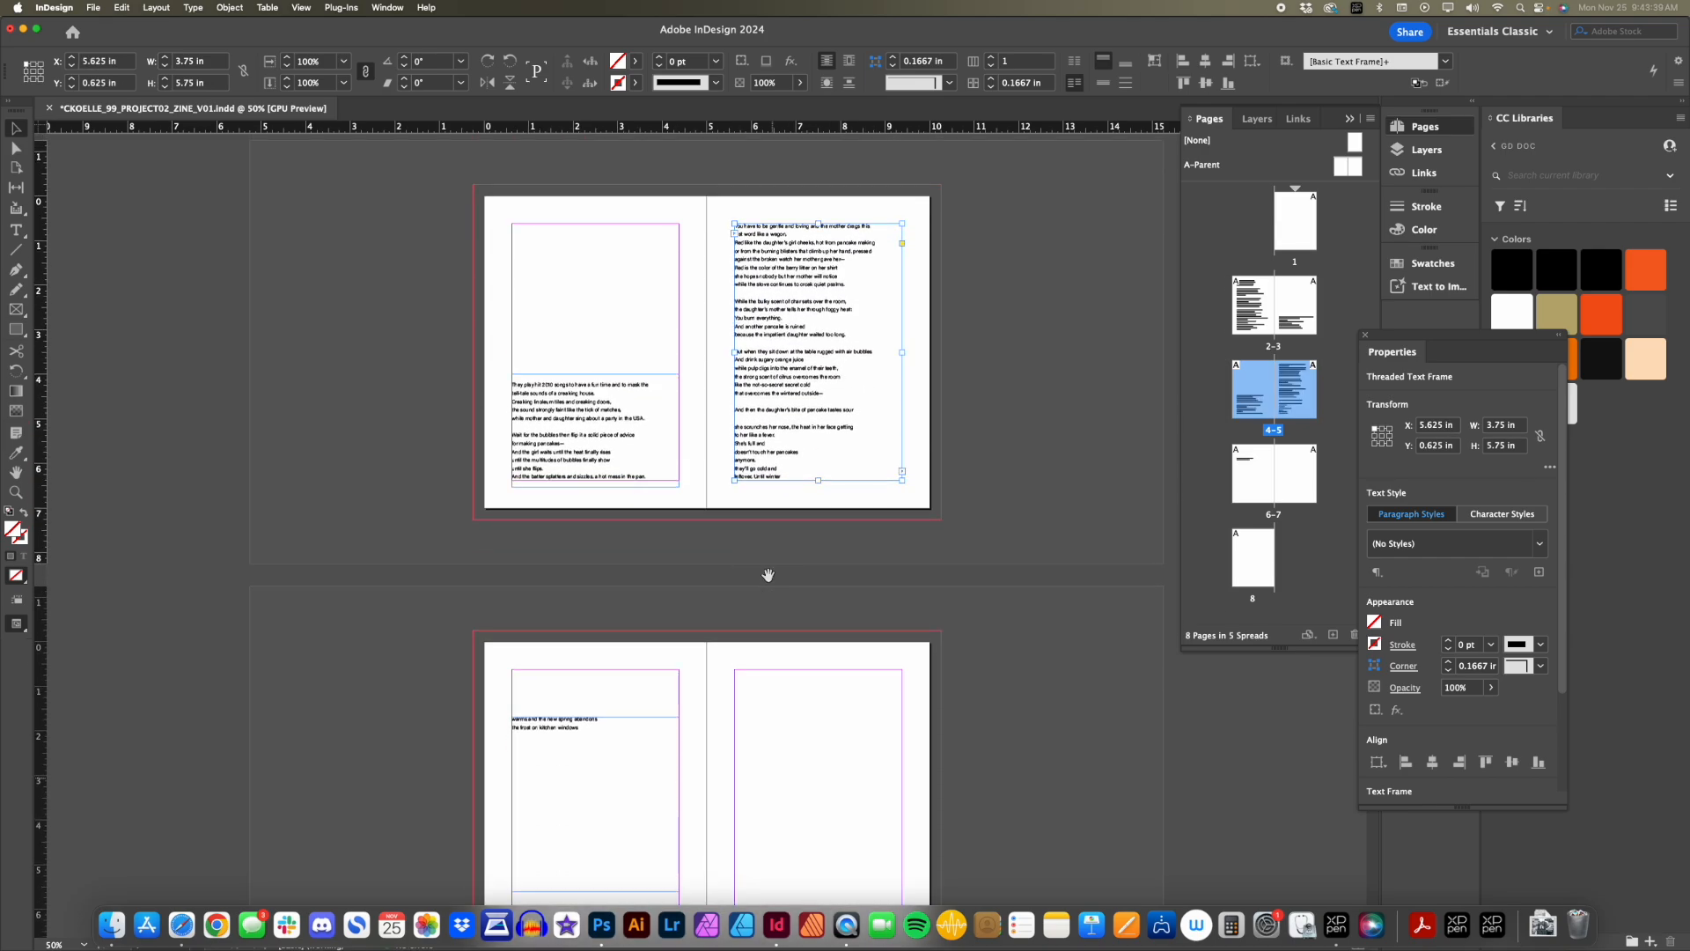
{"action": "left_click_drag", "start_coordinate": [604, 727], "coordinate": [601, 650]}
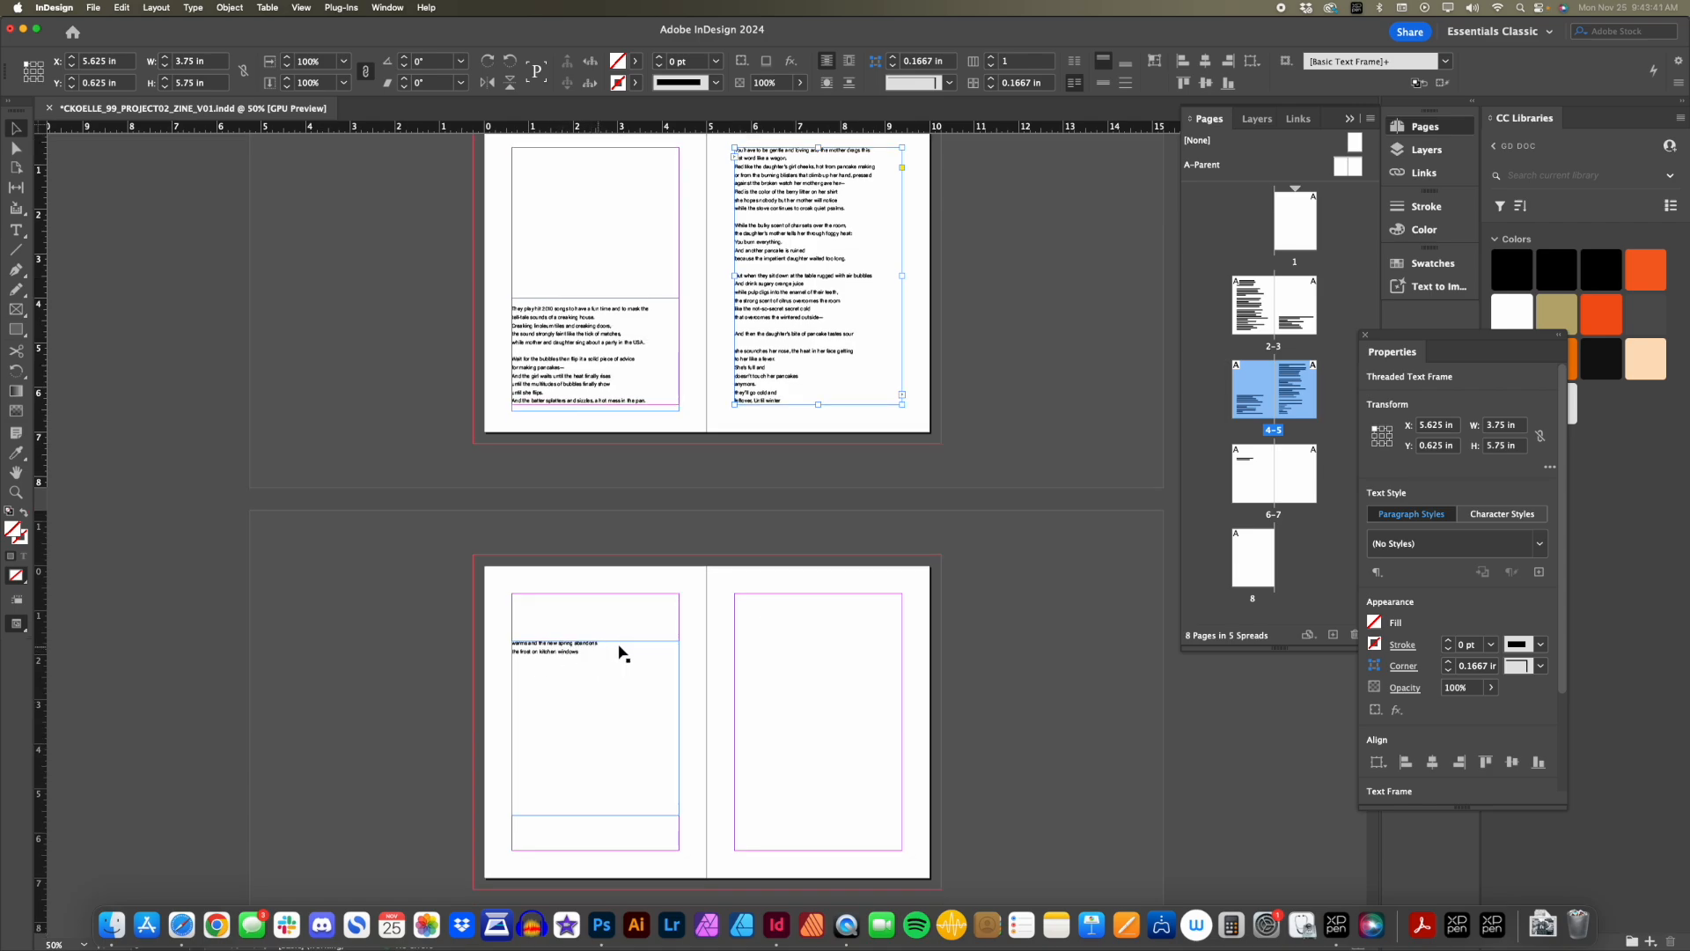
{"action": "scroll", "coordinate": [616, 674], "scroll_direction": "up", "scroll_amount": 1}
{"action": "left_click", "coordinate": [567, 684]}
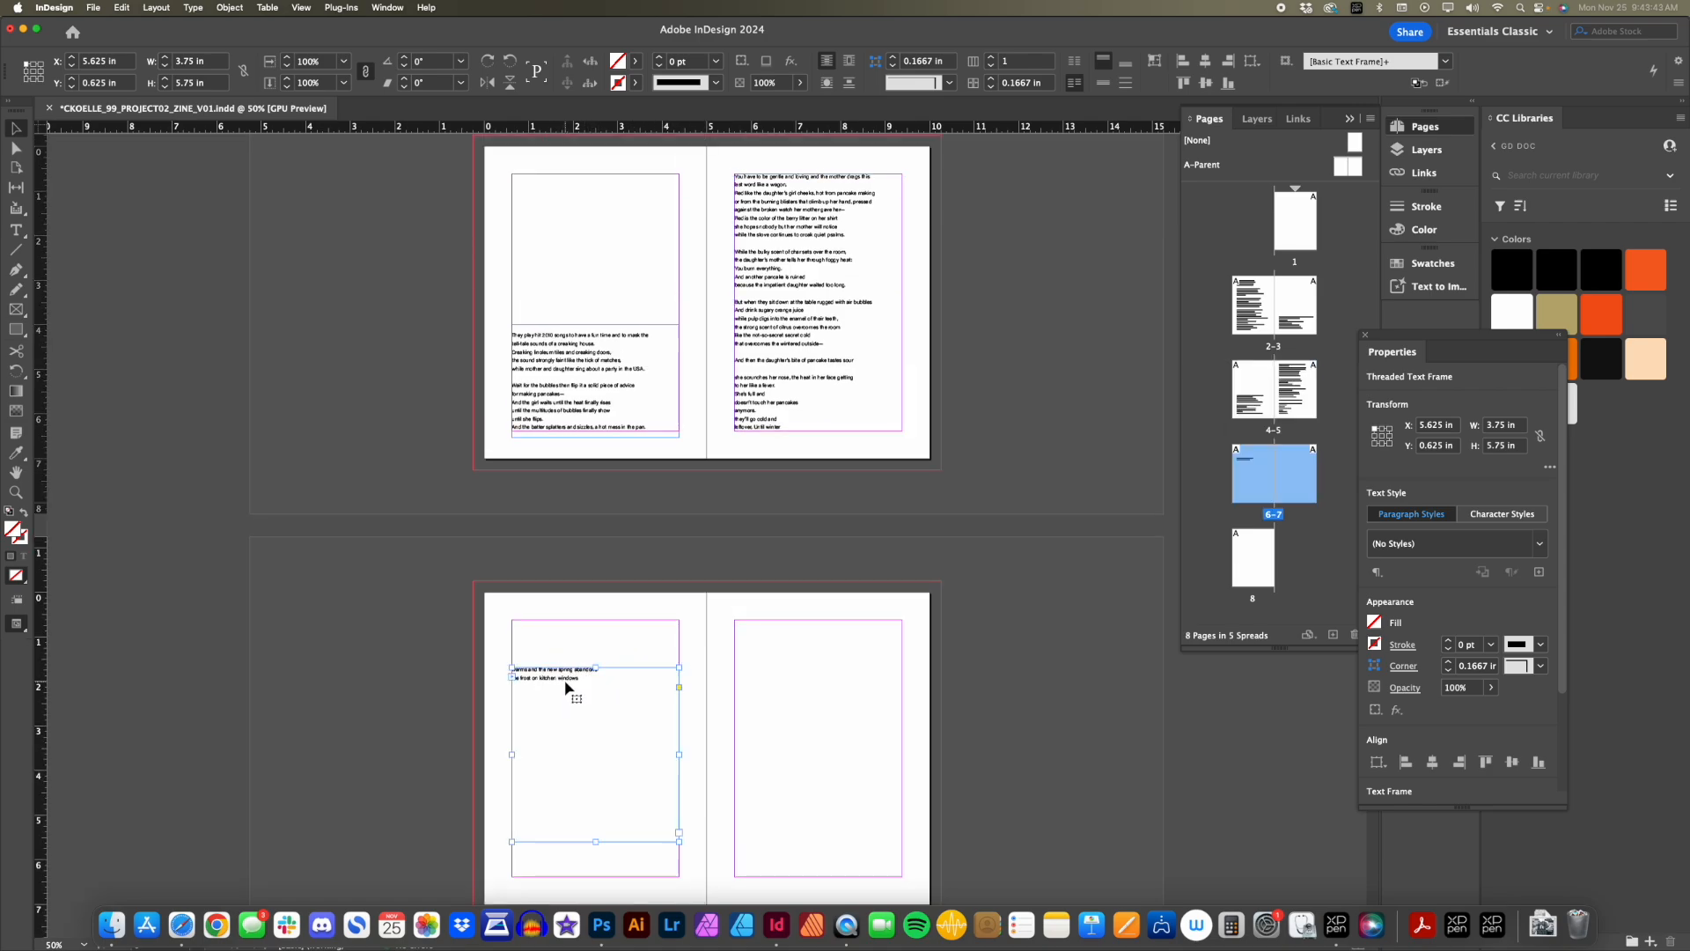
{"action": "scroll", "coordinate": [758, 458], "scroll_direction": "up", "scroll_amount": 2}
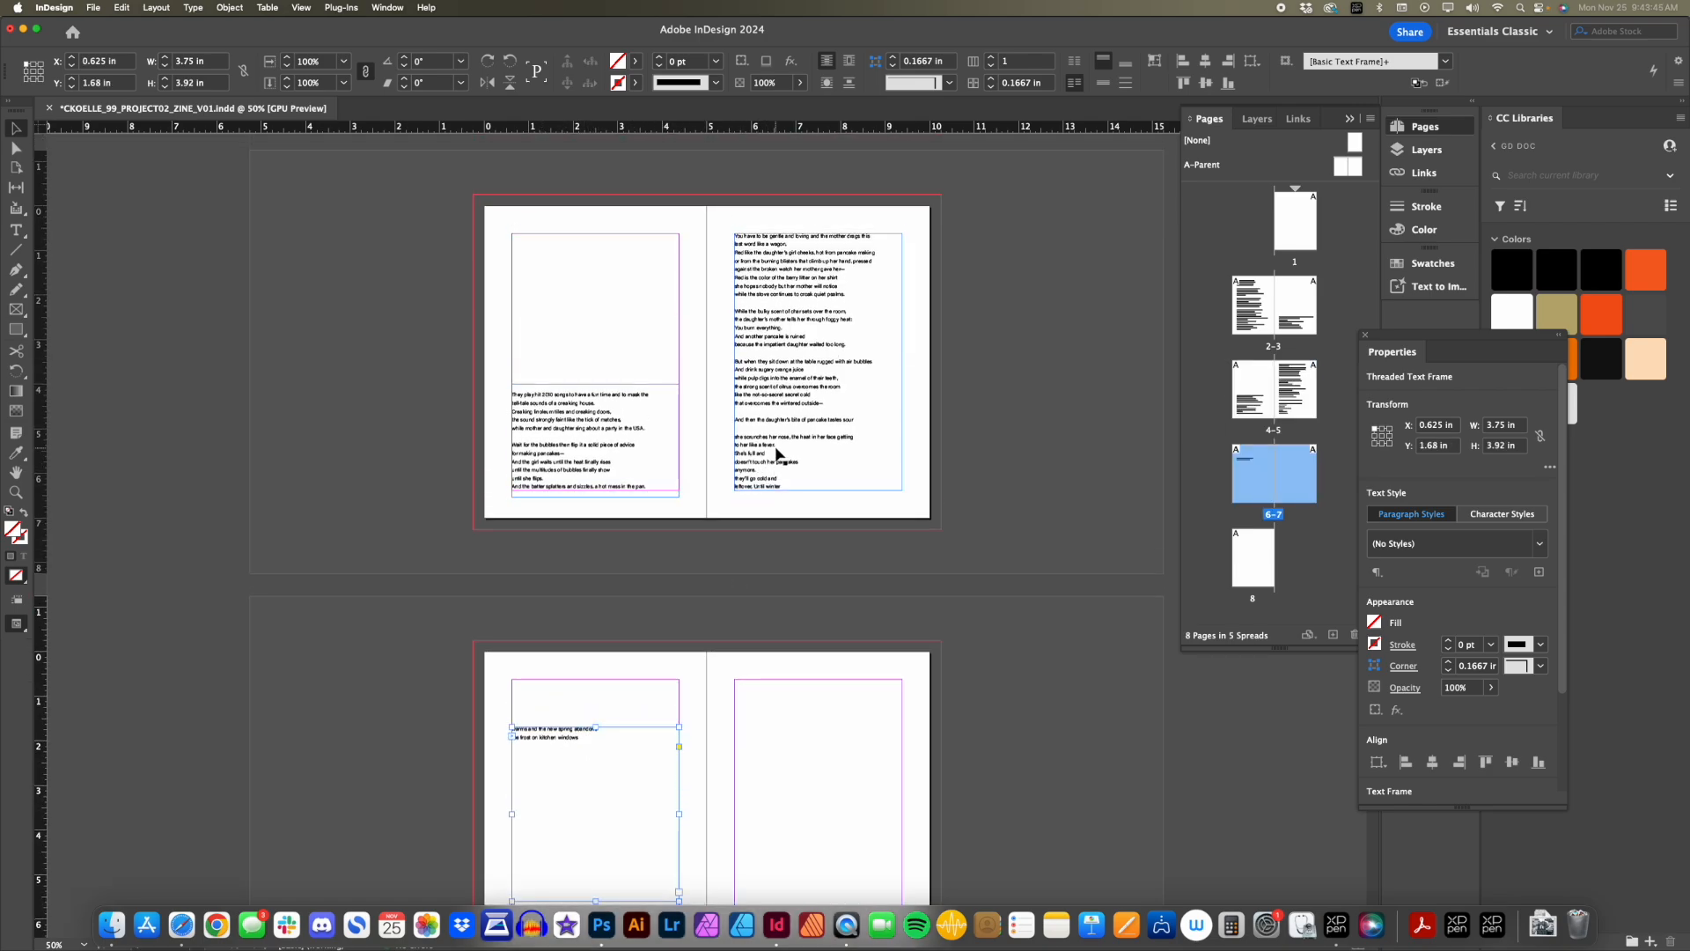
Preview the page 4 to 7 spreads and inspect the text break between pages 5 and 6 at 75% zoom.
{"action": "left_click", "coordinate": [780, 453]}
{"action": "left_click", "coordinate": [680, 571]}
{"action": "key", "text": "z"}
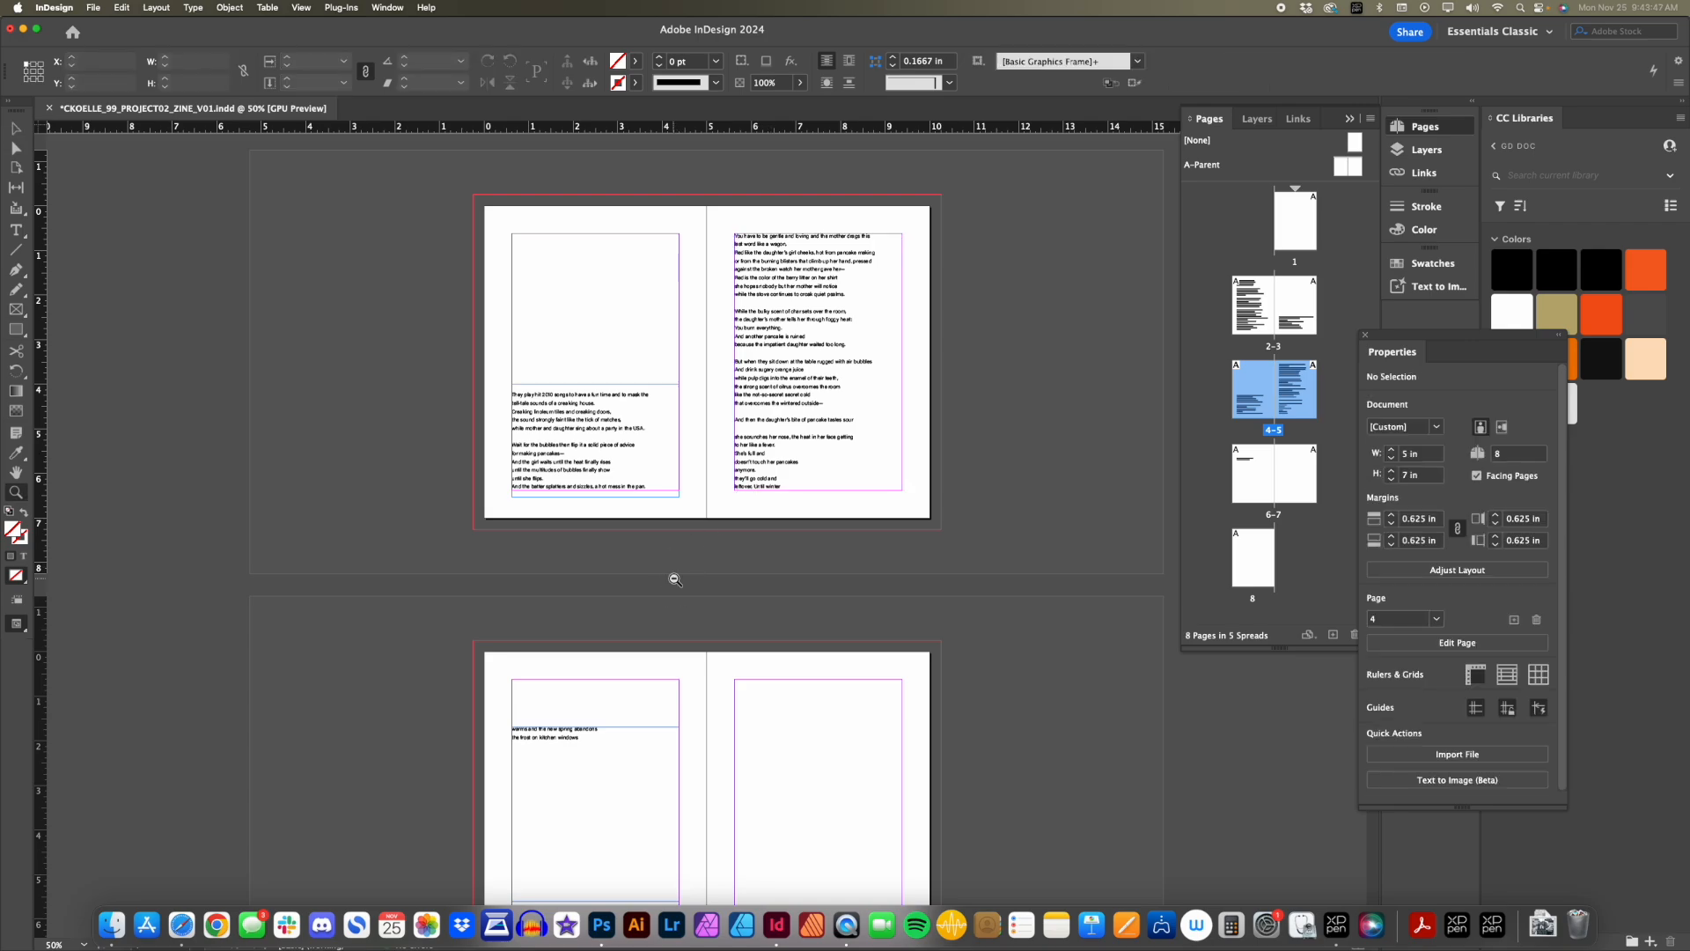
{"action": "left_click", "coordinate": [679, 574], "text": "alt"}
{"action": "key", "text": "w"}
{"action": "left_click", "coordinate": [751, 525]}
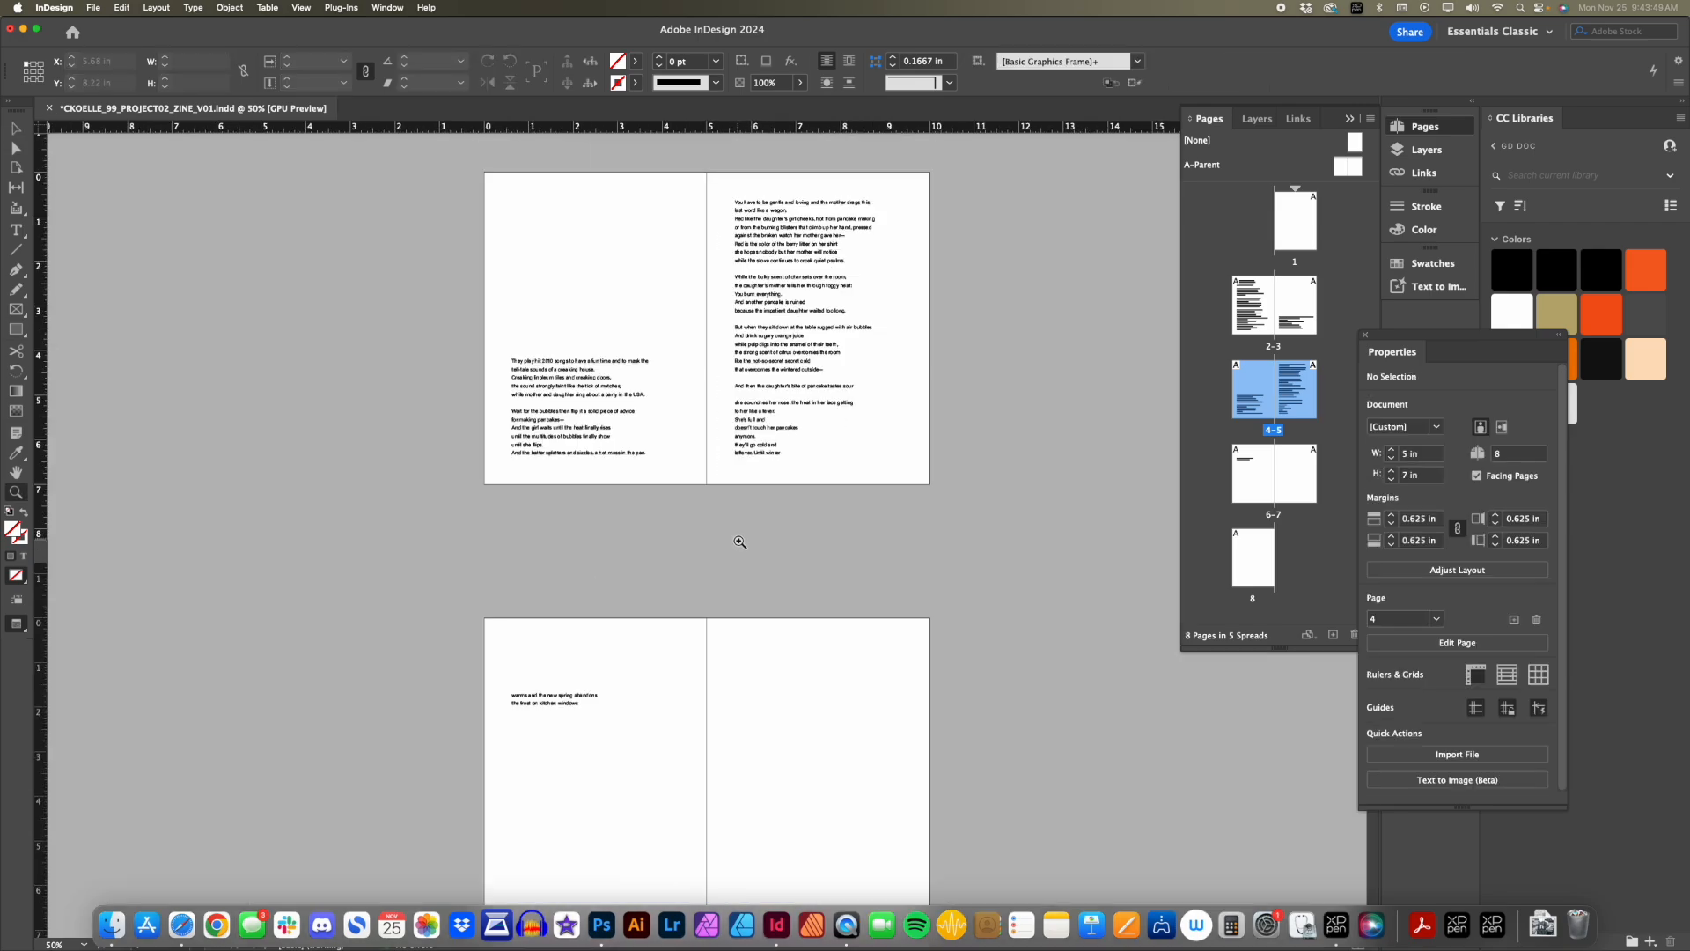
{"action": "scroll", "coordinate": [739, 535], "scroll_direction": "down", "scroll_amount": 5}
{"action": "scroll", "coordinate": [656, 539], "scroll_direction": "down", "scroll_amount": 2}
{"action": "left_click", "coordinate": [556, 477], "text": "super"}
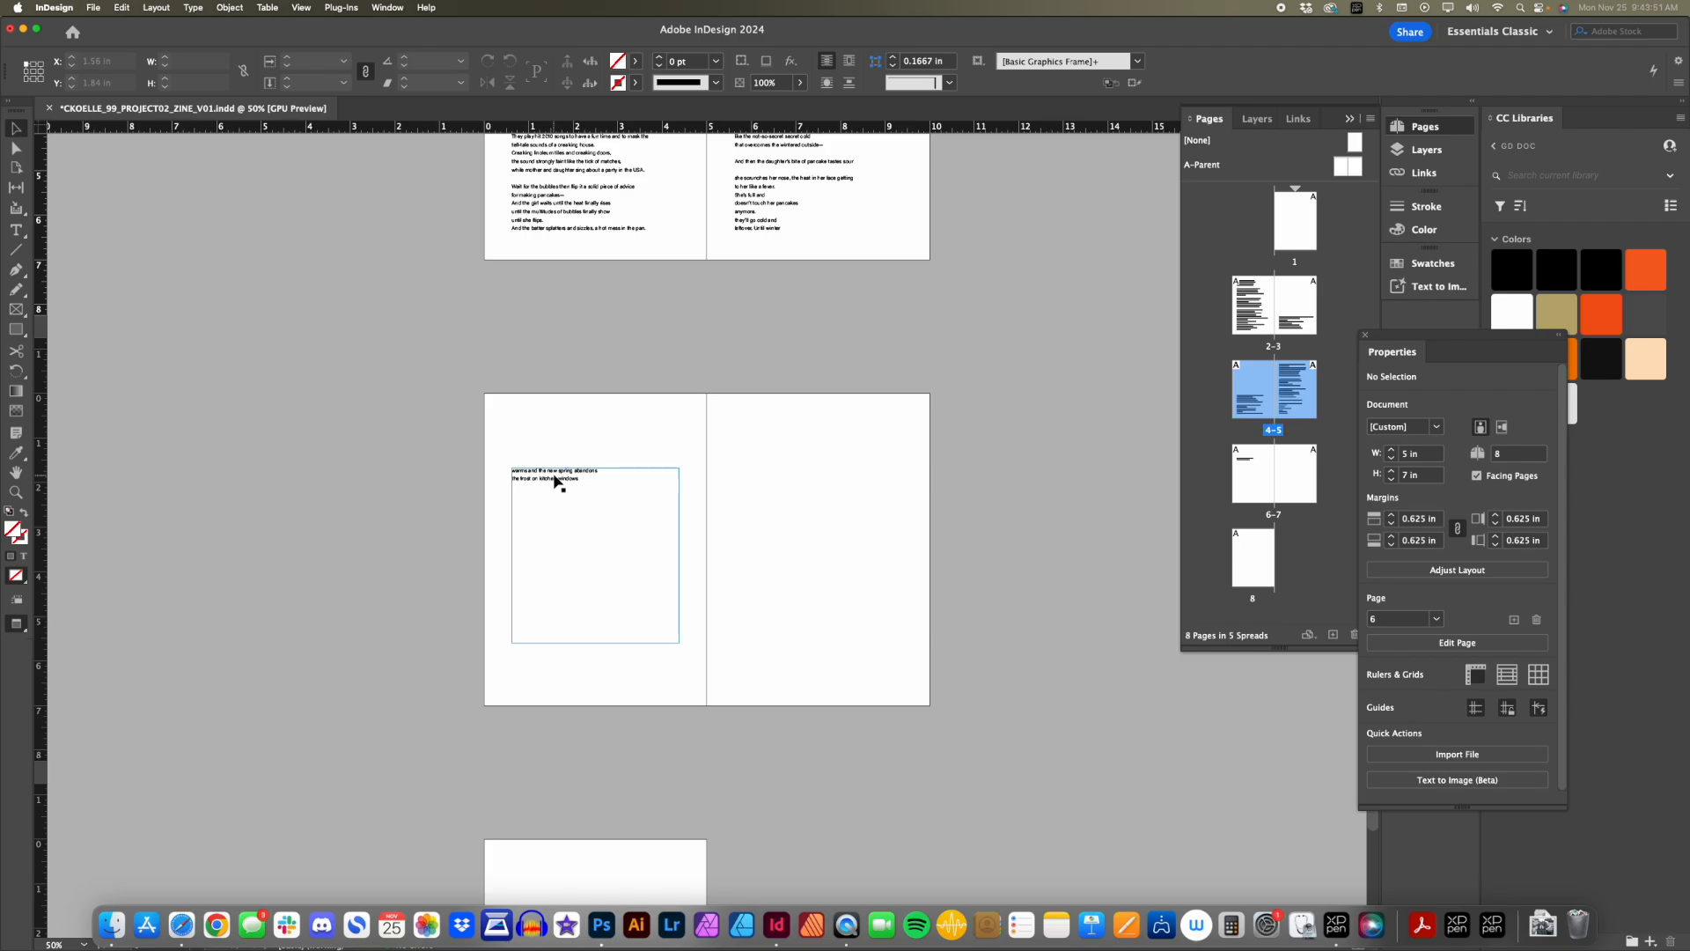
{"action": "left_click", "coordinate": [555, 476]}
{"action": "scroll", "coordinate": [544, 543], "scroll_direction": "down", "scroll_amount": 1}
{"action": "key", "text": "v"}
{"action": "left_click", "coordinate": [400, 507]}
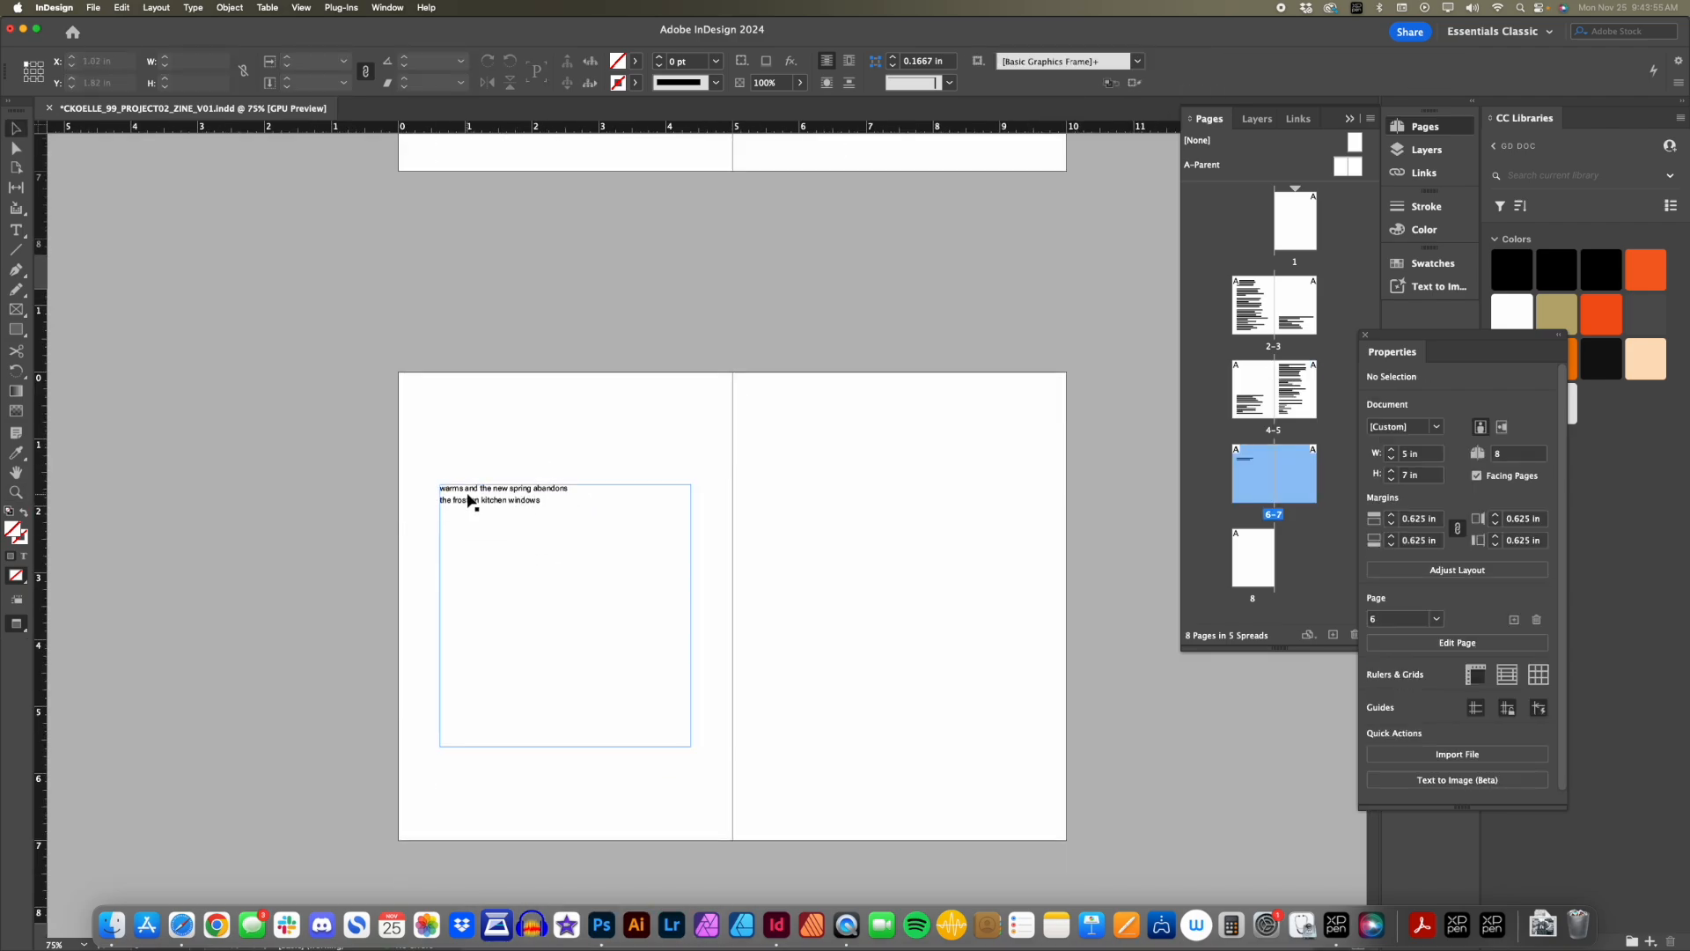
{"action": "scroll", "coordinate": [493, 546], "scroll_direction": "up", "scroll_amount": 8}
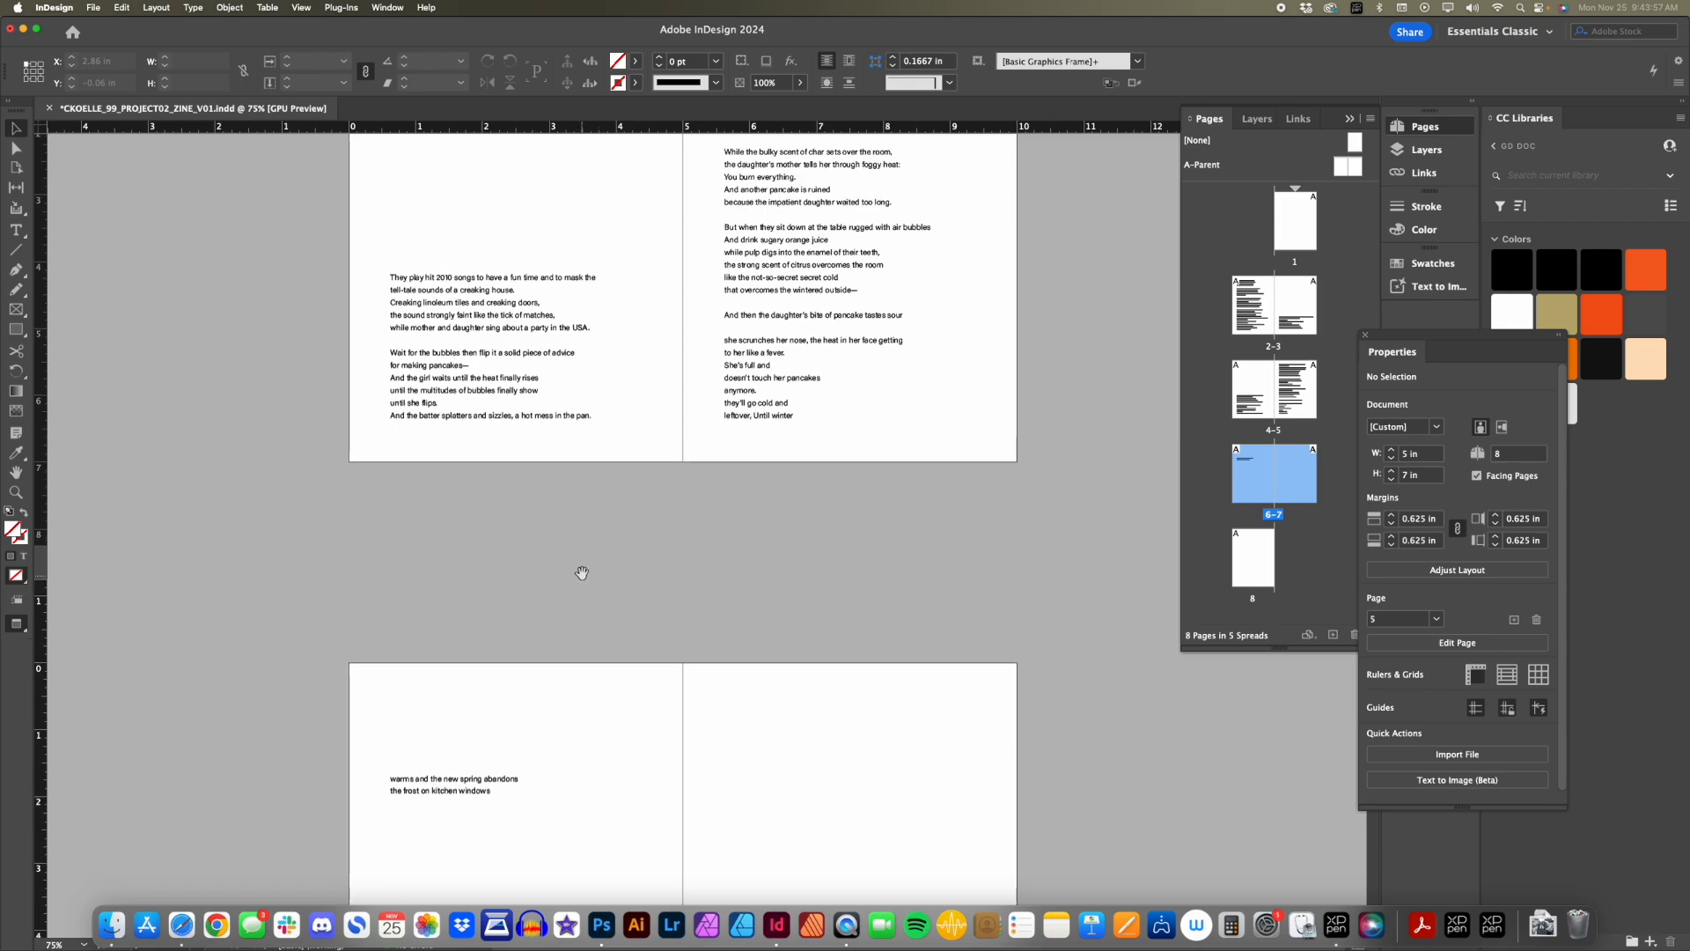
Shorten the page 5 text frame to 4.415 in high so the stanza beginning "she scrunches her nose" starts page 6, and check both spreads.
{"action": "left_click", "coordinate": [810, 405]}
{"action": "left_click_drag", "start_coordinate": [848, 420], "coordinate": [848, 331]}
{"action": "scroll", "coordinate": [617, 518], "scroll_direction": "down", "scroll_amount": 6}
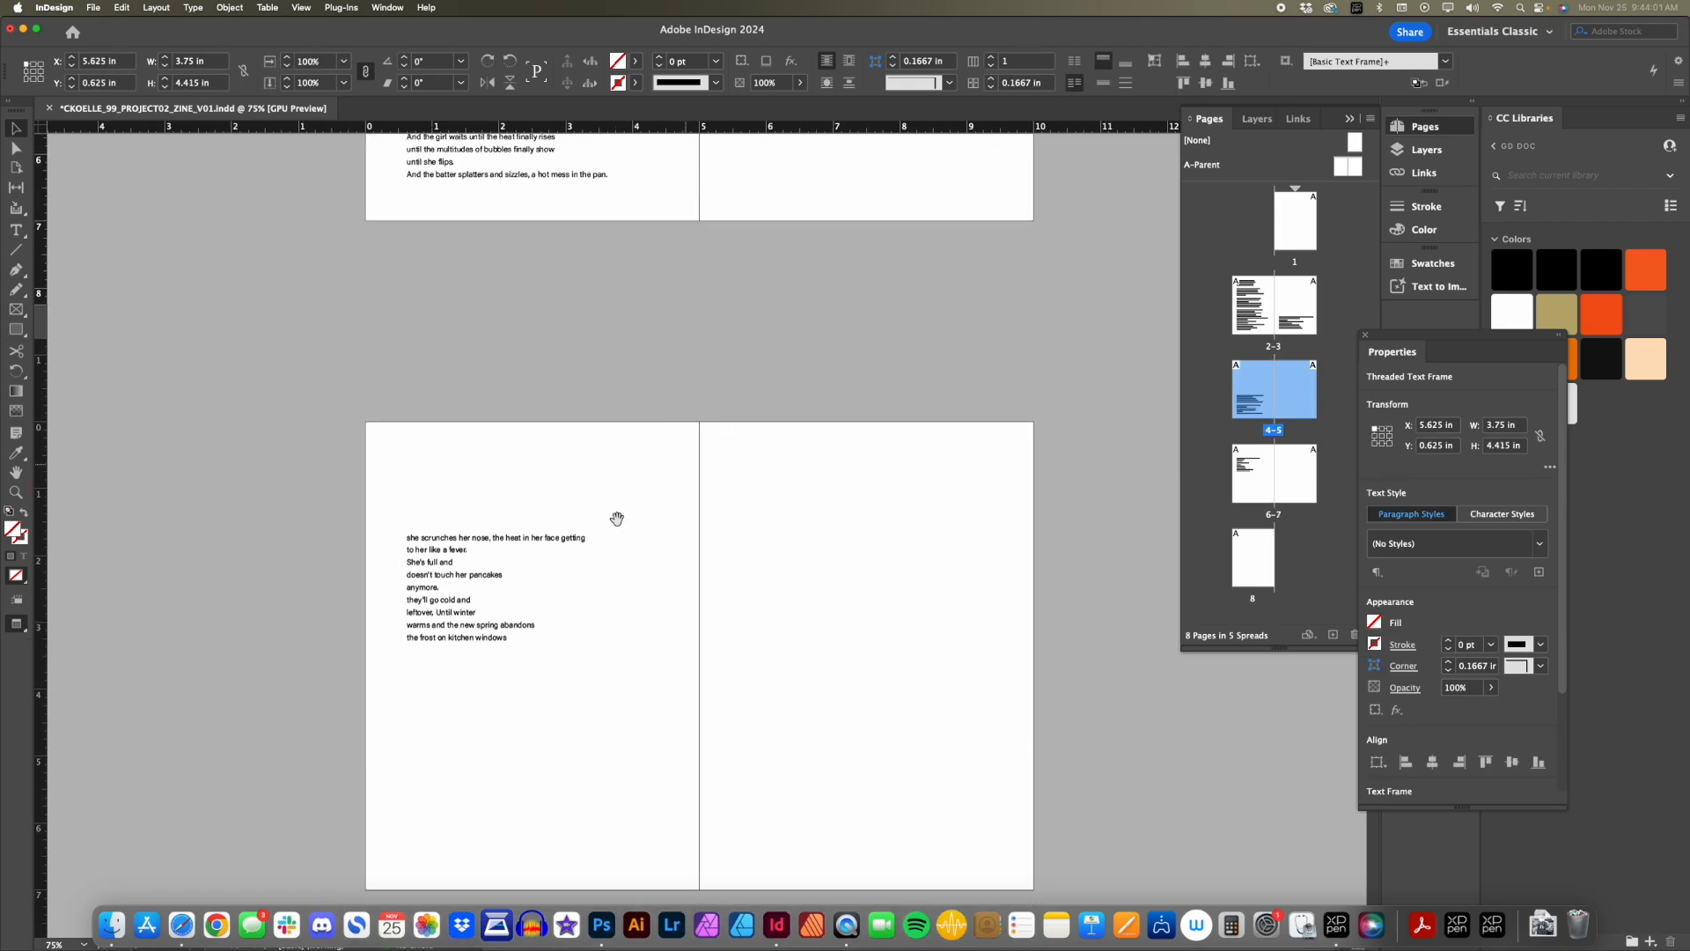
{"action": "left_click", "coordinate": [425, 564]}
{"action": "scroll", "coordinate": [654, 538], "scroll_direction": "up", "scroll_amount": 6}
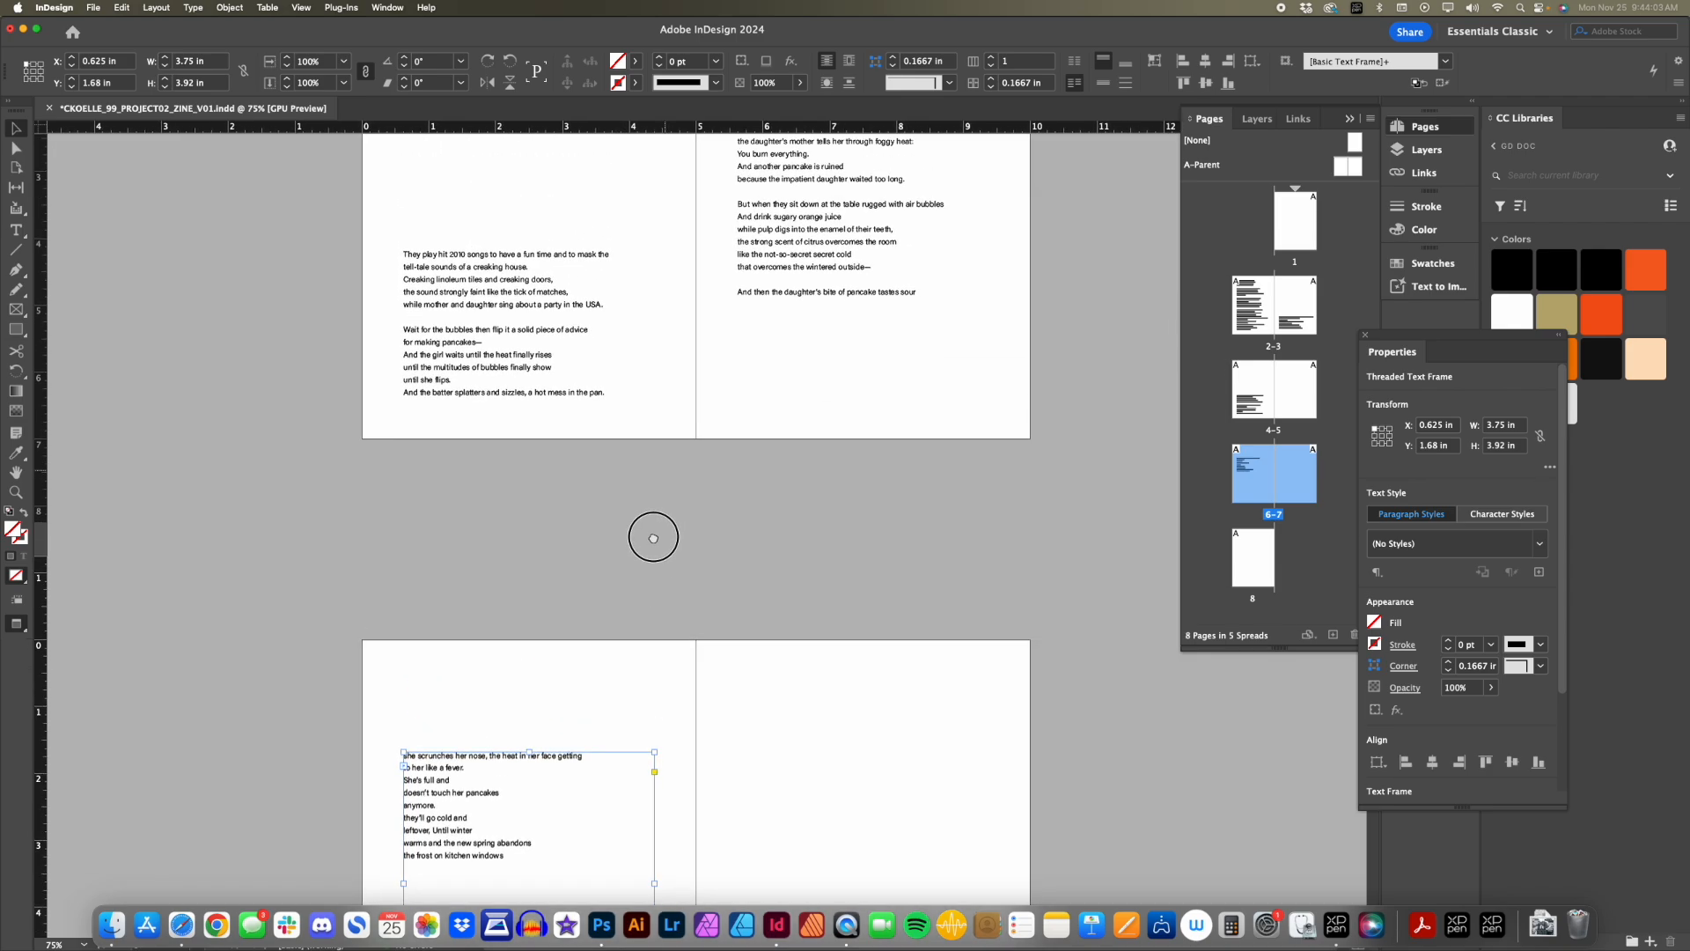
Switch to the poem's Google Docs document in Safari and compare its stanza break before "she scrunches her nose" with the zine layout.
{"action": "left_click", "coordinate": [181, 924]}
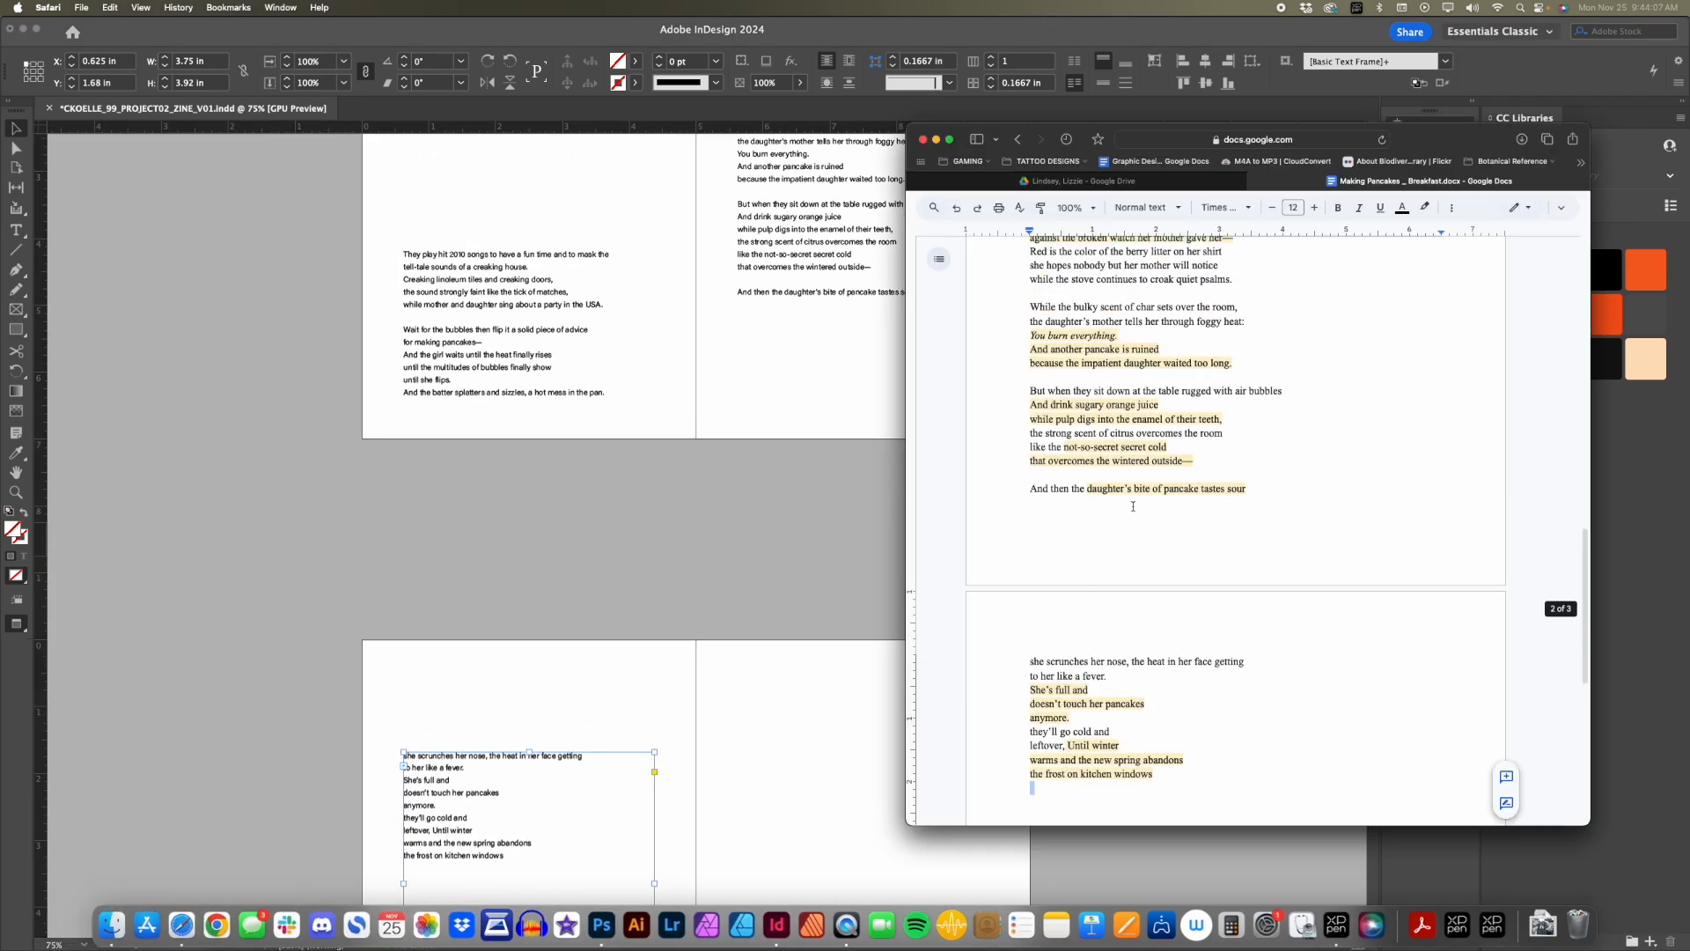
{"action": "scroll", "coordinate": [561, 701], "scroll_direction": "up", "scroll_amount": 5}
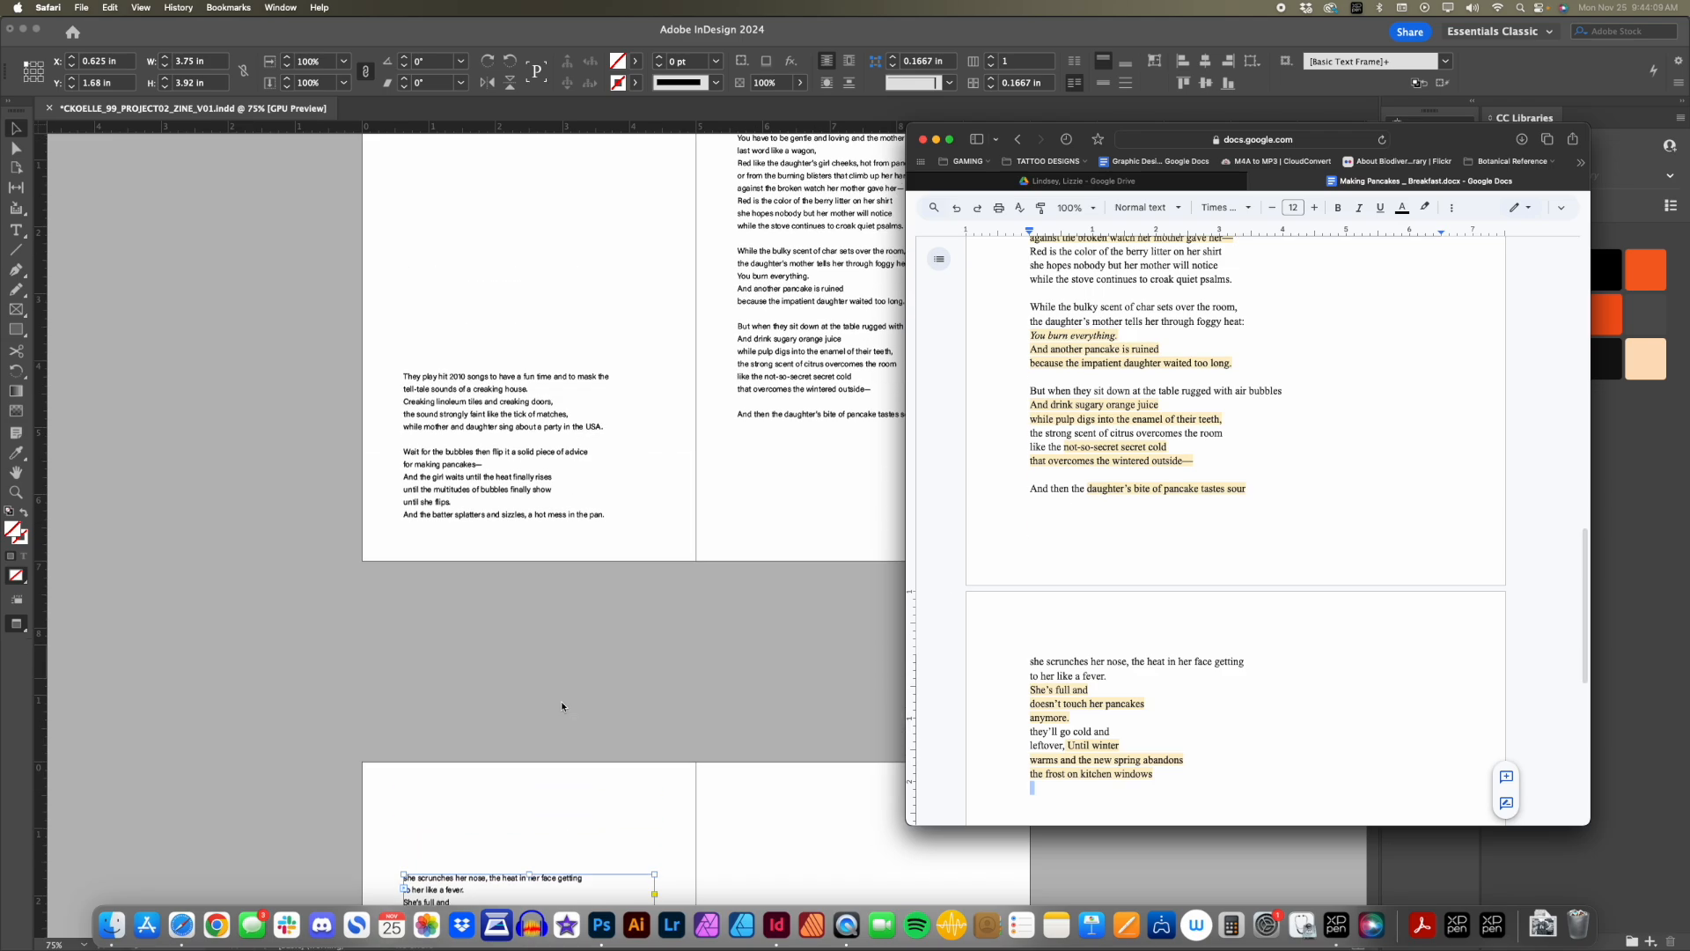
{"action": "scroll", "coordinate": [606, 660], "scroll_direction": "down", "scroll_amount": 7}
{"action": "scroll", "coordinate": [839, 276], "scroll_direction": "up", "scroll_amount": 2}
Try lengthening the page 5 text frame to 4.915 in high to take in two more lines, and shorten it back.
{"action": "left_click", "coordinate": [838, 276]}
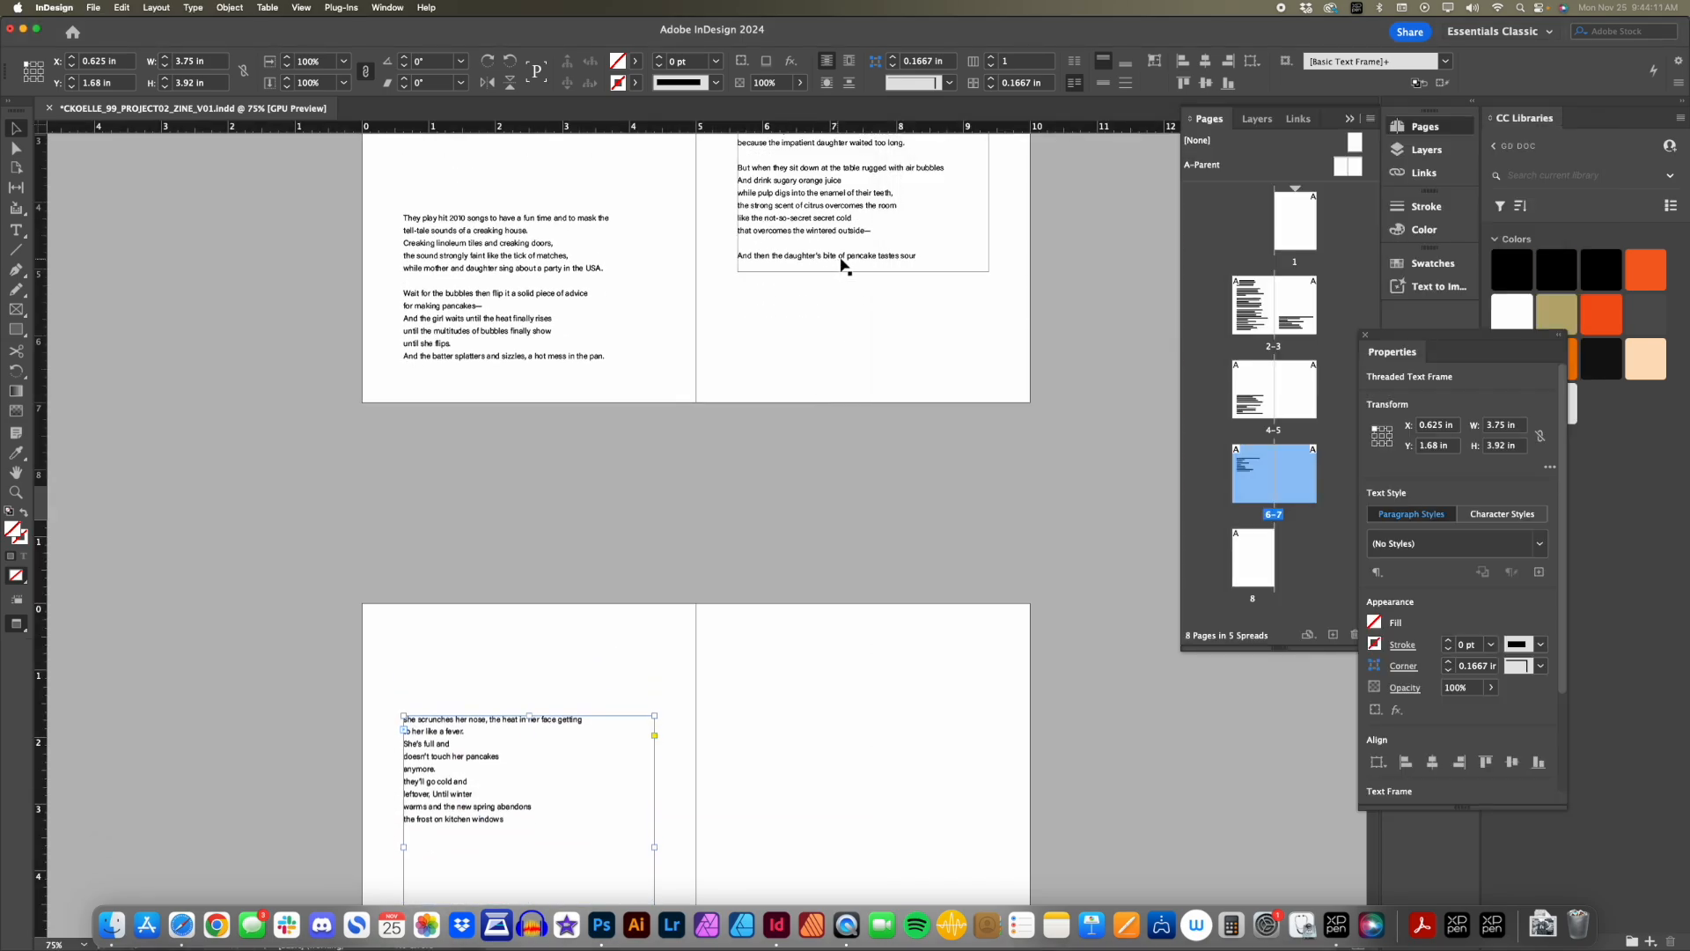
{"action": "left_click", "coordinate": [858, 271]}
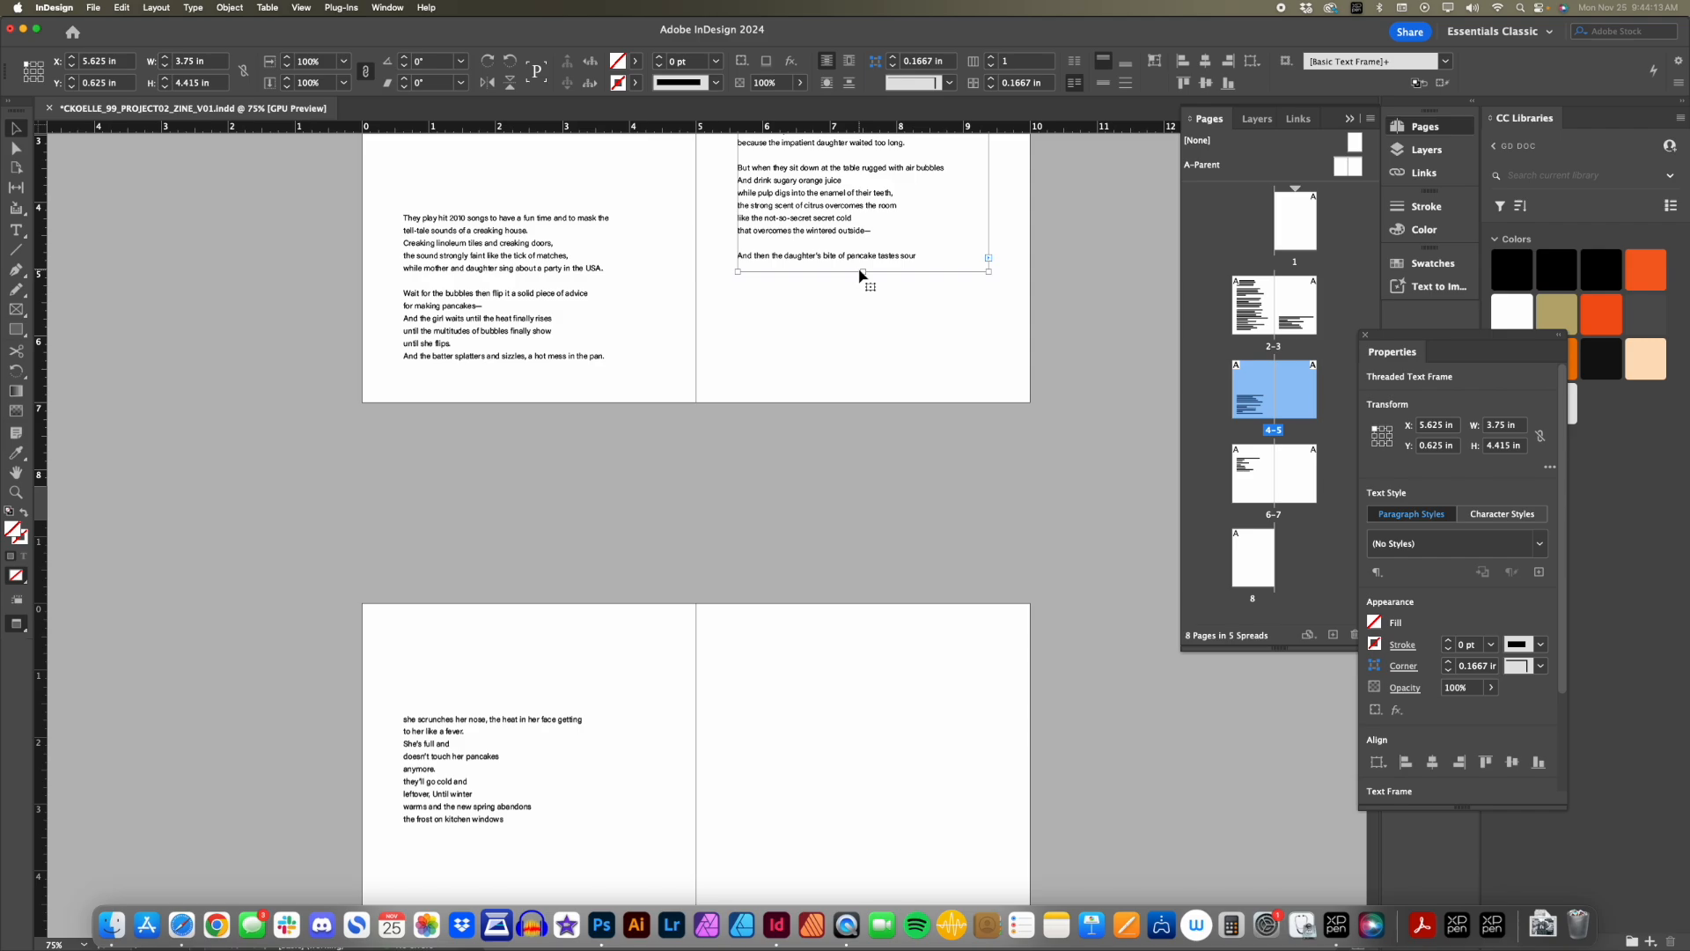
{"action": "left_click_drag", "start_coordinate": [862, 272], "coordinate": [852, 313]}
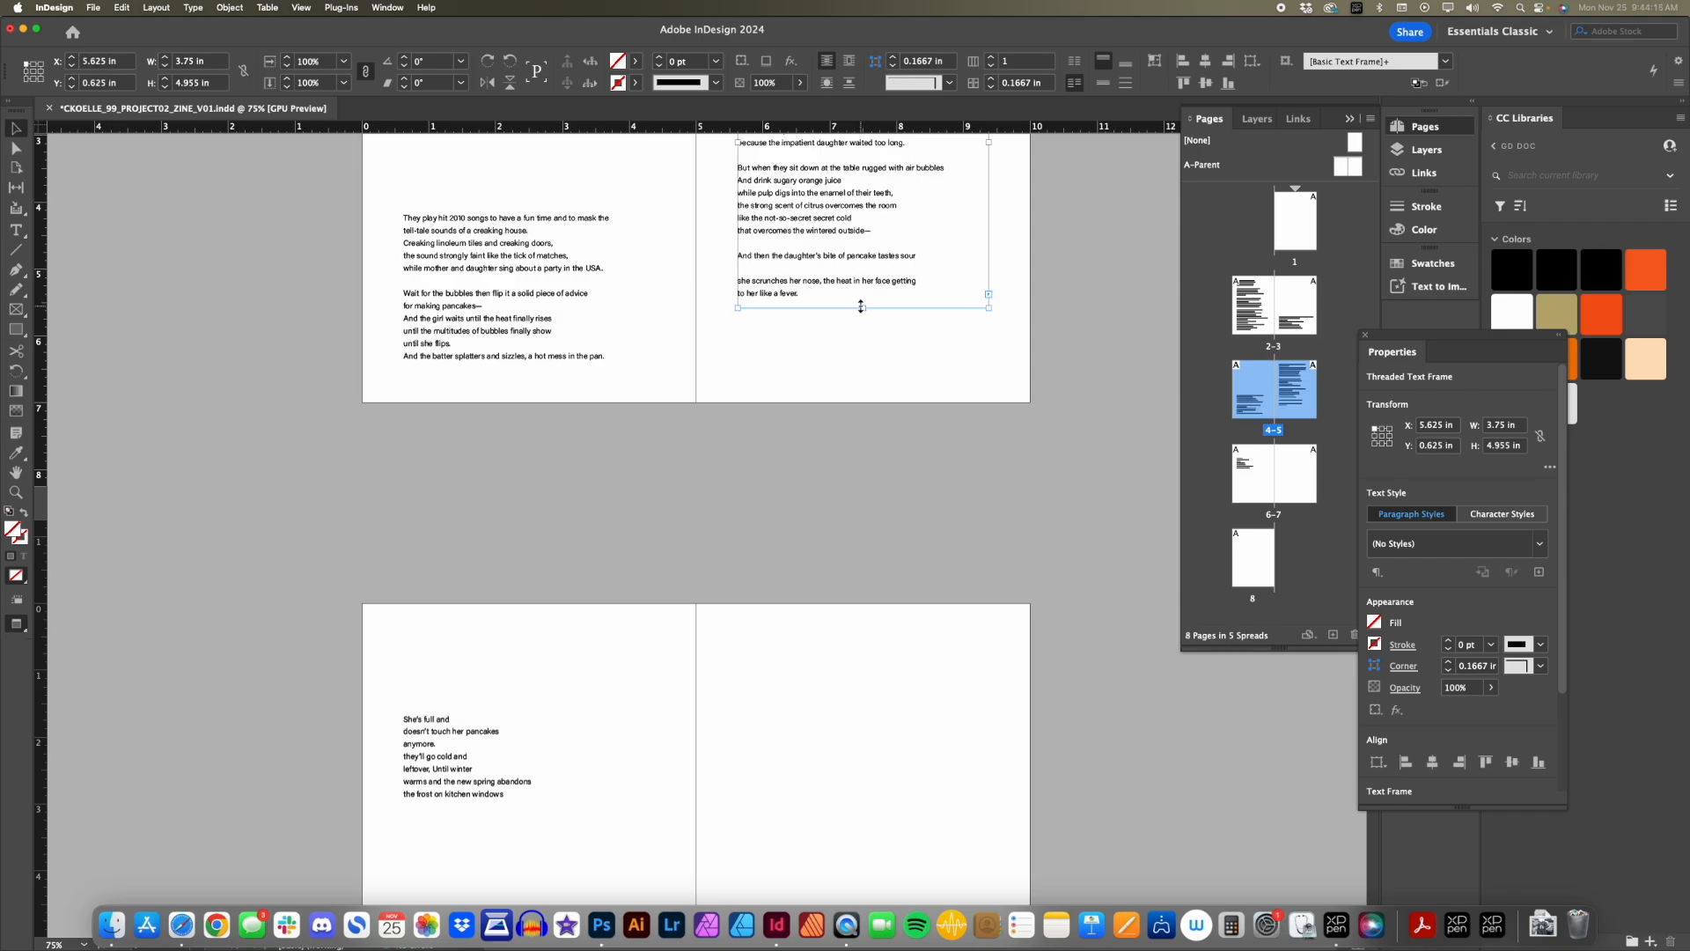
{"action": "left_click_drag", "start_coordinate": [861, 307], "coordinate": [861, 304]}
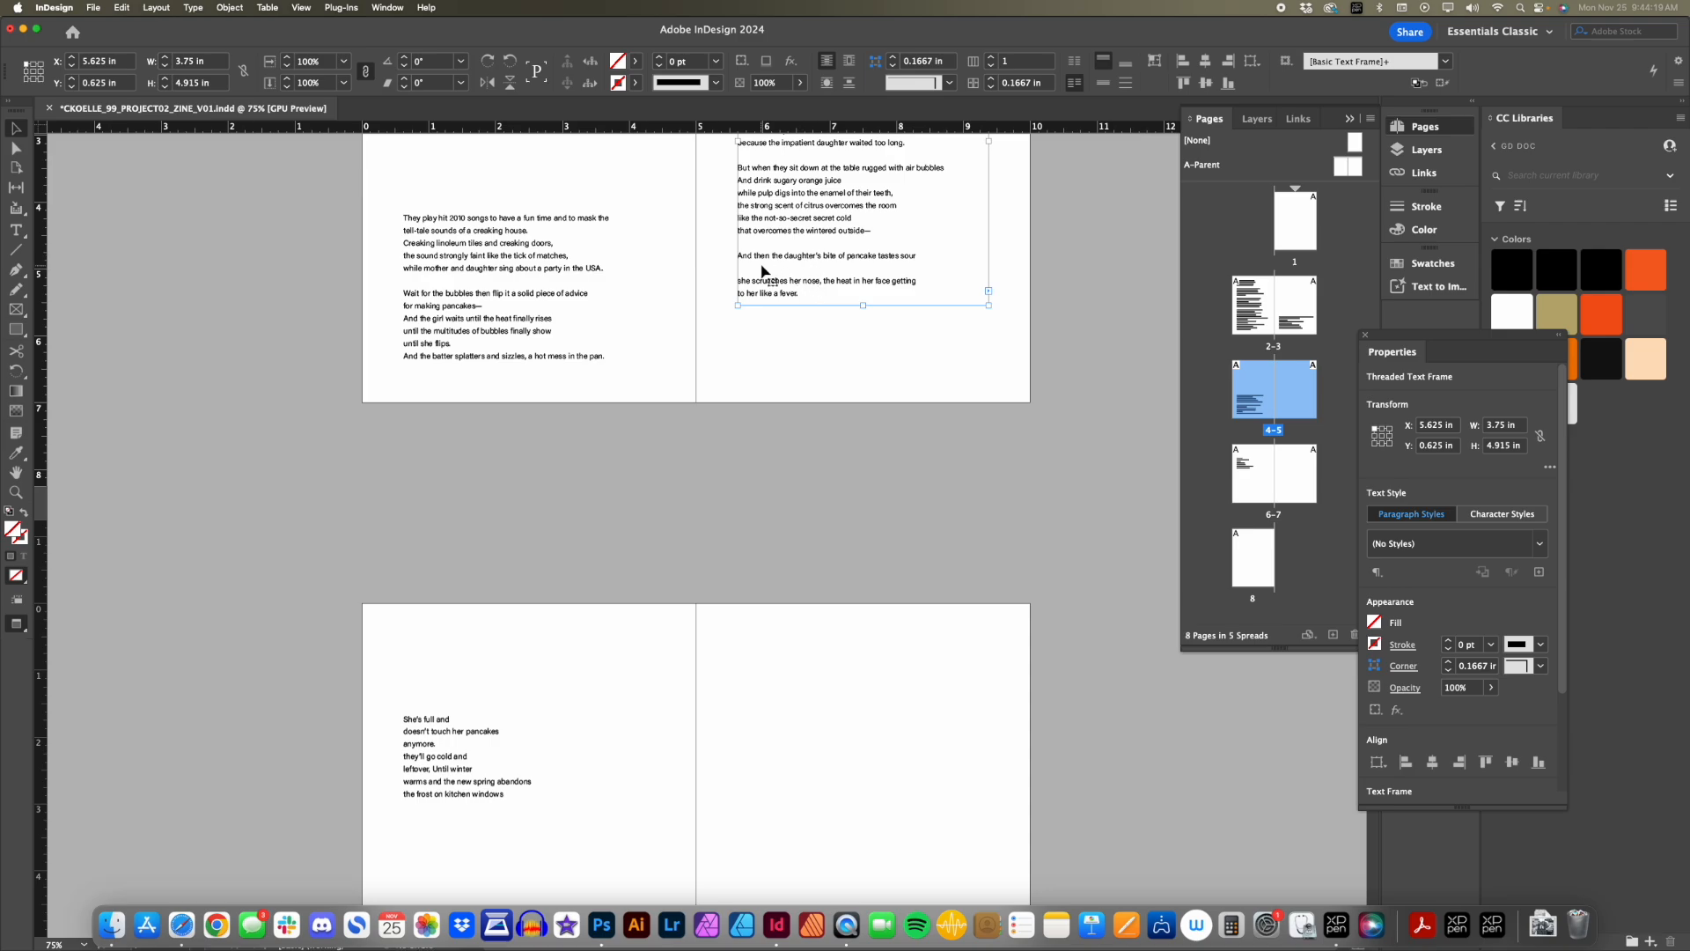
{"action": "left_click_drag", "start_coordinate": [864, 304], "coordinate": [866, 269]}
Move the page 6 text frame up to the top margin at Y 0.625 in and compare the spreads at 25% zoom.
{"action": "scroll", "coordinate": [836, 308], "scroll_direction": "down", "scroll_amount": 5}
{"action": "left_click", "coordinate": [464, 481]}
{"action": "left_click_drag", "start_coordinate": [430, 548], "coordinate": [437, 486]}
{"action": "key", "text": "w"}
{"action": "key", "text": "z"}
{"action": "left_click", "coordinate": [449, 489], "text": "alt"}
{"action": "left_click", "coordinate": [455, 490], "text": "alt"}
{"action": "left_click_drag", "start_coordinate": [585, 461], "coordinate": [585, 443]}
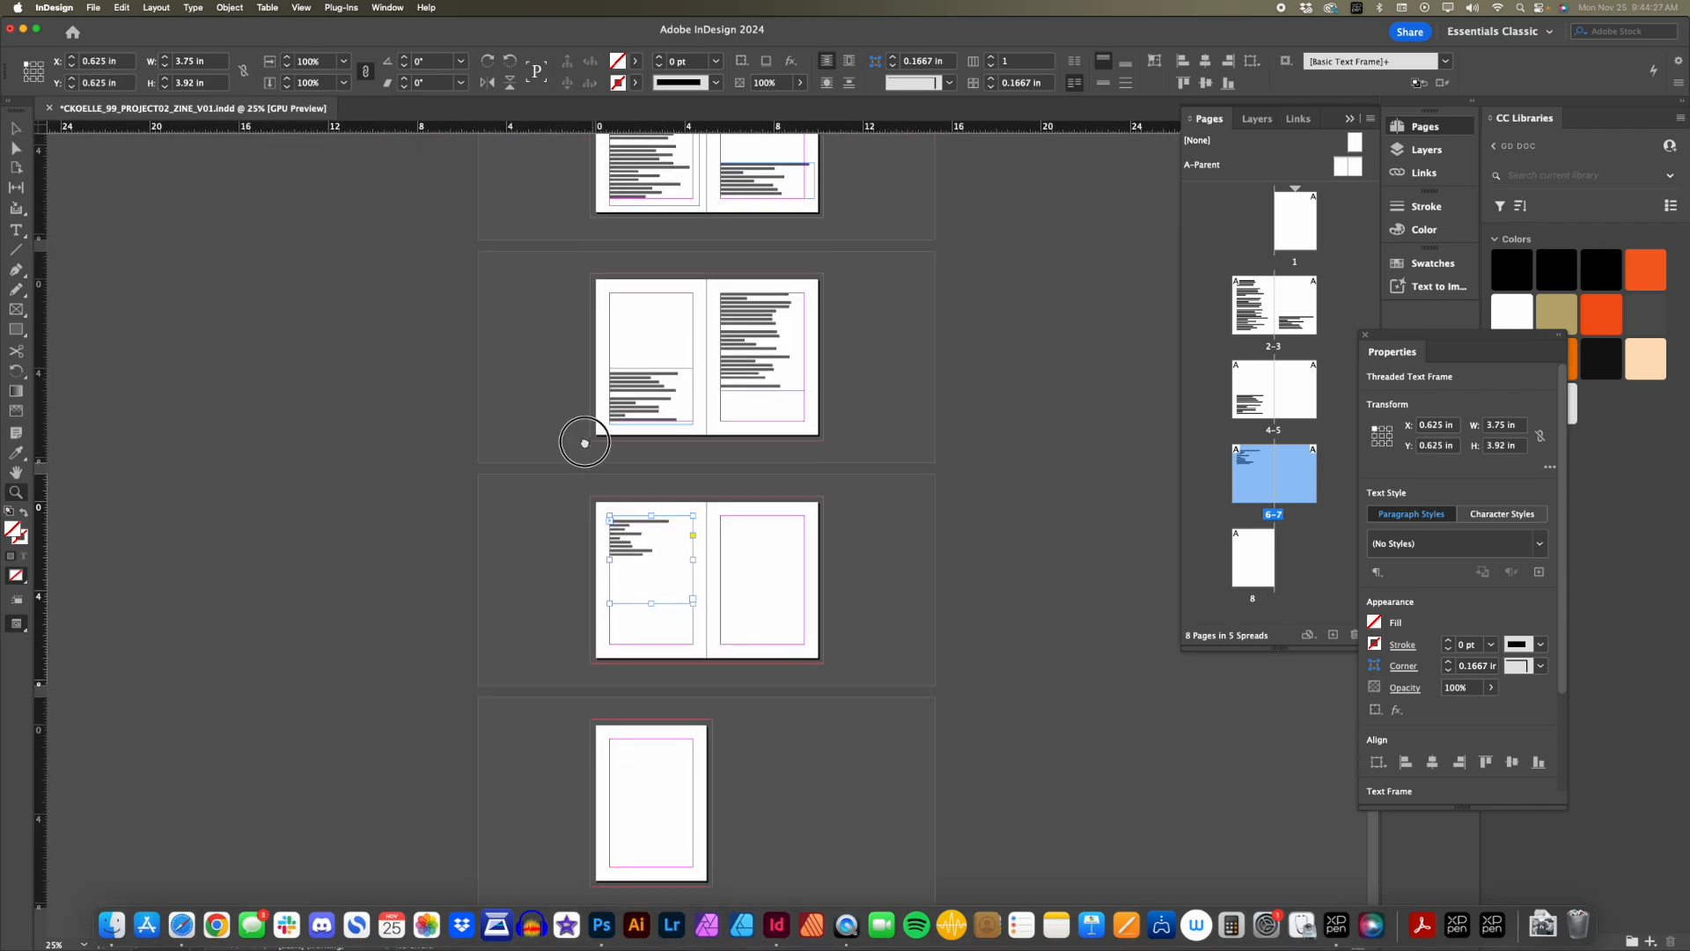
Move the closing stanza's text frame from page 6 across to page 7, at X 5.625 in, Y 0.98 in.
{"action": "left_click", "coordinate": [625, 528]}
{"action": "key", "text": "v"}
{"action": "left_click_drag", "start_coordinate": [550, 565], "coordinate": [769, 576]}
{"action": "key", "text": "z"}
{"action": "left_click", "coordinate": [573, 557], "text": "alt"}
{"action": "left_click", "coordinate": [572, 557], "text": "alt"}
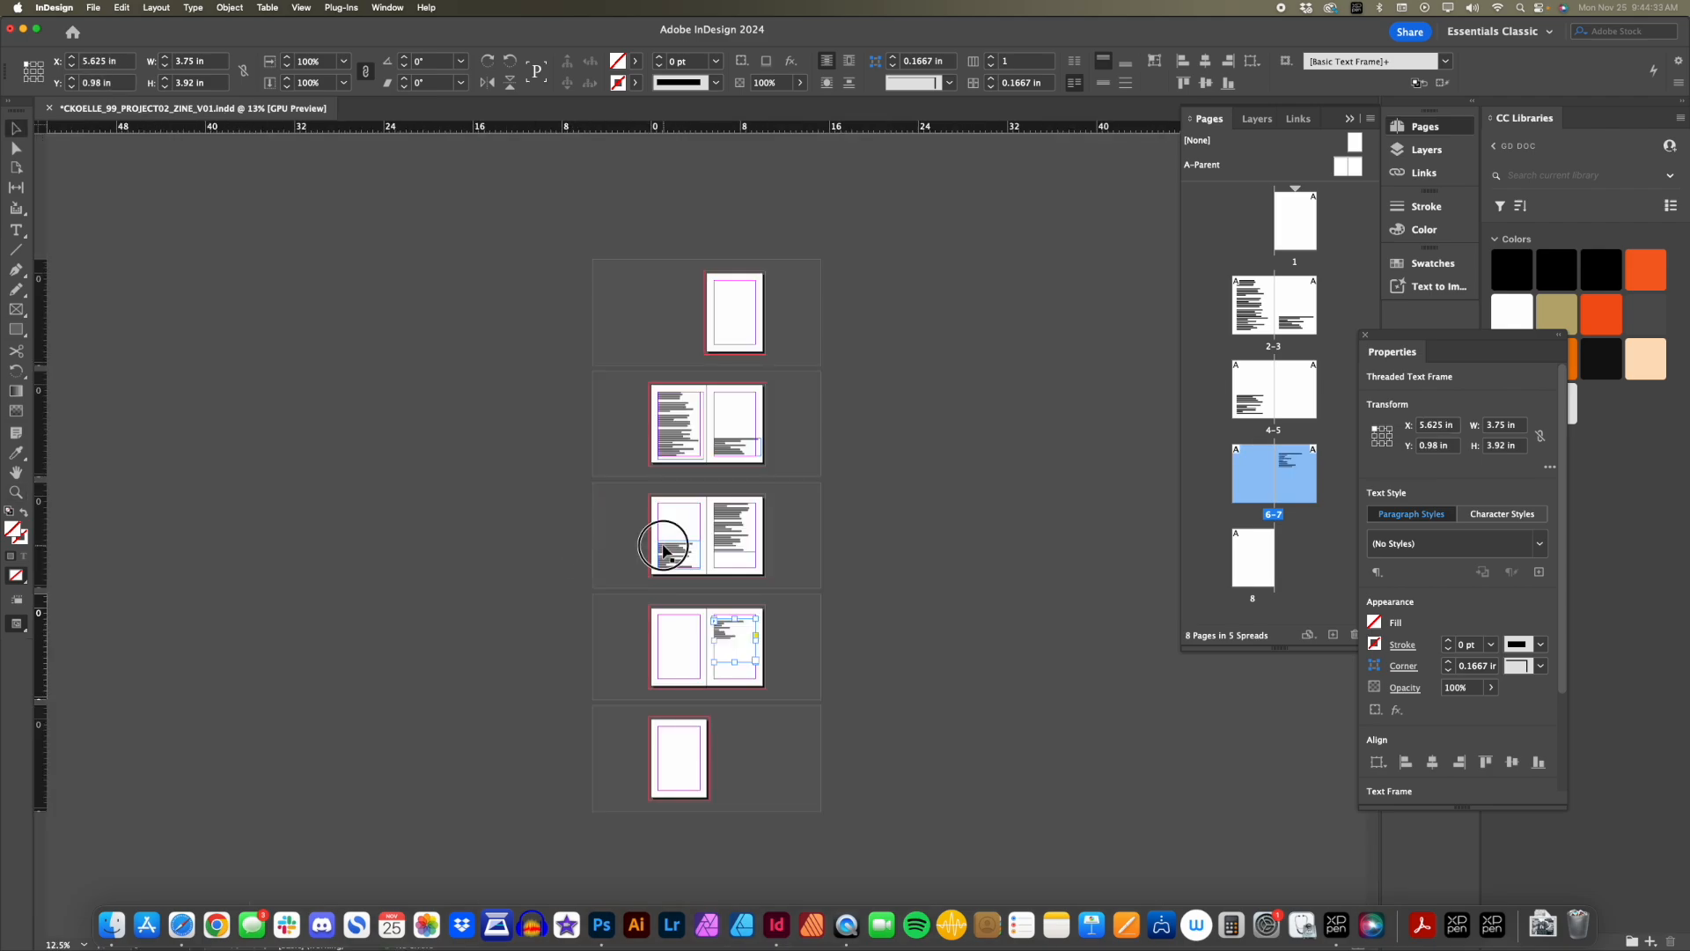
Examine the text placement on the page 2 to 7 spreads, both with frame edges and in preview mode.
{"action": "left_click", "coordinate": [674, 555], "text": "super"}
{"action": "left_click", "coordinate": [692, 542]}
{"action": "left_click", "coordinate": [774, 536]}
{"action": "left_click_drag", "start_coordinate": [819, 544], "coordinate": [805, 473]}
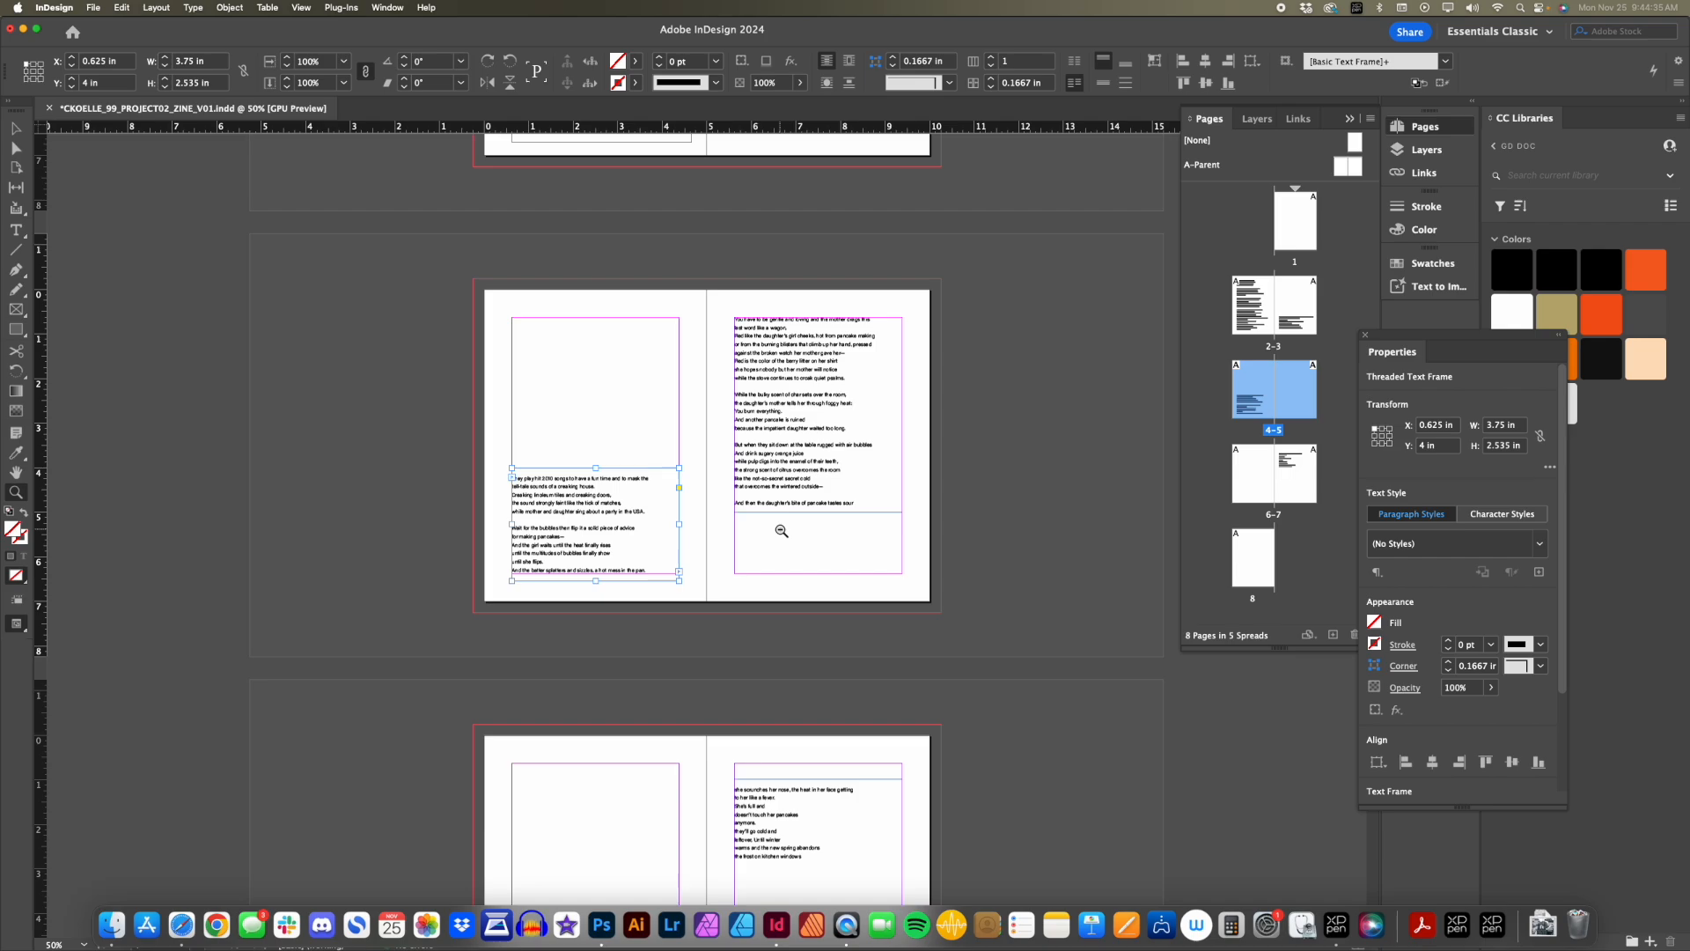
{"action": "left_click", "coordinate": [781, 531], "text": "alt"}
{"action": "left_click_drag", "start_coordinate": [781, 547], "coordinate": [771, 561]}
{"action": "key", "text": "v"}
{"action": "left_click", "coordinate": [844, 535]}
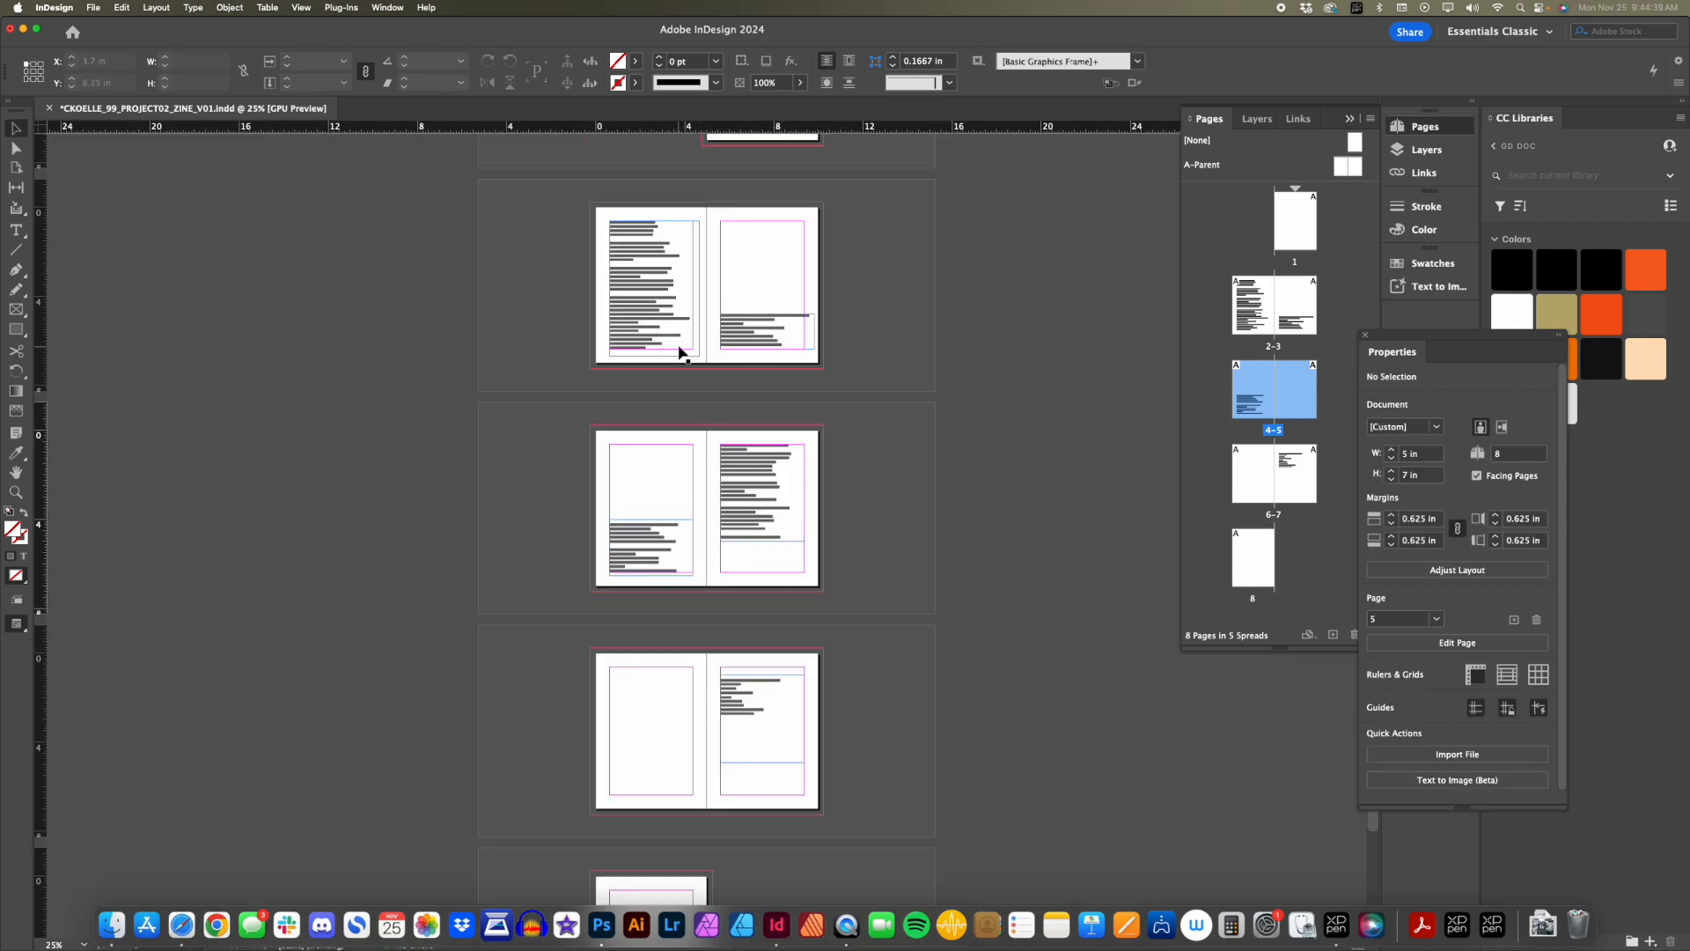
{"action": "key", "text": "w"}
{"action": "key", "text": "z"}
{"action": "left_click", "coordinate": [740, 370]}
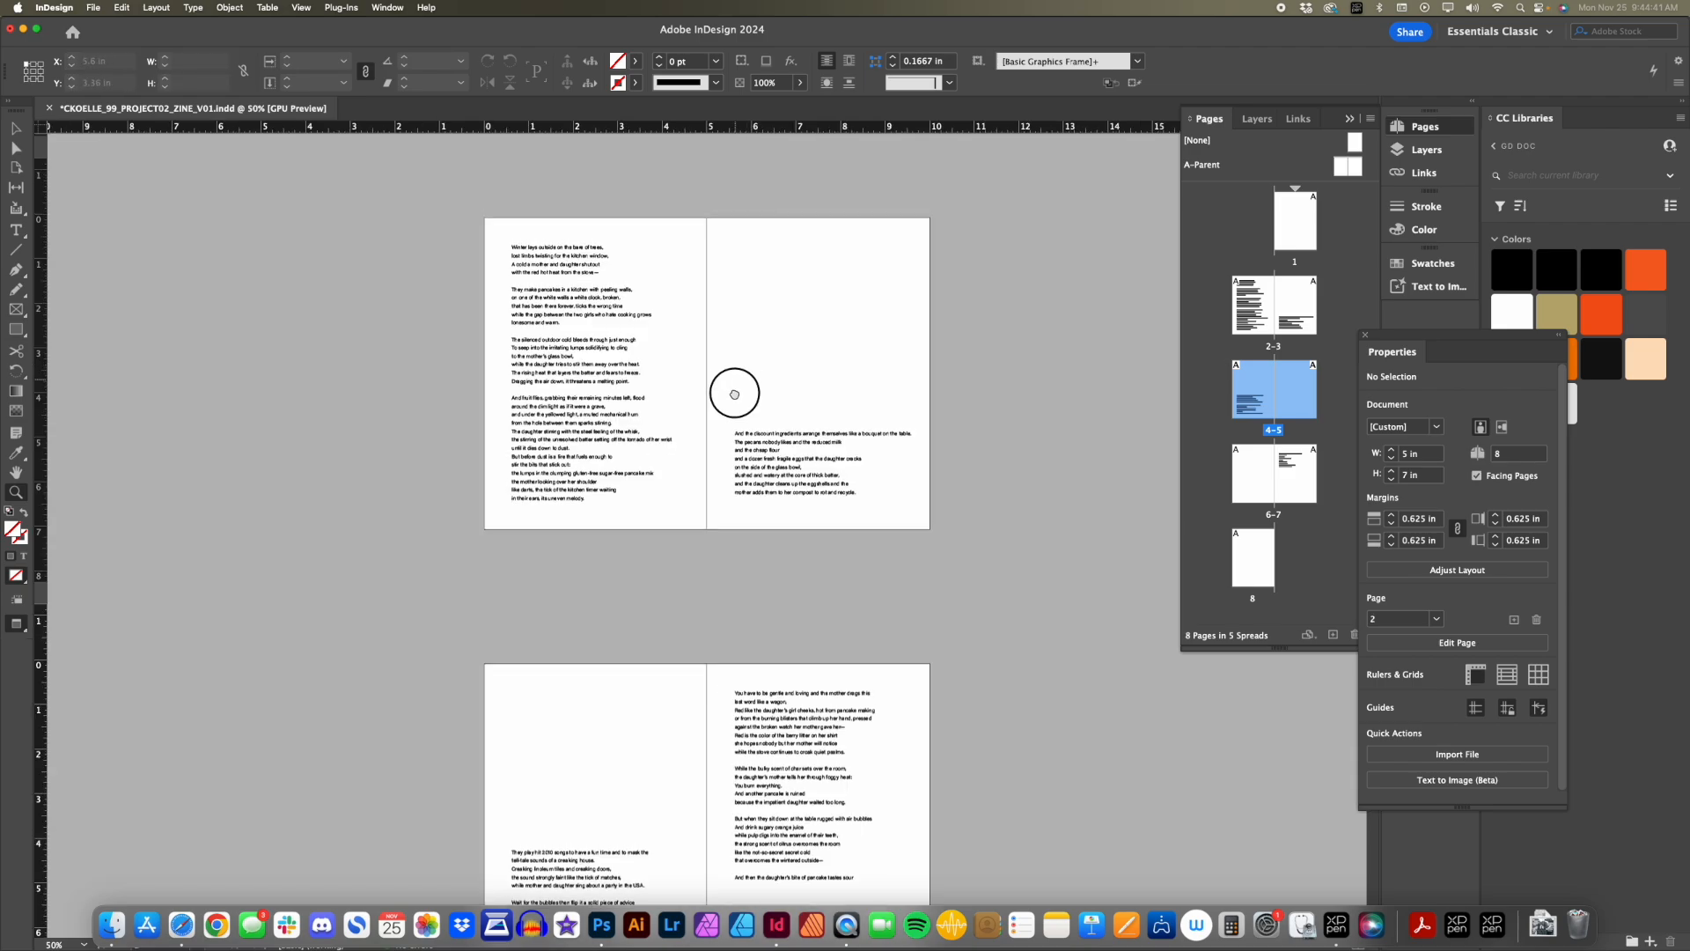
{"action": "scroll", "coordinate": [751, 546], "scroll_direction": "down", "scroll_amount": 2}
{"action": "scroll", "coordinate": [751, 546], "scroll_direction": "down", "scroll_amount": 6}
Show the guides and frame edges, and lower the page 7 text frame to Y 1.12 in.
{"action": "key", "text": "v"}
{"action": "key", "text": "w"}
{"action": "mouse_move", "coordinate": [754, 538]}
{"action": "left_mouse_down"}
{"action": "mouse_move", "coordinate": [778, 550]}
{"action": "mouse_move", "coordinate": [765, 553]}
{"action": "left_mouse_up"}
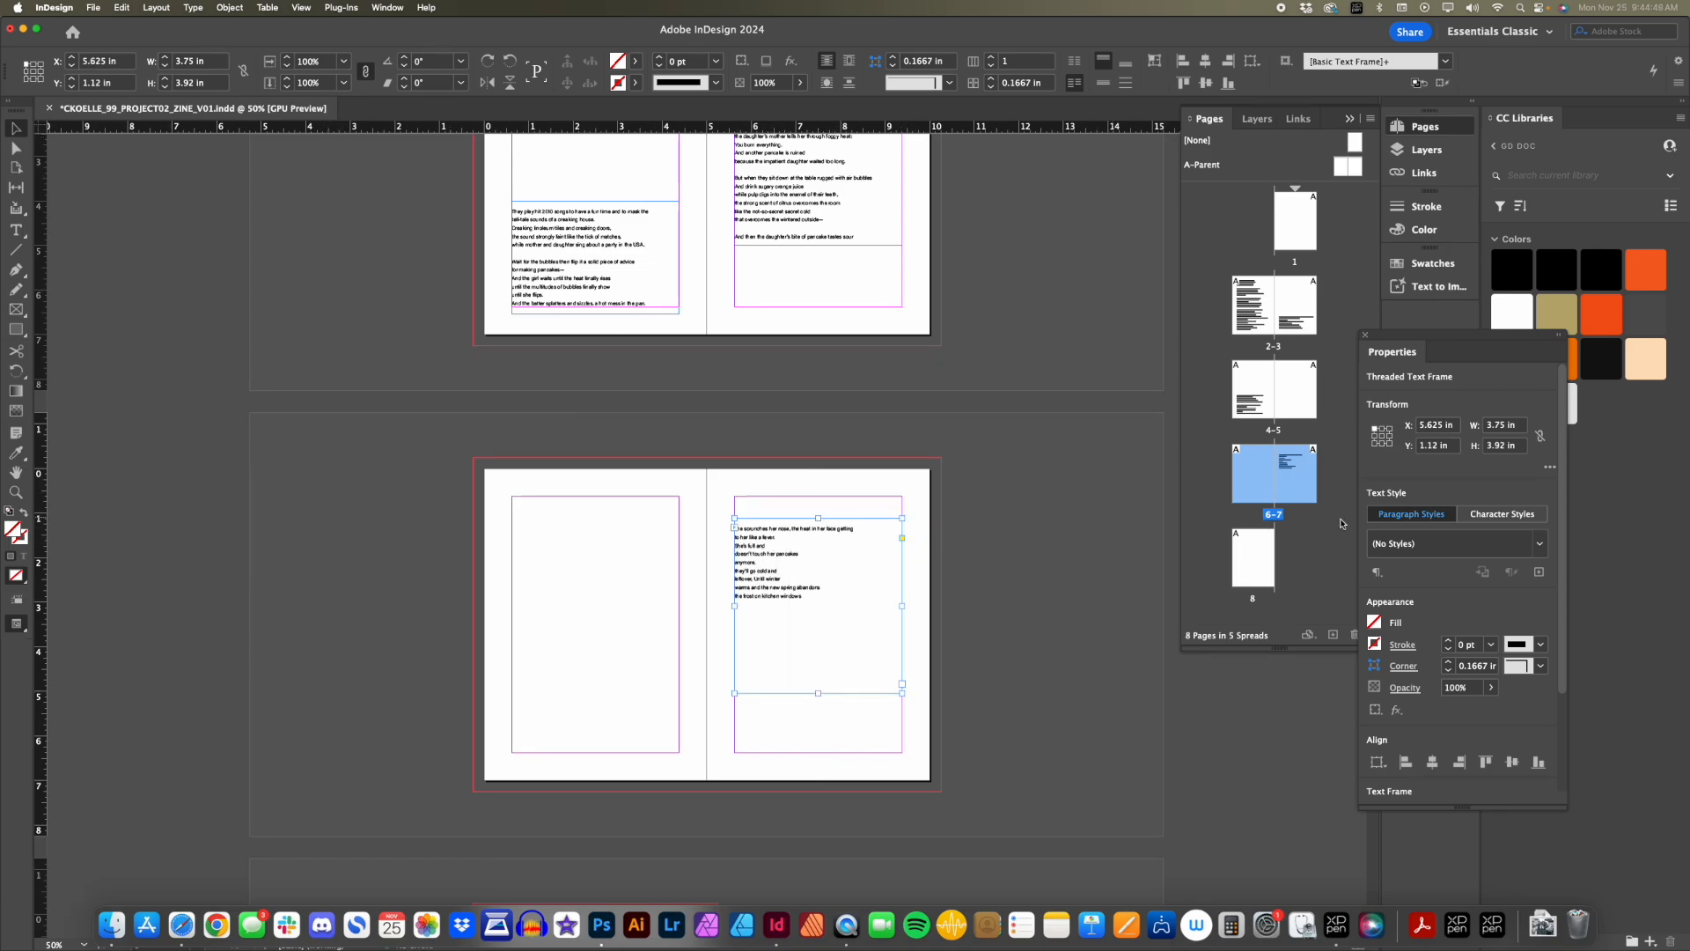
Try 14 pt leading on the whole poem text, and set it back to 13.5 pt.
{"action": "double_click", "coordinate": [791, 561]}
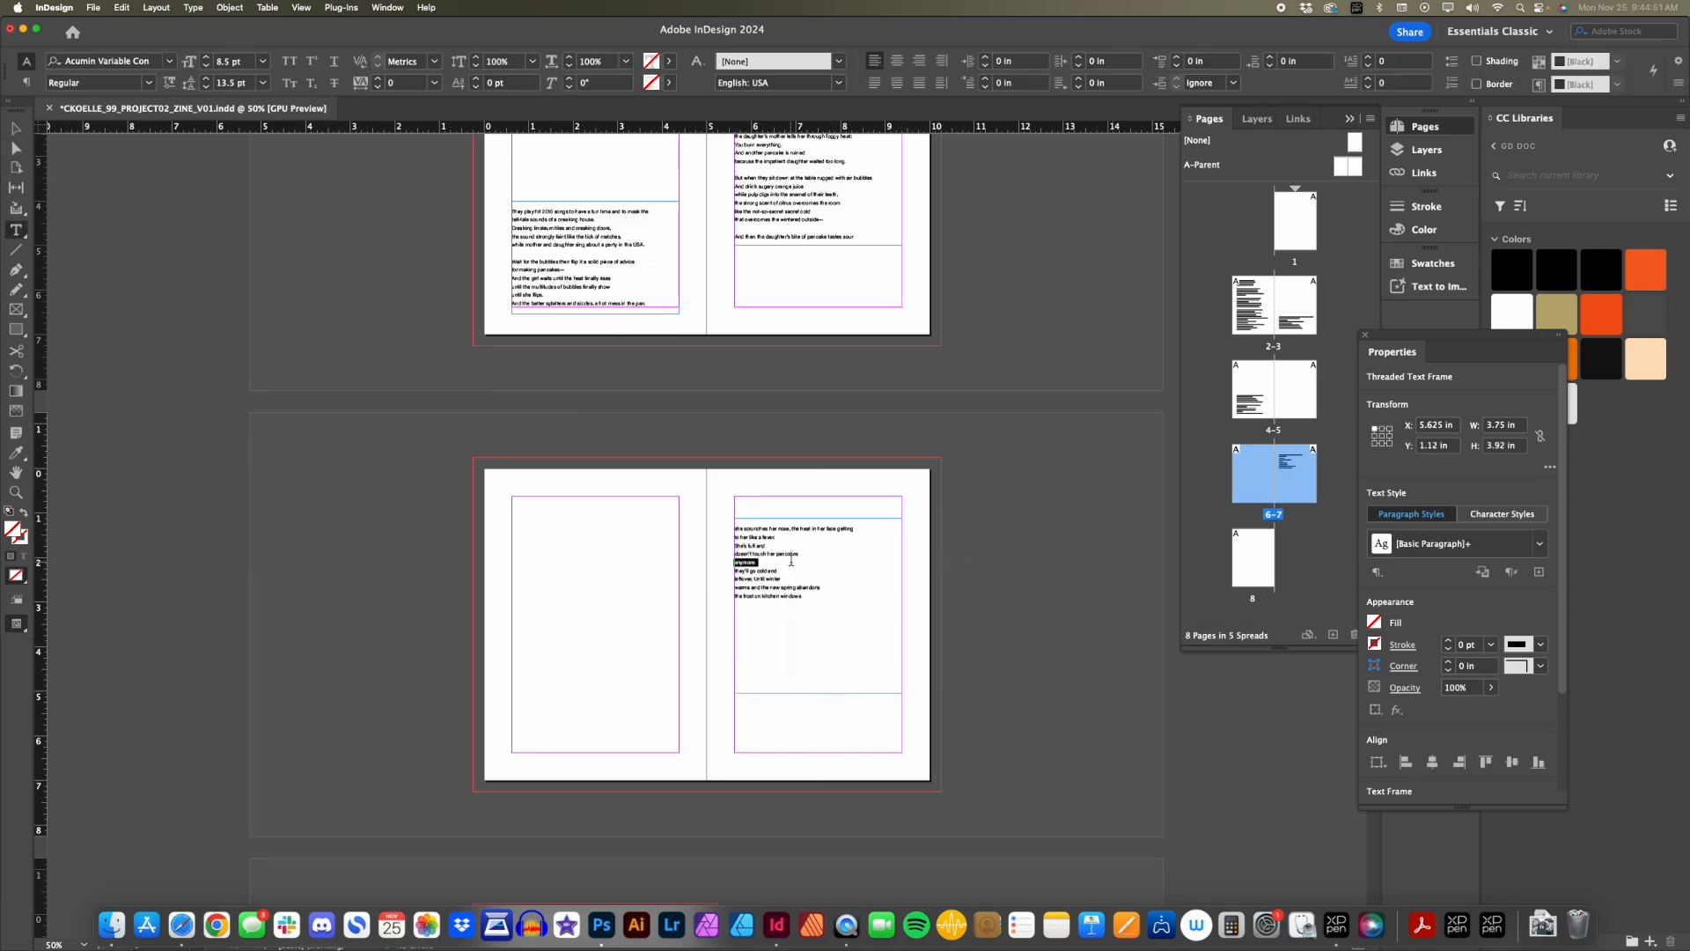
{"action": "key", "text": "super+a"}
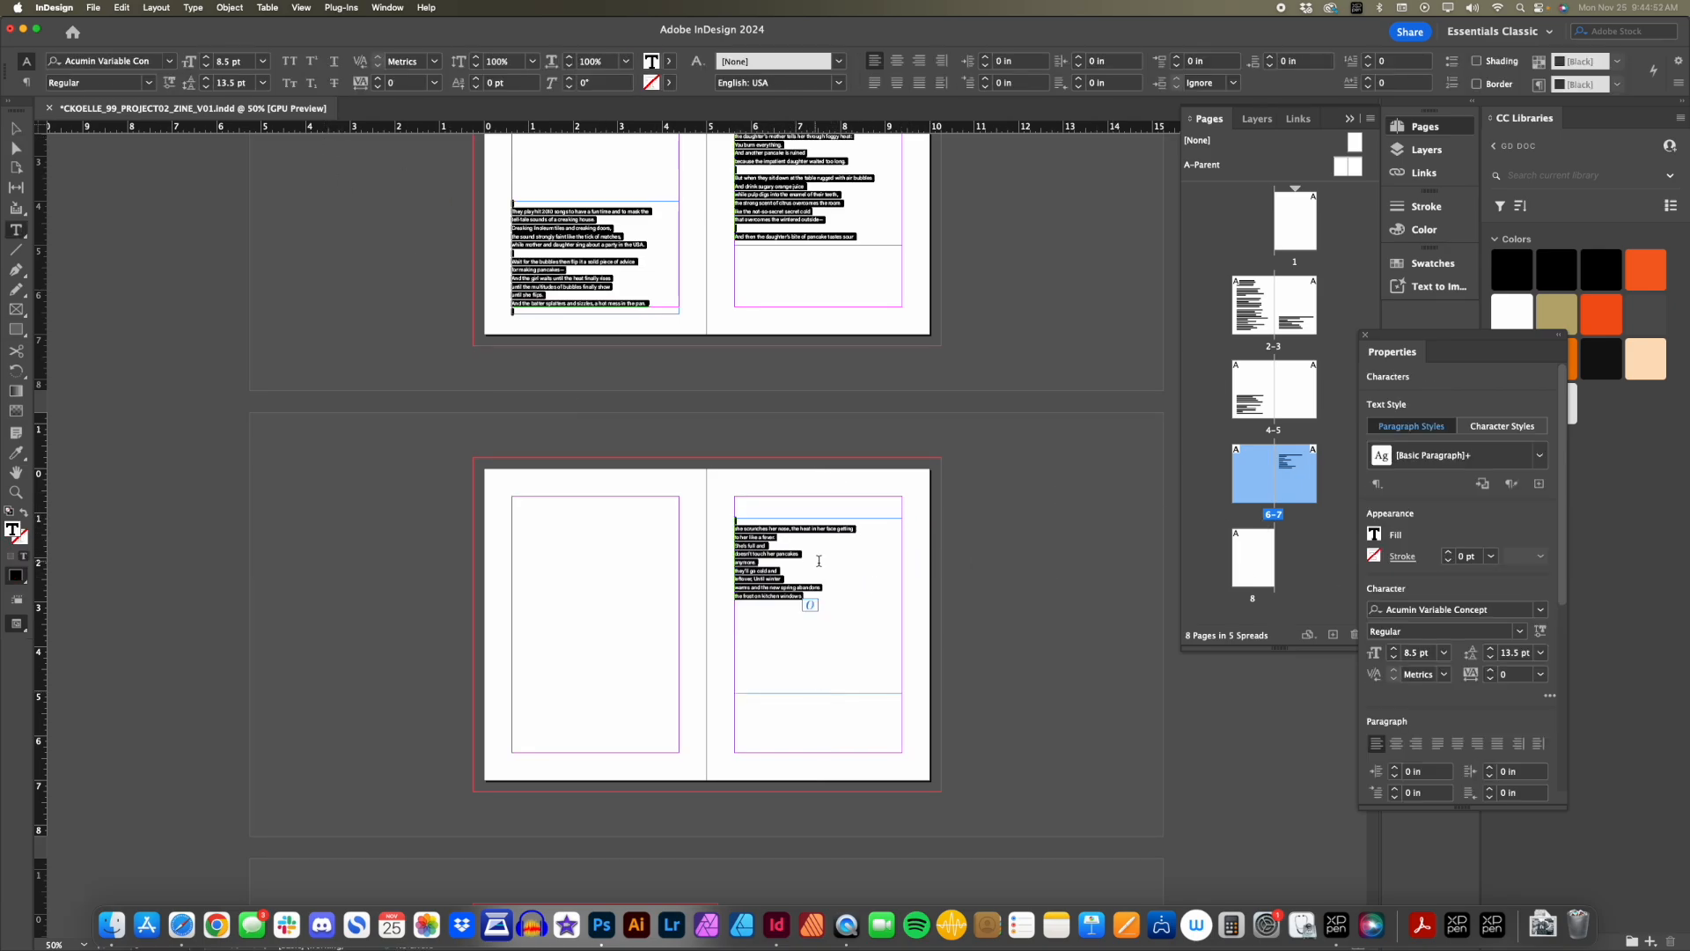
{"action": "left_click", "coordinate": [1491, 659]}
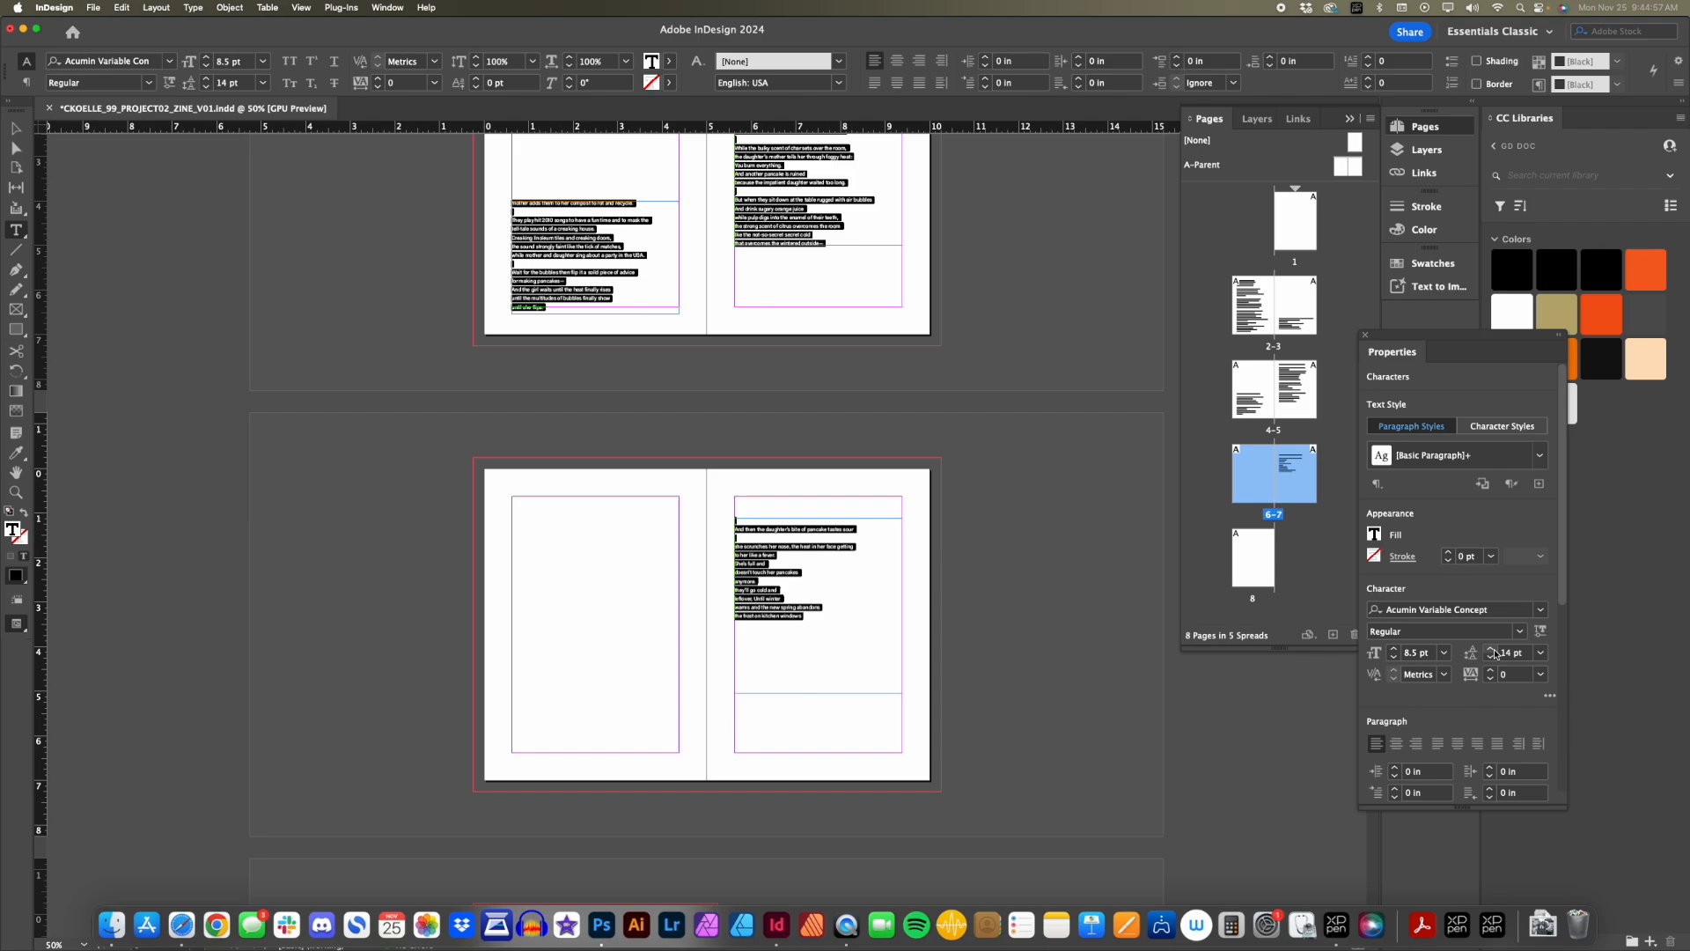
{"action": "left_click", "coordinate": [1515, 652]}
{"action": "type", "text": "13.5"}
Browse the font list for the selected poem text and close it without choosing another font.
{"action": "left_click", "coordinate": [1470, 609]}
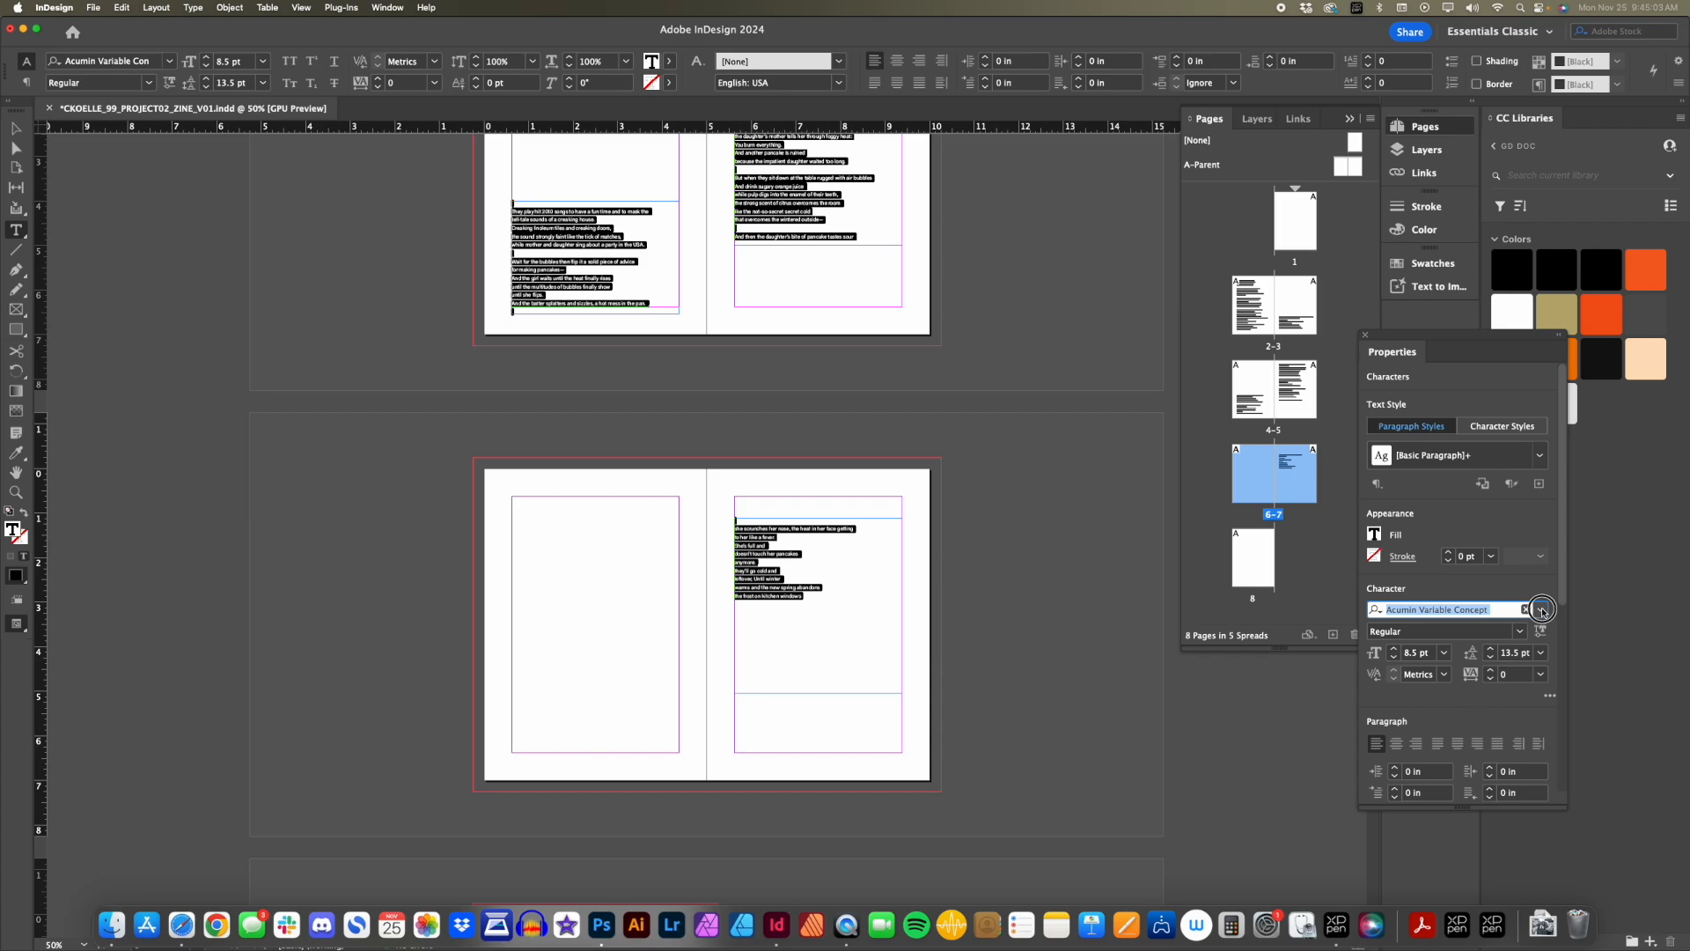
{"action": "left_click", "coordinate": [1540, 609]}
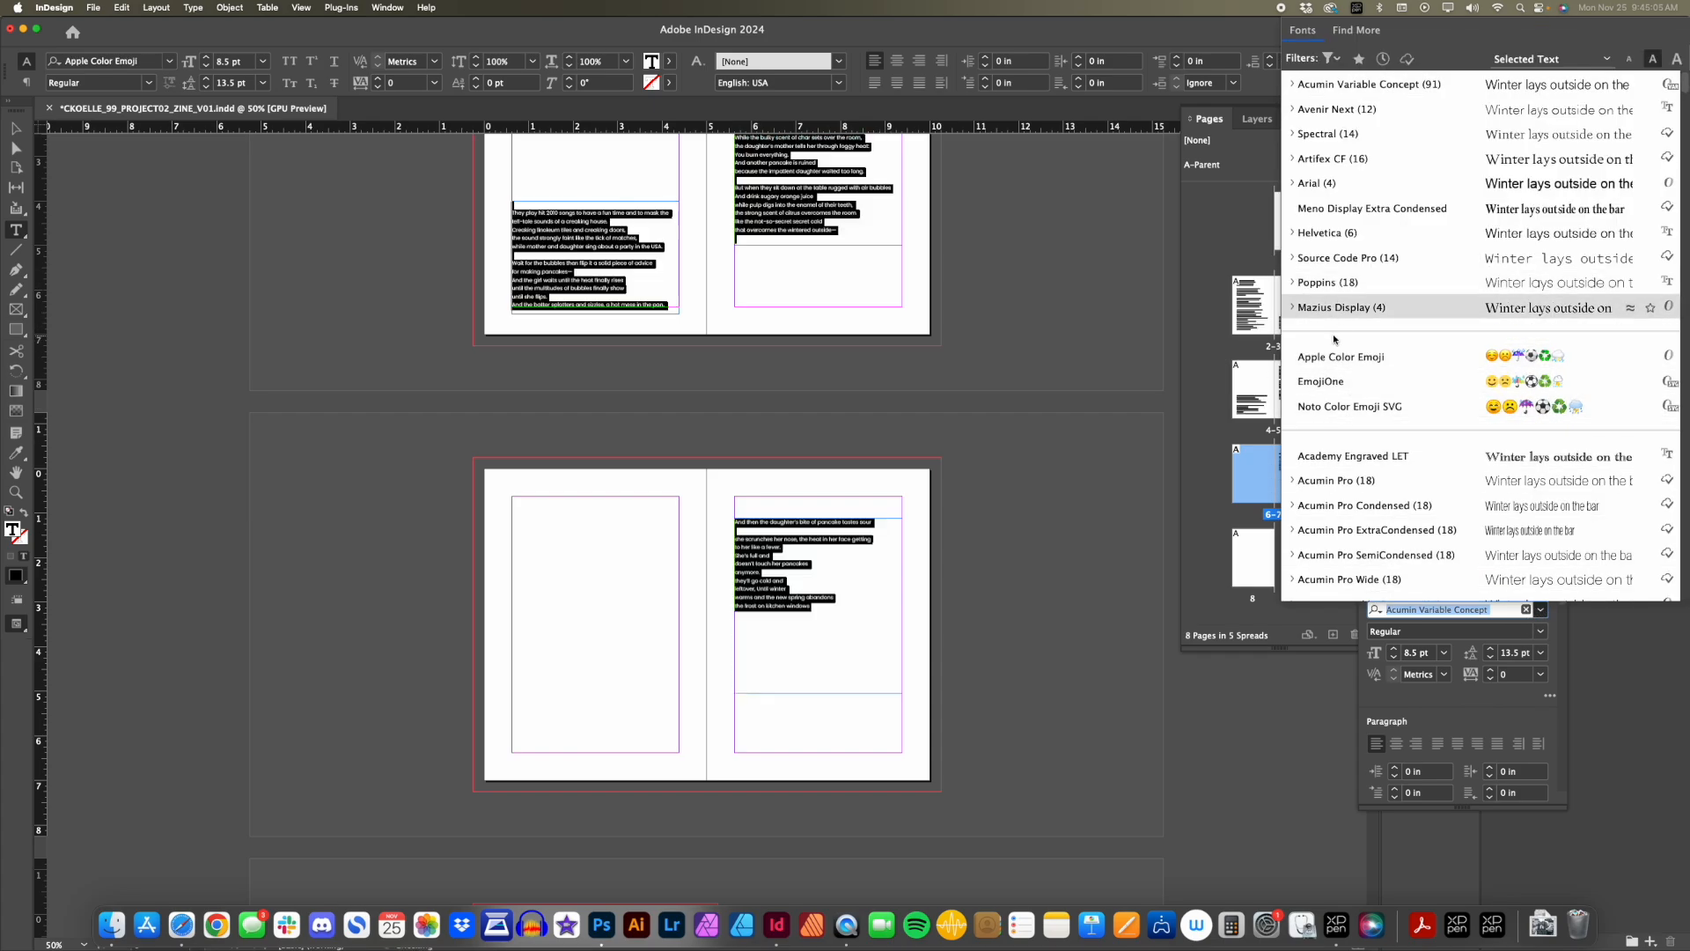
{"action": "left_click", "coordinate": [1037, 467]}
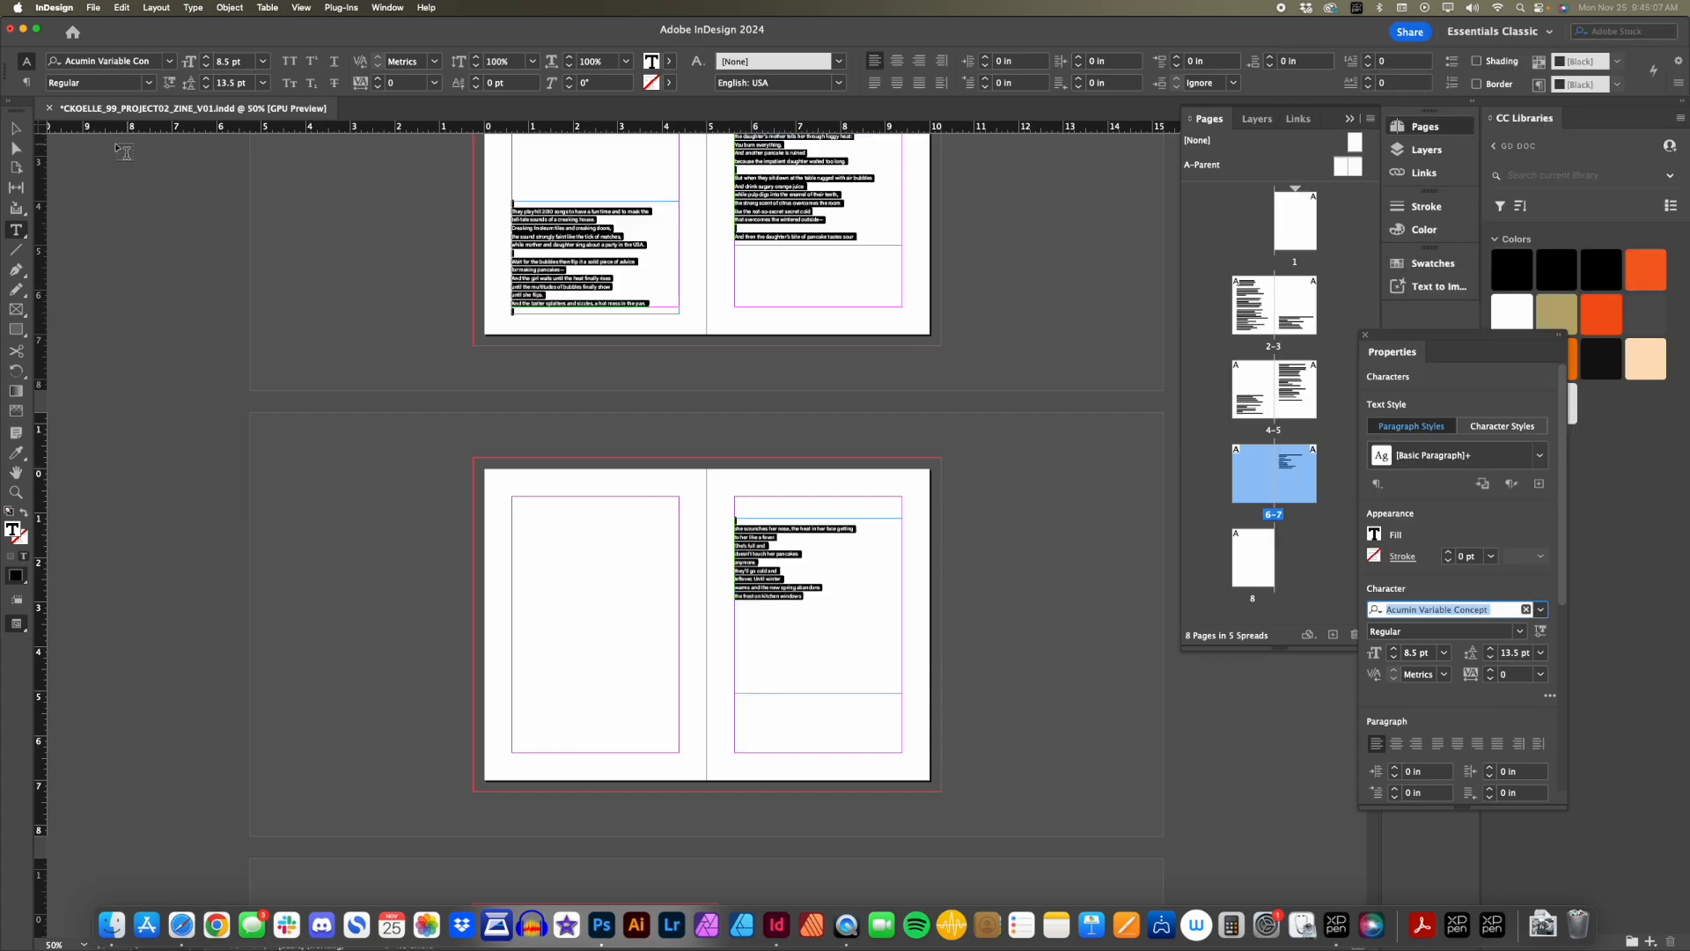
{"action": "left_click", "coordinate": [201, 111]}
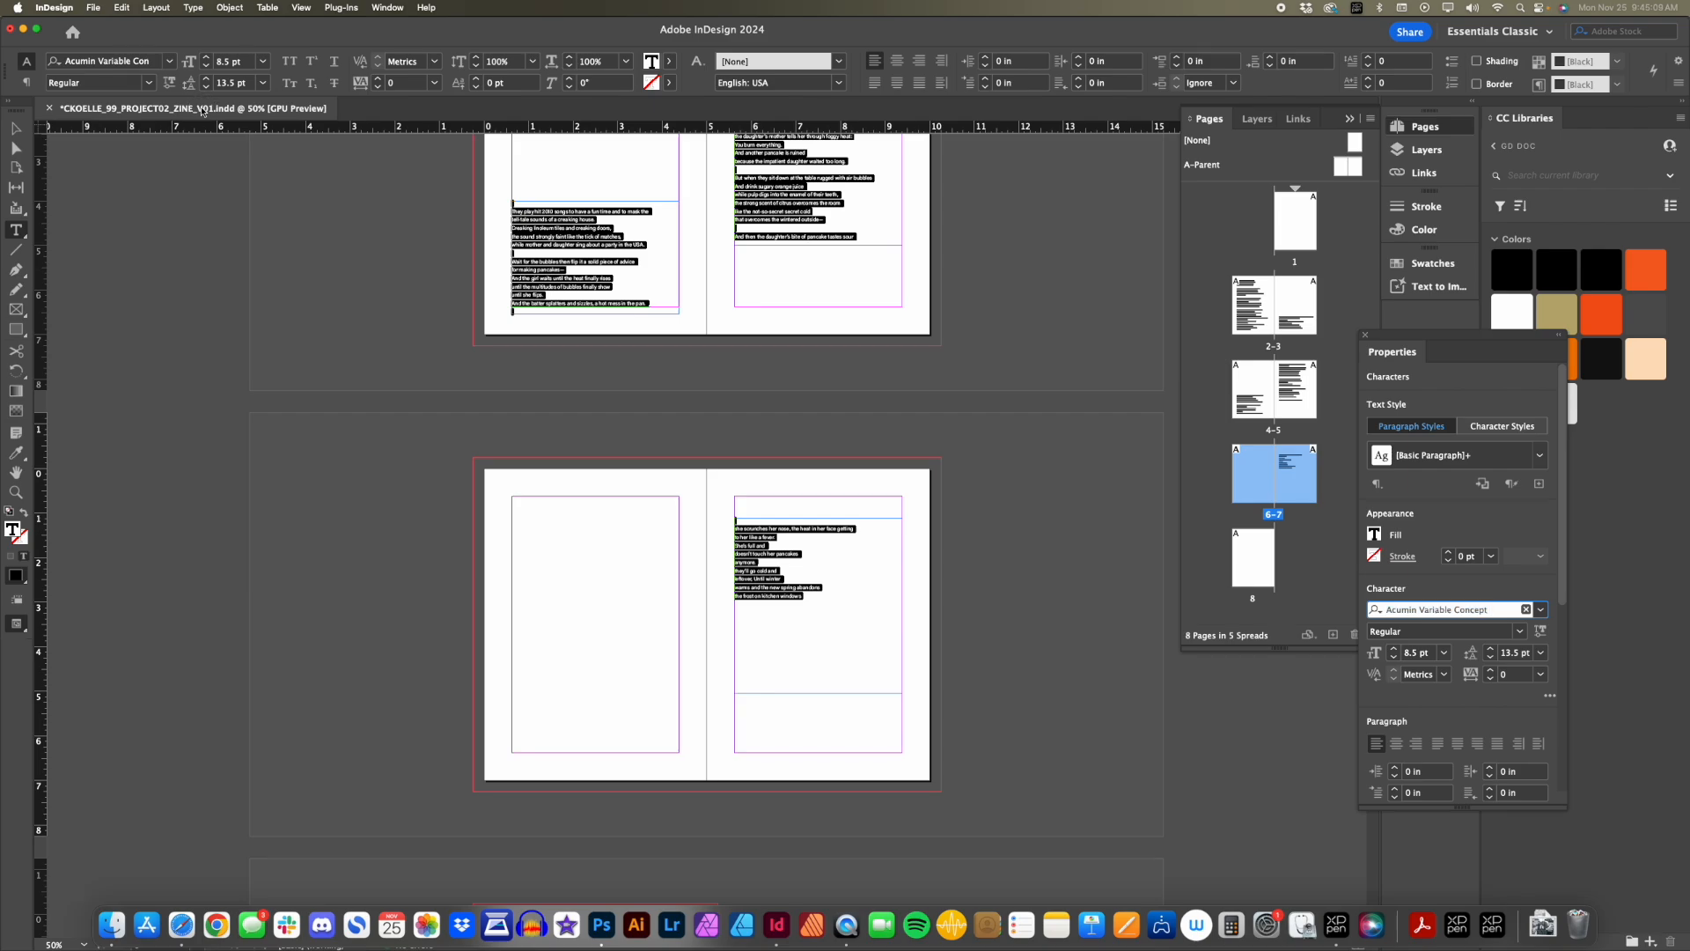
Undo the deletion of the selected poem text and leave text editing in the page 7 frame.
{"action": "left_click", "coordinate": [1248, 542]}
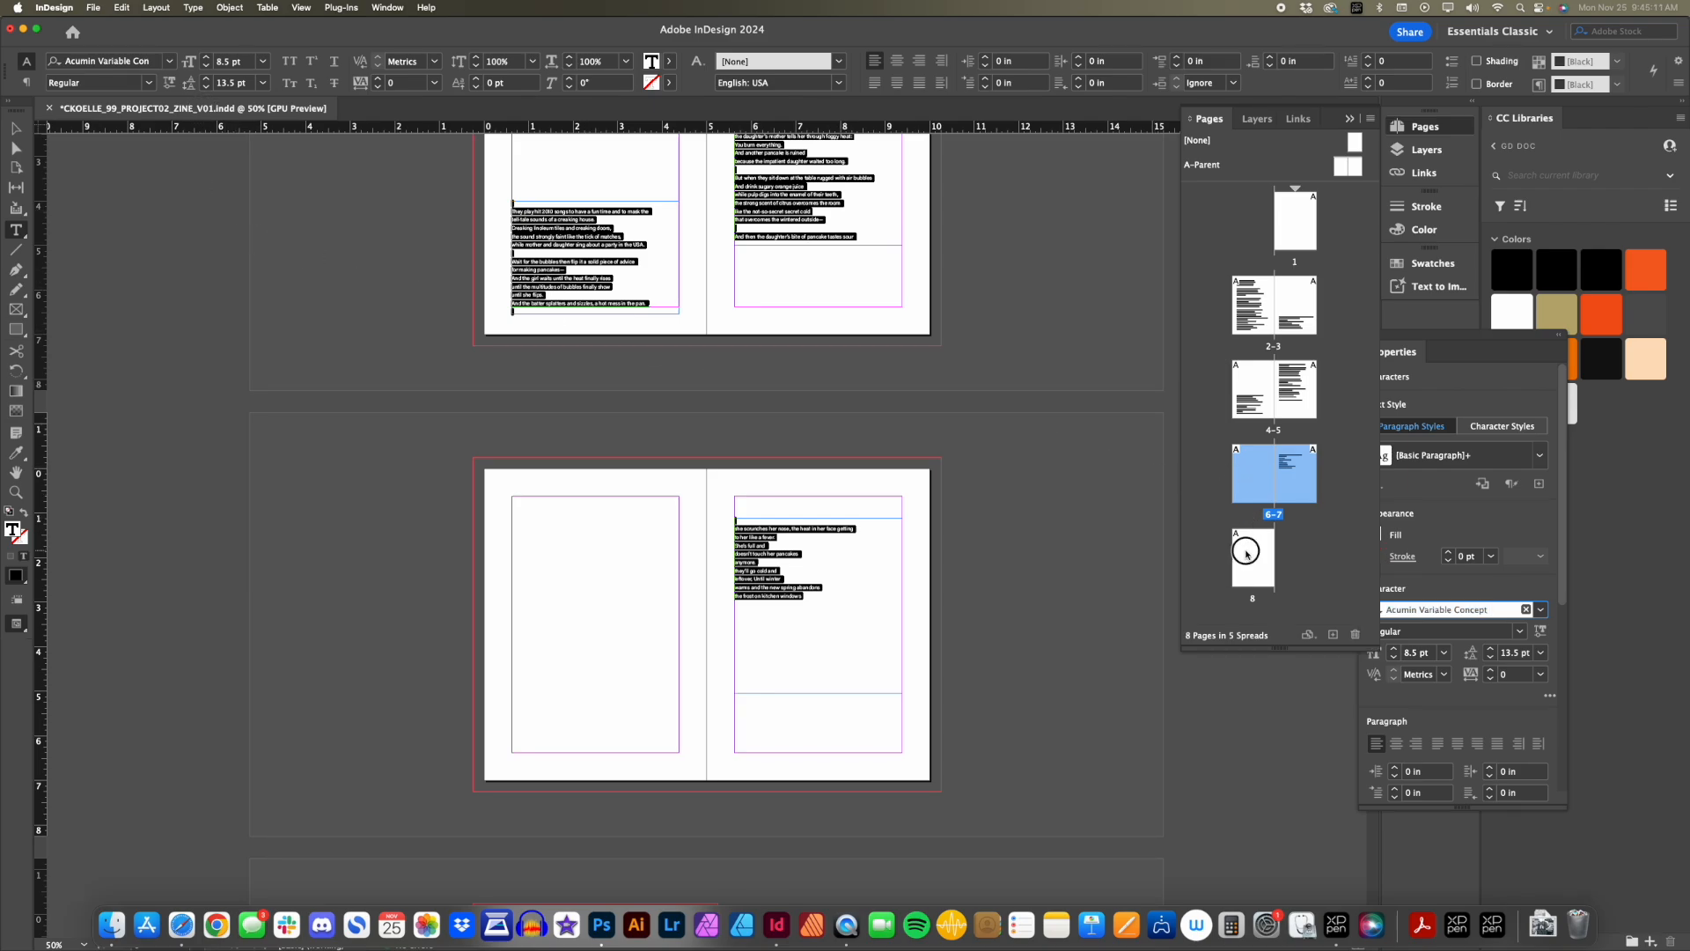
{"action": "left_click", "coordinate": [1244, 477]}
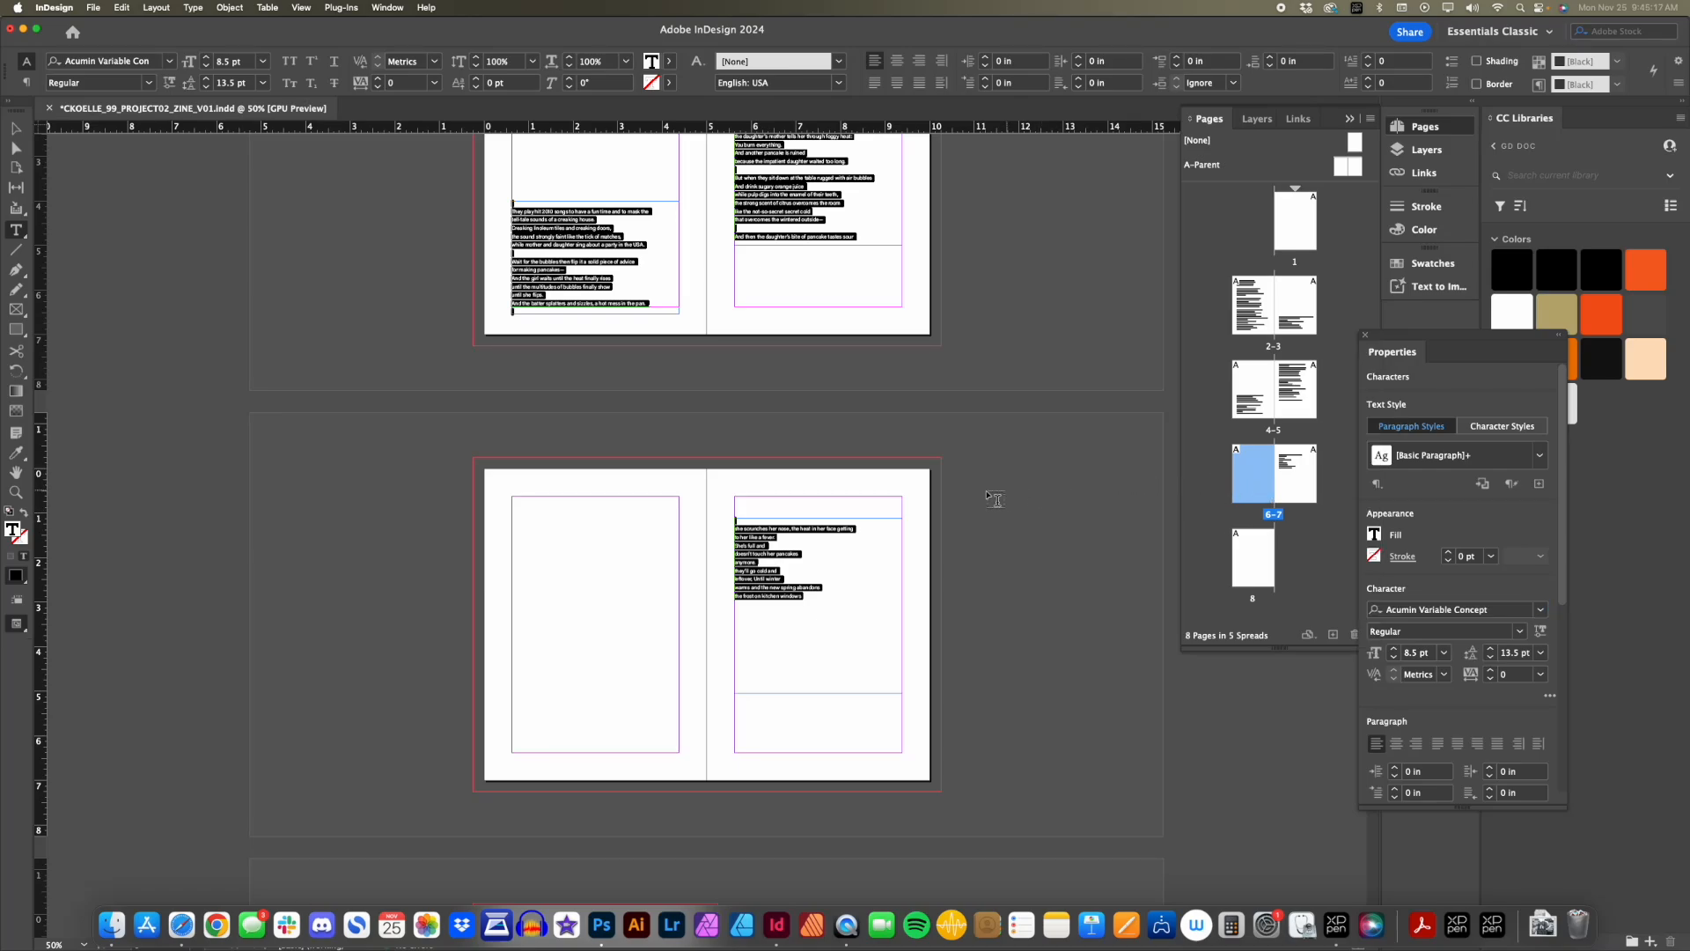
{"action": "key", "text": "BackSpace"}
{"action": "key", "text": "super+z"}
{"action": "key", "text": "Escape"}
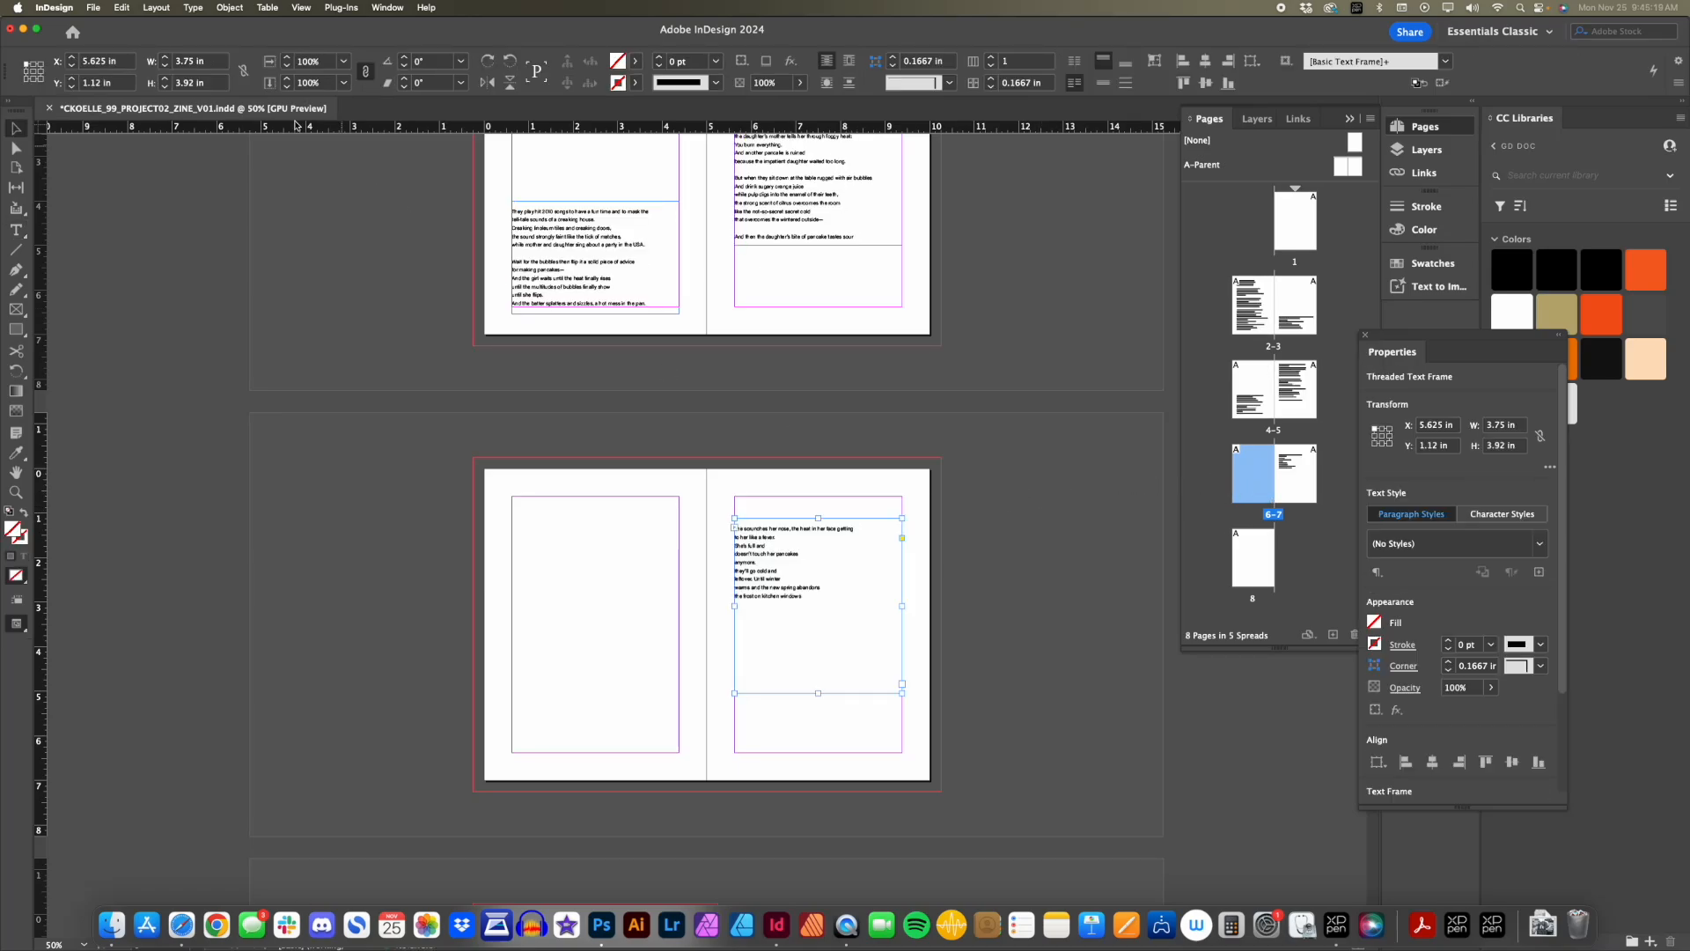
{"action": "left_click", "coordinate": [19, 130]}
Examine the page 2 to 7 spreads at 50% zoom, comparing where the text sits and breaks on each page.
{"action": "key", "text": "z"}
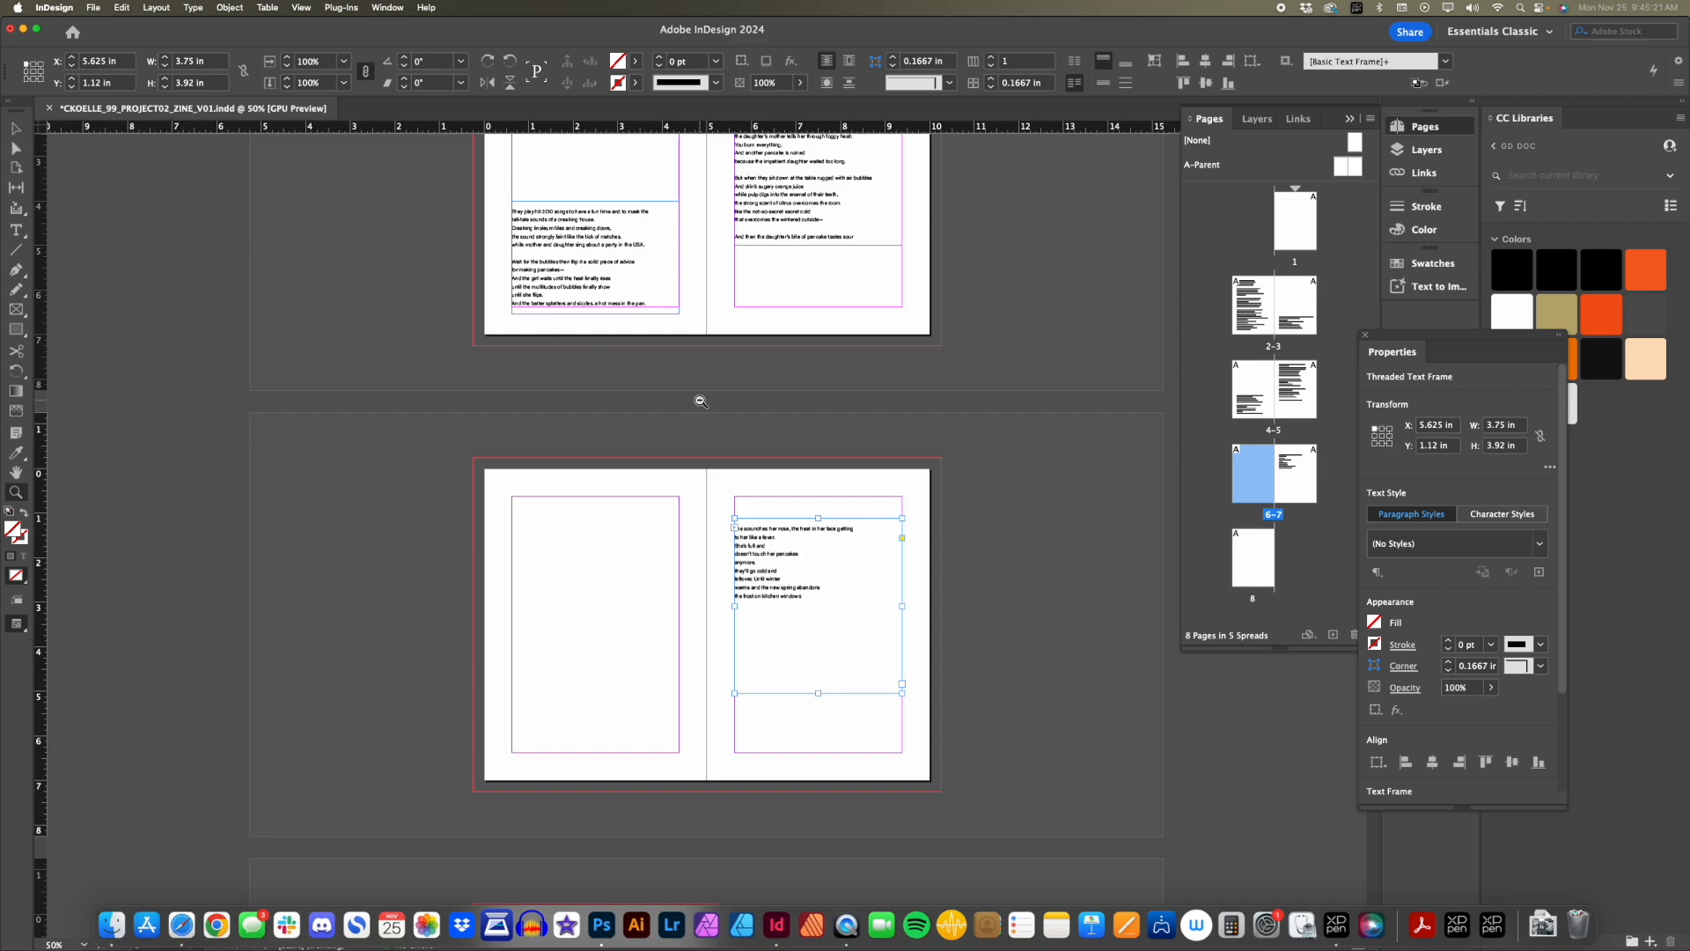
{"action": "left_click", "coordinate": [702, 396], "text": "alt"}
{"action": "left_click", "coordinate": [732, 491]}
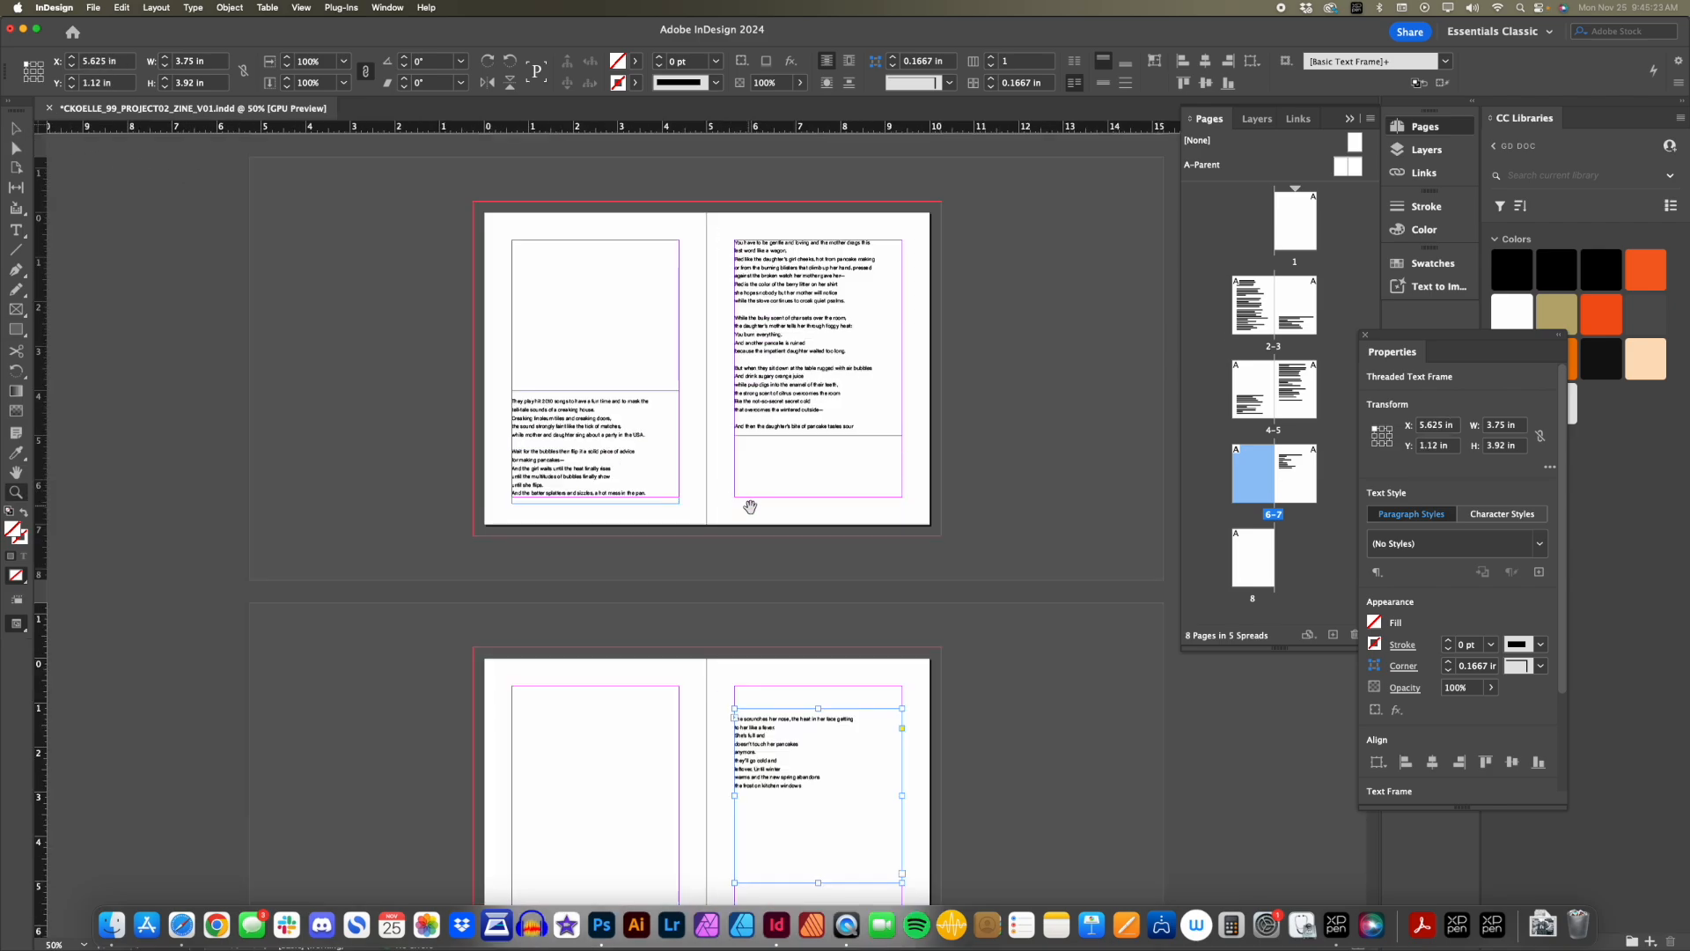
{"action": "left_click_drag", "start_coordinate": [750, 507], "coordinate": [763, 320]}
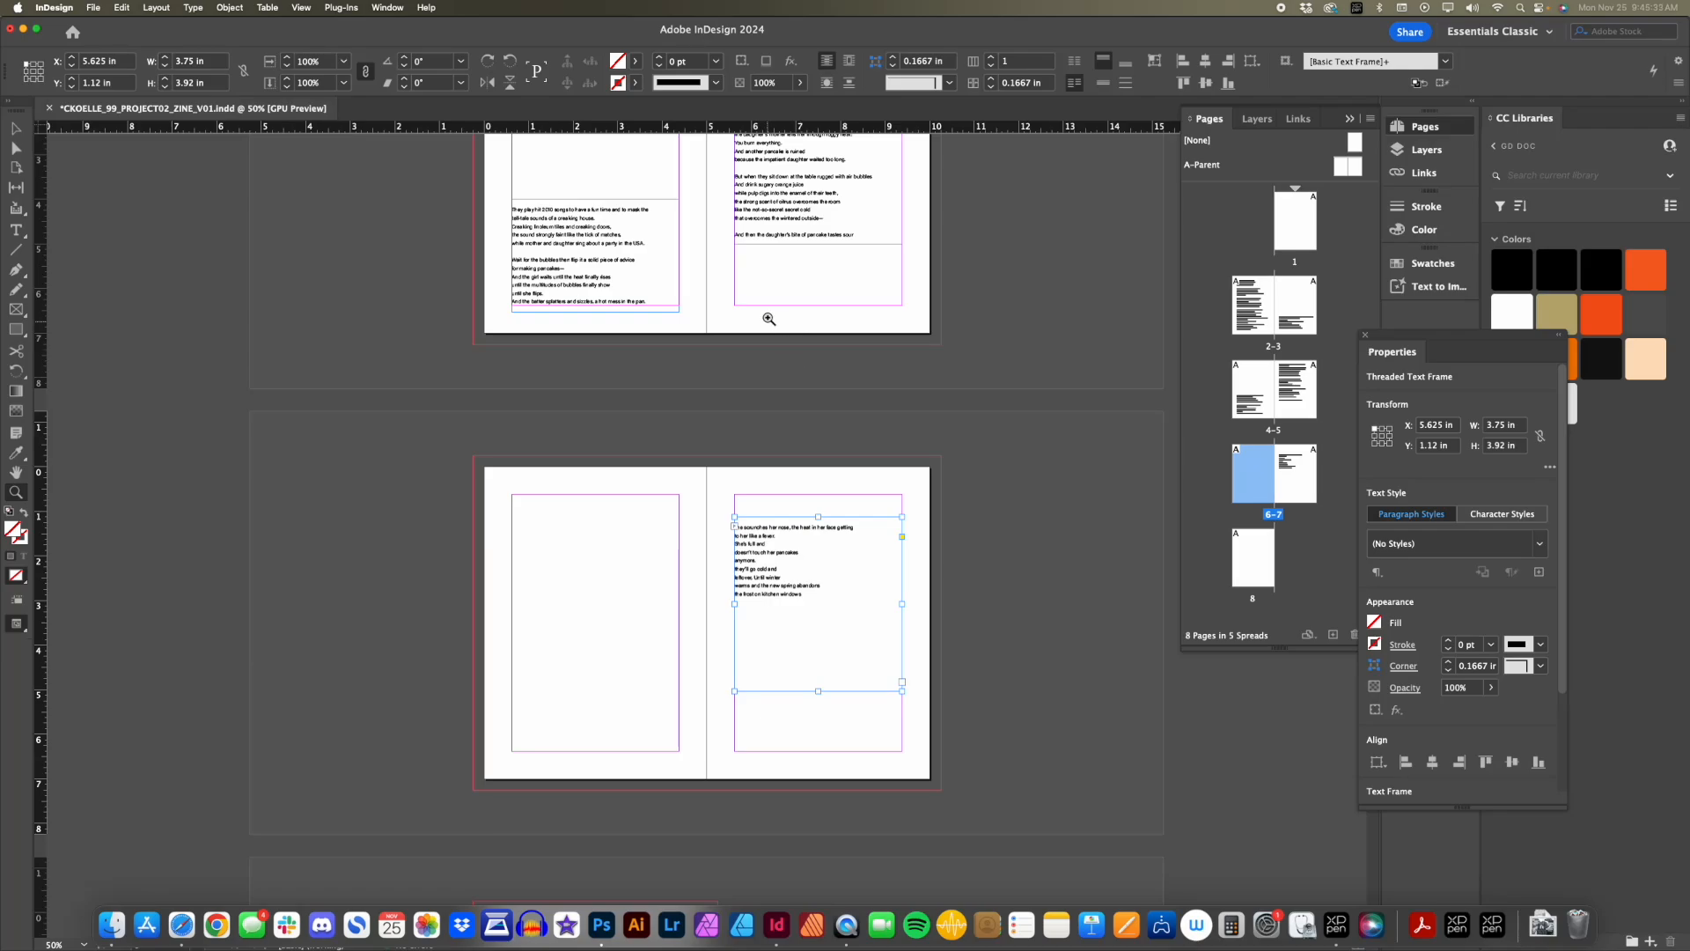
{"action": "scroll", "coordinate": [769, 318], "scroll_direction": "up", "scroll_amount": 5}
{"action": "scroll", "coordinate": [770, 318], "scroll_direction": "up", "scroll_amount": 5}
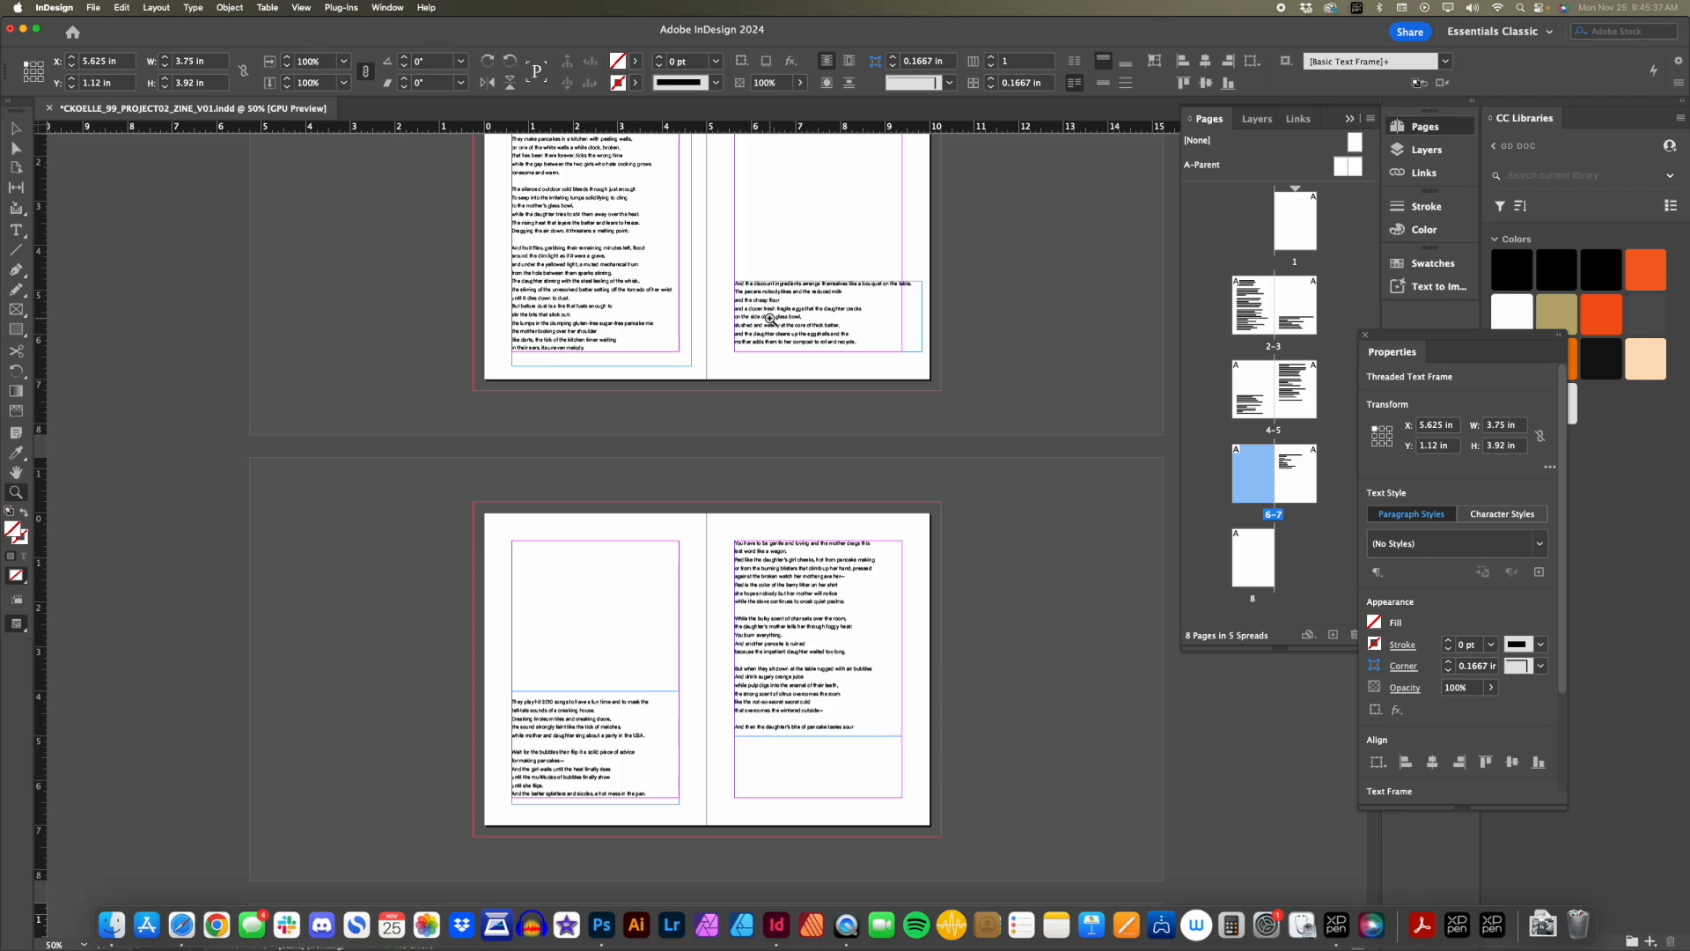
{"action": "scroll", "coordinate": [770, 318], "scroll_direction": "up", "scroll_amount": 1}
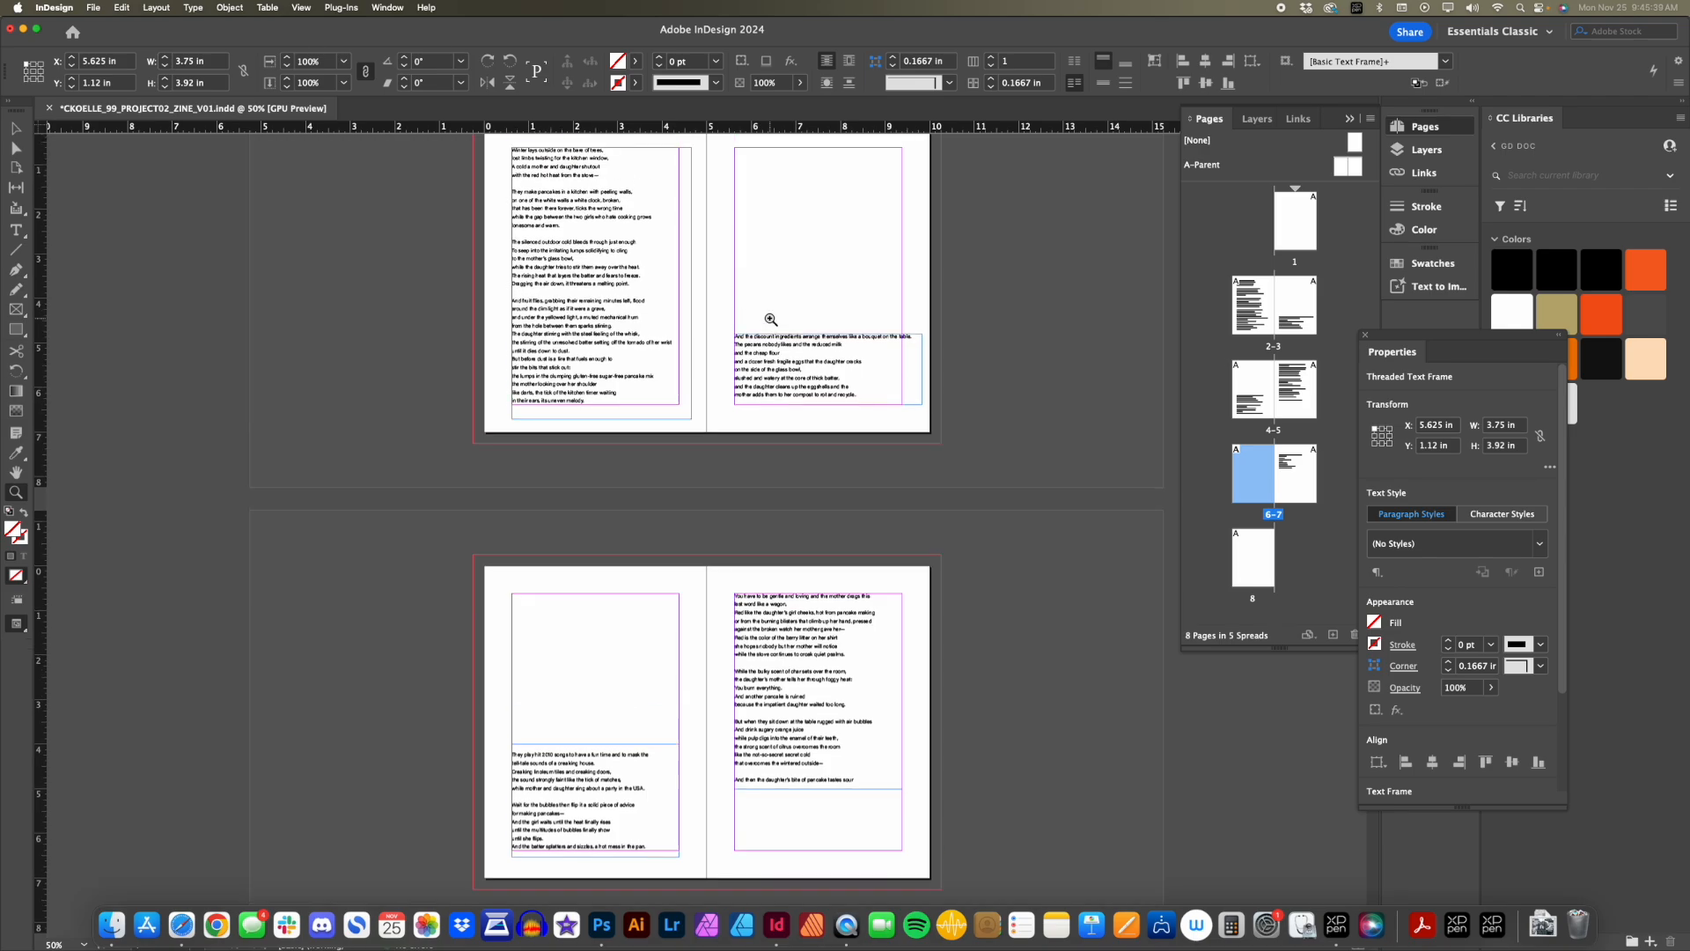
{"action": "scroll", "coordinate": [771, 319], "scroll_direction": "down", "scroll_amount": 8}
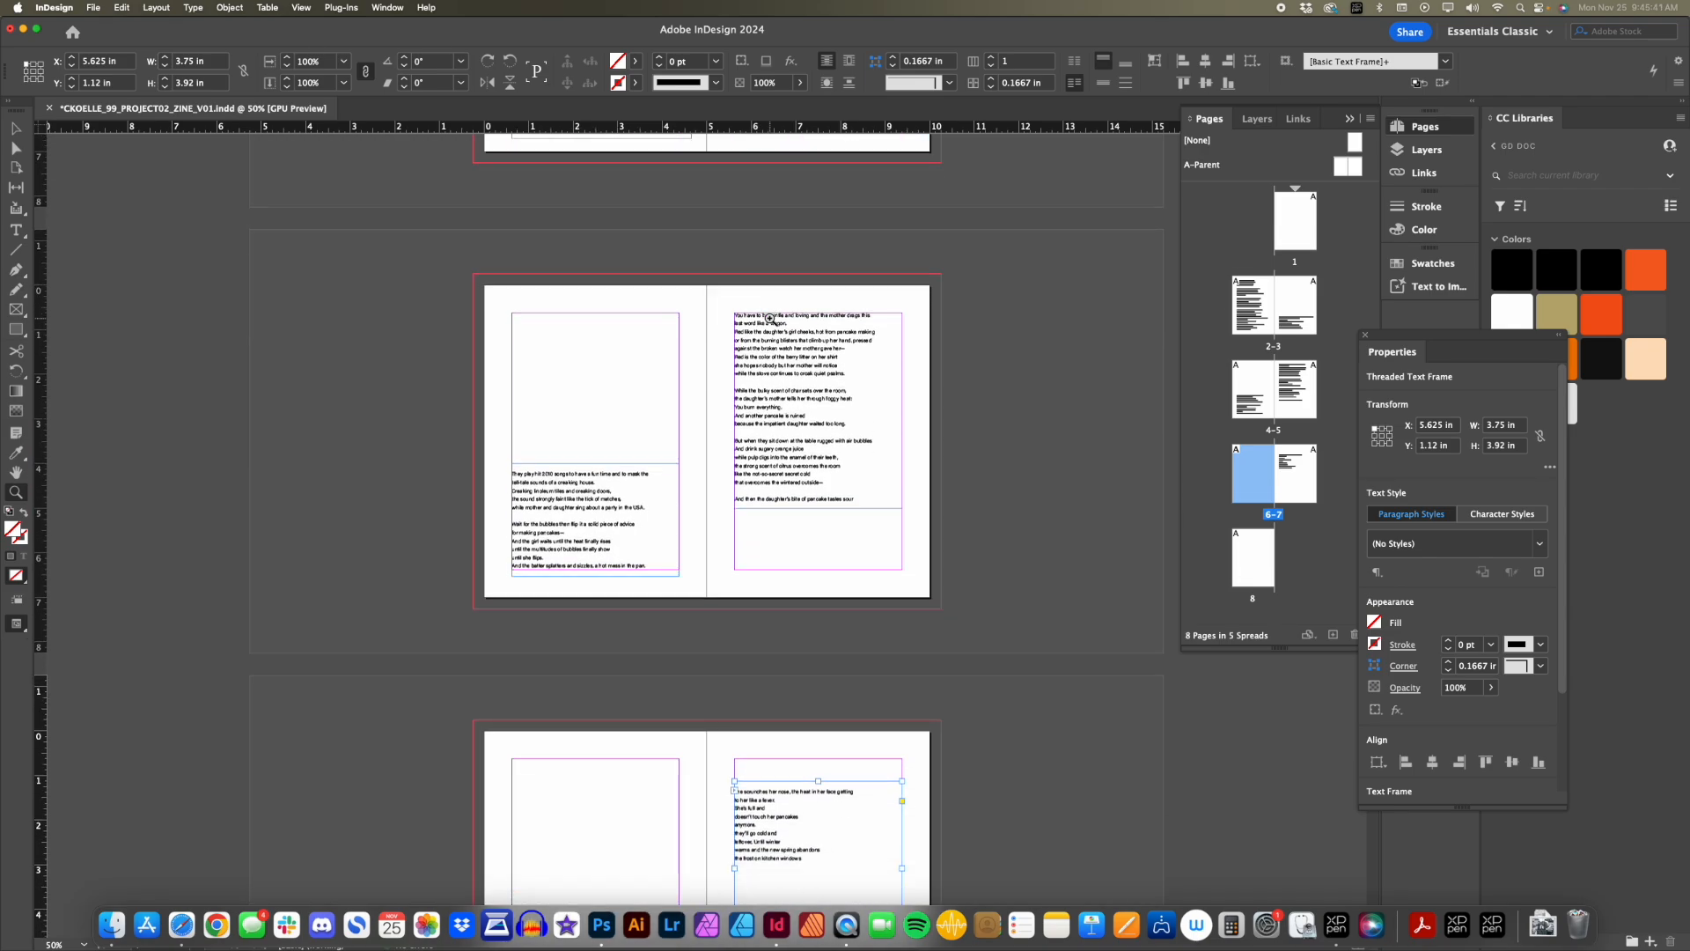
{"action": "scroll", "coordinate": [769, 319], "scroll_direction": "down", "scroll_amount": 2}
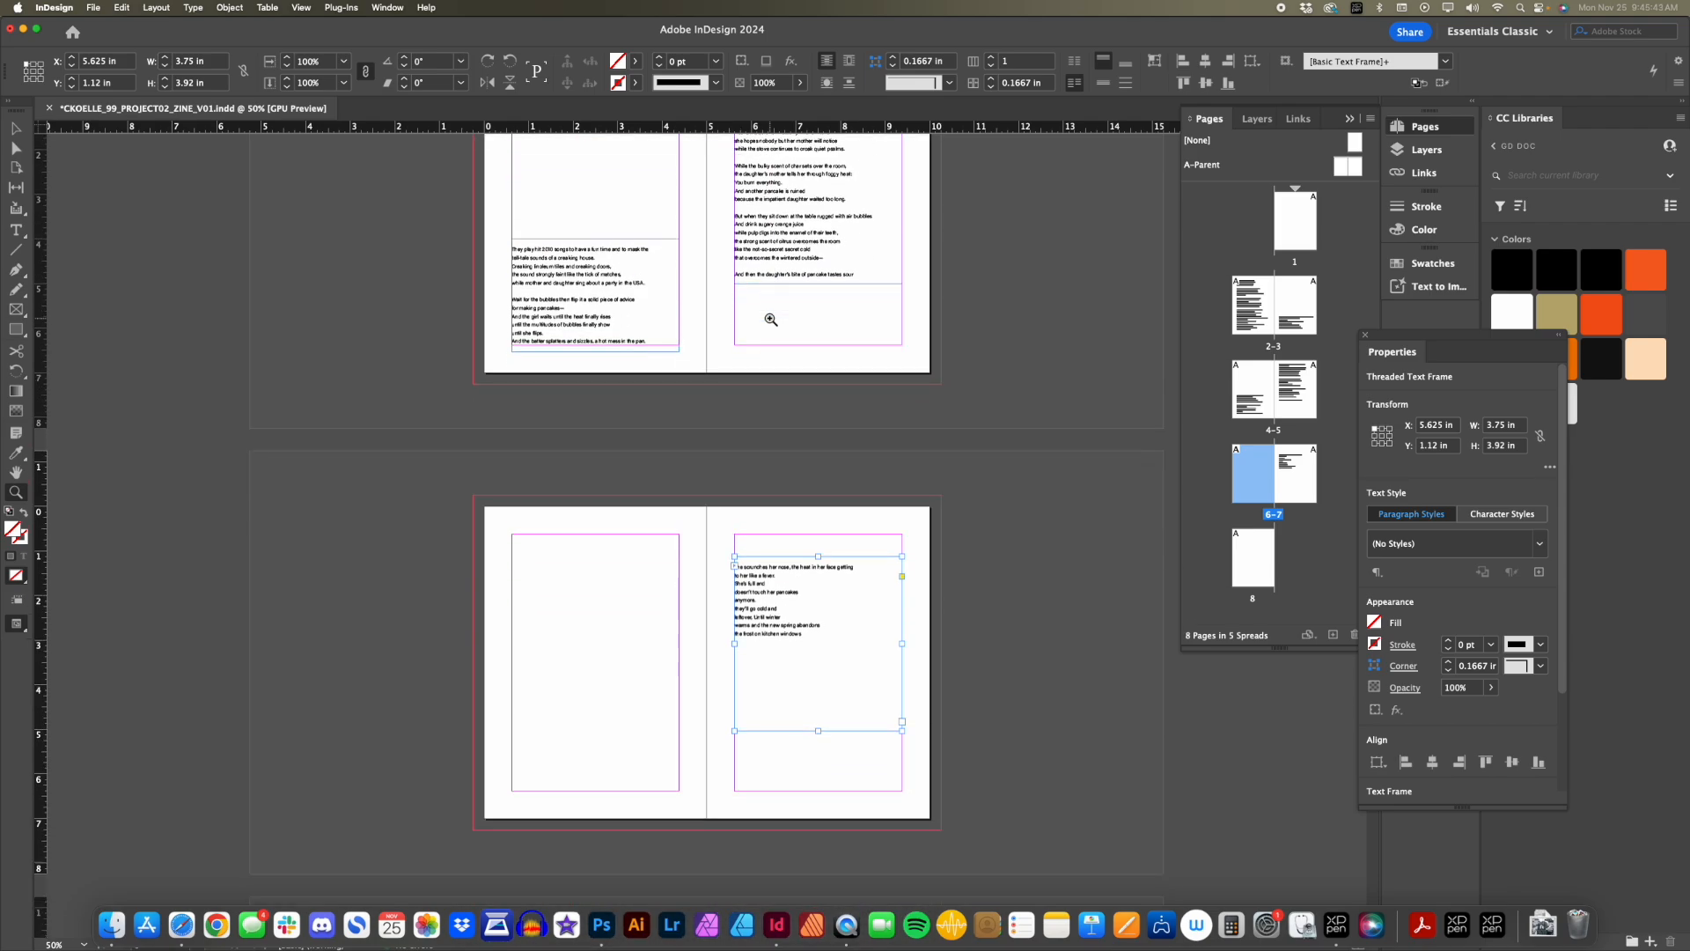
{"action": "scroll", "coordinate": [770, 319], "scroll_direction": "up", "scroll_amount": 4}
{"action": "scroll", "coordinate": [770, 319], "scroll_direction": "up", "scroll_amount": 9}
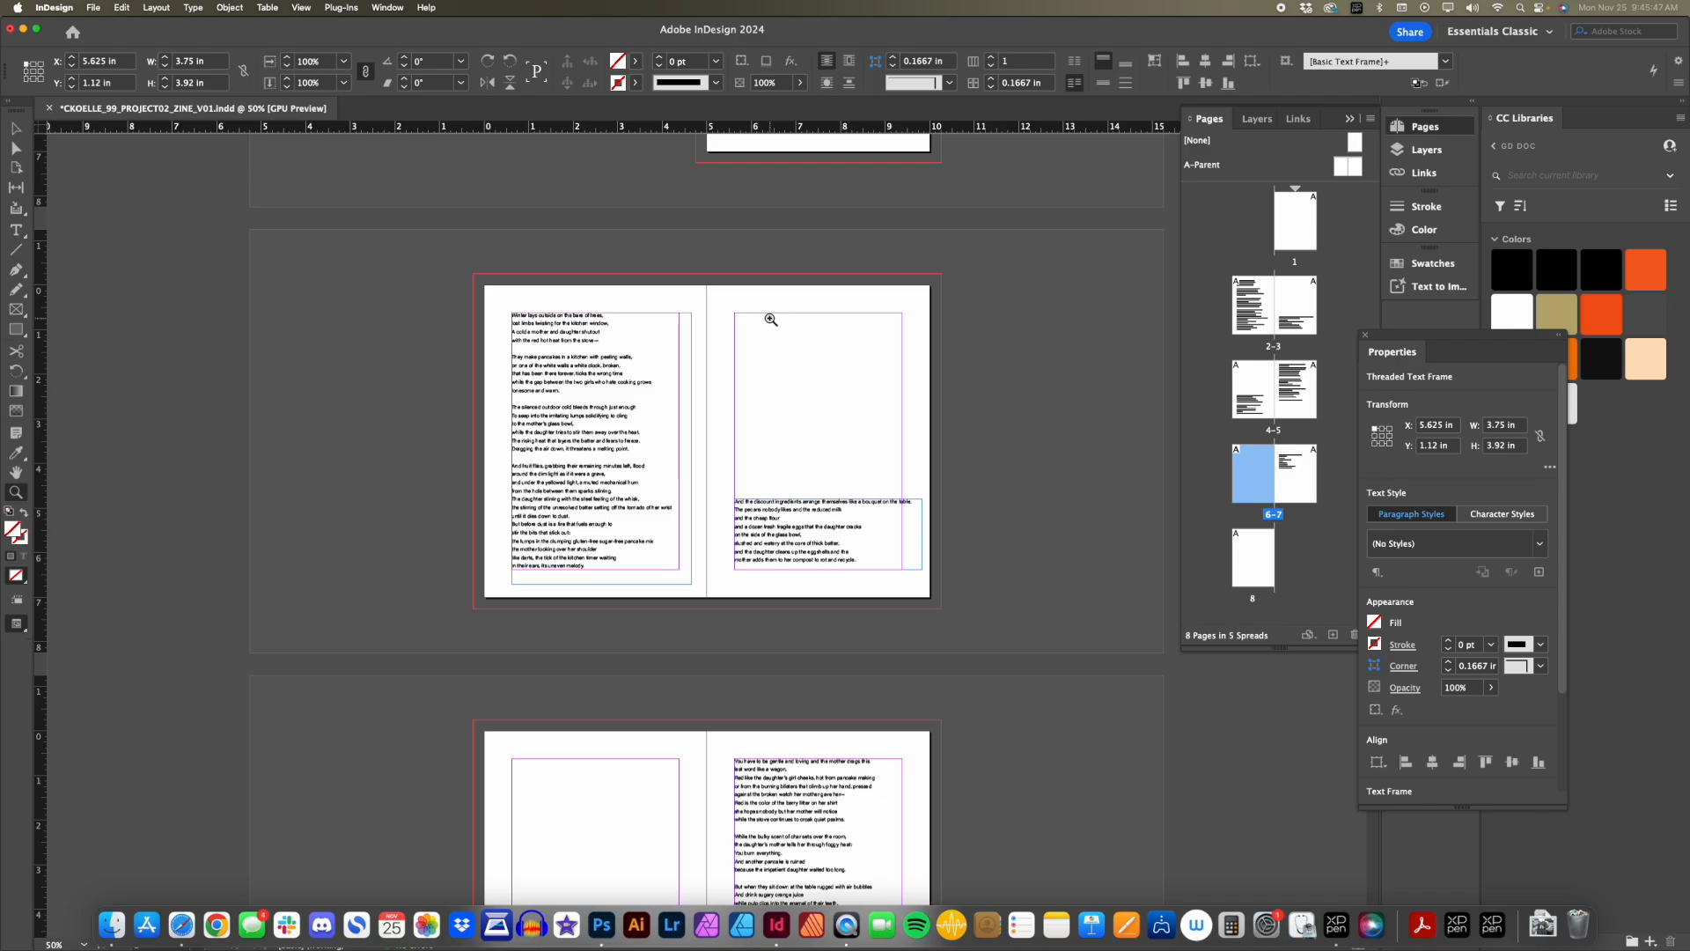
{"action": "scroll", "coordinate": [770, 318], "scroll_direction": "up", "scroll_amount": 4}
{"action": "scroll", "coordinate": [770, 319], "scroll_direction": "down", "scroll_amount": 6}
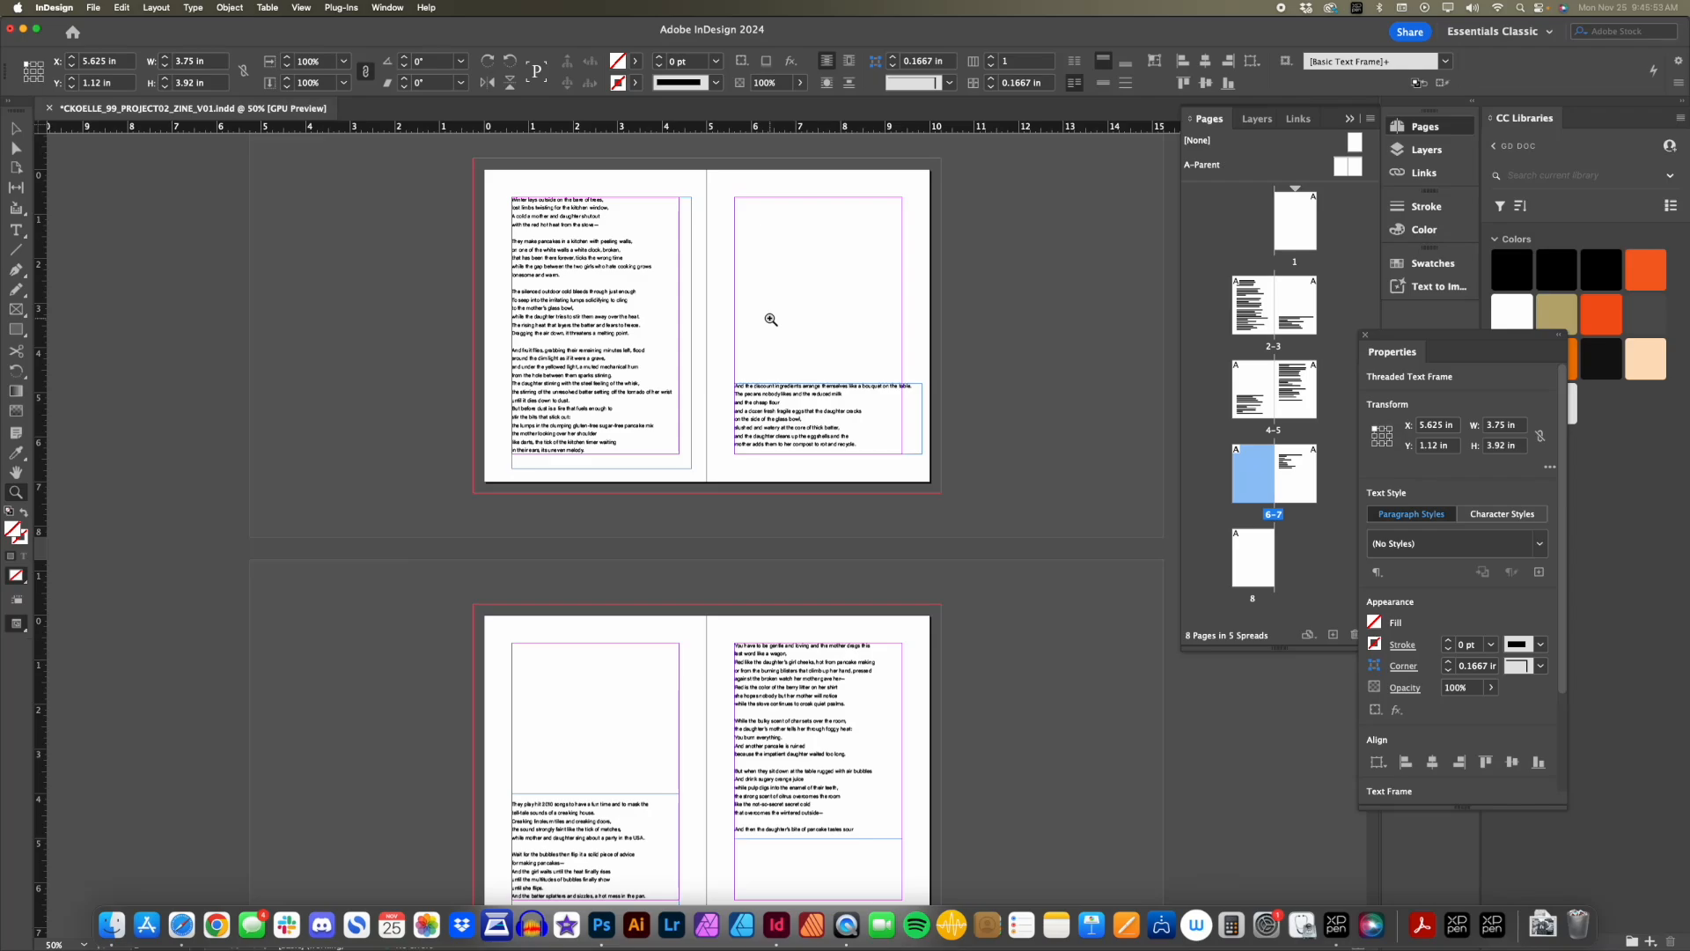
{"action": "scroll", "coordinate": [771, 319], "scroll_direction": "down", "scroll_amount": 3}
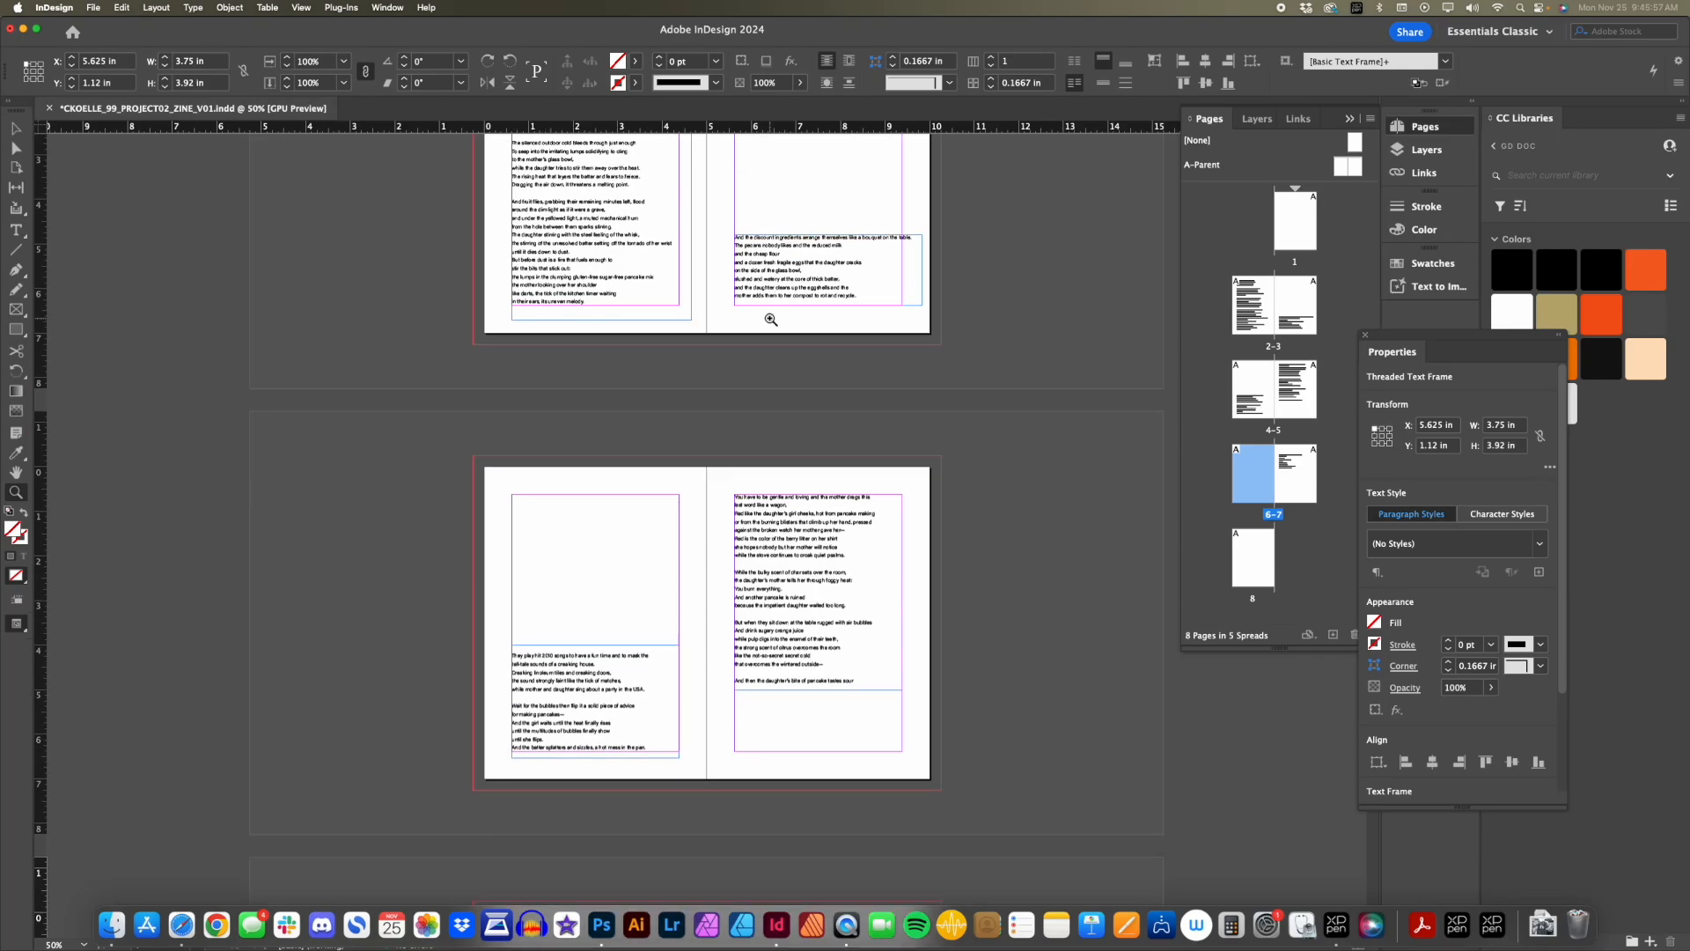
{"action": "scroll", "coordinate": [770, 319], "scroll_direction": "down", "scroll_amount": 6}
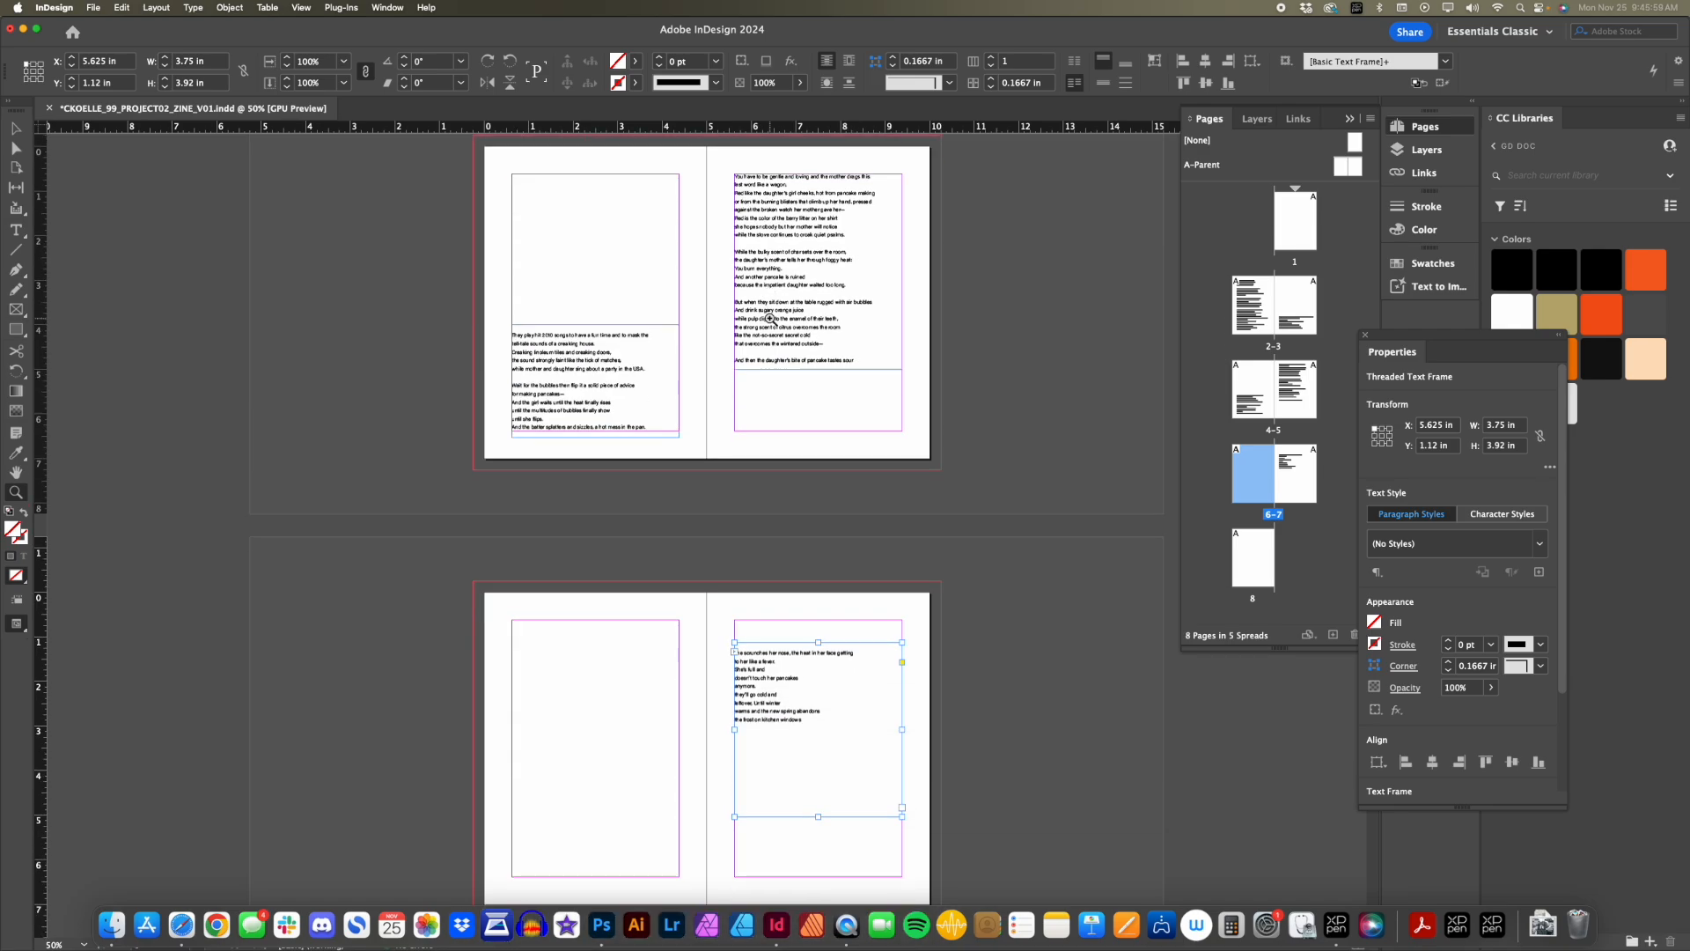
Move the page 7 text frame up to the top margin at Y 0.625 in and shorten it to 2.25 in high.
{"action": "scroll", "coordinate": [771, 318], "scroll_direction": "down", "scroll_amount": 1}
{"action": "key", "text": "v"}
{"action": "left_click_drag", "start_coordinate": [754, 663], "coordinate": [755, 651]}
{"action": "left_click", "coordinate": [984, 649]}
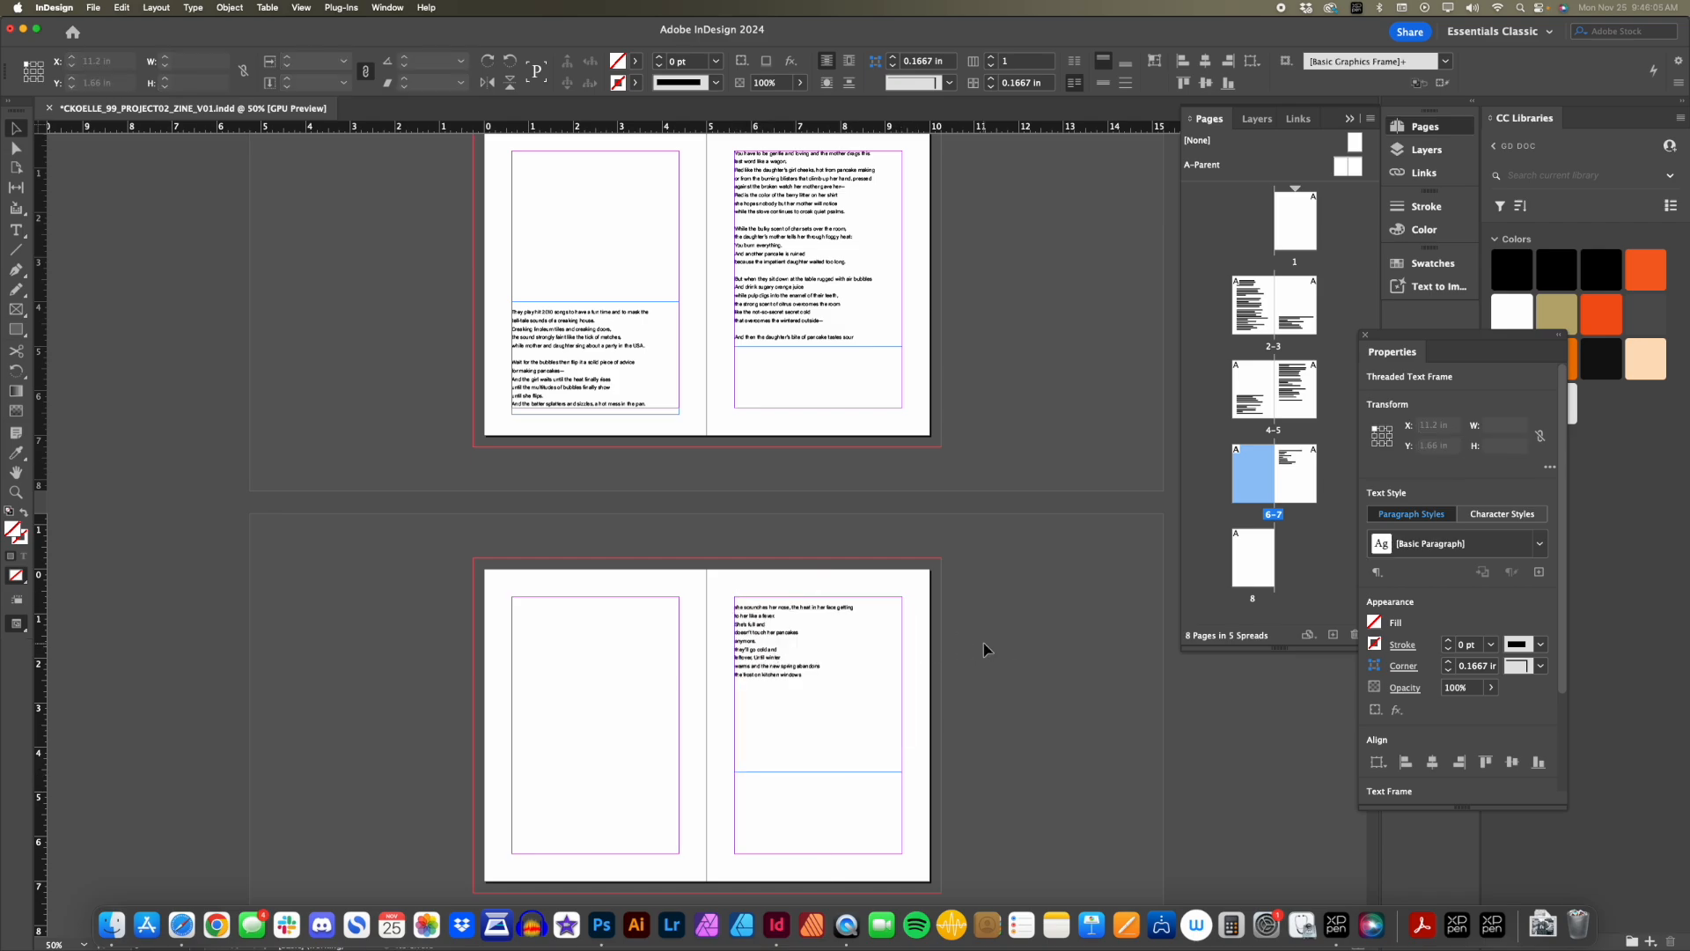
{"action": "left_click", "coordinate": [790, 650]}
{"action": "left_click_drag", "start_coordinate": [821, 772], "coordinate": [821, 696]}
{"action": "key", "text": "super+minus"}
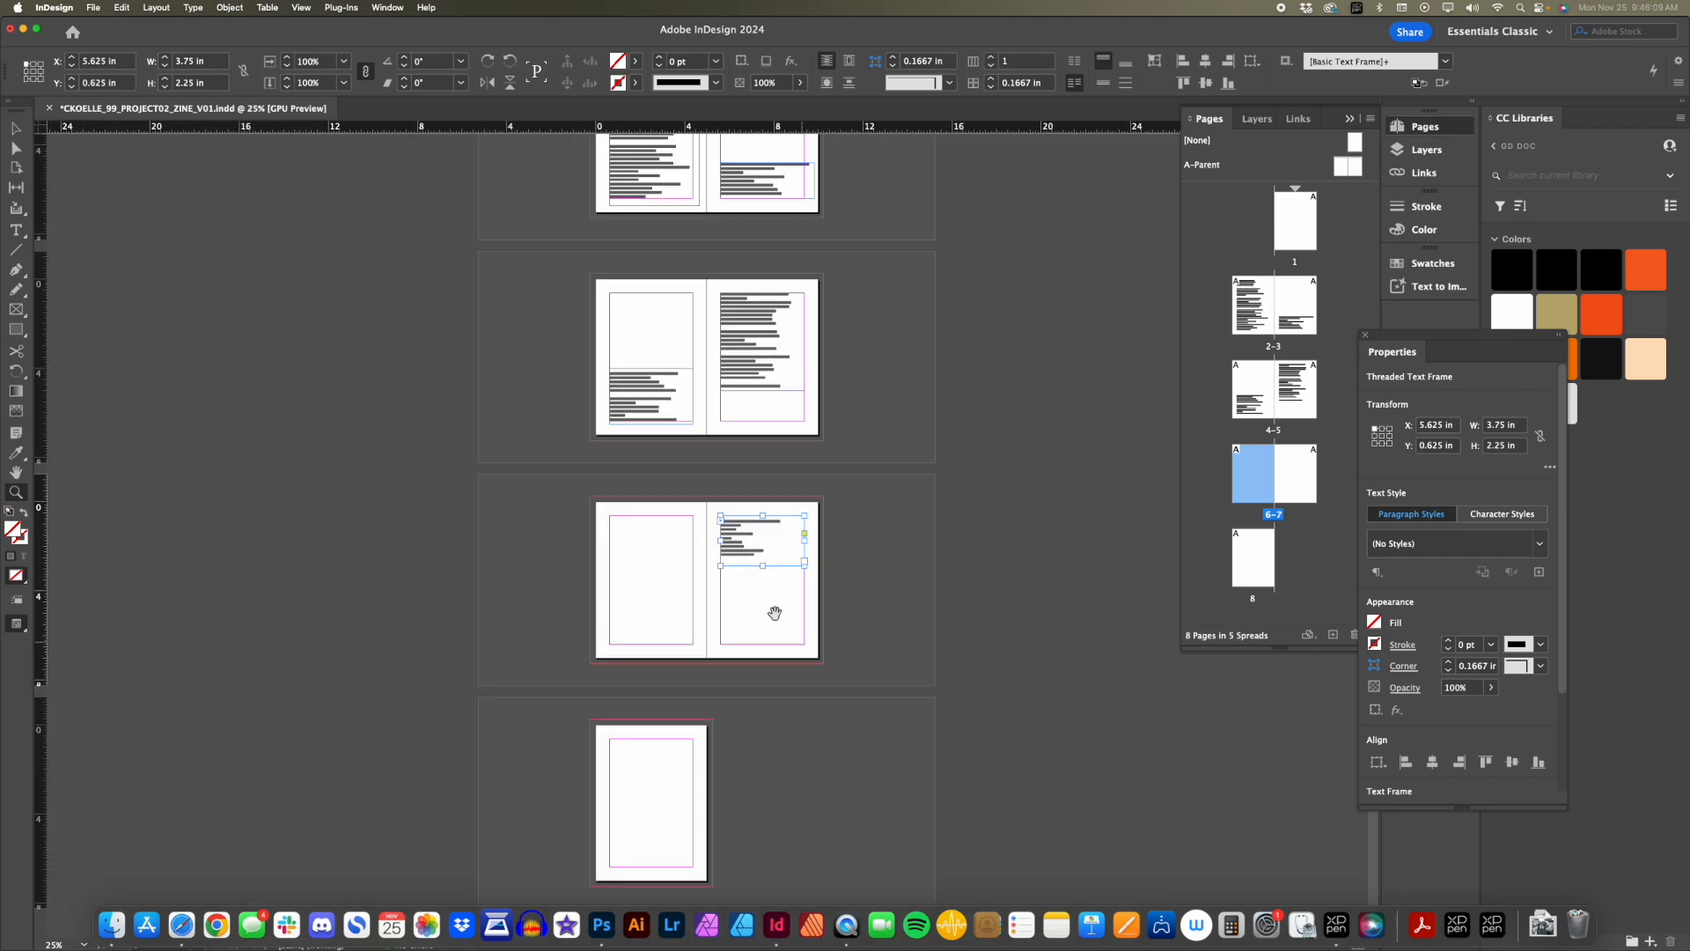
Move the page 7 text frame down to the bottom margin at Y 4.125 in.
{"action": "left_click_drag", "start_coordinate": [774, 614], "coordinate": [754, 724]}
{"action": "left_click", "coordinate": [804, 609]}
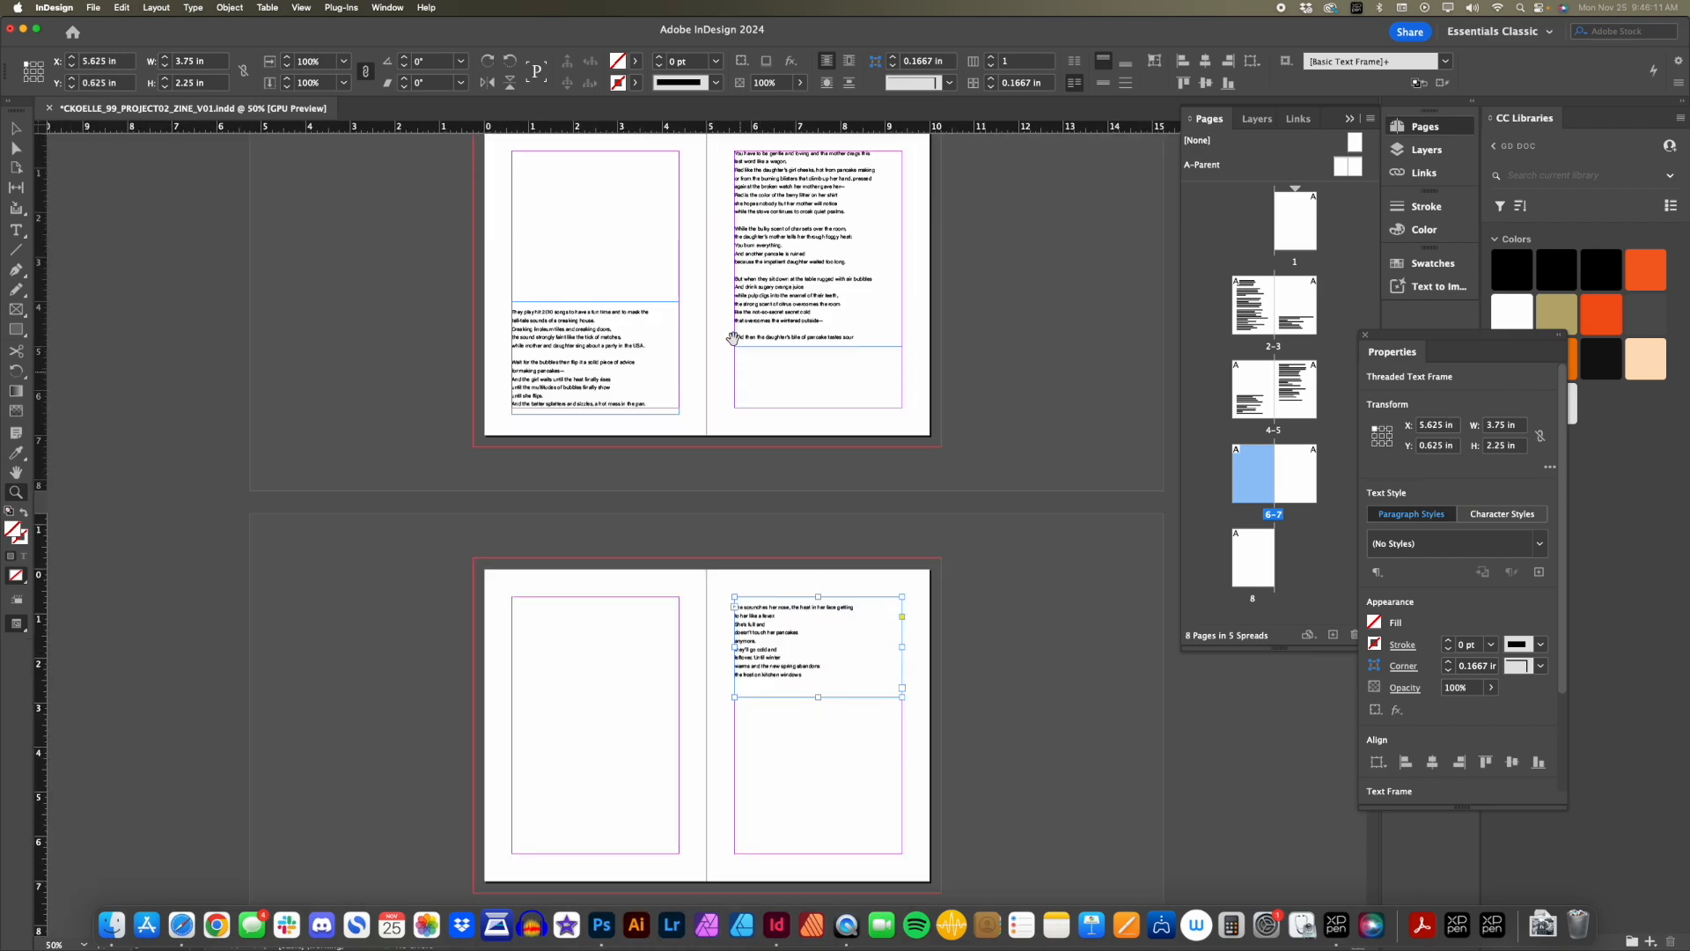
{"action": "scroll", "coordinate": [732, 339], "scroll_direction": "up", "scroll_amount": 10}
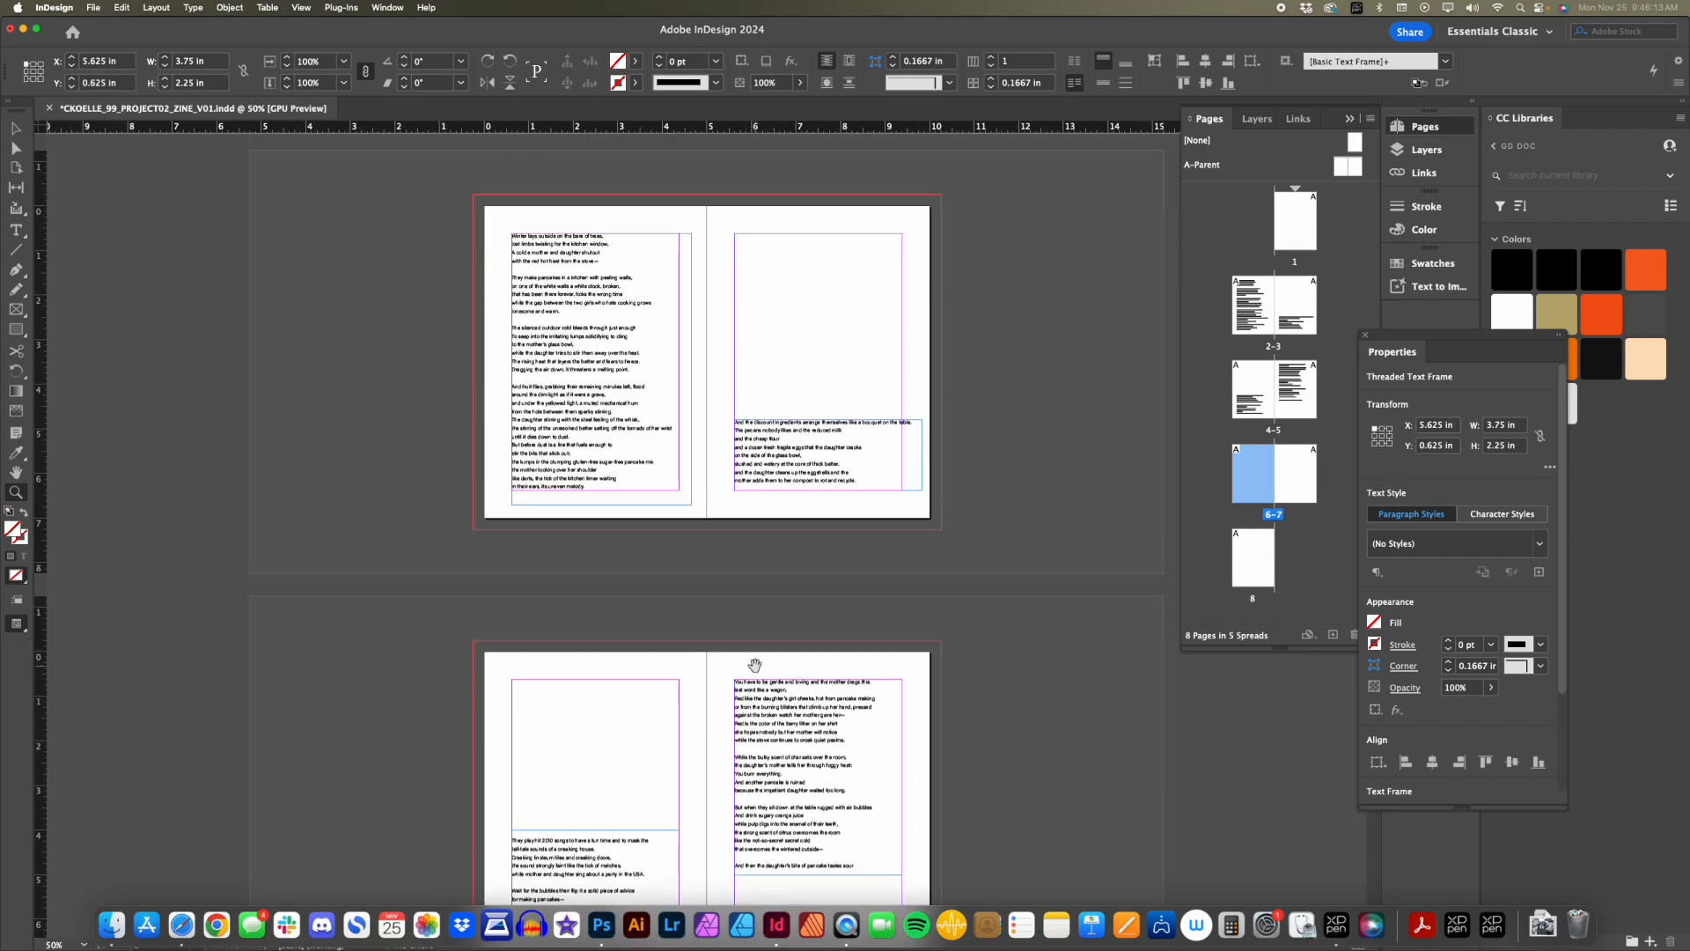
{"action": "scroll", "coordinate": [764, 634], "scroll_direction": "down", "scroll_amount": 3}
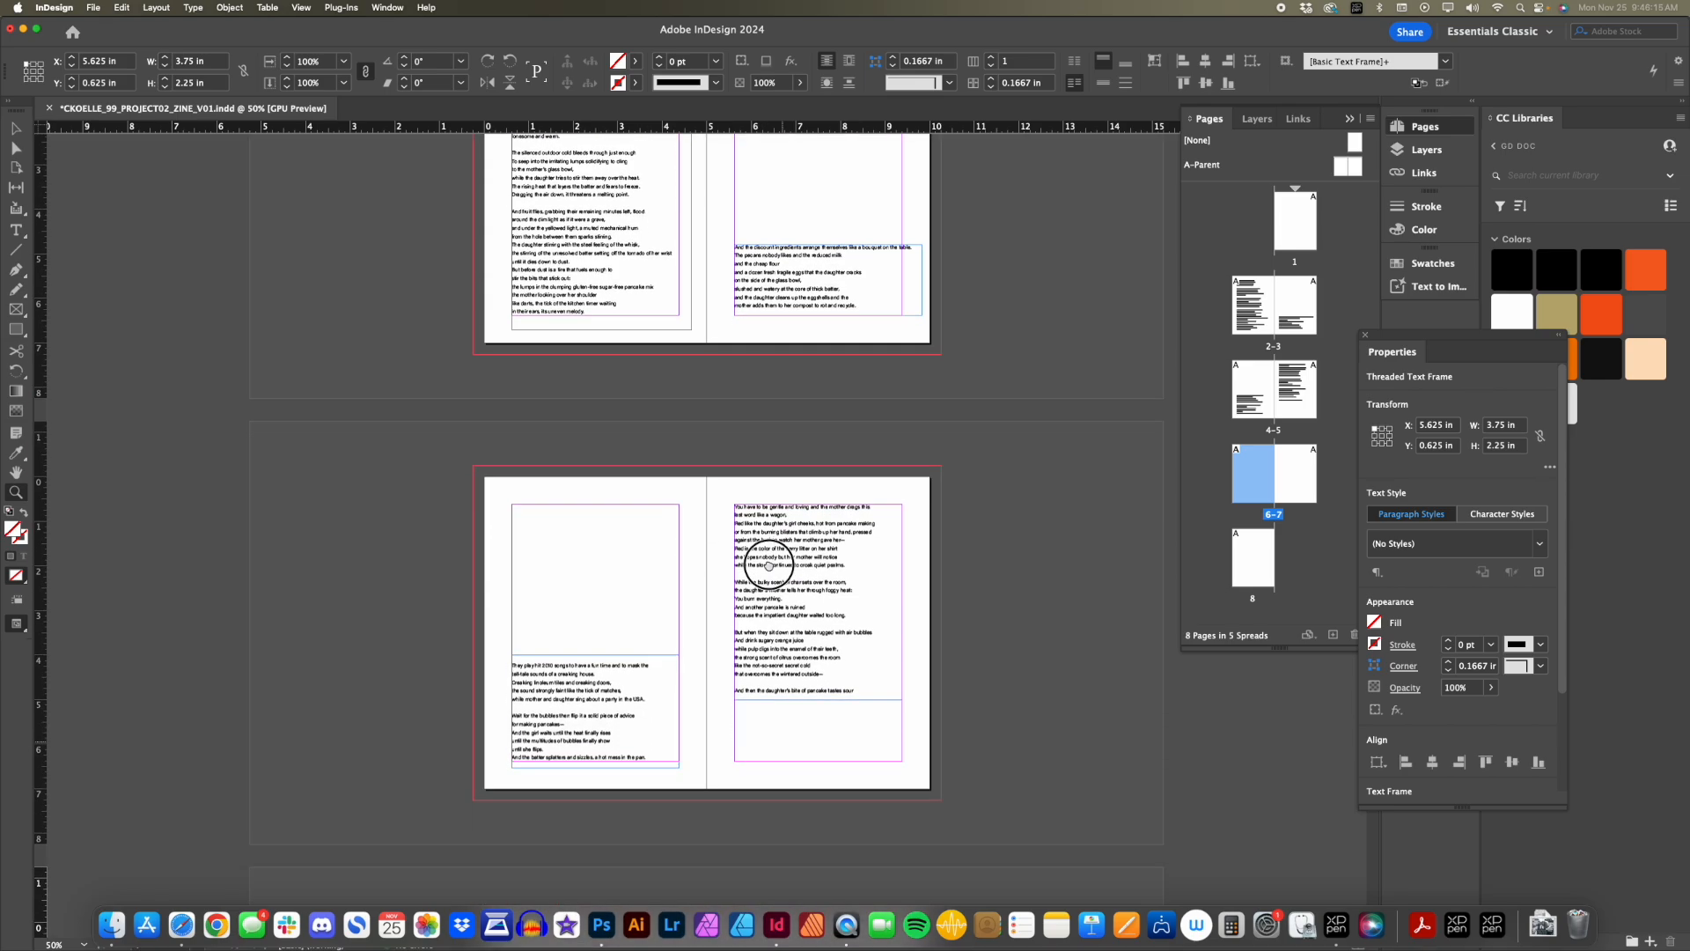
{"action": "left_click", "coordinate": [770, 617], "text": "alt"}
{"action": "left_click_drag", "start_coordinate": [771, 637], "coordinate": [754, 566]}
{"action": "left_click_drag", "start_coordinate": [748, 656], "coordinate": [751, 740]}
{"action": "key", "text": "z"}
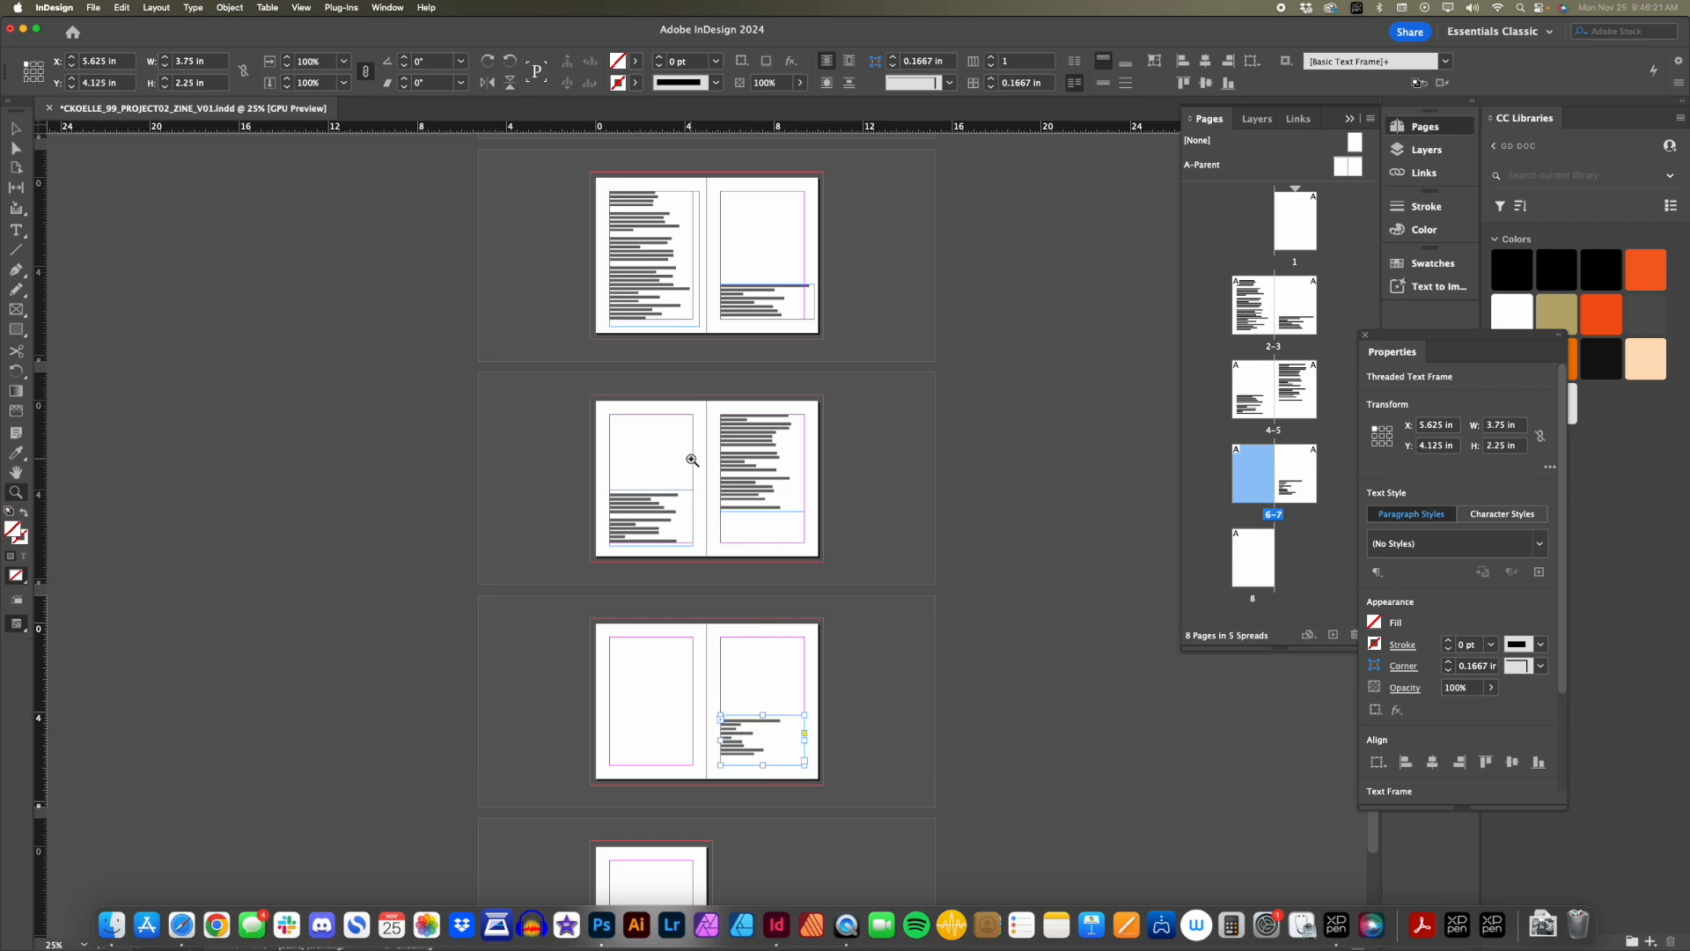
Compare the text placement across the page 2 to 7 spreads and save the document.
{"action": "left_click", "coordinate": [692, 459]}
{"action": "left_click_drag", "start_coordinate": [700, 264], "coordinate": [689, 538]}
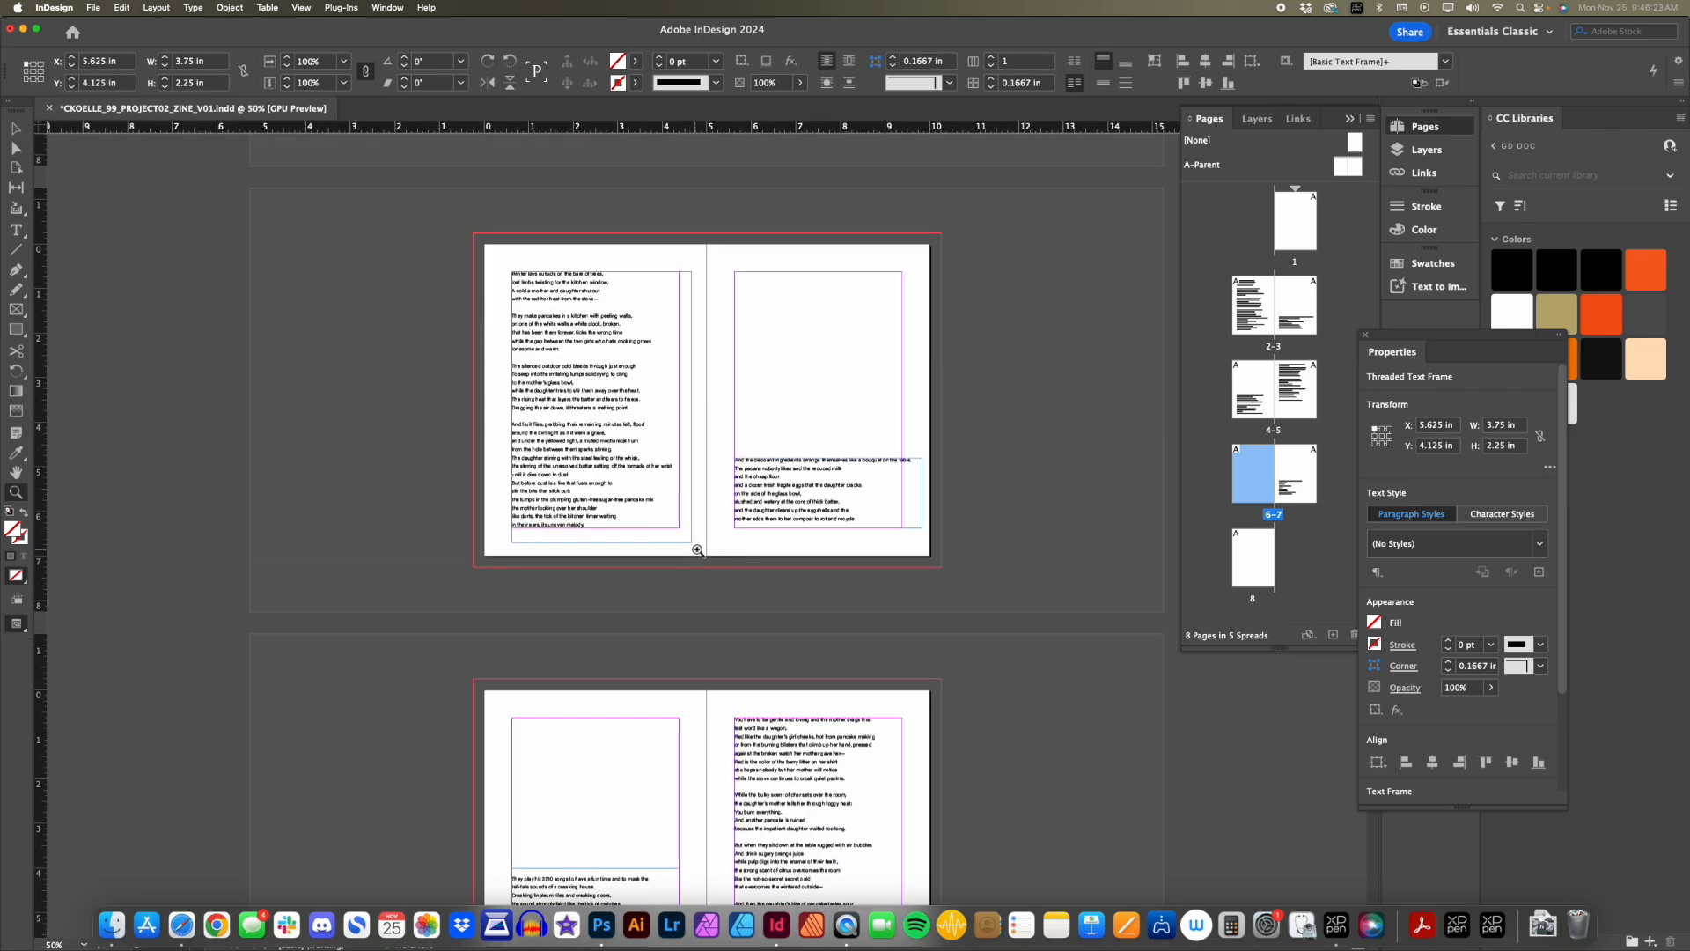
{"action": "scroll", "coordinate": [718, 655], "scroll_direction": "down", "scroll_amount": 10}
{"action": "left_click_drag", "start_coordinate": [719, 473], "coordinate": [721, 393]}
{"action": "mouse_move", "coordinate": [747, 557]}
{"action": "left_mouse_down"}
{"action": "mouse_move", "coordinate": [751, 464]}
{"action": "mouse_move", "coordinate": [698, 540]}
{"action": "mouse_move", "coordinate": [716, 566]}
{"action": "left_mouse_up"}
{"action": "left_click", "coordinate": [746, 486], "text": "alt"}
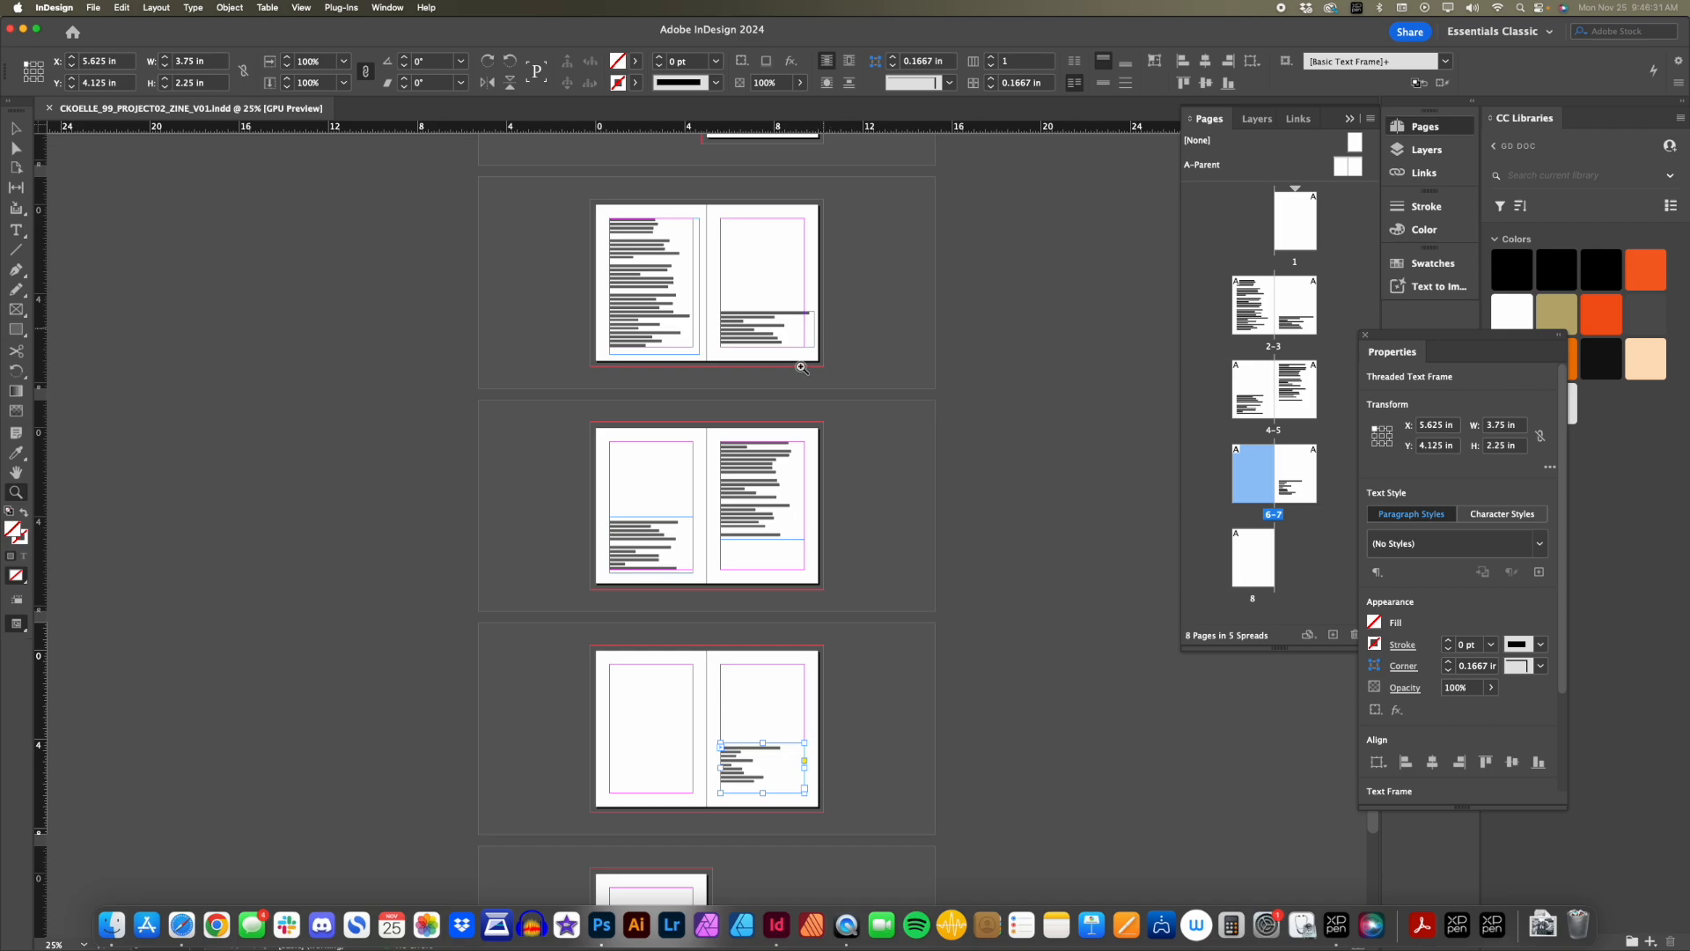
{"action": "left_click", "coordinate": [754, 400]}
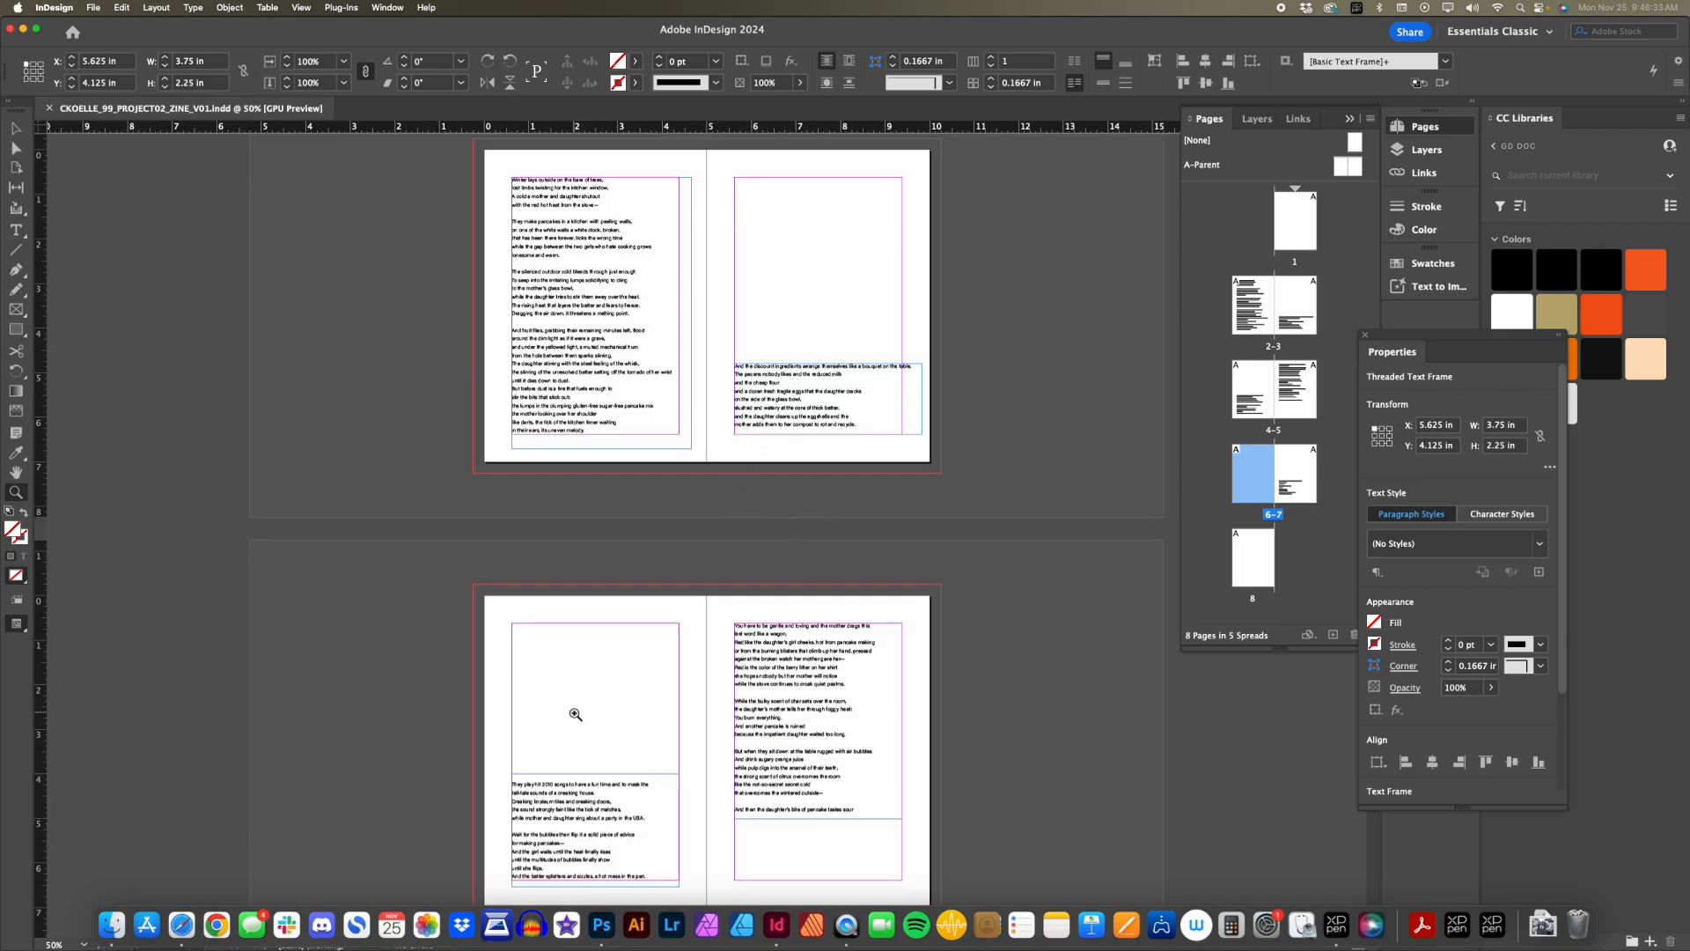
Switch to Preview screen mode and review the poem spreads without guides and frame edges.
{"action": "key", "text": "w"}
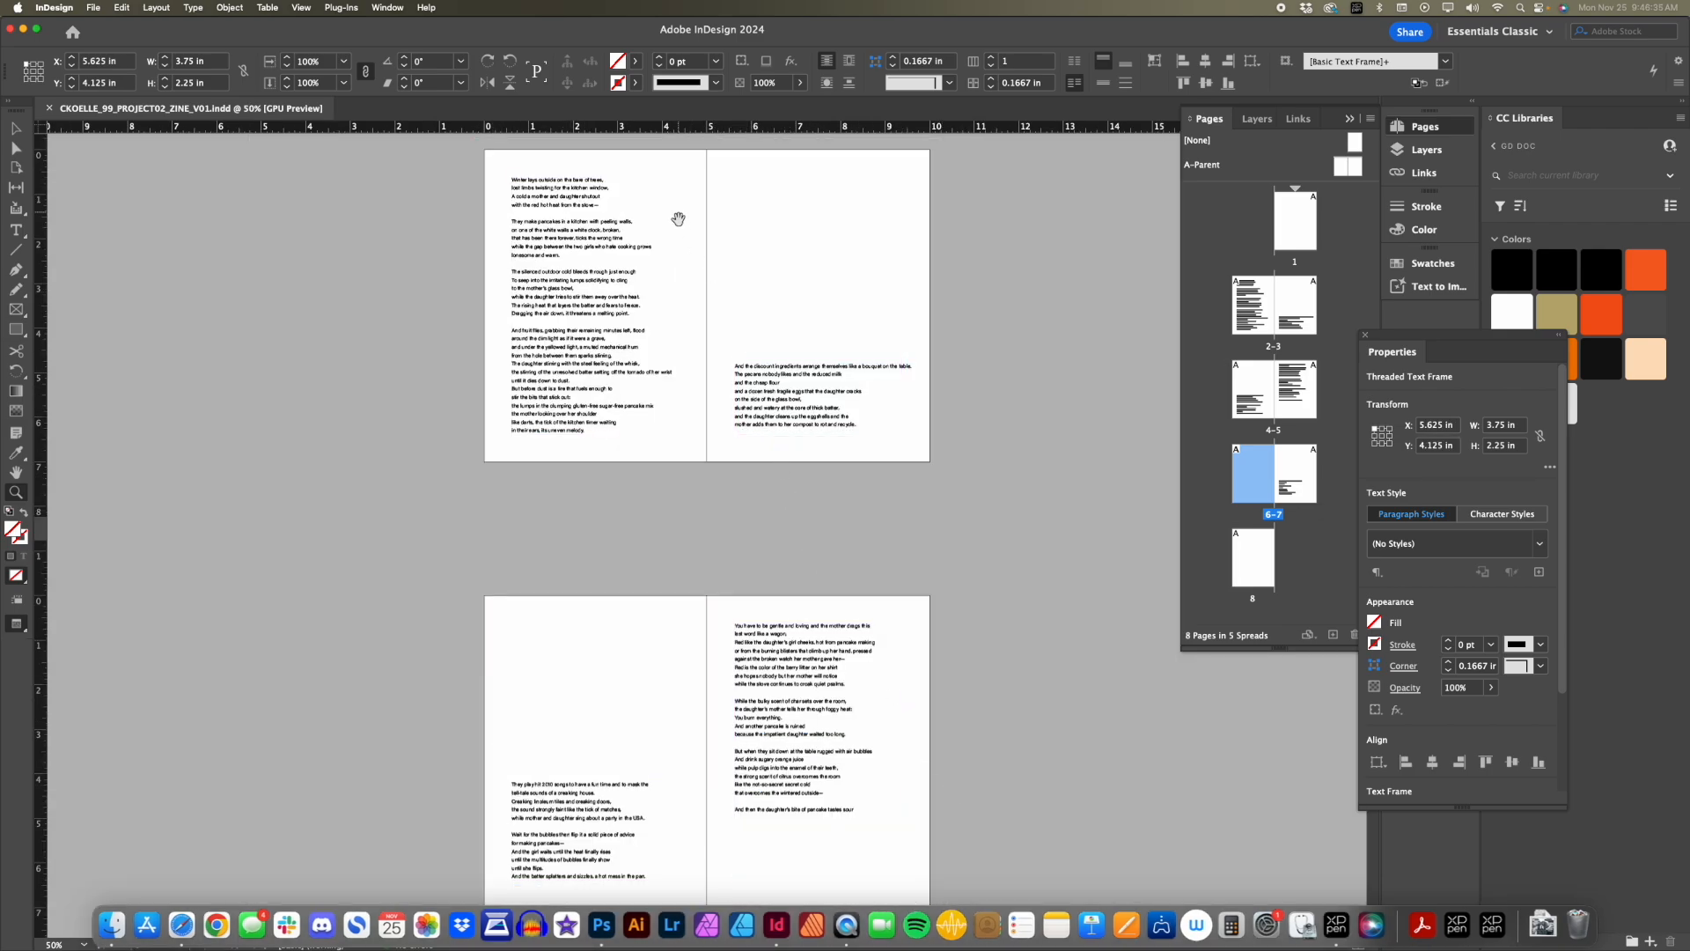
{"action": "scroll", "coordinate": [678, 218], "scroll_direction": "up", "scroll_amount": 5}
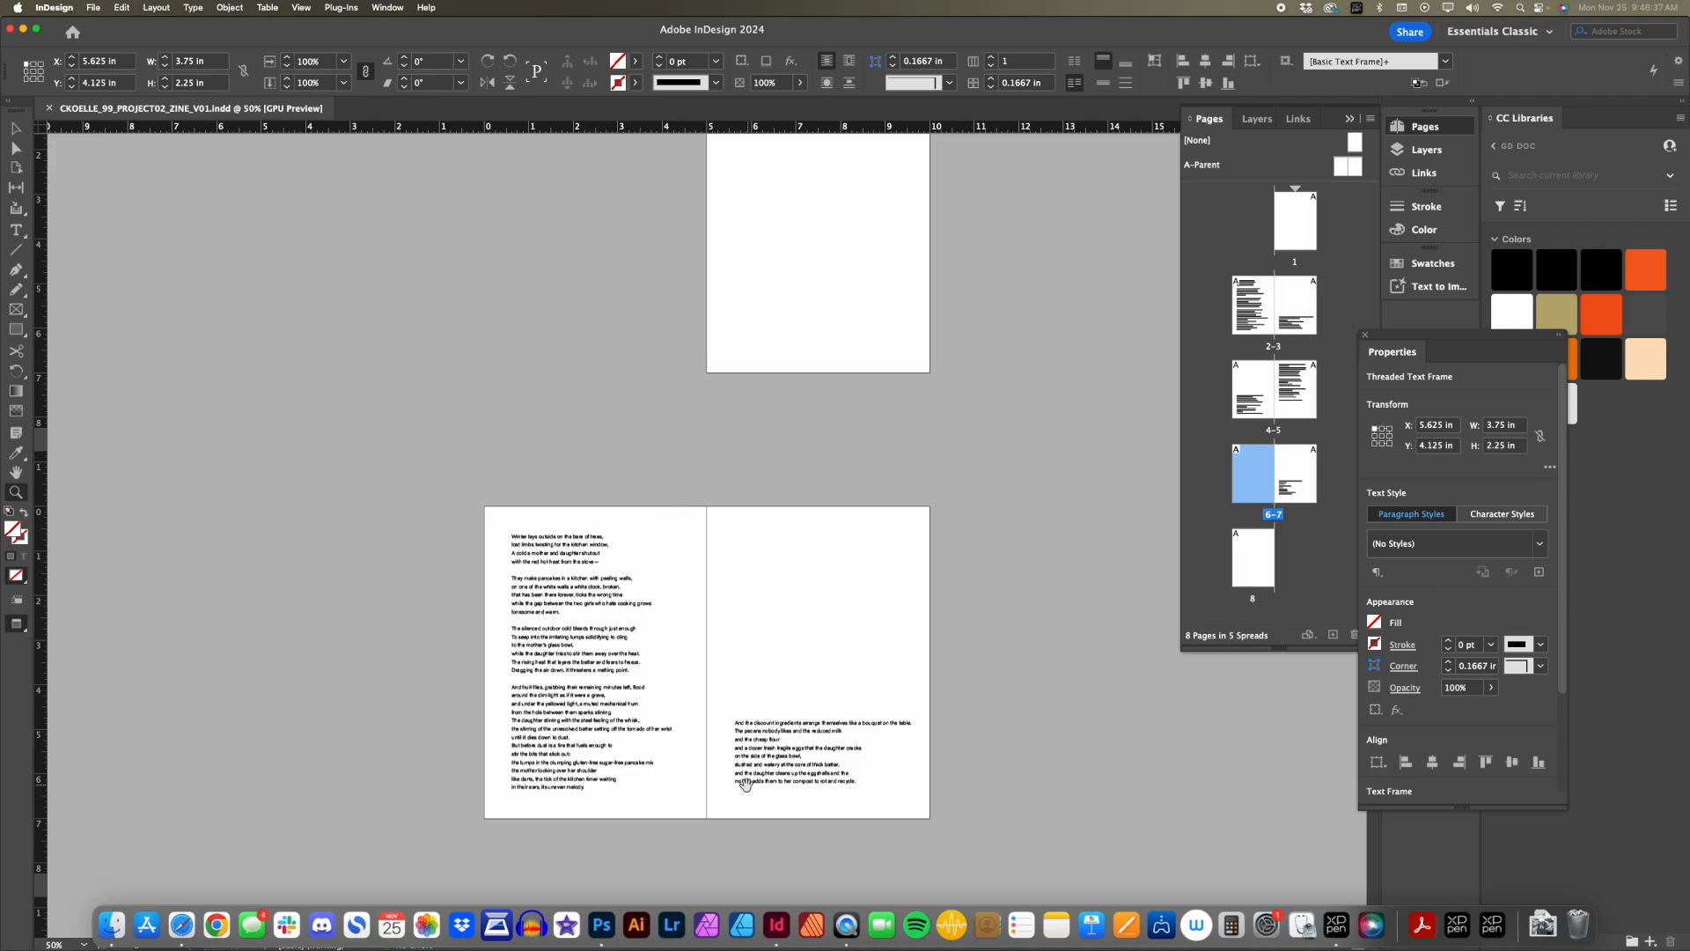
{"action": "scroll", "coordinate": [747, 783], "scroll_direction": "down", "scroll_amount": 6}
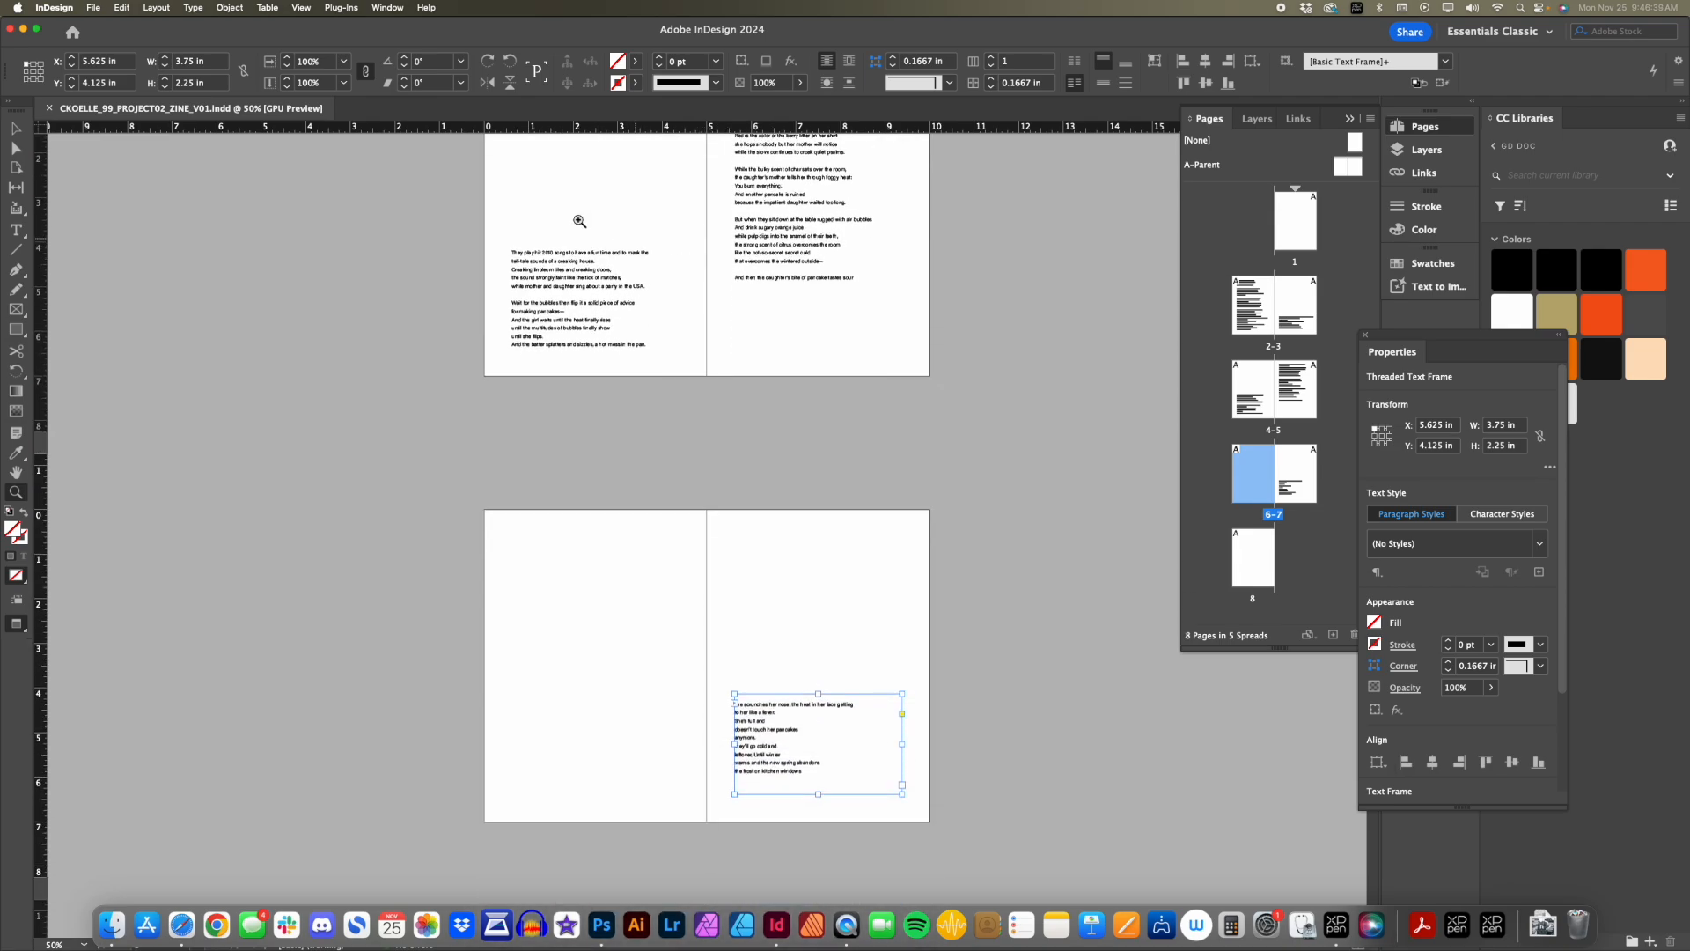
{"action": "left_click", "coordinate": [95, 9]}
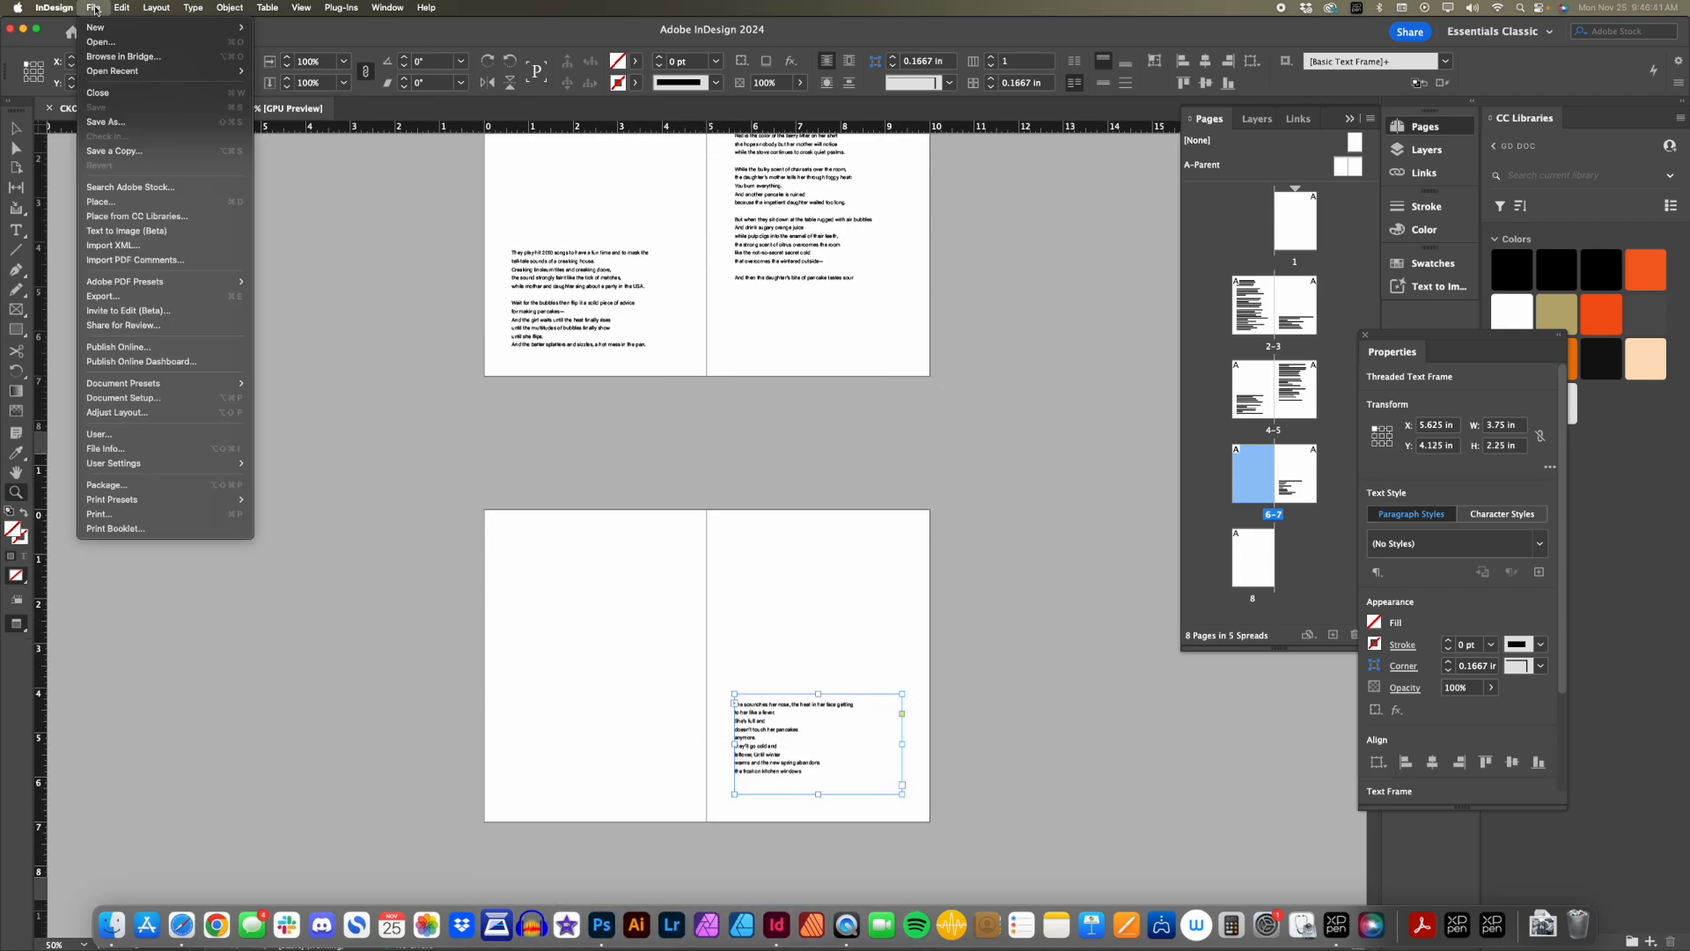
{"action": "mouse_move", "coordinate": [122, 8]}
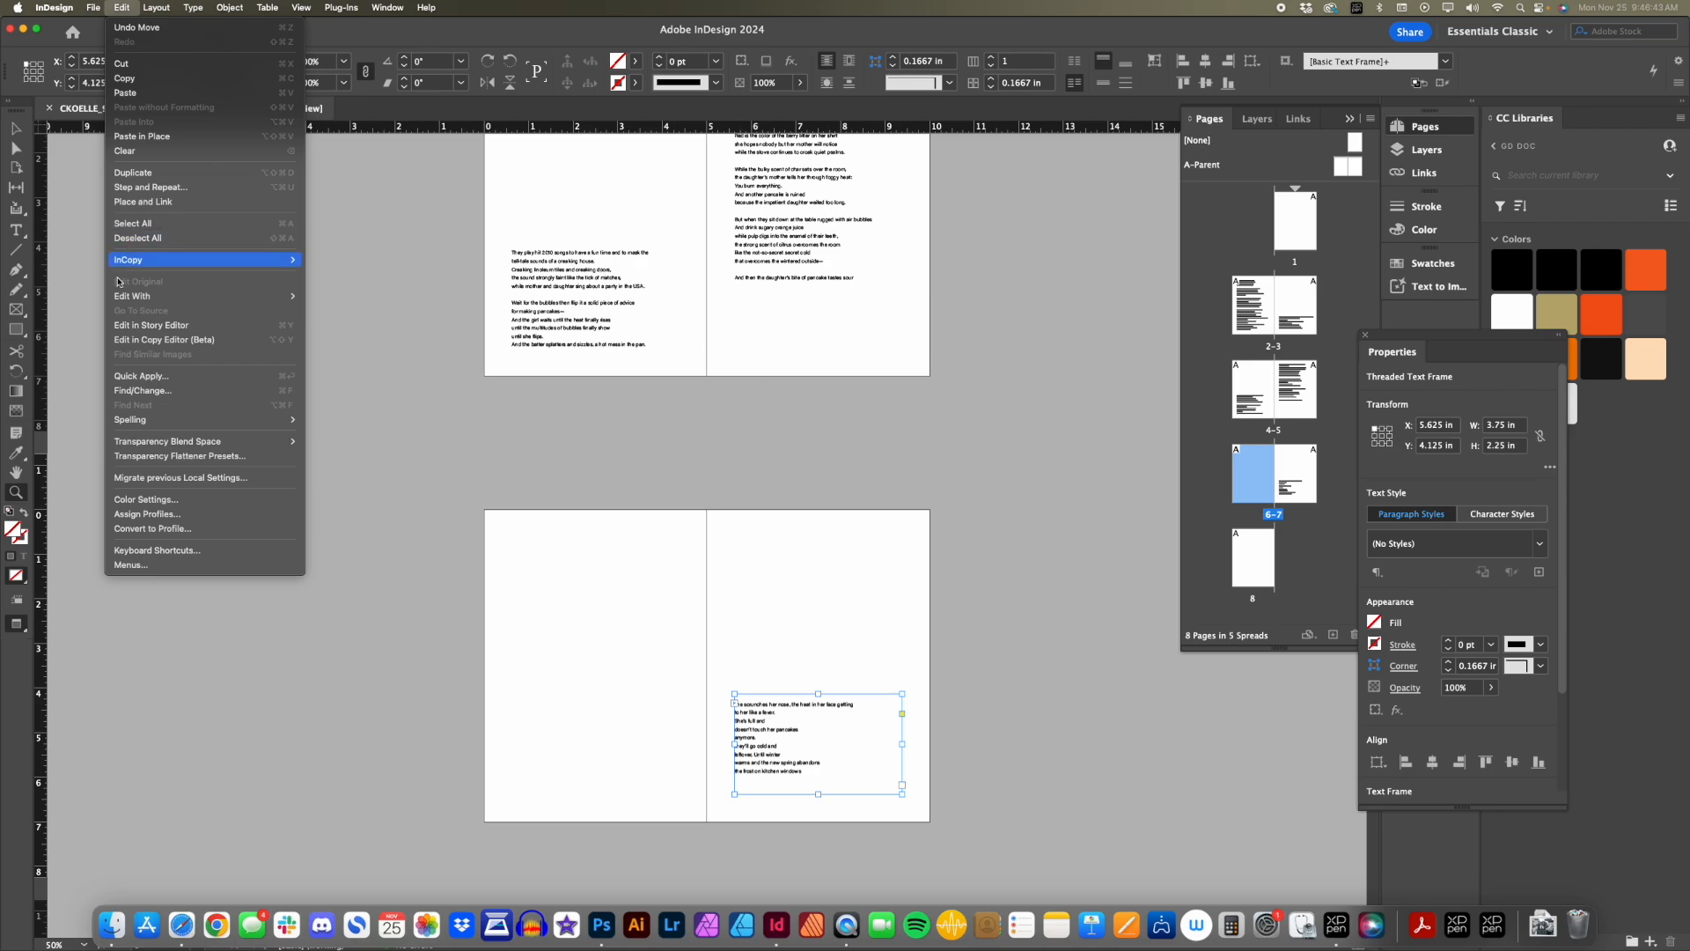
{"action": "mouse_move", "coordinate": [144, 266]}
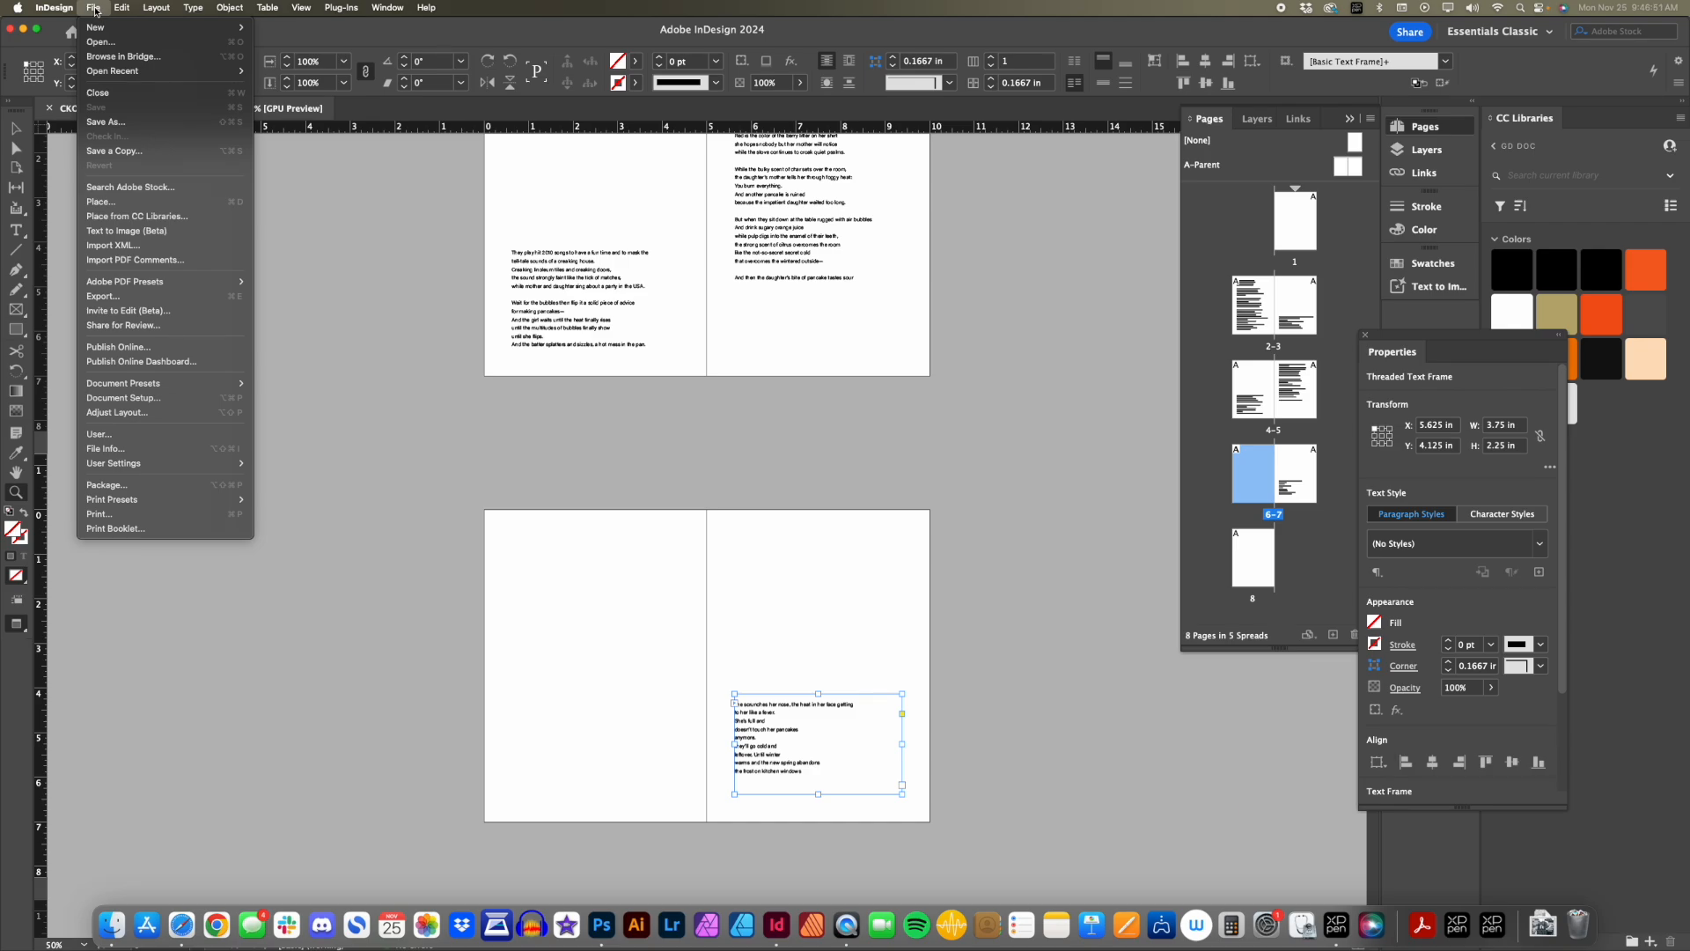
{"action": "left_click", "coordinate": [586, 244]}
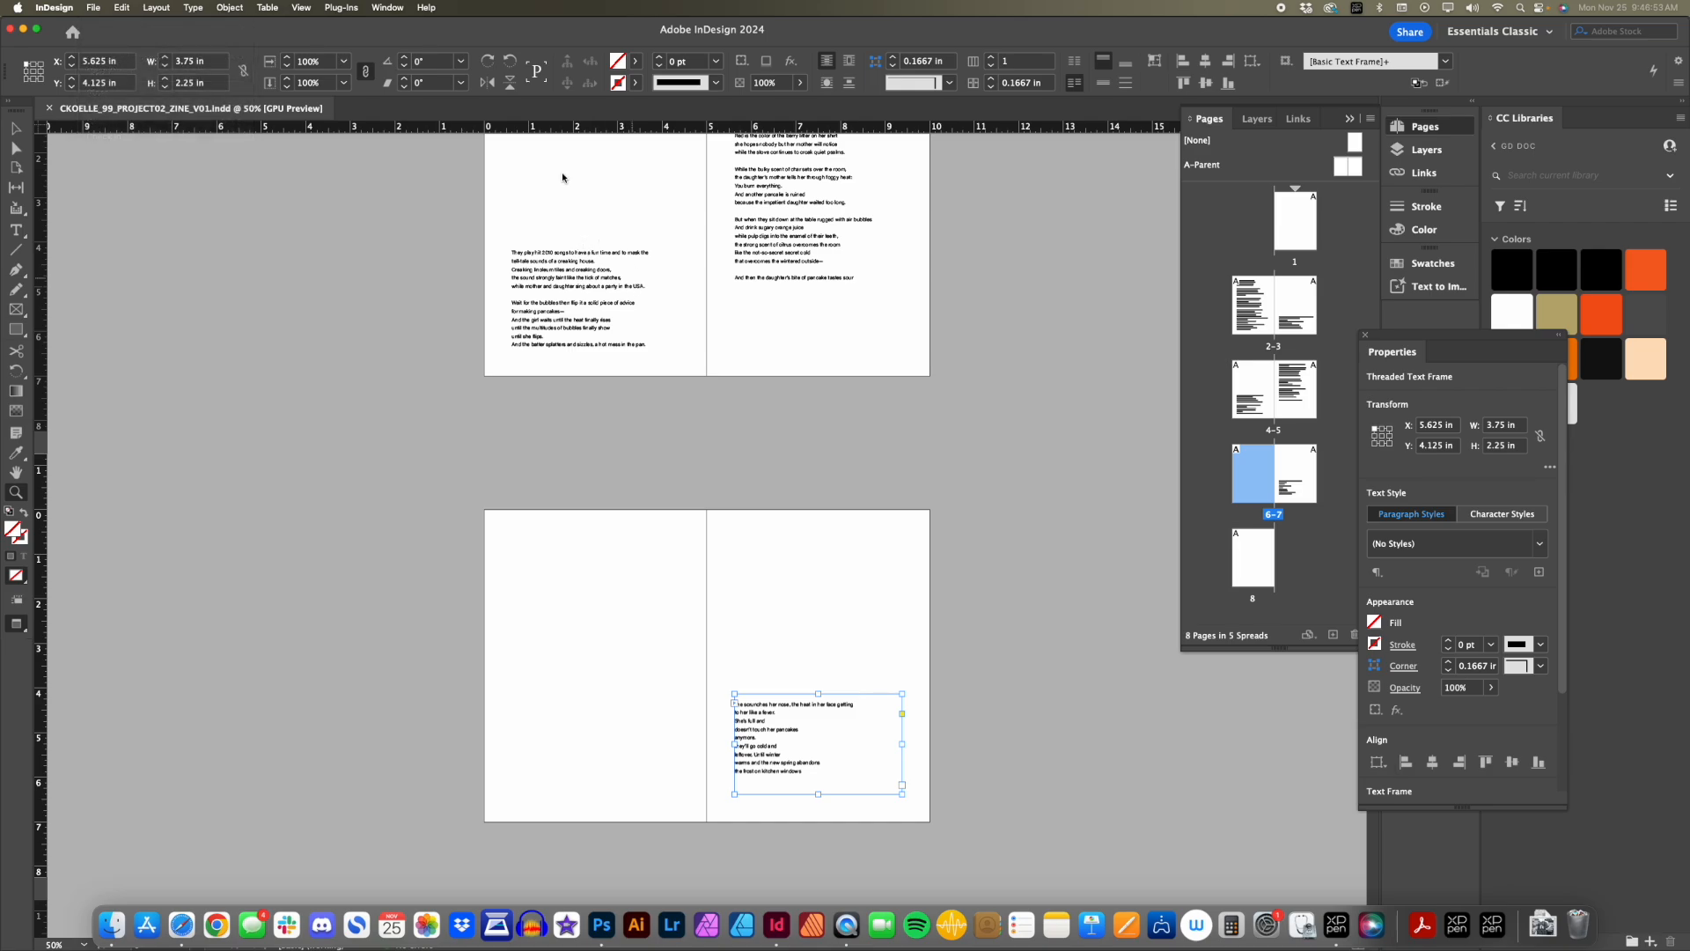
Start exporting the document as JPEG into the ZINE DEMO WORK folder, keeping the document name as the output filename.
{"action": "left_click", "coordinate": [93, 8]}
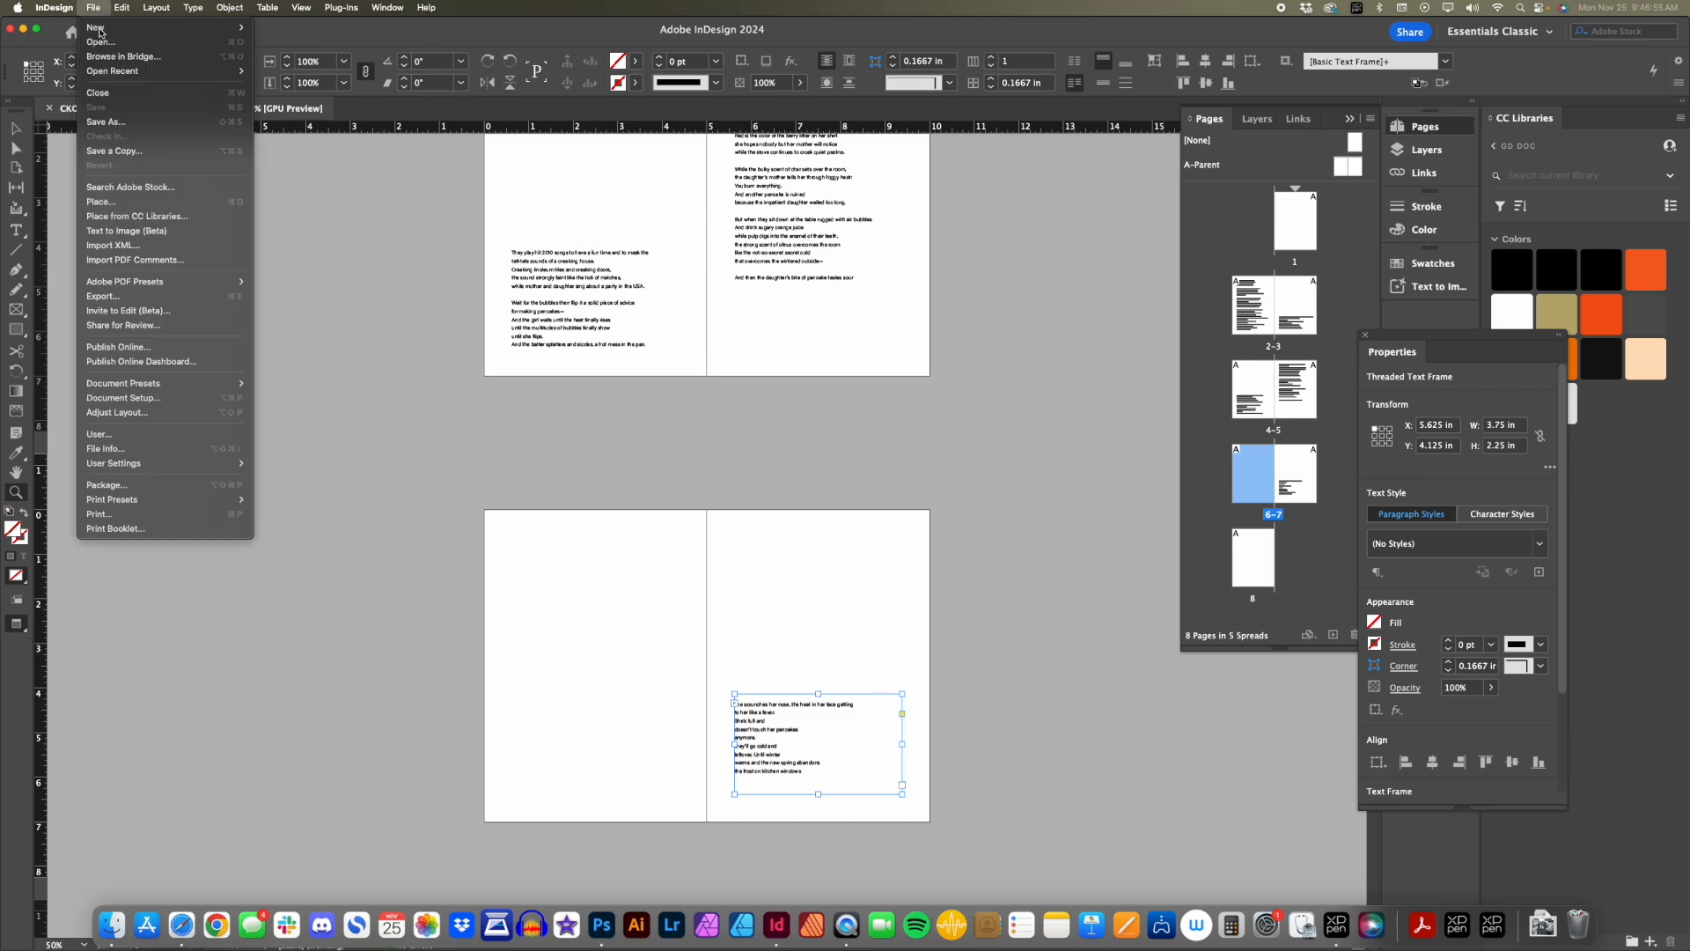
{"action": "left_click", "coordinate": [112, 299]}
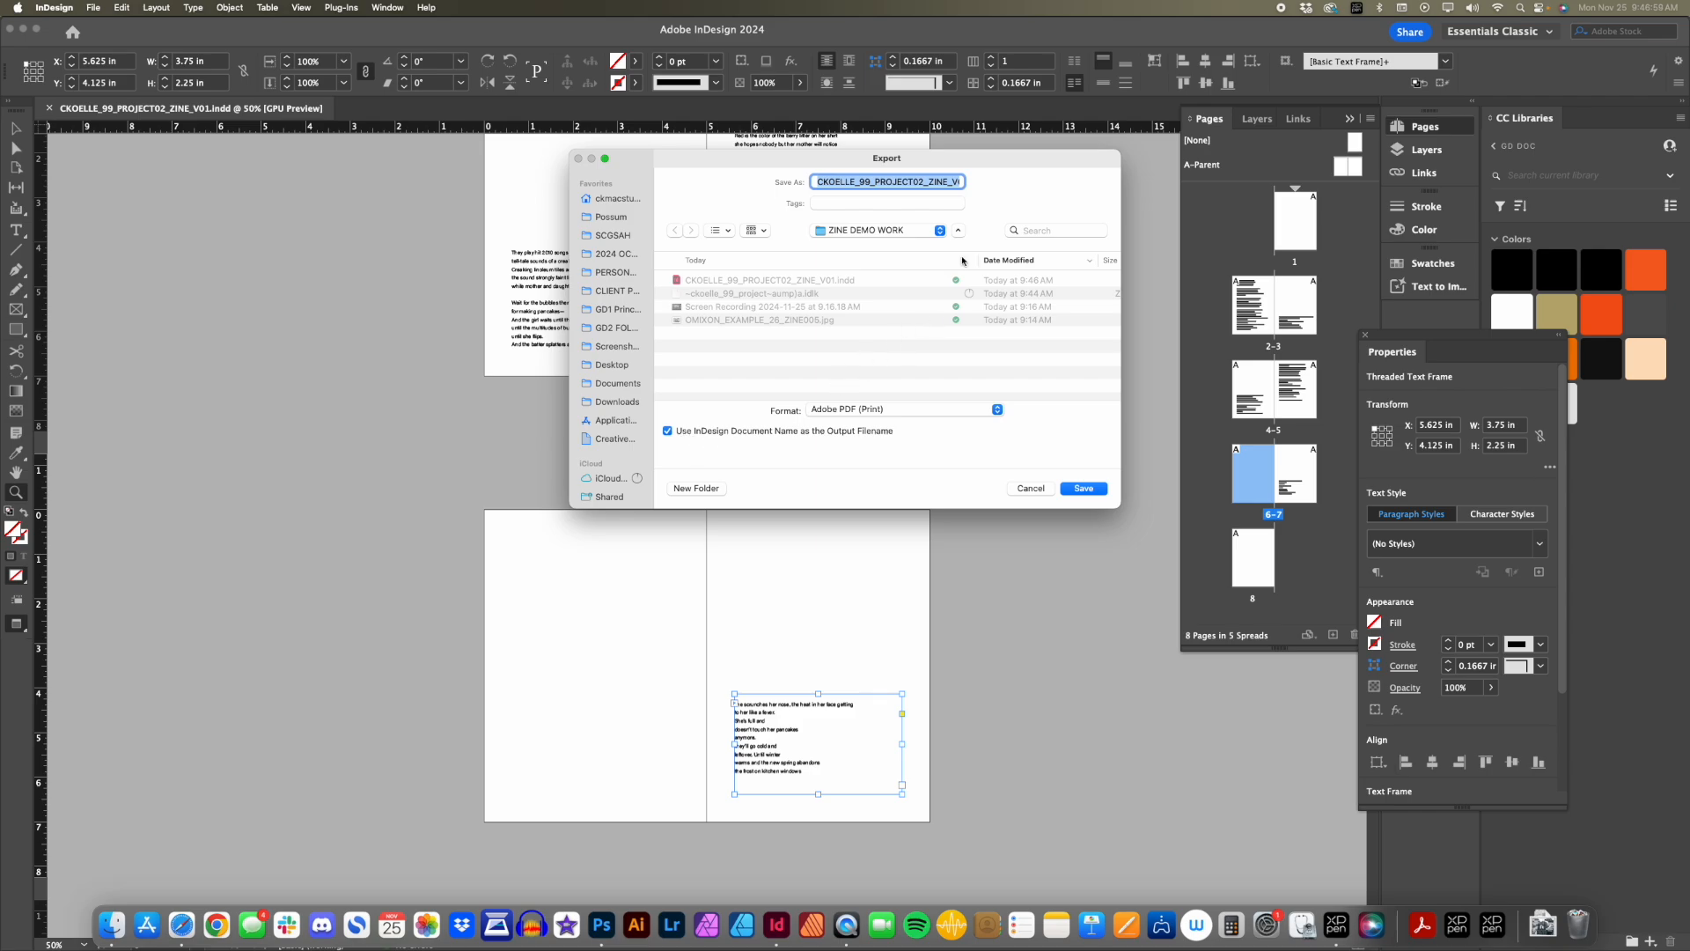
{"action": "left_click", "coordinate": [856, 411]}
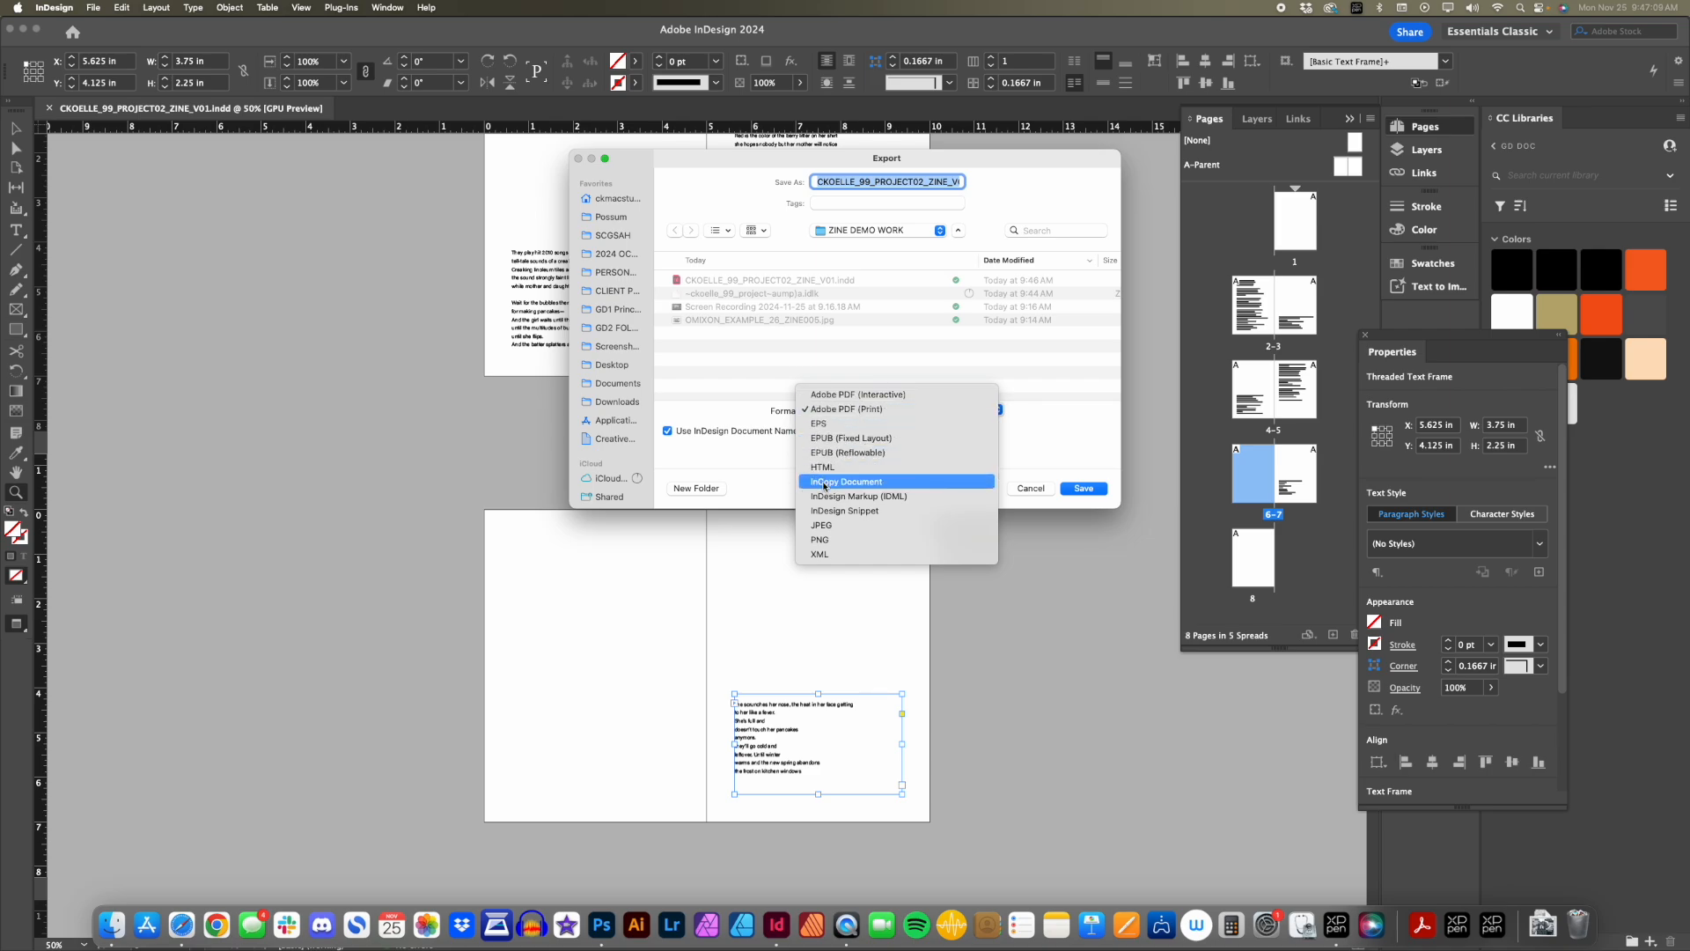
{"action": "left_click", "coordinate": [824, 525]}
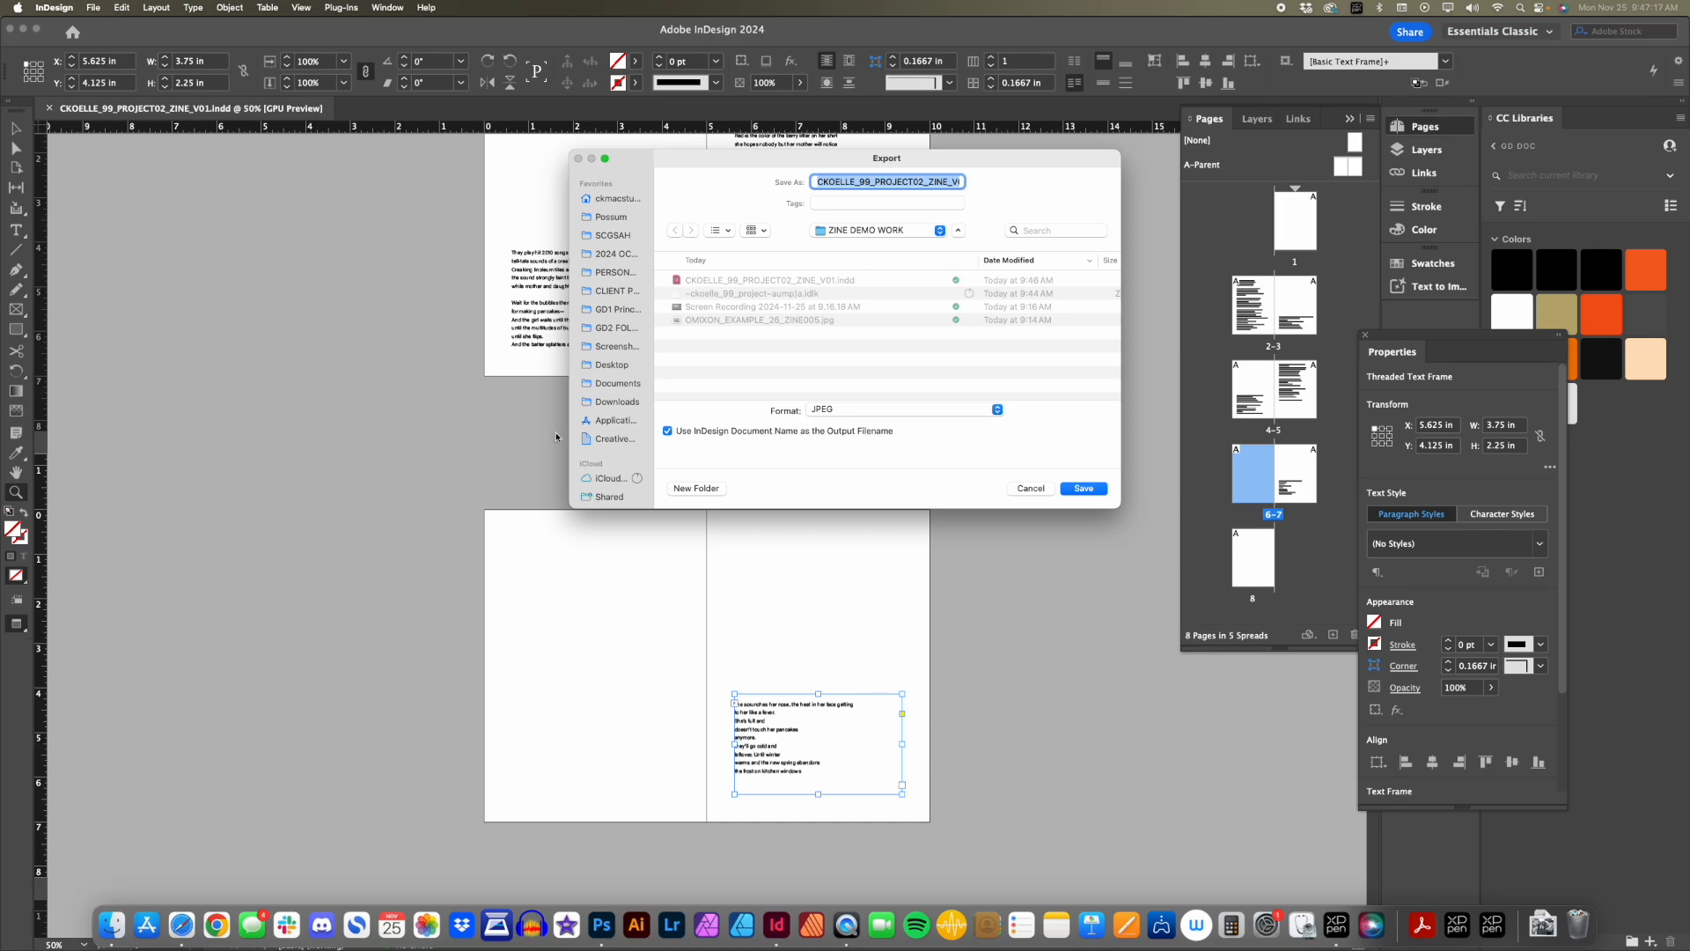
{"action": "left_click", "coordinate": [1083, 489]}
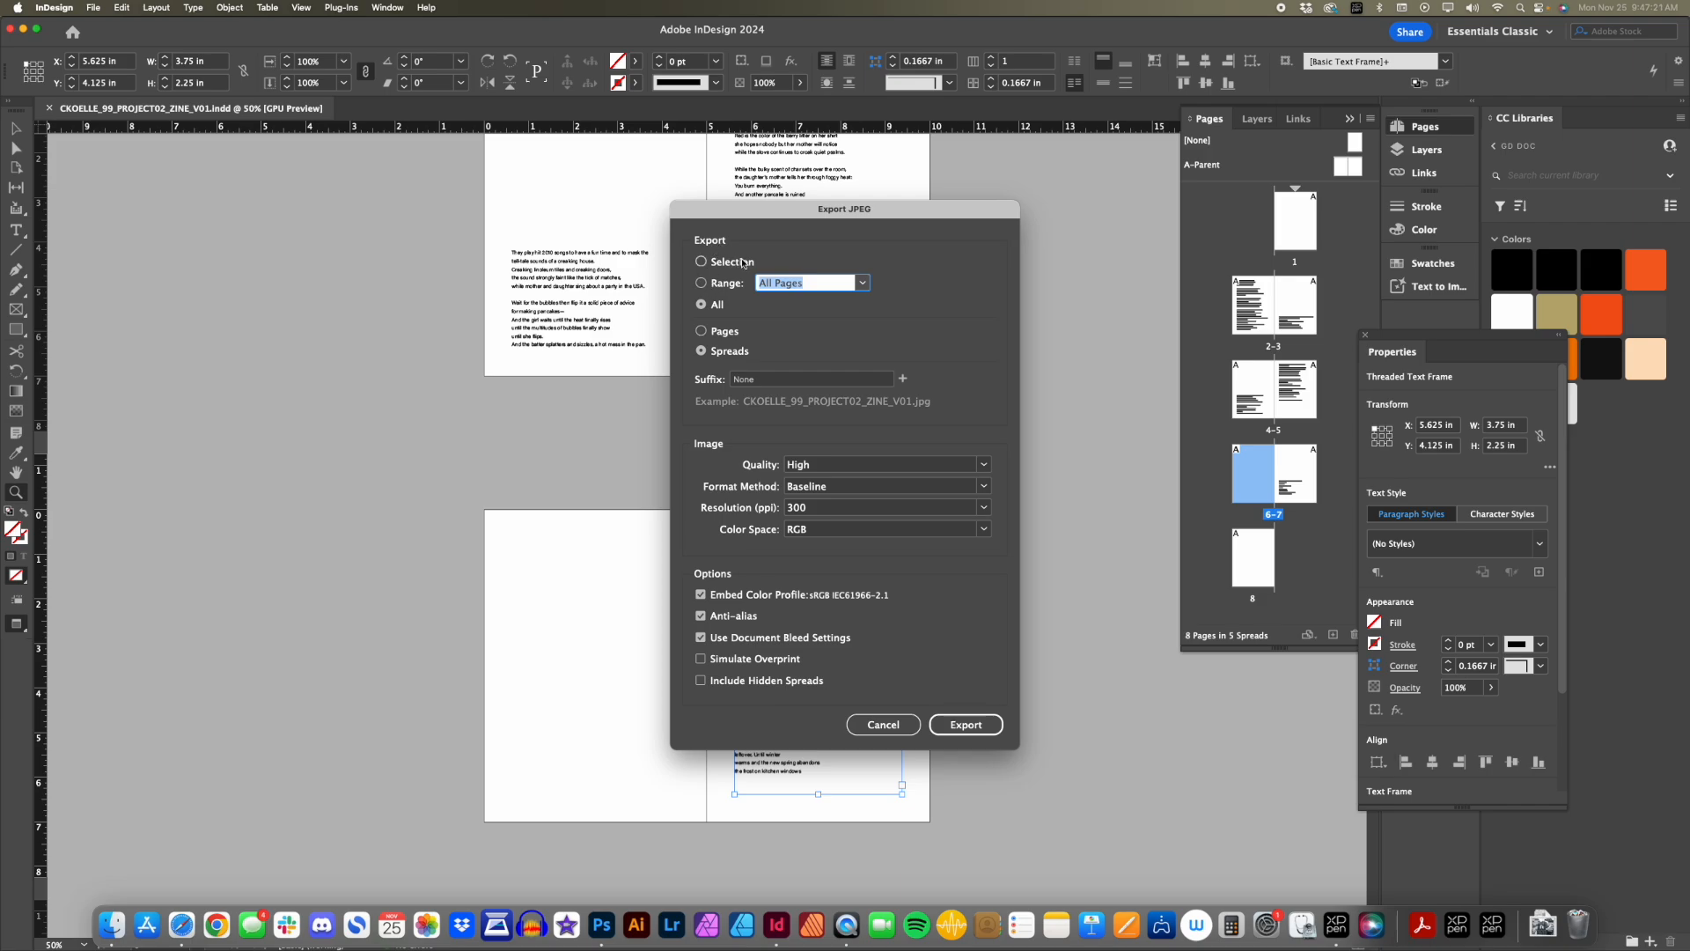
Set the JPEG export to cover all pages, output as spreads.
{"action": "left_click", "coordinate": [700, 284]}
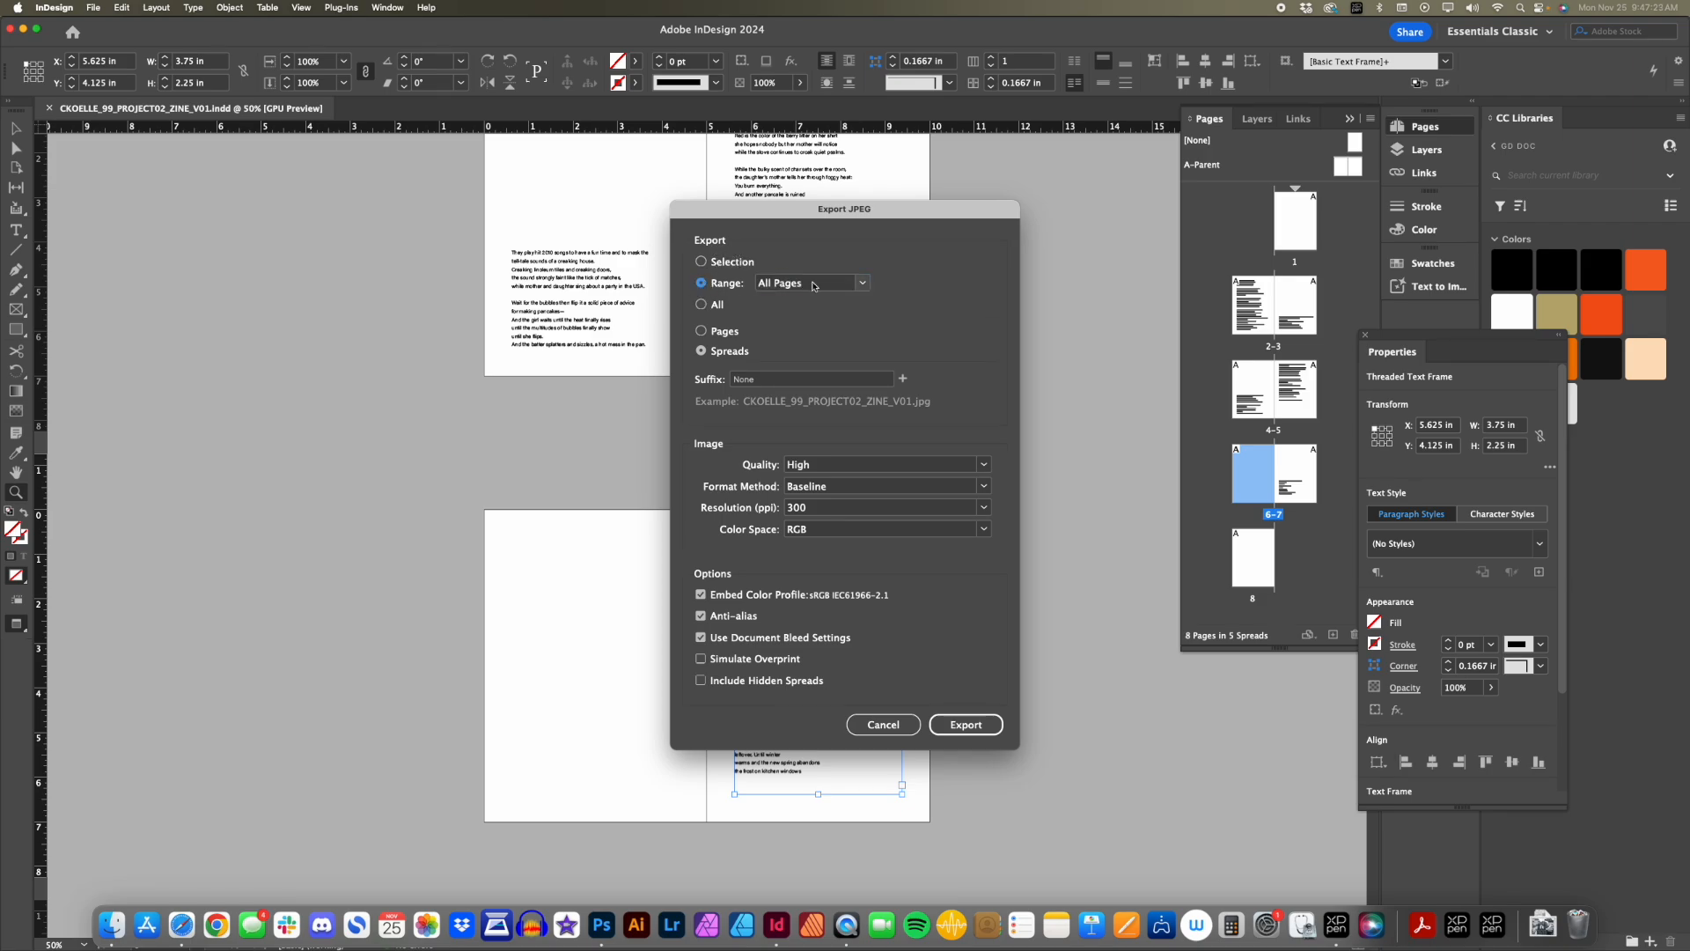
{"action": "left_click", "coordinate": [701, 306]}
{"action": "left_click", "coordinate": [701, 351]}
Set the JPEG resolution to 300 ppi, keep the document bleed settings enabled and run the export.
{"action": "left_click", "coordinate": [829, 509]}
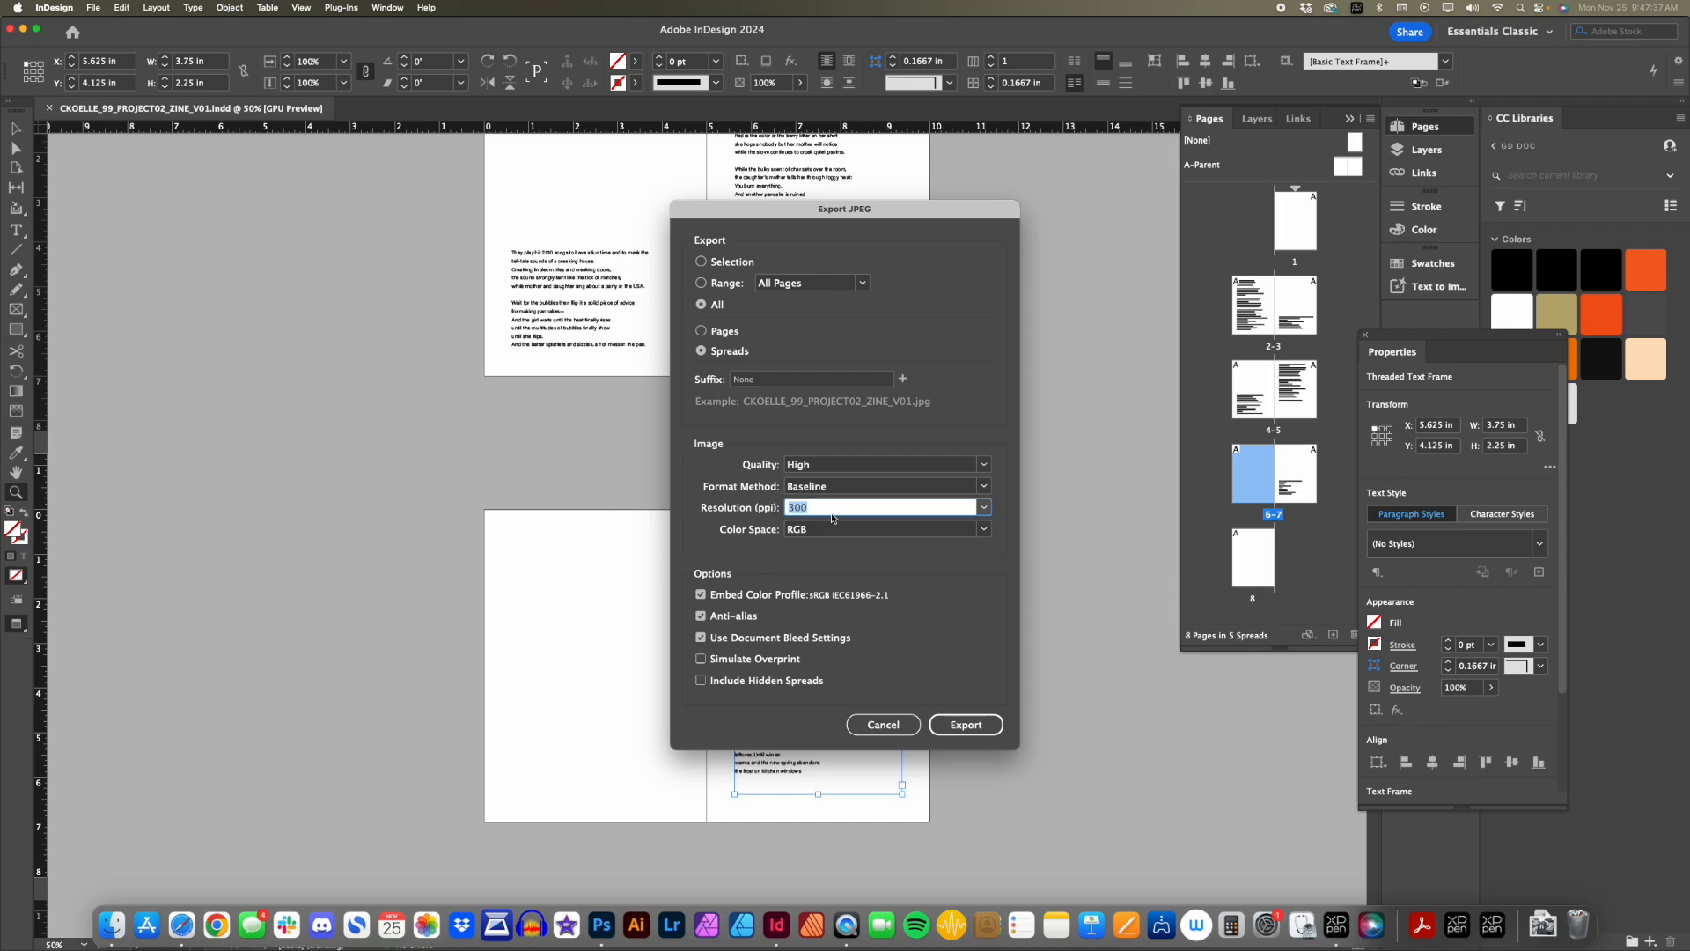
{"action": "type", "text": "30"}
{"action": "key", "text": "BackSpace"}
{"action": "key", "text": "BackSpace"}
{"action": "key", "text": "BackSpace"}
{"action": "type", "text": "7"}
{"action": "key", "text": "BackSpace"}
{"action": "type", "text": "30"}
{"action": "left_click", "coordinate": [701, 639]}
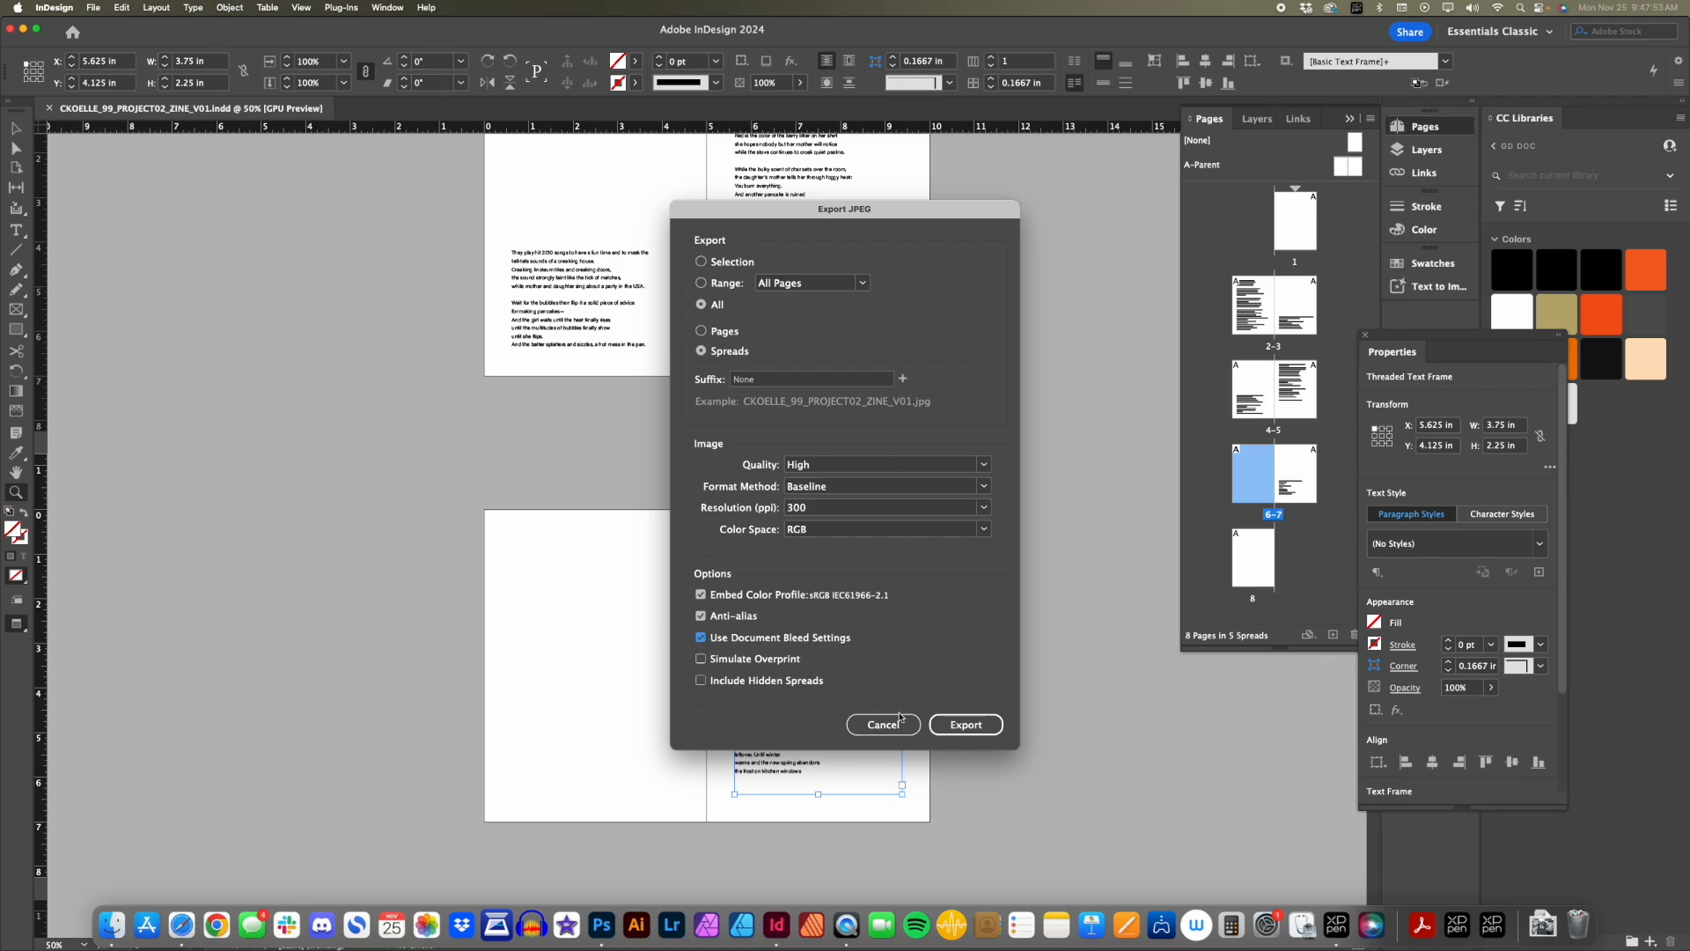
{"action": "left_click", "coordinate": [976, 728]}
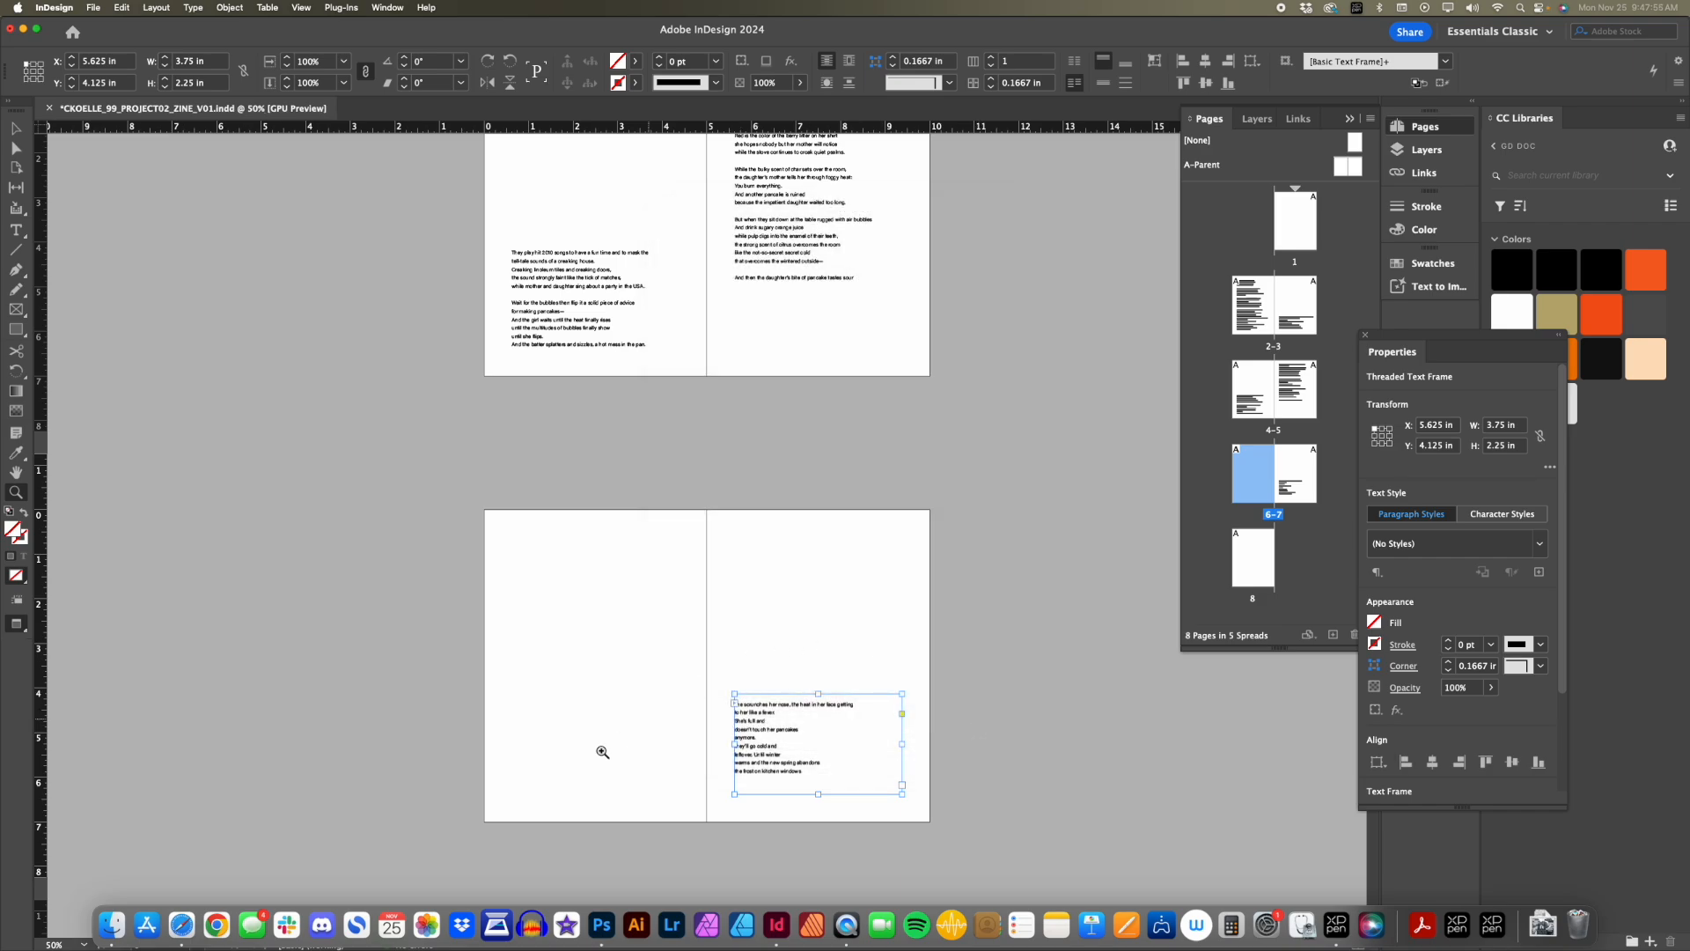
Switch to Finder and bring the ZINE DEMO WORK folder window into view beside the layout.
{"action": "left_click", "coordinate": [125, 928]}
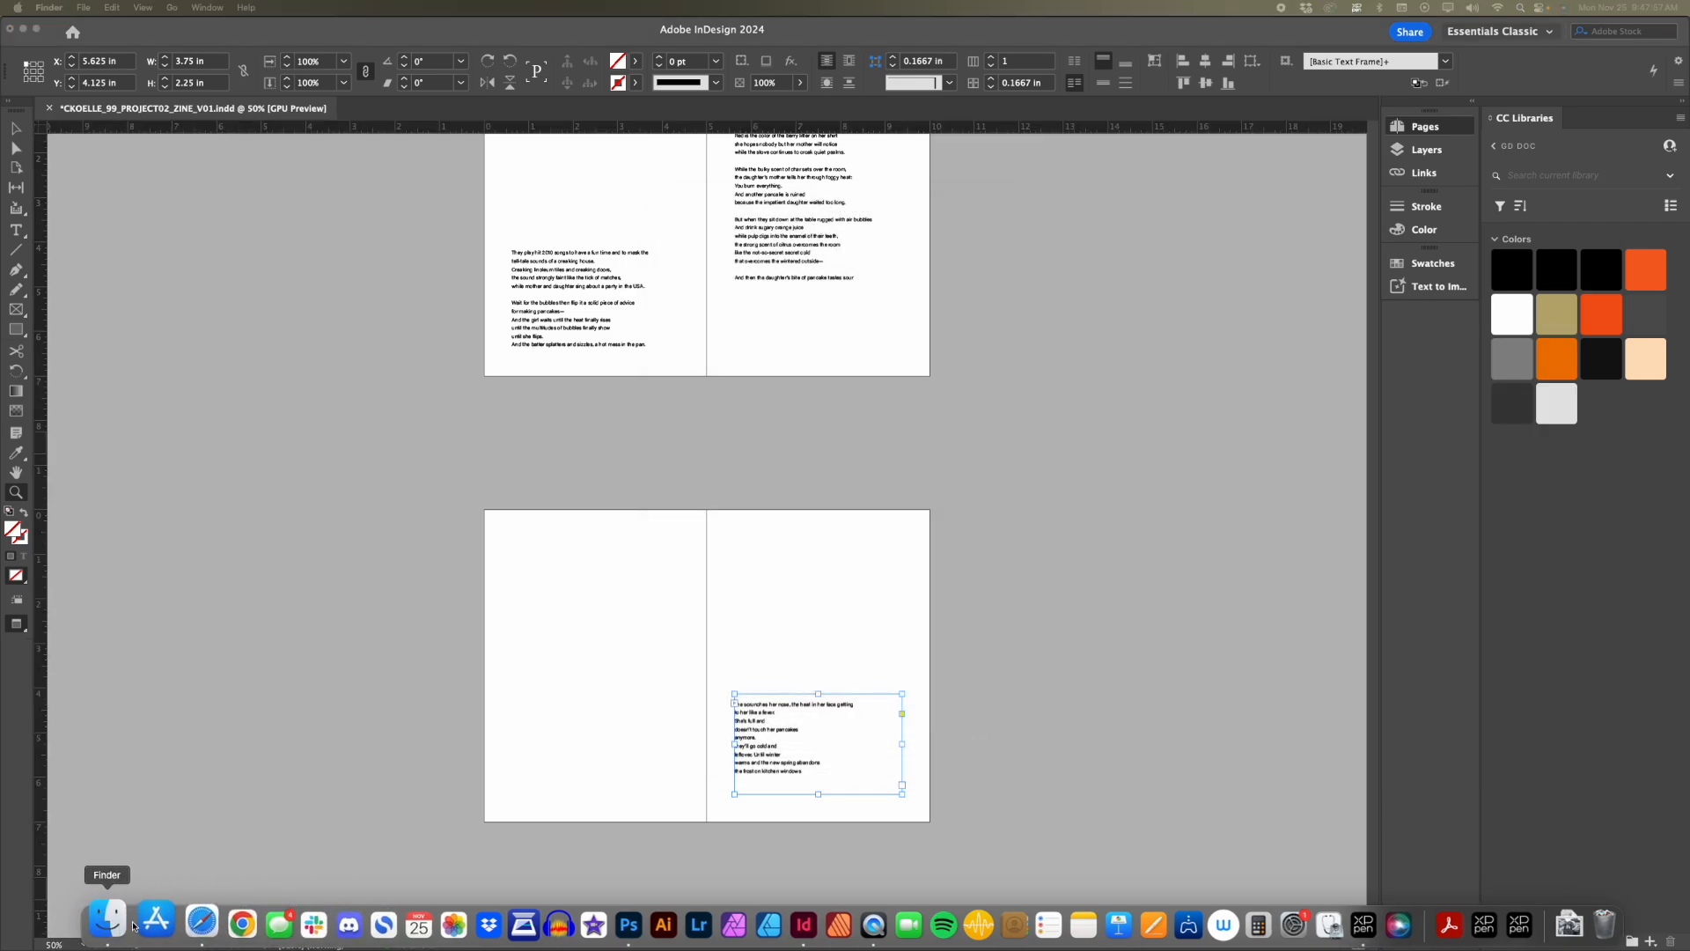
{"action": "left_click_drag", "start_coordinate": [1689, 493], "coordinate": [1094, 276]}
{"action": "left_click", "coordinate": [1055, 352]}
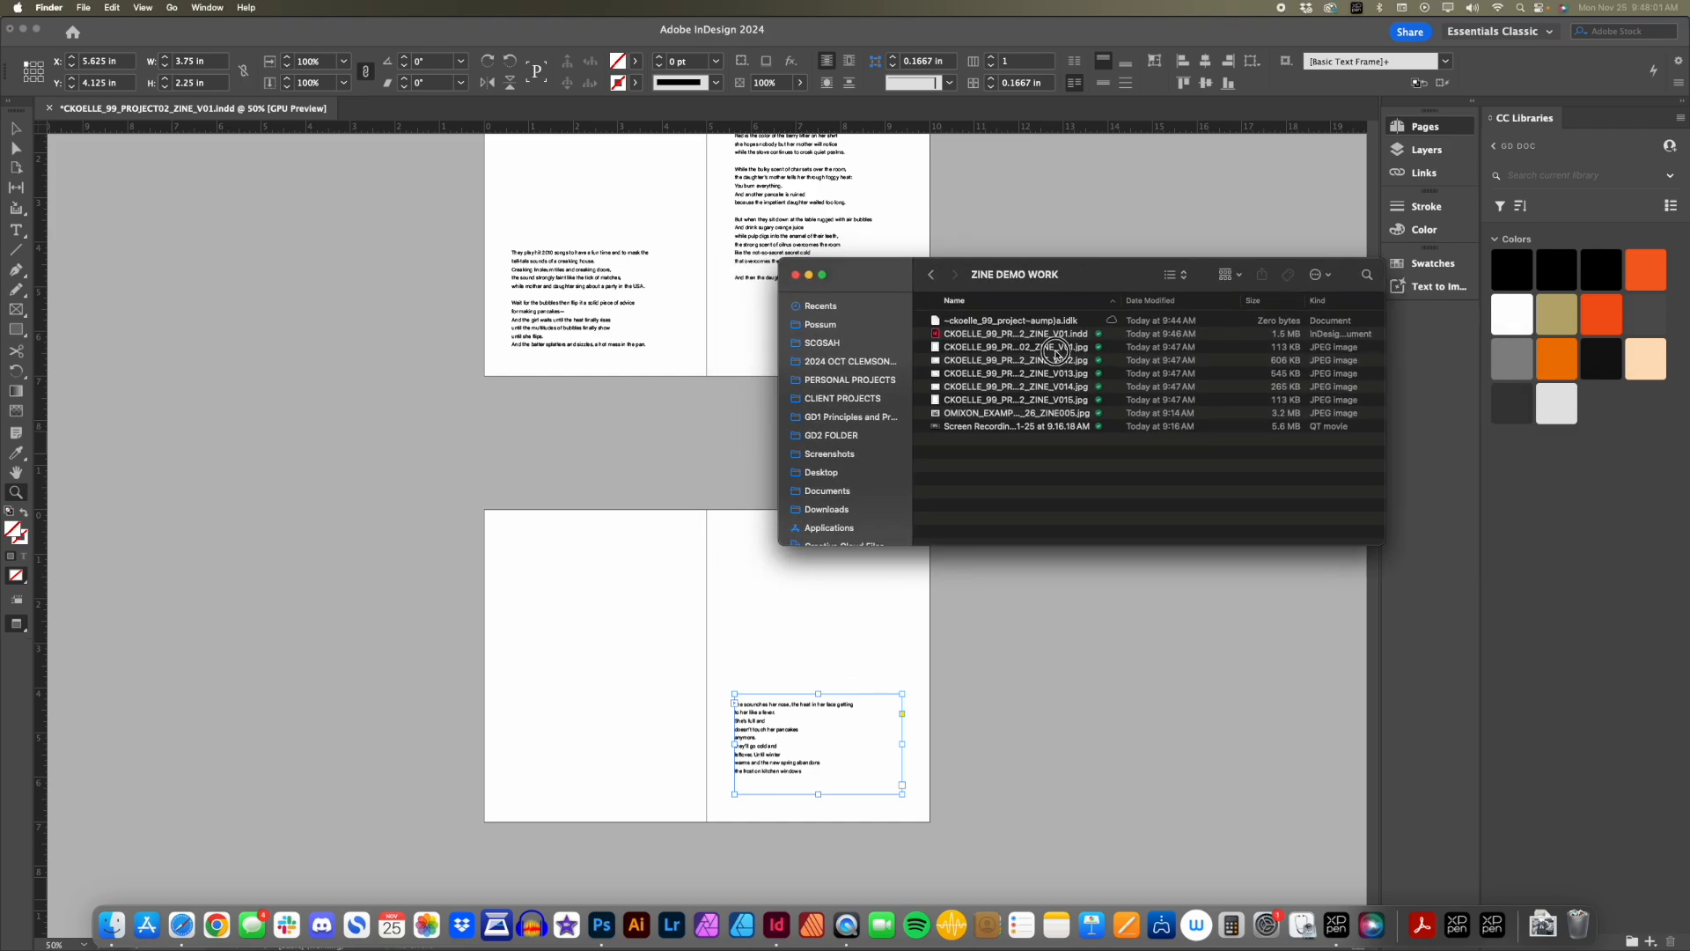
{"action": "left_click", "coordinate": [1024, 334]}
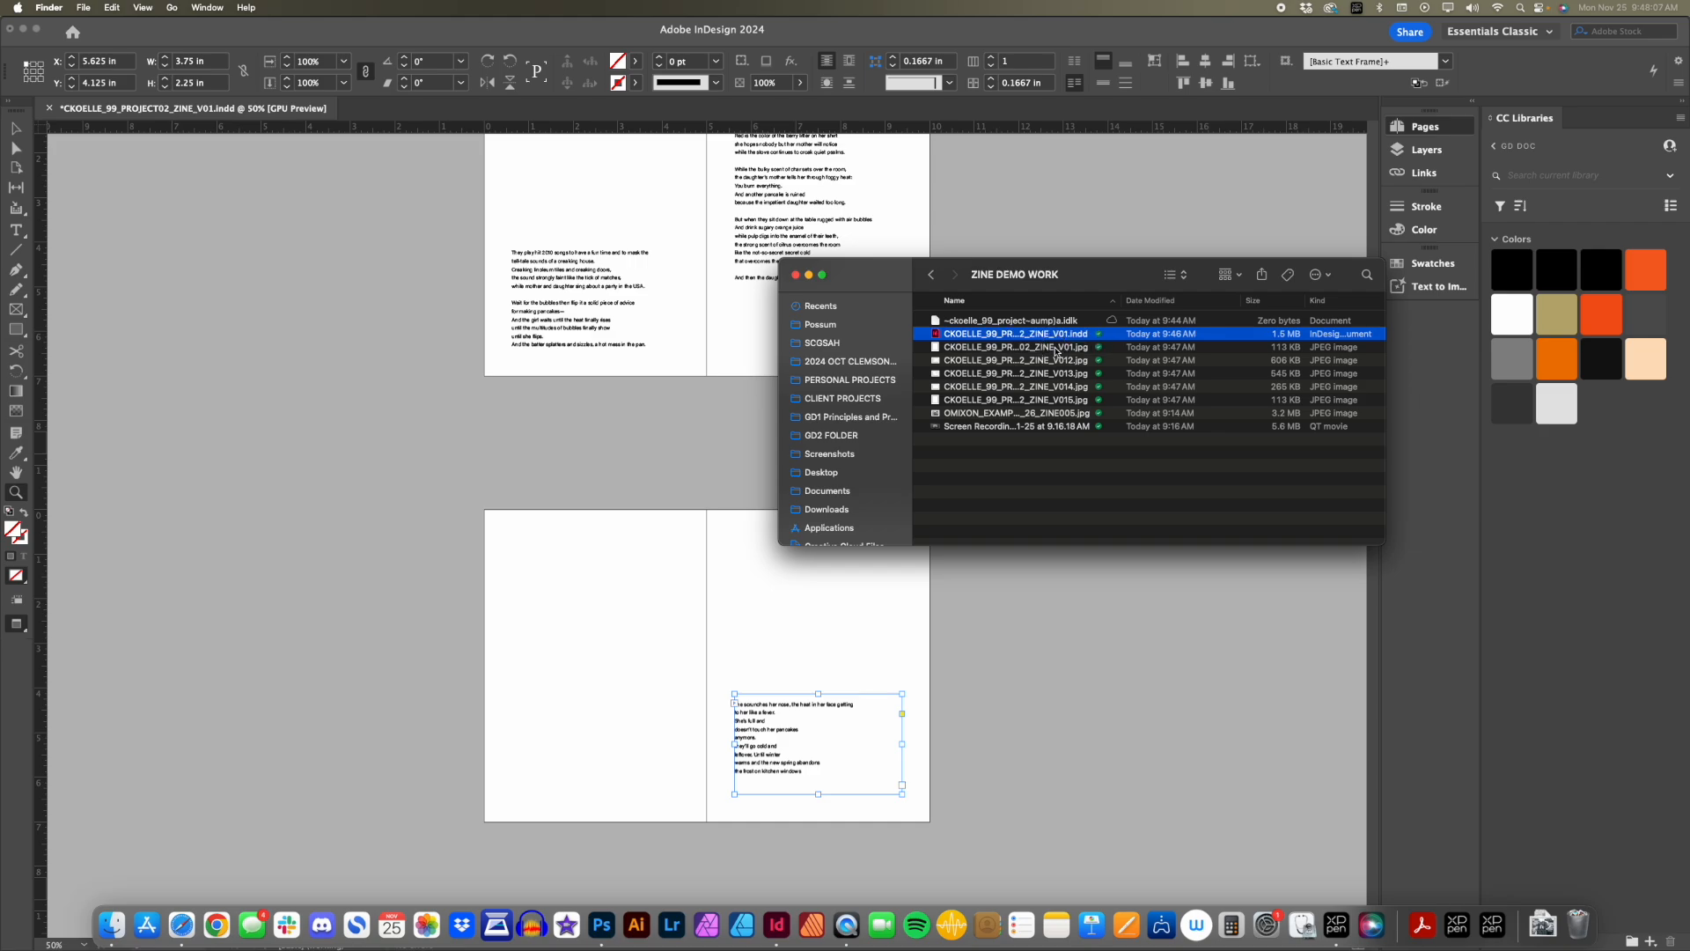
Preview the exported spread JPEGs one after another, through to the collage example image, and close the preview.
{"action": "left_click", "coordinate": [1055, 348]}
{"action": "key", "text": "space"}
{"action": "key", "text": "Down"}
{"action": "key", "text": "Down"}
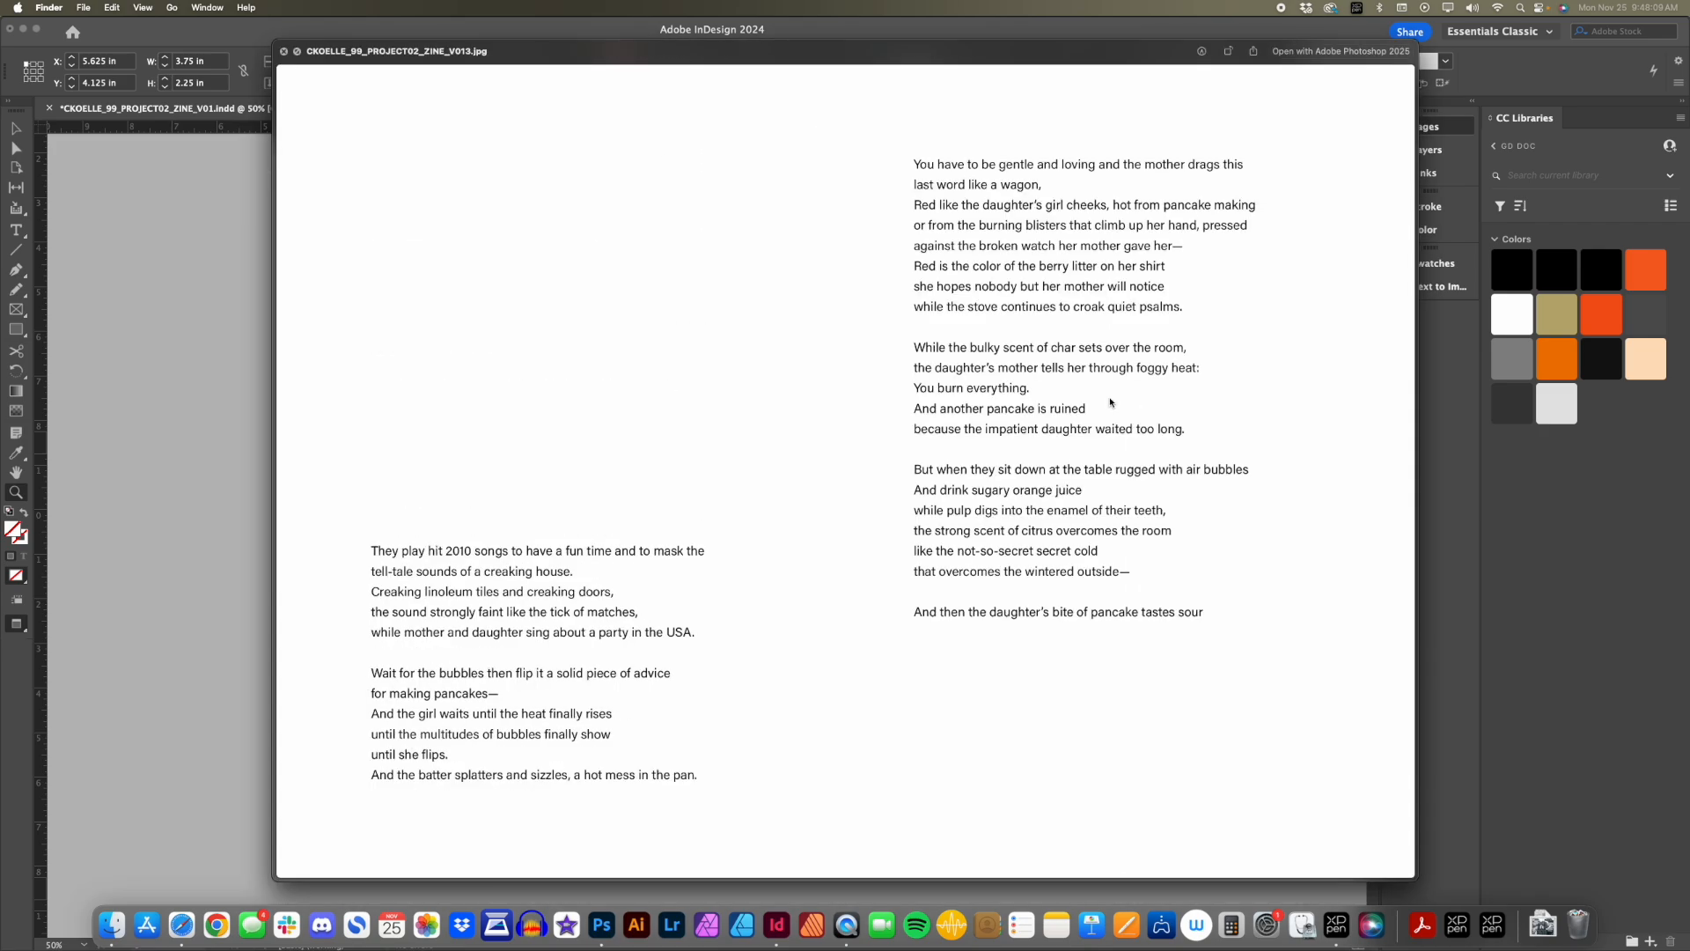
{"action": "key", "text": "Down"}
{"action": "key", "text": "Down"}
{"action": "key", "text": "Down"}
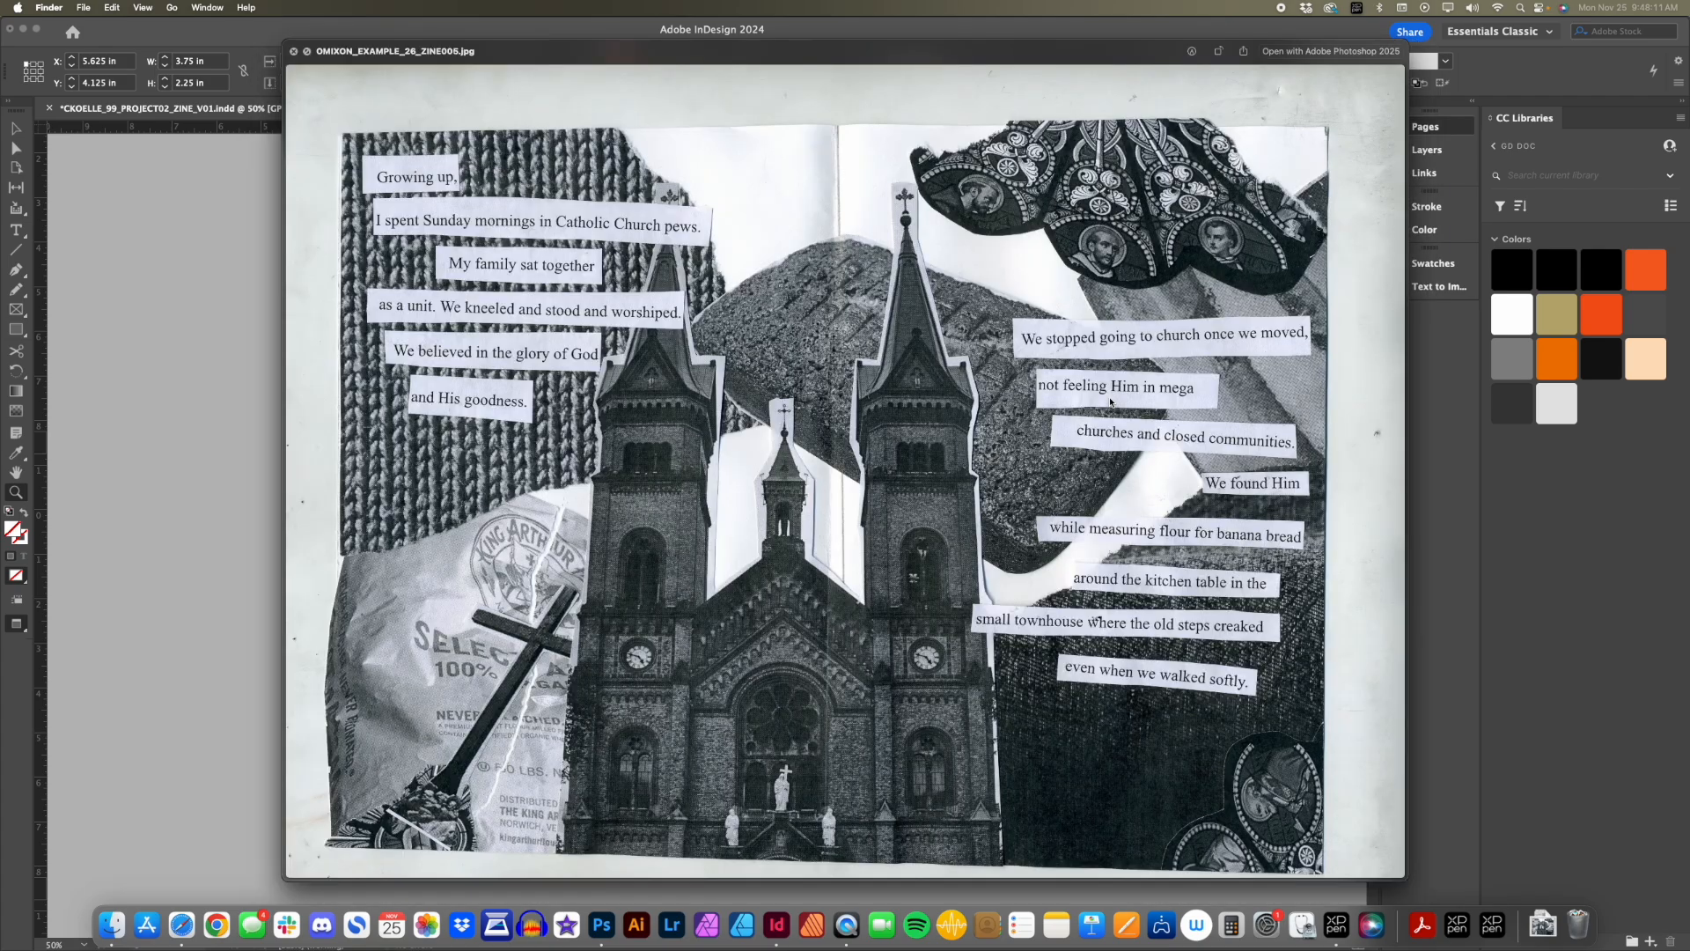
{"action": "key", "text": "space"}
Select all the exported zine JPEGs in the folder and open them in Photoshop.
{"action": "left_click", "coordinate": [1068, 388]}
{"action": "left_click", "coordinate": [1065, 347]}
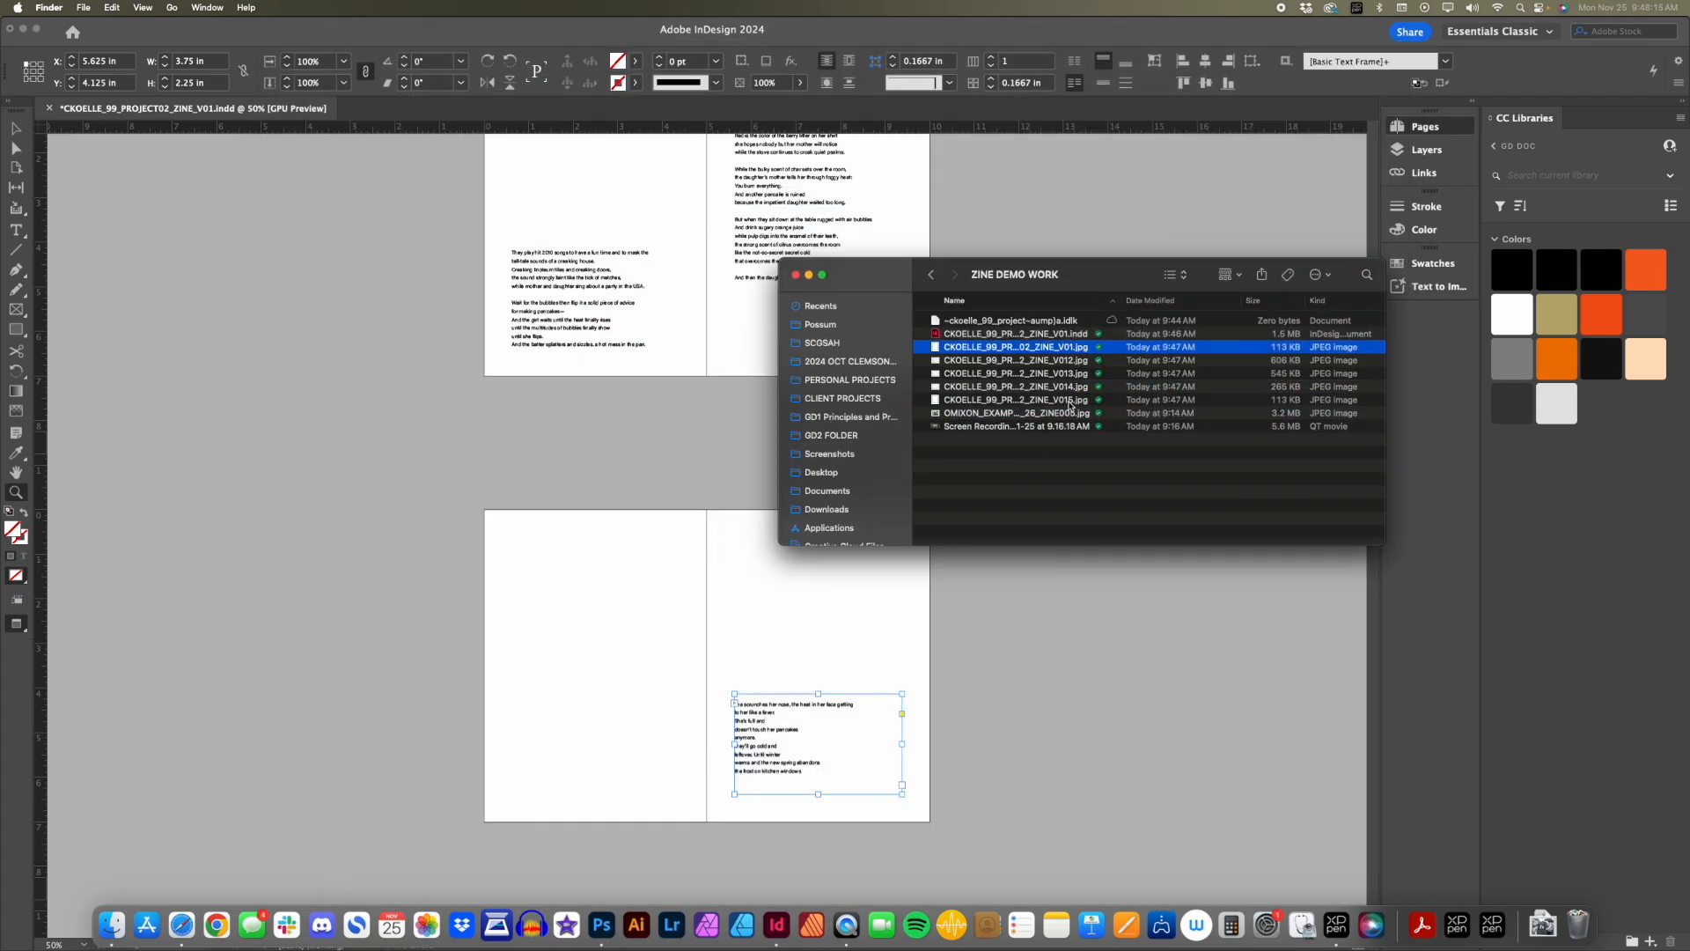
{"action": "left_click", "coordinate": [1069, 401], "text": "shift"}
{"action": "left_click_drag", "start_coordinate": [1062, 355], "coordinate": [602, 917]}
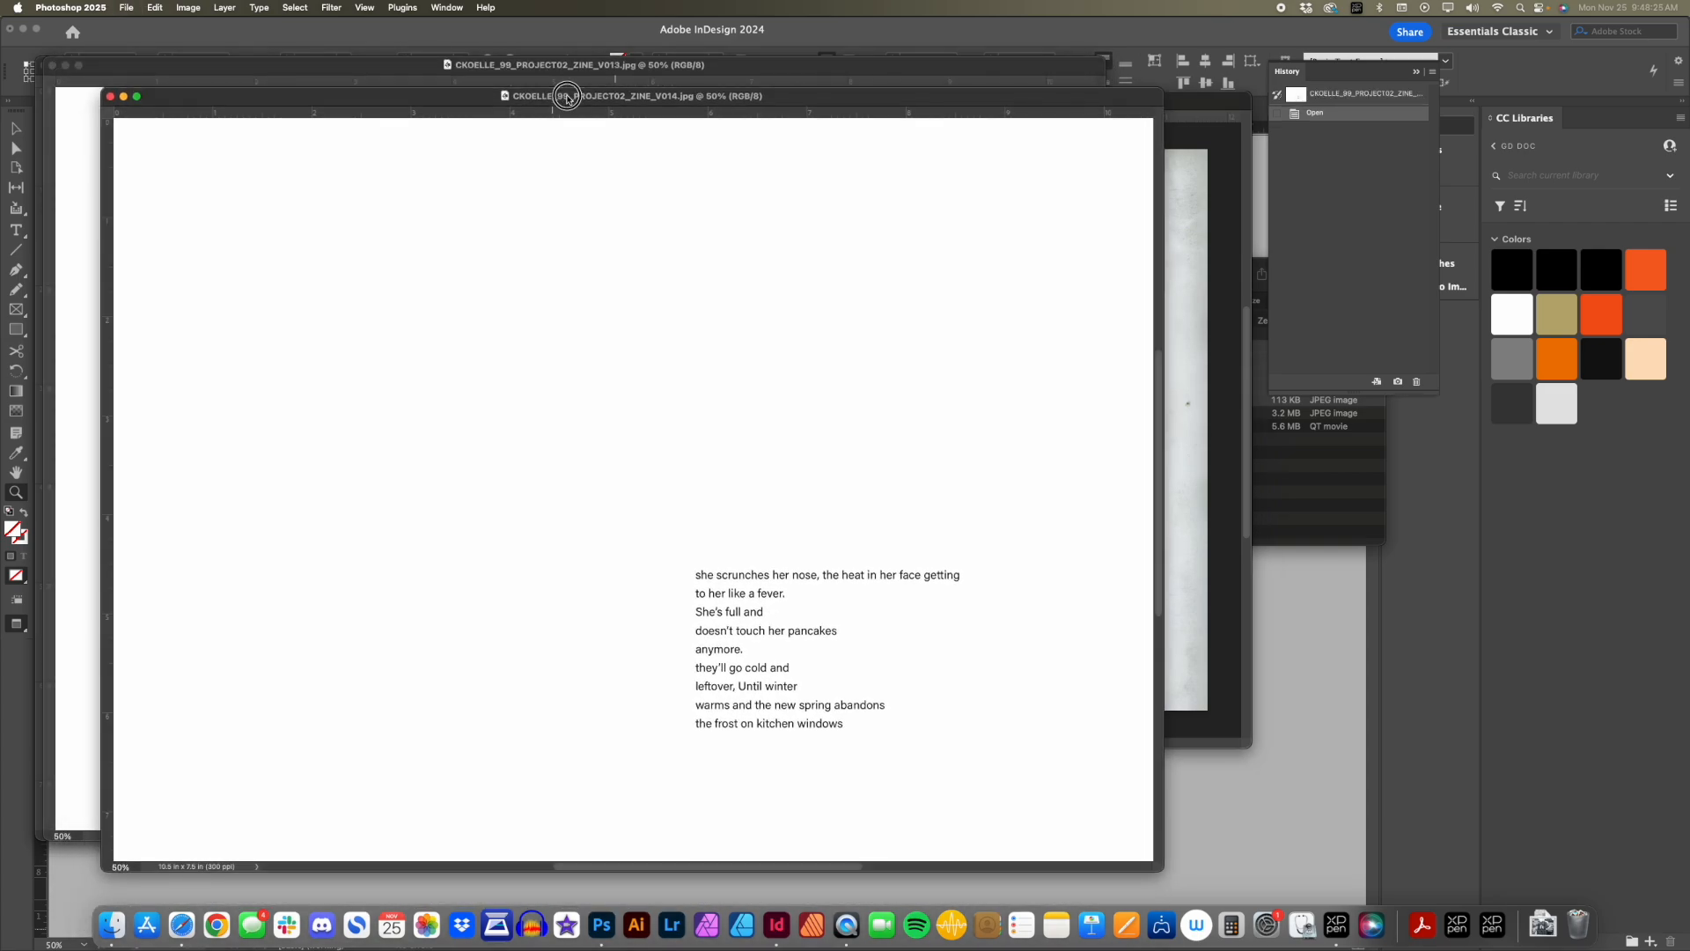
Zoom out the image windows, the V014 spread to 16.67% and the V013 and V012 spreads to 25%.
{"action": "left_click", "coordinate": [469, 172], "text": "alt"}
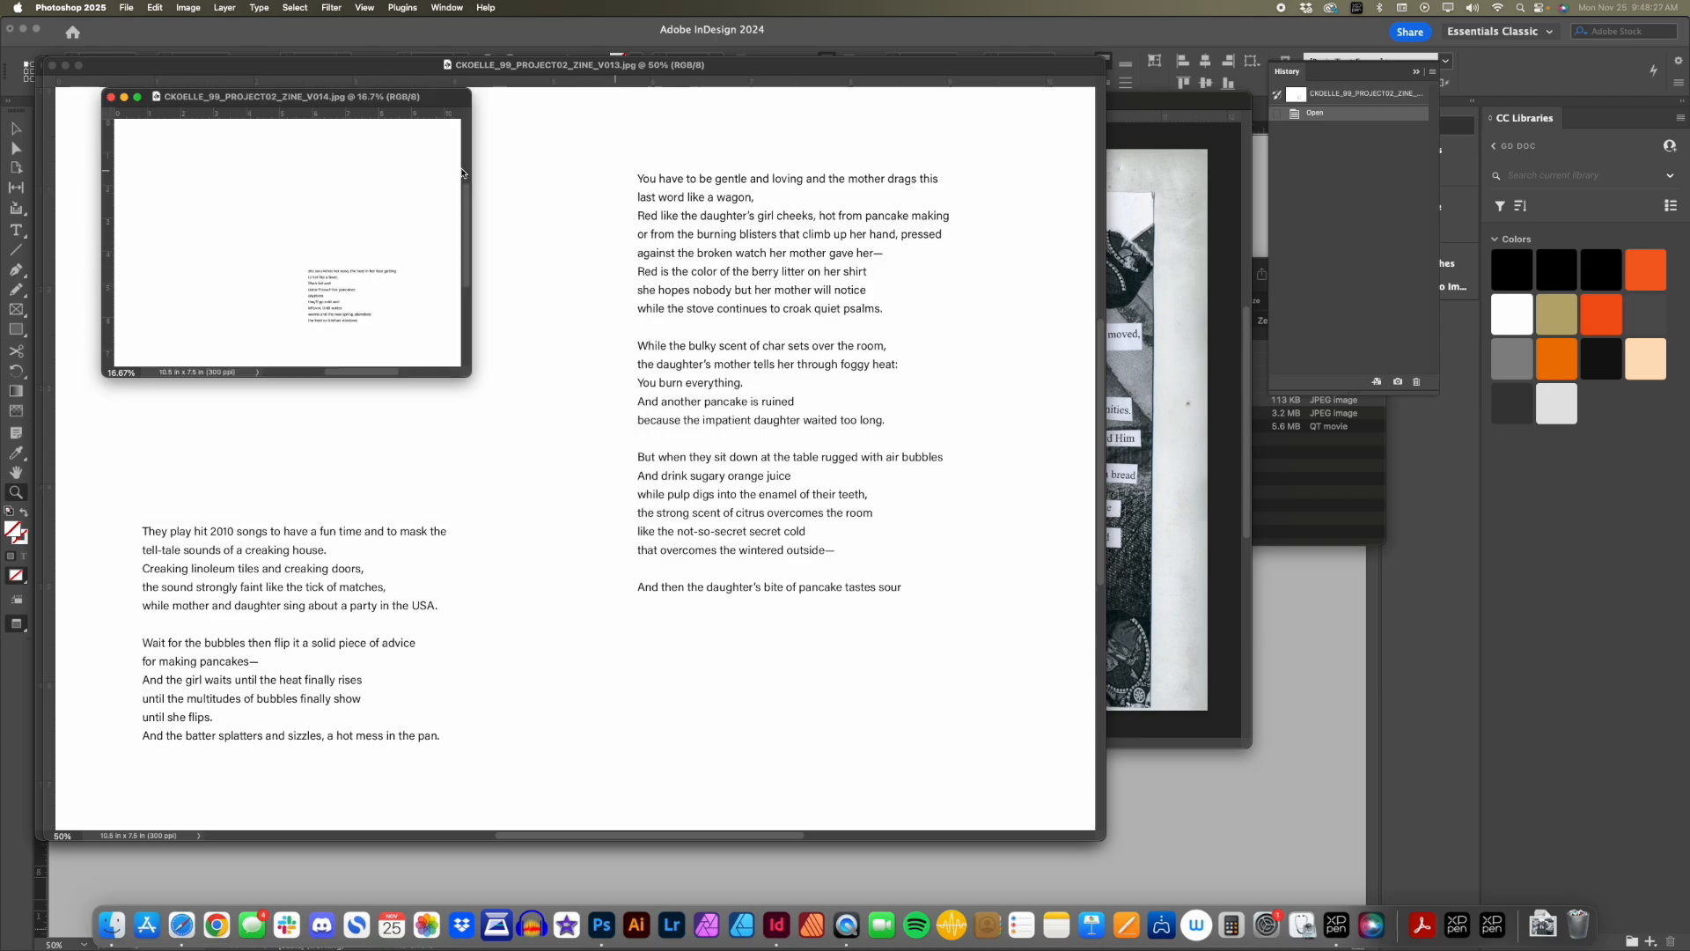
{"action": "left_click", "coordinate": [513, 70]}
{"action": "left_click", "coordinate": [508, 172], "text": "alt"}
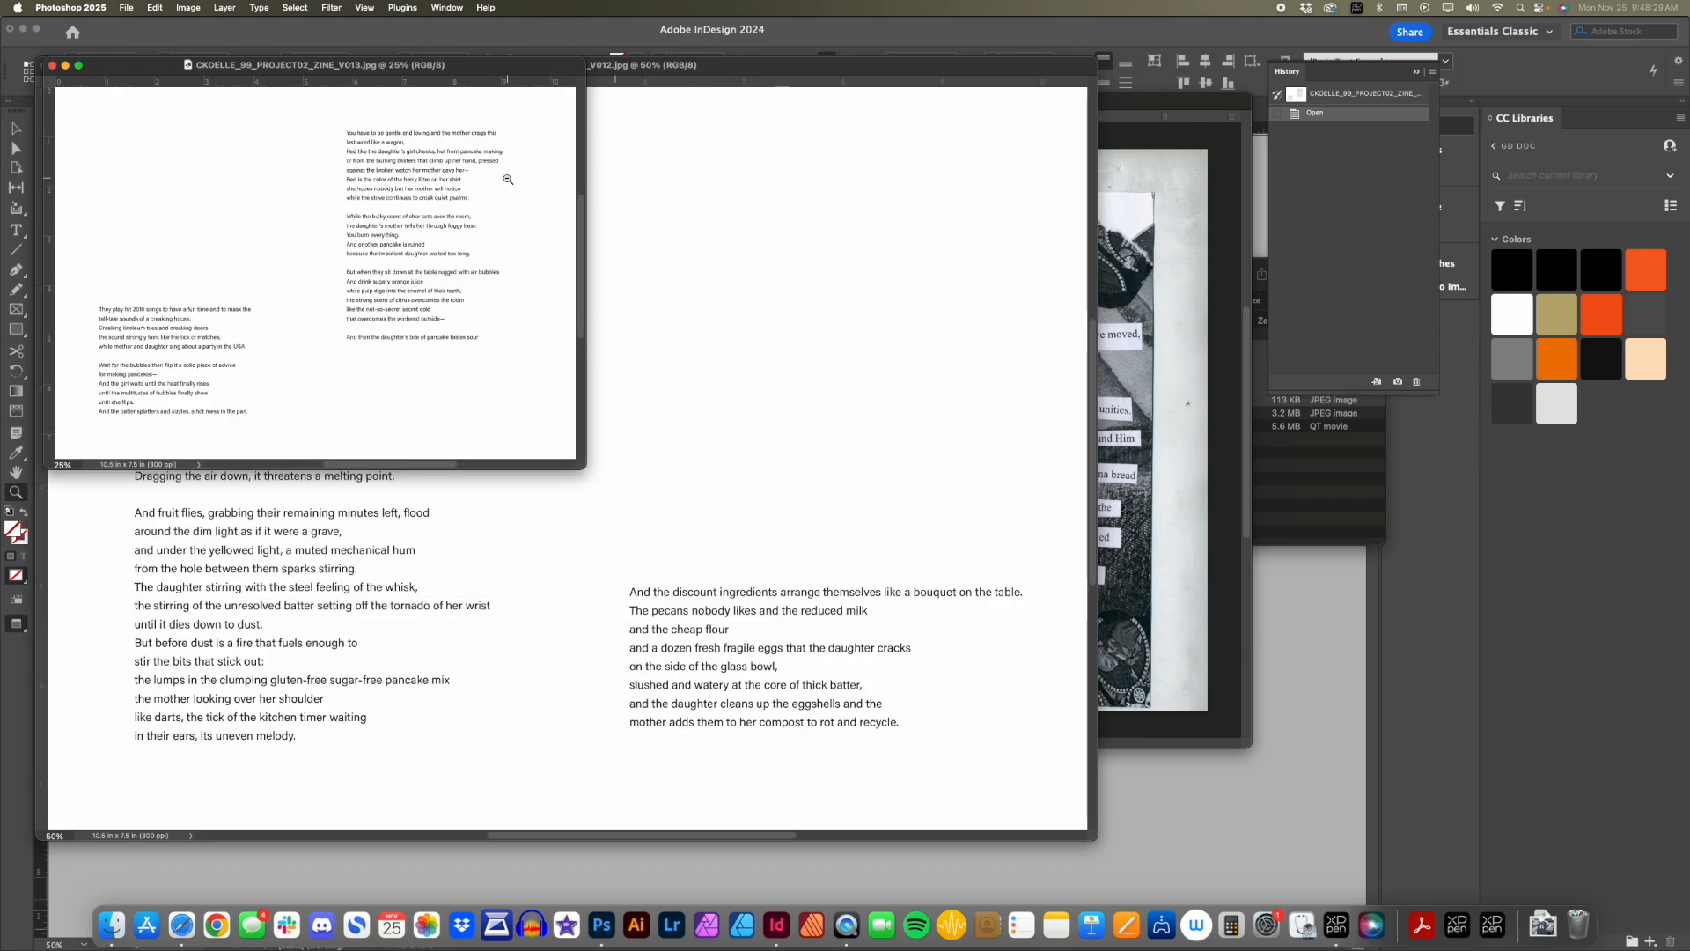
{"action": "left_click", "coordinate": [652, 69]}
{"action": "left_click", "coordinate": [597, 166], "text": "alt"}
Arrange the V012, V013 and V014 spread windows apart over the collage example so all three can be seen.
{"action": "left_click_drag", "start_coordinate": [493, 70], "coordinate": [978, 156]}
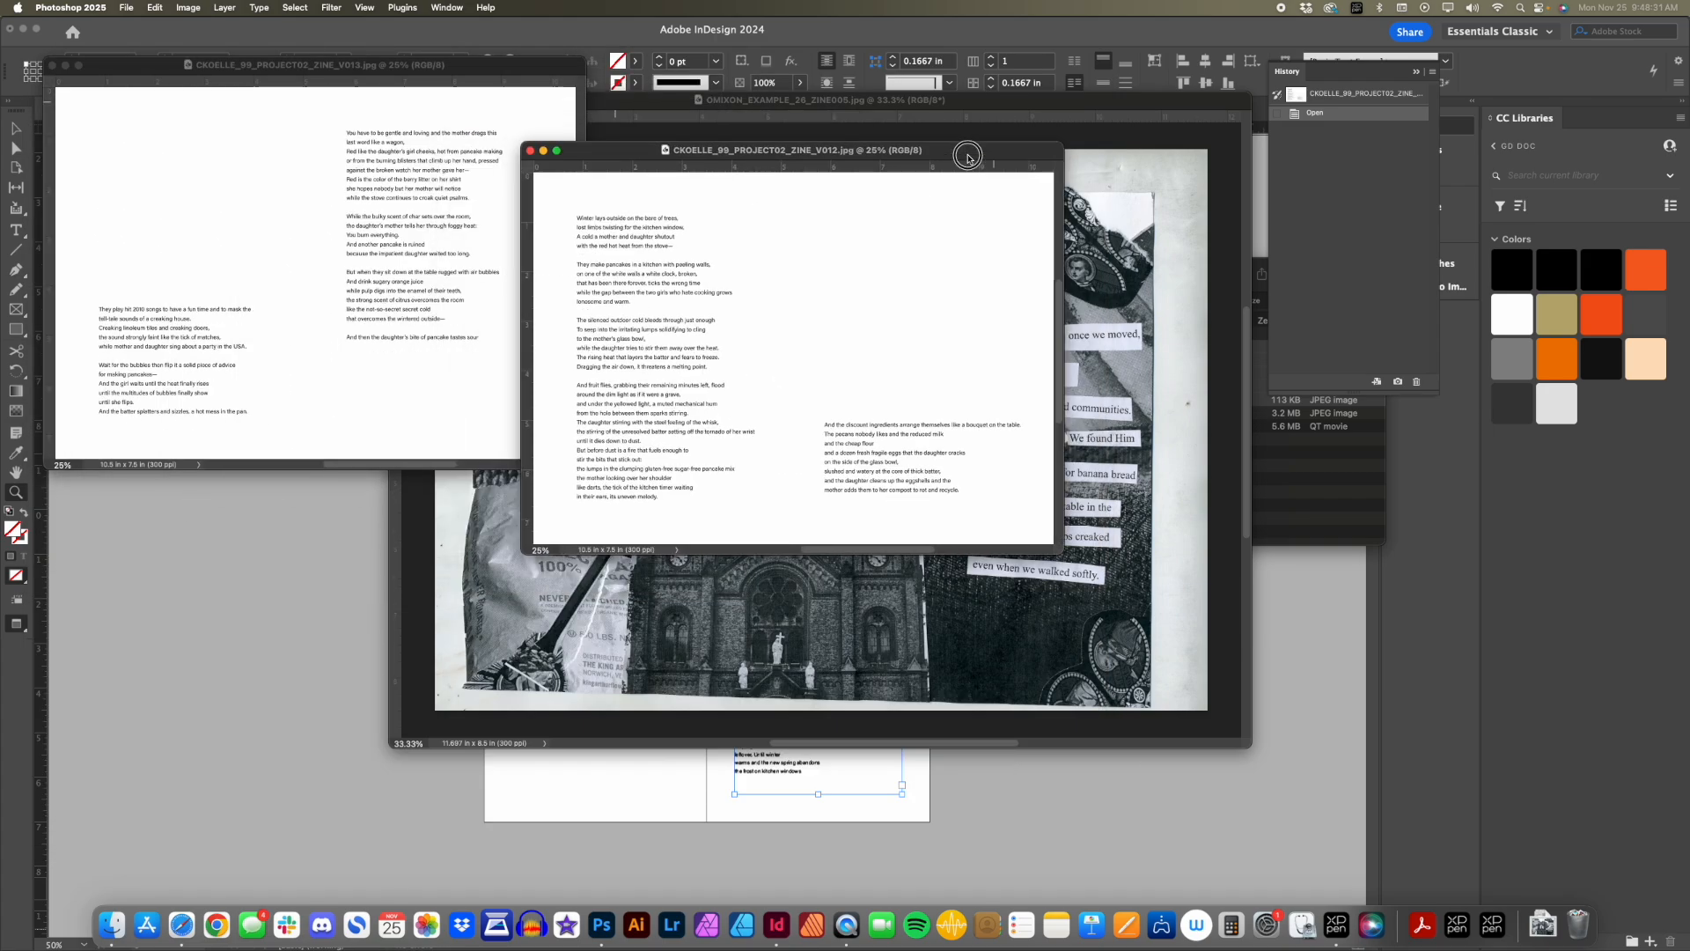
{"action": "left_click_drag", "start_coordinate": [493, 69], "coordinate": [894, 432]}
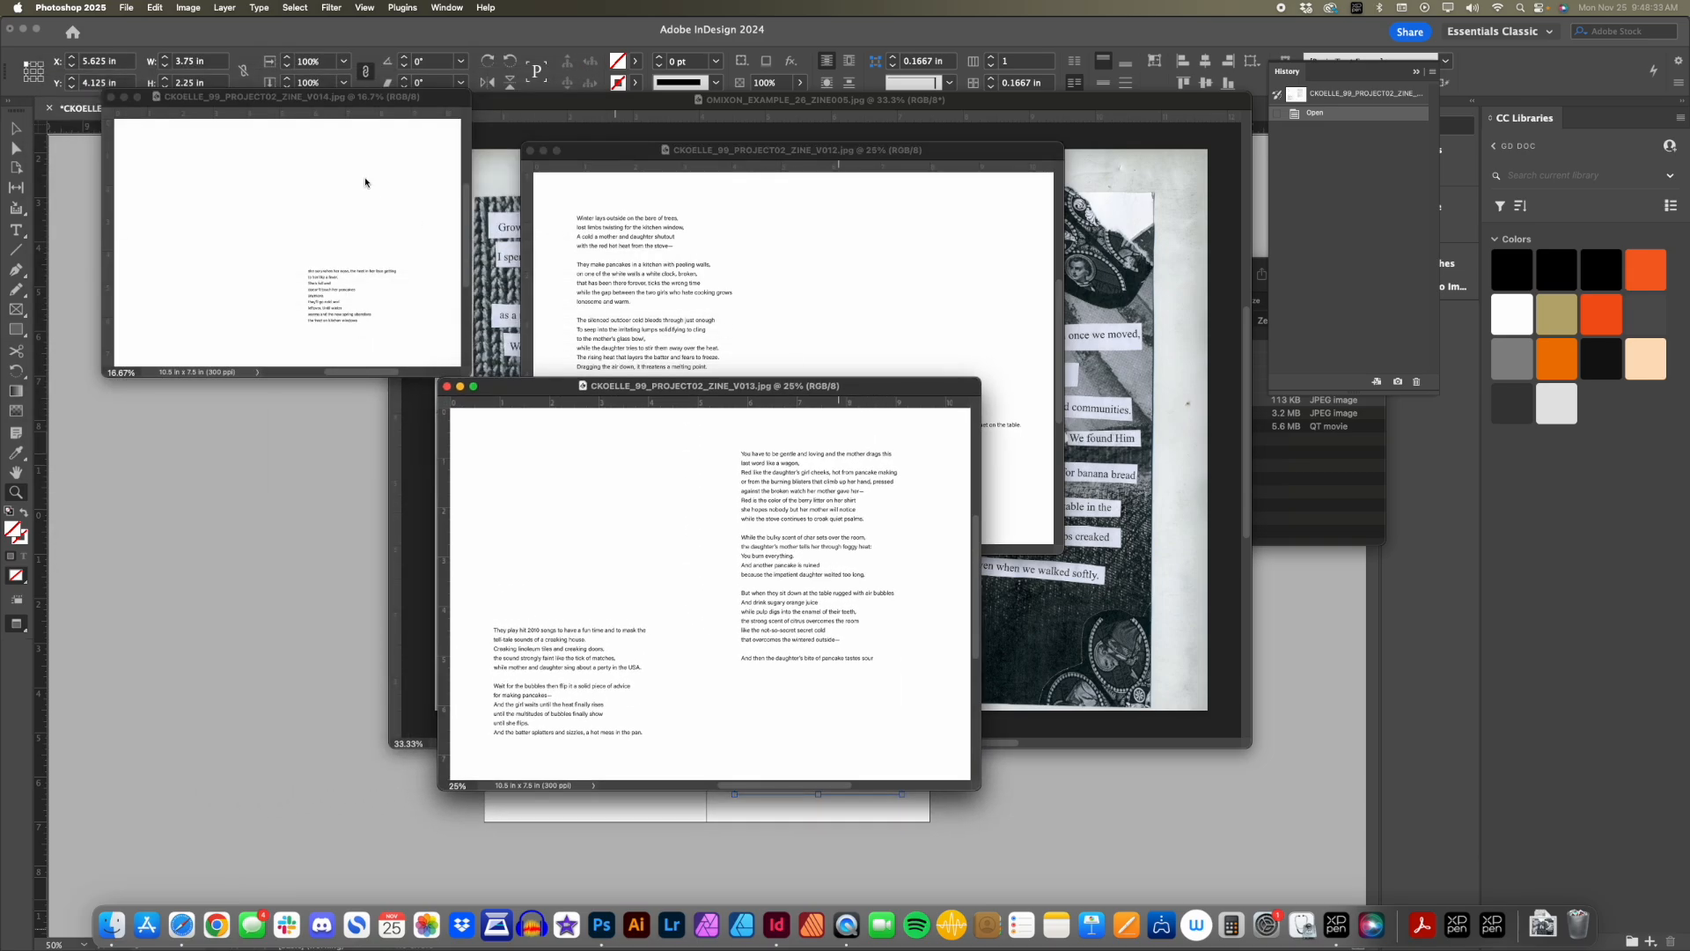
{"action": "left_click_drag", "start_coordinate": [373, 98], "coordinate": [375, 204]}
{"action": "left_click_drag", "start_coordinate": [729, 150], "coordinate": [796, 153]}
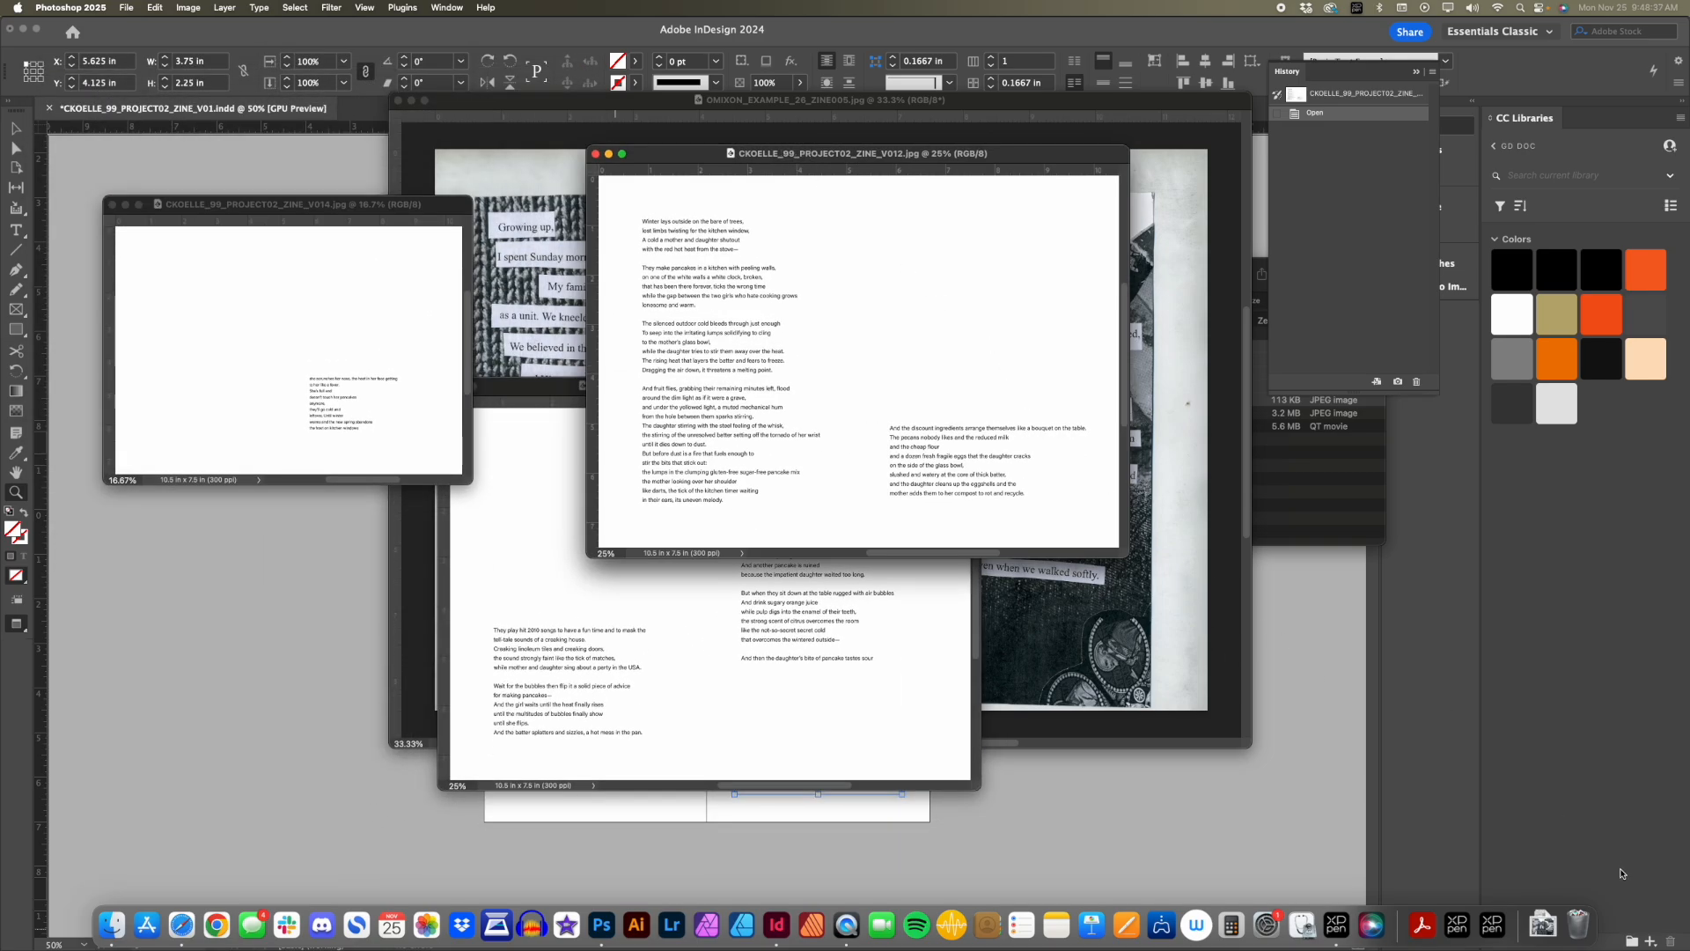
Switch to Photoshop, add a new layer to the V012 spread and brush rough black strokes mainly across its right page.
{"action": "key", "text": "Tab"}
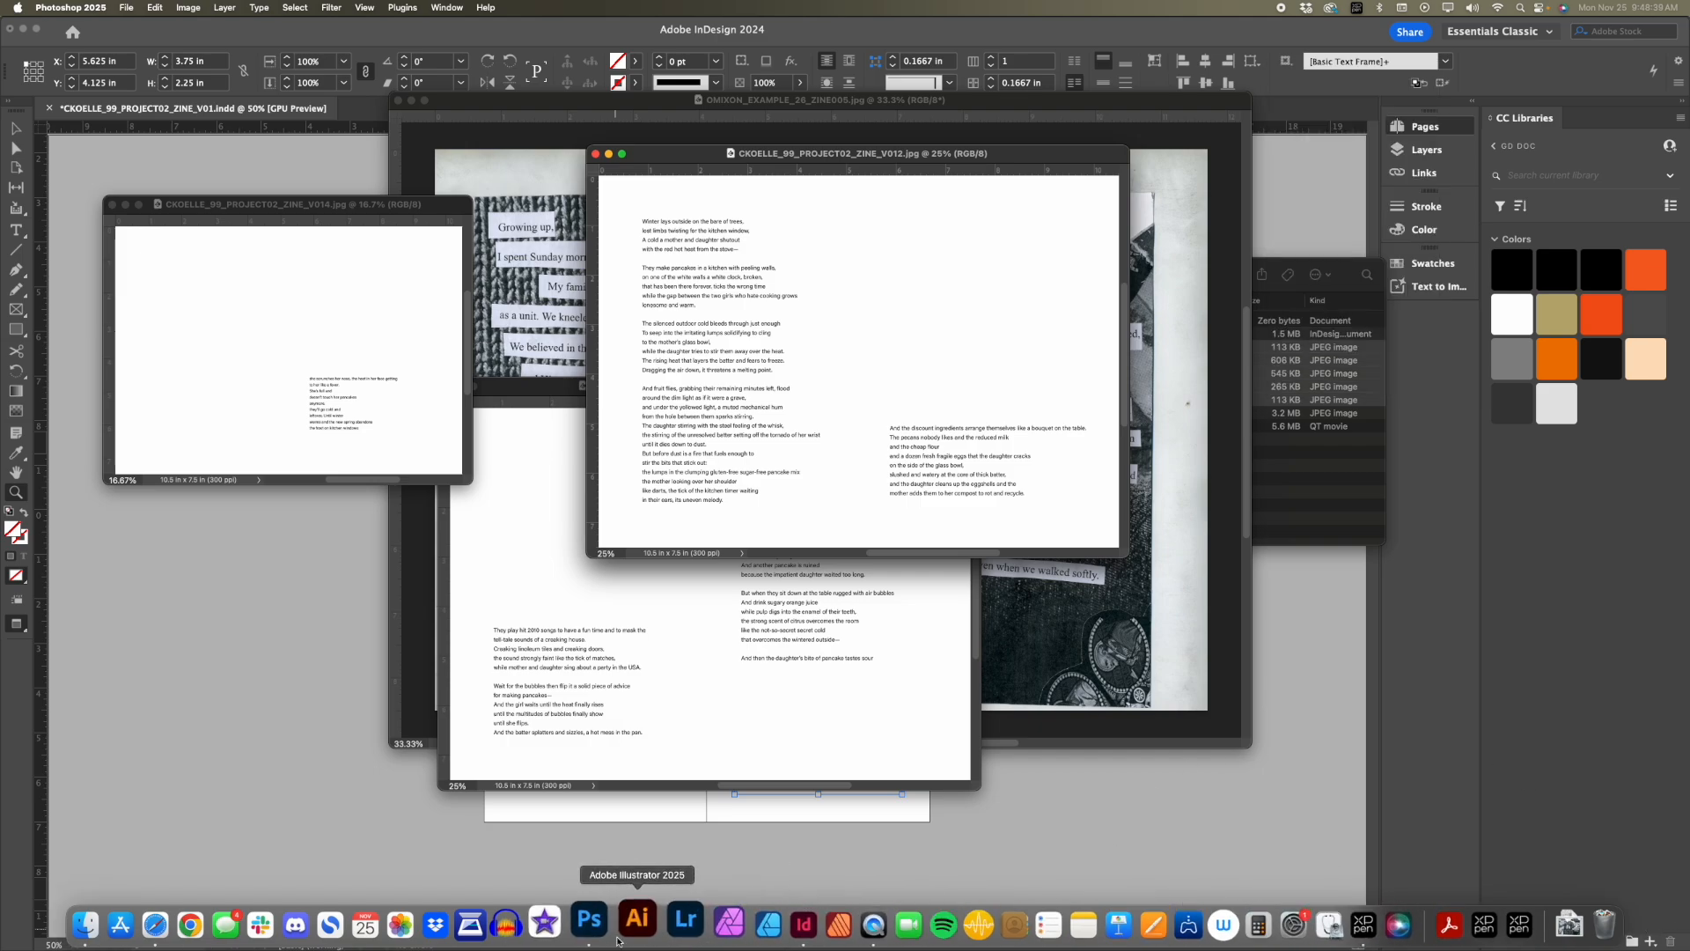
{"action": "left_click", "coordinate": [589, 923]}
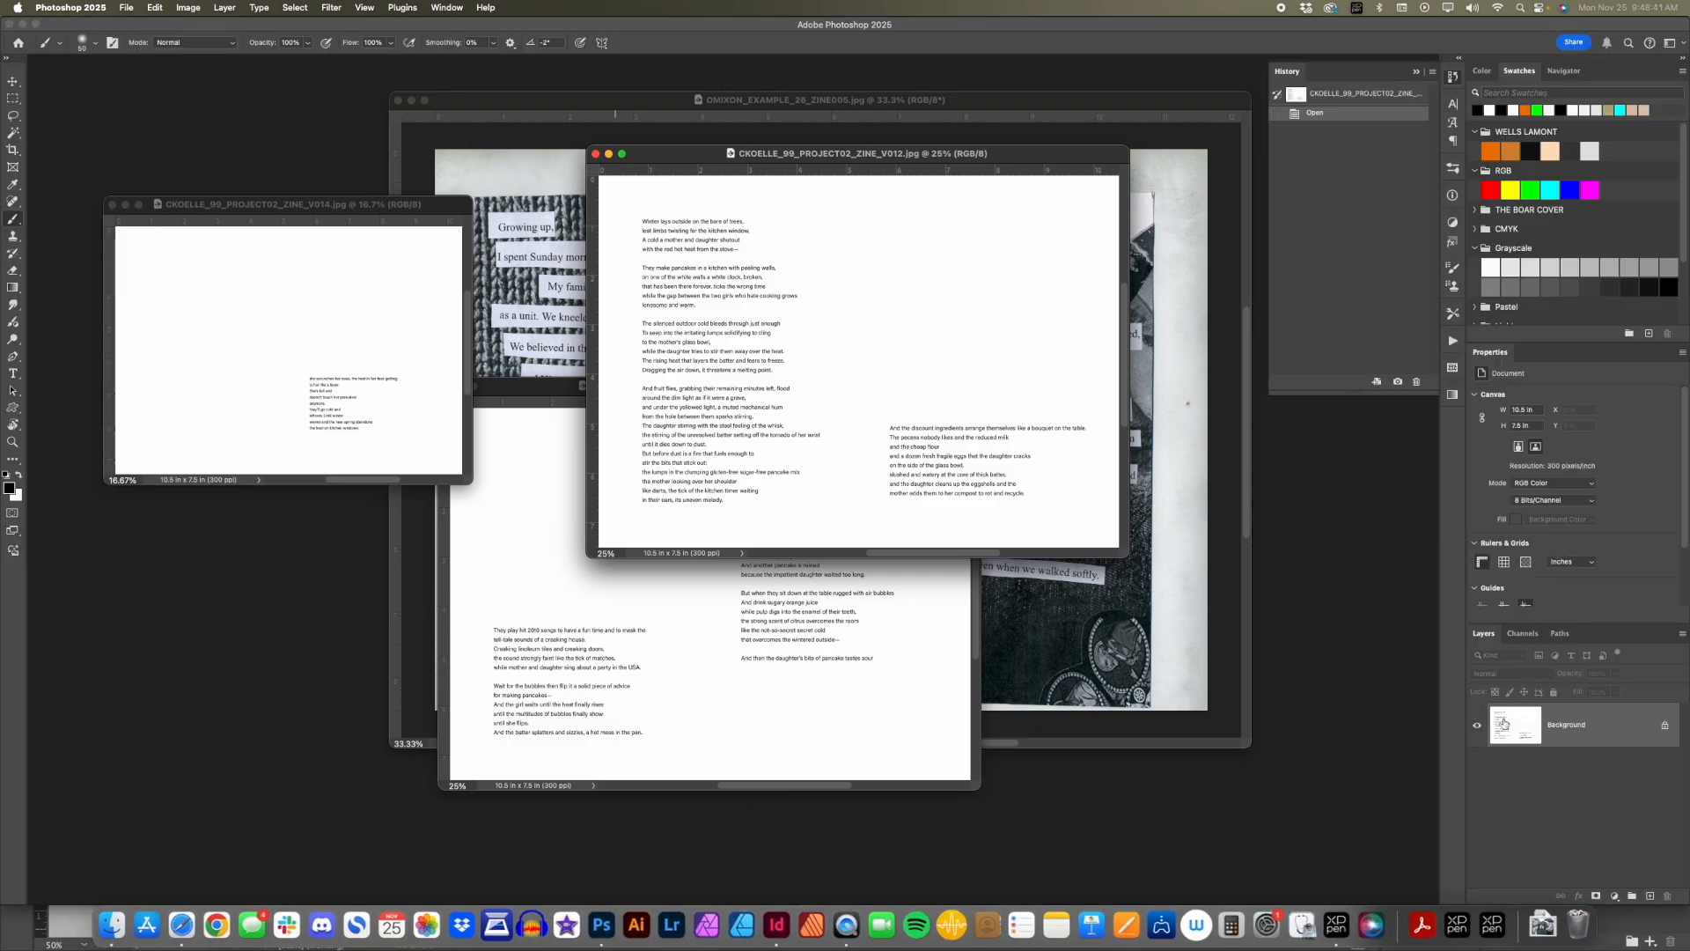
{"action": "left_click", "coordinate": [1649, 895]}
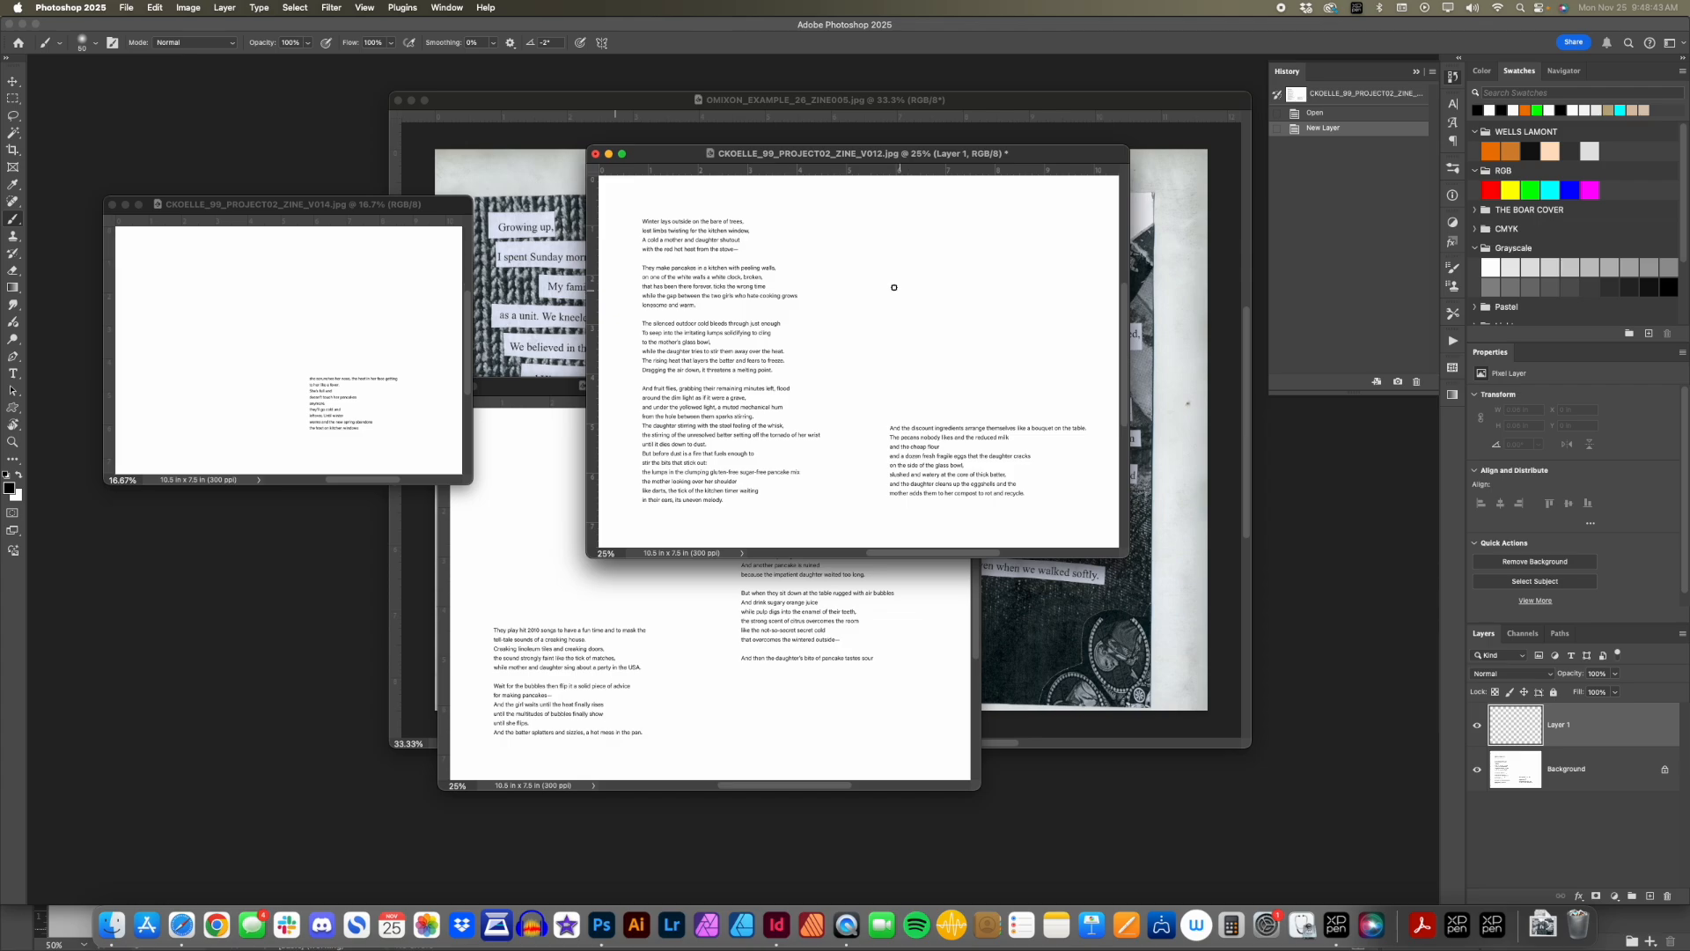
{"action": "key", "text": "x"}
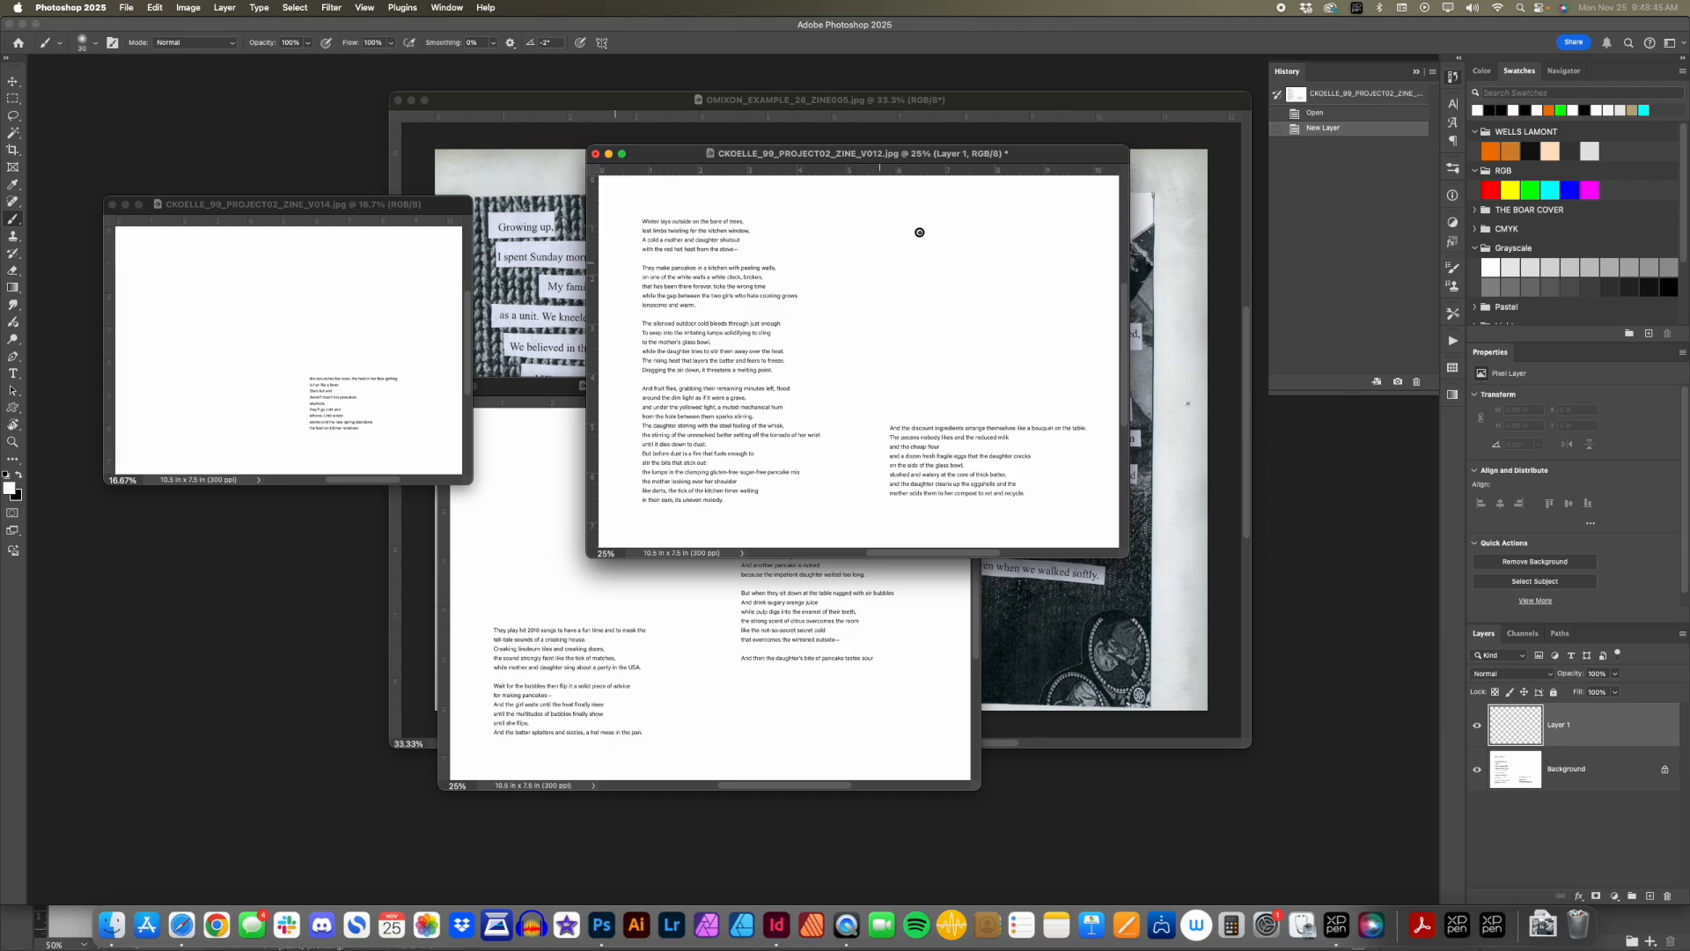
{"action": "mouse_move", "coordinate": [919, 232]}
{"action": "left_mouse_down"}
{"action": "mouse_move", "coordinate": [904, 344]}
{"action": "mouse_move", "coordinate": [960, 294]}
{"action": "mouse_move", "coordinate": [827, 339]}
{"action": "mouse_move", "coordinate": [1015, 344]}
{"action": "mouse_move", "coordinate": [902, 366]}
{"action": "mouse_move", "coordinate": [756, 556]}
{"action": "left_mouse_up"}
{"action": "key", "text": "x"}
{"action": "mouse_move", "coordinate": [1033, 293]}
{"action": "left_mouse_down"}
{"action": "mouse_move", "coordinate": [1083, 215]}
{"action": "mouse_move", "coordinate": [1054, 176]}
{"action": "left_mouse_up"}
{"action": "mouse_move", "coordinate": [942, 193]}
{"action": "left_mouse_down"}
{"action": "mouse_move", "coordinate": [905, 236]}
{"action": "mouse_move", "coordinate": [839, 262]}
{"action": "left_mouse_up"}
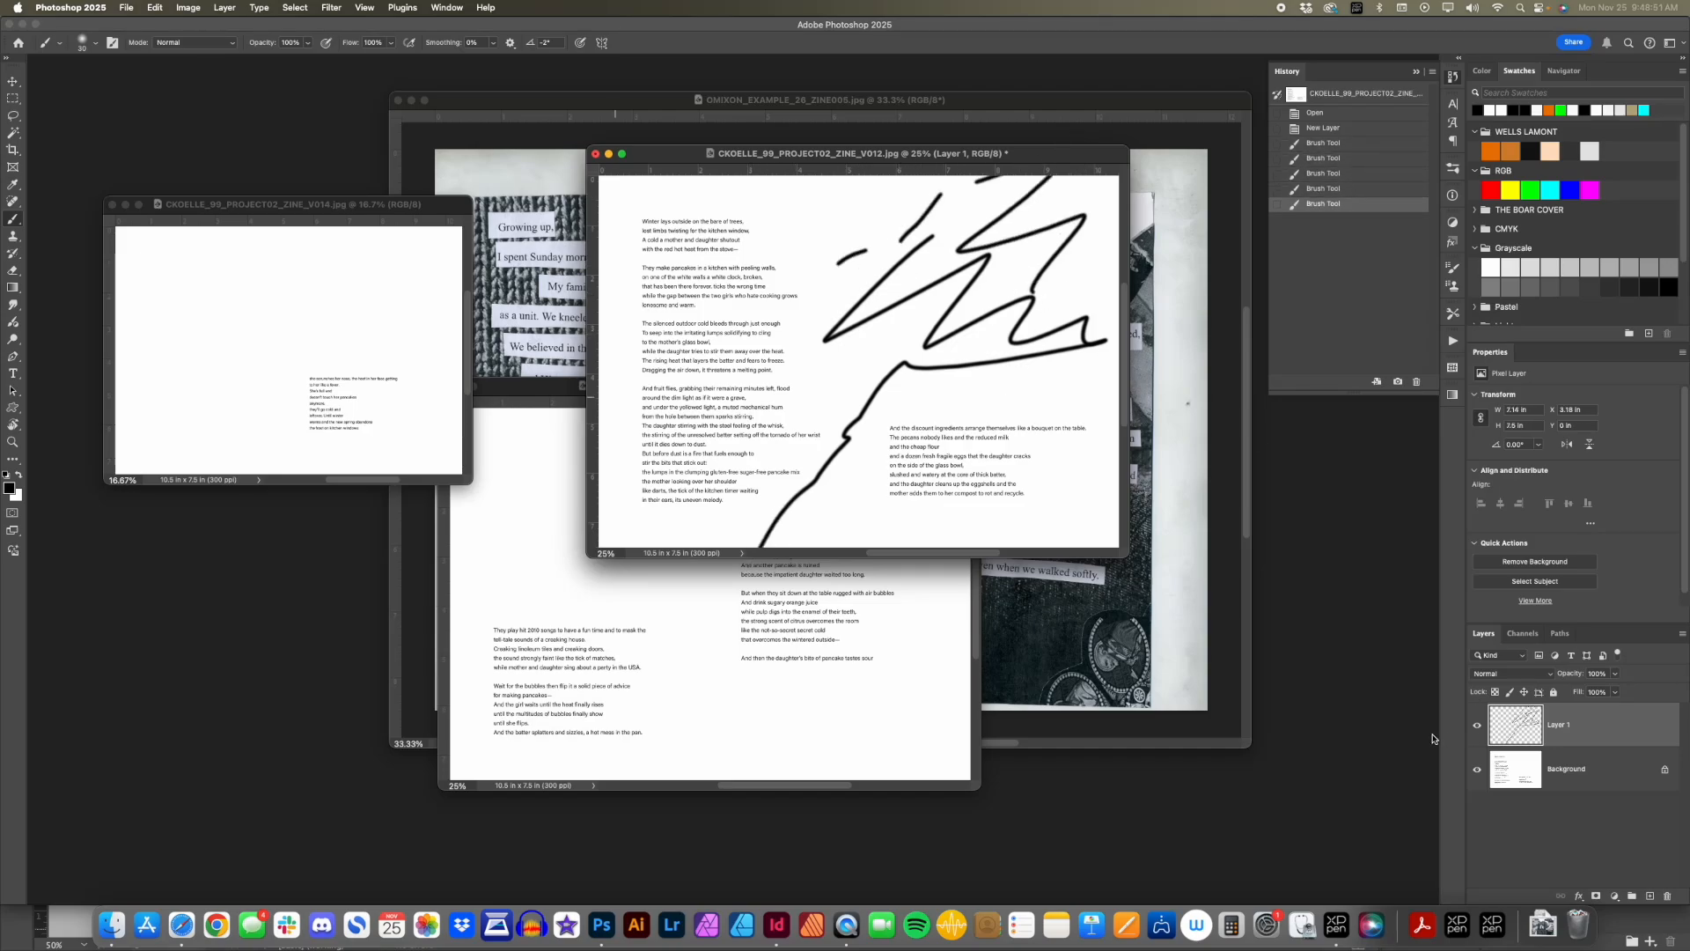
Toggle the visibility of the V012 stroke layer, check the layout in InDesign and return to Photoshop.
{"action": "left_click", "coordinate": [1477, 725]}
{"action": "left_click", "coordinate": [1477, 725]}
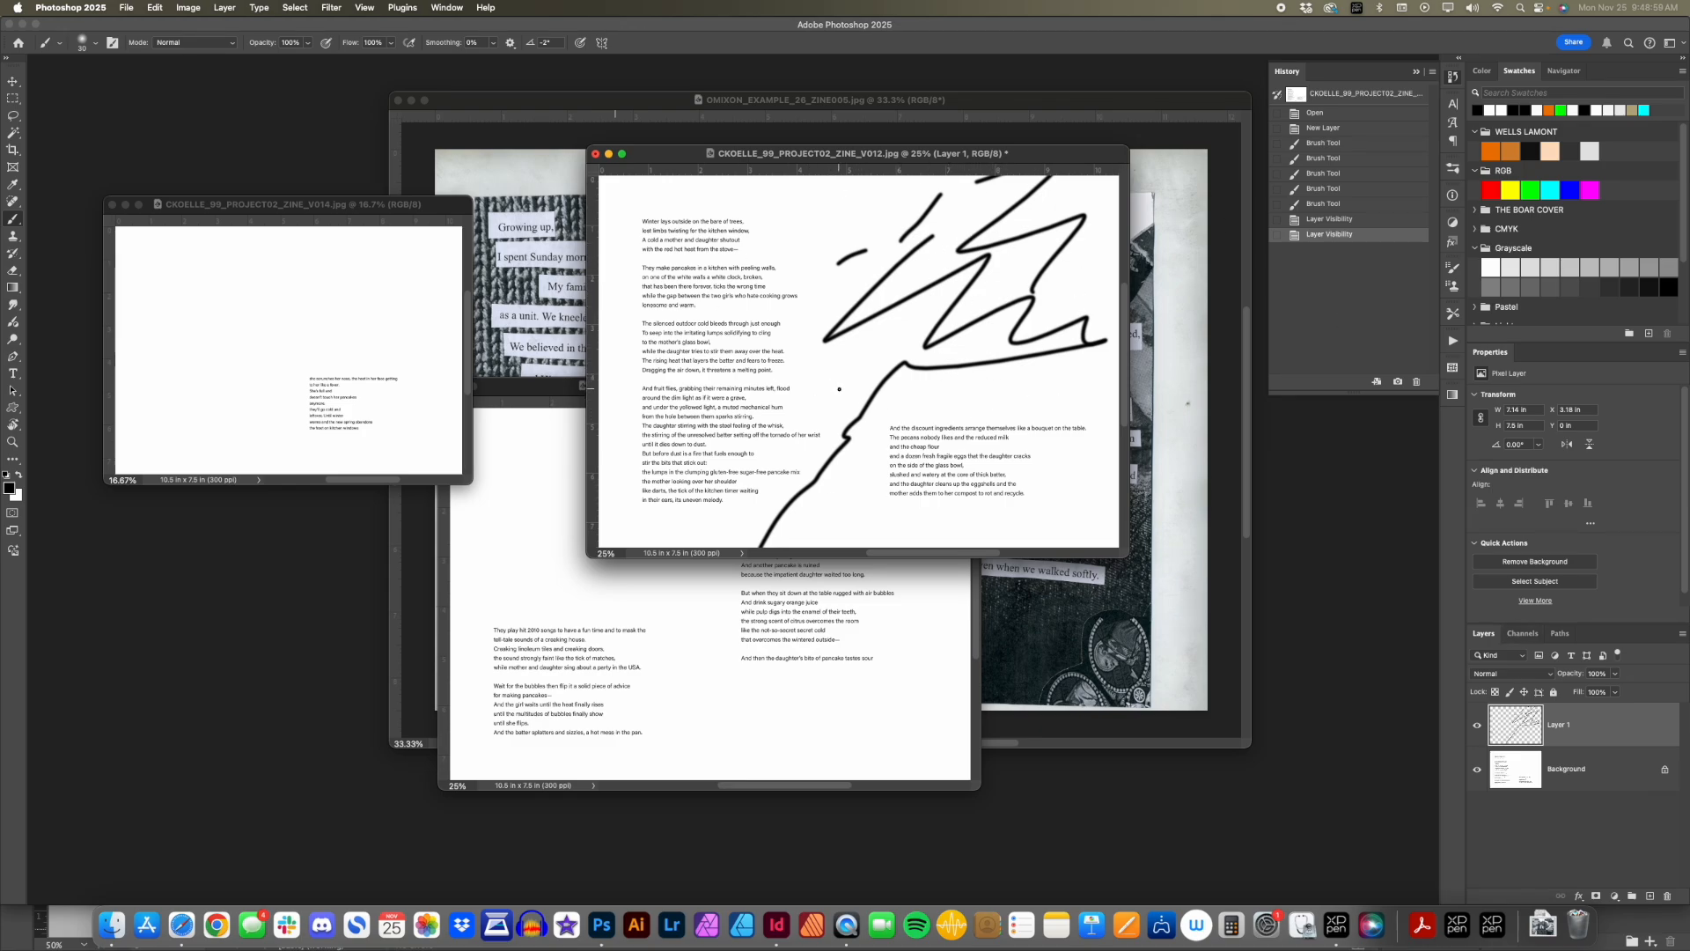
{"action": "left_click", "coordinate": [776, 924]}
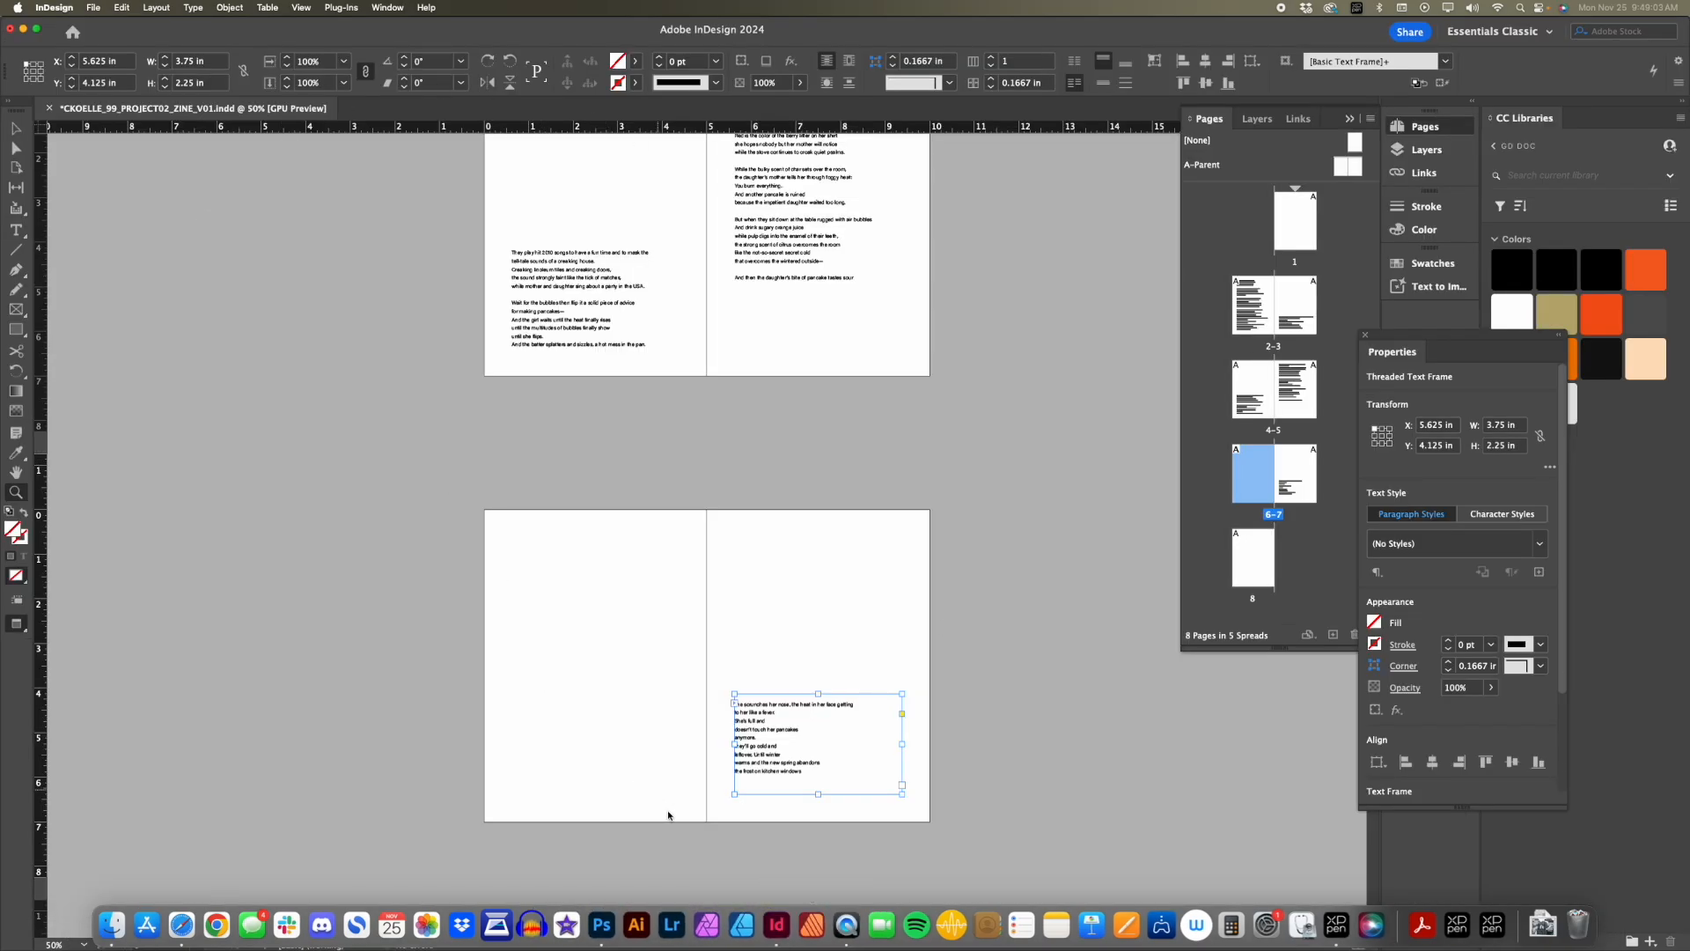
{"action": "left_click", "coordinate": [603, 923]}
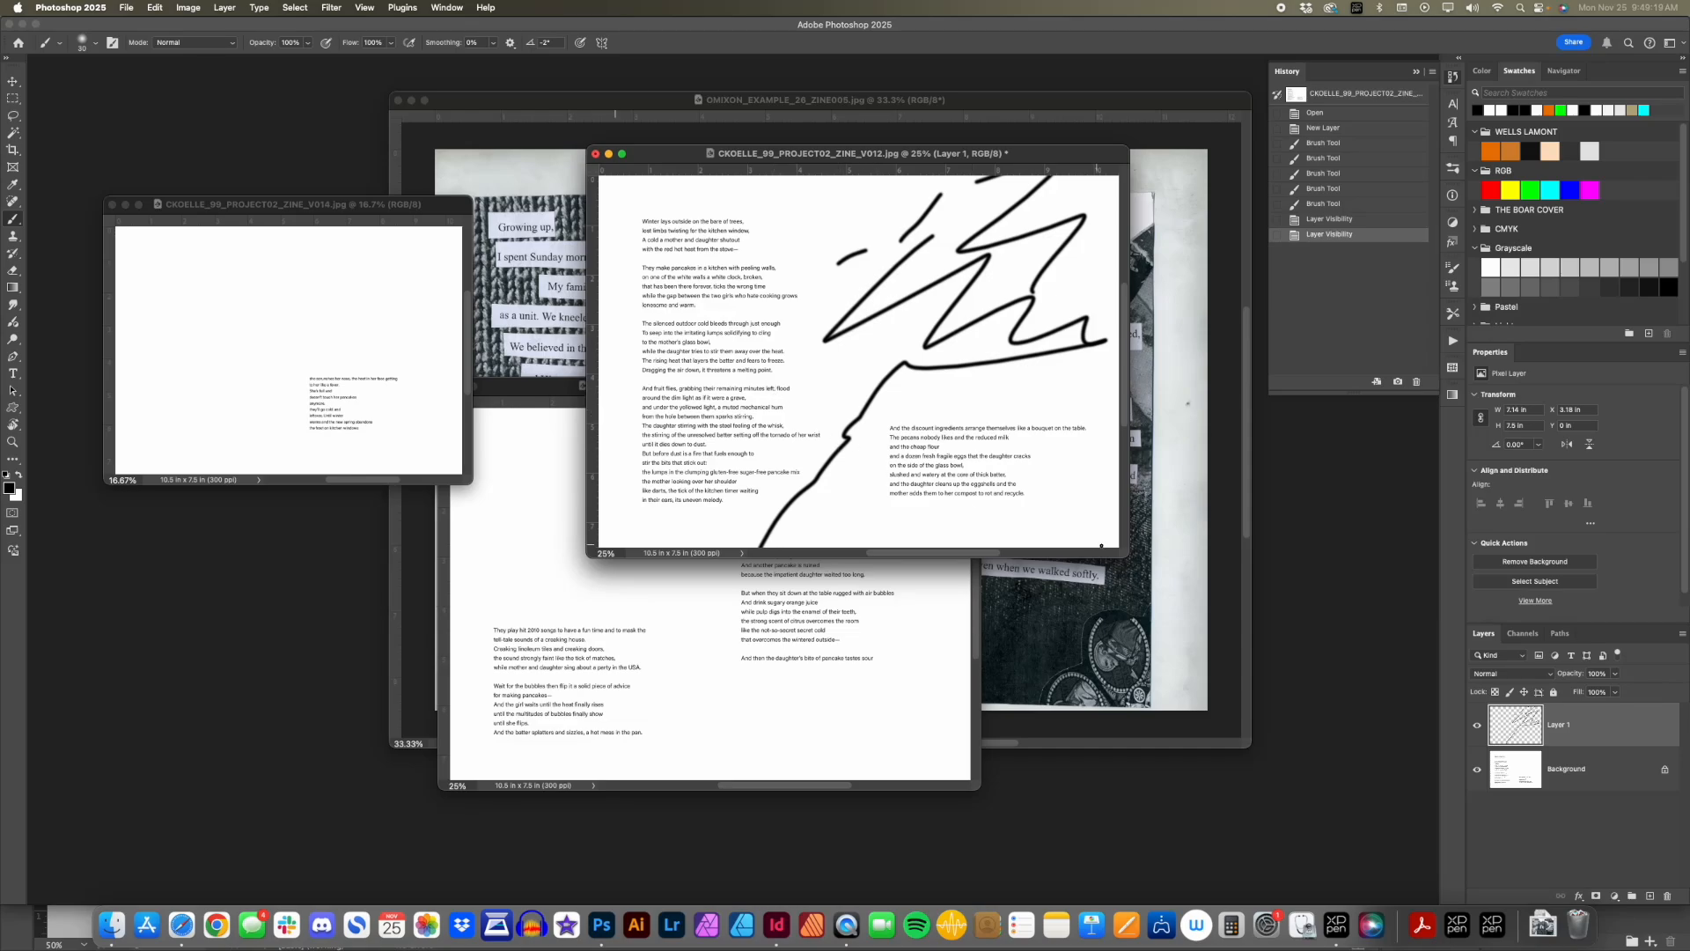
Enlarge the V012 window beyond the page edges and place a vertical guide at the spread's centre fold.
{"action": "left_click_drag", "start_coordinate": [1124, 555], "coordinate": [1200, 619]}
{"action": "left_click_drag", "start_coordinate": [593, 414], "coordinate": [895, 412]}
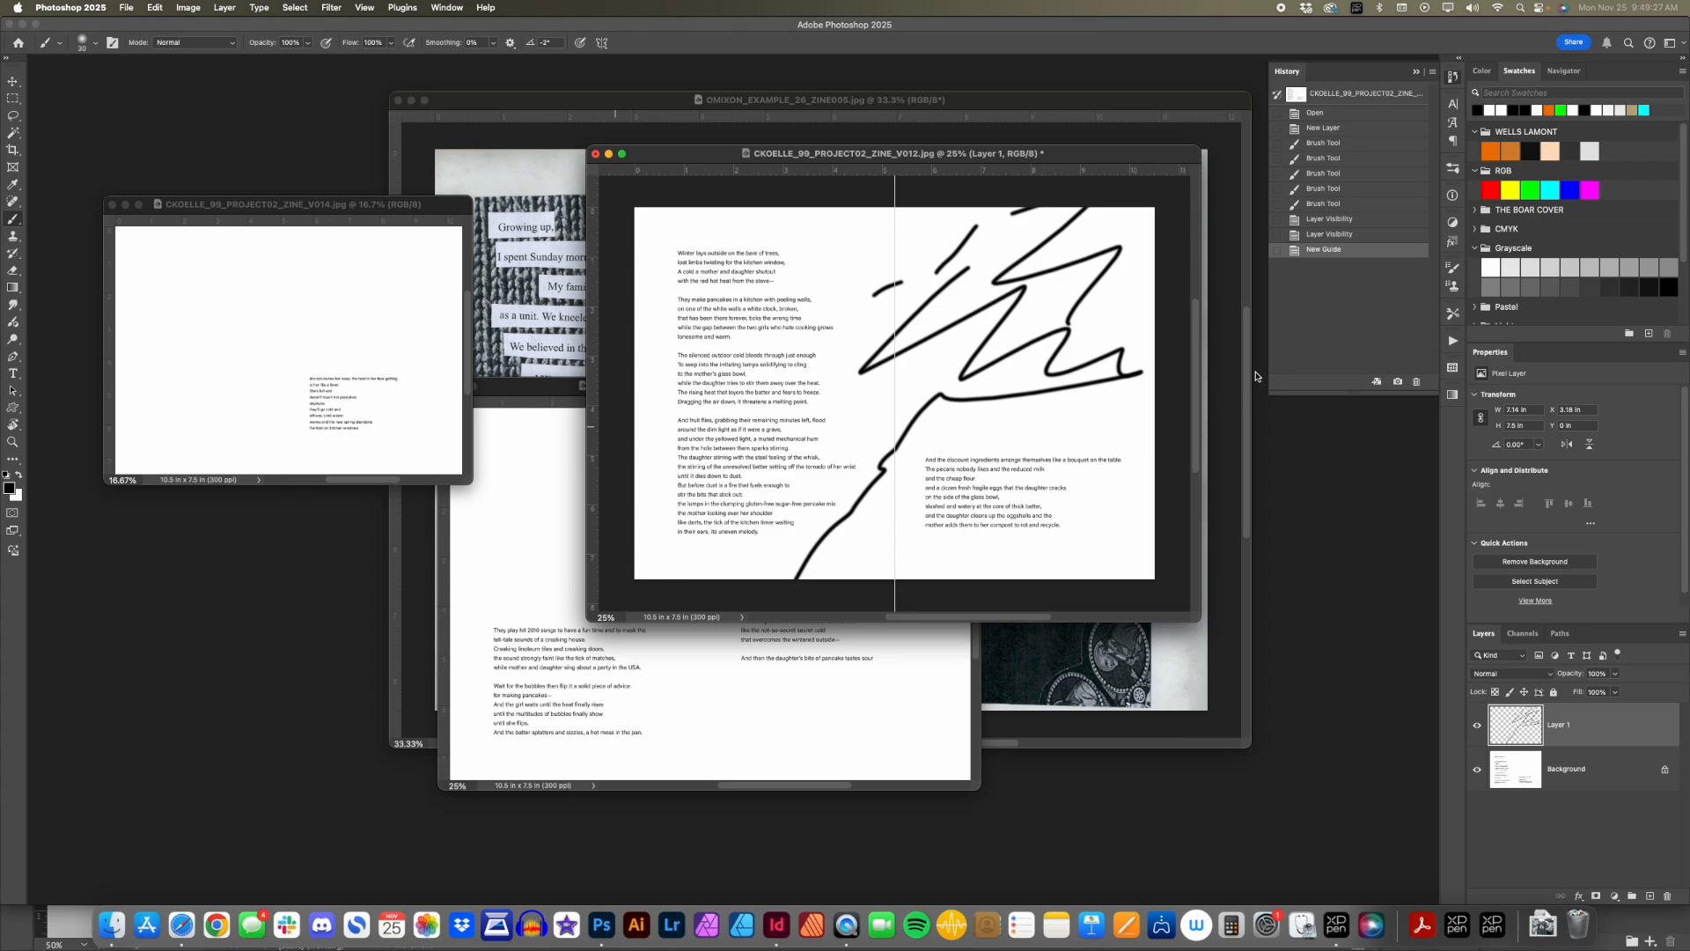
Zoom the V014 spread to 25%, place a vertical guide at its centre fold and display it in full-screen mode with panels.
{"action": "left_click_drag", "start_coordinate": [350, 203], "coordinate": [963, 263]}
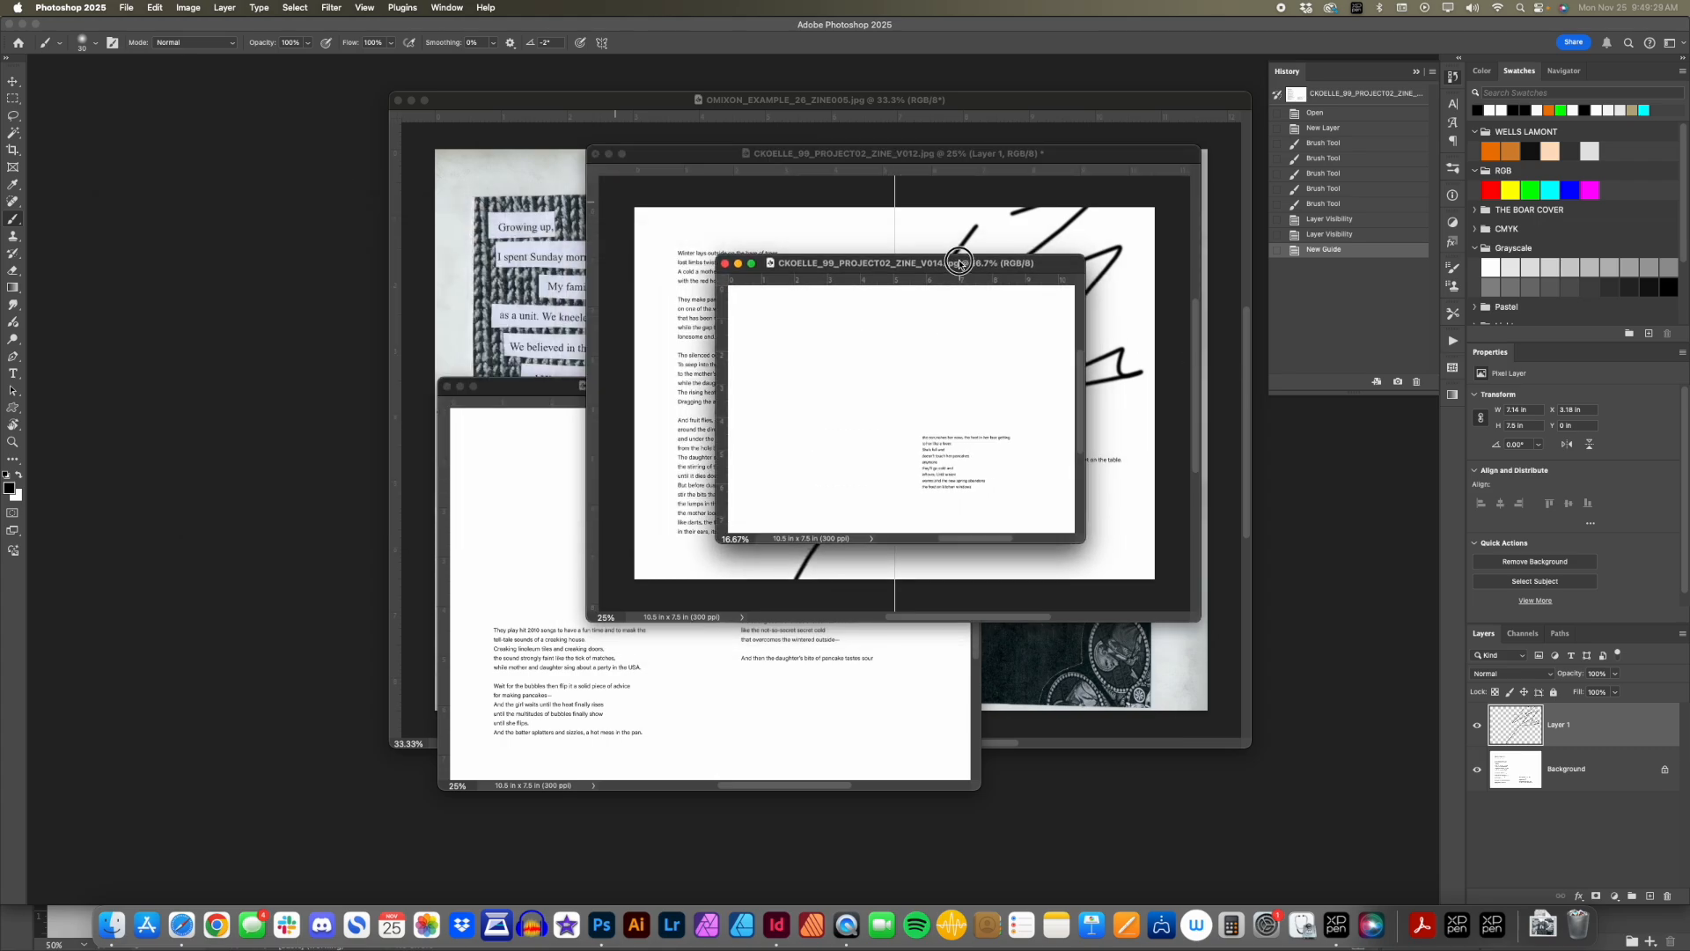
{"action": "key", "text": "z"}
{"action": "left_click", "coordinate": [915, 358]}
{"action": "key", "text": "f"}
{"action": "key", "text": "f"}
{"action": "key", "text": "f"}
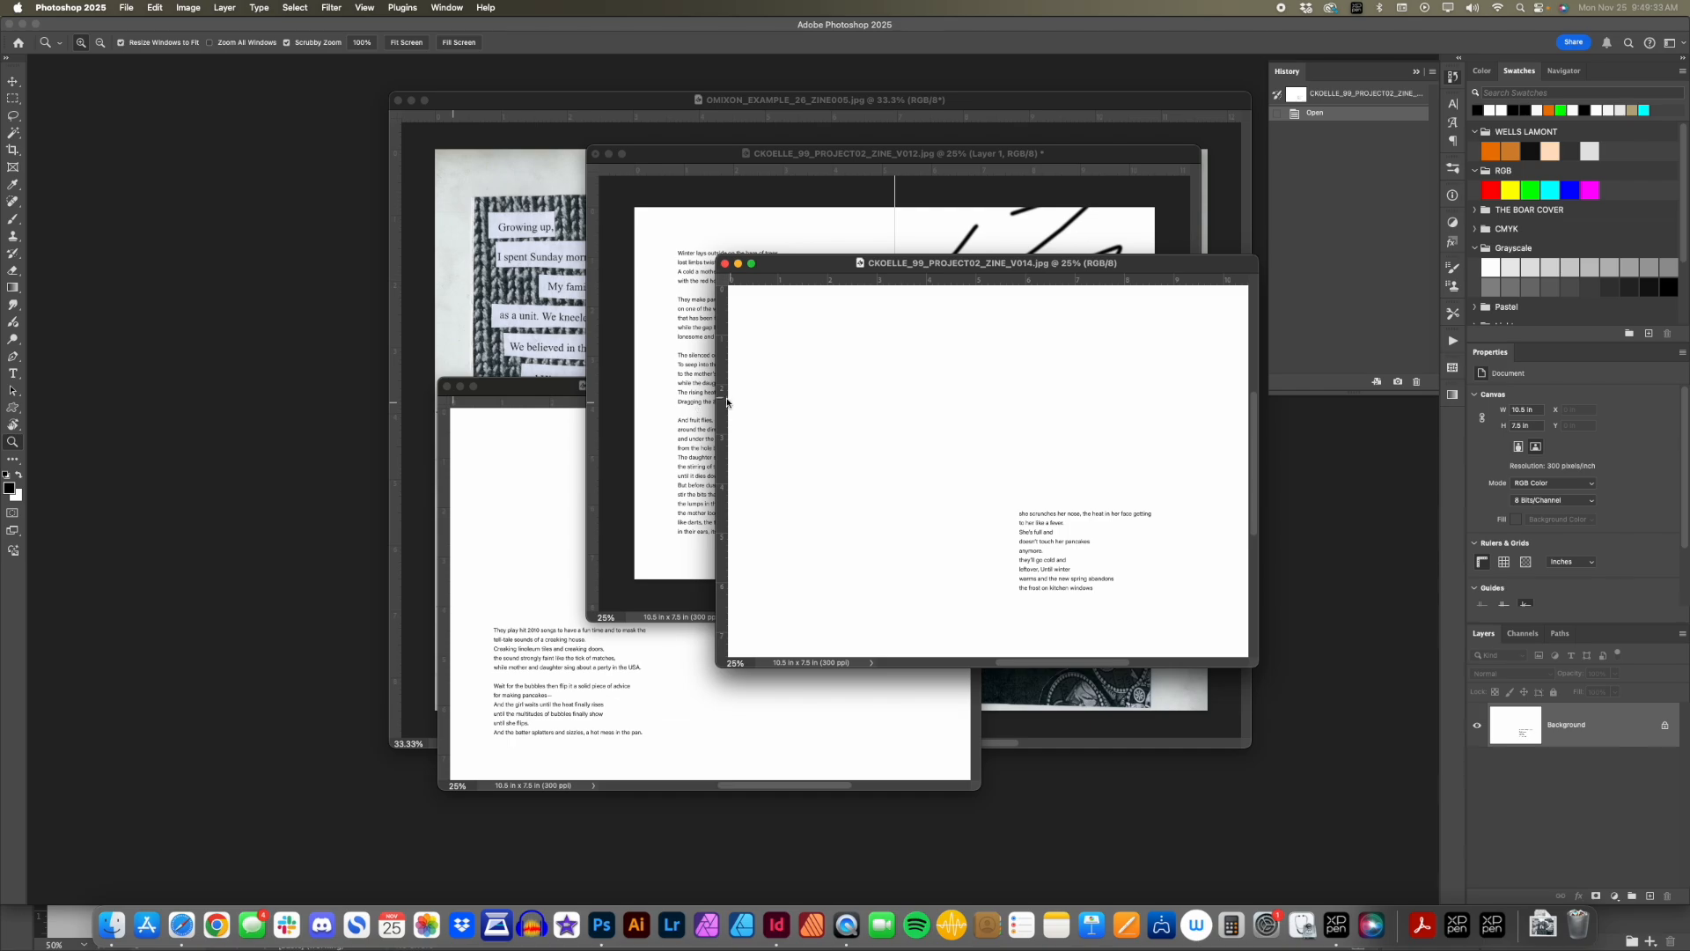
{"action": "left_click_drag", "start_coordinate": [728, 403], "coordinate": [989, 410]}
{"action": "key", "text": "f"}
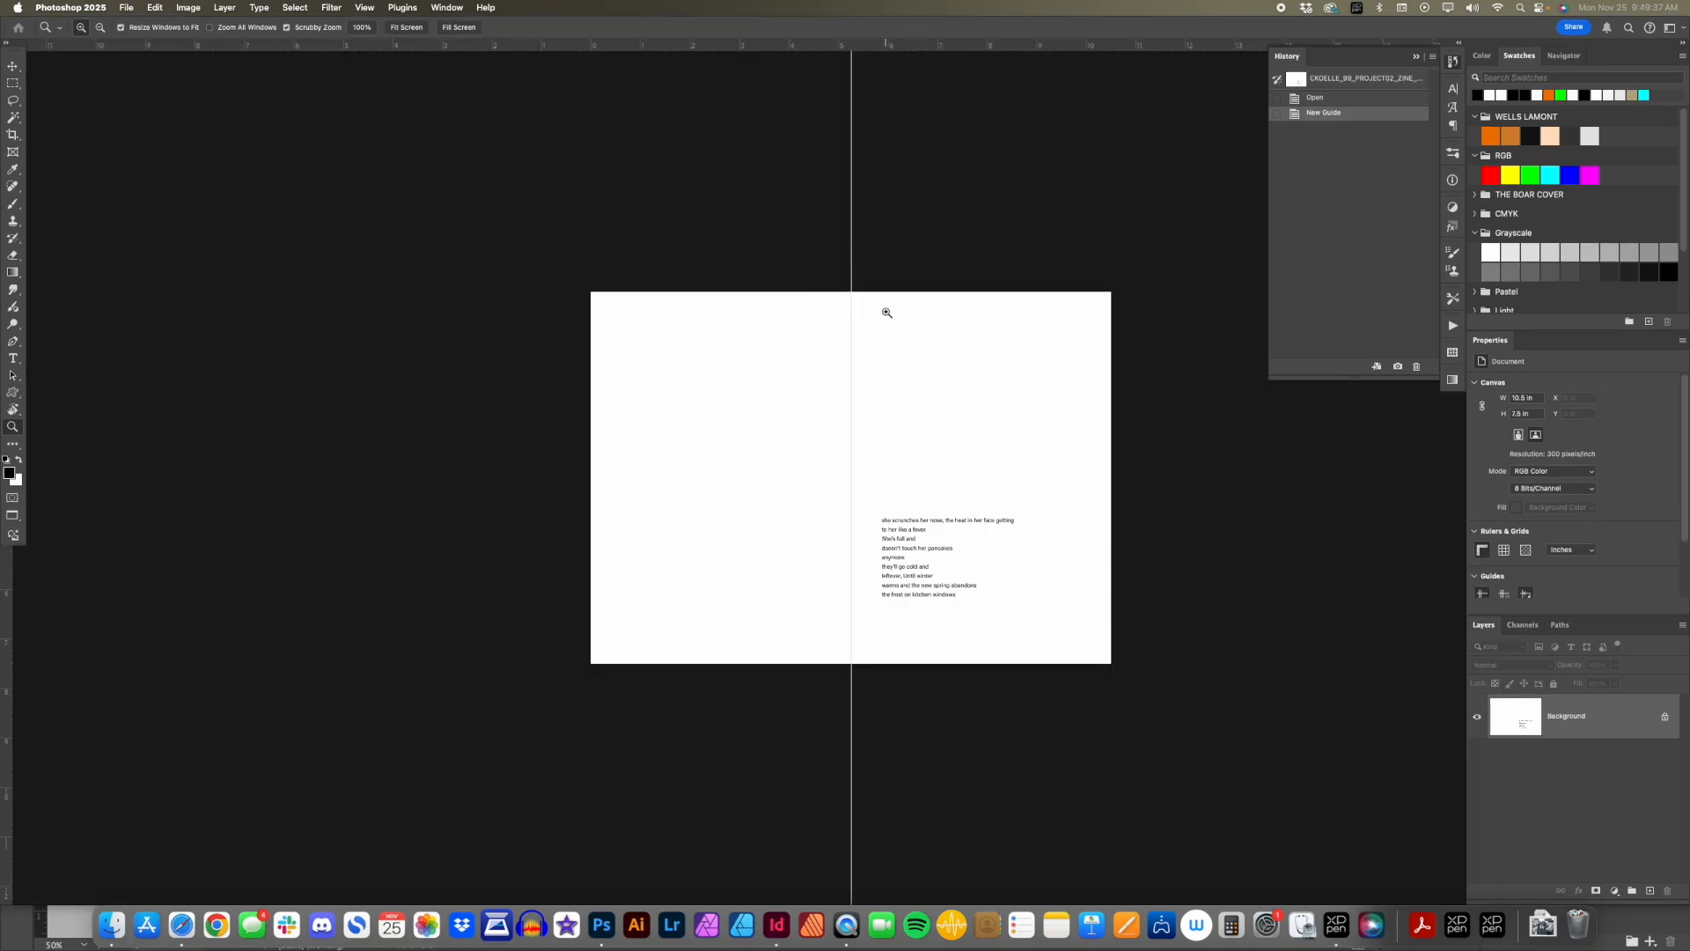
Add a new layer to the V014 spread, brush freehand black strokes and small marks over both pages, and hide the guides.
{"action": "left_click", "coordinate": [1652, 892]}
{"action": "key", "text": "b"}
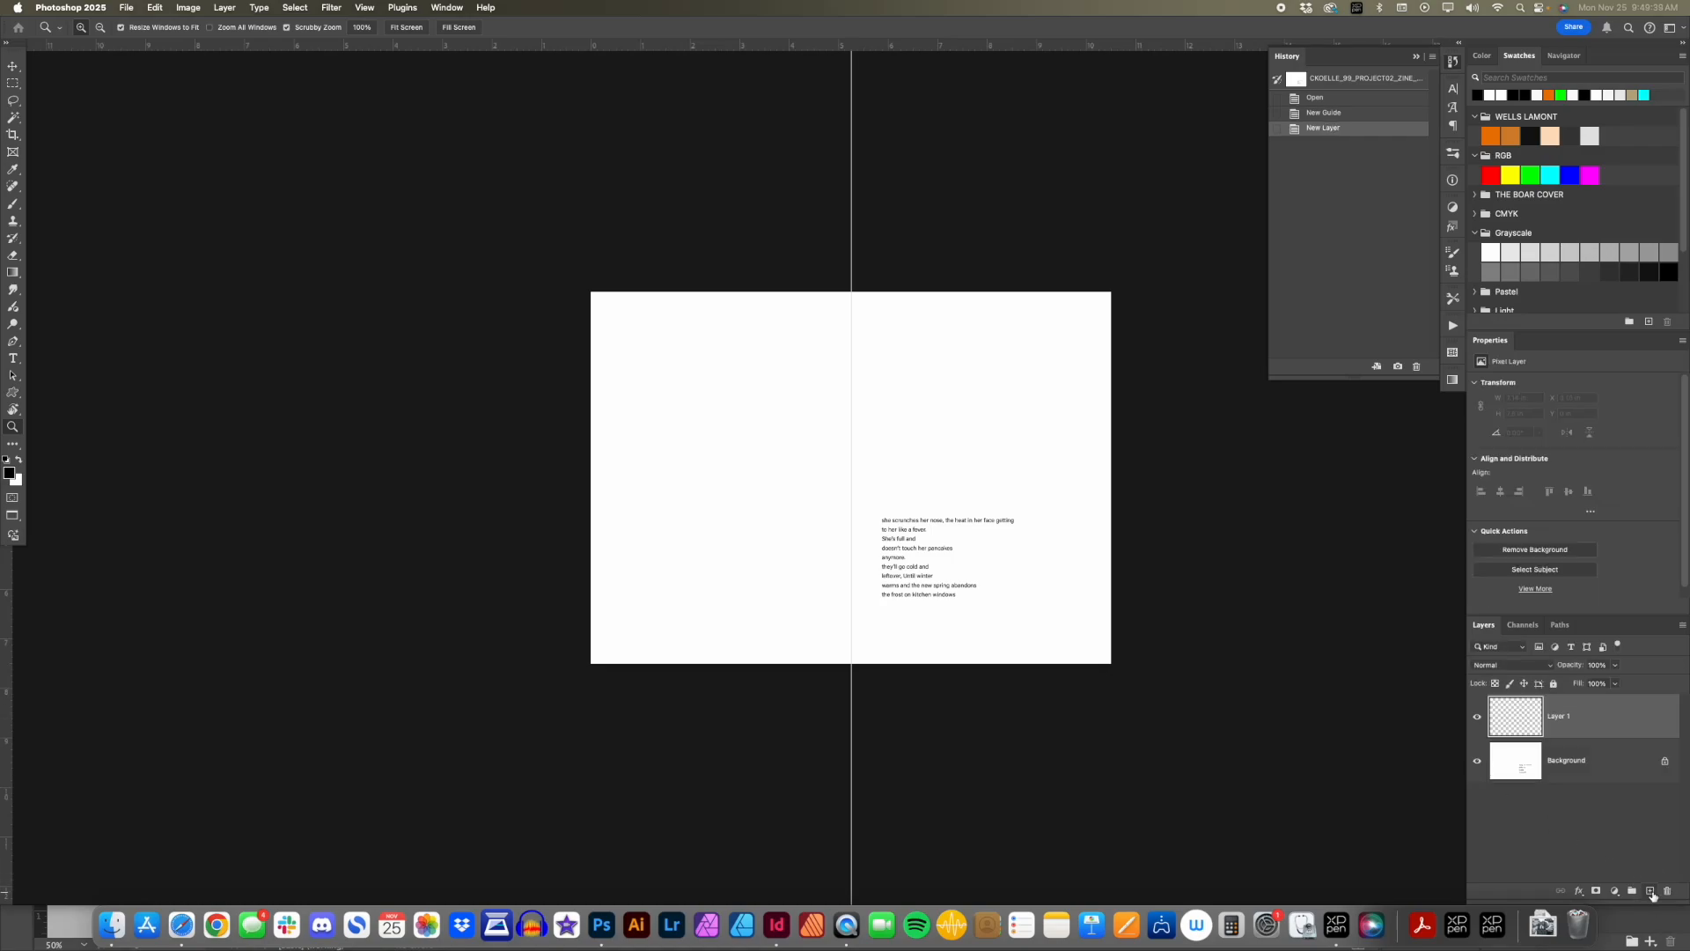
{"action": "mouse_move", "coordinate": [678, 346]}
{"action": "left_mouse_down"}
{"action": "mouse_move", "coordinate": [626, 426]}
{"action": "mouse_move", "coordinate": [717, 556]}
{"action": "left_mouse_up"}
{"action": "mouse_move", "coordinate": [775, 480]}
{"action": "left_mouse_down"}
{"action": "mouse_move", "coordinate": [795, 365]}
{"action": "mouse_move", "coordinate": [717, 466]}
{"action": "mouse_move", "coordinate": [787, 517]}
{"action": "mouse_move", "coordinate": [659, 612]}
{"action": "mouse_move", "coordinate": [778, 547]}
{"action": "mouse_move", "coordinate": [885, 427]}
{"action": "left_mouse_up"}
{"action": "left_click_drag", "start_coordinate": [732, 346], "coordinate": [749, 349]}
{"action": "left_click_drag", "start_coordinate": [805, 577], "coordinate": [797, 587]}
{"action": "mouse_move", "coordinate": [1093, 578]}
{"action": "left_mouse_down"}
{"action": "mouse_move", "coordinate": [1053, 607]}
{"action": "mouse_move", "coordinate": [1076, 623]}
{"action": "mouse_move", "coordinate": [1054, 626]}
{"action": "left_mouse_up"}
{"action": "left_click_drag", "start_coordinate": [1074, 424], "coordinate": [1067, 432]}
{"action": "left_click_drag", "start_coordinate": [1059, 391], "coordinate": [1060, 399]}
{"action": "left_click", "coordinate": [1044, 360]}
{"action": "key", "text": "super+;"}
{"action": "left_click_drag", "start_coordinate": [727, 342], "coordinate": [662, 291]}
{"action": "left_click_drag", "start_coordinate": [672, 322], "coordinate": [609, 352]}
{"action": "left_click_drag", "start_coordinate": [533, 412], "coordinate": [609, 352]}
{"action": "left_click", "coordinate": [851, 316]}
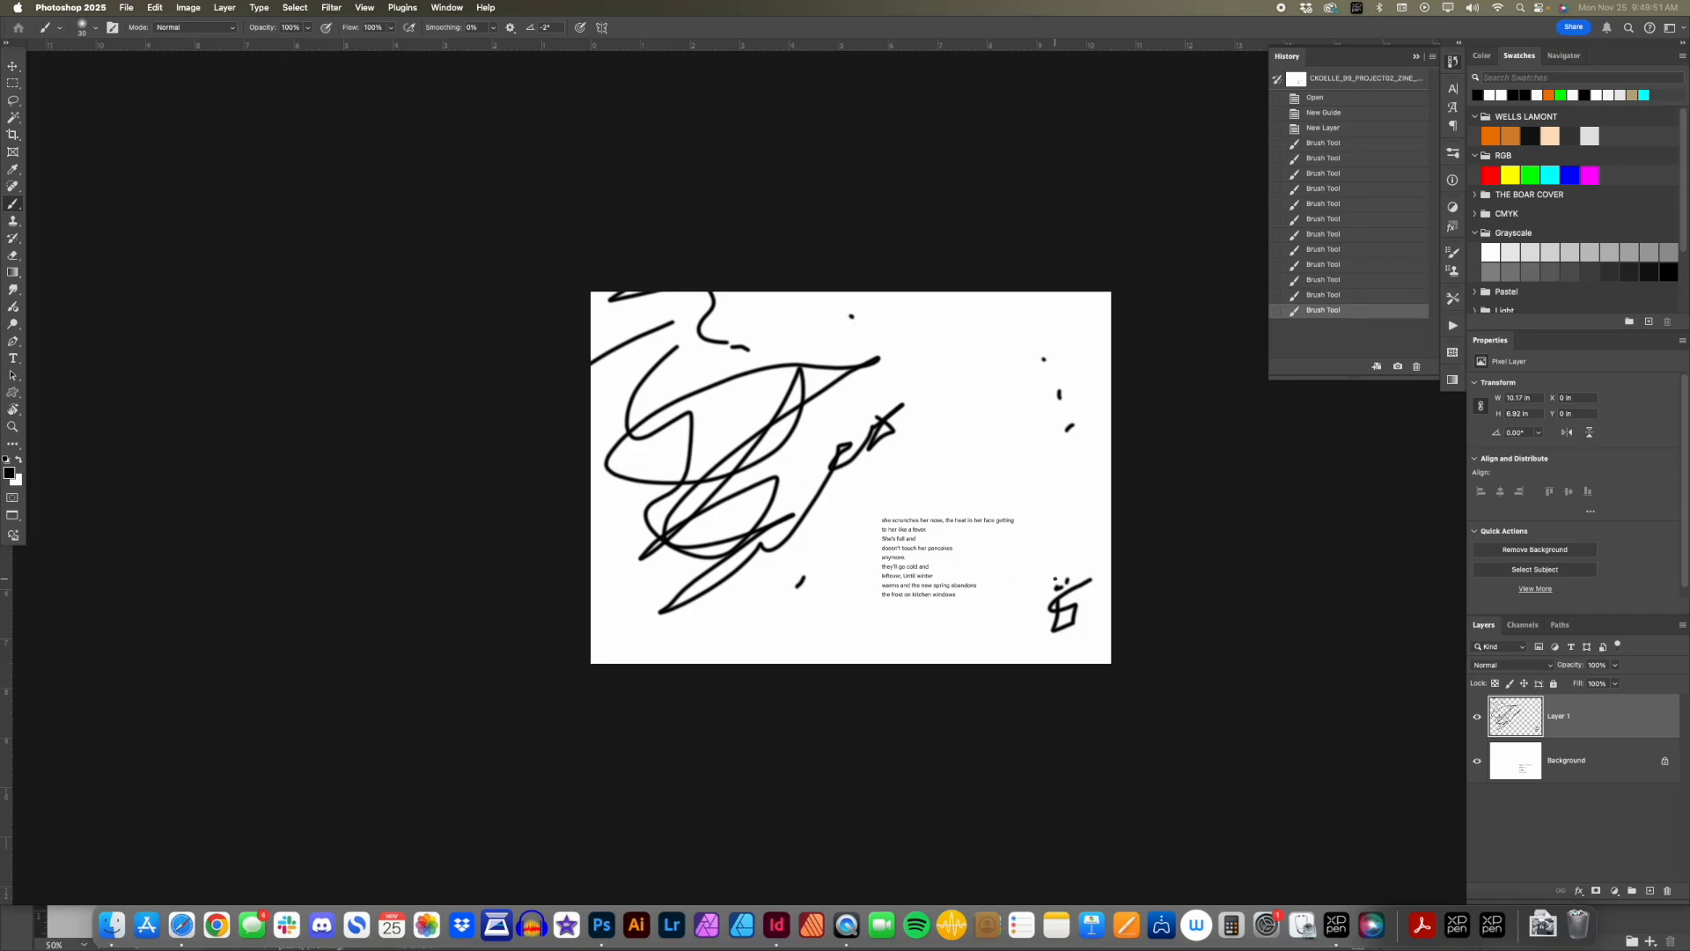
Toggle Layer 1's visibility to compare the V014 spread with and without the brush strokes.
{"action": "left_click", "coordinate": [1477, 719]}
{"action": "left_click", "coordinate": [1479, 720]}
{"action": "left_click", "coordinate": [1478, 720]}
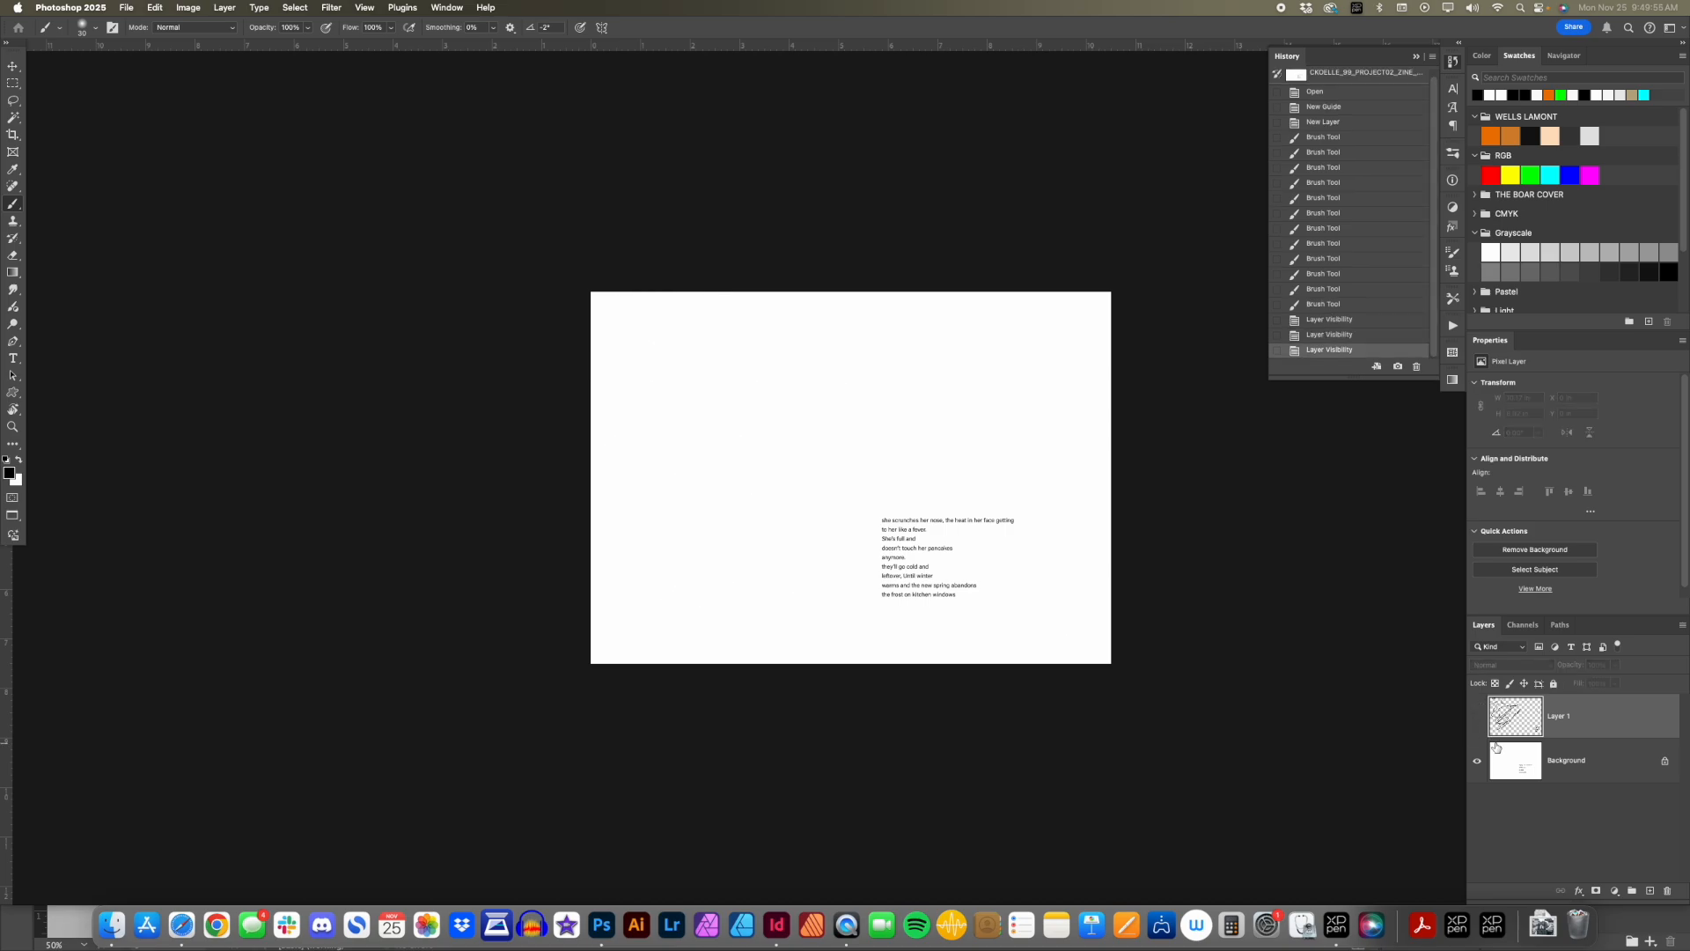
{"action": "left_click", "coordinate": [1478, 718]}
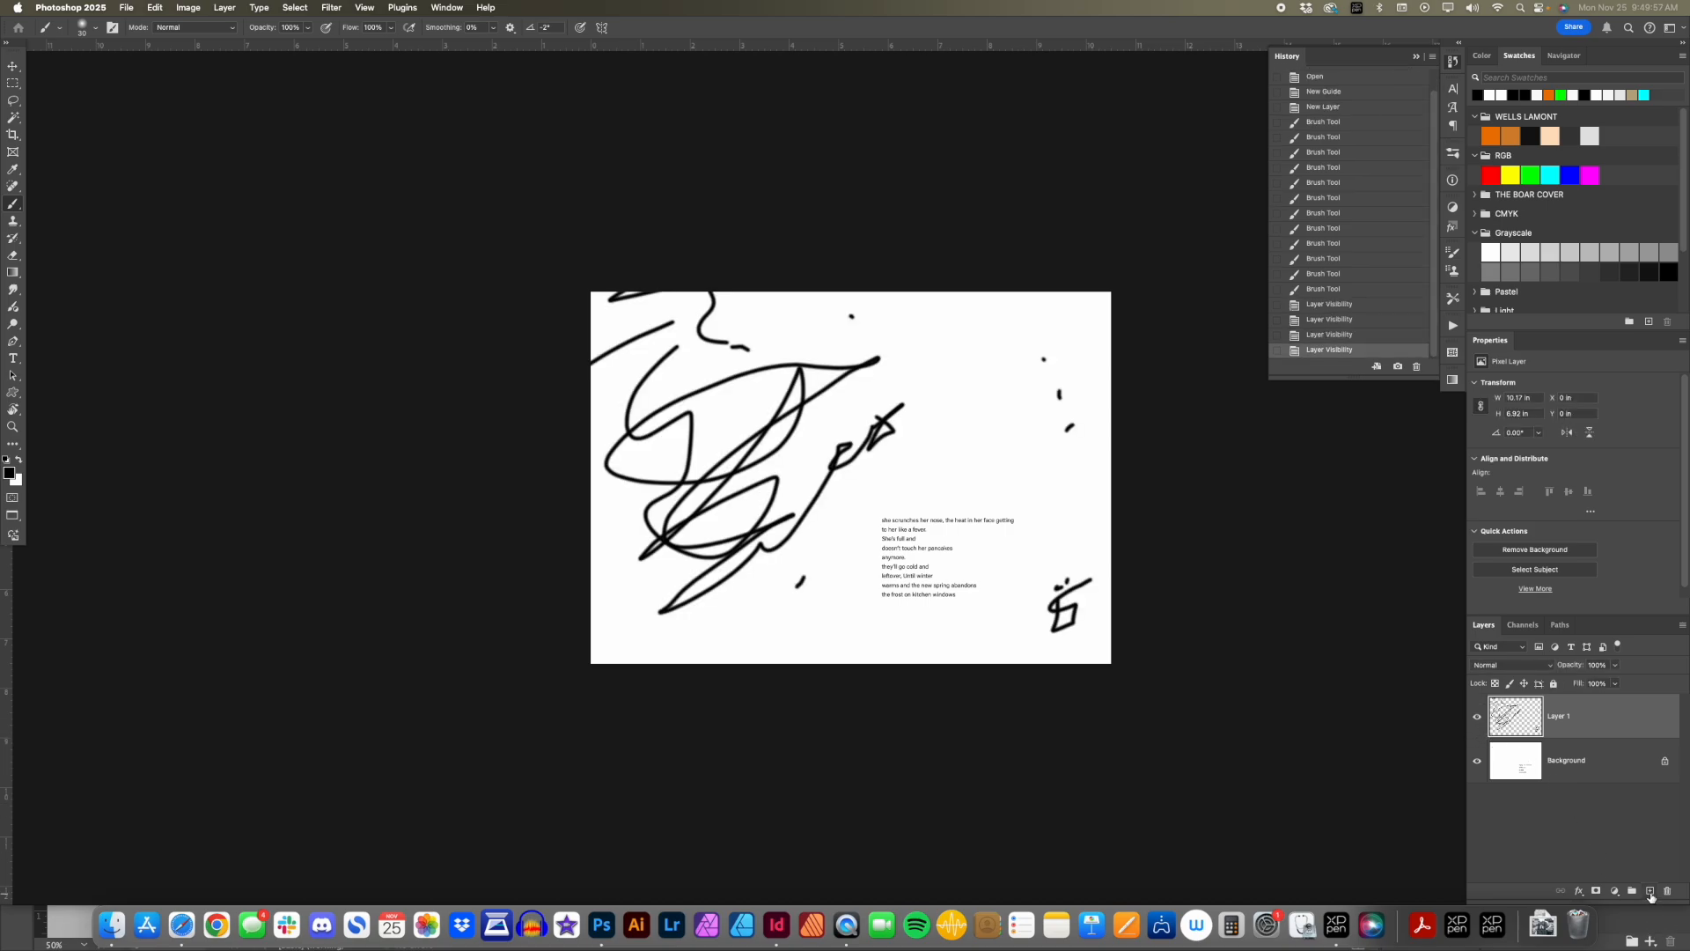
Invert the Background layer so the V014 spread has white text on black.
{"action": "left_click", "coordinate": [1498, 741]}
{"action": "left_click", "coordinate": [1478, 719]}
{"action": "left_click", "coordinate": [1478, 719]}
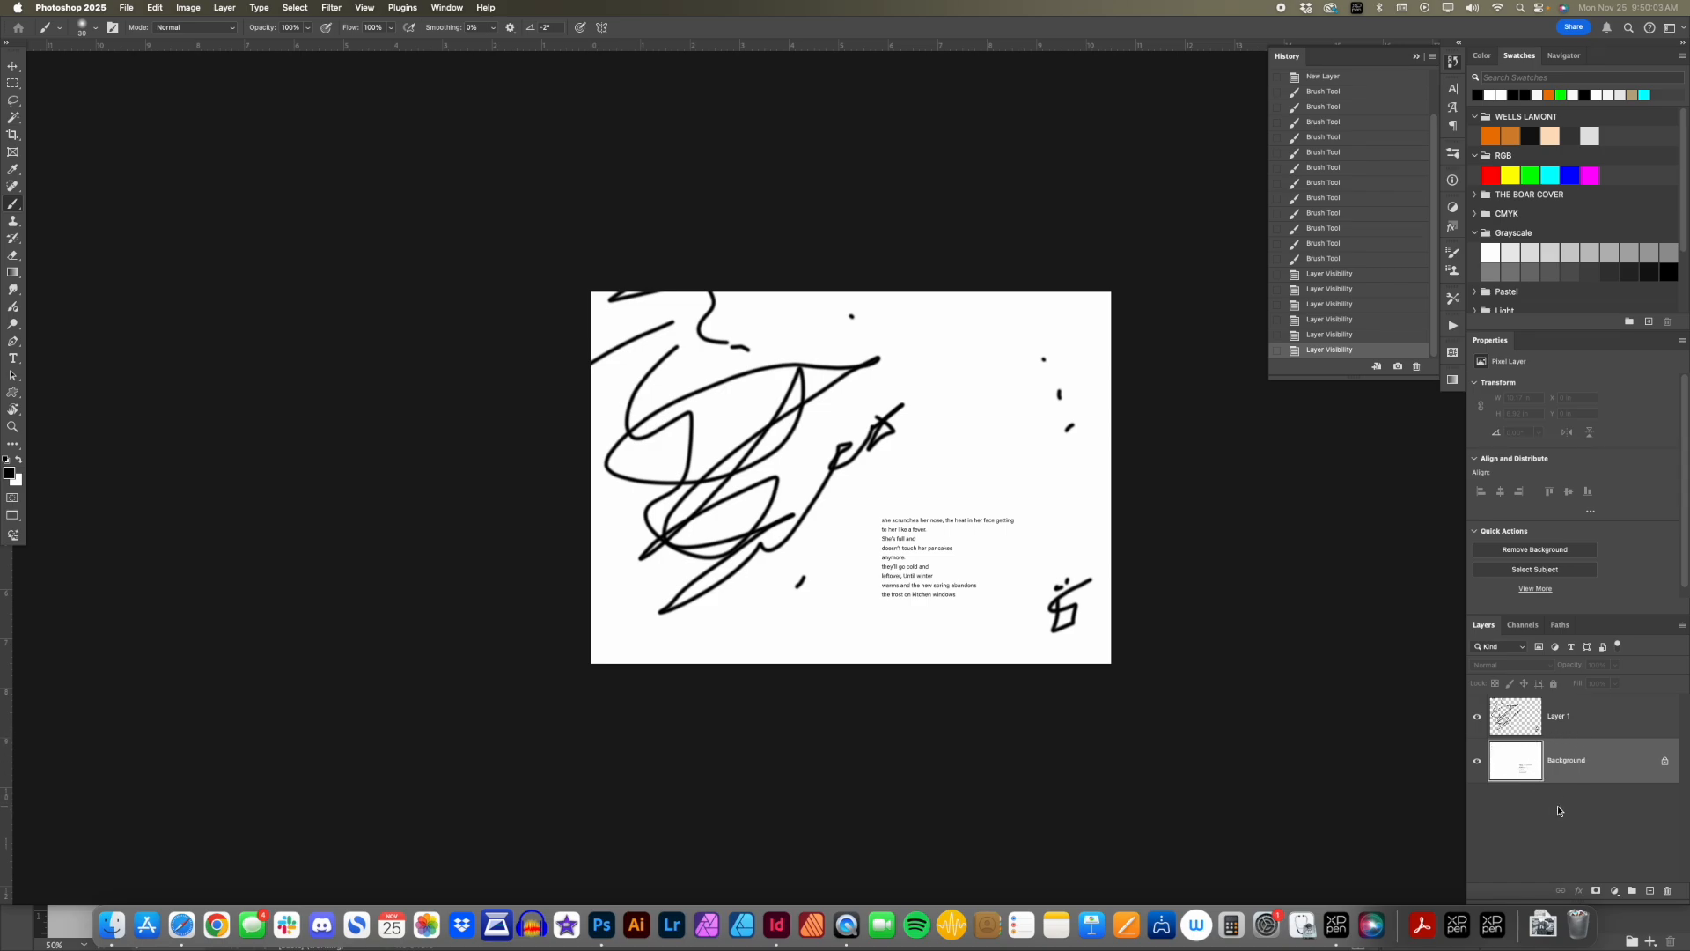
{"action": "key", "text": "super+i"}
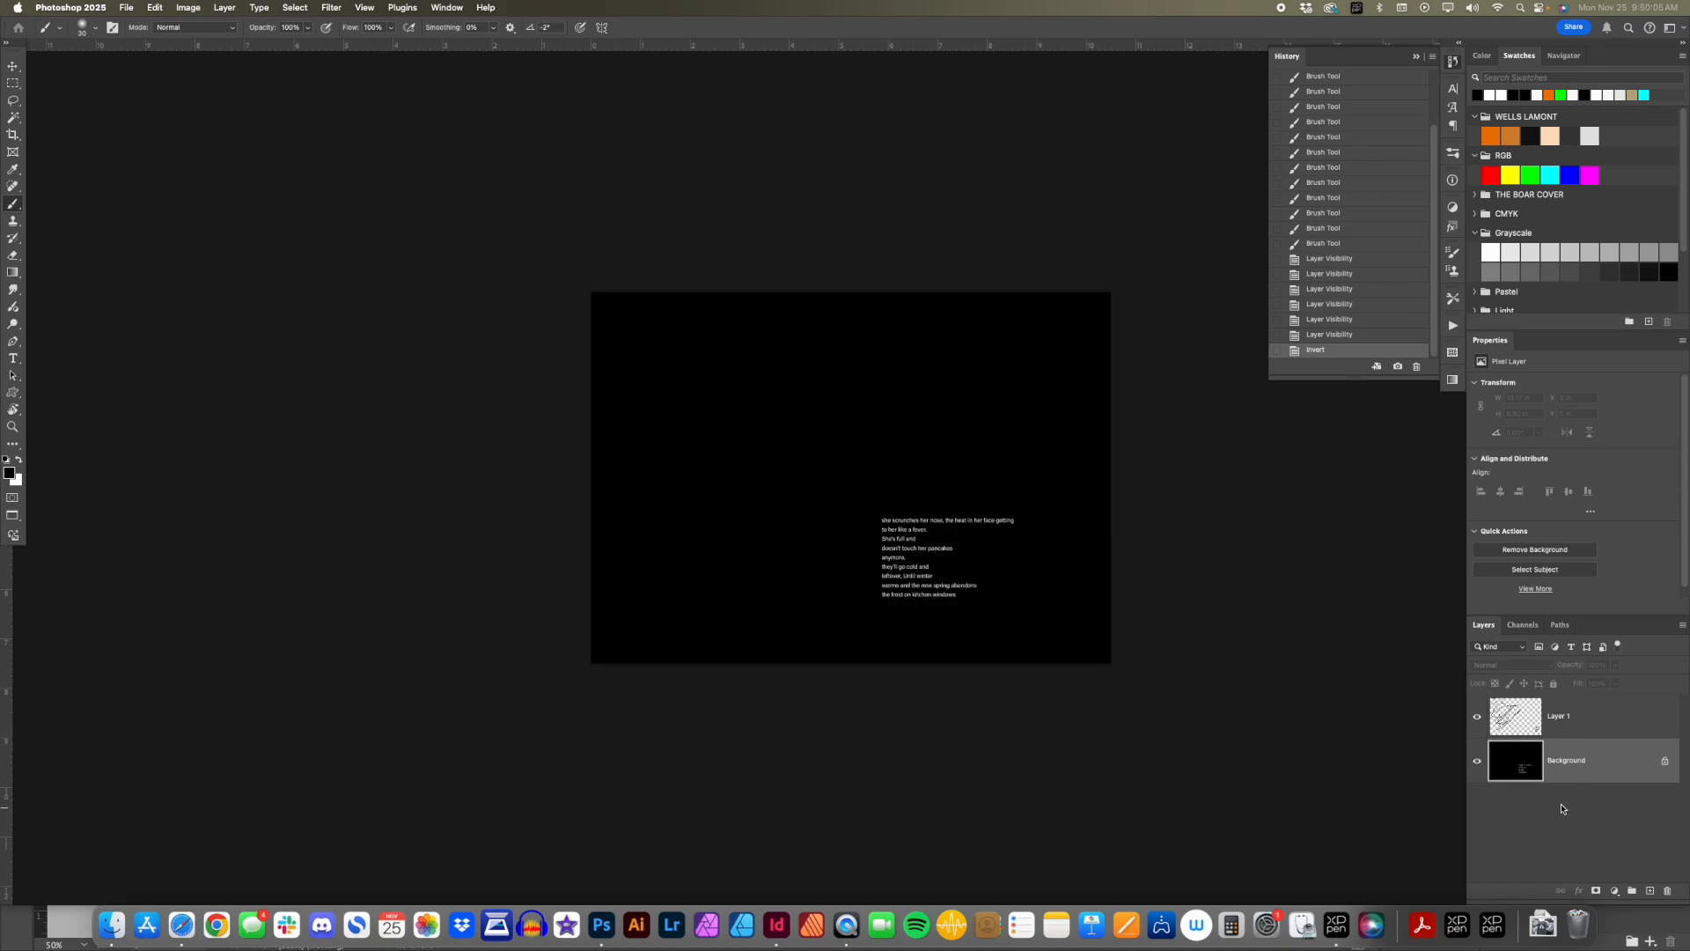
Recolor the workspace area around the canvas with a dark gray from the Grayscale swatches using the Paint Bucket.
{"action": "key", "text": "g"}
{"action": "key", "text": "shift+g"}
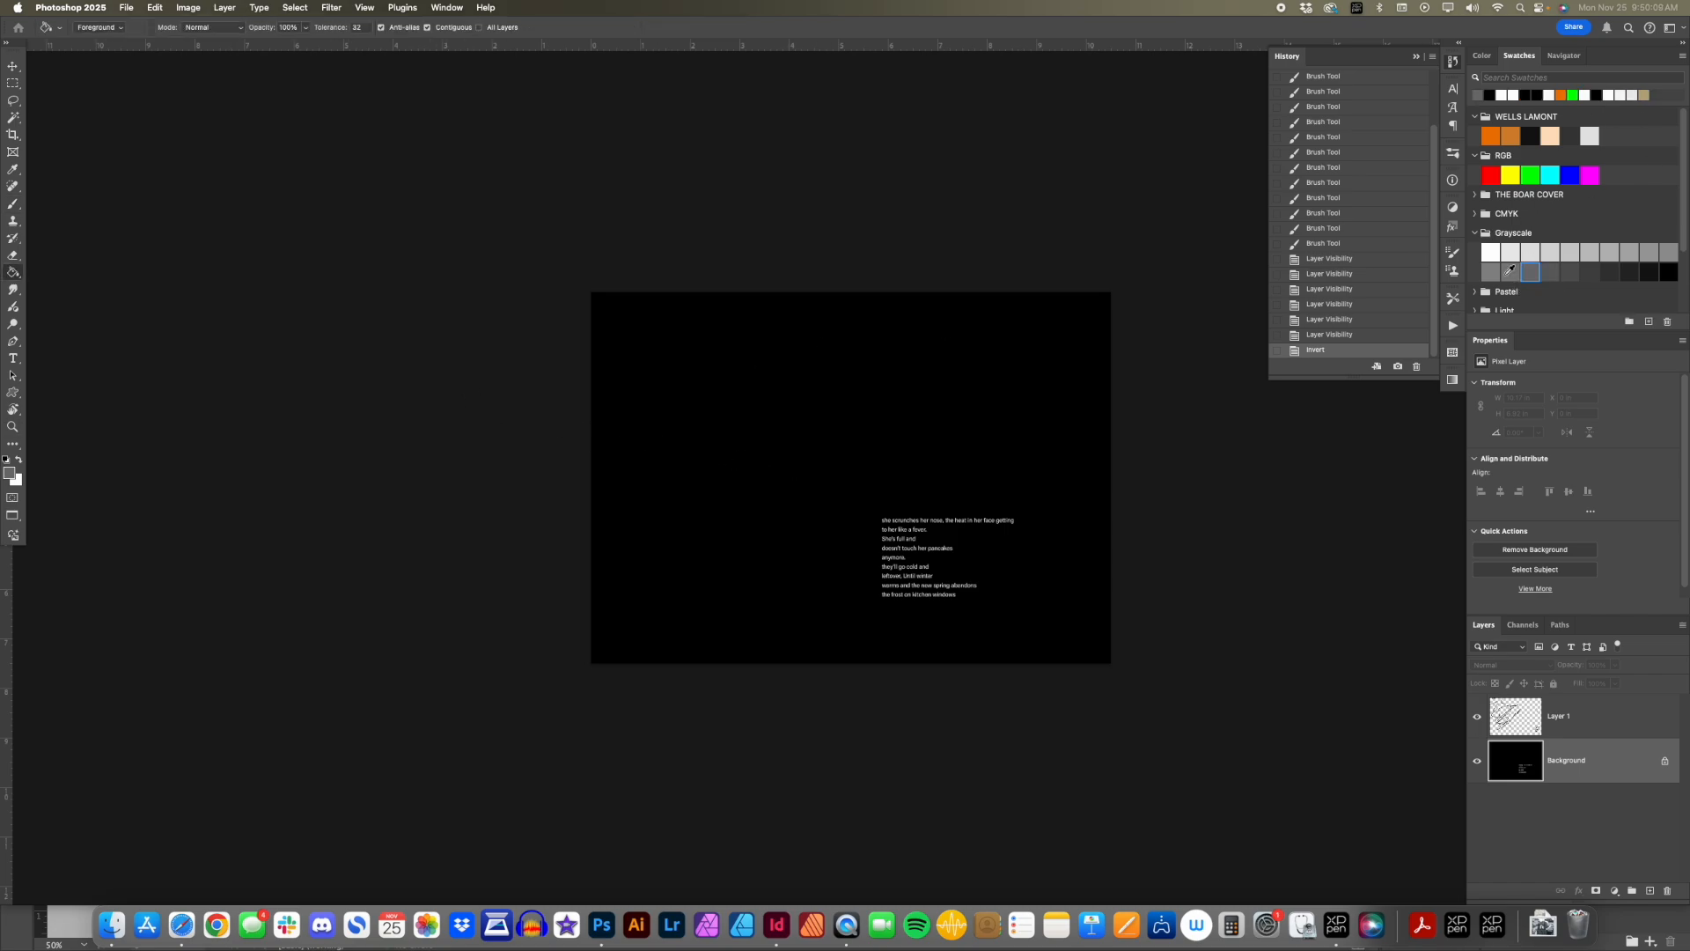
{"action": "left_click", "coordinate": [1530, 272]}
{"action": "left_click", "coordinate": [1060, 215], "text": "shift"}
{"action": "scroll", "coordinate": [1060, 373], "scroll_direction": "right", "scroll_amount": 3}
Add a new layer above Layer 1 and fill it with the orange from the WELLS LAMONT swatches.
{"action": "left_click", "coordinate": [1595, 735]}
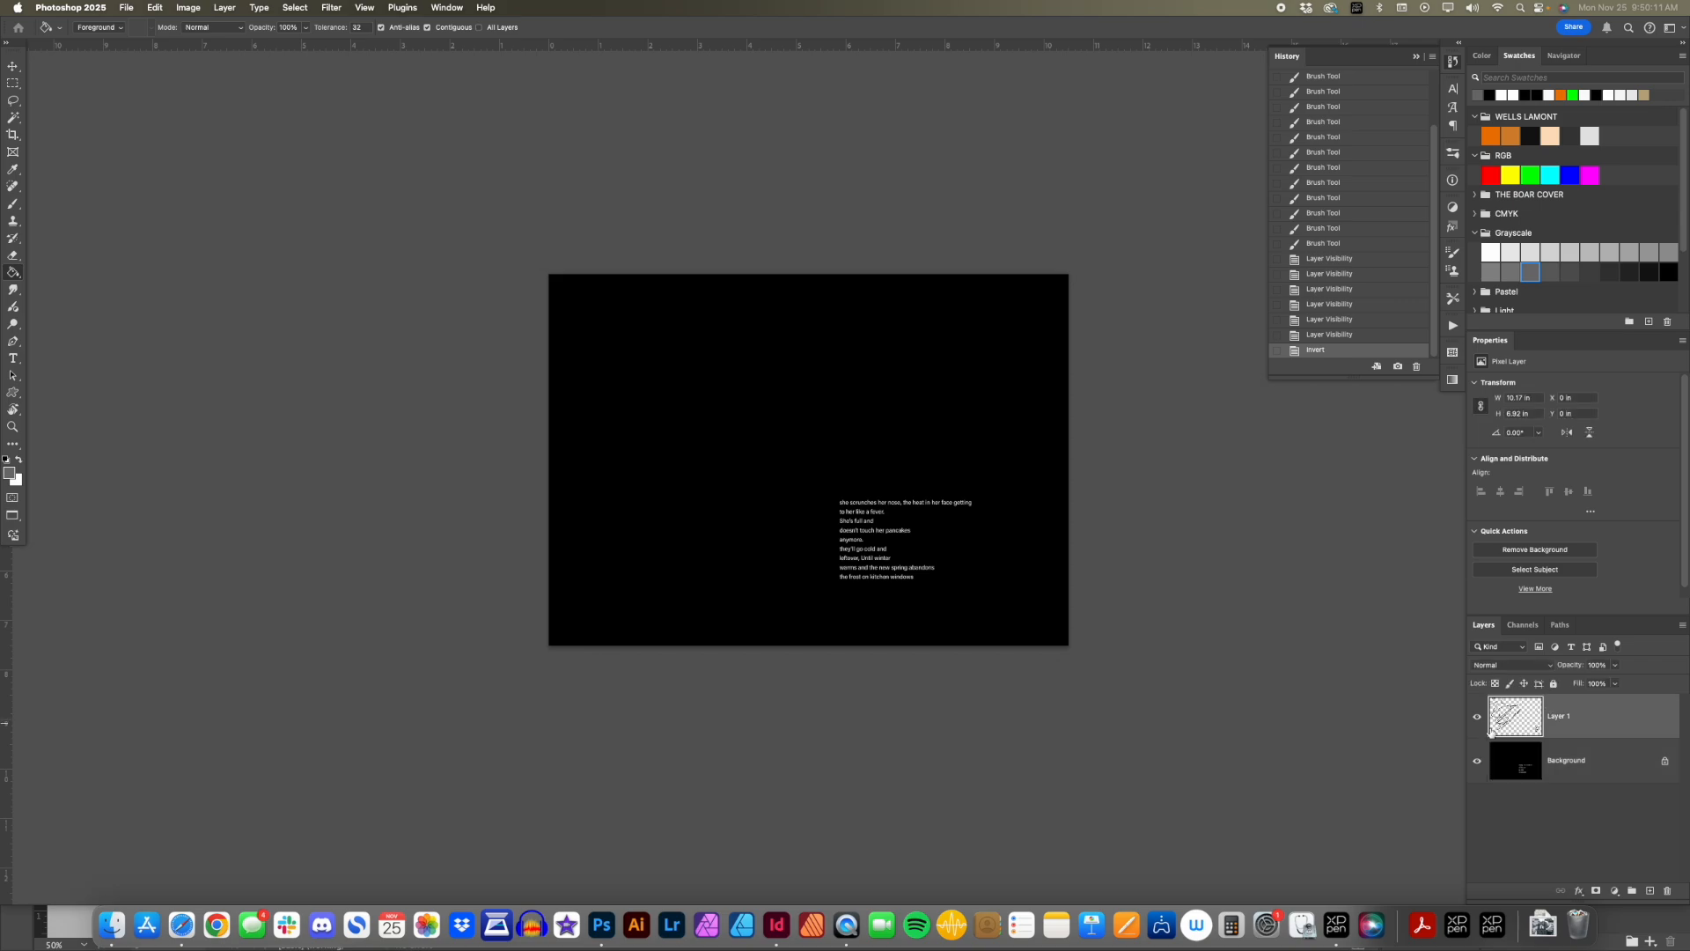
{"action": "left_click", "coordinate": [1649, 892]}
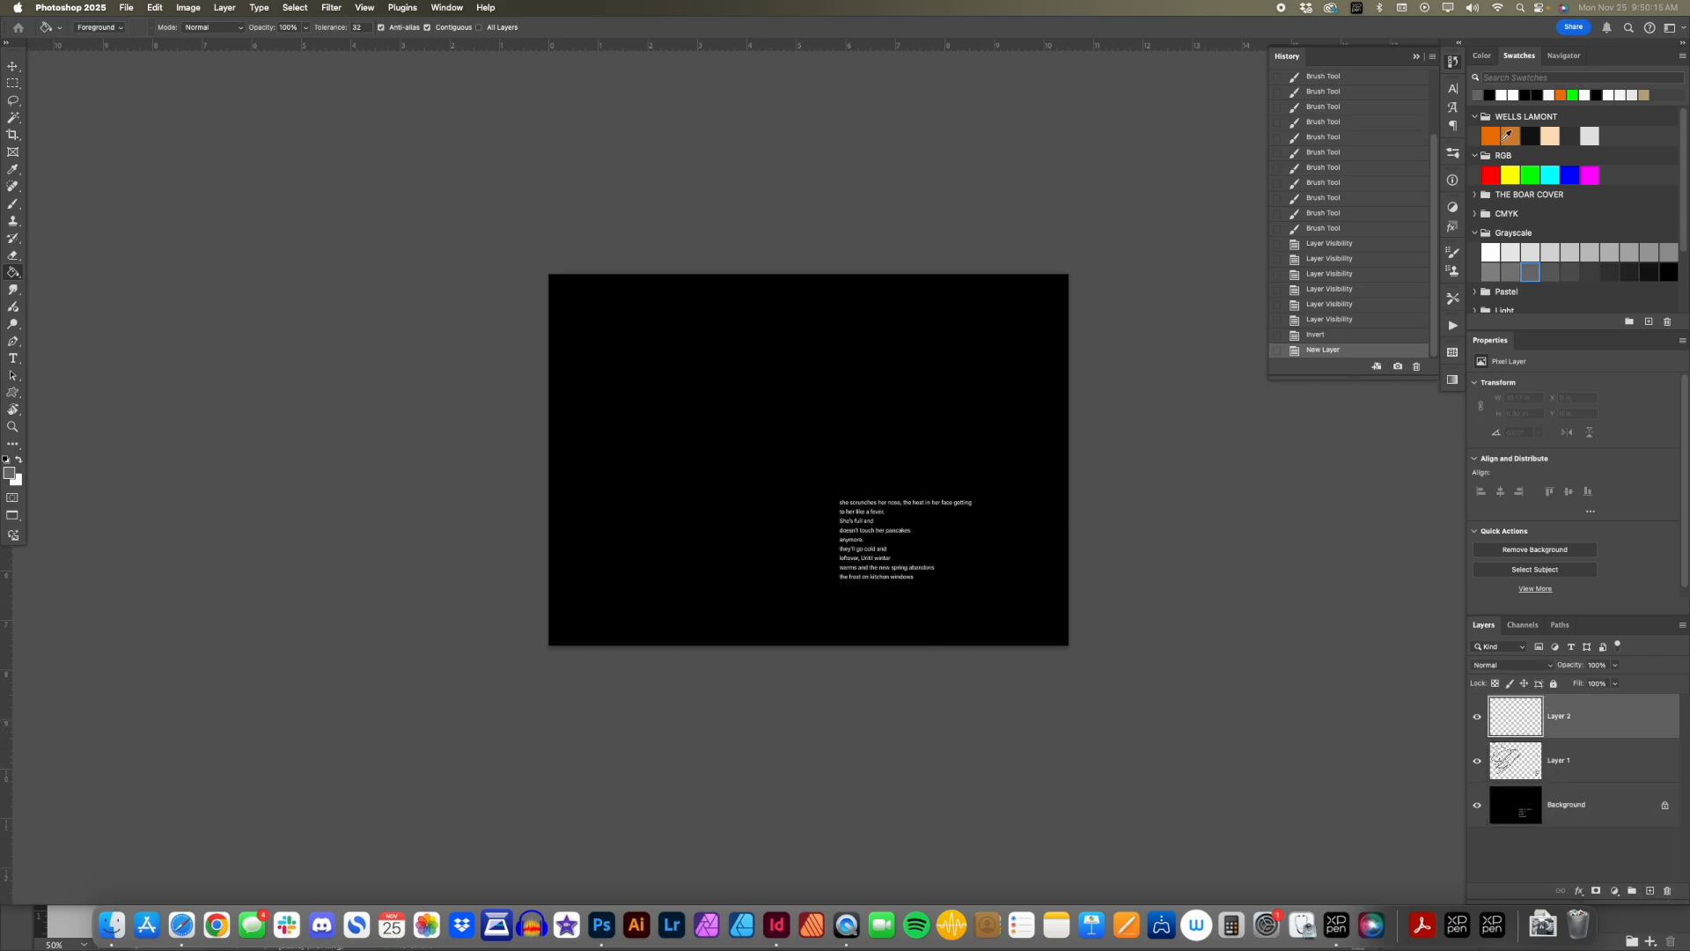
{"action": "left_click", "coordinate": [1497, 134]}
{"action": "key", "text": "super+BackSpace"}
{"action": "key", "text": "alt+BackSpace"}
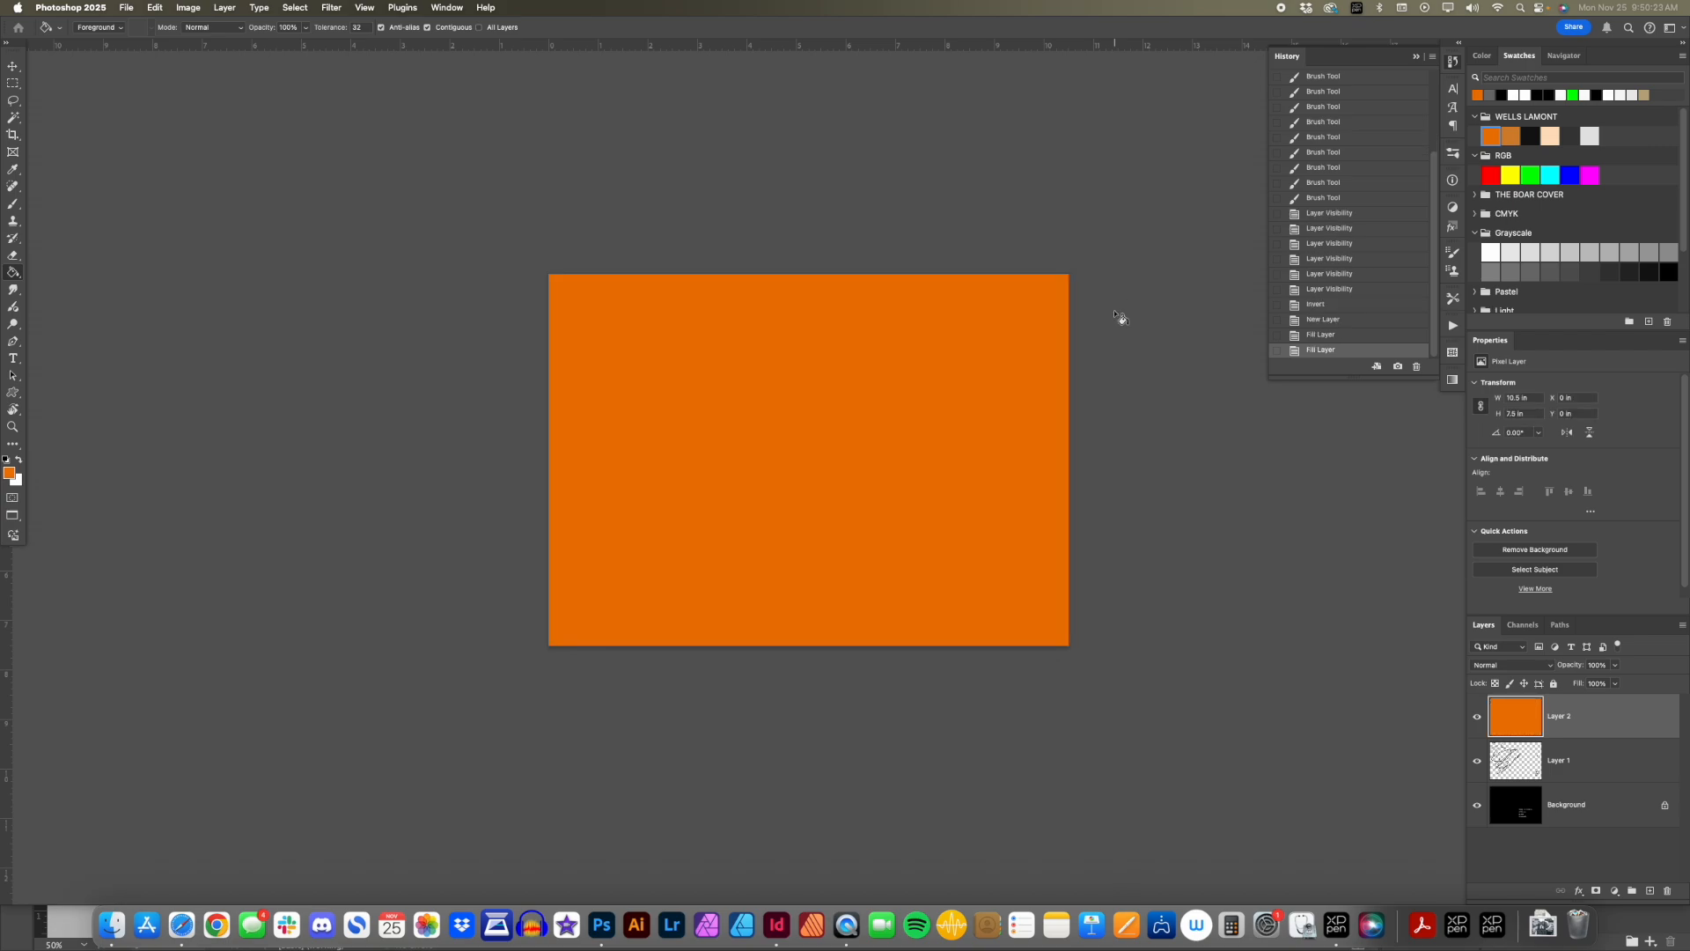
Set the orange layer's blend mode to Screen so the text beneath it can be read.
{"action": "left_click", "coordinate": [1503, 670]}
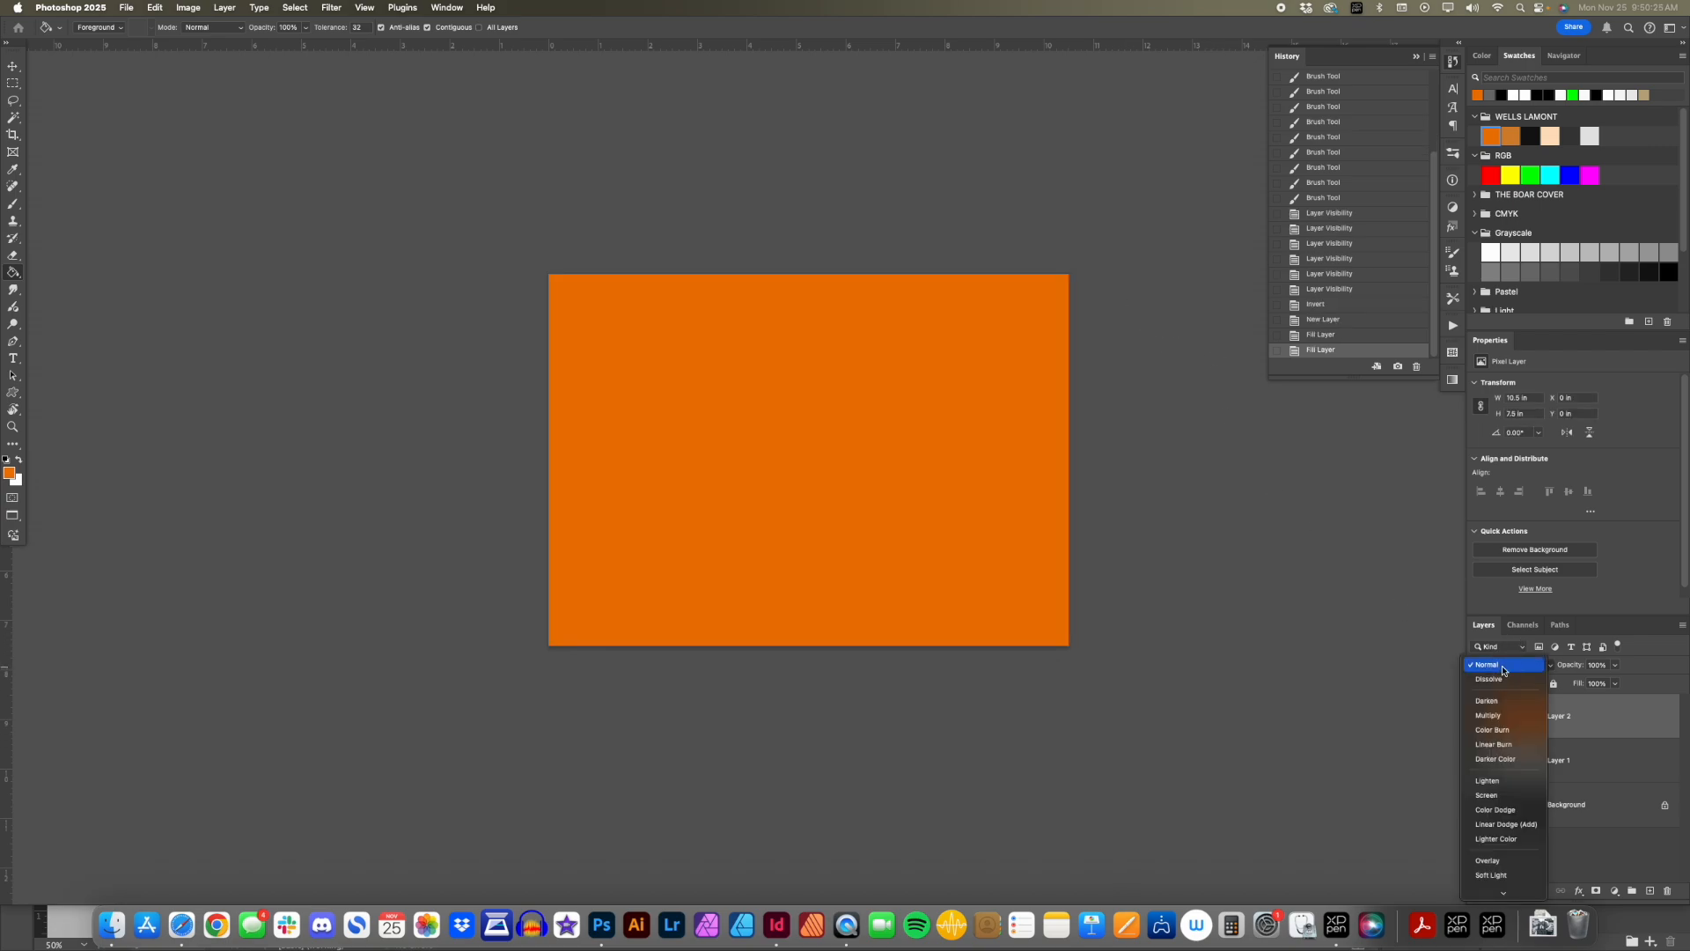
{"action": "left_click", "coordinate": [1503, 669]}
{"action": "left_click", "coordinate": [1498, 807]}
{"action": "left_click", "coordinate": [1477, 715]}
{"action": "left_click", "coordinate": [1478, 720]}
{"action": "left_click", "coordinate": [1513, 722]}
{"action": "left_click", "coordinate": [1509, 666]}
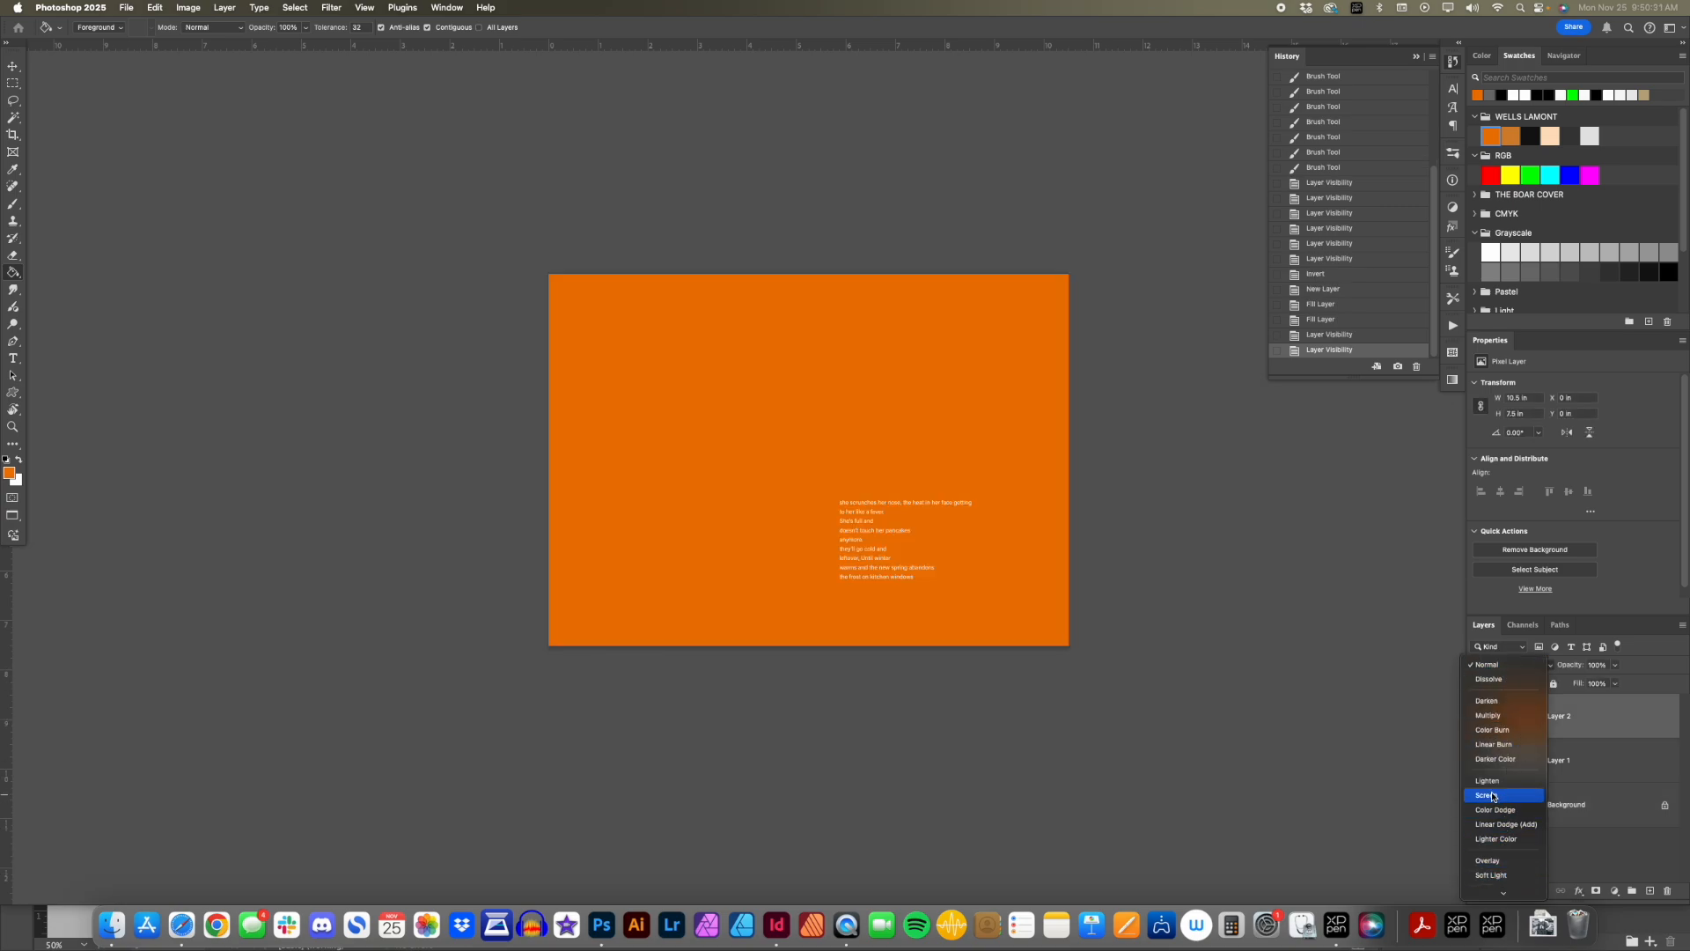
{"action": "left_click", "coordinate": [1494, 797]}
{"action": "key", "text": "z"}
{"action": "left_click", "coordinate": [801, 446]}
{"action": "left_click_drag", "start_coordinate": [865, 458], "coordinate": [856, 453]}
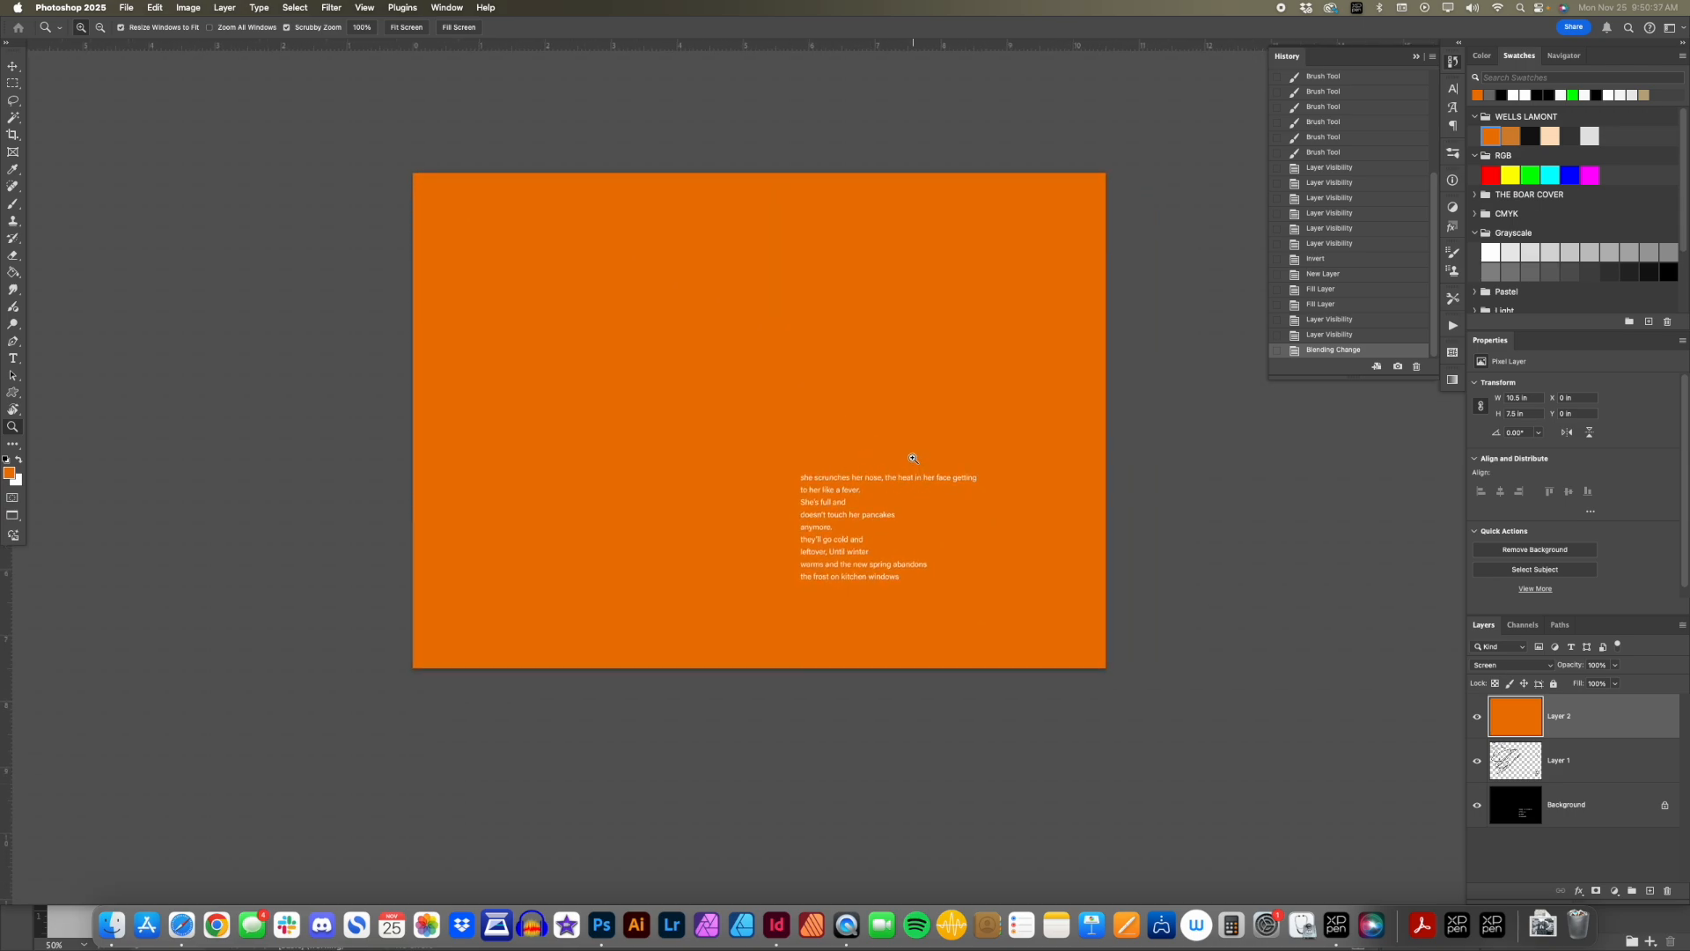
Hide the two upper layers, invert the Background back to black text on white, and show both layers again.
{"action": "left_click_drag", "start_coordinate": [1477, 716], "coordinate": [1497, 803]}
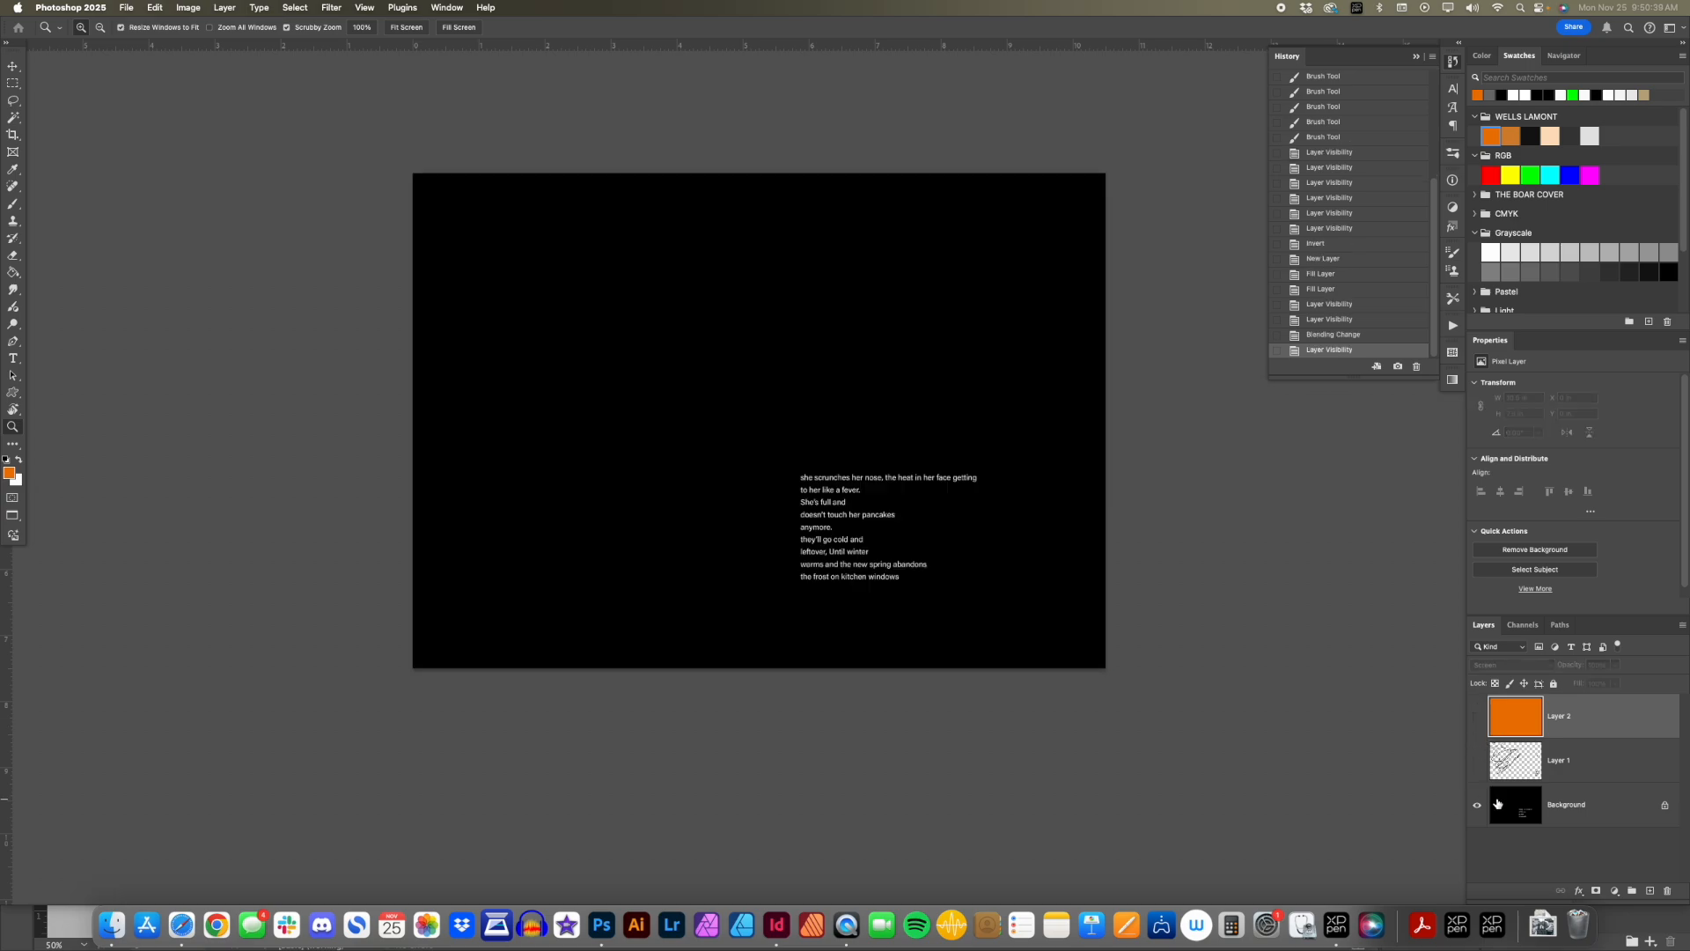
{"action": "left_click", "coordinate": [1497, 803]}
{"action": "key", "text": "super+i"}
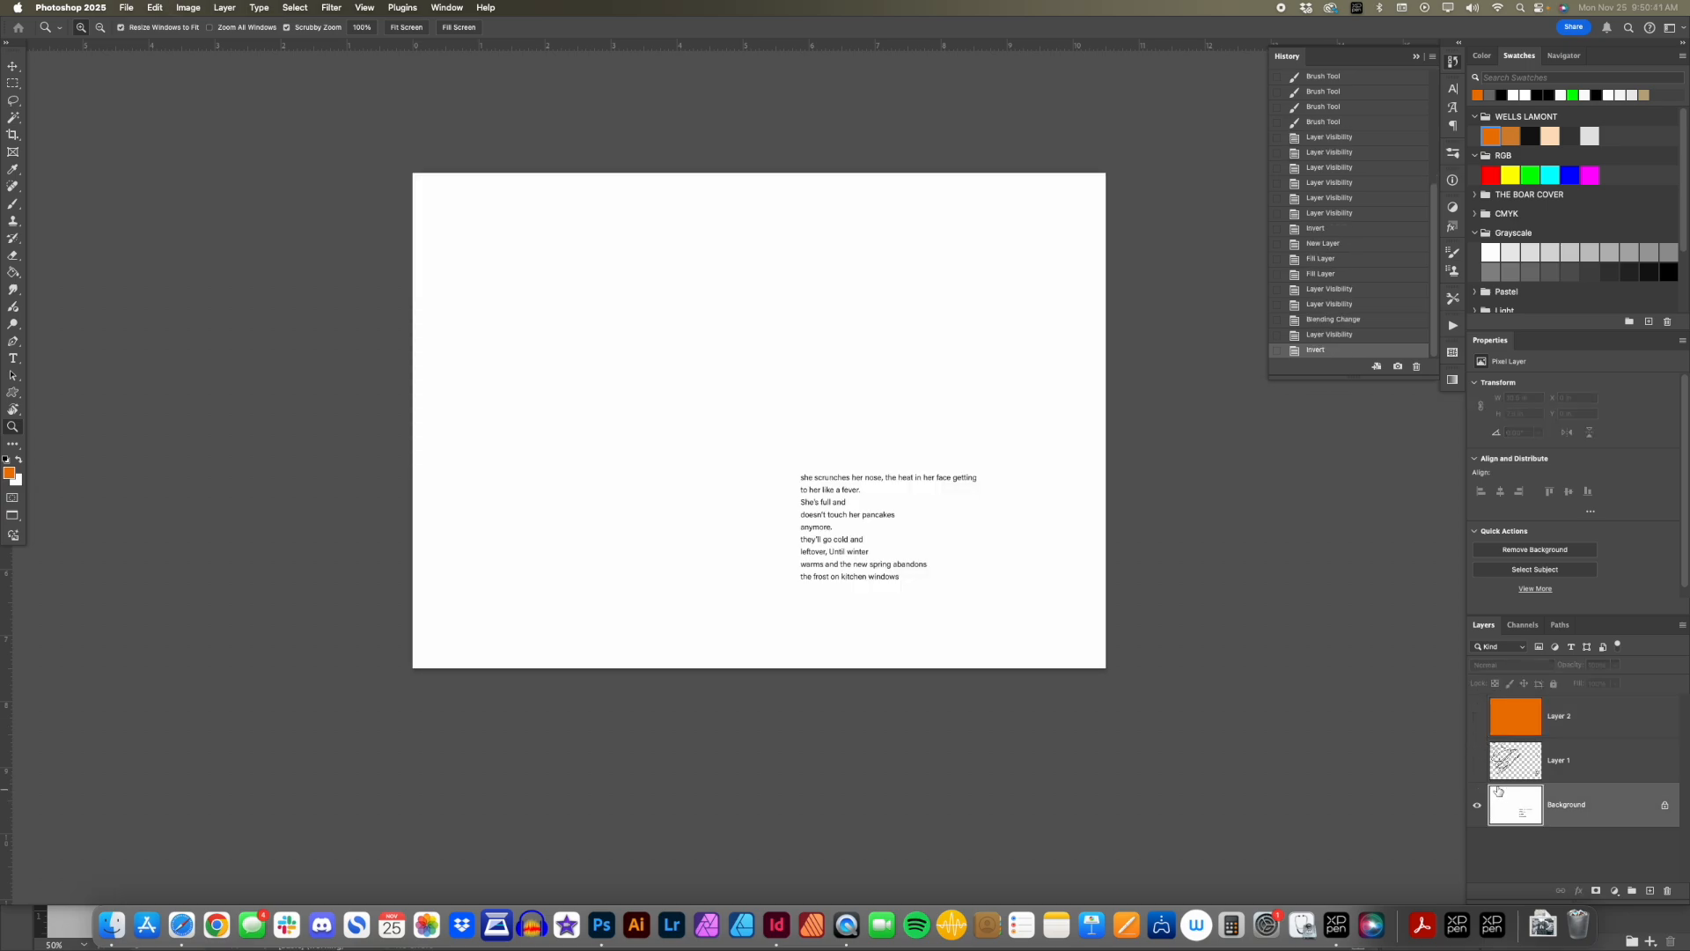
{"action": "left_click_drag", "start_coordinate": [1478, 760], "coordinate": [1478, 716]}
{"action": "left_click", "coordinate": [1526, 724]}
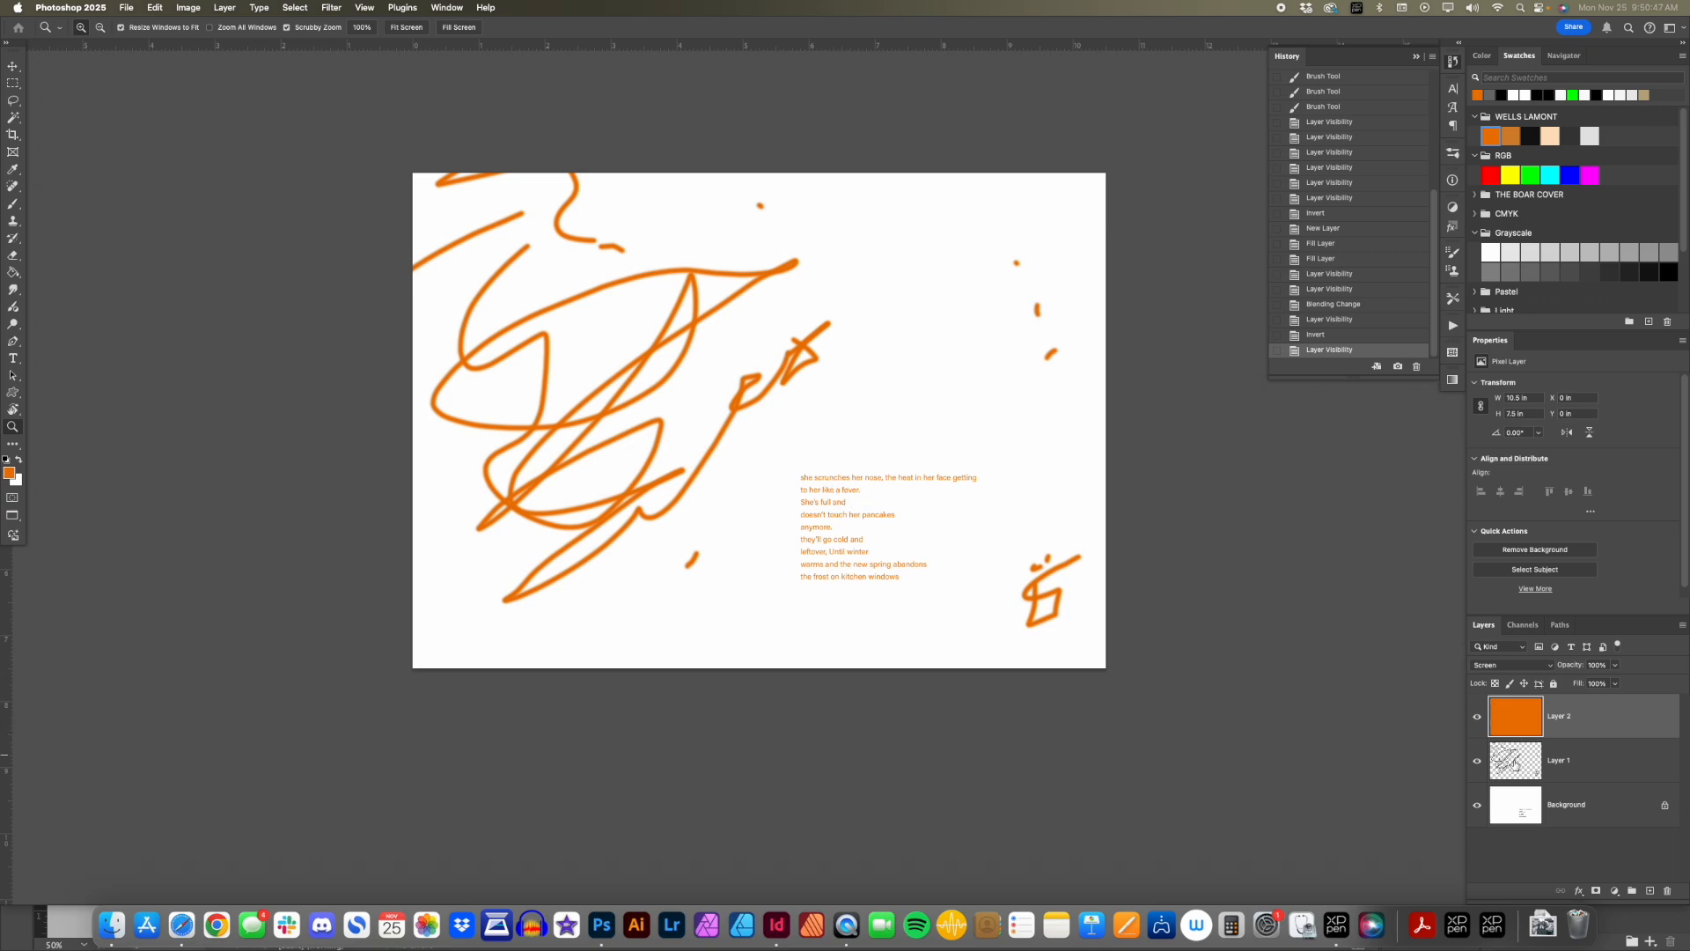
Move Layer 1 above the orange layer and brush orange strokes and dots over the spread on a new top layer.
{"action": "left_click_drag", "start_coordinate": [1516, 763], "coordinate": [1523, 713]}
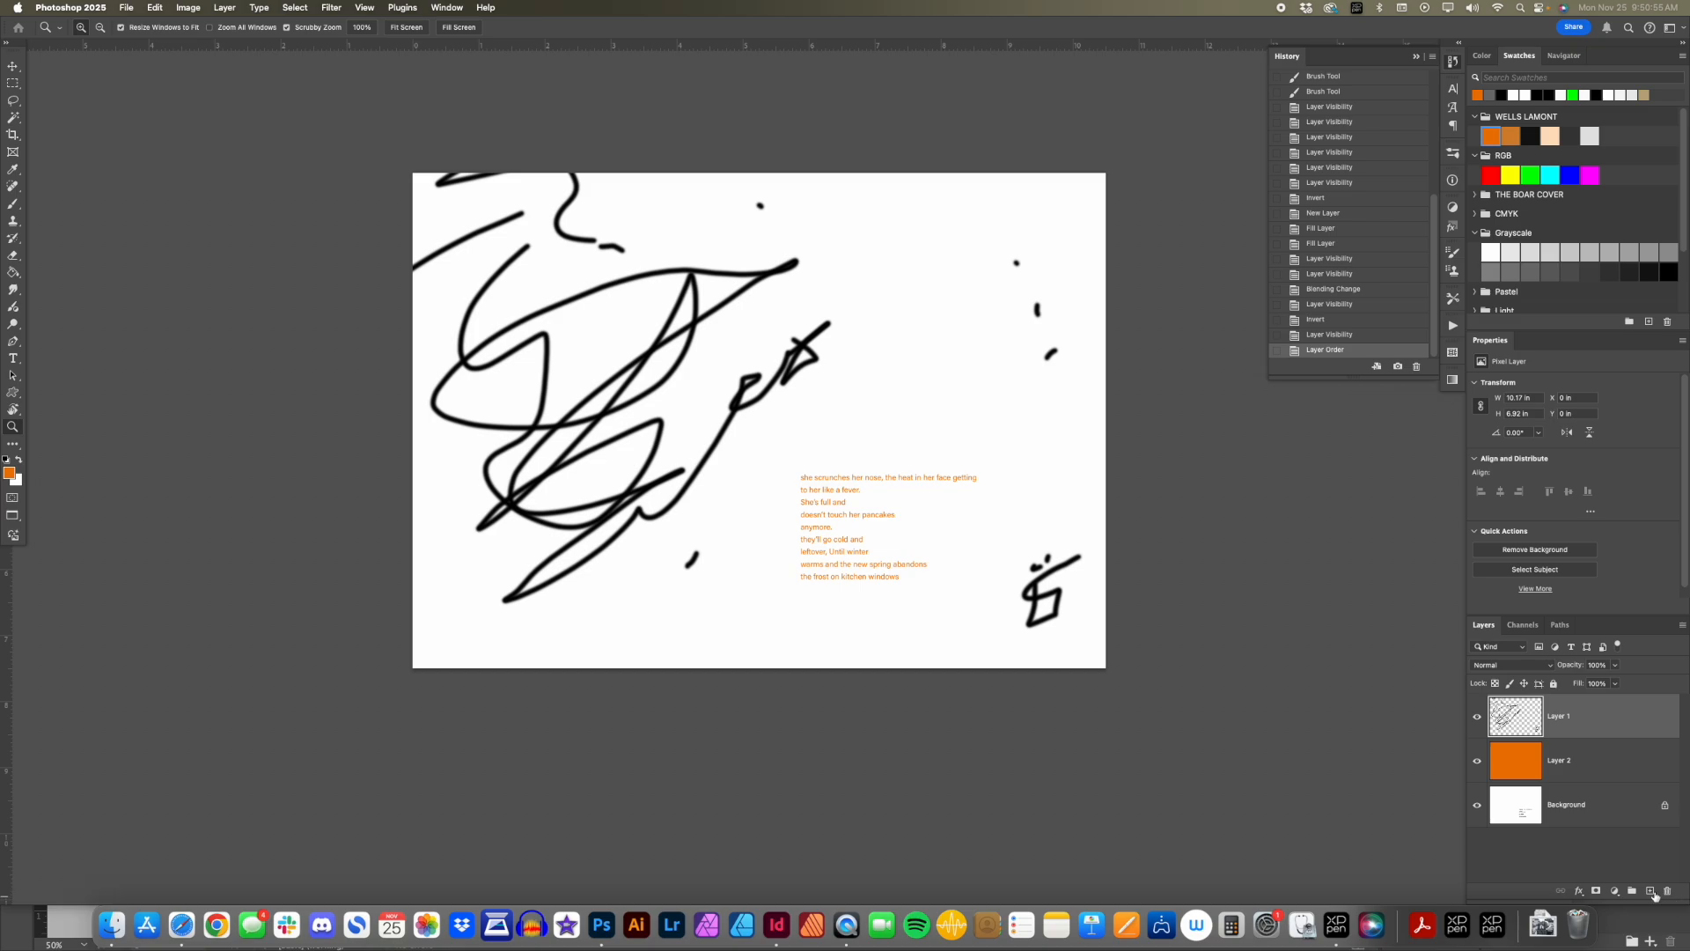
{"action": "left_click", "coordinate": [1651, 892]}
{"action": "key", "text": "x"}
{"action": "key", "text": "b"}
{"action": "mouse_move", "coordinate": [546, 328]}
{"action": "left_mouse_down"}
{"action": "mouse_move", "coordinate": [616, 271]}
{"action": "mouse_move", "coordinate": [656, 339]}
{"action": "mouse_move", "coordinate": [533, 453]}
{"action": "left_mouse_up"}
{"action": "mouse_move", "coordinate": [533, 455]}
{"action": "left_mouse_down"}
{"action": "mouse_move", "coordinate": [621, 476]}
{"action": "mouse_move", "coordinate": [540, 528]}
{"action": "left_mouse_up"}
{"action": "left_click_drag", "start_coordinate": [545, 541], "coordinate": [576, 528]}
{"action": "left_click_drag", "start_coordinate": [756, 403], "coordinate": [764, 404]}
{"action": "left_click_drag", "start_coordinate": [854, 385], "coordinate": [852, 374]}
{"action": "left_click_drag", "start_coordinate": [996, 337], "coordinate": [1001, 334]}
{"action": "left_click_drag", "start_coordinate": [973, 286], "coordinate": [983, 288]}
{"action": "left_click_drag", "start_coordinate": [1030, 301], "coordinate": [979, 261]}
{"action": "left_click_drag", "start_coordinate": [822, 200], "coordinate": [797, 204]}
{"action": "left_click", "coordinate": [727, 219]}
{"action": "left_click", "coordinate": [559, 339]}
{"action": "left_click_drag", "start_coordinate": [498, 389], "coordinate": [506, 402]}
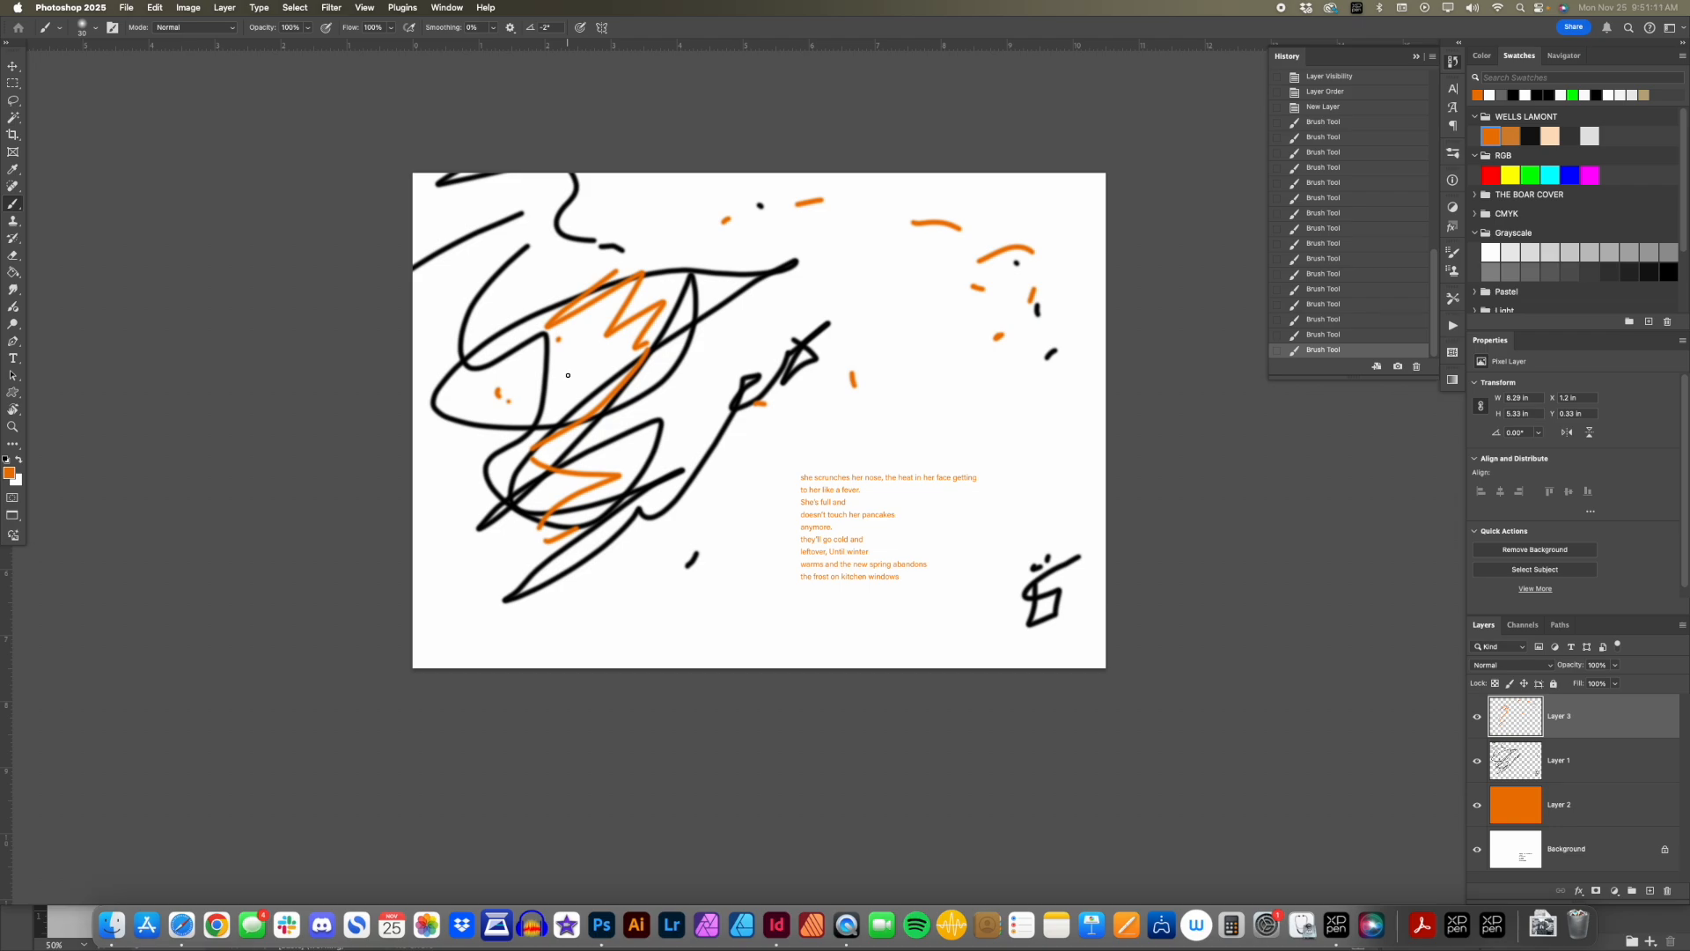
{"action": "left_click_drag", "start_coordinate": [1477, 715], "coordinate": [1474, 766]}
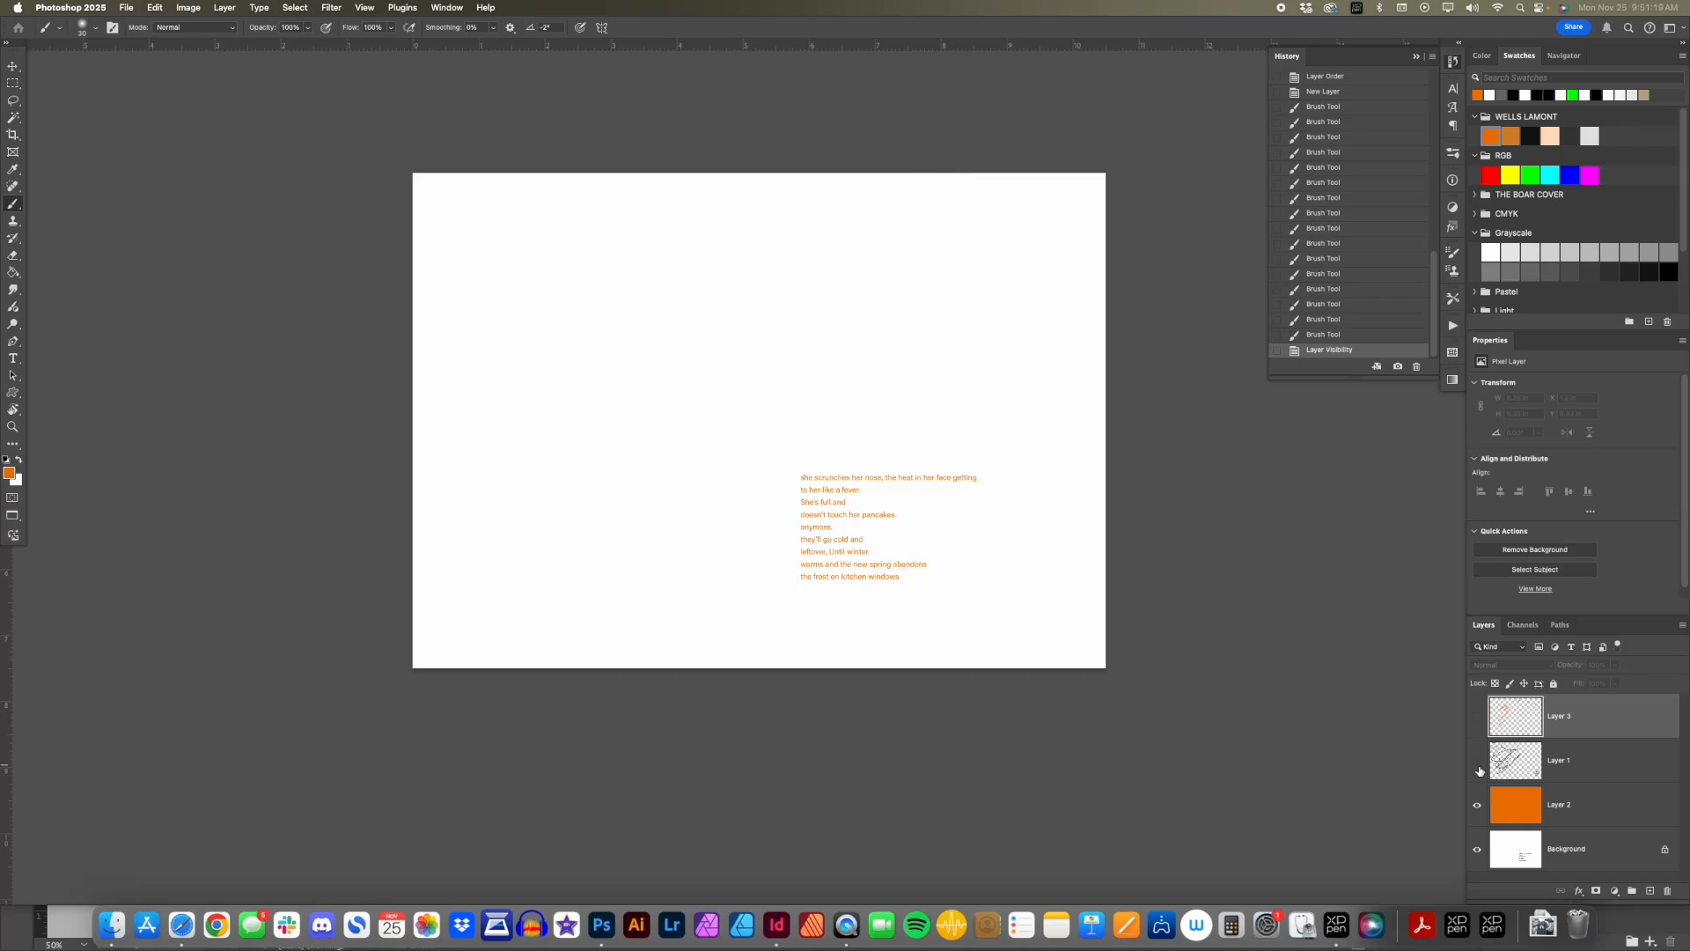
{"action": "left_click_drag", "start_coordinate": [1477, 716], "coordinate": [1476, 747]}
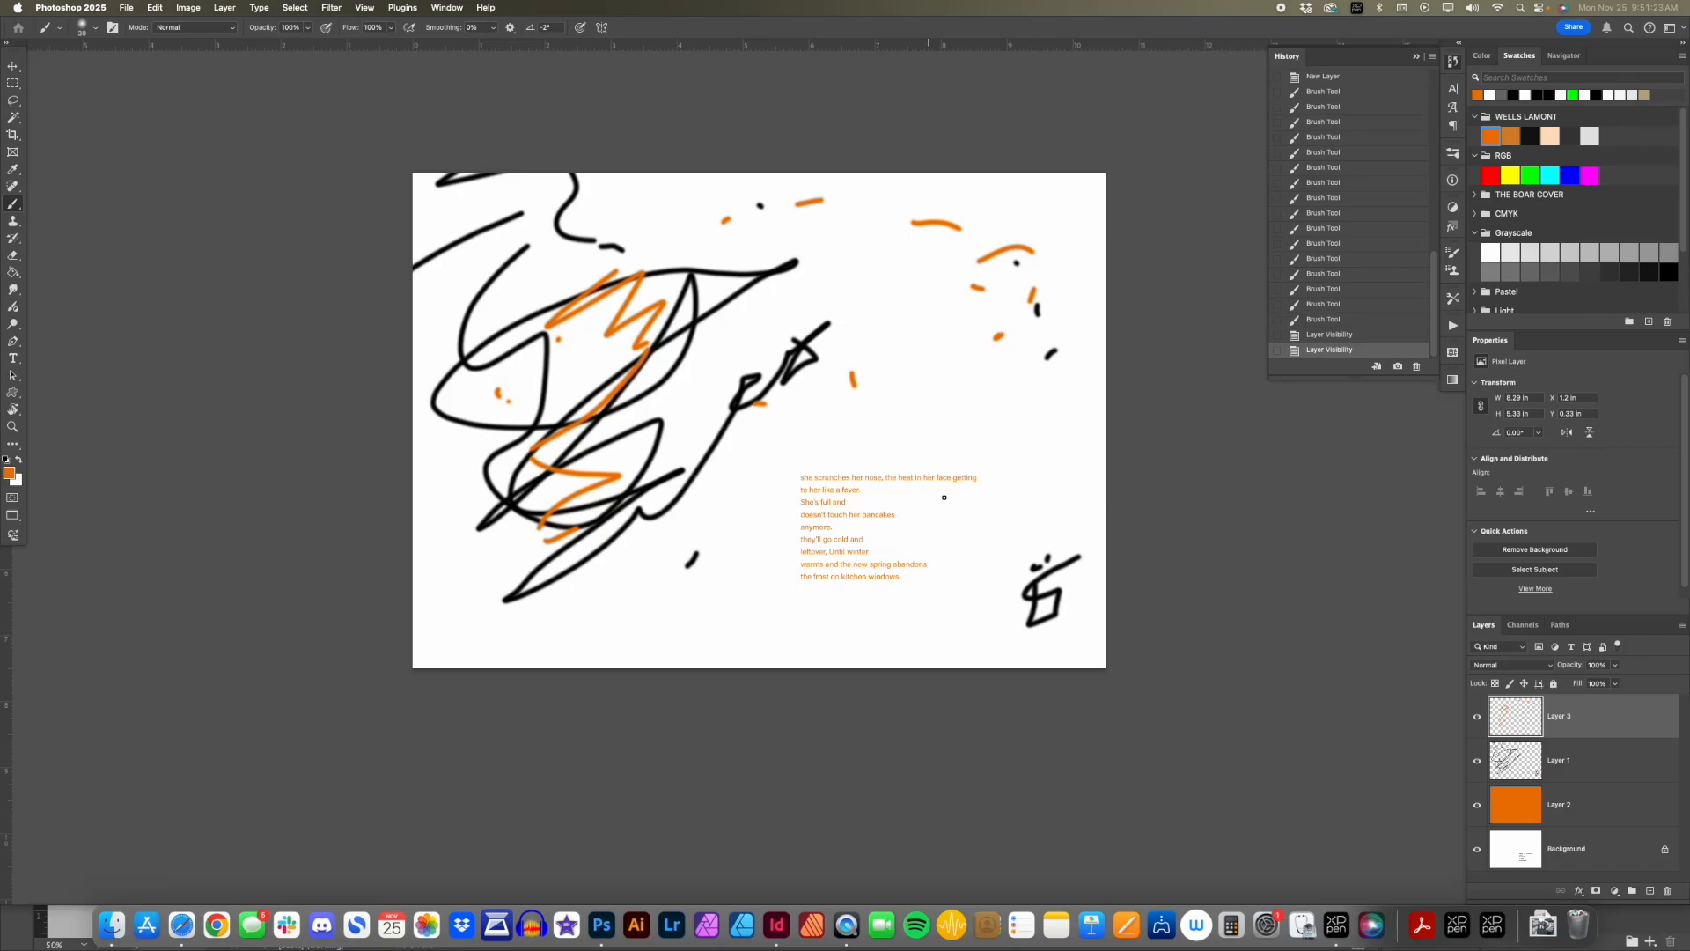
Lasso a rounded freehand area around the poem text and fill it with orange on a new top layer.
{"action": "left_click", "coordinate": [1650, 891]}
{"action": "key", "text": "l"}
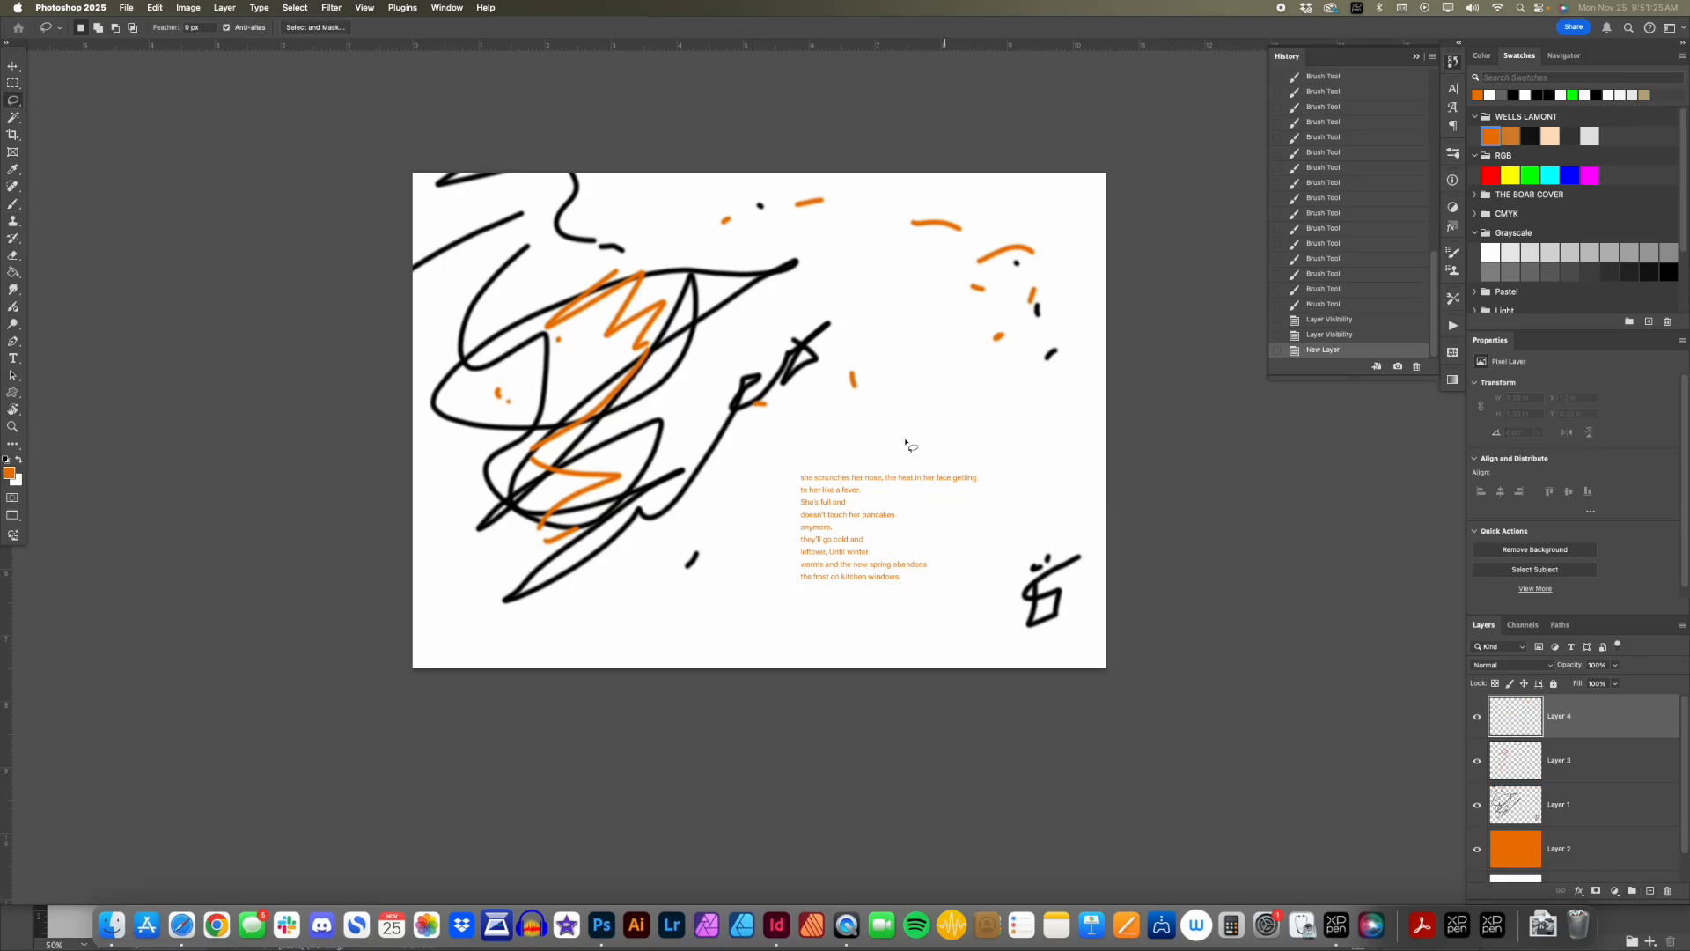
{"action": "mouse_move", "coordinate": [883, 404]}
{"action": "left_mouse_down"}
{"action": "mouse_move", "coordinate": [769, 422]}
{"action": "mouse_move", "coordinate": [740, 461]}
{"action": "mouse_move", "coordinate": [717, 601]}
{"action": "mouse_move", "coordinate": [748, 675]}
{"action": "mouse_move", "coordinate": [860, 685]}
{"action": "mouse_move", "coordinate": [977, 648]}
{"action": "mouse_move", "coordinate": [1076, 517]}
{"action": "mouse_move", "coordinate": [1081, 455]}
{"action": "mouse_move", "coordinate": [1024, 412]}
{"action": "mouse_move", "coordinate": [887, 401]}
{"action": "left_mouse_up"}
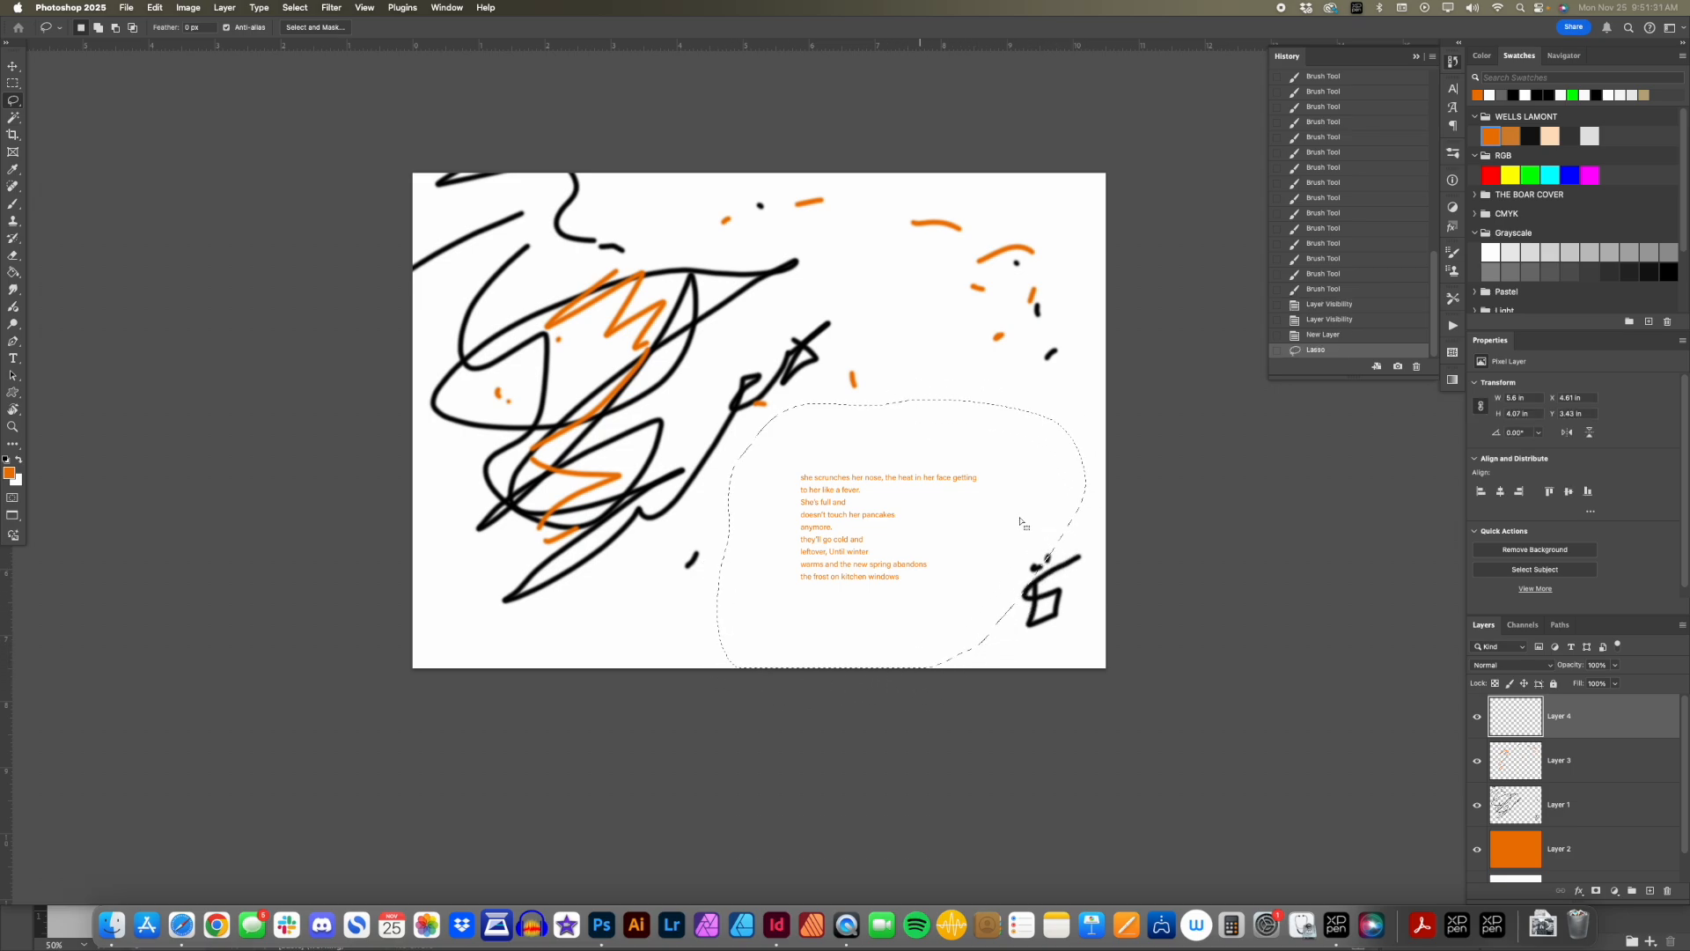
{"action": "left_click", "coordinate": [1650, 892]}
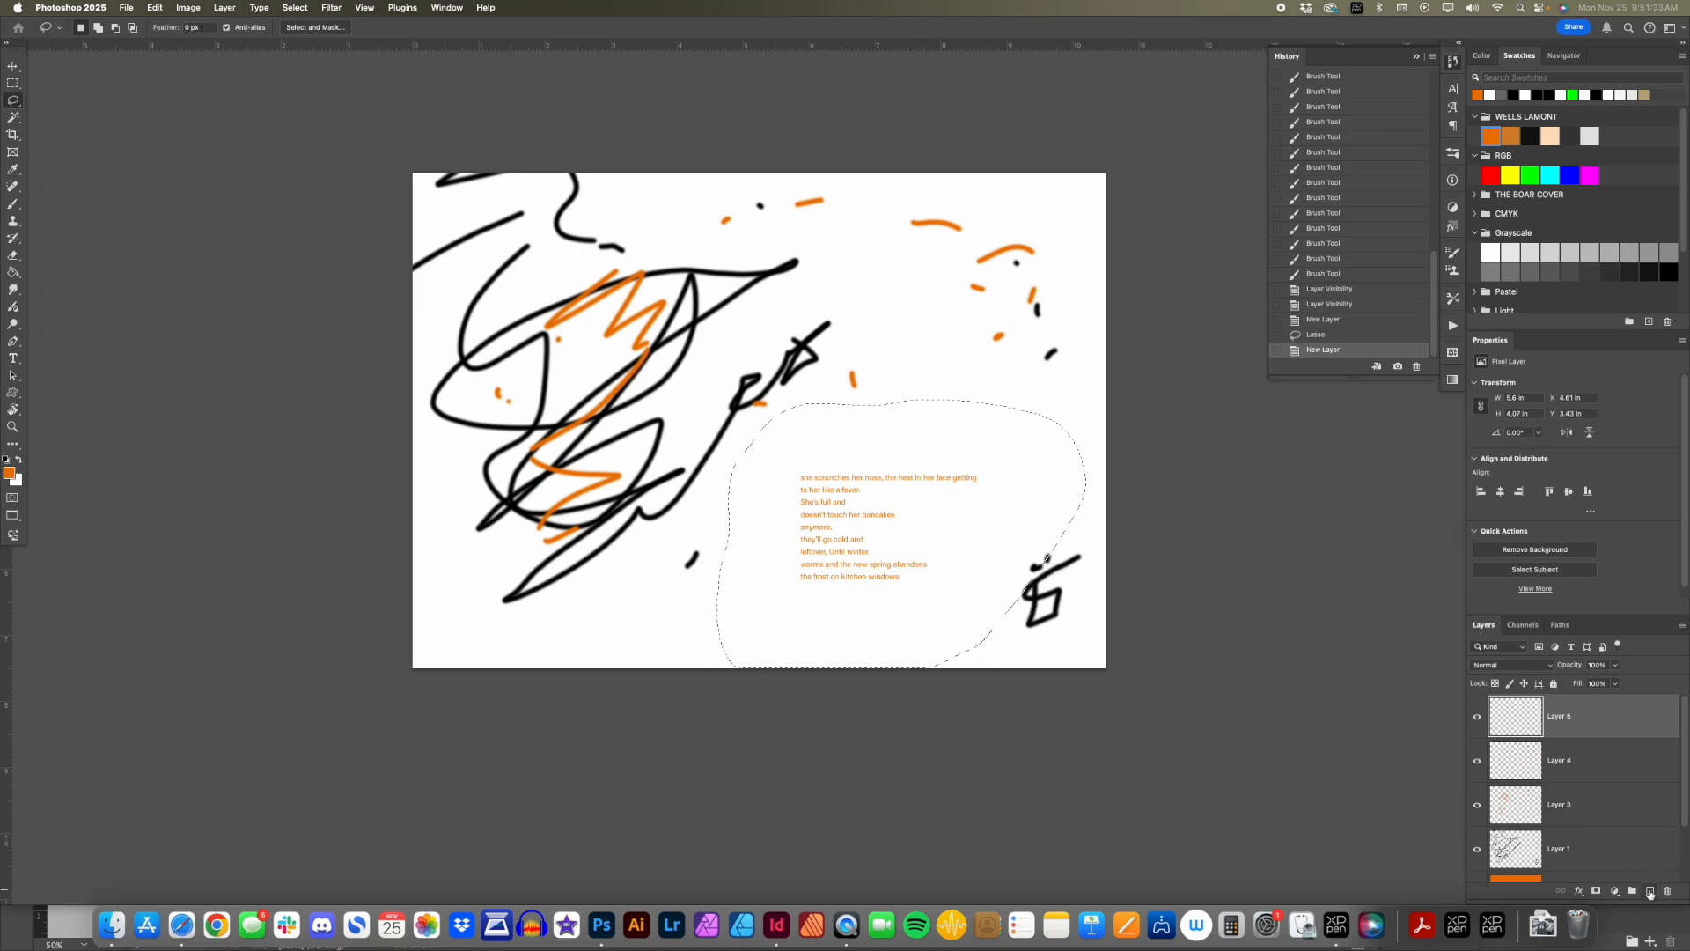
{"action": "key", "text": "alt+BackSpace"}
{"action": "key", "text": "super+d"}
Invert the orange shape to blue at 51% layer opacity, and hide its layer.
{"action": "key", "text": "super+i"}
{"action": "key", "text": "super+i"}
{"action": "key", "text": "super+i"}
{"action": "key", "text": "super+i"}
{"action": "key", "text": "super+i"}
{"action": "key", "text": "5"}
{"action": "key", "text": "1"}
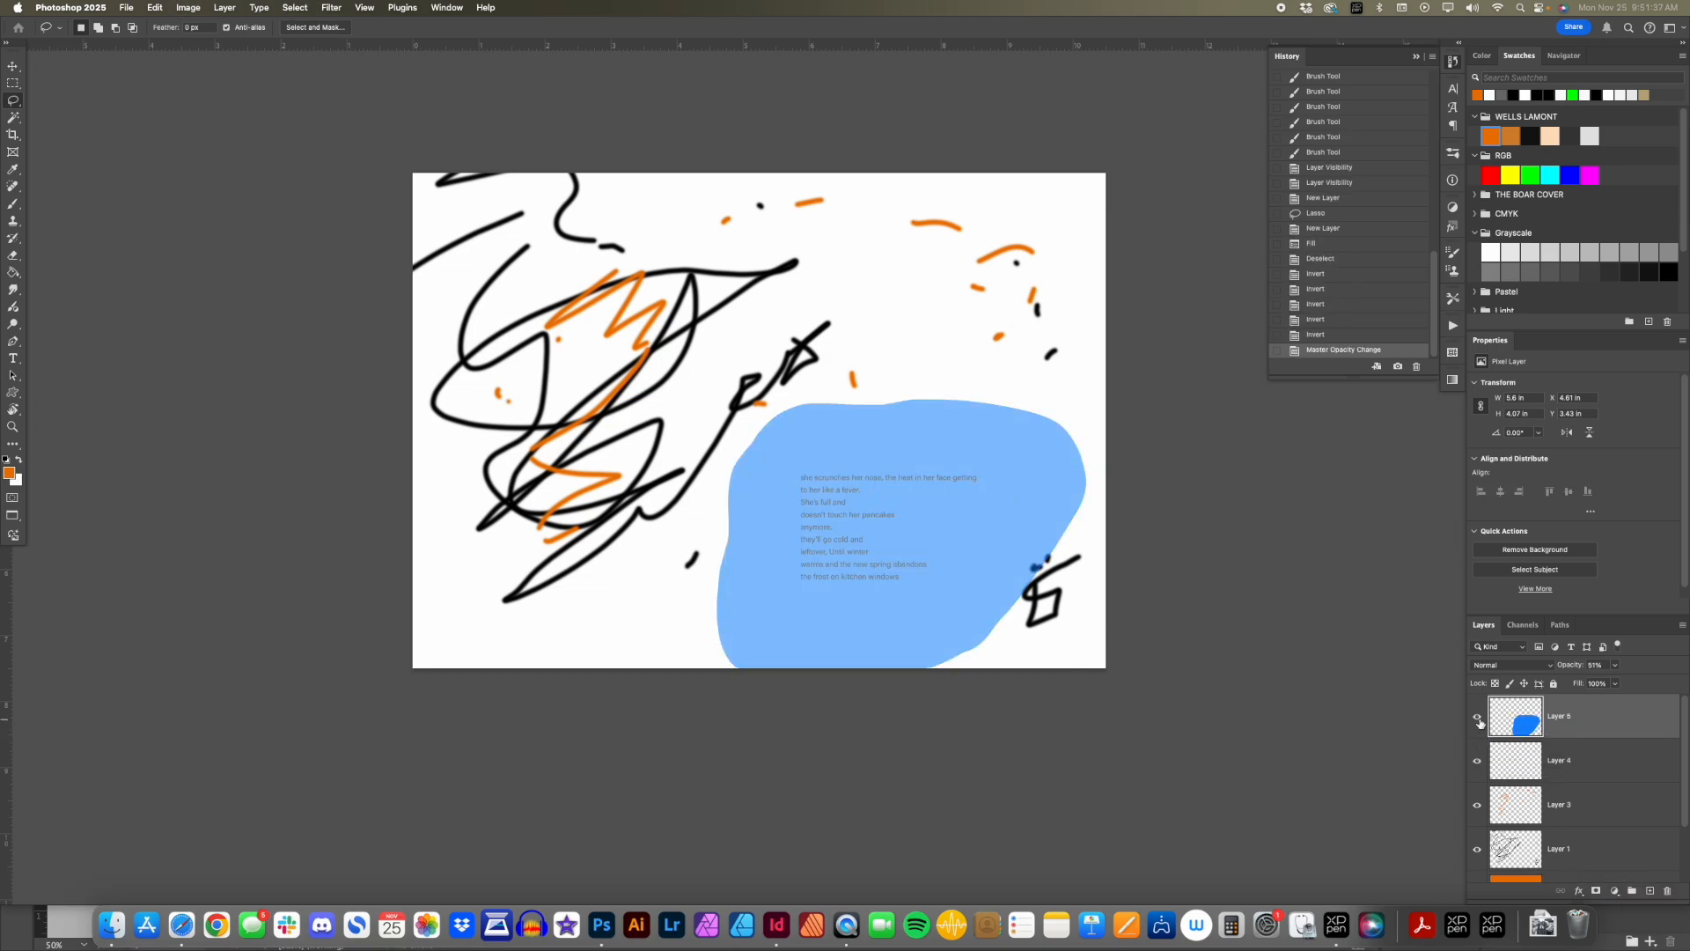
{"action": "left_click", "coordinate": [1479, 717]}
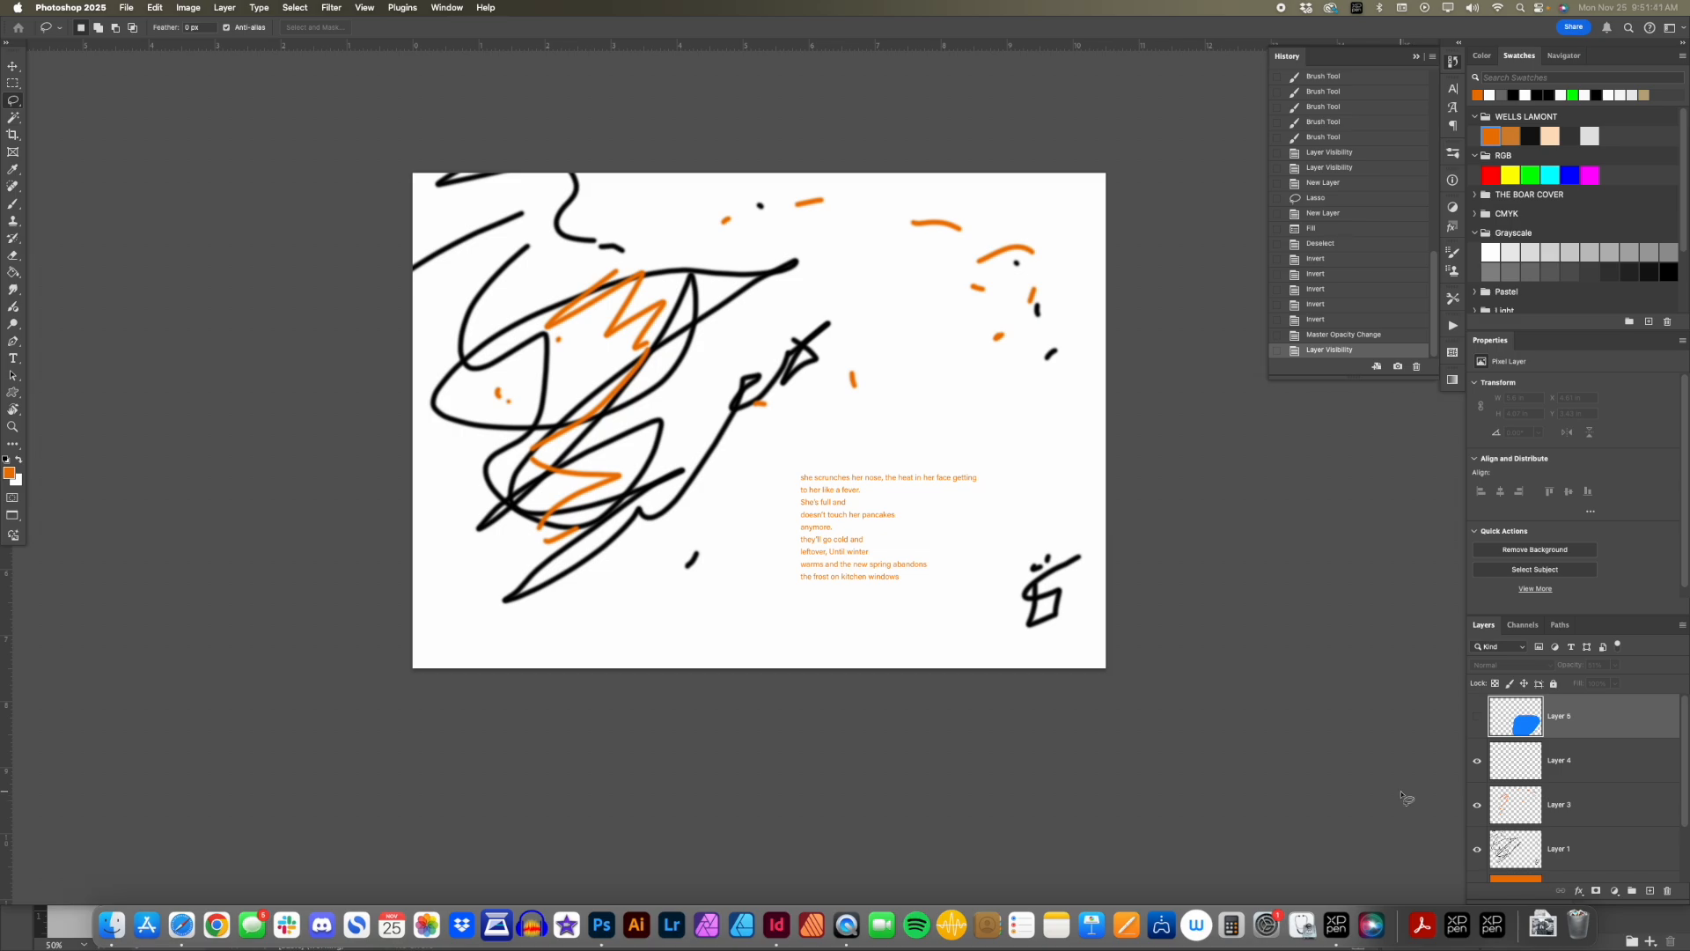
Return to the floating document windows, zoom the V014 spread out to 25%, and move its window clear of the V012 spread.
{"action": "key", "text": "f"}
{"action": "key", "text": "f"}
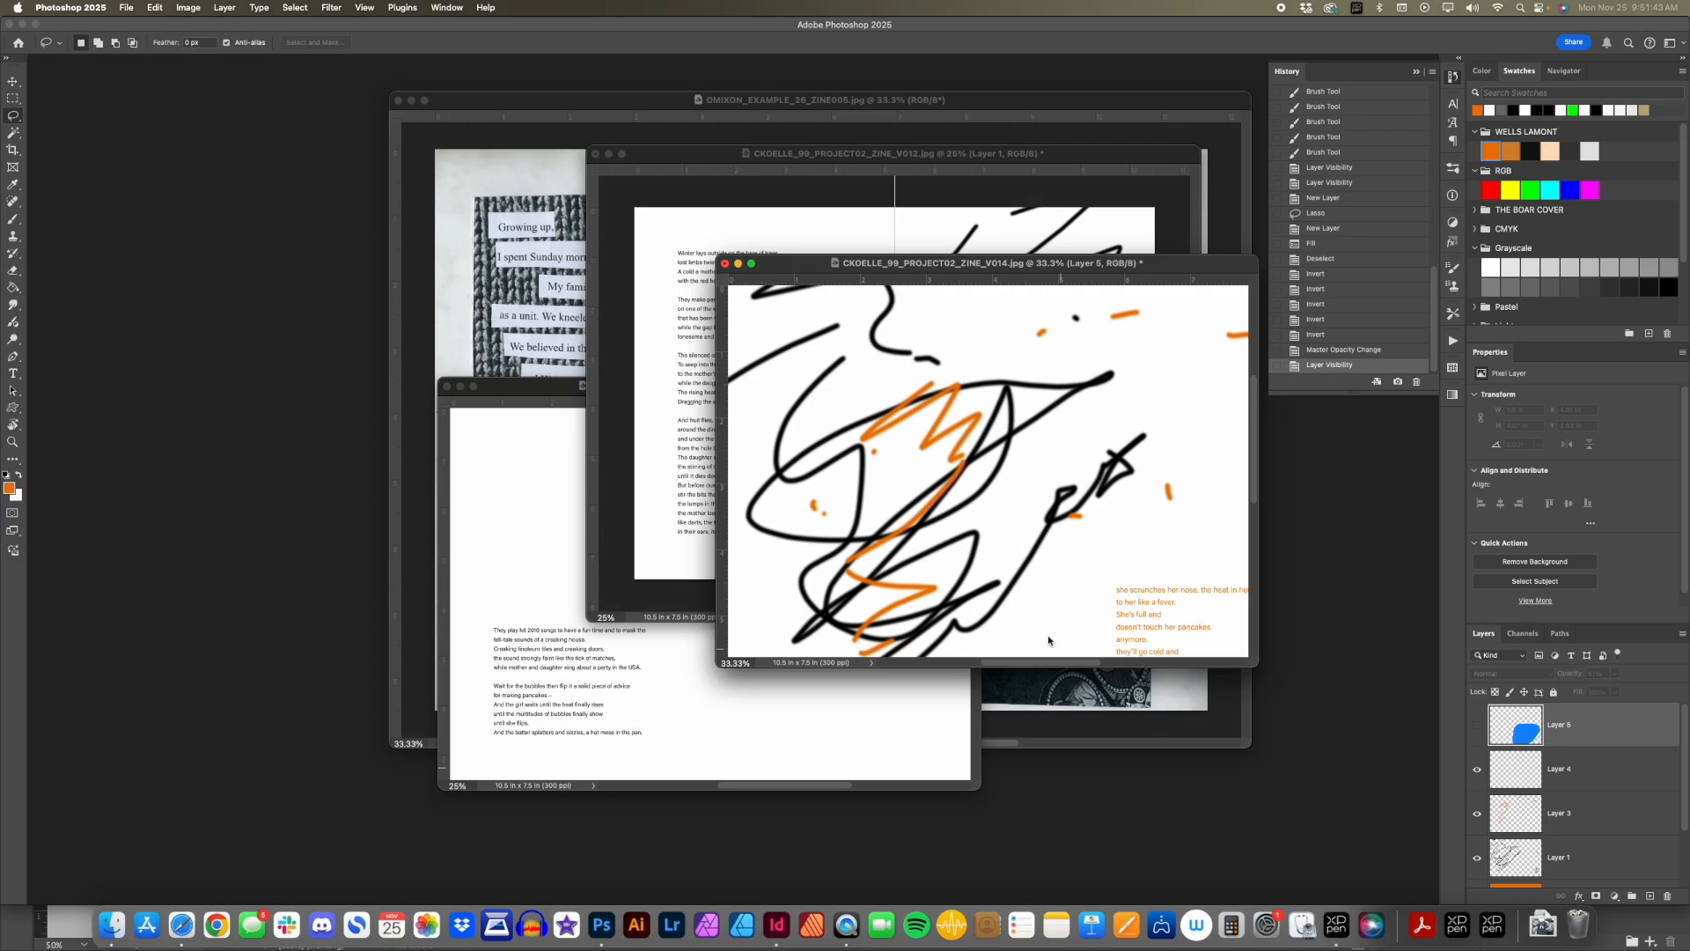
{"action": "key", "text": "z"}
{"action": "left_click", "coordinate": [987, 550], "text": "alt"}
{"action": "left_click_drag", "start_coordinate": [1021, 521], "coordinate": [921, 485]}
{"action": "left_click_drag", "start_coordinate": [1218, 654], "coordinate": [1319, 735]}
{"action": "left_click_drag", "start_coordinate": [954, 264], "coordinate": [781, 250]}
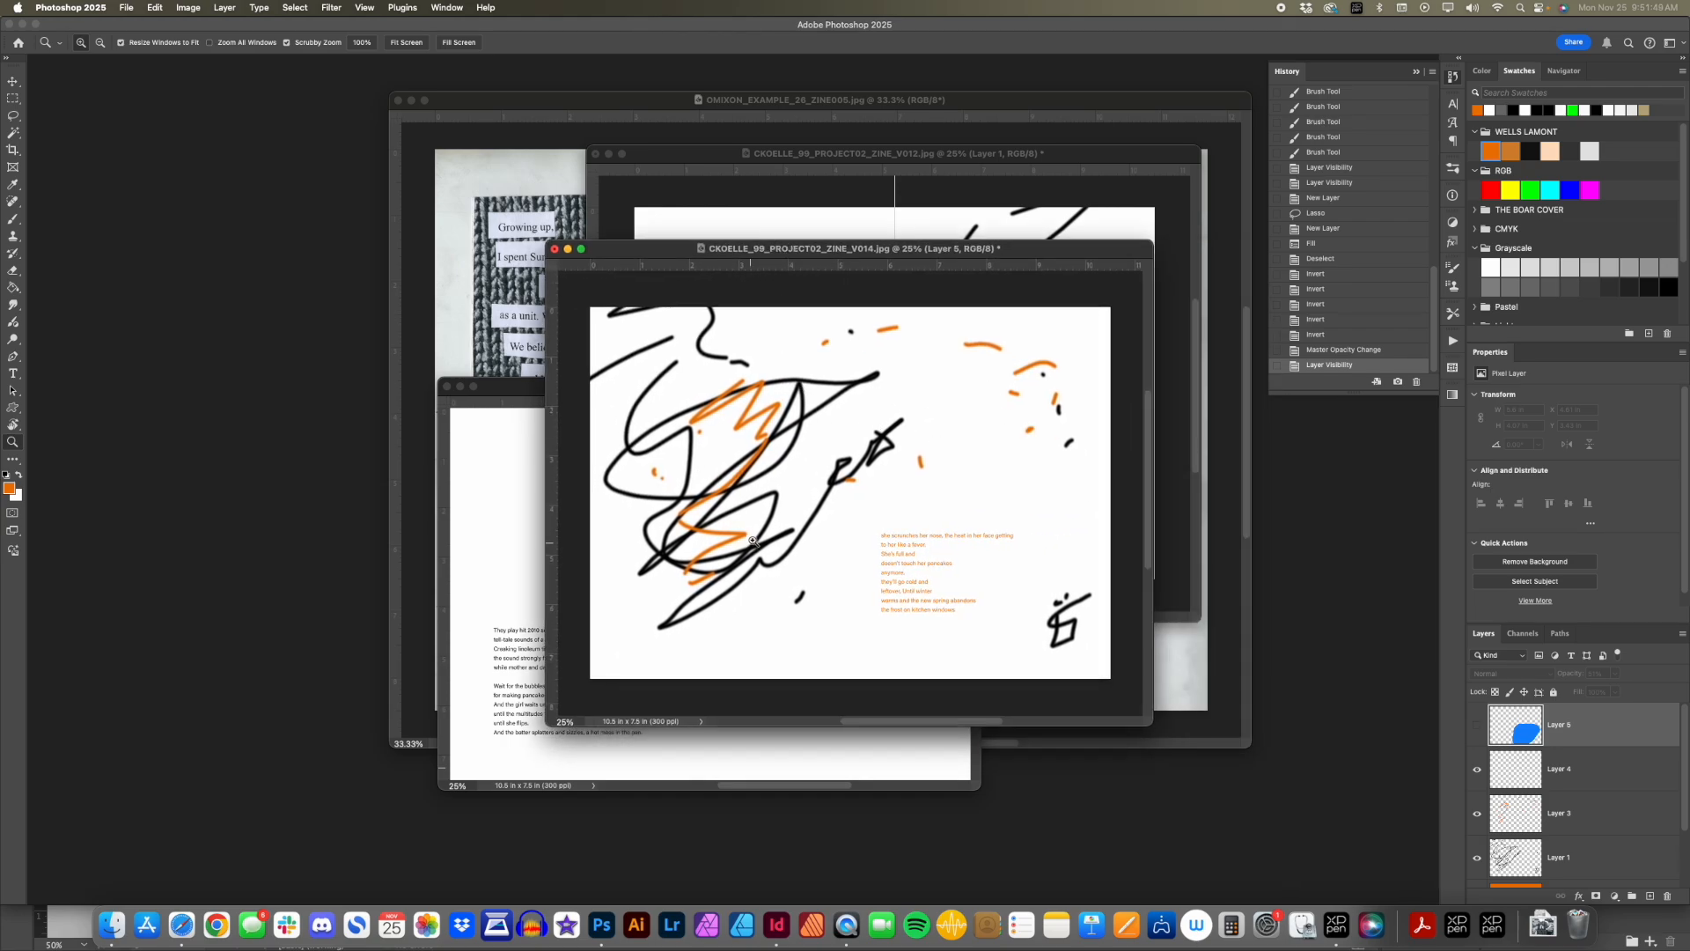
{"action": "left_click_drag", "start_coordinate": [780, 256], "coordinate": [939, 397]}
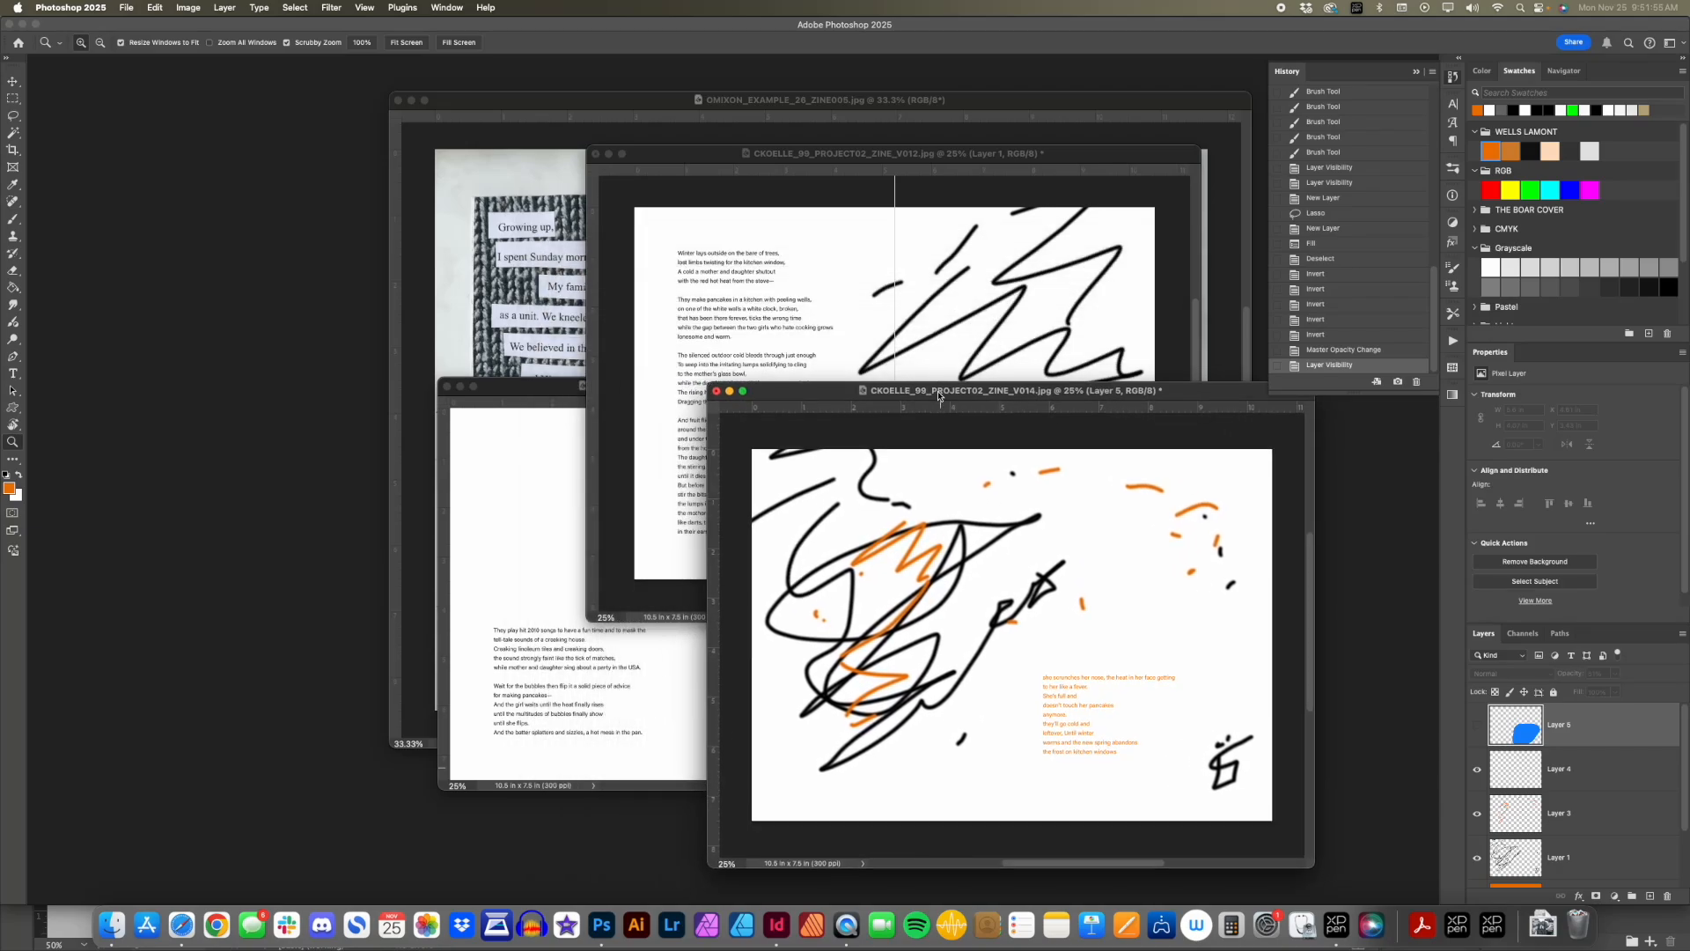
Zoom the V012 and V013 spreads out to 16.7% and arrange the V012, V013 and V014 windows for comparison.
{"action": "left_click", "coordinate": [849, 160]}
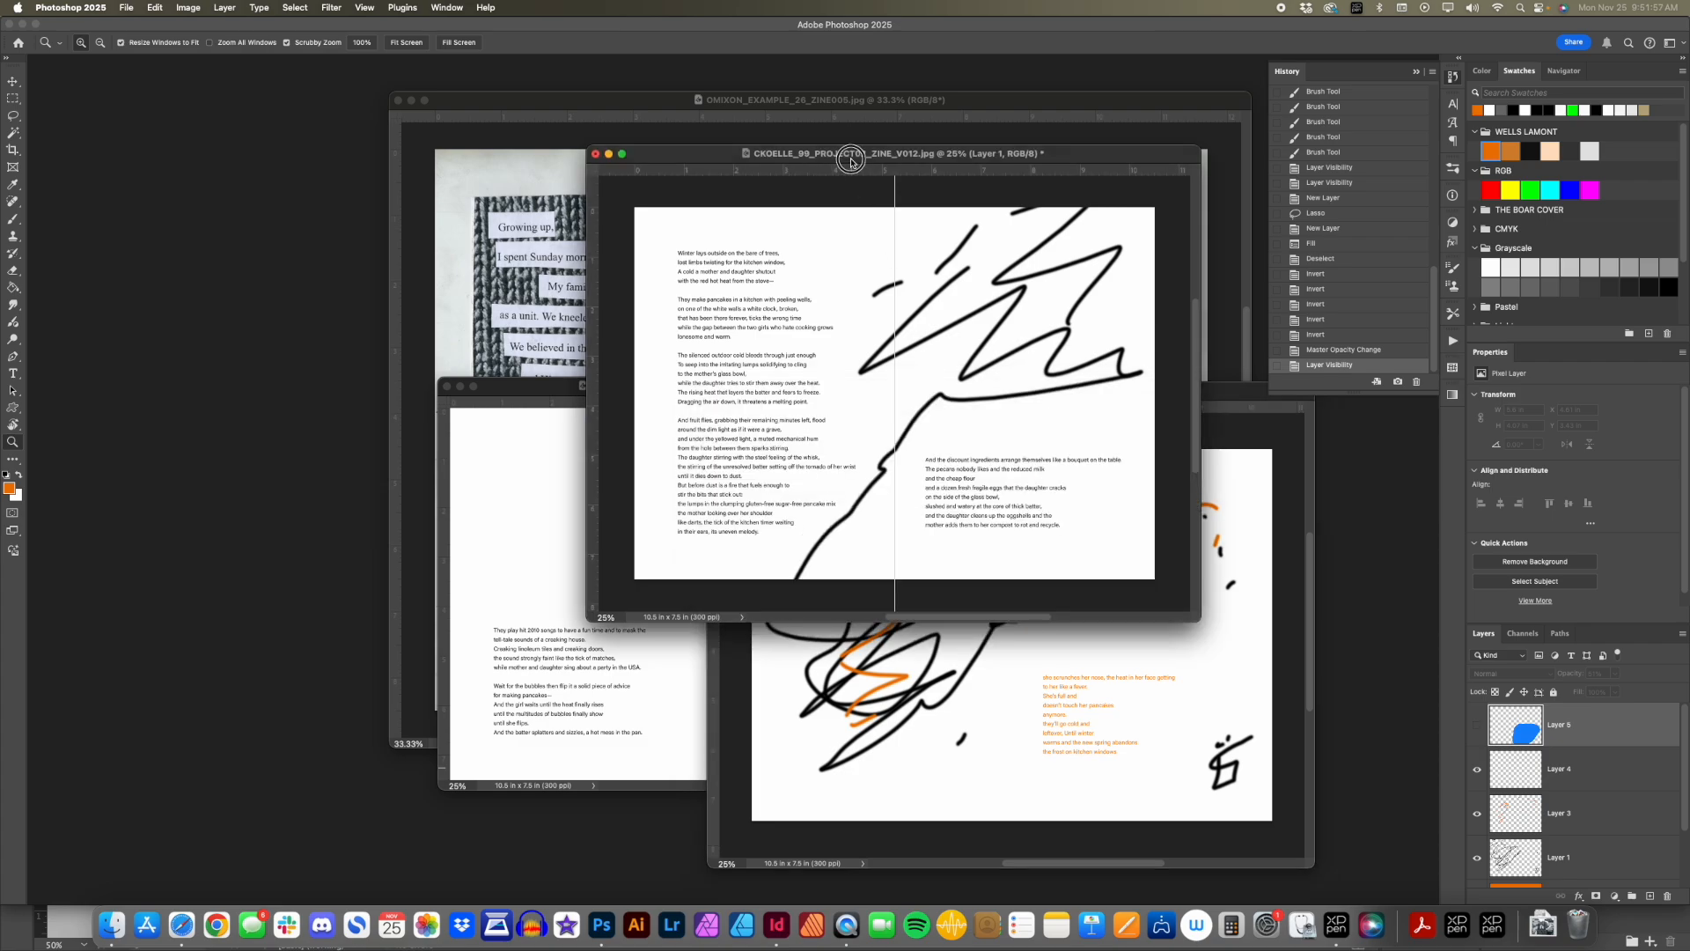
{"action": "key", "text": "super+alt+minus"}
{"action": "left_click_drag", "start_coordinate": [529, 383], "coordinate": [400, 384]}
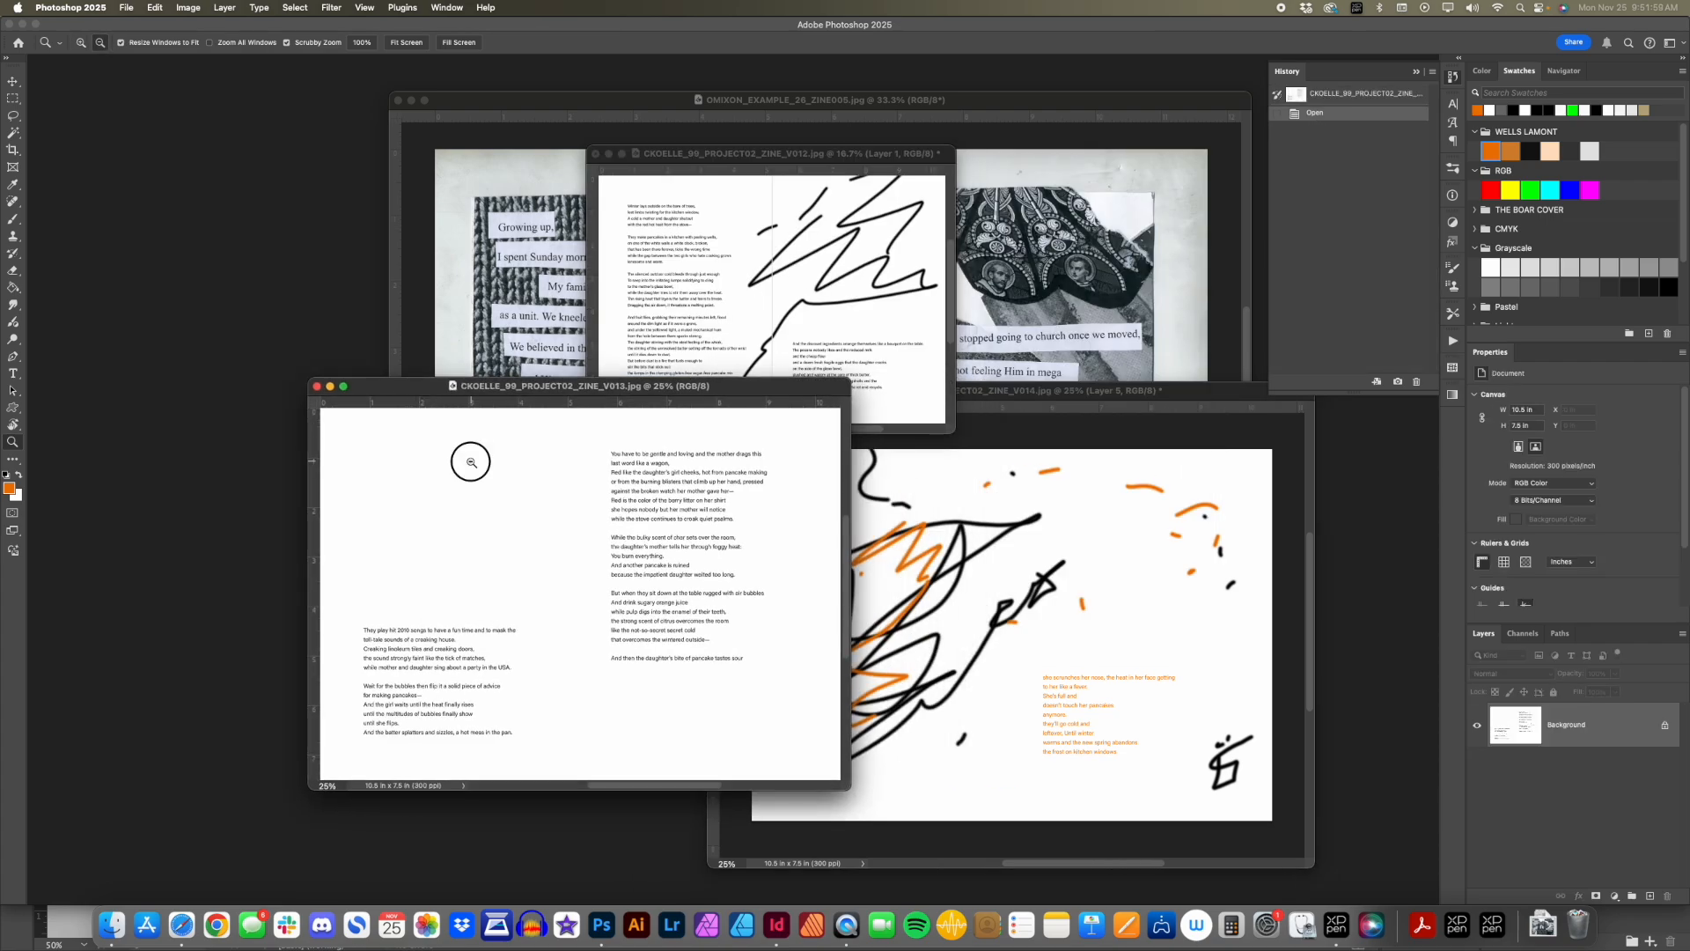
{"action": "left_click", "coordinate": [464, 456], "text": "alt"}
{"action": "left_click_drag", "start_coordinate": [673, 656], "coordinate": [720, 685]}
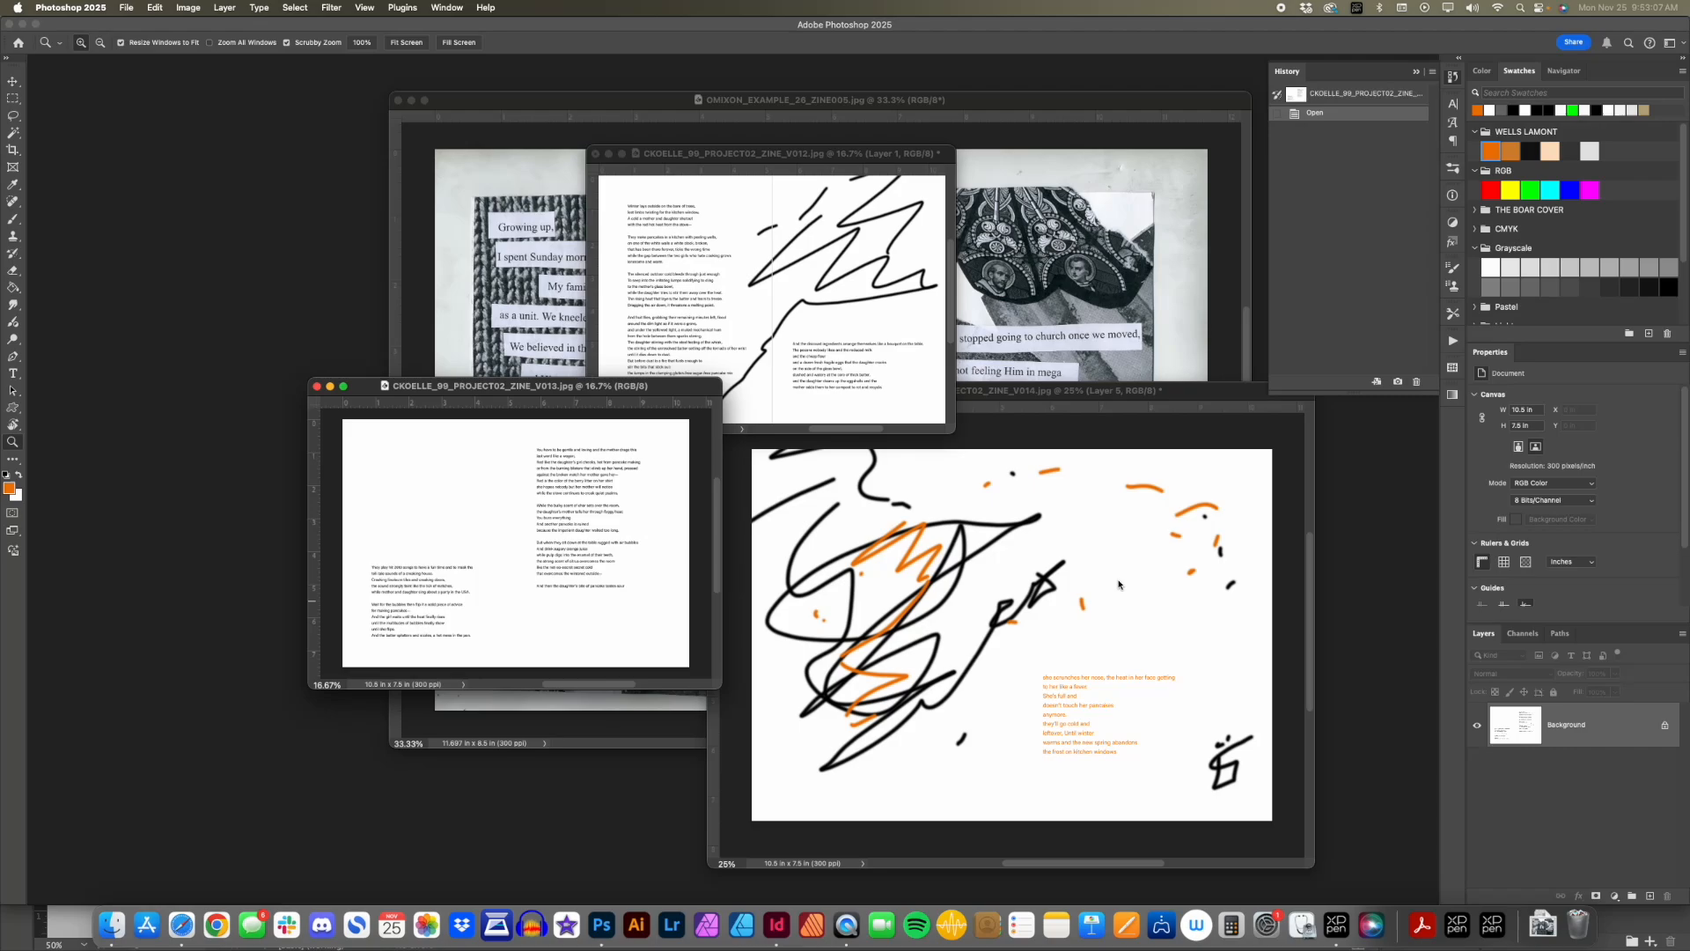
{"action": "left_click_drag", "start_coordinate": [1046, 395], "coordinate": [1063, 373]}
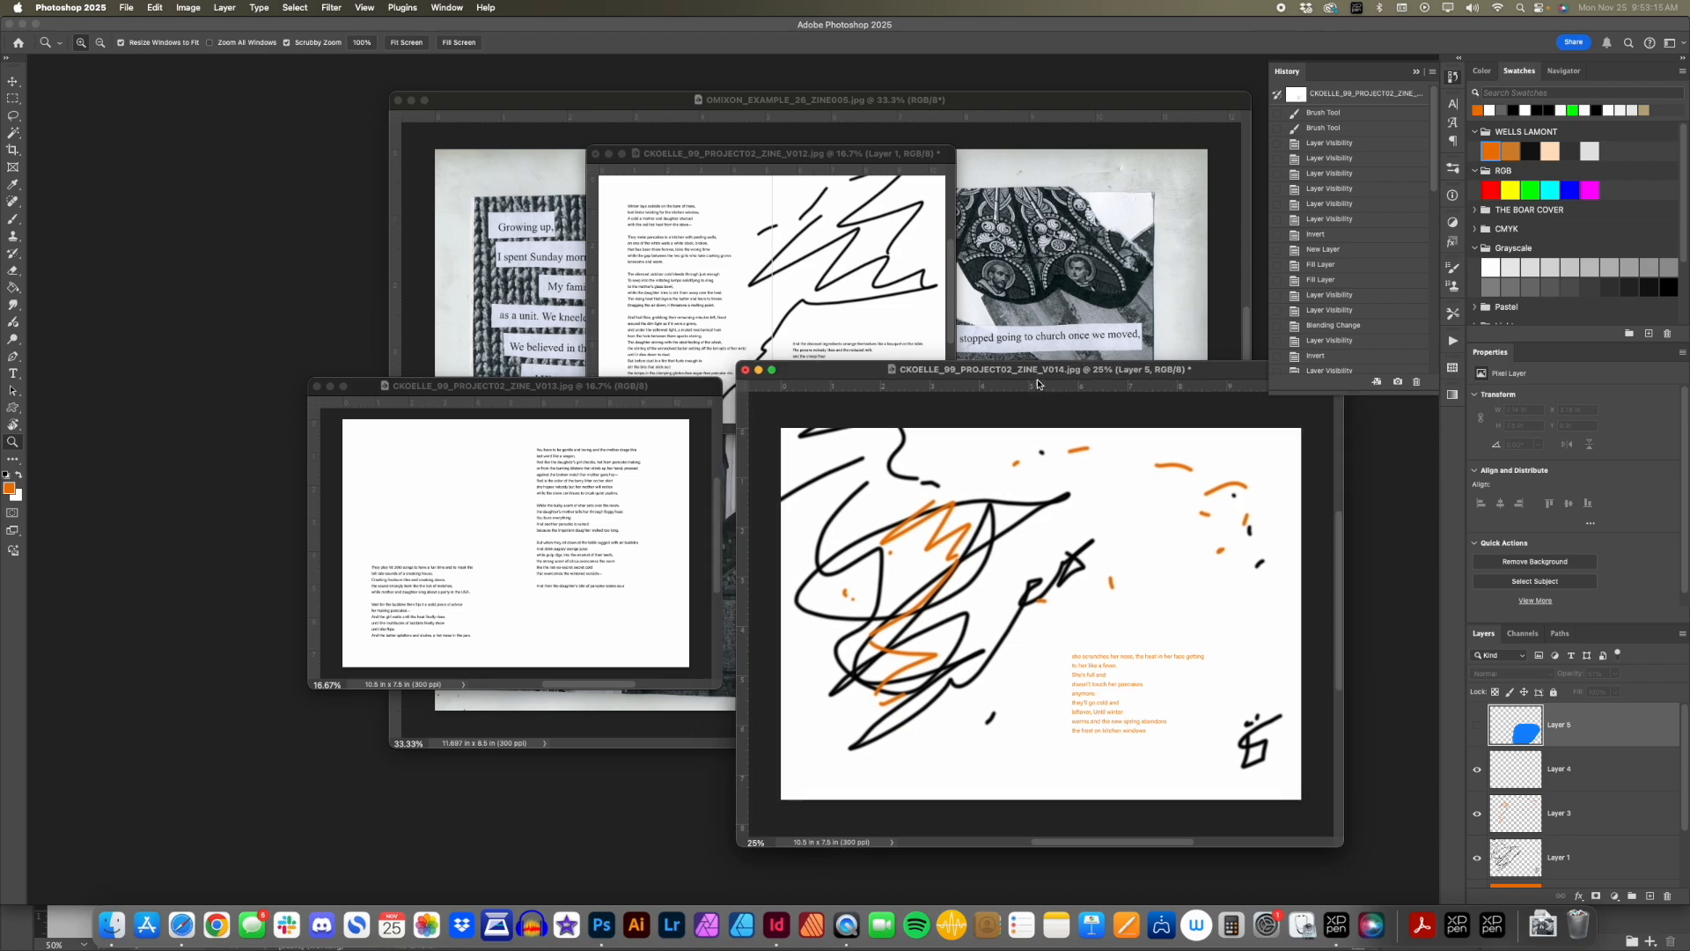